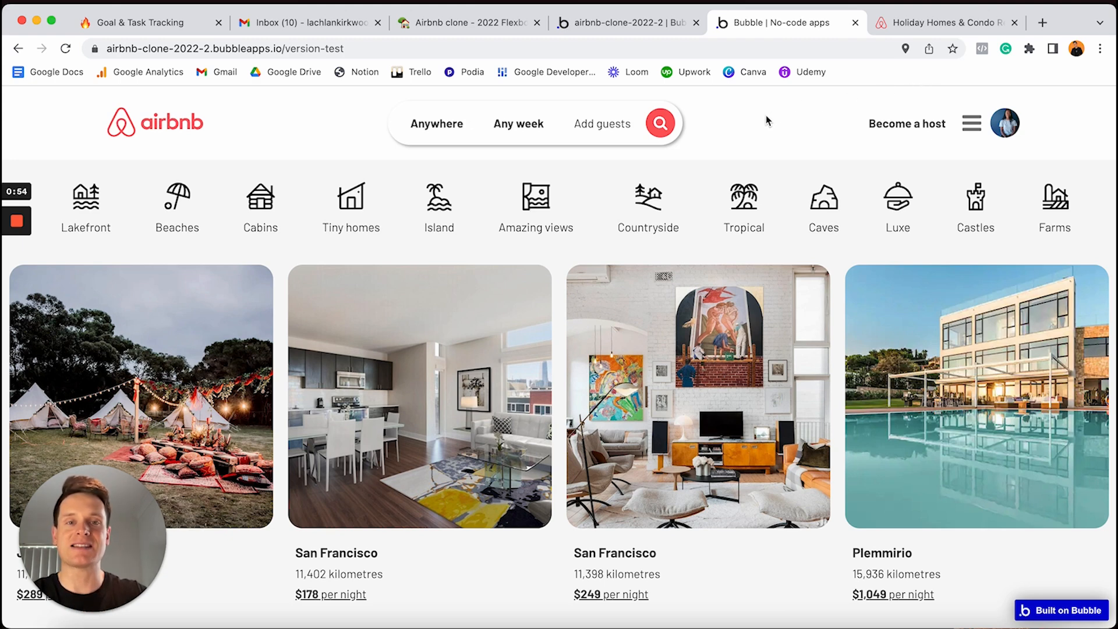
Step: Expand the property search and set the destination to San Francisco, CA, USA
left_click(450, 125)
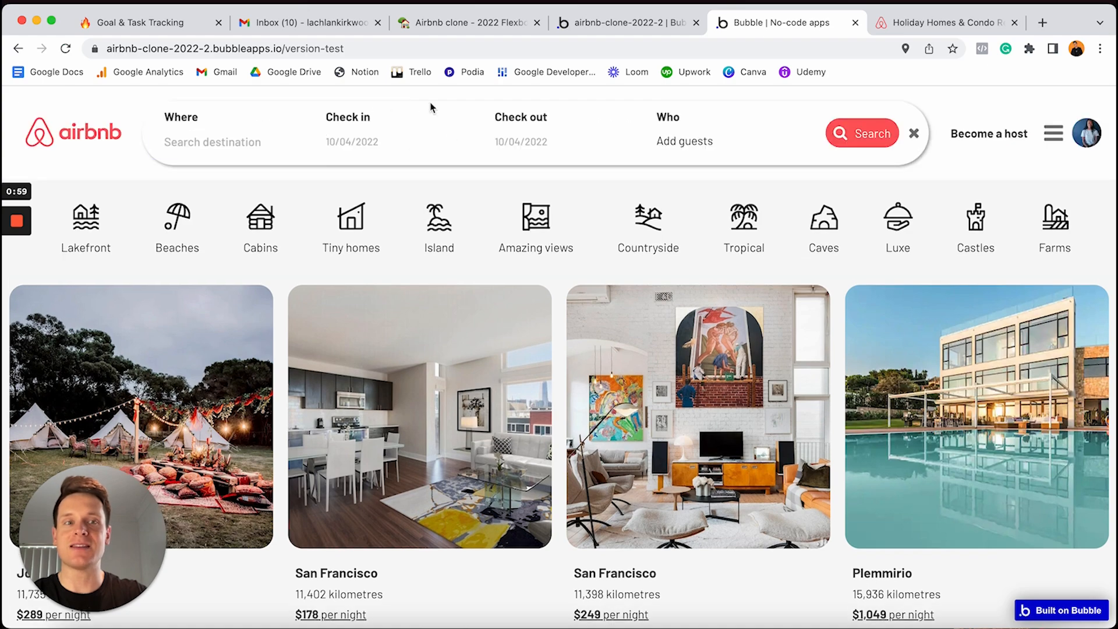
left_click(293, 139)
type("san fran")
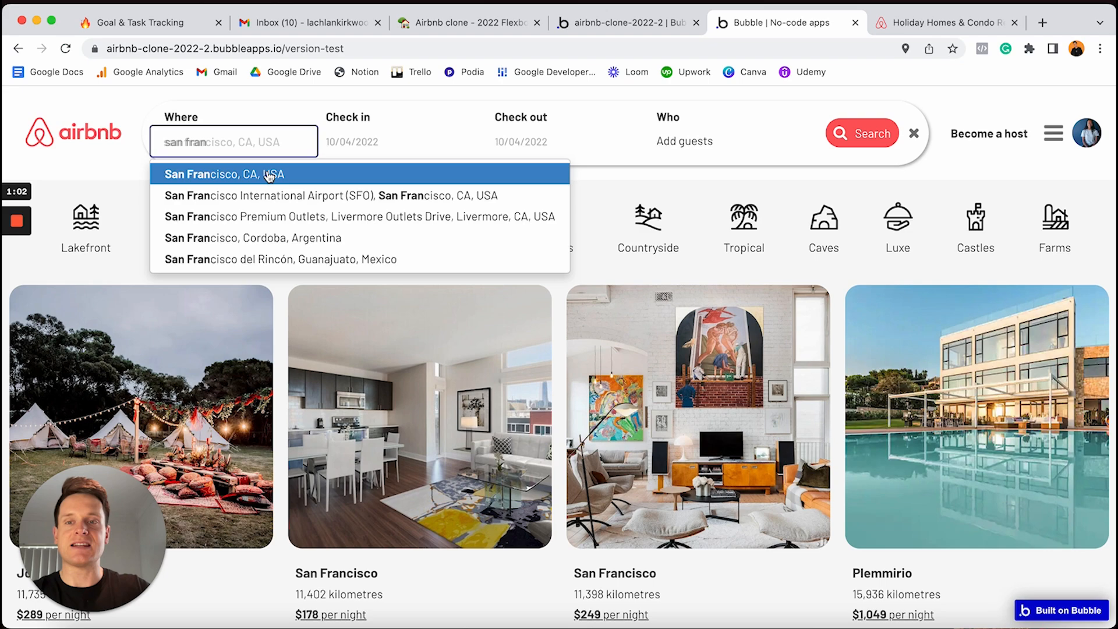
left_click(269, 174)
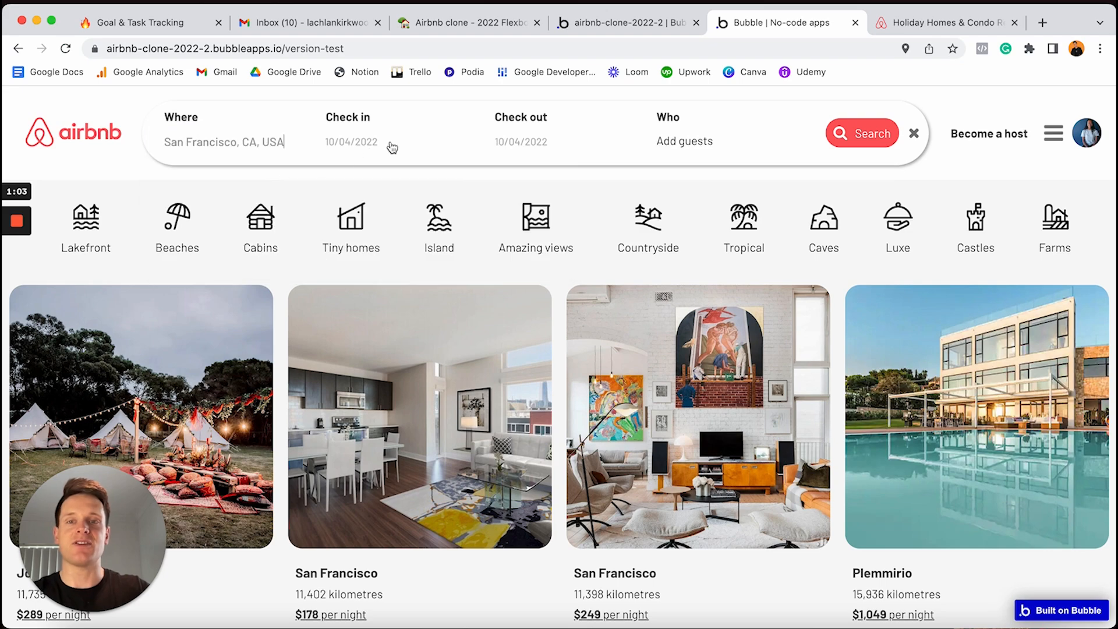
Step: Set the check-in date to 10/11/2022 and the check-out date to 10/14/2022
left_click(392, 146)
left_click(401, 265)
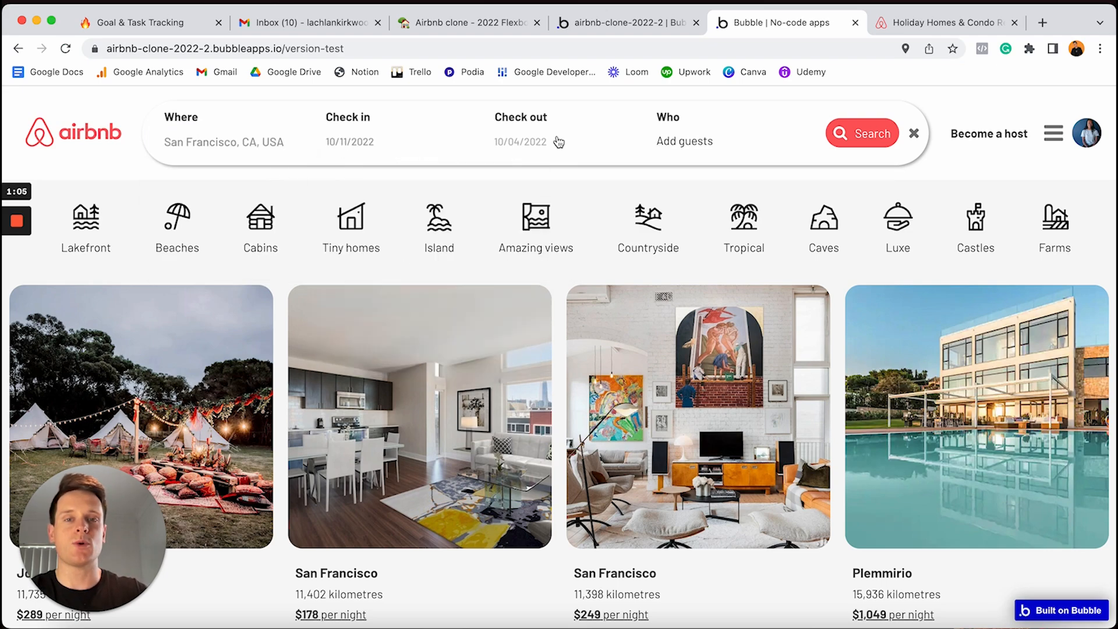
left_click(521, 141)
left_click(652, 263)
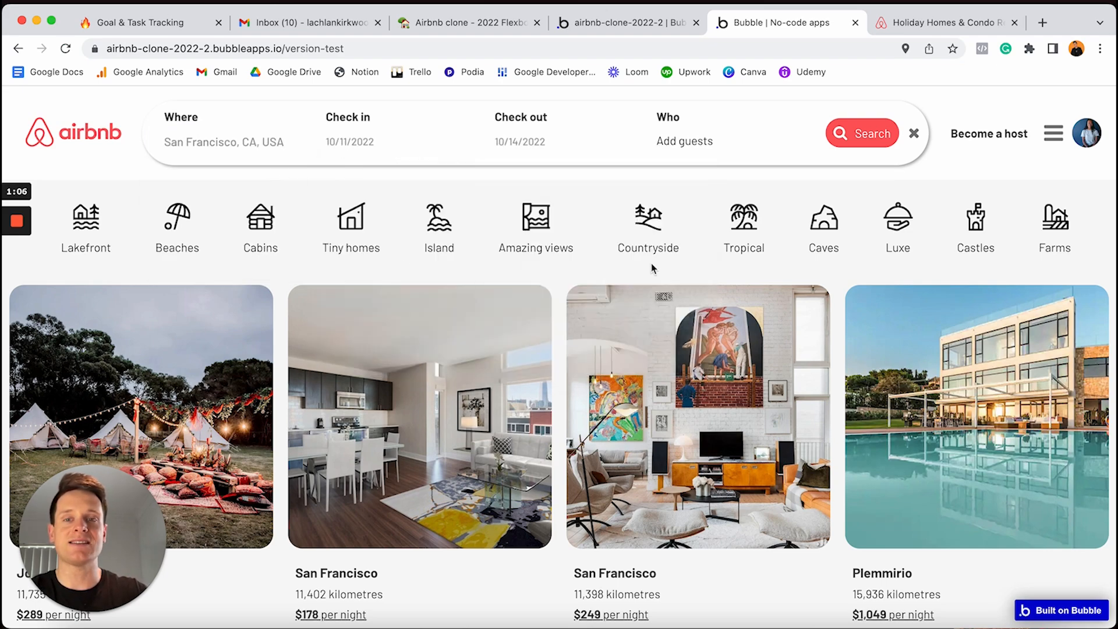
Step: Set the guests to 2 adults and run the property search
left_click(697, 146)
left_click(741, 179)
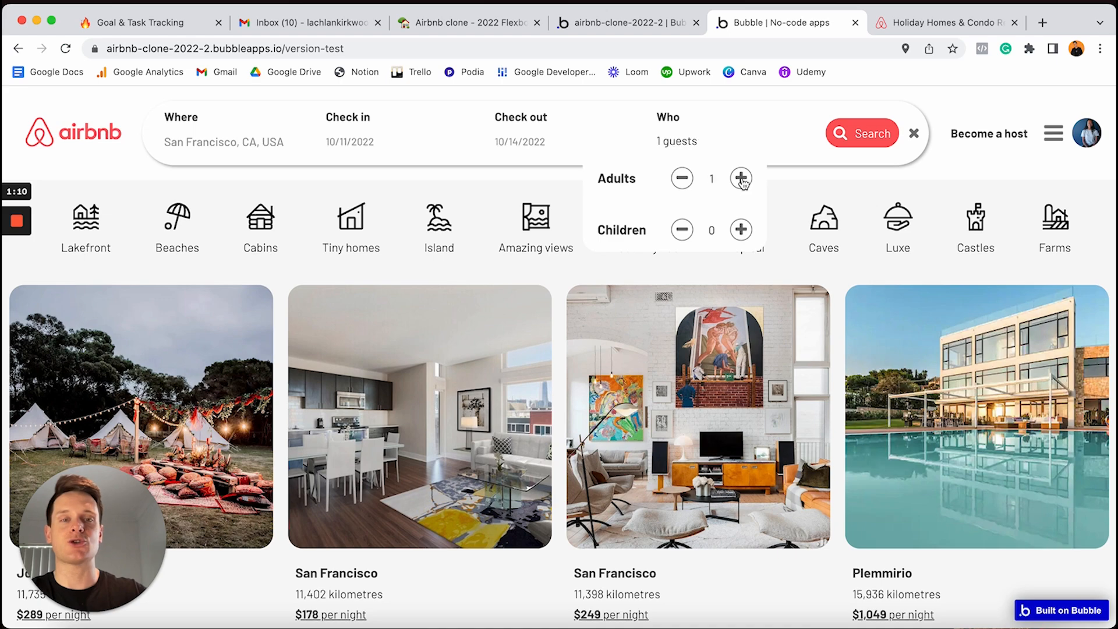
left_click(740, 179)
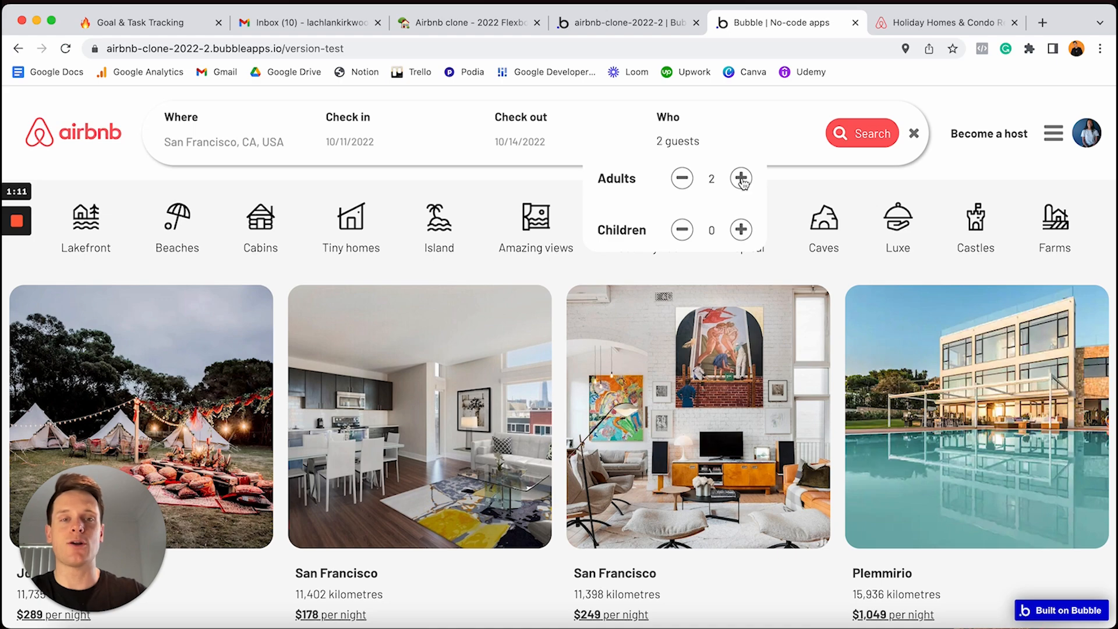
left_click(856, 135)
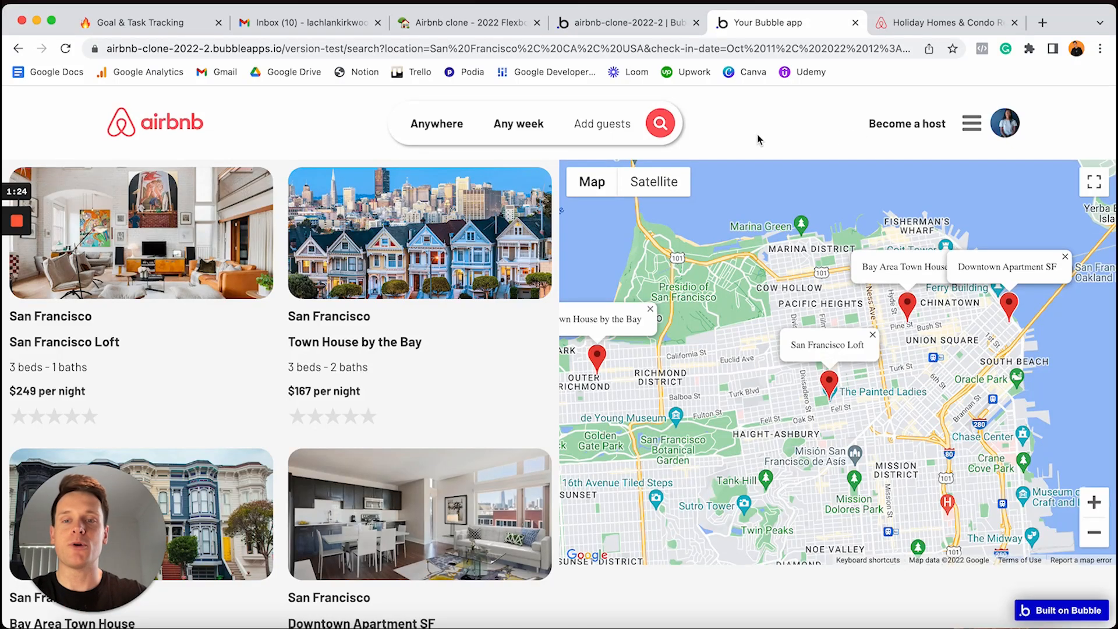
Step: Look through the San Francisco results and their map, and open the Bay Area Town House listing
scroll(216, 268, "down", 1)
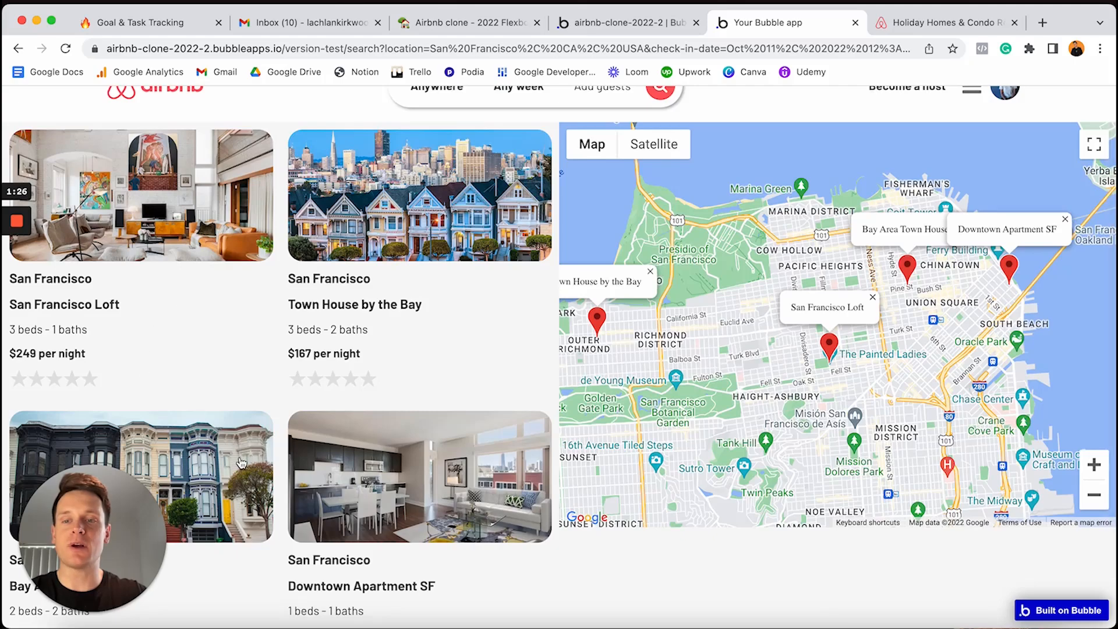
scroll(233, 407, "down", 1)
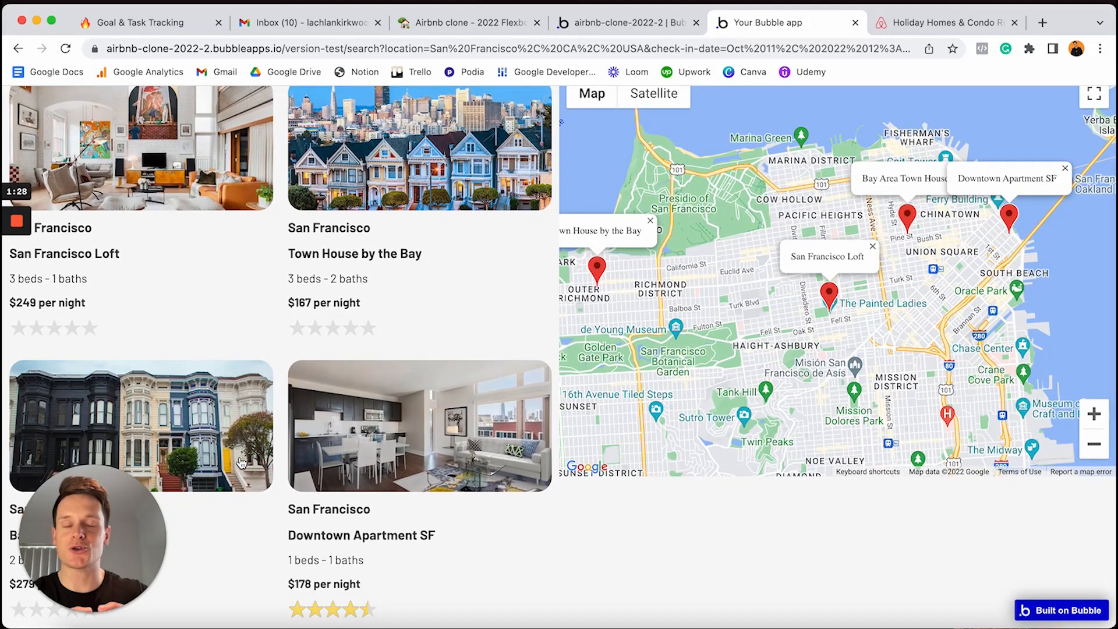
scroll(242, 462, "up", 1)
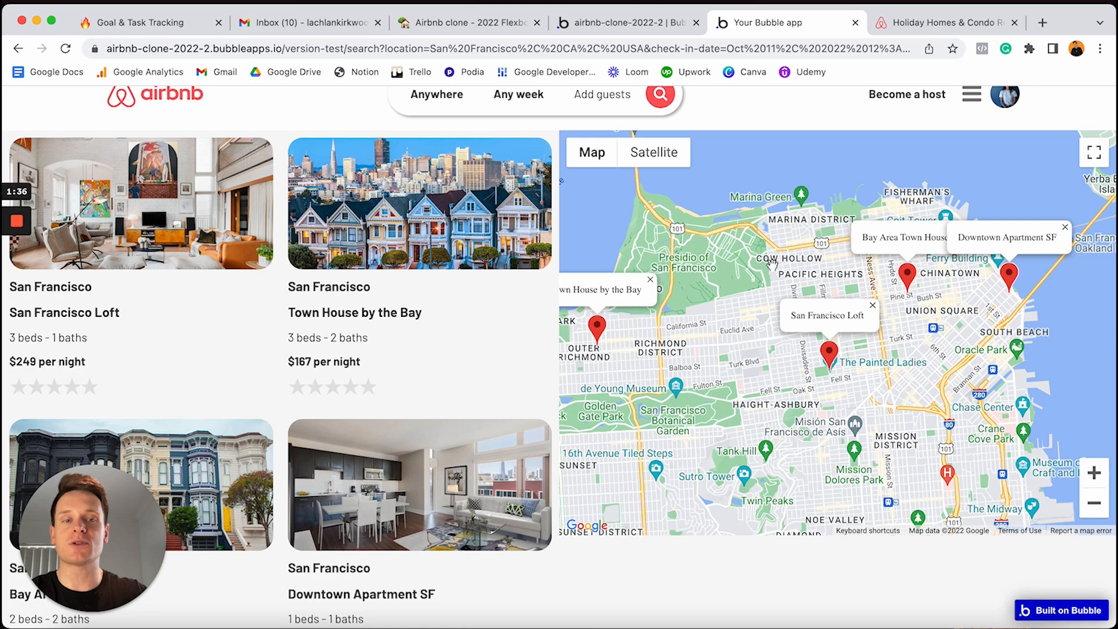
left_click_drag(685, 331, 792, 325)
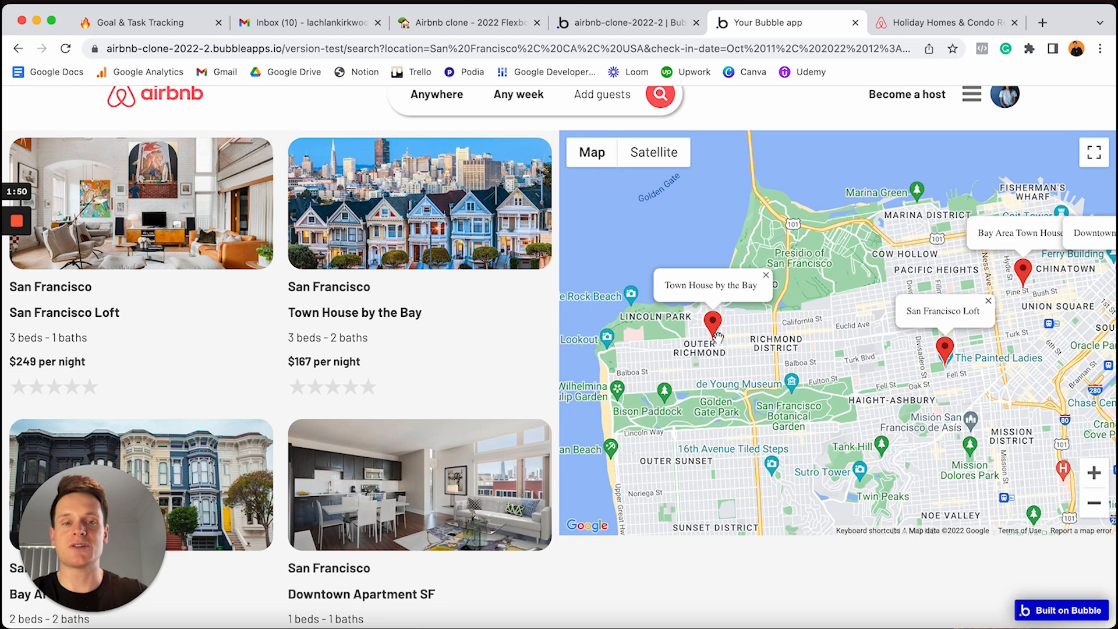
scroll(387, 345, "down", 3)
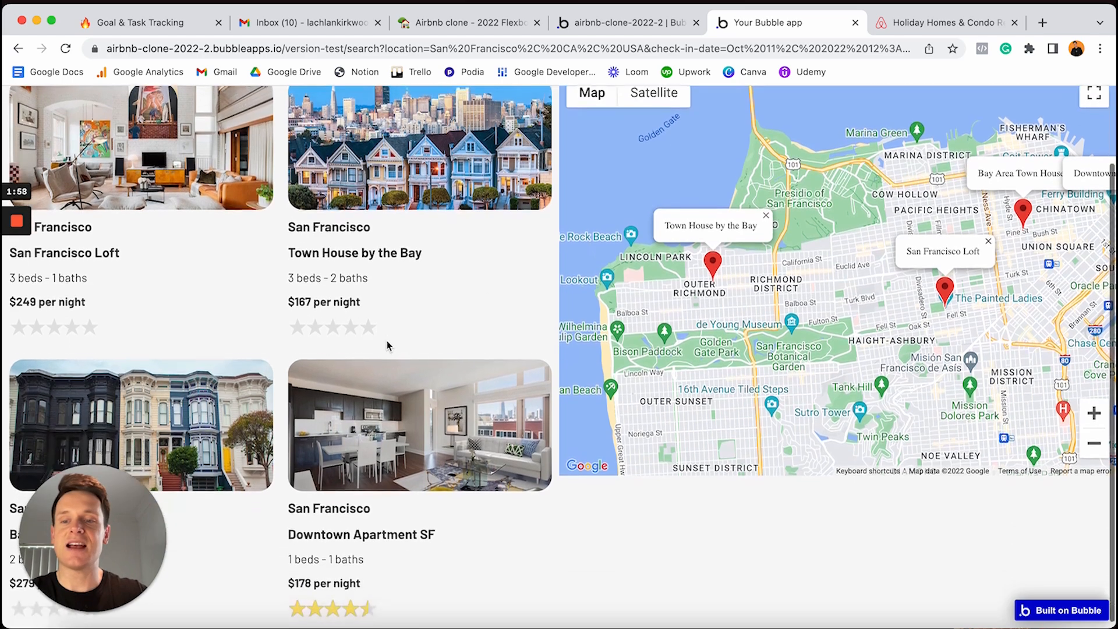
left_click(182, 407)
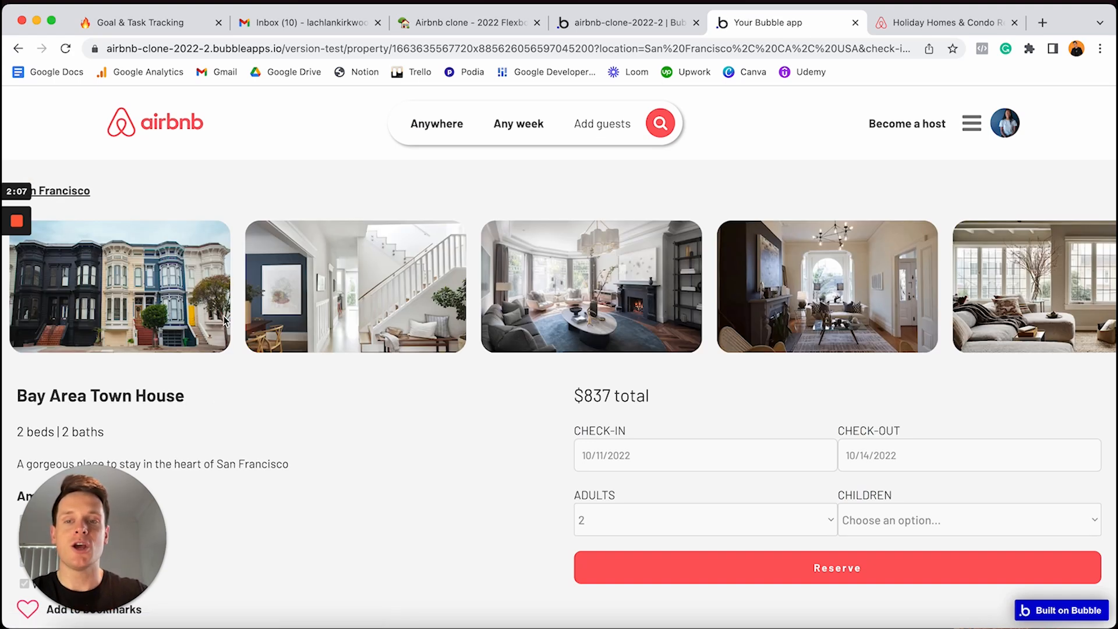
Step: Look over the photos and amenities of the Bay Area Town House and add the property to bookmarks
scroll(223, 319, "right", 2)
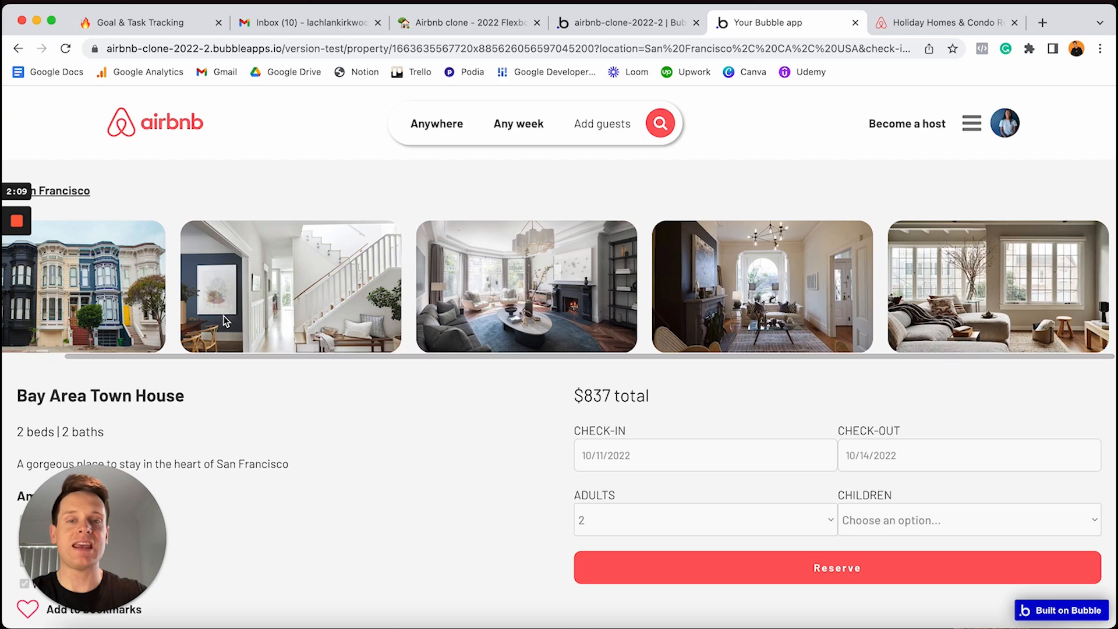
scroll(215, 320, "left", 2)
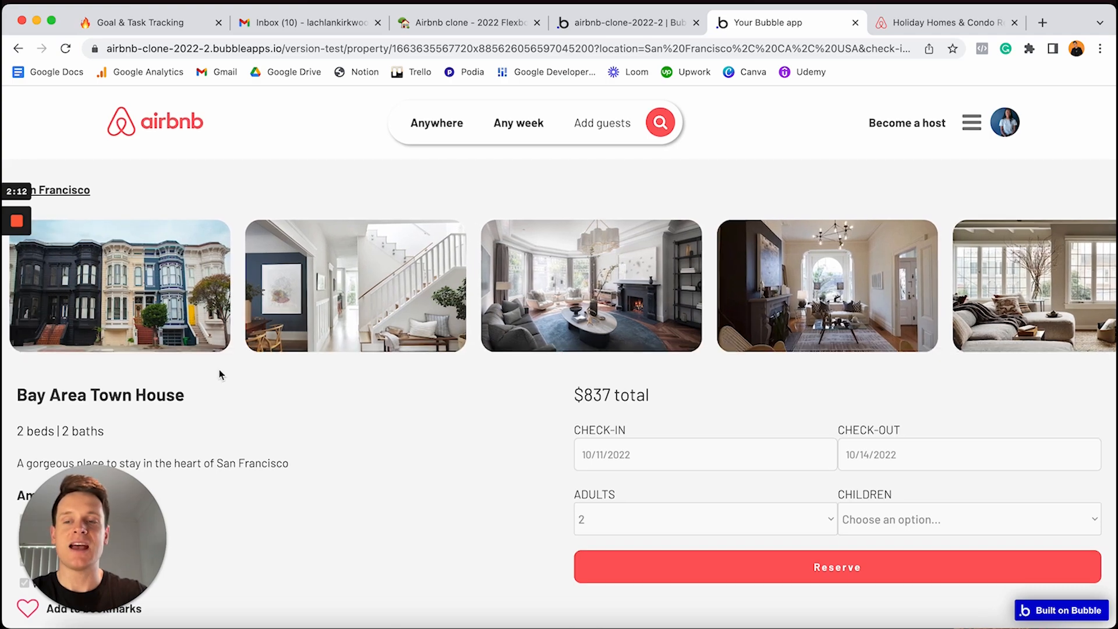
scroll(219, 369, "down", 3)
scroll(219, 369, "down", 2)
scroll(138, 237, "up", 1)
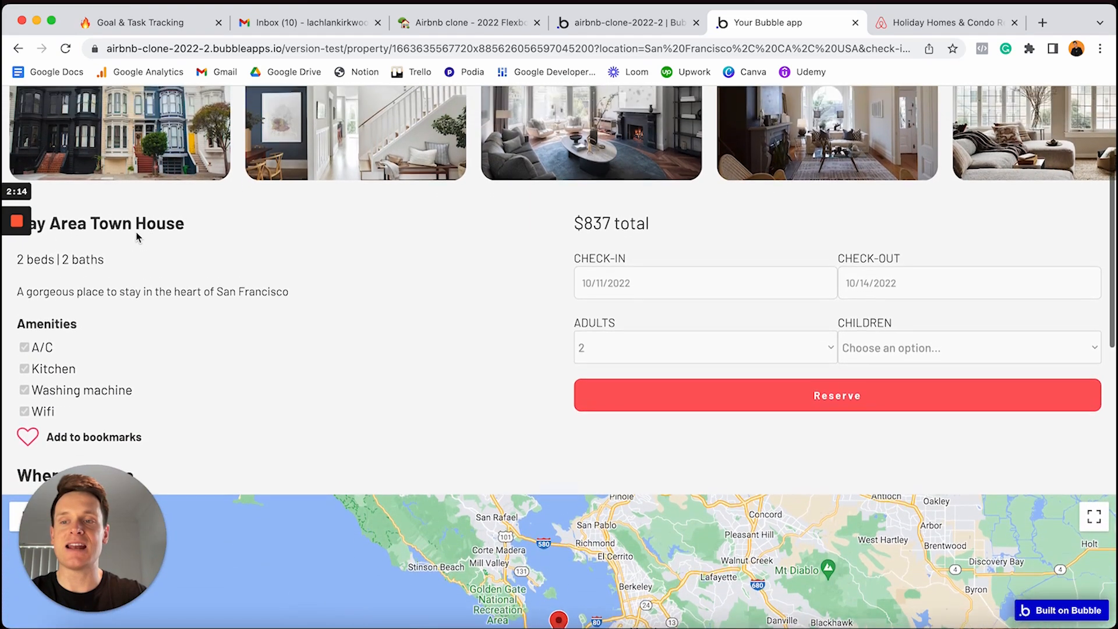
scroll(131, 245, "down", 1)
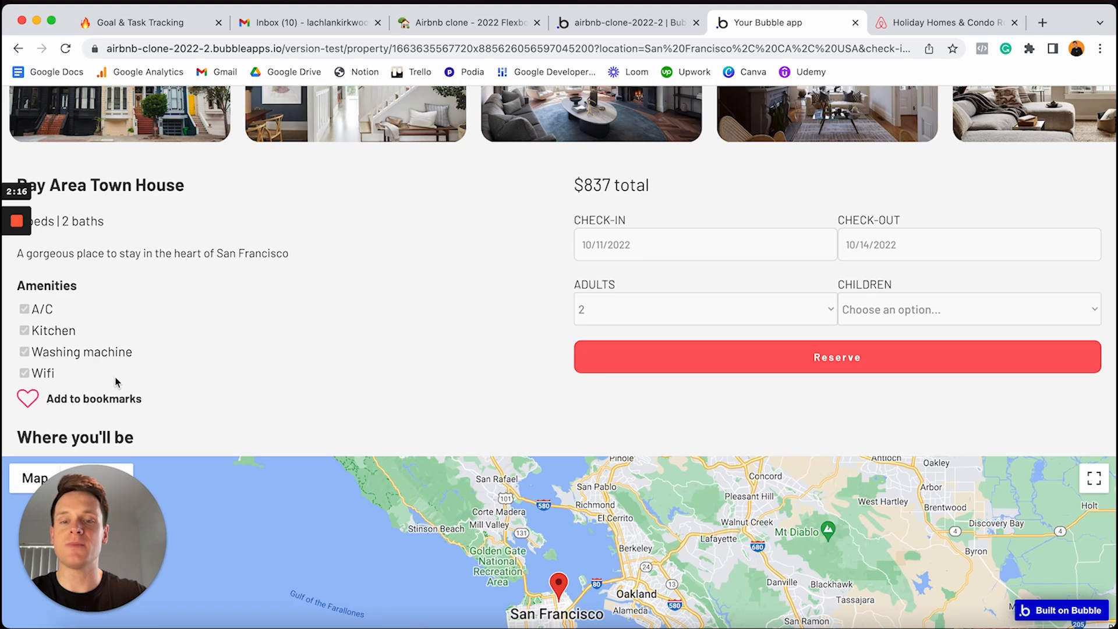
left_click(26, 402)
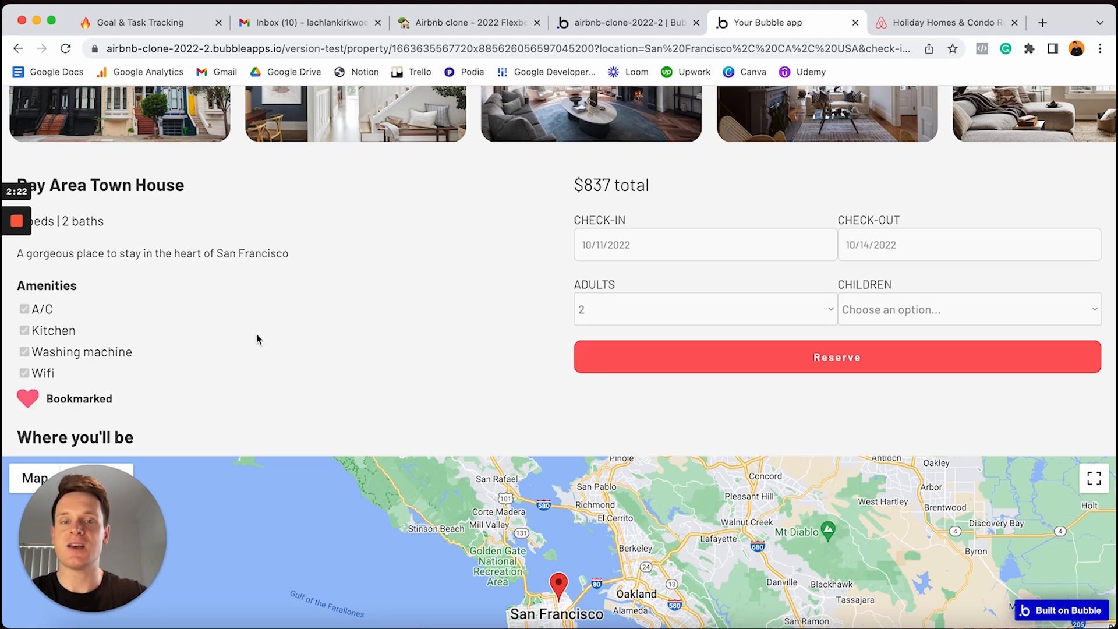
Step: Reserve the Bay Area Town House for 2 adults from Oct 11 to Oct 14, 2022, and book it
scroll(280, 314, "down", 10)
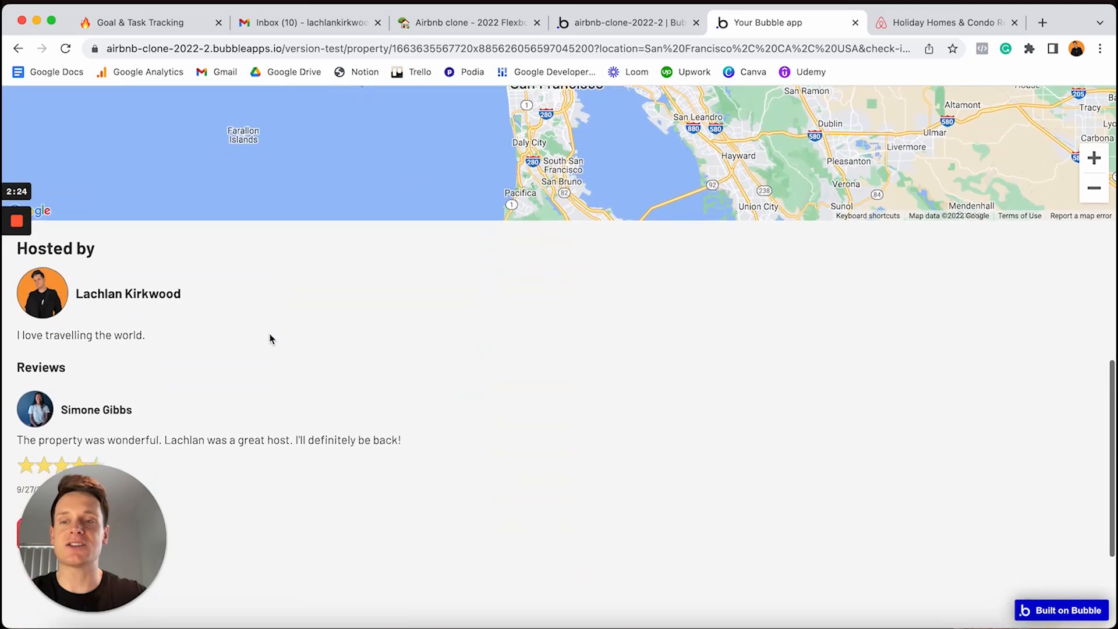
scroll(270, 339, "down", 1)
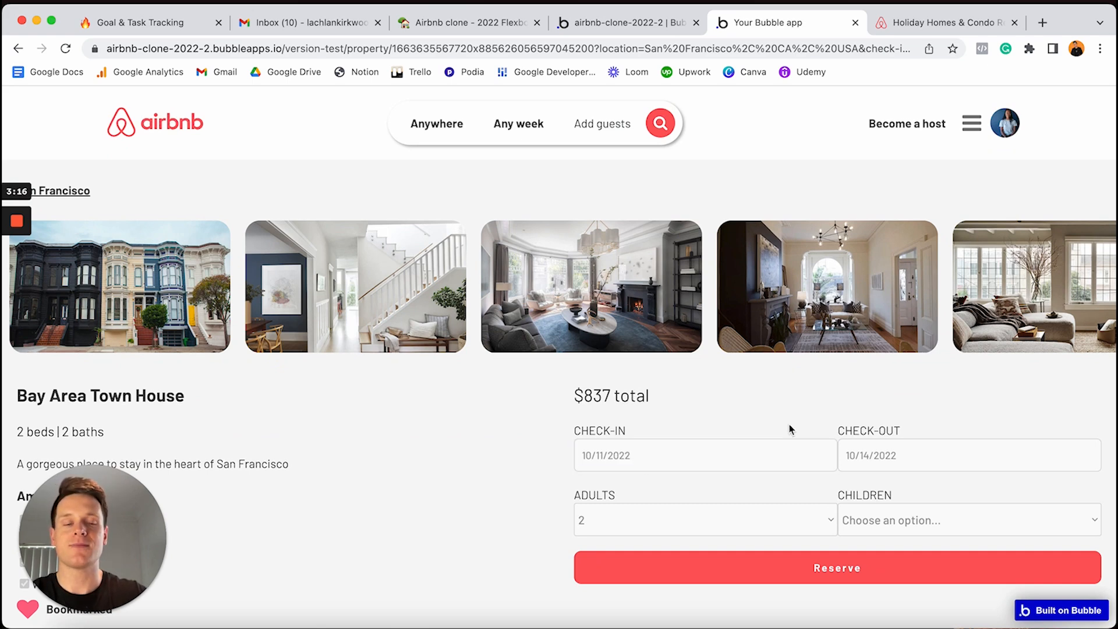
left_click(742, 464)
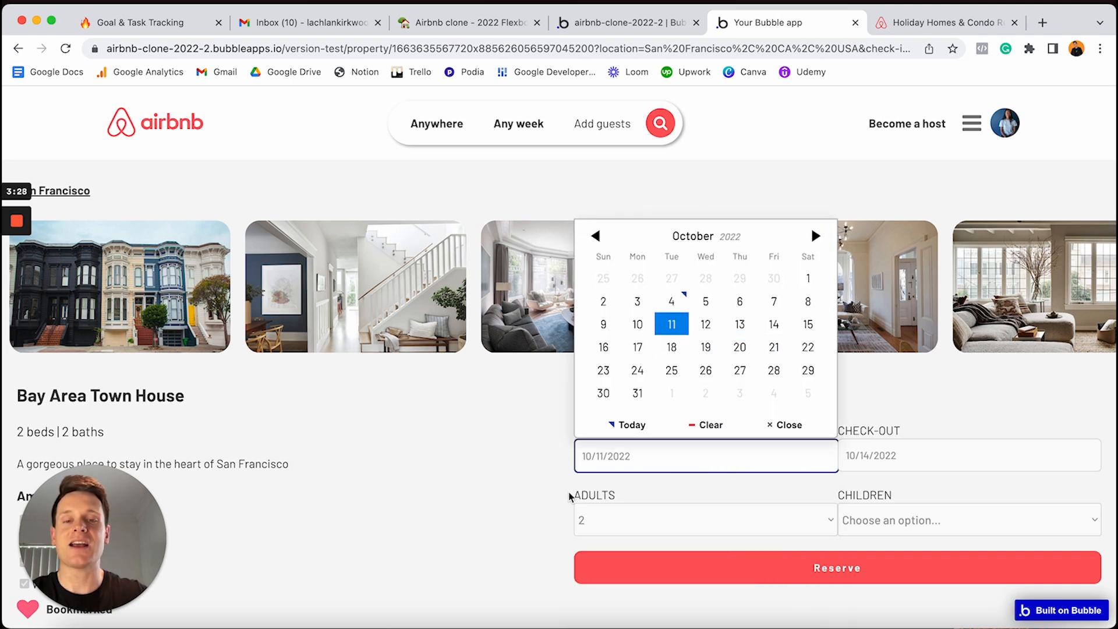
left_click(536, 519)
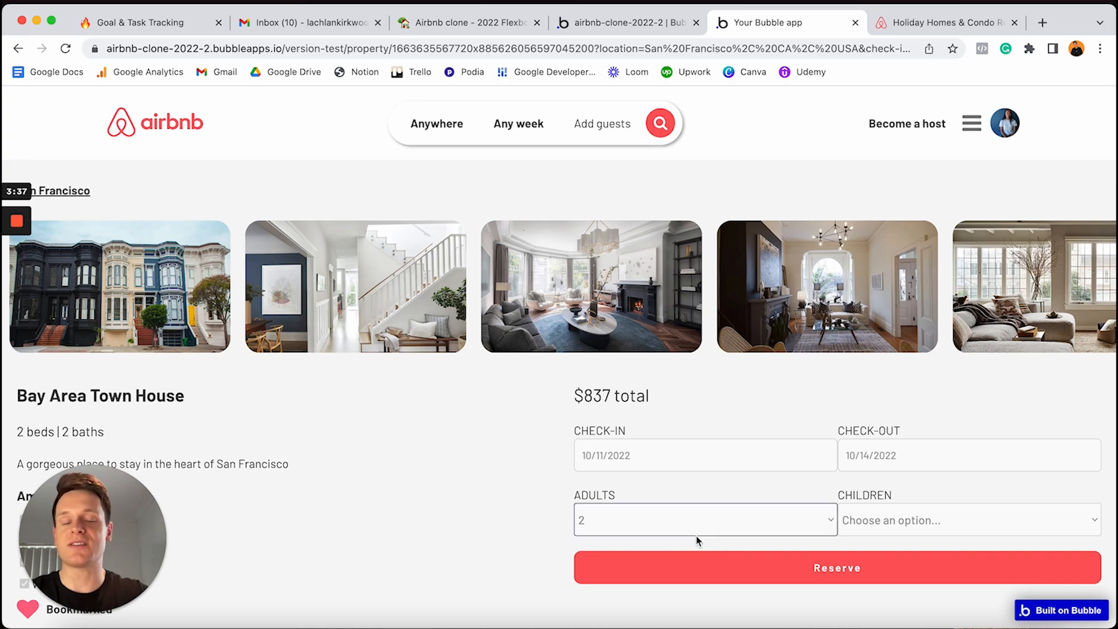
left_click(718, 566)
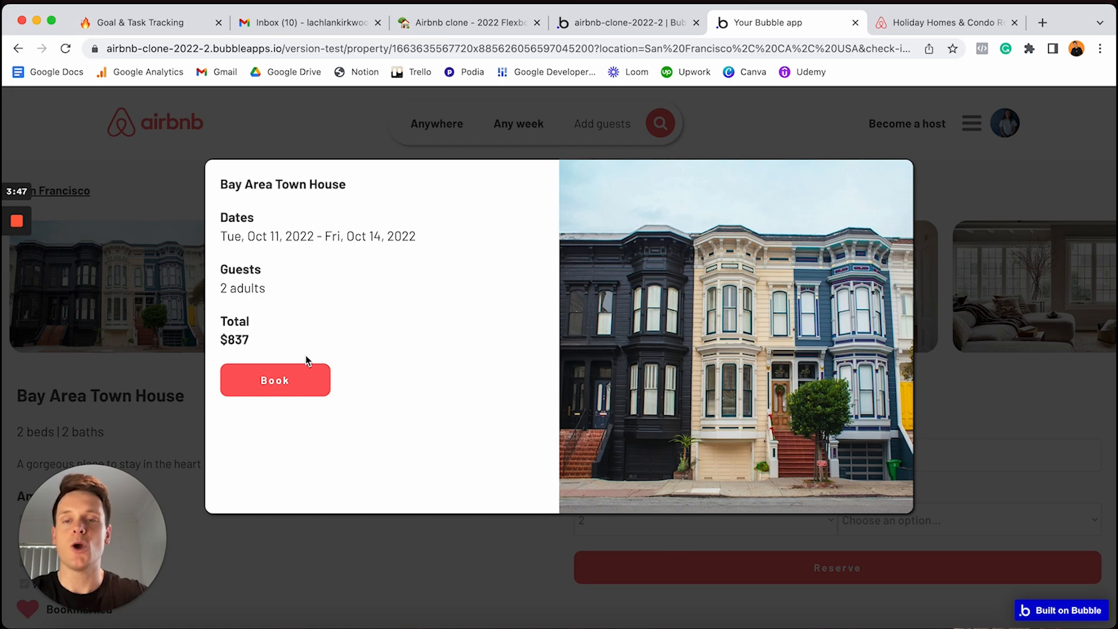
left_click(295, 376)
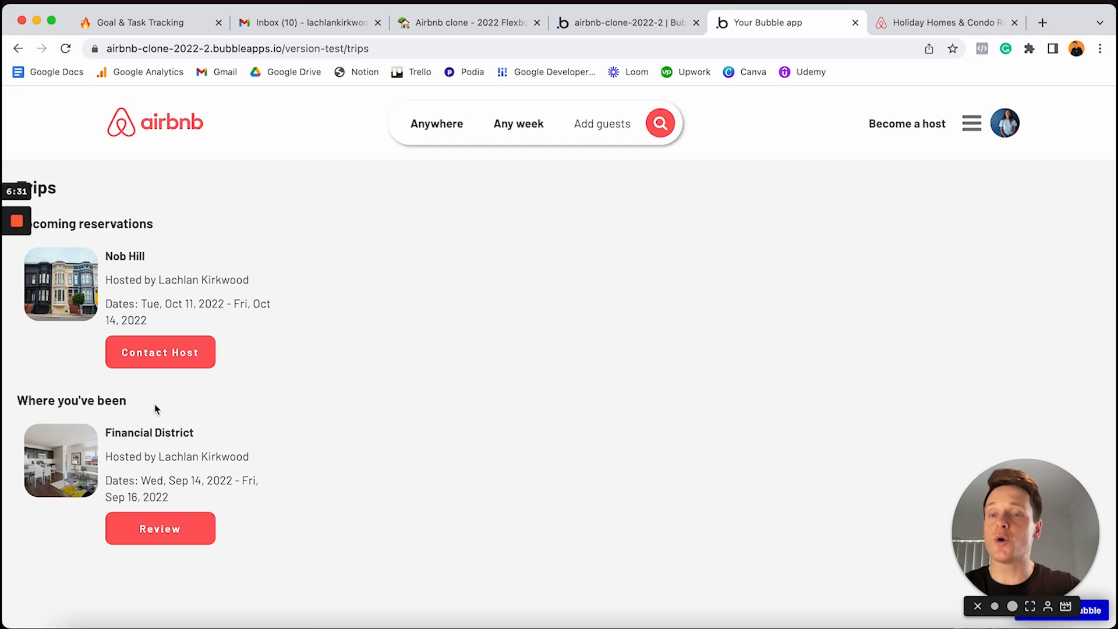
Step: Submit a 4.5-star review for Downtown Apartment SF, starting "The property was wonderful.", praising the host and ending "I'll definitely be back!"
left_click(191, 527)
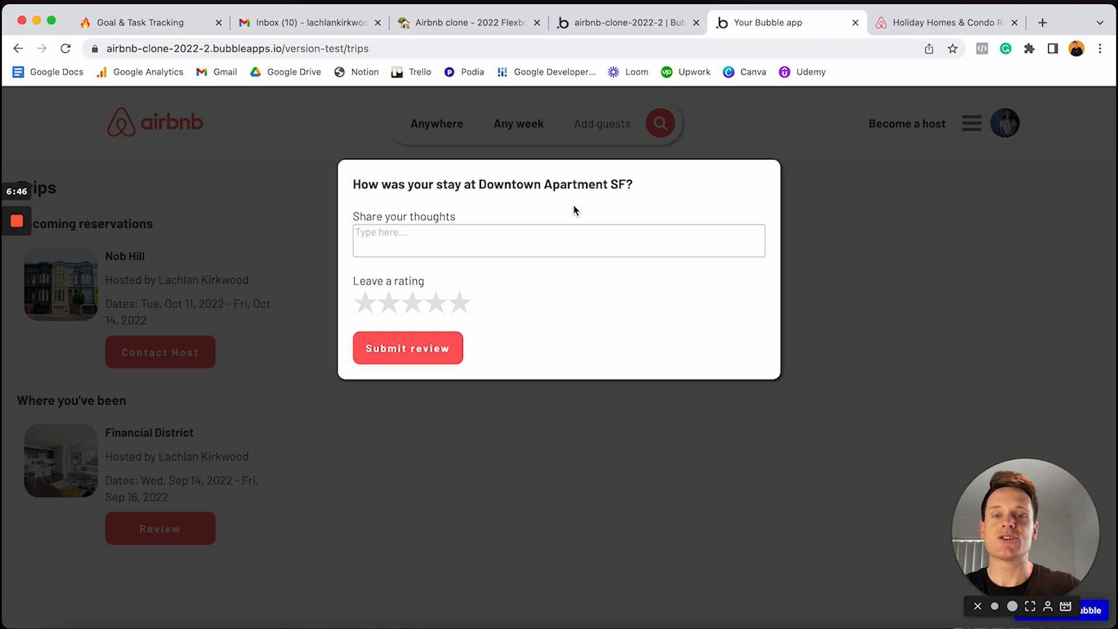
left_click(509, 236)
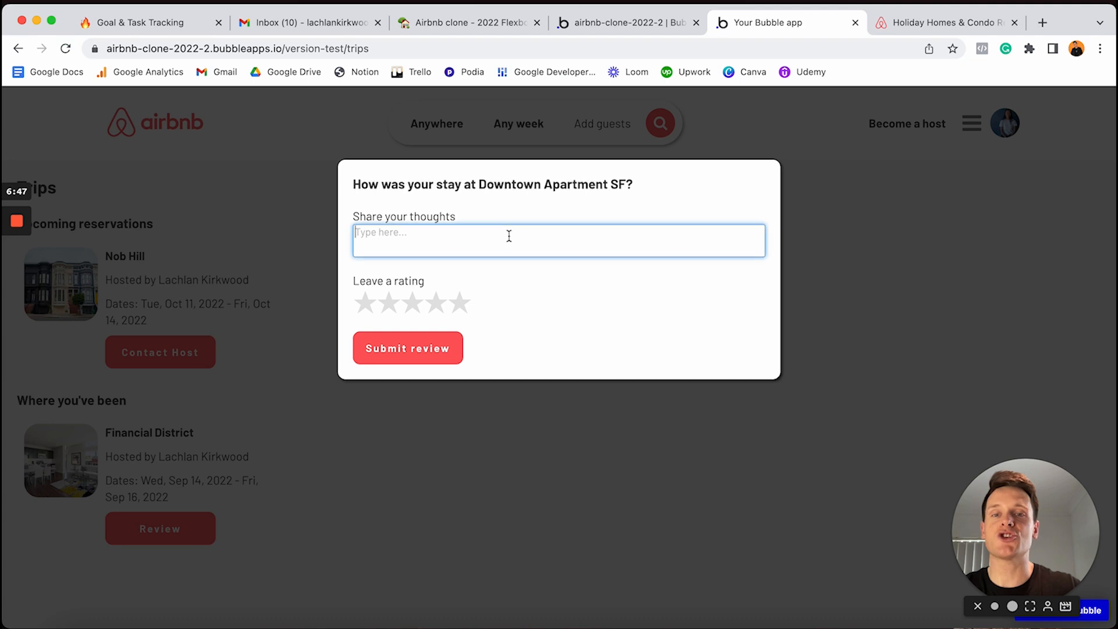
type("The property was wonderful. Lachlan was a great host. I'll definitely be back!")
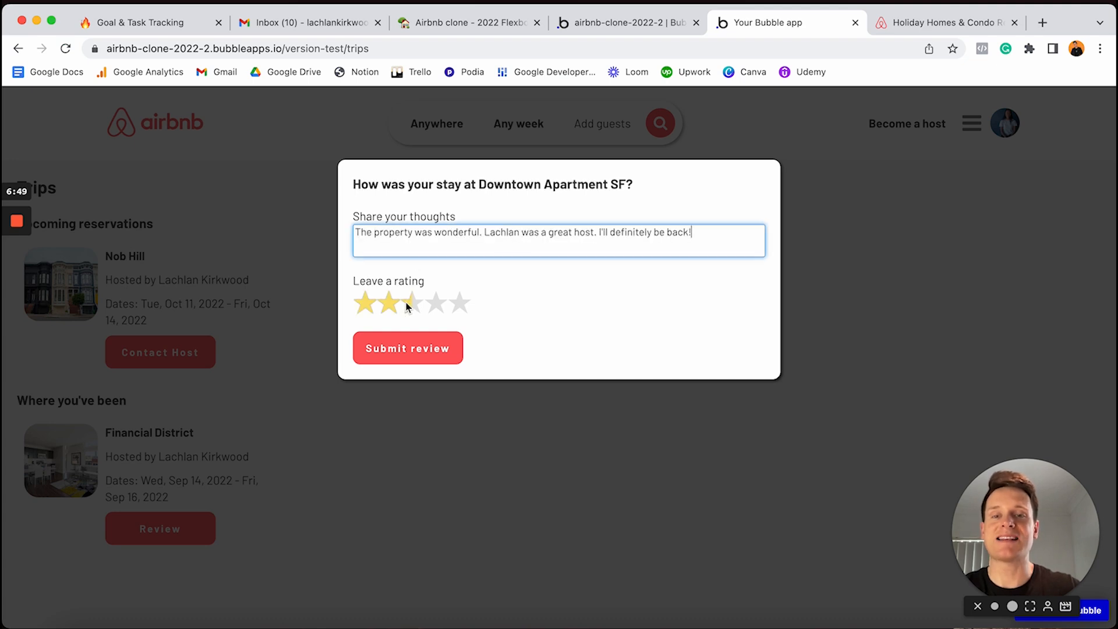
left_click(458, 306)
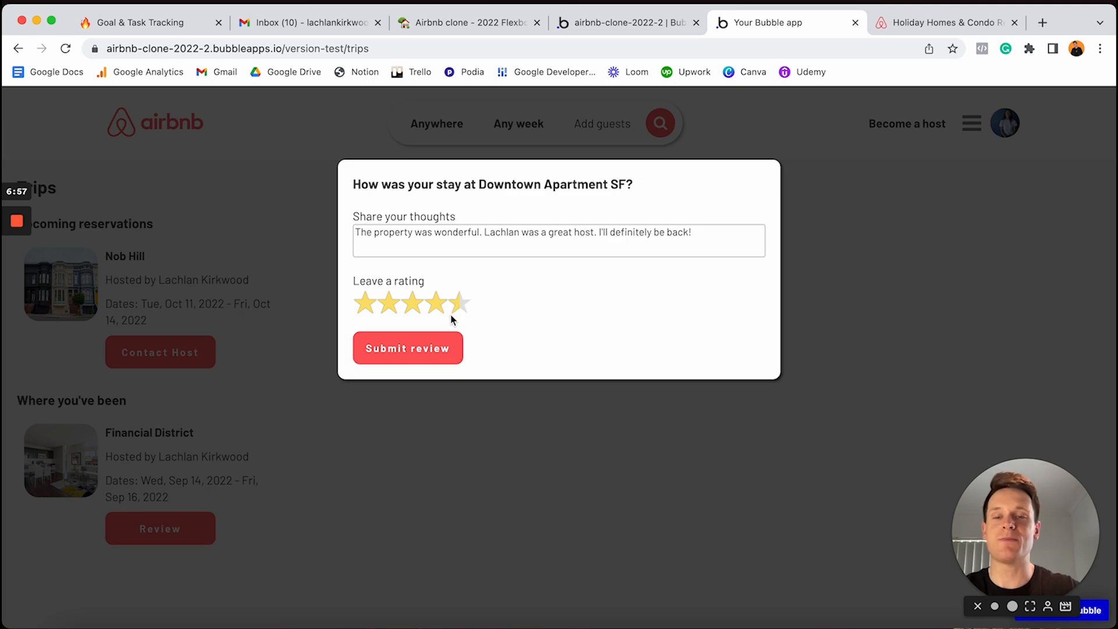
left_click(440, 348)
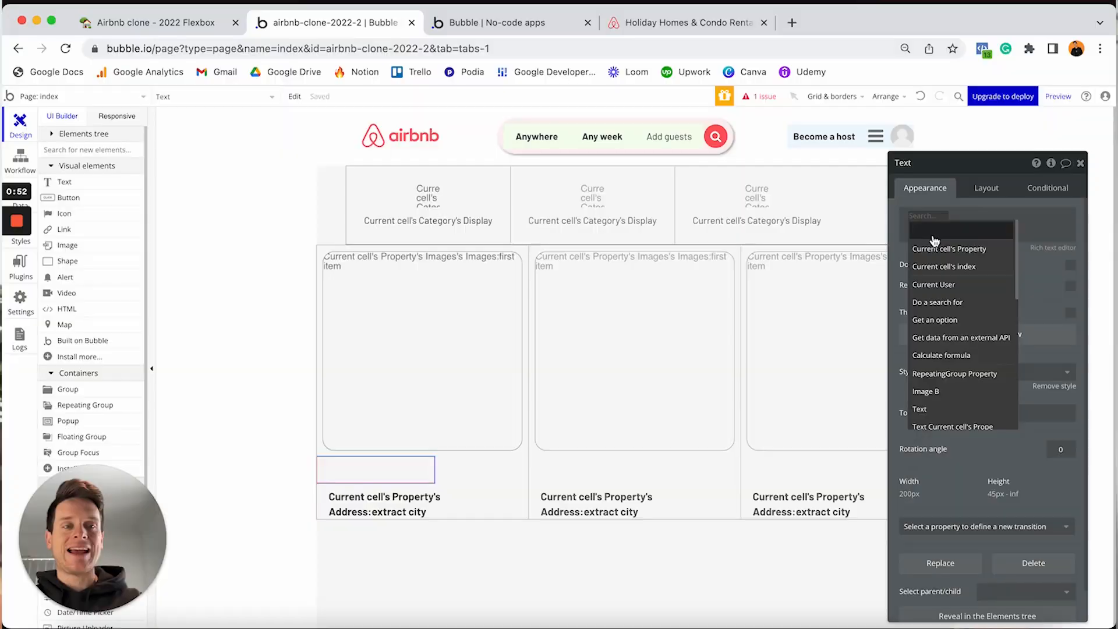
Step: In the Bubble editor, insert Current cell's Property as dynamic data in the empty text above the property's city
left_click(936, 251)
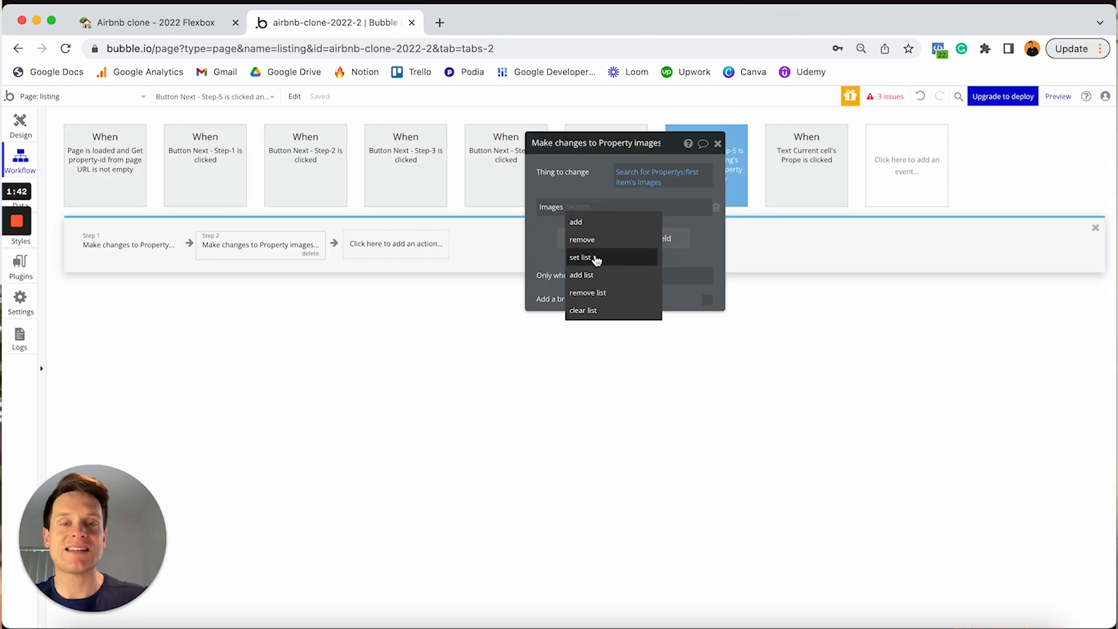
Step: In the Property images change action, apply set list to the Images field and search for its source with "repea"
left_click(595, 255)
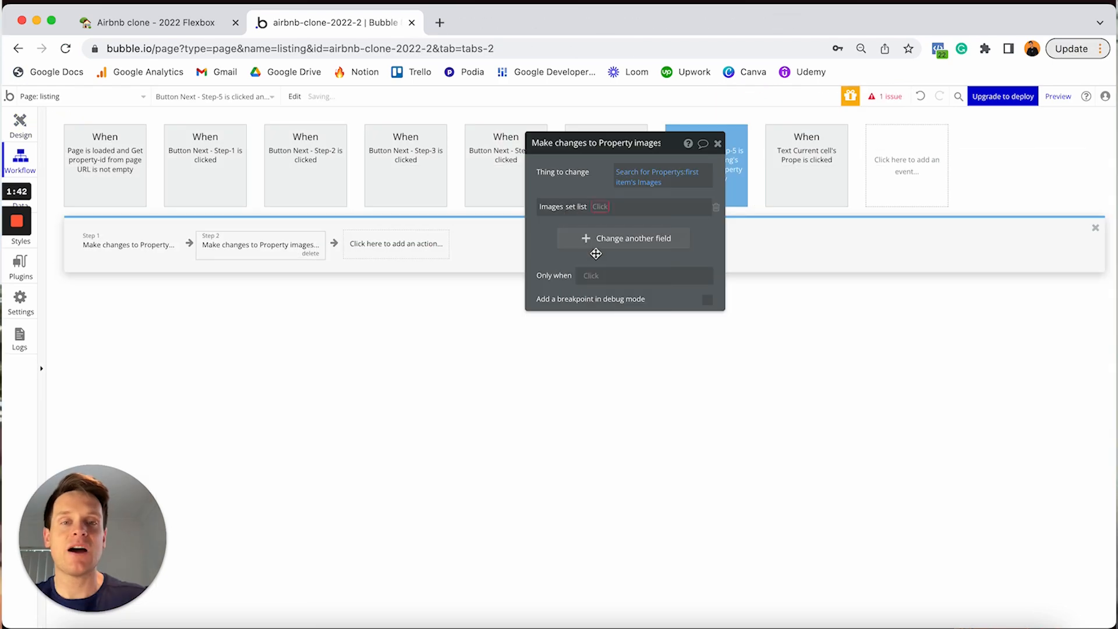
left_click(602, 208)
type("repea")
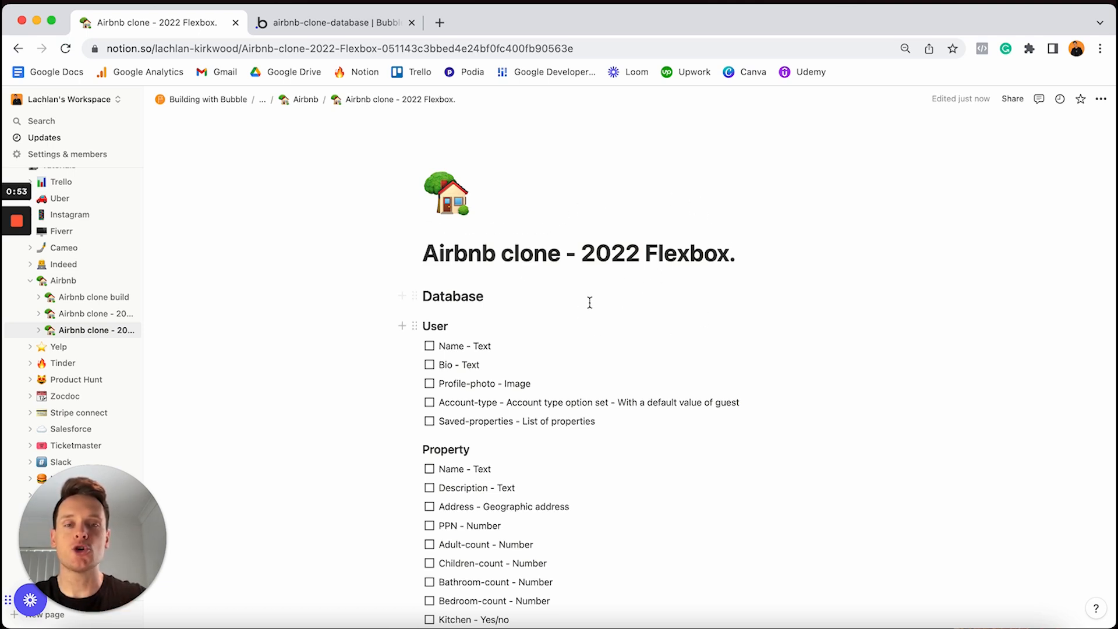
Step: Review the Airbnb clone plan in Notion, covering its database fields, option sets and feature checklist
scroll(662, 272, "down", 3)
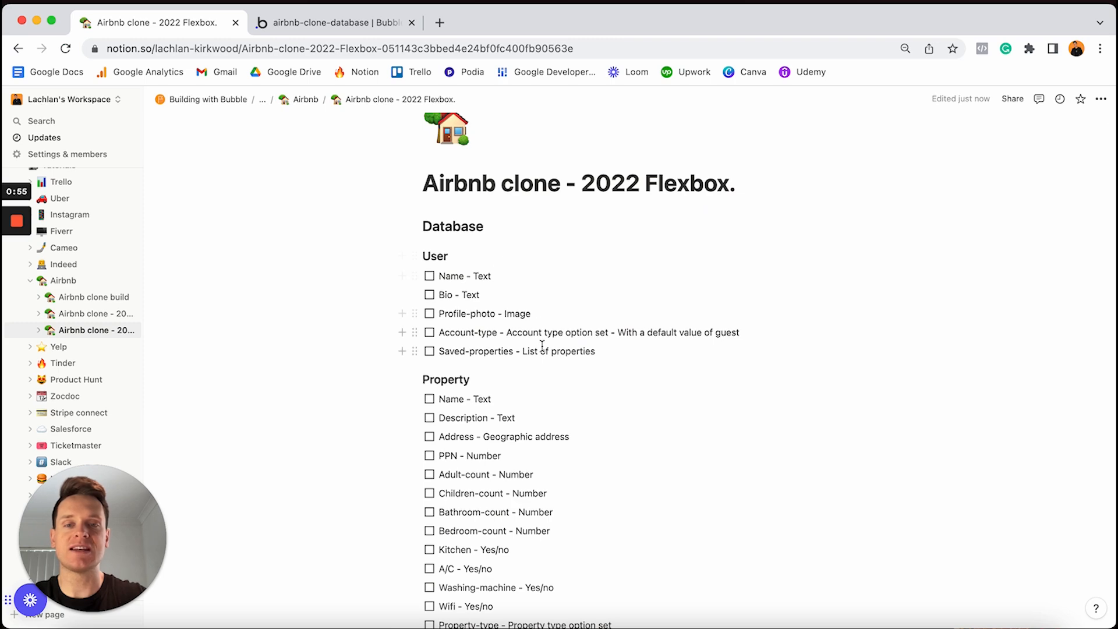
scroll(542, 346, "down", 18)
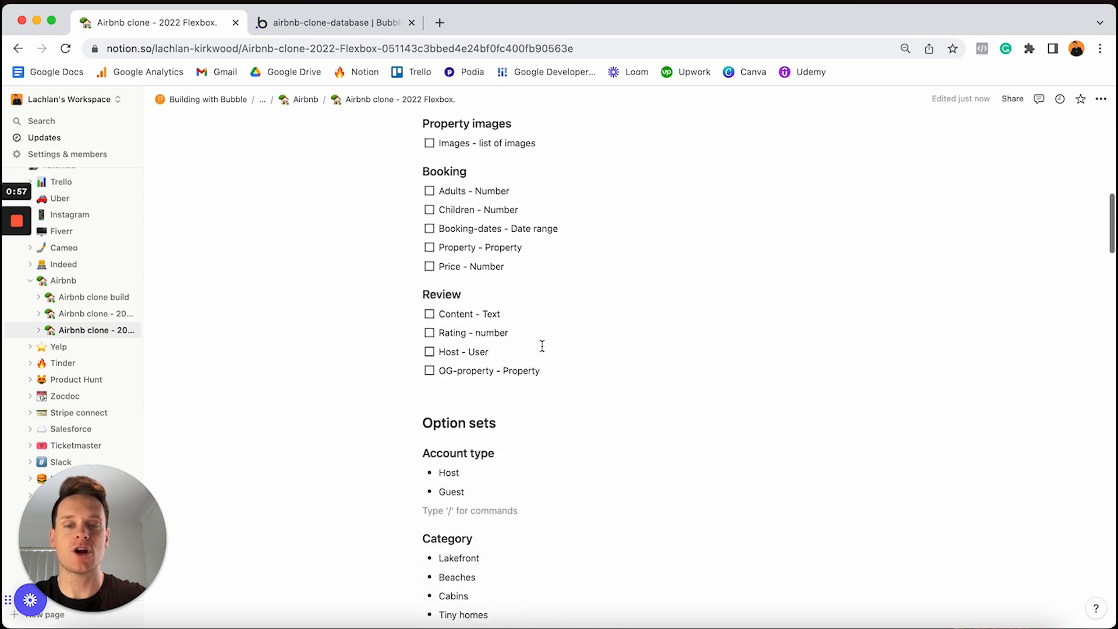
scroll(542, 346, "down", 20)
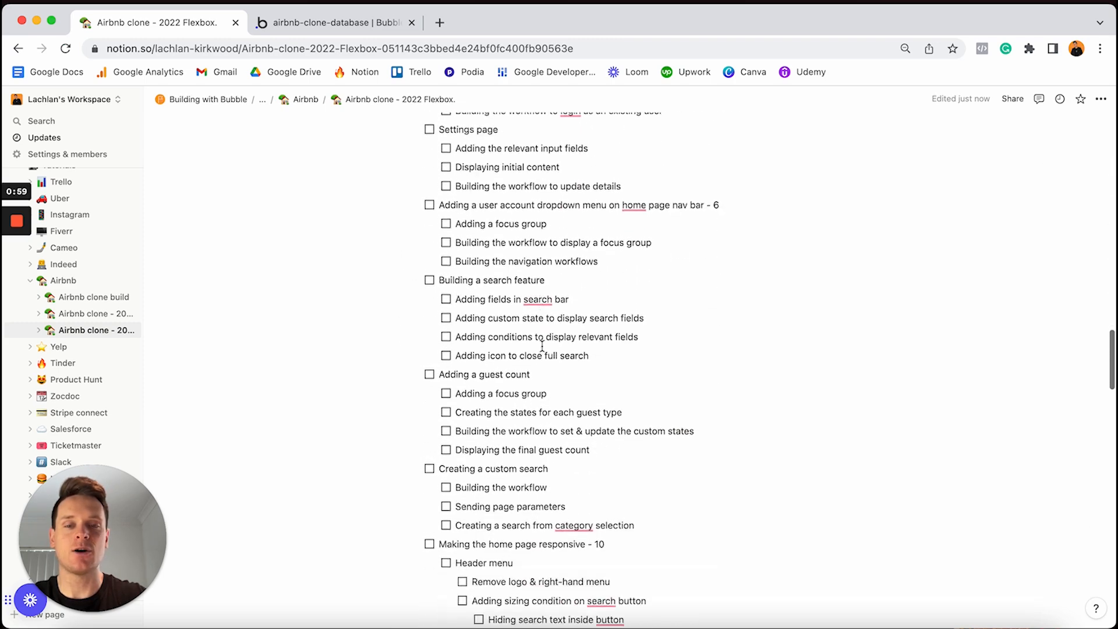
scroll(542, 346, "down", 20)
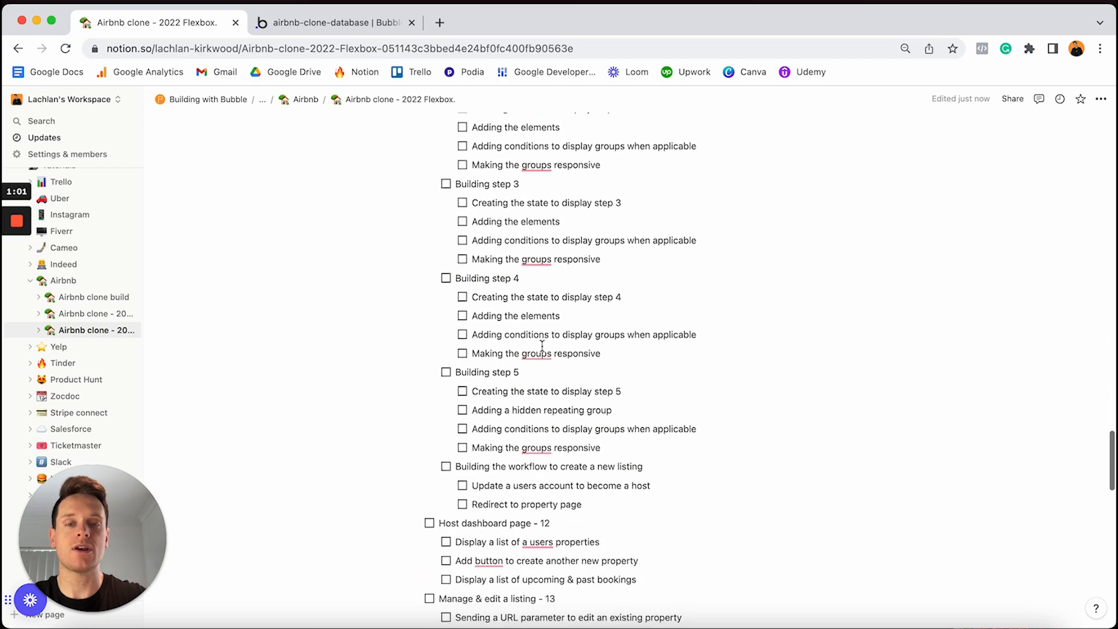
scroll(542, 346, "down", 3)
scroll(542, 346, "up", 15)
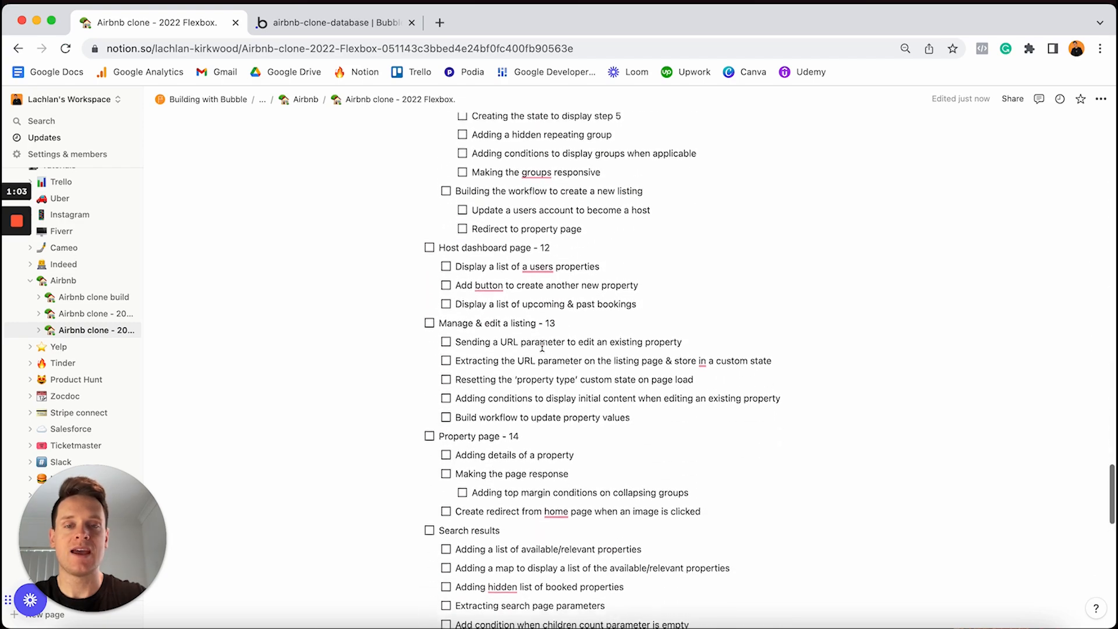
scroll(542, 345, "up", 20)
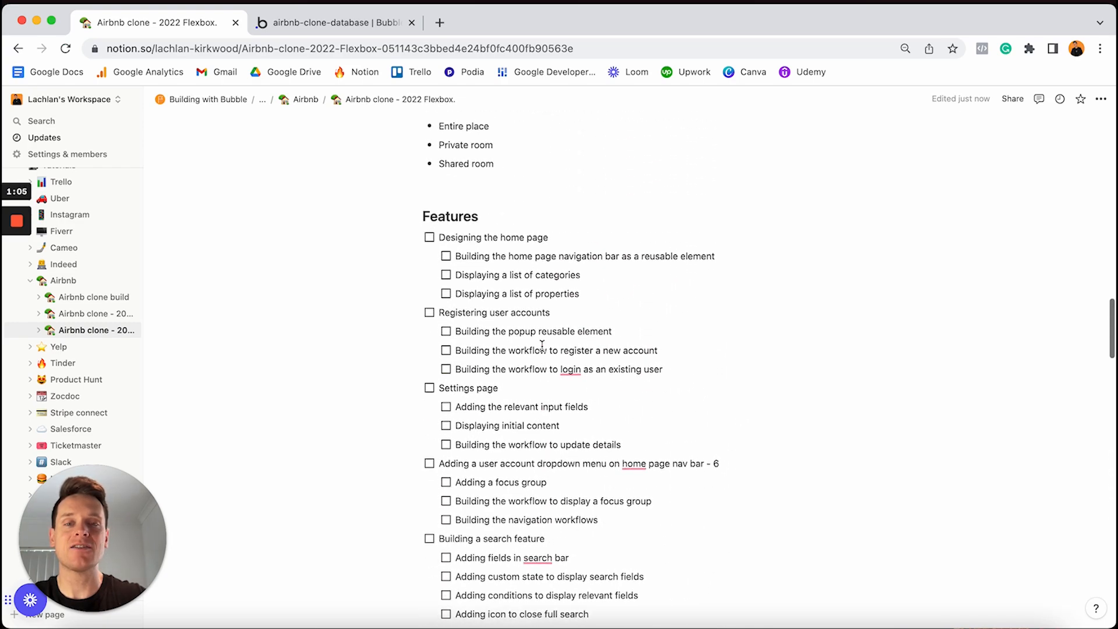
scroll(542, 345, "up", 2)
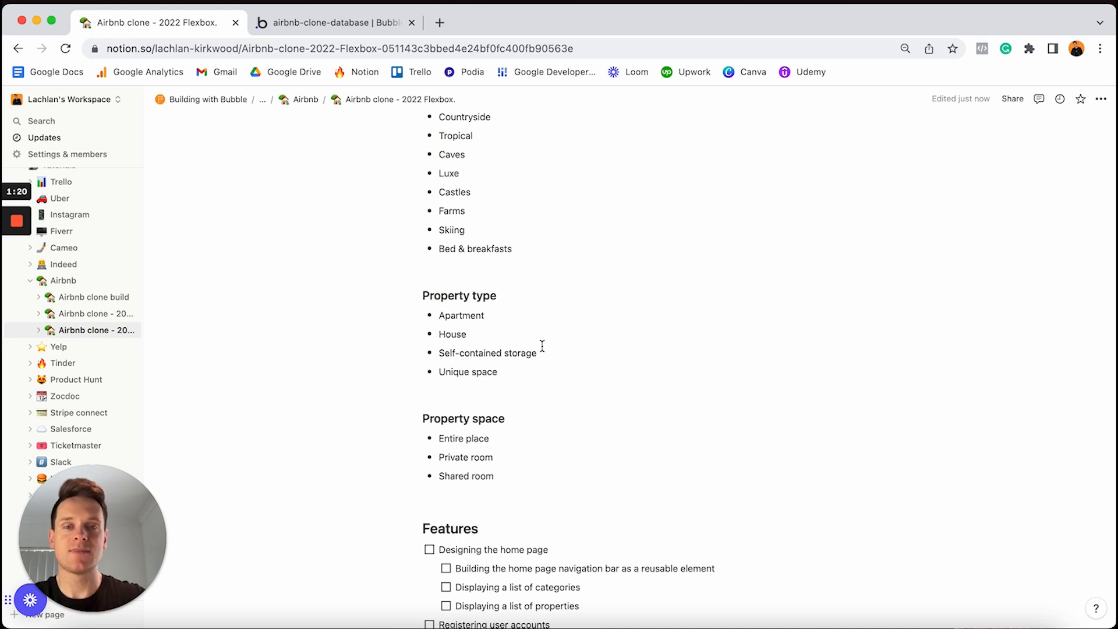
scroll(542, 346, "up", 15)
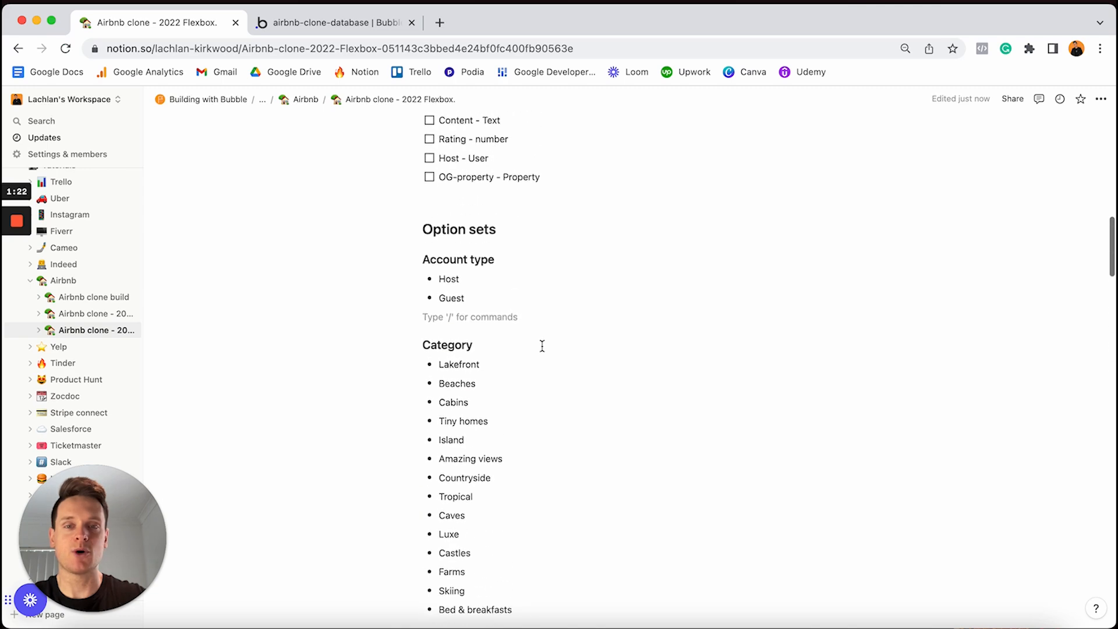
scroll(542, 345, "up", 10)
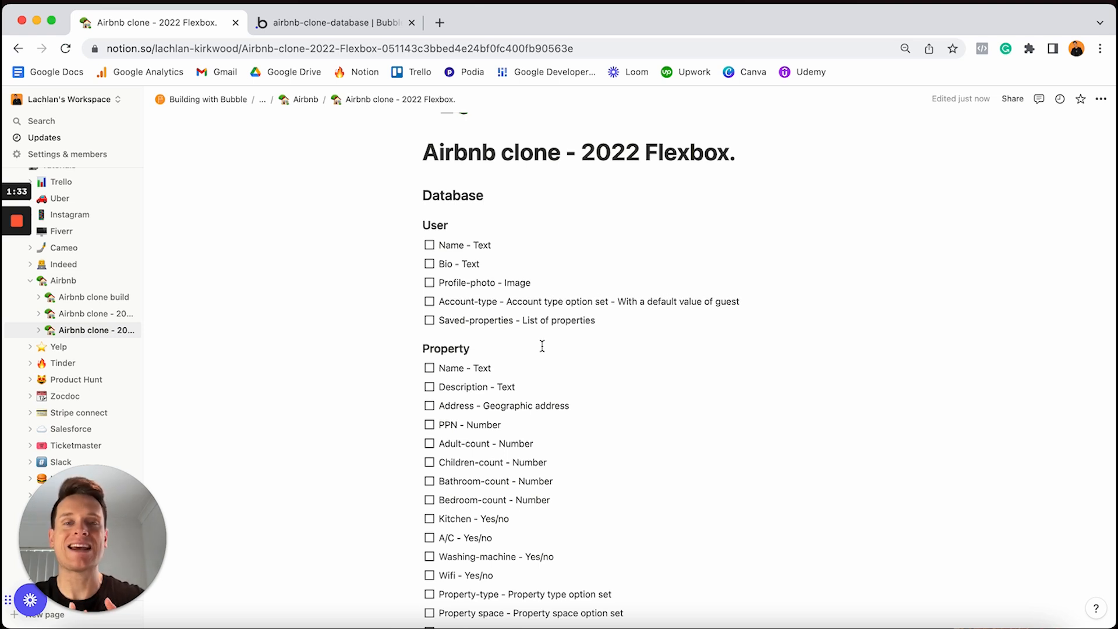
Step: Tick the Bio and Profile-photo items in the plan's User checklist and clear both again
left_click(429, 263)
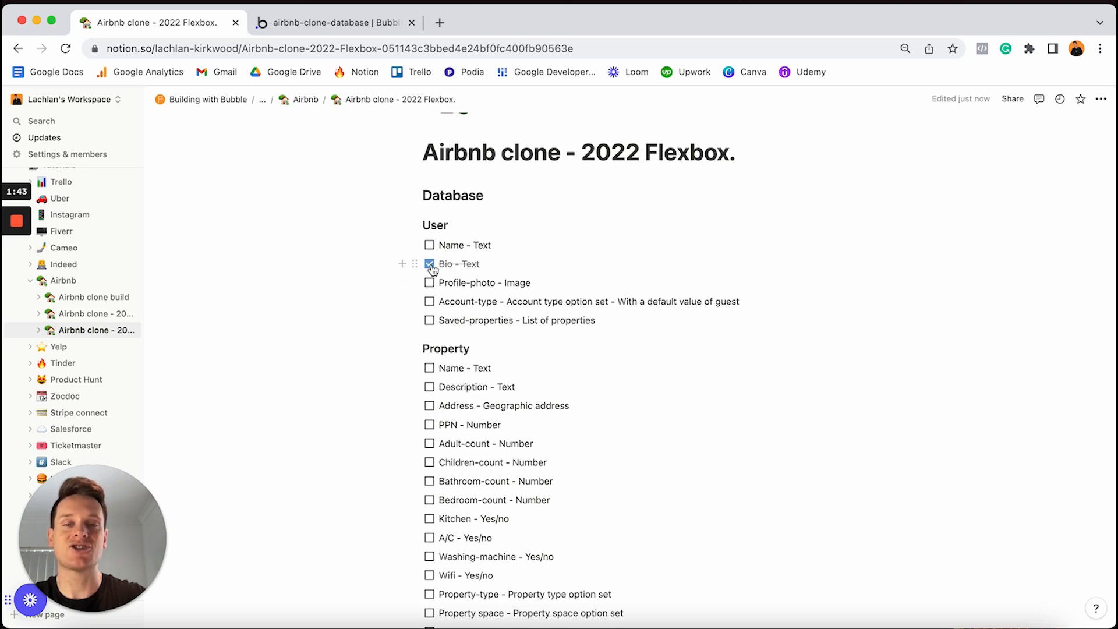
left_click(429, 283)
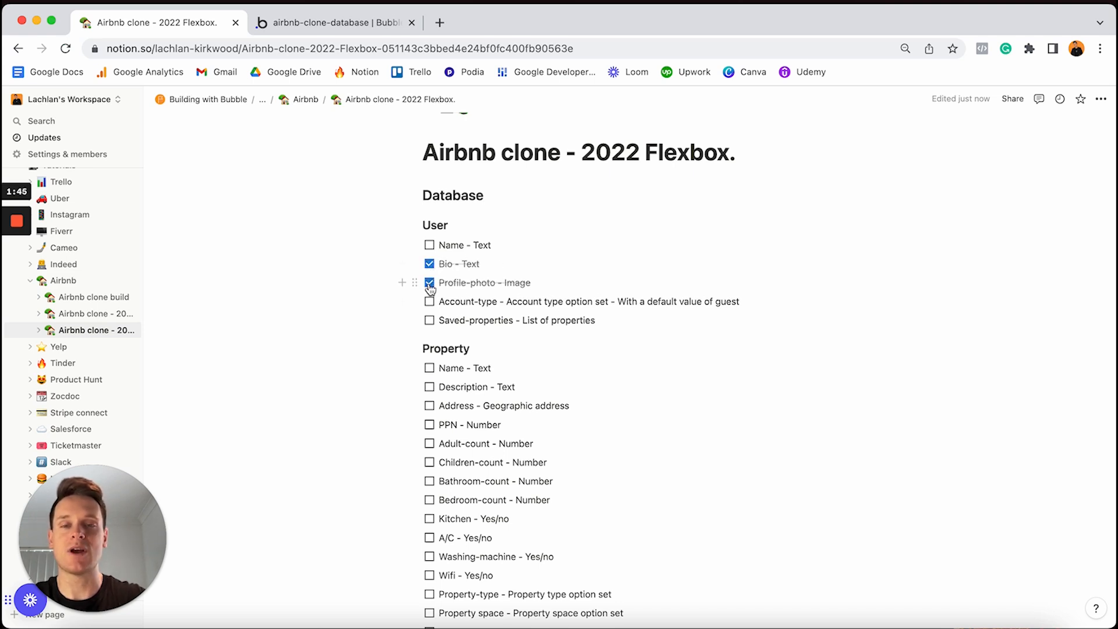
left_click(429, 283)
left_click(429, 264)
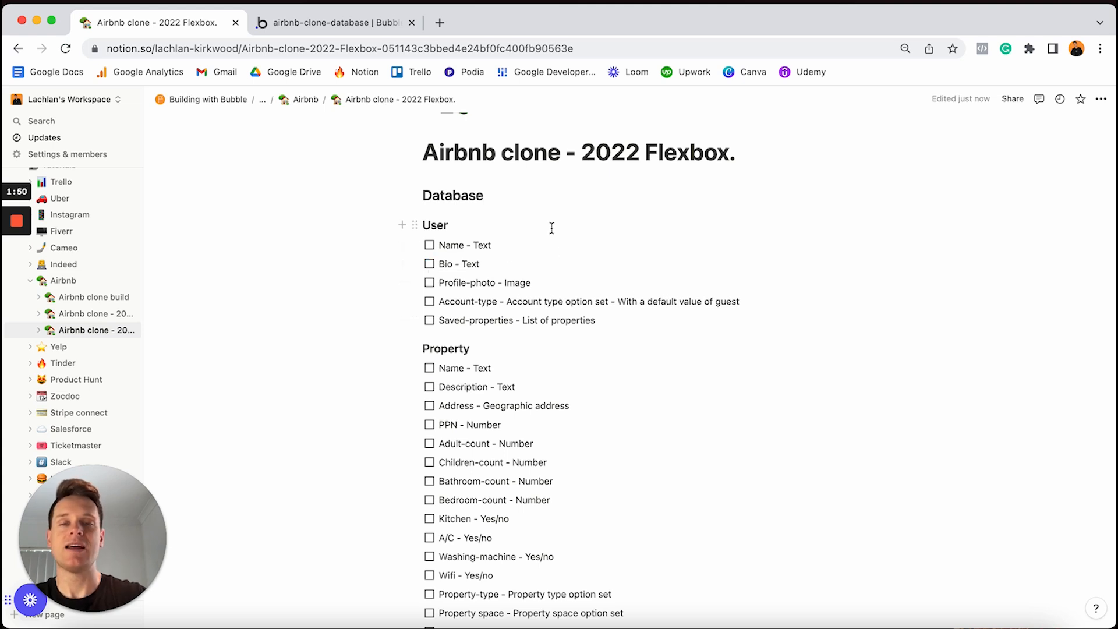
Step: Switch to the Bubble editor for airbnb-clone-database and open the app's data types
scroll(552, 228, "up", 2)
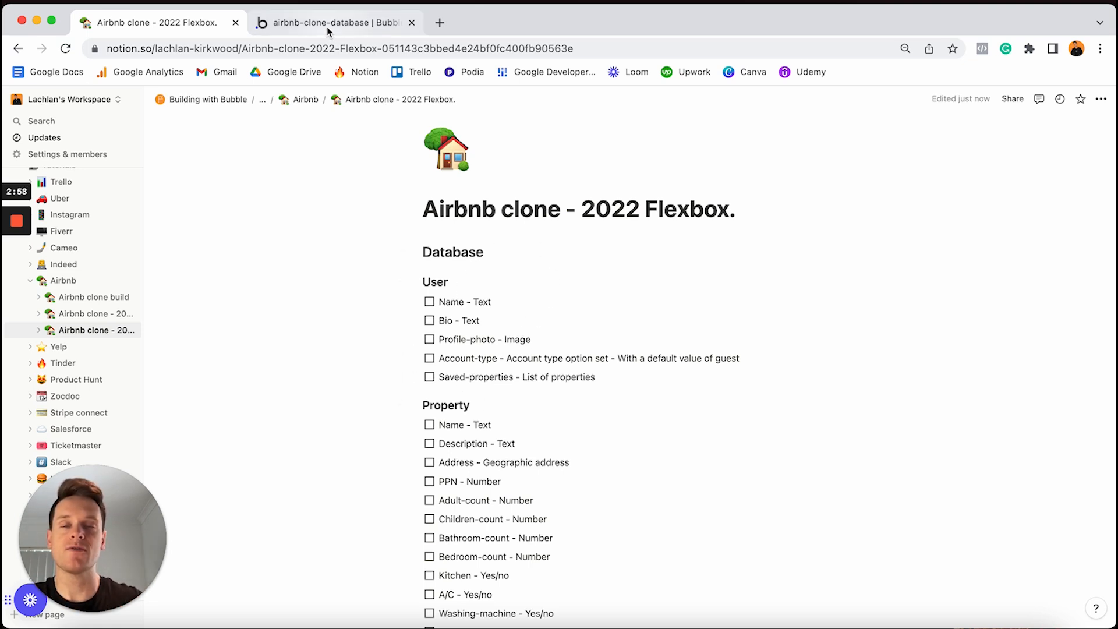
left_click(327, 28)
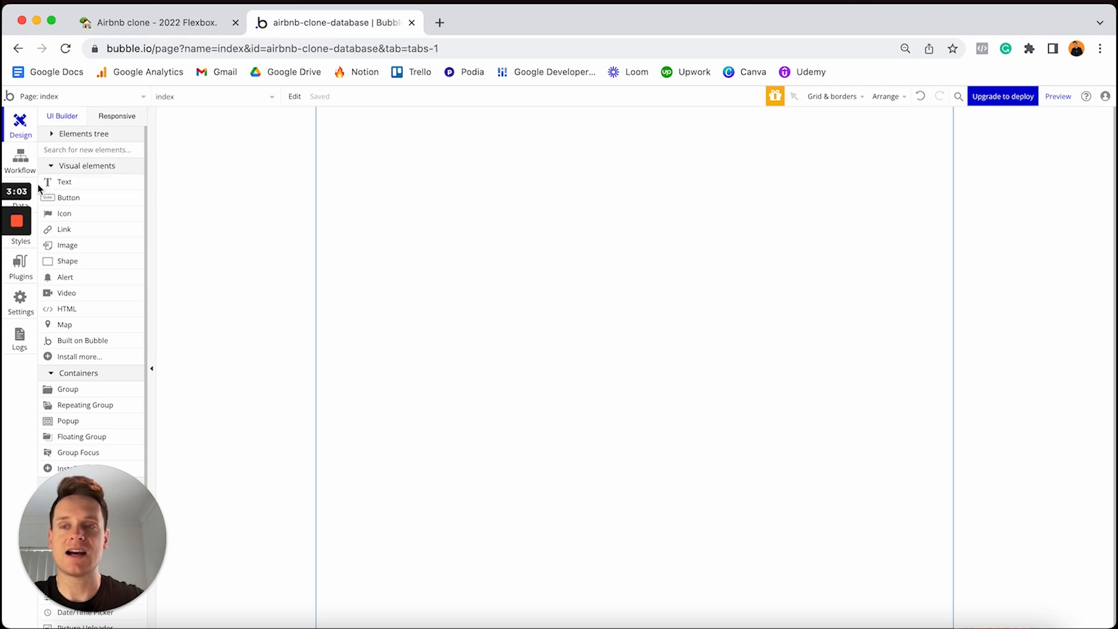
left_click(29, 200)
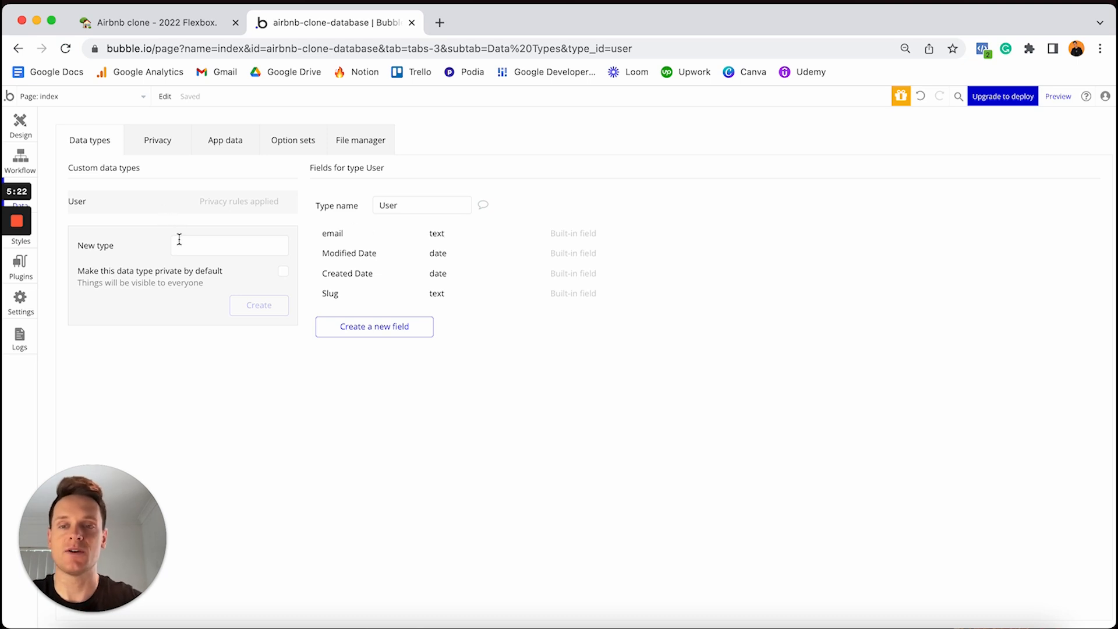
Step: In the Notion plan, examine the data types listed under Database, from User and Property through Booking and Review
left_click(187, 23)
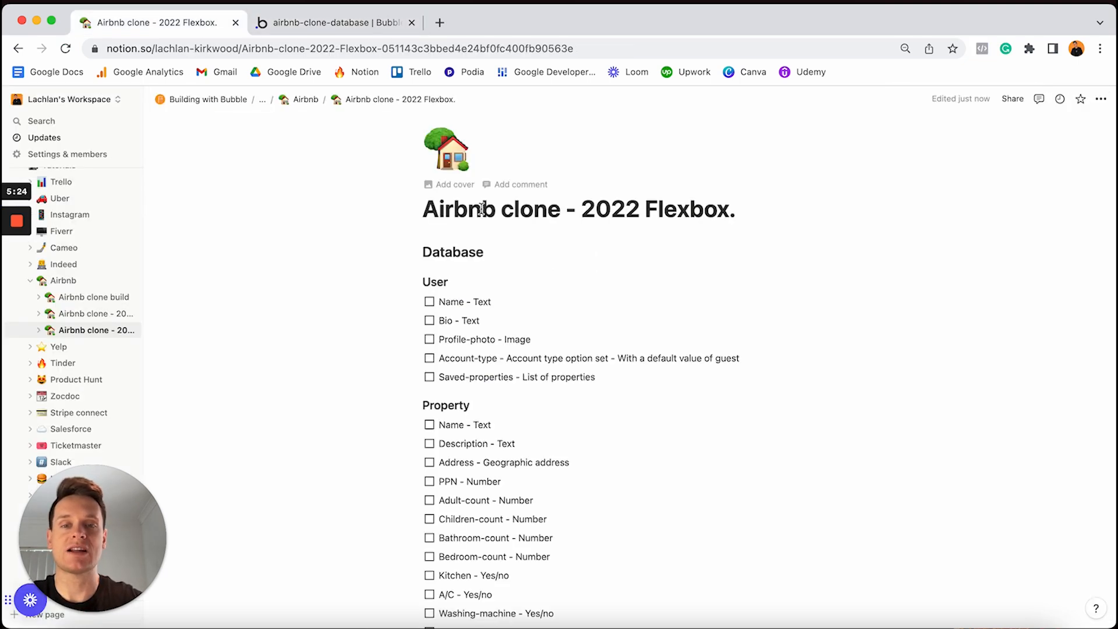
scroll(481, 209, "down", 3)
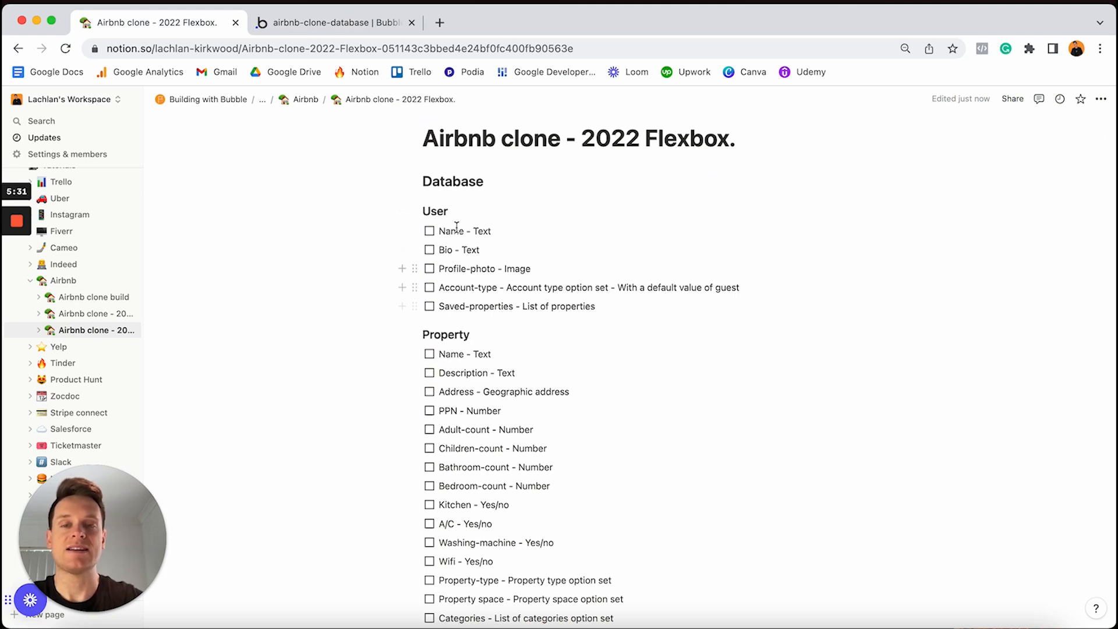
scroll(463, 213, "down", 2)
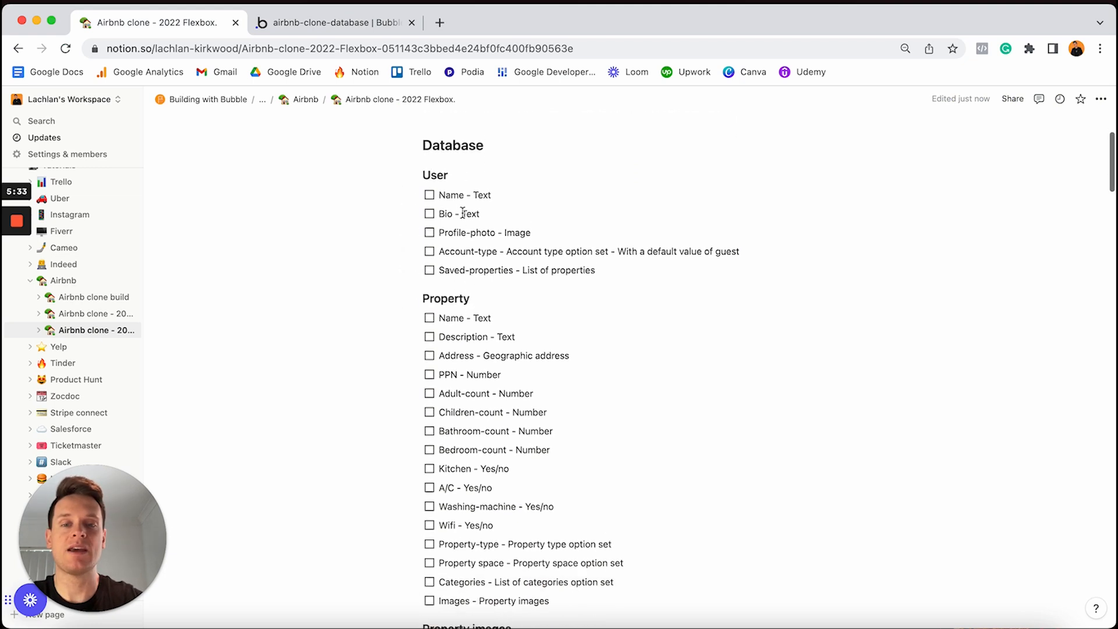
scroll(462, 213, "down", 2)
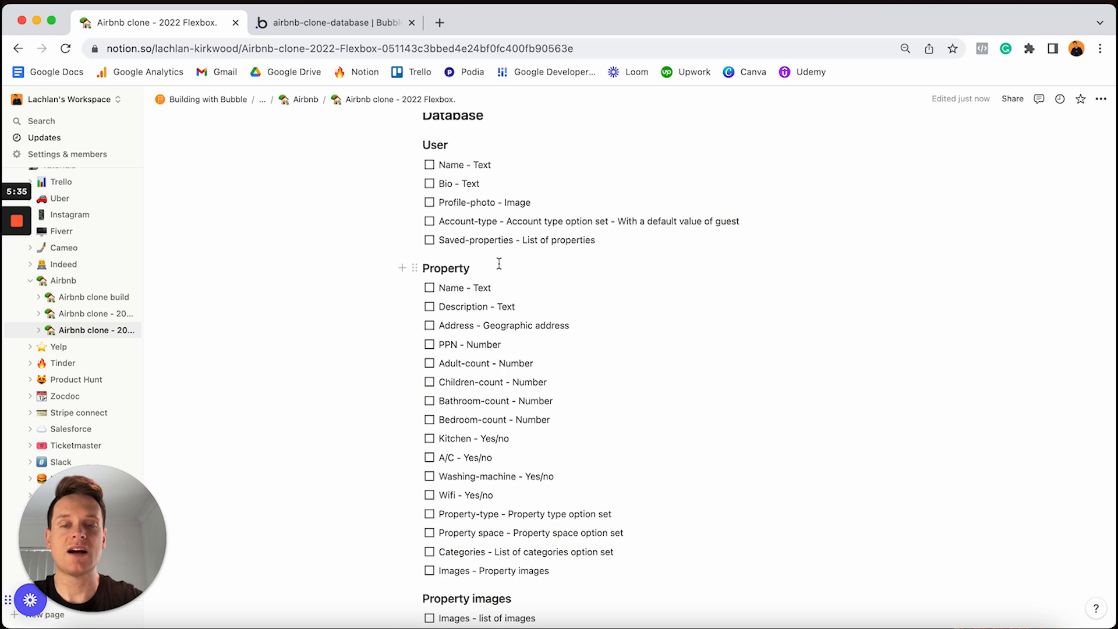
scroll(499, 264, "down", 10)
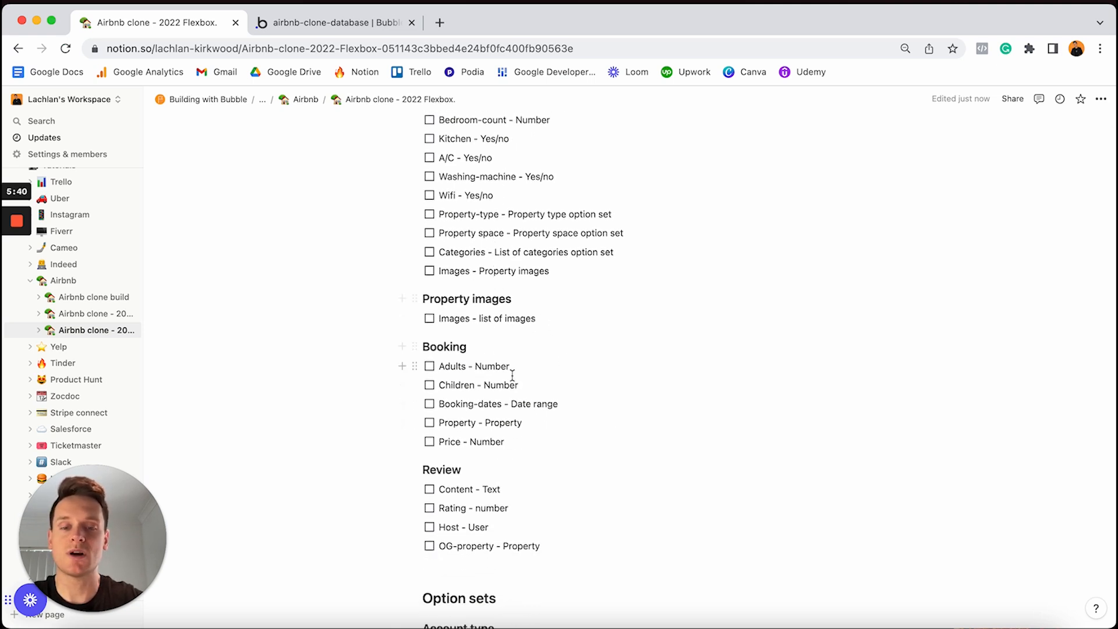
scroll(511, 375, "up", 2)
scroll(510, 375, "up", 6)
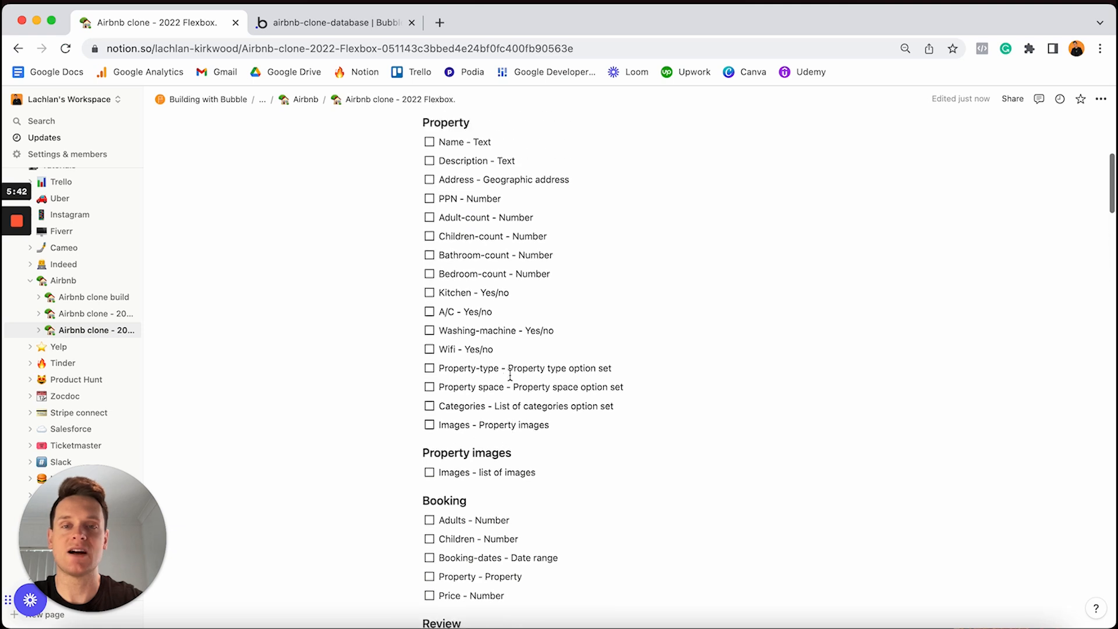
scroll(510, 376, "up", 1)
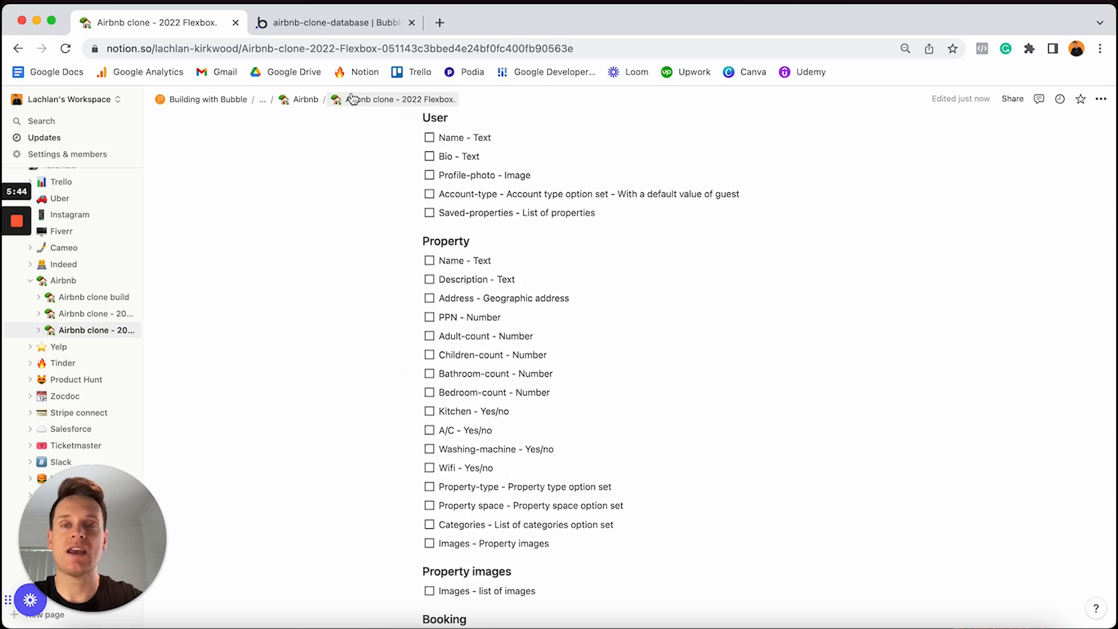
Step: In Bubble, create a custom data type named Property
left_click(341, 24)
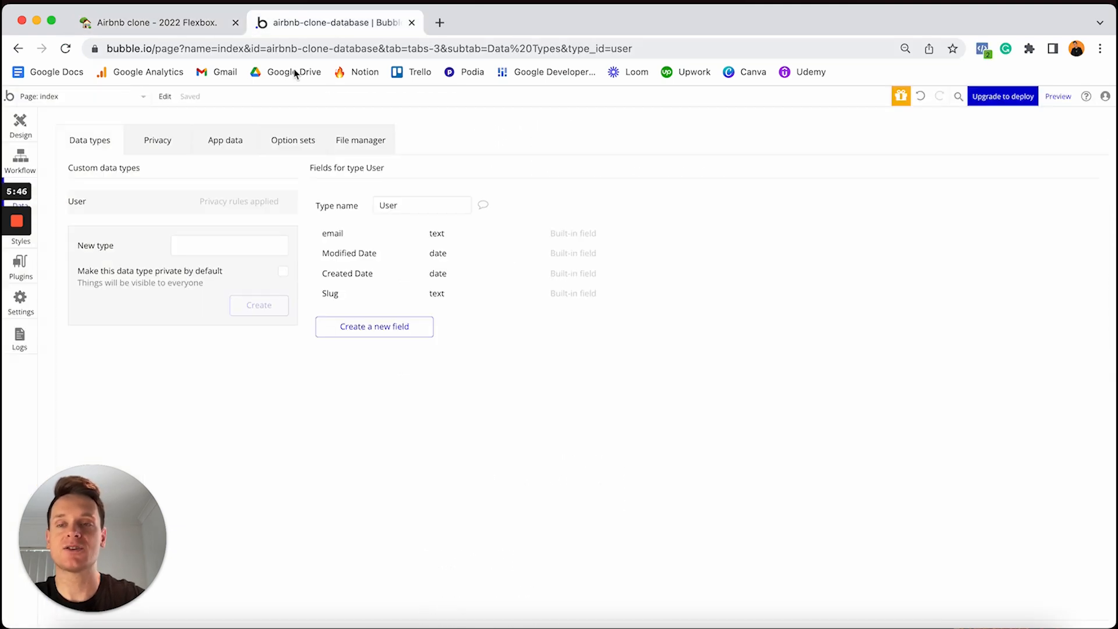
left_click(224, 246)
type("Property")
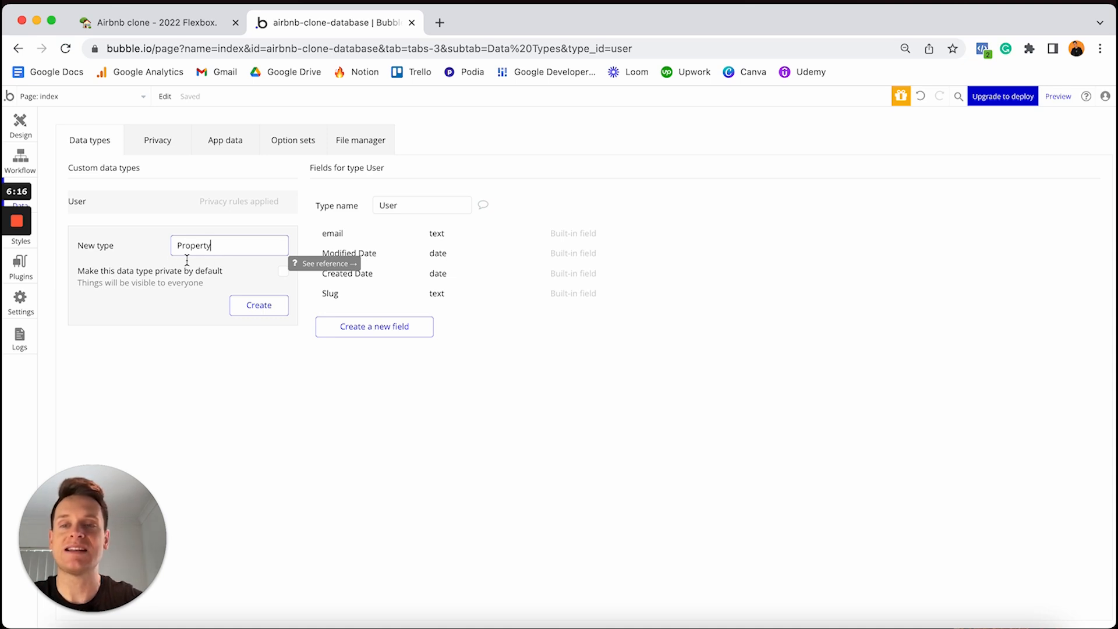
left_click(254, 313)
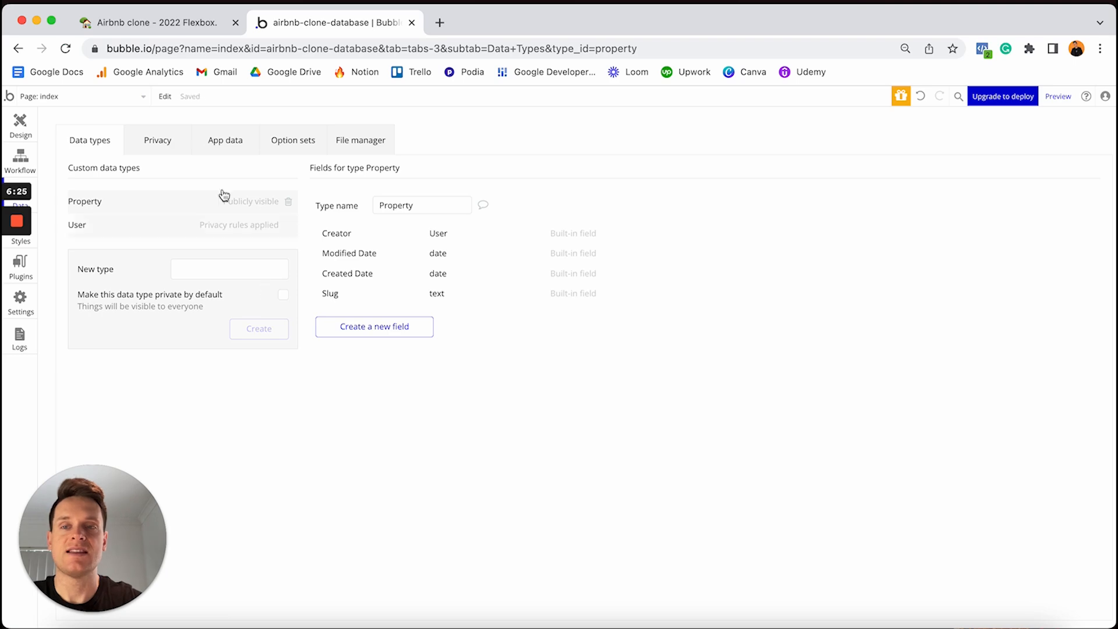
Step: Find the Property images section in the Notion plan and create a matching Property images data type in Bubble
left_click(182, 24)
scroll(478, 246, "down", 3)
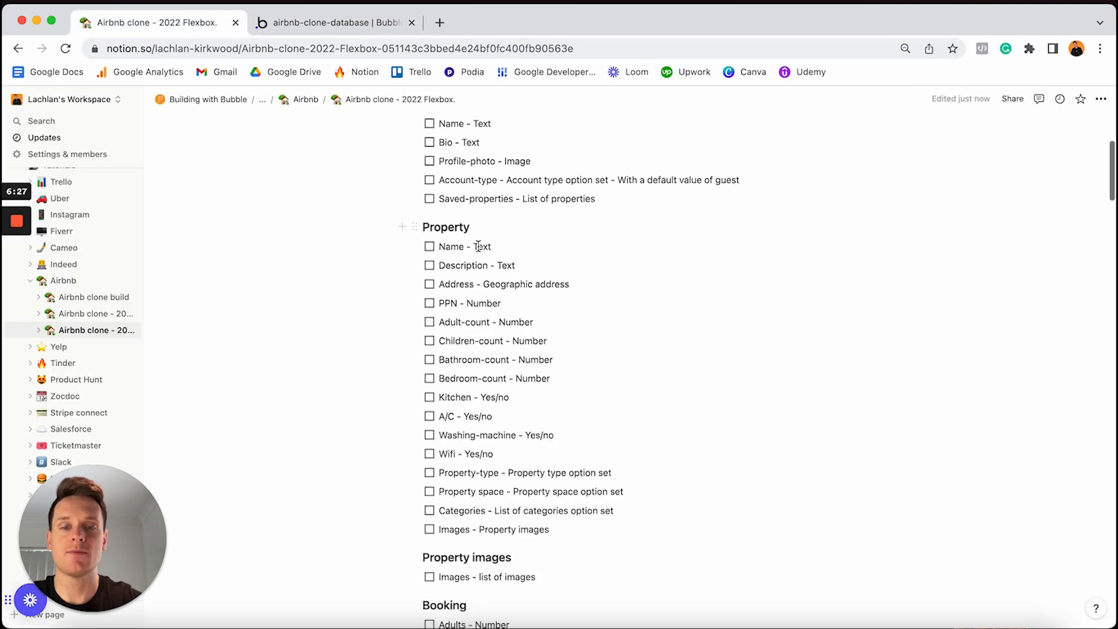
scroll(478, 245, "down", 4)
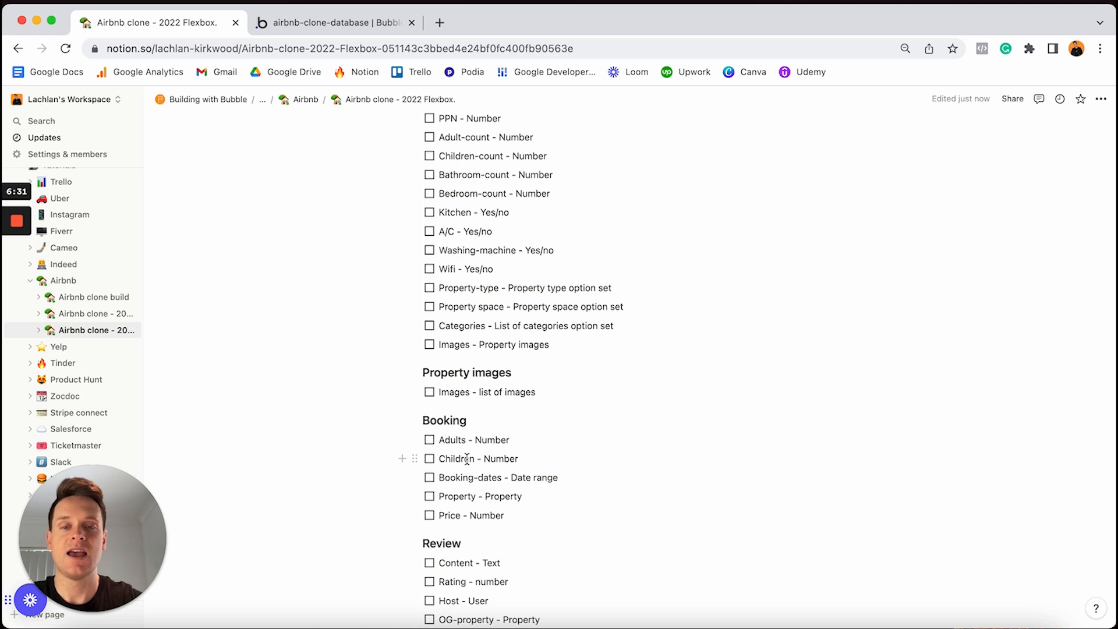
left_click(523, 373)
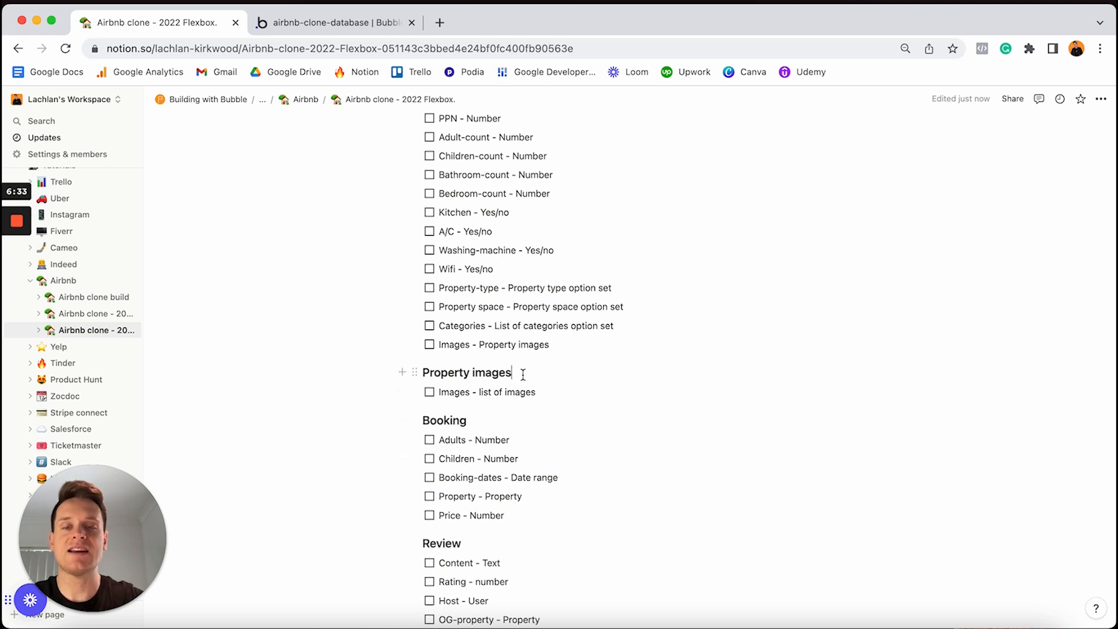
triple_click(523, 373)
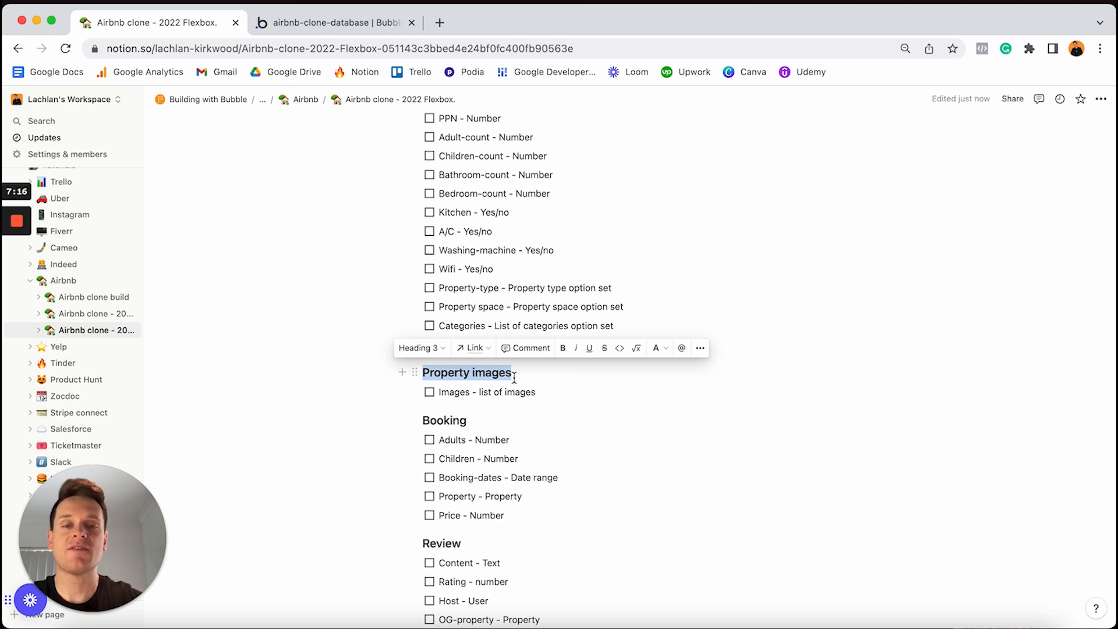
scroll(514, 378, "up", 5)
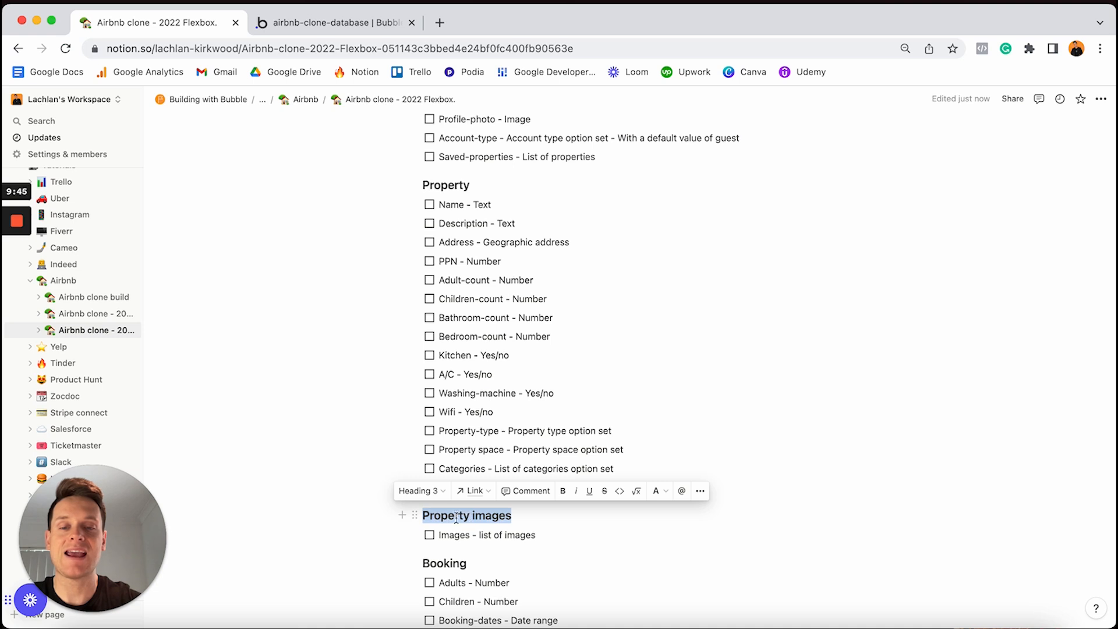
left_click(347, 24)
left_click(236, 260)
type("Pro")
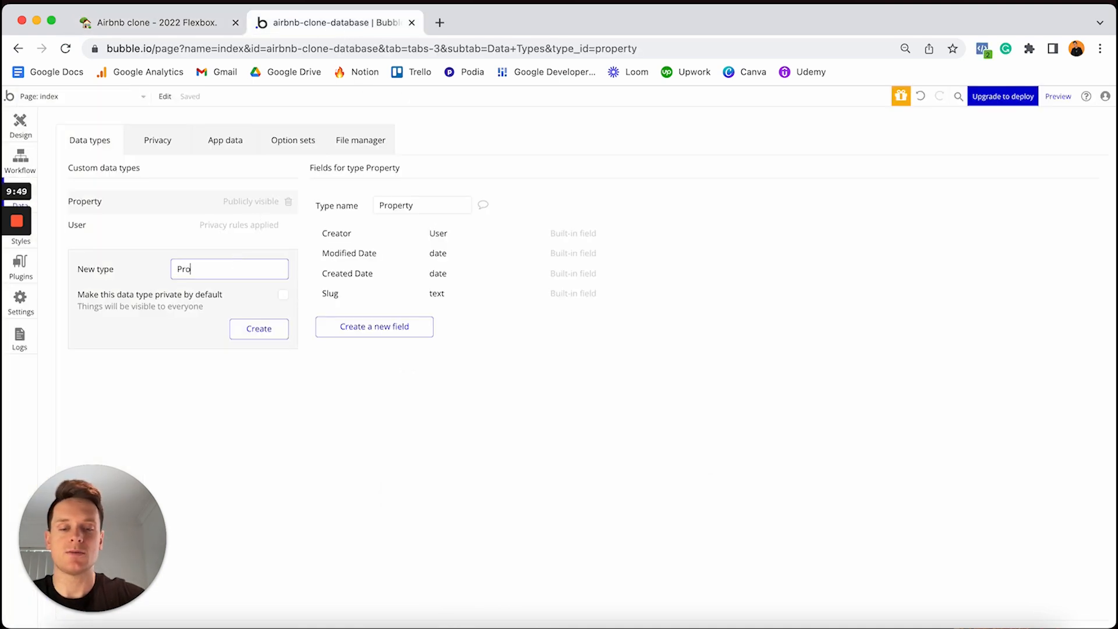
type("perty images")
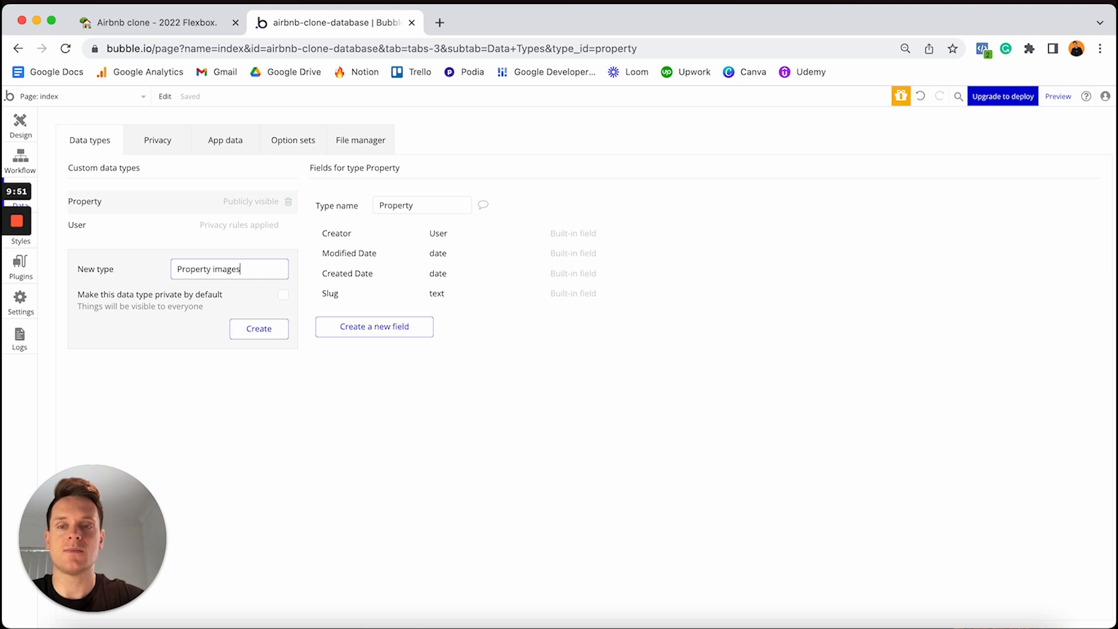
key("Return")
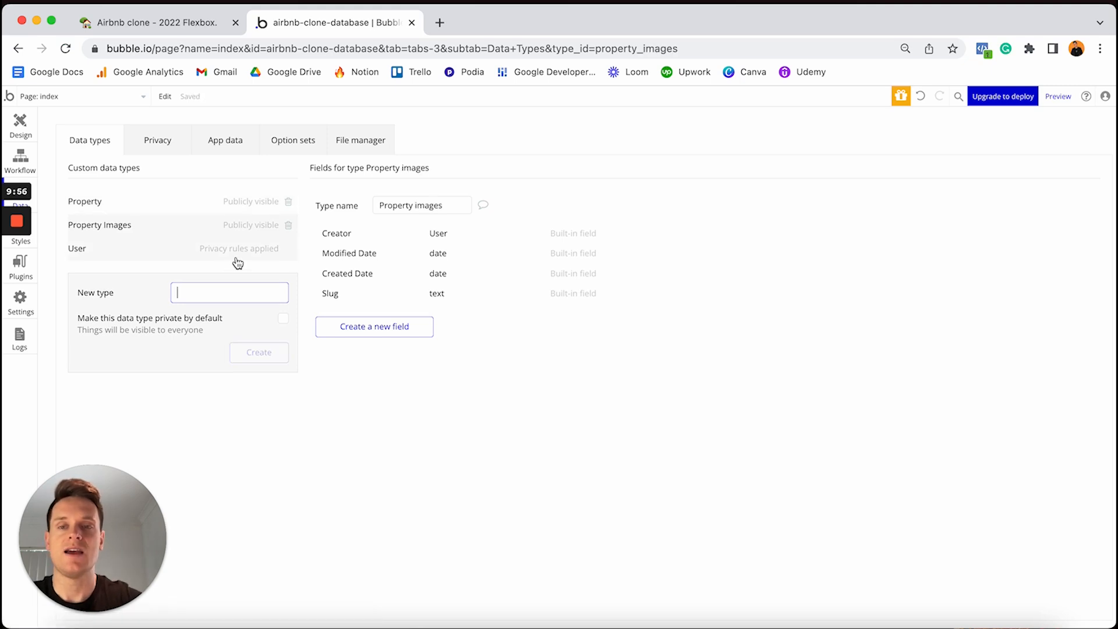
Step: Find the Booking section in the Notion plan, and create the Booking and Review data types in Bubble
left_click(197, 21)
scroll(535, 383, "down", 2)
scroll(535, 383, "down", 4)
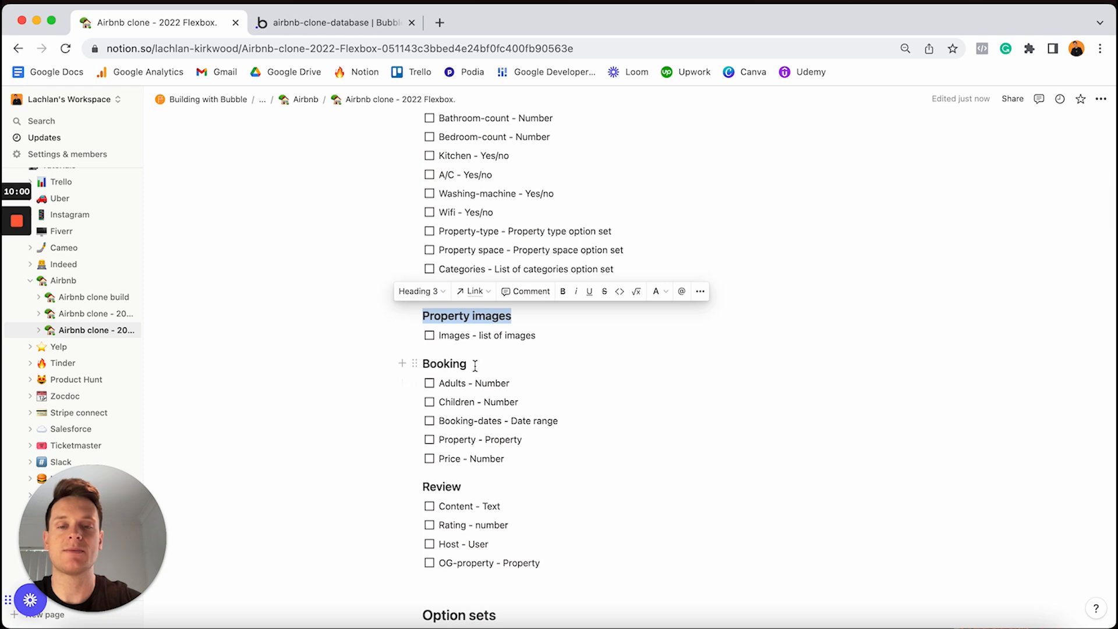
left_click(475, 365)
double_click(475, 365)
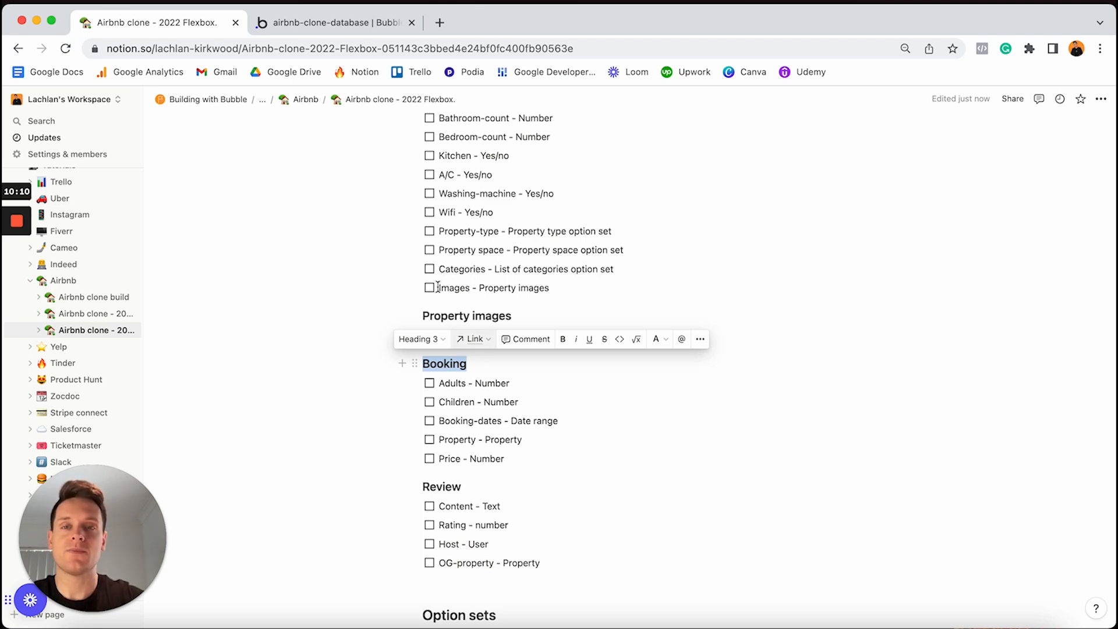
left_click(377, 26)
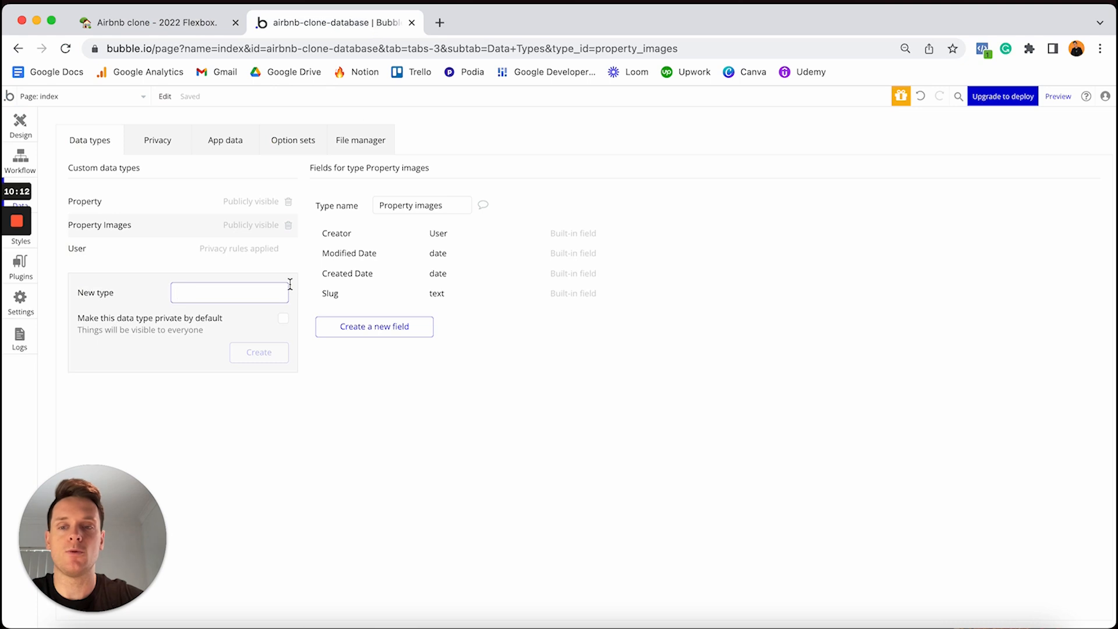
type("Booking")
key("Return")
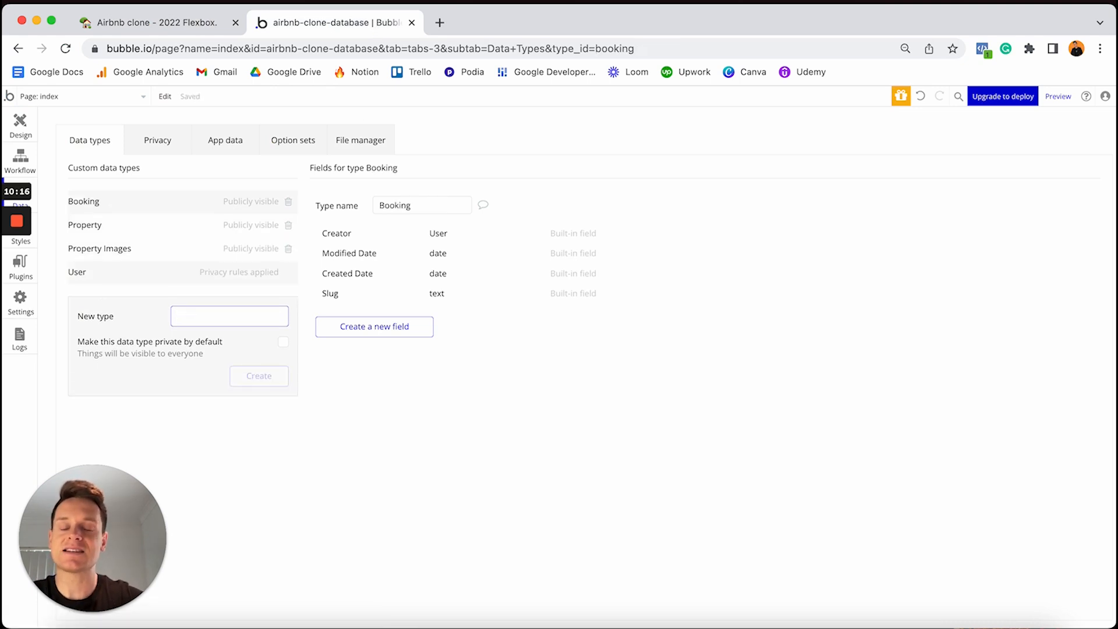
type("Review")
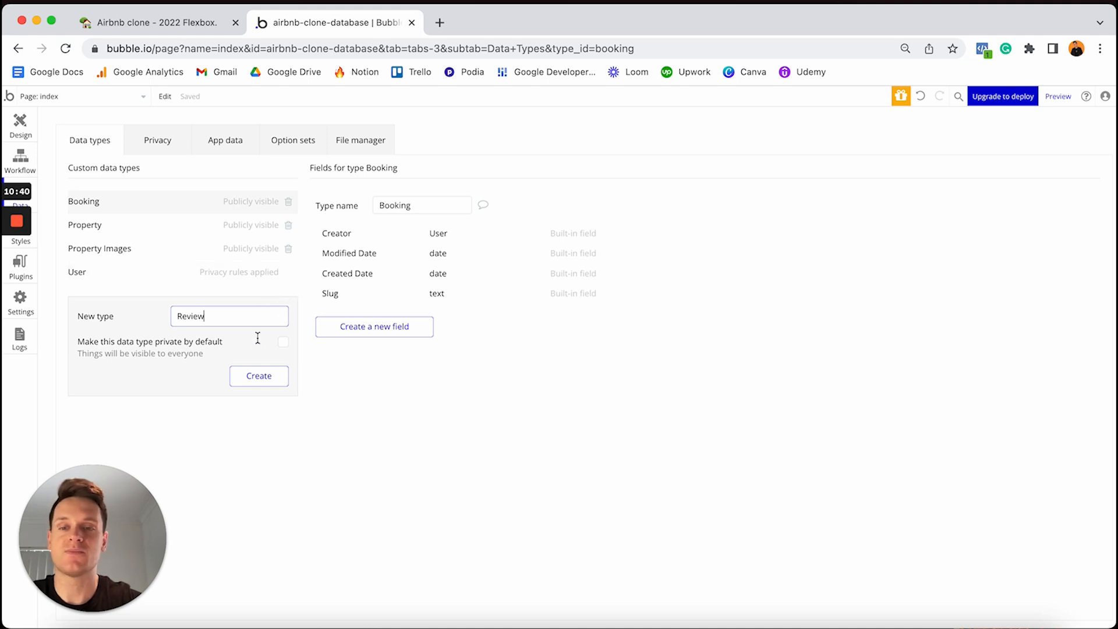
left_click(262, 382)
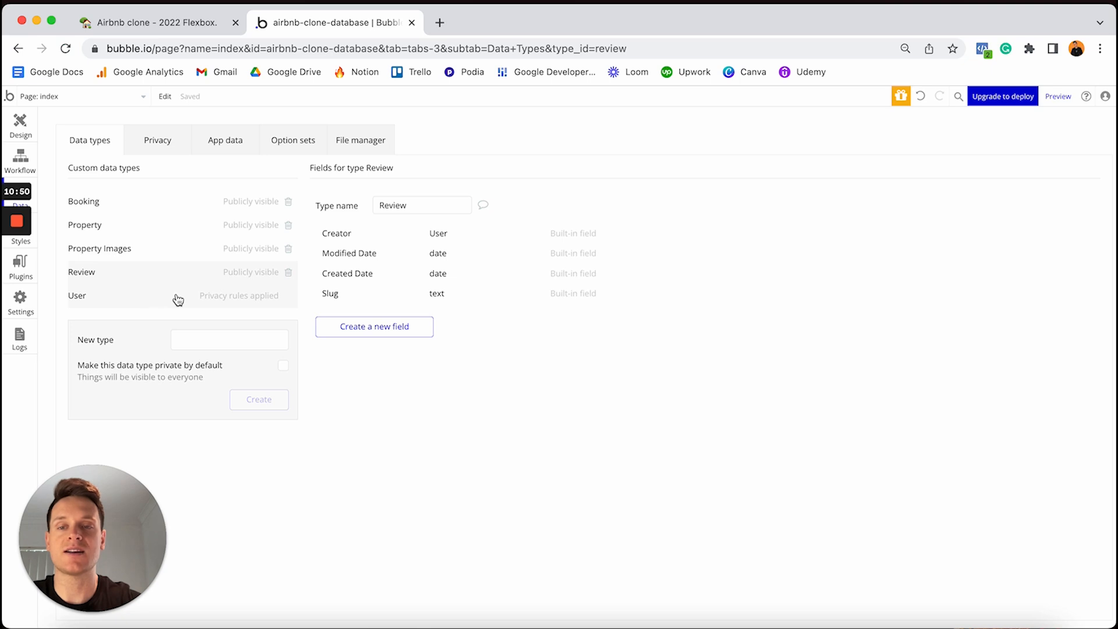
Step: Delete the "User's own data" privacy rule from the User type and return to the data types
left_click(242, 299)
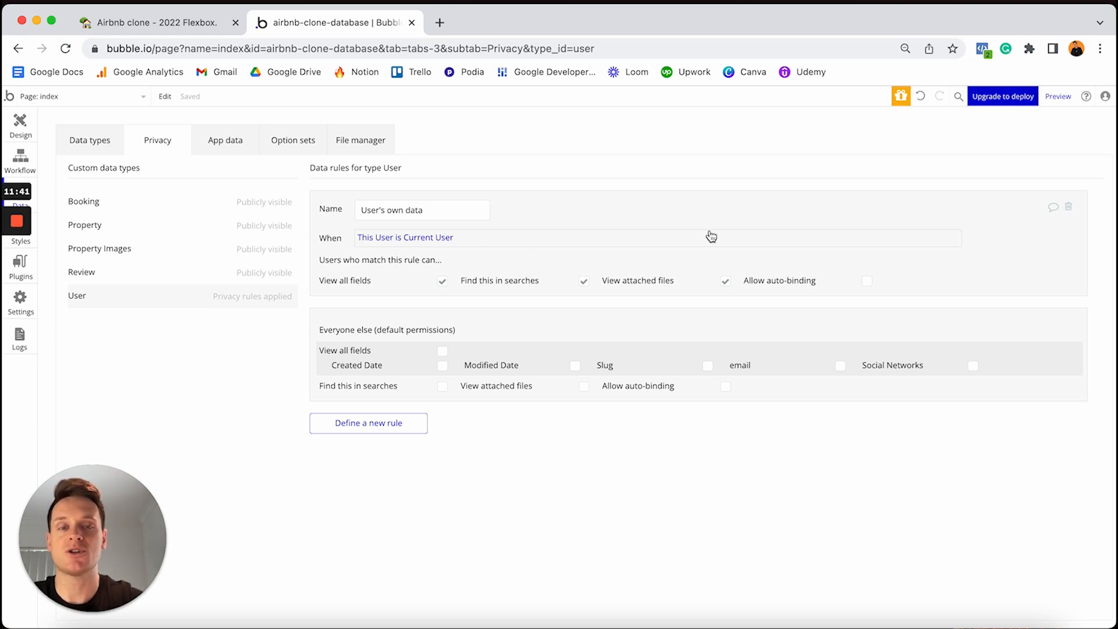
left_click(1069, 210)
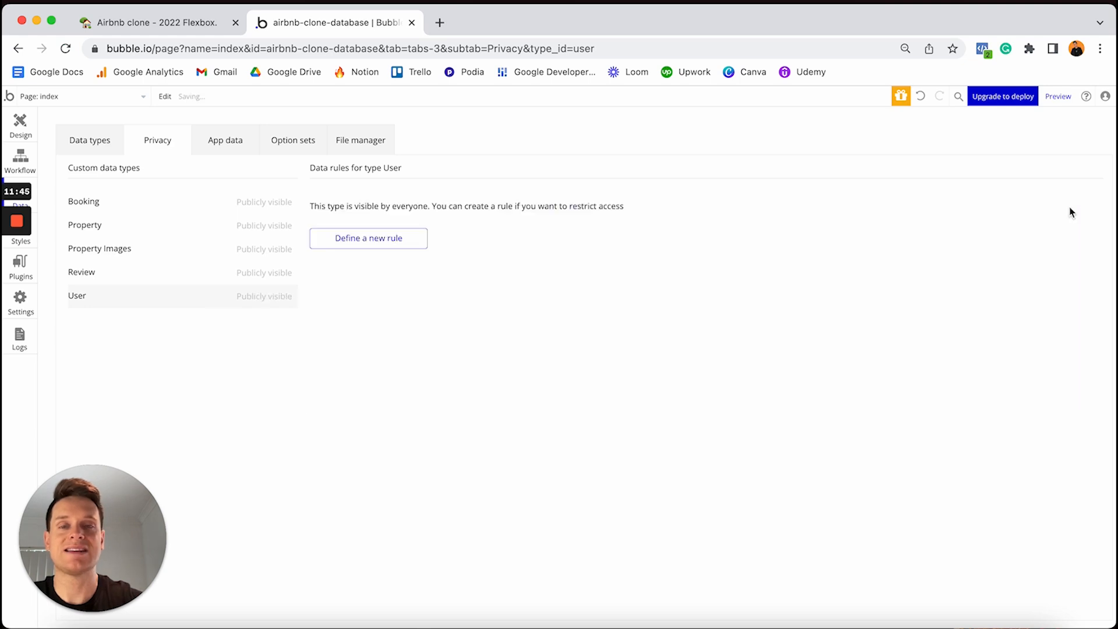
left_click(80, 146)
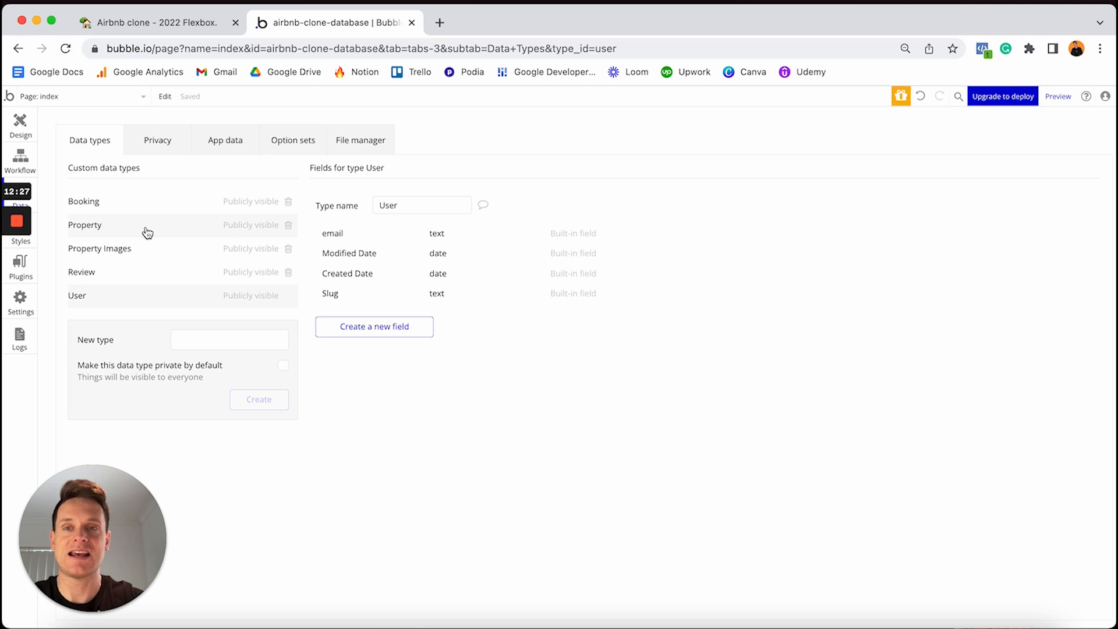
Step: In the Notion plan, examine the Booking and Review fields and the Account type and Category lists under Option sets
left_click(166, 23)
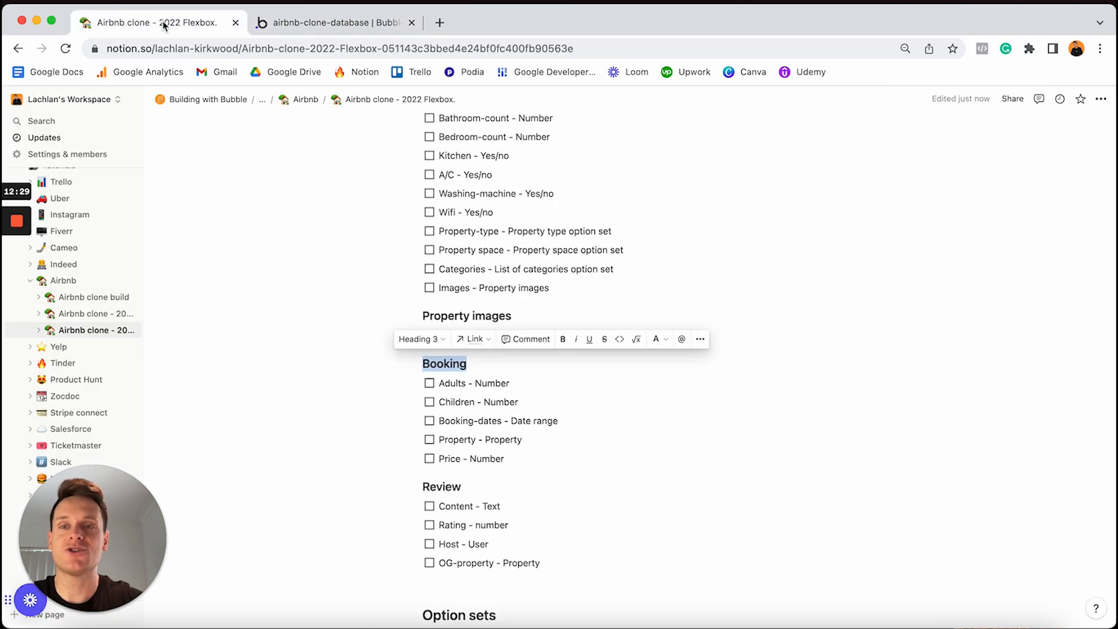
scroll(555, 306, "up", 5)
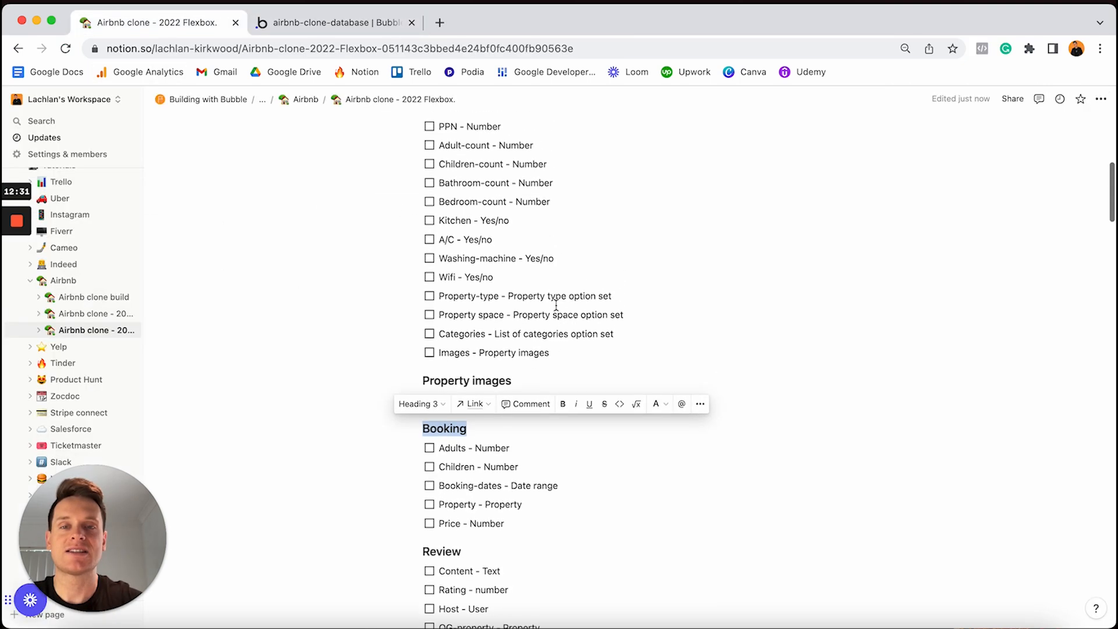
scroll(499, 262, "down", 4)
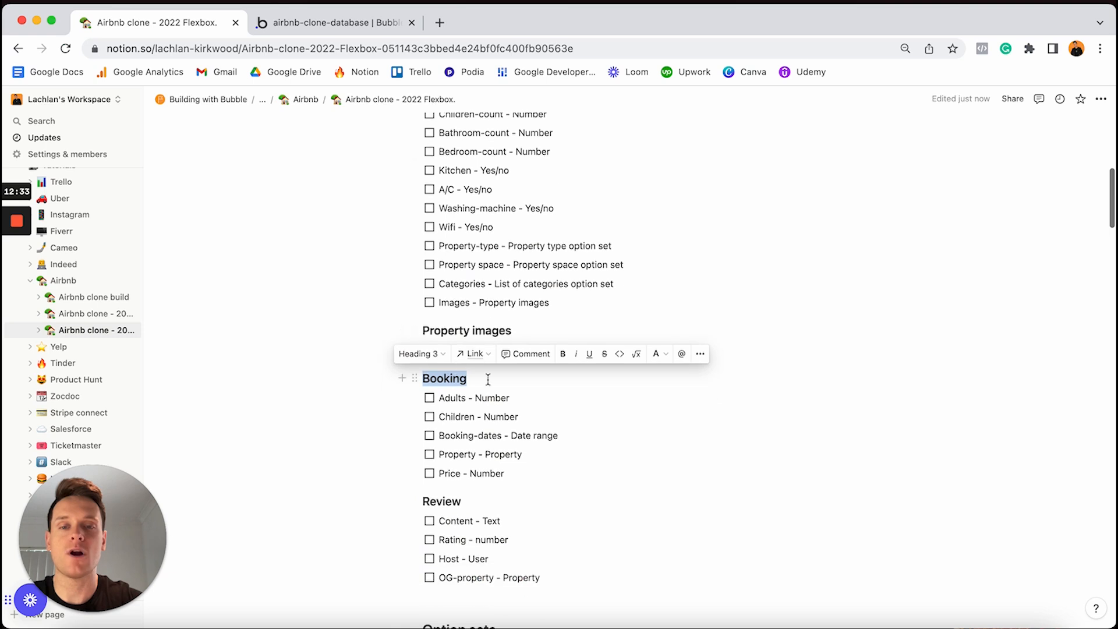
scroll(486, 438, "down", 1)
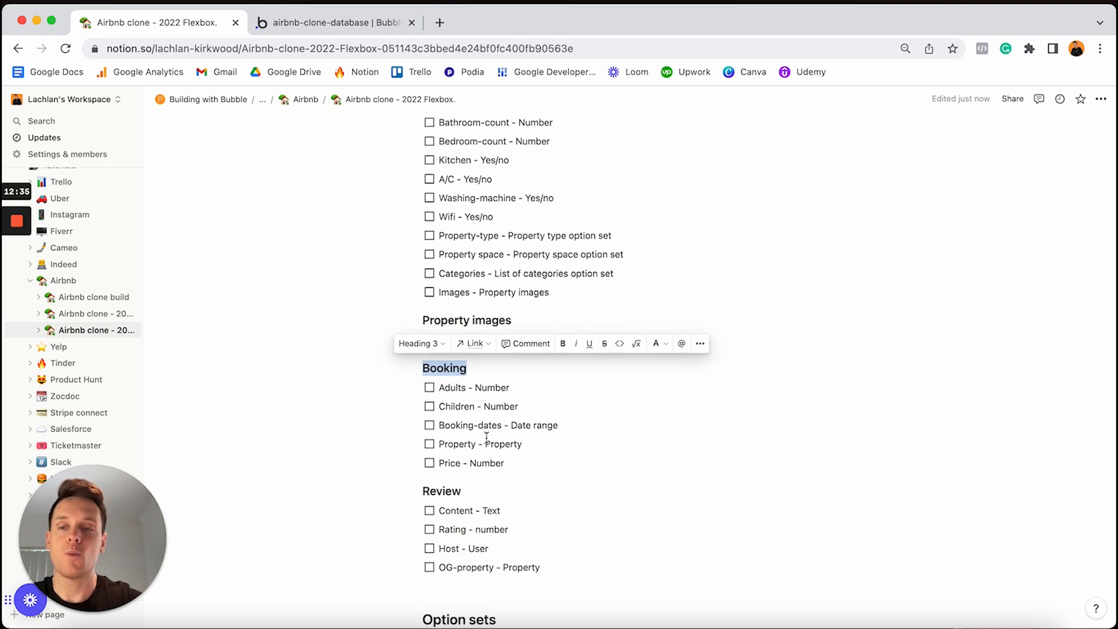
scroll(486, 437, "down", 6)
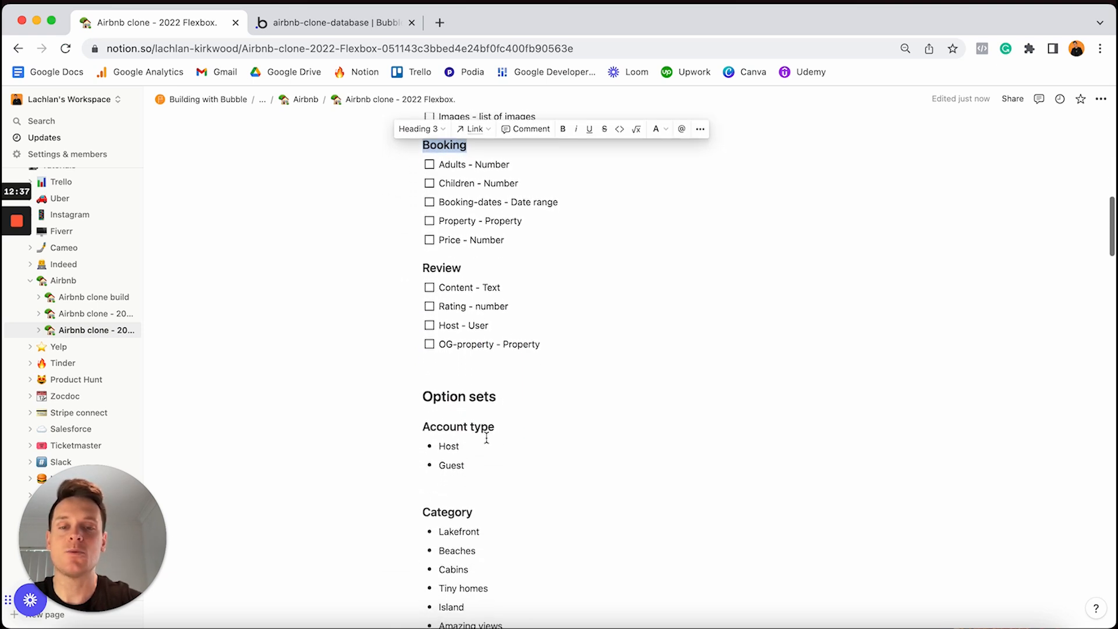
scroll(487, 437, "down", 3)
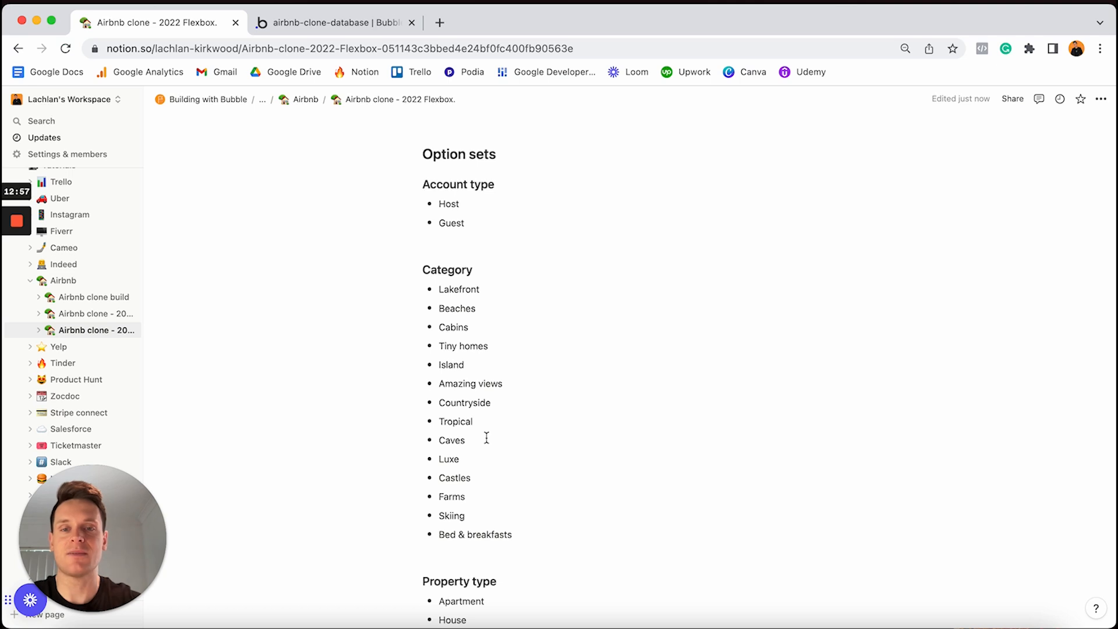
Step: Switch to Bubble, open the app's option sets and skip the introductory tutorial
left_click(351, 29)
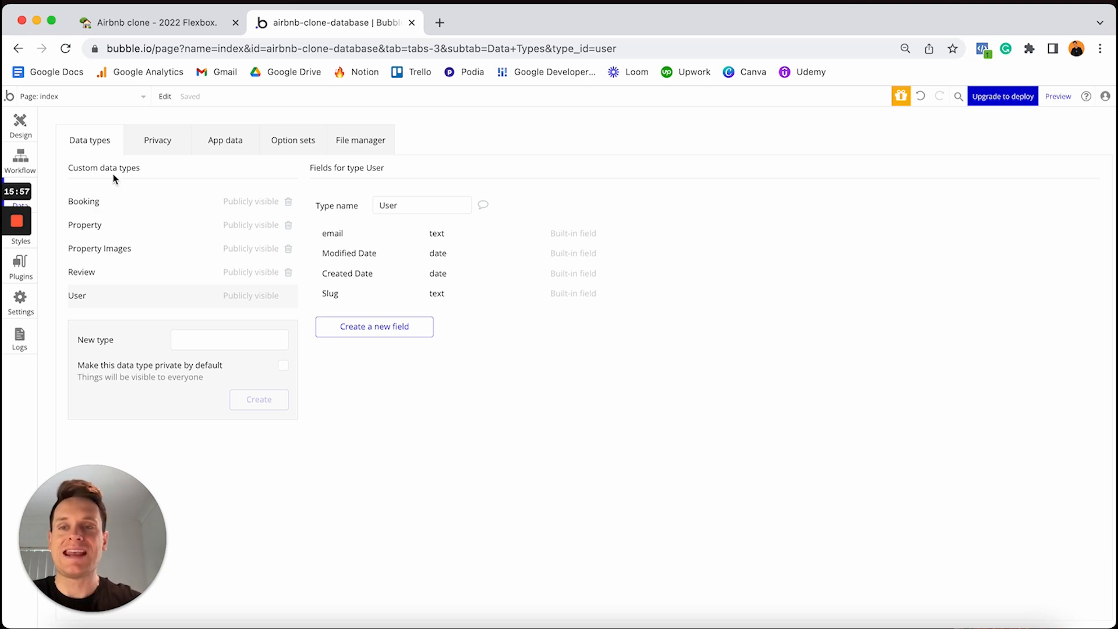
left_click(291, 149)
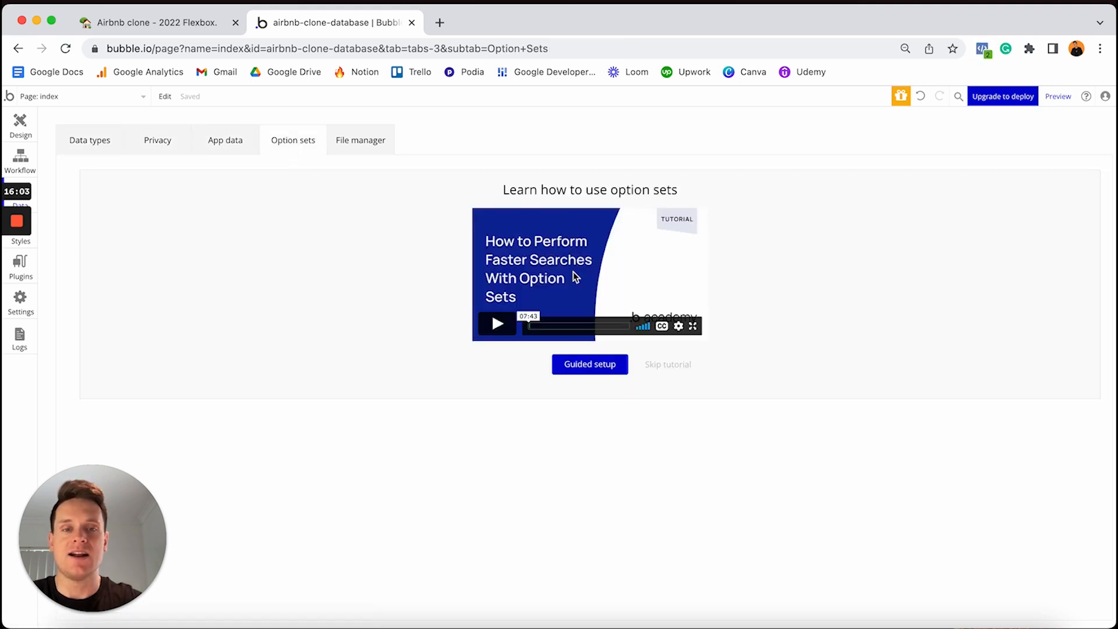
left_click(668, 364)
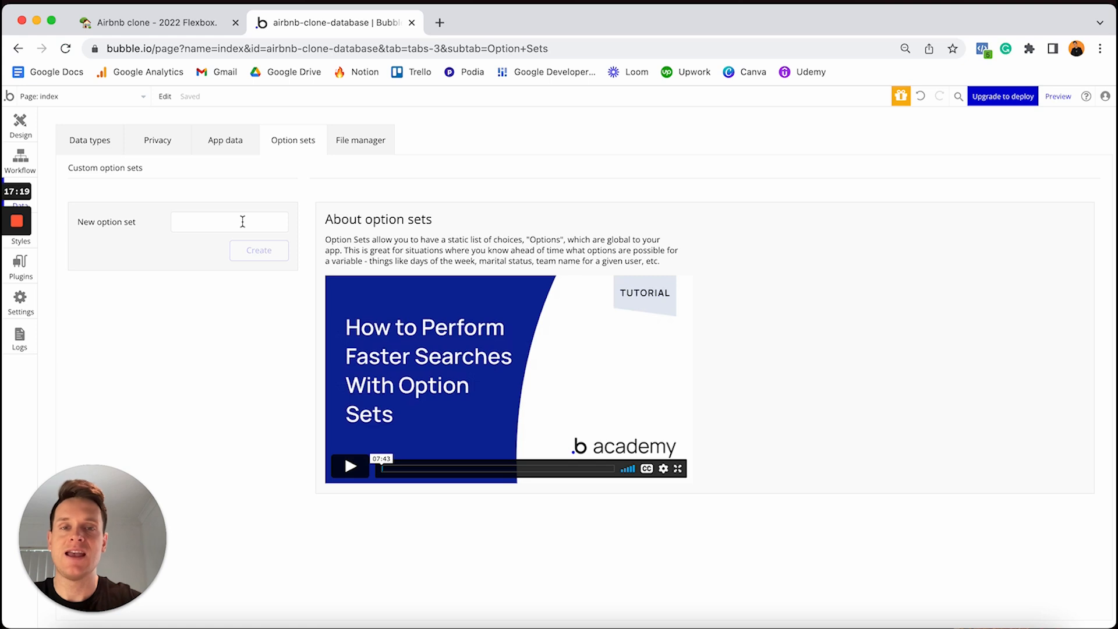
Step: Find the Category section in the Notion plan and create a Categories option set for it in Bubble
left_click(194, 28)
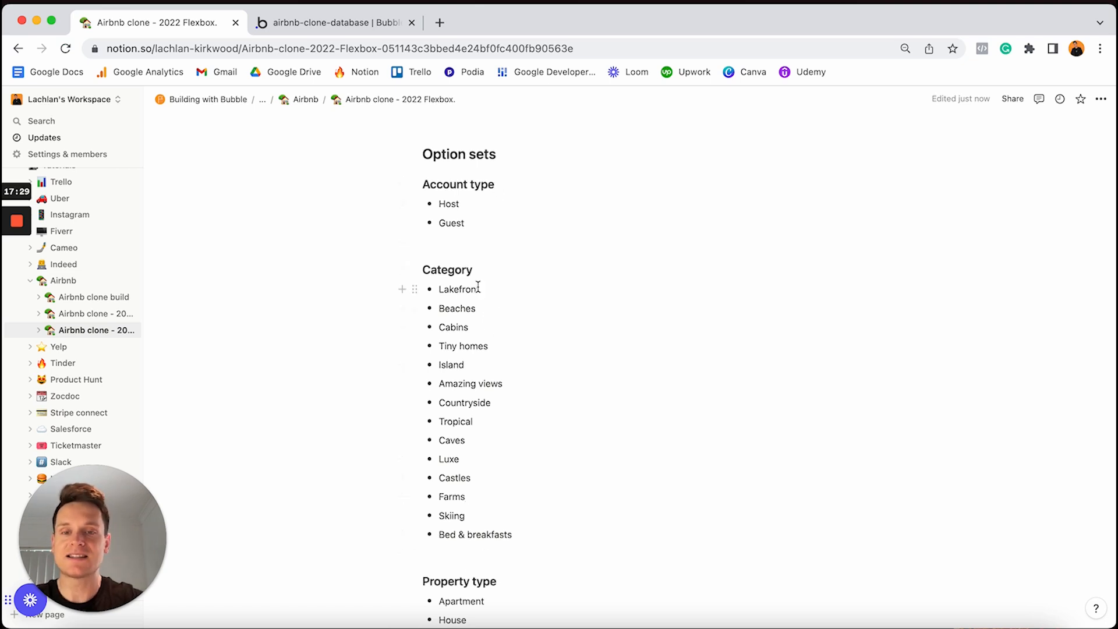
left_click(490, 270)
double_click(490, 269)
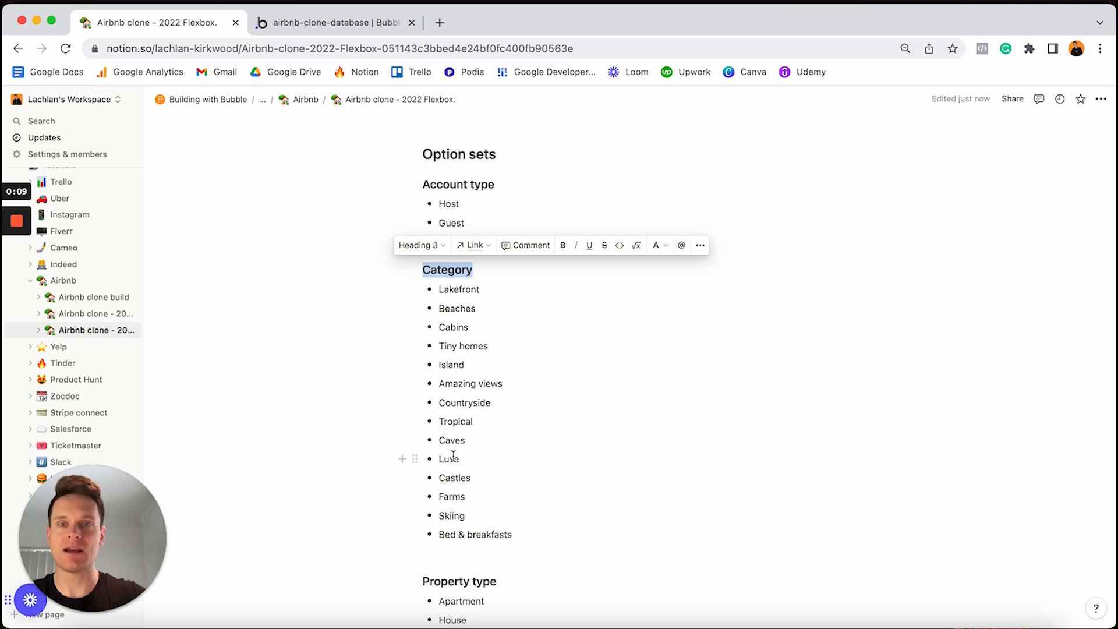
left_click(327, 24)
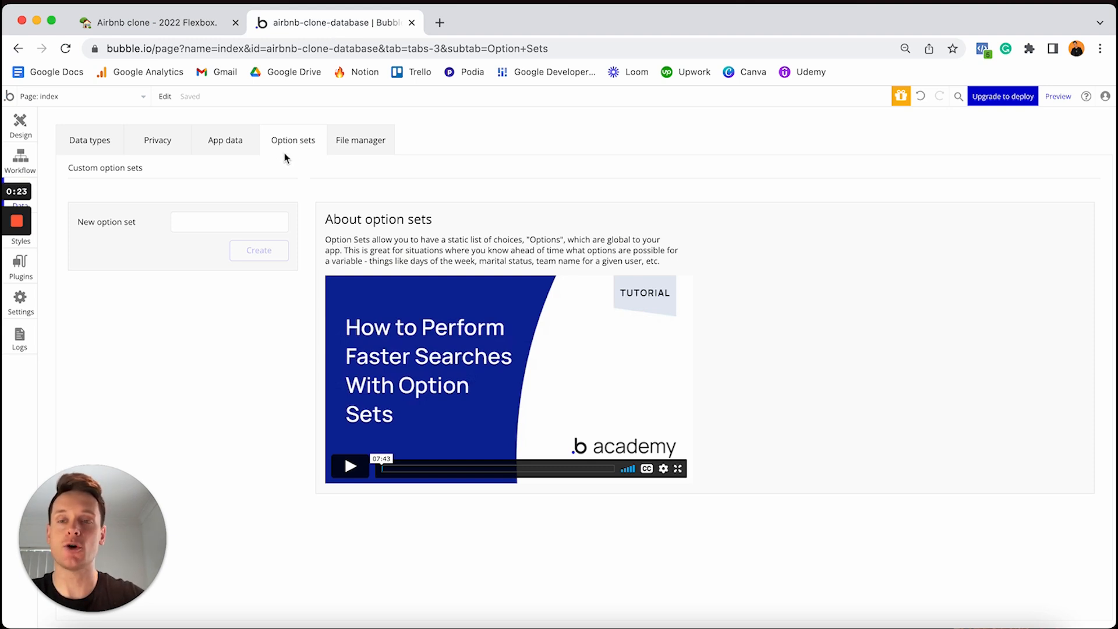
left_click(207, 222)
type("Categ")
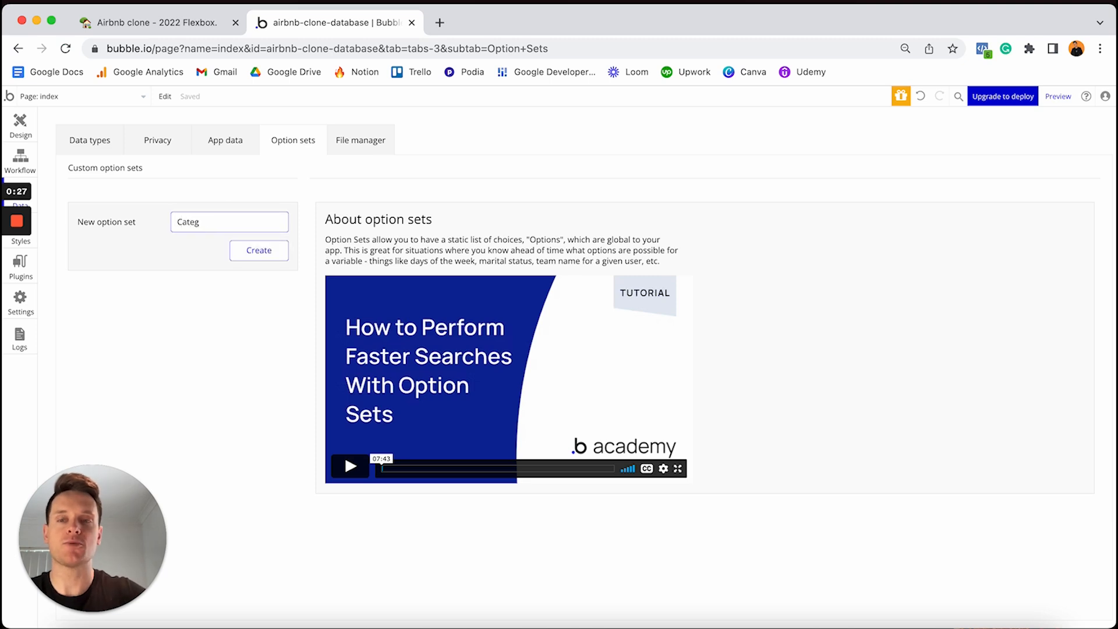
type("es")
key("Return")
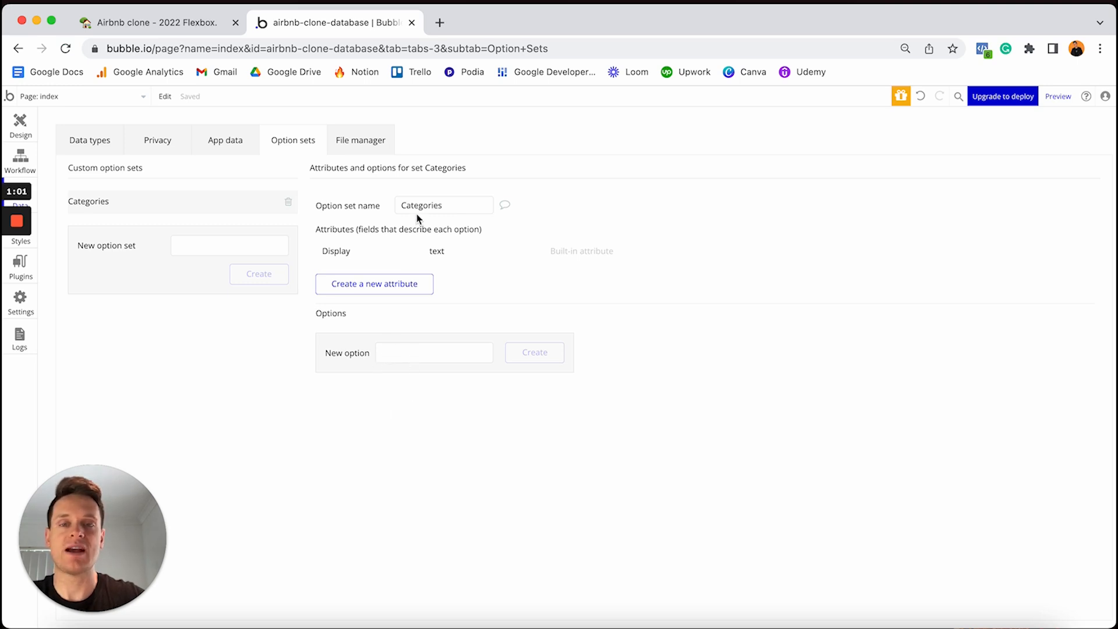
Step: Check the Category list in the Notion plan, and open airbnb.com.au in a new tab to examine its property categories
left_click(204, 29)
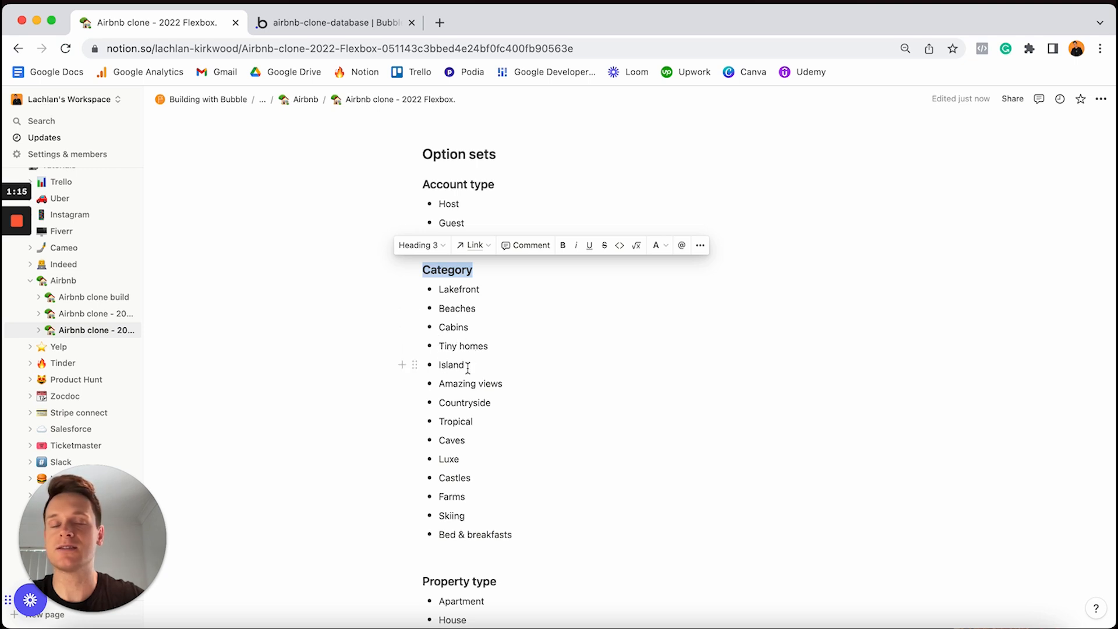
left_click(440, 24)
type("airbnb.com.au")
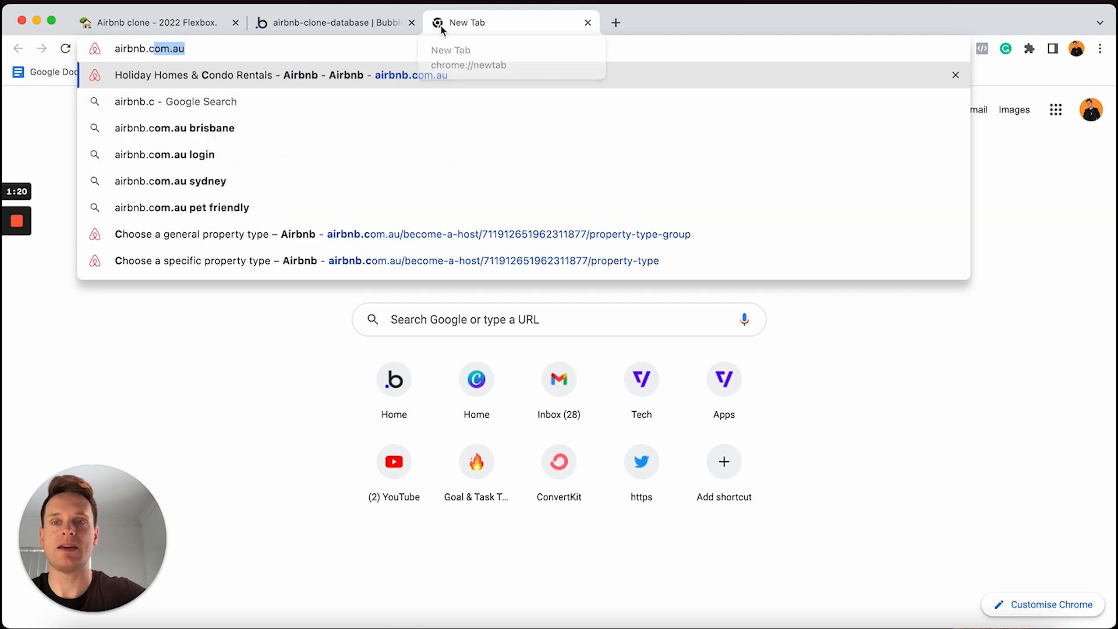
key("Return")
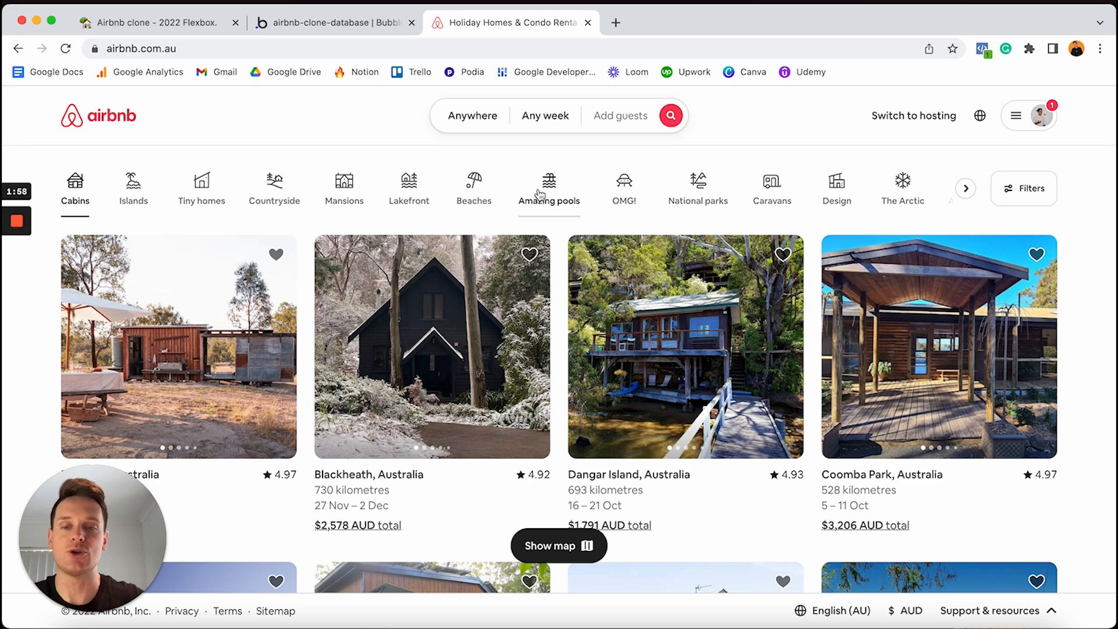
Step: In Bubble, add the options Lakefront, Beaches and Cabins to the Categories option set
left_click(342, 22)
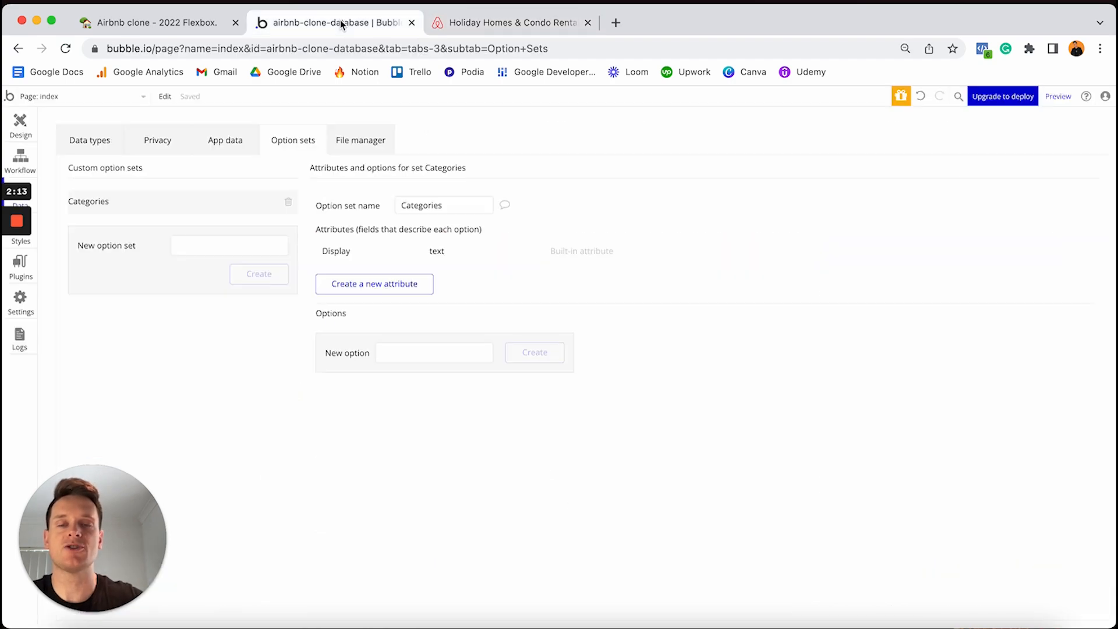
left_click(447, 356)
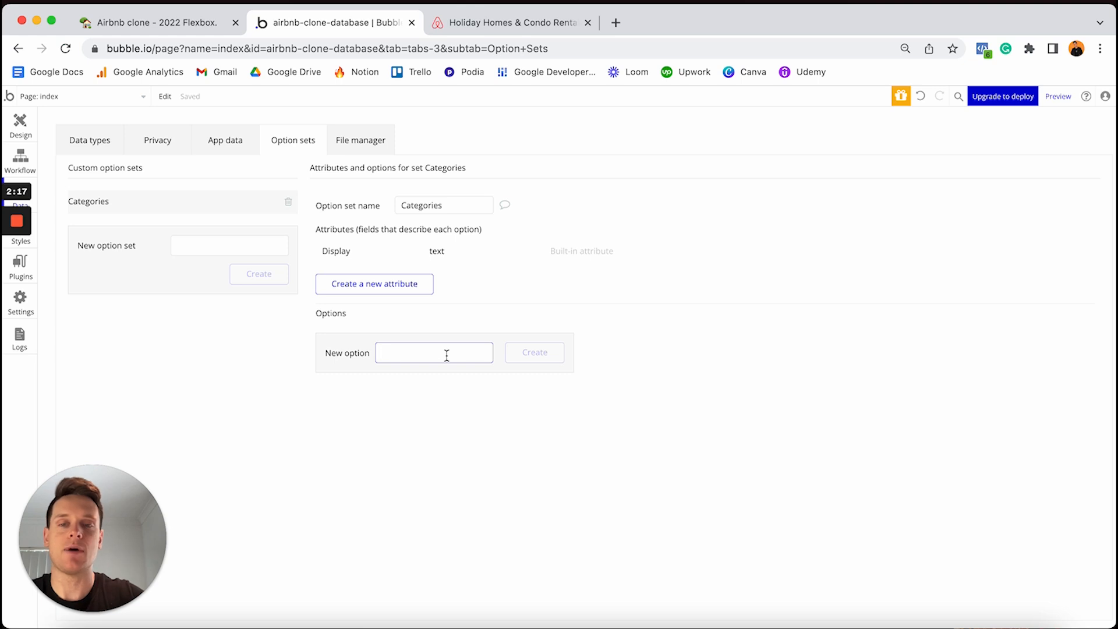
type("L")
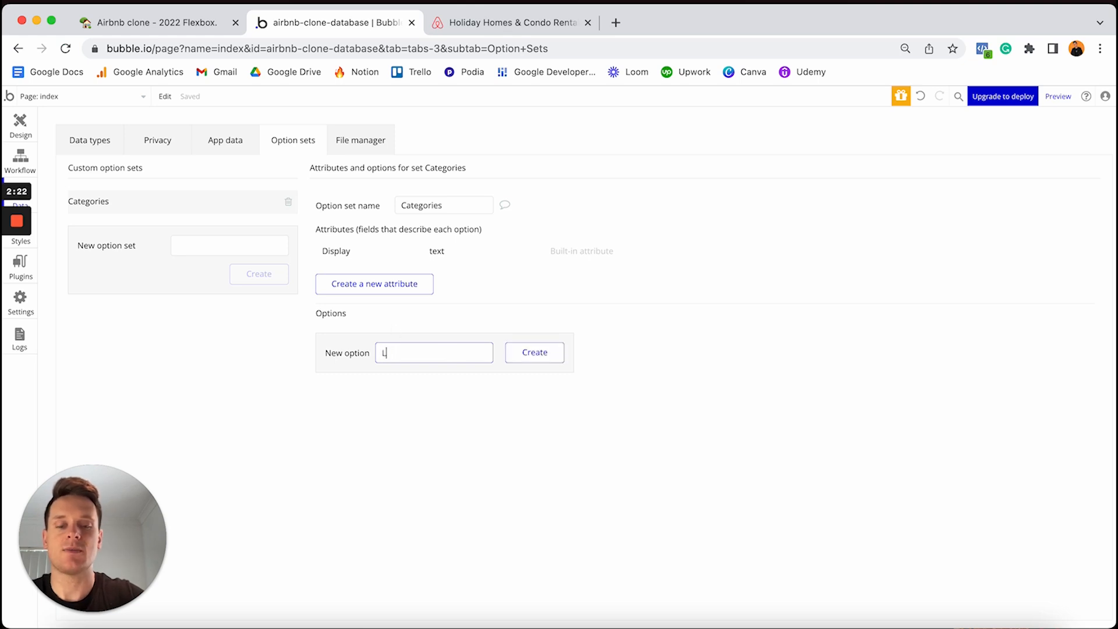
type("akefront")
key("Return")
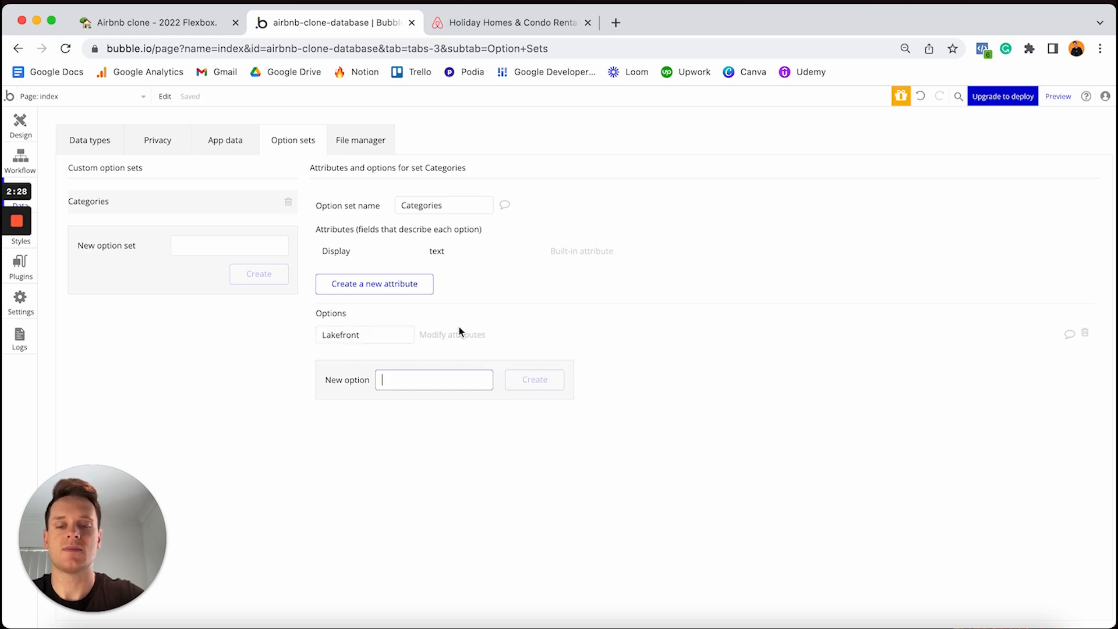
type("Beaches")
key("Return")
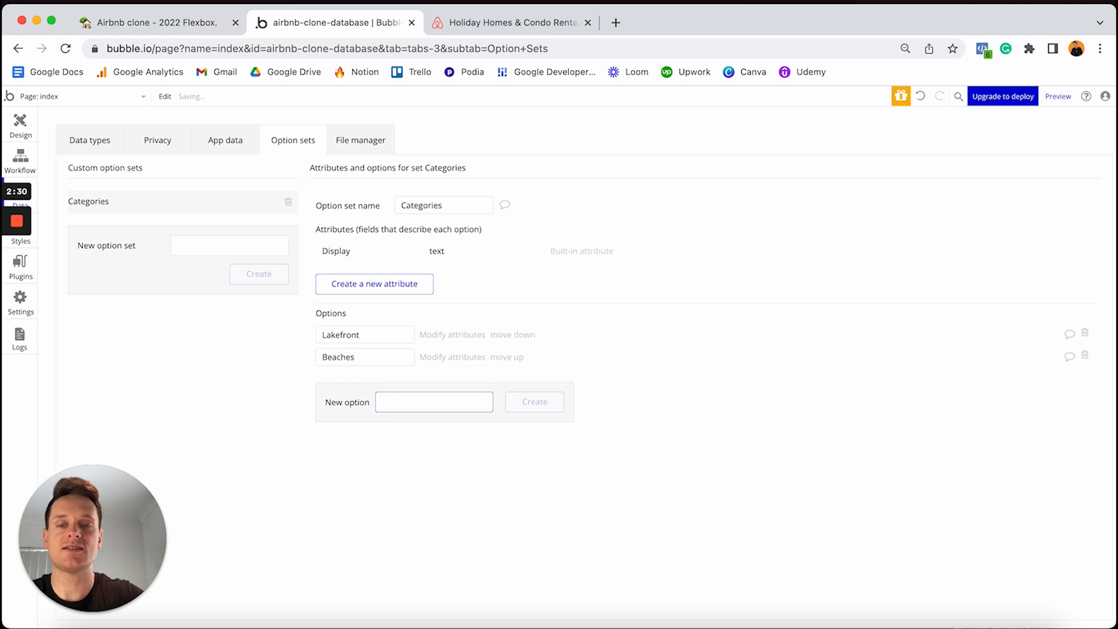
type("Cabins")
key("Return")
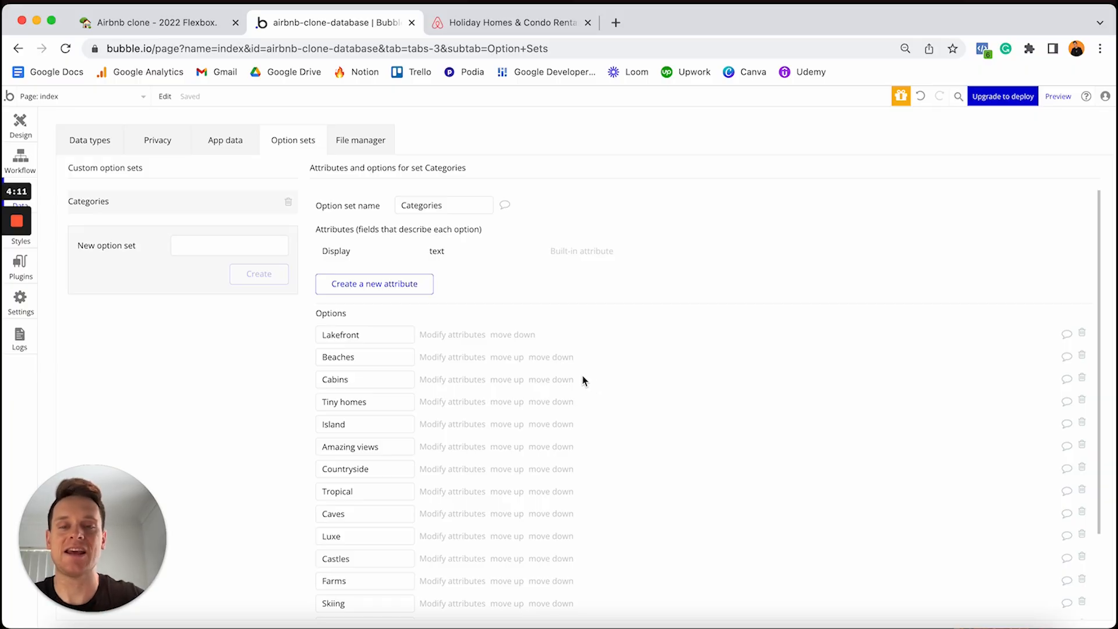
Step: Review the full list of Categories options, and compare it with the Notion plan and the categories on the Airbnb homepage
scroll(583, 379, "down", 2)
scroll(582, 380, "down", 1)
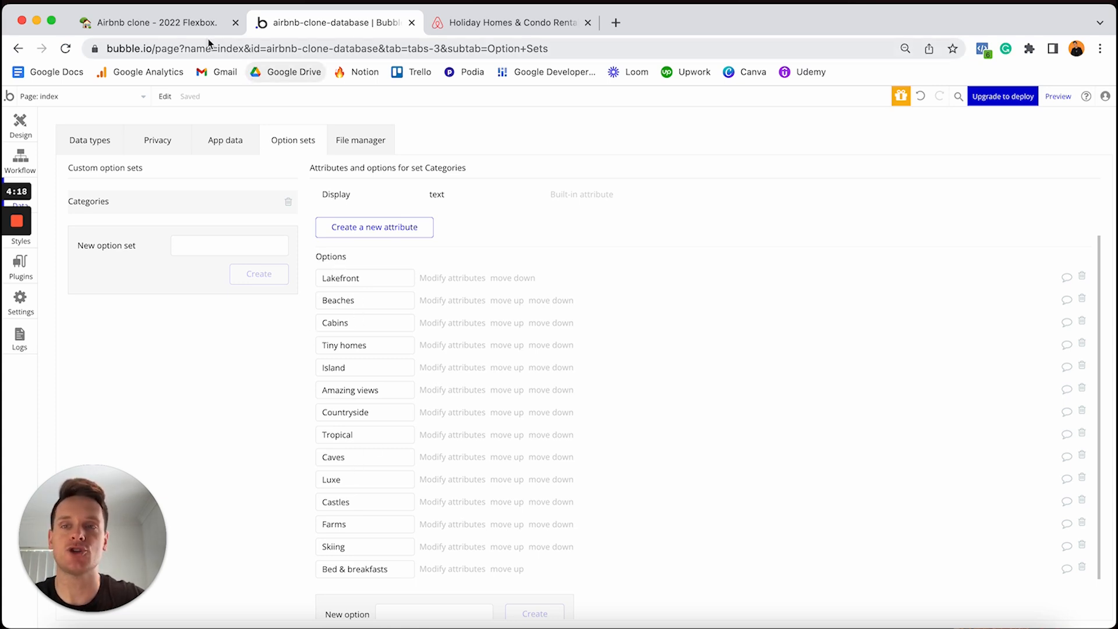
left_click(201, 23)
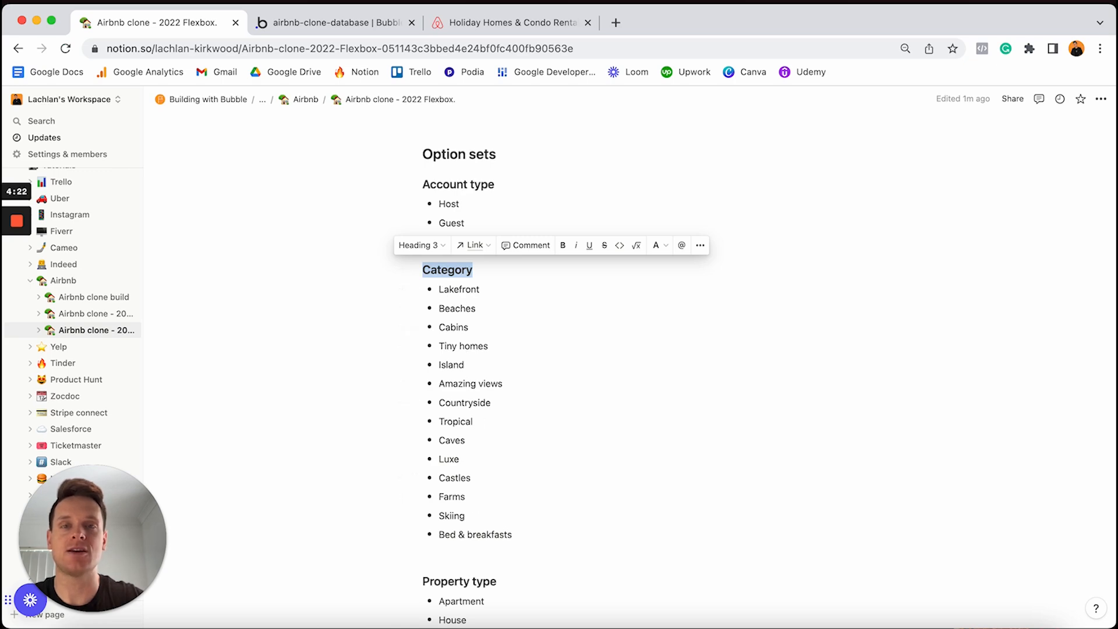
left_click(474, 22)
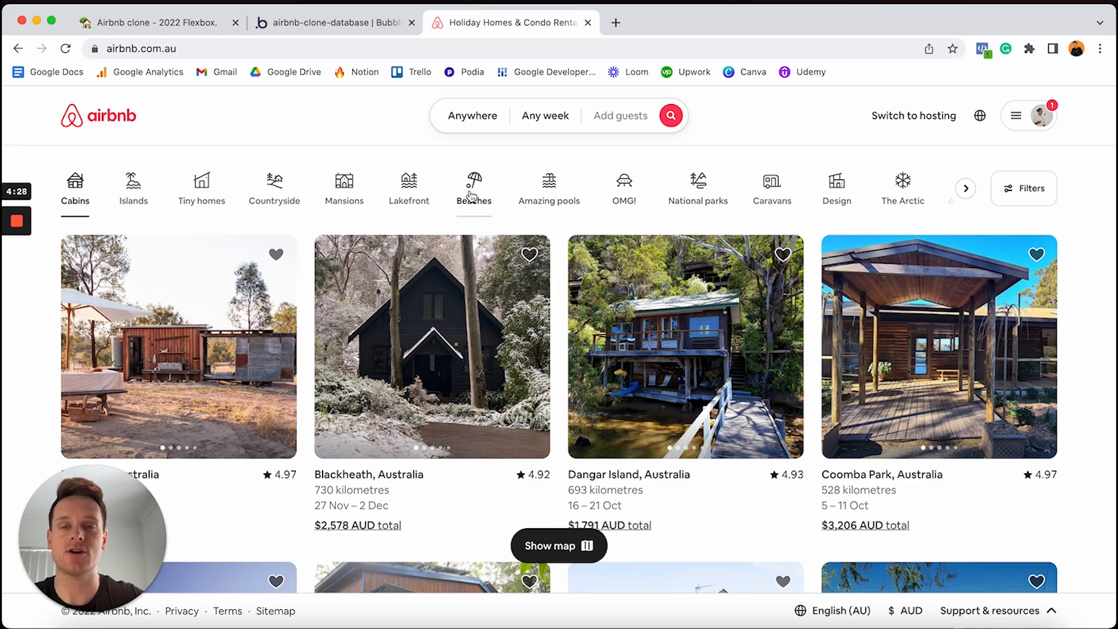
Step: Compare the Categories options with the Airbnb homepage icons, and add an attribute named Image of type image to the option set in Bubble
left_click(331, 22)
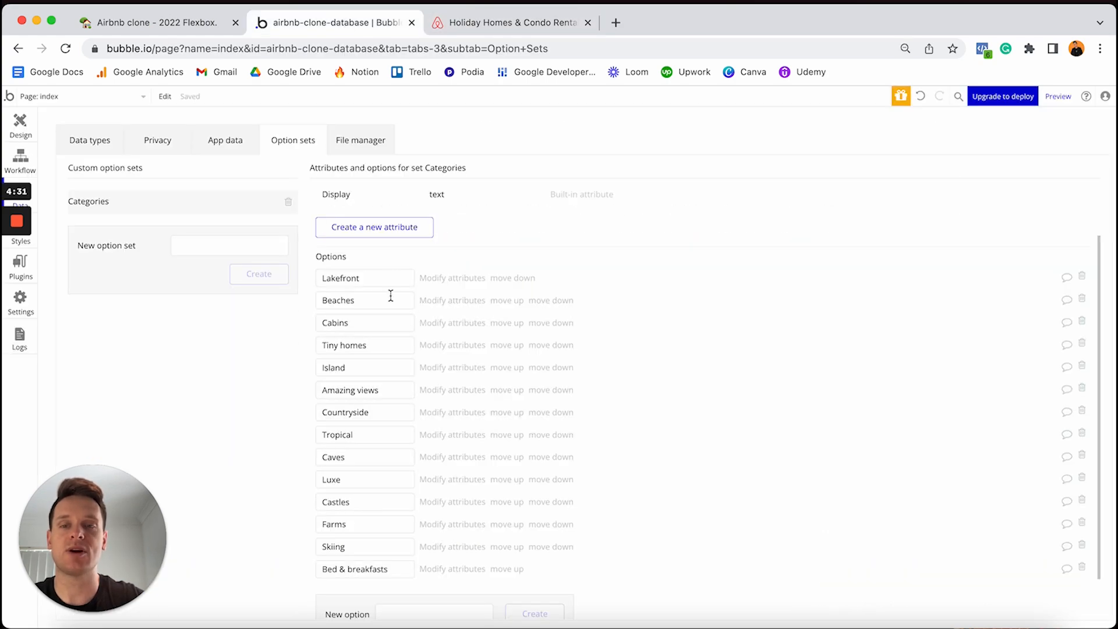
scroll(390, 296, "up", 1)
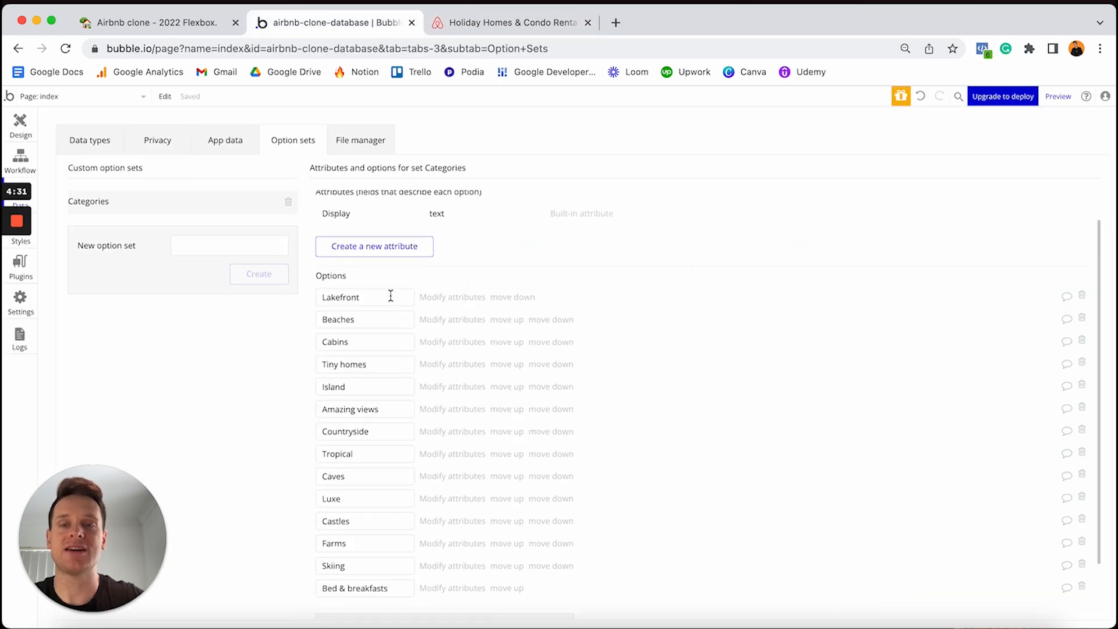
scroll(391, 296, "up", 1)
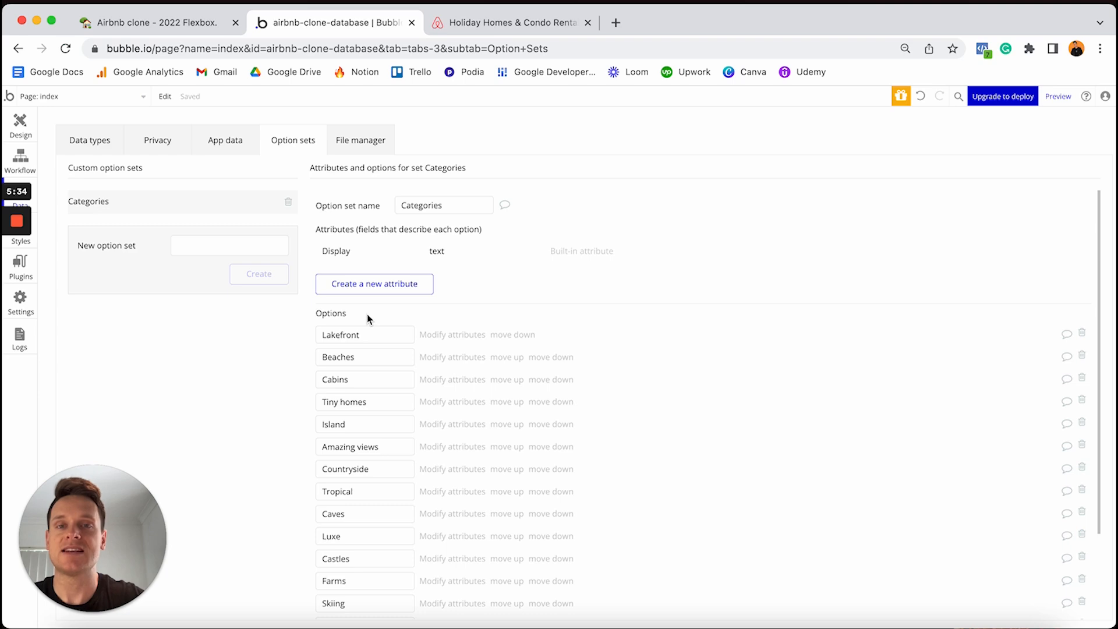
left_click(508, 23)
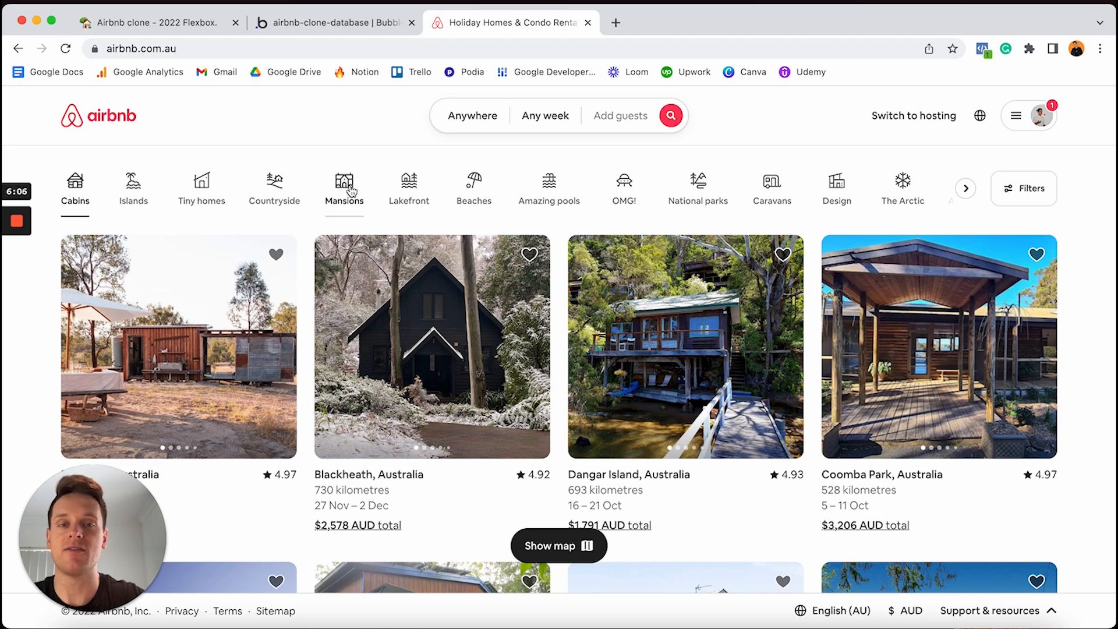
left_click(338, 23)
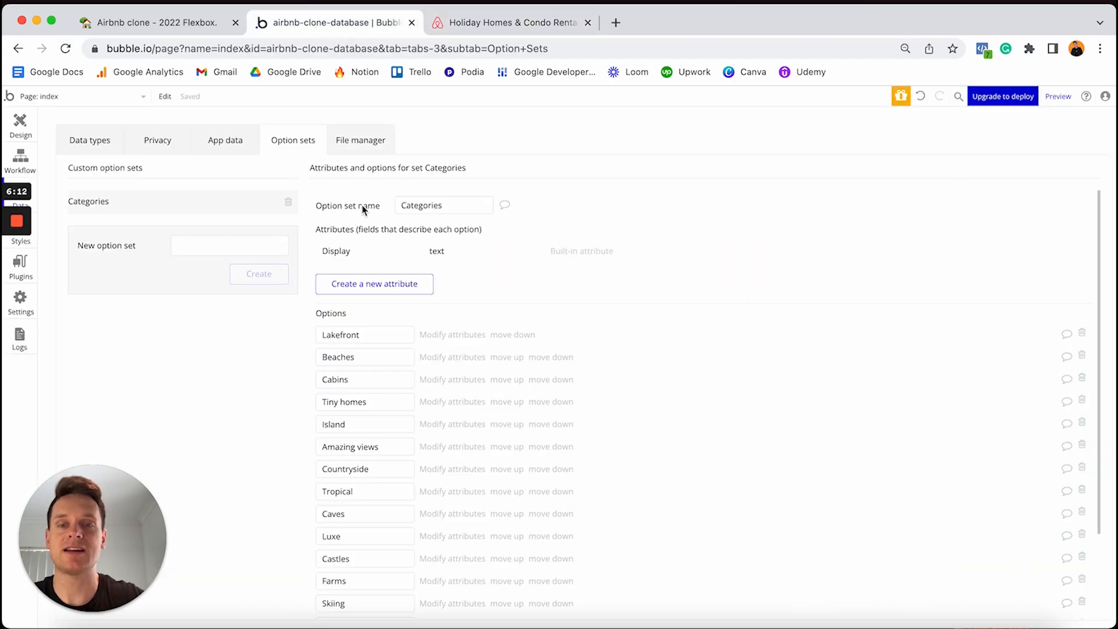
left_click(373, 291)
type("Image")
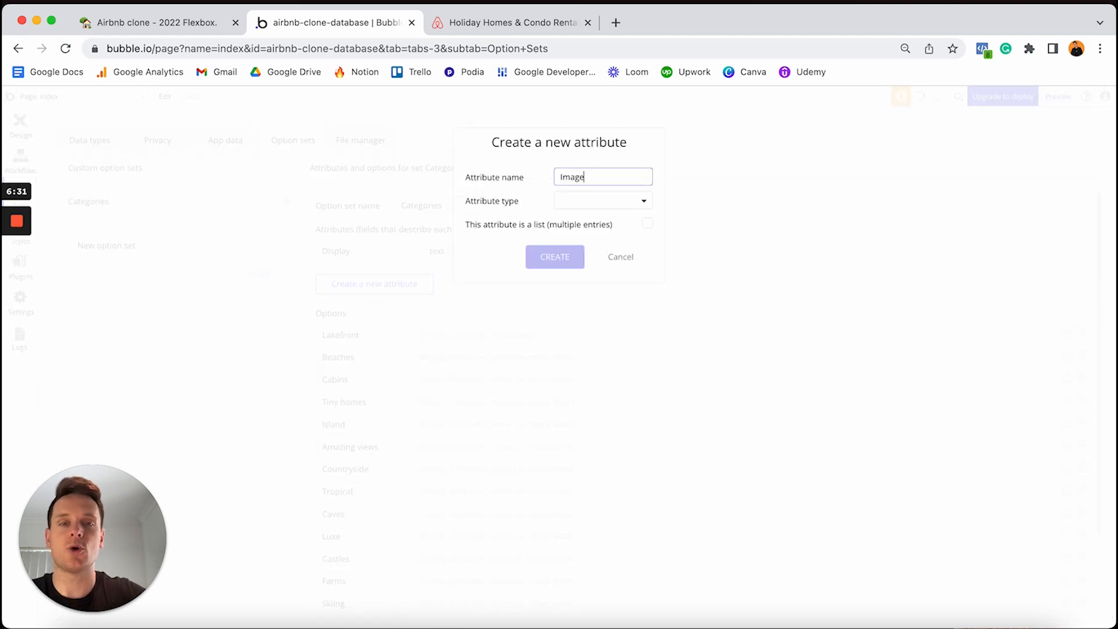
left_click(582, 211)
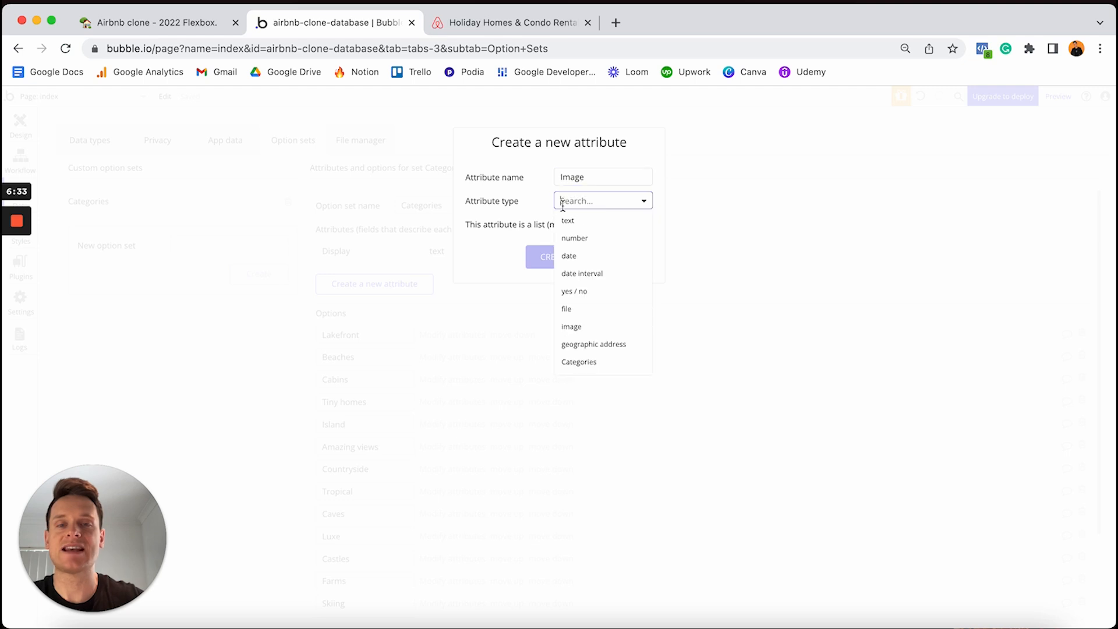
left_click(571, 327)
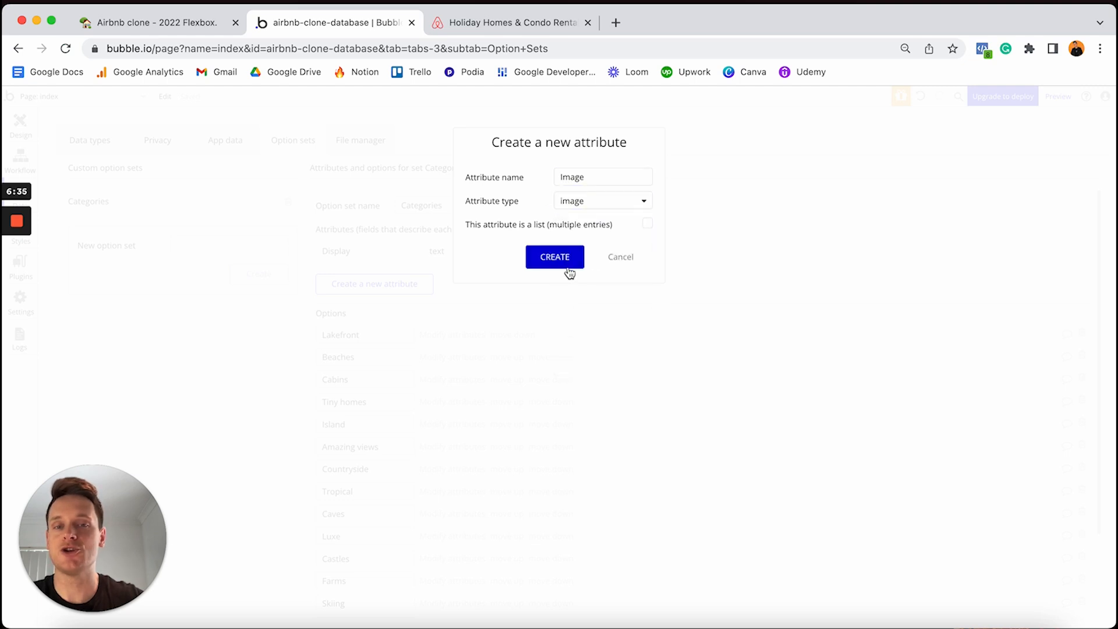
left_click(554, 256)
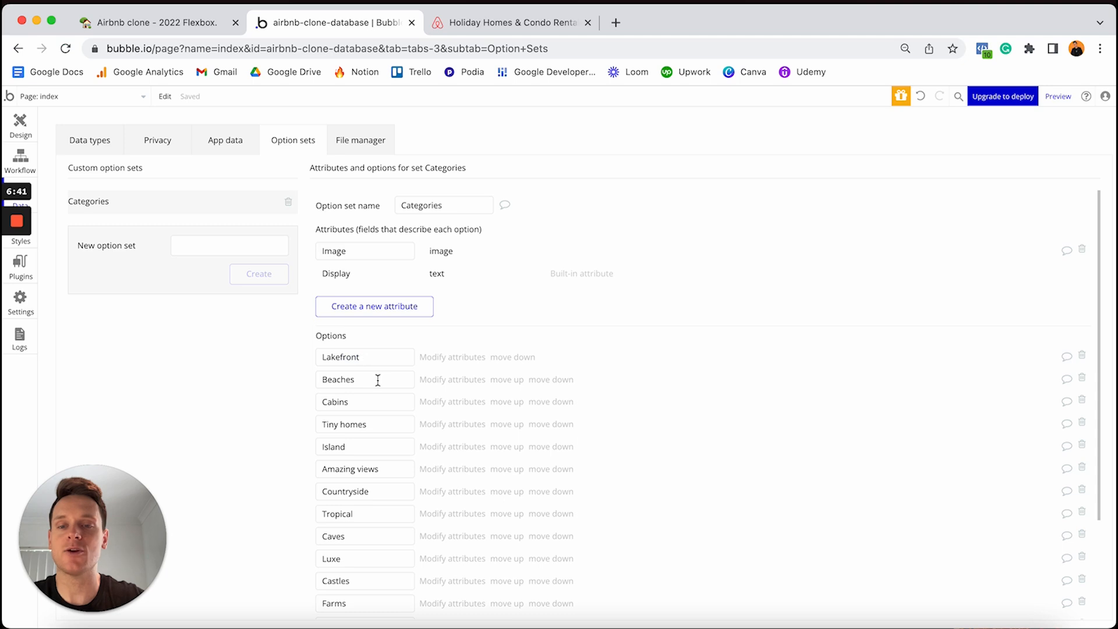
Step: Check the category icons on the Airbnb homepage, and upload and save a lakefront icon as the Lakefront option's Image in Bubble
left_click(439, 357)
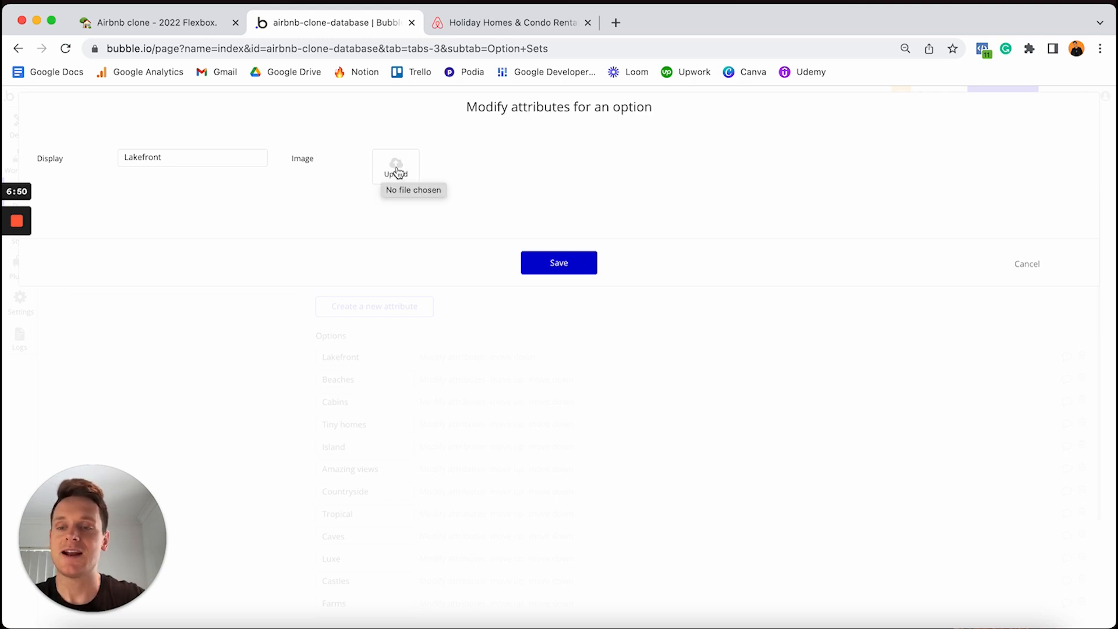
left_click(494, 22)
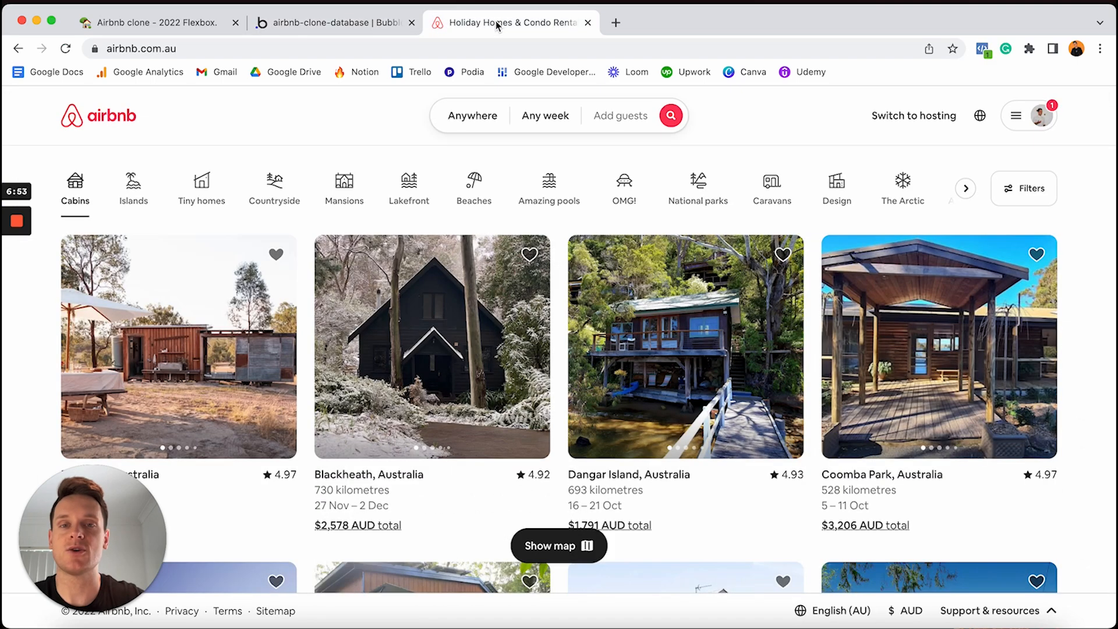
right_click(353, 185)
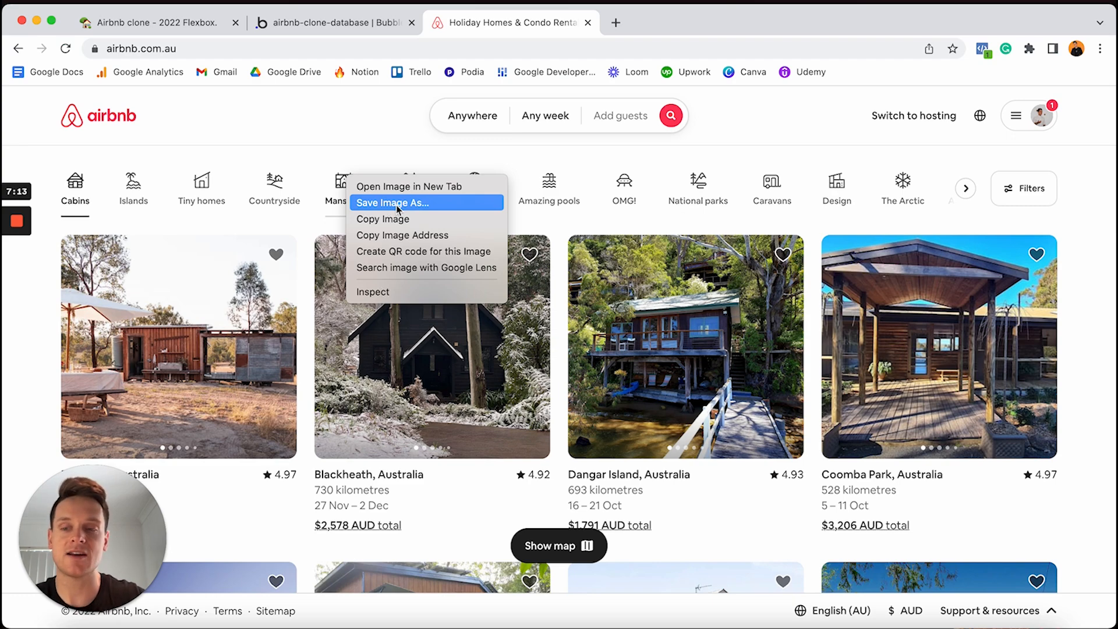
left_click(393, 156)
left_click(337, 23)
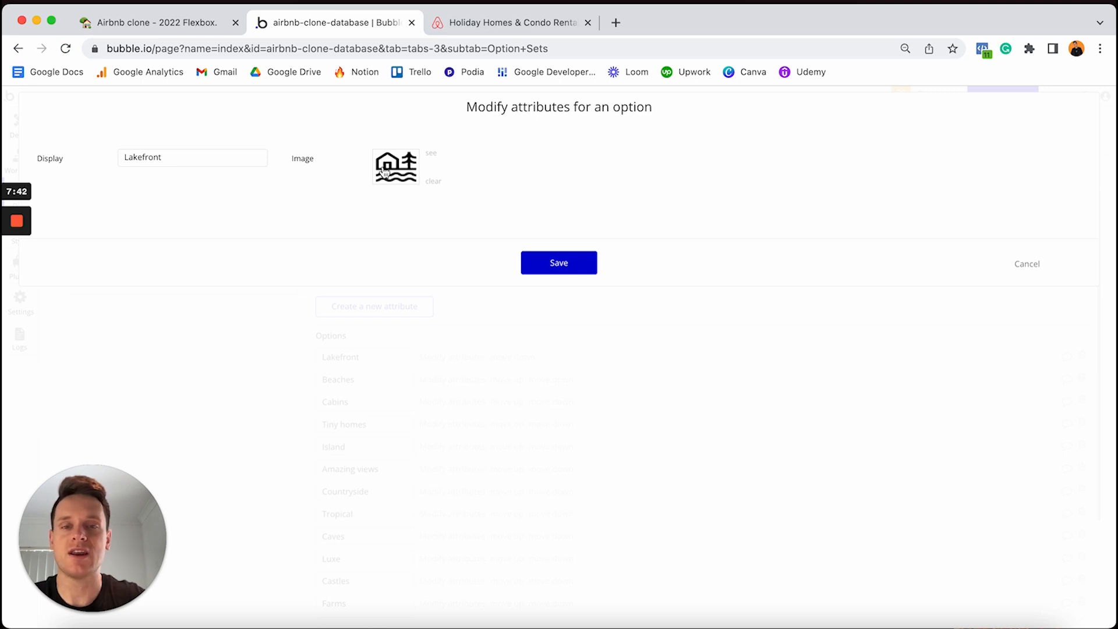
left_click(557, 263)
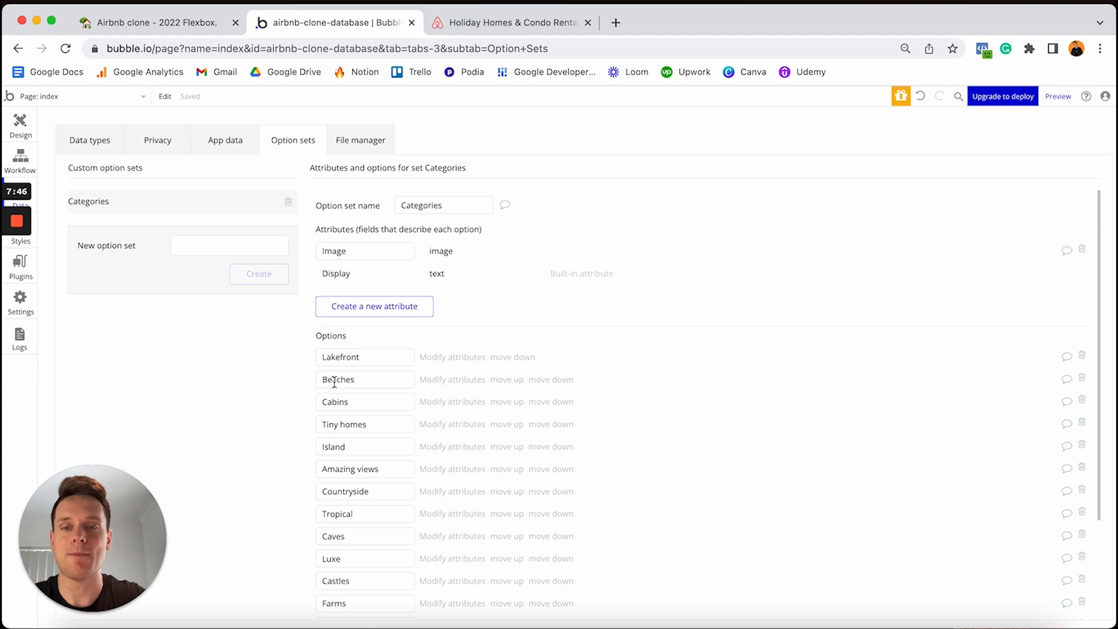
Step: Upload and save a beach umbrella icon for the Beaches option and a log cabin icon for the Cabins option
left_click(465, 380)
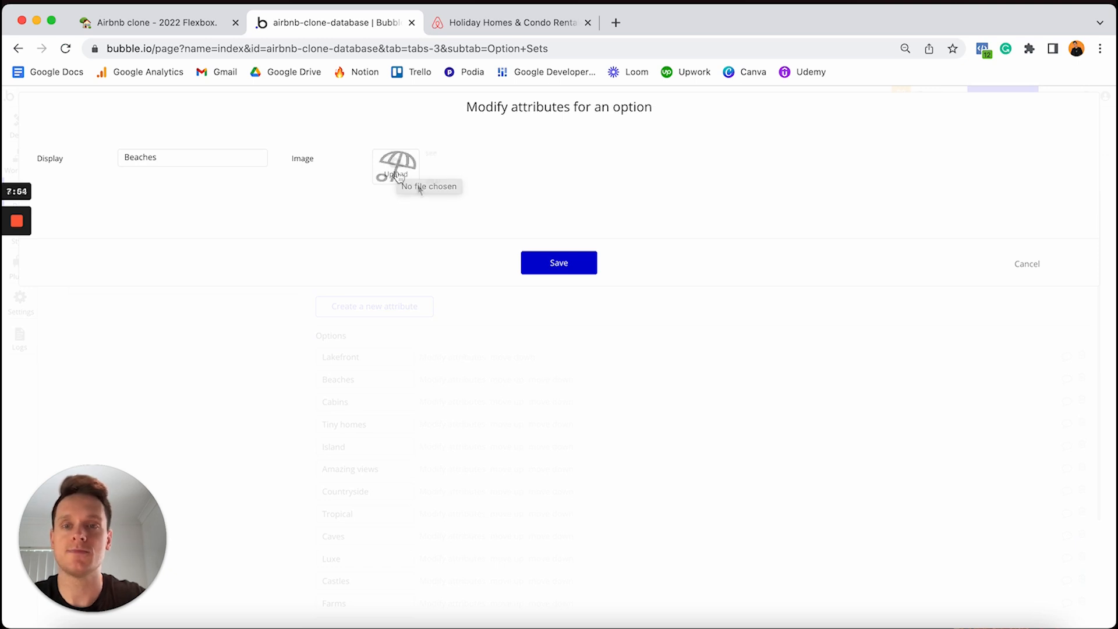
left_click(569, 265)
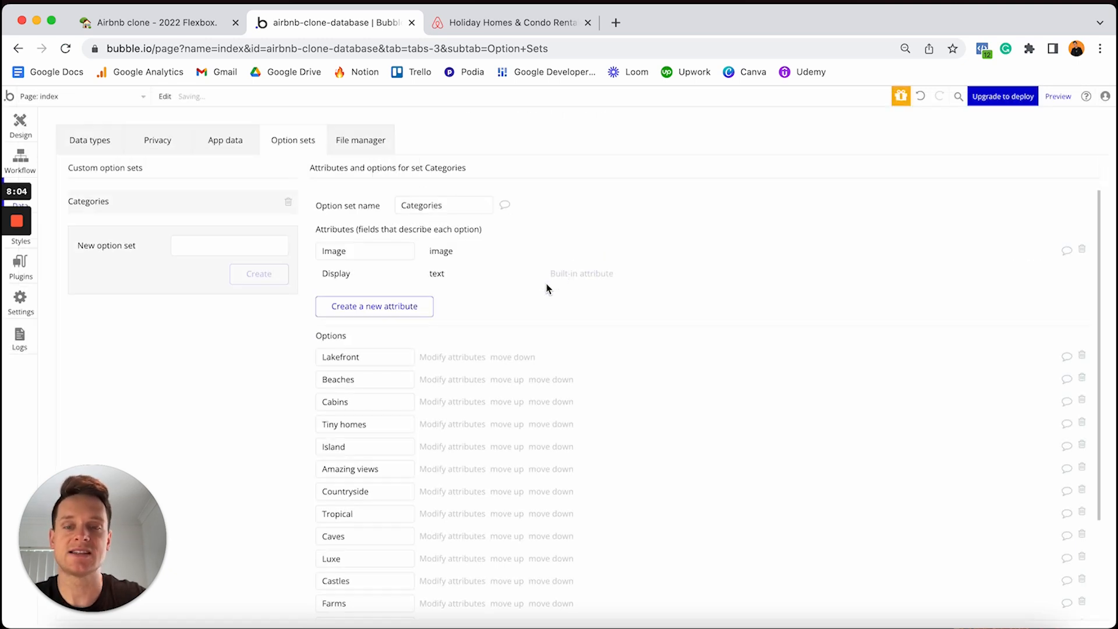
left_click(460, 404)
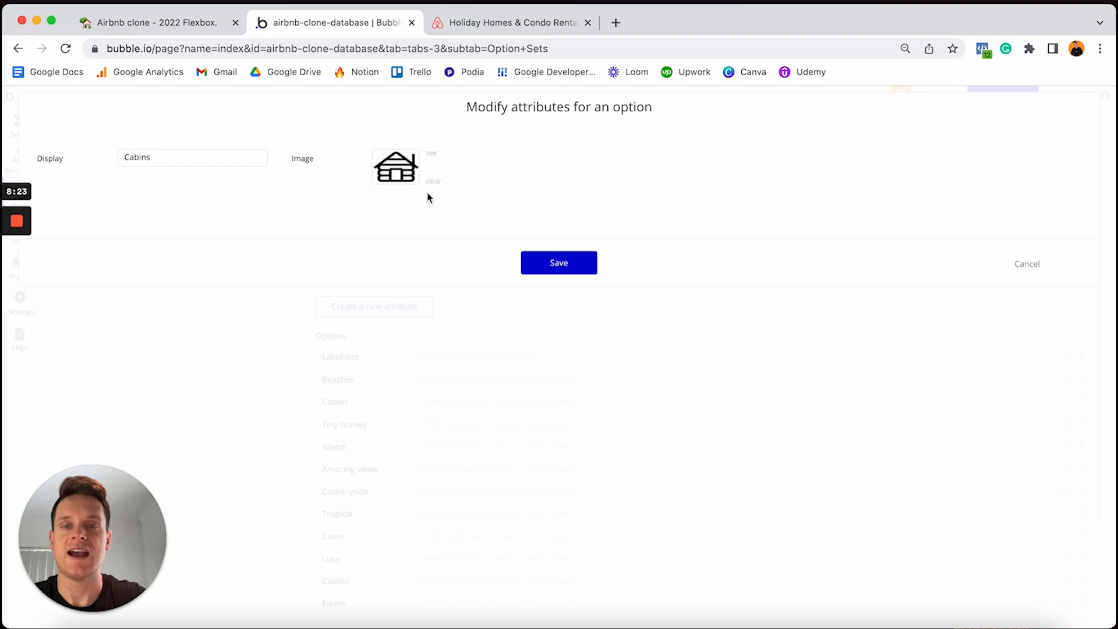
left_click(552, 265)
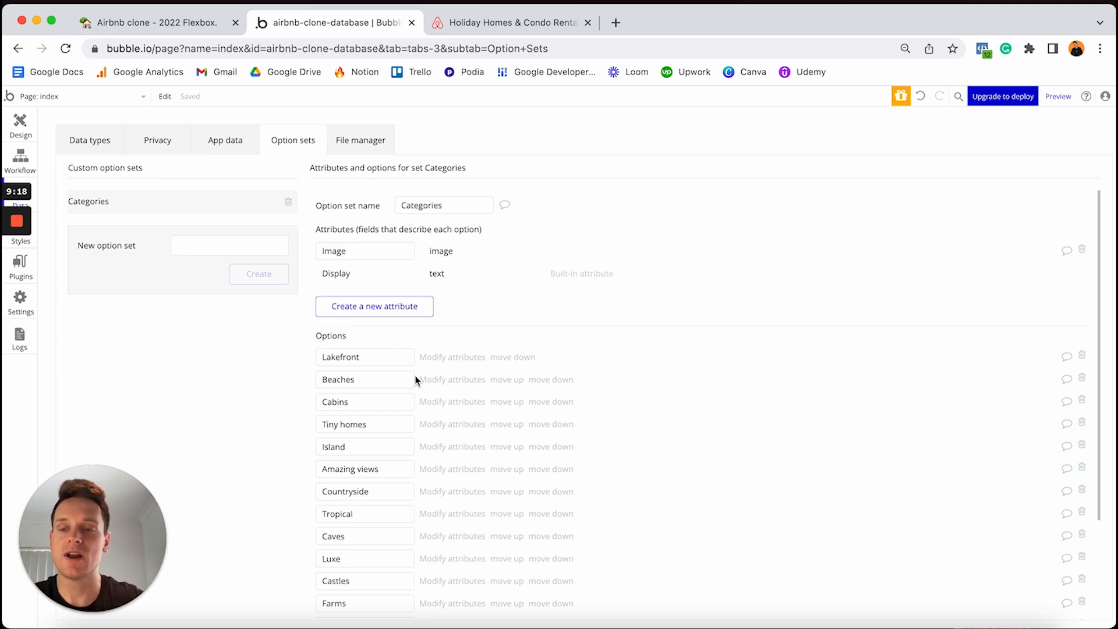
Step: Review the category bar on the Airbnb homepage, and examine the fields of the User data type in Bubble
left_click(500, 24)
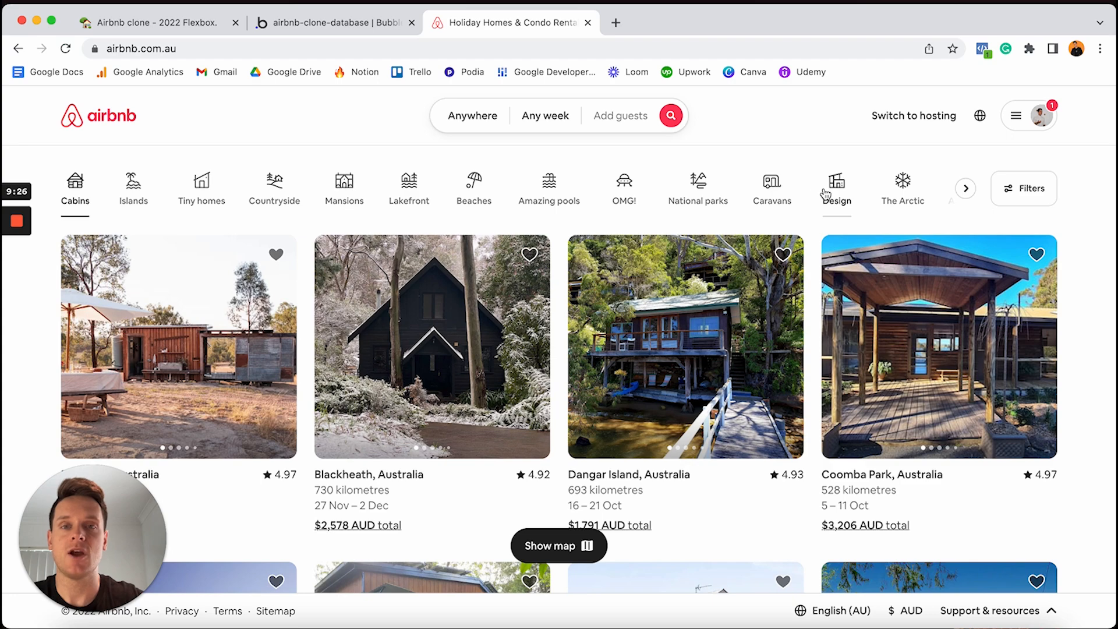
left_click(366, 26)
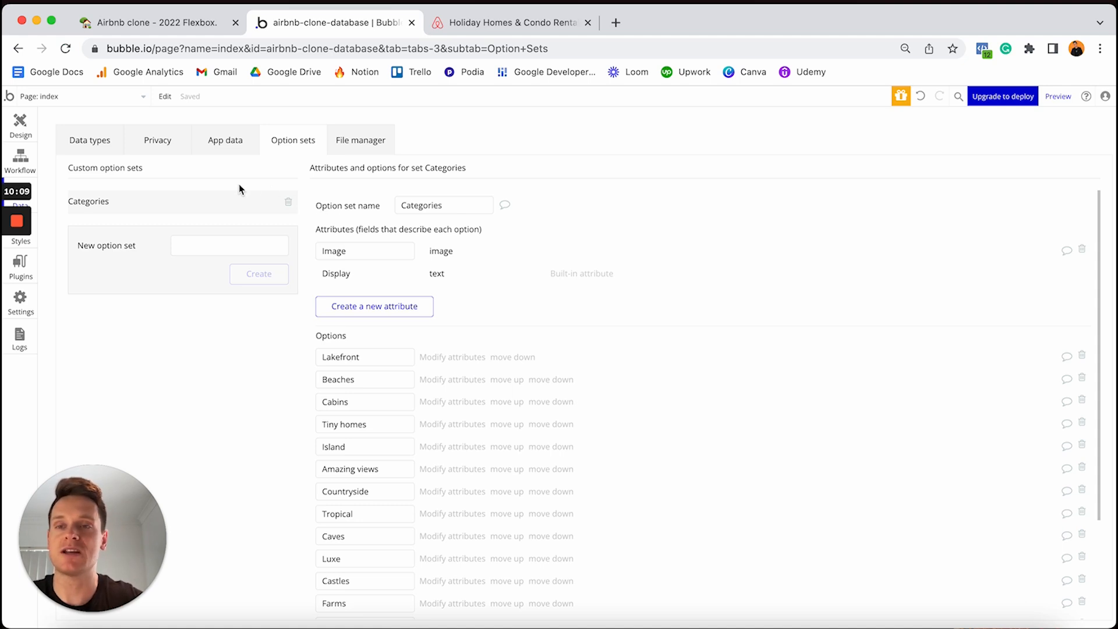
left_click(92, 145)
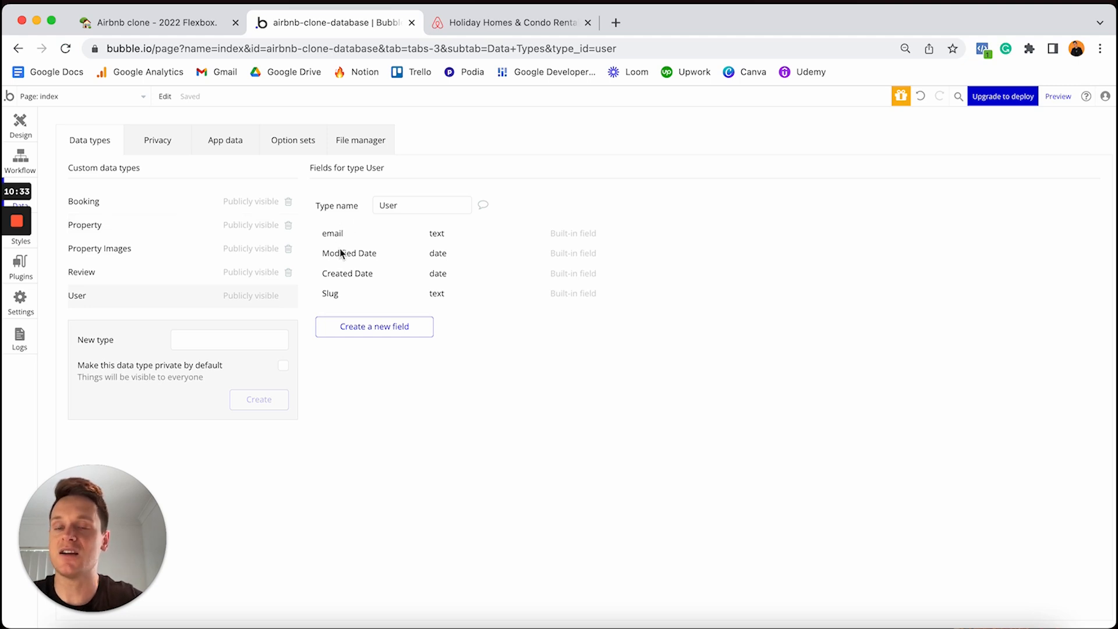
mouse_move(353, 253)
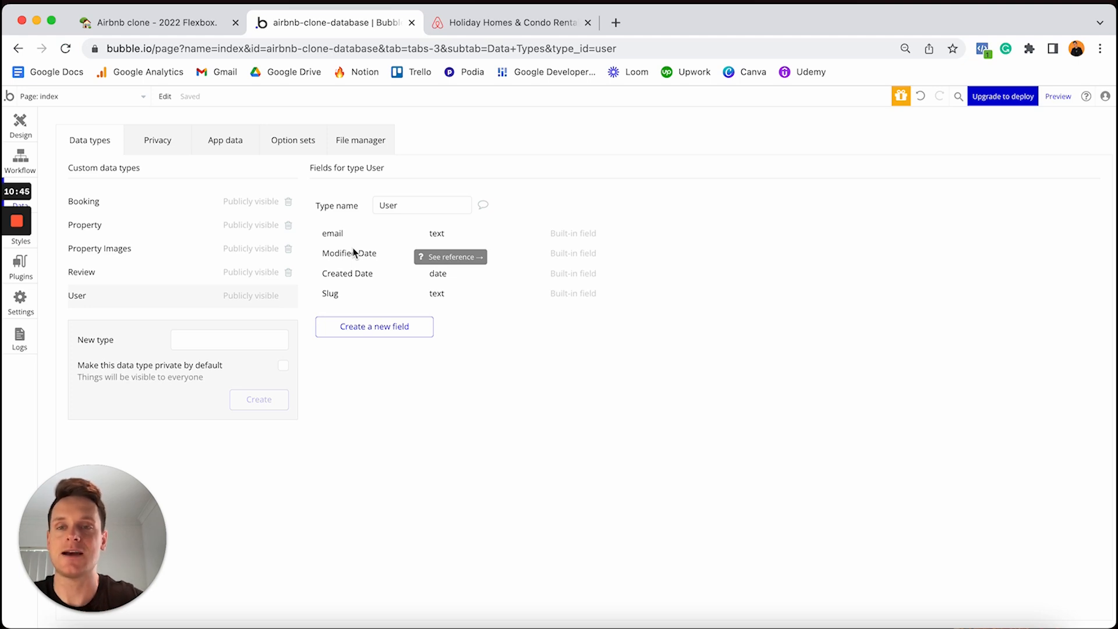
Step: Find the Account type section in the Notion plan, and create an option set named Account type in Bubble
left_click(205, 25)
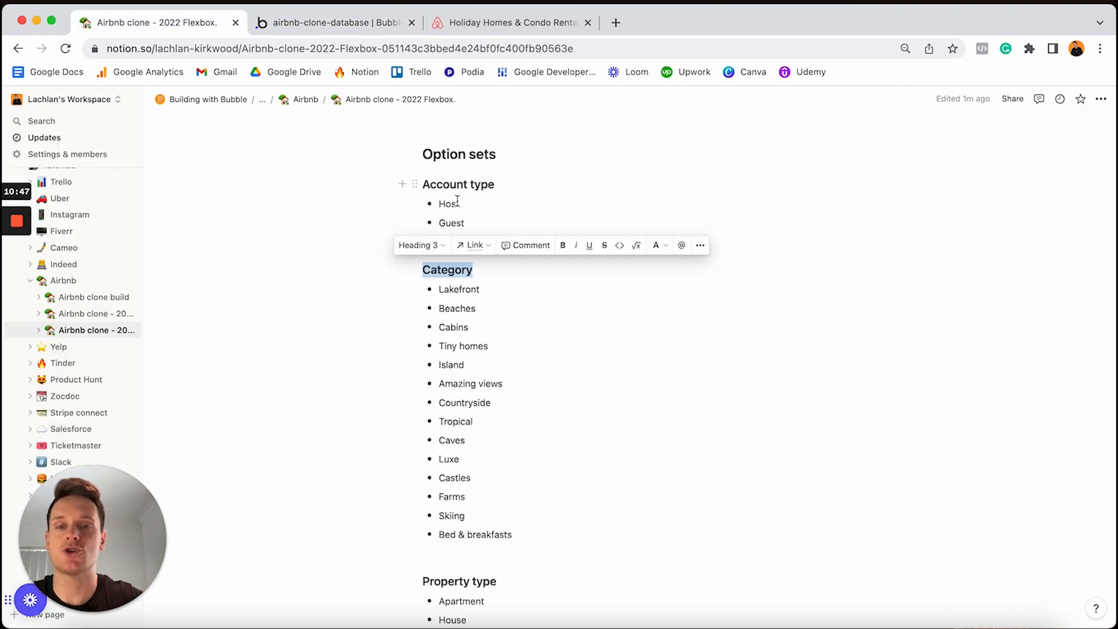
left_click(495, 185)
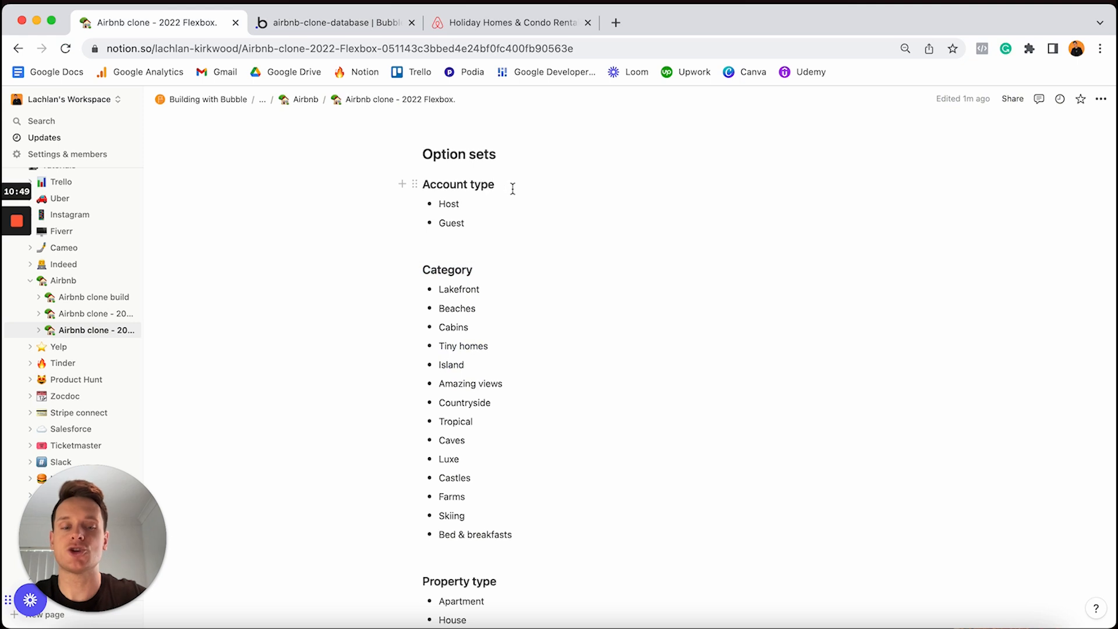
triple_click(513, 188)
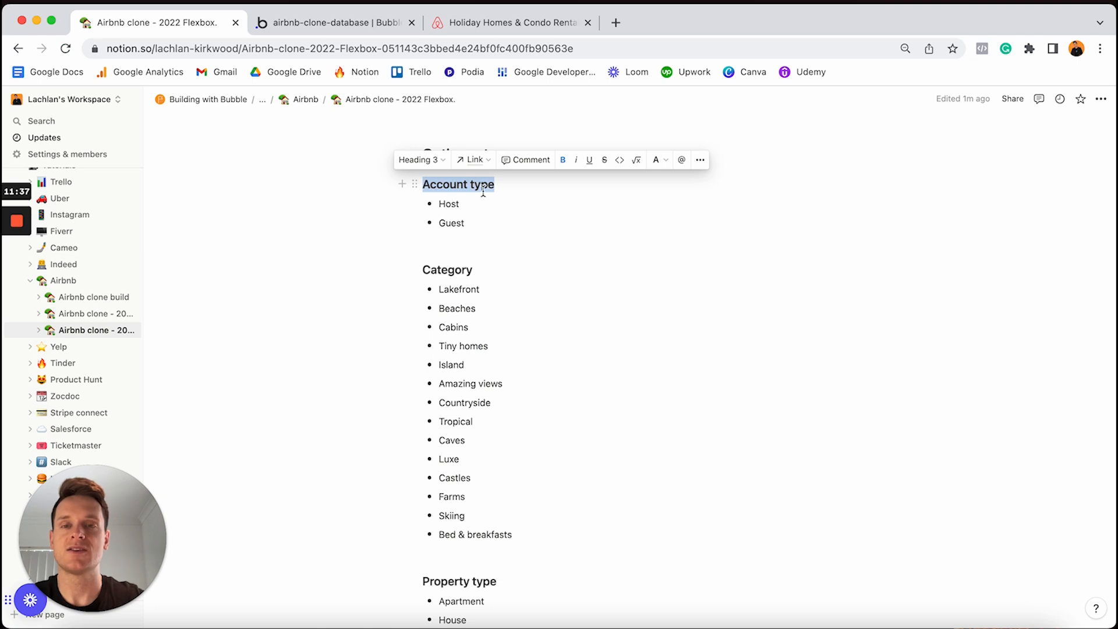
left_click(355, 25)
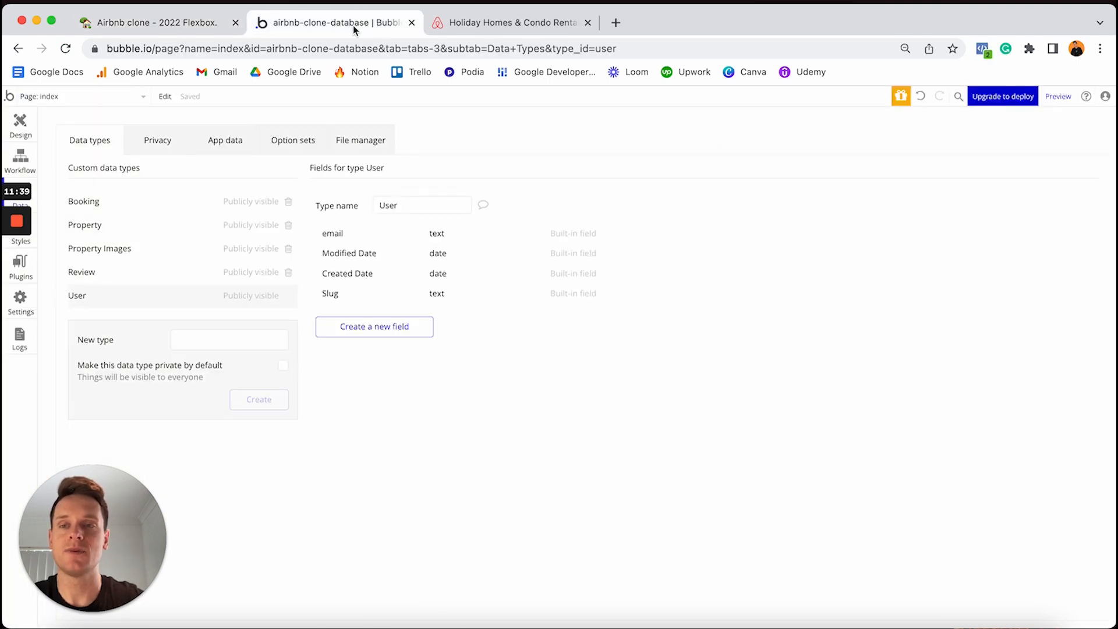
left_click(287, 143)
left_click(211, 244)
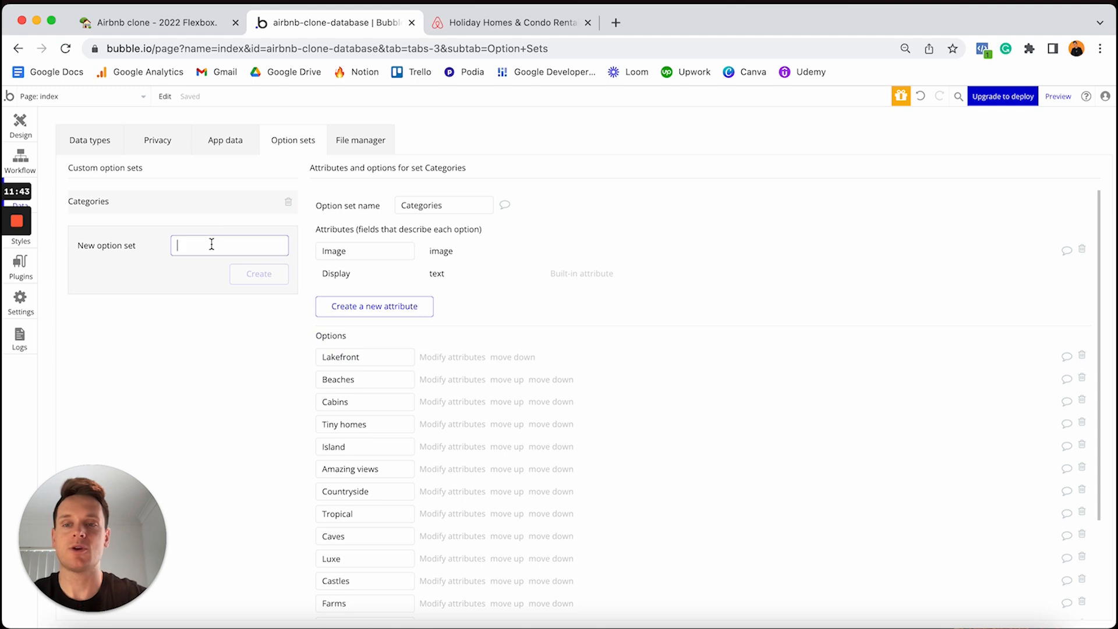
type("ccount type")
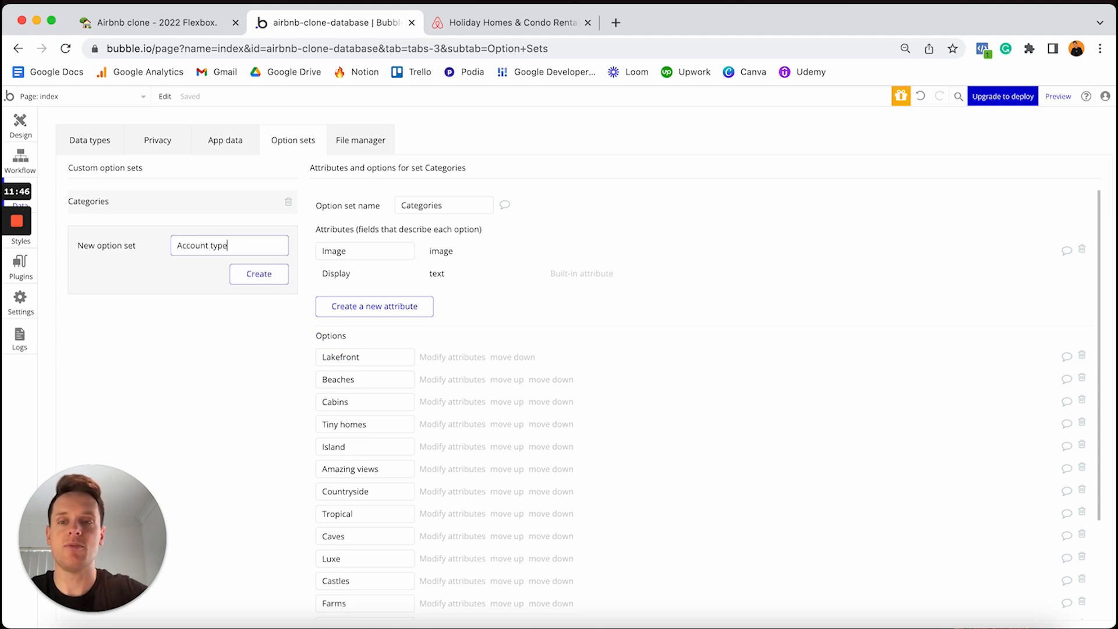
key("Return")
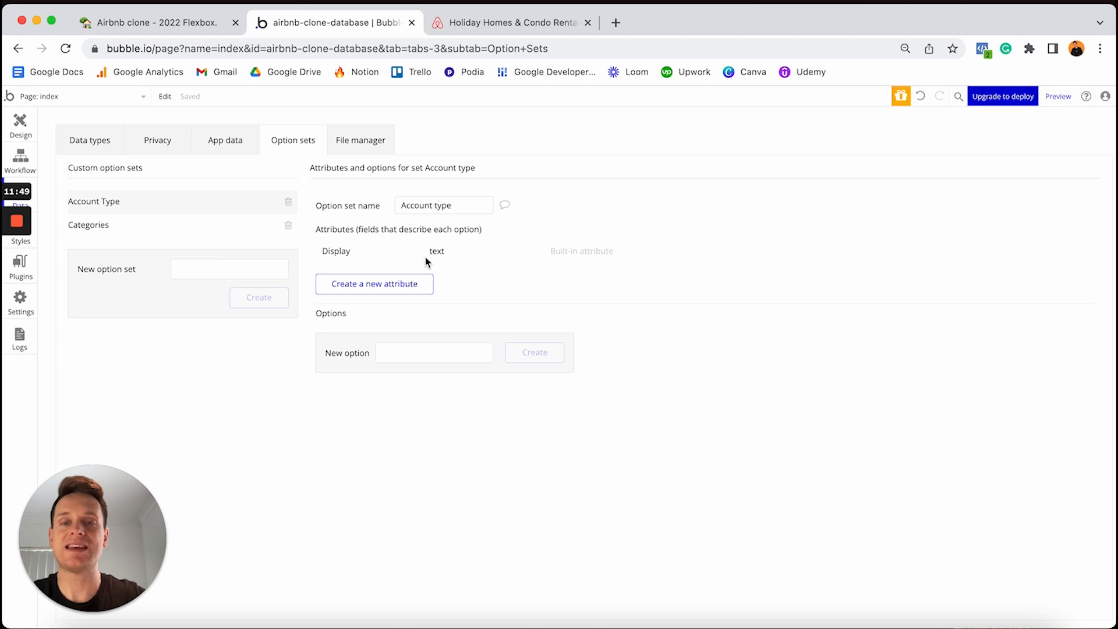
Step: Add the options Host and Guest to the Account type option set
left_click(416, 353)
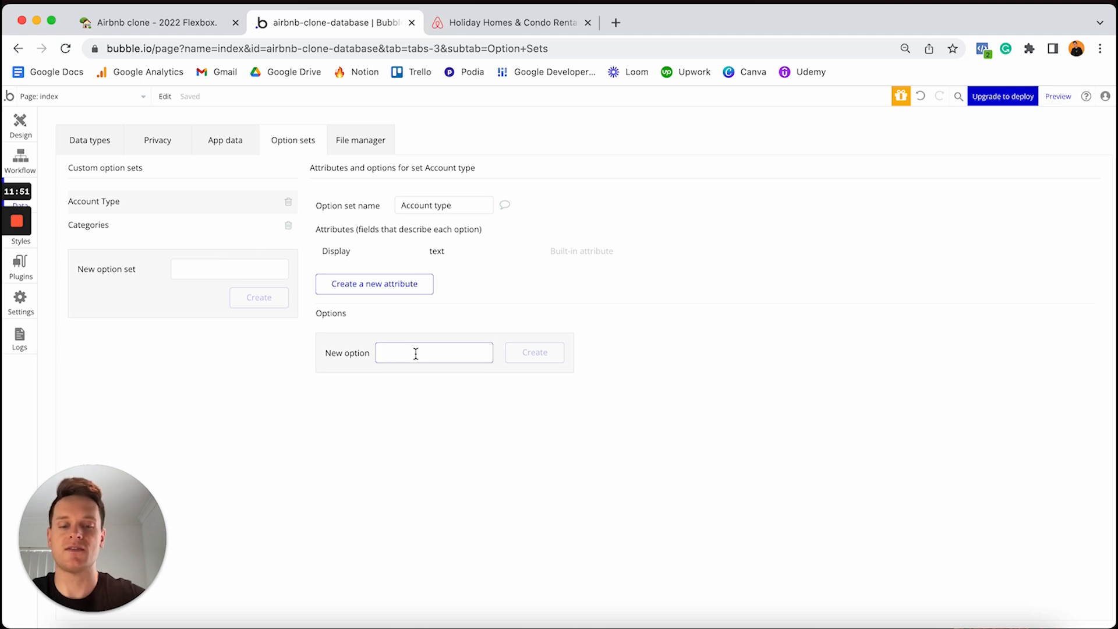
type("Host")
key("Return")
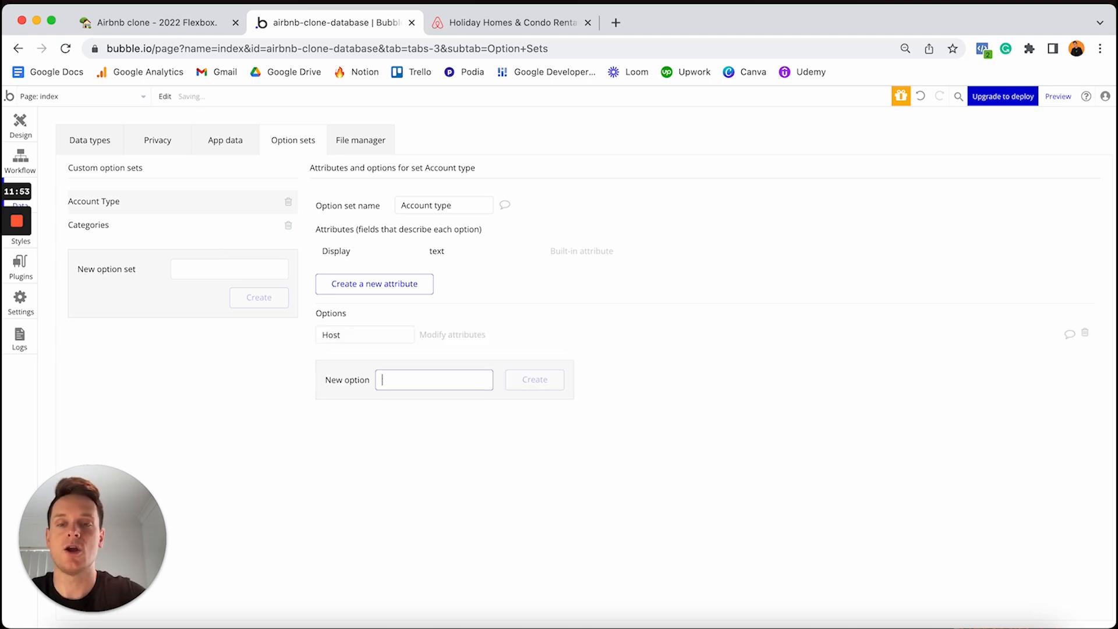
type("Guest")
key("Return")
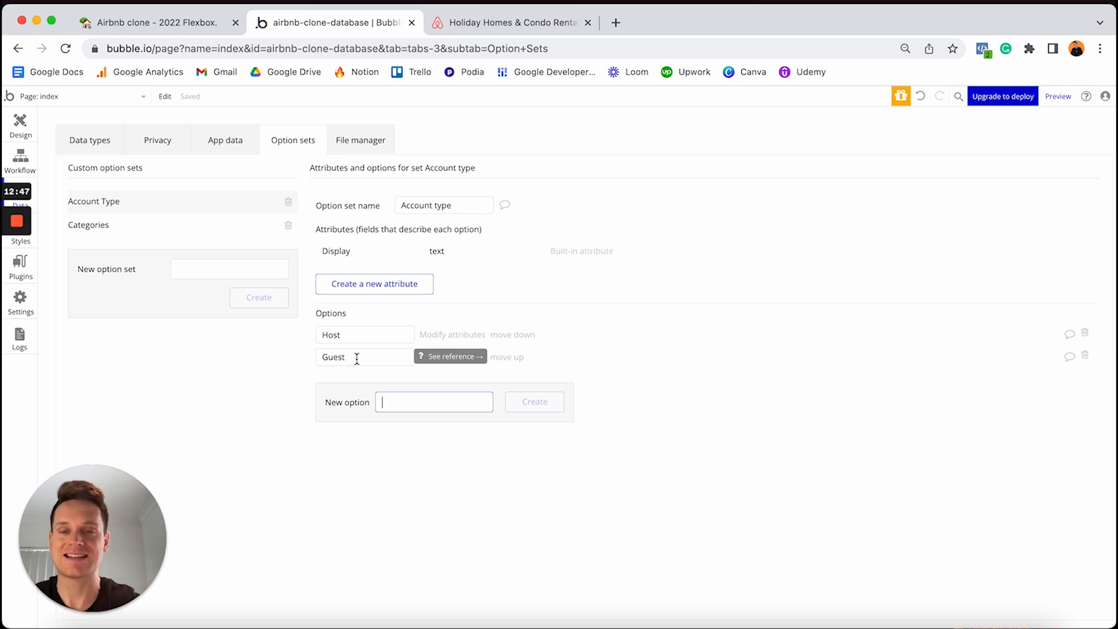
Step: Find the Property type section in the Notion plan, and create an option set named Property type in Bubble
left_click(173, 23)
scroll(449, 337, "down", 4)
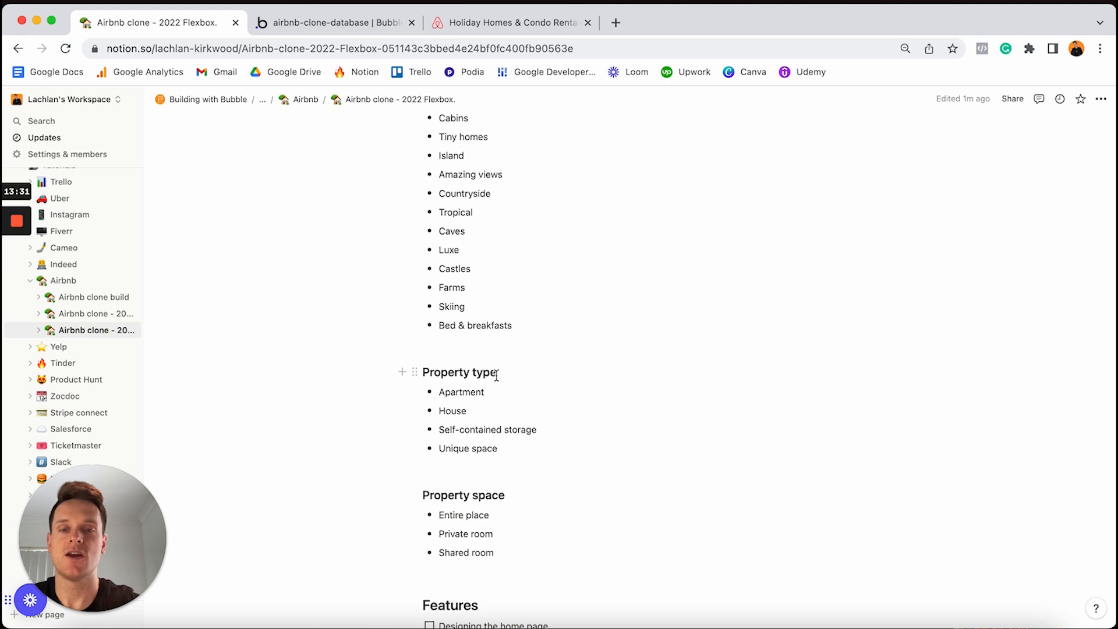
left_click(370, 23)
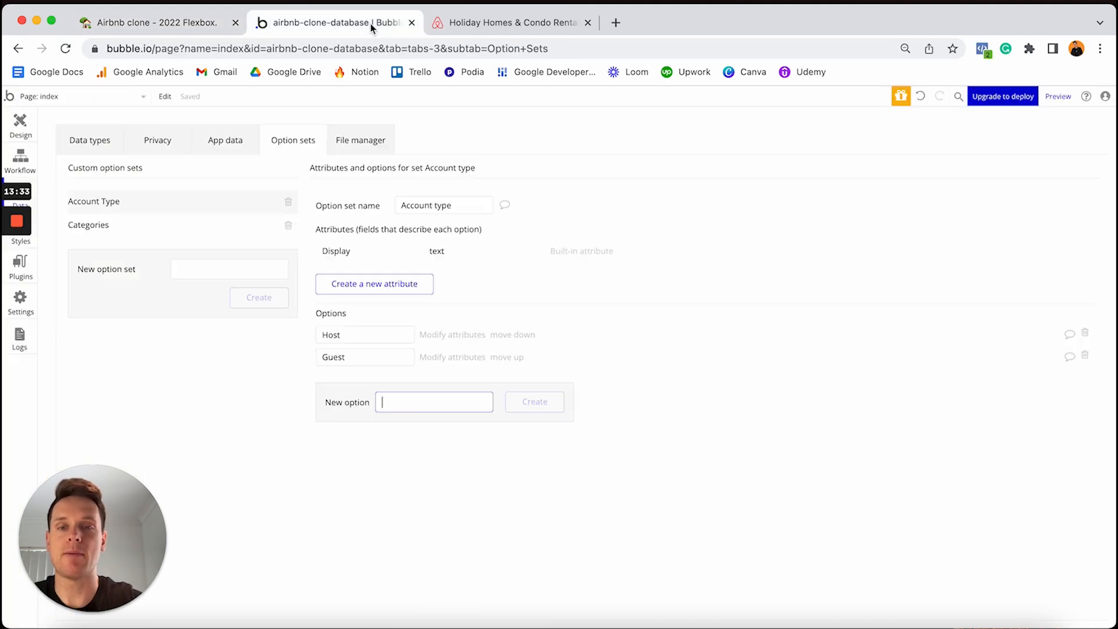
left_click(216, 268)
type("P")
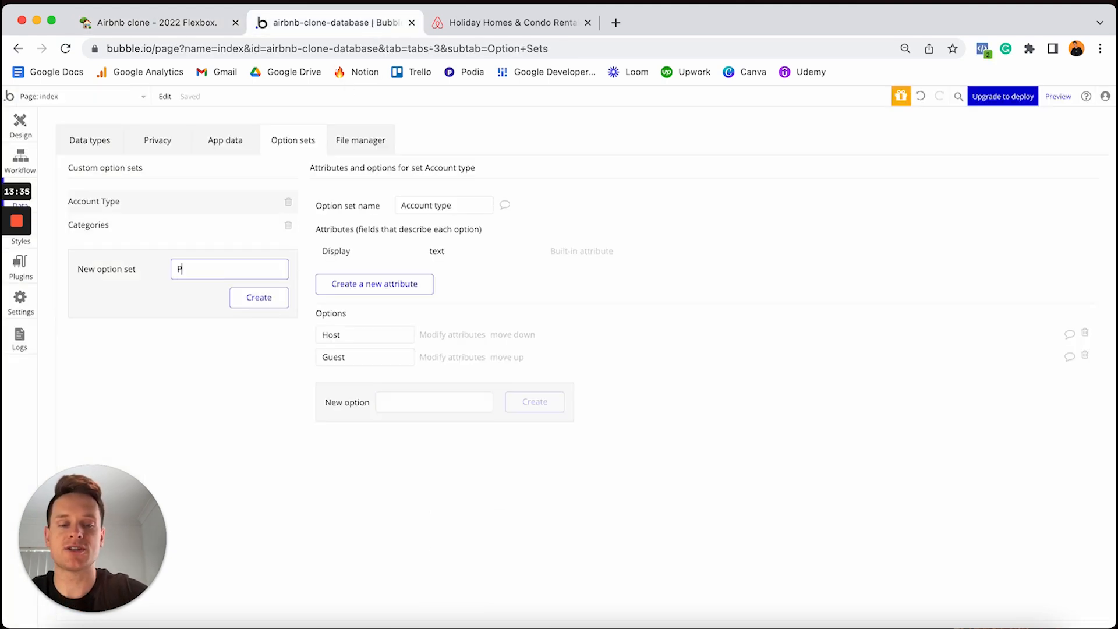
type("roperty type")
key("Return")
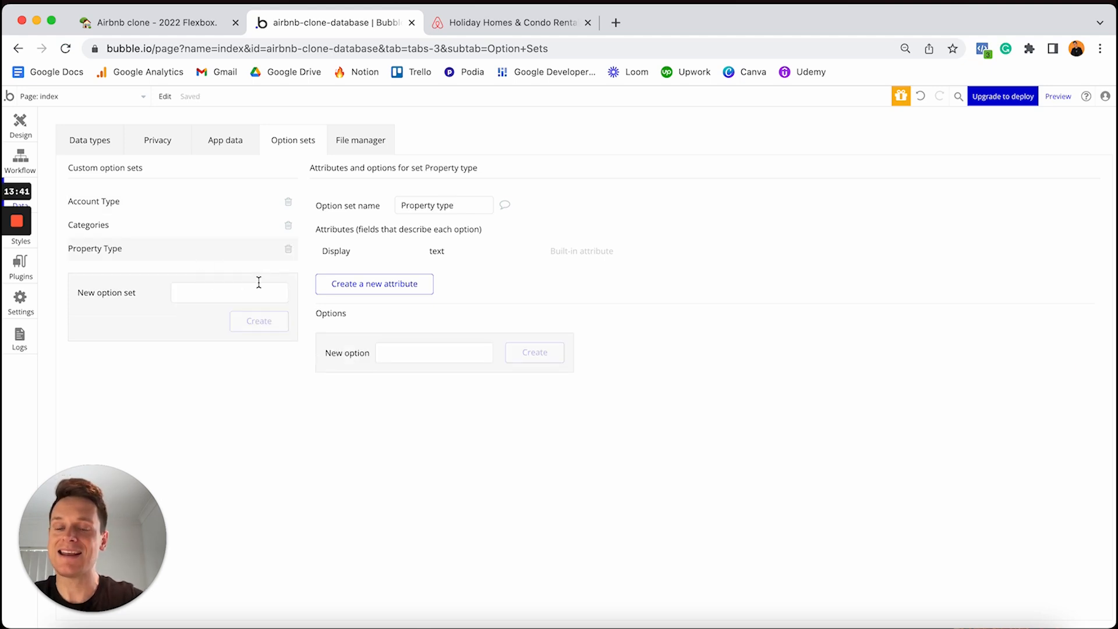
Step: Add the options Apartment, House, Self-contained storage and Unique space to the Property type option set
left_click(405, 353)
type("A")
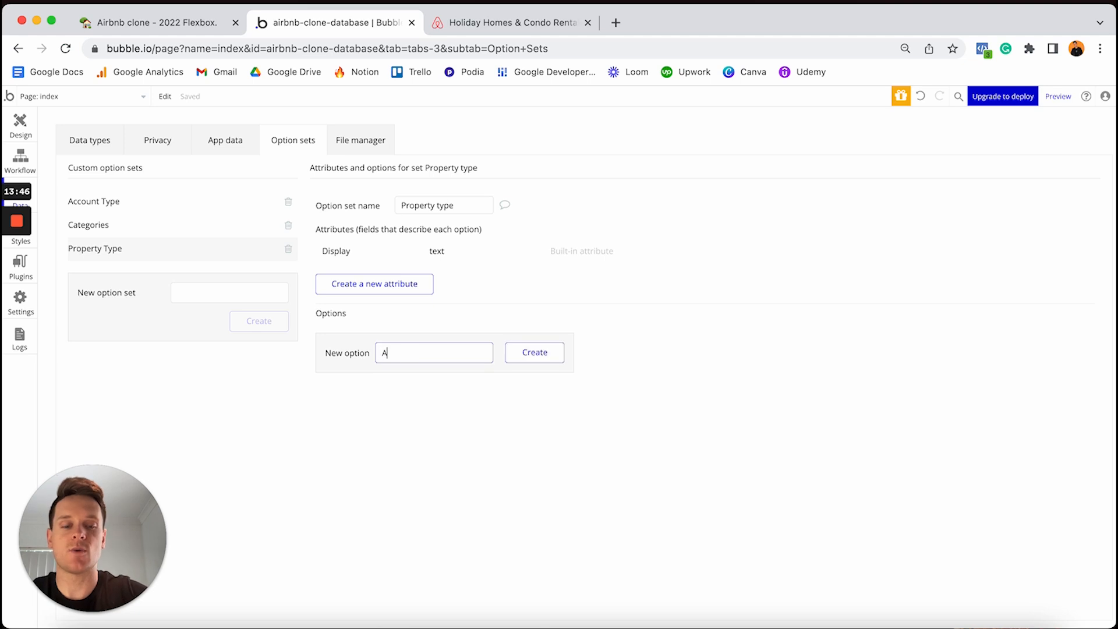
type("partment")
key("Return")
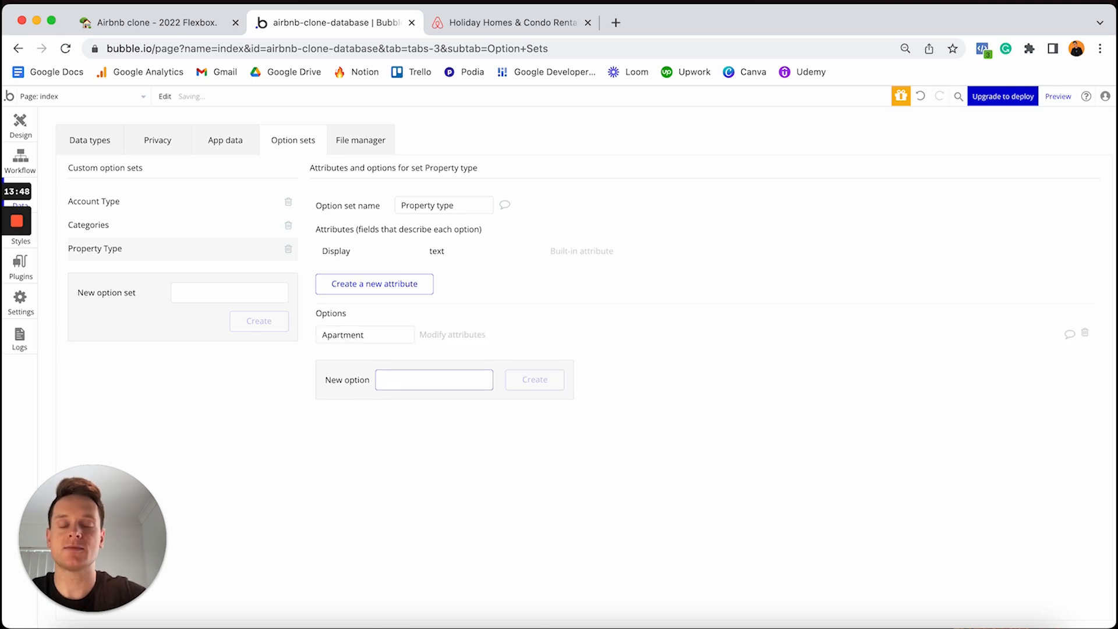
type("House")
key("Return")
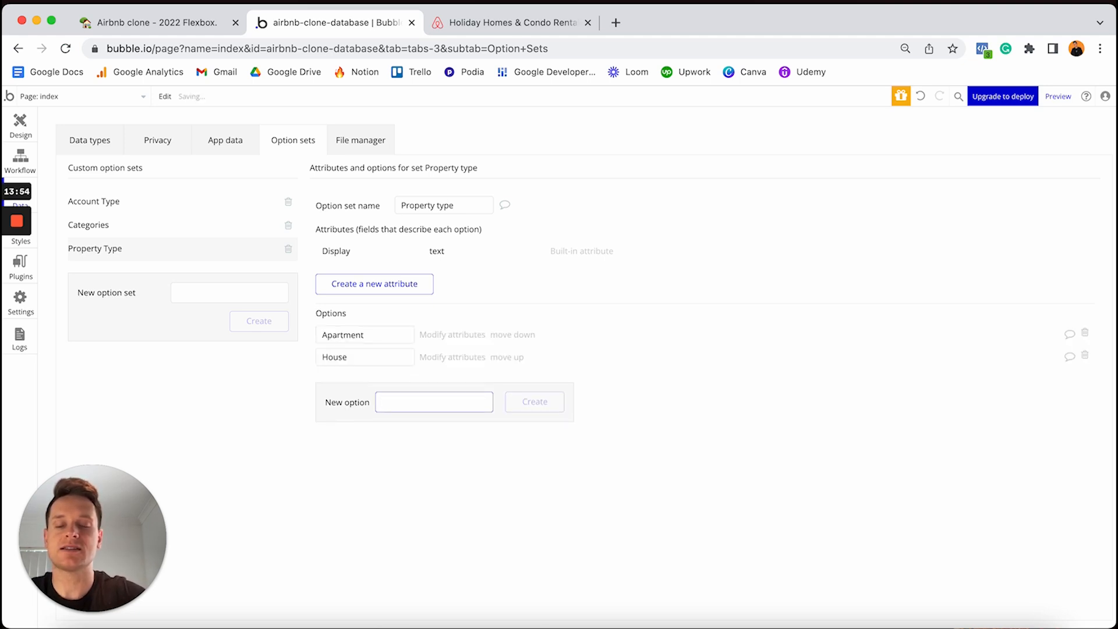
type("Self-cont")
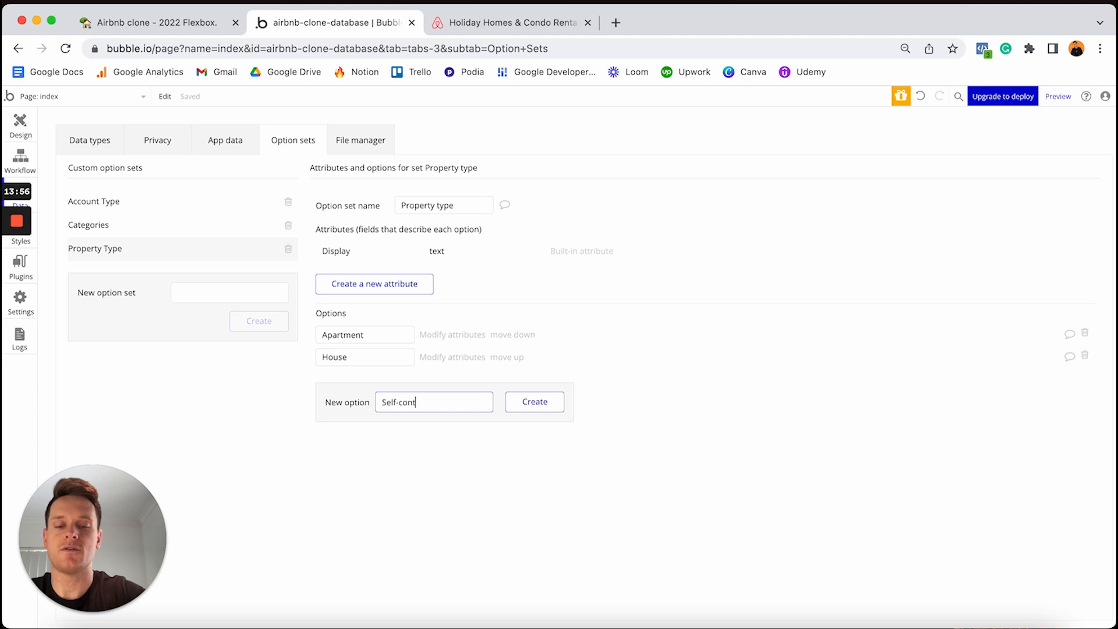
type("ained storage")
key("Return")
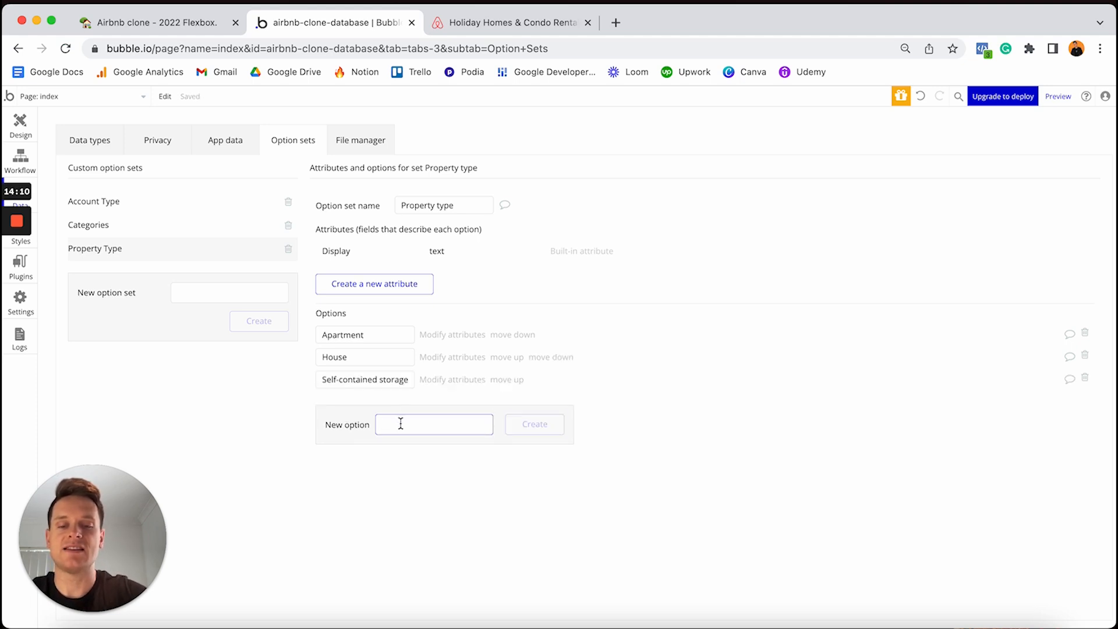
type("Uni")
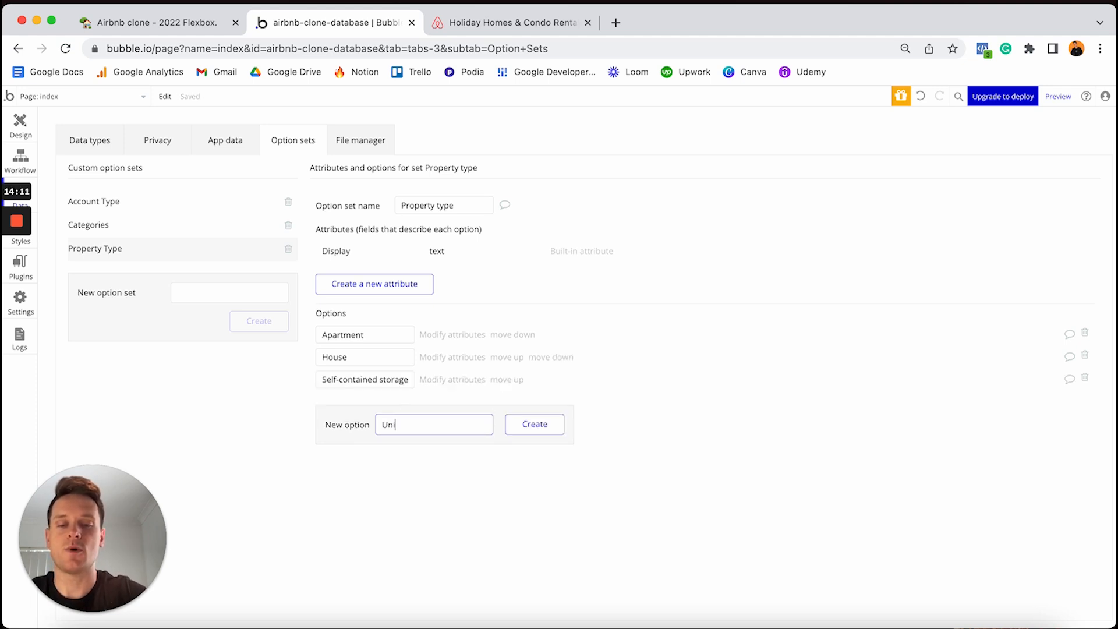
type("que space")
key("Return")
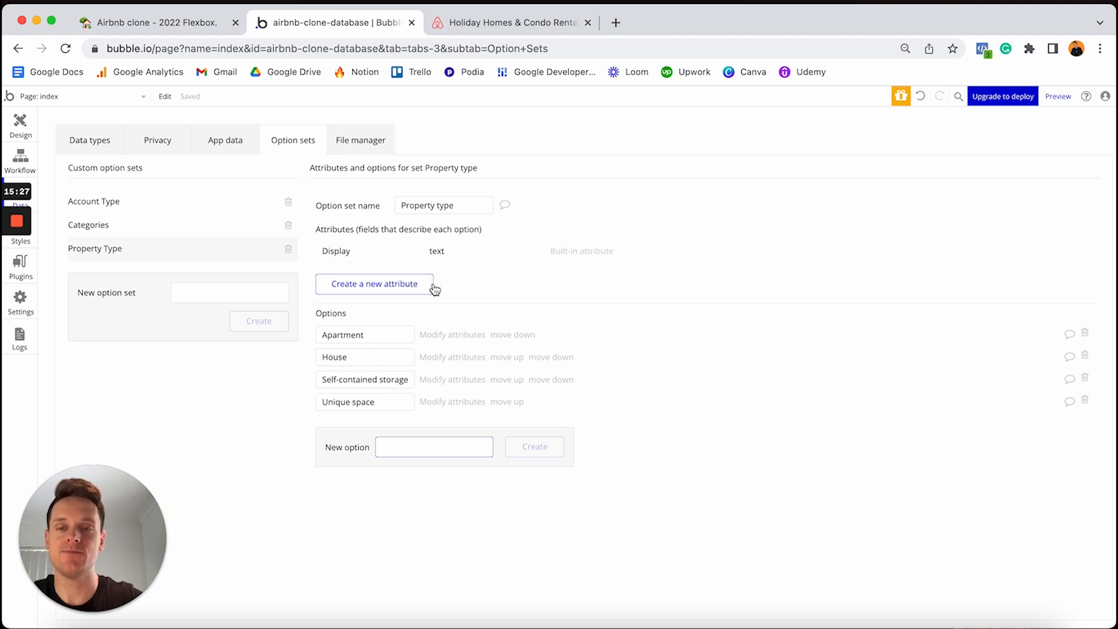
Step: Open Airbnb's host setup page for choosing a general property type, and examine the property types and the Apartment image's save options
left_click(622, 24)
key("super+v")
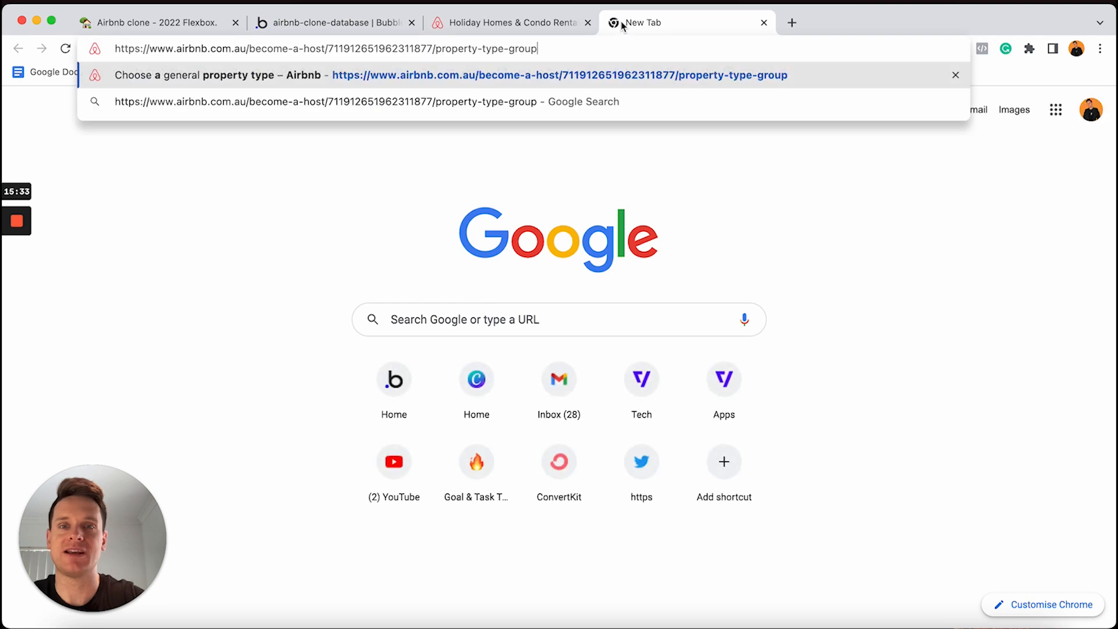
key("Return")
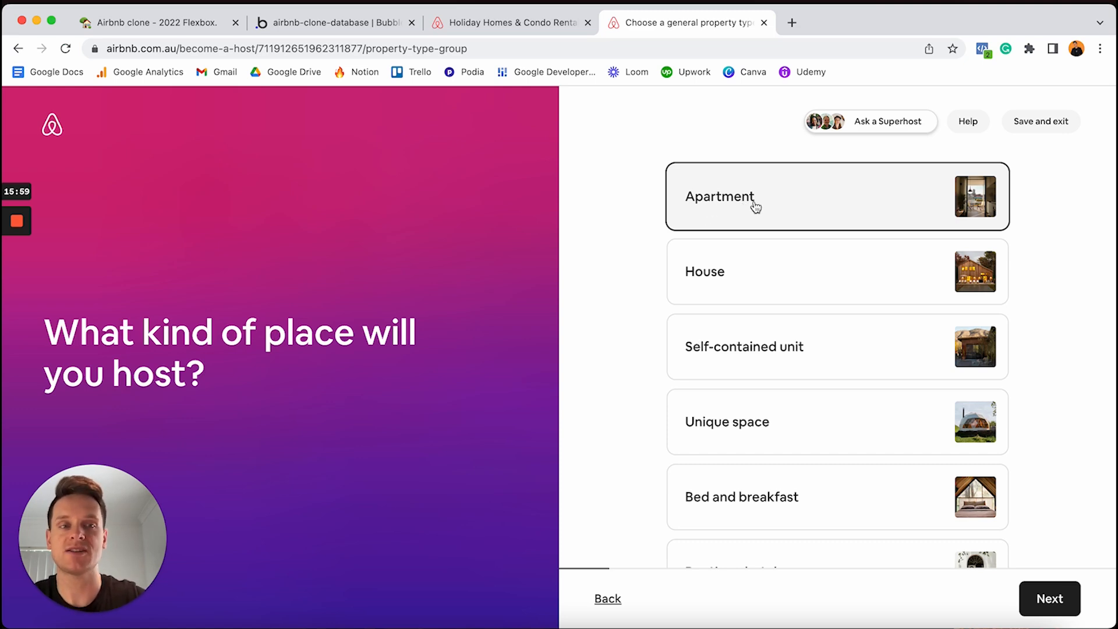
right_click(973, 193)
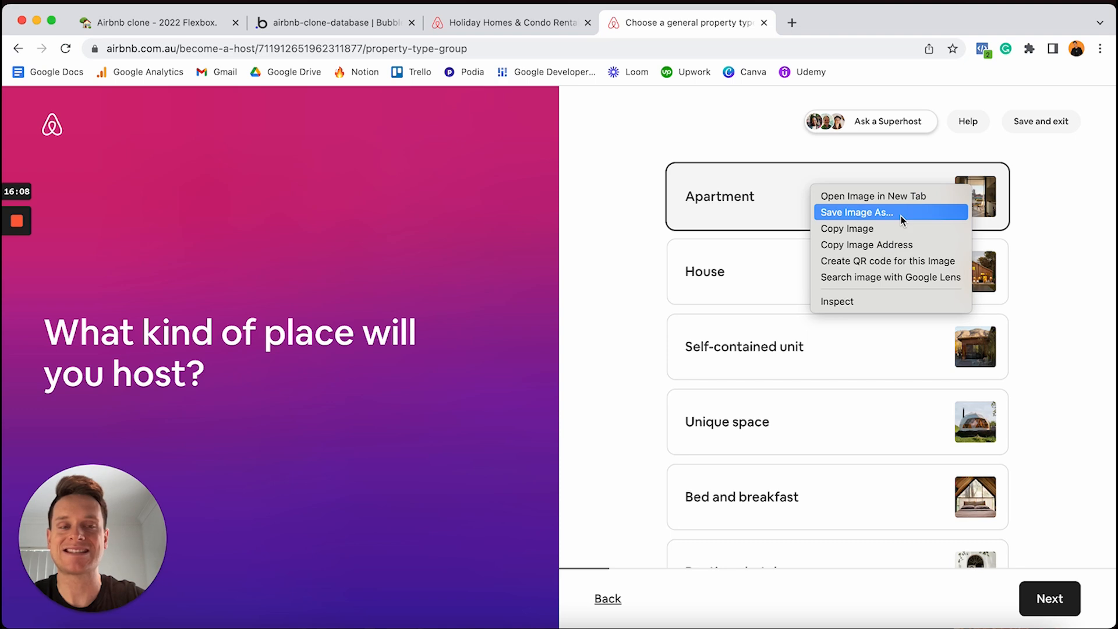
left_click(368, 21)
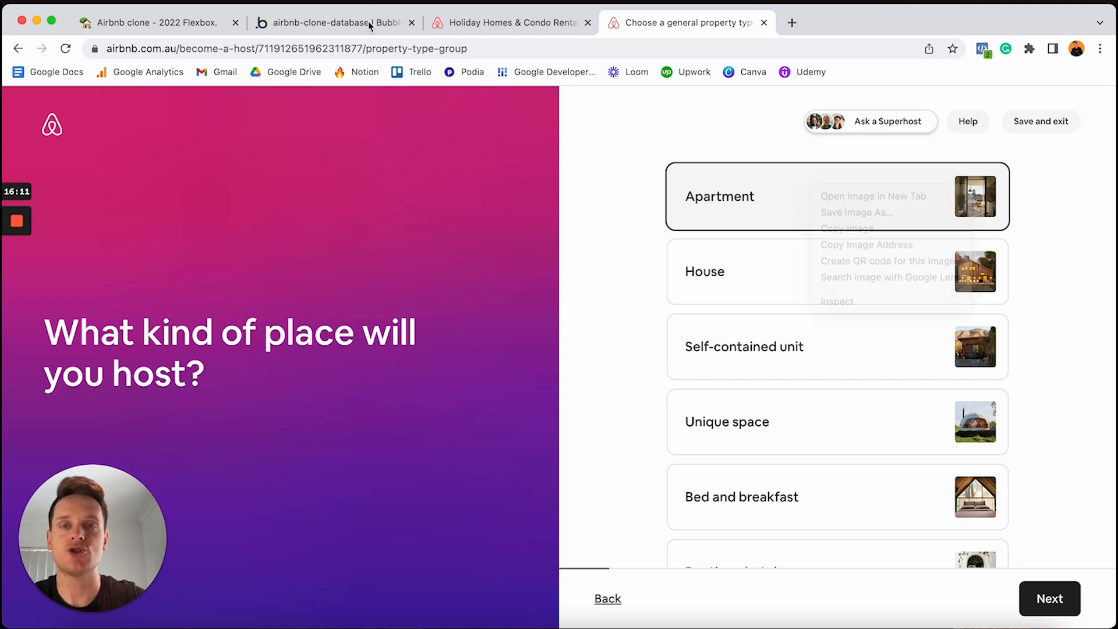
Step: Switch to Bubble and create an attribute named Image of type image for the Property type option set
left_click(368, 21)
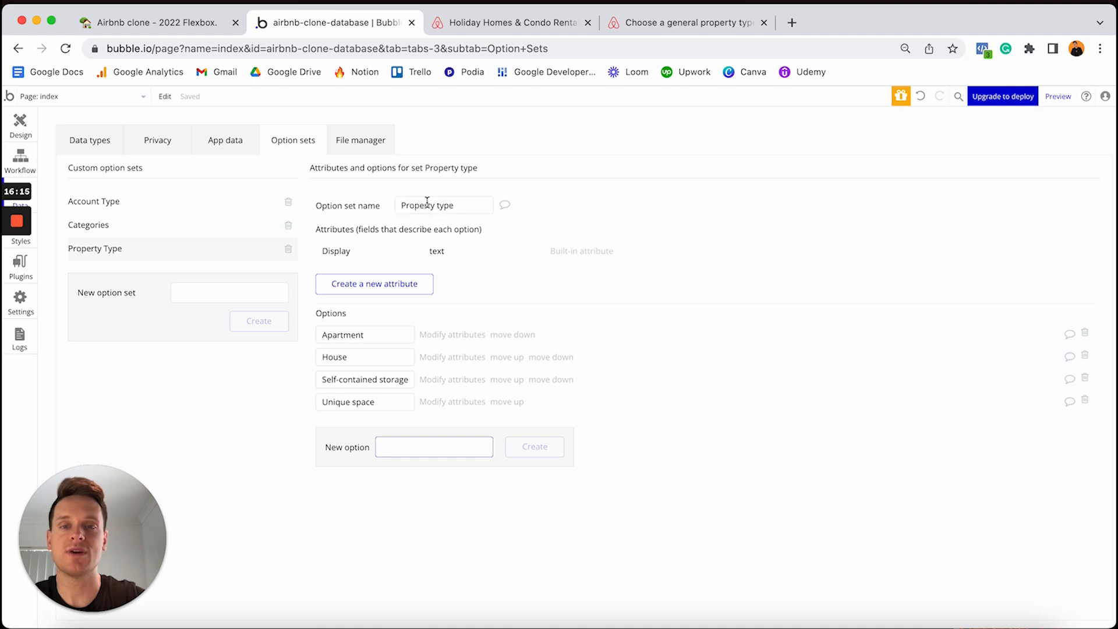
left_click(378, 285)
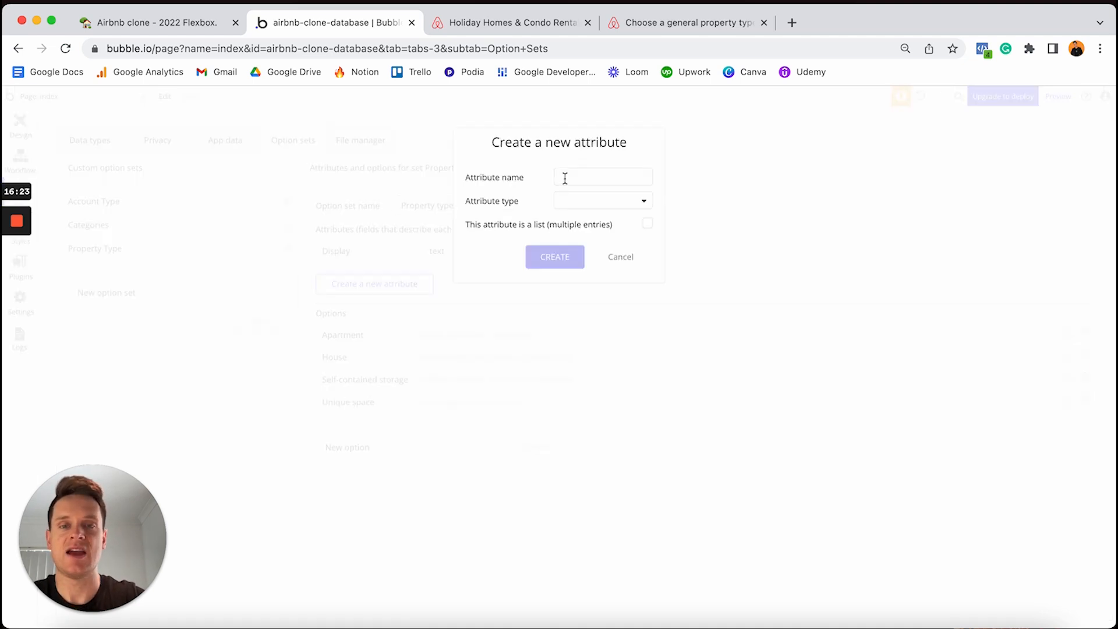
left_click(566, 176)
type("Image")
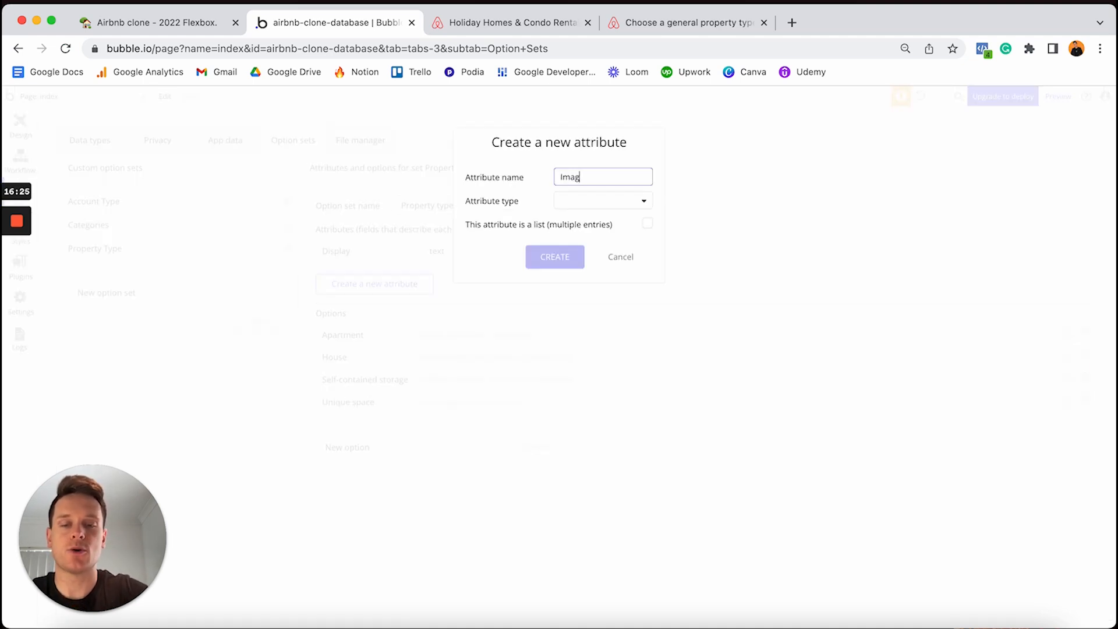
left_click(597, 199)
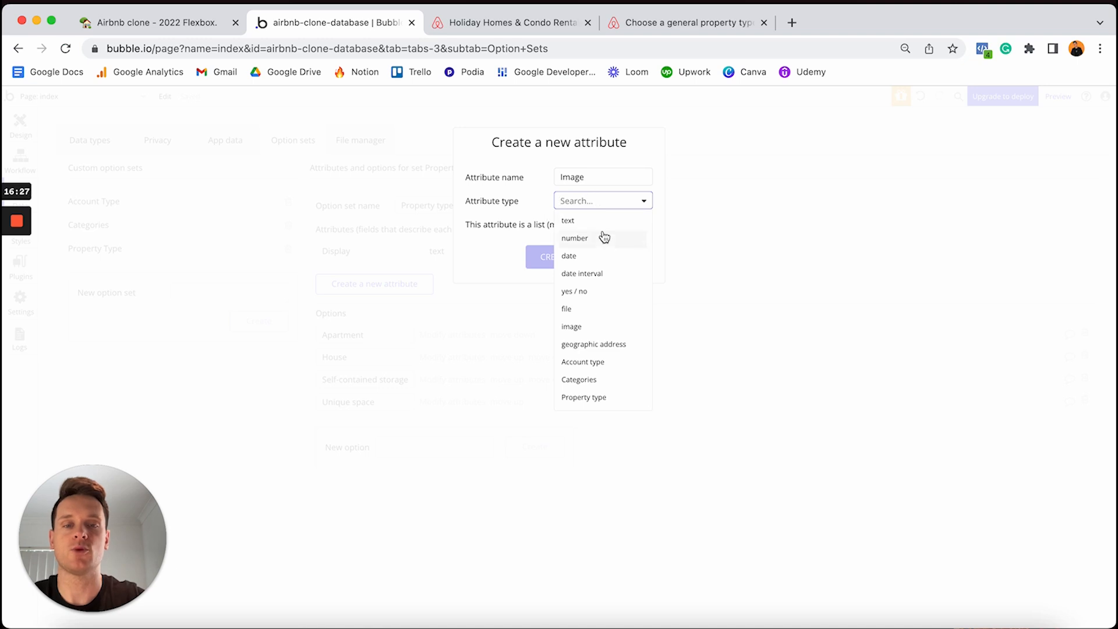
left_click(583, 326)
left_click(555, 257)
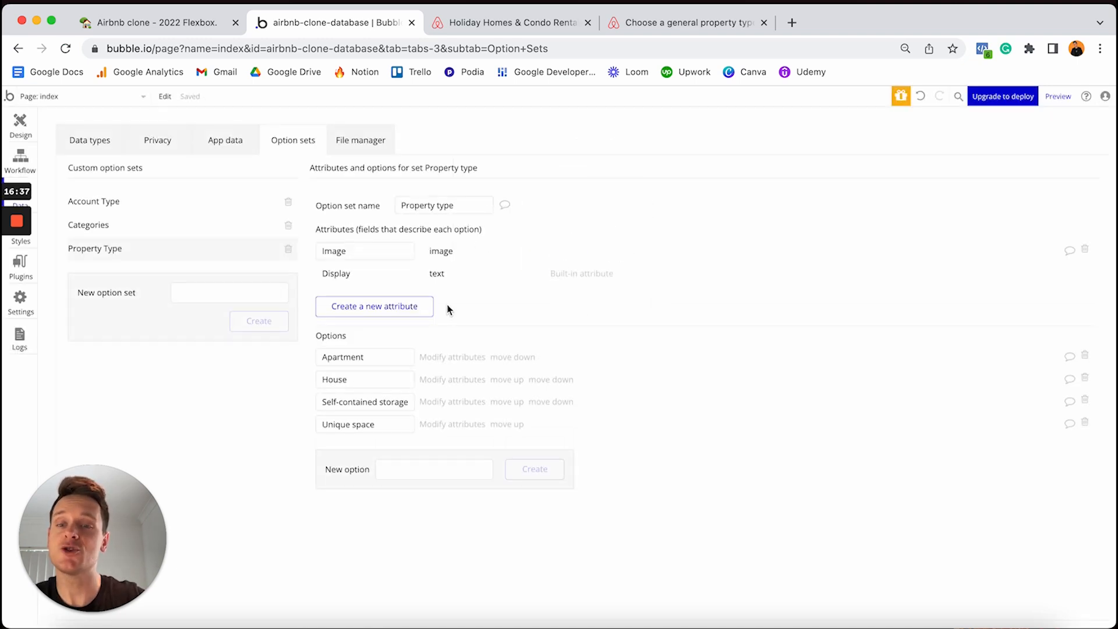
Step: Upload and save Airbnb's apartment picture for the Apartment option and its house picture for the House option
left_click(435, 358)
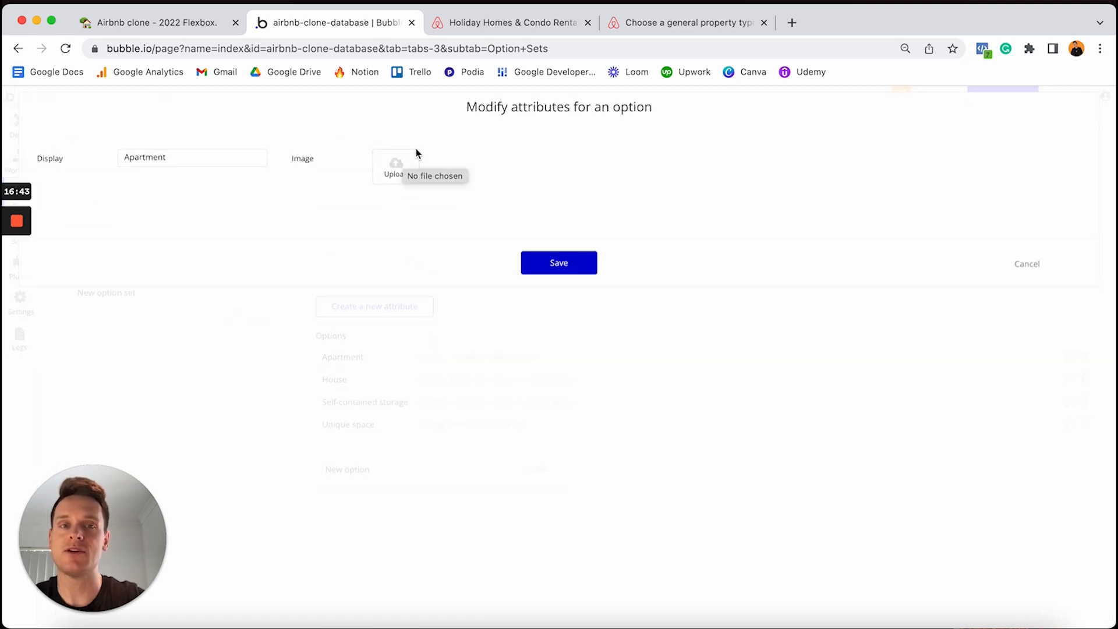
left_click(680, 24)
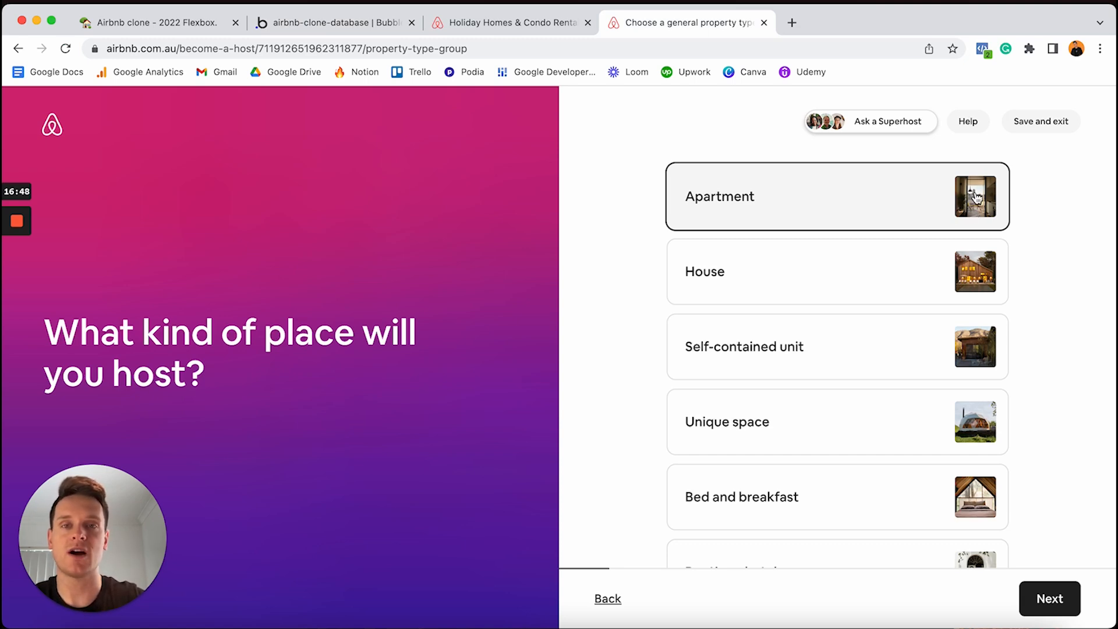
left_click(317, 23)
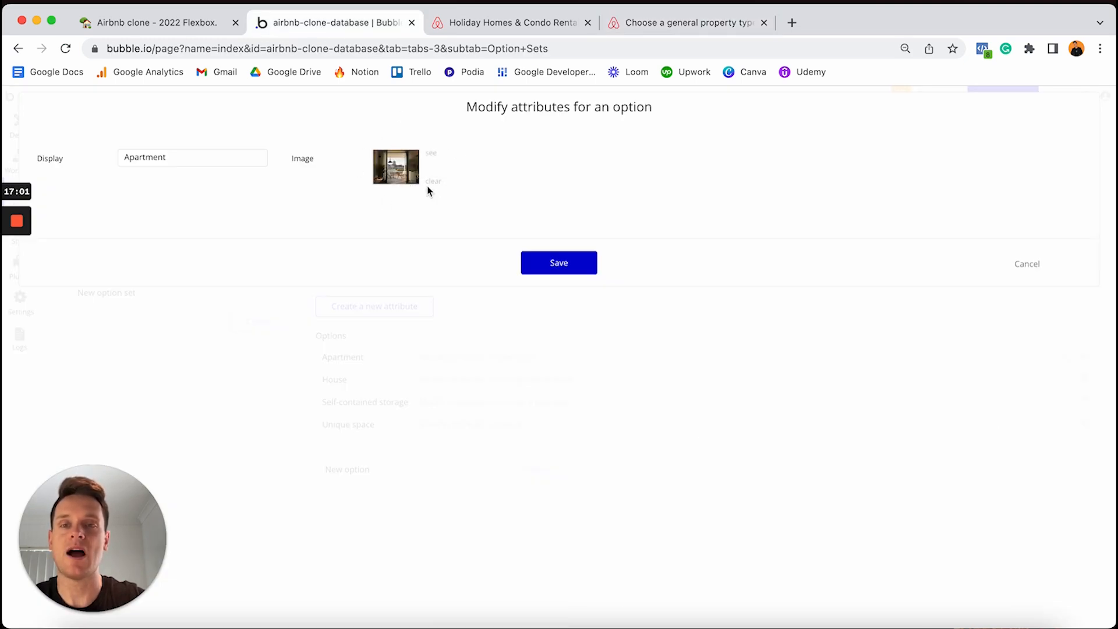
left_click(570, 266)
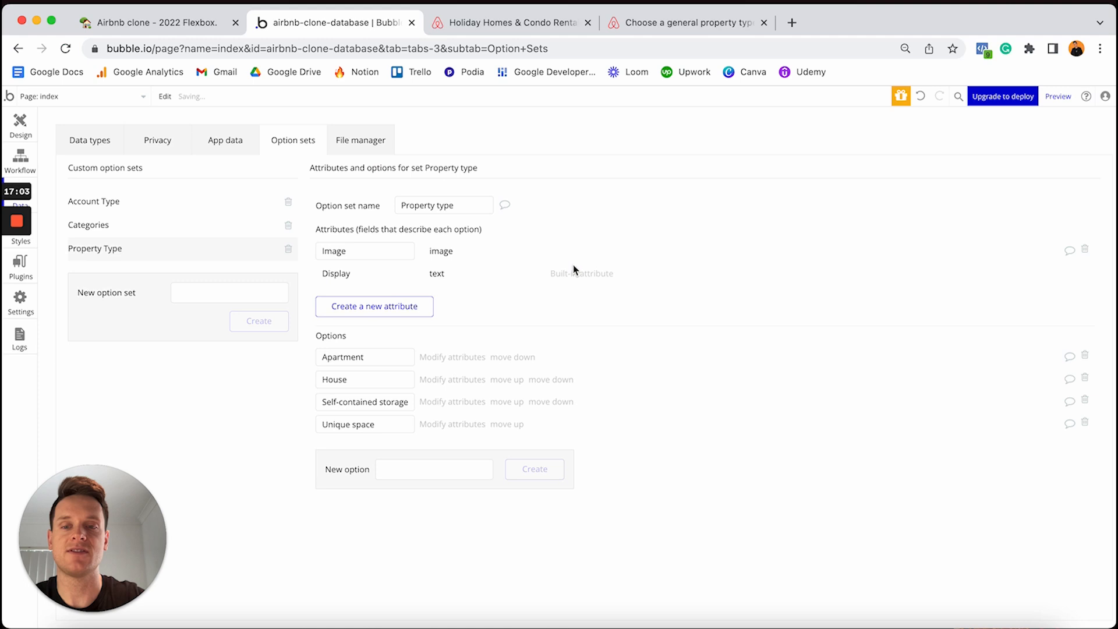
left_click(444, 381)
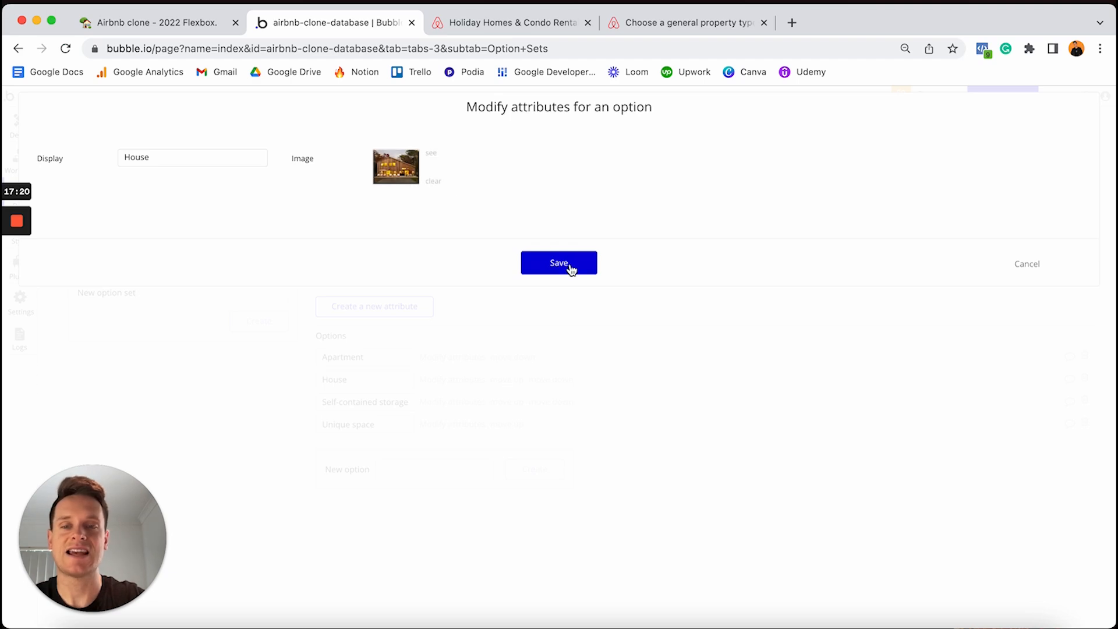
left_click(570, 265)
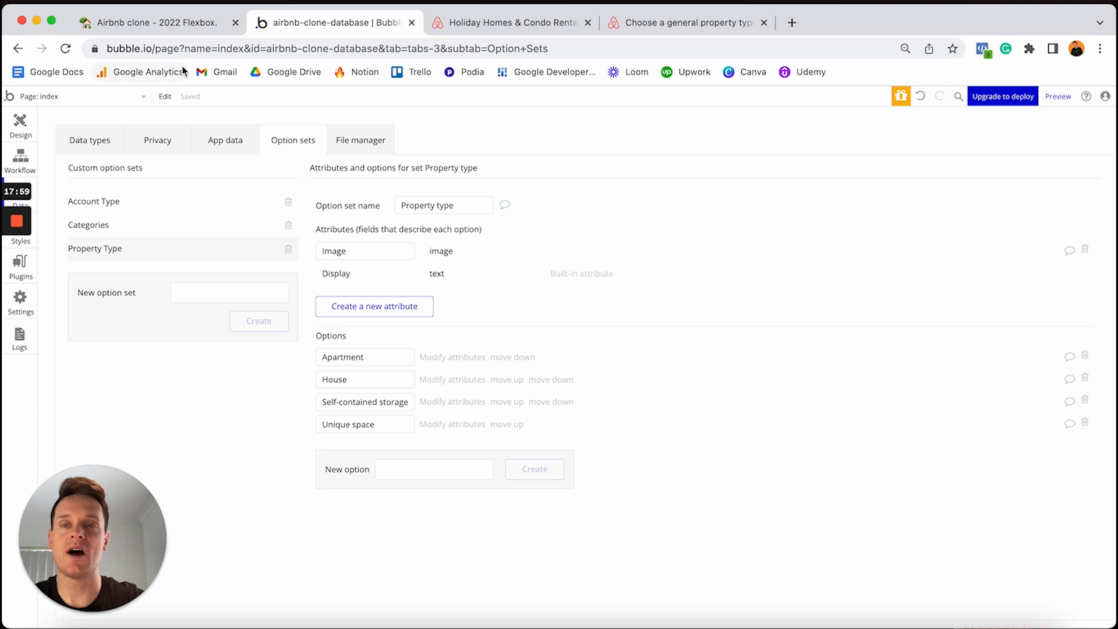
Step: Review the Property space section in the Notion plan, and open Airbnb's host setup page for the kind of space guests have
left_click(185, 21)
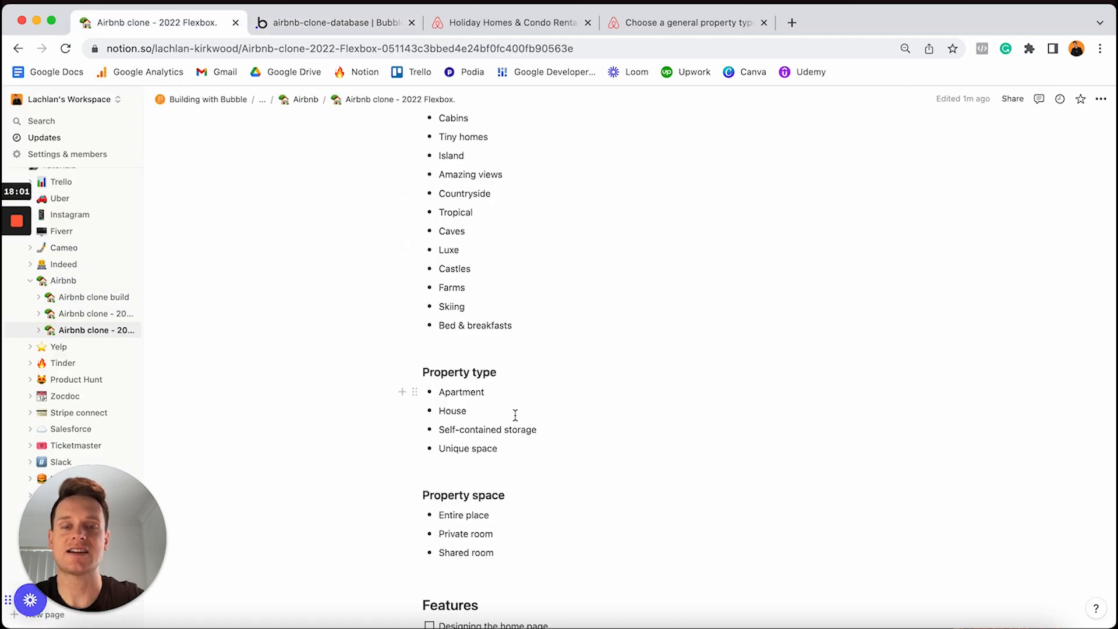
triple_click(531, 496)
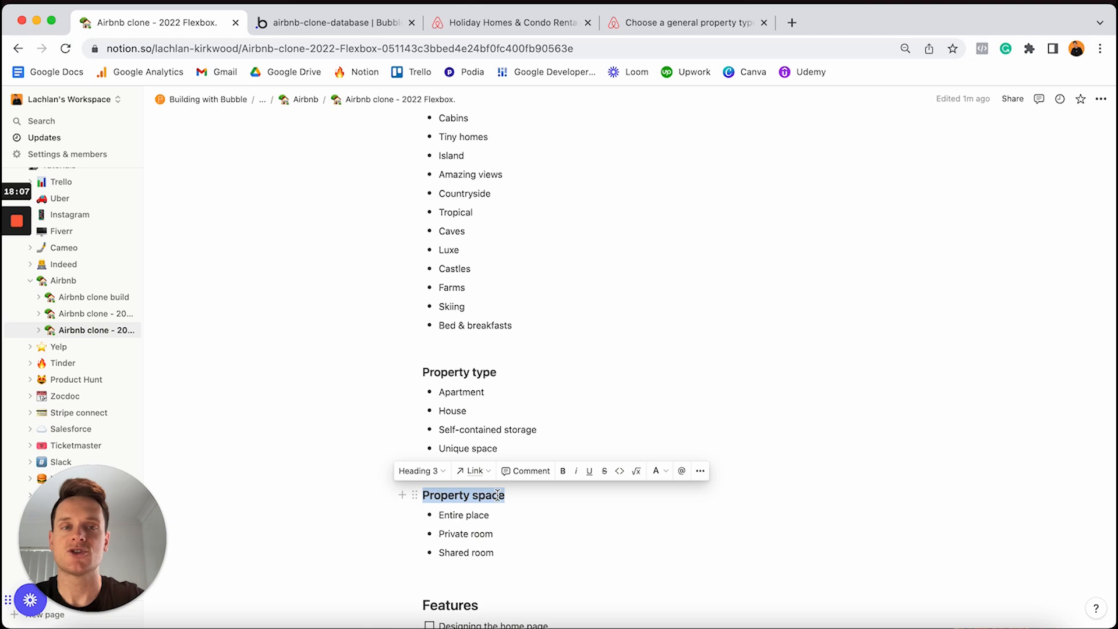
left_click(679, 23)
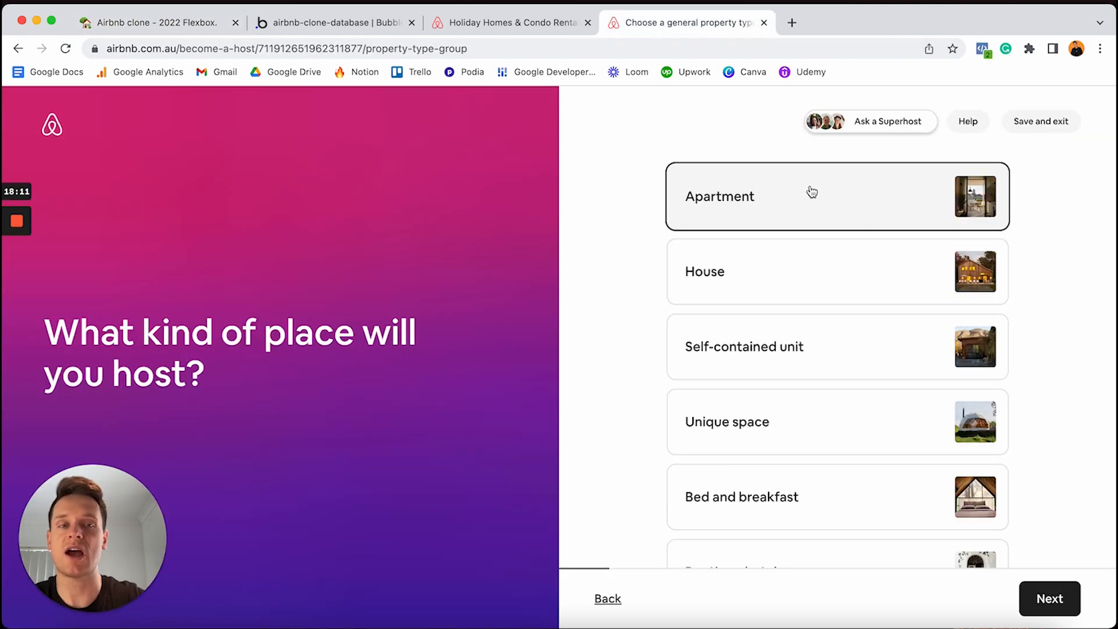
left_click(1048, 599)
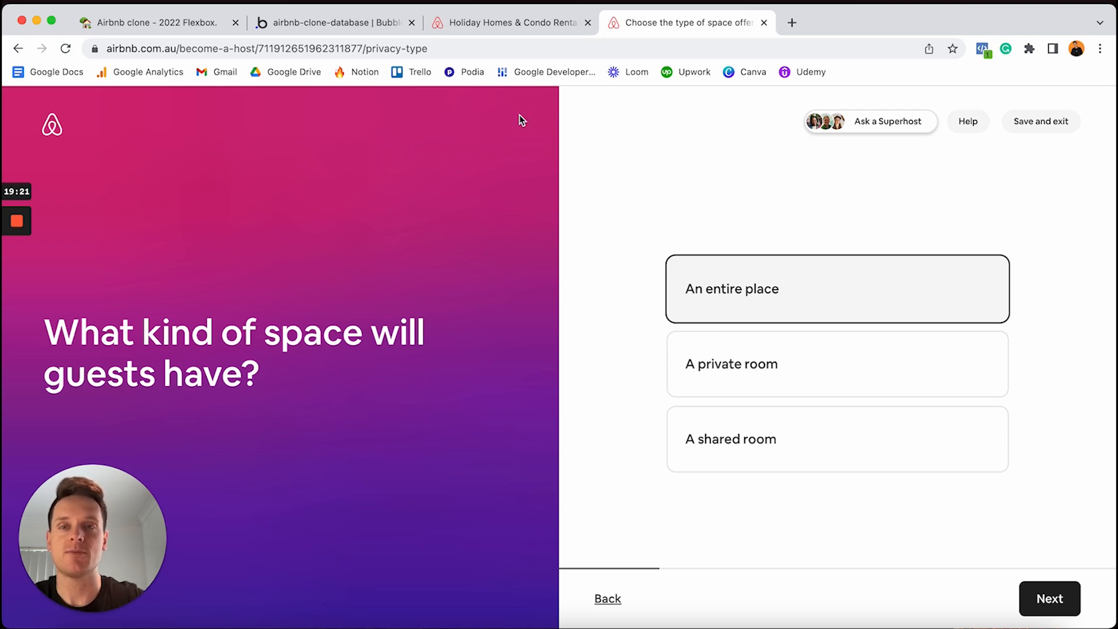
Step: Switch to Bubble and create an option set named Property space
left_click(340, 24)
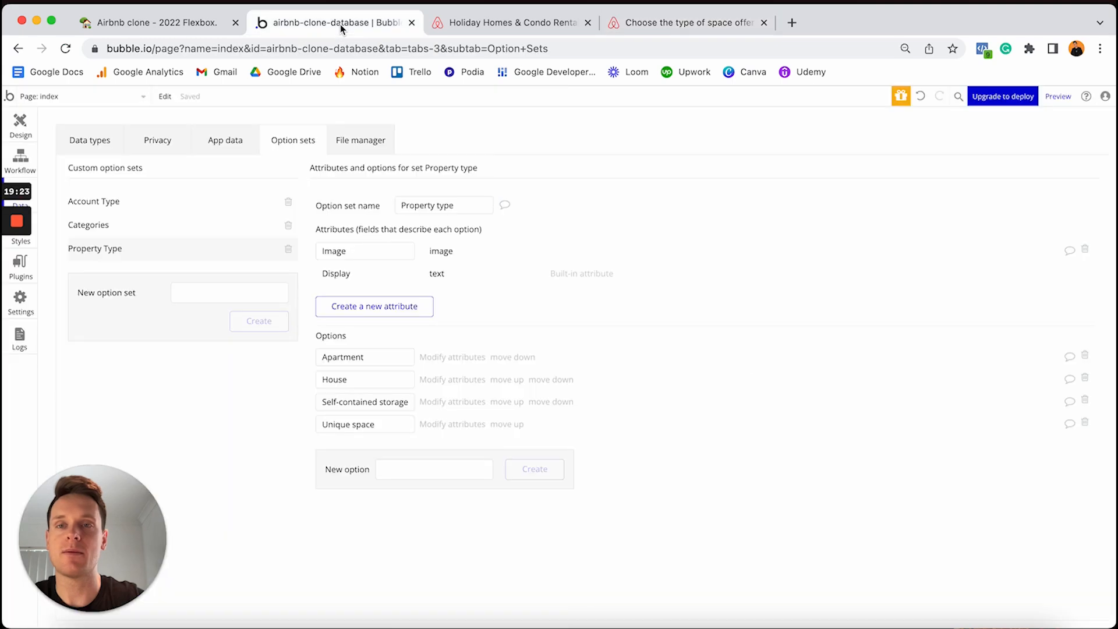
left_click(206, 292)
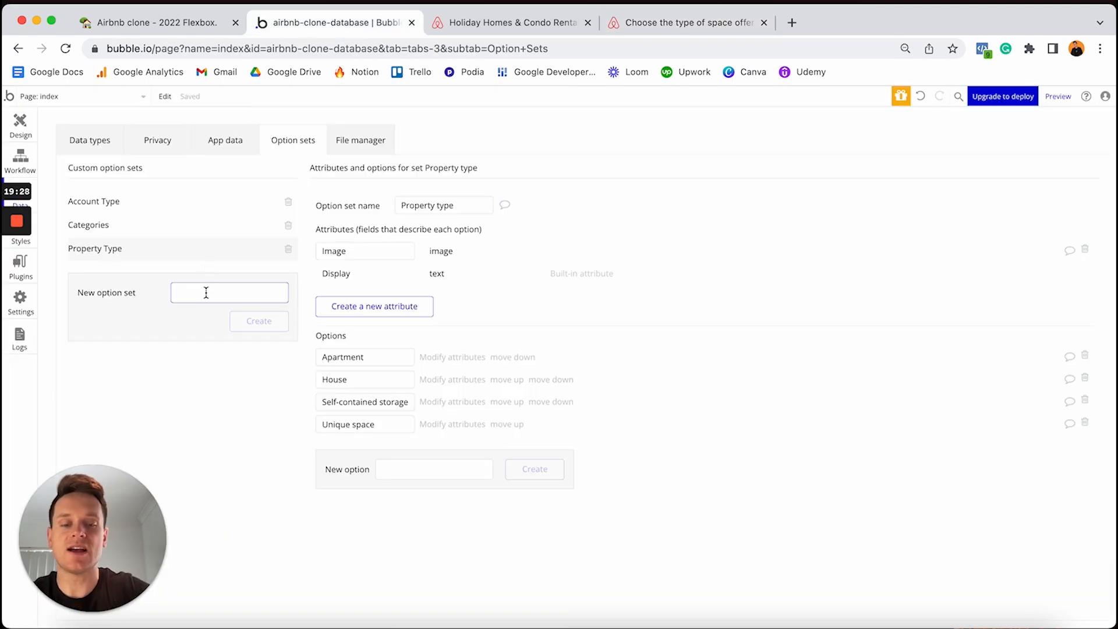
type("Property spac")
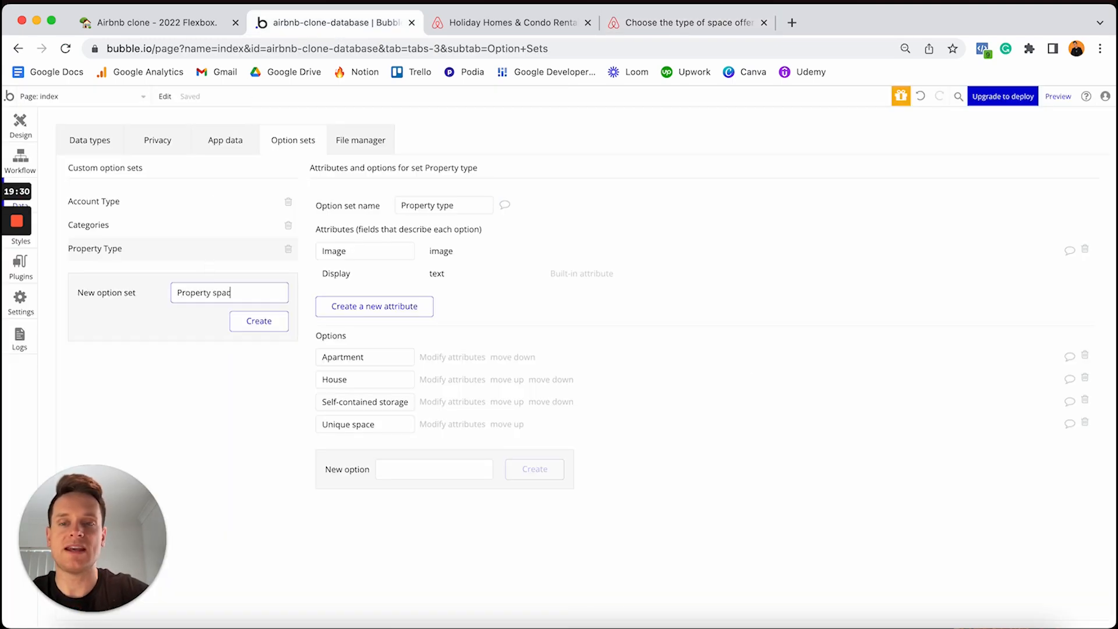
type("e")
key("Return")
Step: Check Airbnb's kinds of guest space, then add the options Entire place, Private room and Shared room to the Property space option set
left_click(410, 352)
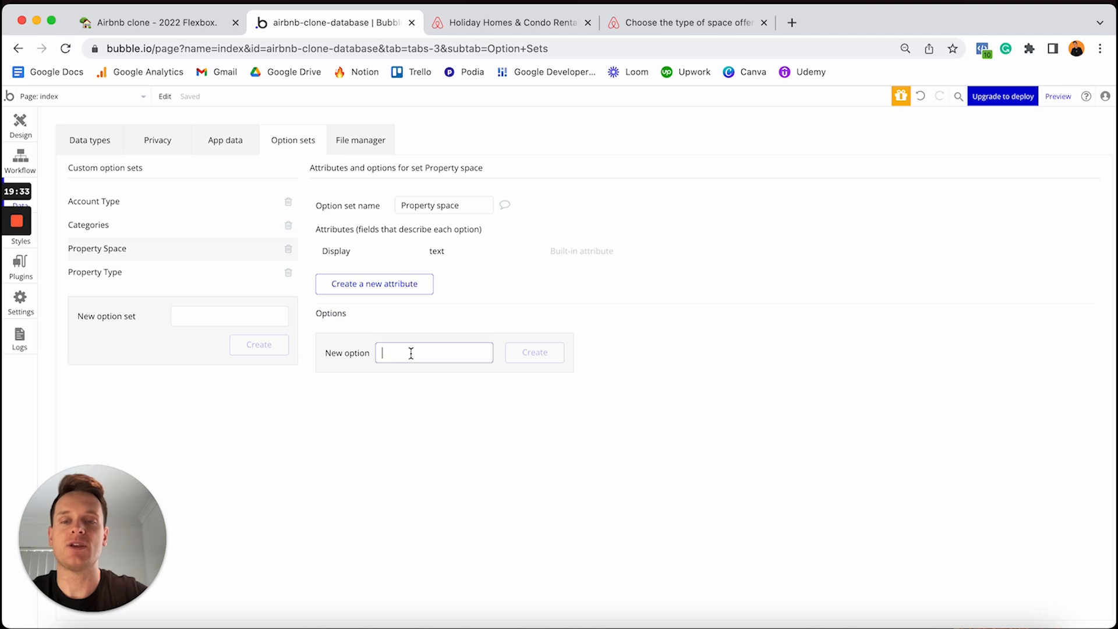
left_click(664, 26)
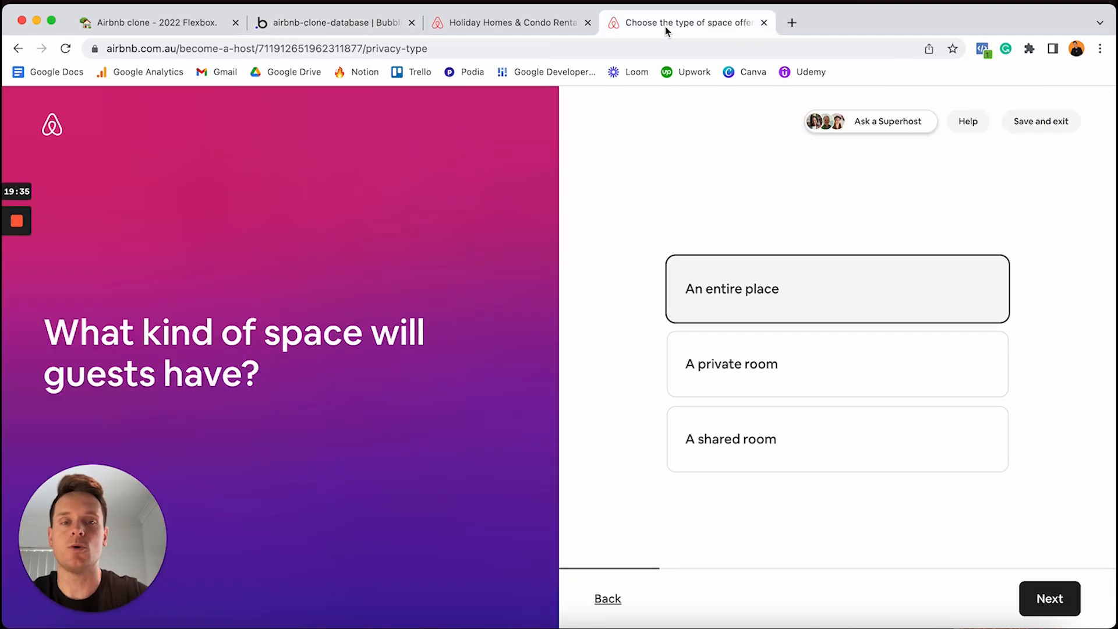
left_click(343, 23)
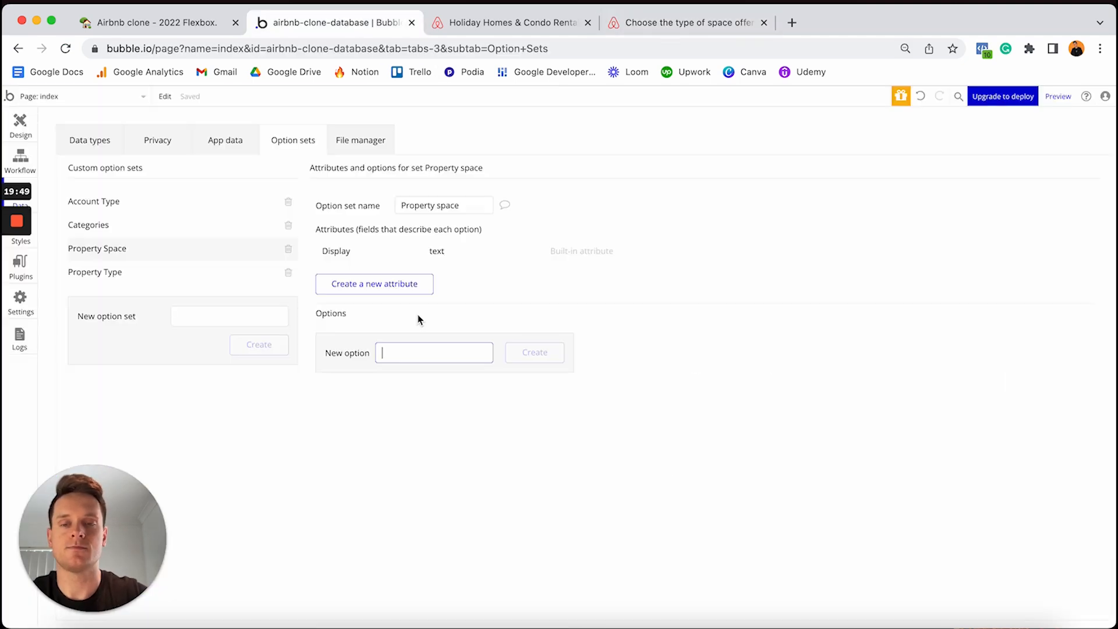
type("Ent")
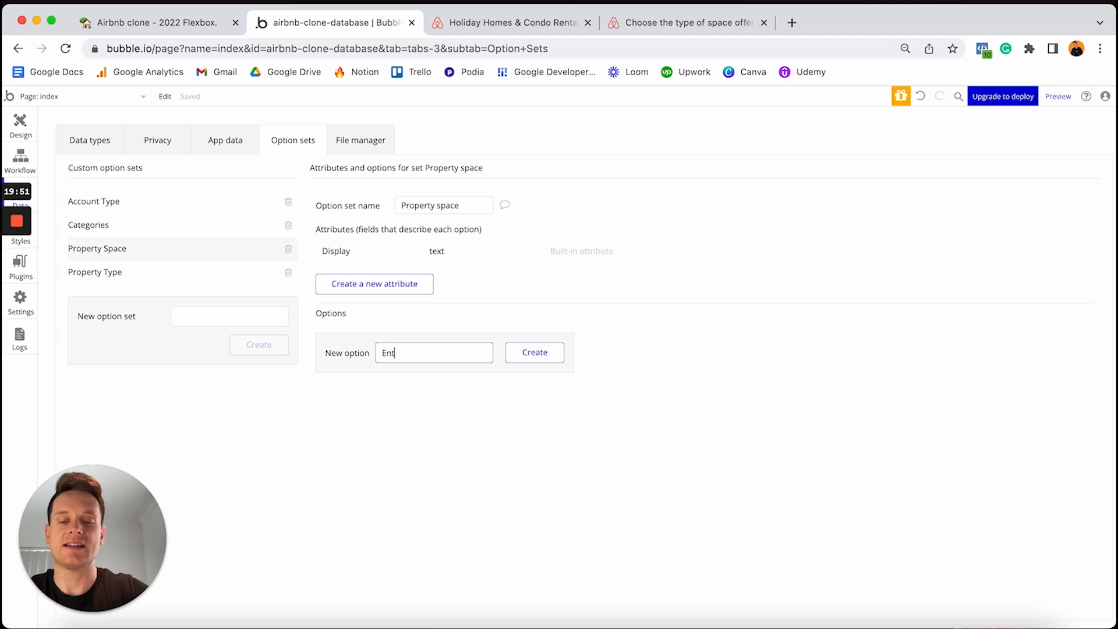
type("ire place")
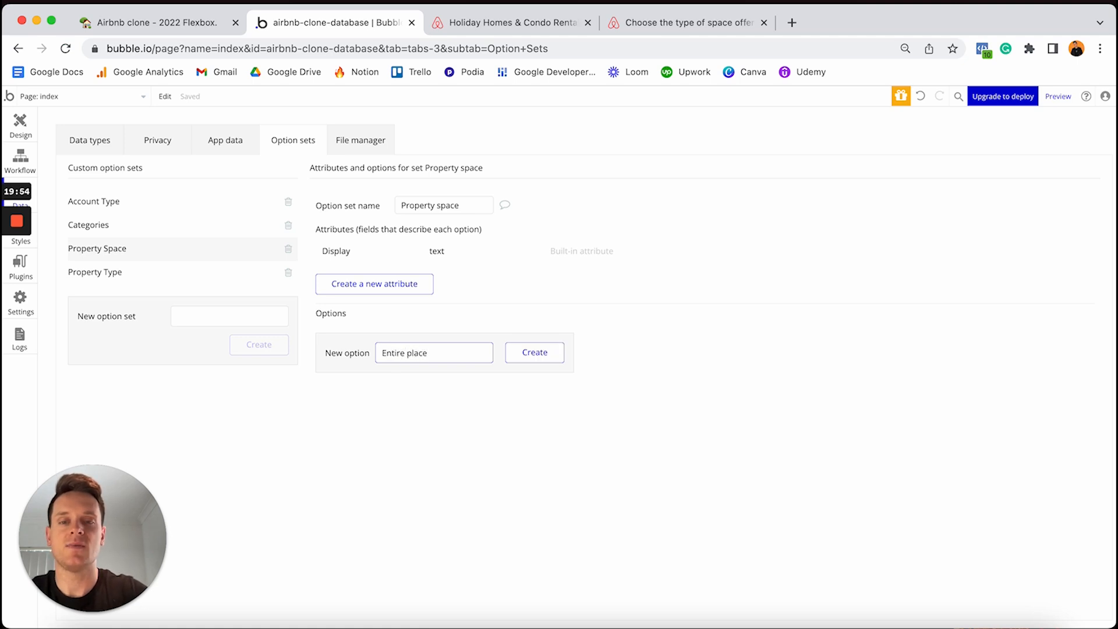
key("Return")
type("Pri")
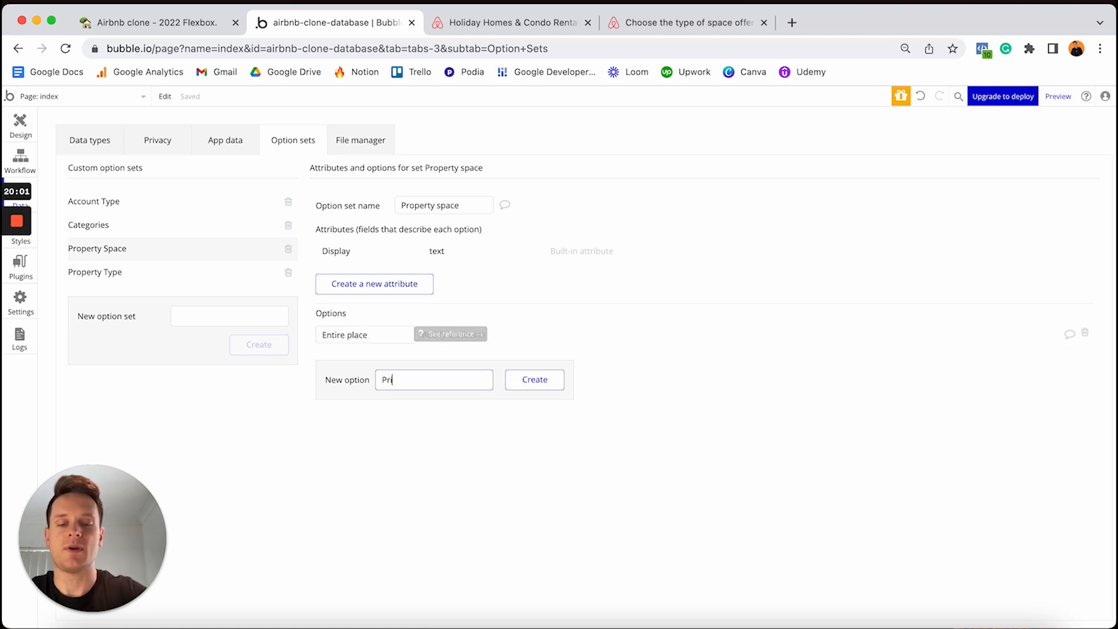
type("vate room")
key("Return")
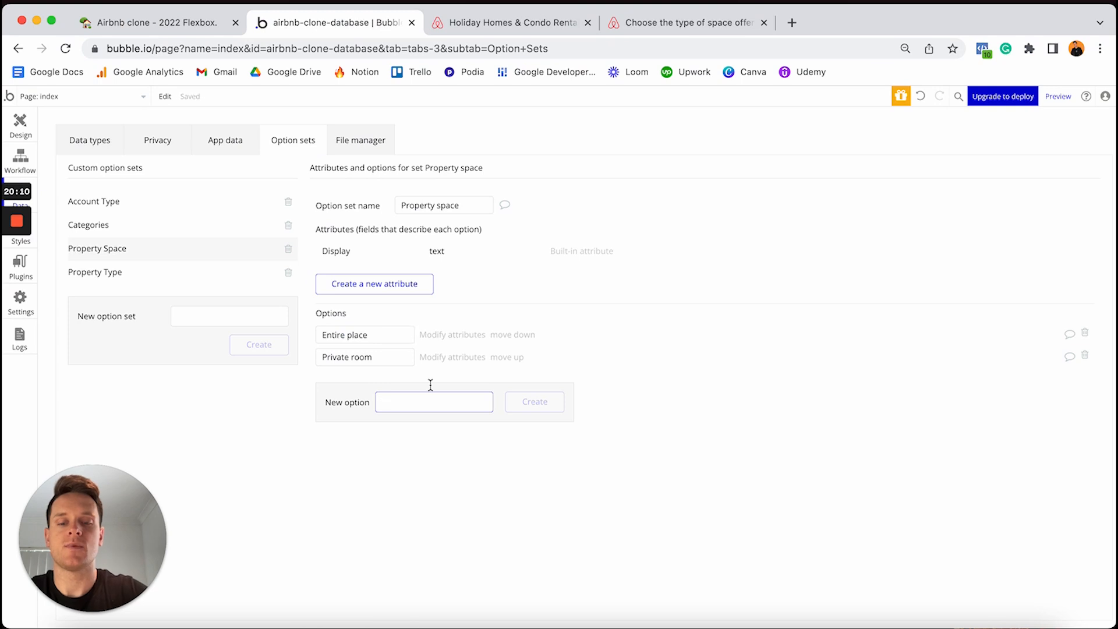
type("Shared room")
key("Return")
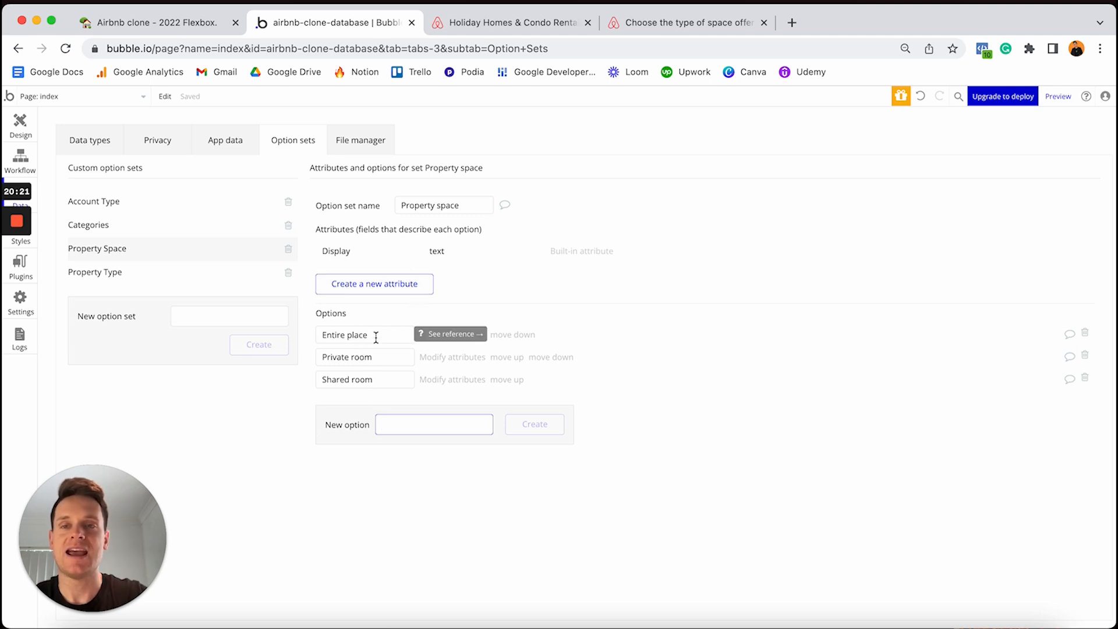
Step: Switch to the Notion plan and review the fields listed for the User data type in the Database section
left_click(174, 26)
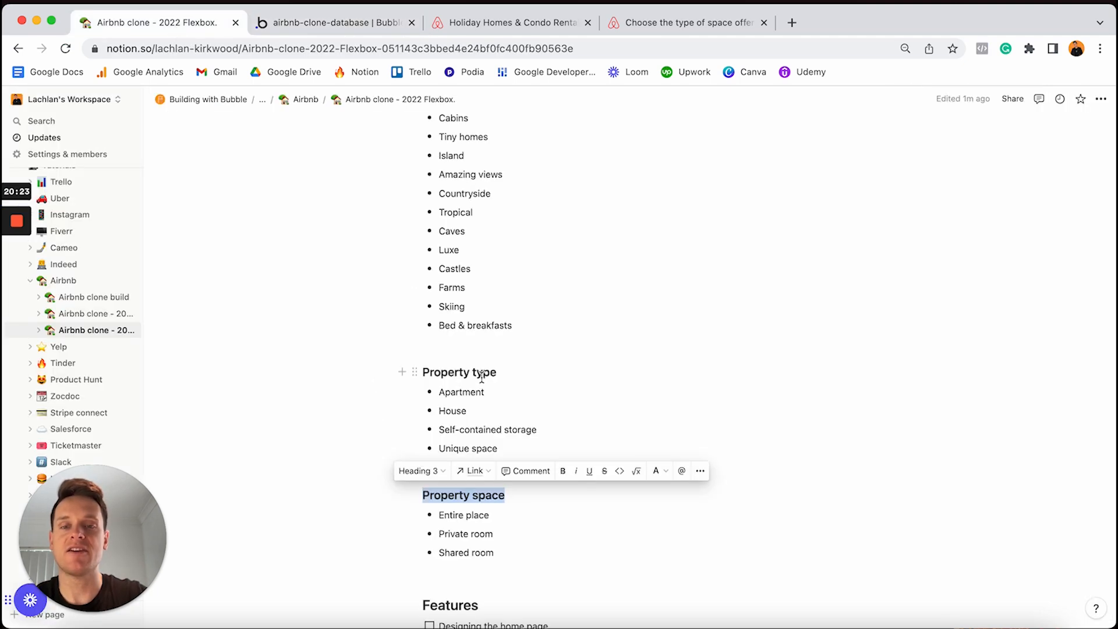
scroll(496, 524, "up", 8)
scroll(496, 524, "up", 1)
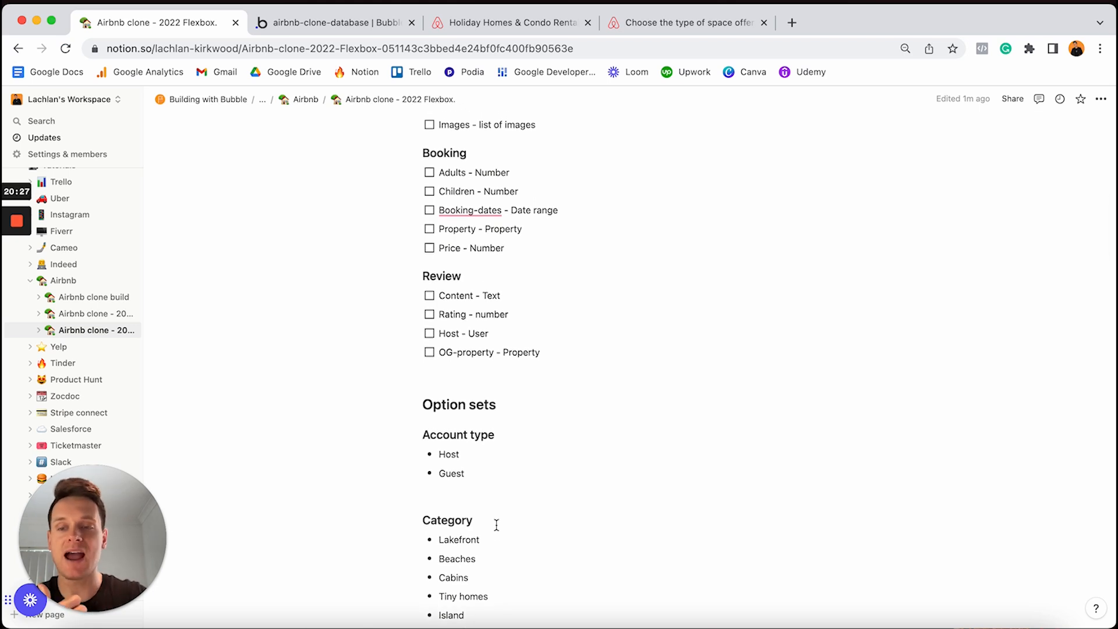
scroll(496, 524, "up", 10)
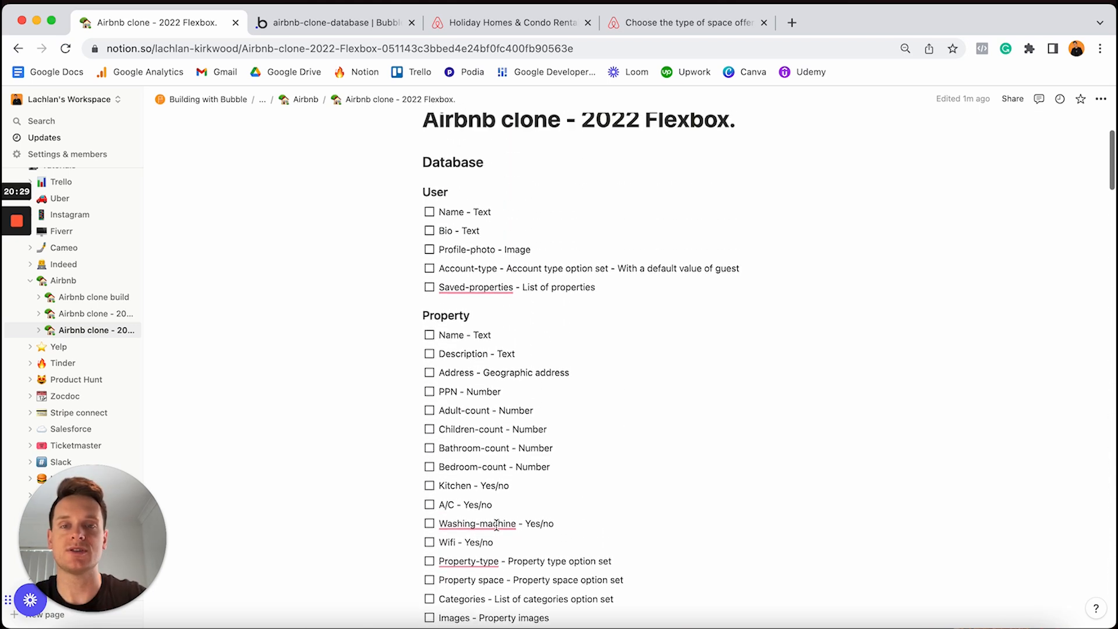
scroll(496, 525, "up", 3)
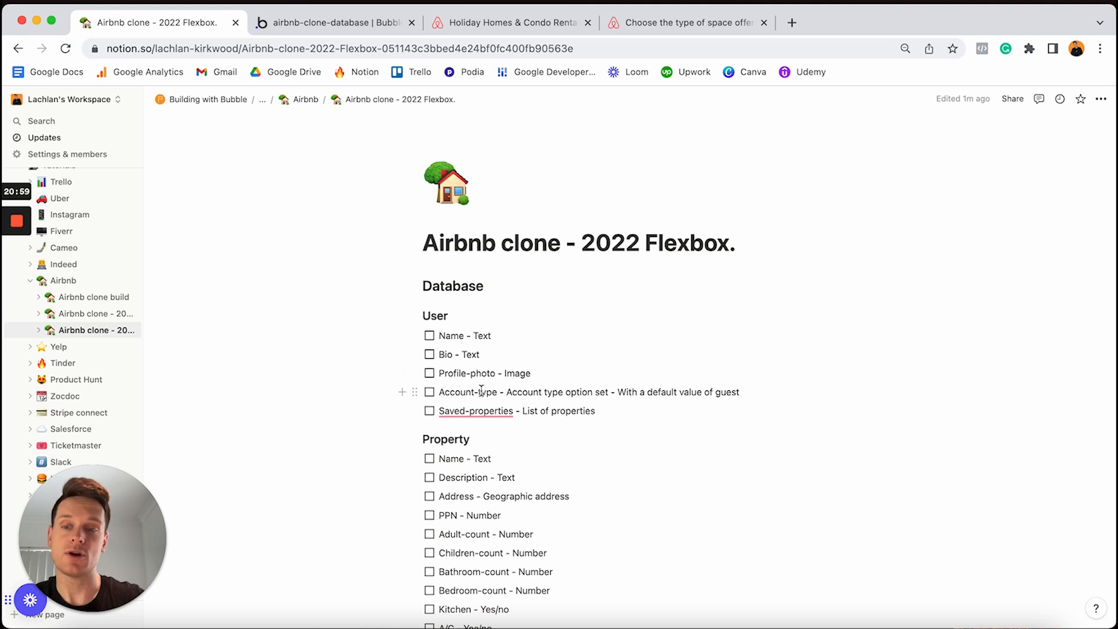
mouse_move(466, 408)
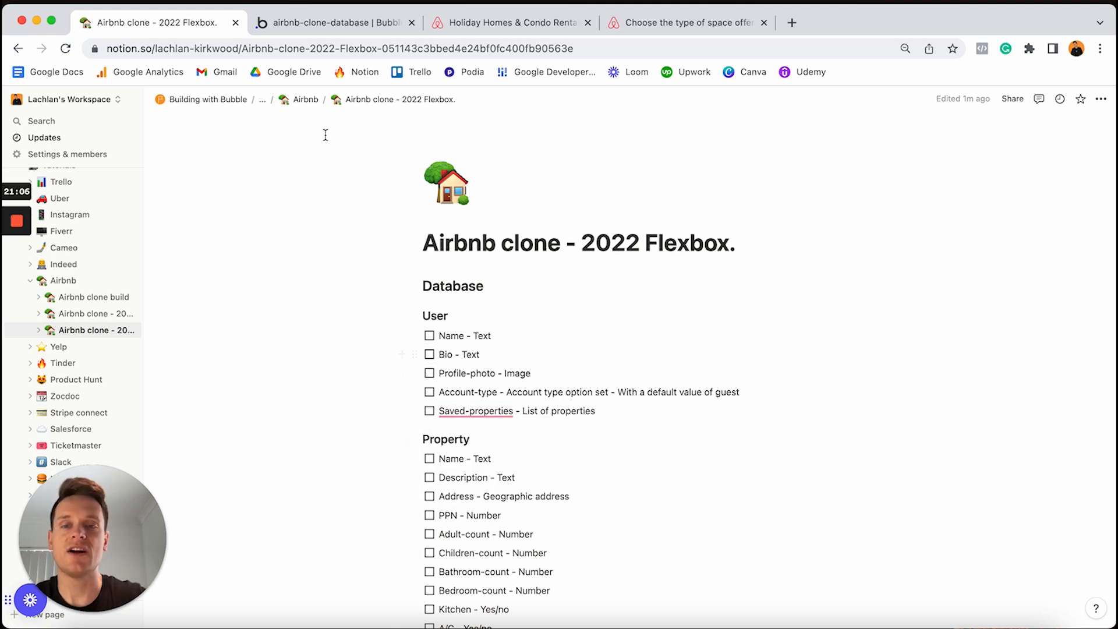
Step: Switch to Bubble and create a field named Name of type text on the User data type
left_click(303, 29)
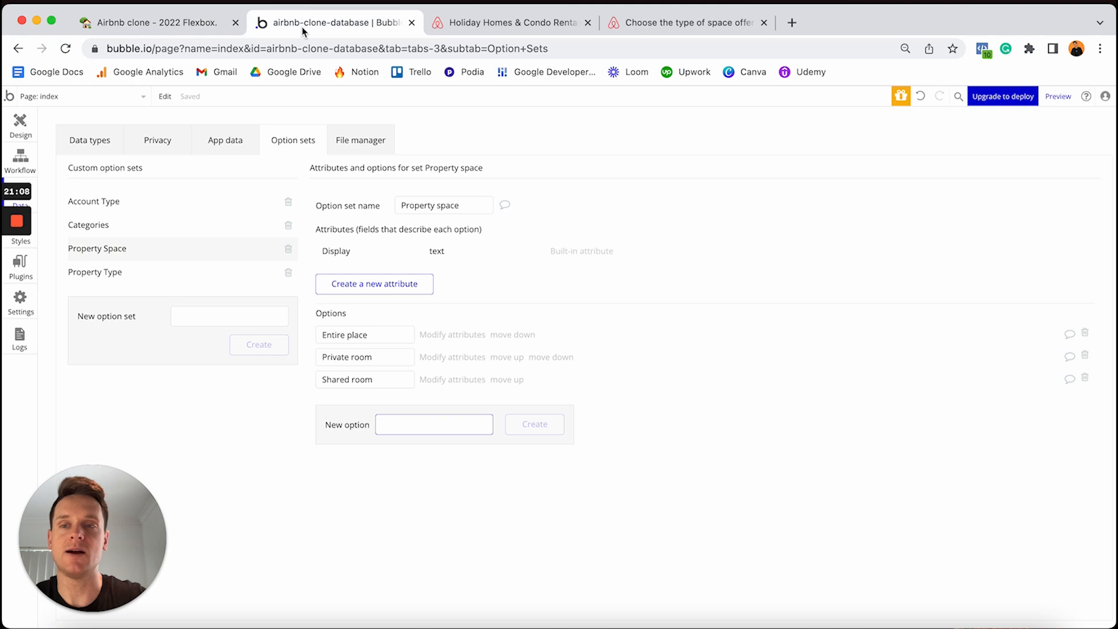
left_click(82, 141)
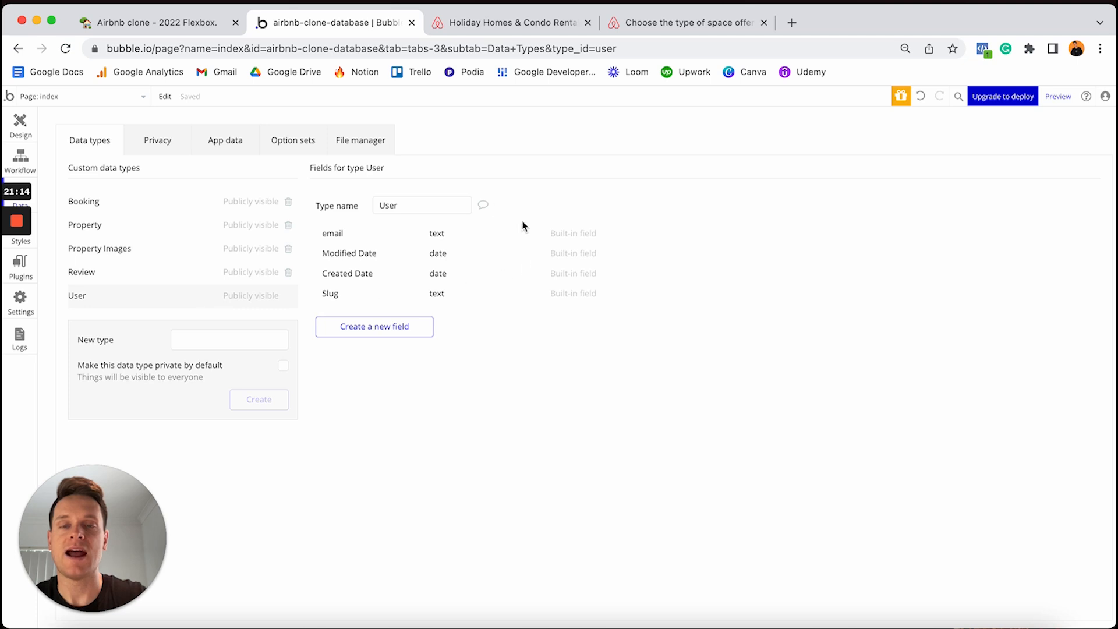
left_click(382, 333)
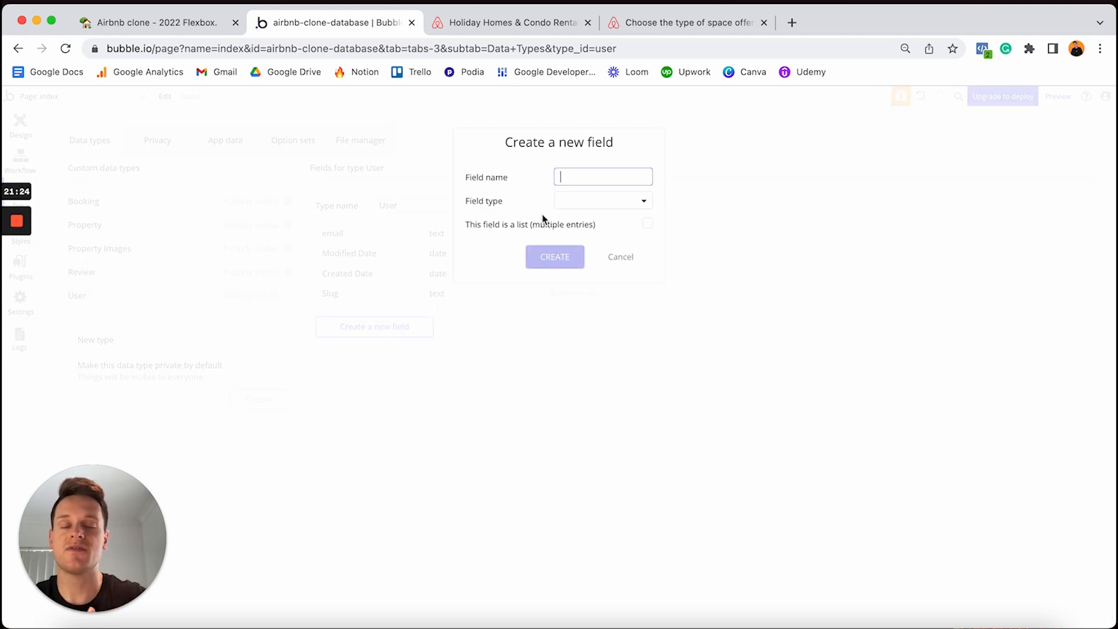
type("Name")
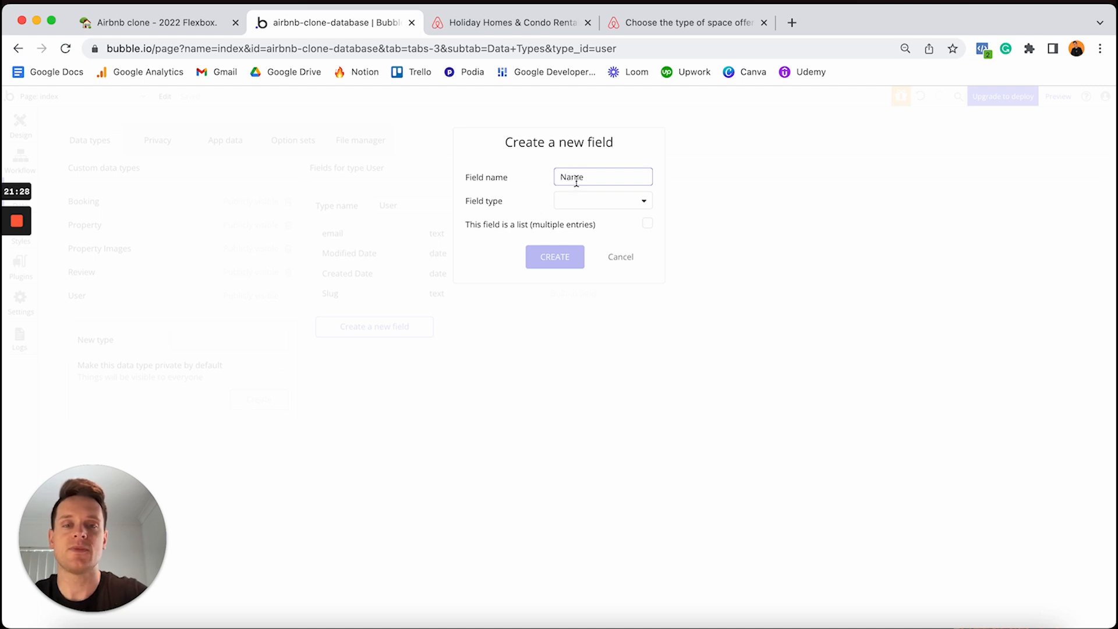
left_click(577, 201)
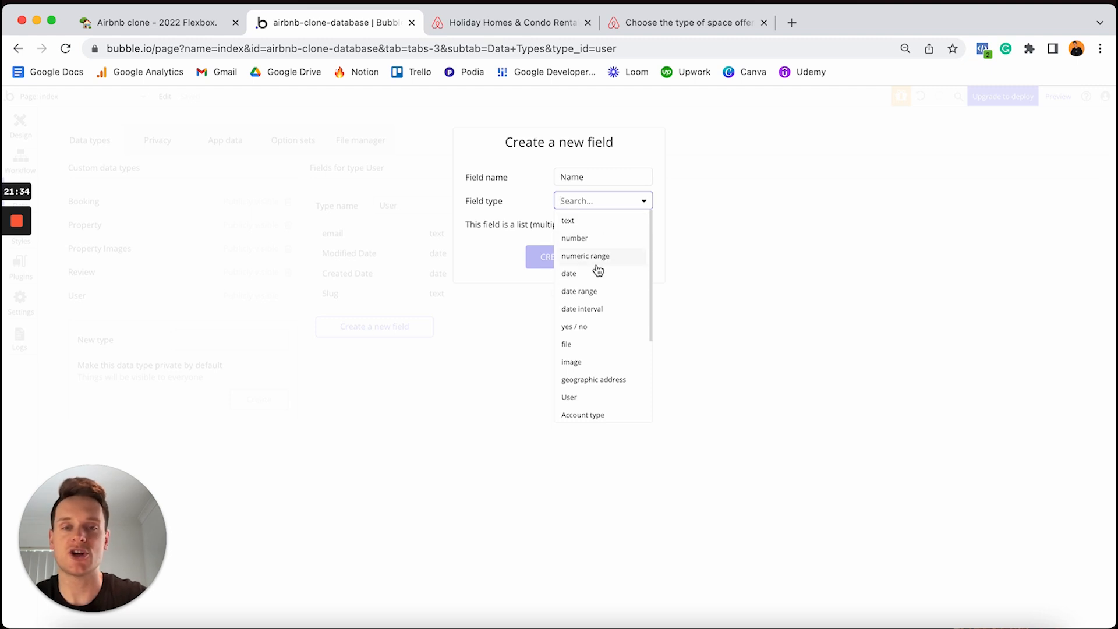
left_click(580, 223)
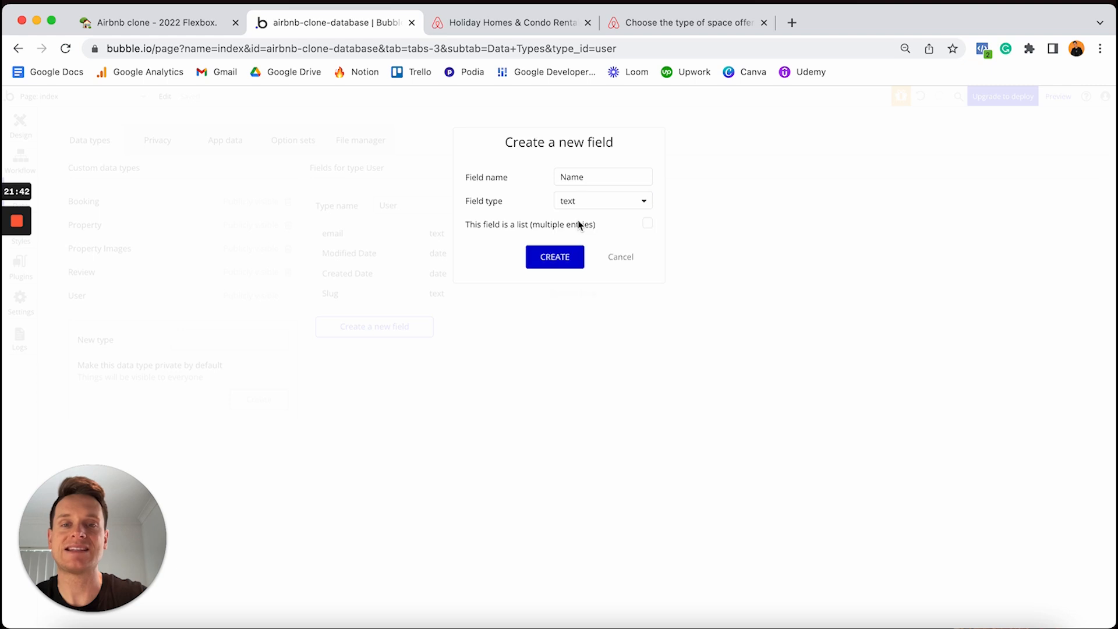
left_click(554, 259)
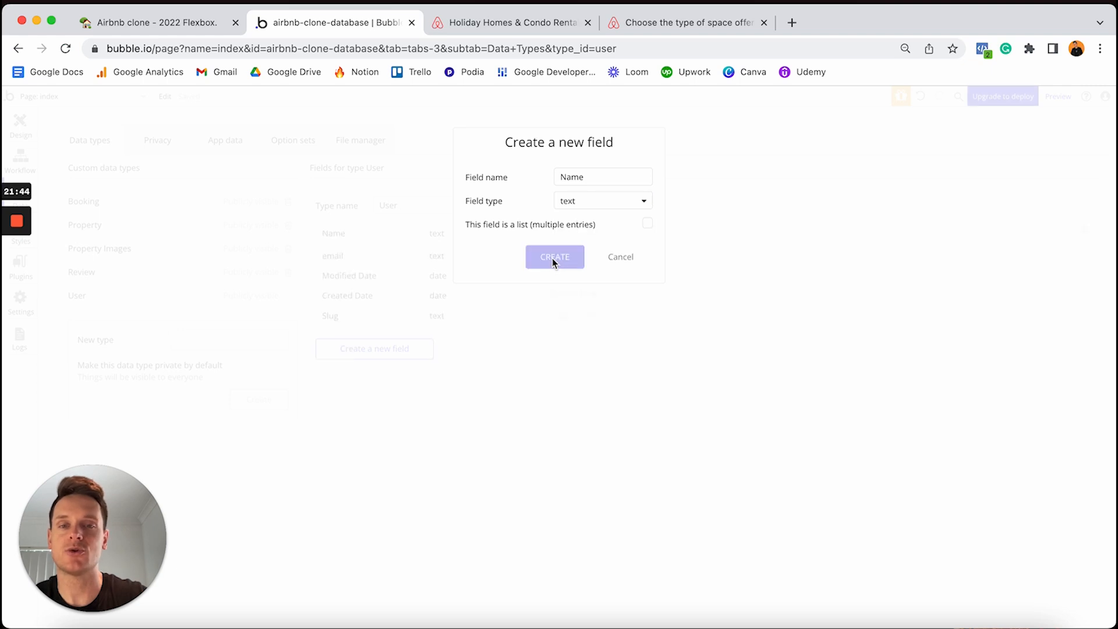
Step: Create a field named Bio of type text on the User data type
left_click(399, 349)
type("Bio")
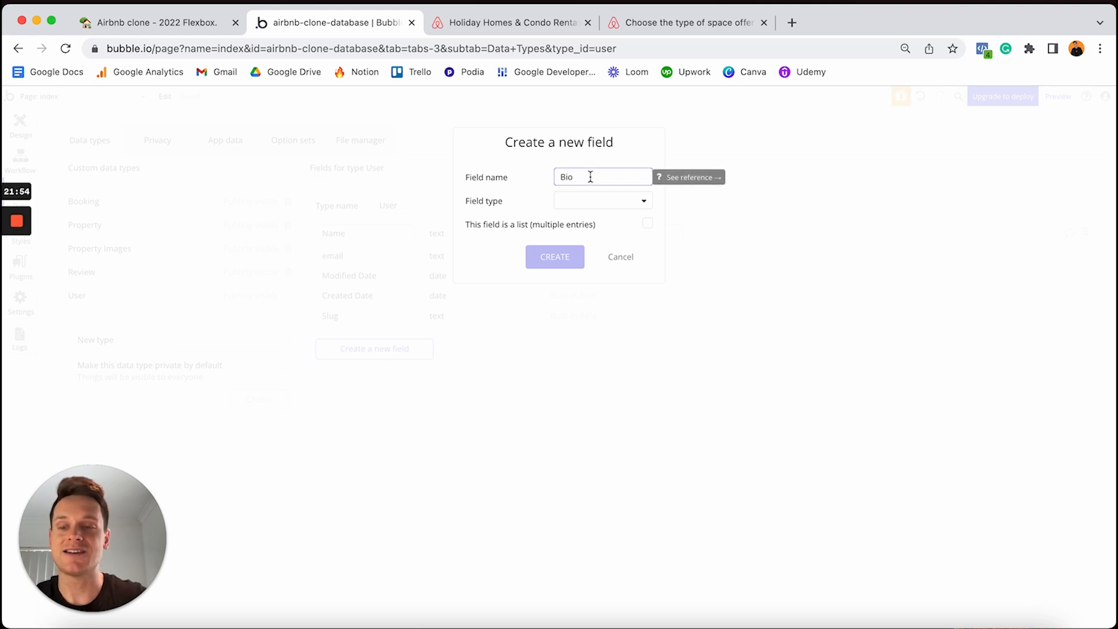
left_click(573, 203)
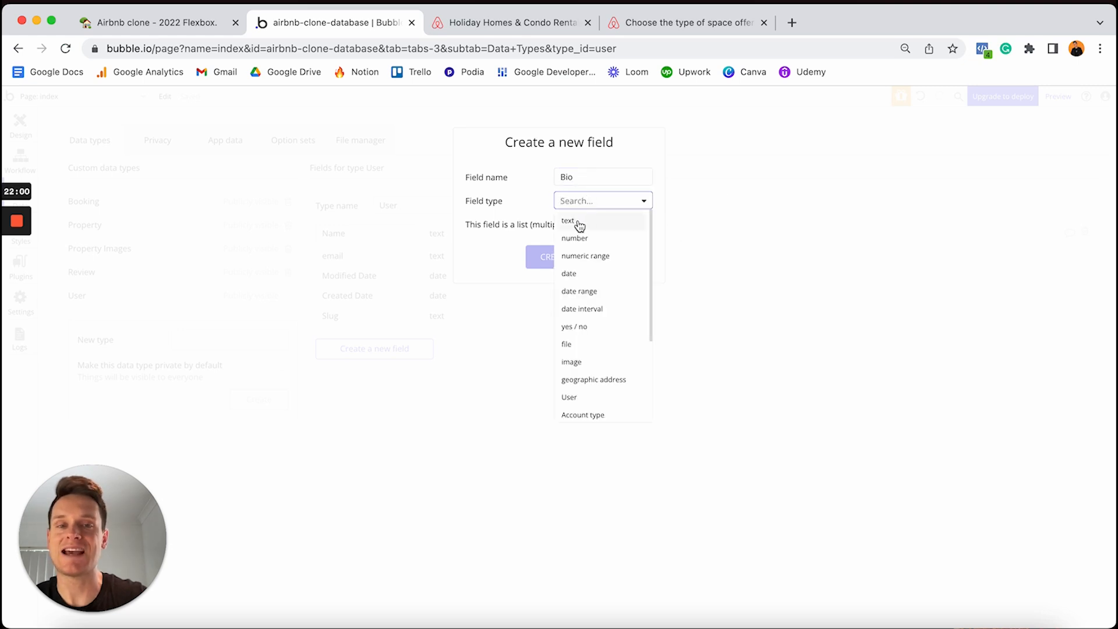
left_click(578, 223)
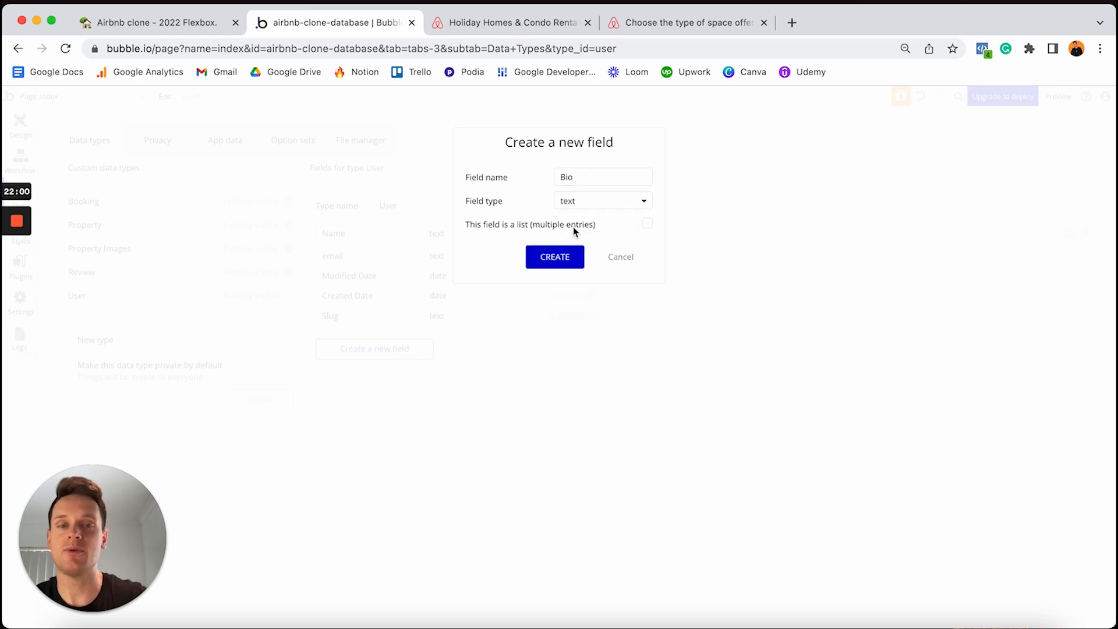
left_click(552, 260)
Step: Create a field named Profile-photo of type image on the User data type
left_click(403, 372)
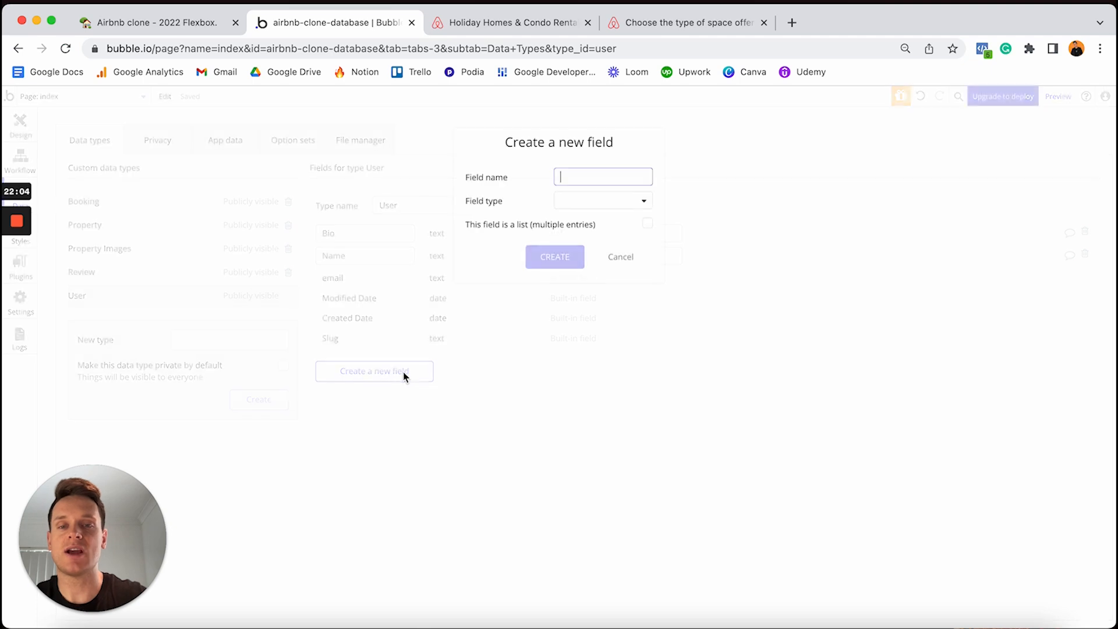
type("Profile-p")
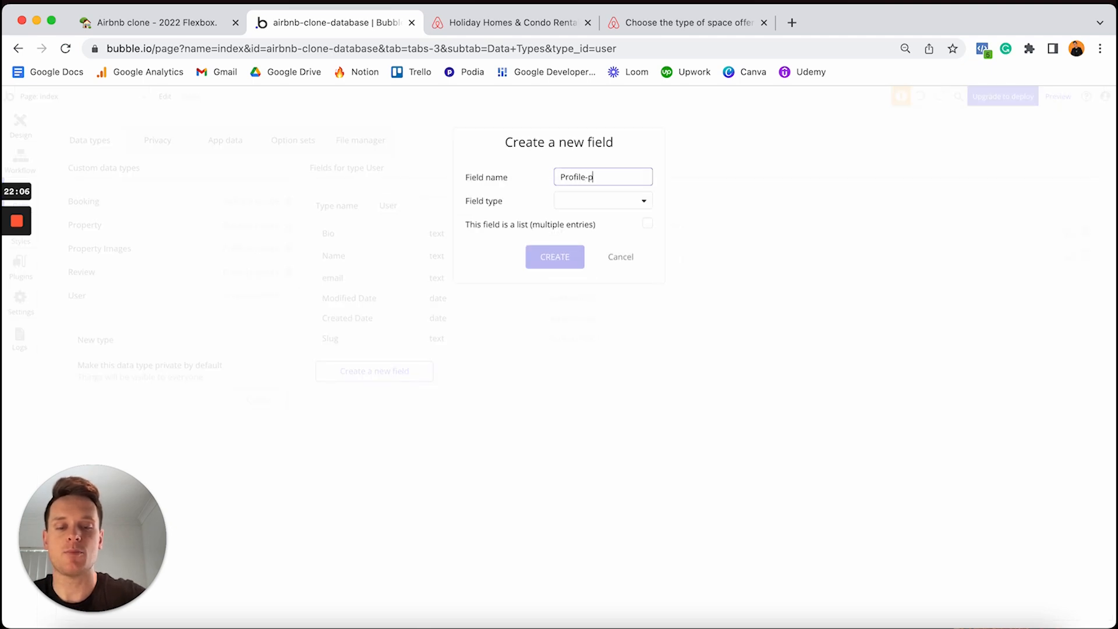
type("hoto")
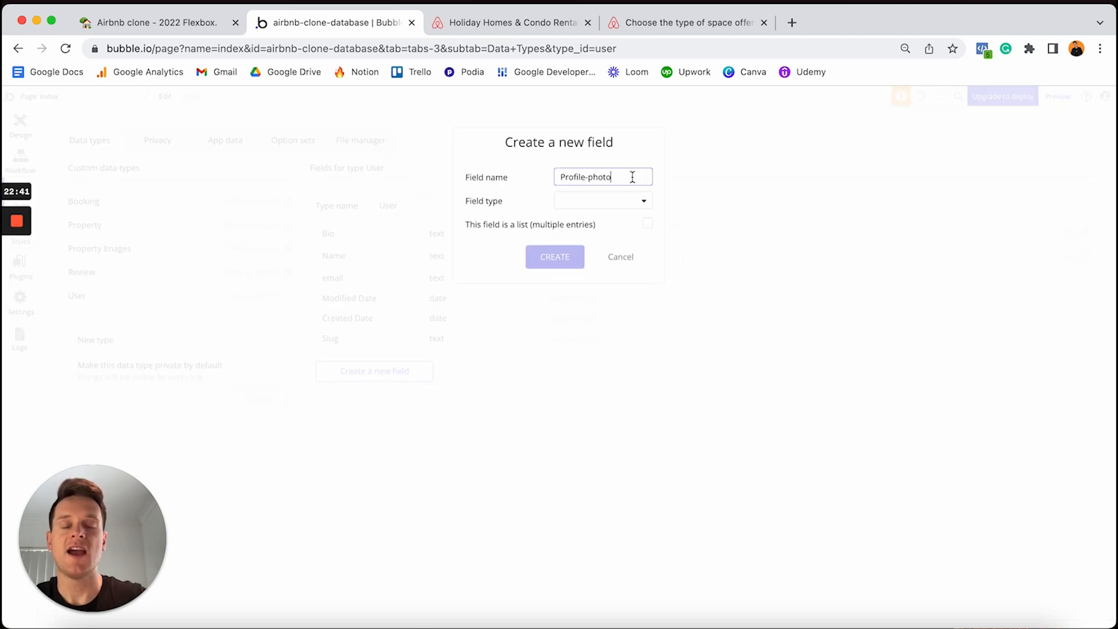
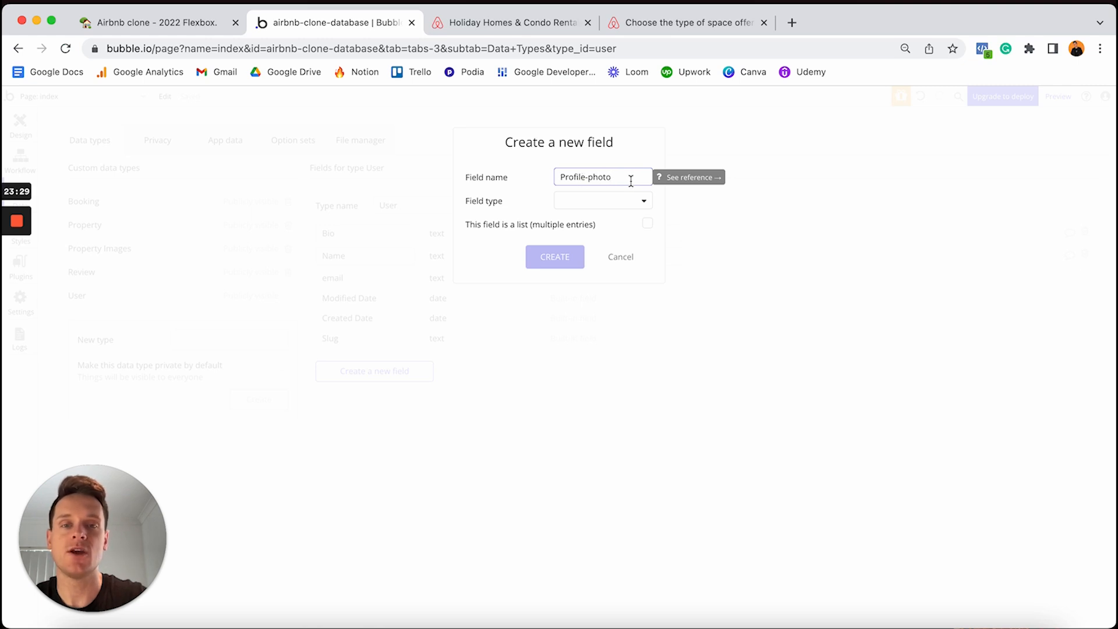
left_click(603, 202)
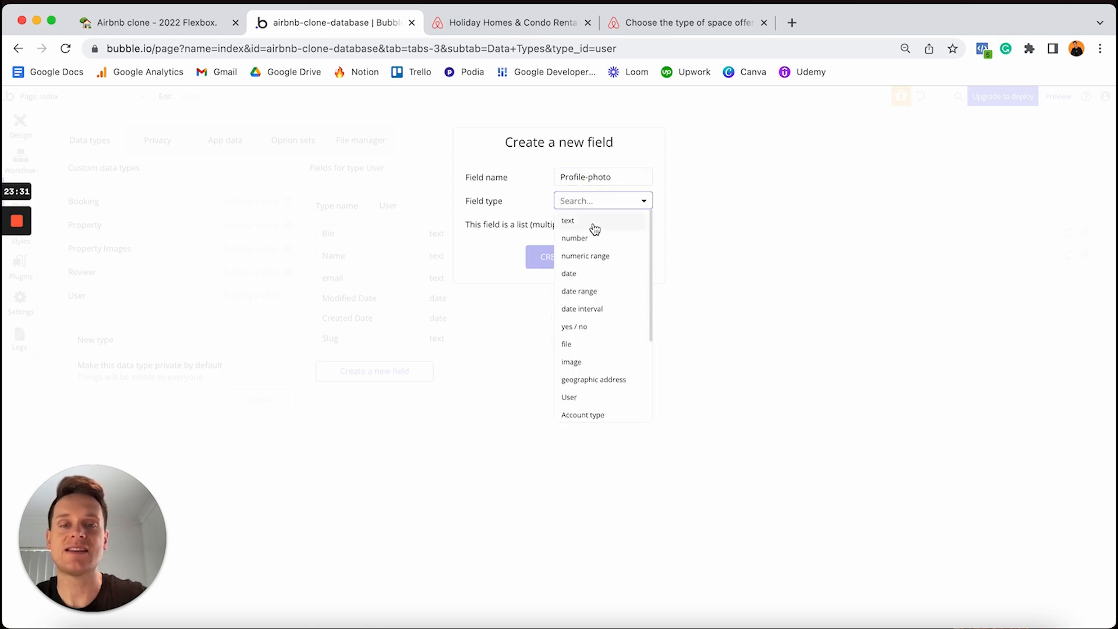
left_click(576, 363)
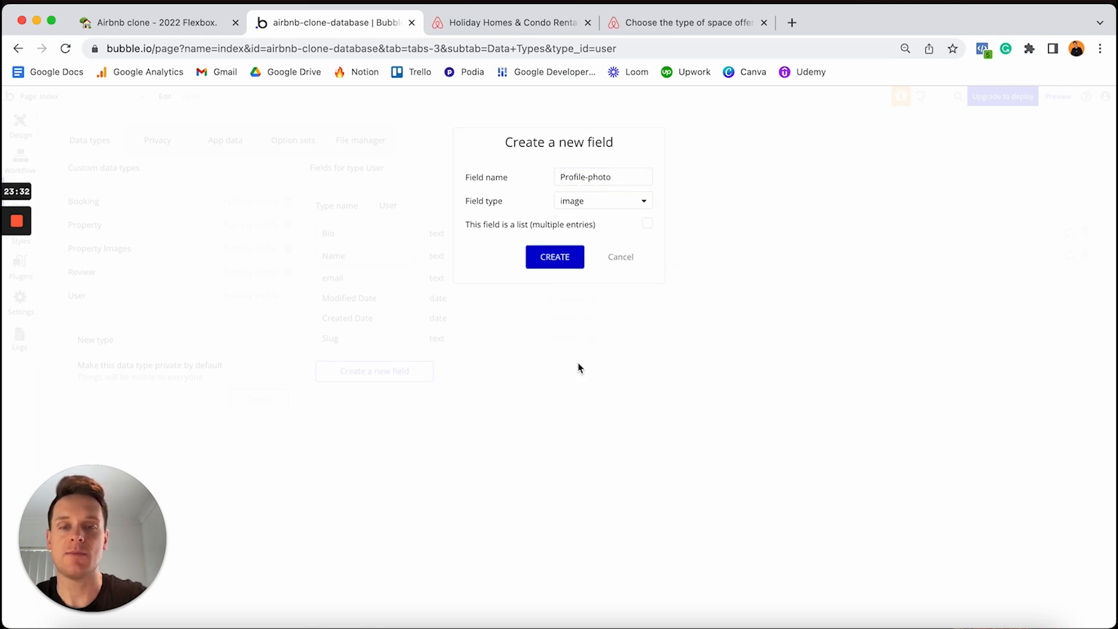
left_click(565, 259)
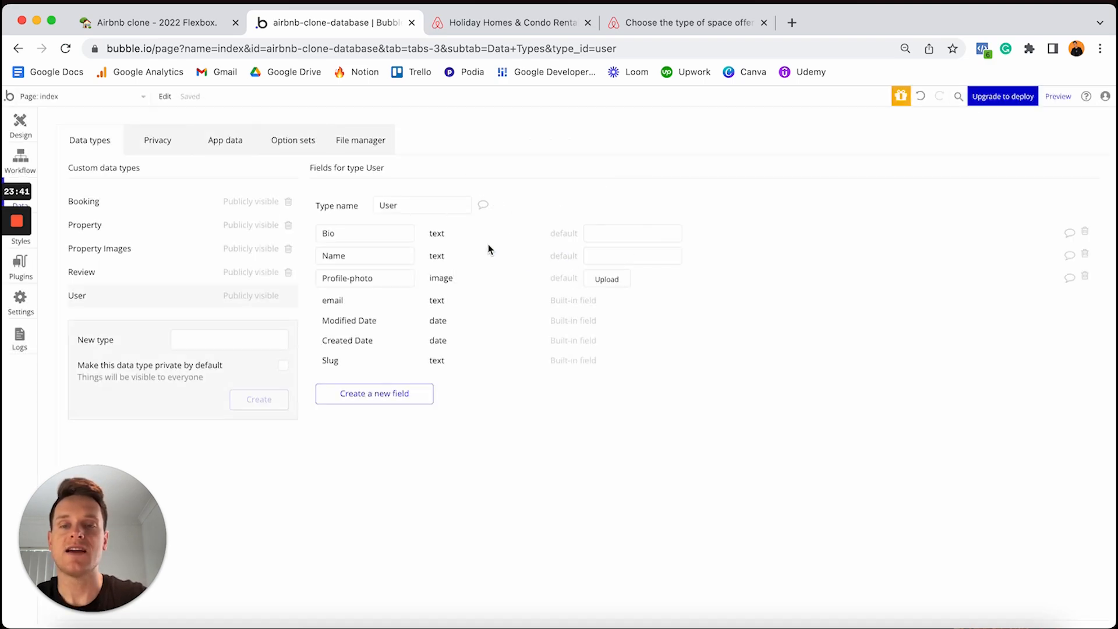
Step: Create a field named Account-type on the User data type, using the Account type option set as its type
left_click(379, 396)
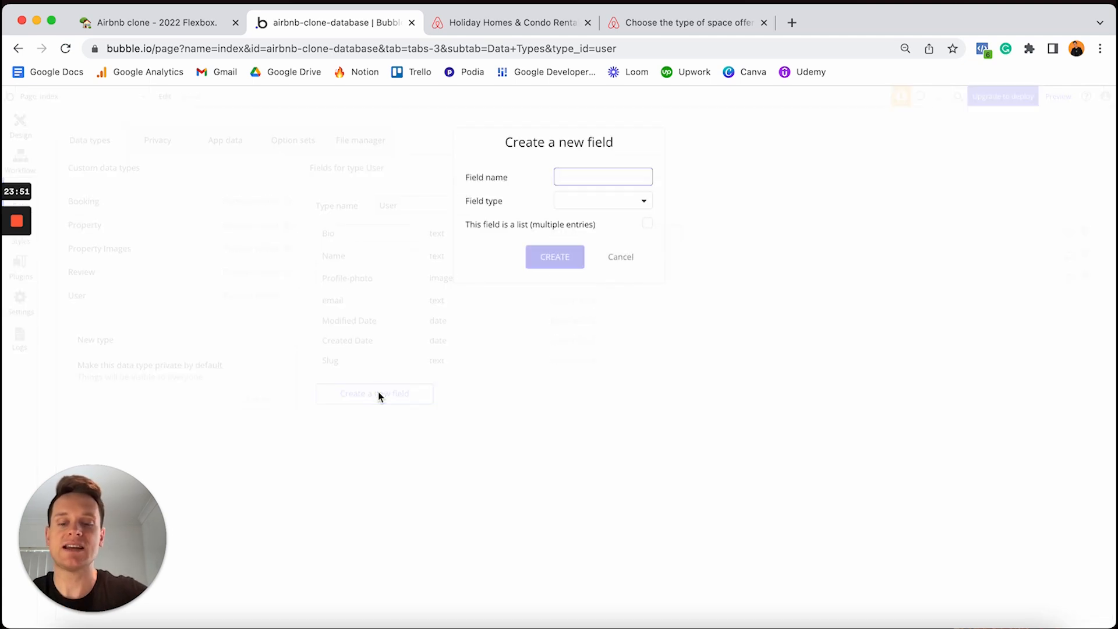
type("Account-ty")
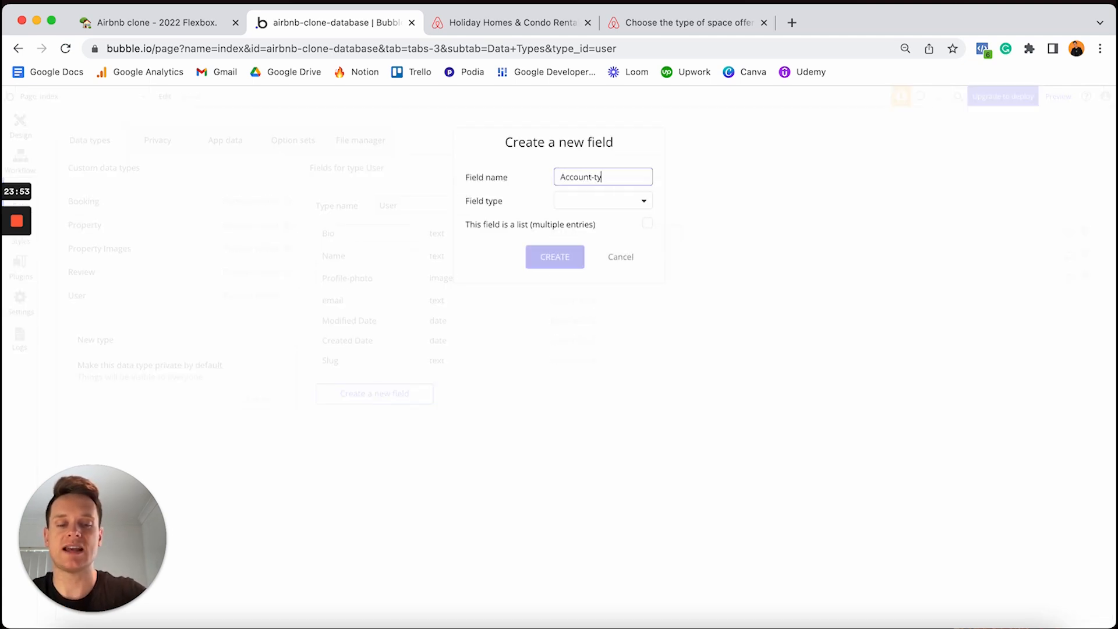
type("pe")
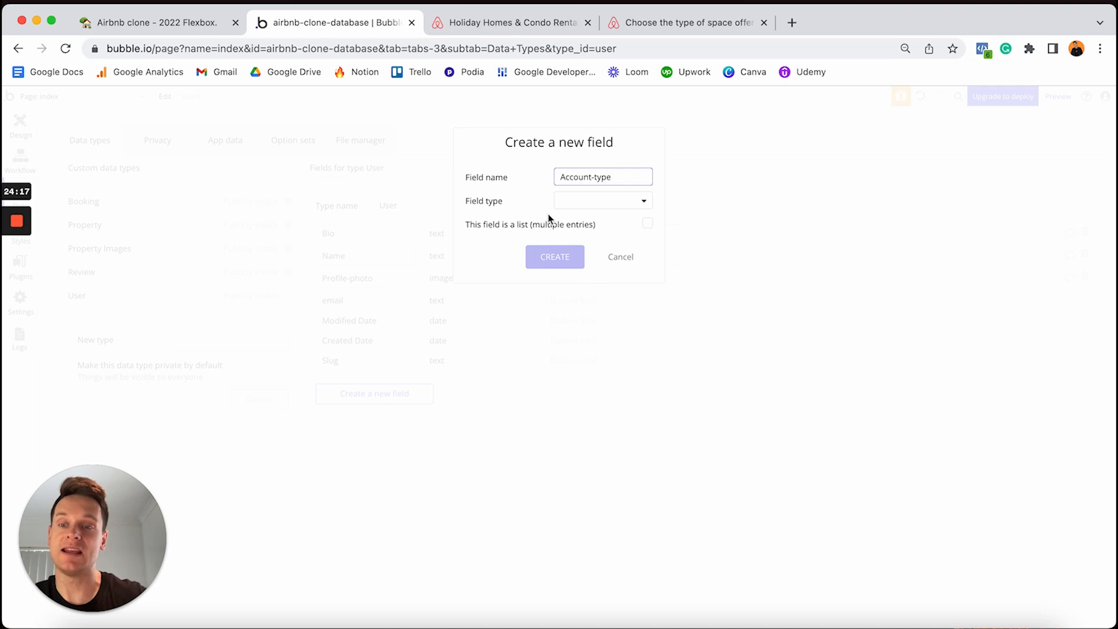
left_click(577, 202)
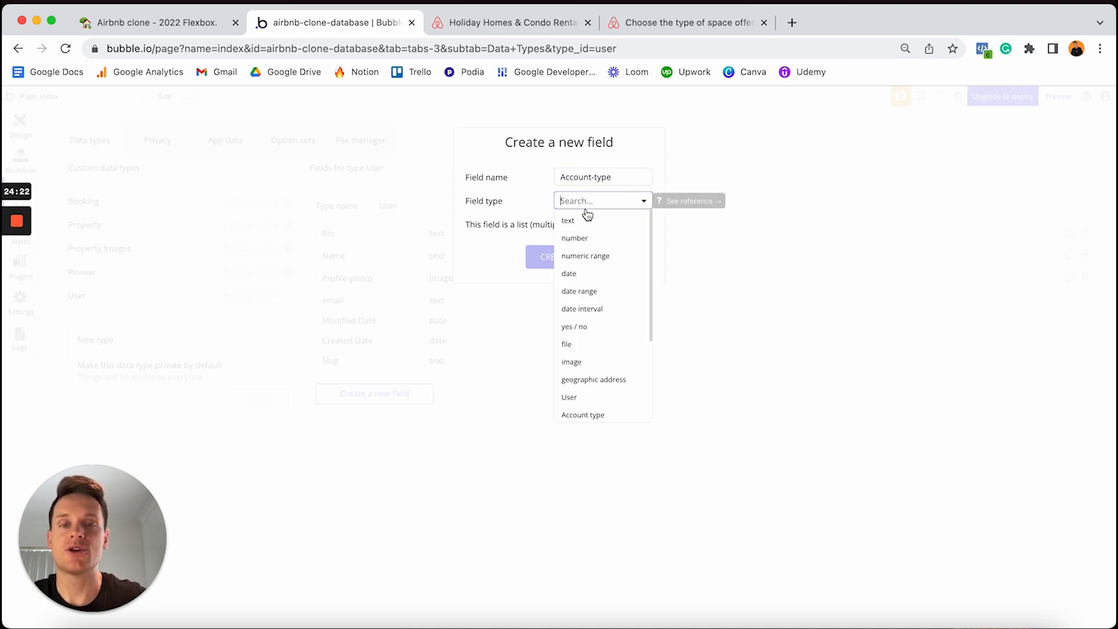
scroll(600, 263, "down", 2)
scroll(600, 263, "down", 3)
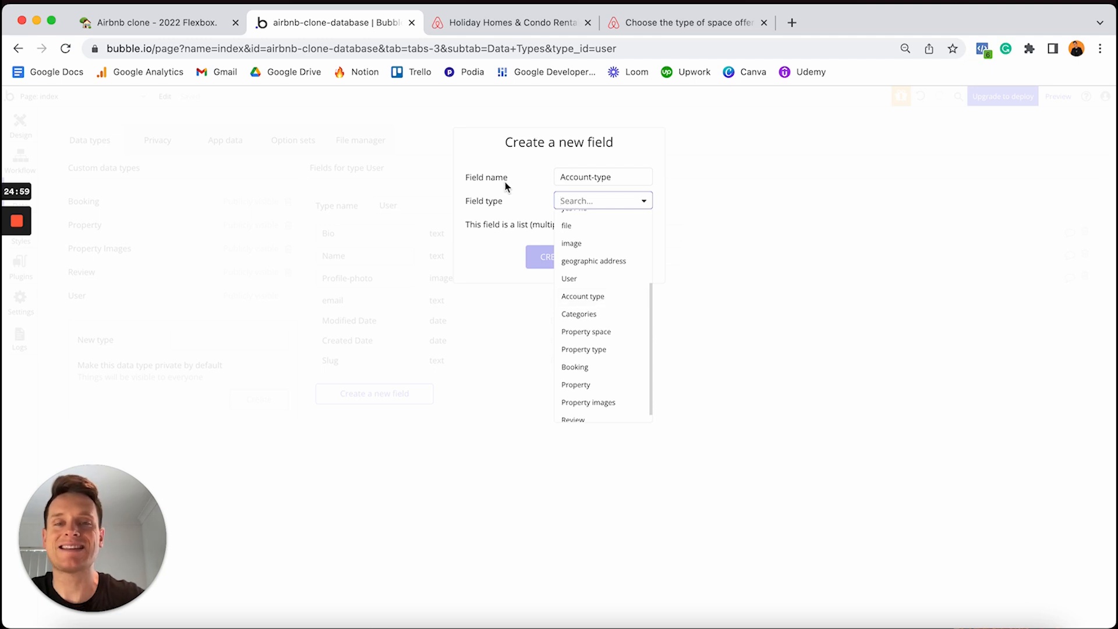
left_click(583, 297)
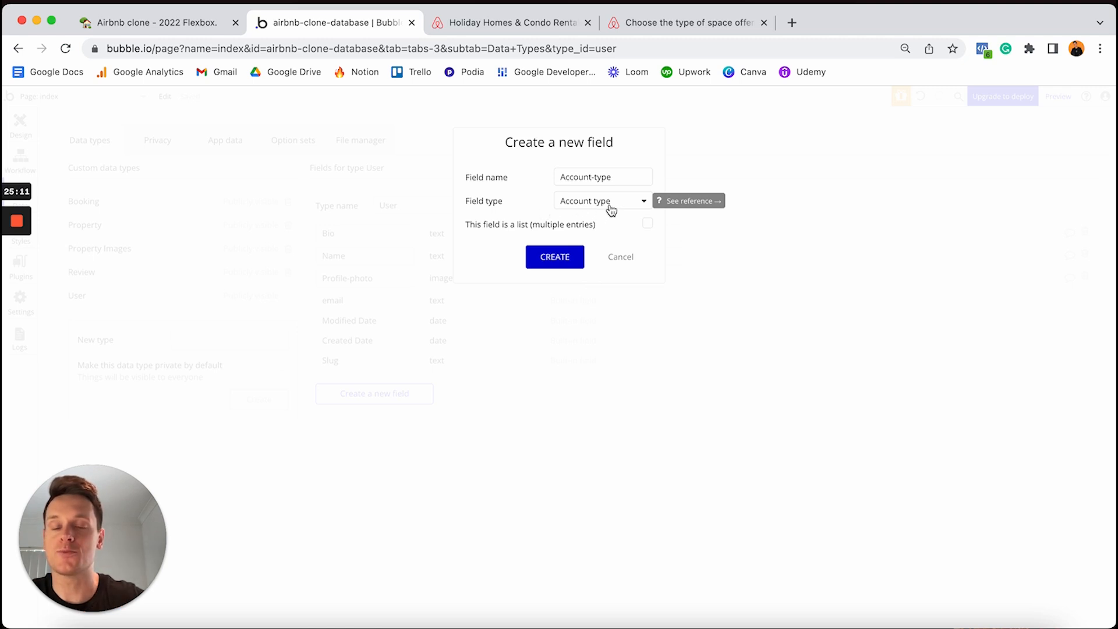
left_click(552, 262)
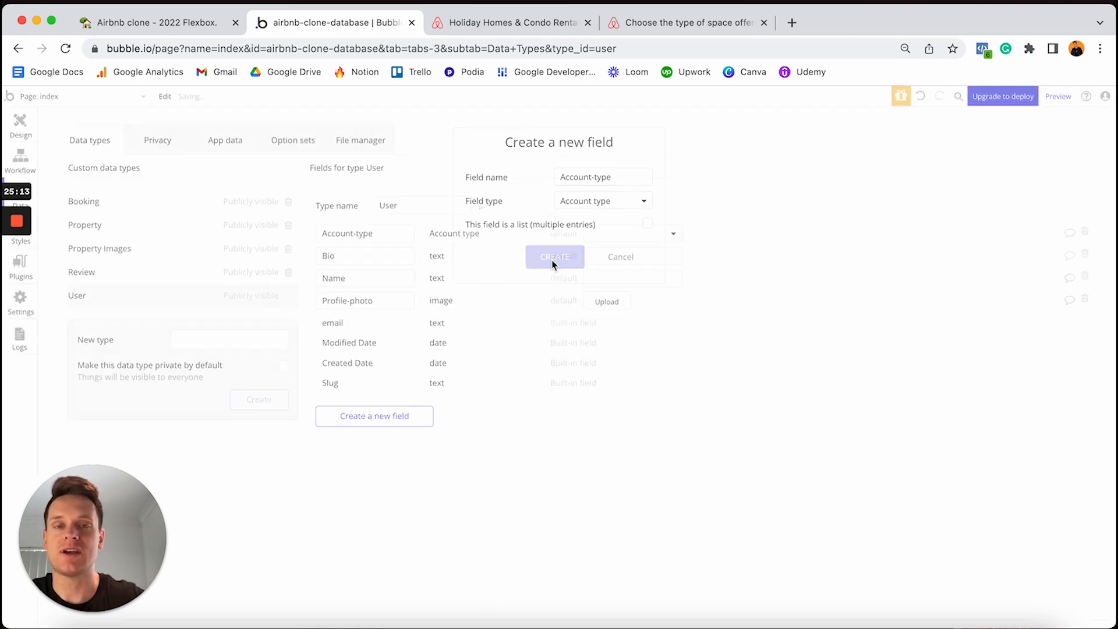
Step: Create a Saved-properties field on the User data type as a list of type Property, and set the Account-type field's default to Guest
left_click(375, 417)
type("Saved-")
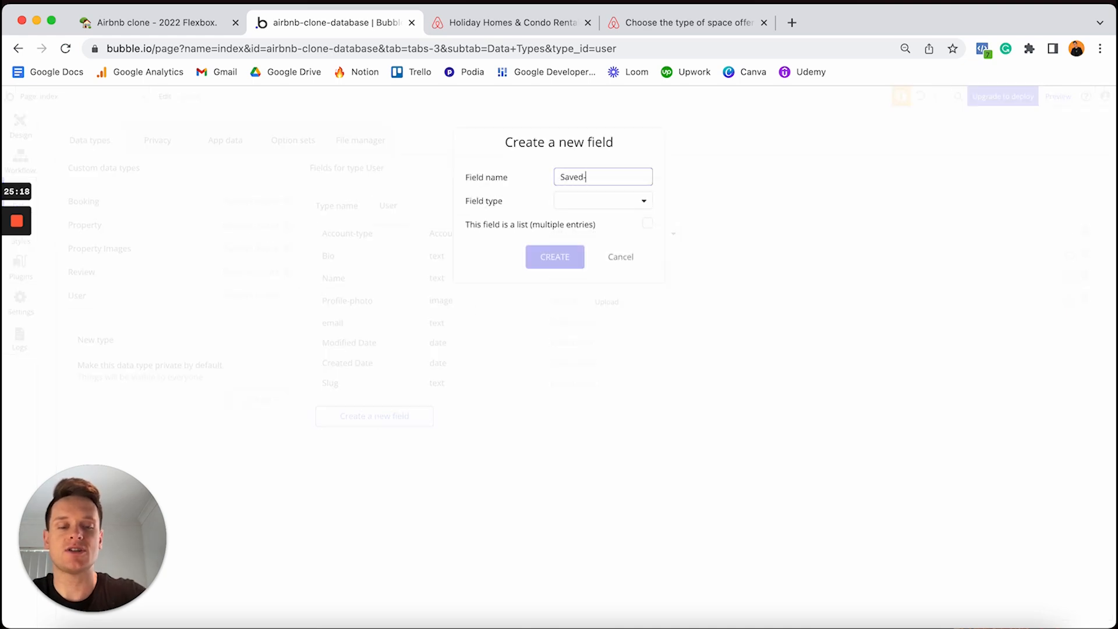
type("properties")
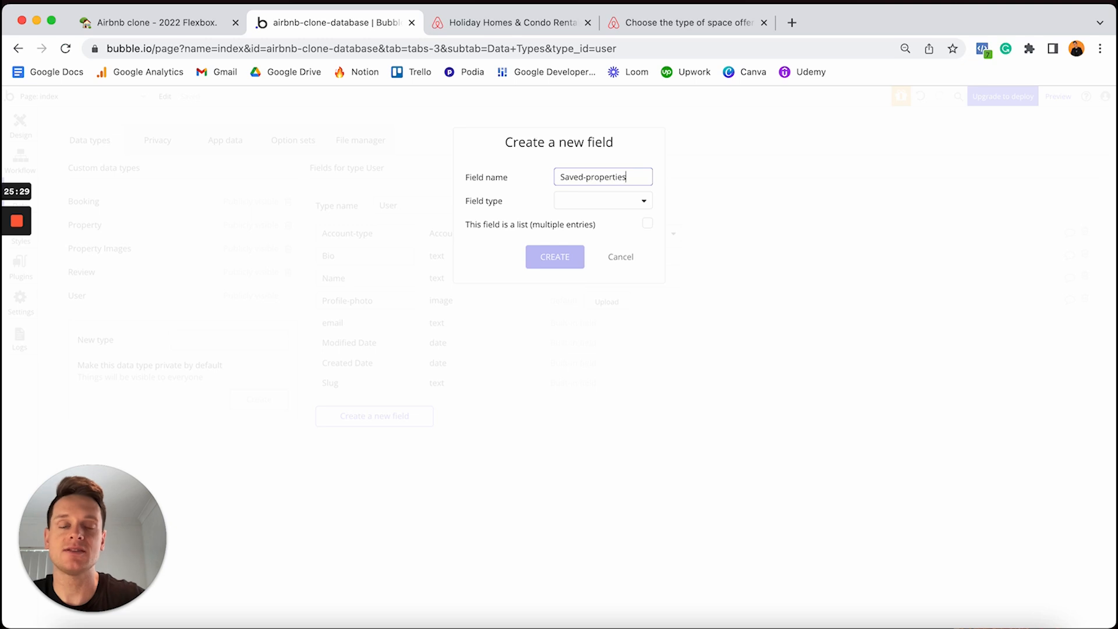
left_click(587, 200)
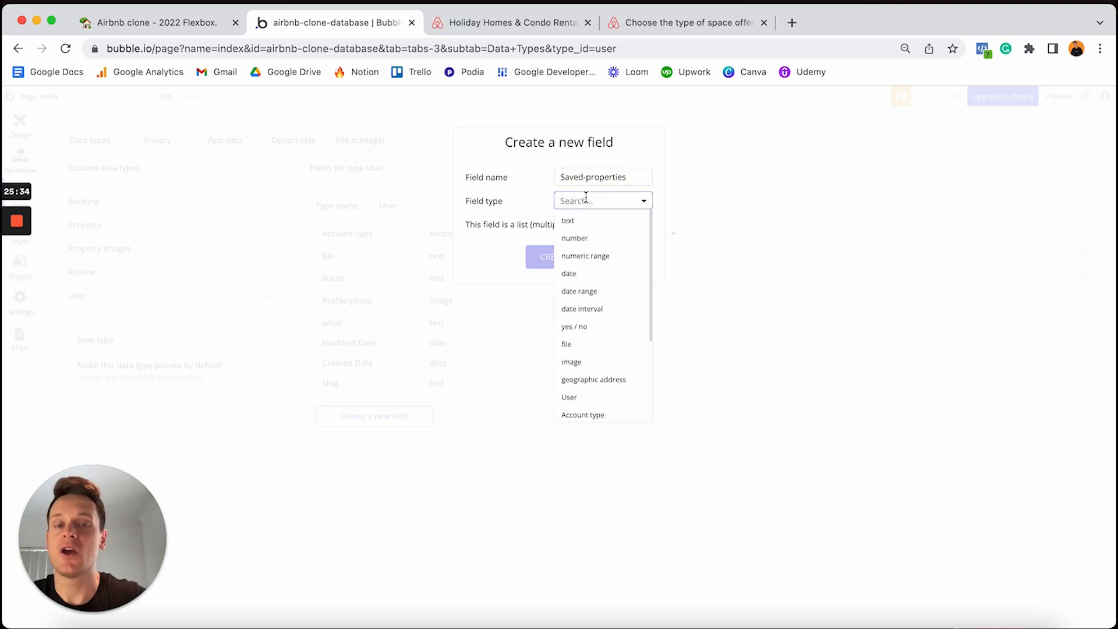
scroll(605, 259, "down", 3)
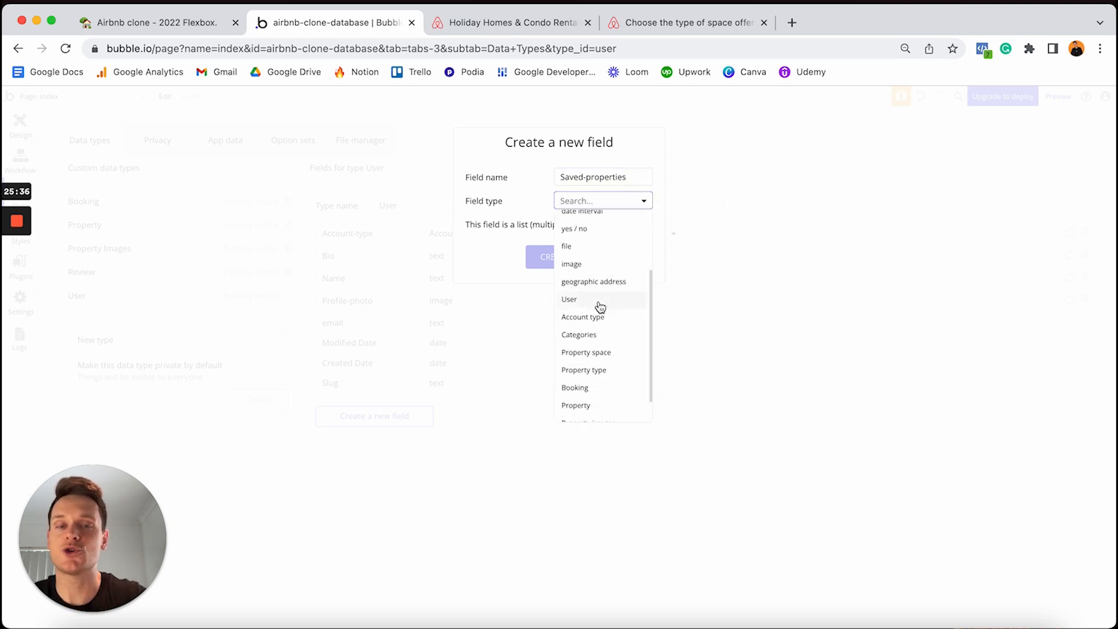
scroll(592, 372, "down", 1)
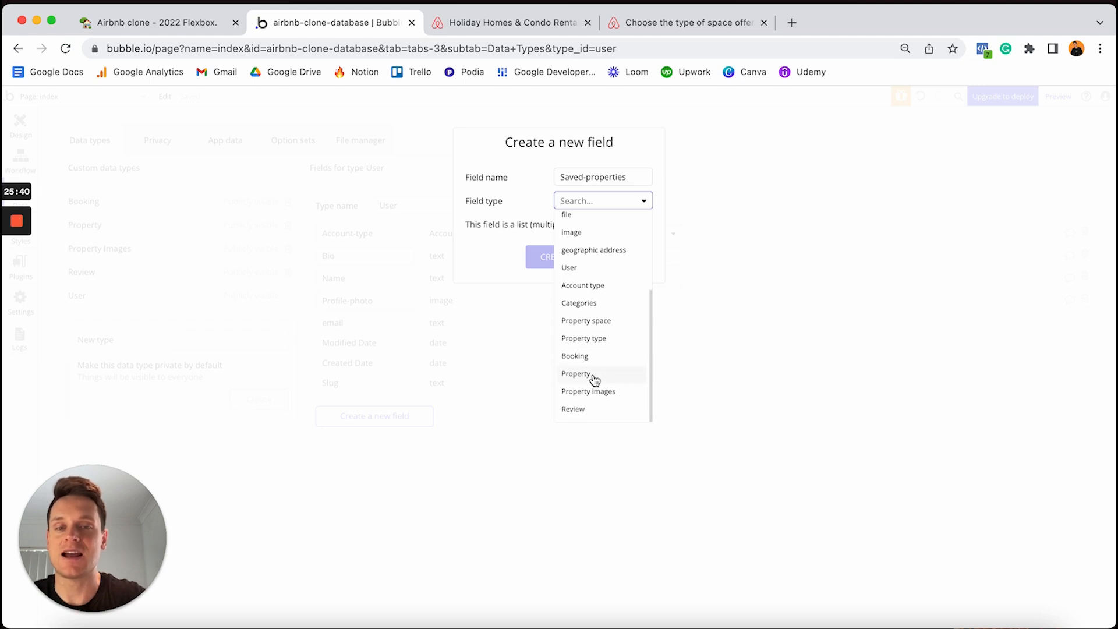
left_click(593, 375)
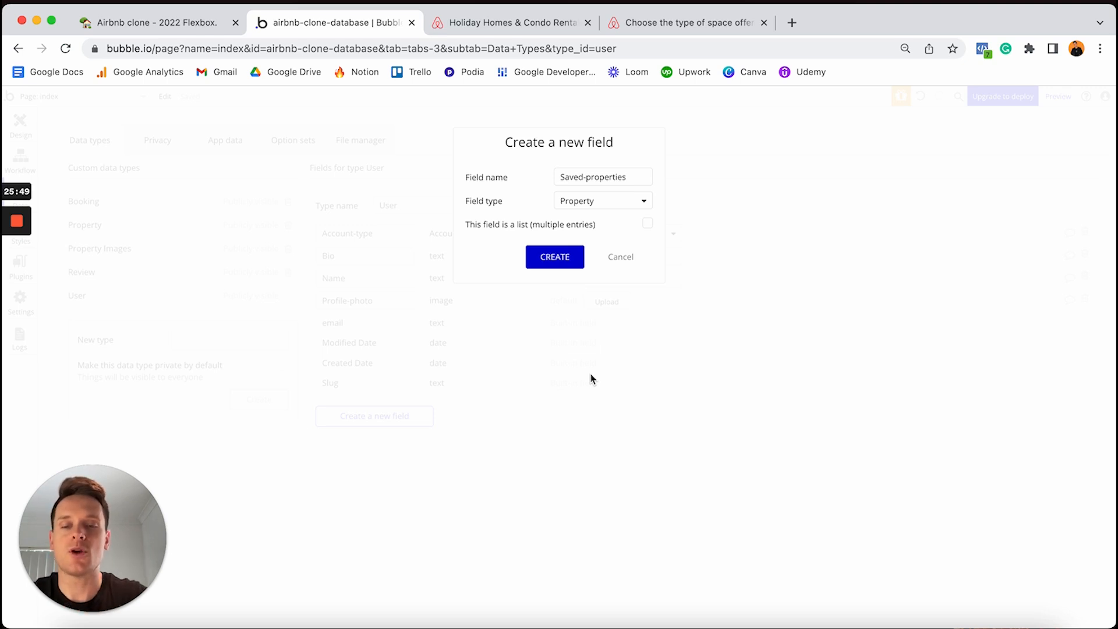
left_click(648, 227)
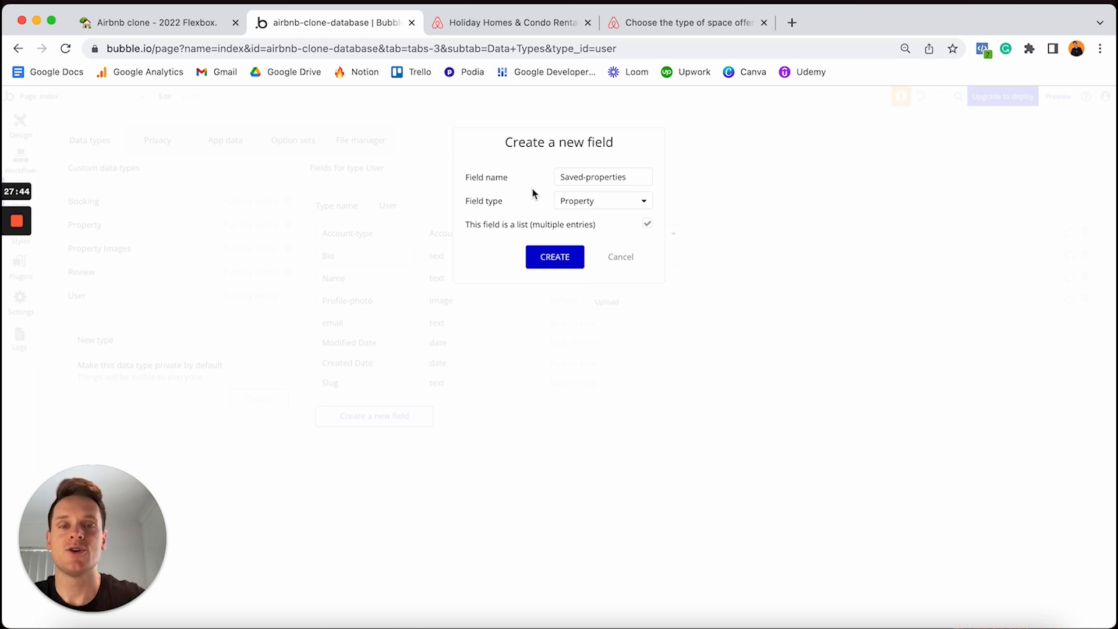
left_click(556, 259)
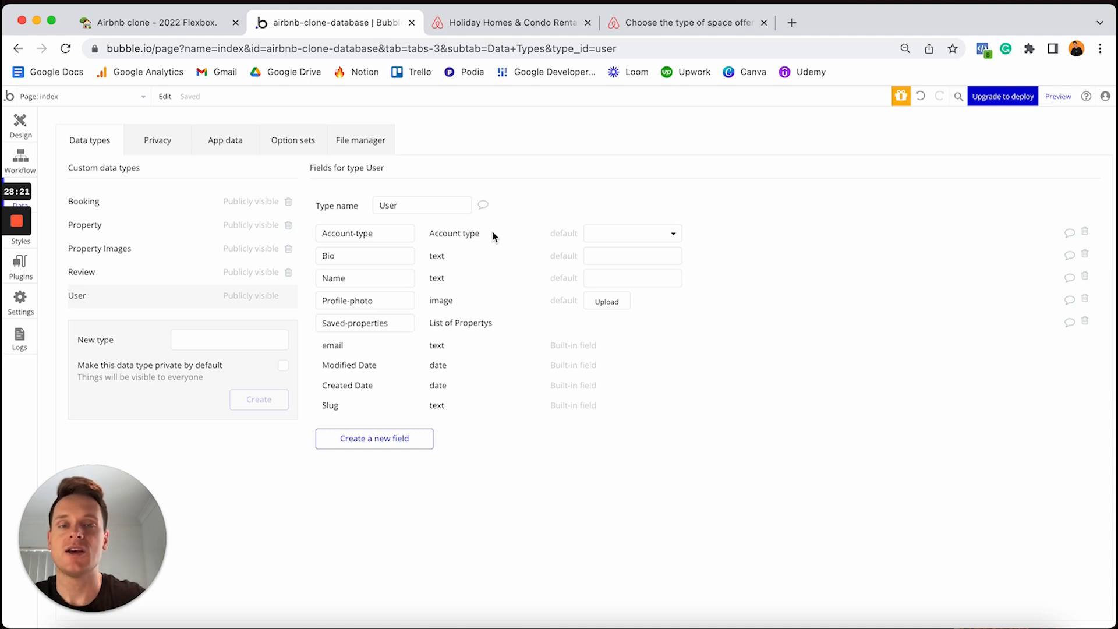
left_click(630, 234)
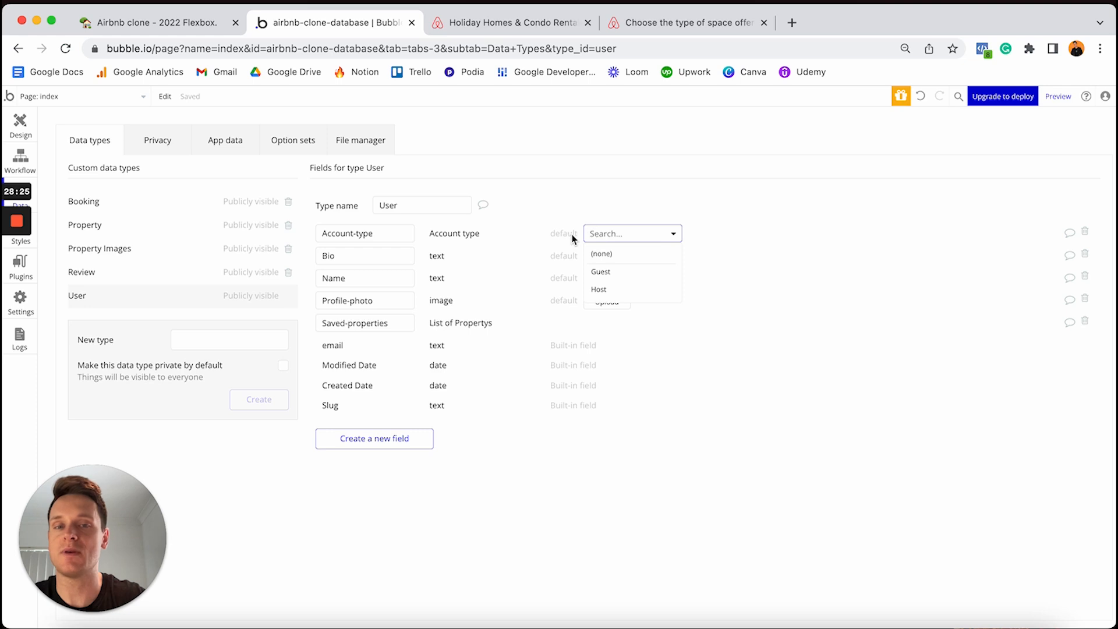
left_click(622, 277)
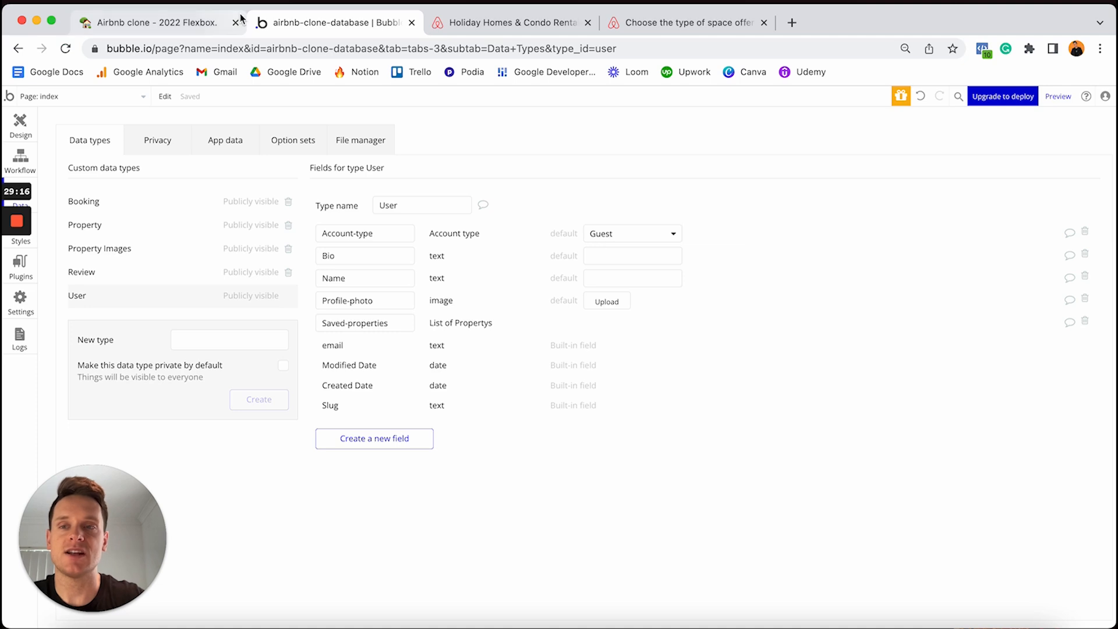
Step: Switch to the Notion plan, check off all the User fields from Name to Saved-properties, and review the fields listed for Property
left_click(176, 27)
left_click_drag(439, 334, 468, 411)
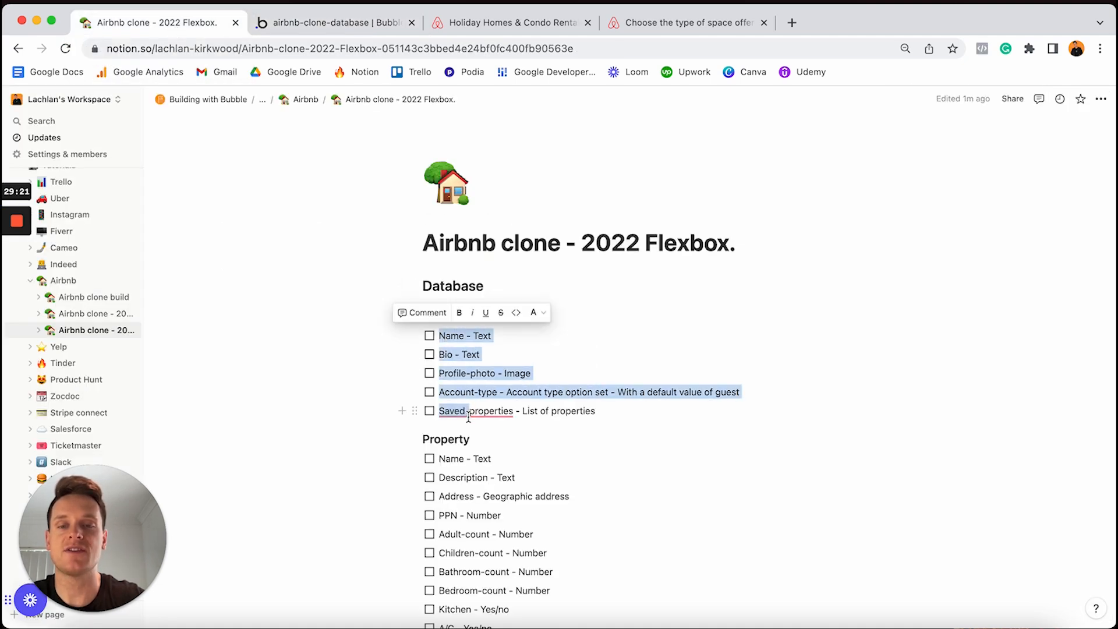
left_click(430, 411)
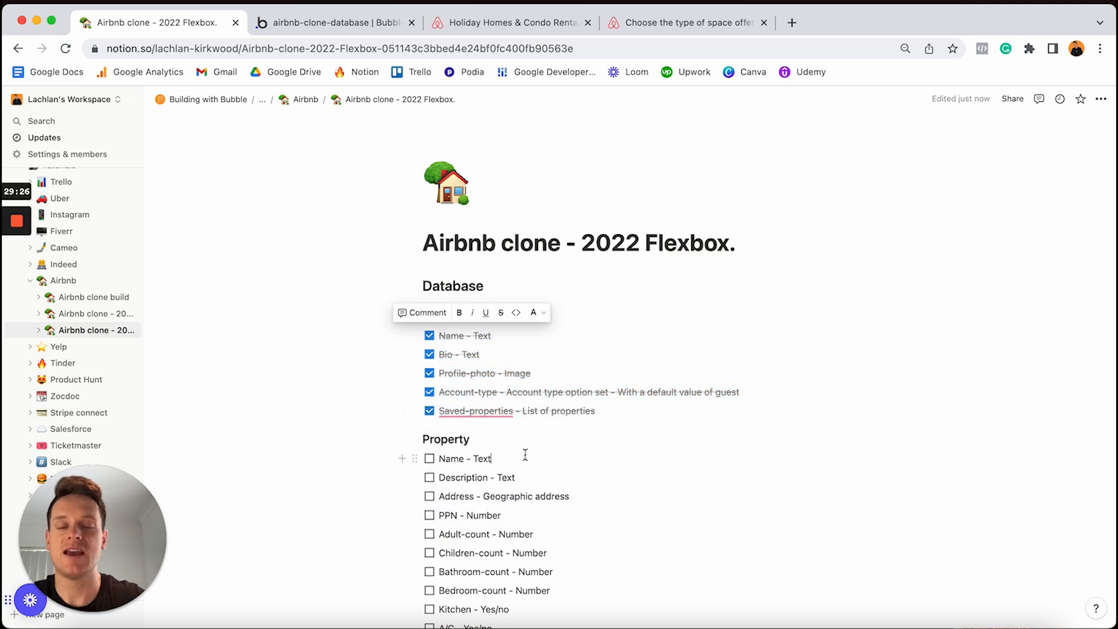
scroll(525, 454, "down", 1)
scroll(525, 454, "down", 3)
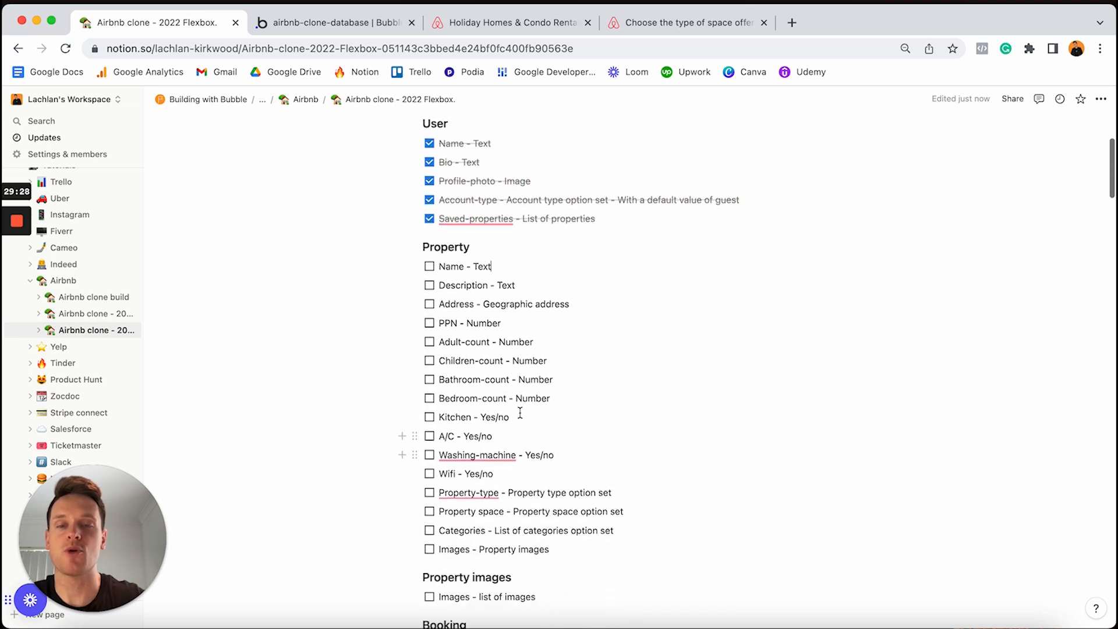
left_click_drag(443, 266, 577, 542)
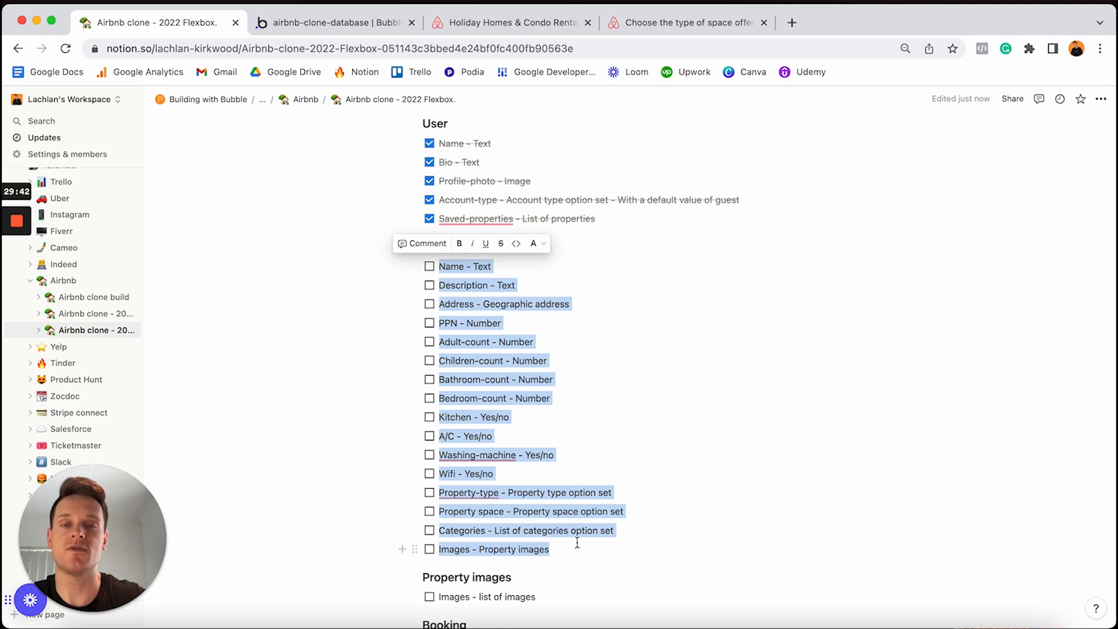
Step: Switch to Bubble and create a field named Name of type text on the Property data type
left_click(329, 24)
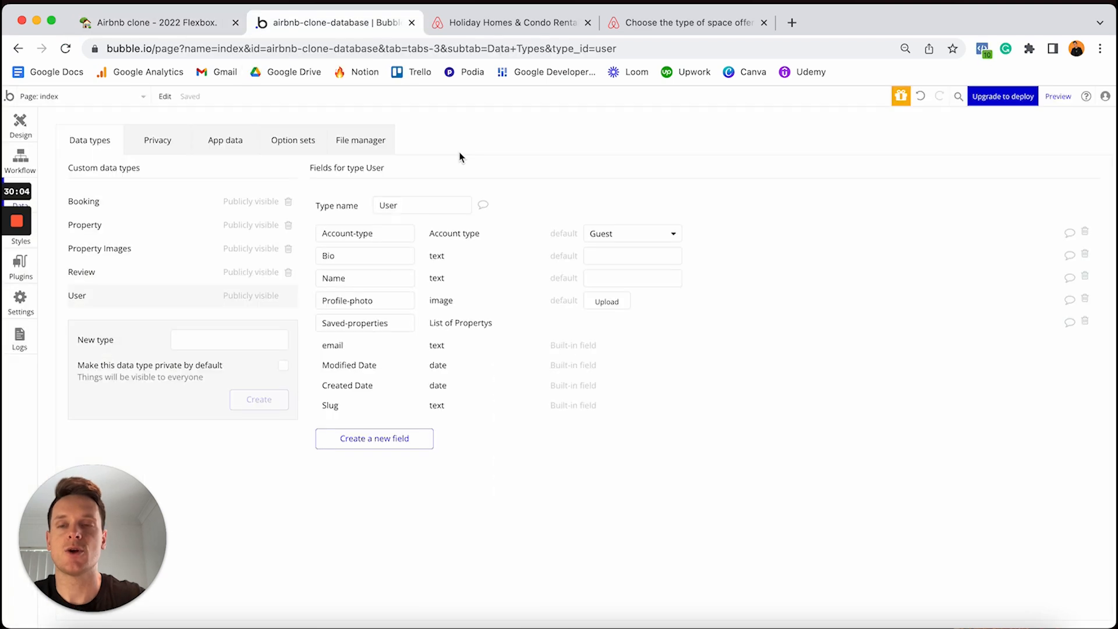
left_click(138, 231)
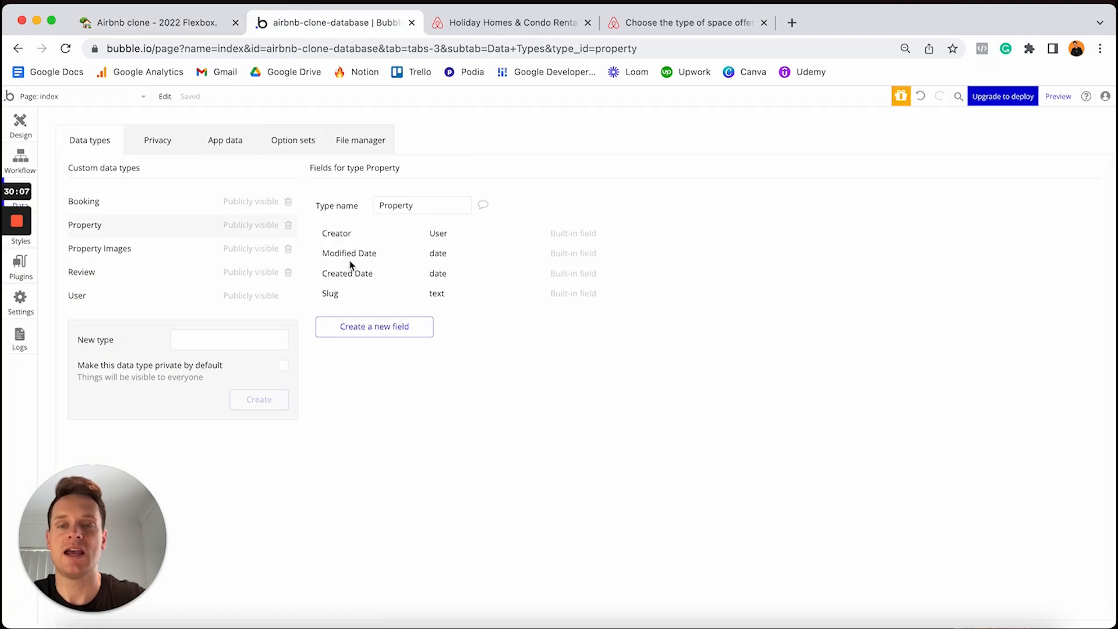
left_click(359, 327)
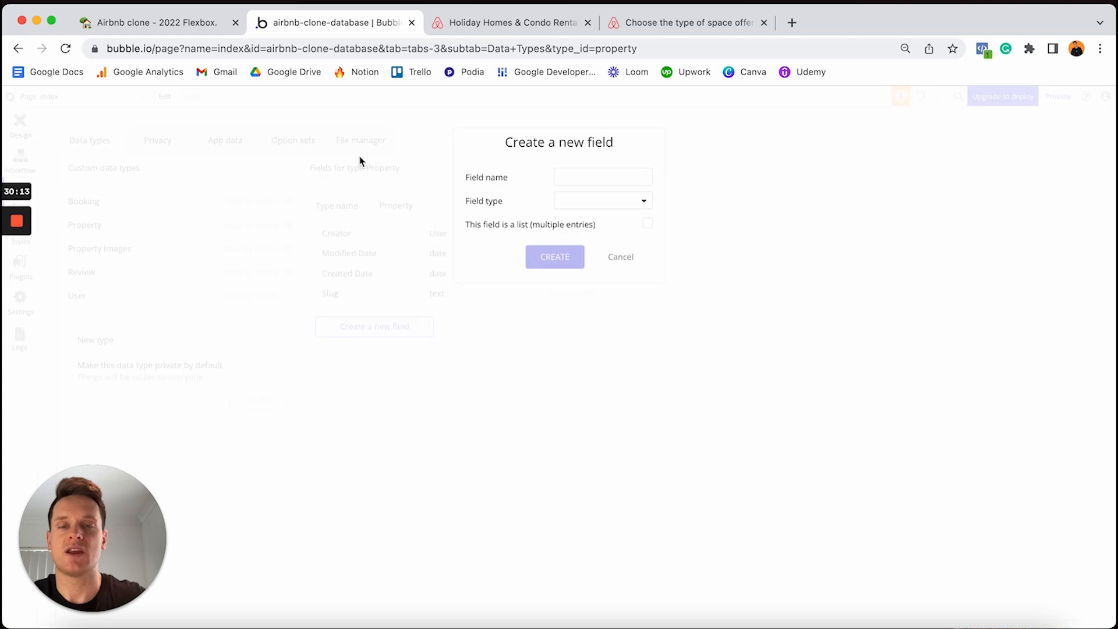
left_click(592, 174)
type("Name")
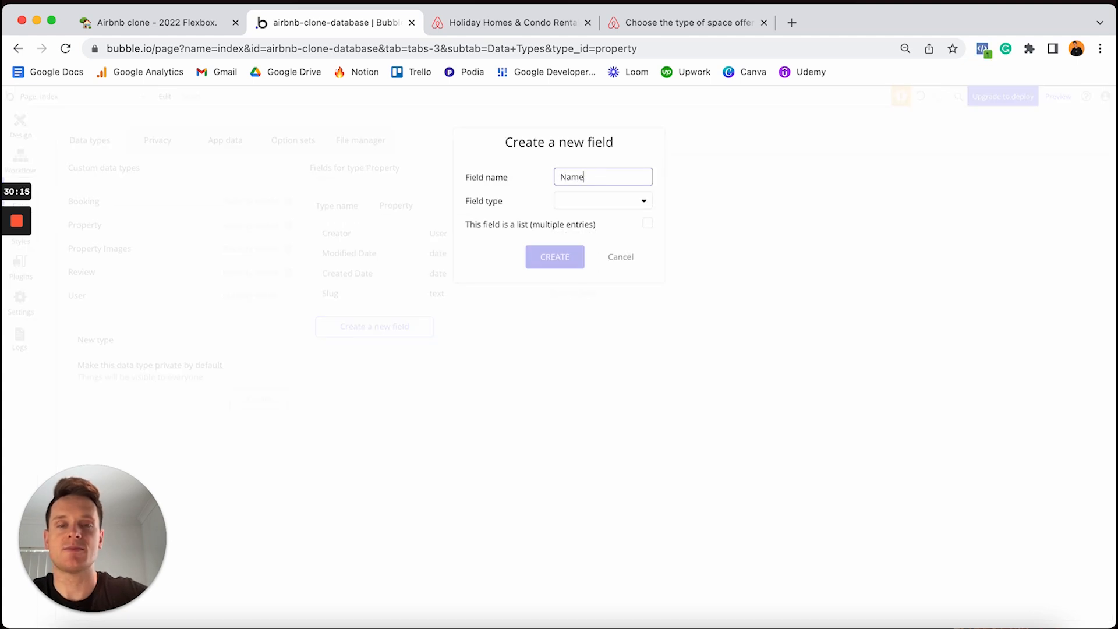
left_click(597, 202)
left_click(572, 223)
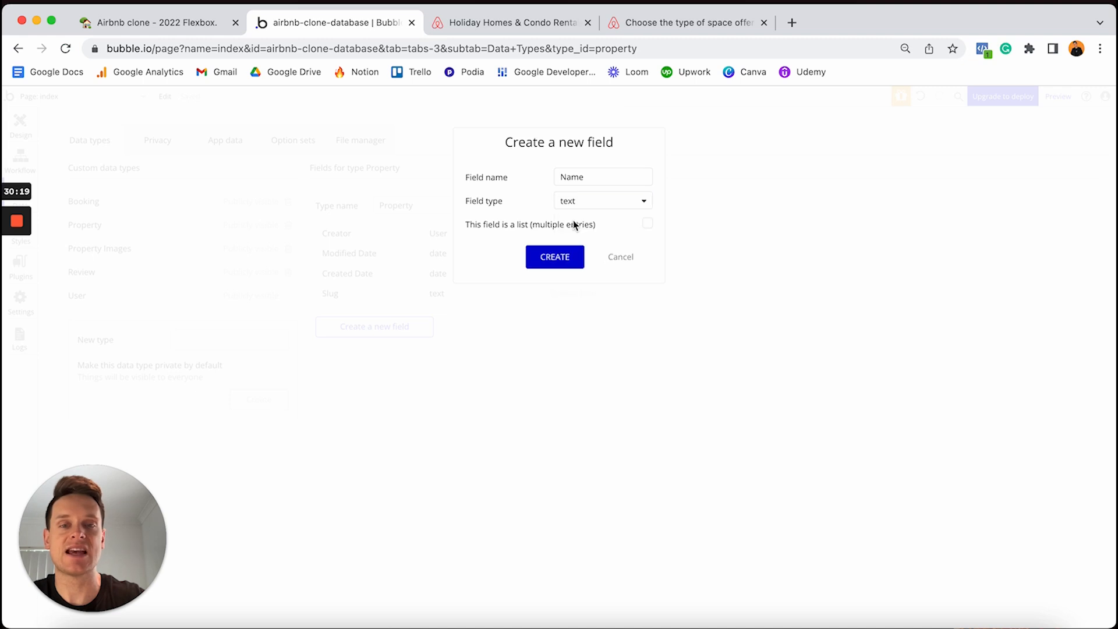
left_click(549, 256)
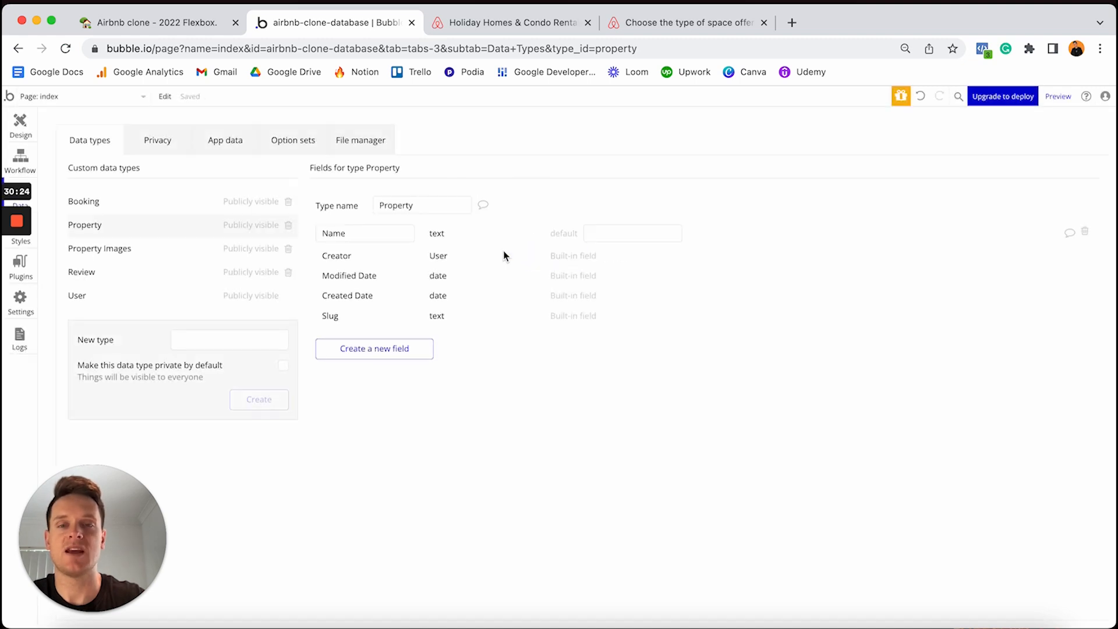
Step: Create a field named Description of type text on the Property data type
left_click(377, 349)
type("Description")
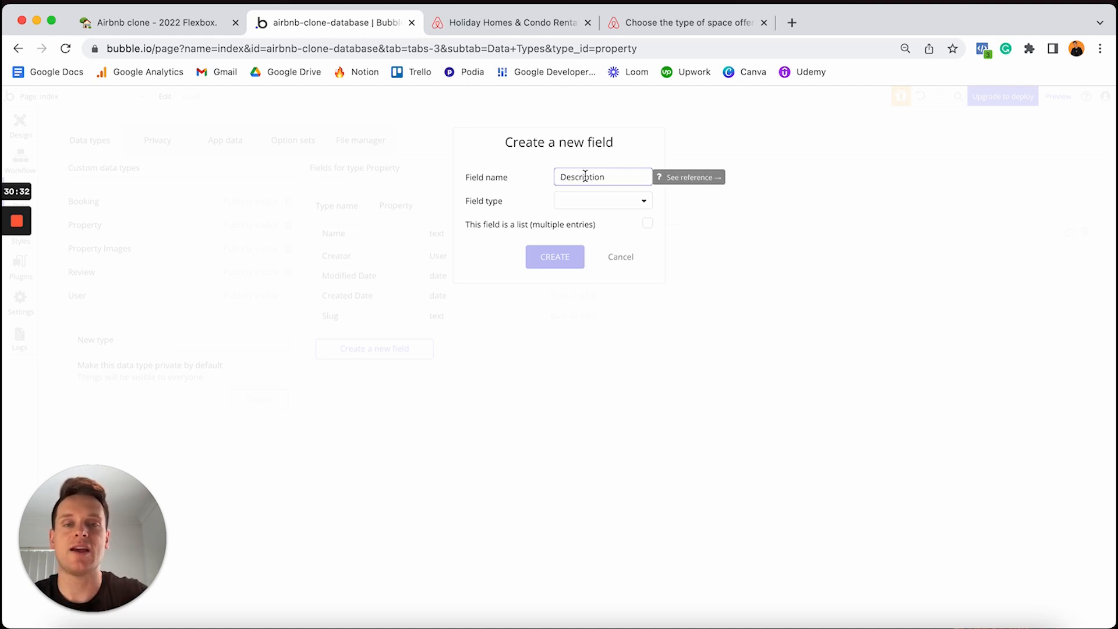
left_click(604, 206)
left_click(582, 224)
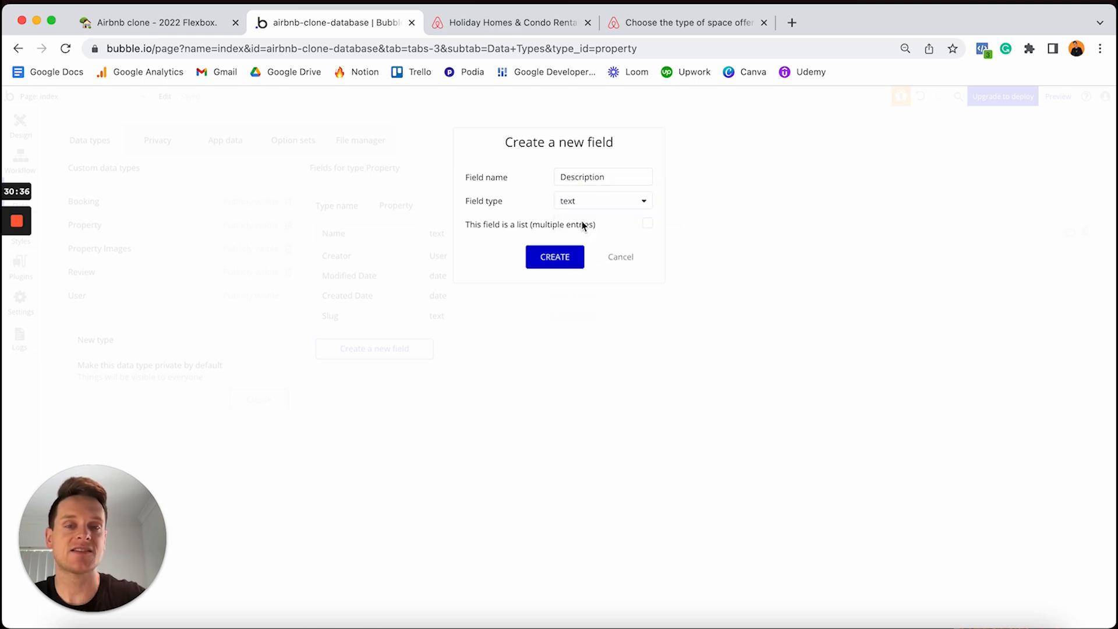
left_click(556, 262)
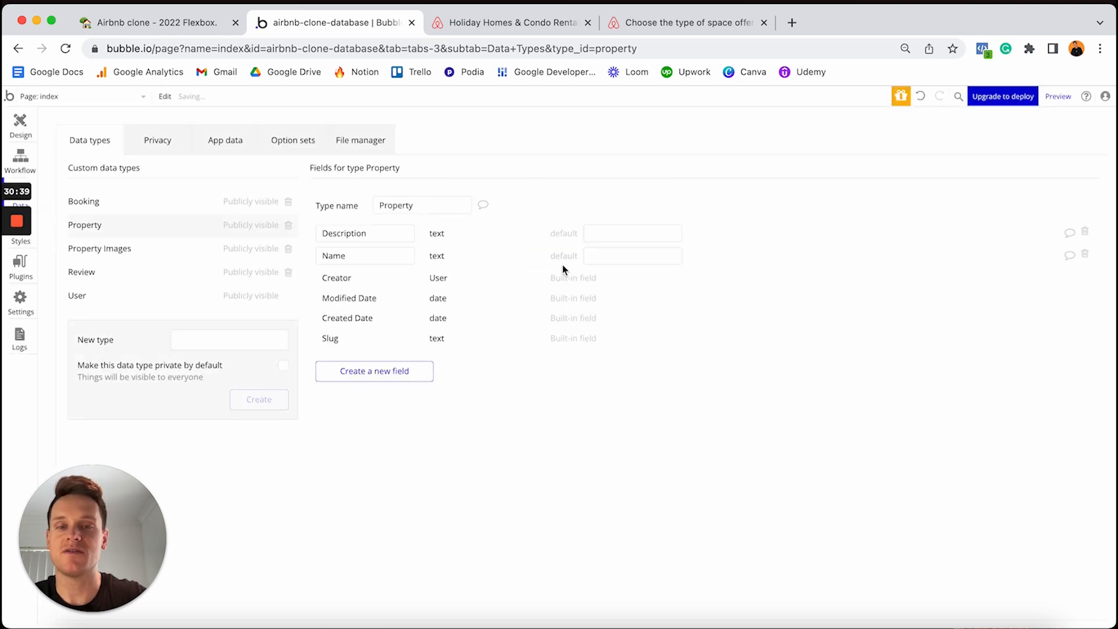
Step: Create a field named Address of type geographic address on the Property data type
left_click(409, 374)
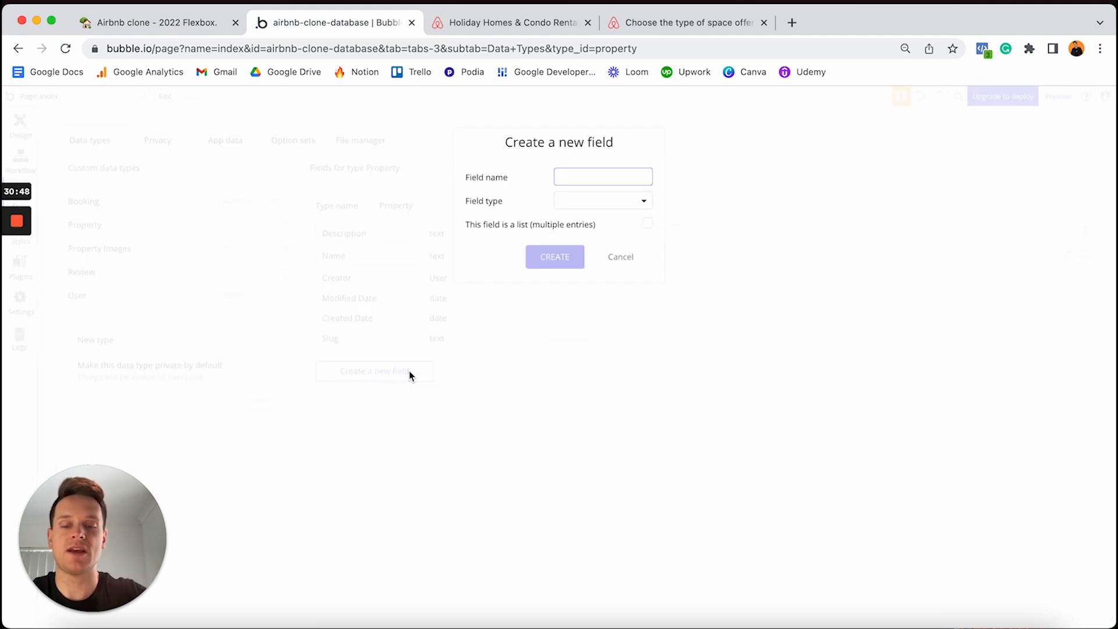
type("Address")
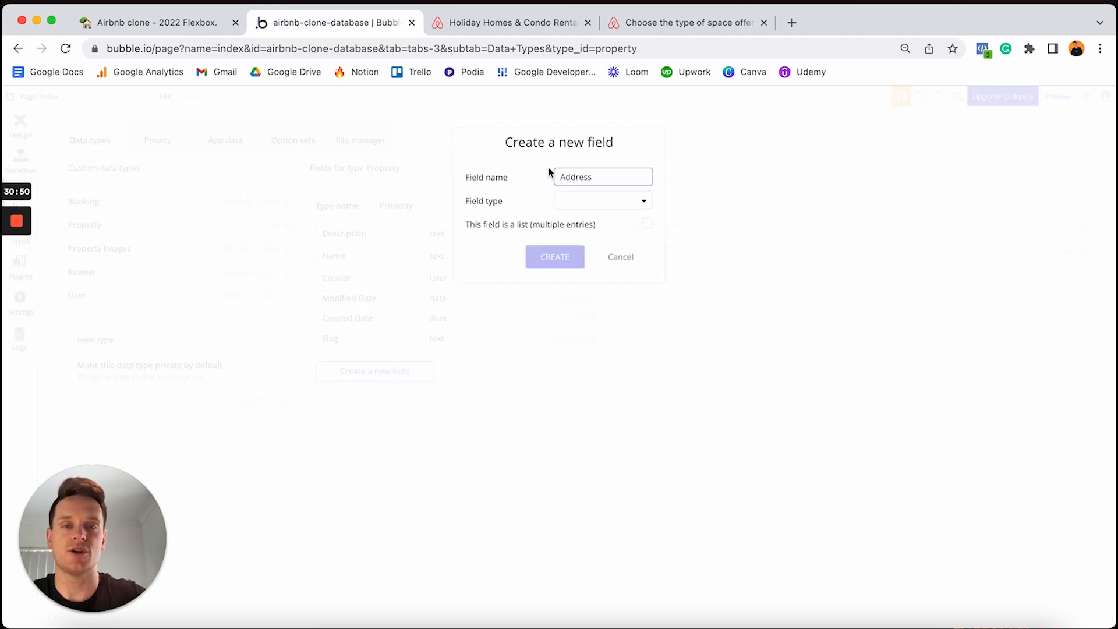
left_click(583, 205)
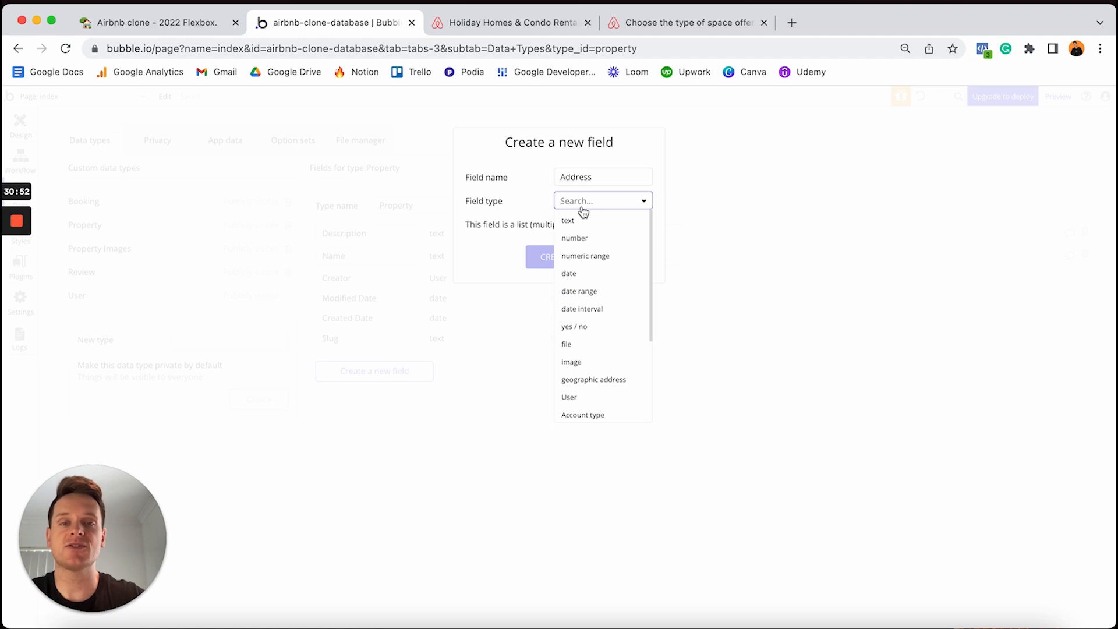
scroll(599, 280, "down", 2)
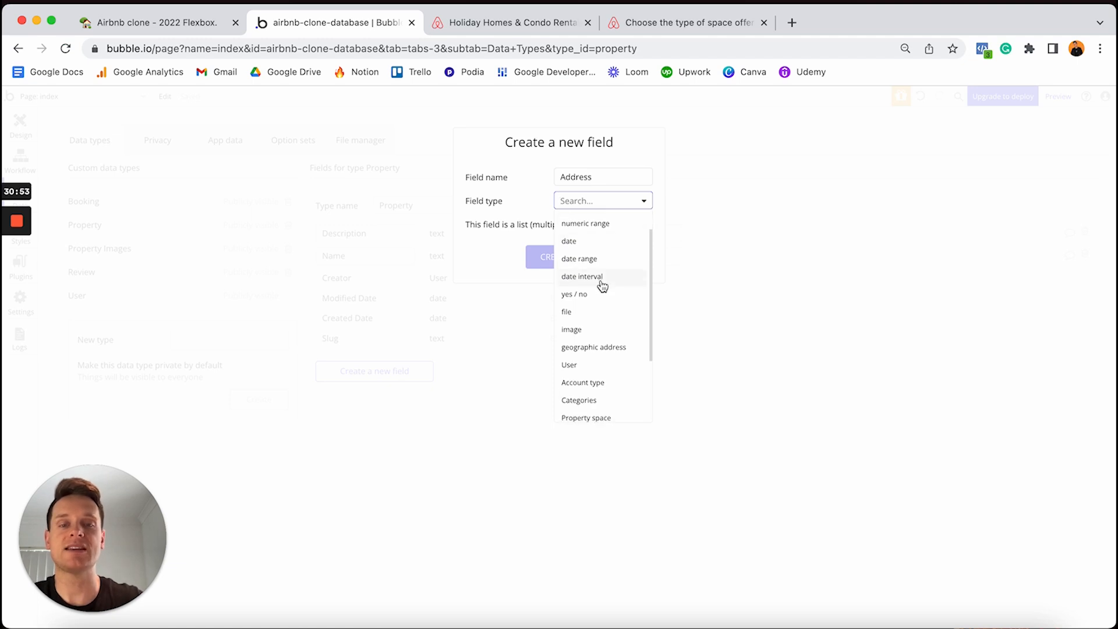
left_click(592, 348)
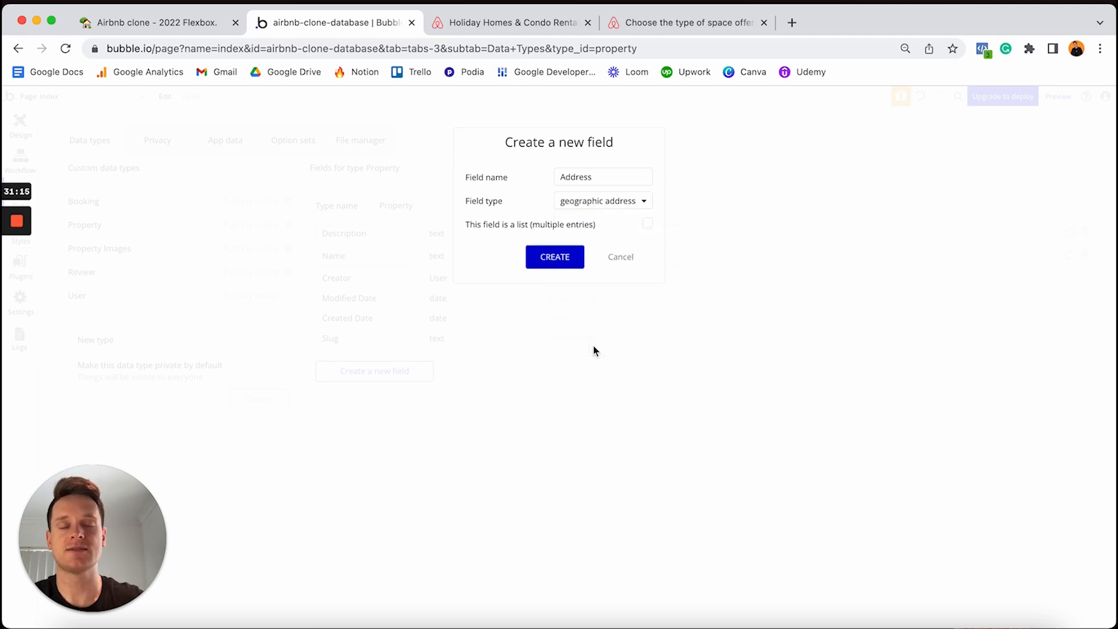
left_click(552, 258)
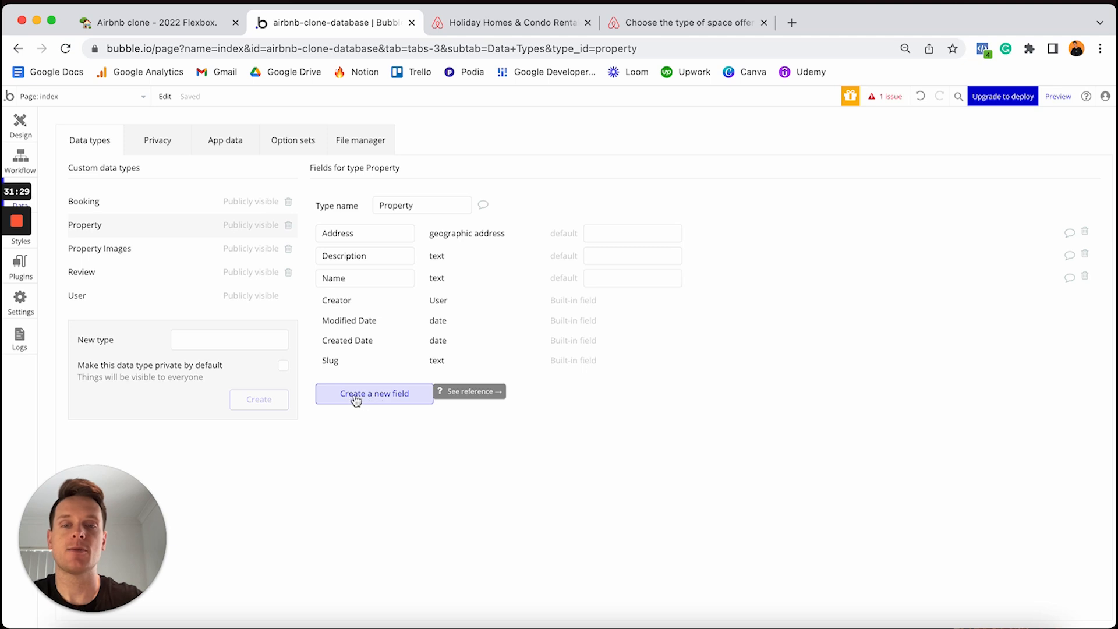
Step: Create a field named PPN of type number on the Property data type
left_click(376, 400)
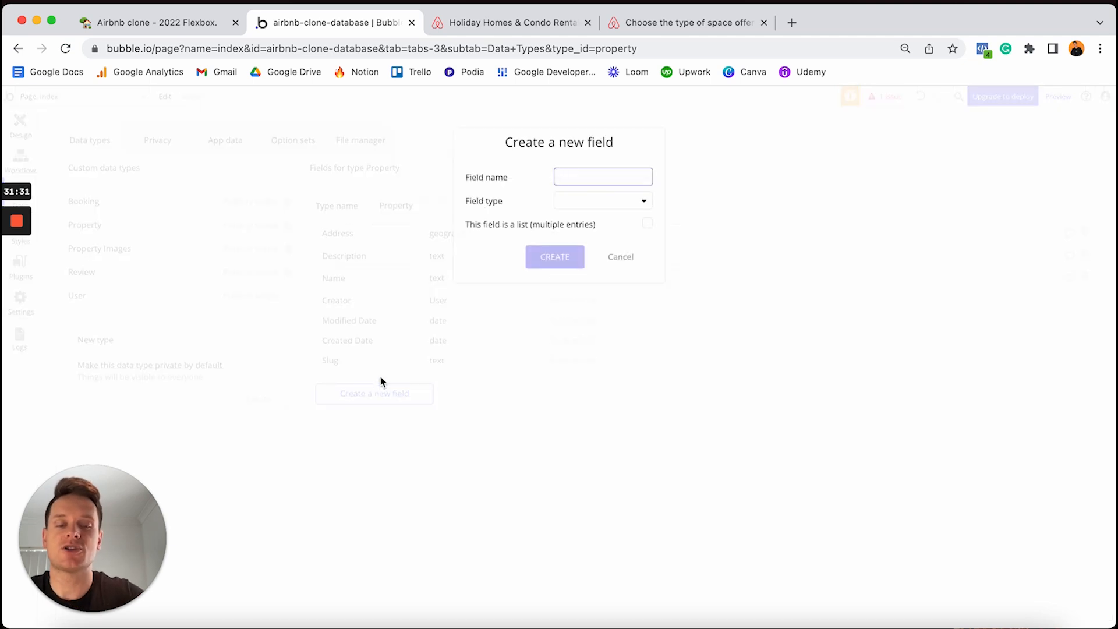
type("PPN")
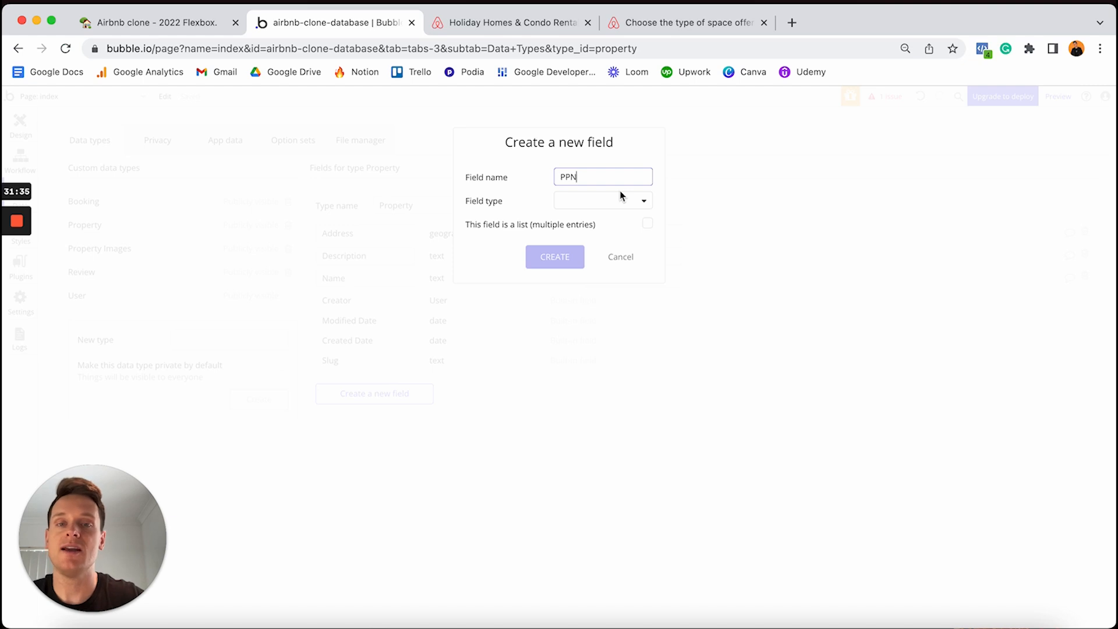
left_click(609, 200)
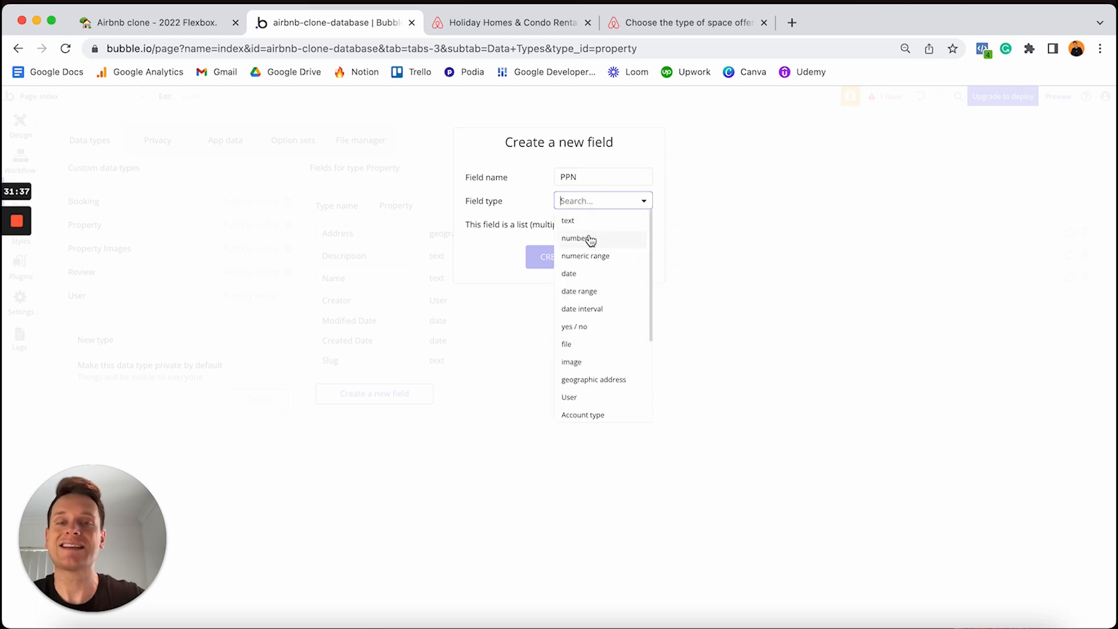
left_click(590, 241)
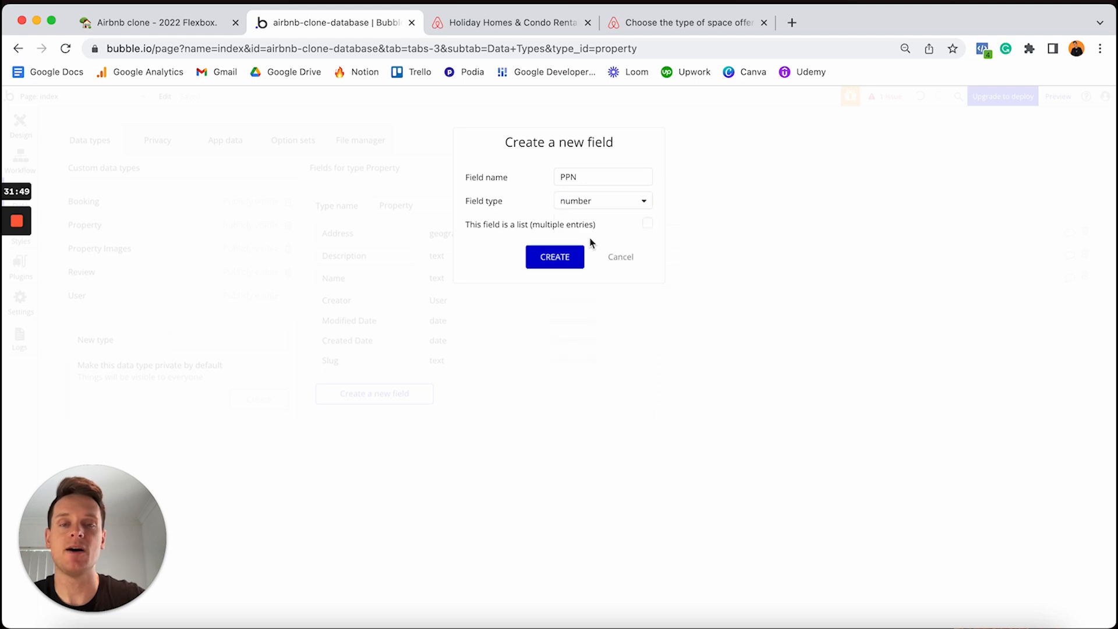
left_click(553, 262)
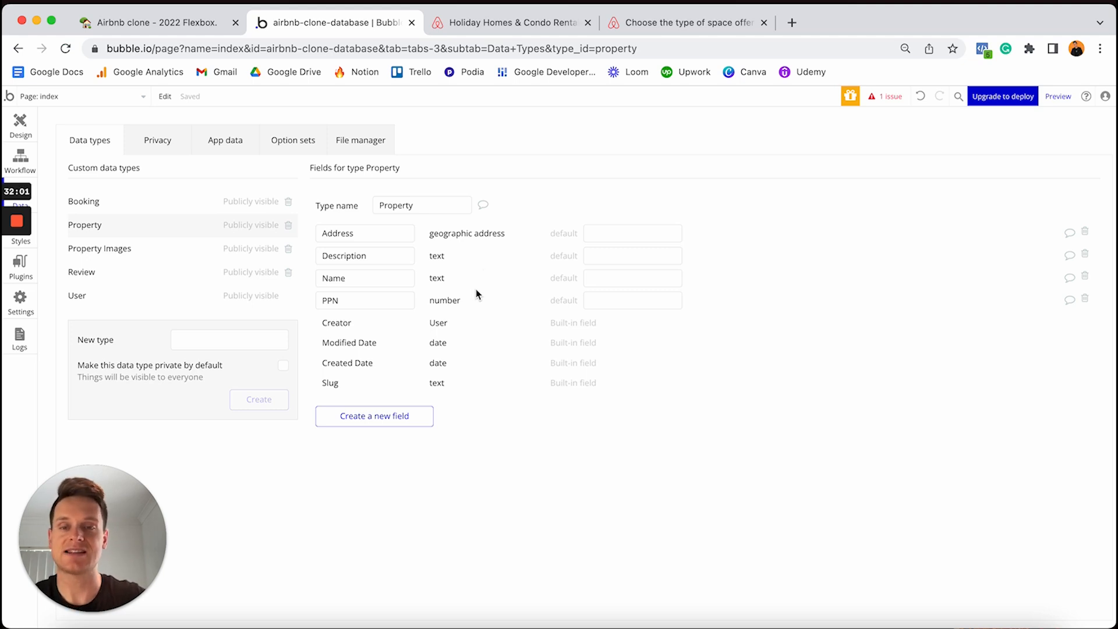
Step: Create a field named Adult-count of type number on the Property data type
left_click(382, 423)
type("A")
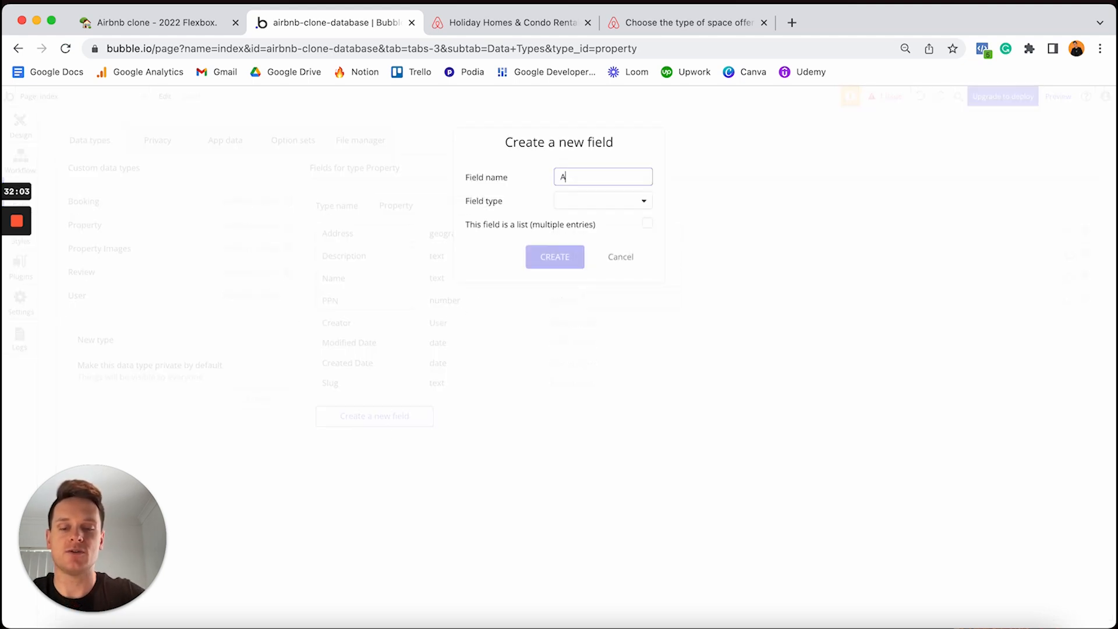
type("dult-count")
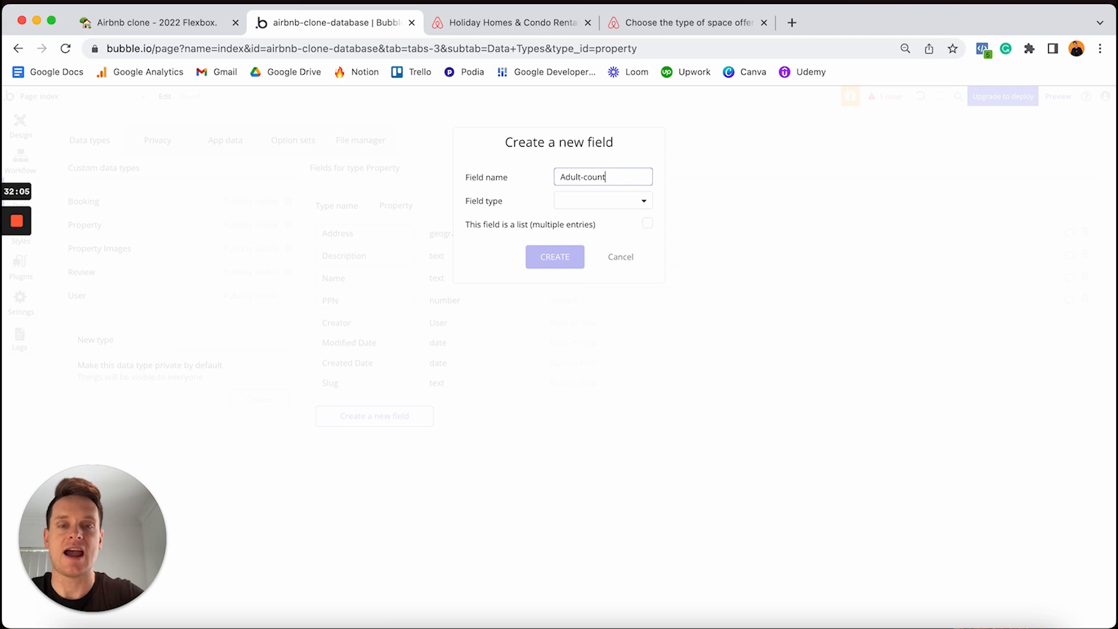
left_click(602, 201)
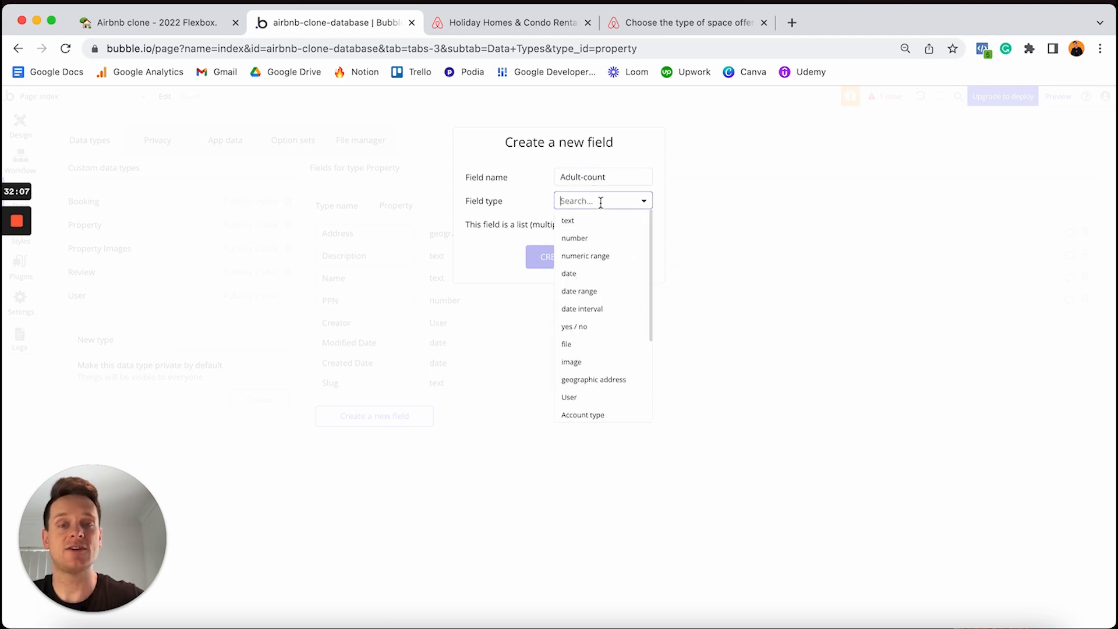
left_click(589, 240)
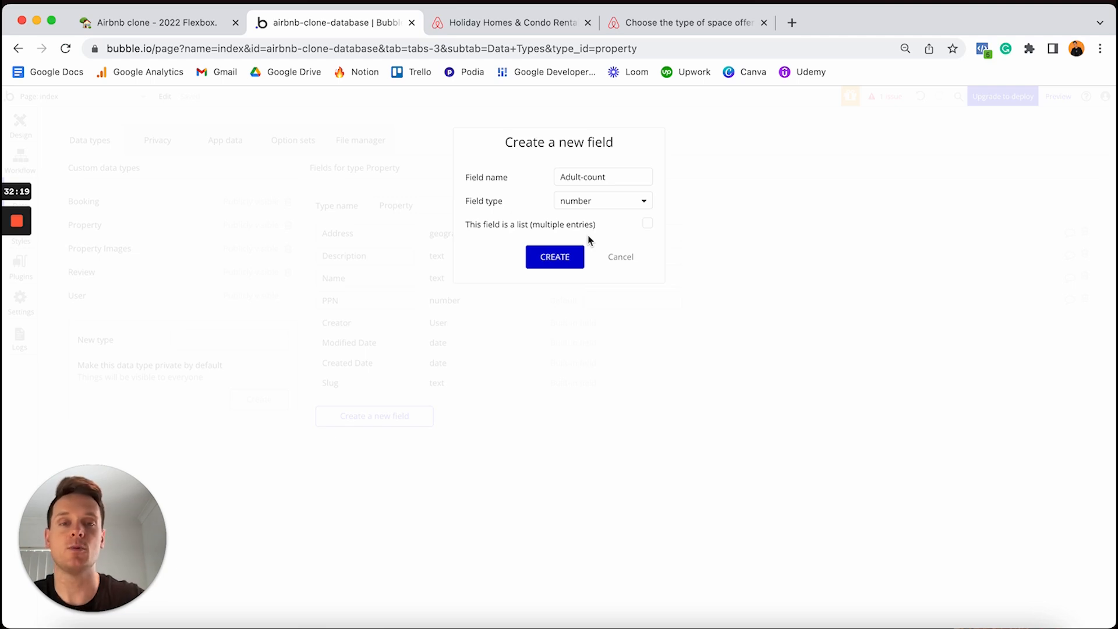
left_click(554, 257)
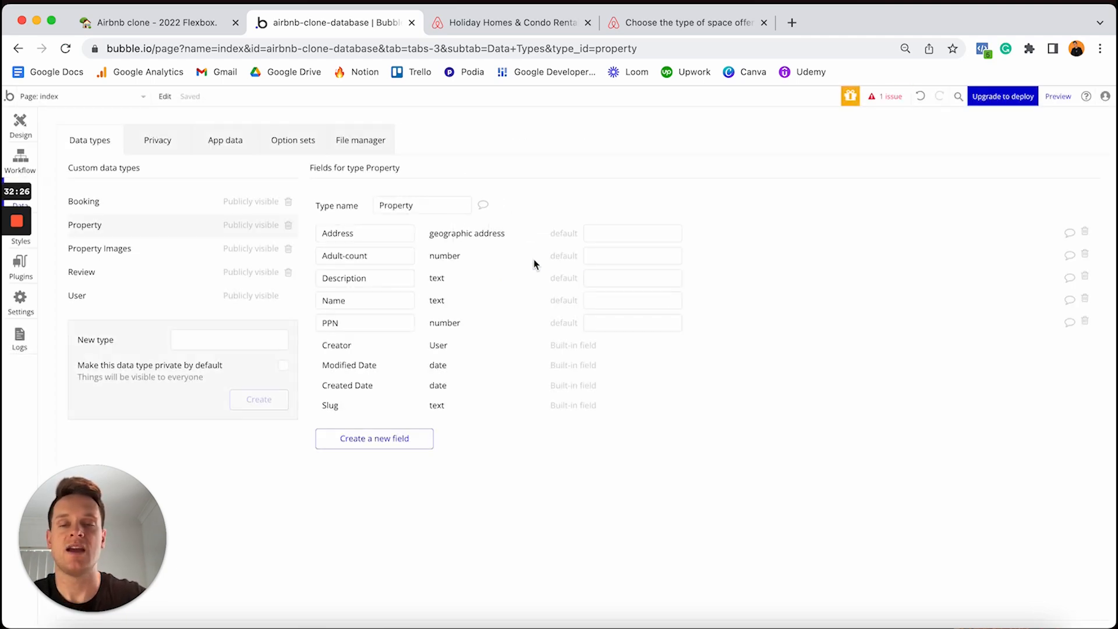
Step: Create a field named Children-count of type number on the Property data type
left_click(407, 438)
type("Ch")
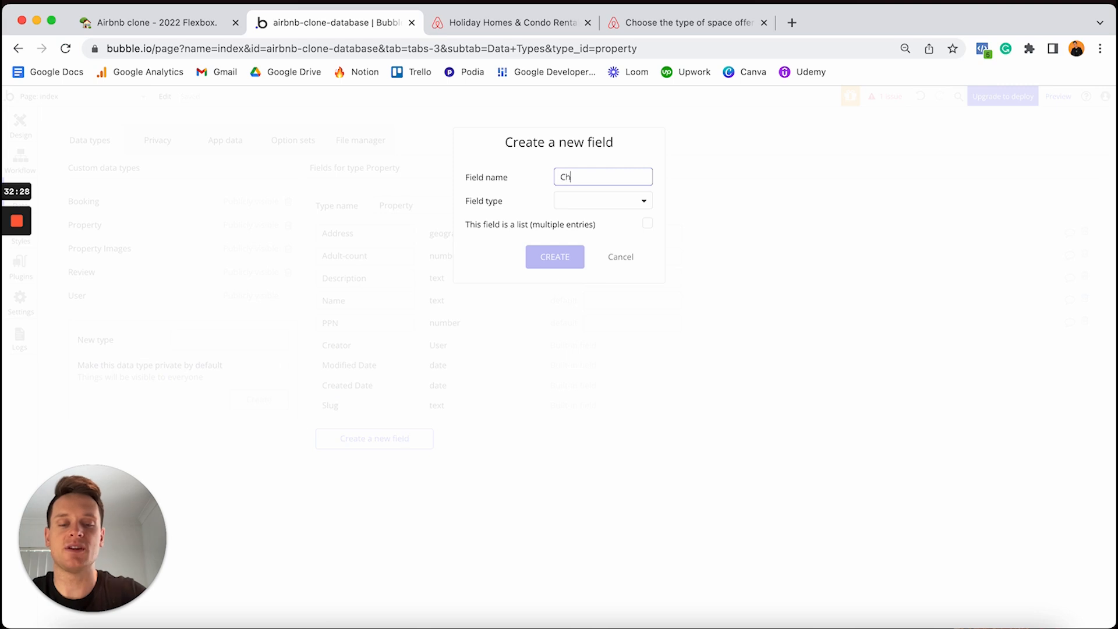
type("ildren-count")
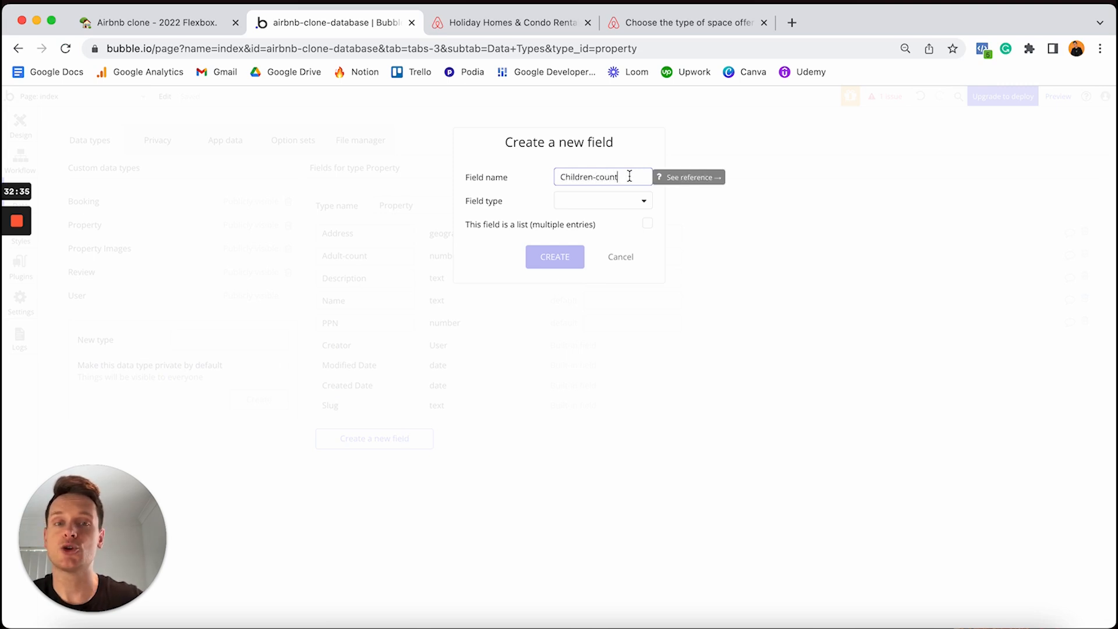
left_click(600, 207)
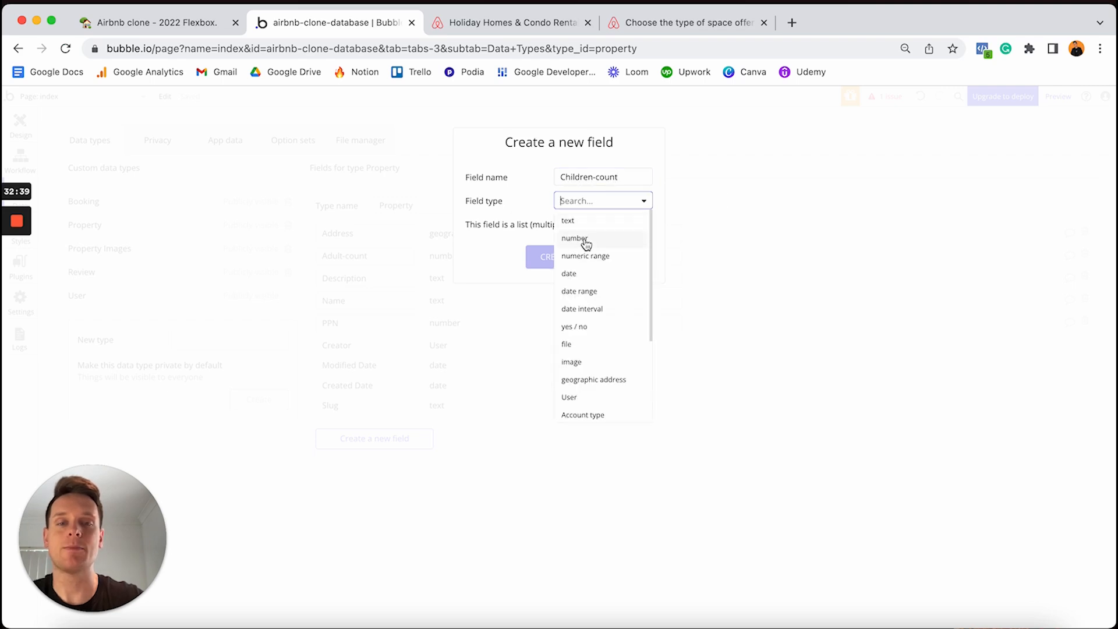
left_click(586, 239)
left_click(553, 259)
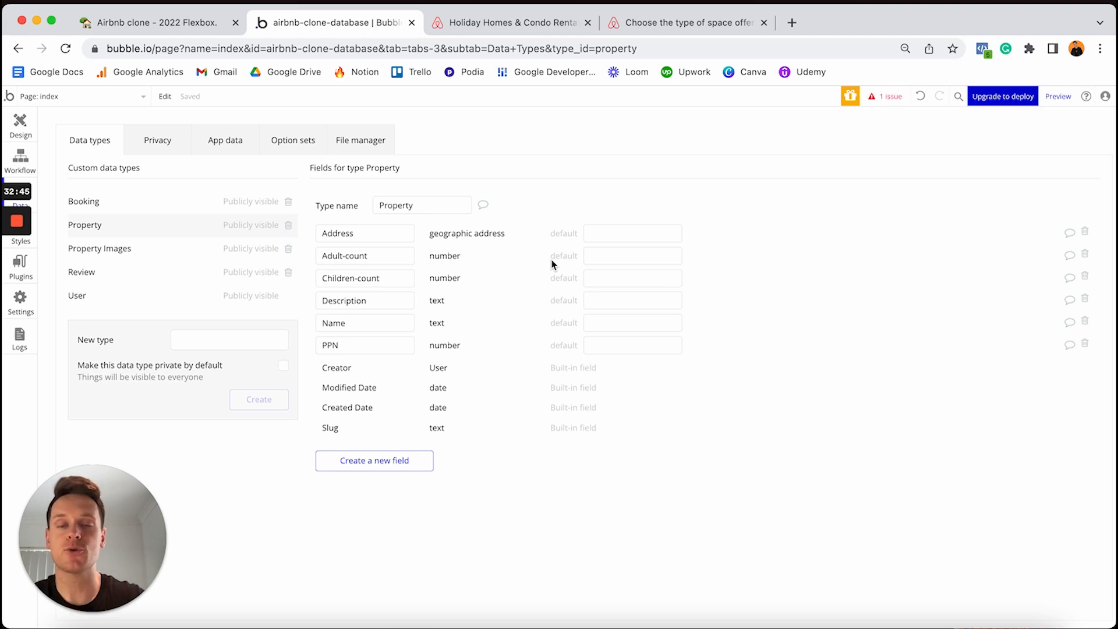
Step: Create a field named Bedroom-count of type number on the Property data type
left_click(376, 466)
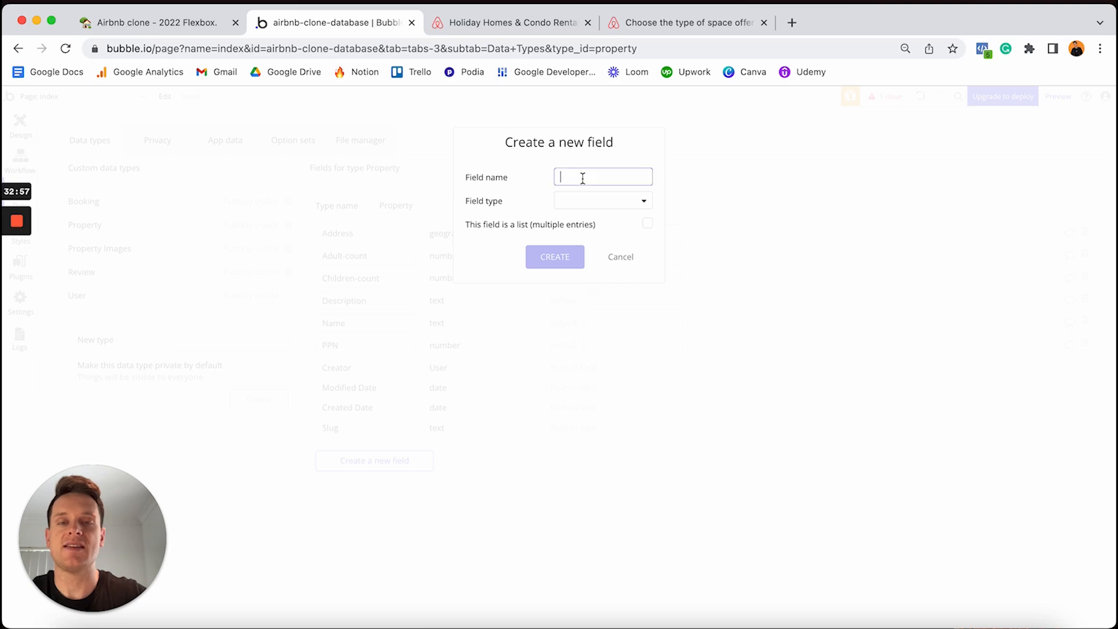
type("Bedroom-count")
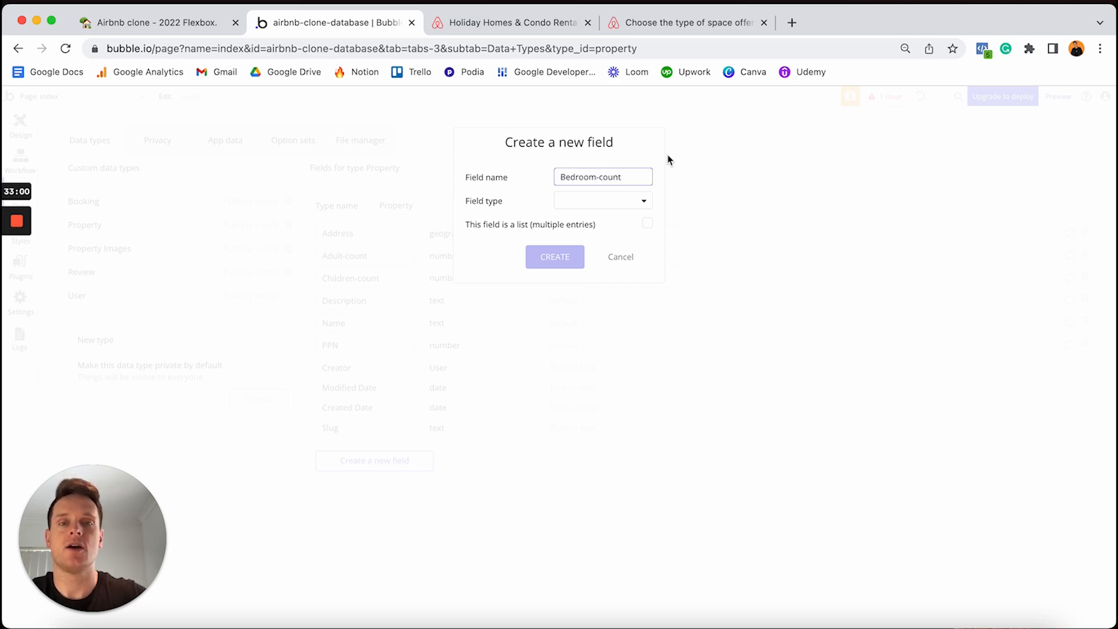
left_click(611, 199)
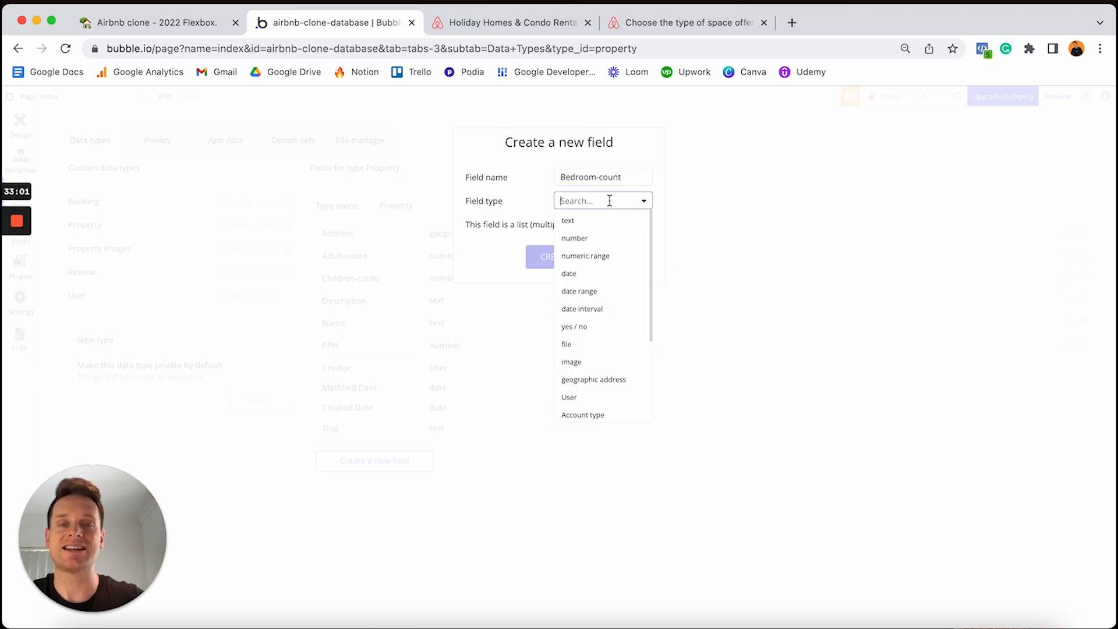
left_click(585, 238)
left_click(558, 256)
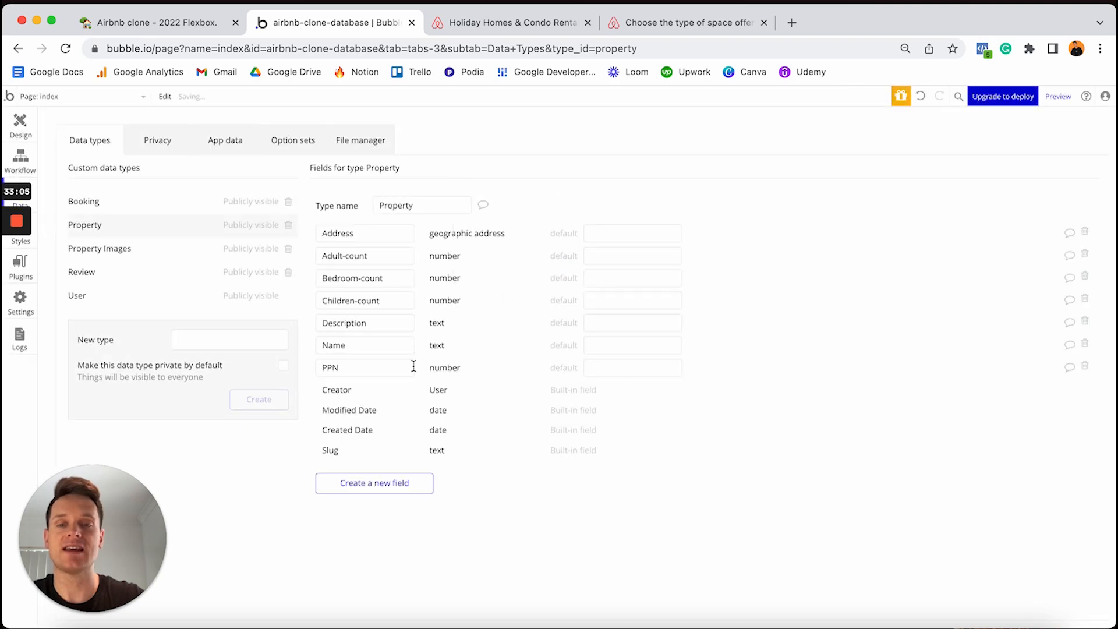
Step: Create a field named Bathroom-count of type number on the Property data type
left_click(372, 484)
type("Bath")
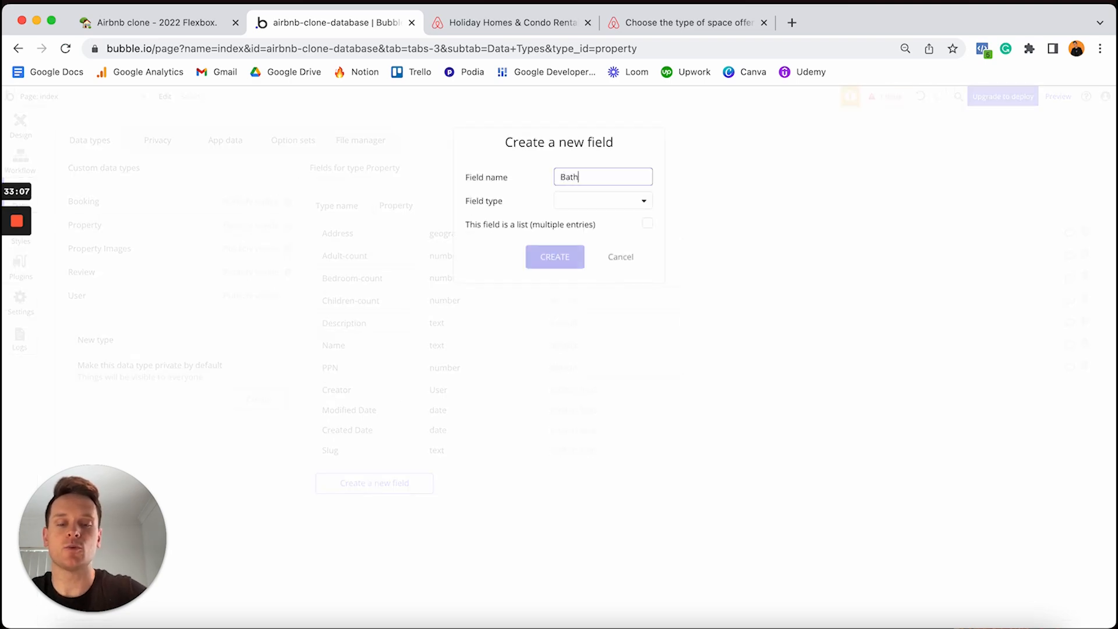
type("room-count")
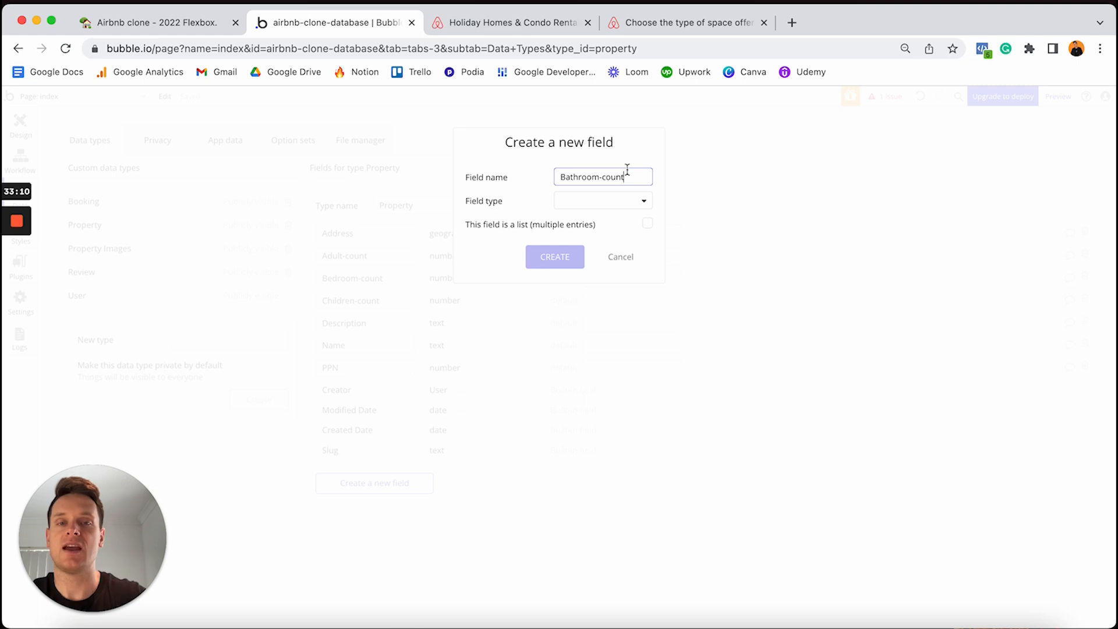
left_click(614, 201)
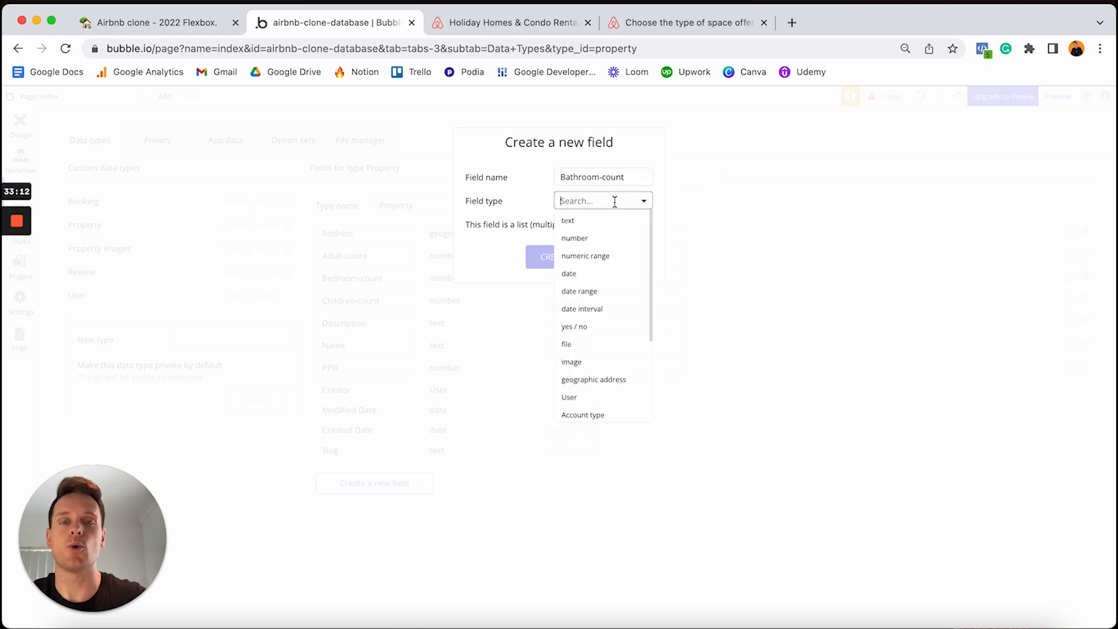
left_click(581, 241)
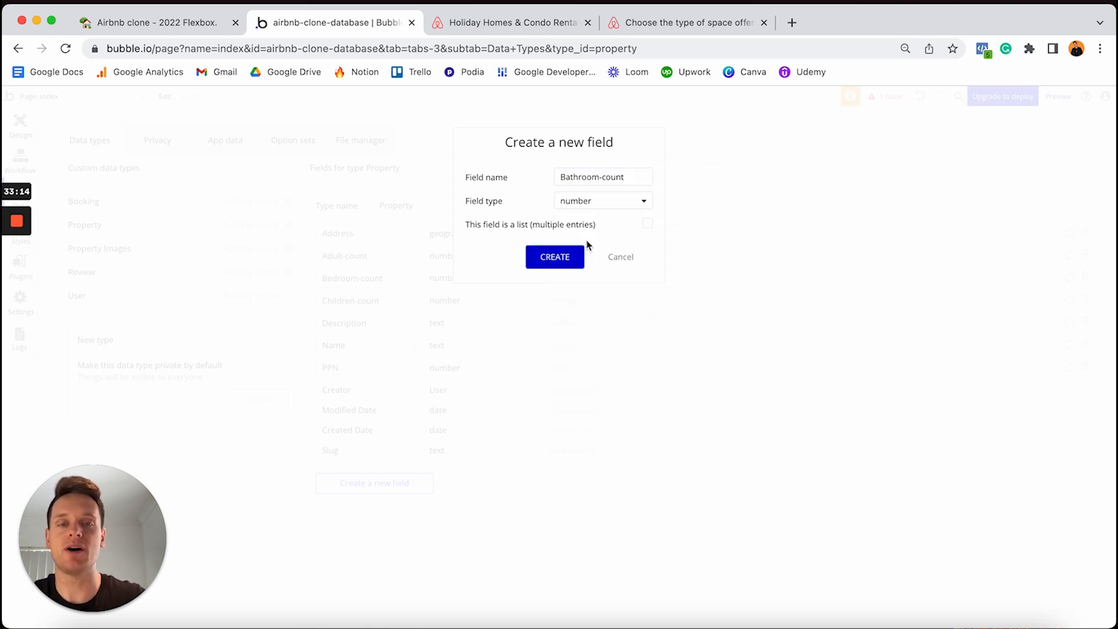
left_click(563, 257)
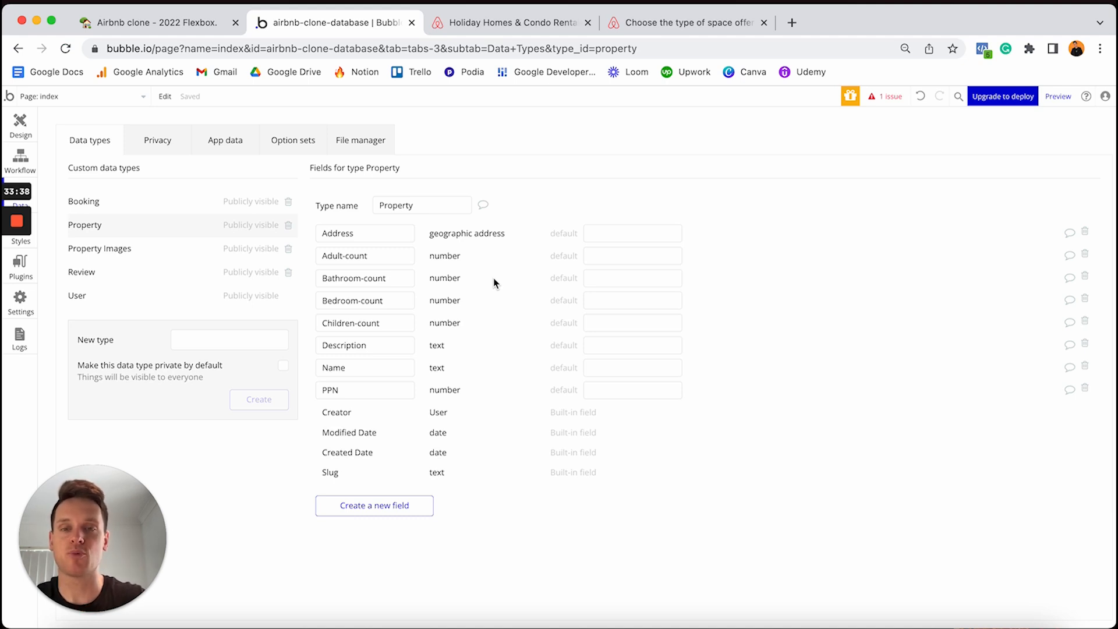
Step: Check the Property fields in the Notion plan, and create a field named Kitchen of type yes / no on Bubble's Property data type
left_click(222, 25)
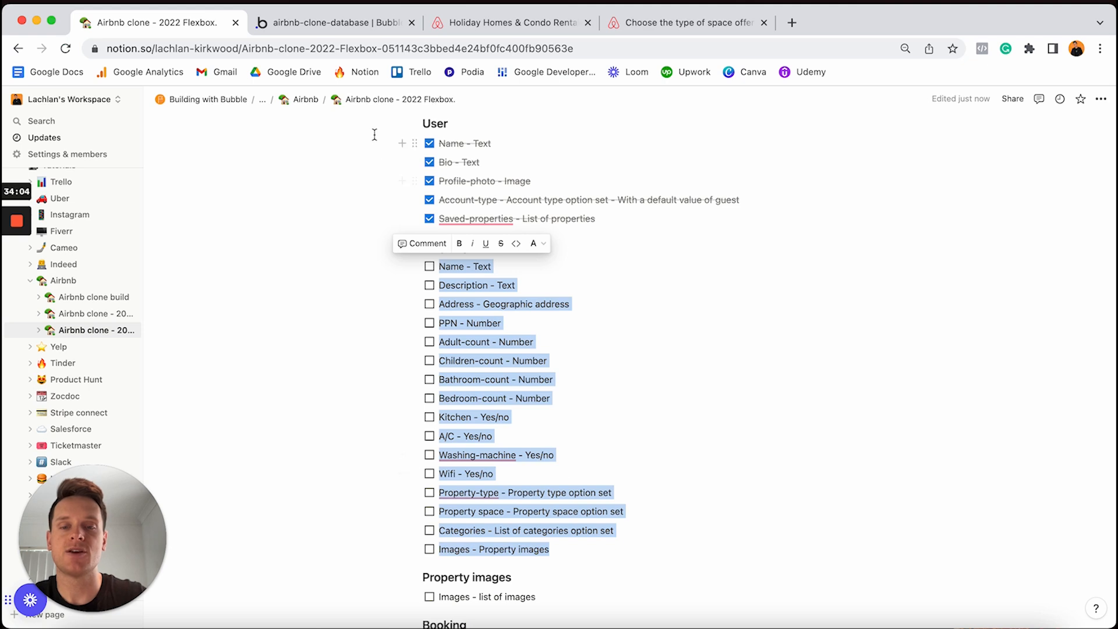
left_click(329, 22)
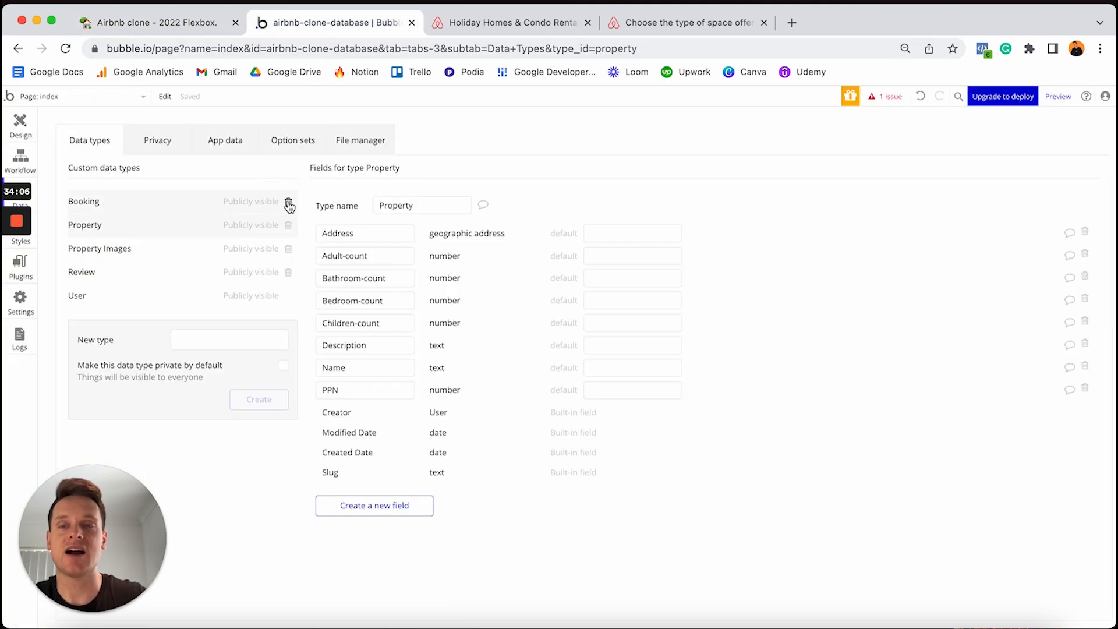
left_click(374, 504)
type("Kitchen")
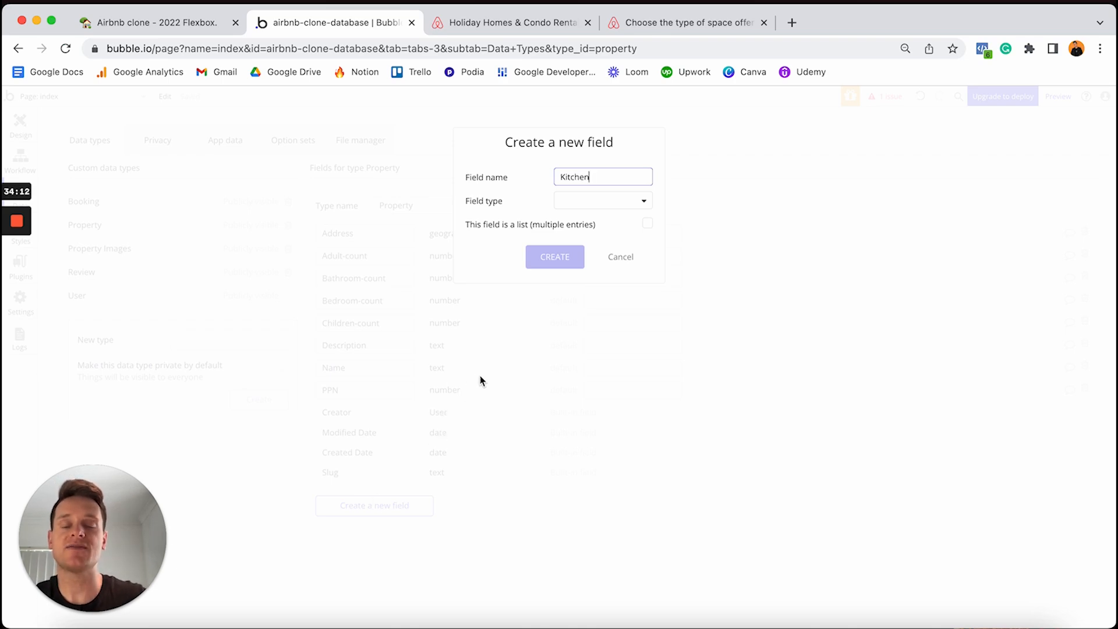
left_click(580, 208)
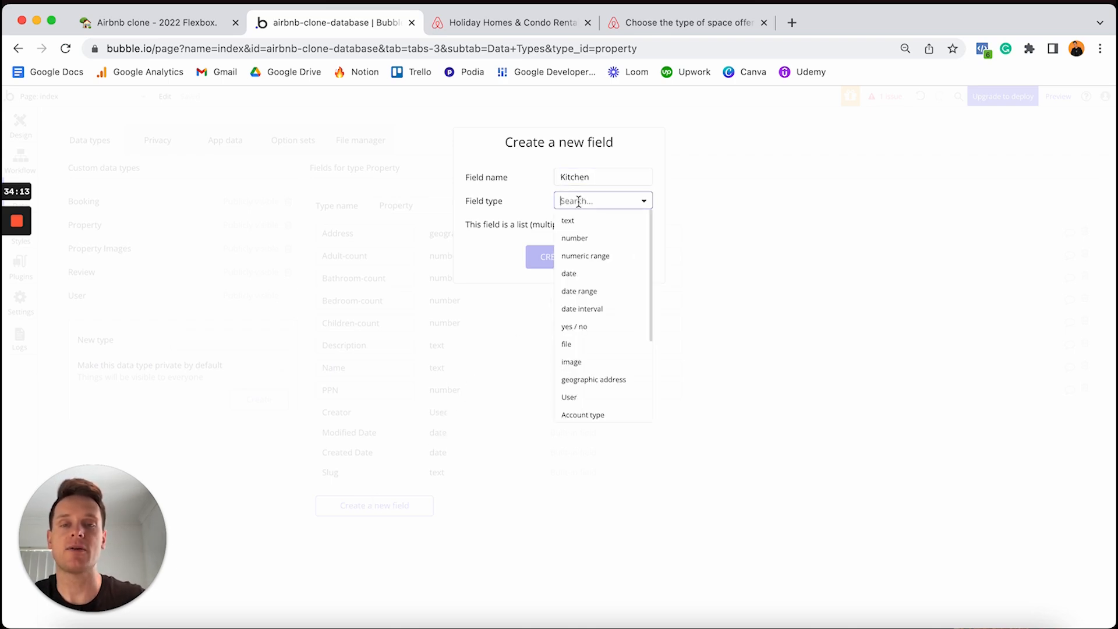
left_click(579, 331)
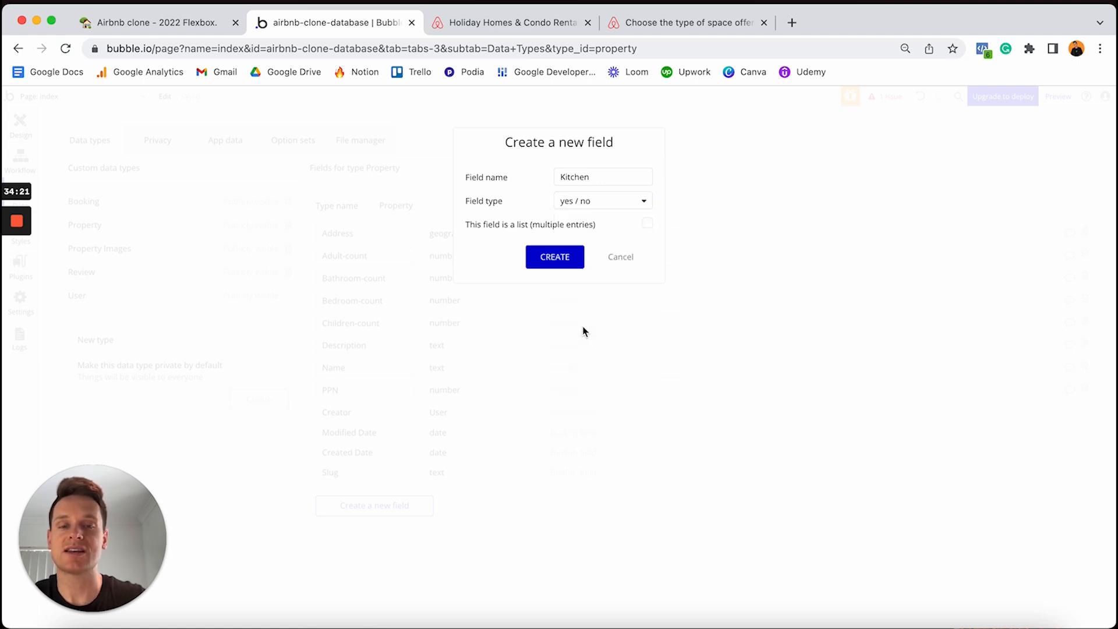
left_click(558, 261)
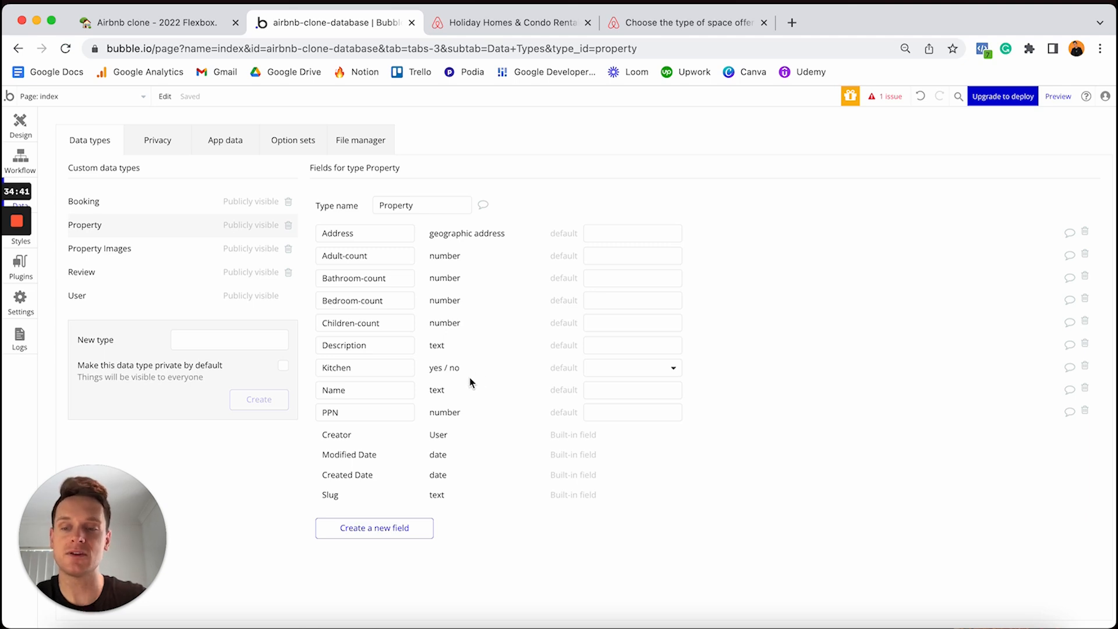
Step: Create a field named A/C of type yes / no on the Property data type
left_click(372, 529)
type("A/C")
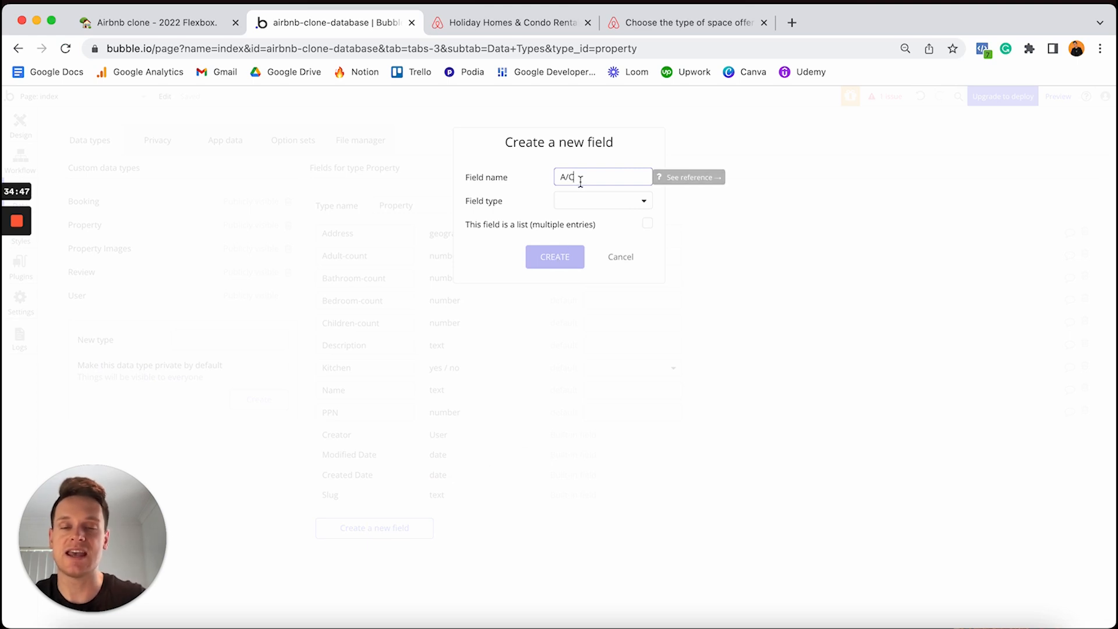
left_click(577, 201)
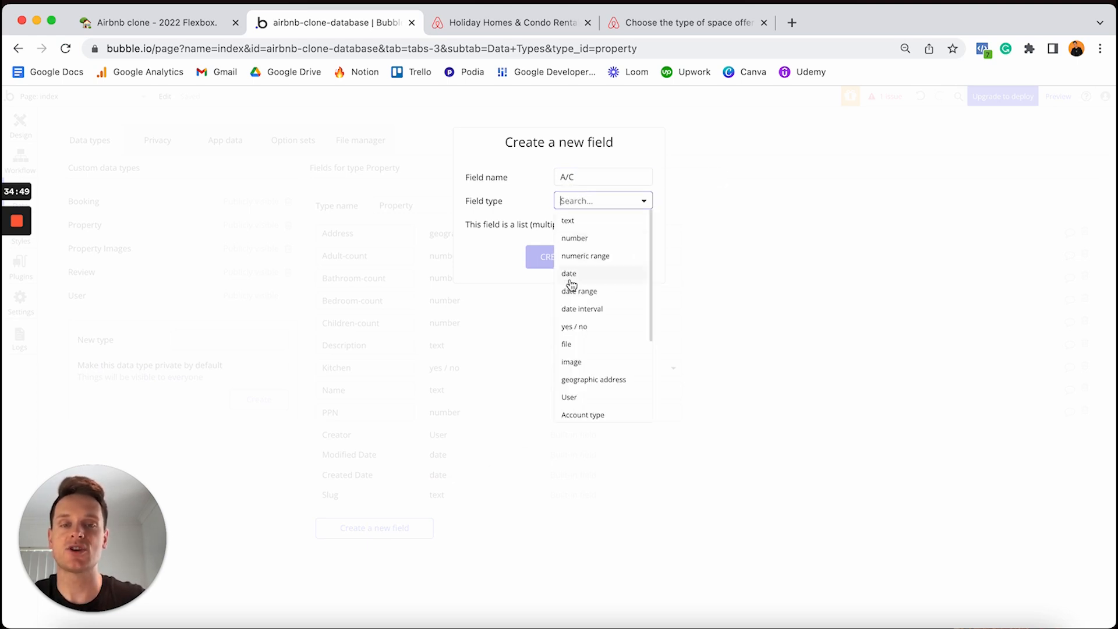
left_click(570, 325)
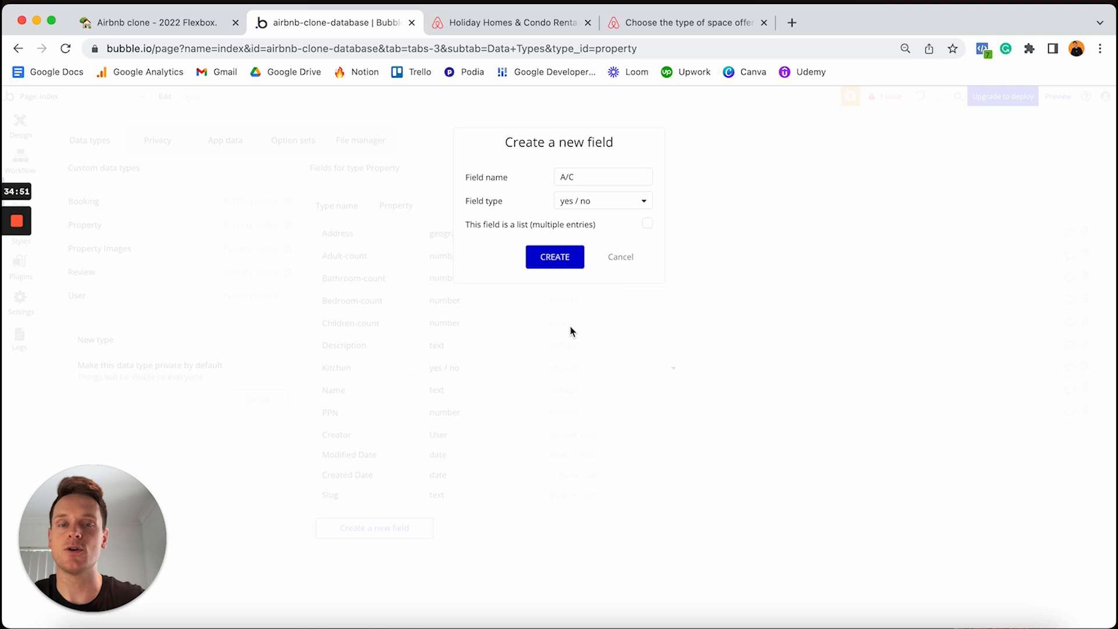
left_click(554, 260)
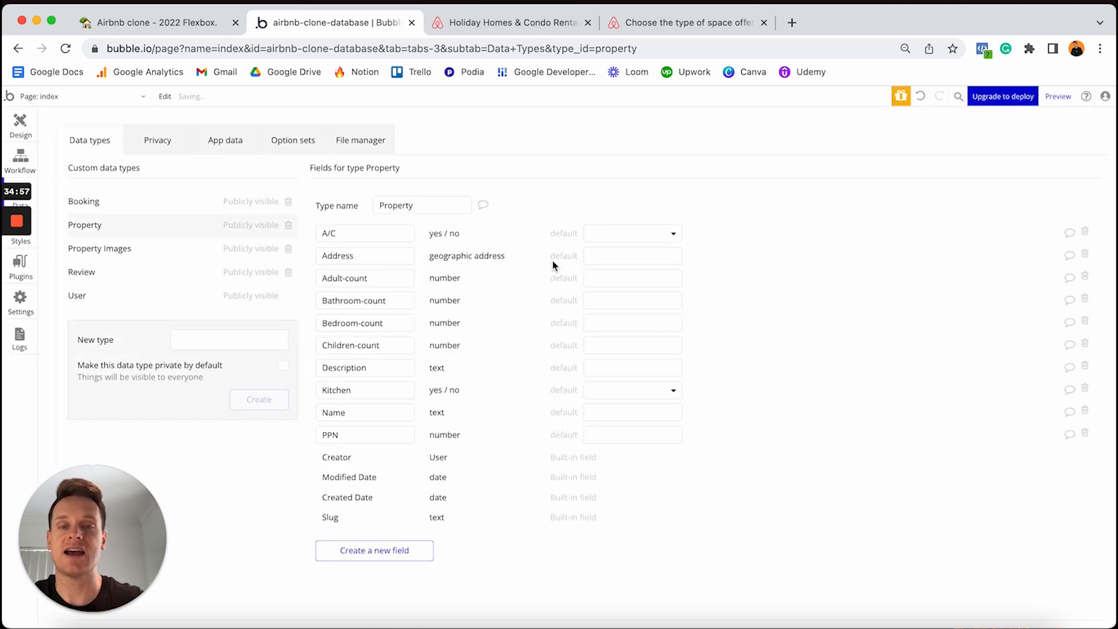
Step: Create a field named Washing-machine of type yes / no on the Property data type
left_click(357, 556)
type("Washing-a")
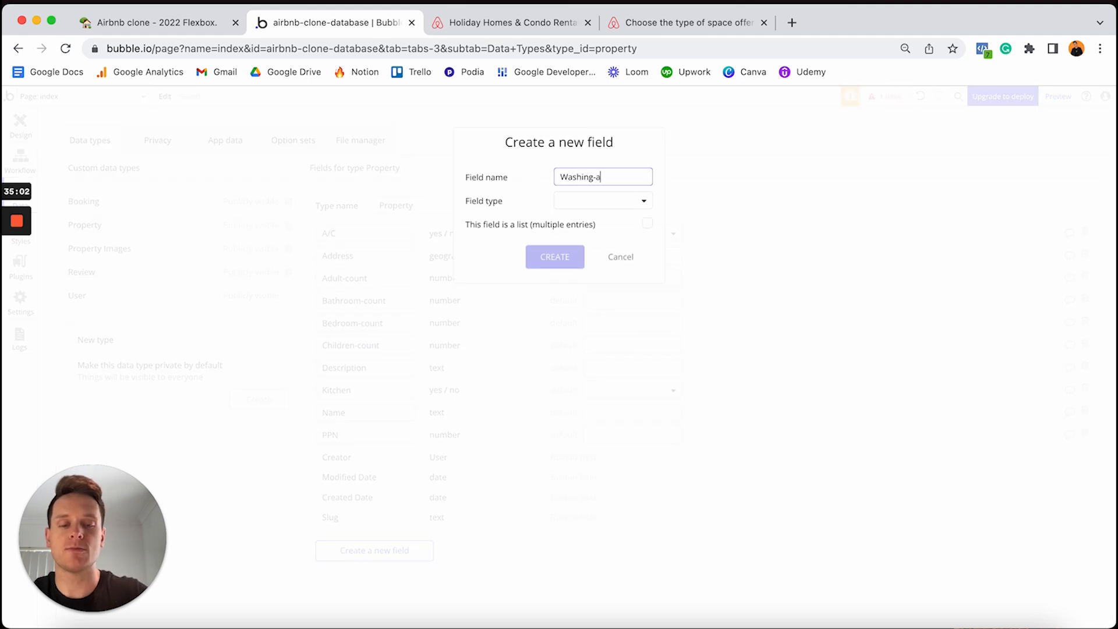
key("BackSpace")
type("machine")
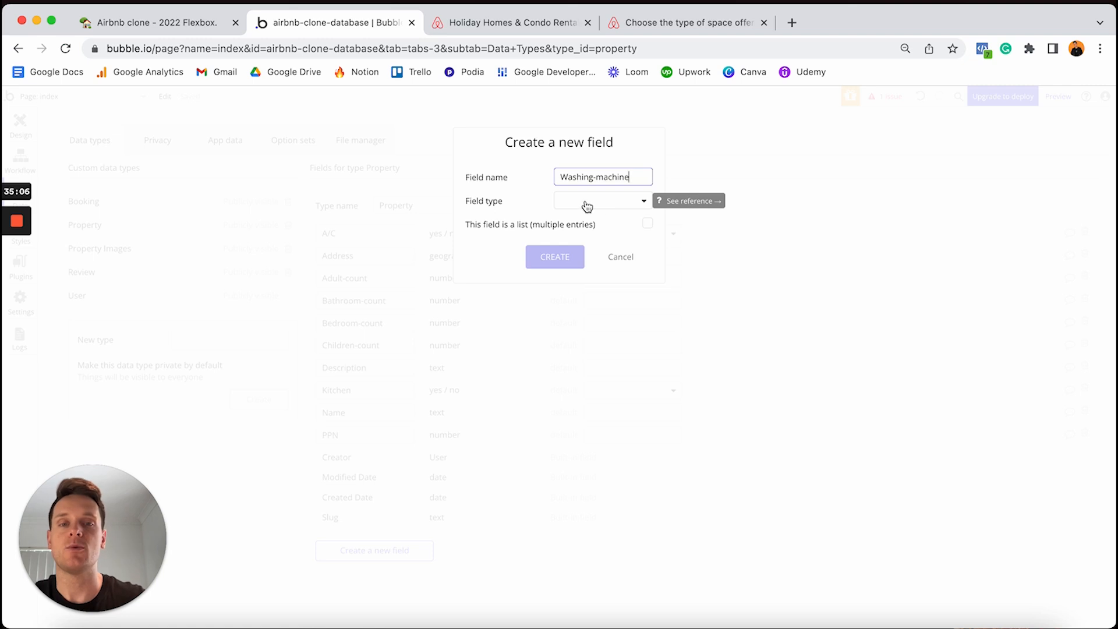
left_click(601, 207)
left_click(578, 327)
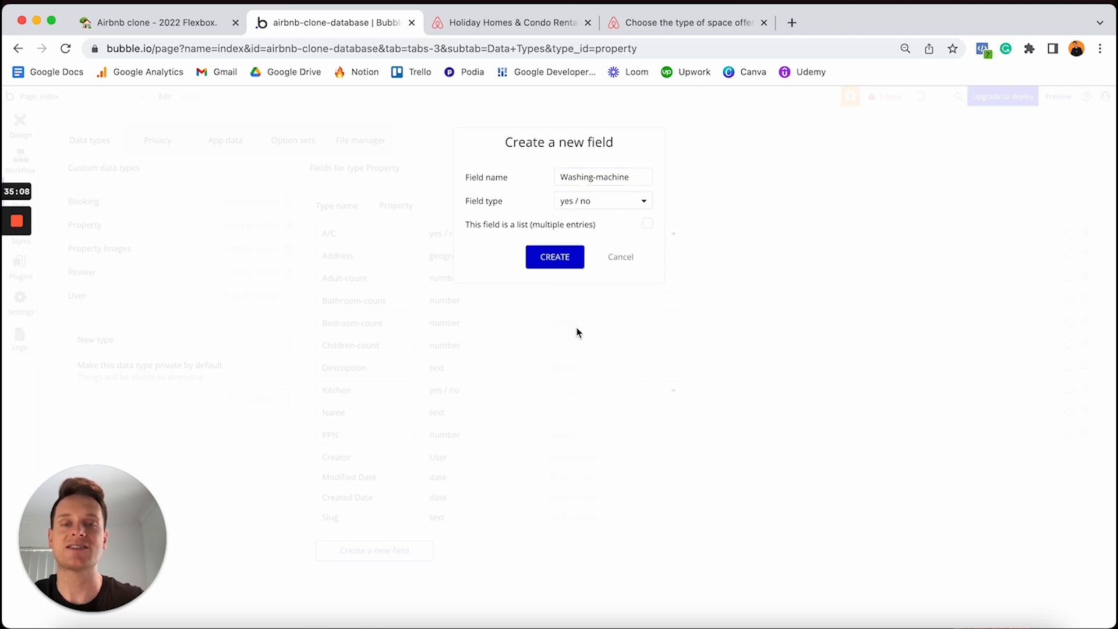
left_click(555, 258)
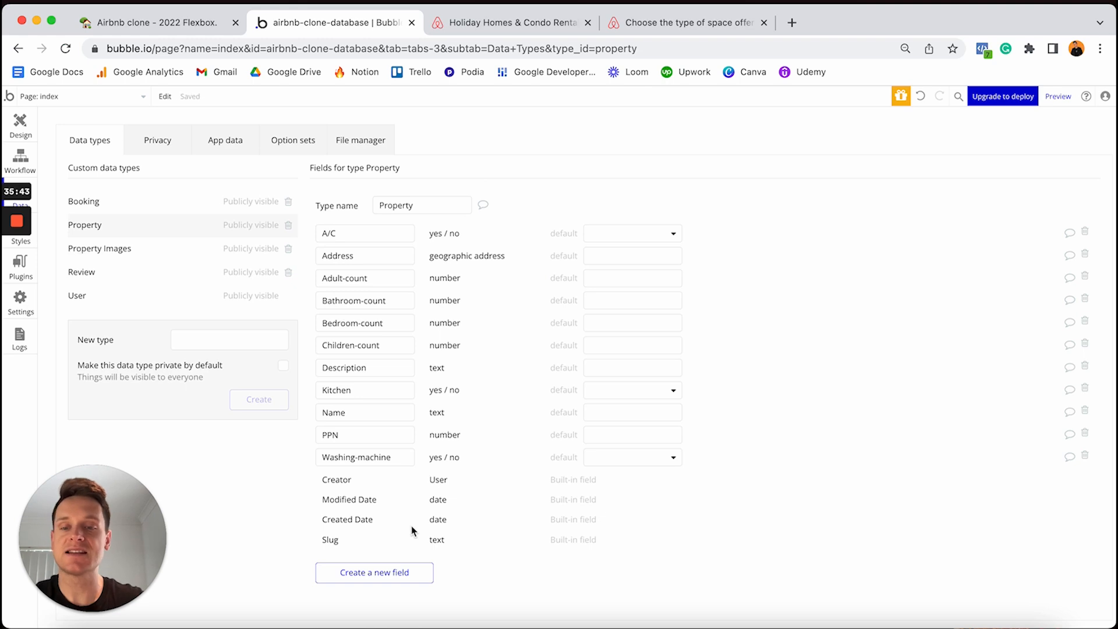
Step: Create a field named Wifi of type yes / no on the Property data type
left_click(394, 573)
type("Wifi")
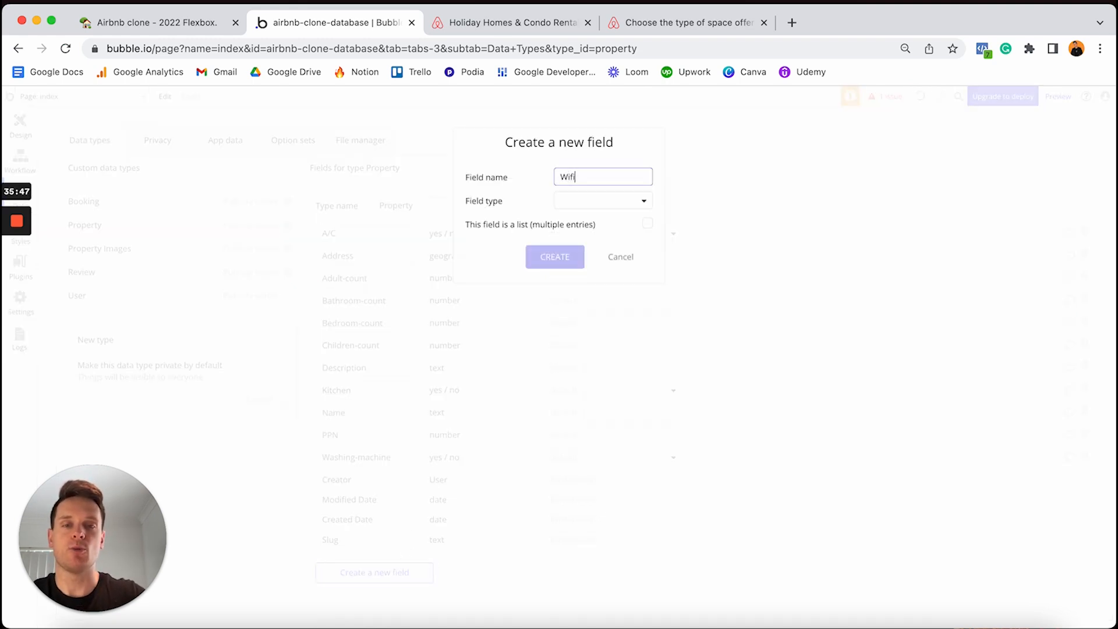
left_click(600, 200)
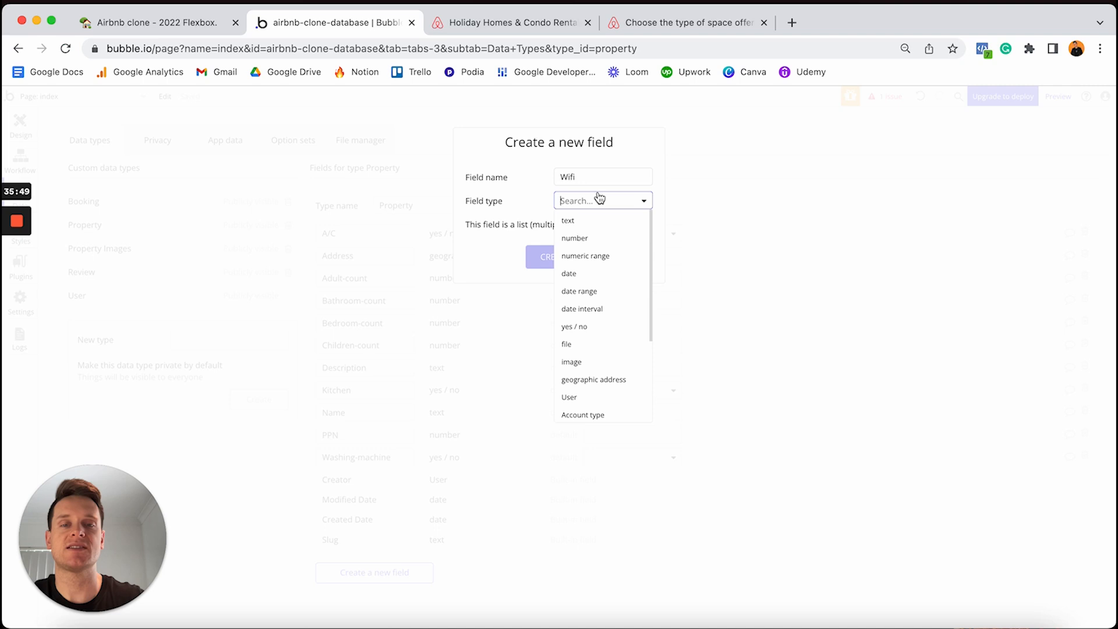
left_click(588, 327)
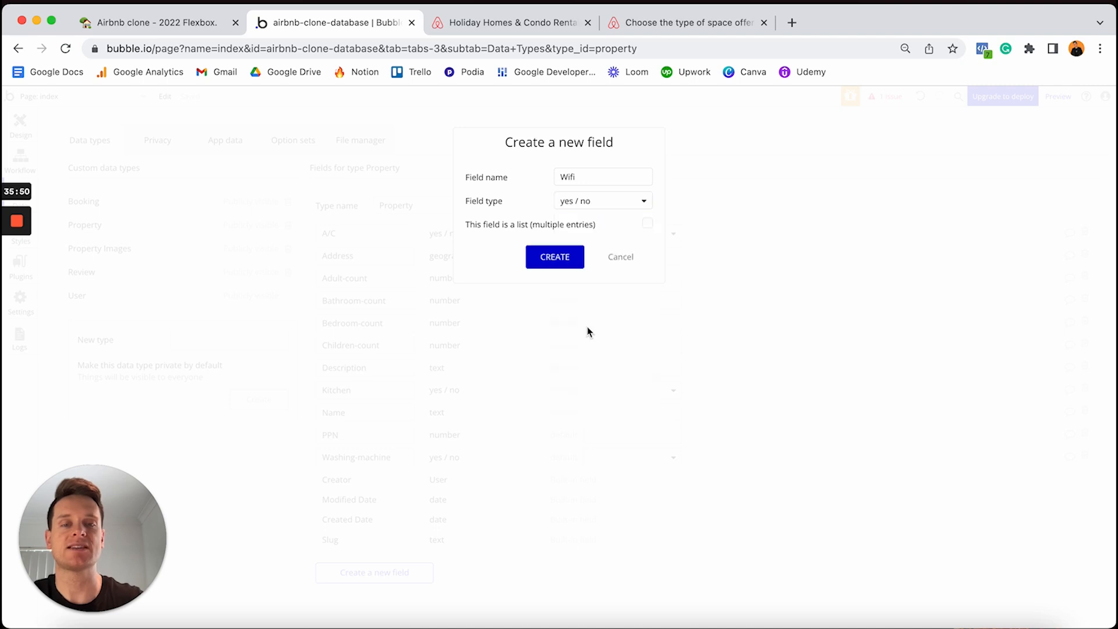
left_click(553, 261)
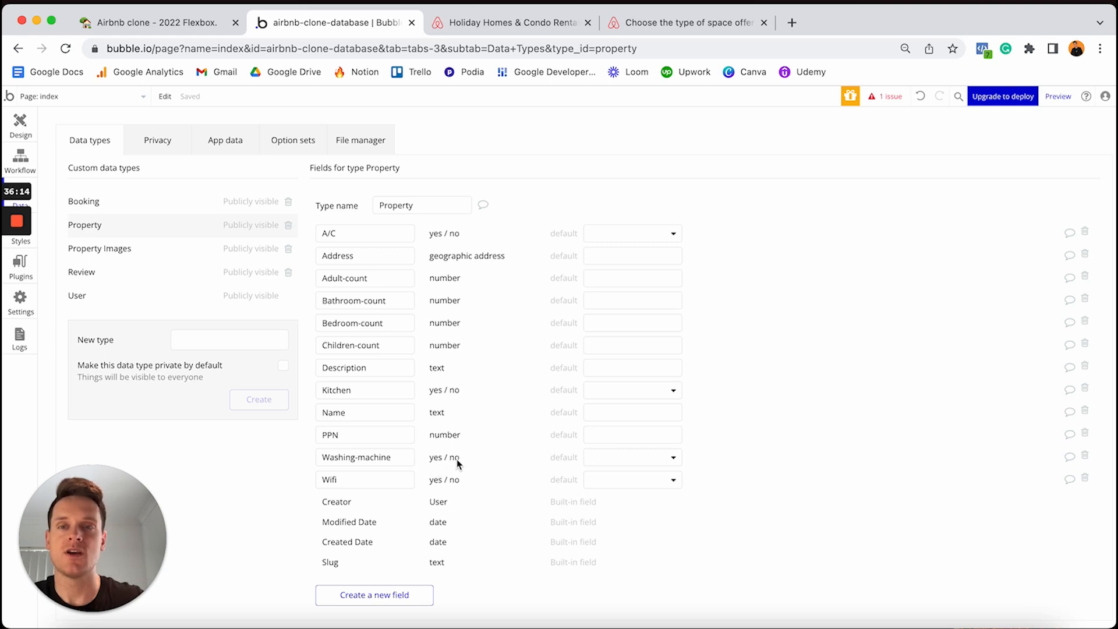
Step: Check the Property fields in the Notion plan, and create a field named Property-type of type Property type on Bubble's Property data type
left_click(193, 23)
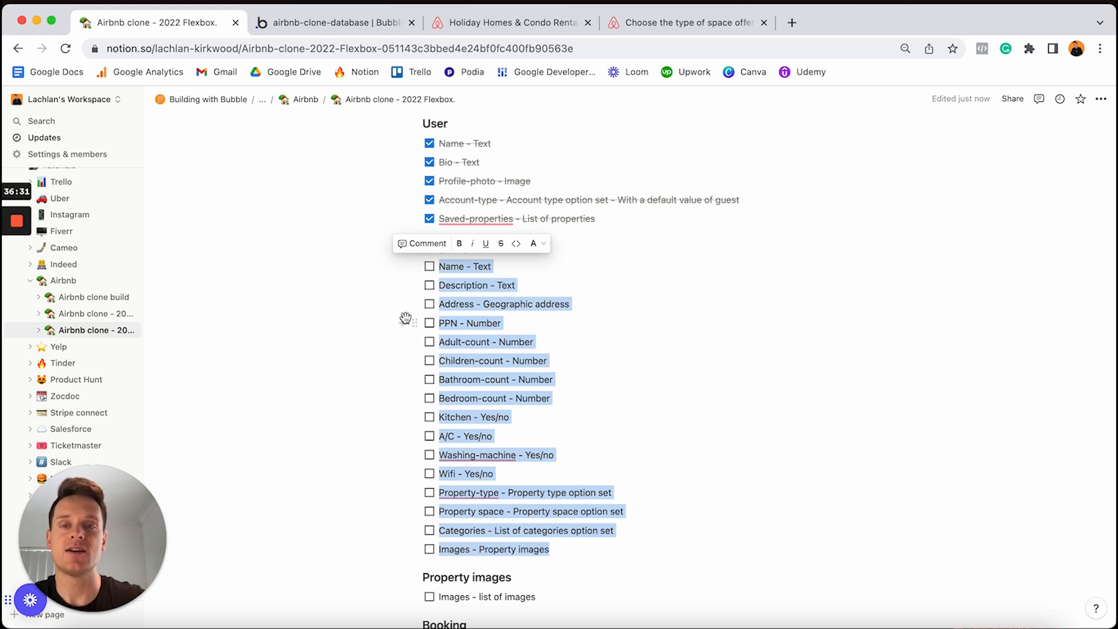
left_click(303, 26)
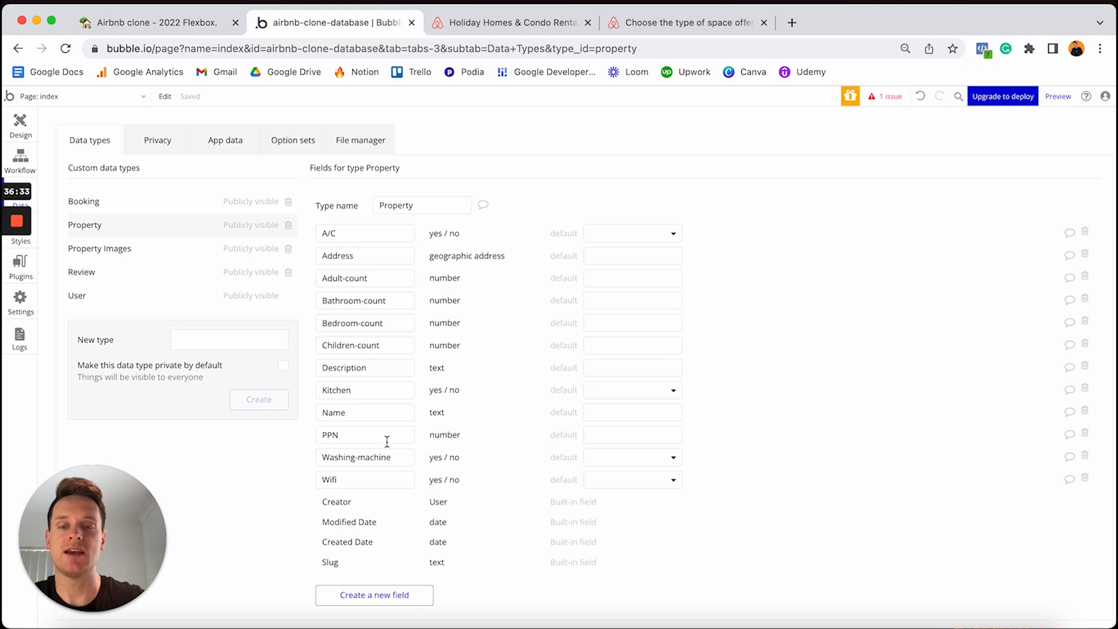
left_click(373, 596)
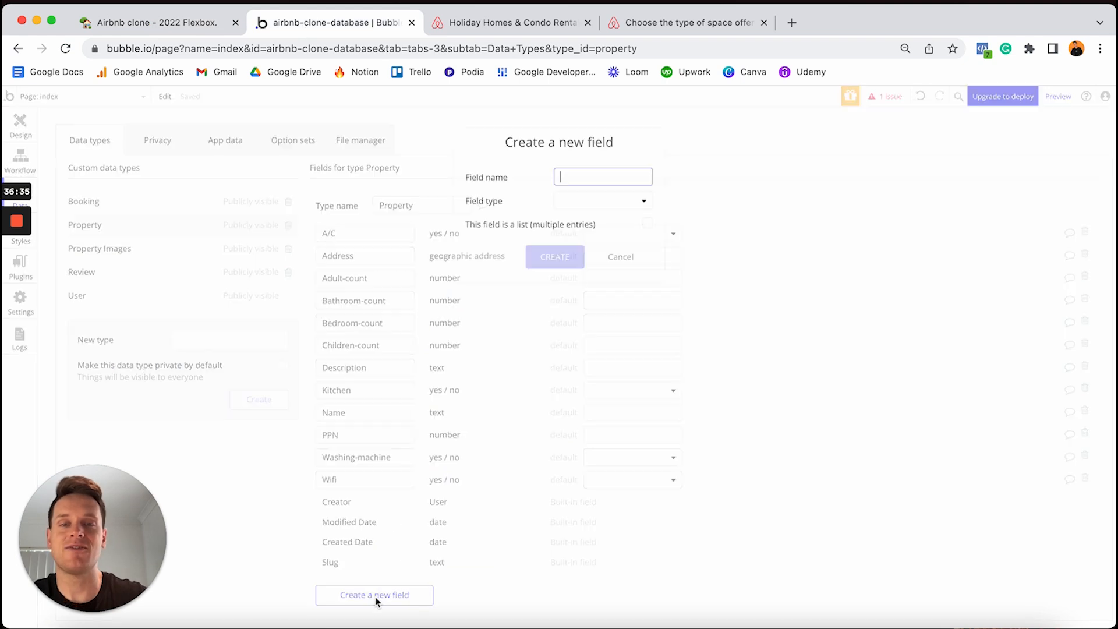
type("Property-type")
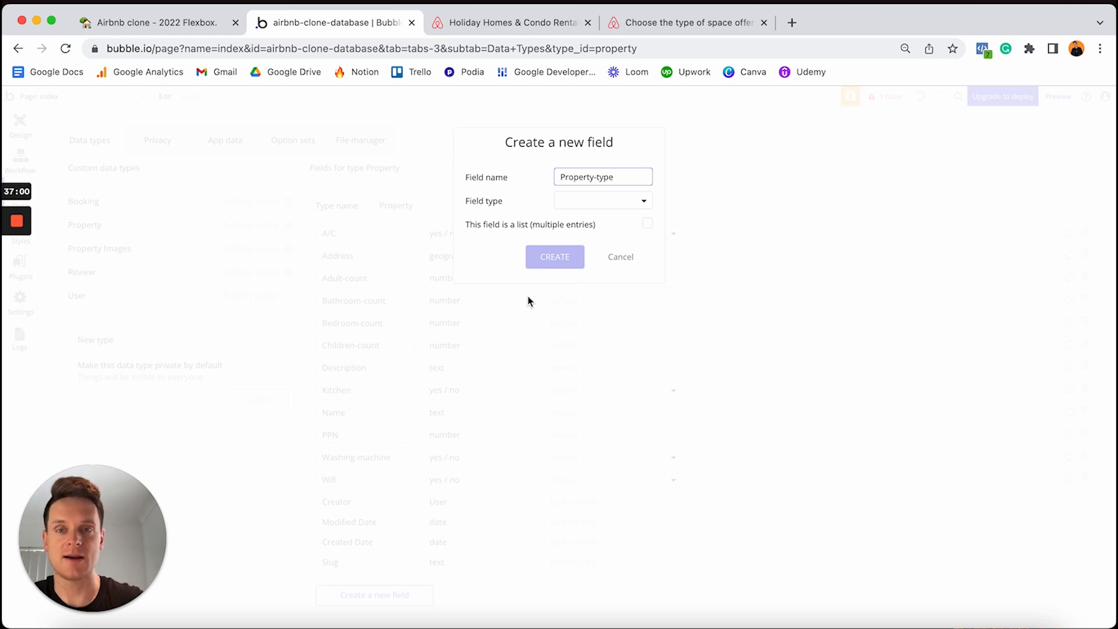
left_click(587, 202)
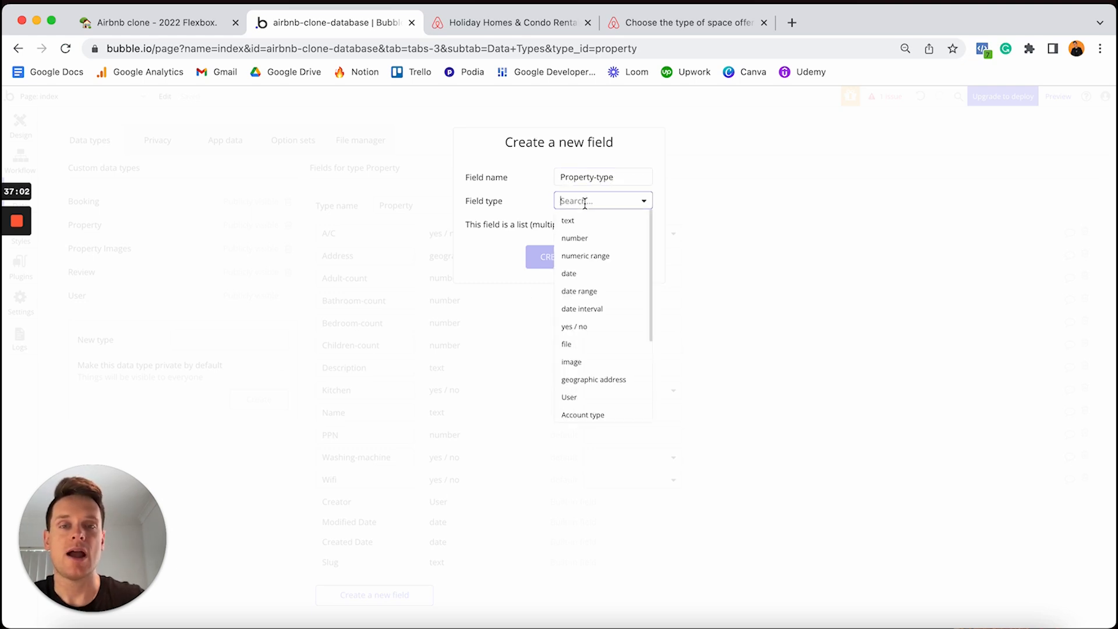
scroll(597, 233, "down", 3)
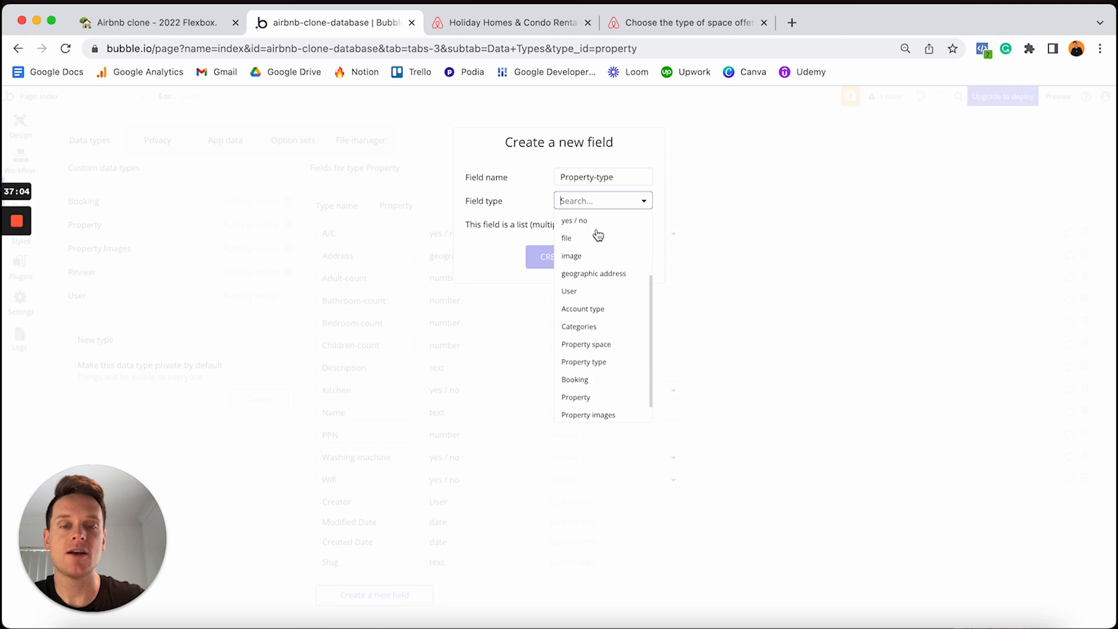
left_click(600, 365)
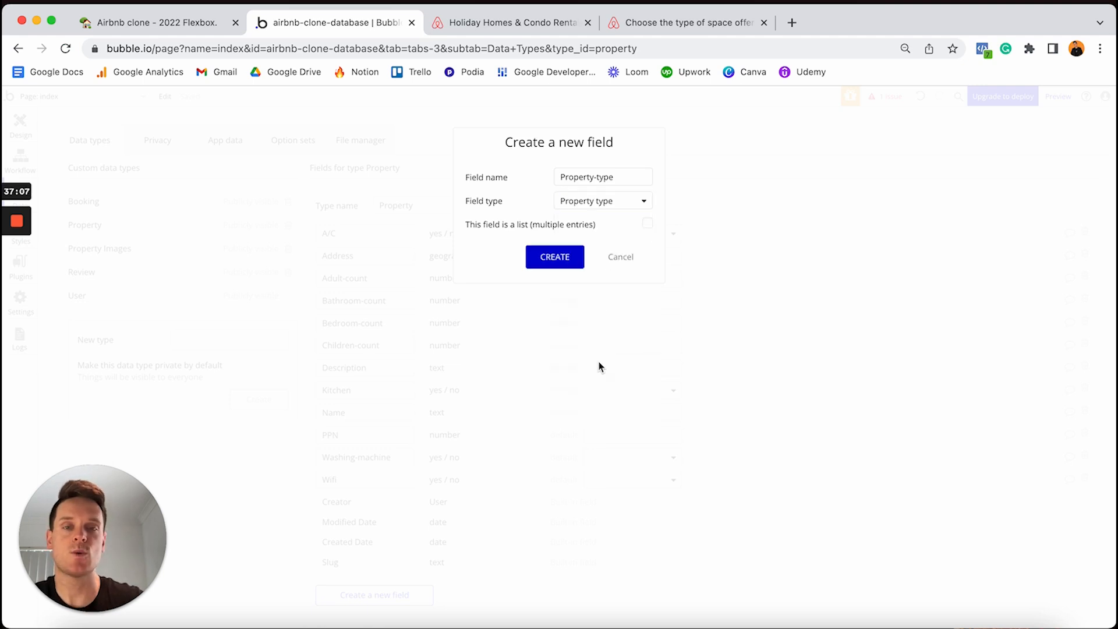
left_click(558, 258)
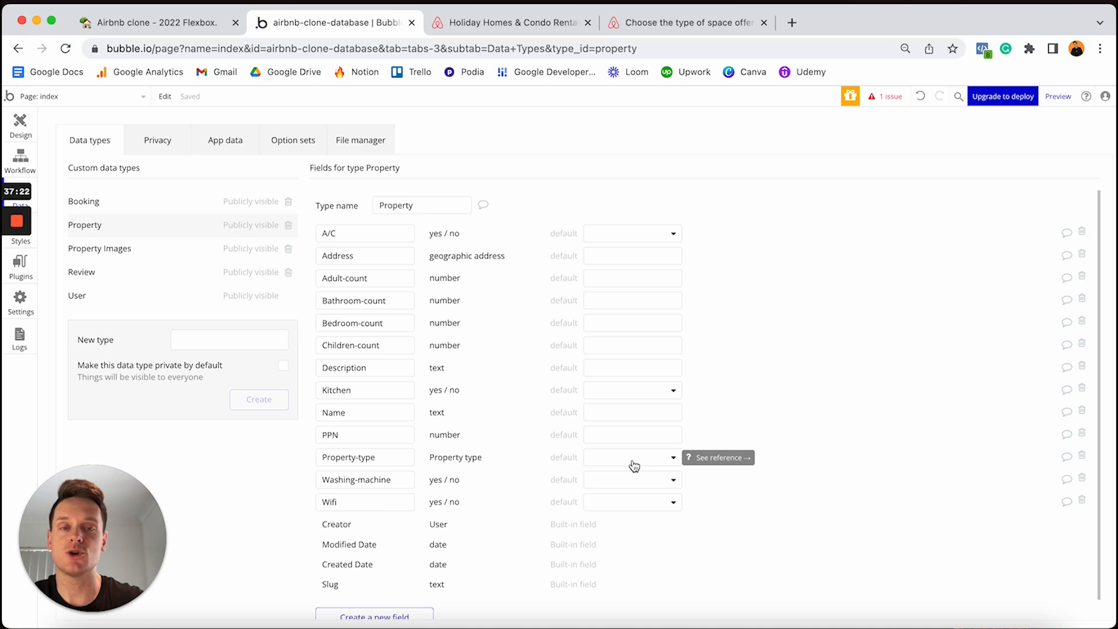
Step: Create a field named Property-space of type Property space on the Property data type
scroll(634, 466, "down", 1)
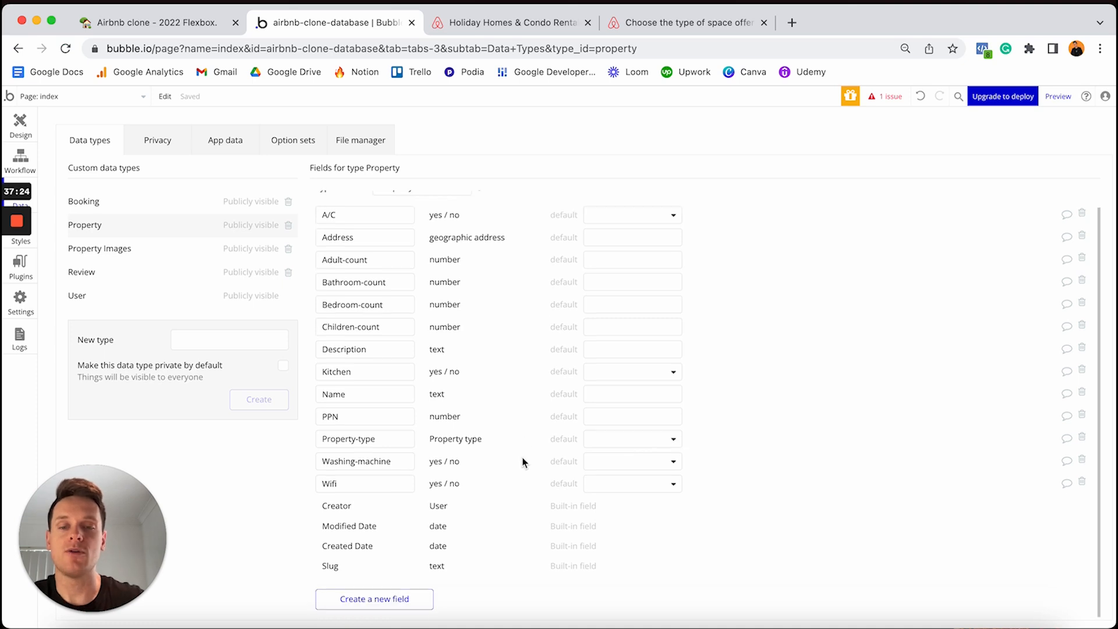
left_click(406, 600)
type("Prop")
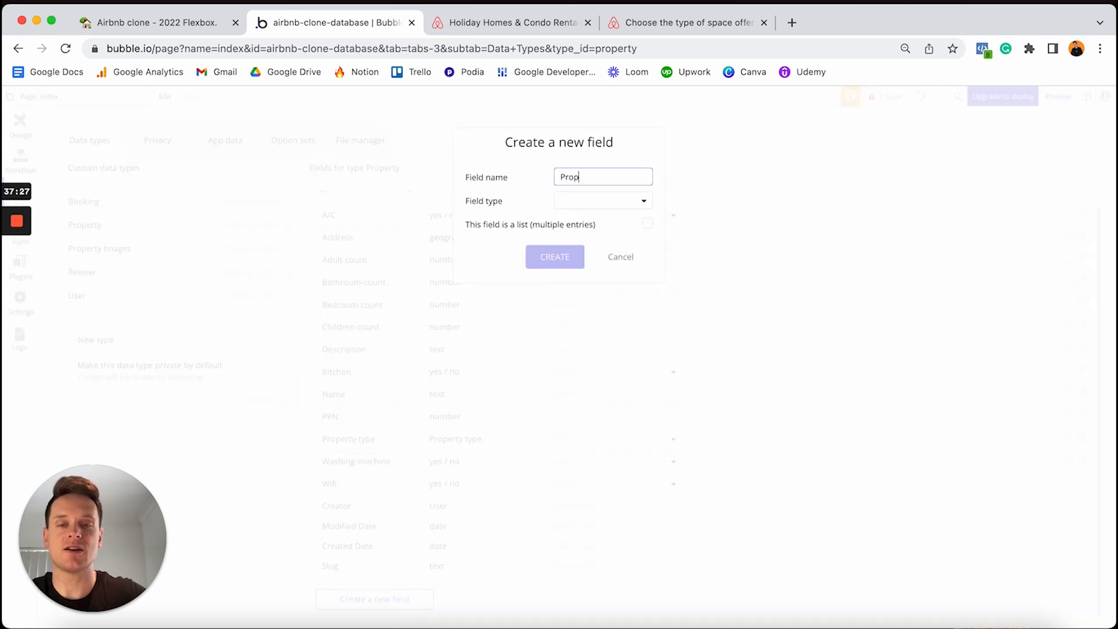
type("erty-")
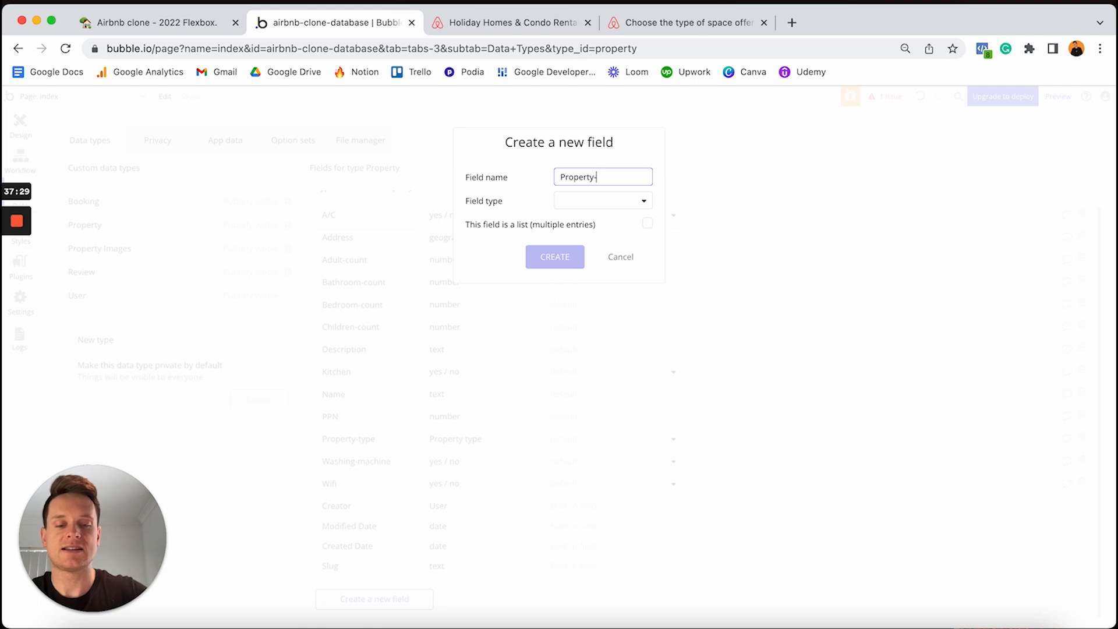
type("space")
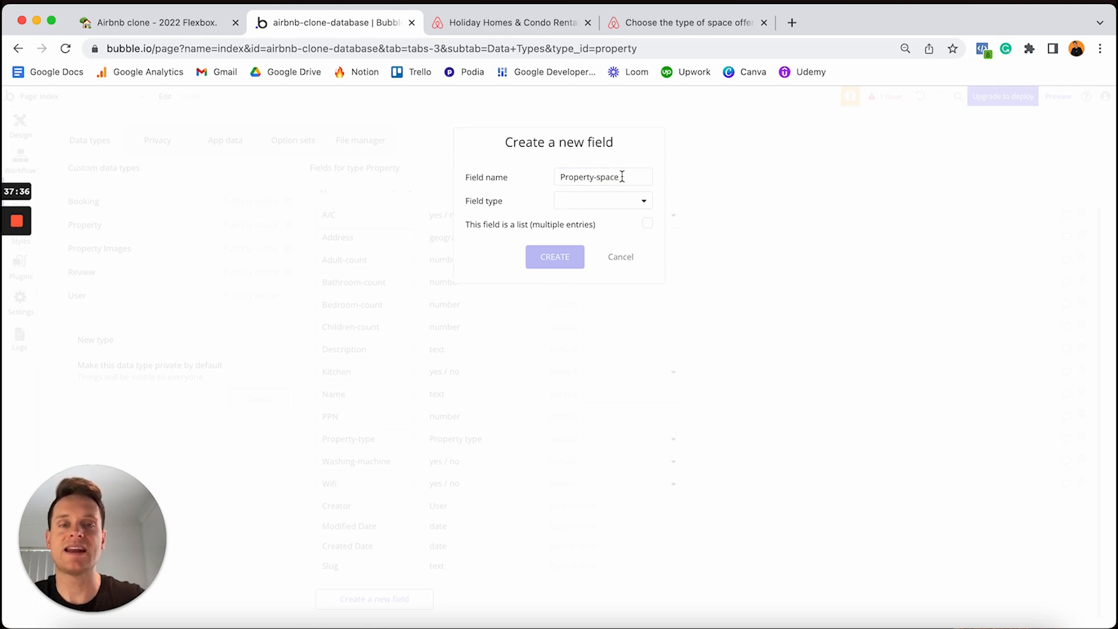
left_click(622, 199)
scroll(596, 324, "down", 3)
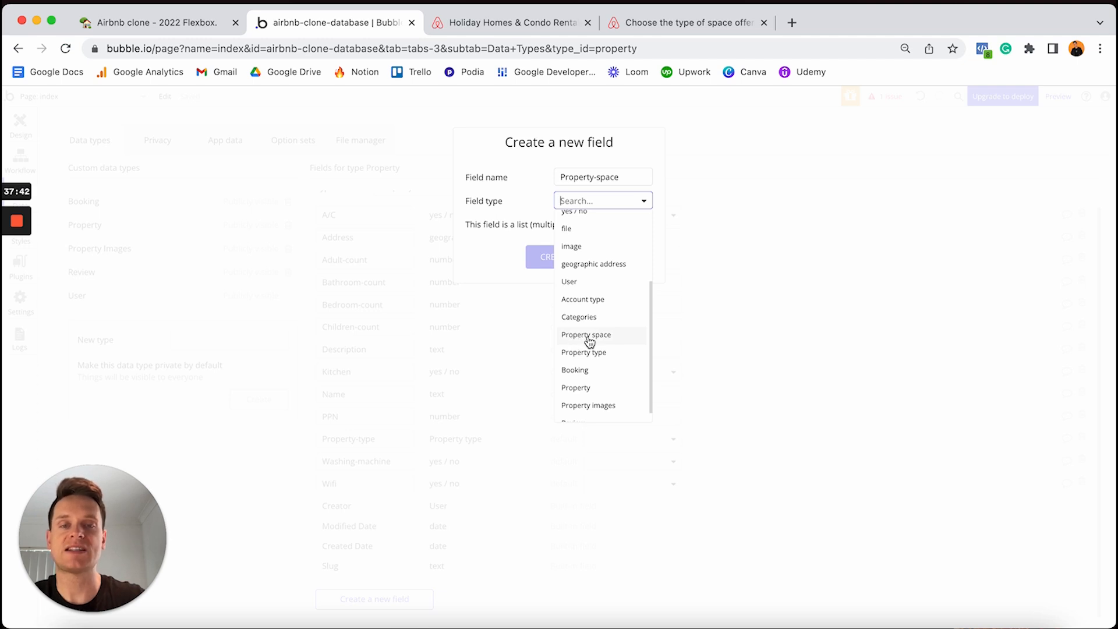
left_click(589, 340)
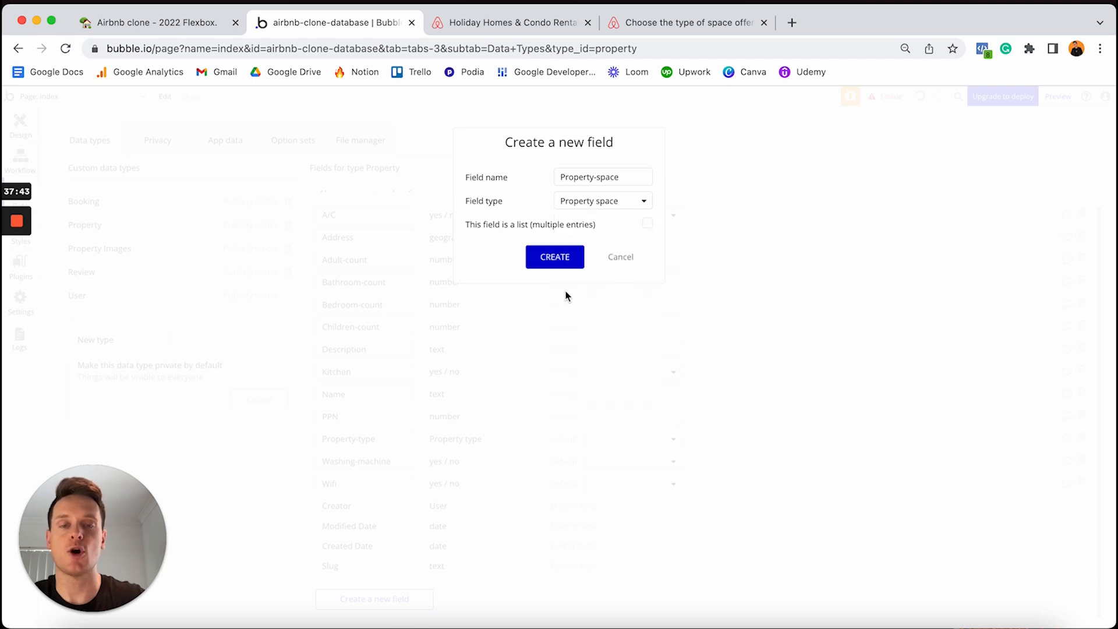
left_click(549, 256)
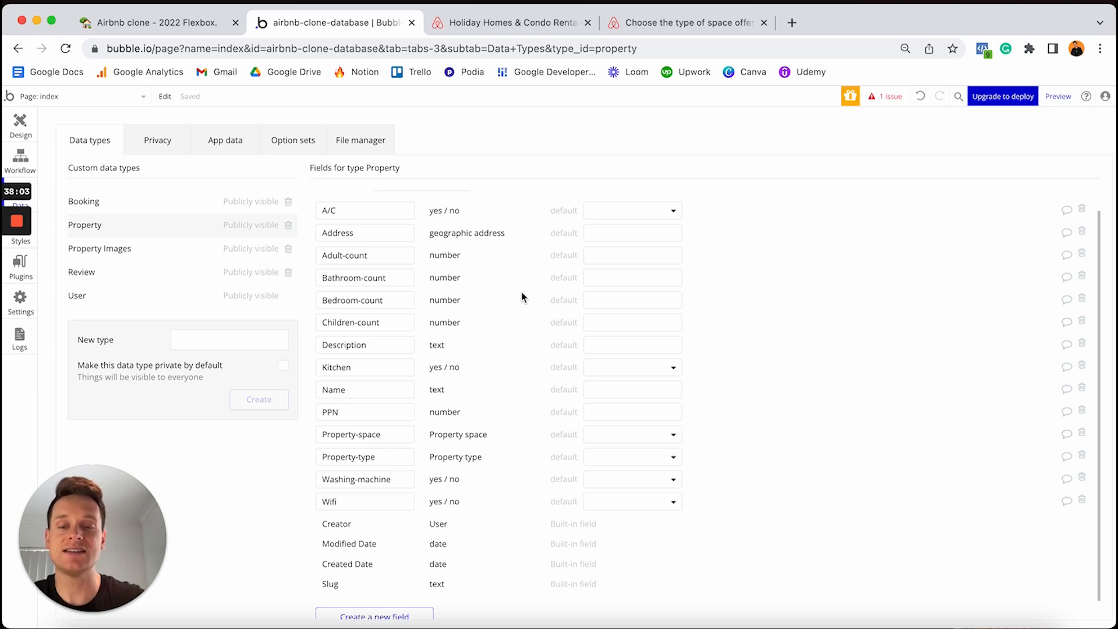
Step: Create a field named Categories of type Categories on the Property data type, set as a list with multiple entries
scroll(523, 297, "down", 1)
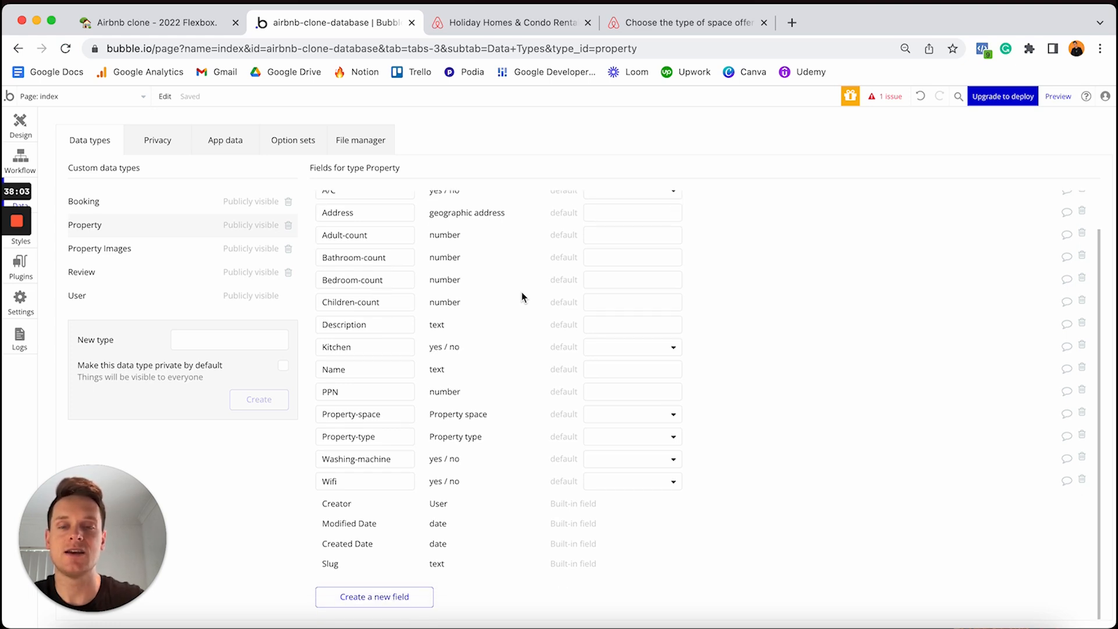
left_click(373, 597)
type("Categ")
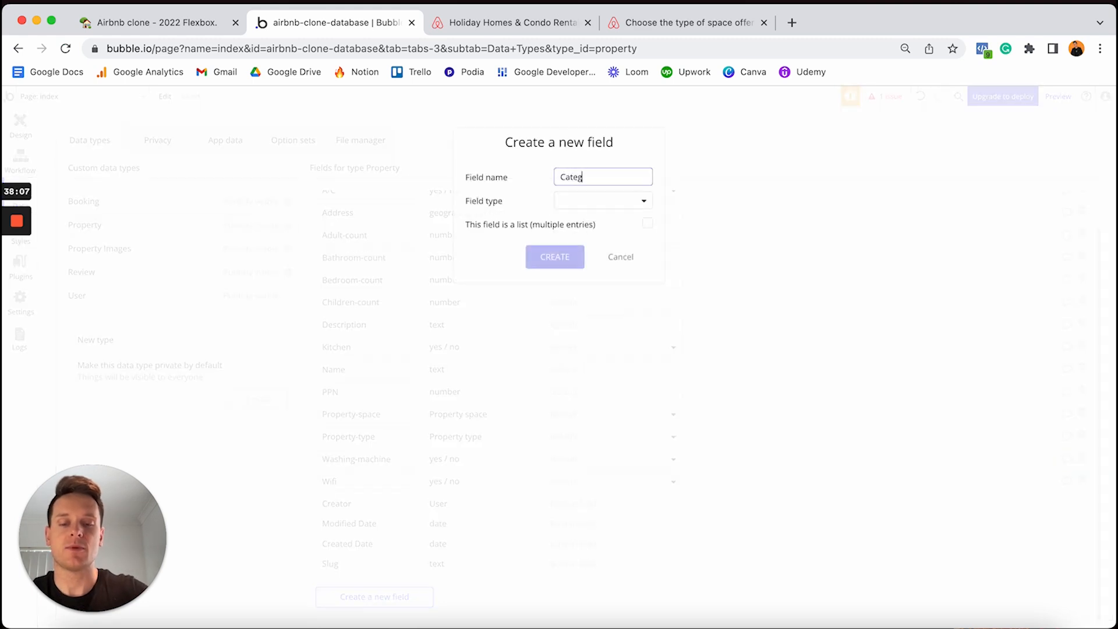
type("ories")
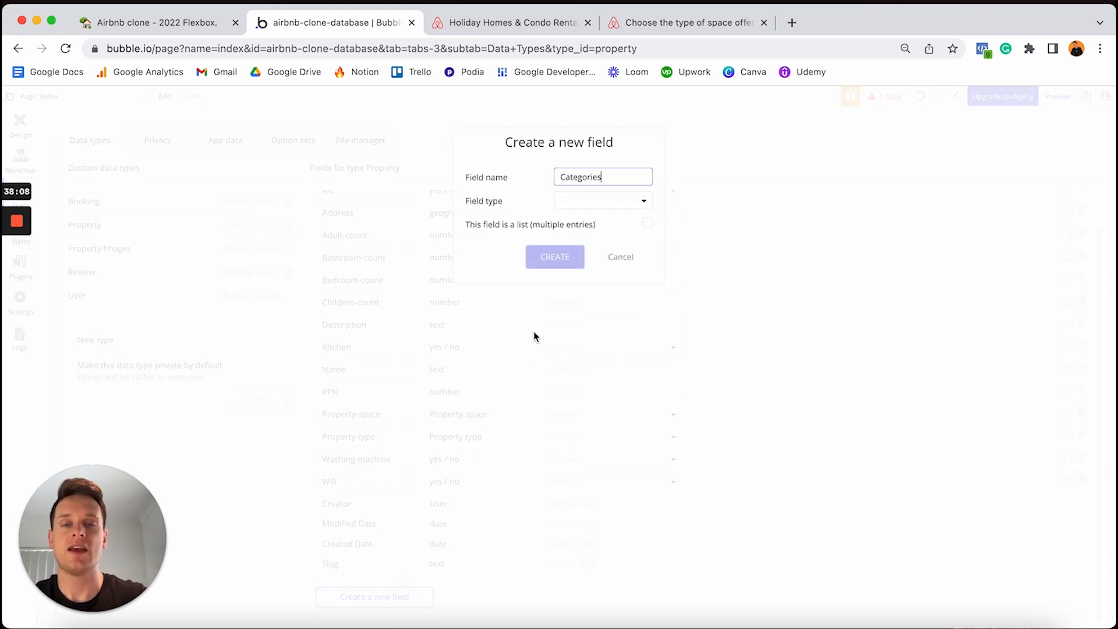
left_click(612, 199)
scroll(594, 259, "down", 3)
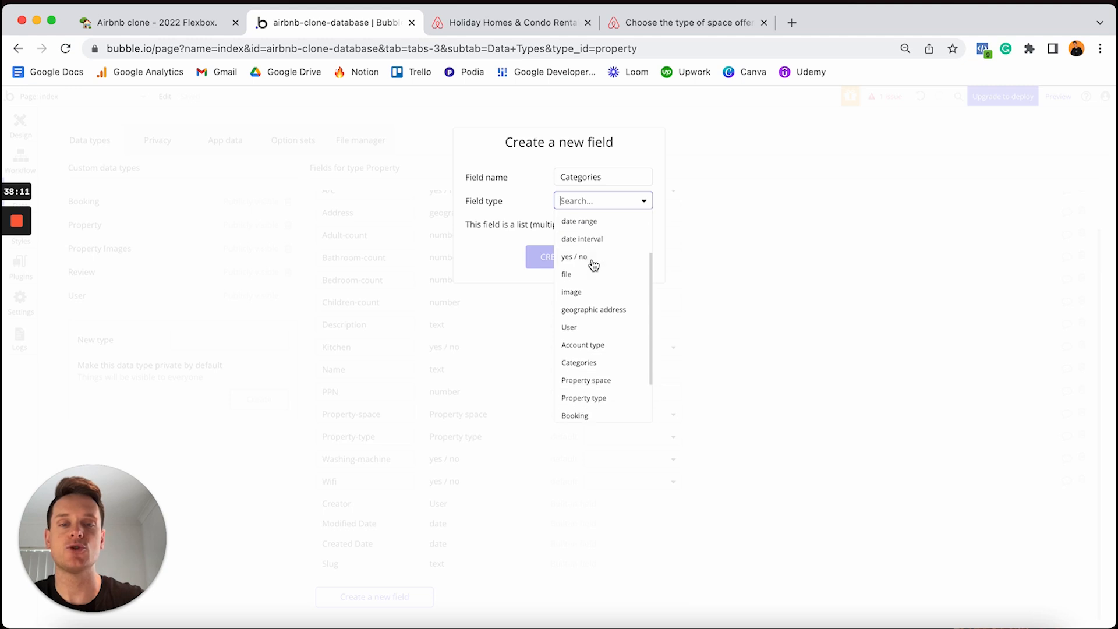
left_click(596, 364)
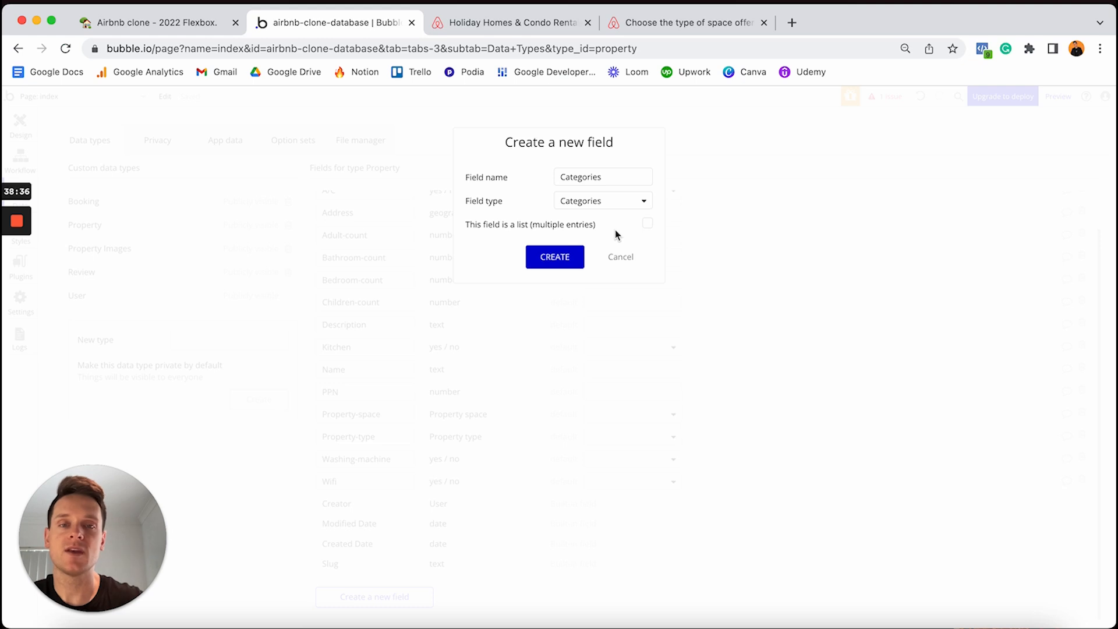
left_click(648, 225)
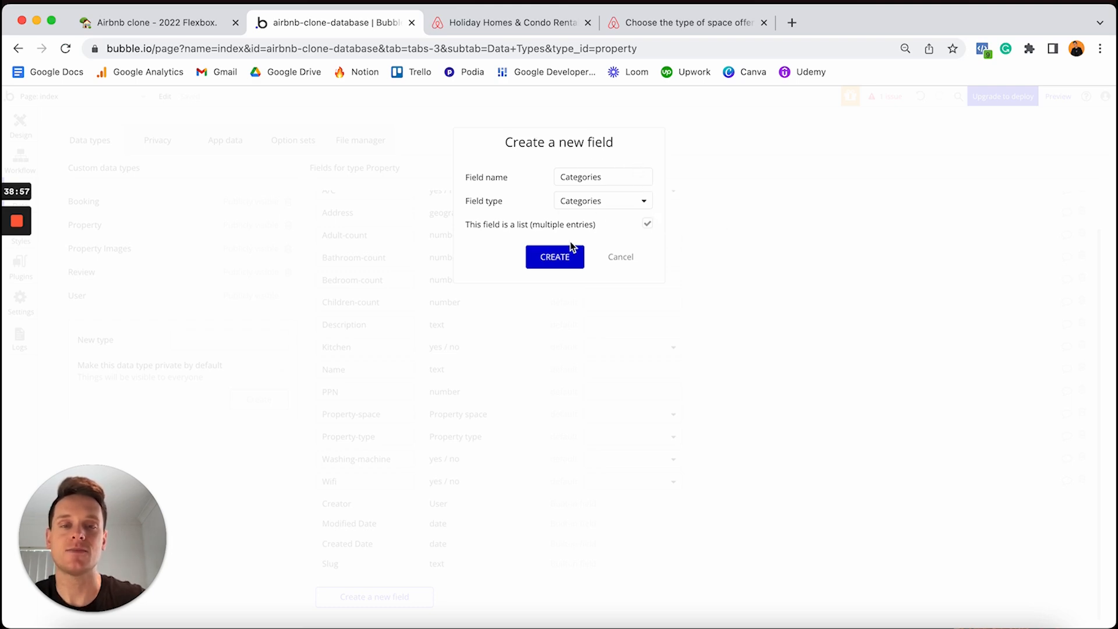
left_click(550, 260)
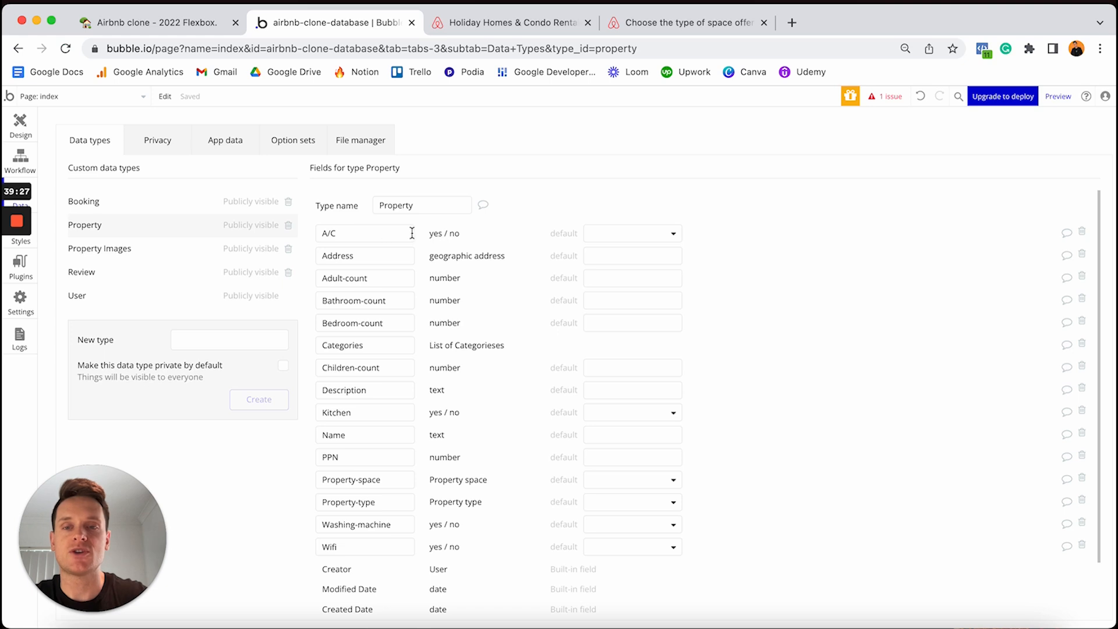
scroll(412, 233, "down", 1)
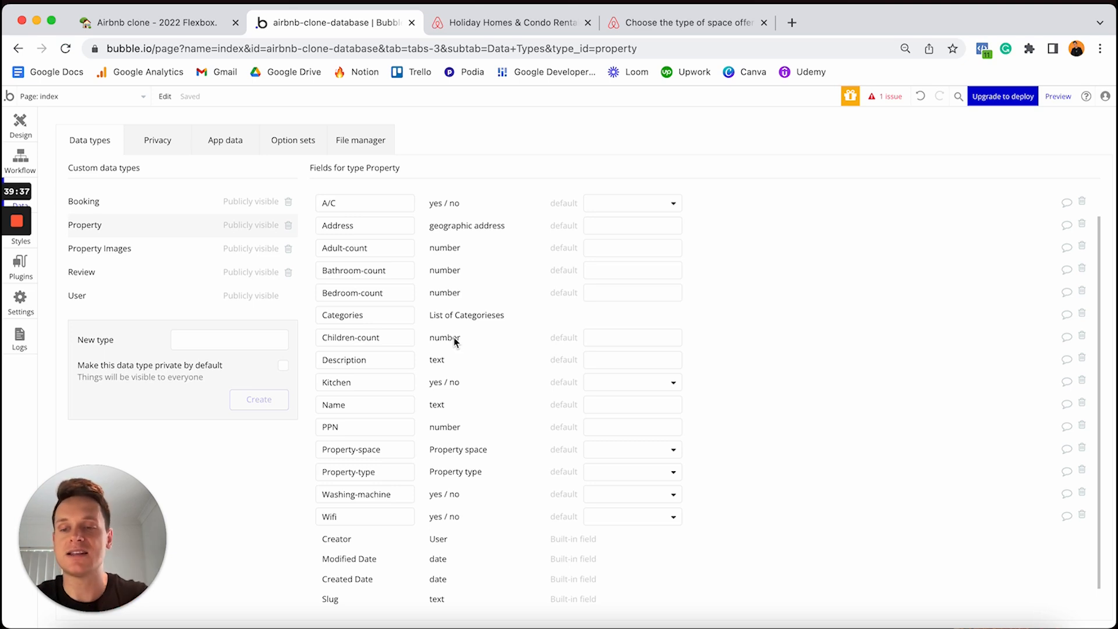
Step: Create a field named Images of type Property images on the Property data type
scroll(466, 344, "down", 1)
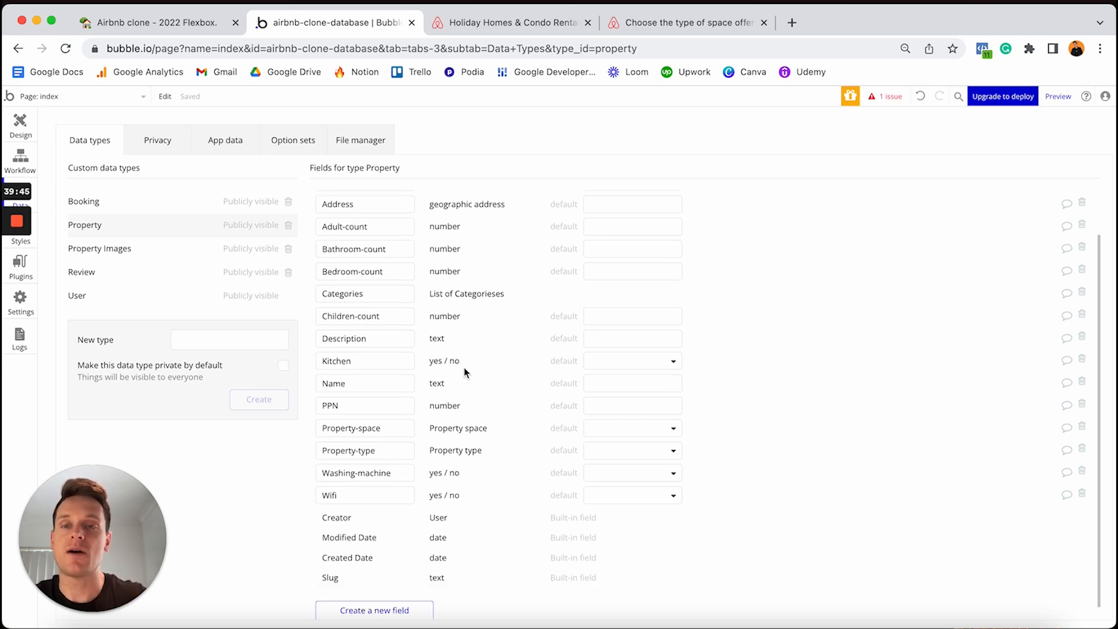
scroll(464, 370, "up", 2)
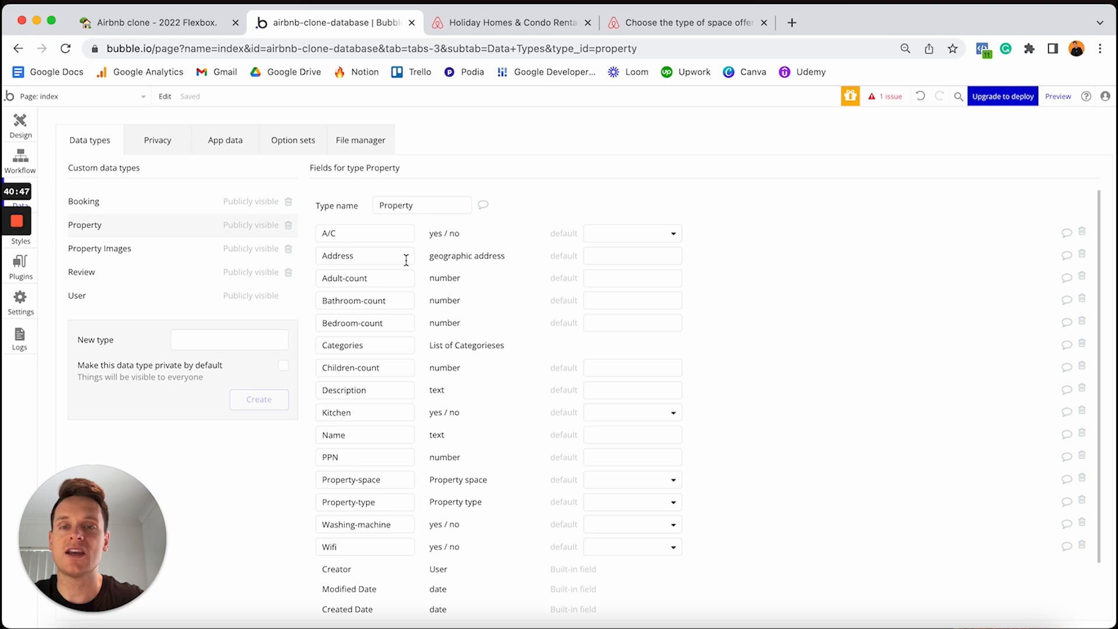
scroll(461, 289, "down", 3)
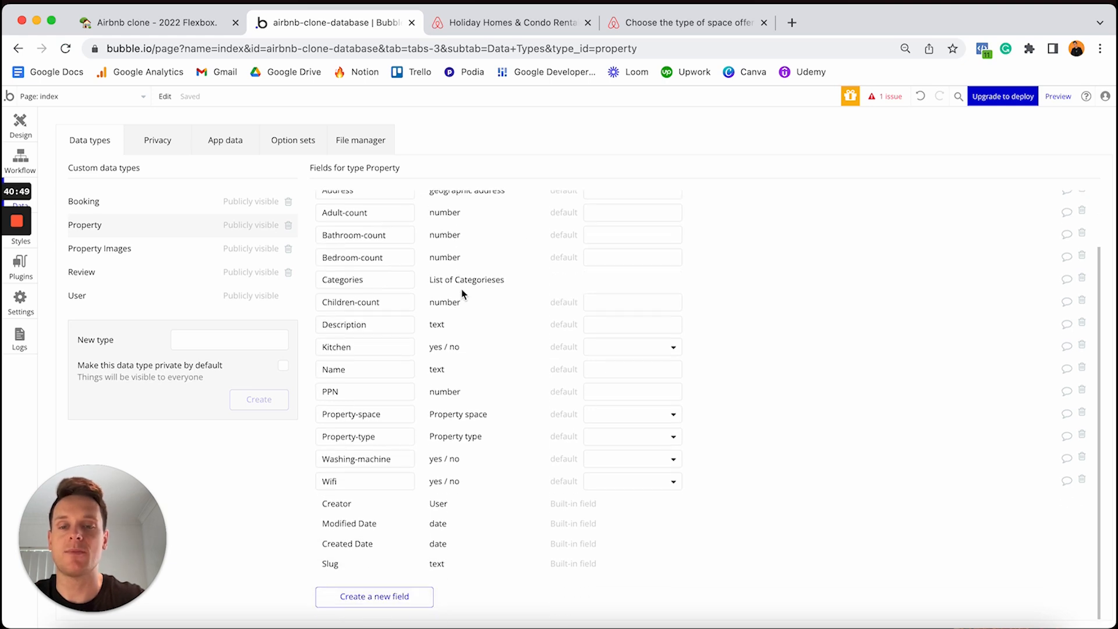
left_click(366, 602)
type("Images")
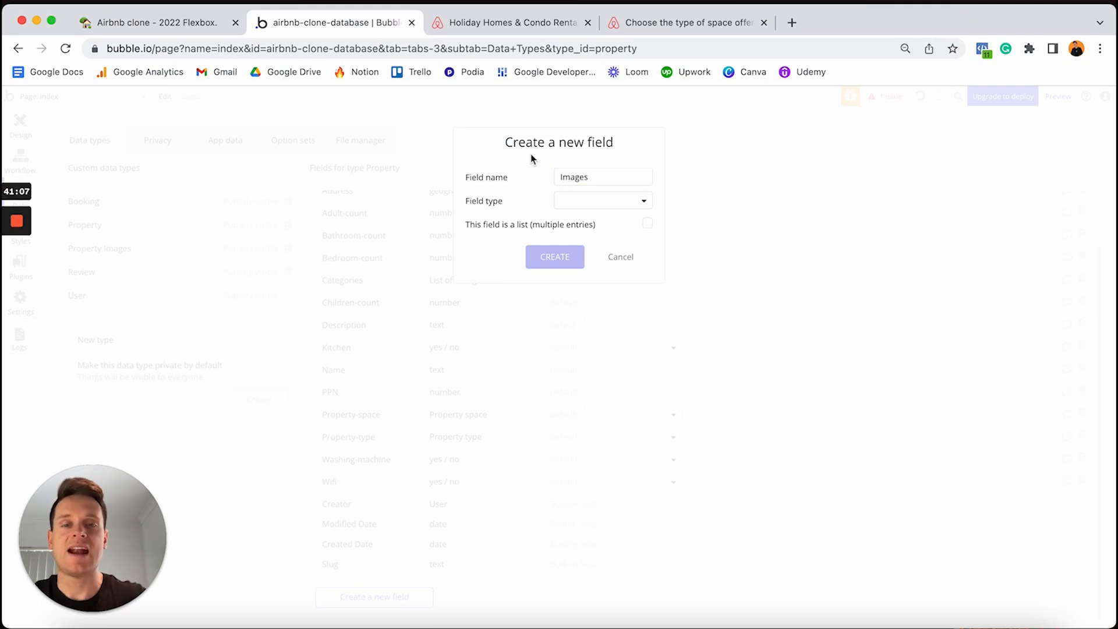
left_click(591, 205)
scroll(598, 240, "down", 5)
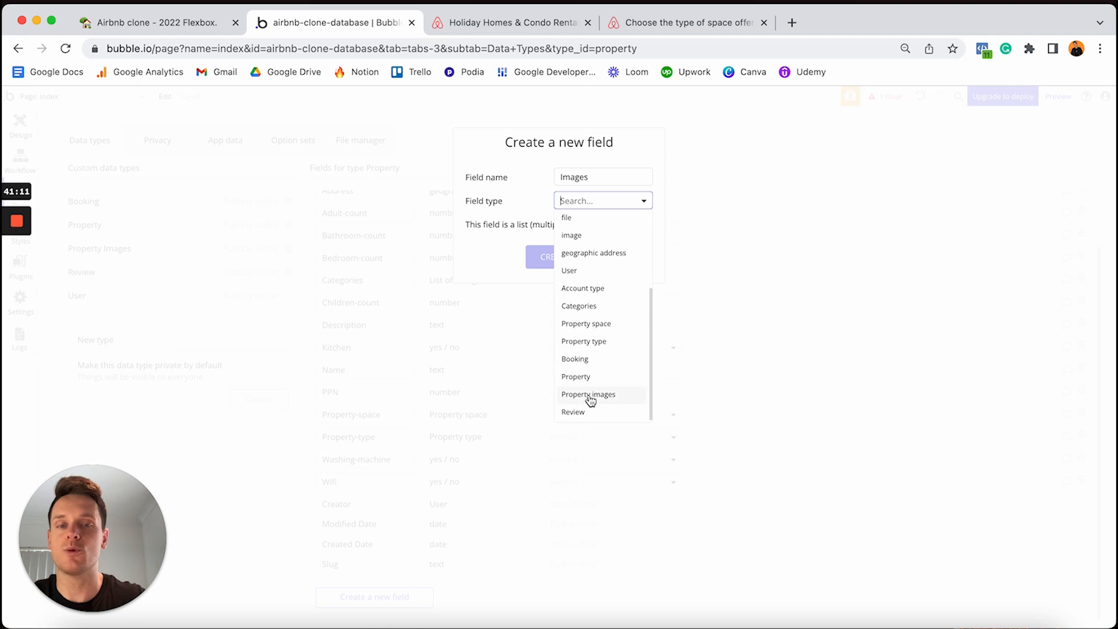
left_click(599, 396)
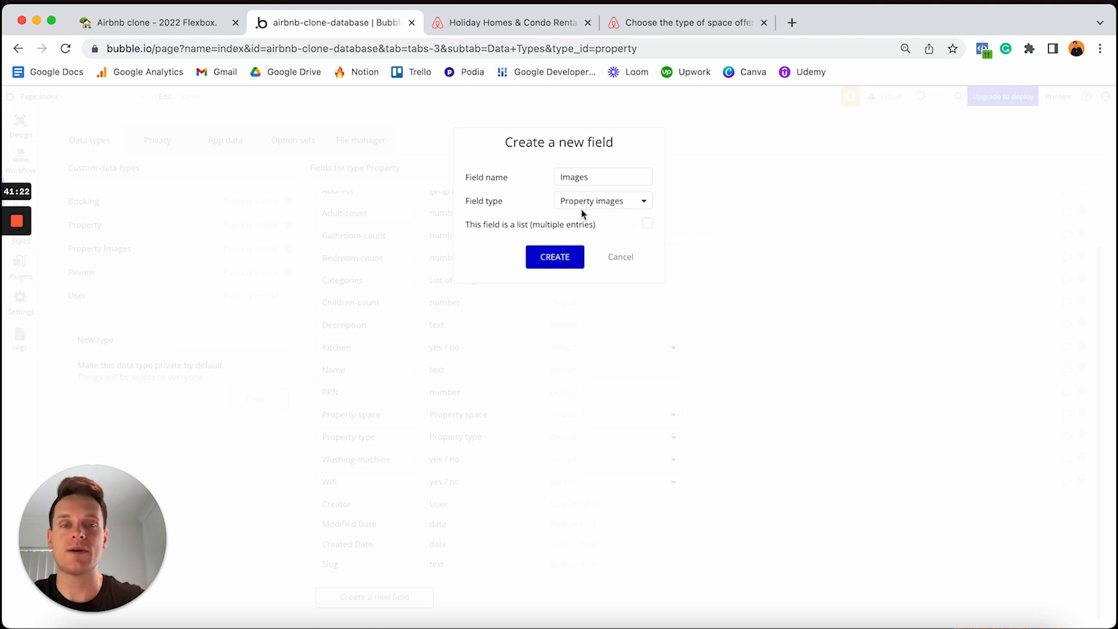
left_click(555, 258)
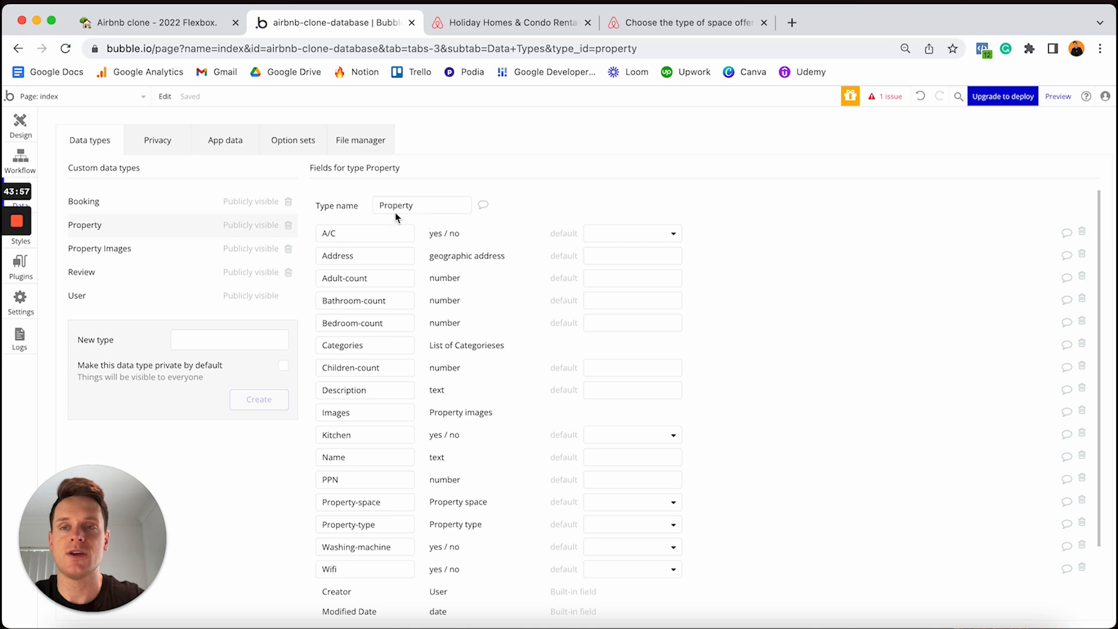
Step: In the Notion plan, mark all the Property fields from Name to Images as done, and check the Property images section
left_click(192, 24)
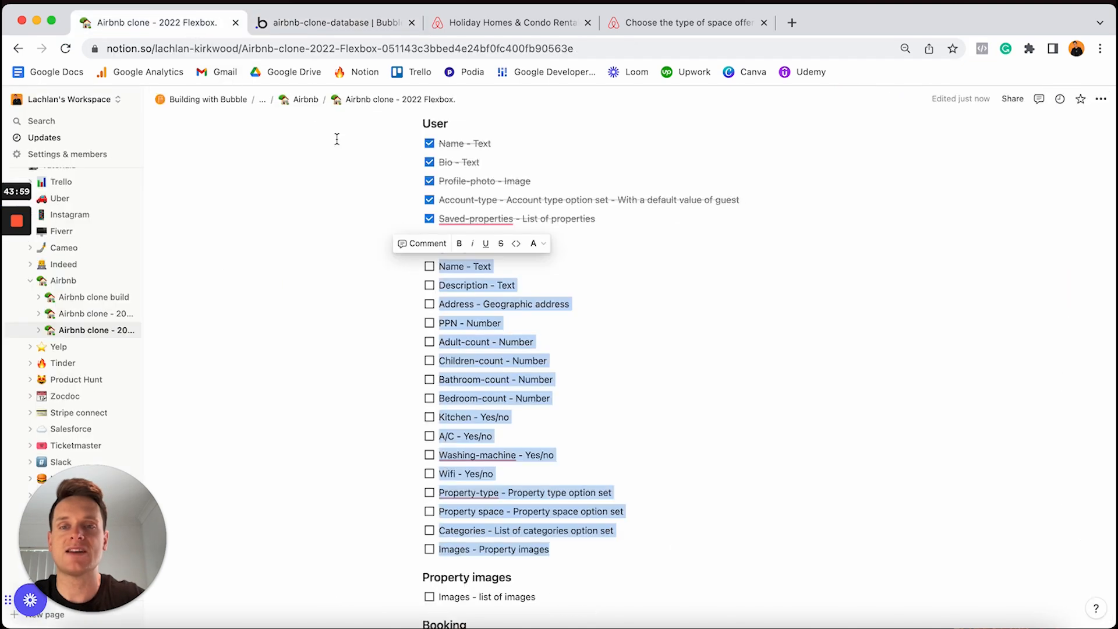
left_click(430, 266)
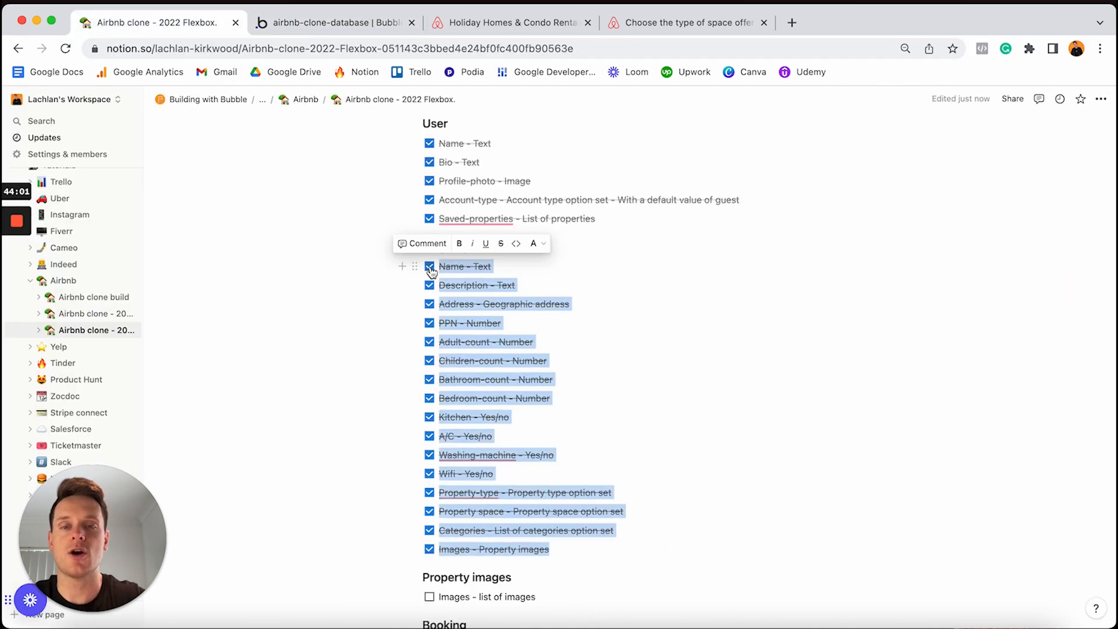
left_click(569, 395)
scroll(568, 394, "down", 1)
scroll(568, 394, "down", 5)
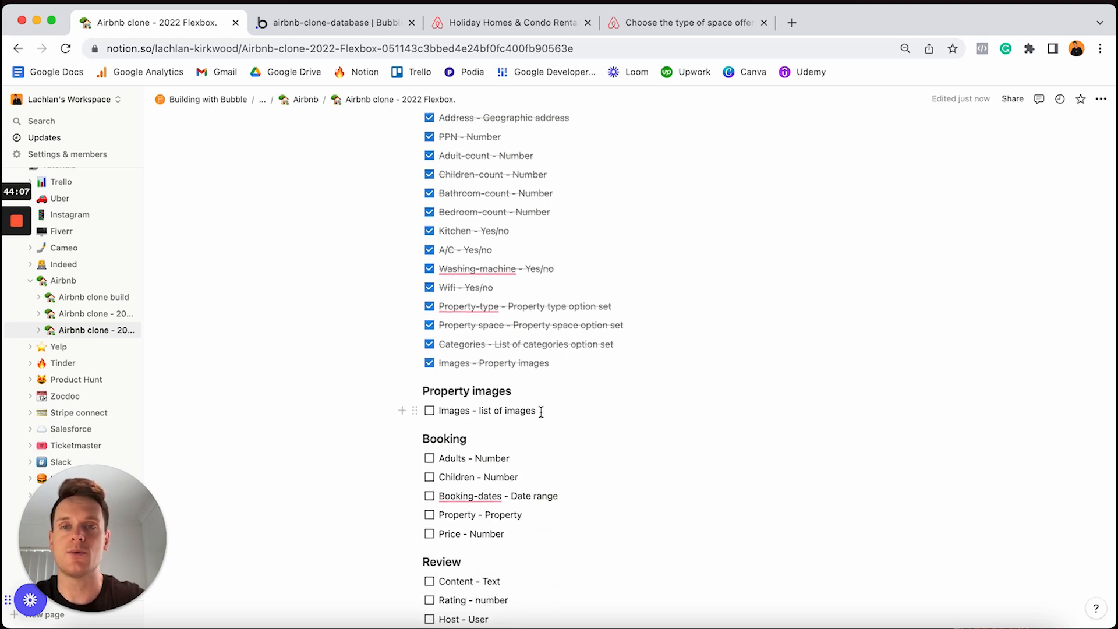
Step: In Bubble, create a field named Images of type image on the Property images data type, set as a list with multiple entries
left_click(343, 29)
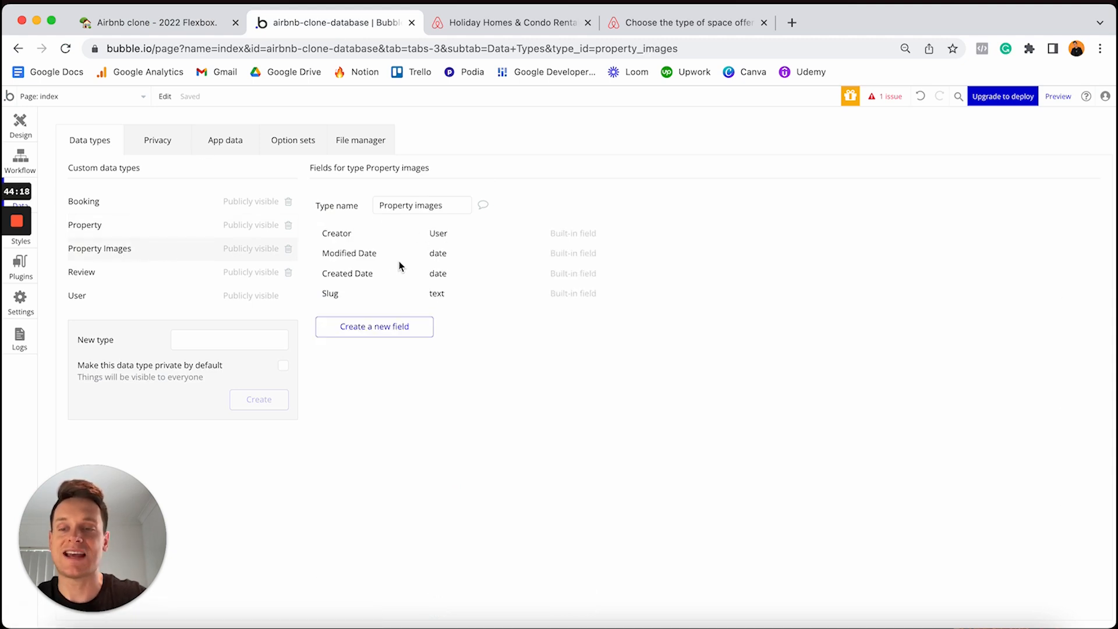
left_click(386, 327)
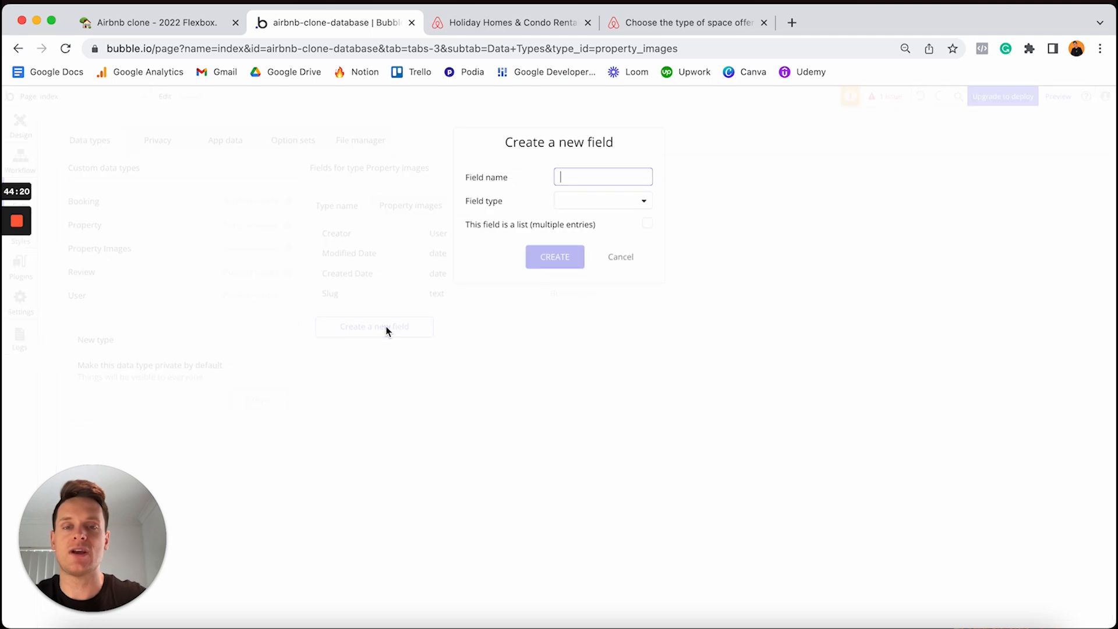
type("Images")
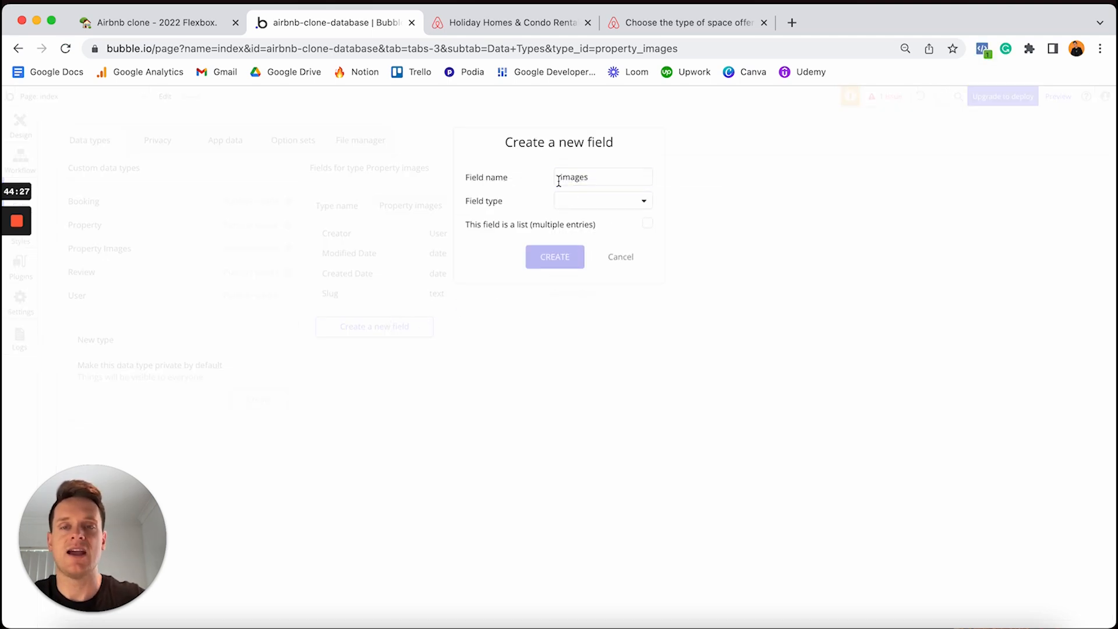
left_click(594, 201)
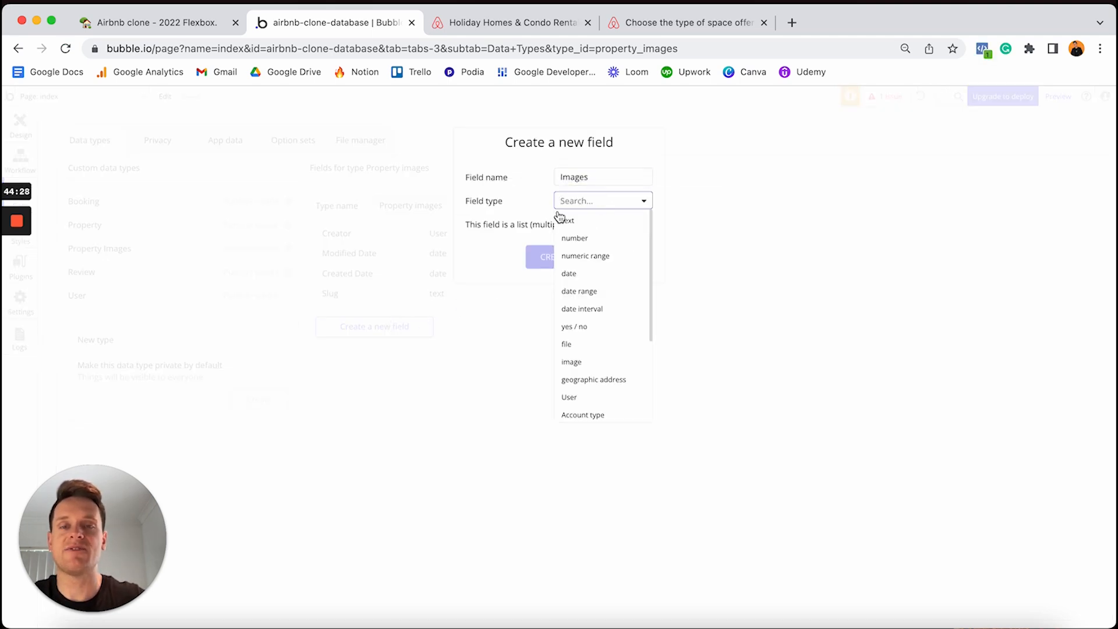
left_click(575, 366)
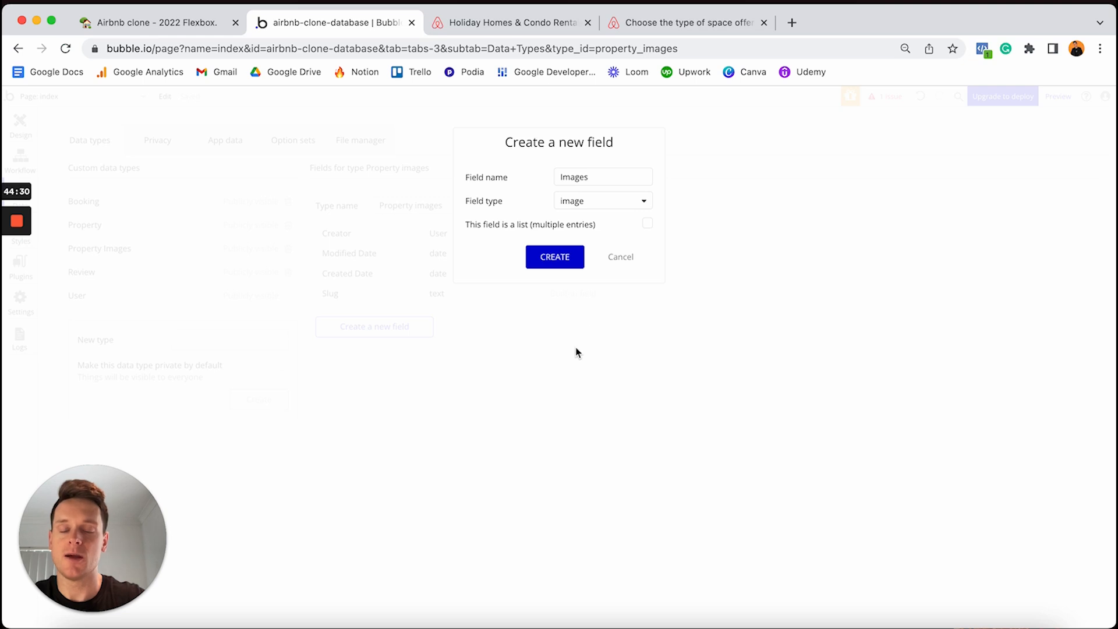
left_click(648, 225)
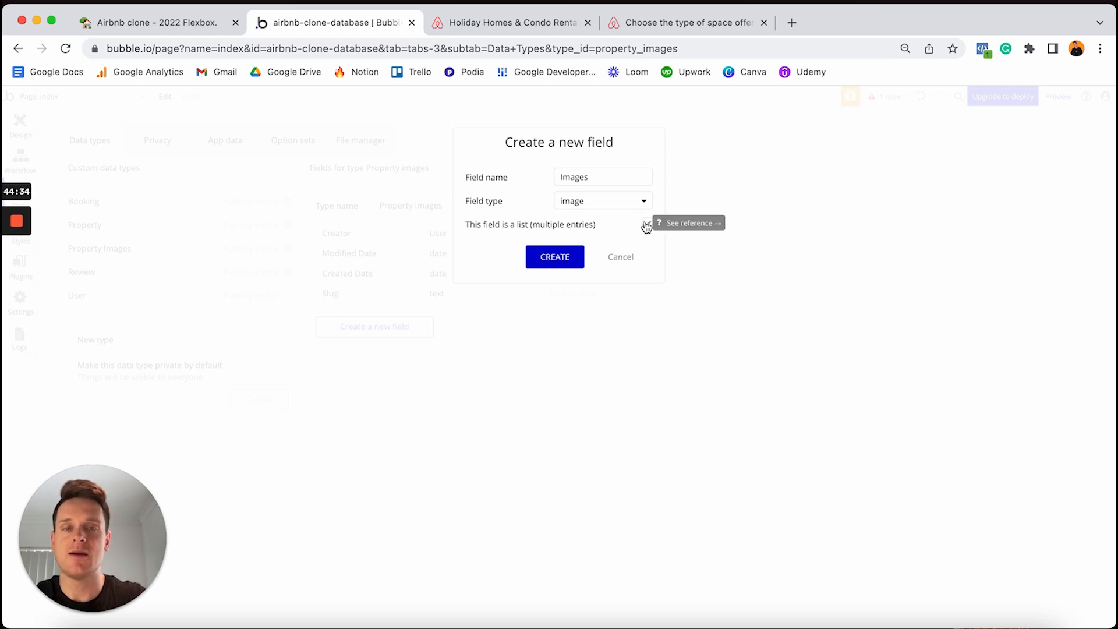
left_click(554, 257)
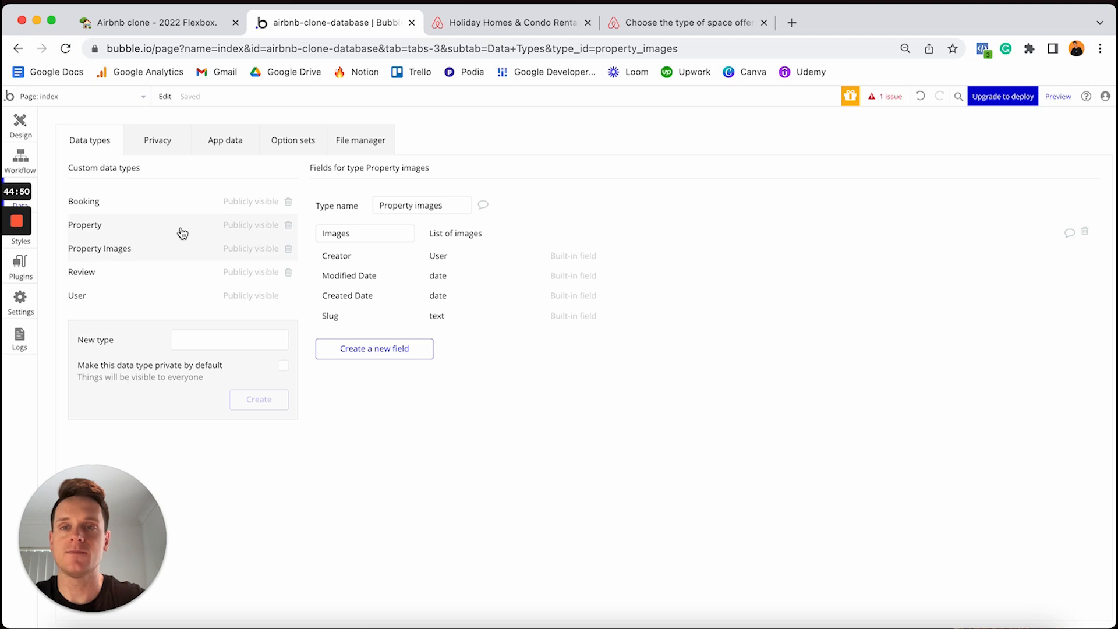
Step: In the Notion plan, mark the Images field under Property images as done, and highlight the Booking fields from Adults to Price
left_click(187, 28)
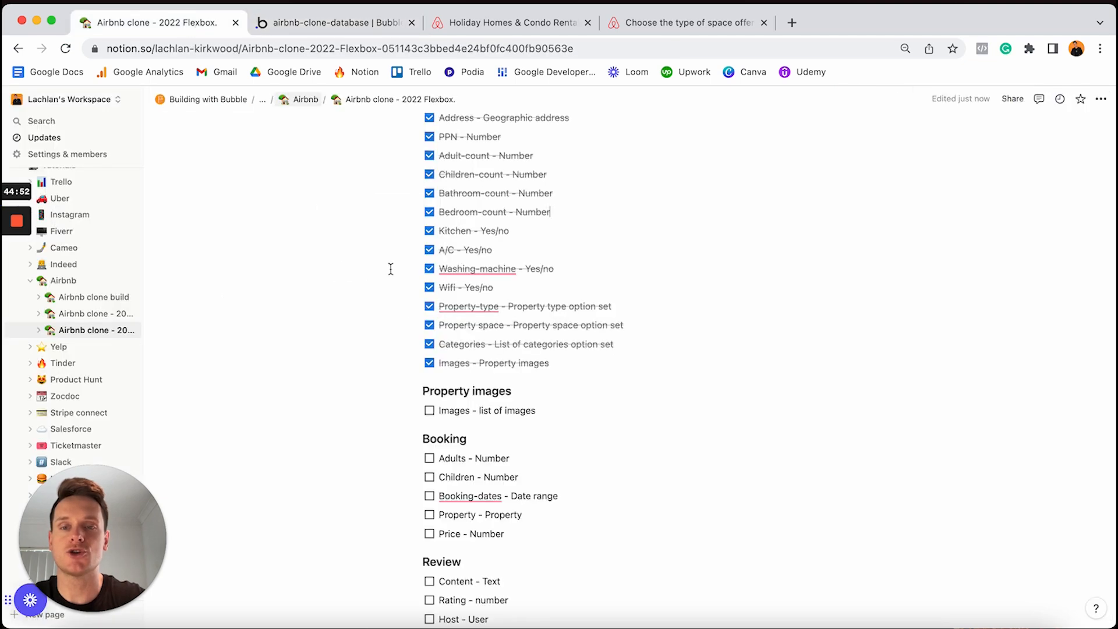
left_click(429, 411)
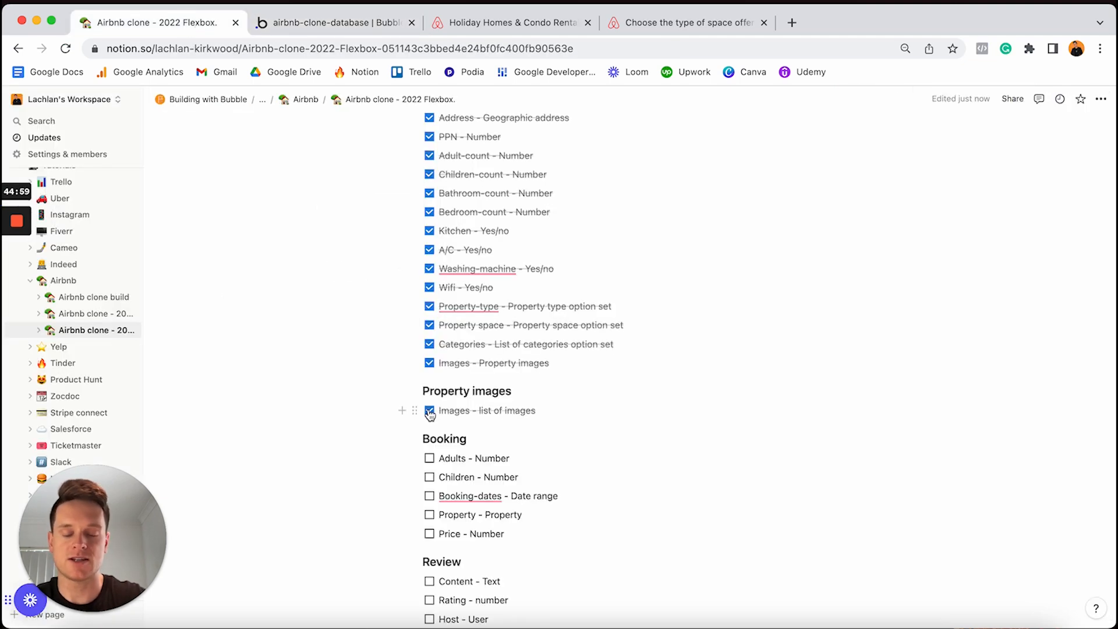
scroll(512, 428, "down", 3)
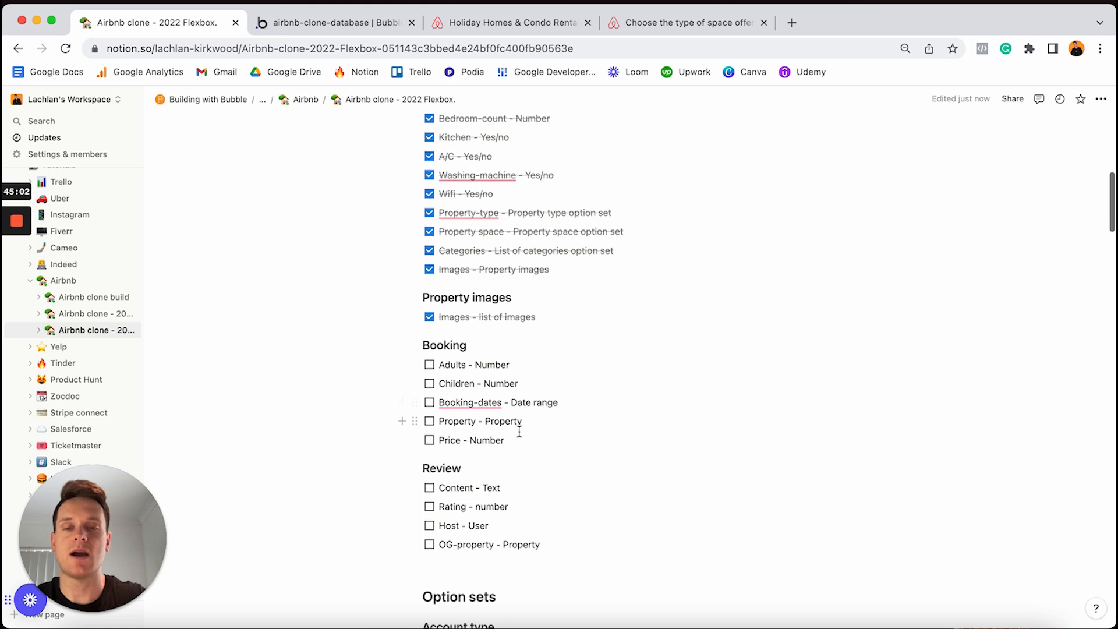
left_click_drag(519, 432, 442, 365)
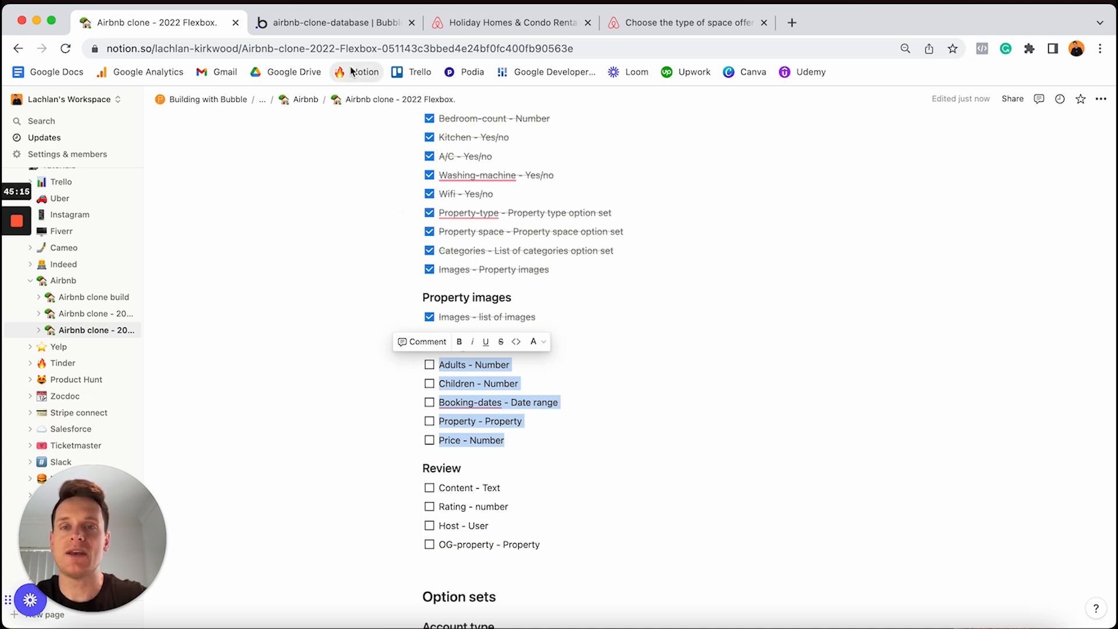
Step: In Bubble, create a field named Adults of type number on the Booking data type
left_click(341, 26)
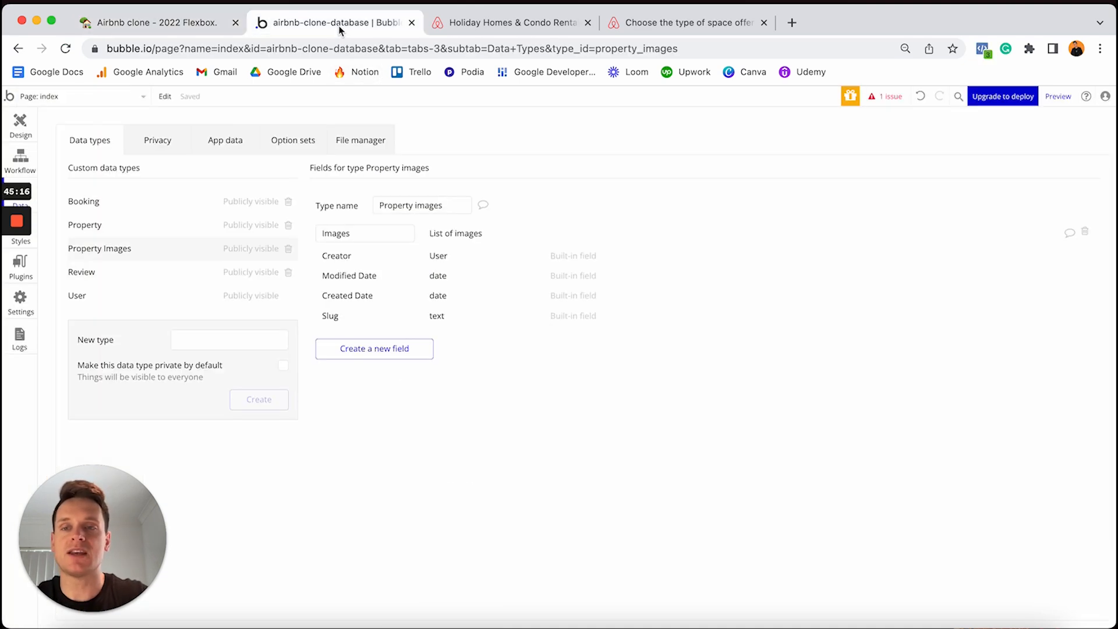
left_click(106, 204)
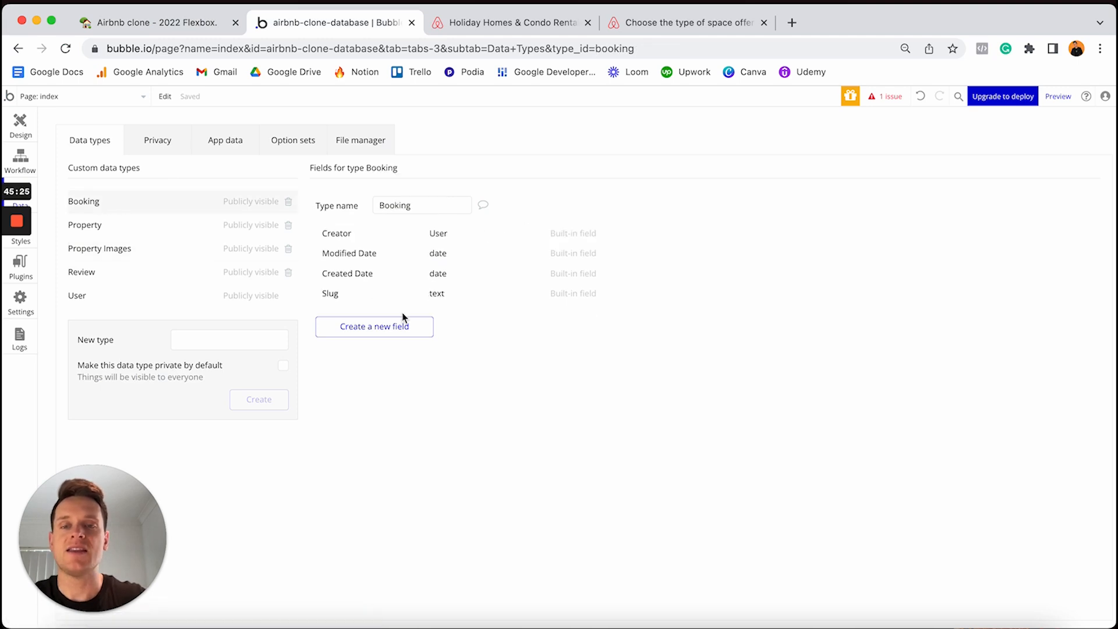
left_click(396, 335)
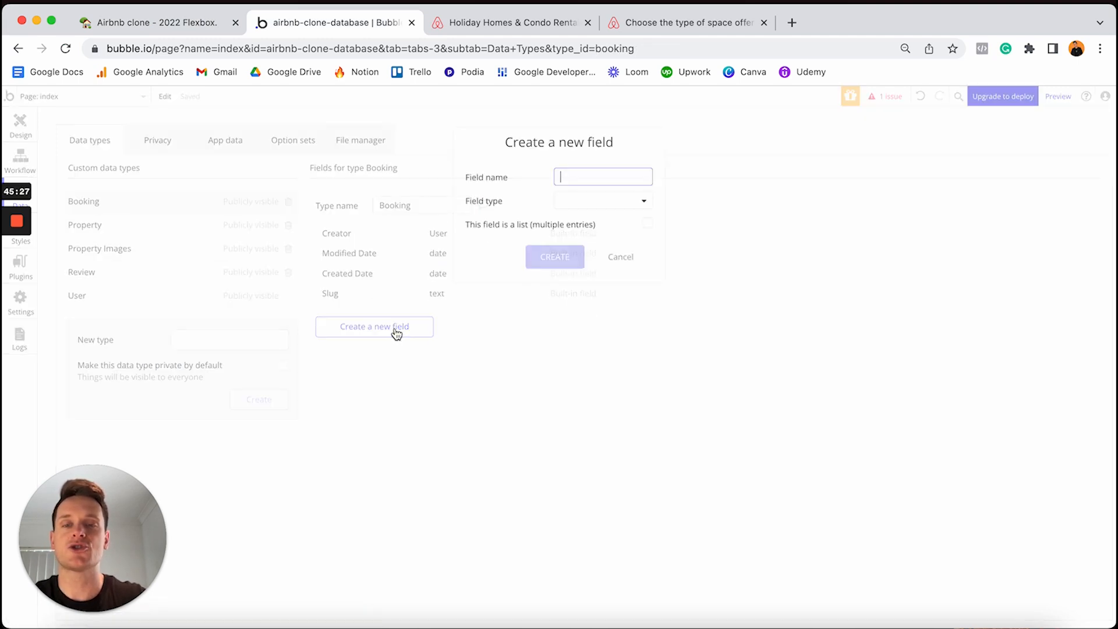
type("Adults")
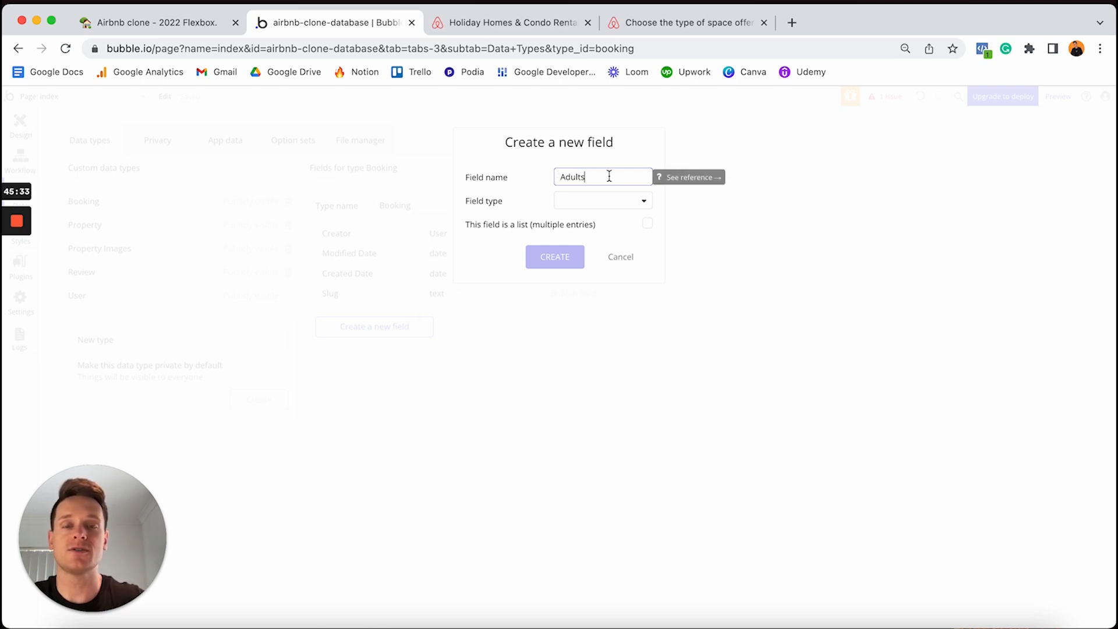
left_click(573, 202)
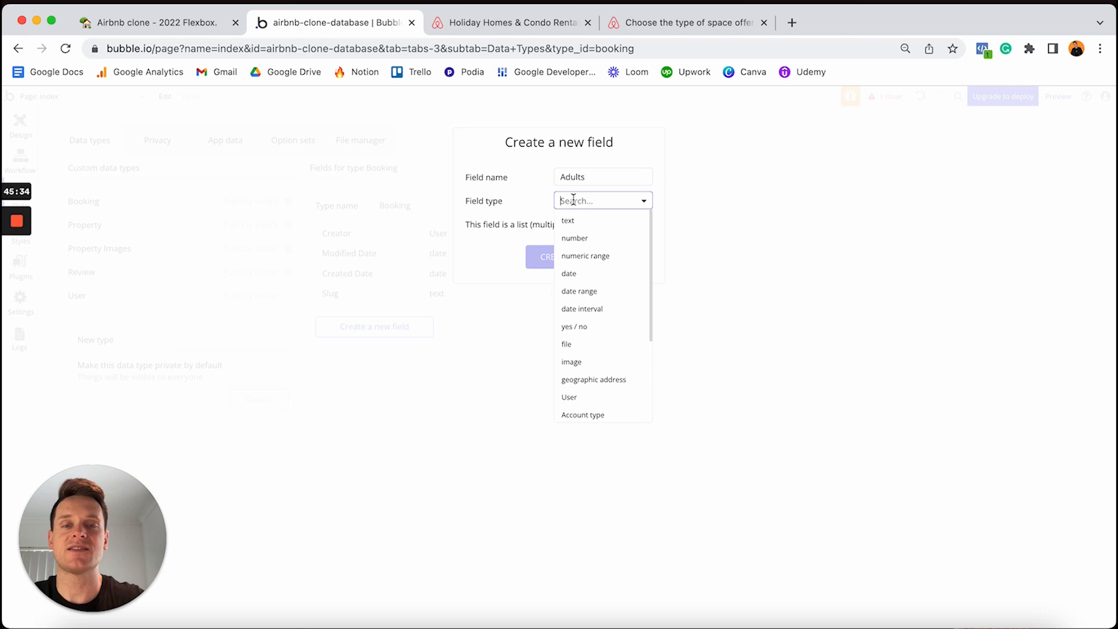
left_click(578, 238)
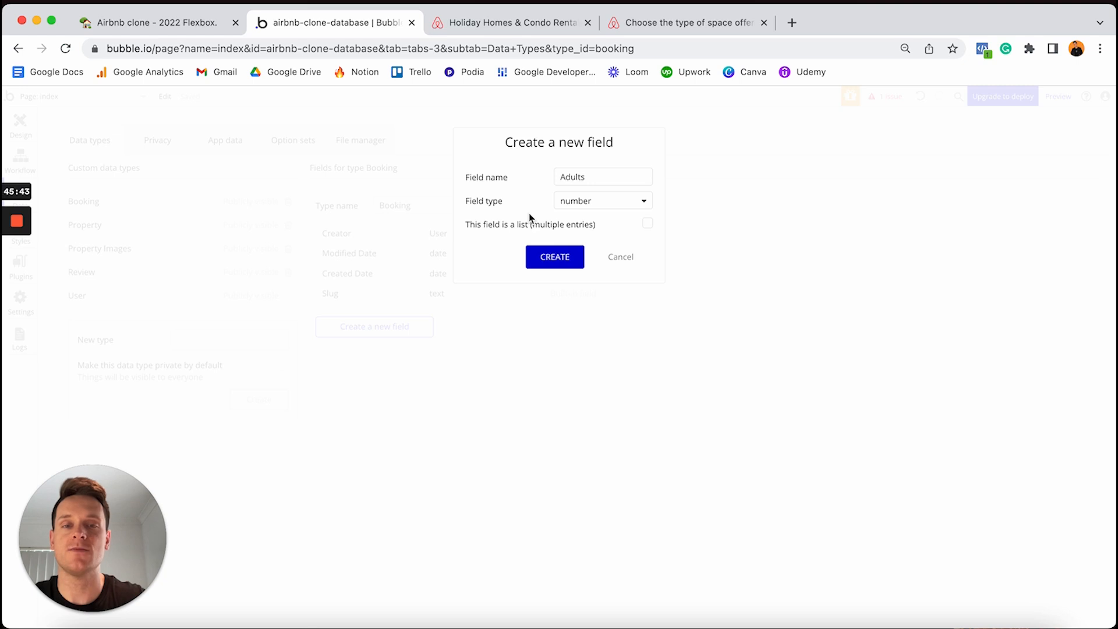
left_click(555, 256)
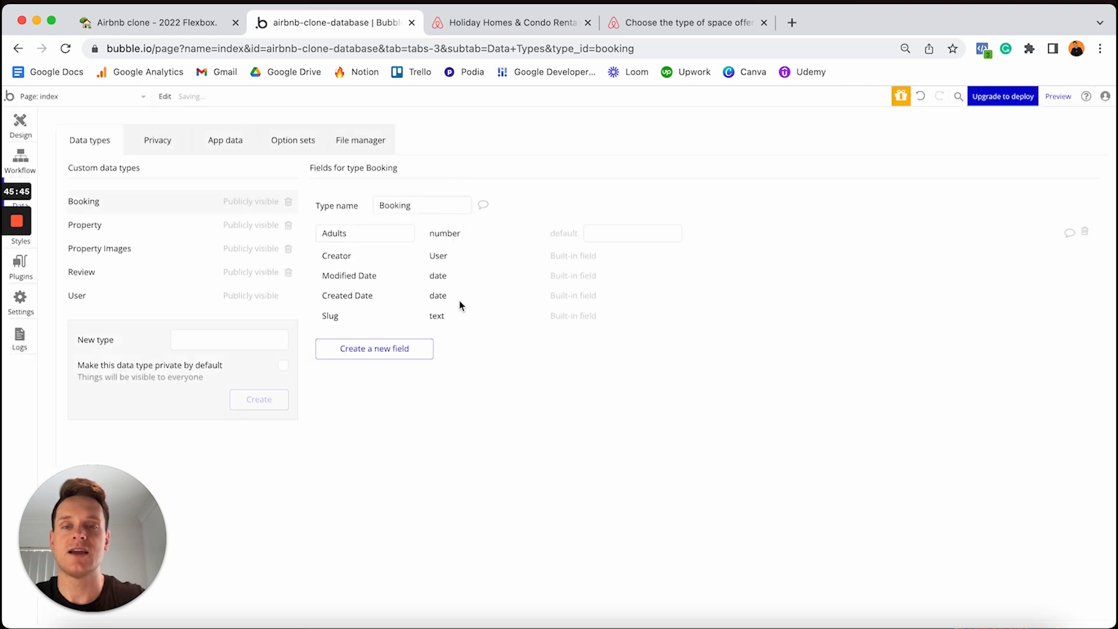
Step: Create a field named Children of type number on the Booking data type
left_click(424, 348)
type("Childr")
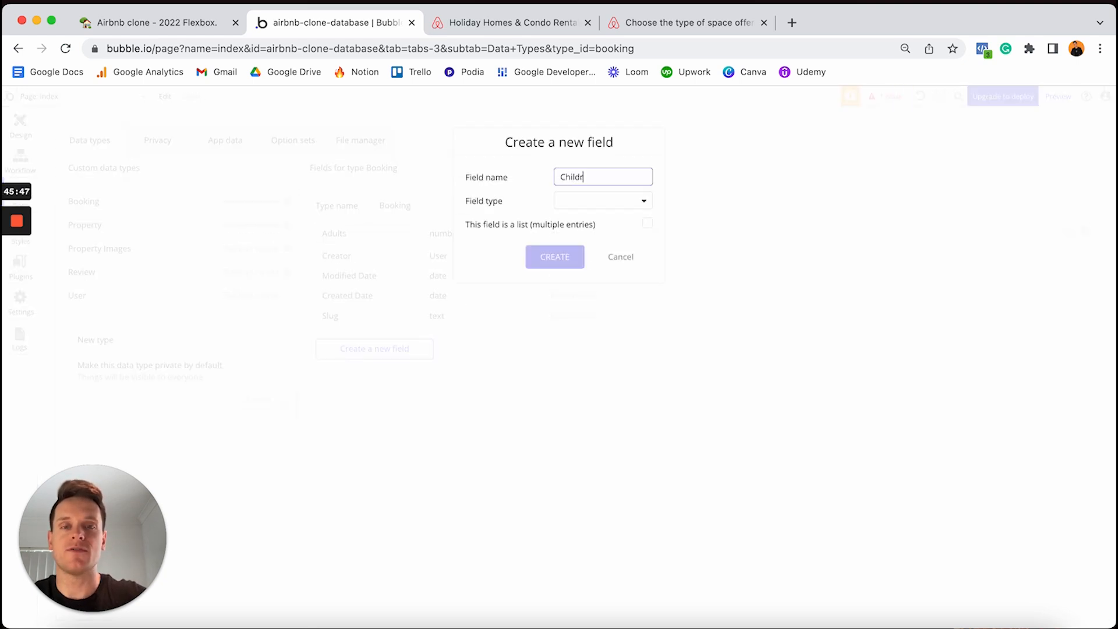
type("en")
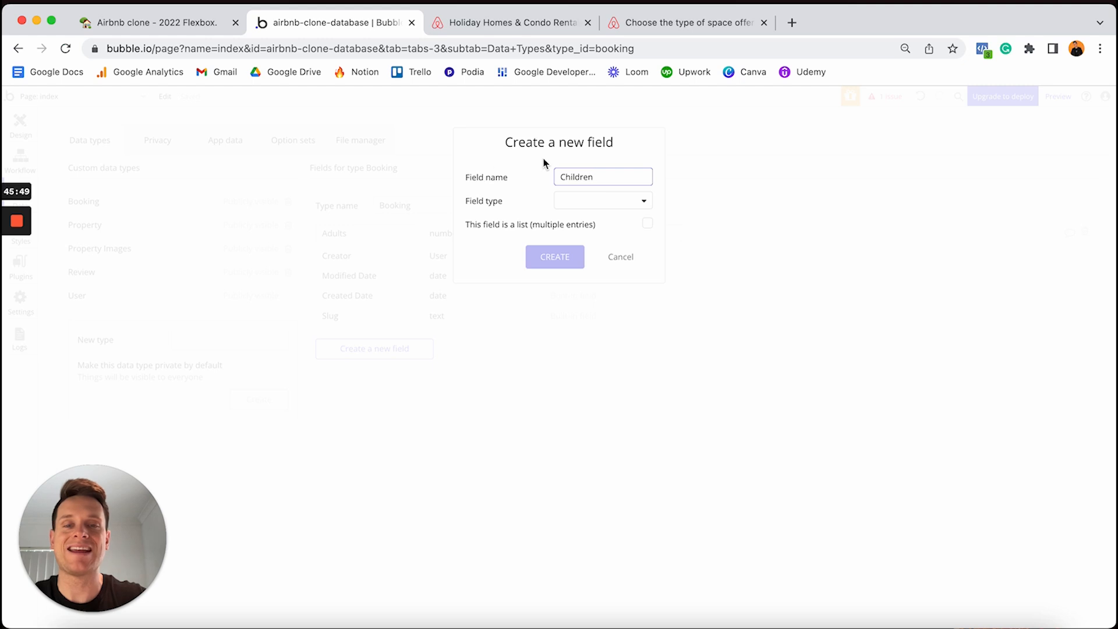
left_click(600, 205)
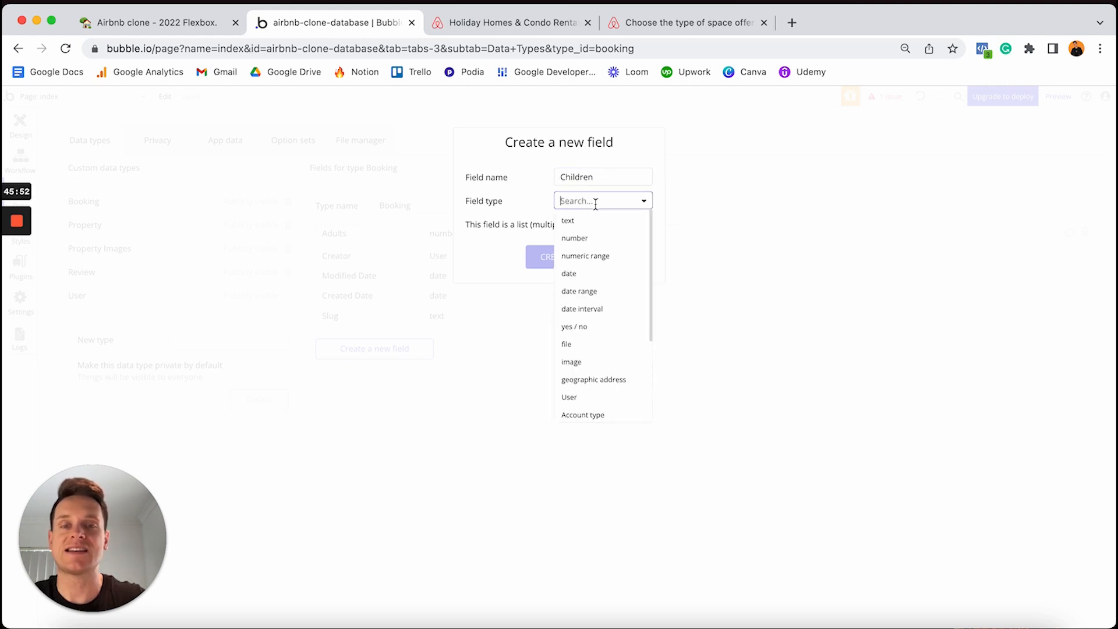
left_click(581, 240)
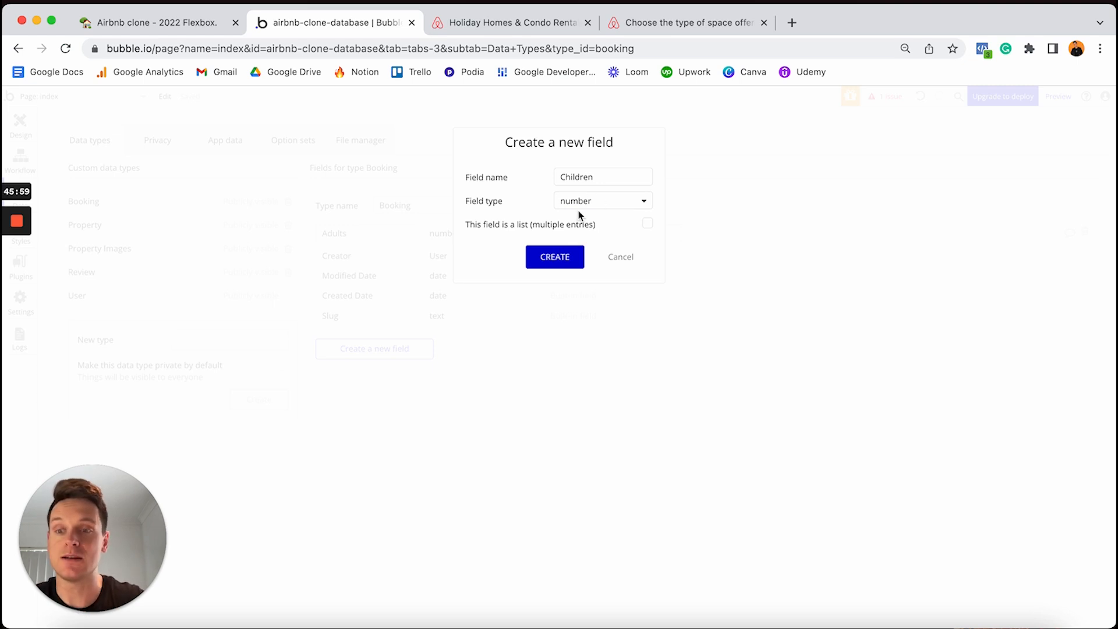
left_click(554, 263)
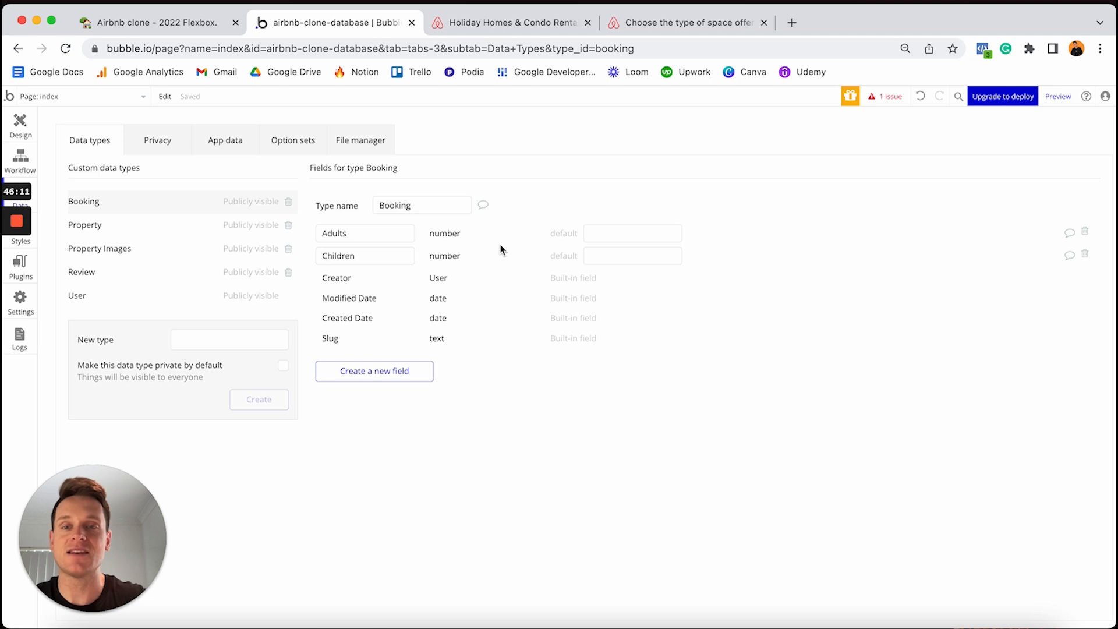
Step: Create the planned Booking-dates field on the Booking data type
left_click(379, 377)
type("Booki")
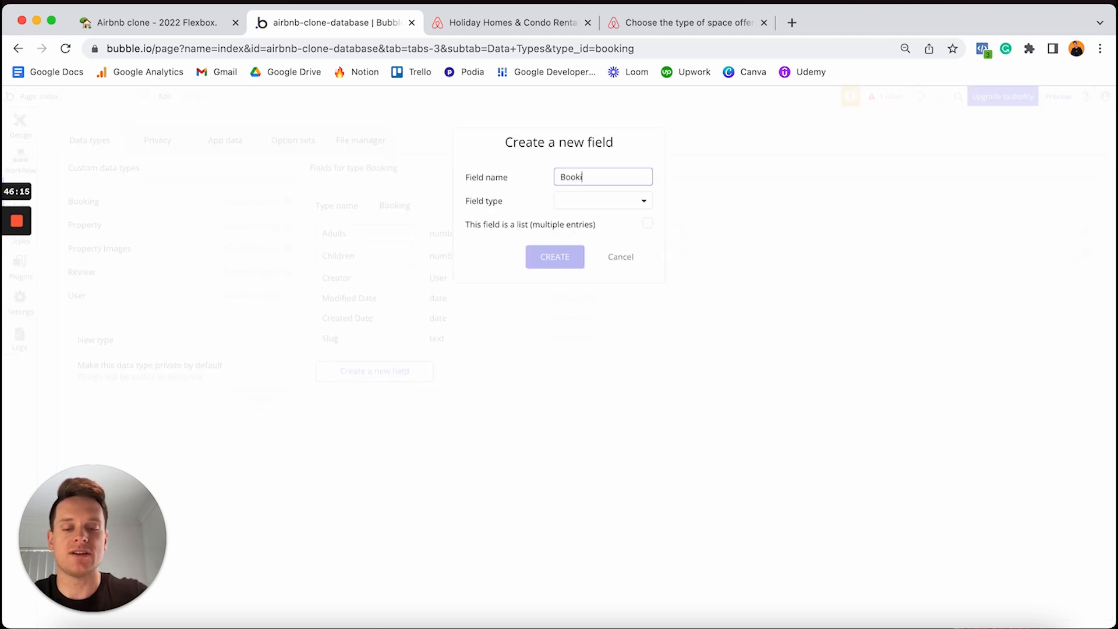
Step: Create a field named Booking-dates with type date range on the Booking data type
type("ng-dates")
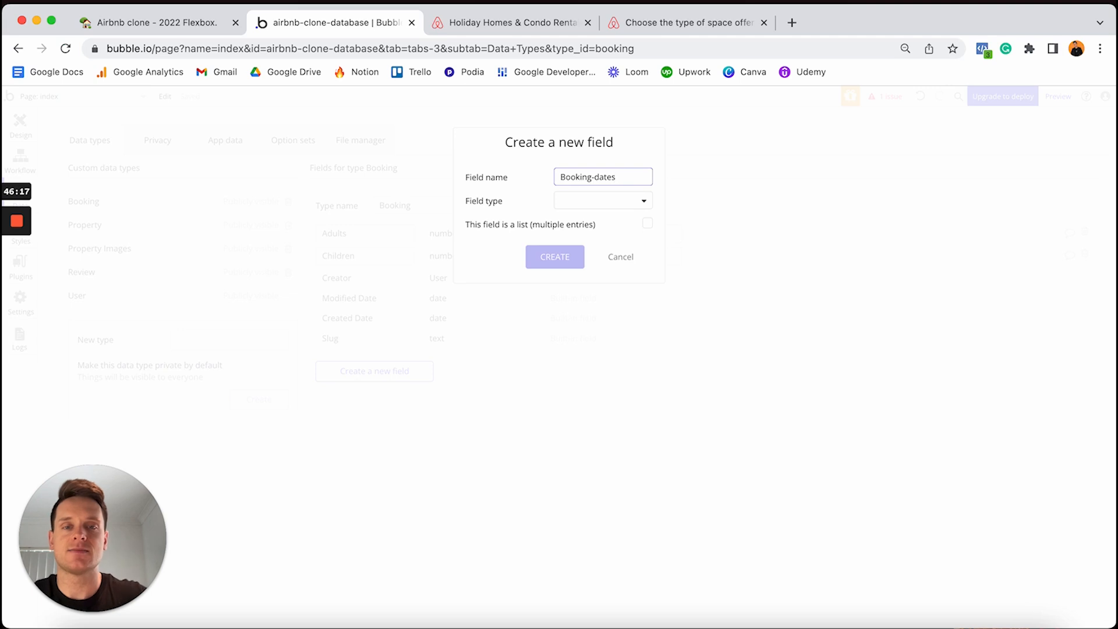
left_click(577, 201)
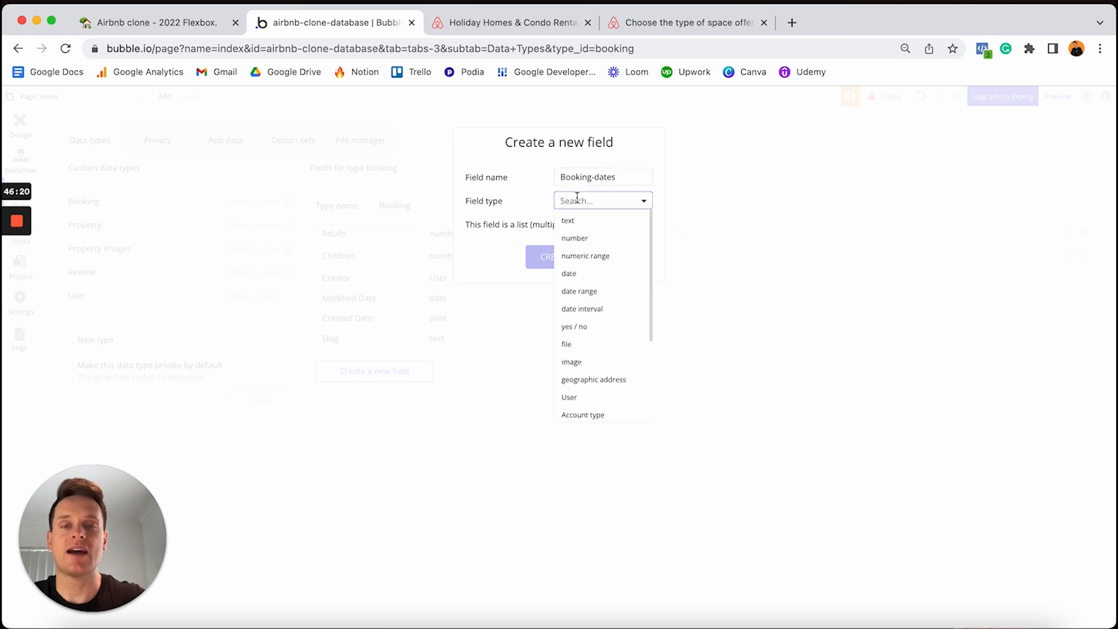
left_click(595, 295)
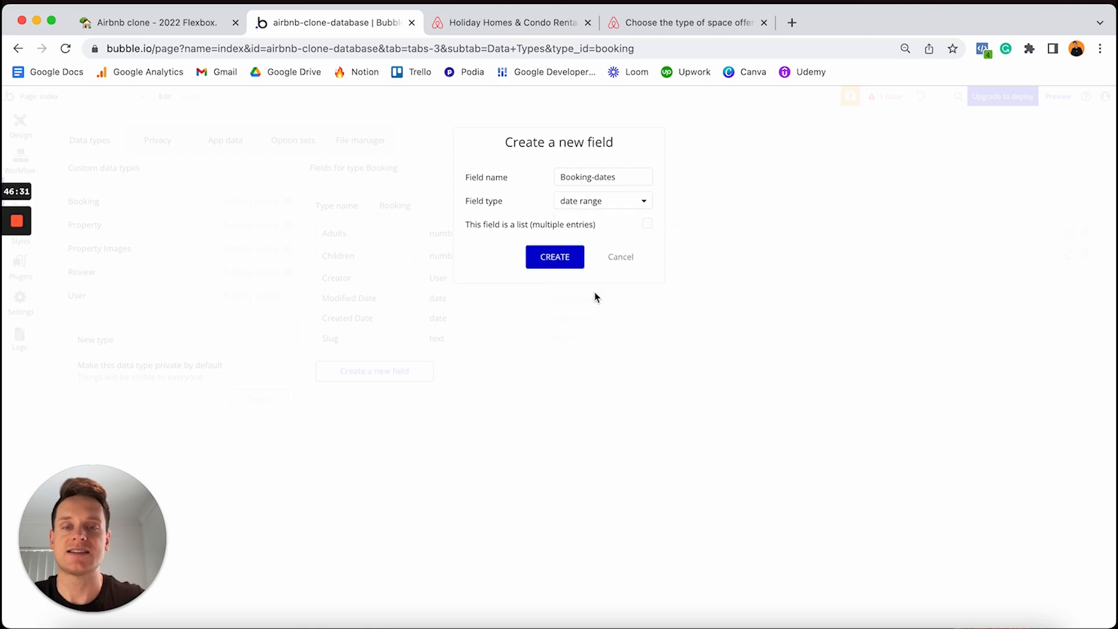
left_click(553, 258)
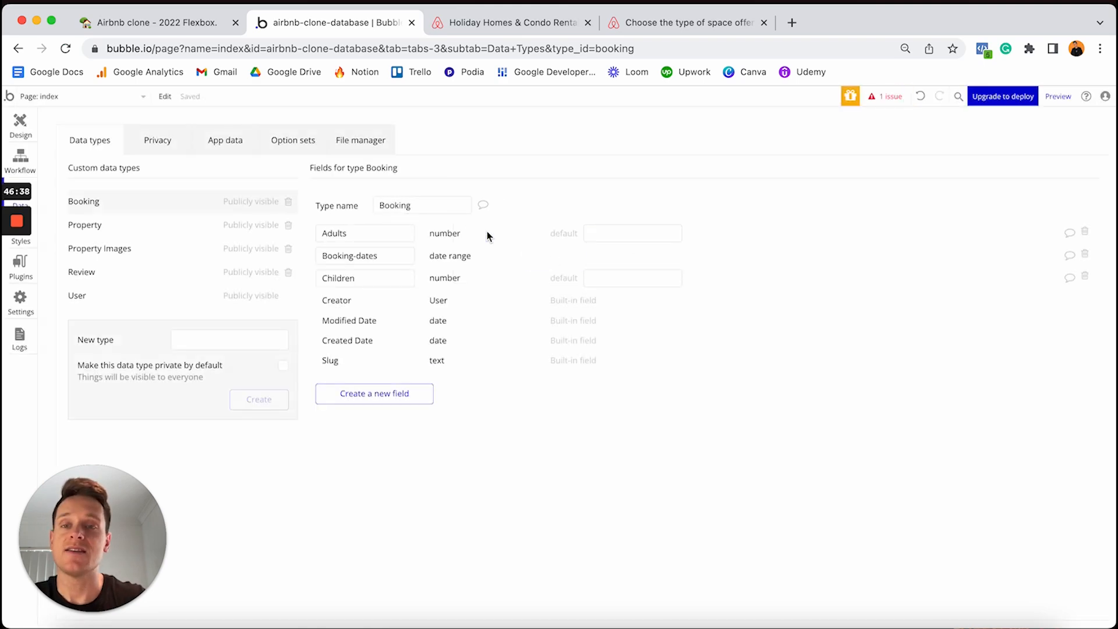
Step: Add a field named Property to the Booking data type, using the Property data type as its field type
mouse_move(393, 257)
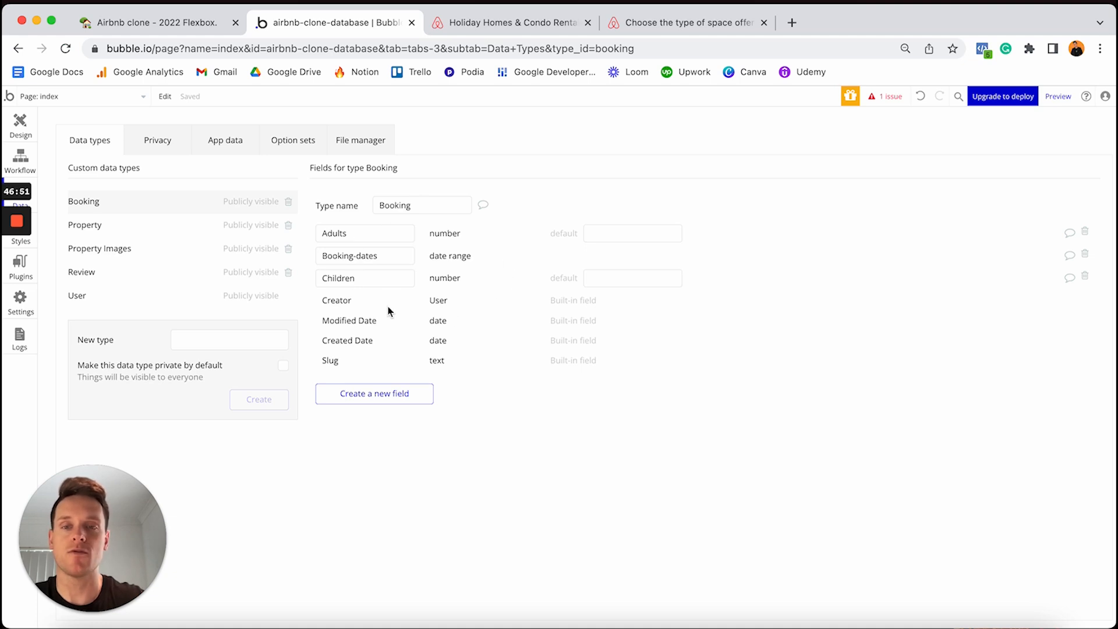
left_click(379, 398)
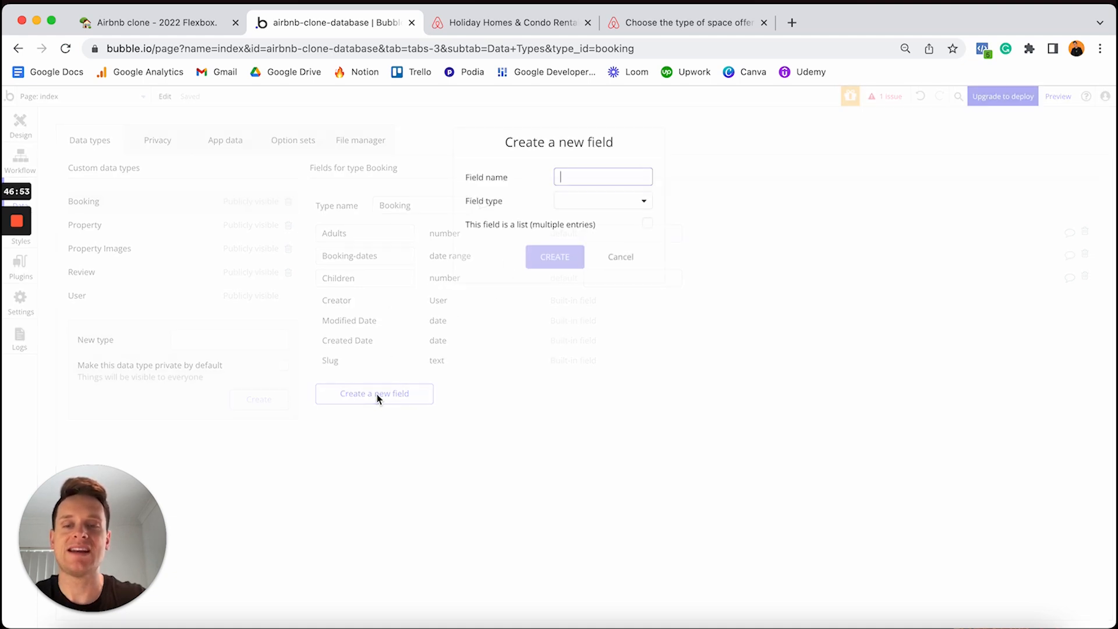
left_click(581, 171)
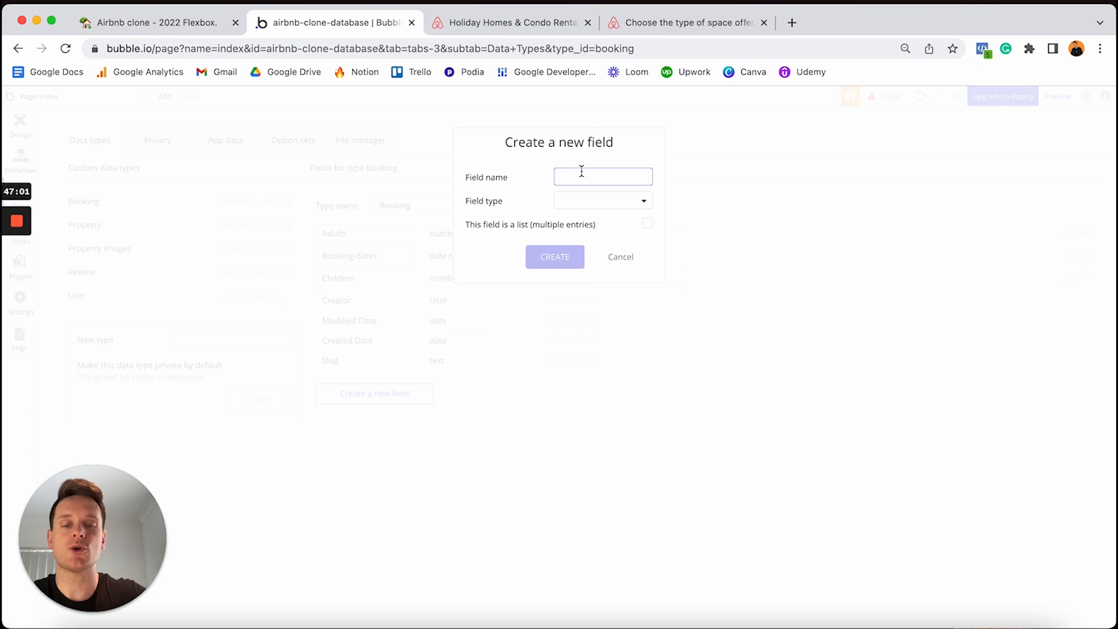
type("Property")
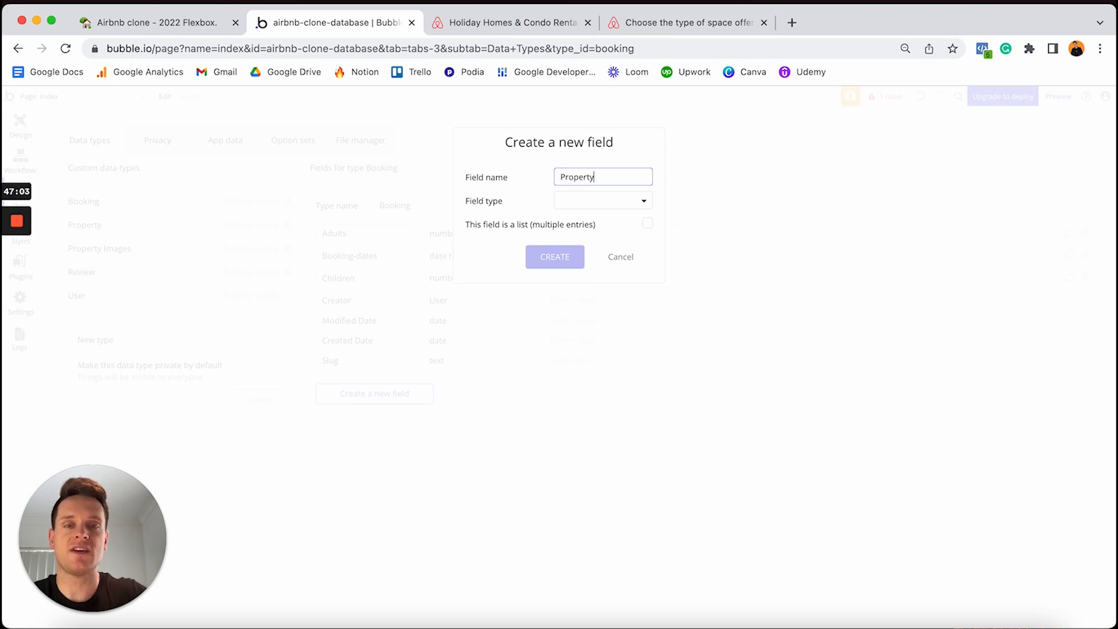
left_click(596, 200)
scroll(598, 250, "down", 3)
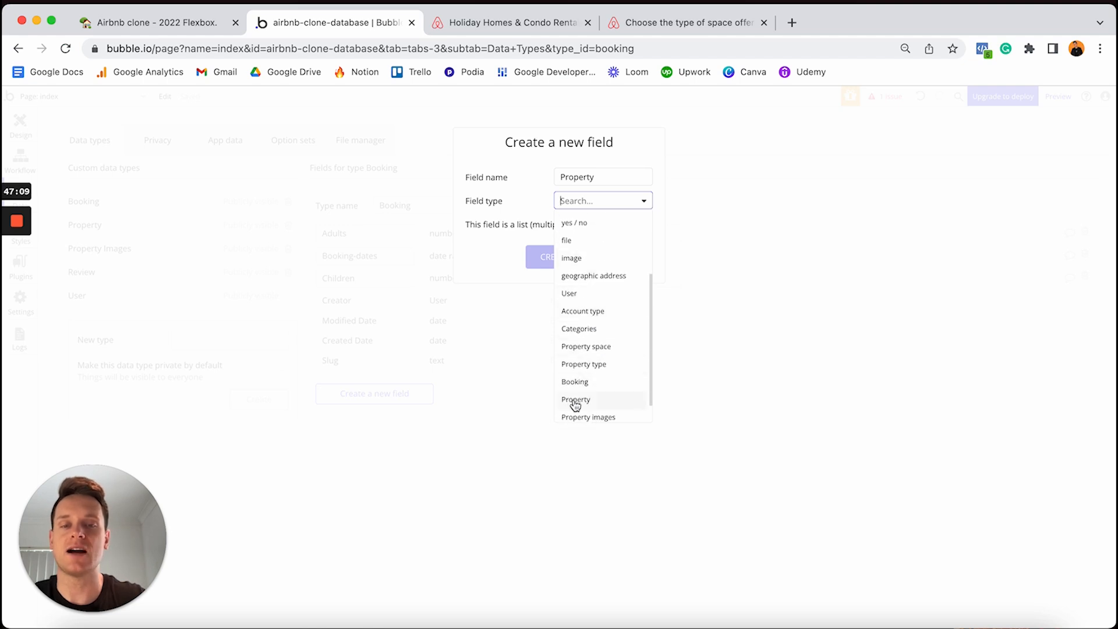
scroll(575, 401, "down", 1)
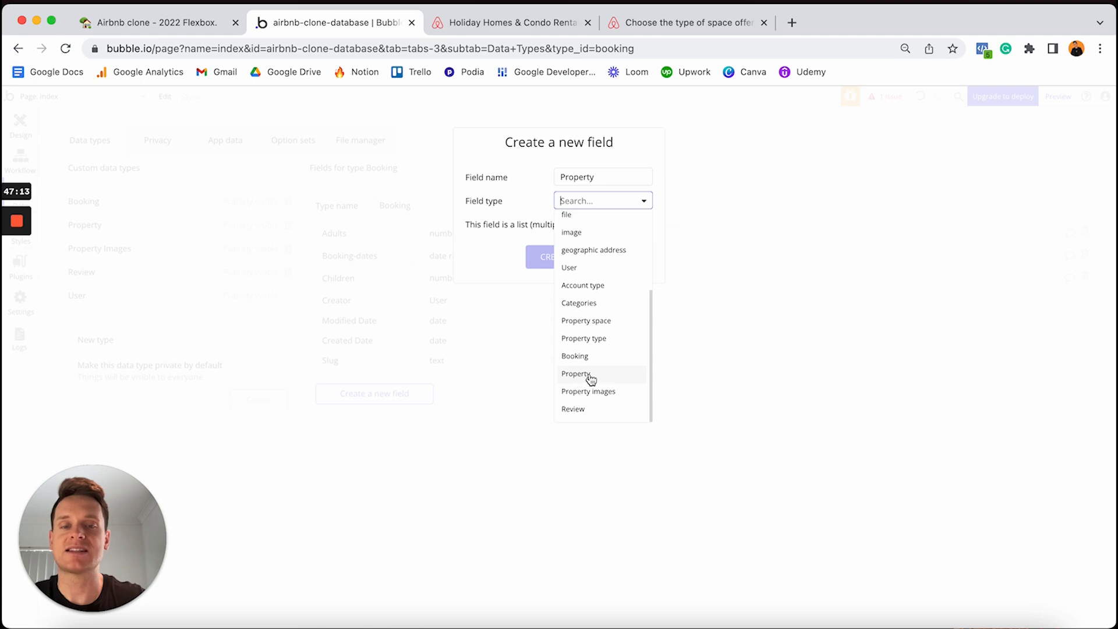
left_click(590, 378)
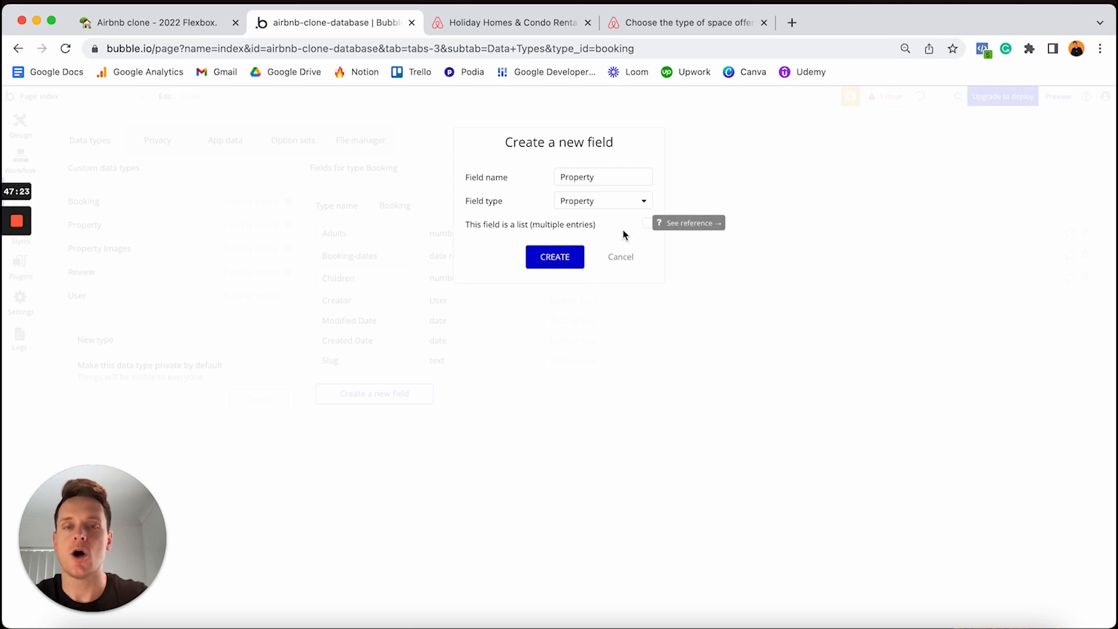
left_click(562, 264)
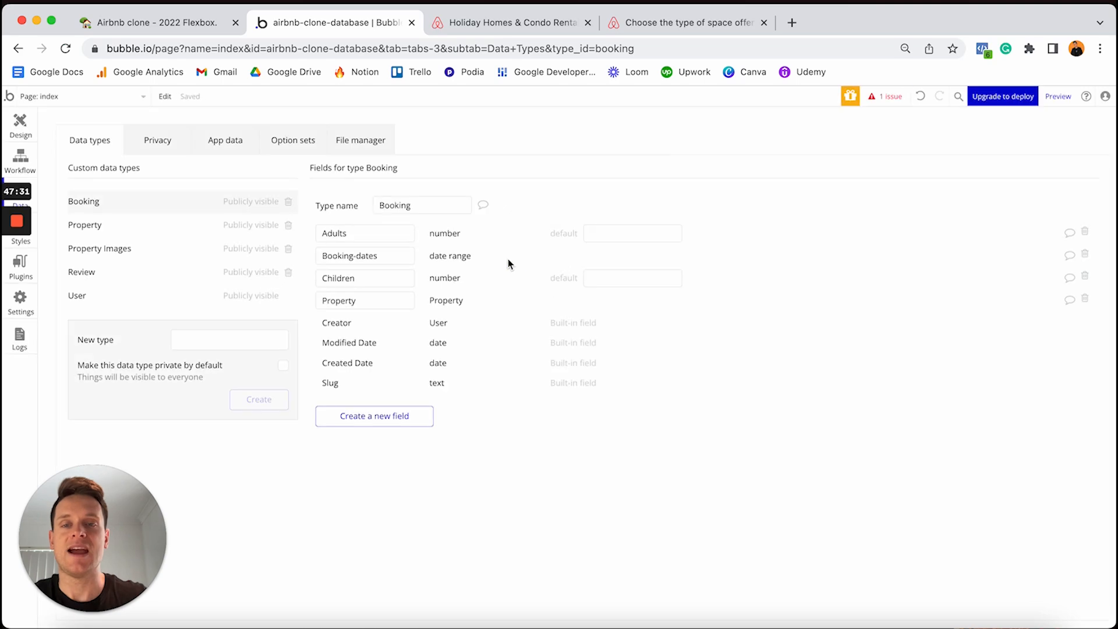
Step: Add a number field named Price to the Booking data type
left_click(379, 421)
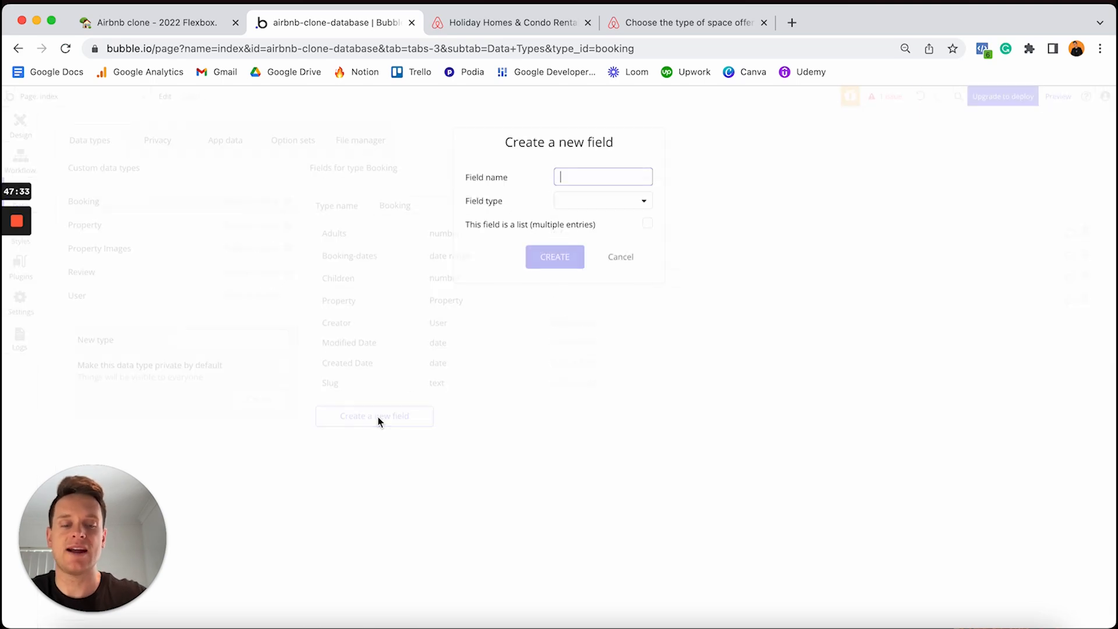
type("Price")
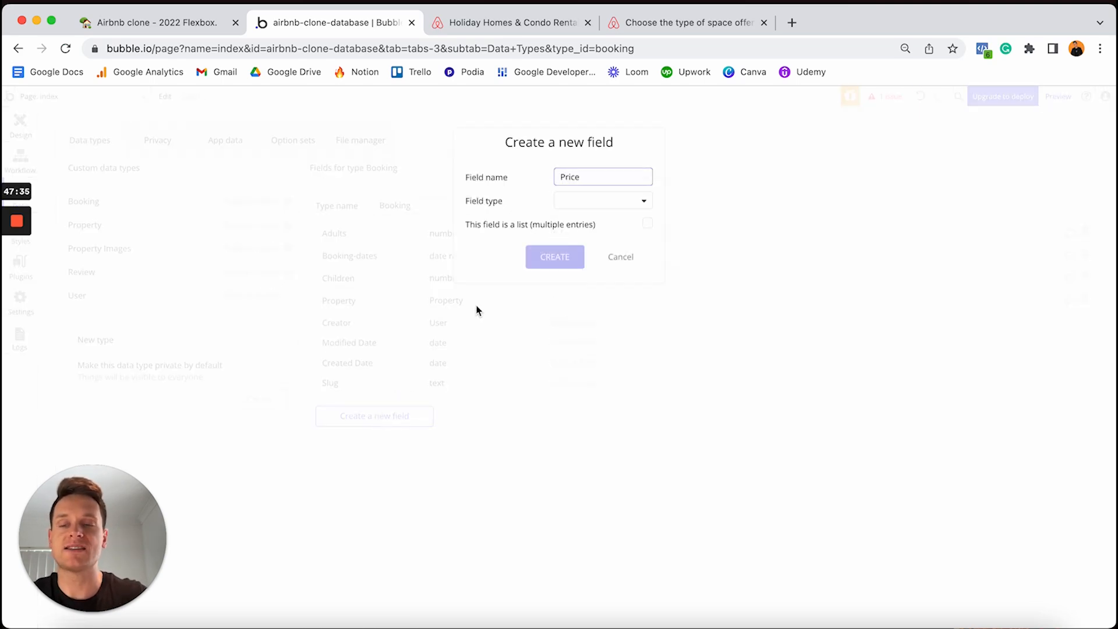
left_click(581, 200)
left_click(573, 239)
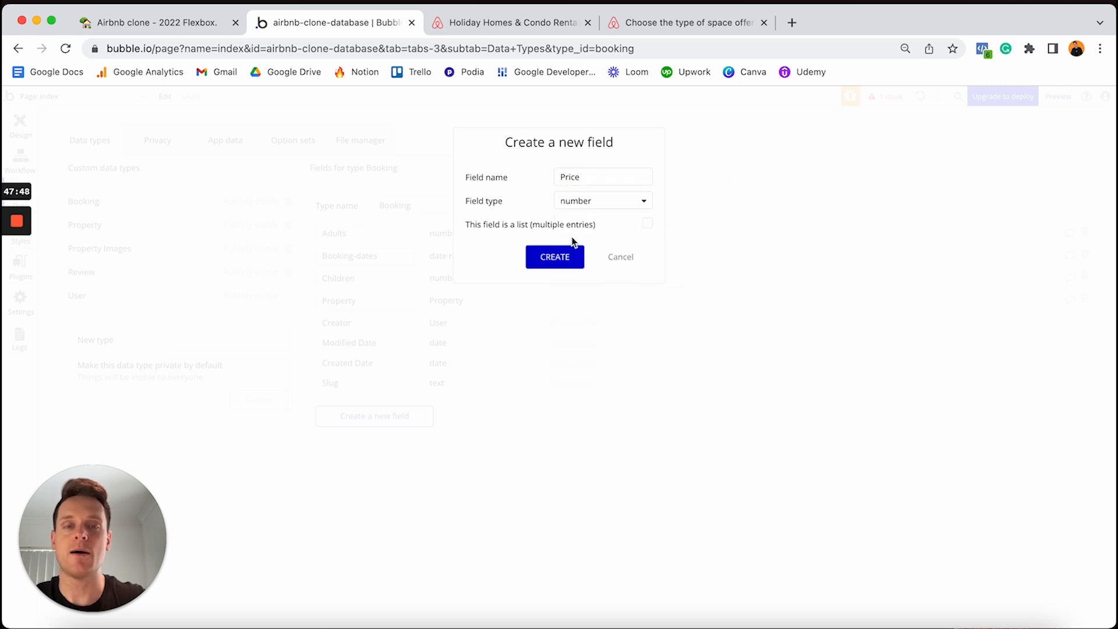
left_click(552, 257)
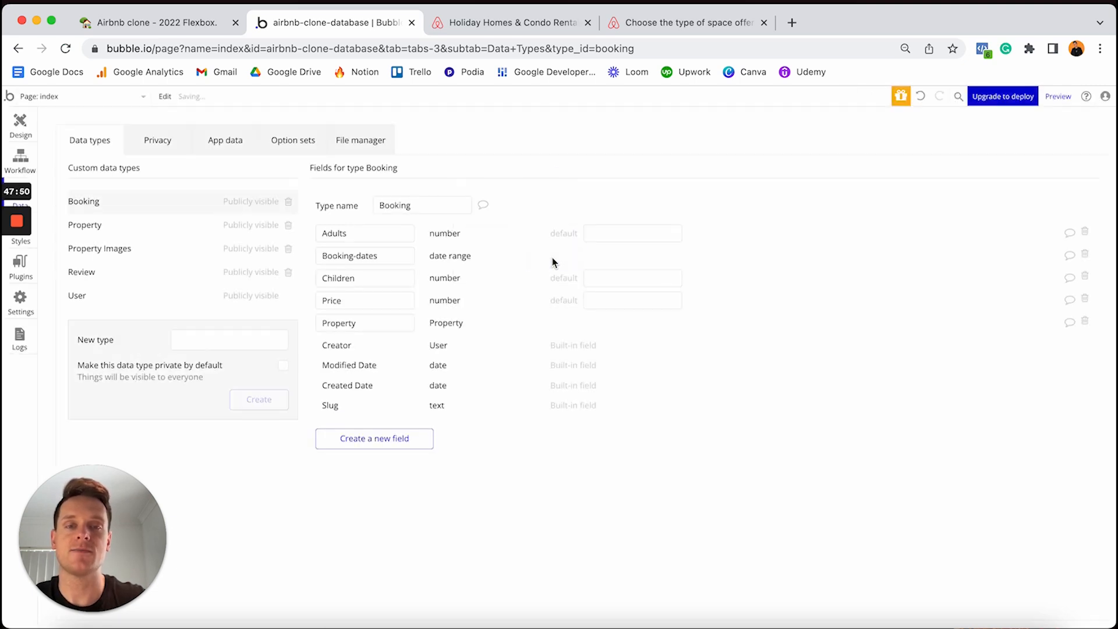
Step: Switch to the Notion checklist, check off all the Booking fields, and highlight the Review fields from Content to OG-property
left_click(197, 24)
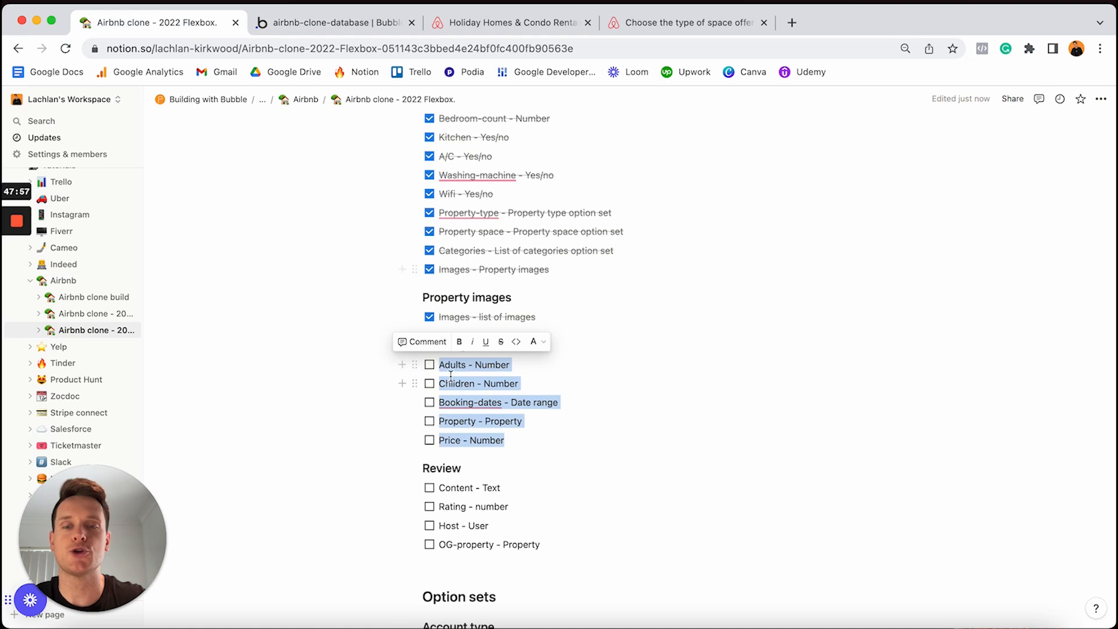
left_click(429, 365)
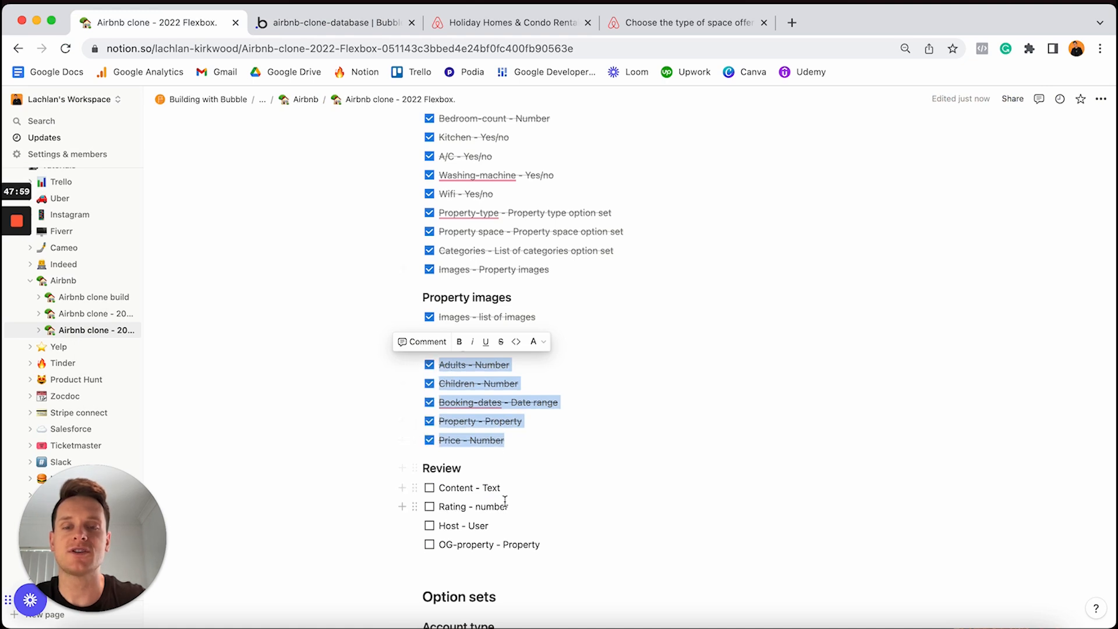
left_click(540, 544)
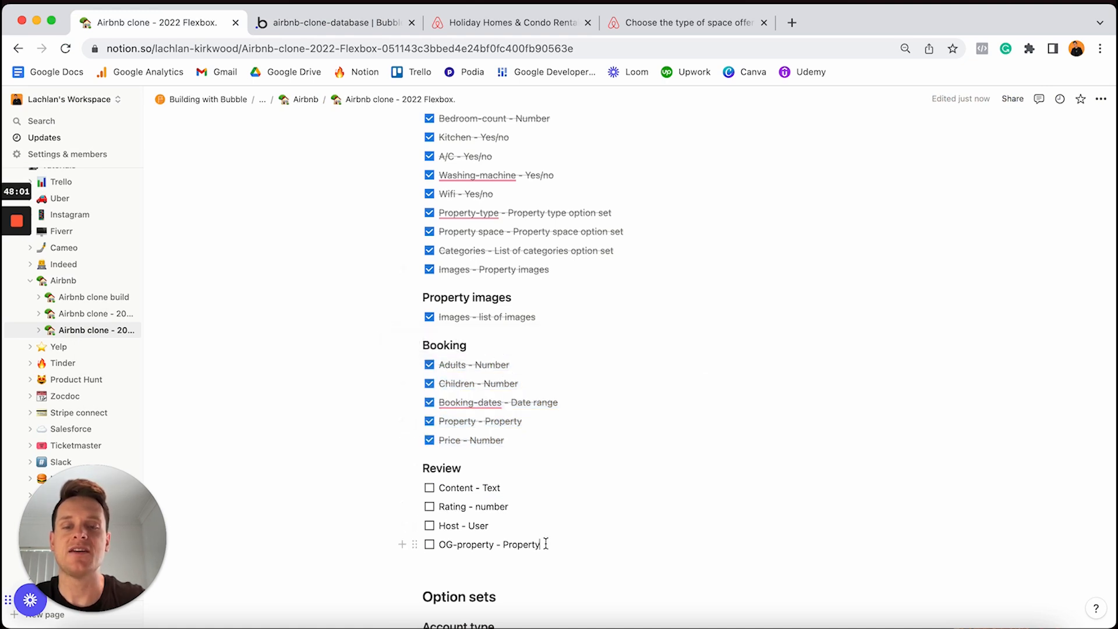
left_click_drag(546, 544, 439, 492)
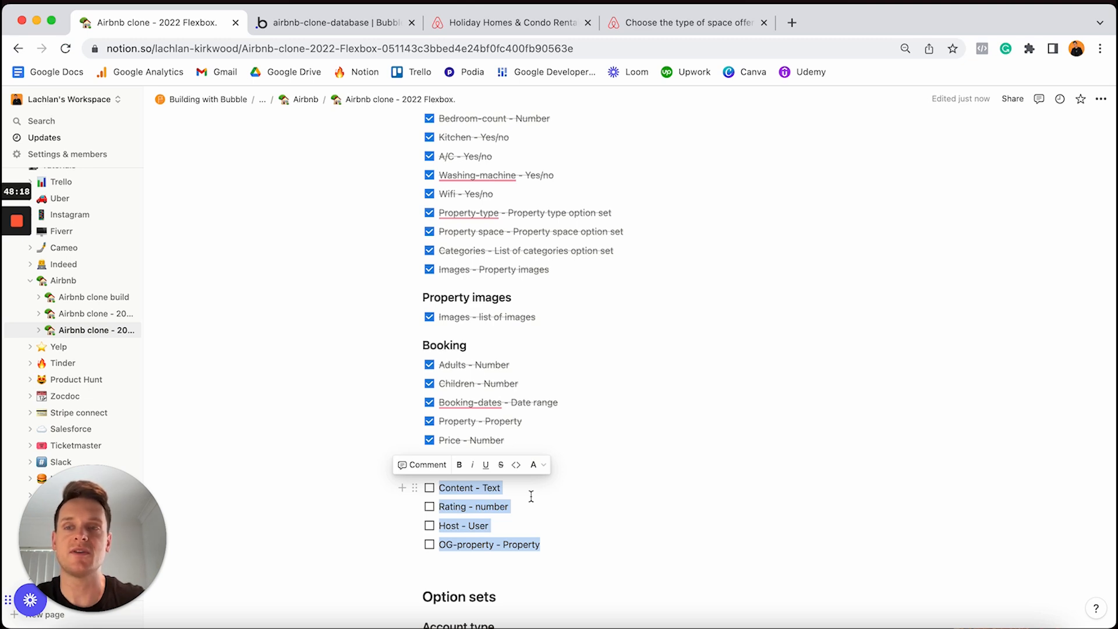
Step: Return to the Bubble editor and add a text field named Content to the Review data type
left_click(335, 30)
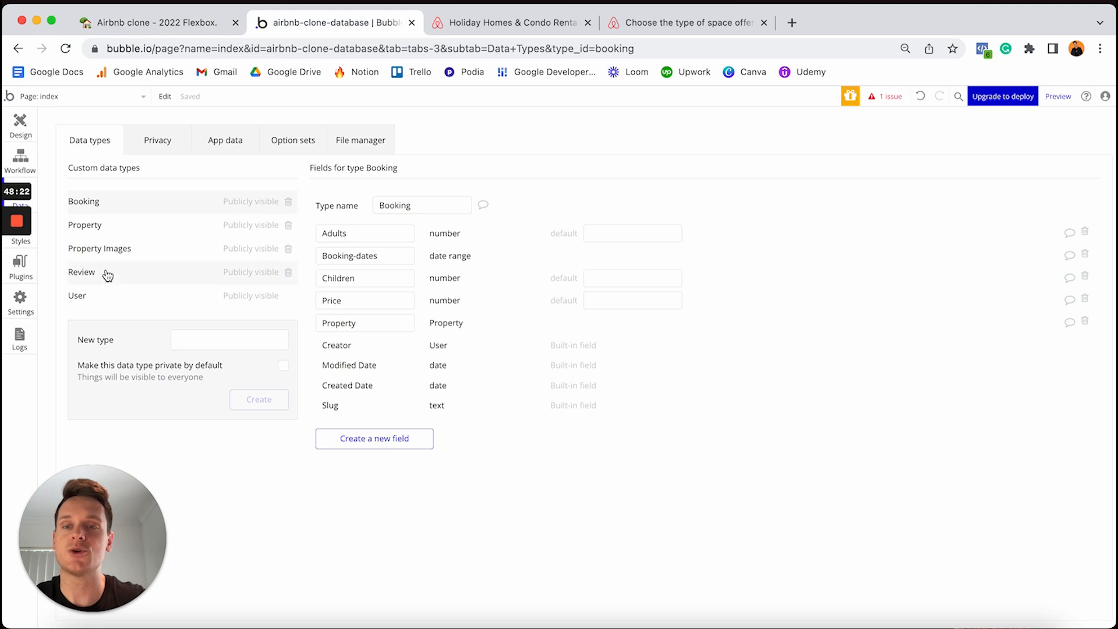
left_click(129, 272)
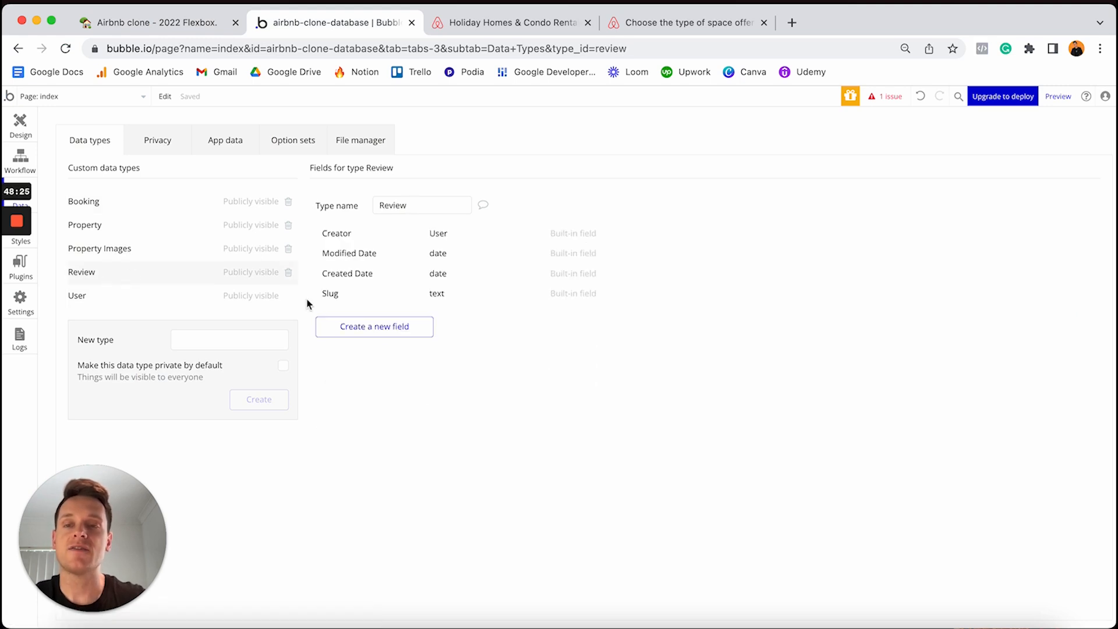
left_click(384, 330)
type("Conten")
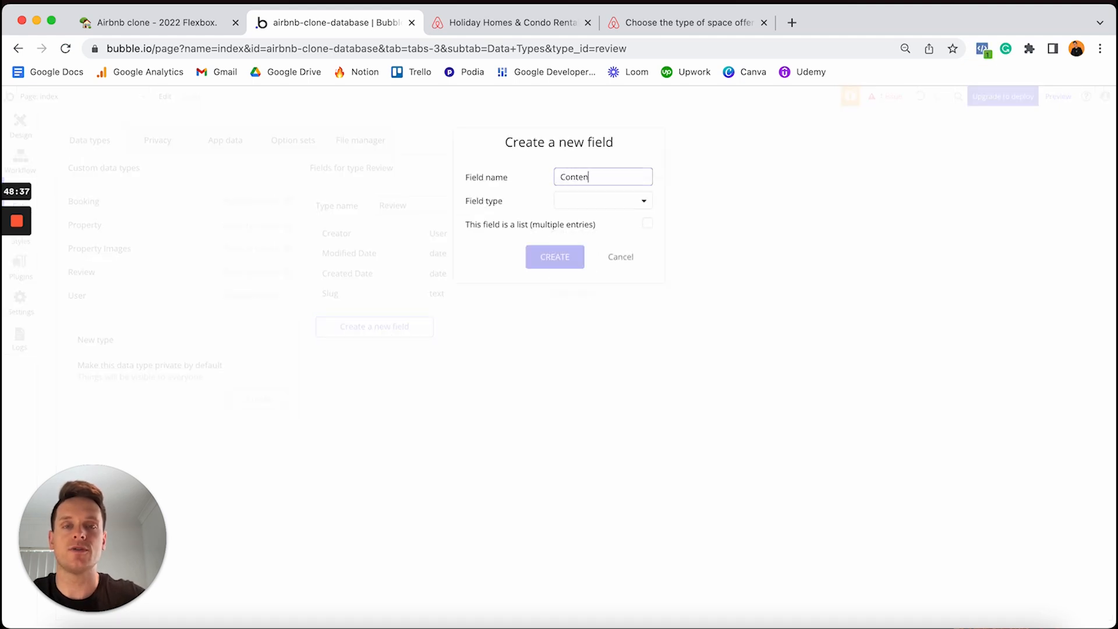
type("t")
left_click(593, 202)
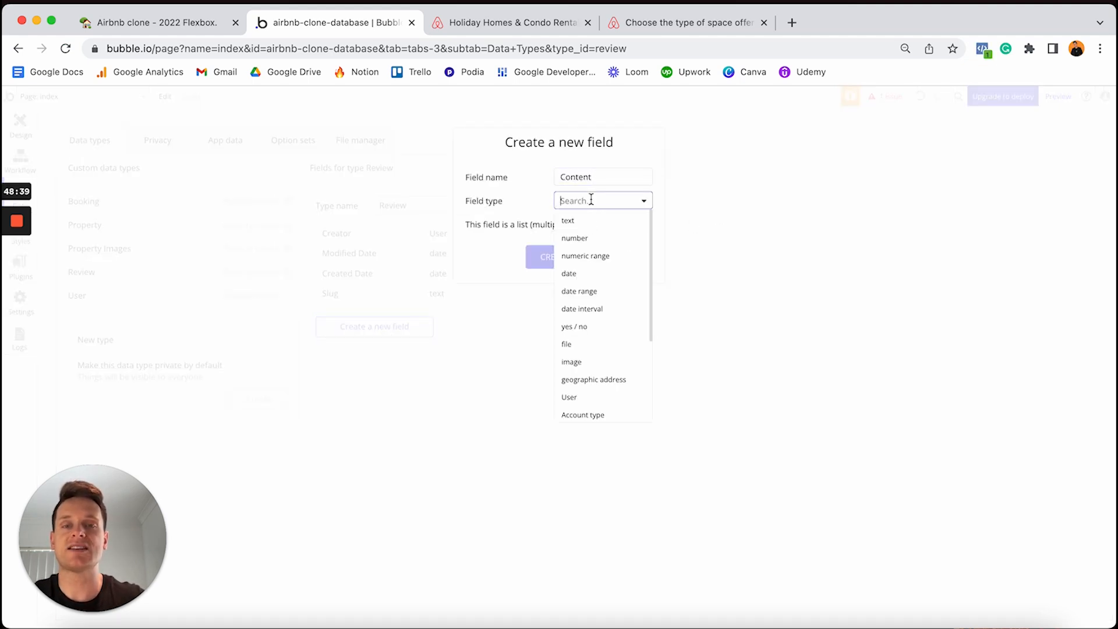
left_click(582, 222)
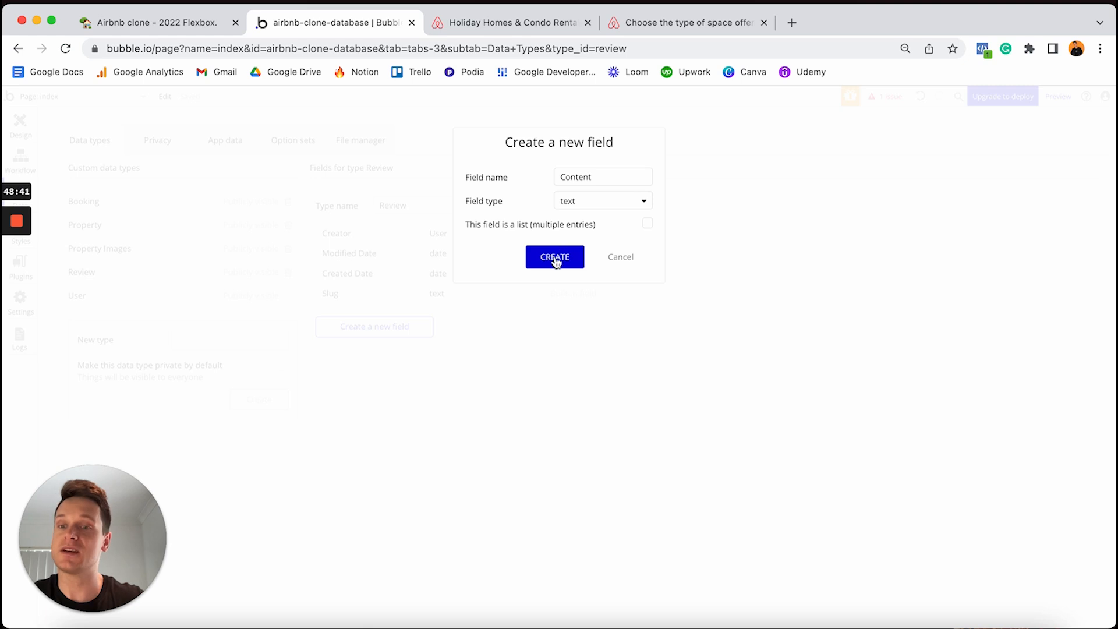
left_click(554, 257)
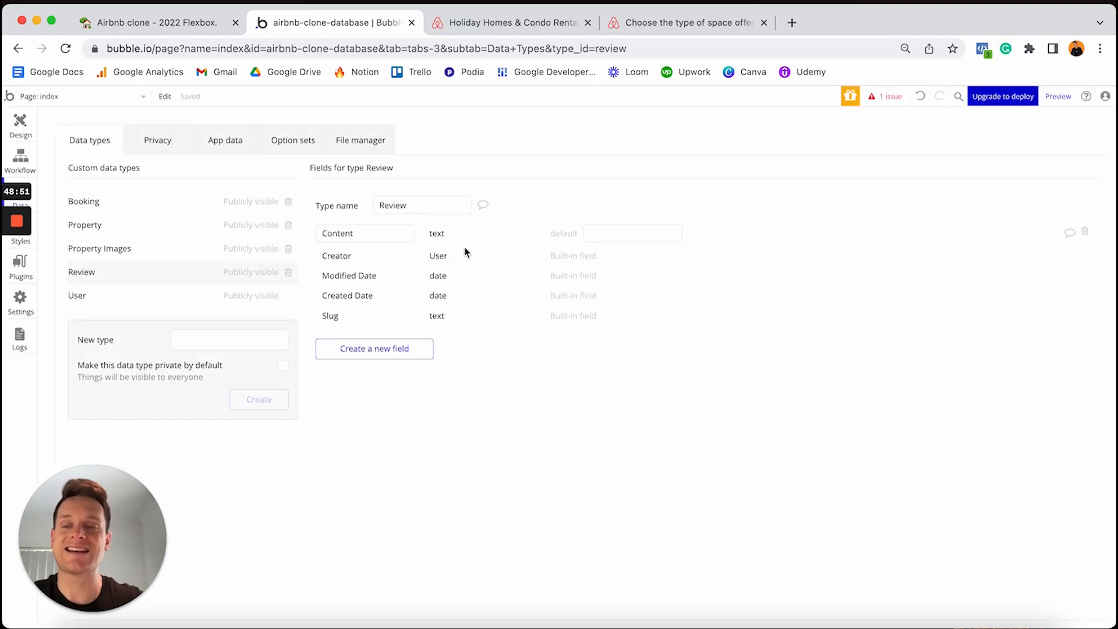
Step: Add a number field named Rating to the Review data type
left_click(384, 354)
type("Rating")
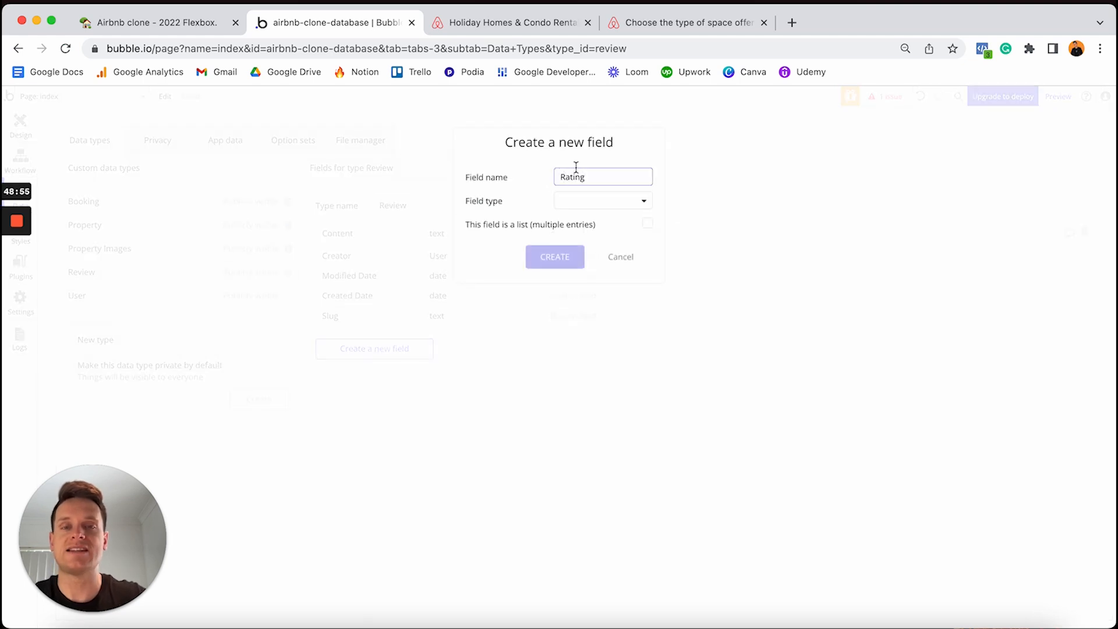
left_click(595, 201)
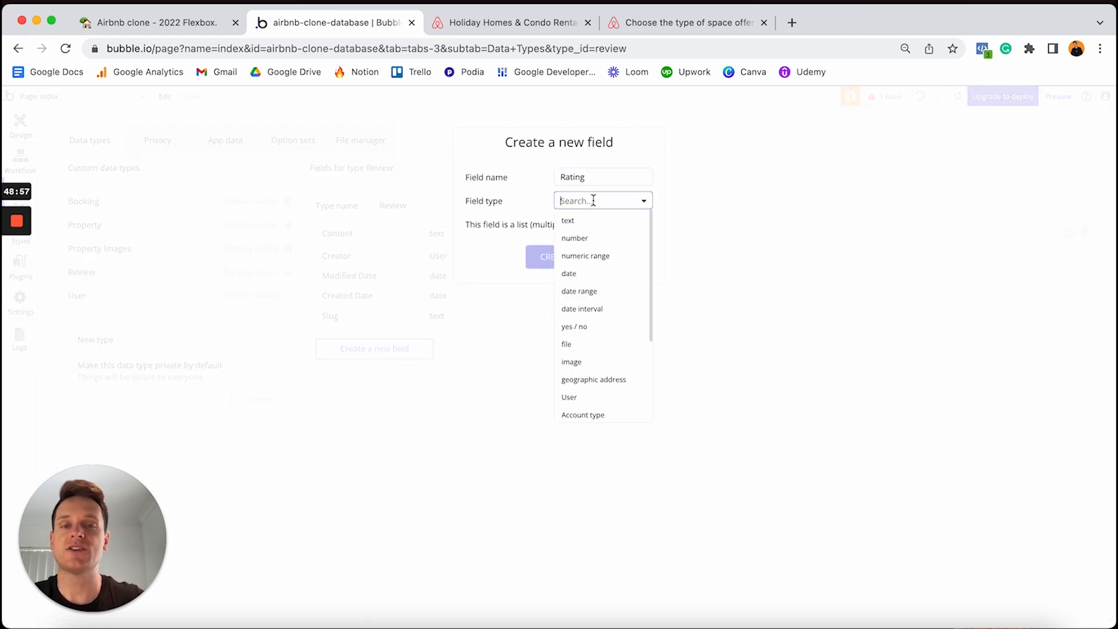
left_click(585, 240)
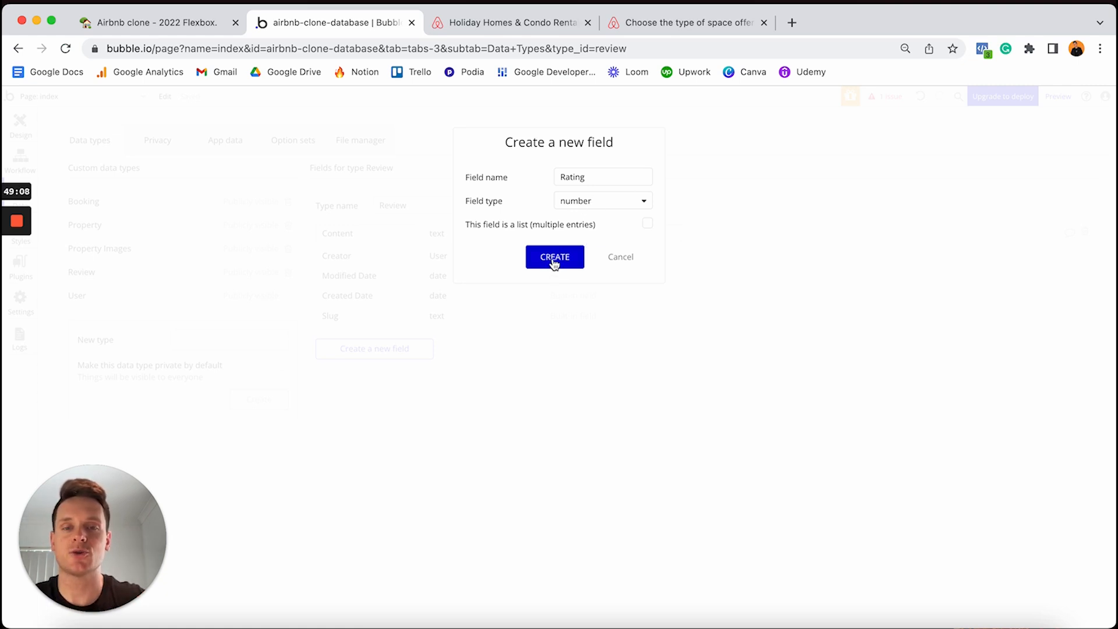
left_click(554, 257)
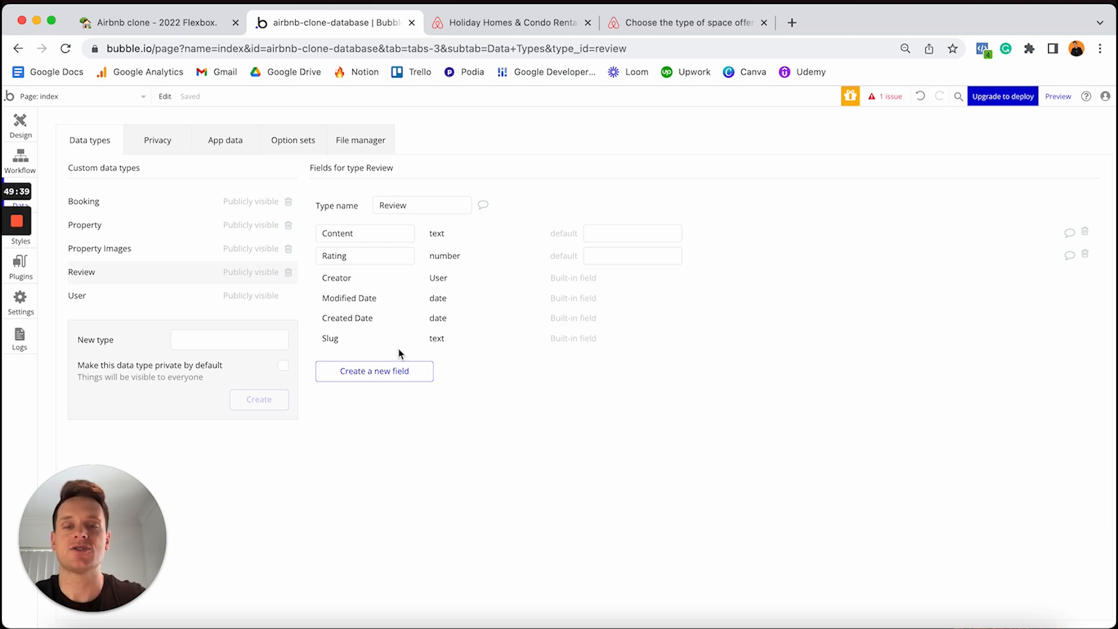
Step: Add a field named Host of type User to the Review data type
left_click(383, 375)
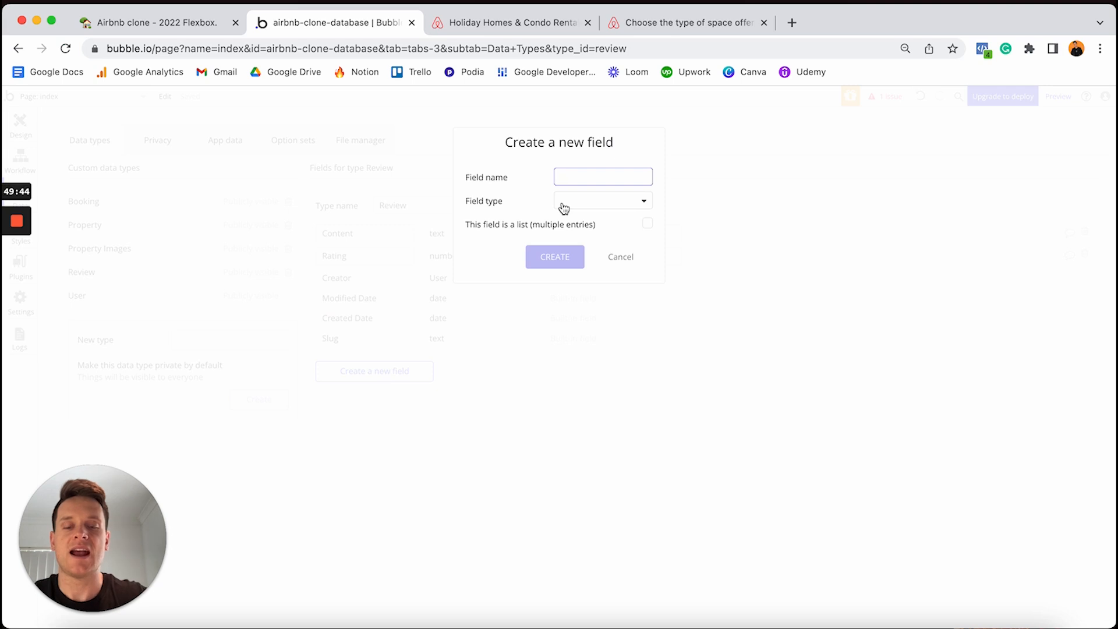
type("Hos")
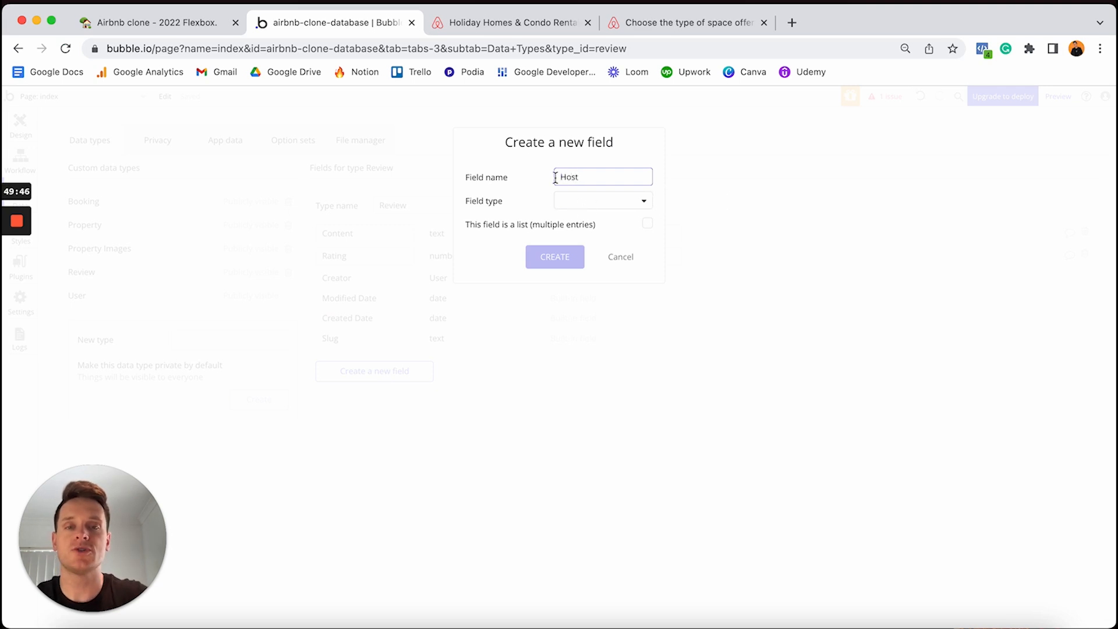
type("t")
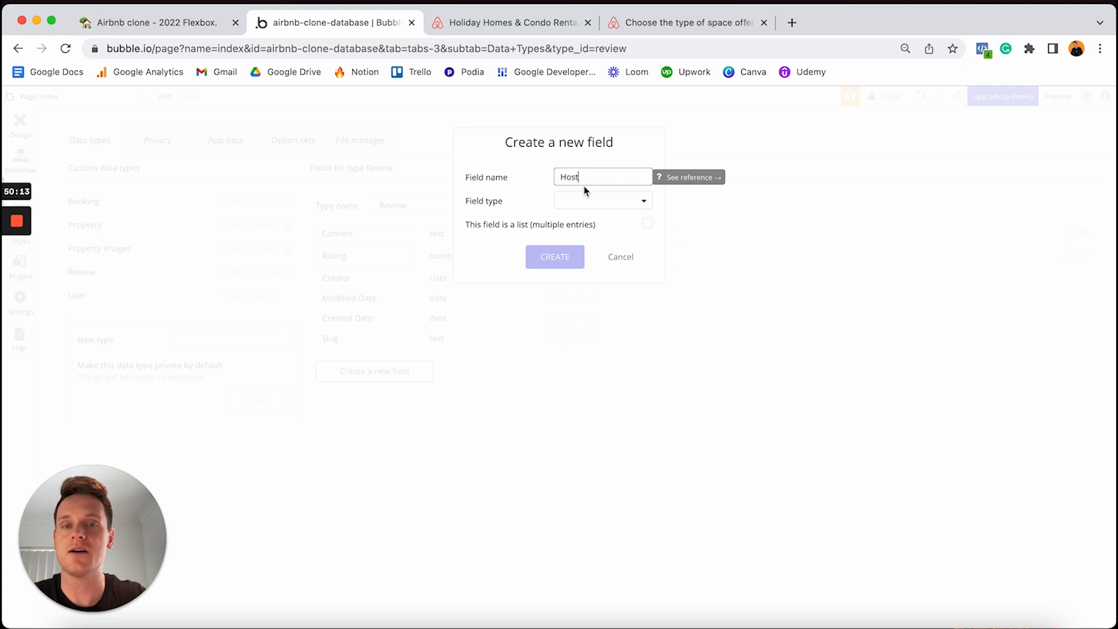
left_click(582, 201)
scroll(585, 292, "down", 2)
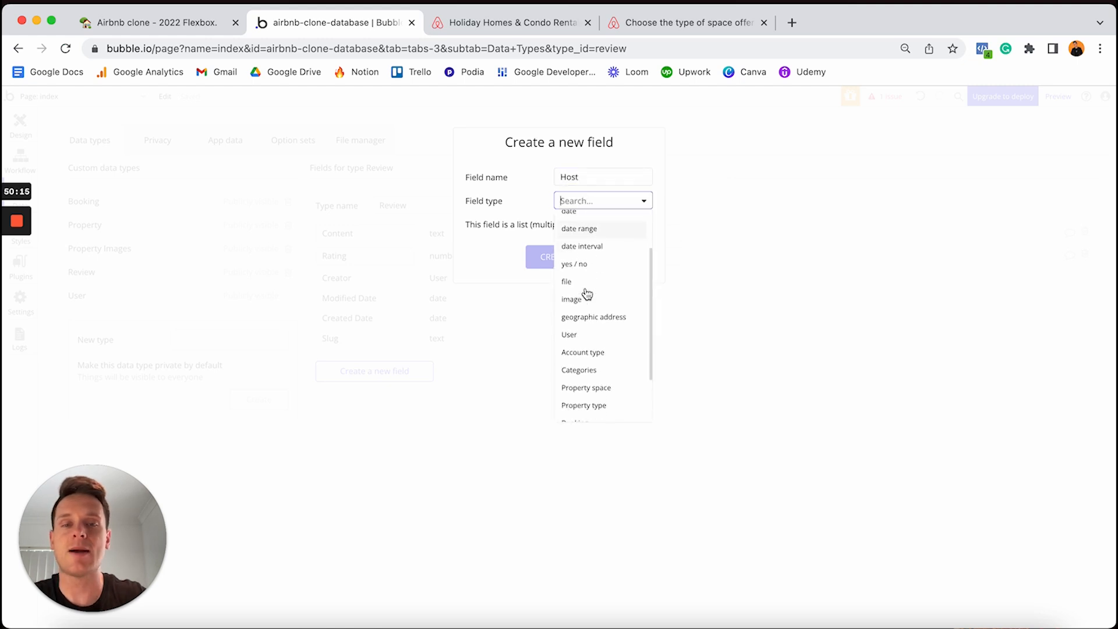
left_click(581, 335)
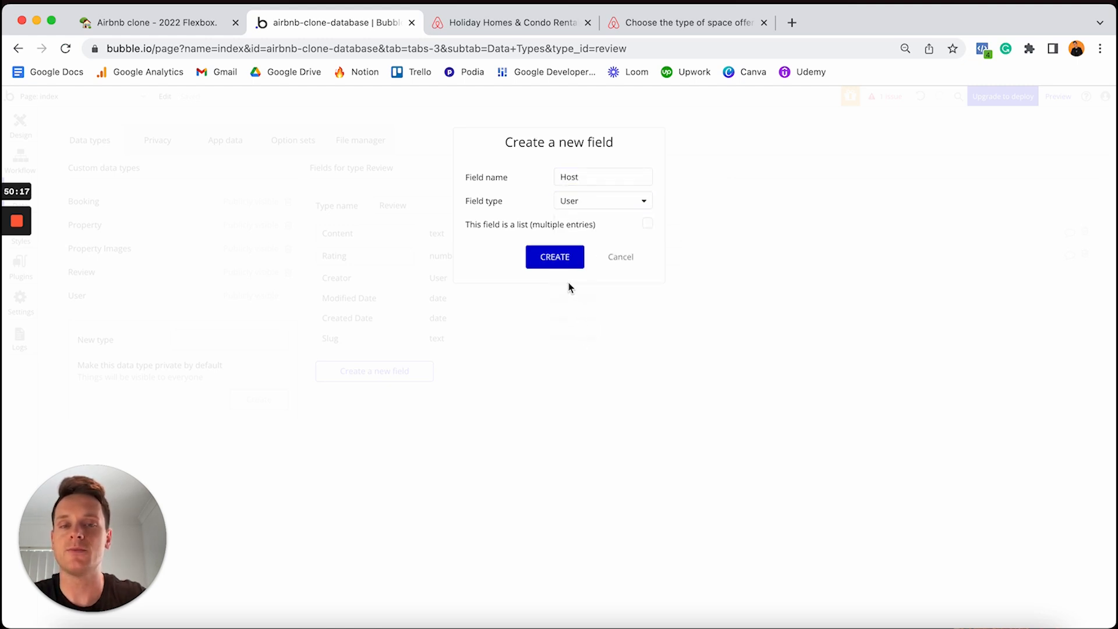
left_click(555, 256)
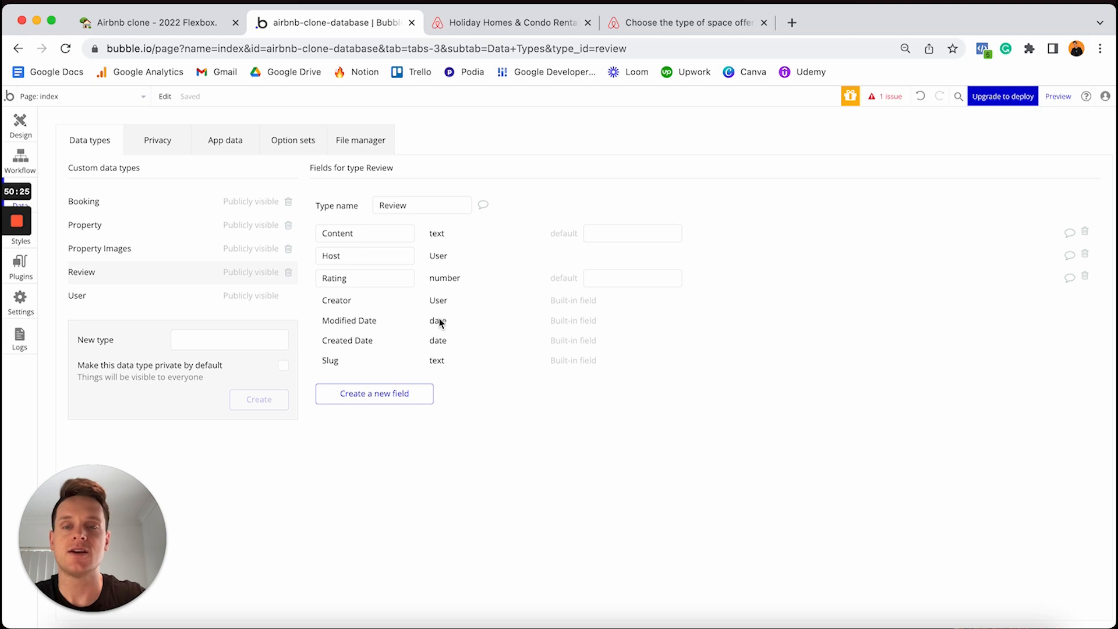
Step: Add a field named OG-property of type Property to the Review data type
left_click(393, 393)
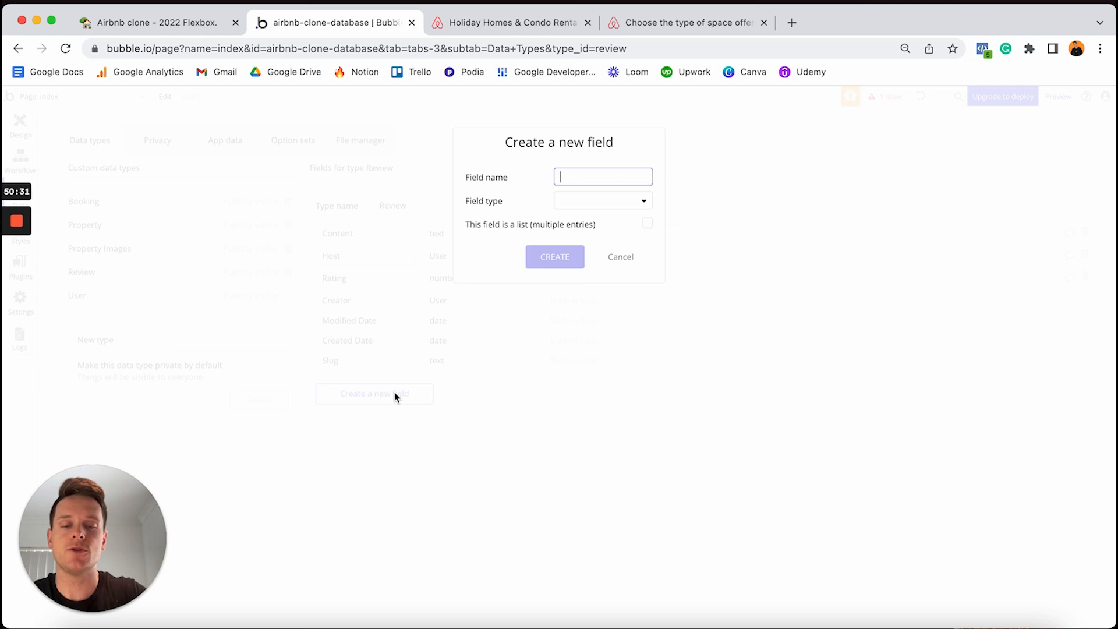
type("OG")
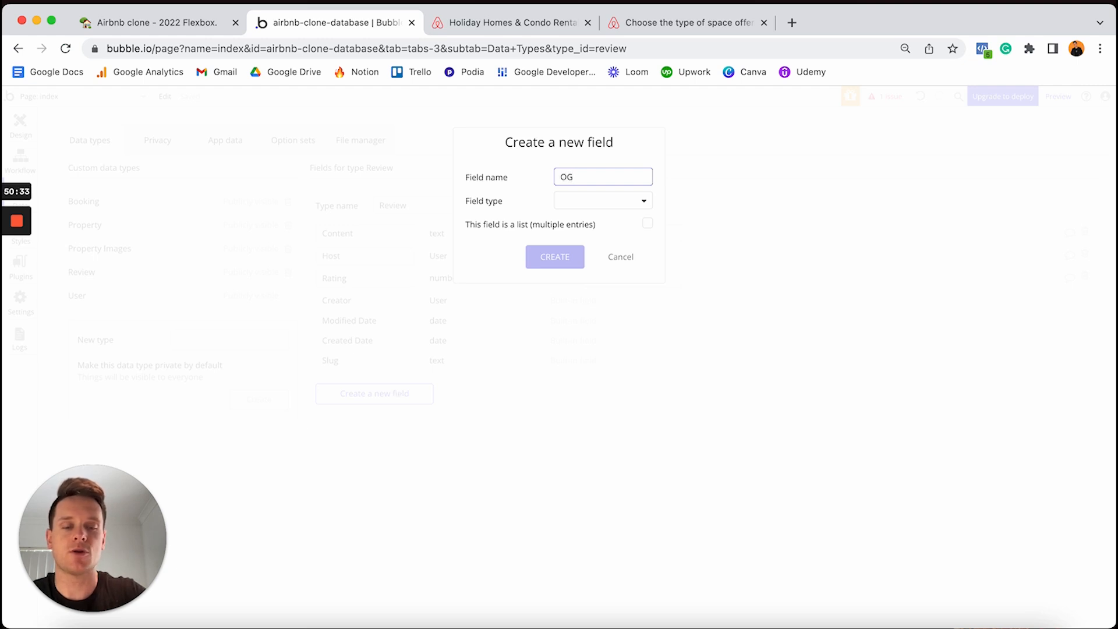
type("-property")
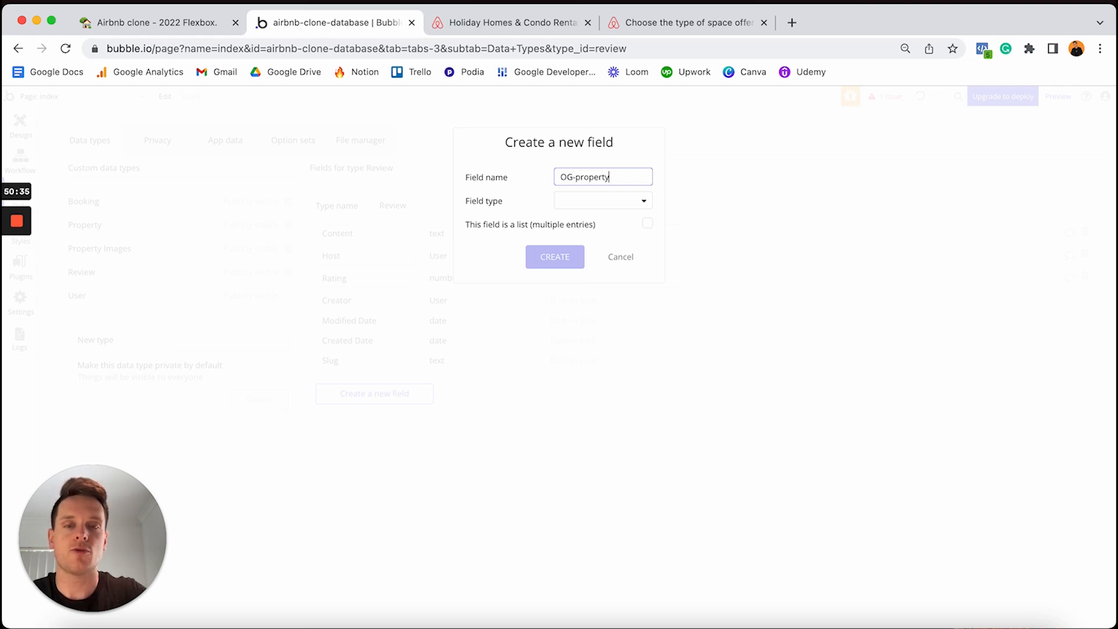
left_click(574, 204)
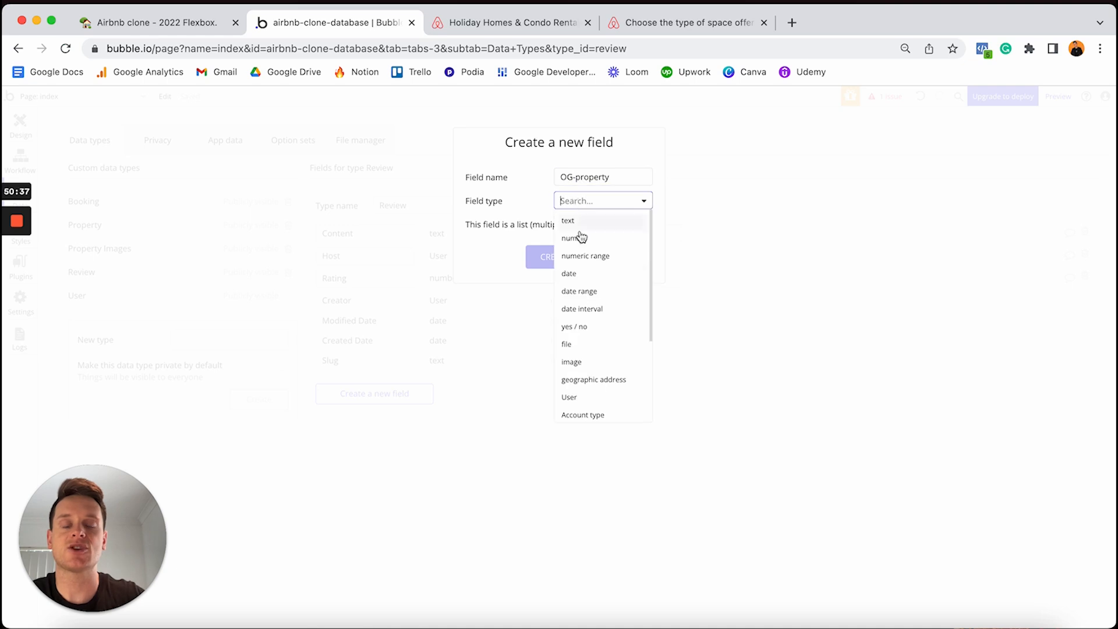
scroll(595, 286, "down", 1)
scroll(595, 287, "down", 3)
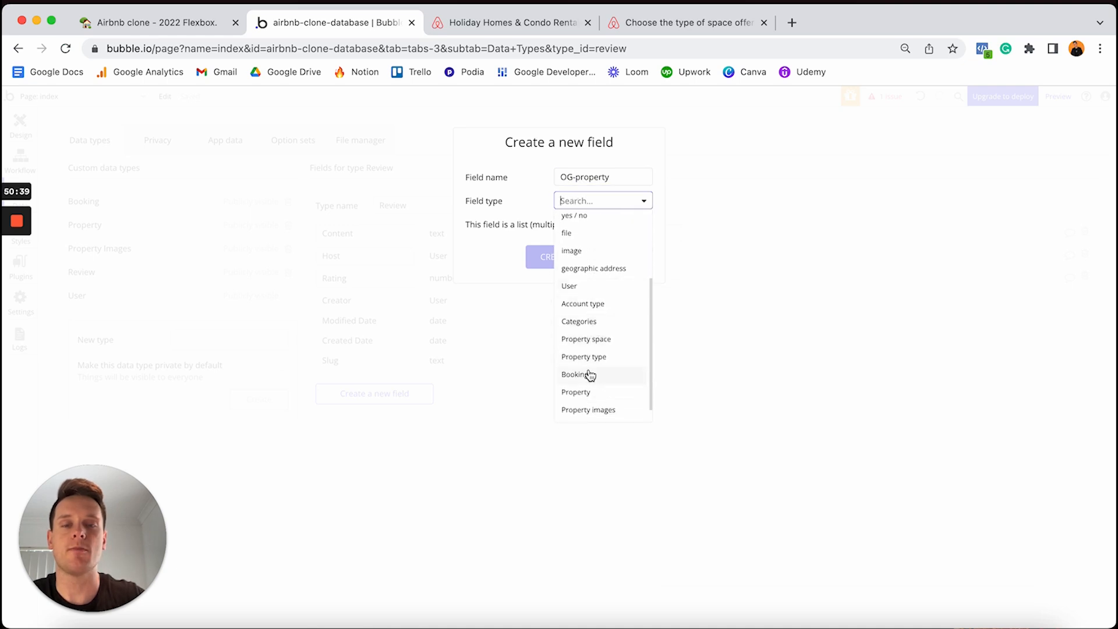
left_click(589, 396)
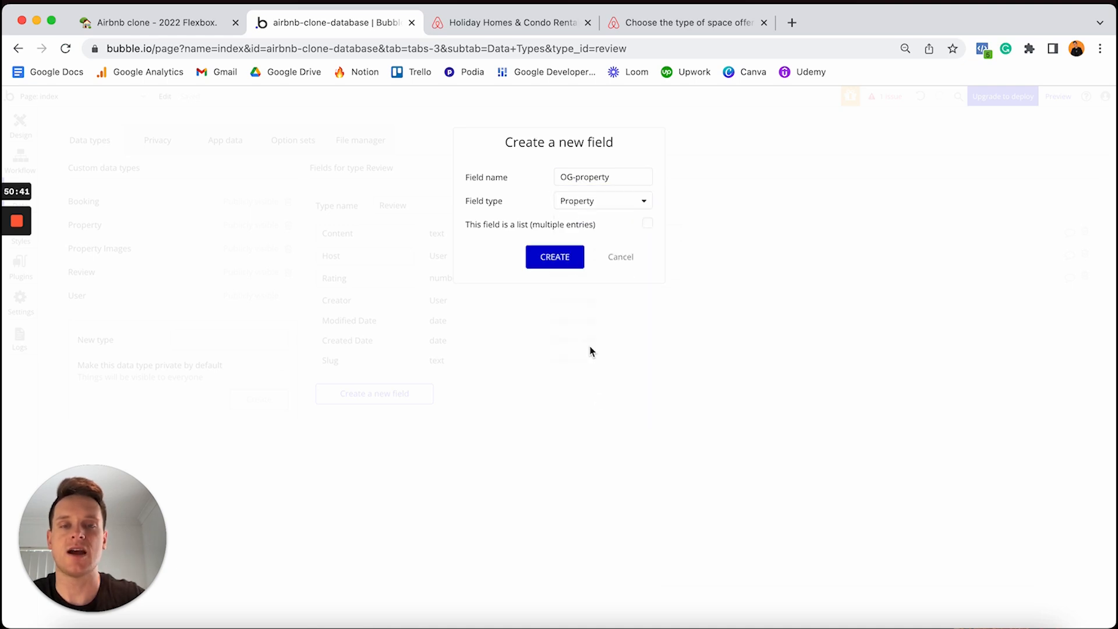
left_click(558, 258)
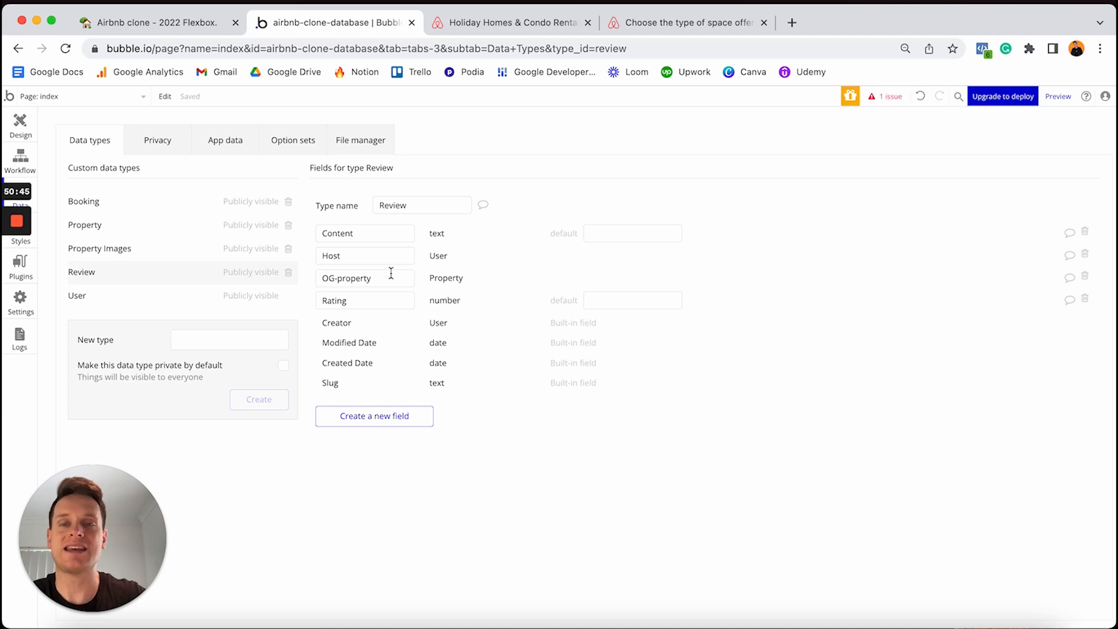
Step: Switch to the Notion checklist and check off all the Review fields from Content to OG-property
left_click(179, 22)
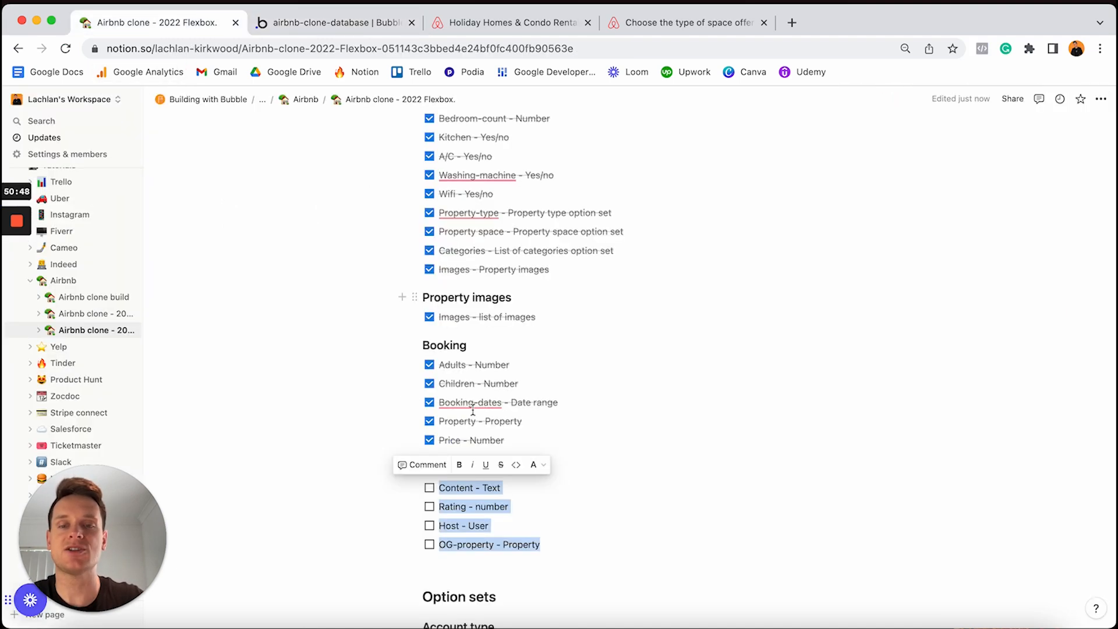
left_click(429, 489)
left_click(542, 501)
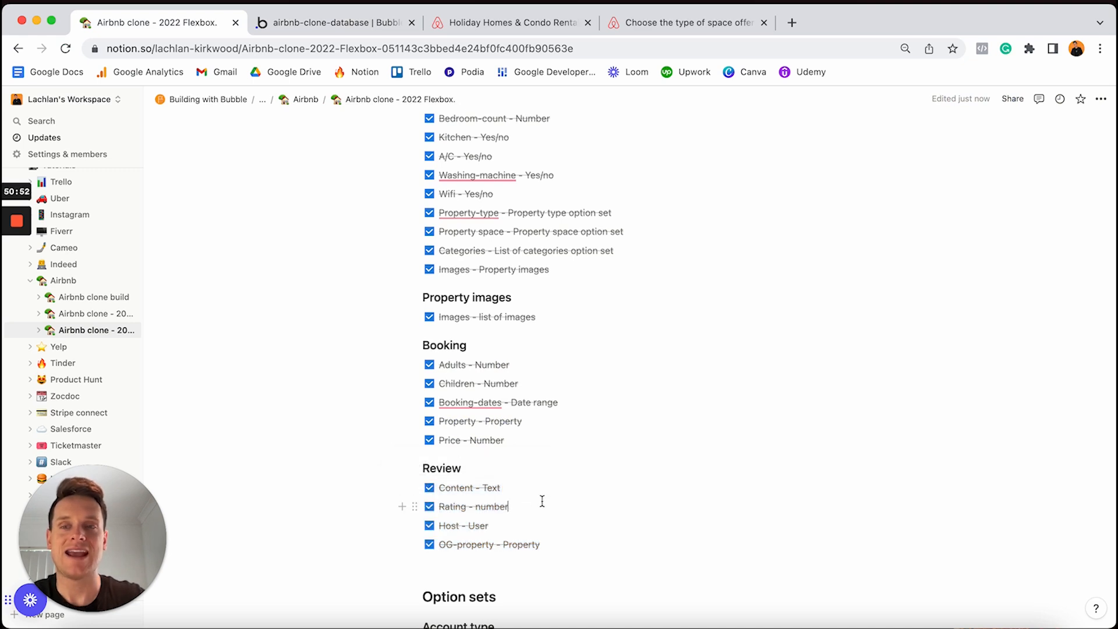
Step: Look through the Notion plan's data fields and Features checklist, and highlight the "Designing the home page" item
scroll(542, 501, "up", 8)
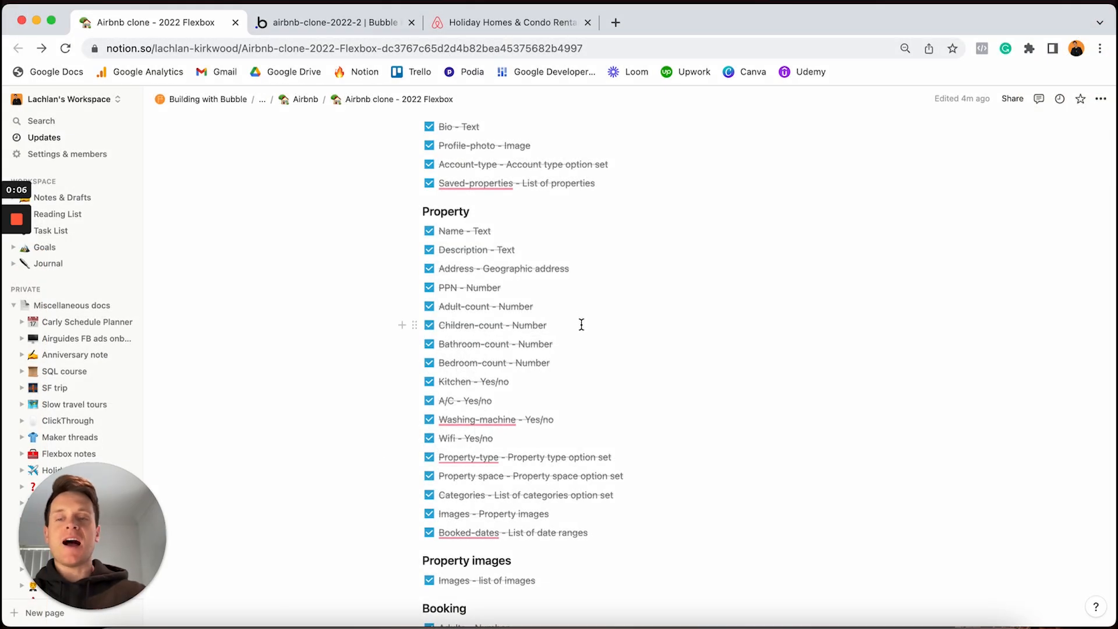
scroll(581, 325, "down", 12)
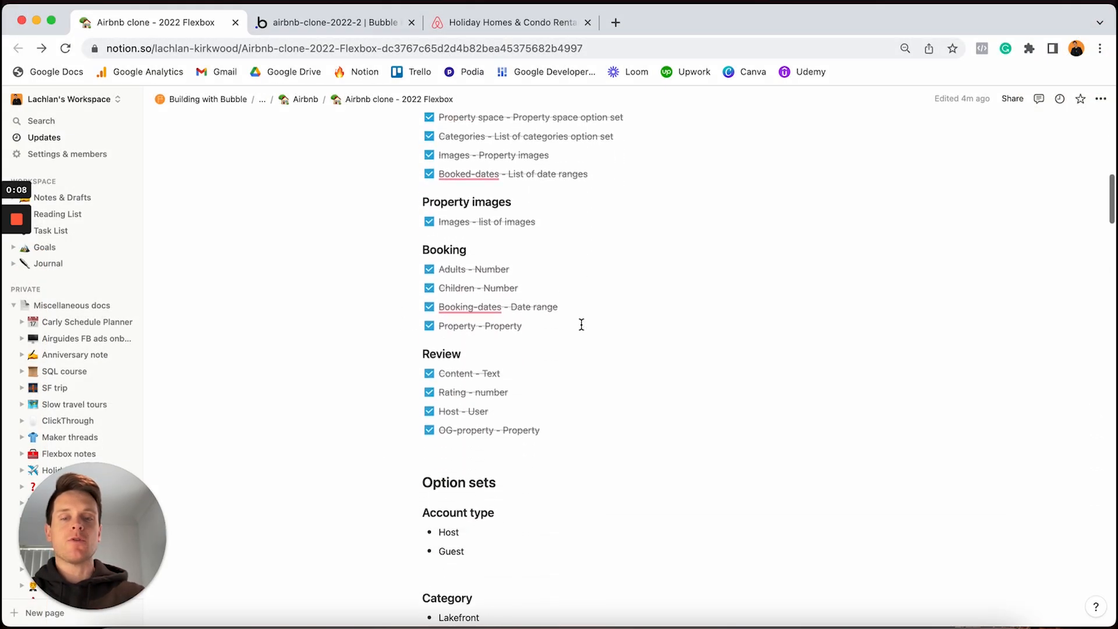
scroll(581, 325, "down", 10)
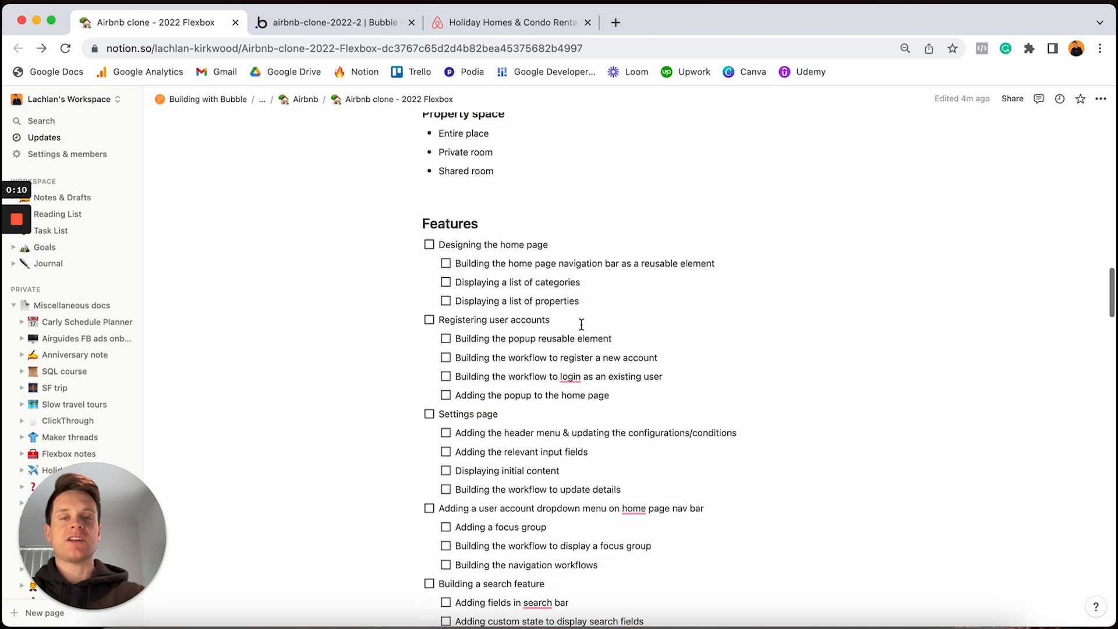
scroll(568, 240, "down", 5)
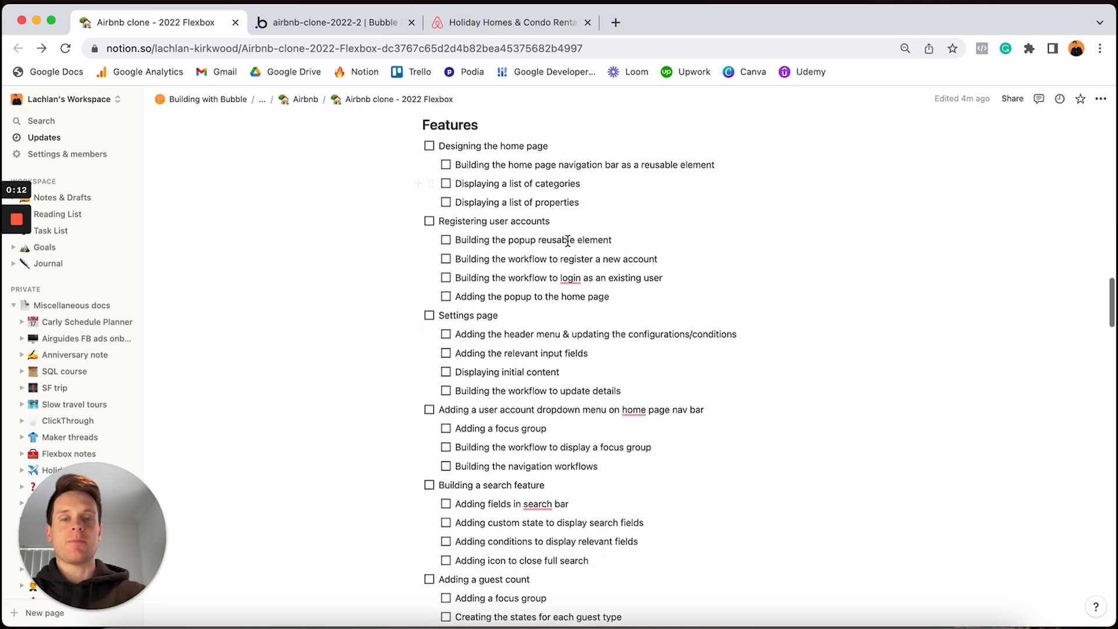
scroll(568, 240, "down", 12)
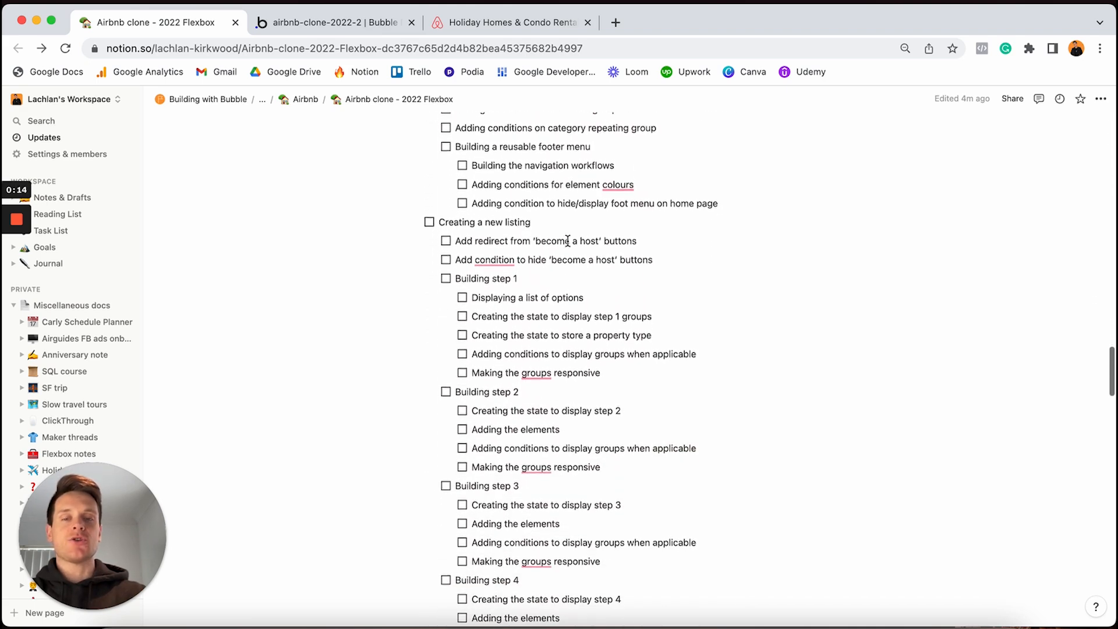
scroll(568, 240, "down", 7)
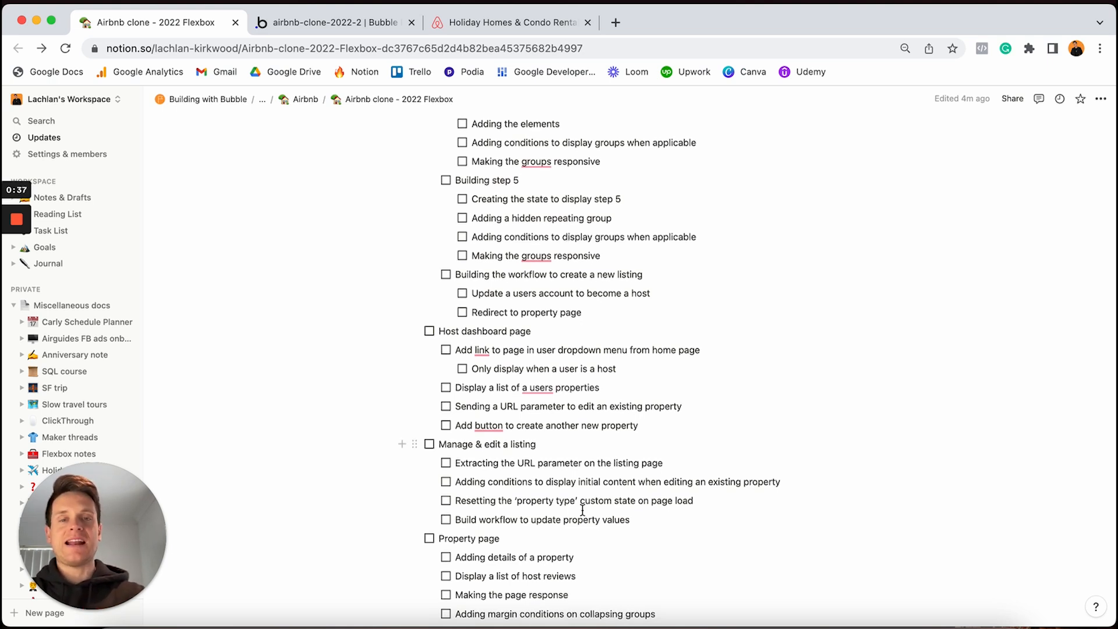
scroll(583, 510, "up", 15)
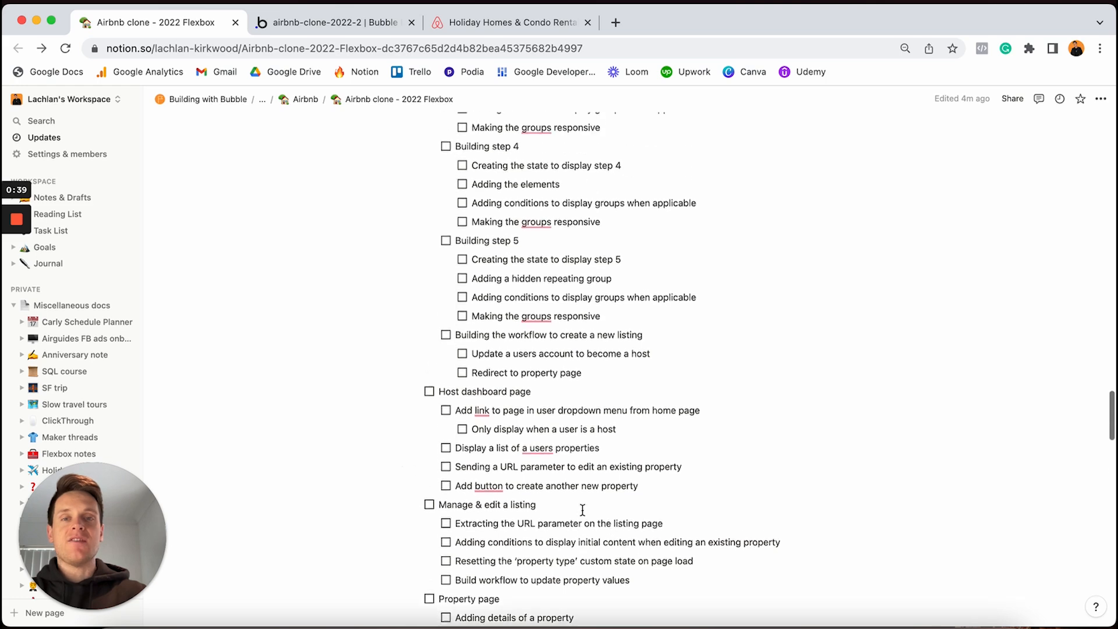
scroll(582, 510, "up", 15)
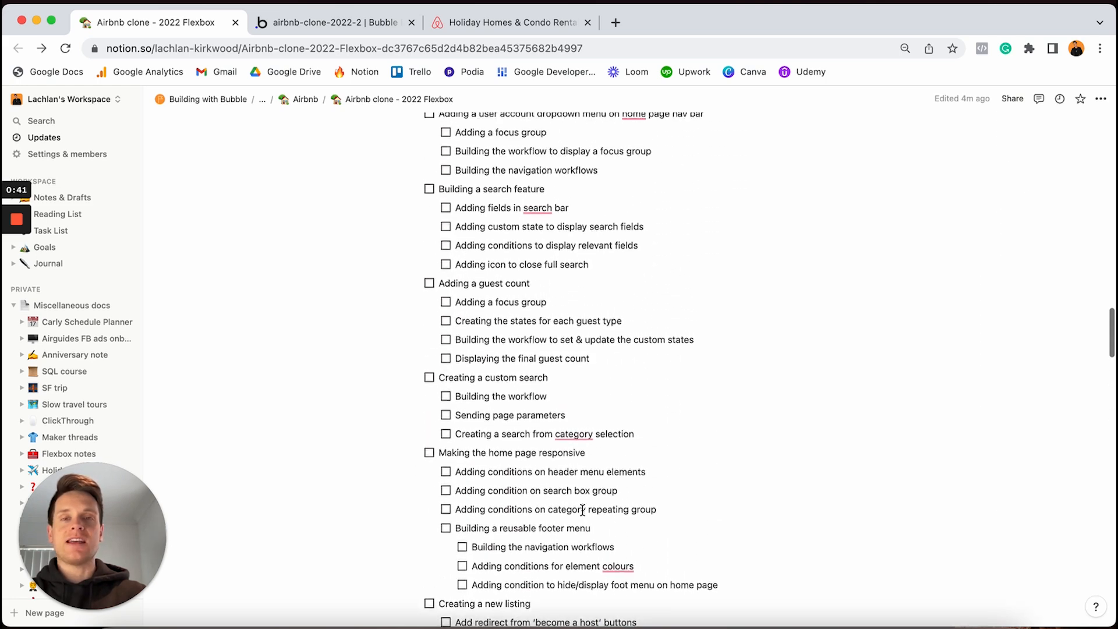
scroll(582, 510, "up", 4)
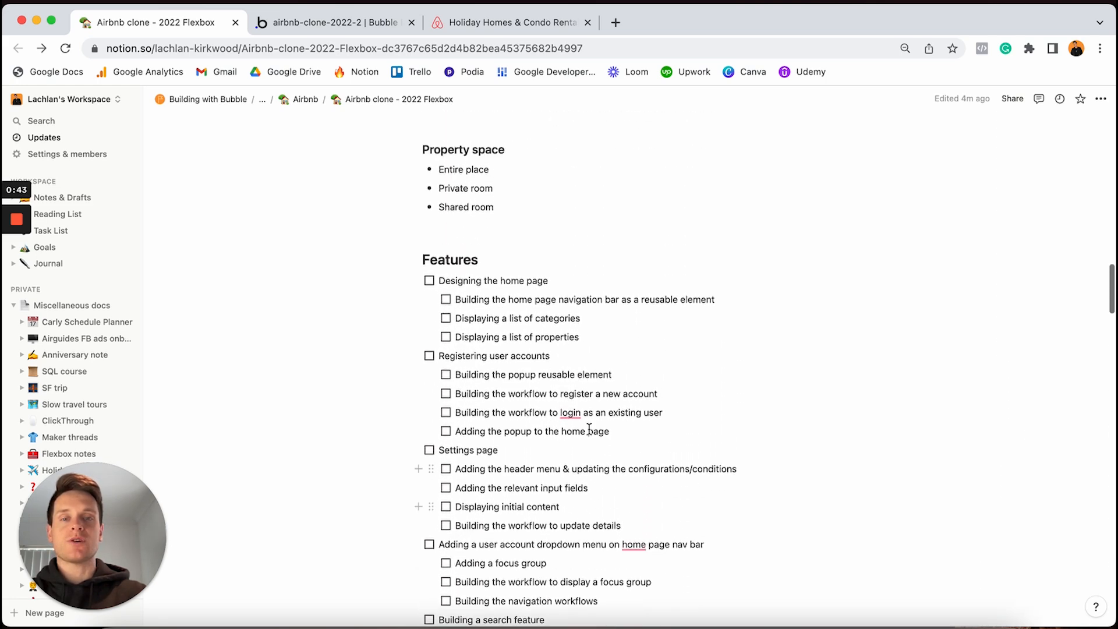
left_click(592, 279)
triple_click(593, 279)
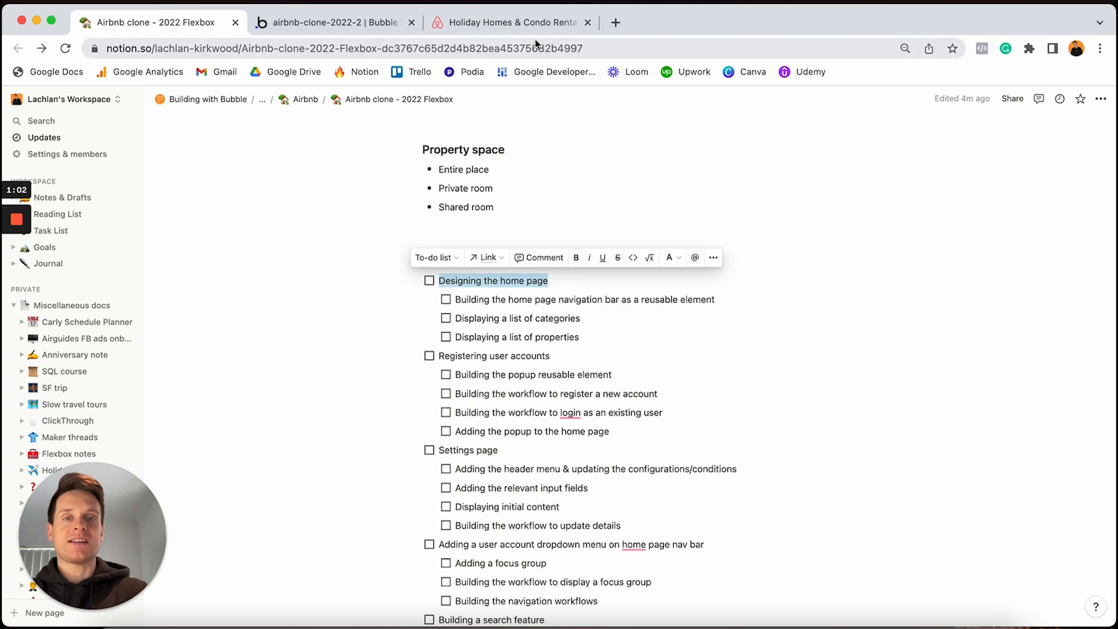
Step: Switch to the Airbnb home page and examine its header, category bar and property listings
left_click(535, 24)
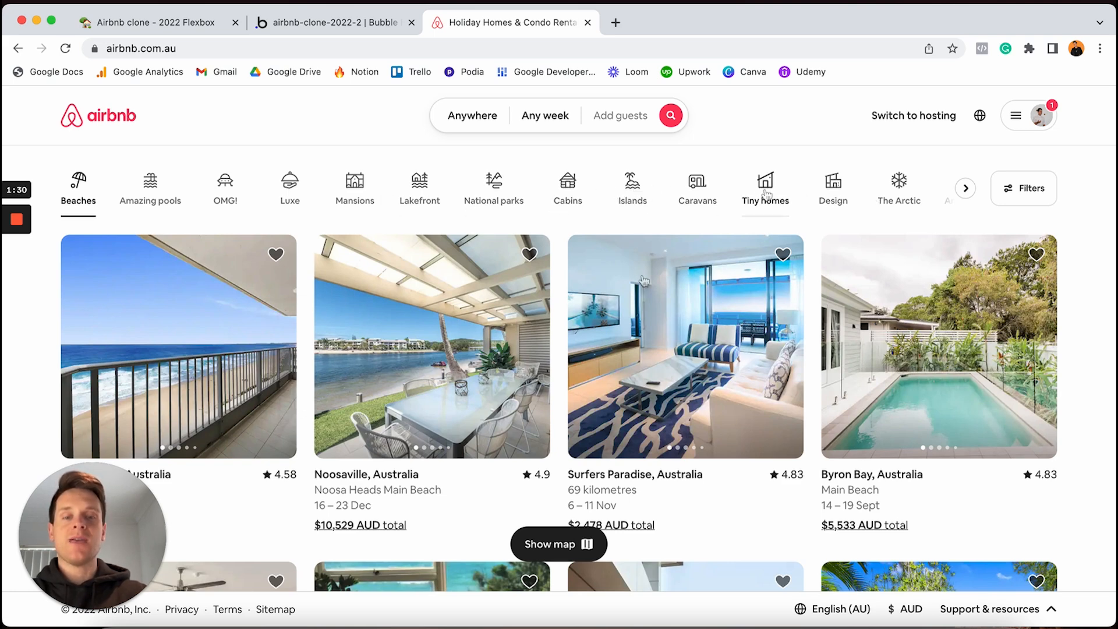
scroll(483, 325, "down", 3)
scroll(484, 324, "down", 5)
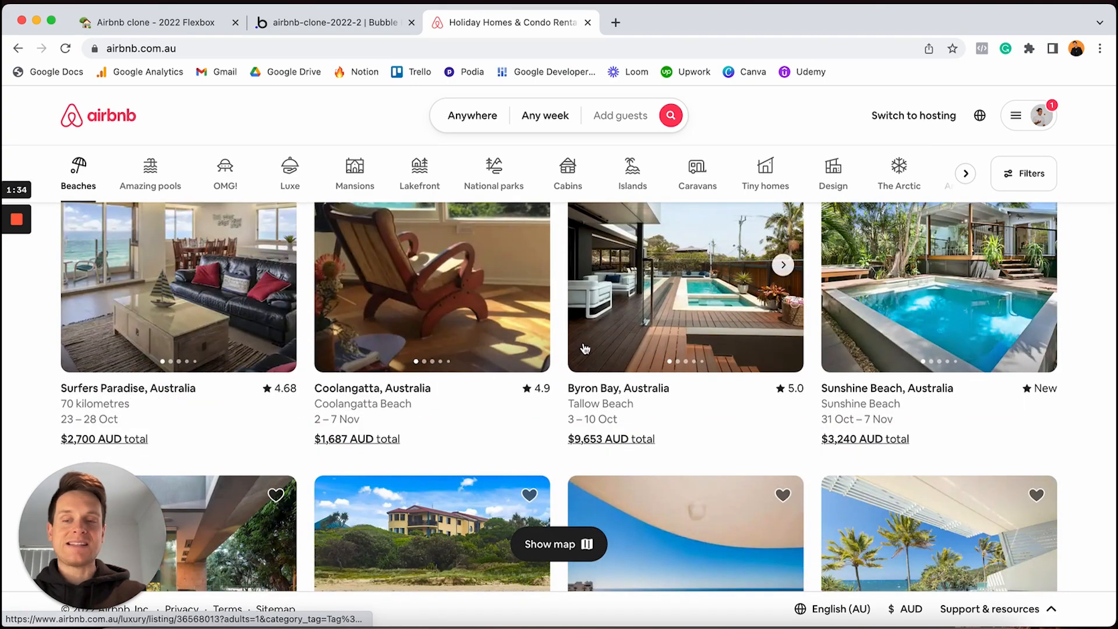
scroll(585, 348, "up", 6)
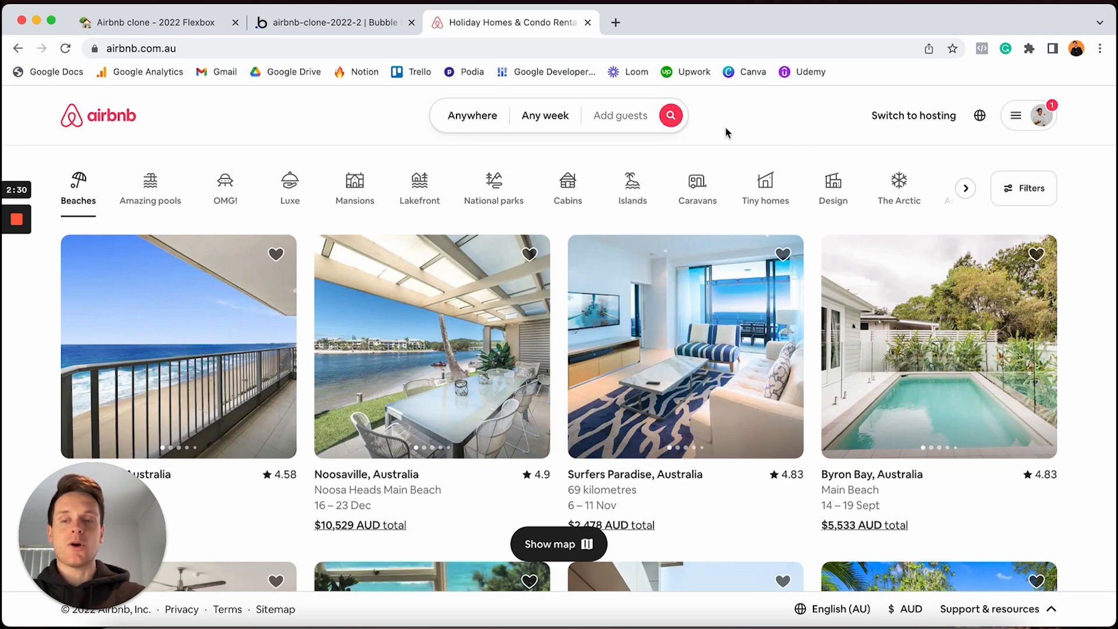
Step: Return to the Bubble editor and create a new reusable element named header-menu
left_click(348, 30)
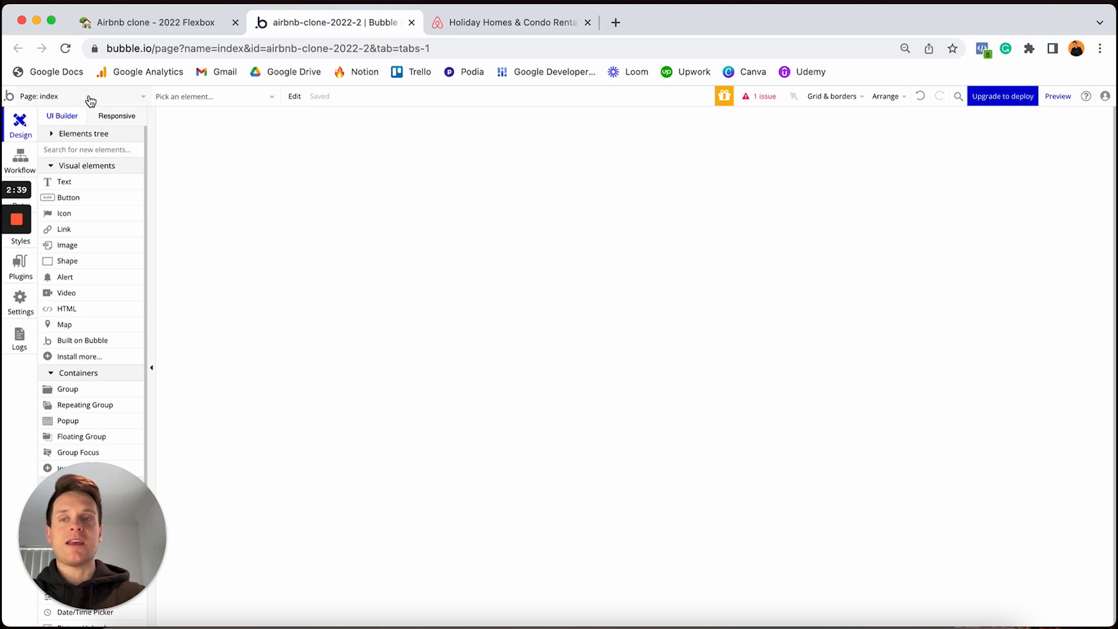
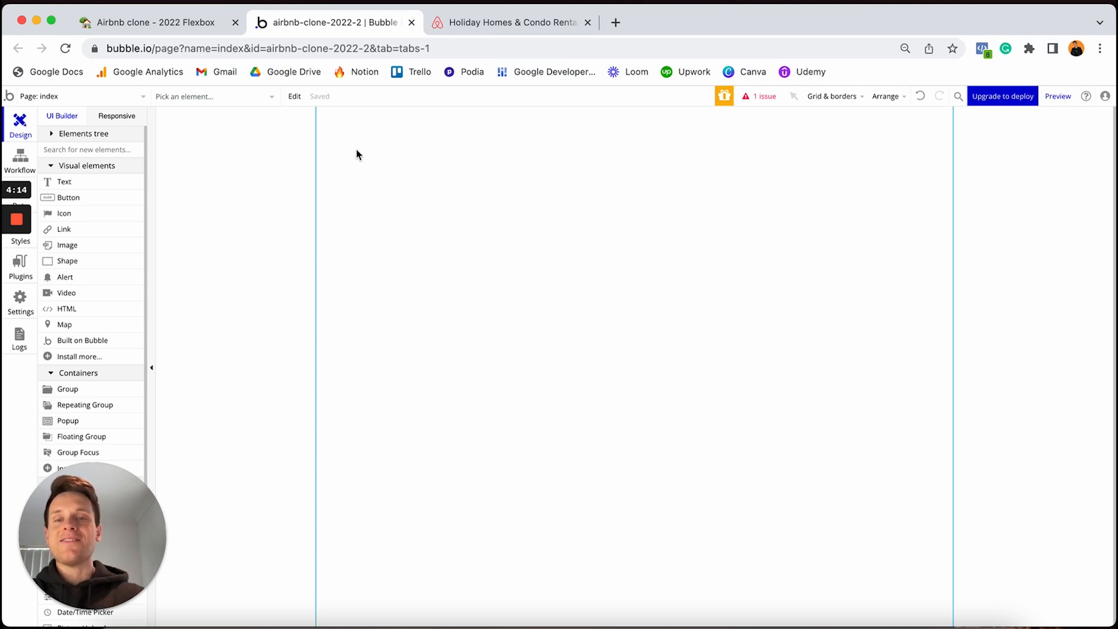
left_click(96, 97)
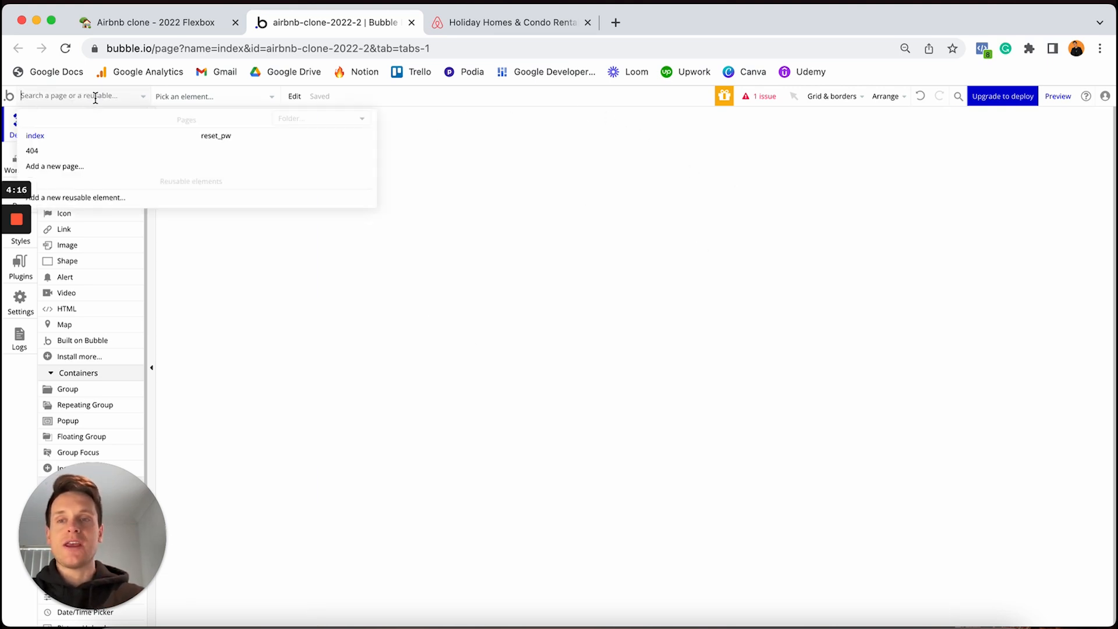
left_click(513, 179)
left_click(119, 98)
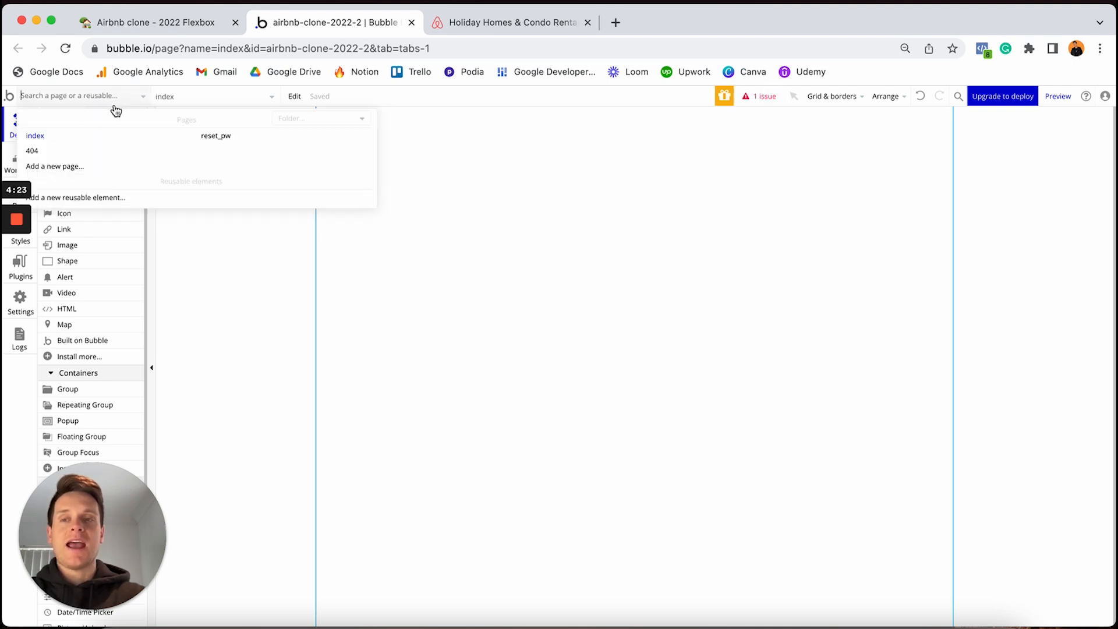
left_click(122, 201)
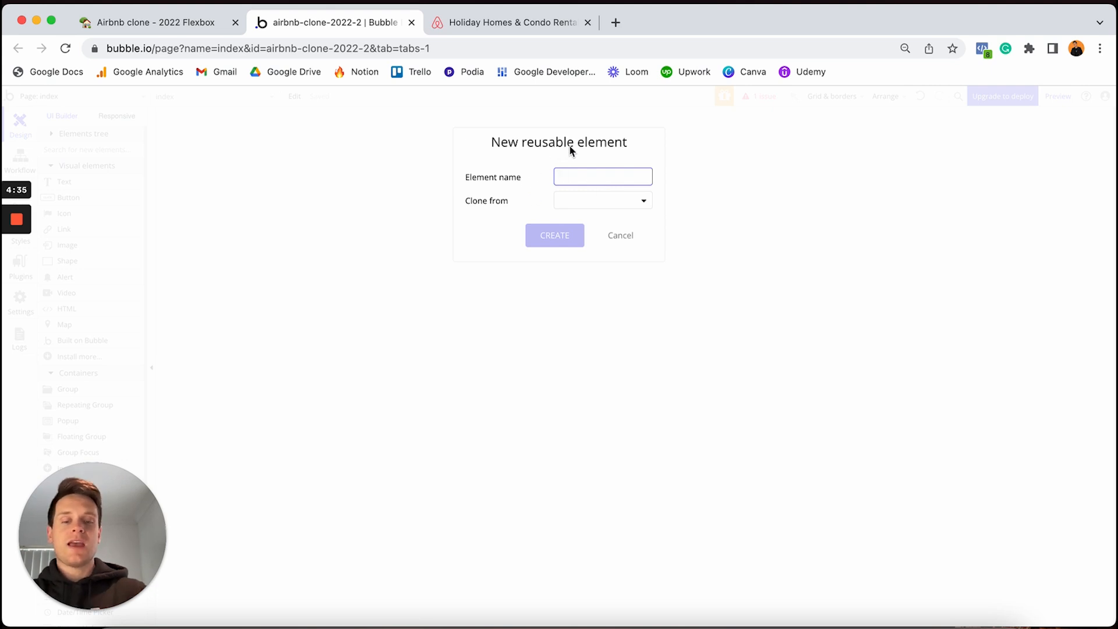
type("header-menu")
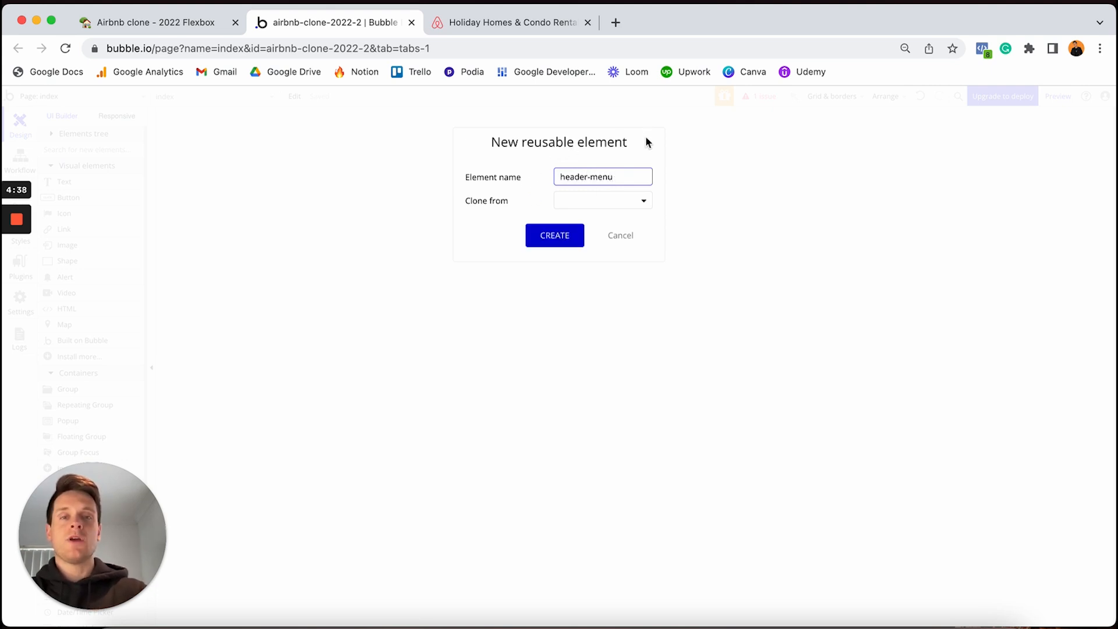
left_click(553, 237)
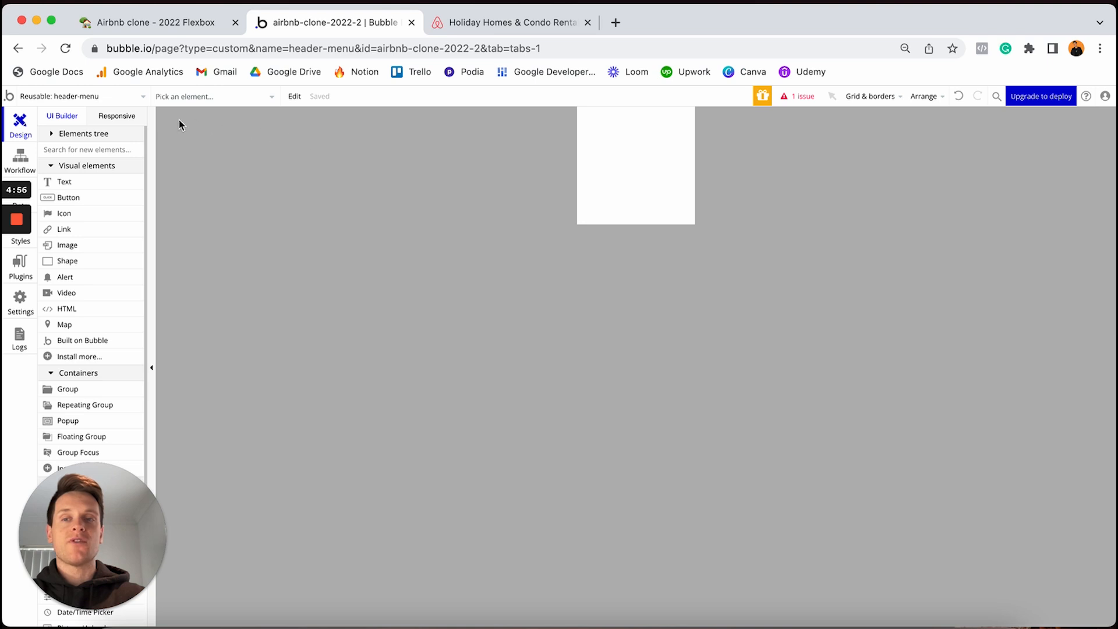
Step: Open the header-menu element's properties, review its element type options, and examine the header on the Airbnb page before returning to Bubble
left_click(137, 98)
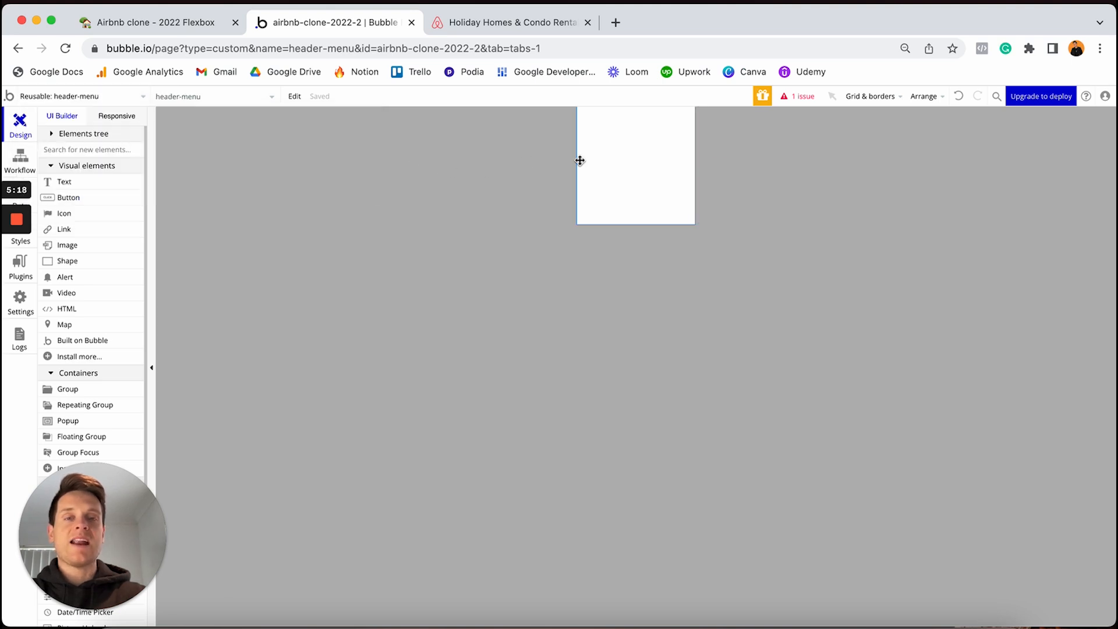
double_click(590, 160)
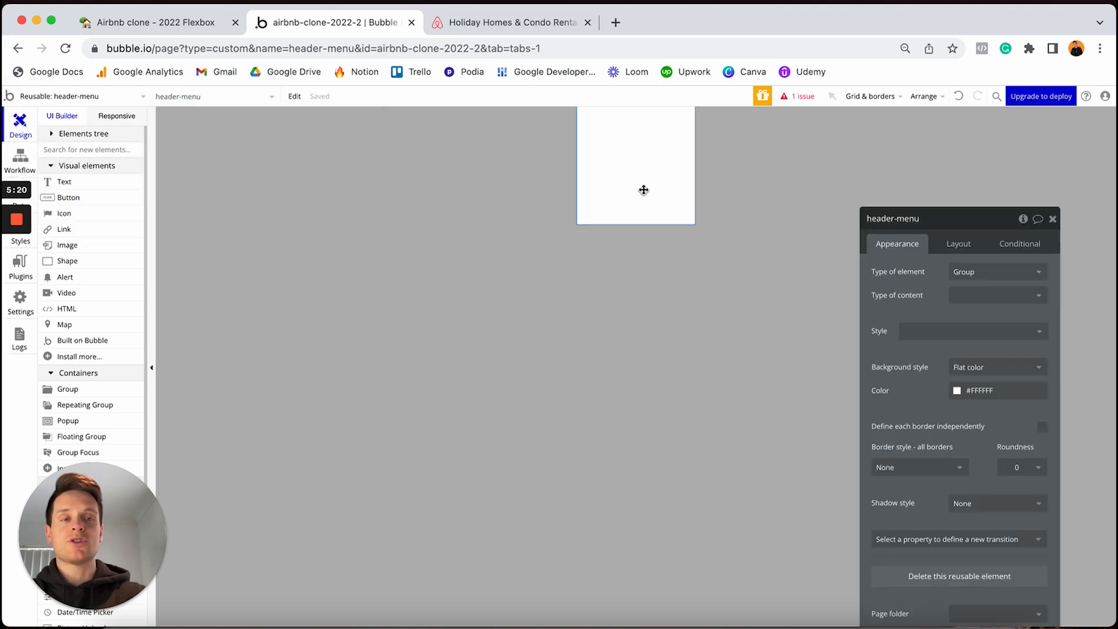
left_click_drag(950, 219, 887, 136)
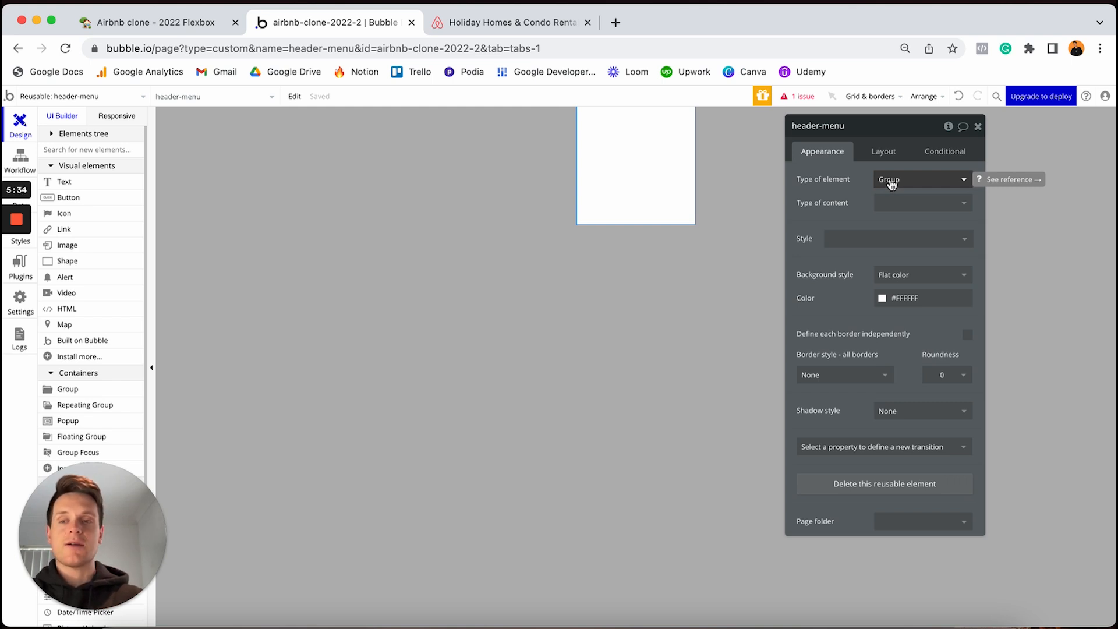
left_click(890, 182)
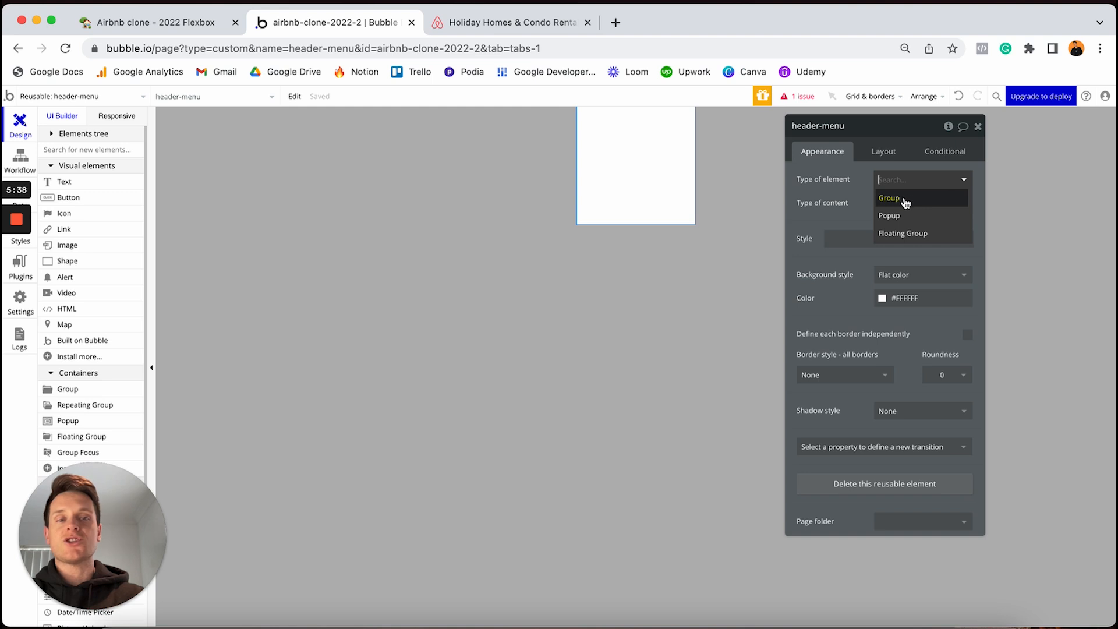
left_click(836, 197)
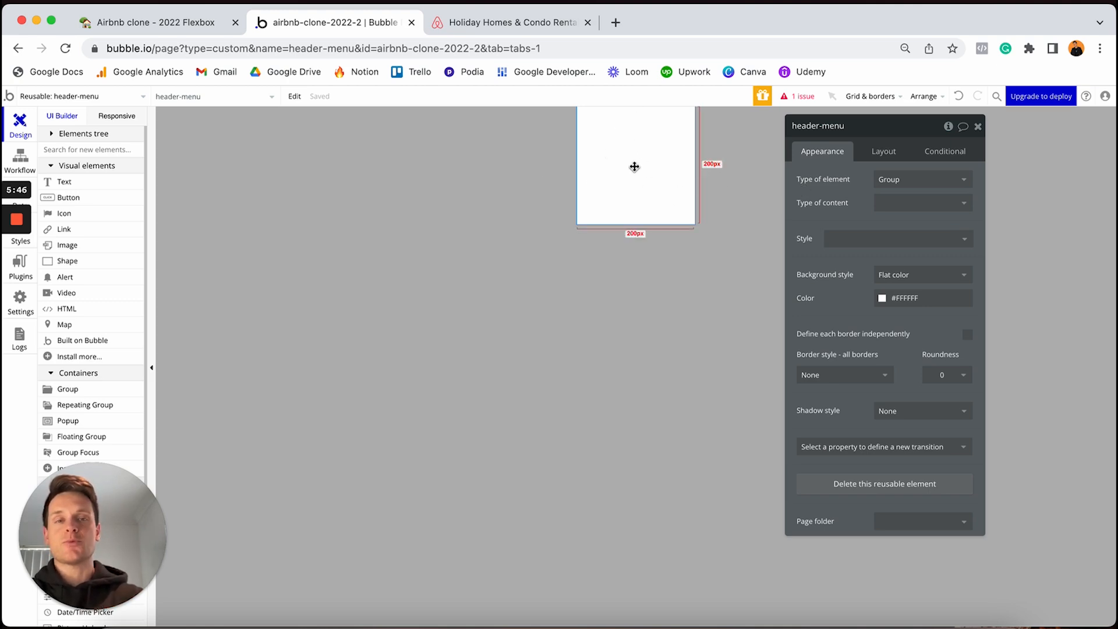
left_click(540, 26)
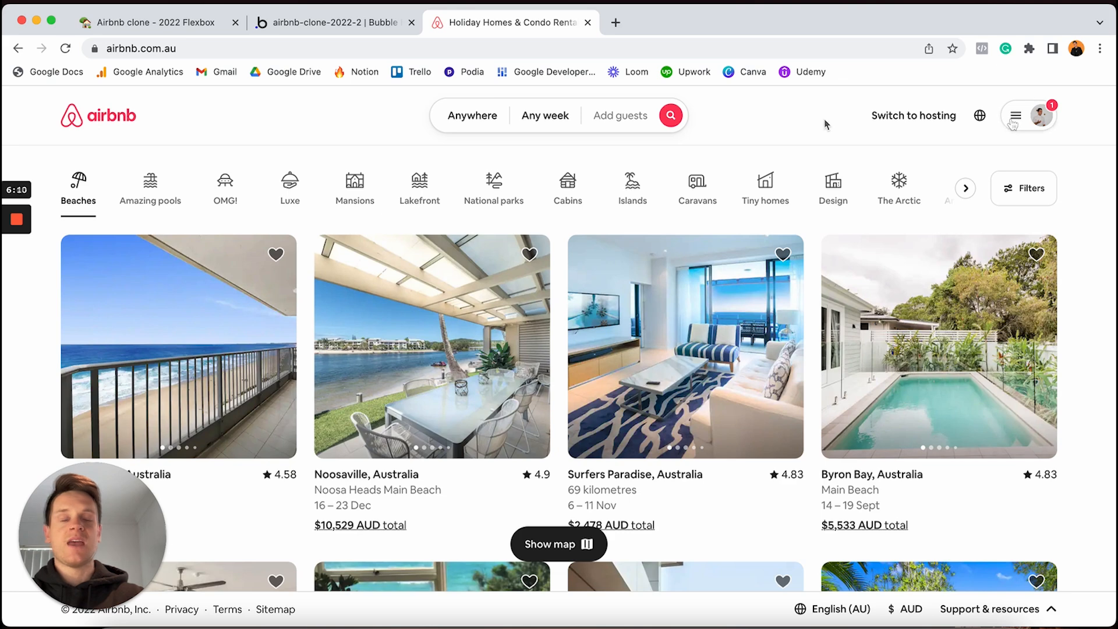
left_click(367, 23)
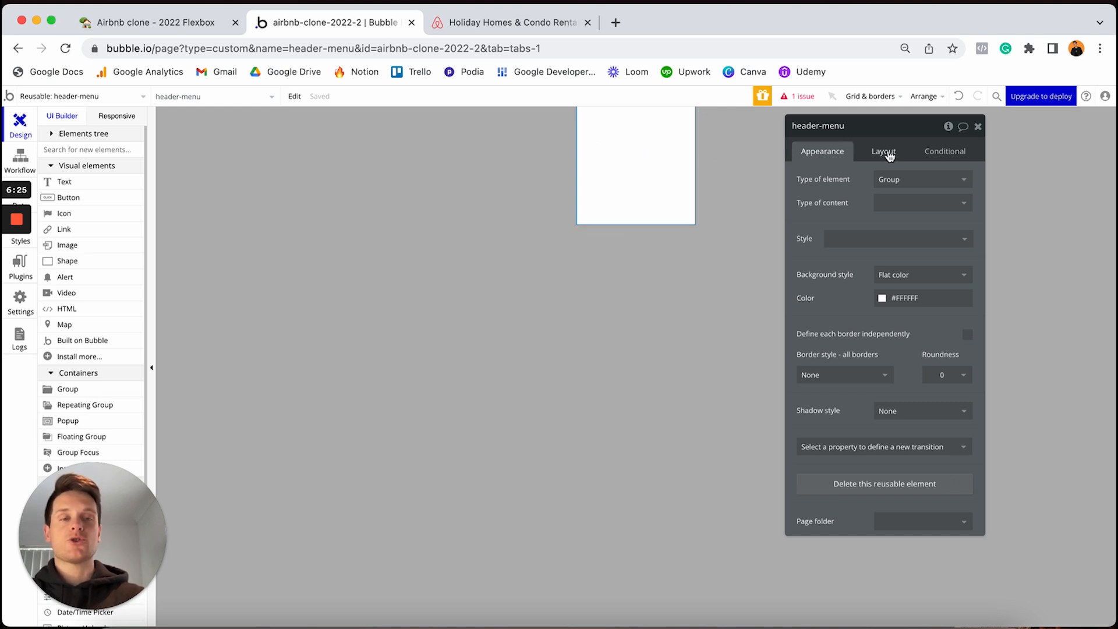
Step: Set the header-menu's container layout to Row, checking the Airbnb page's header arrangement for reference
left_click(886, 152)
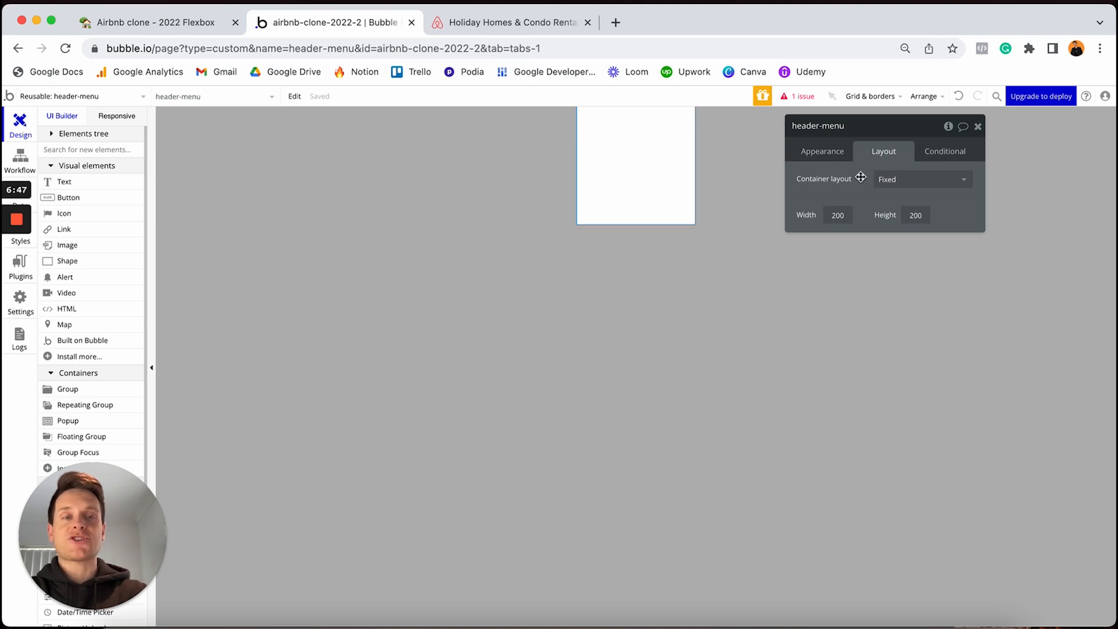
left_click(897, 180)
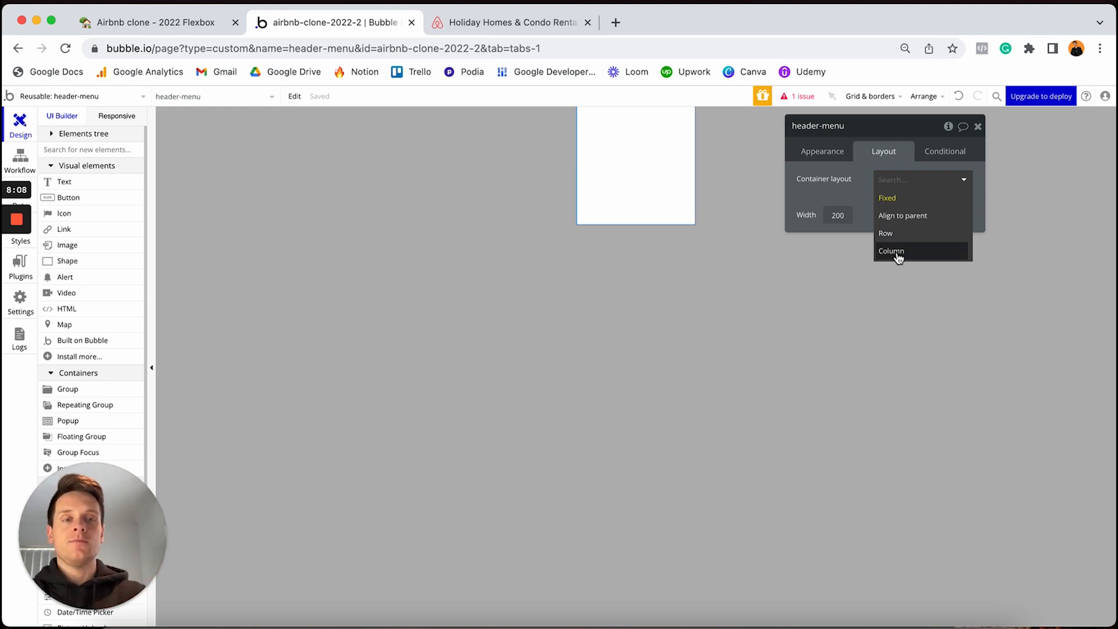
left_click(530, 26)
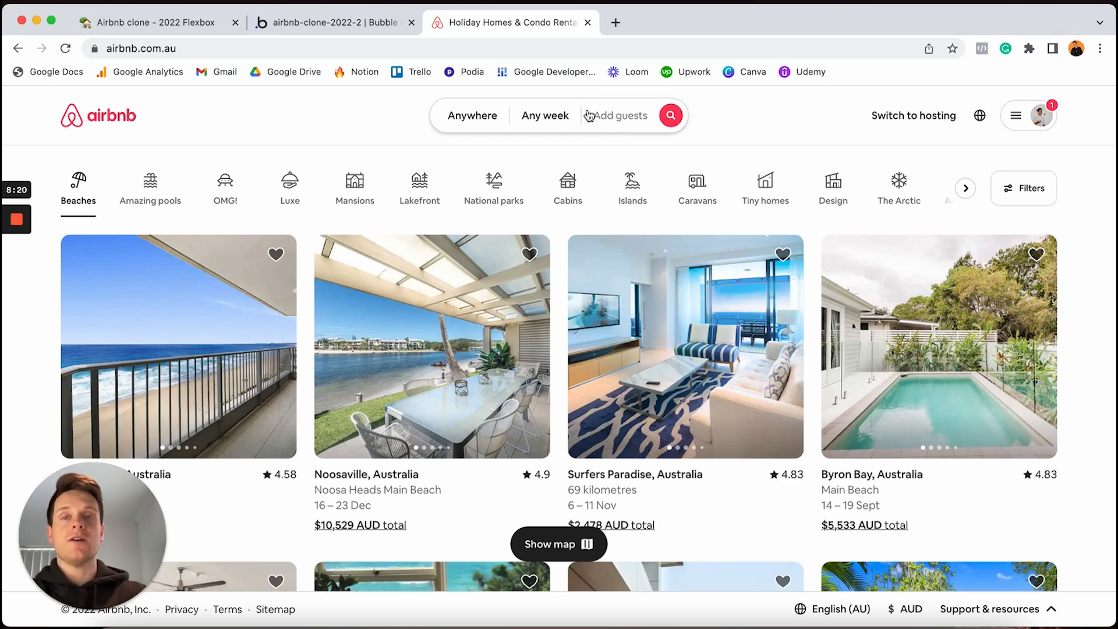
left_click(373, 29)
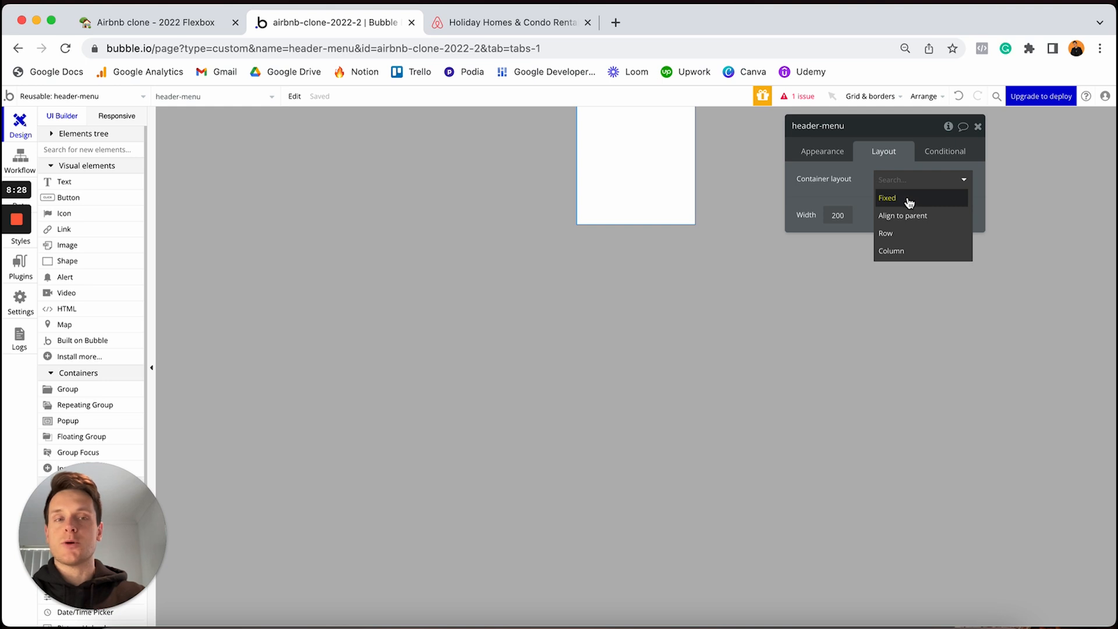
left_click(896, 235)
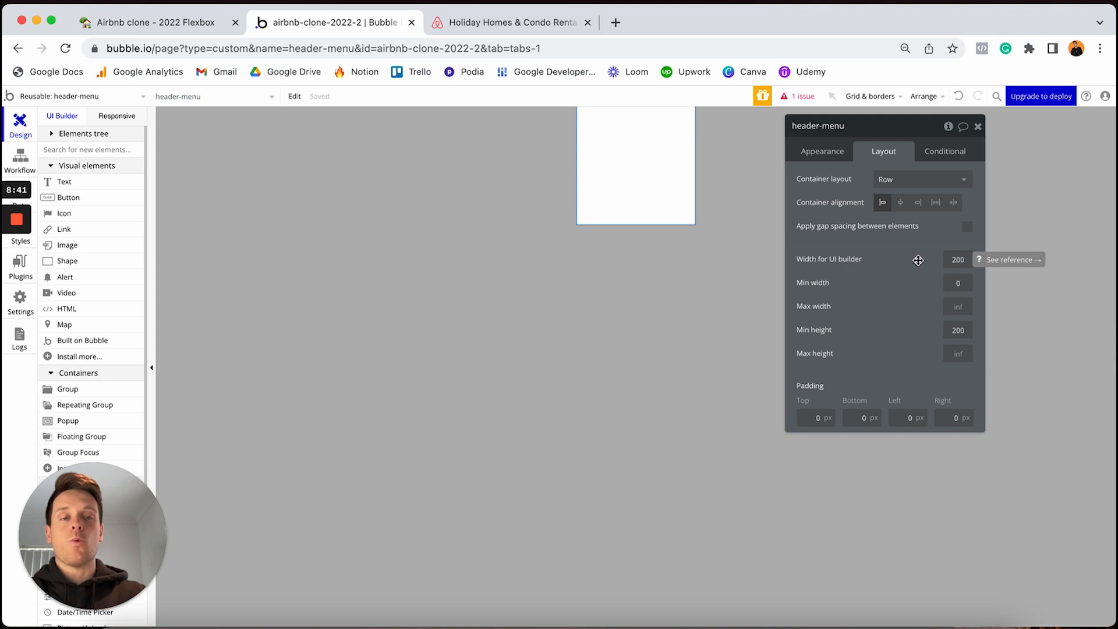
Step: Set the header-menu's width for UI builder to 960
key("super+a")
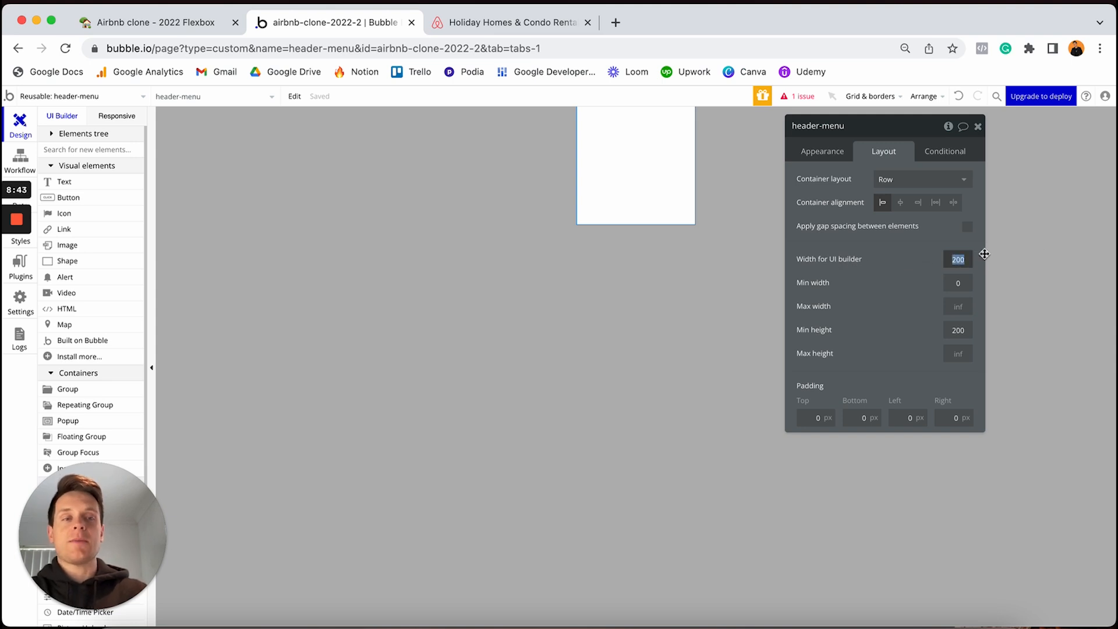
type("960")
key("Return")
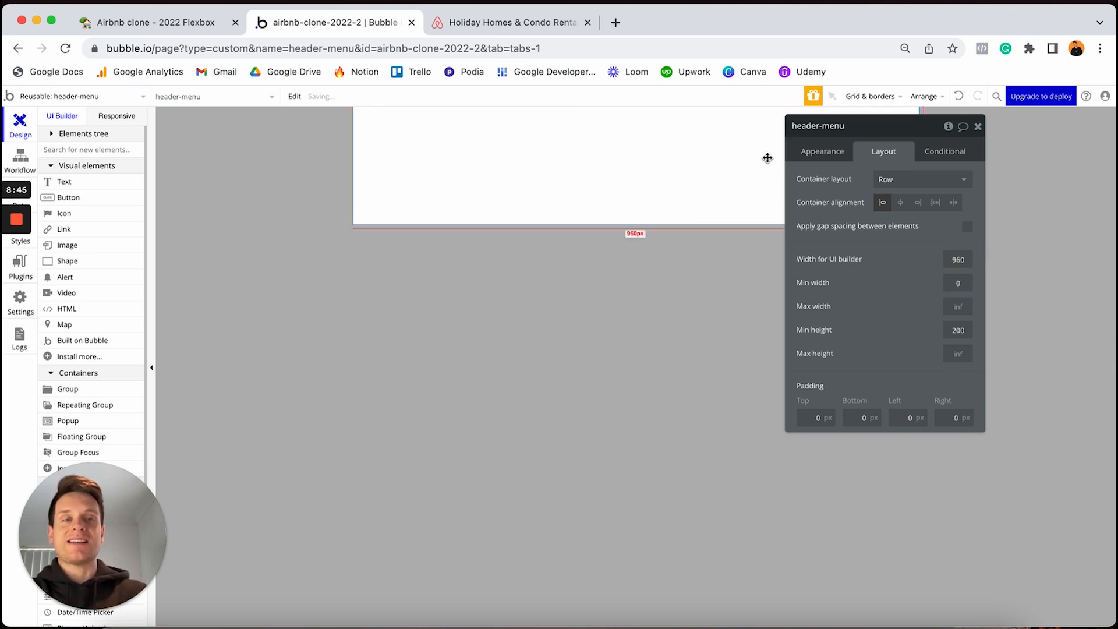
Step: Add an image element to the header-menu and load the Airbnb logo into it
left_click_drag(877, 128, 951, 177)
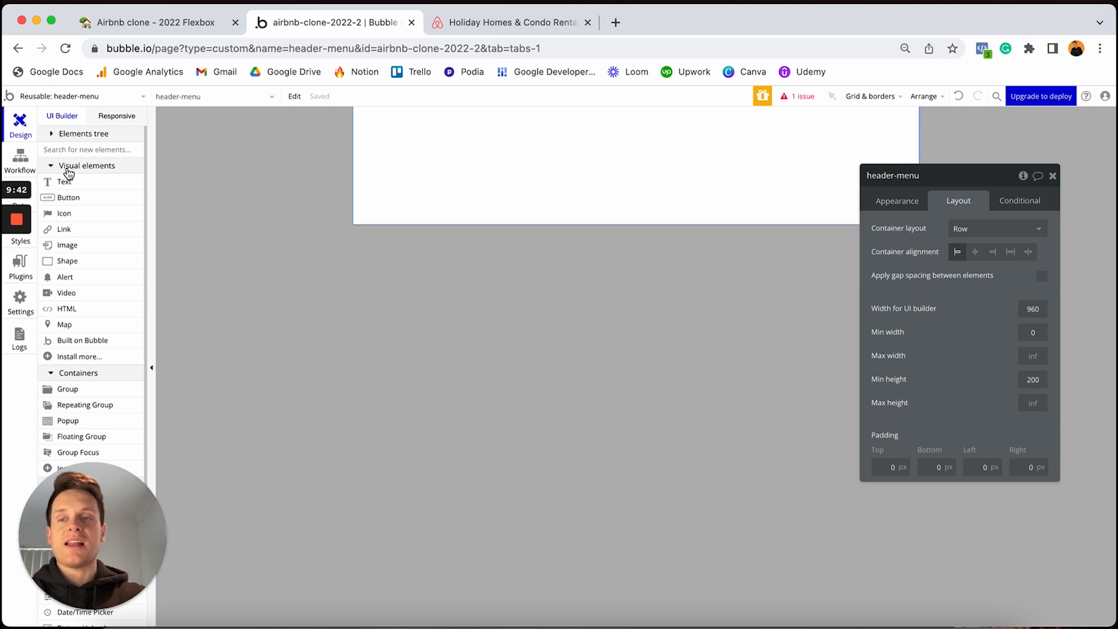
left_click(66, 246)
left_click(378, 151)
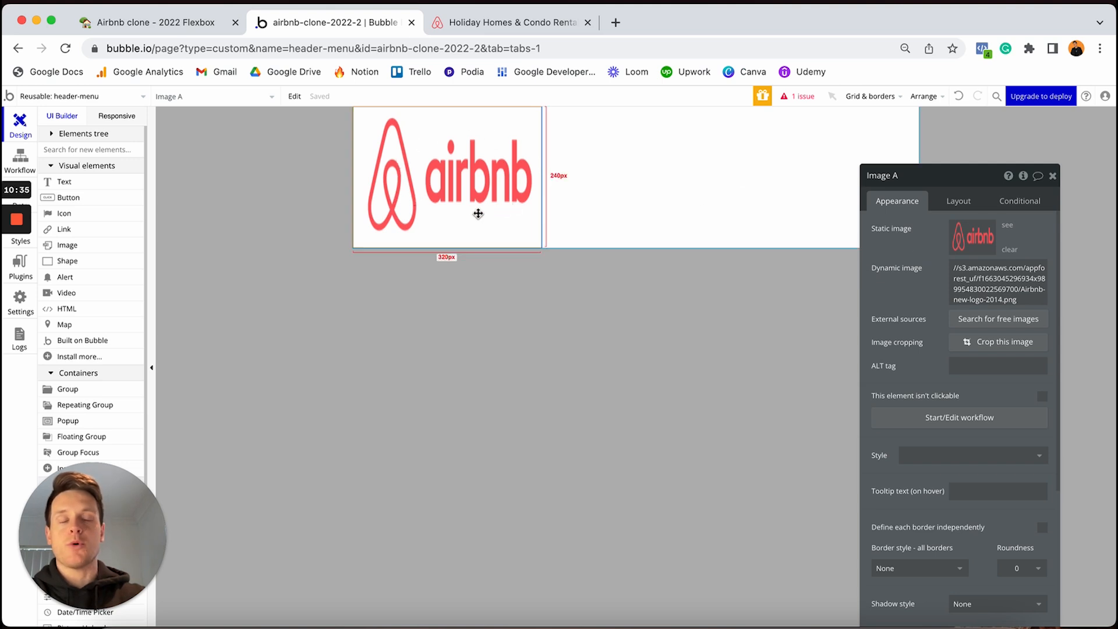
Step: Set the logo image's fixed width to 150 px and keep its aspect ratio fixed at 3 to 1
left_click(959, 202)
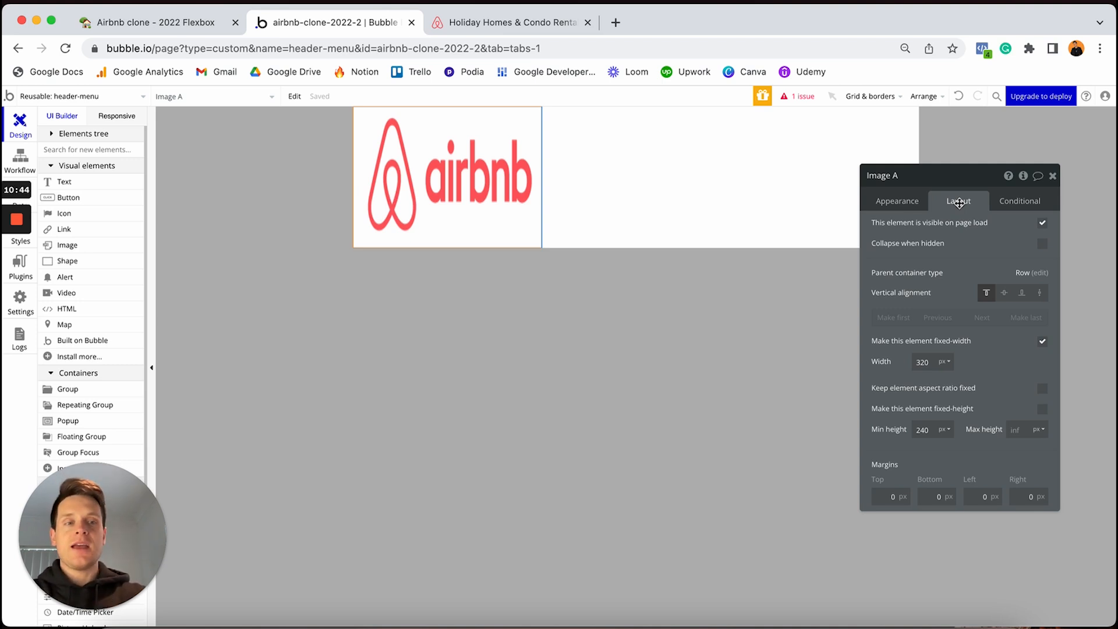
left_click(925, 363)
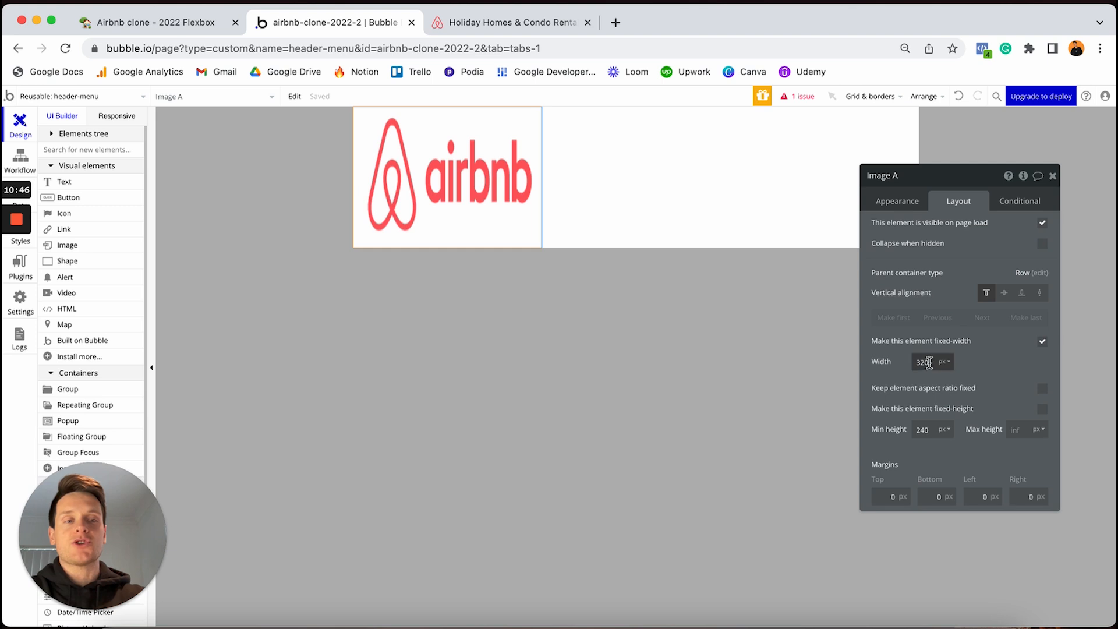
key("super+a")
type("15")
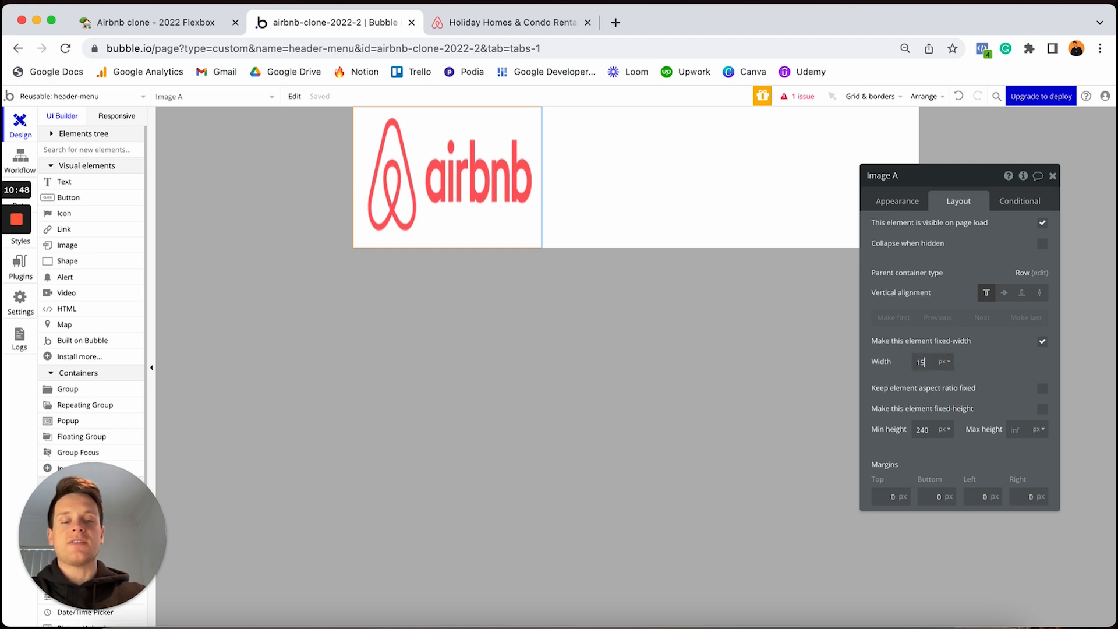
type("0")
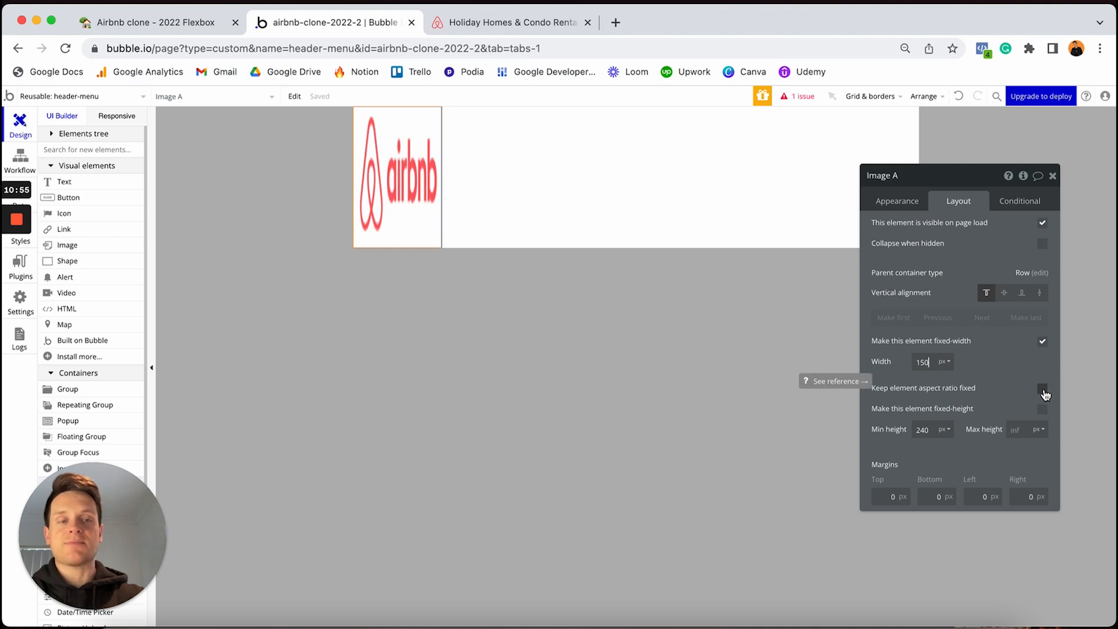
left_click(1043, 389)
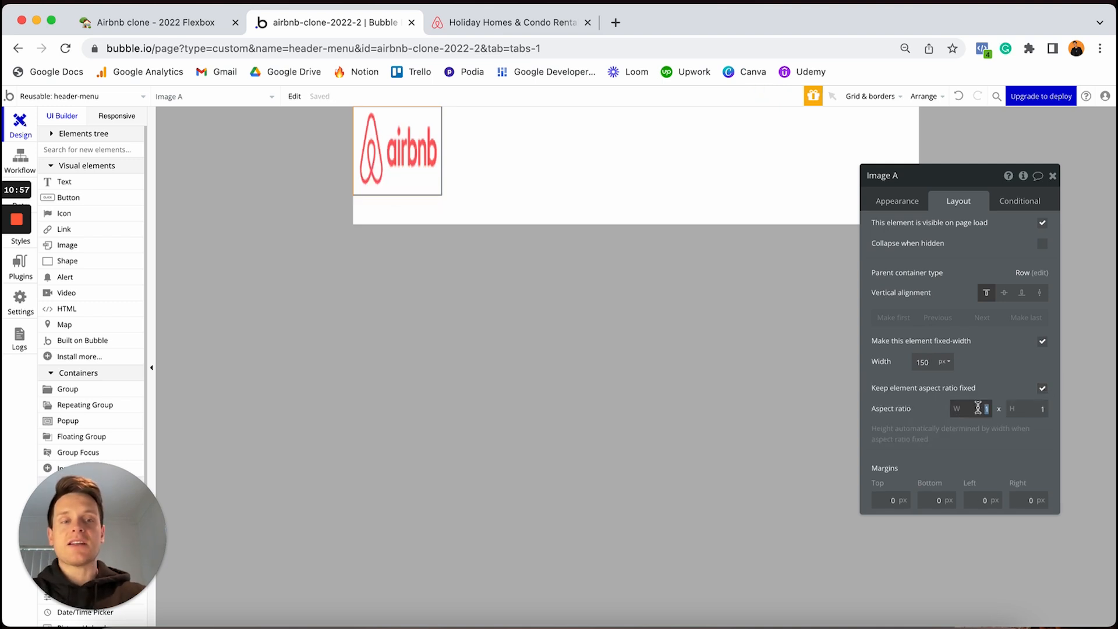
type("3")
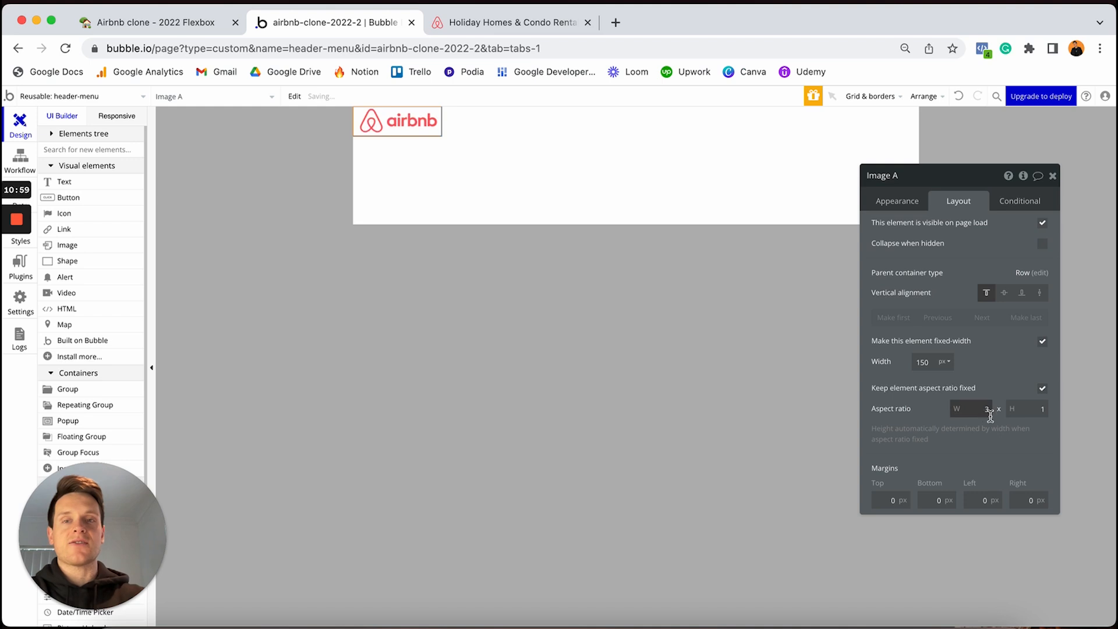
left_click(1030, 411)
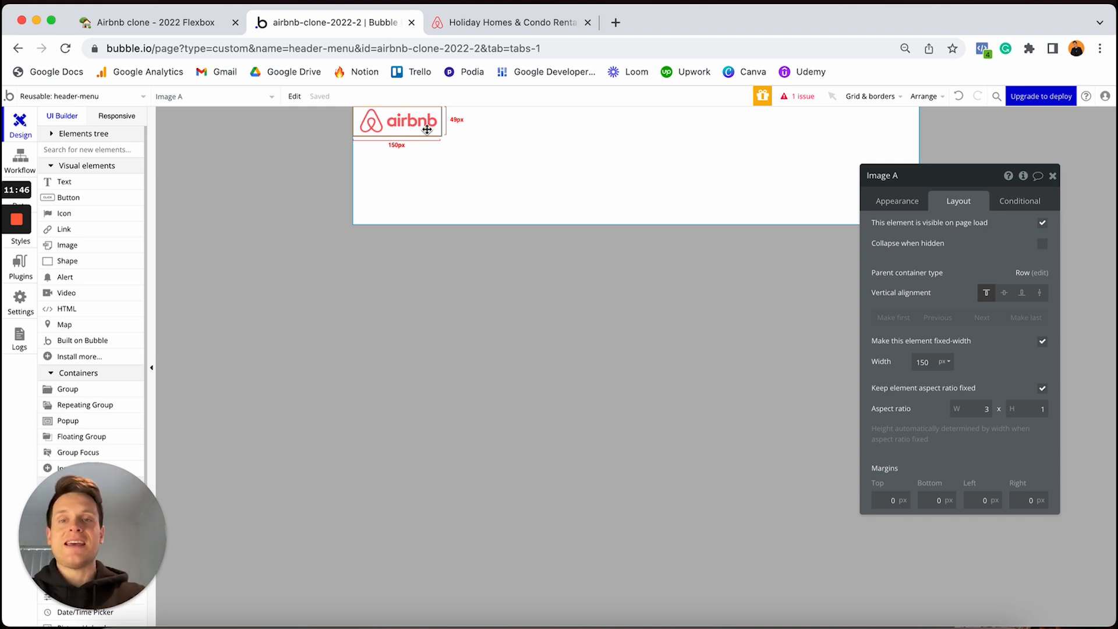
Step: Center the logo vertically in the header-menu and set its left margin to 20 px
left_click_drag(427, 129, 720, 233)
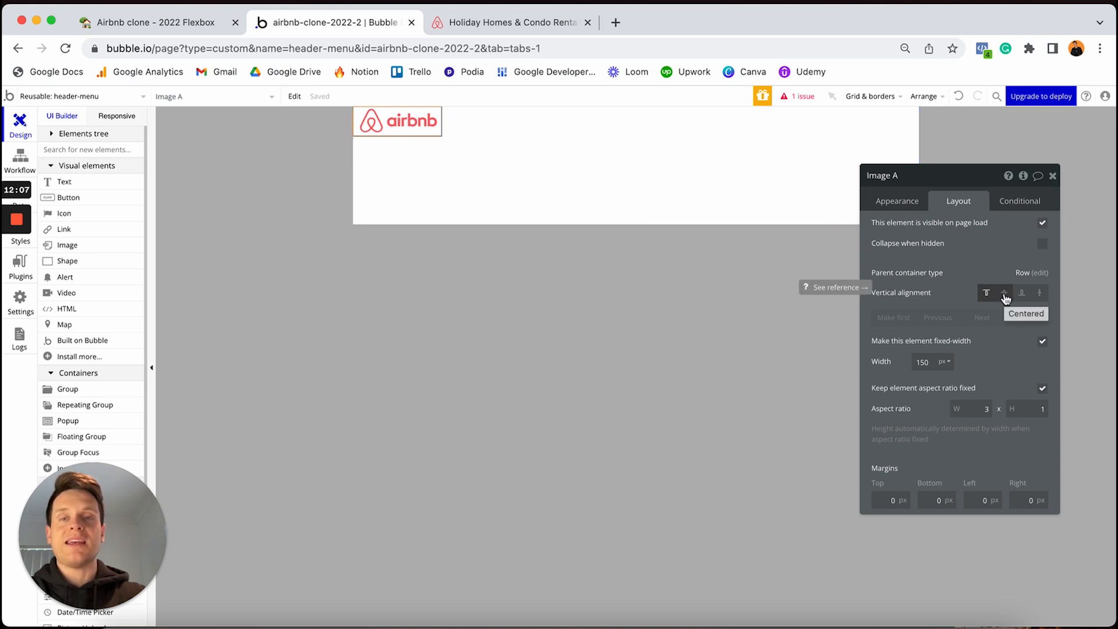
left_click(1004, 294)
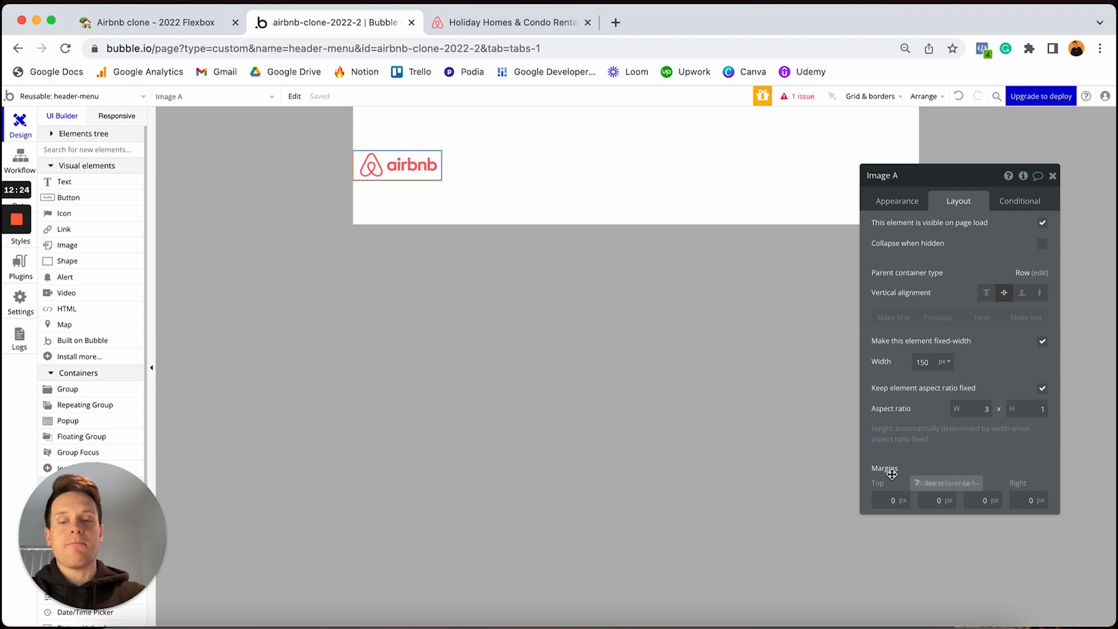
left_click(984, 500)
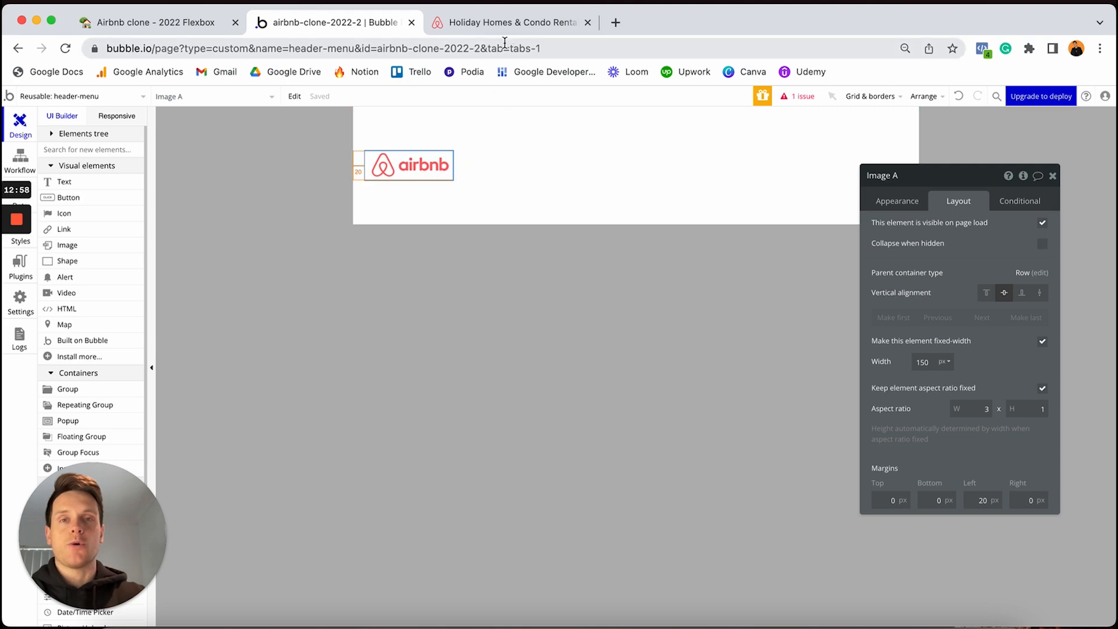
Step: Check the search bar in the Airbnb page's header and add a group of about 400 by 250 px beside the logo in Bubble
left_click(507, 23)
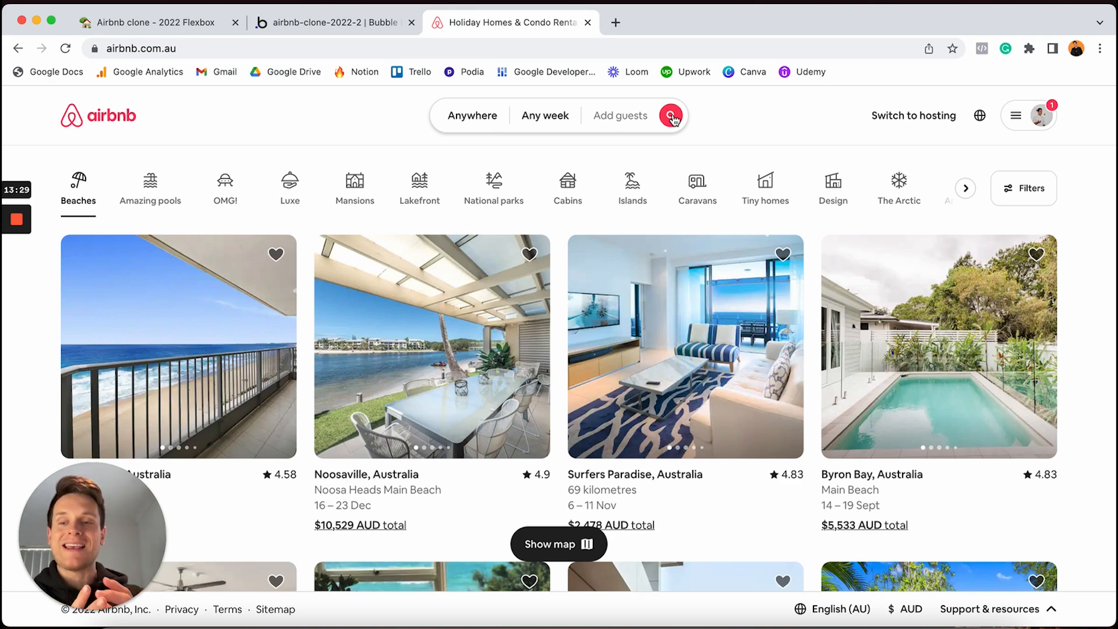
left_click(360, 24)
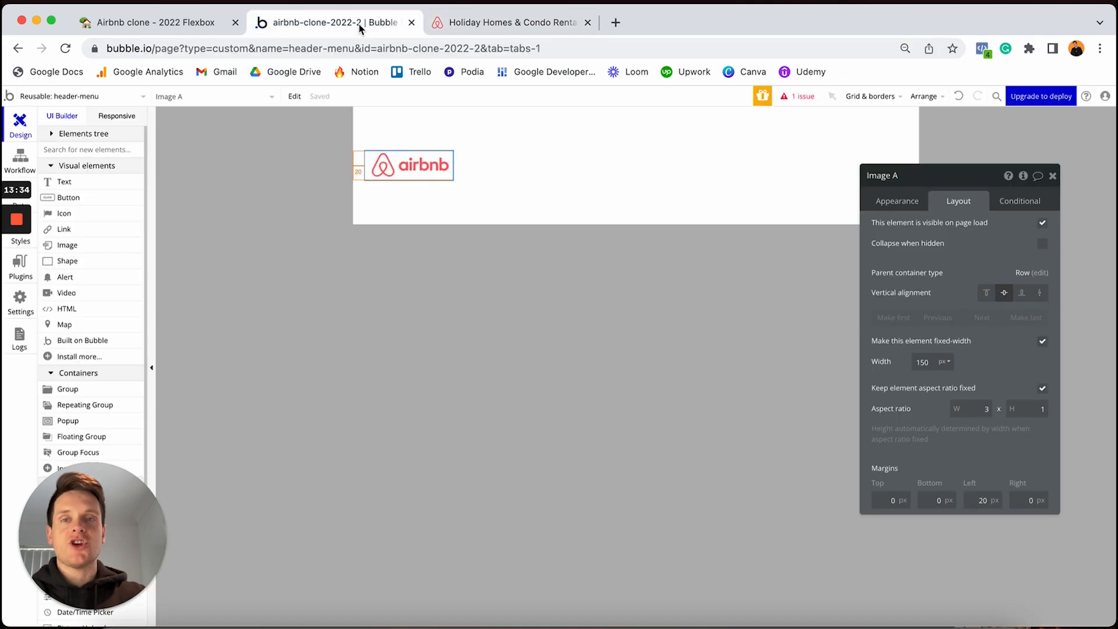
left_click(564, 145)
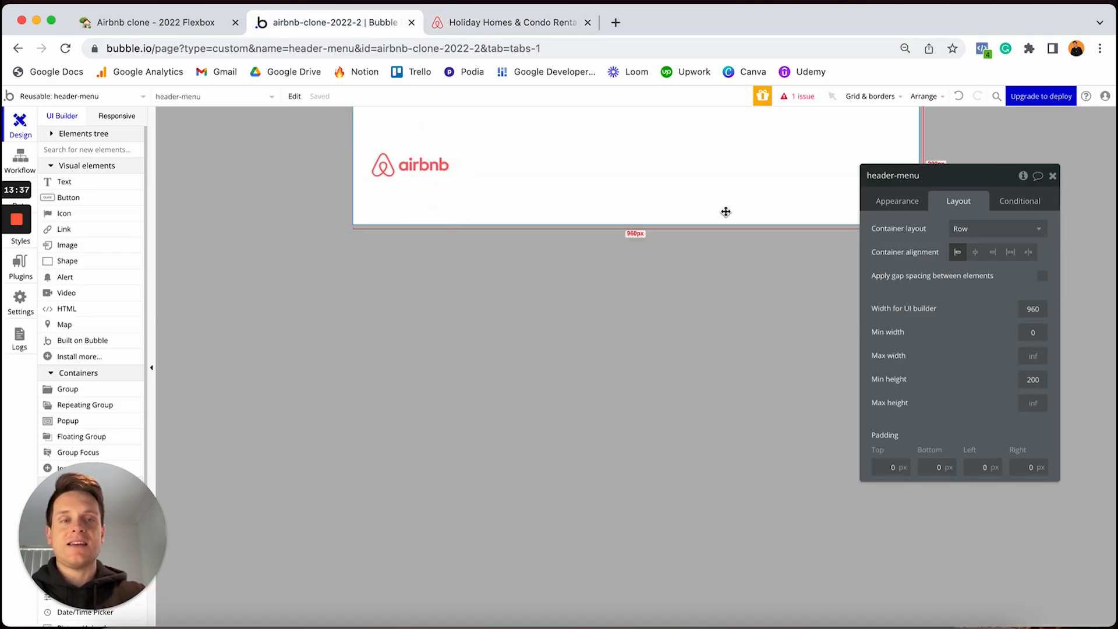
left_click(507, 23)
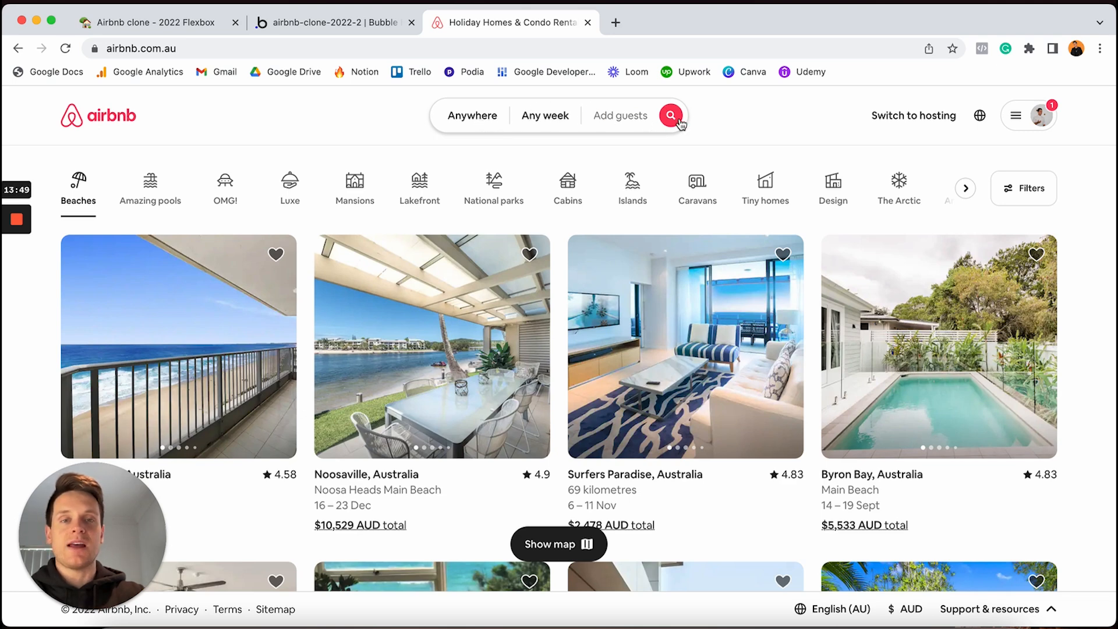
left_click(375, 28)
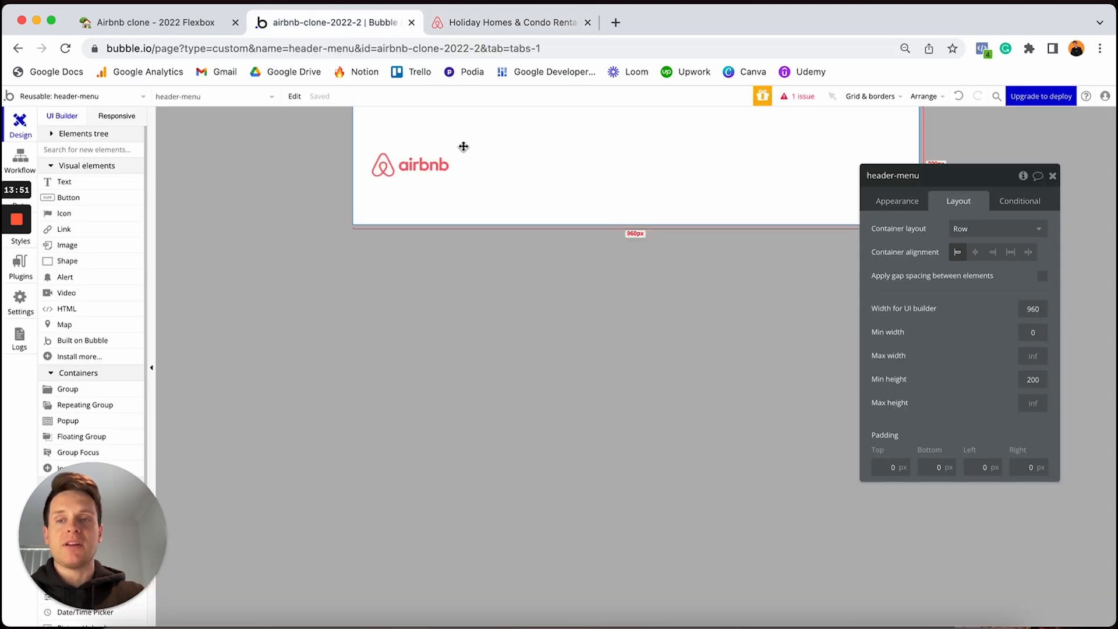
scroll(113, 267, "down", 4)
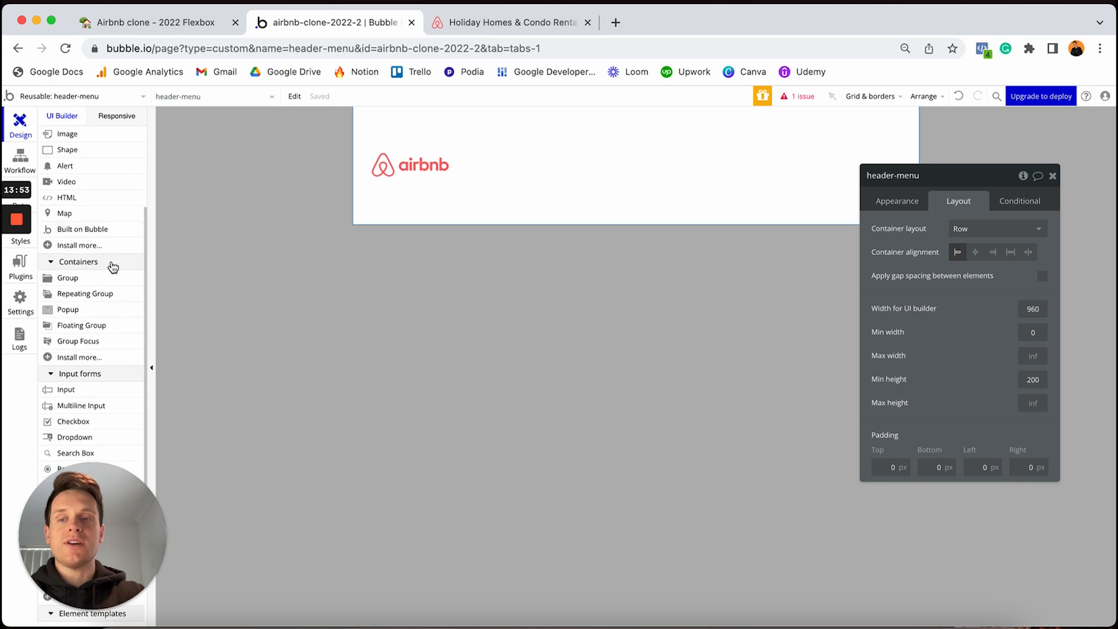
left_click_drag(79, 280, 508, 171)
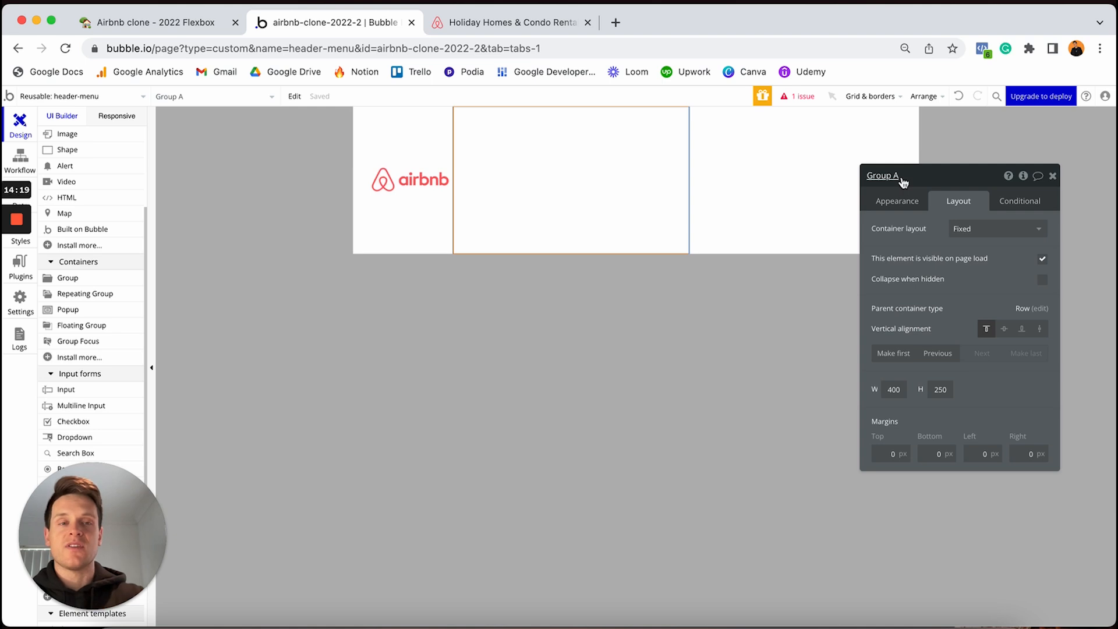
Step: Rename the new group in the header-menu as Group - Search-bar
left_click(902, 176)
key("BackSpace")
key("BackSpace")
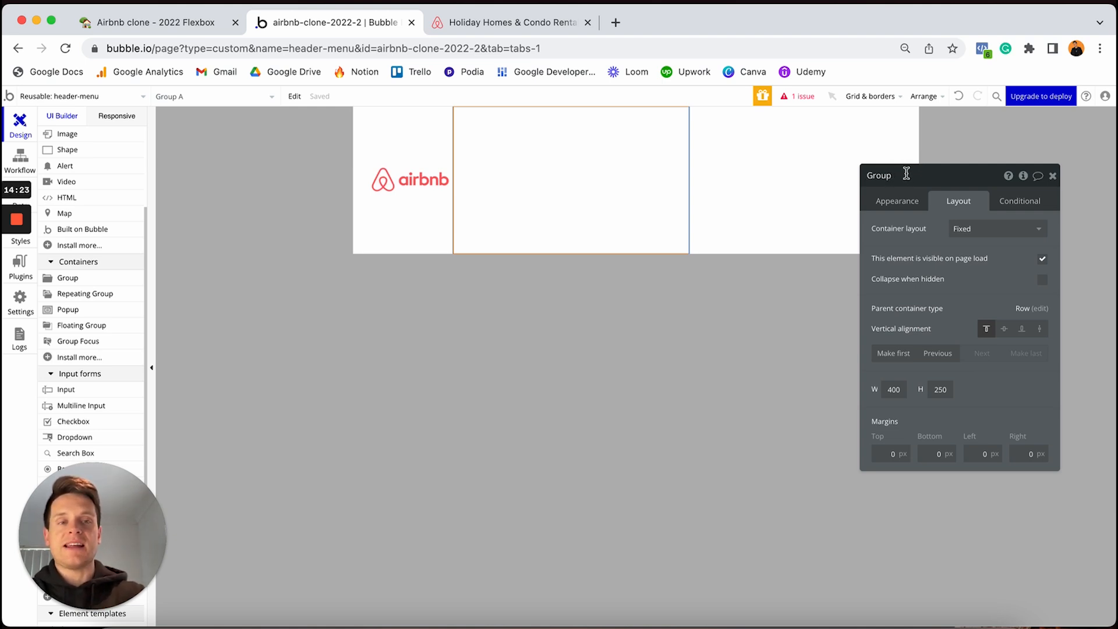
type("- Sear")
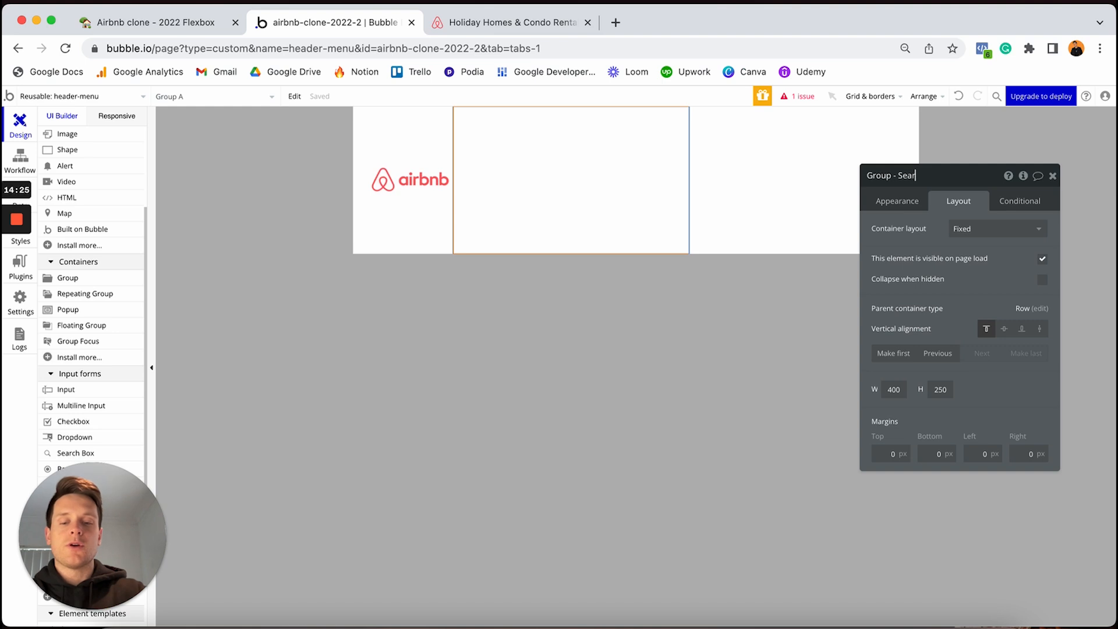
type("ch-bar")
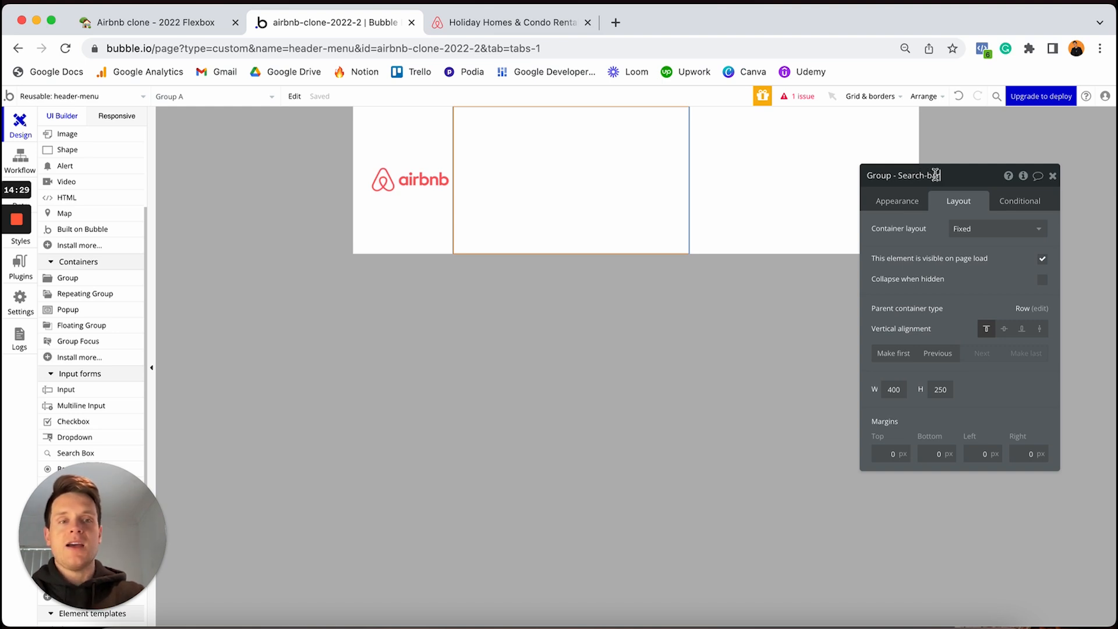
Step: Remove the Search-bar group's default style and give it a flat light pink background, #FFF0F0
left_click(897, 201)
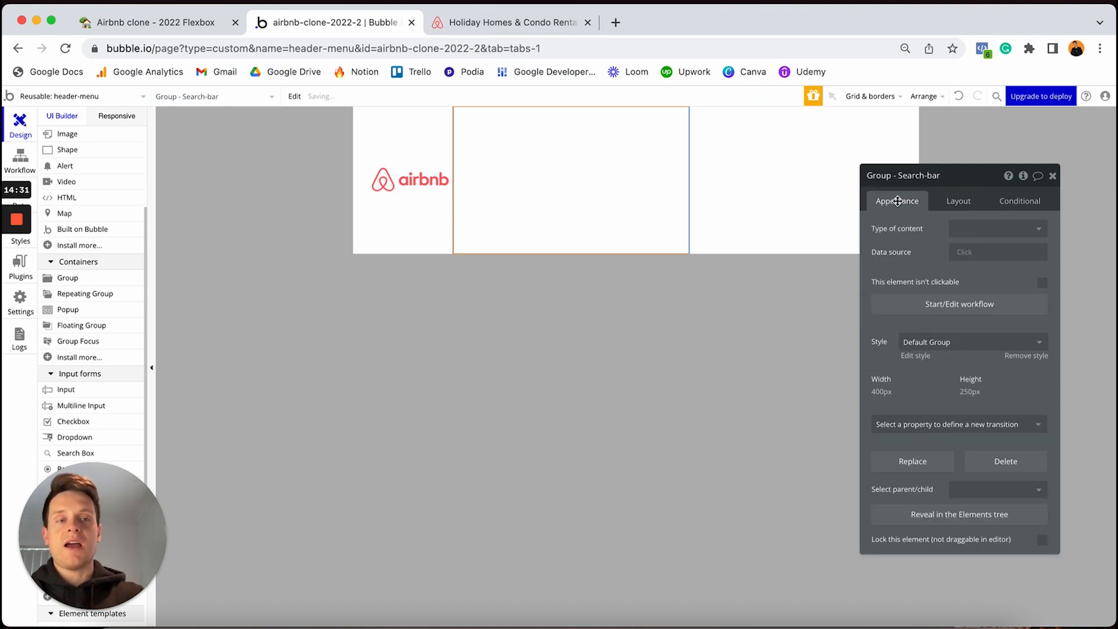
left_click(1018, 355)
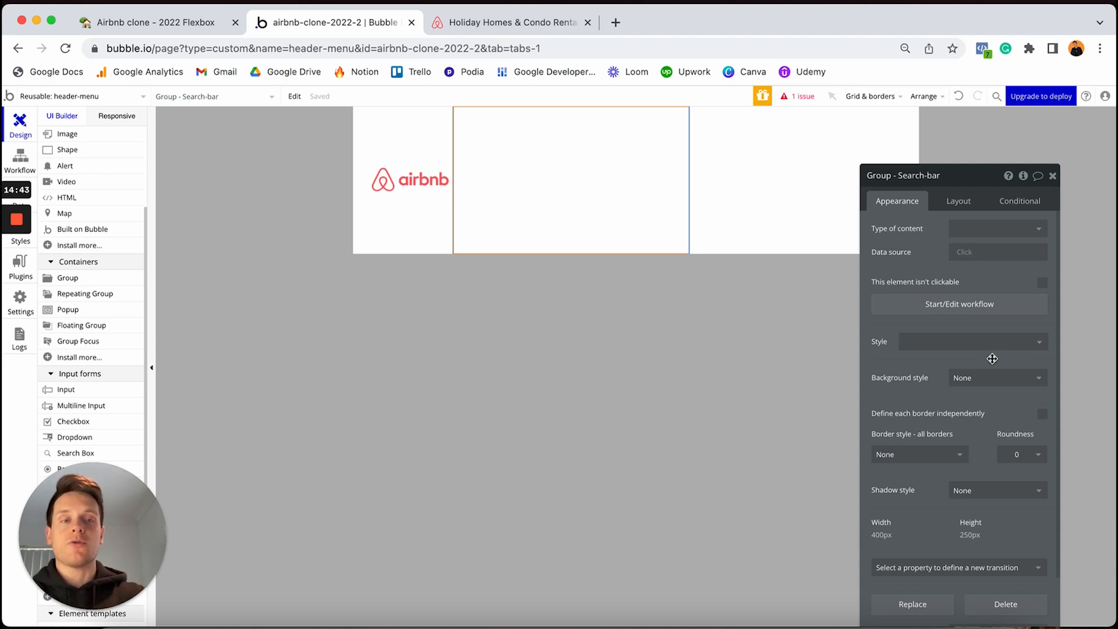
left_click(984, 378)
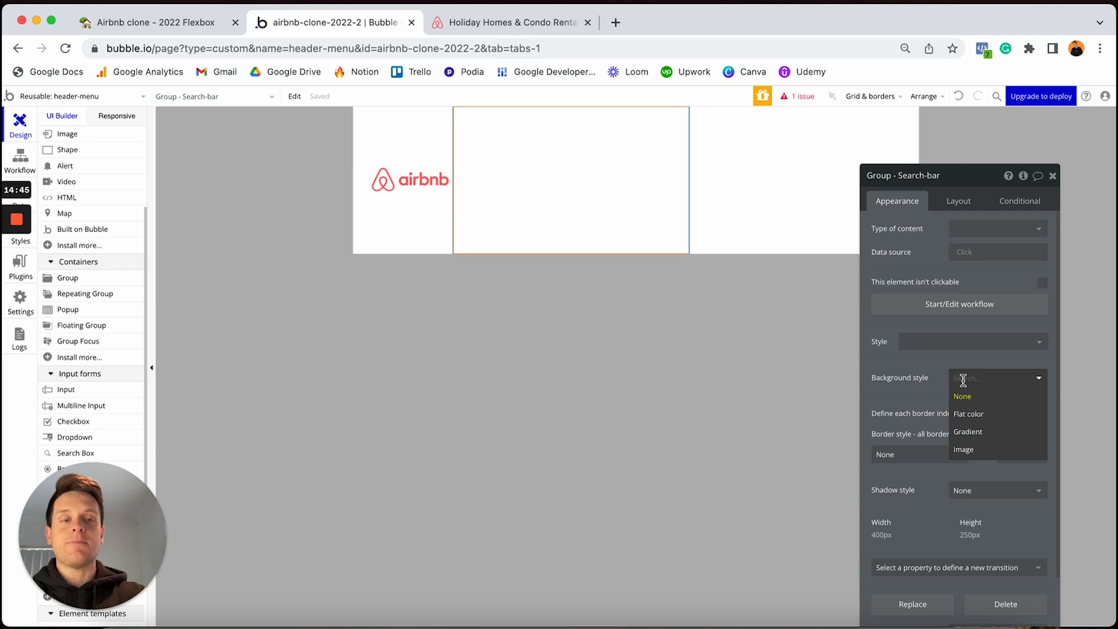
left_click(972, 414)
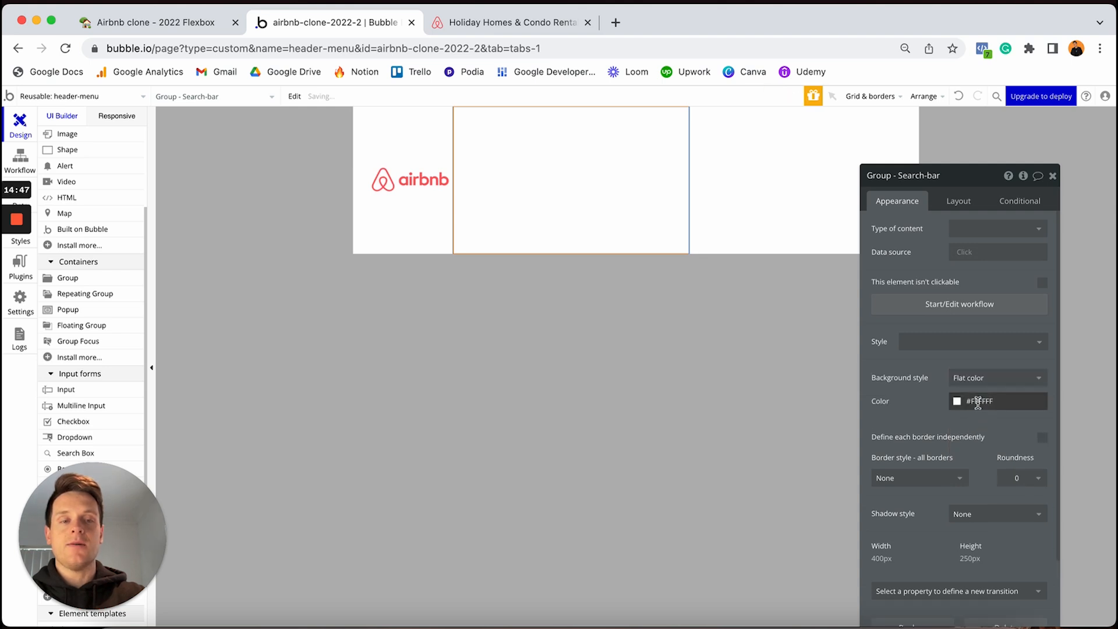
left_click(980, 403)
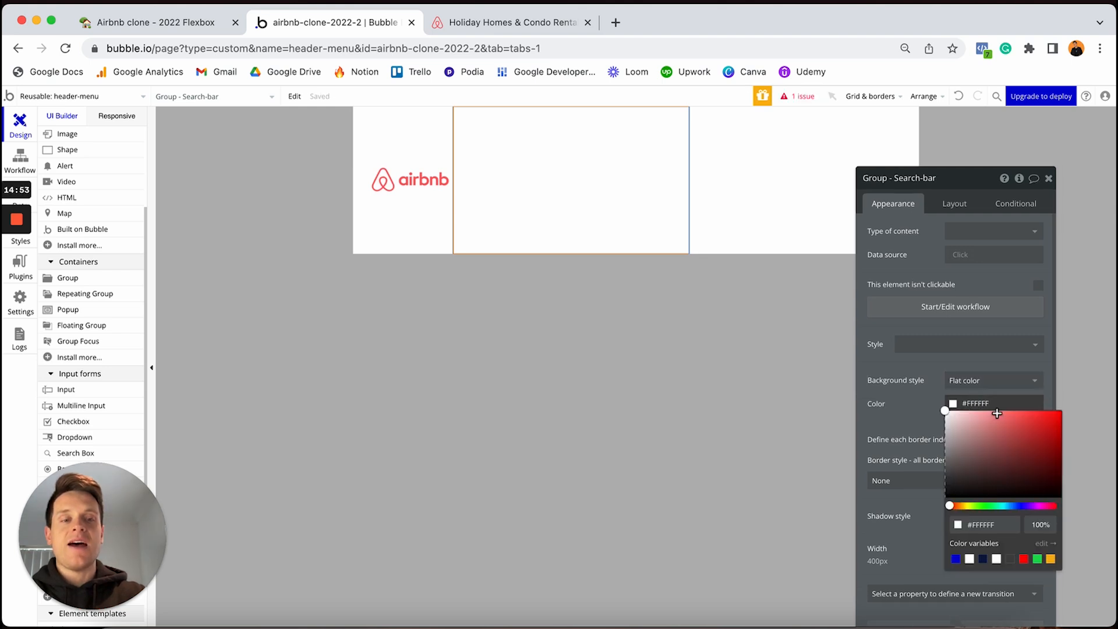
left_click_drag(998, 413, 968, 411)
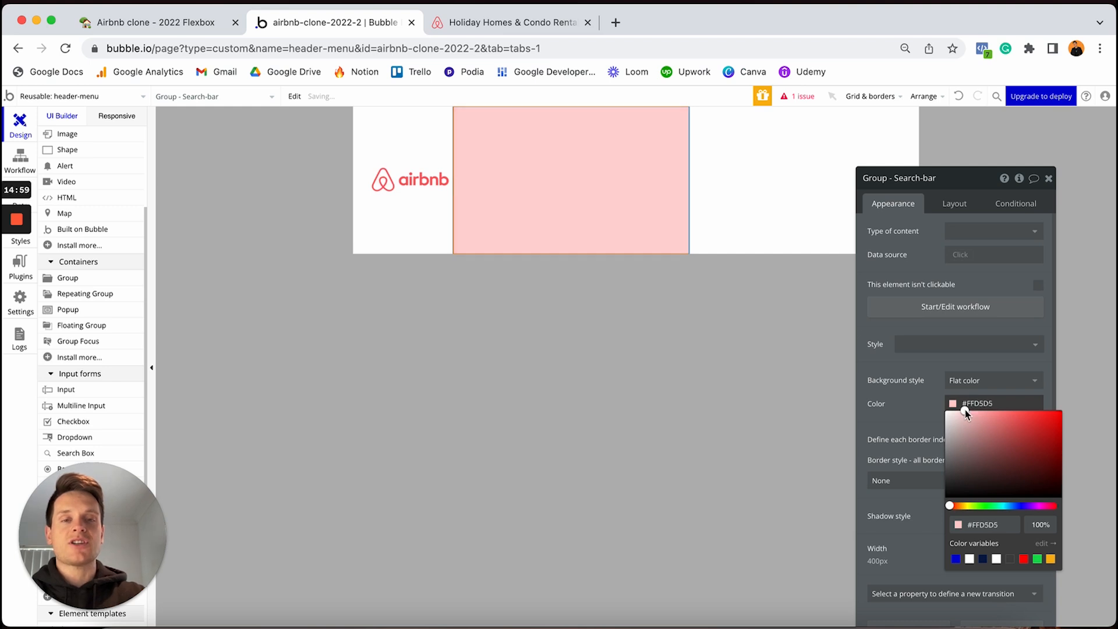
left_click_drag(965, 411, 948, 411)
left_click(913, 409)
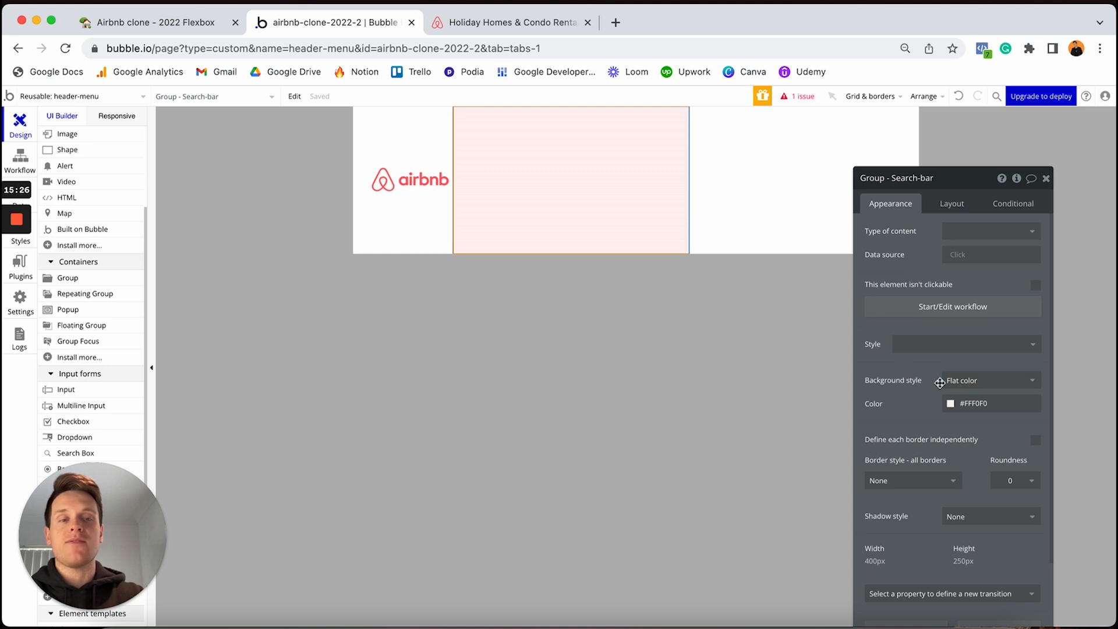
Step: Switch the Search-bar group's background style to None and back to Flat color
left_click(943, 381)
left_click(955, 397)
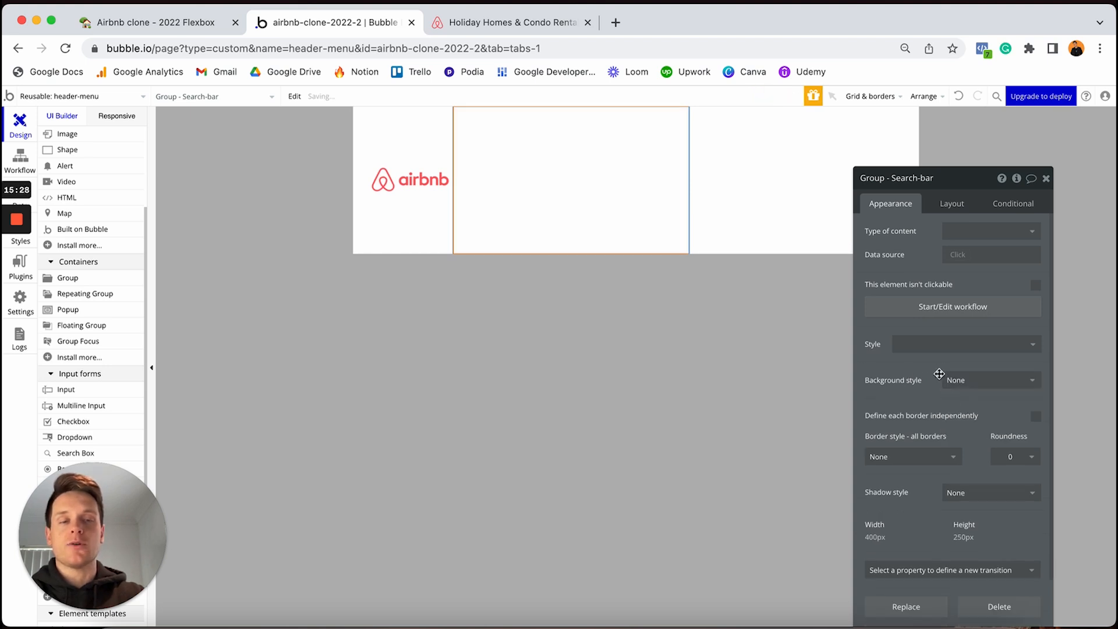
left_click(942, 377)
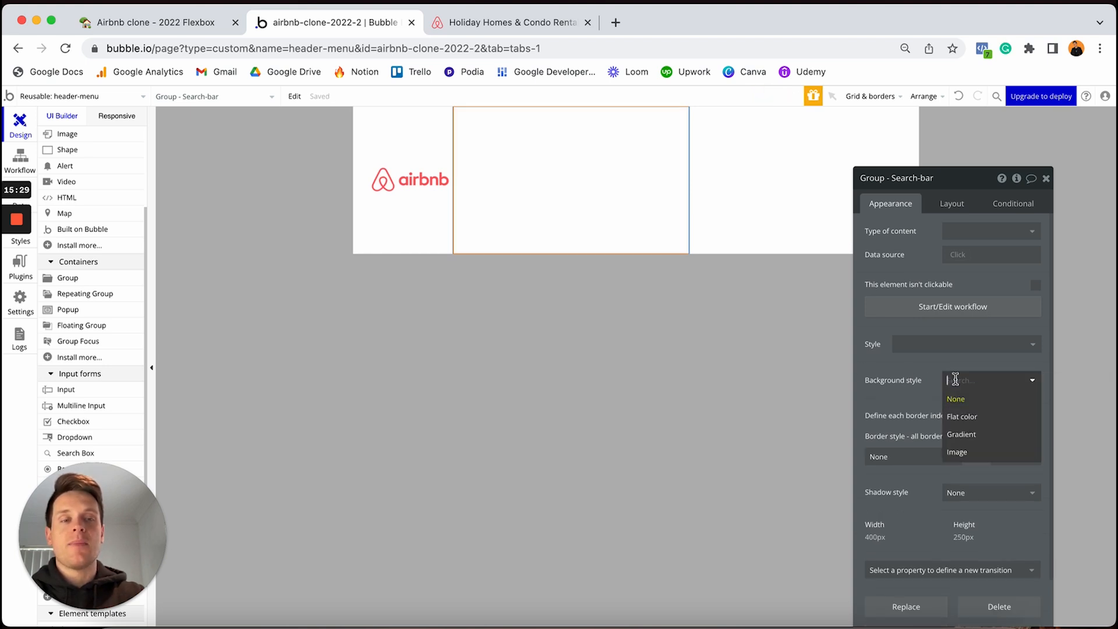
left_click(959, 414)
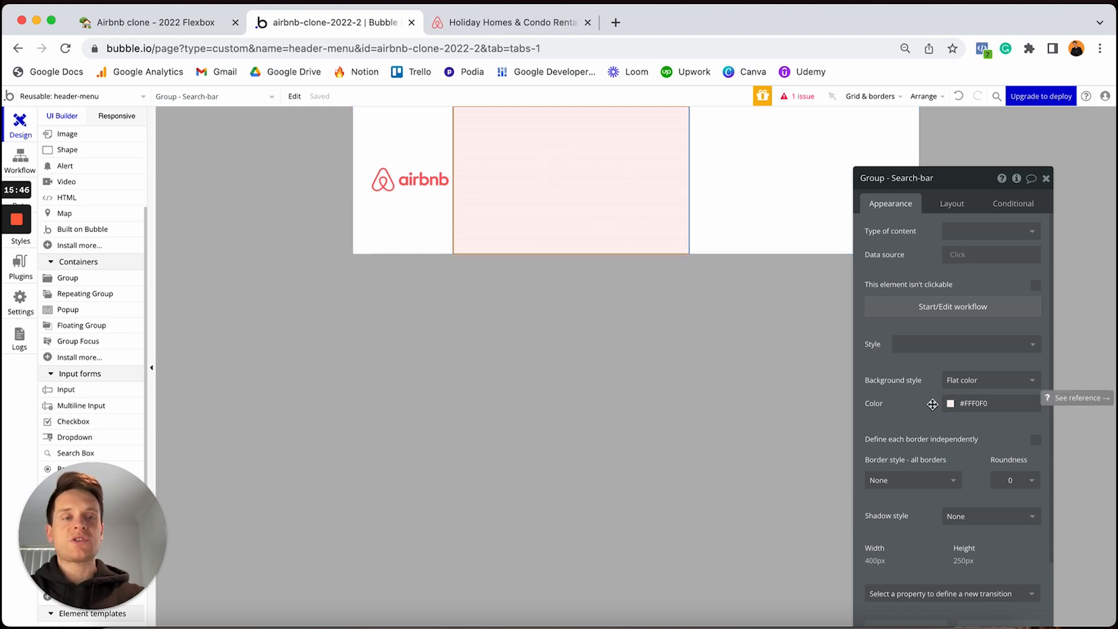
Step: Set the Search-bar group's corner roundness to 100 and its shadow style to Outset
left_click(1012, 480)
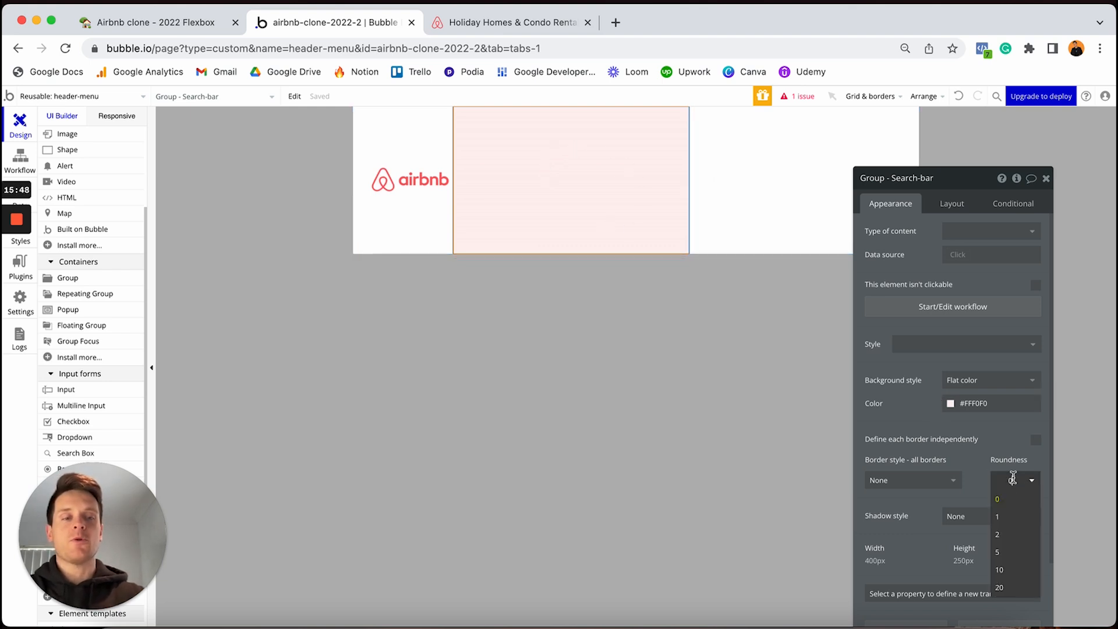
type("100")
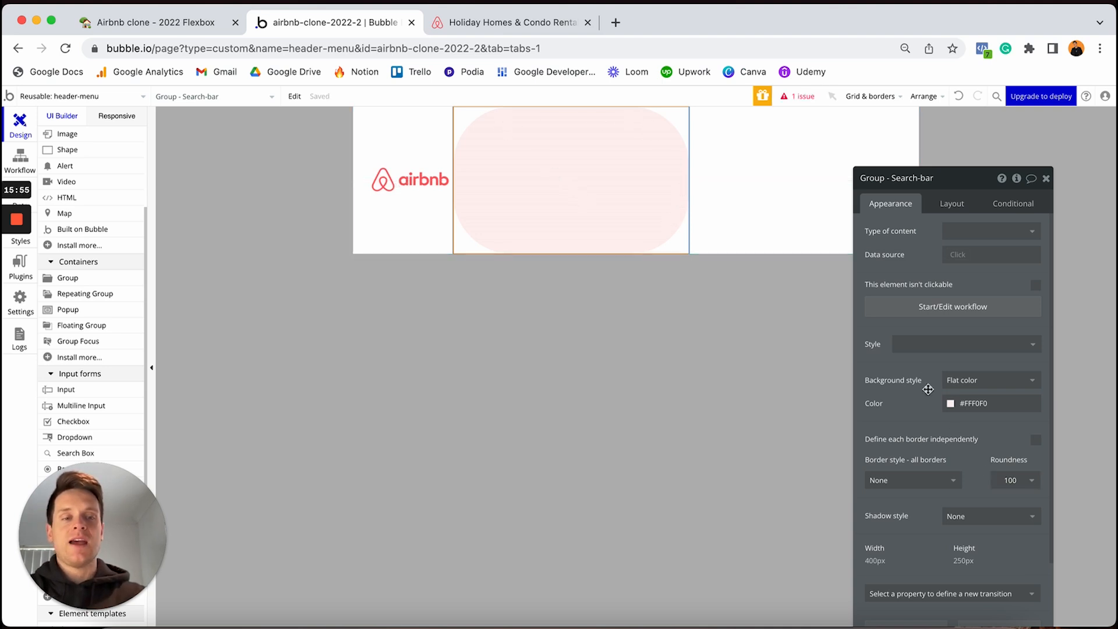
scroll(955, 408, "down", 2)
left_click(962, 473)
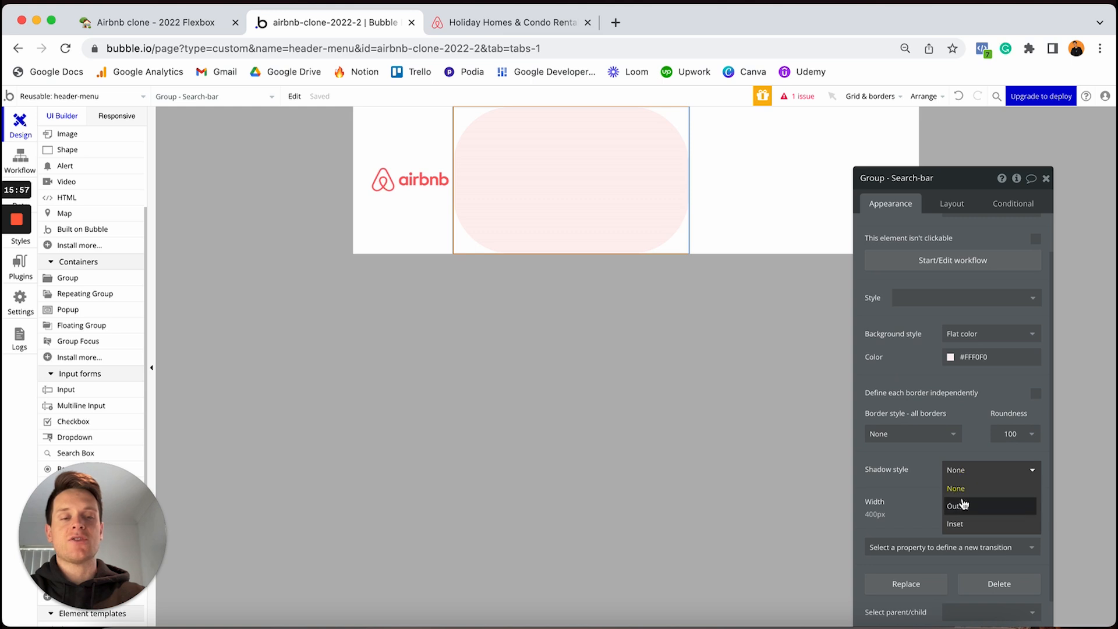
left_click(958, 505)
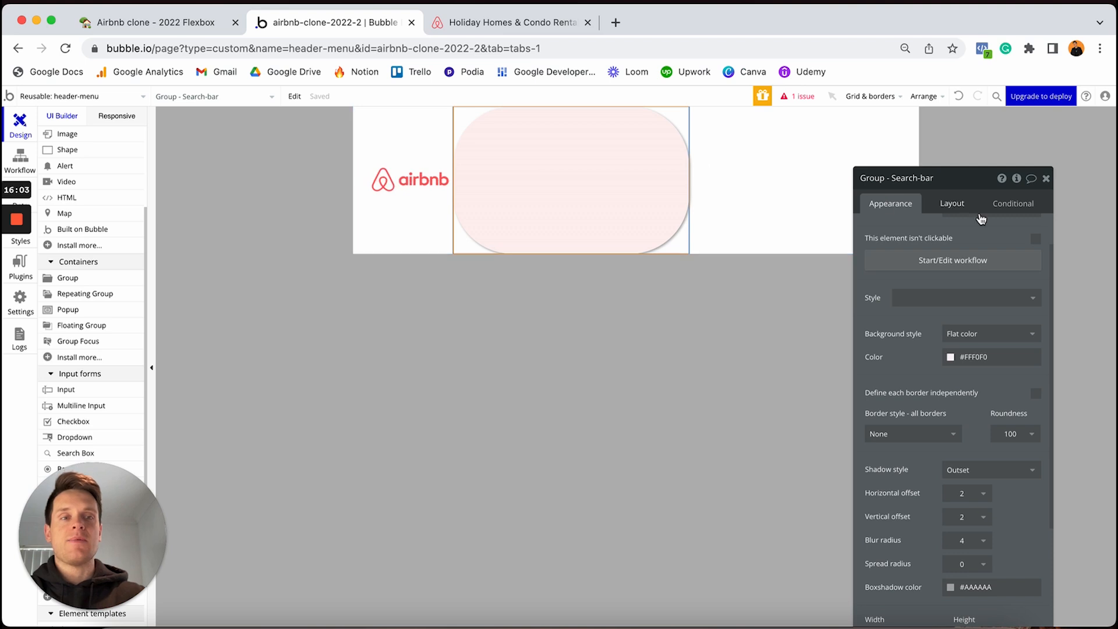
Step: Check the search bar's arrangement on the Airbnb page and set the Search-bar group's container layout to Row in Bubble
left_click(950, 204)
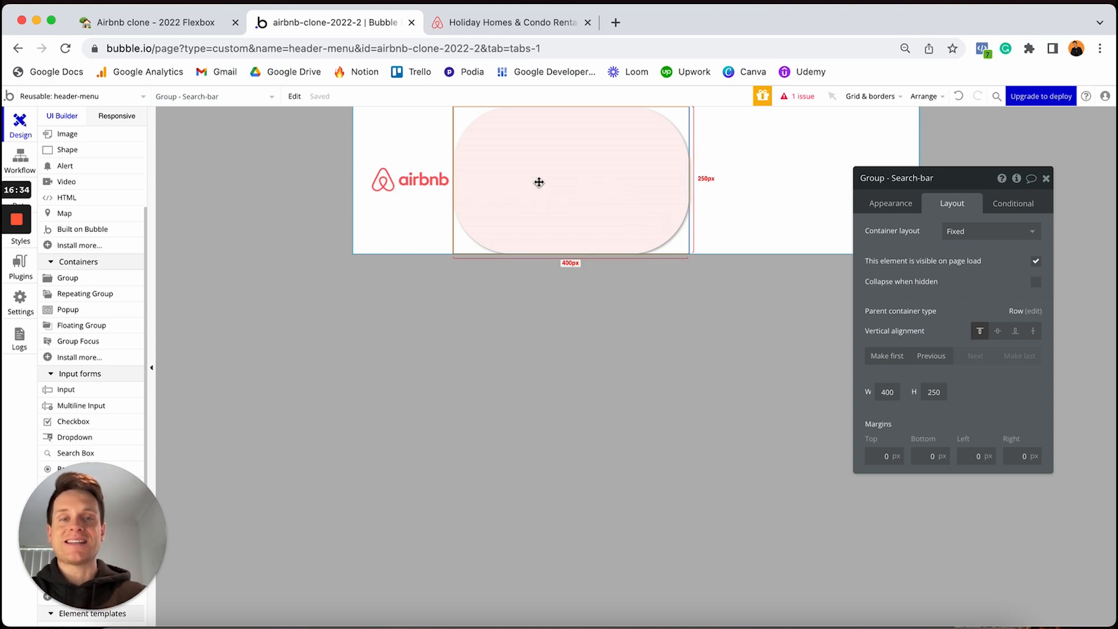
left_click(517, 25)
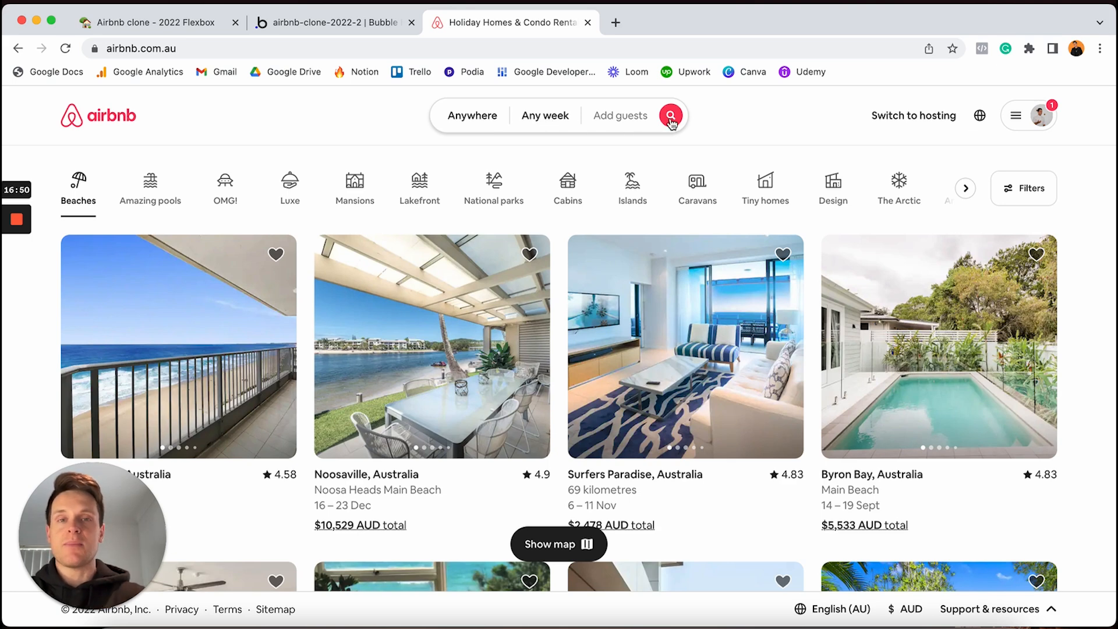
left_click(360, 23)
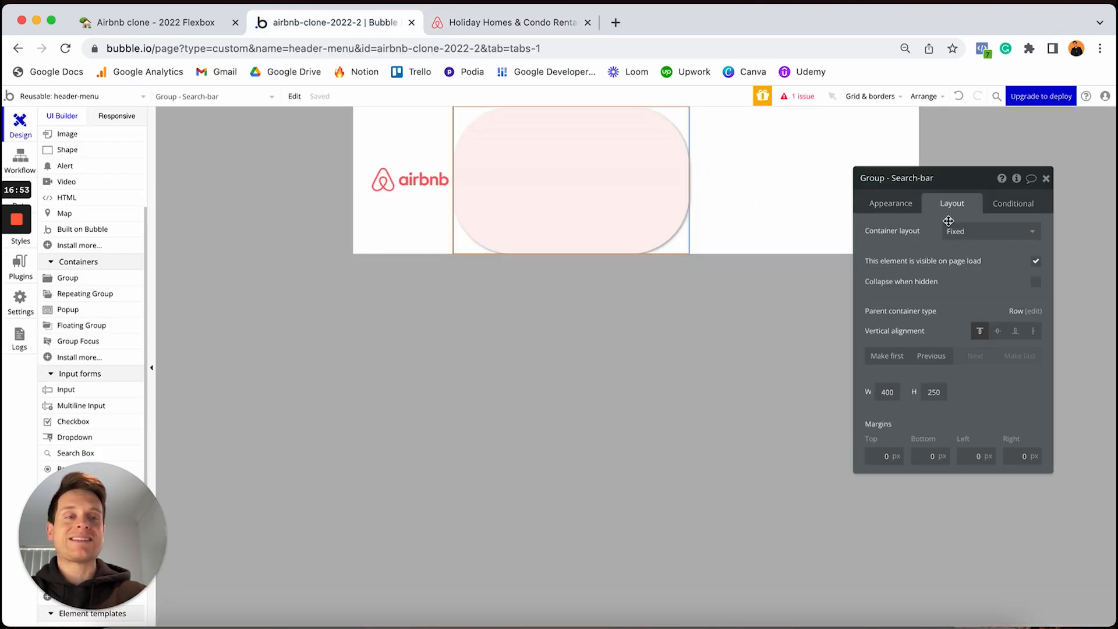
left_click(954, 231)
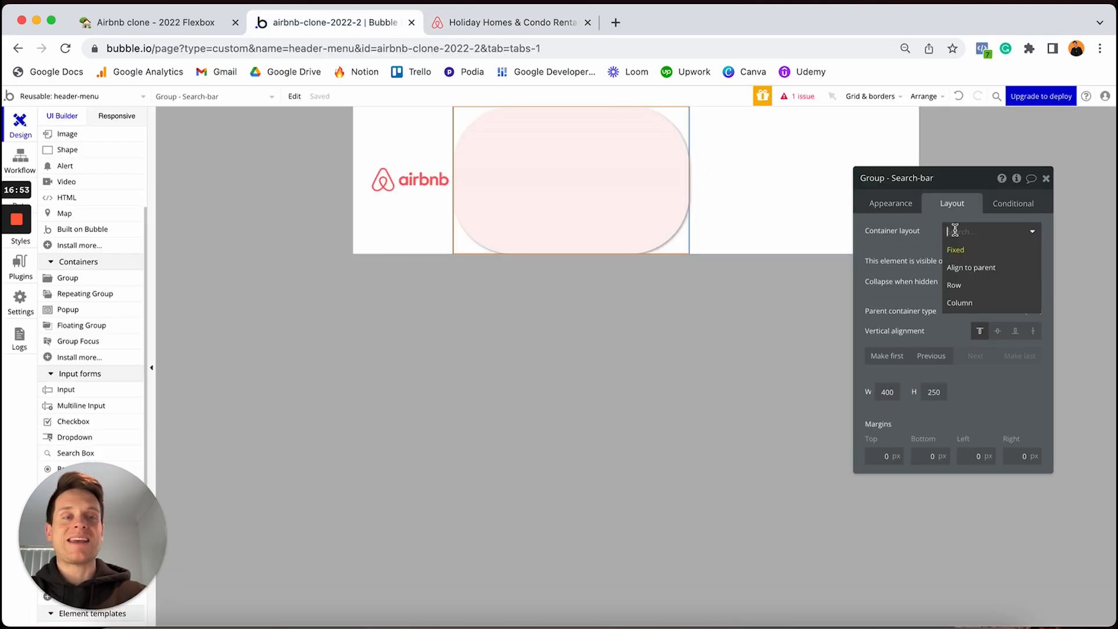
left_click(962, 287)
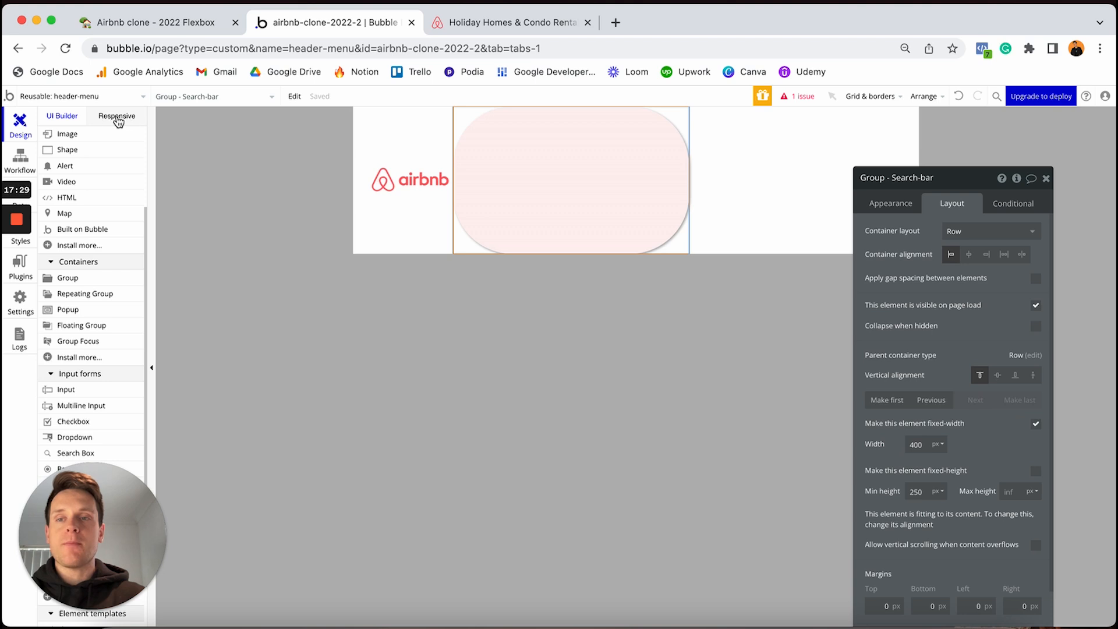
Step: Preview the header-menu responsively by narrowing the page to about 585 px and further to about 376 px
left_click(118, 117)
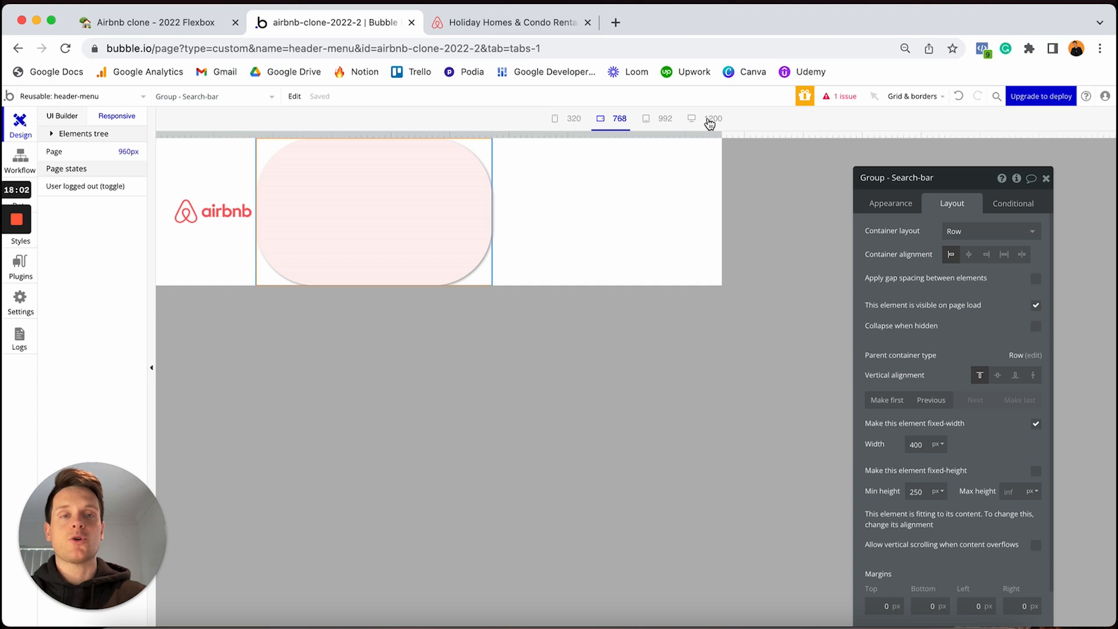
left_click_drag(722, 134, 502, 133)
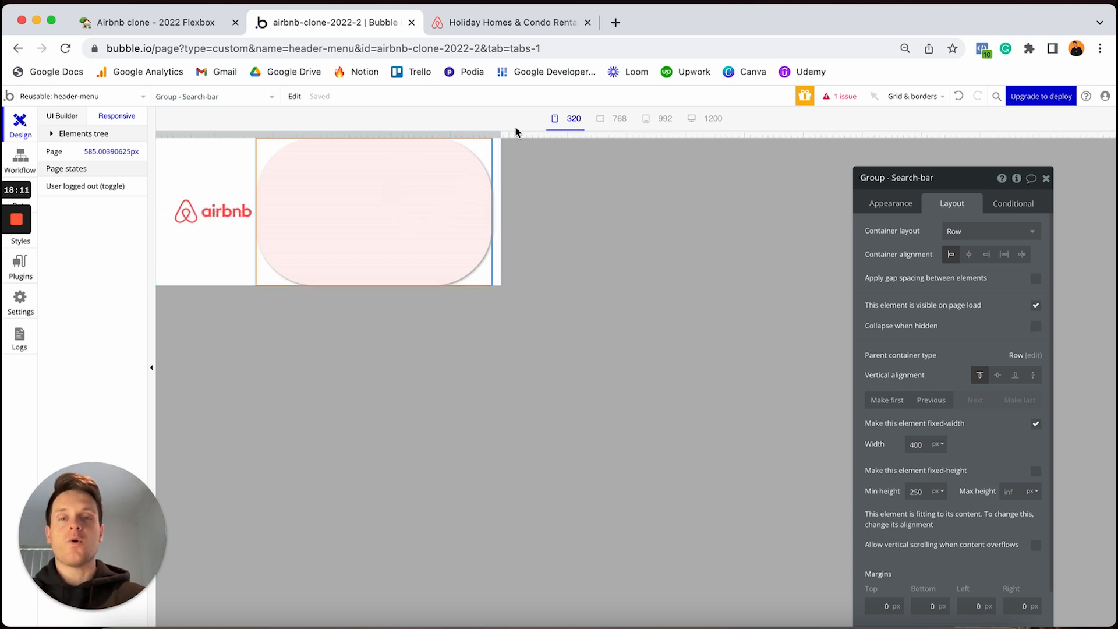
left_click_drag(501, 135, 379, 125)
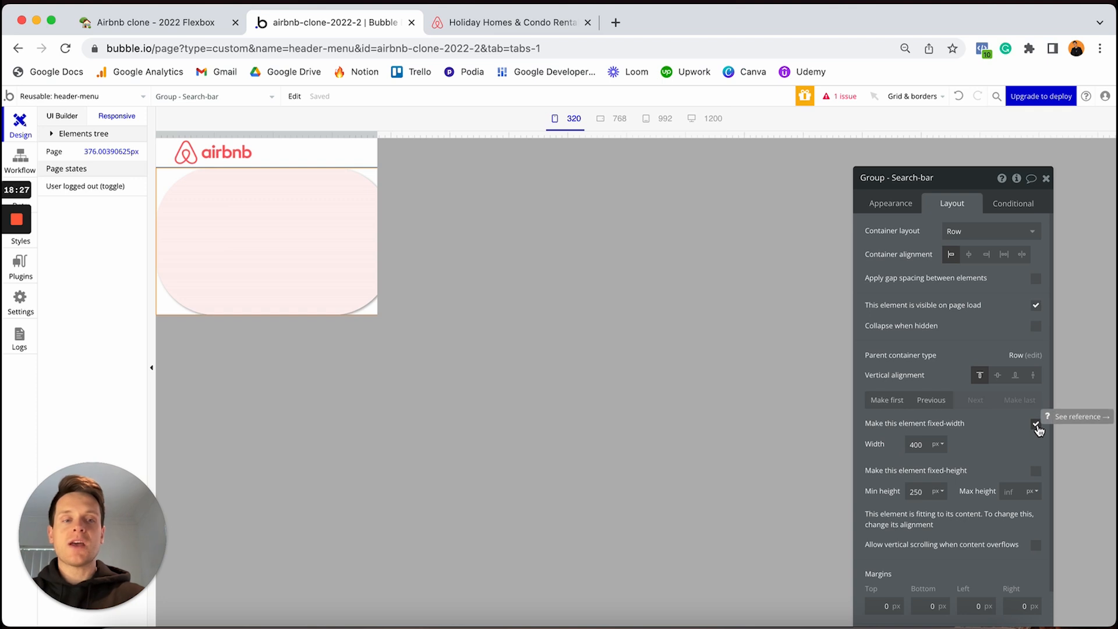
Step: Turn off the Search-bar group's fixed width, set its minimum width to 0 px, and preview it on pages widened to about 1290 px
left_click(1036, 424)
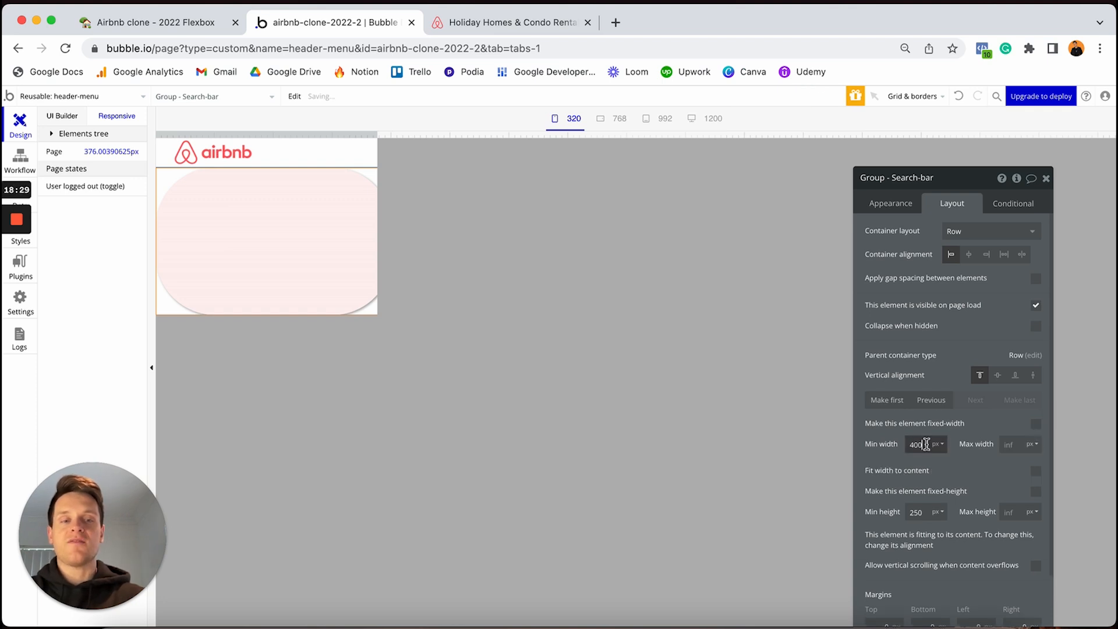
double_click(926, 445)
type("0")
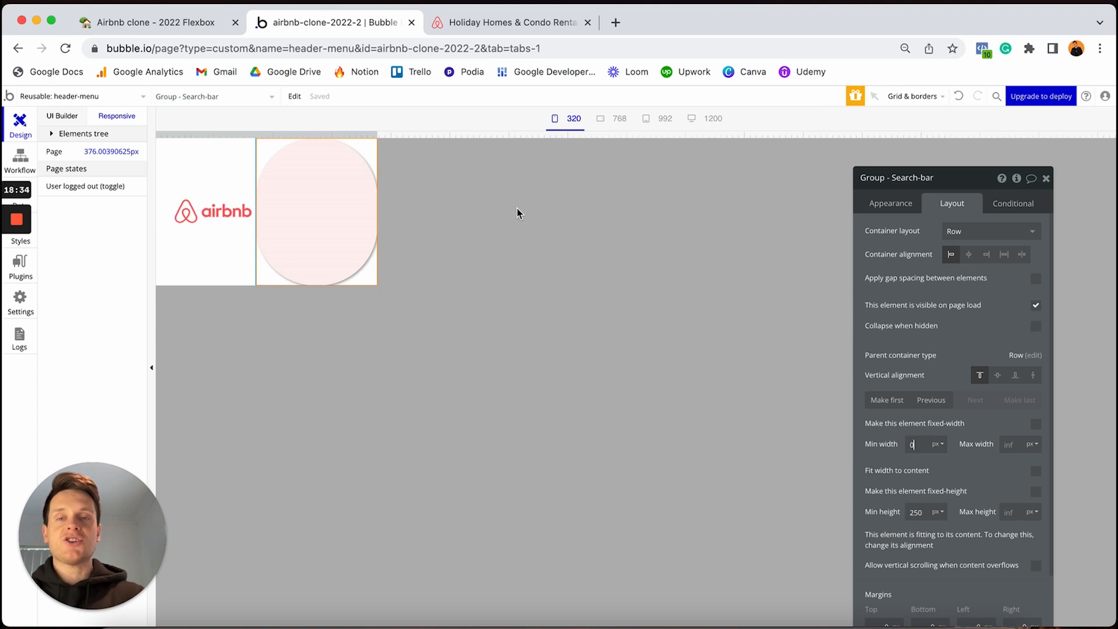
left_click_drag(376, 135, 448, 131)
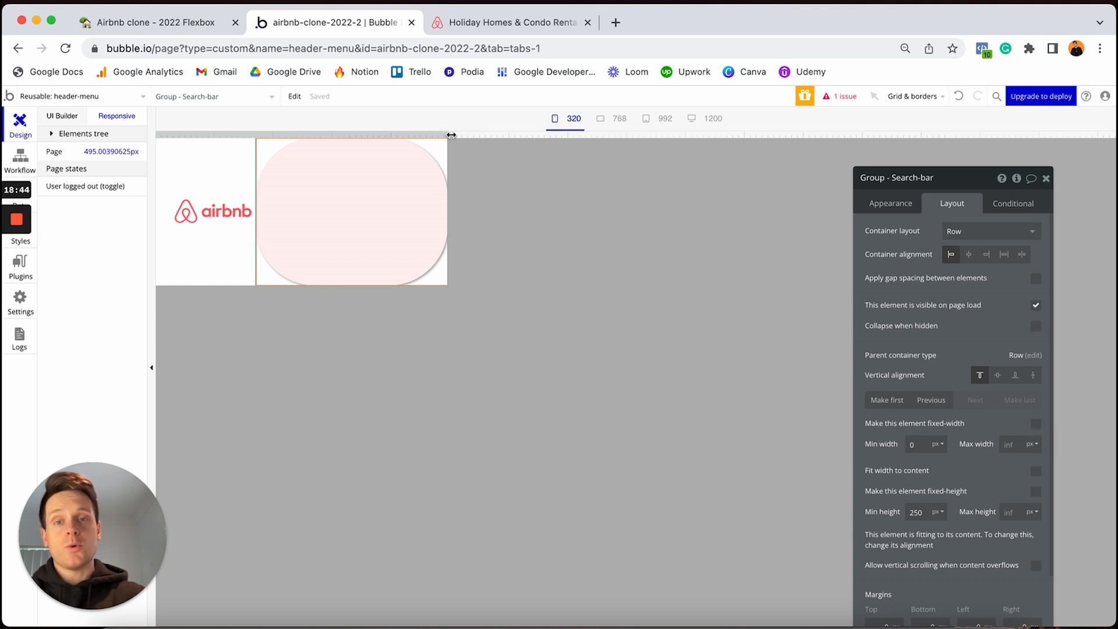
left_click_drag(451, 134, 922, 126)
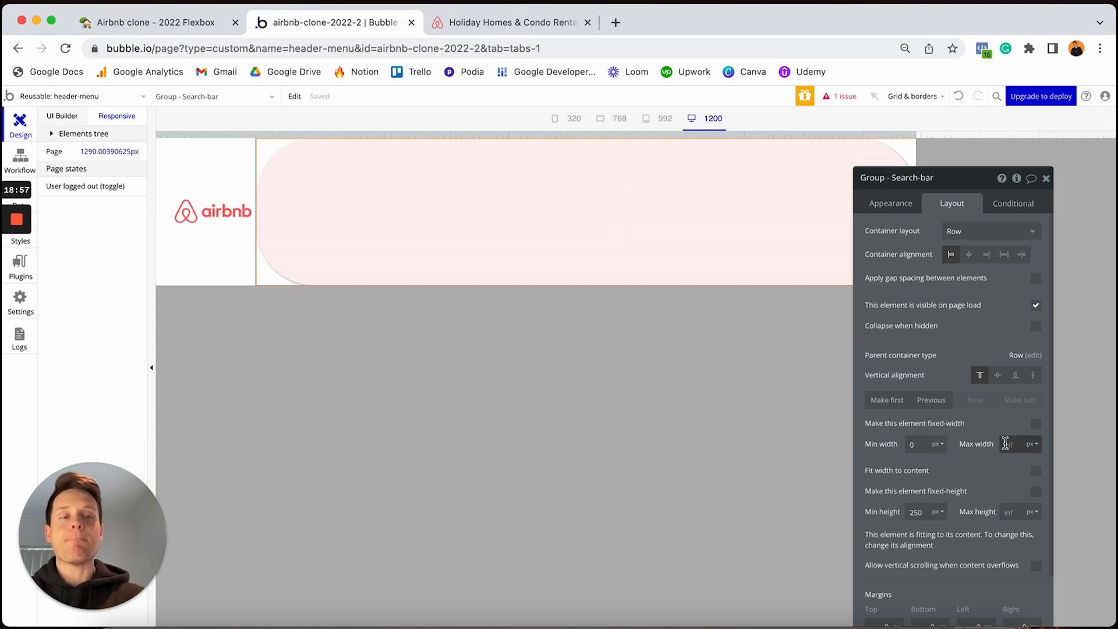
Step: Set the Search-bar group's maximum width to 400 px and preview it at page widths of about 640 and 912 px
left_click(1010, 444)
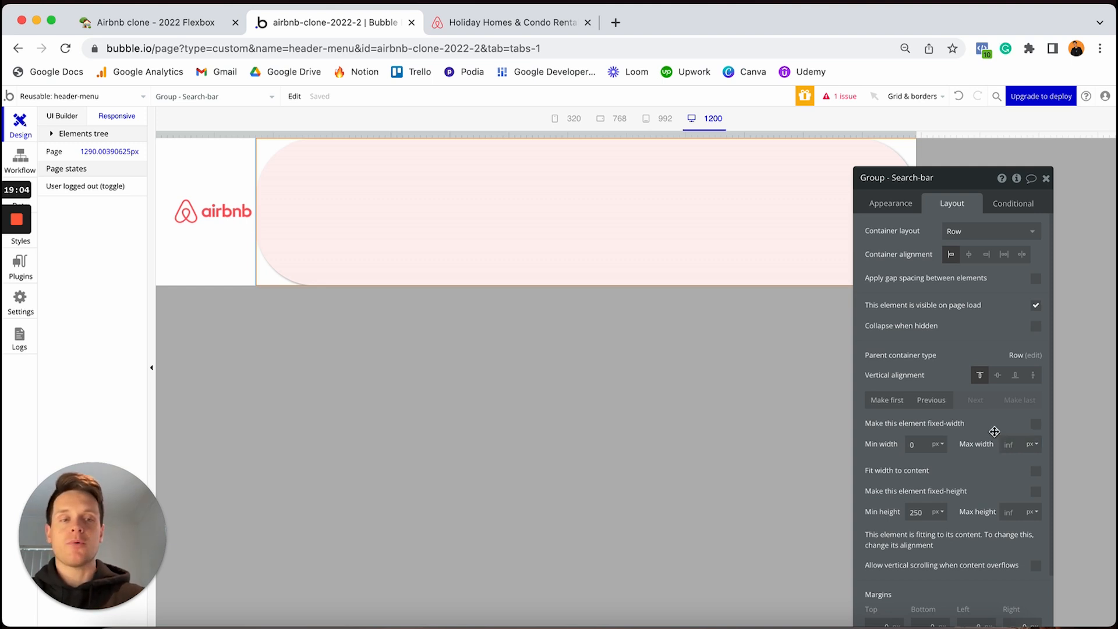
type("40")
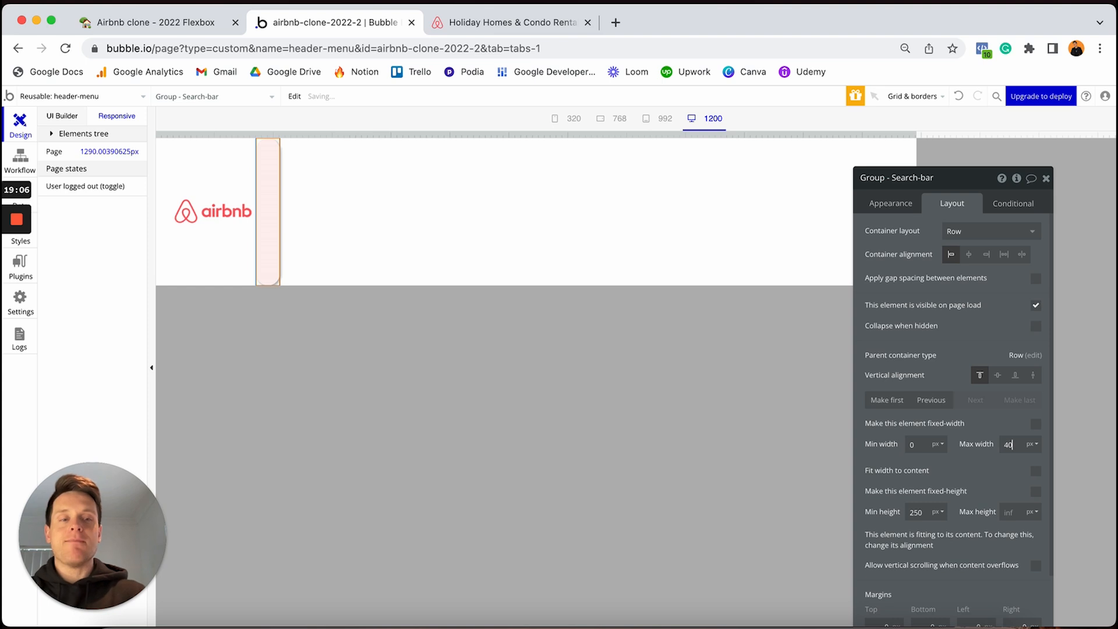
type("0")
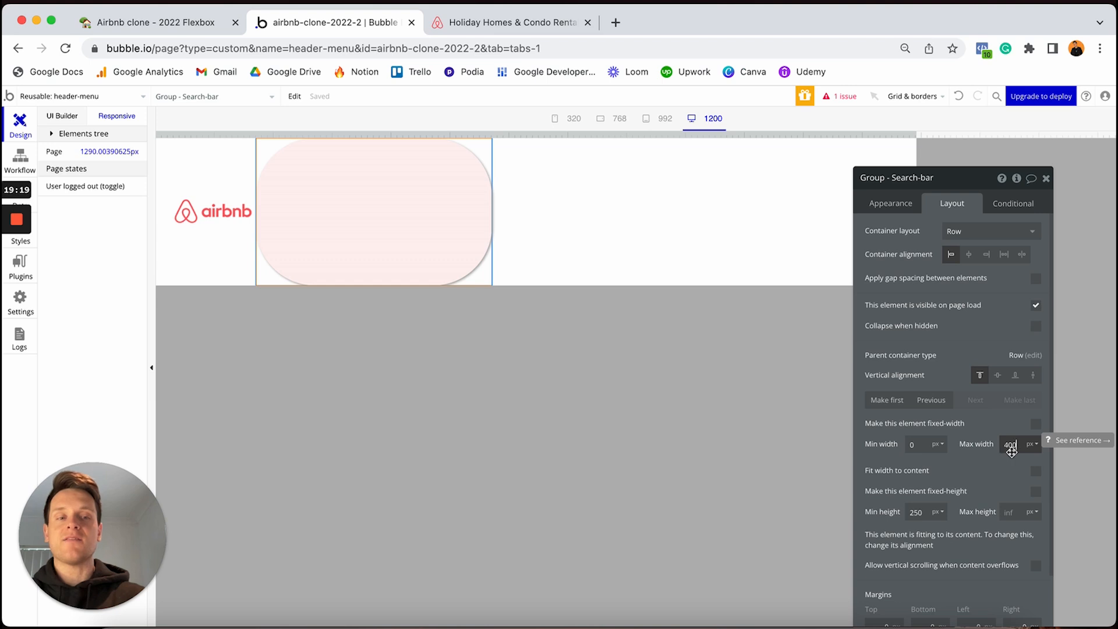
left_click(568, 119)
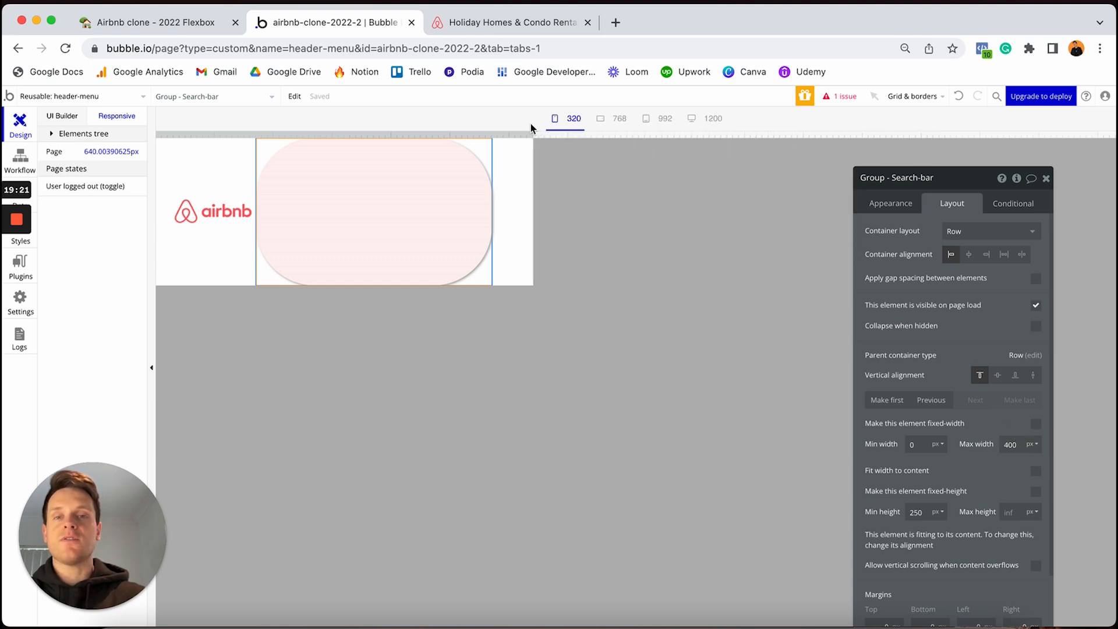
left_click_drag(530, 124, 699, 72)
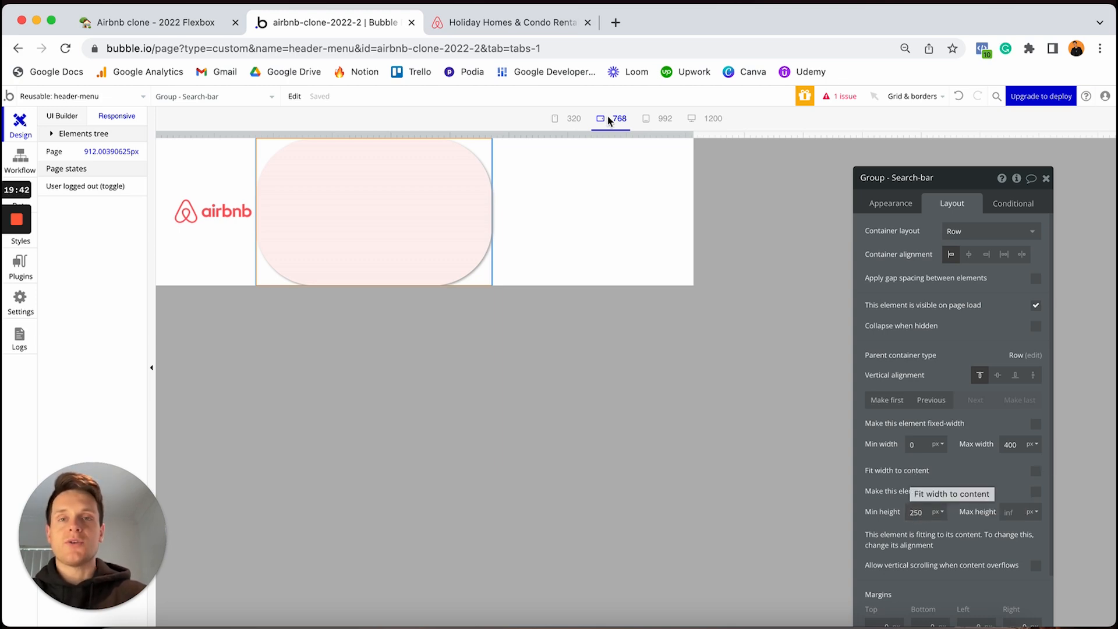
Step: Compare the Search-bar group with the search bar on the Airbnb page, and return to Bubble's UI Builder view
left_click(533, 24)
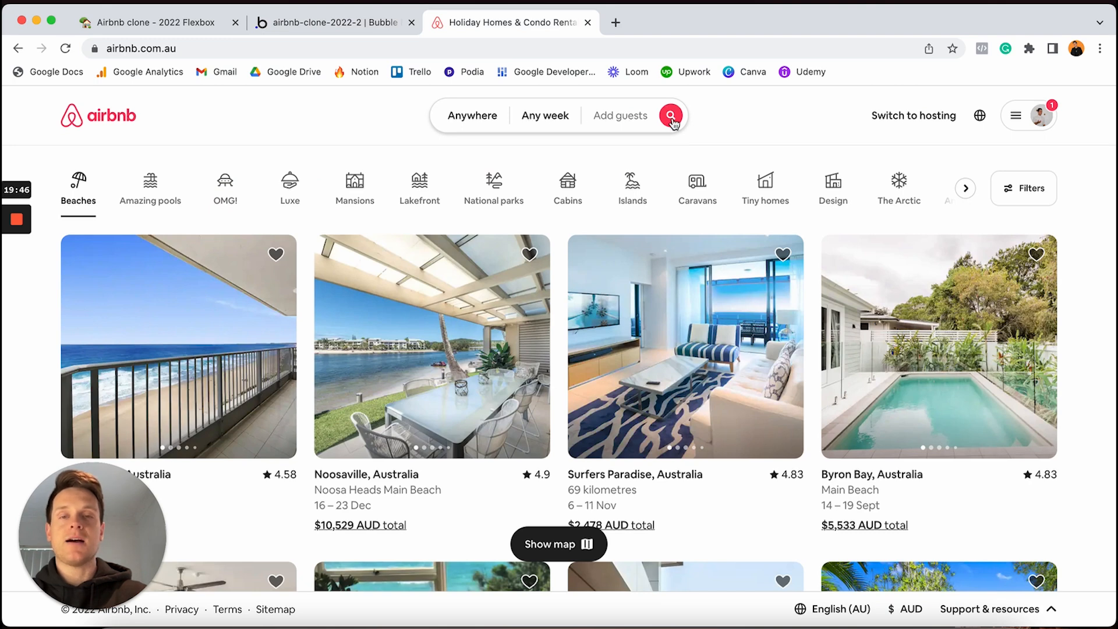
left_click(401, 24)
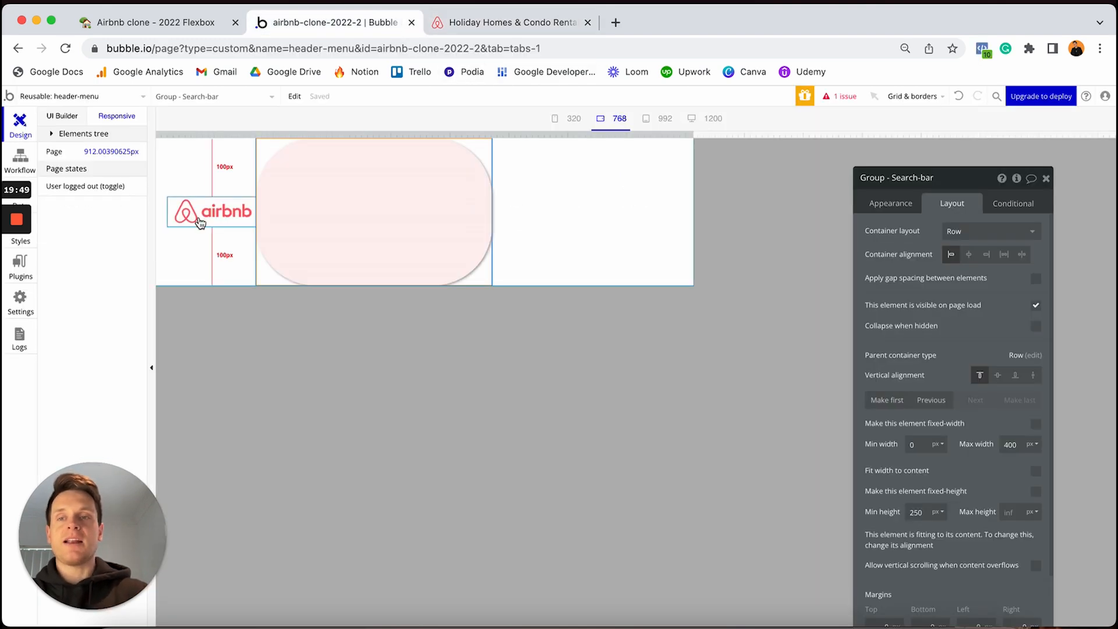
left_click(66, 117)
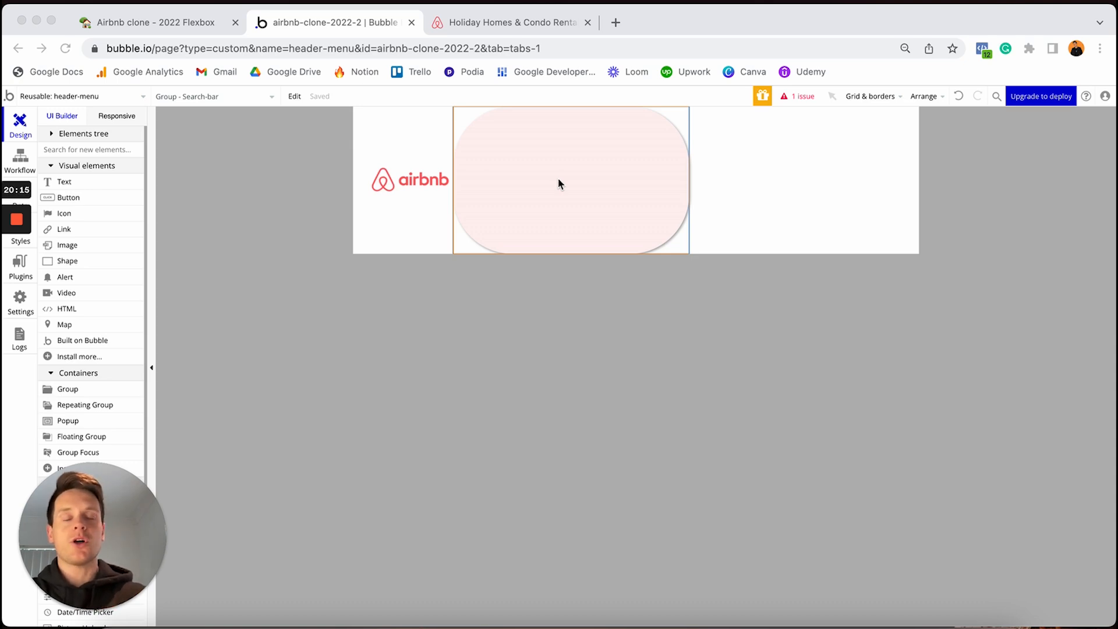
Step: Examine how the Airbnb search bar's Any week, Anywhere and Add guests sections expand into their date, destination and guest panels
left_click(531, 24)
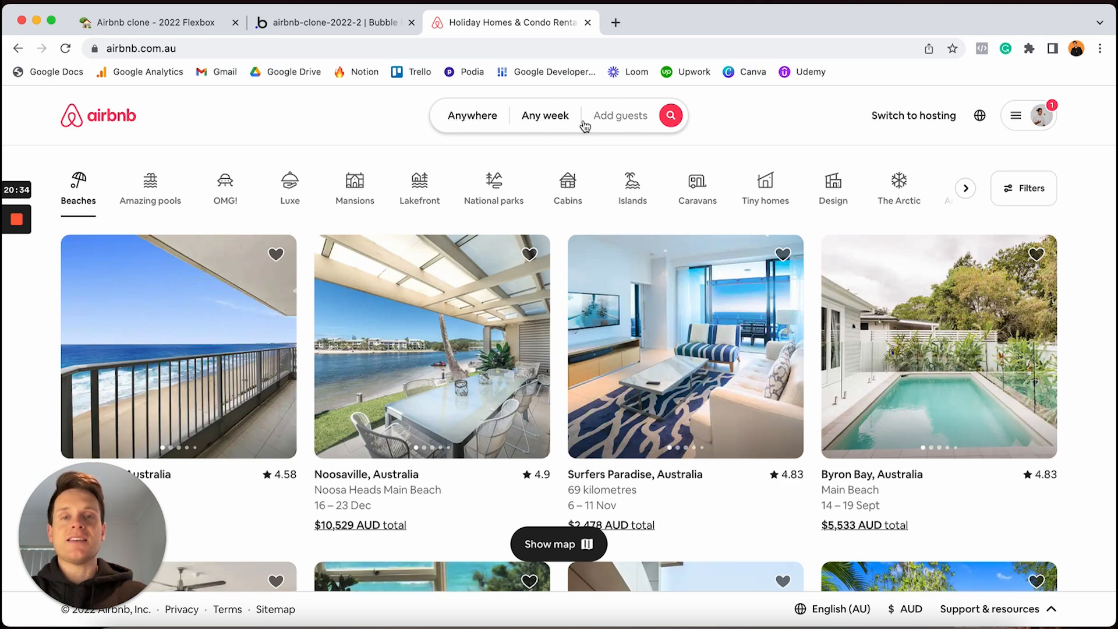
left_click(544, 118)
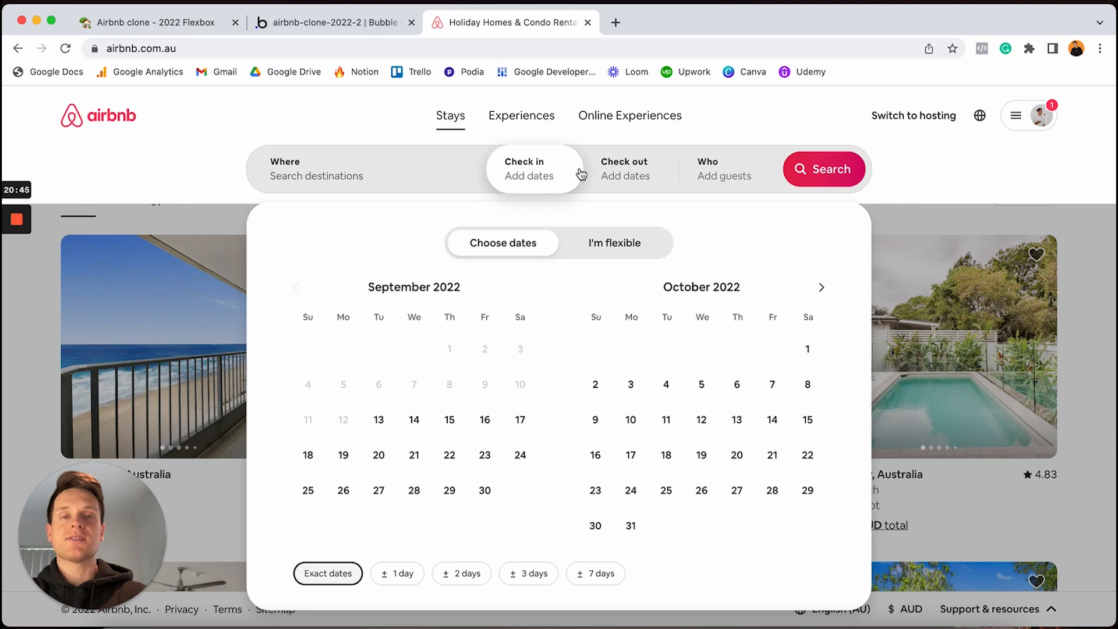
left_click(771, 113)
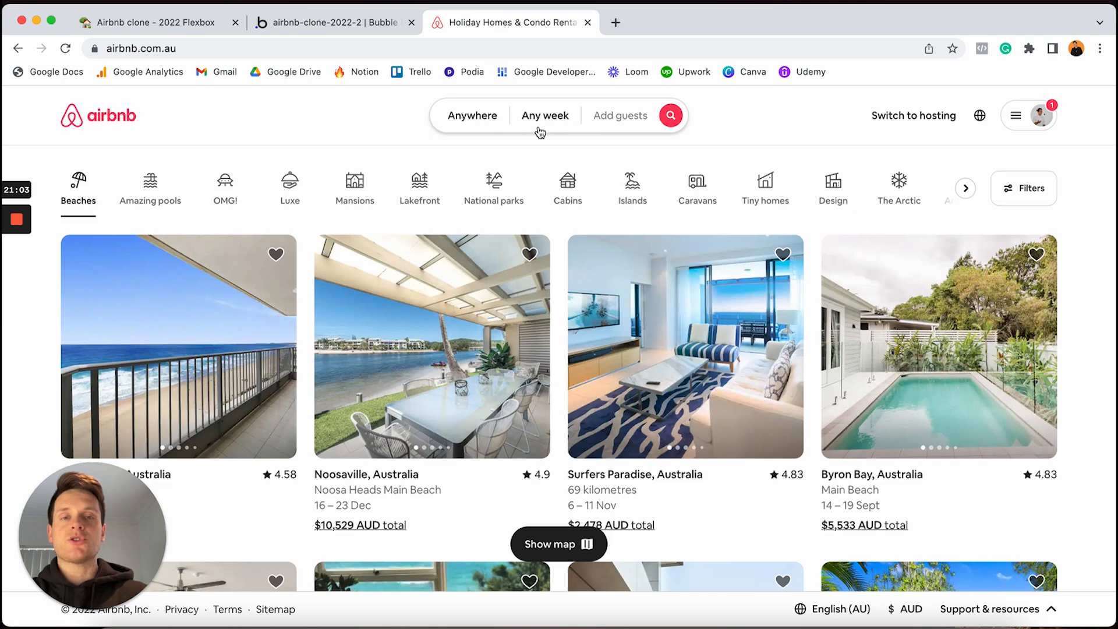
left_click(495, 124)
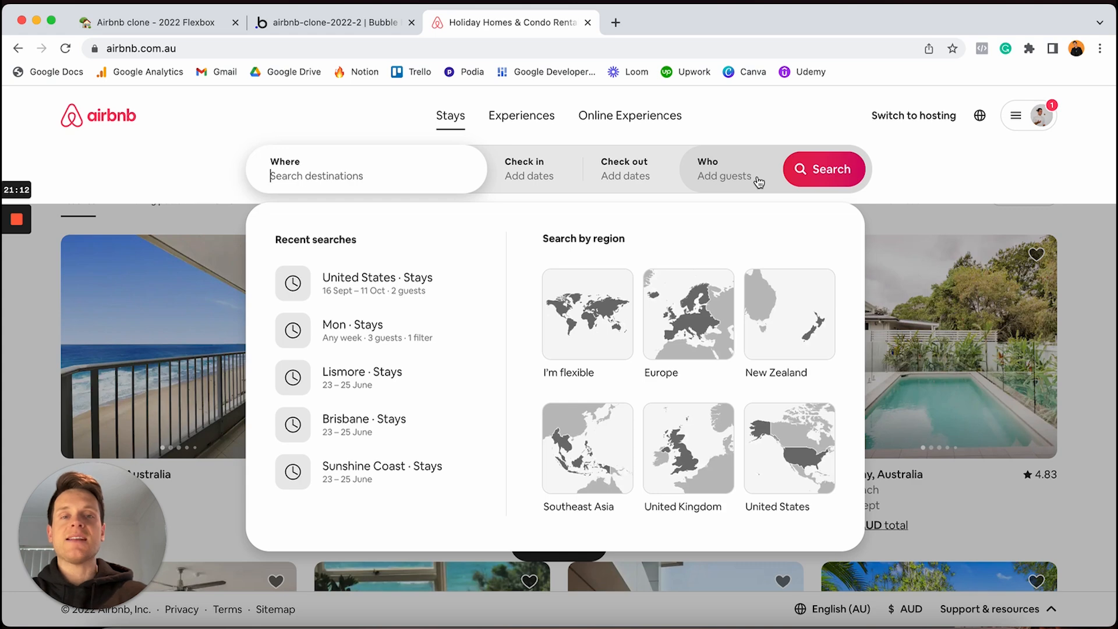
left_click(789, 113)
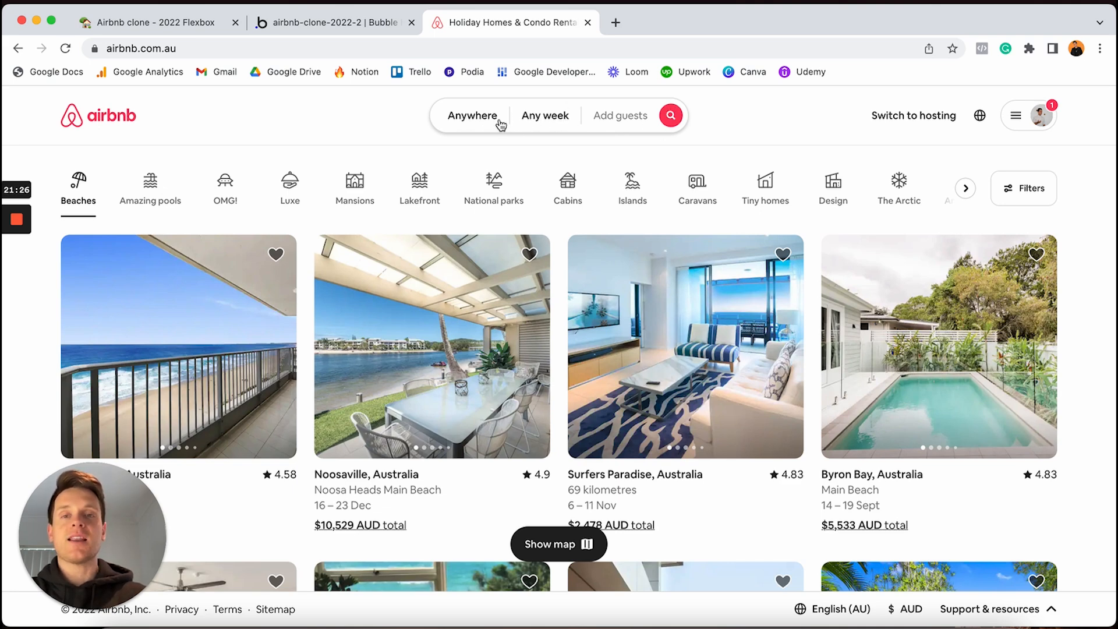
left_click(652, 112)
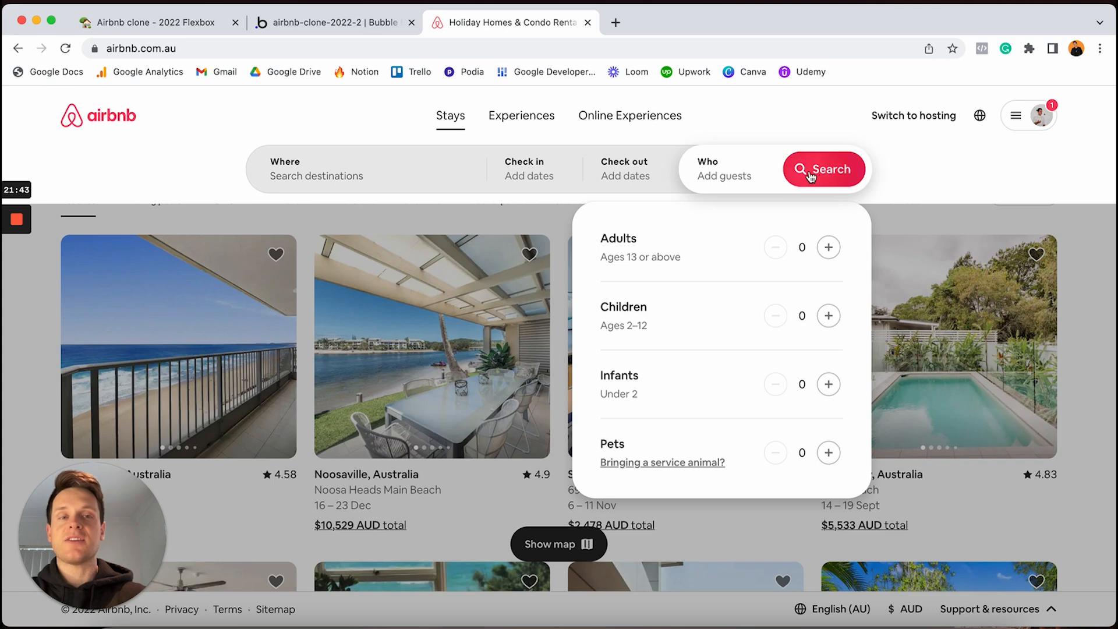
left_click(896, 217)
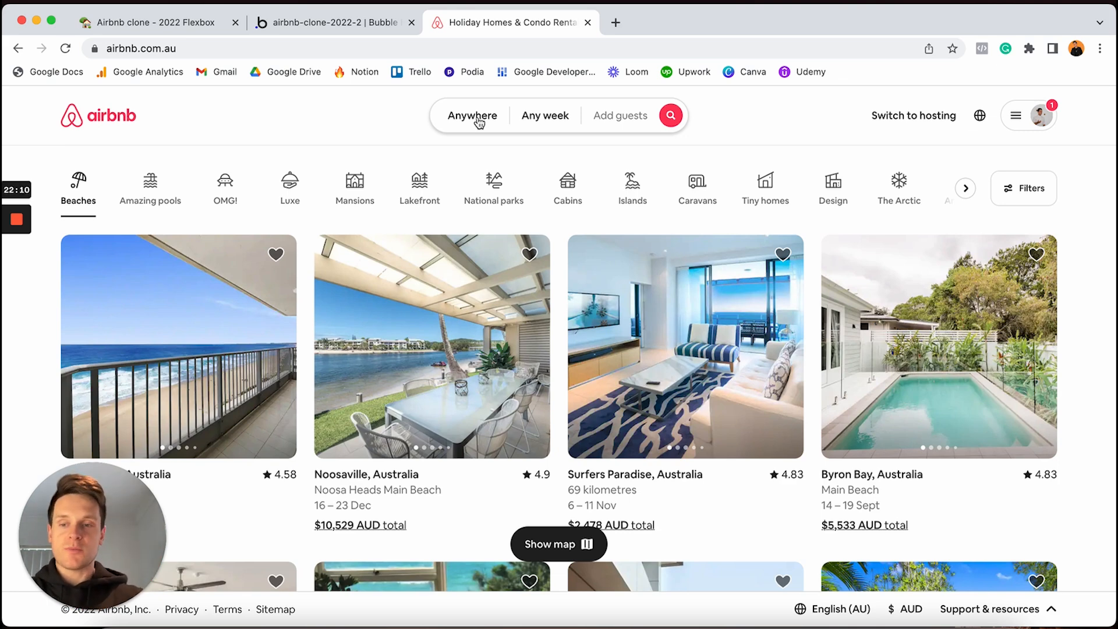
Step: Switch back to Bubble, place a new group inside the Search-bar group and remove its default style
left_click(355, 24)
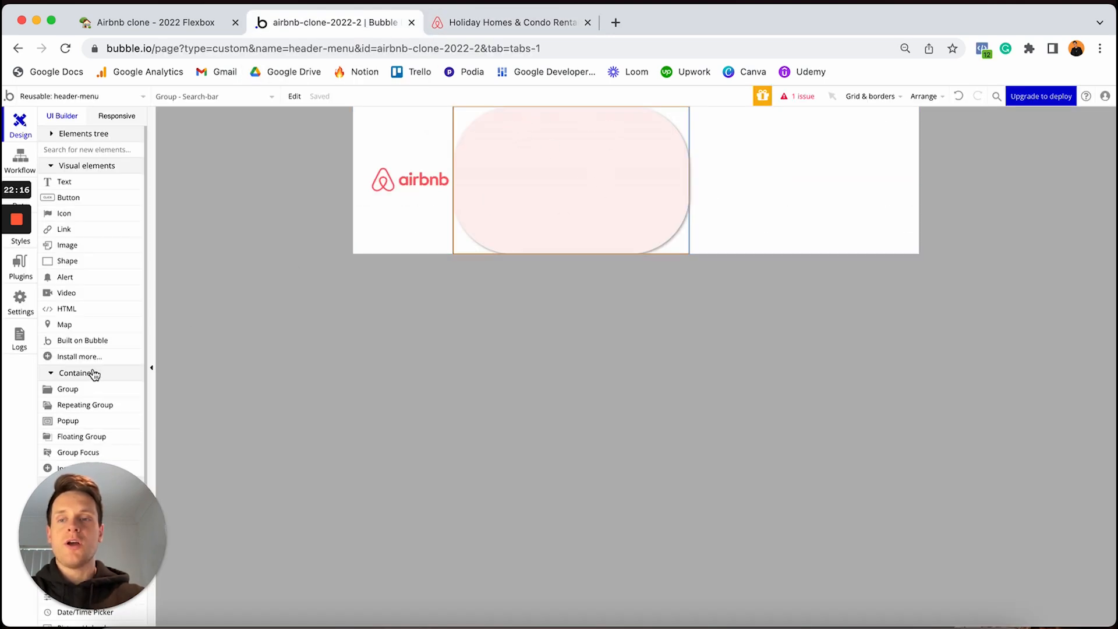
left_click_drag(94, 389, 519, 195)
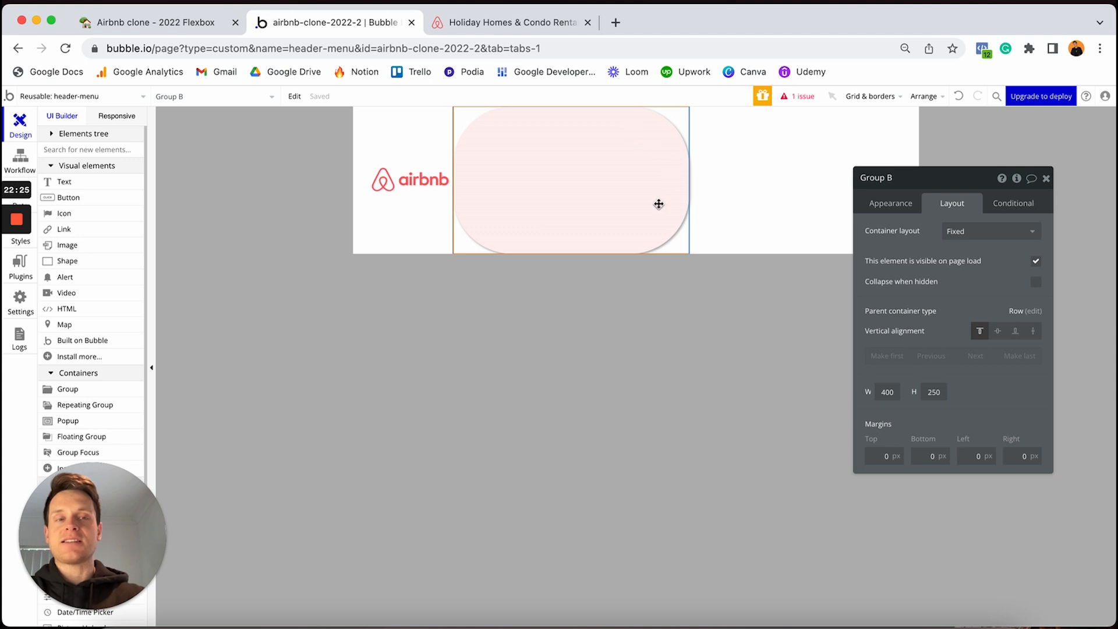
left_click(899, 206)
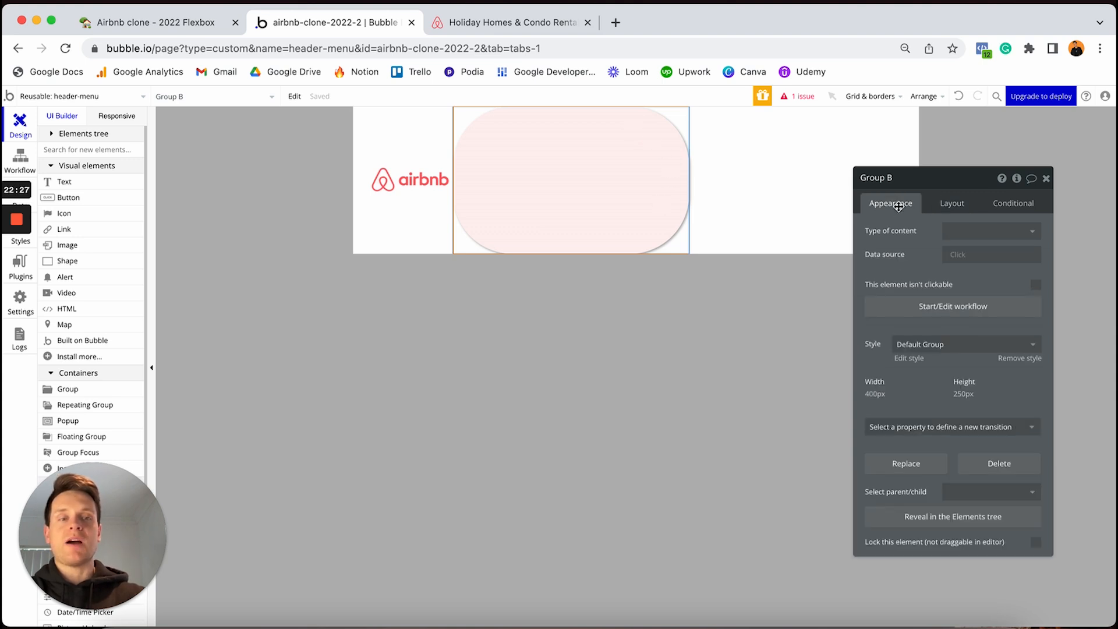
left_click(1012, 359)
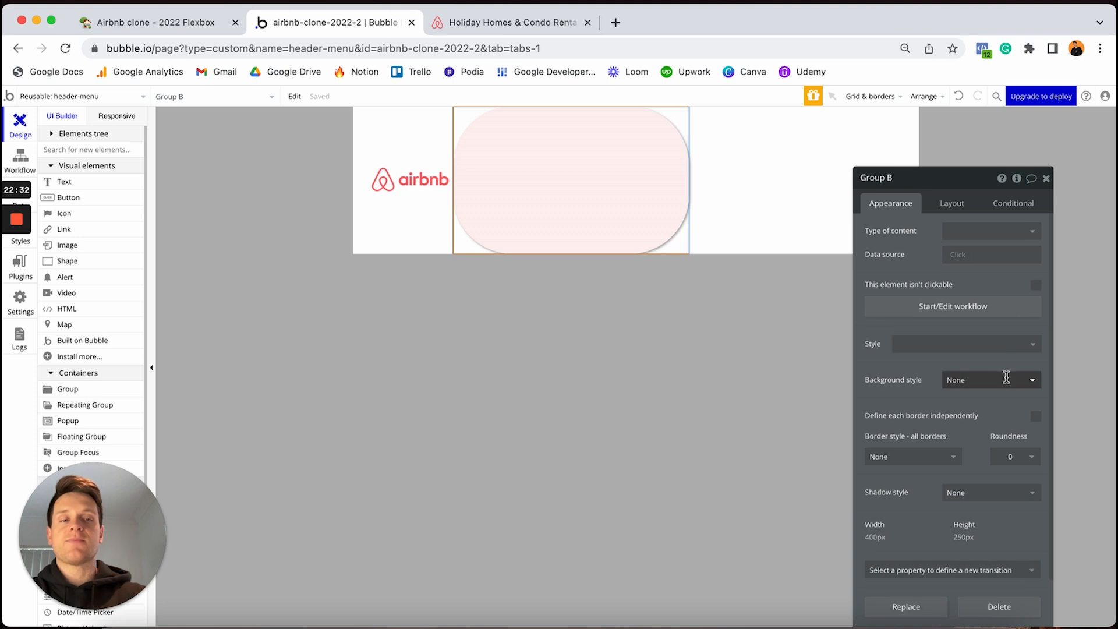
Step: Give the new inner group a flat background in the pale green #F5FEEF
left_click(1005, 380)
left_click(968, 418)
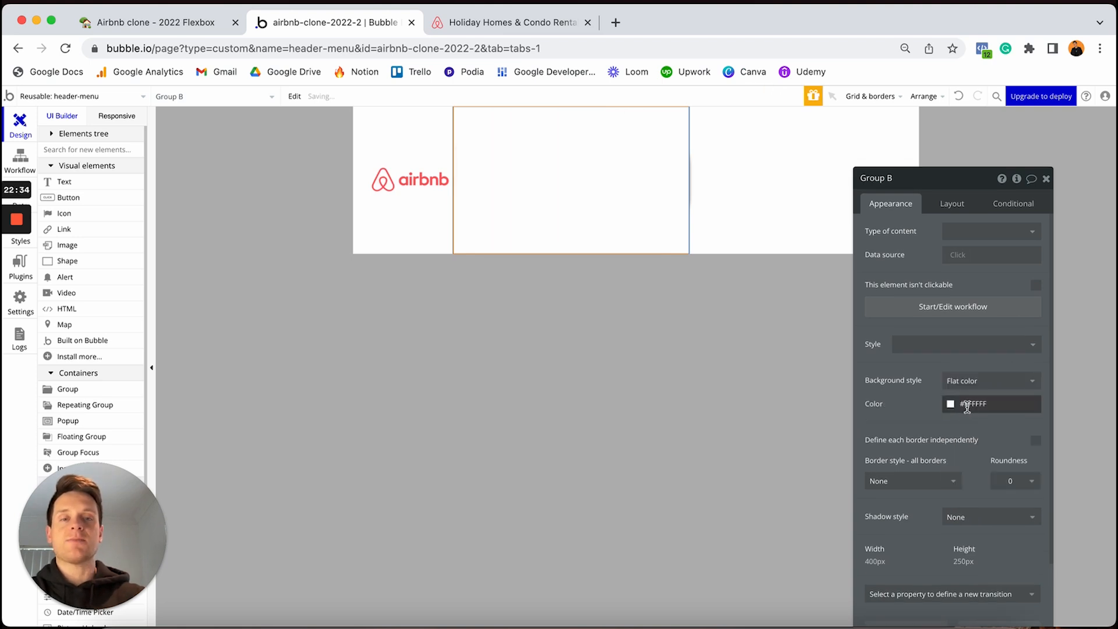
left_click(967, 403)
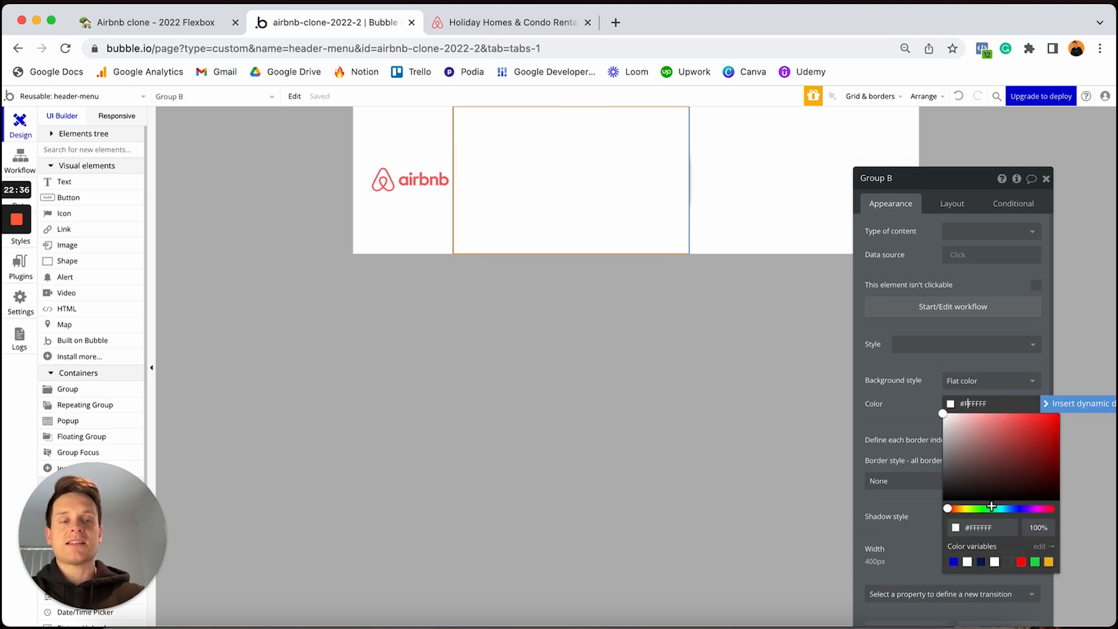
left_click(969, 509)
left_click_drag(969, 509, 976, 509)
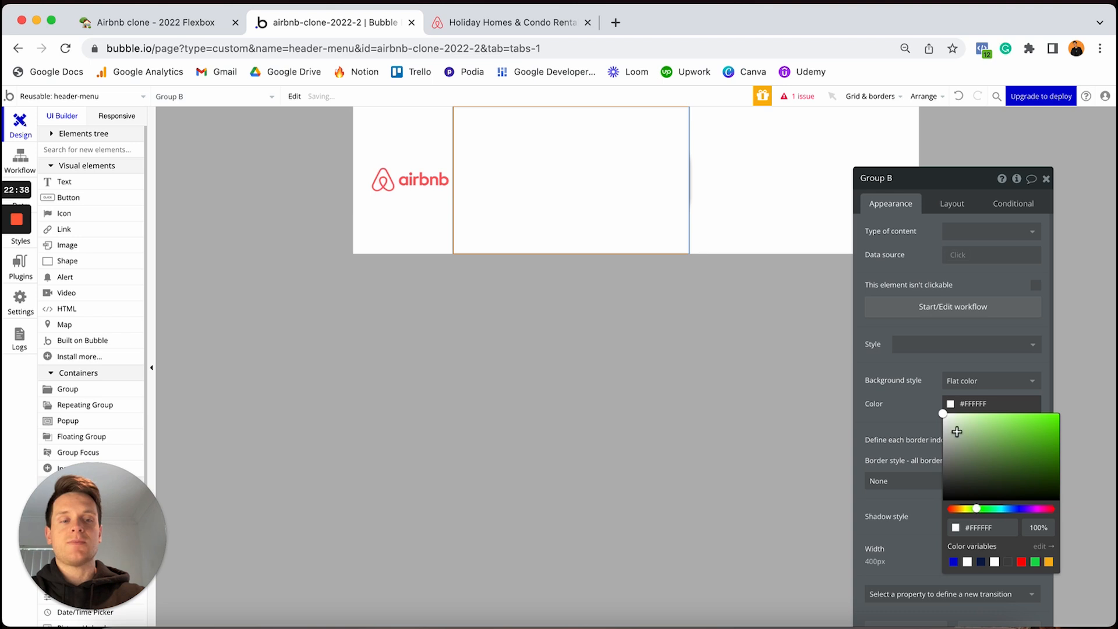
left_click_drag(955, 431, 950, 414)
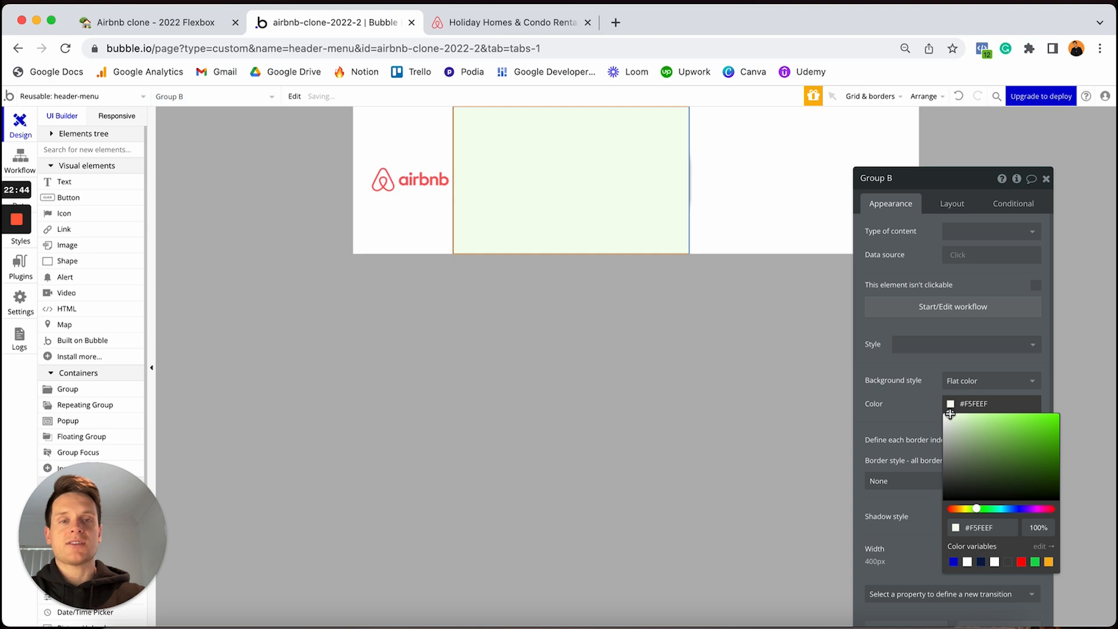
left_click(913, 362)
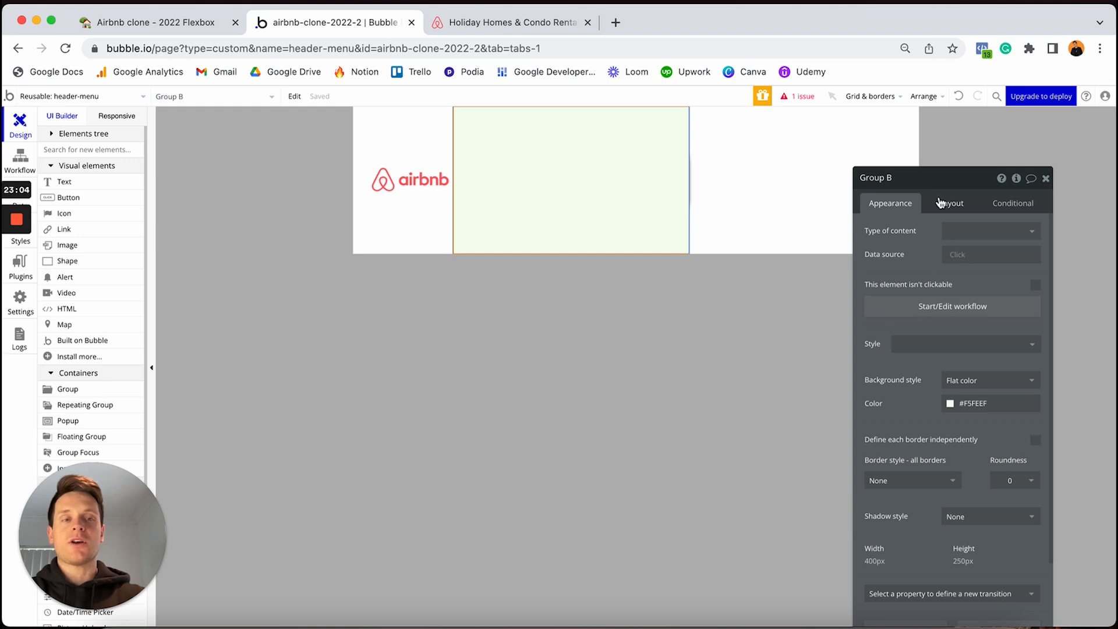
Step: Set the inner group's container layout to Row, turn off its fixed width and set its minimum width to 0 px
left_click(945, 205)
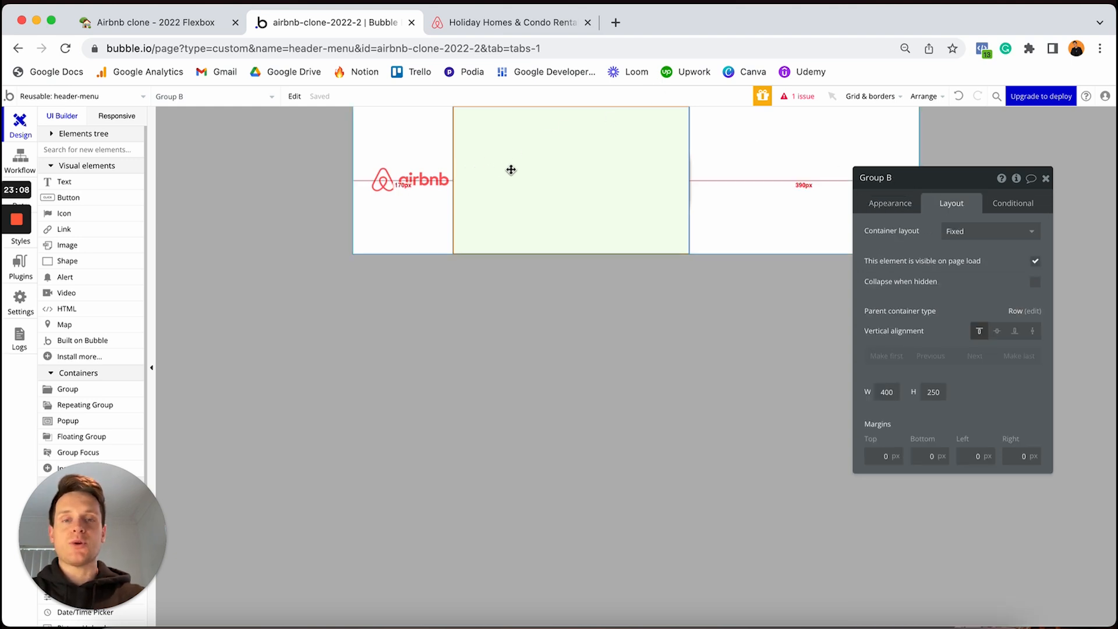
left_click(961, 230)
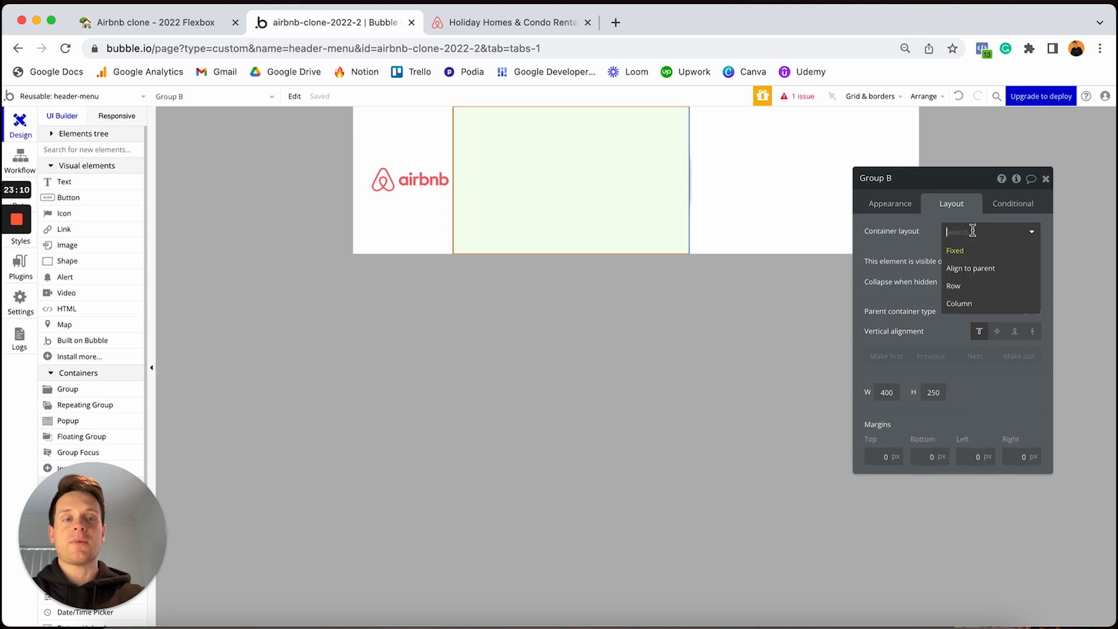
left_click(959, 286)
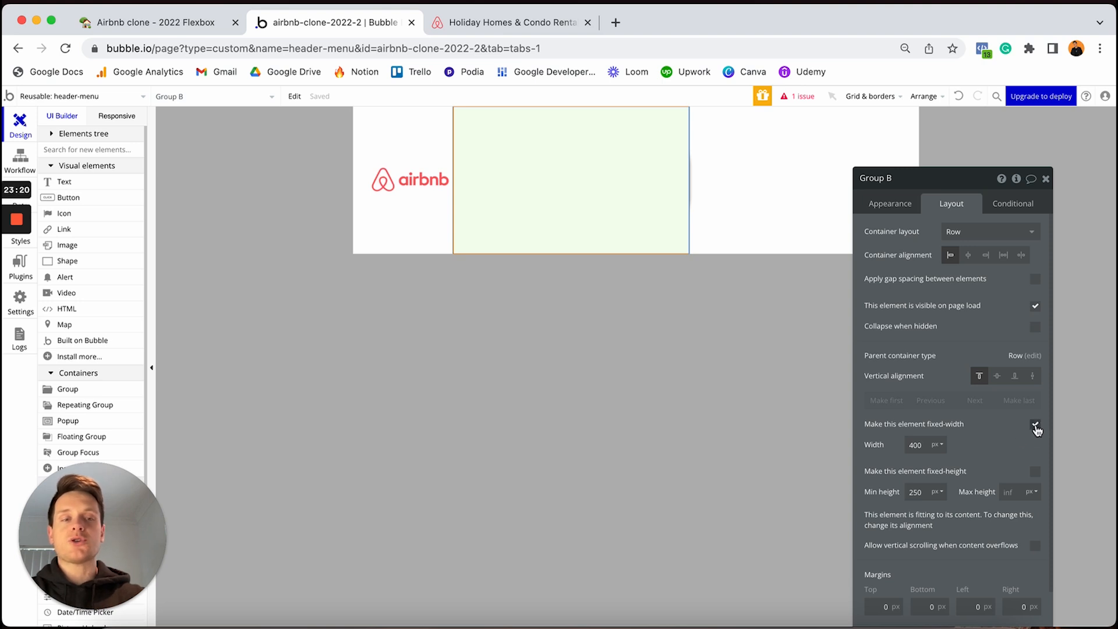
left_click(1035, 424)
left_click(920, 444)
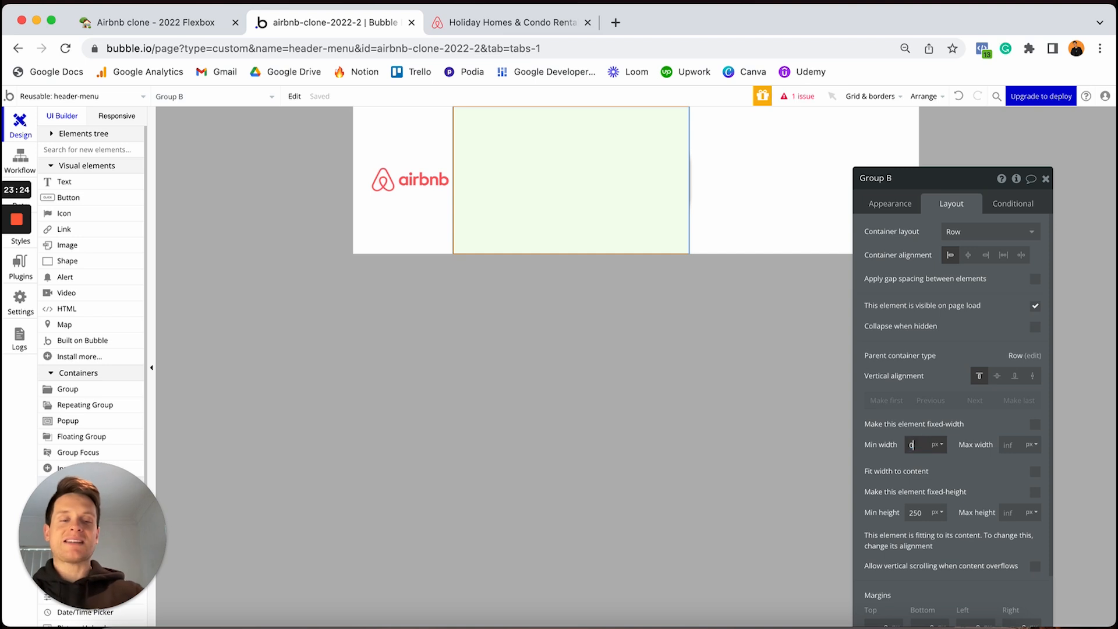
type("0")
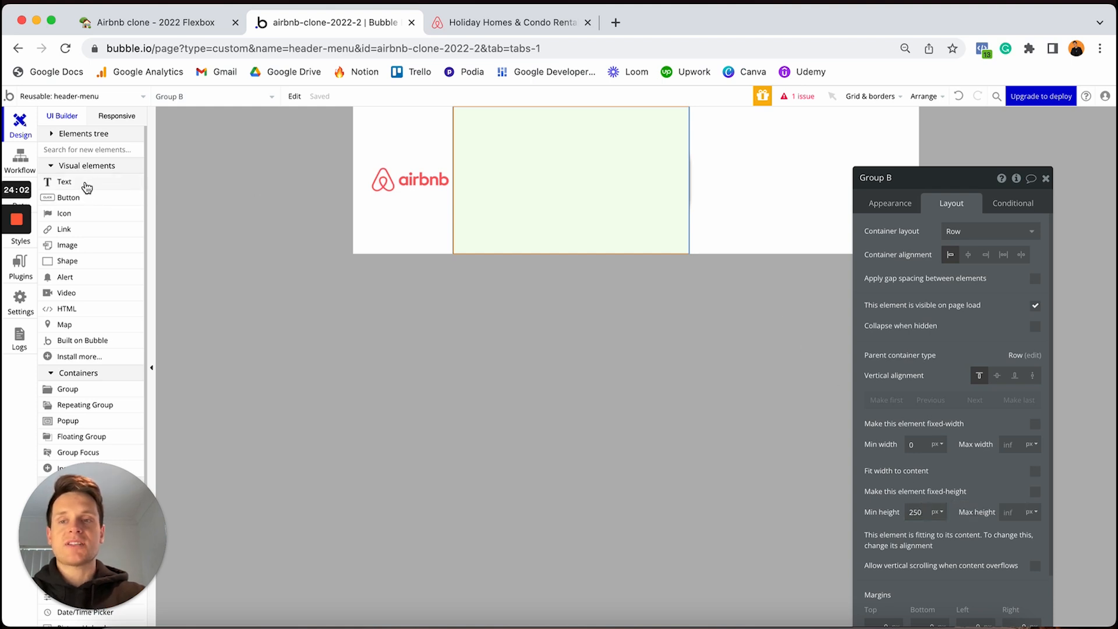
Step: Add a text element reading "Anywhere" to the green group, remove its style, and make it bold and centered
left_click_drag(86, 186, 496, 206)
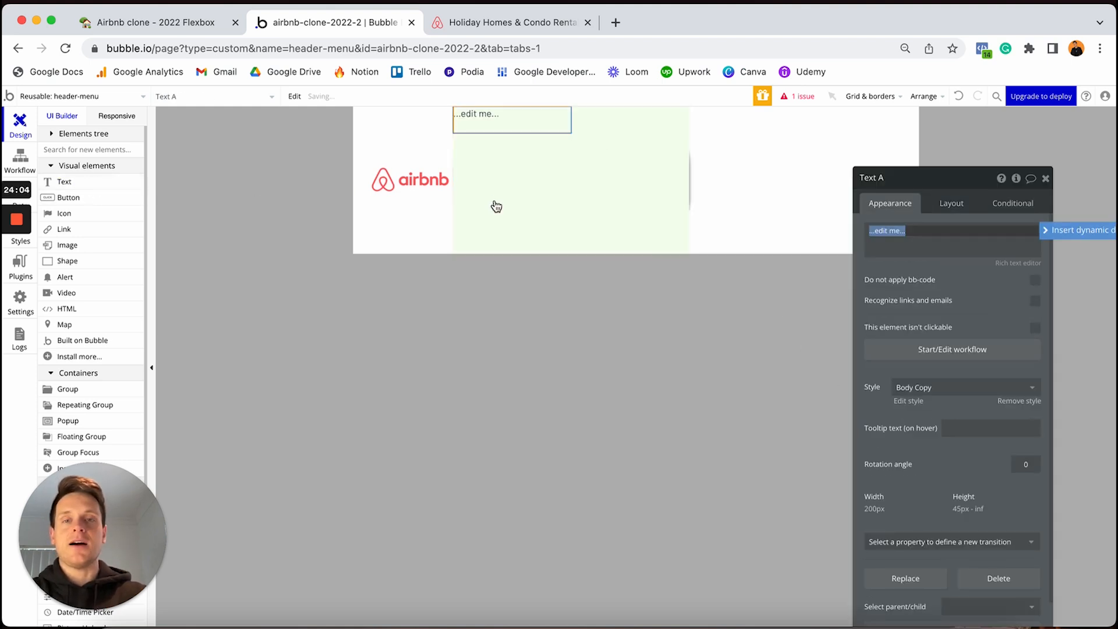
type("Anywhere")
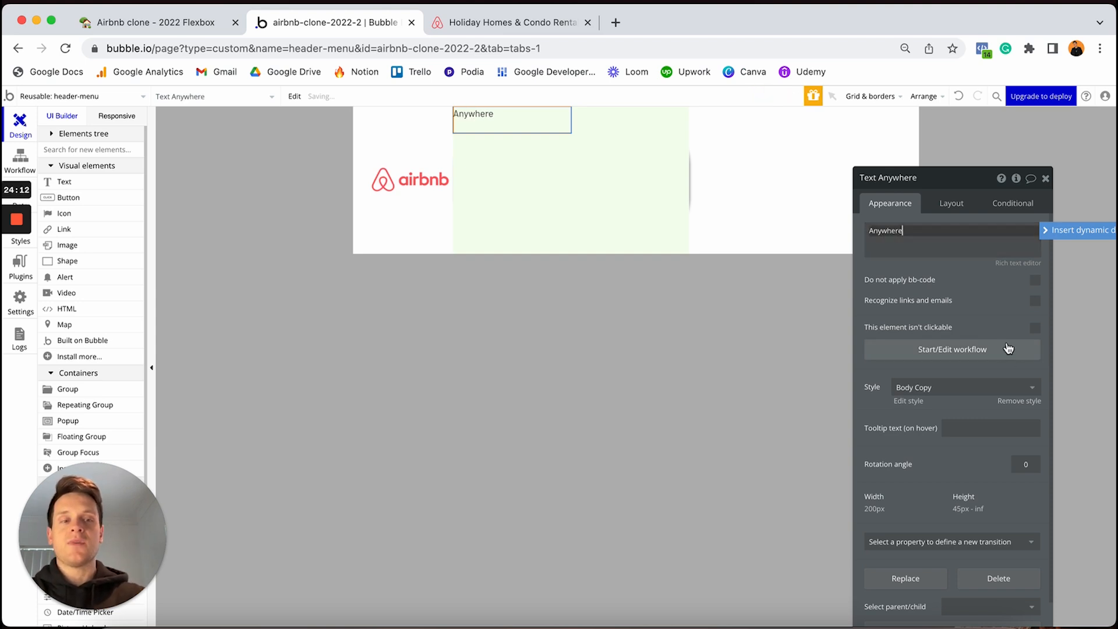
left_click(1014, 402)
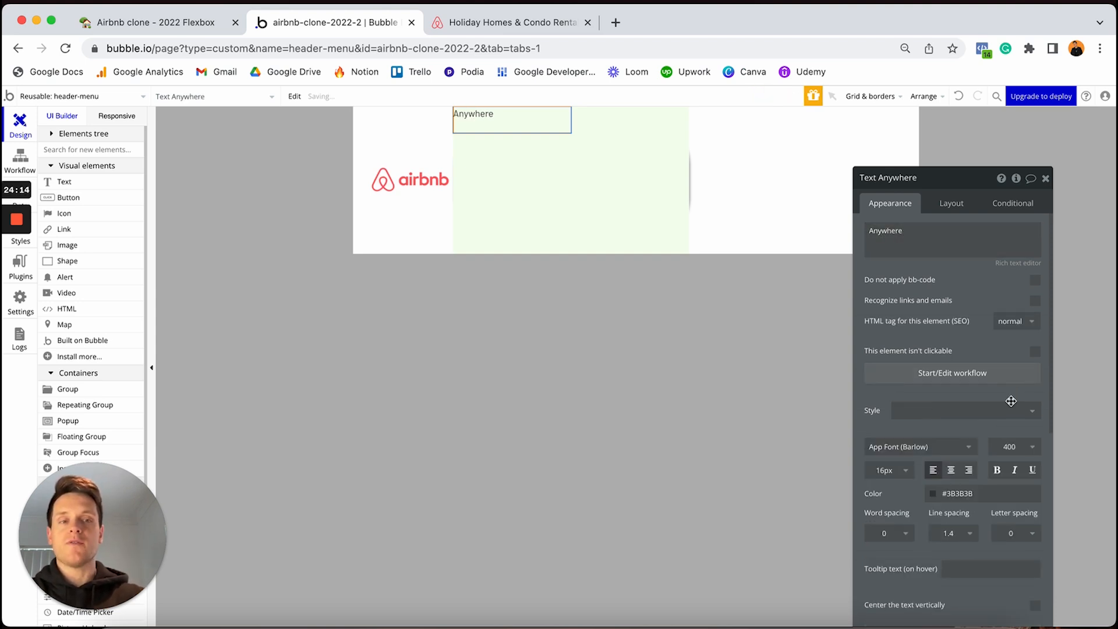
left_click(997, 471)
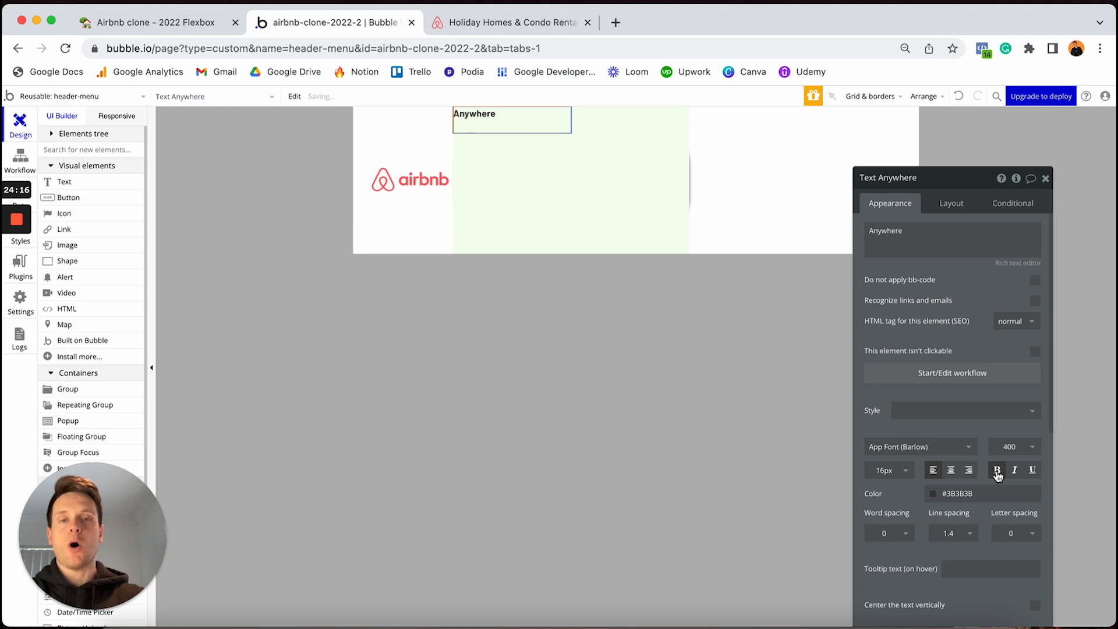
left_click(951, 471)
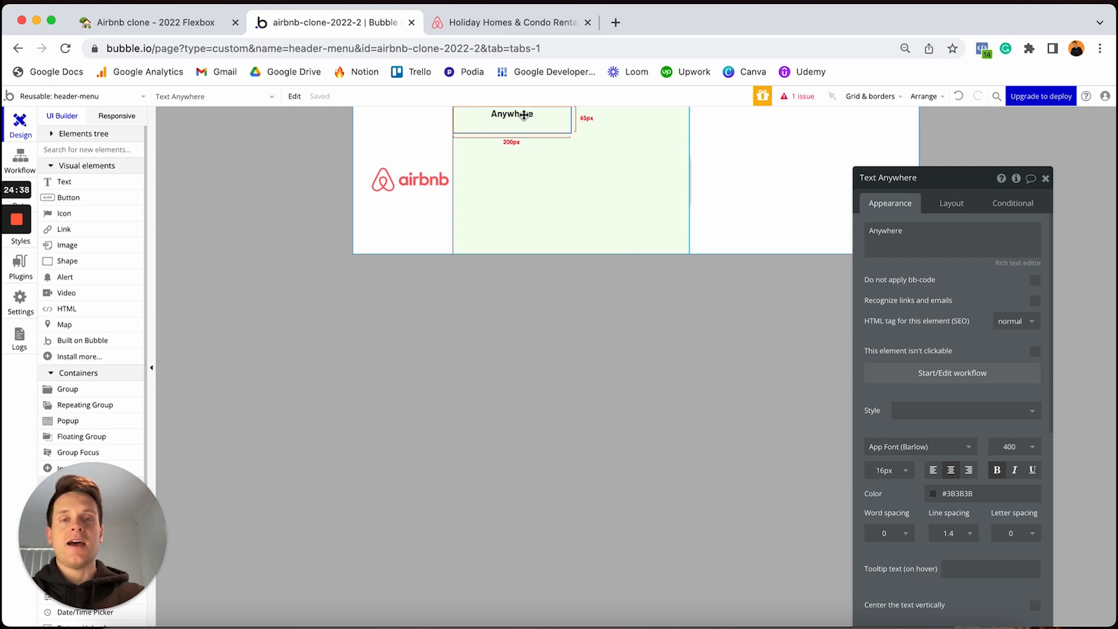
Step: Turn off the Anywhere text's fixed width and set its minimum width to 0 px
left_click(945, 205)
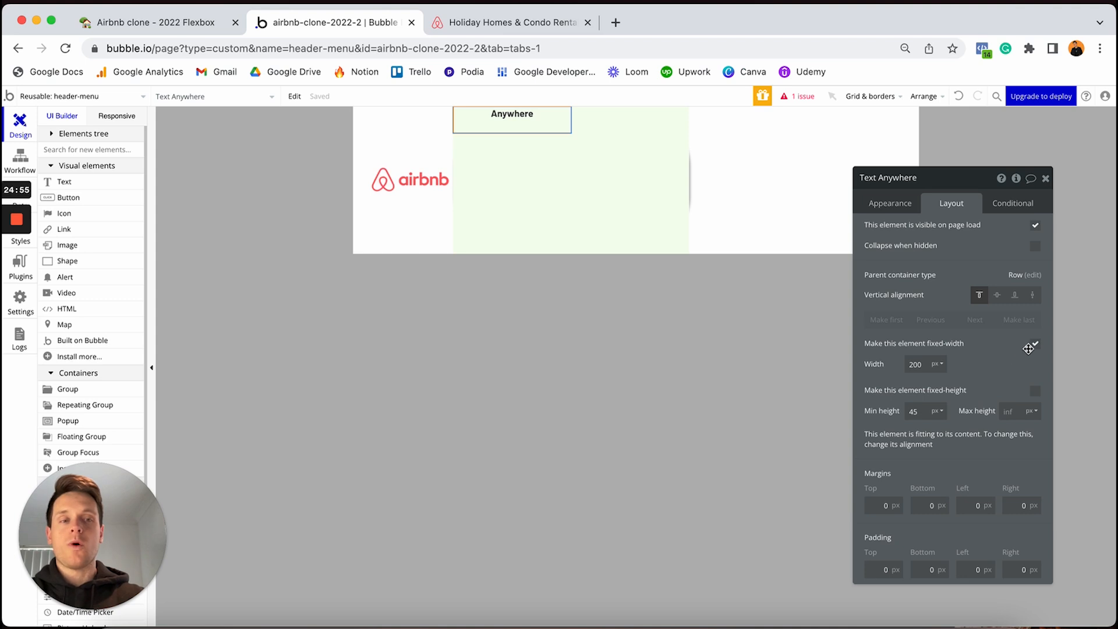
left_click(1034, 345)
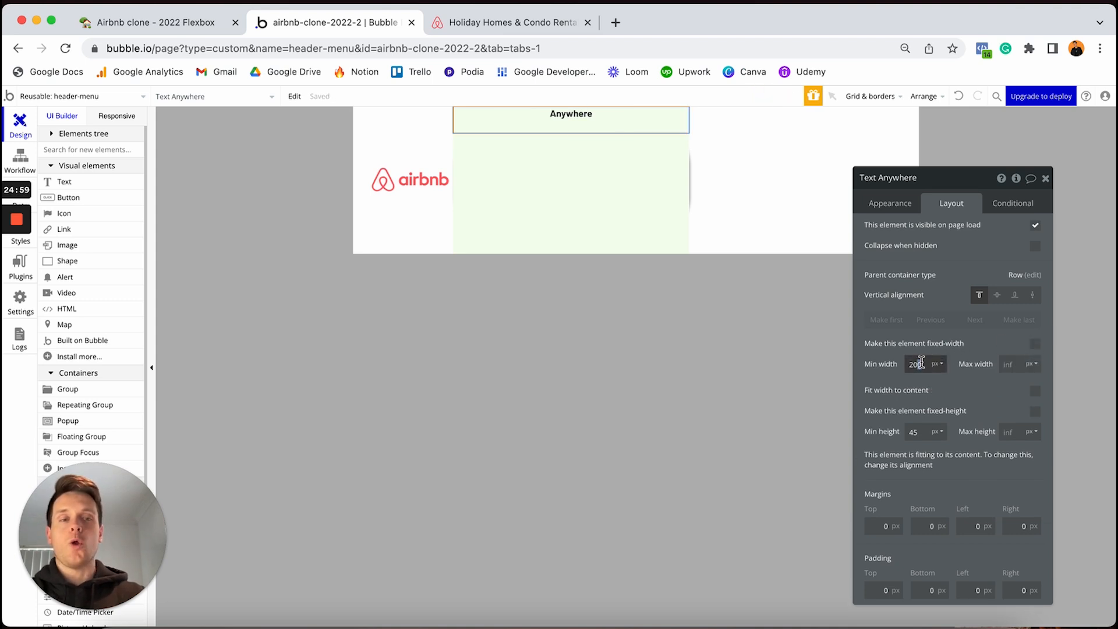
left_click_drag(921, 362, 907, 363)
type("0")
left_click(962, 383)
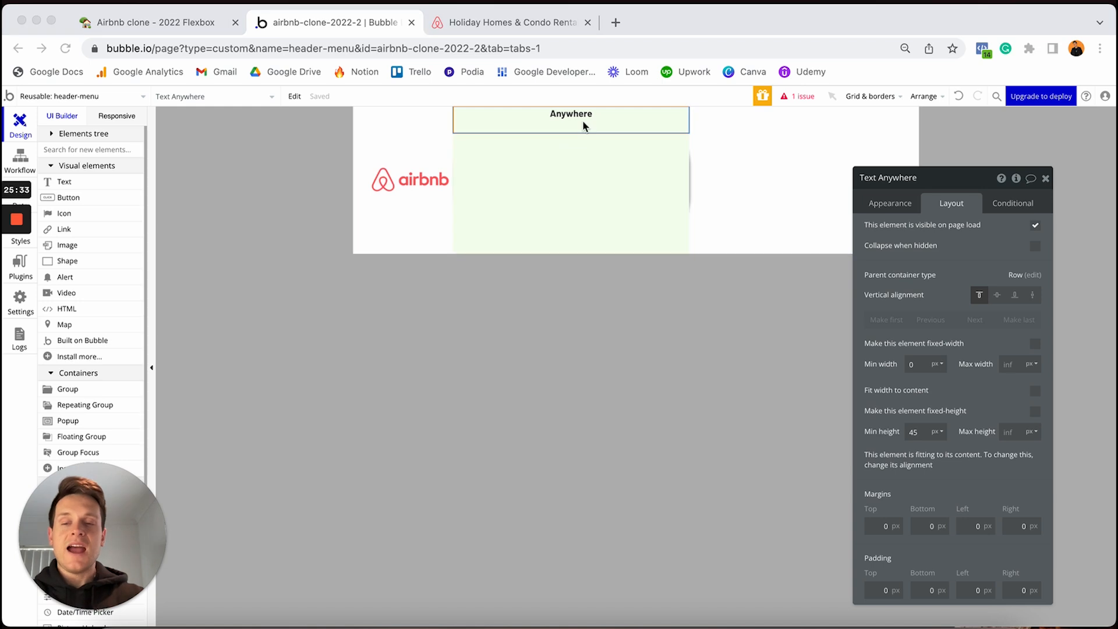
Step: Set the Anywhere text's minimum height to 0 px and make its width fit the content
left_click(916, 431)
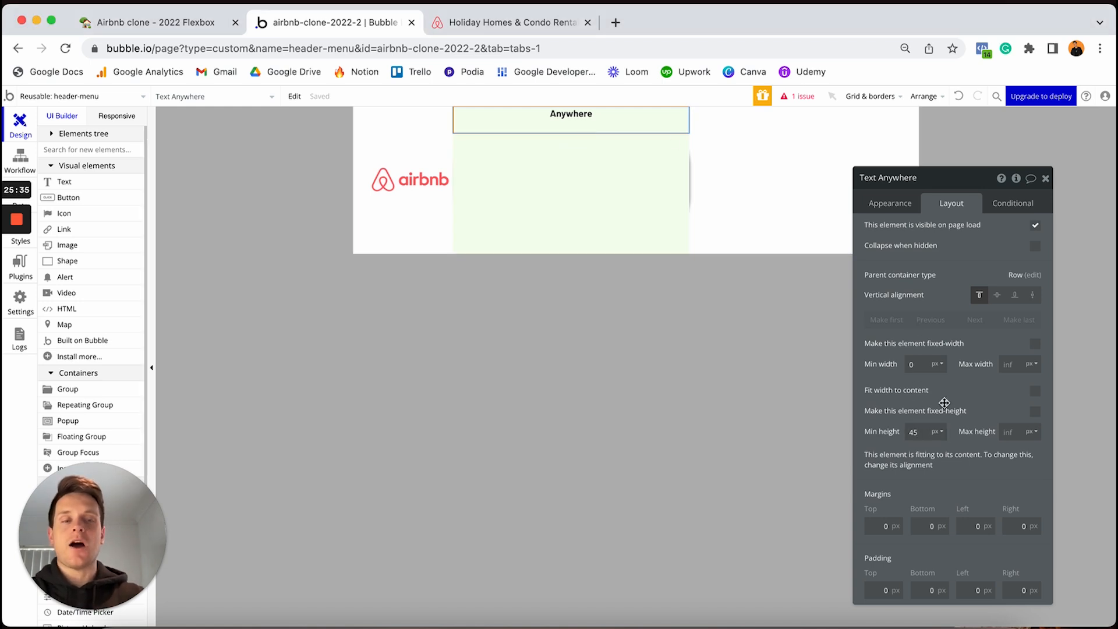
key("Return")
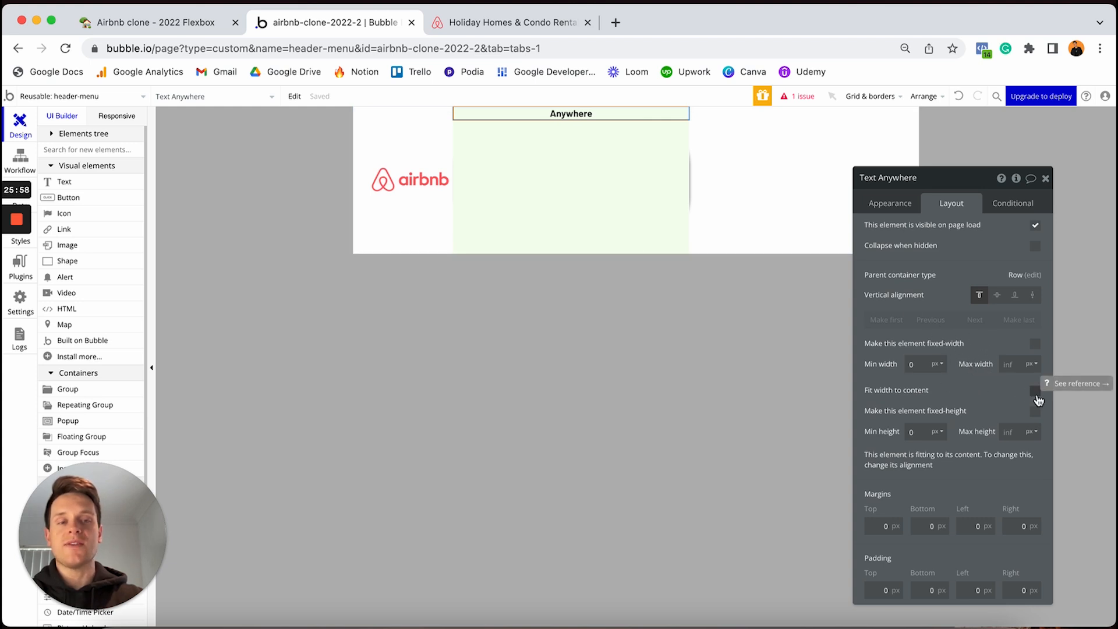
left_click(1035, 392)
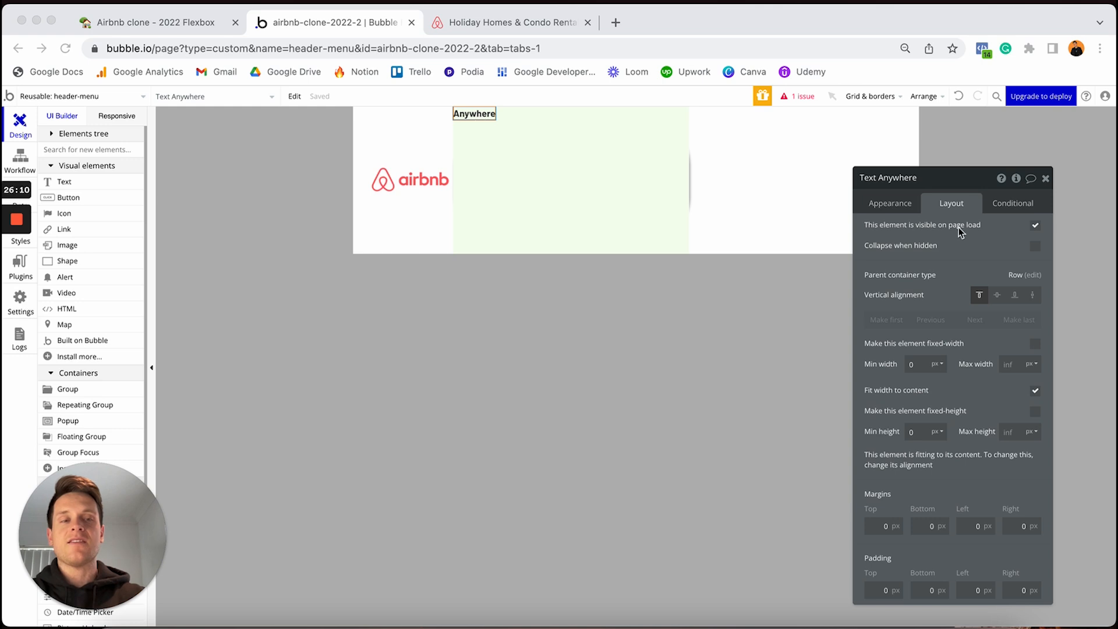
Step: Center the Anywhere text vertically and set its top and bottom margins to 10 px
left_click(952, 291)
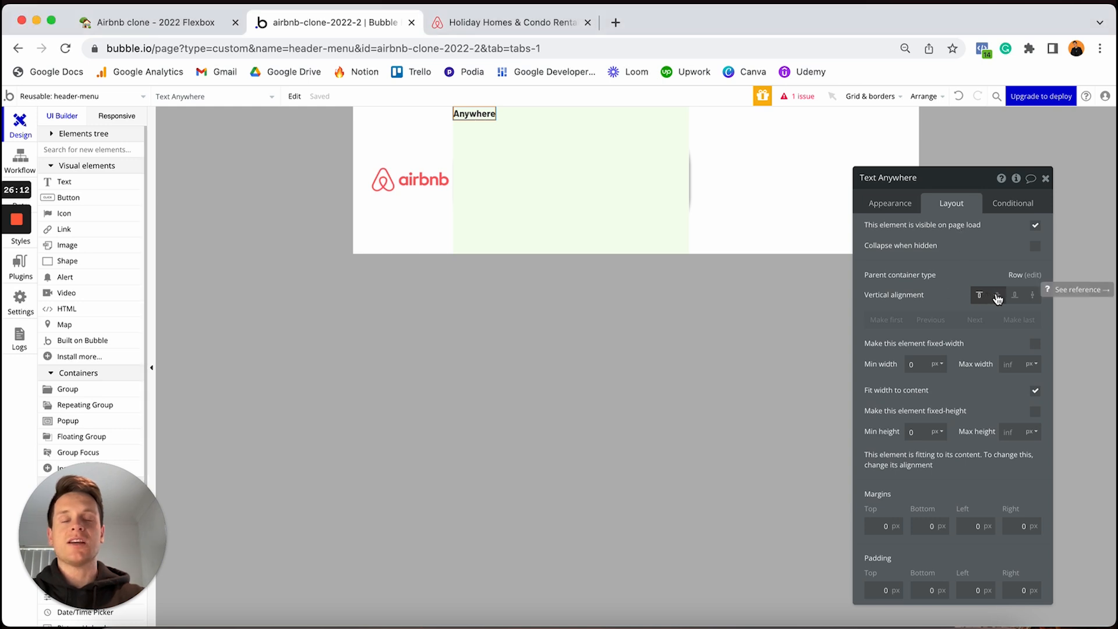
left_click(998, 295)
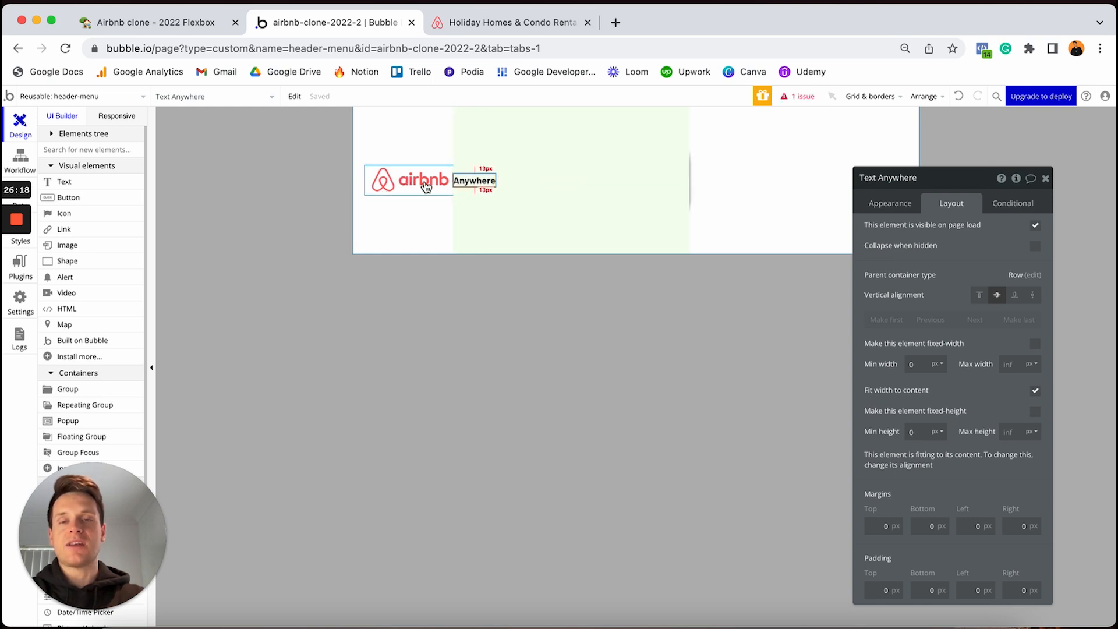
left_click(872, 521)
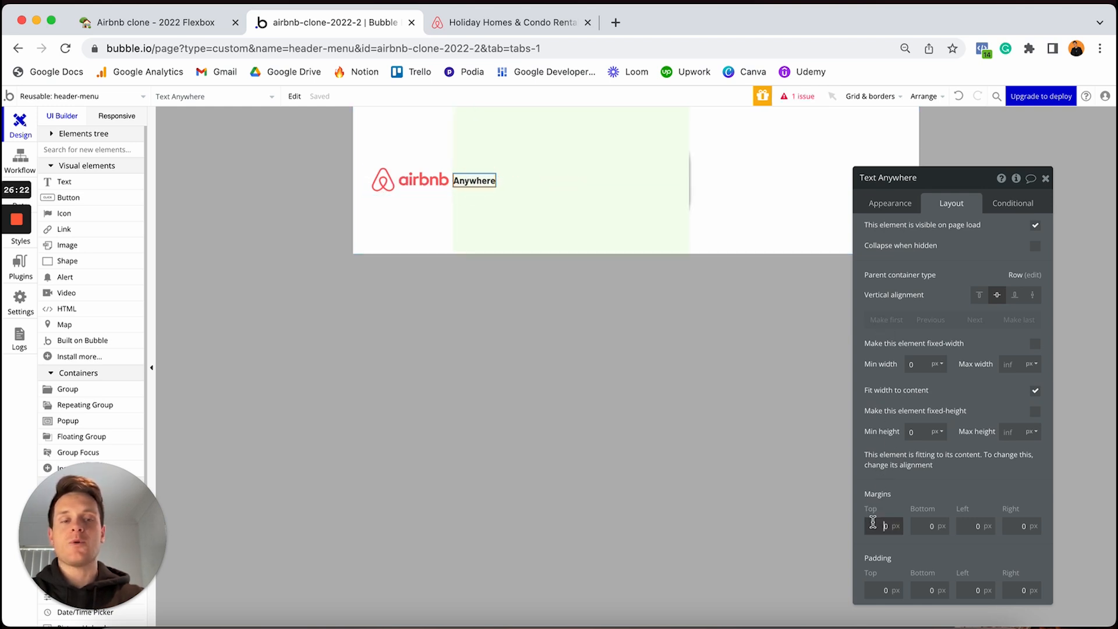
type("1")
left_click(924, 526)
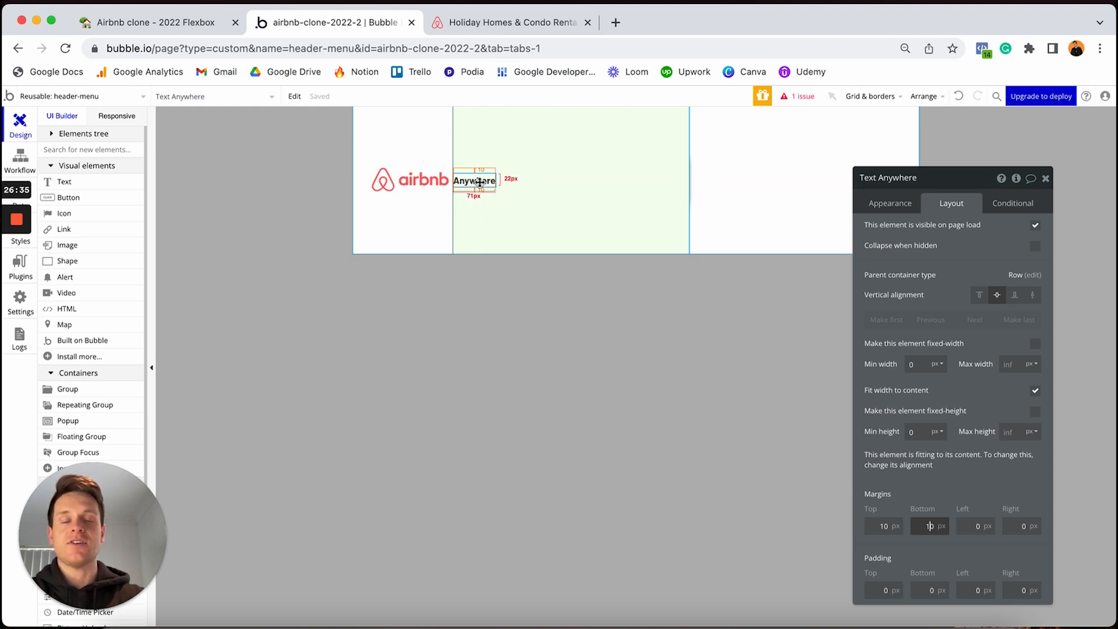
Step: Duplicate the Anywhere text inside the green group and change the copy's text to "Any week"
left_click(480, 182)
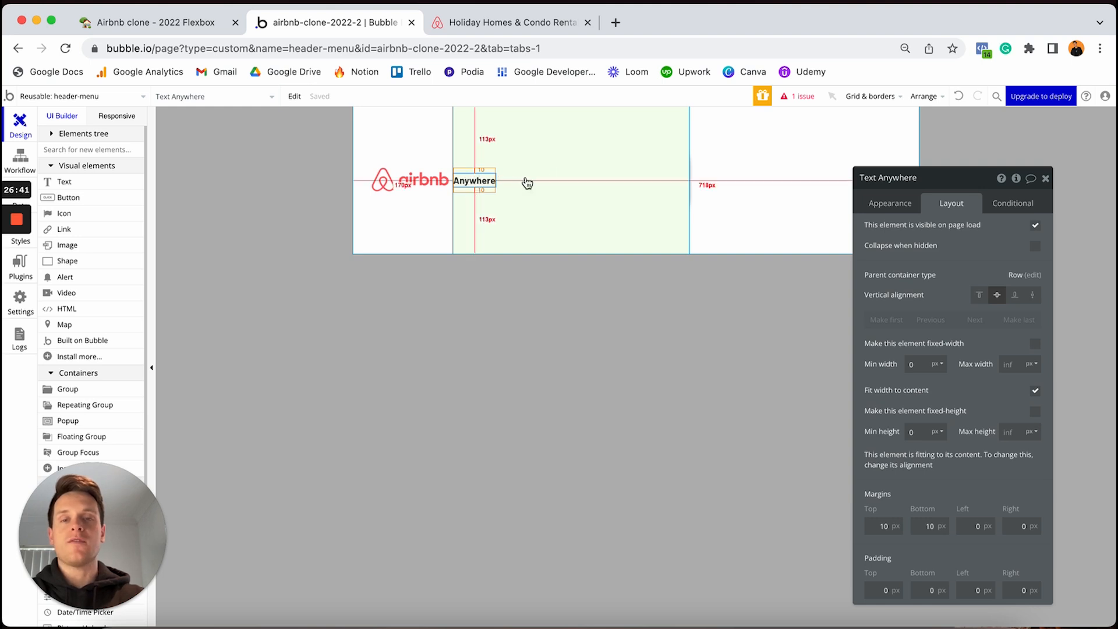
left_click(527, 183)
key("ctrl+v")
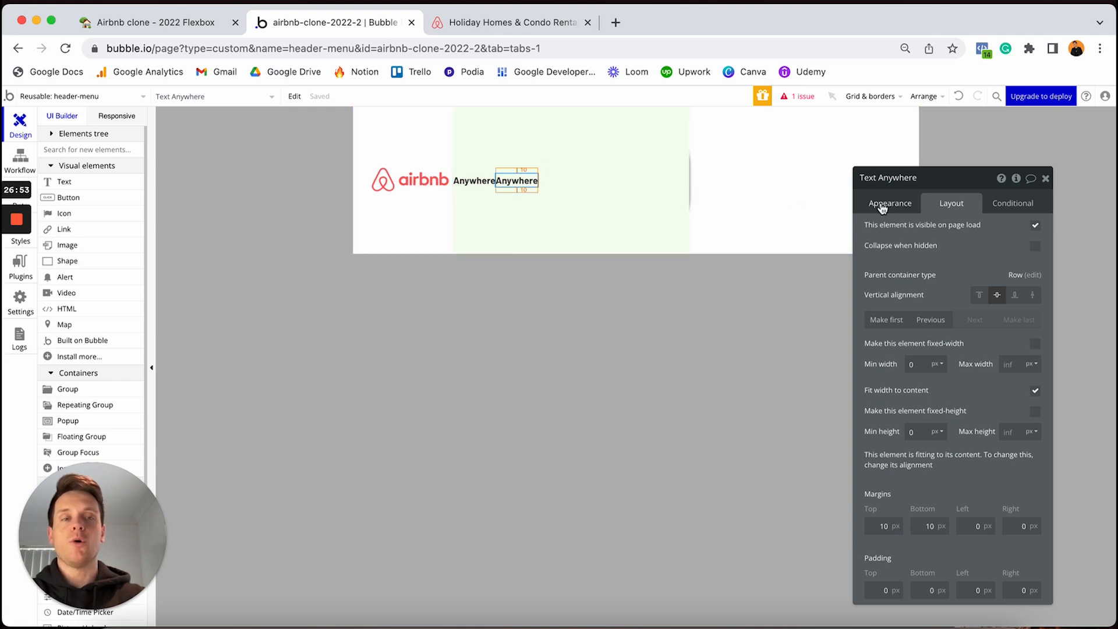
left_click(885, 204)
double_click(909, 233)
type("Any")
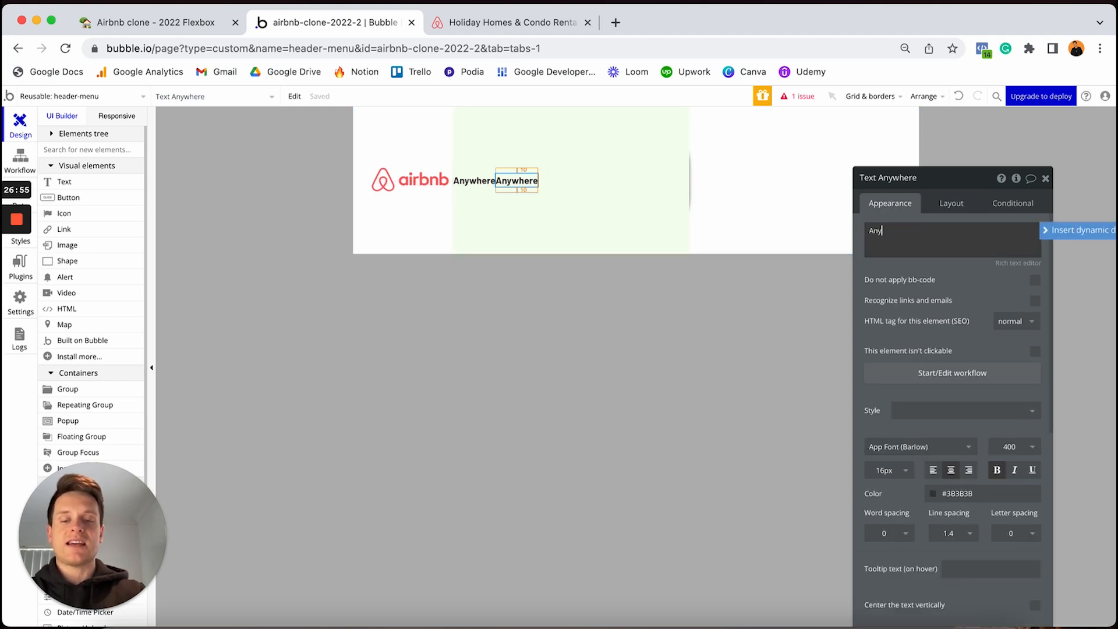
type("week")
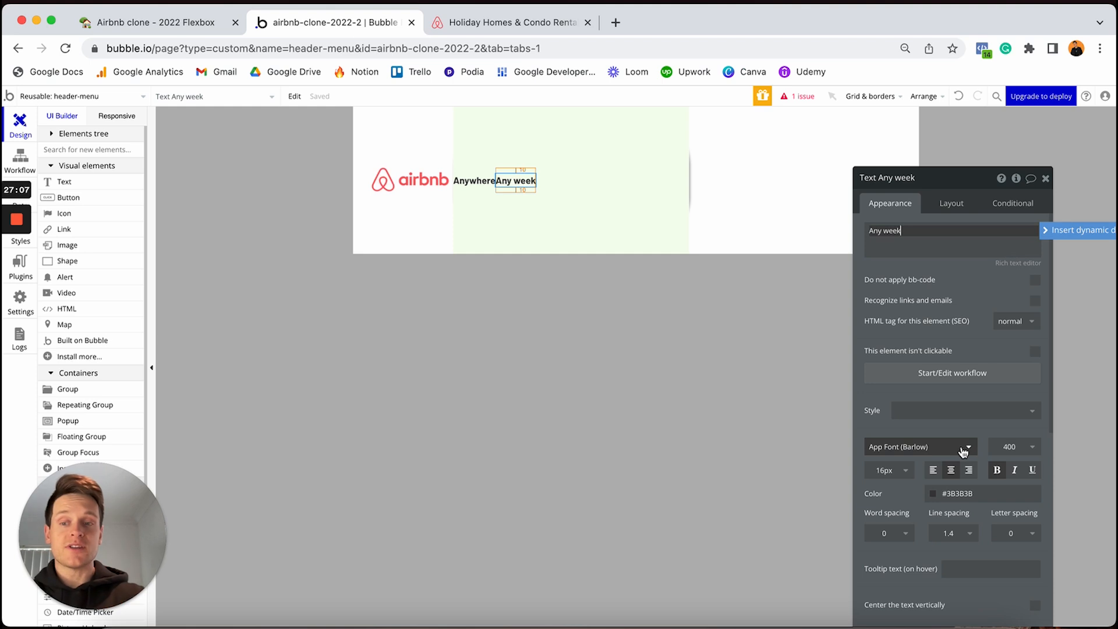
Step: Duplicate the Any week text in the green group, change the copy to "Add guests" and remove its bold formatting
left_click(529, 186)
key("super+c")
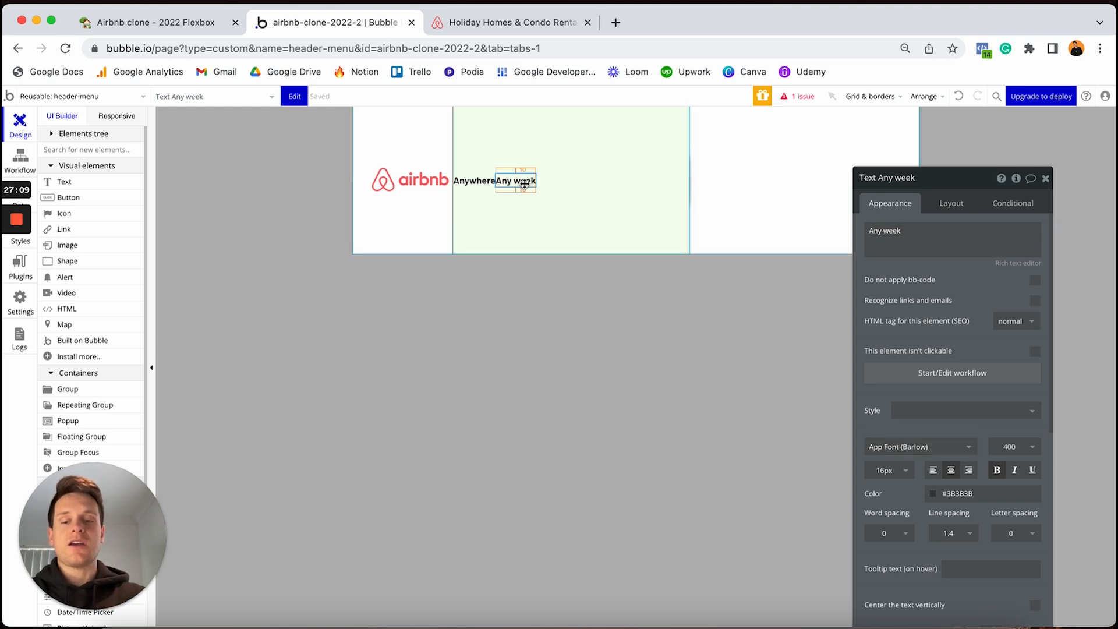
key("super+v")
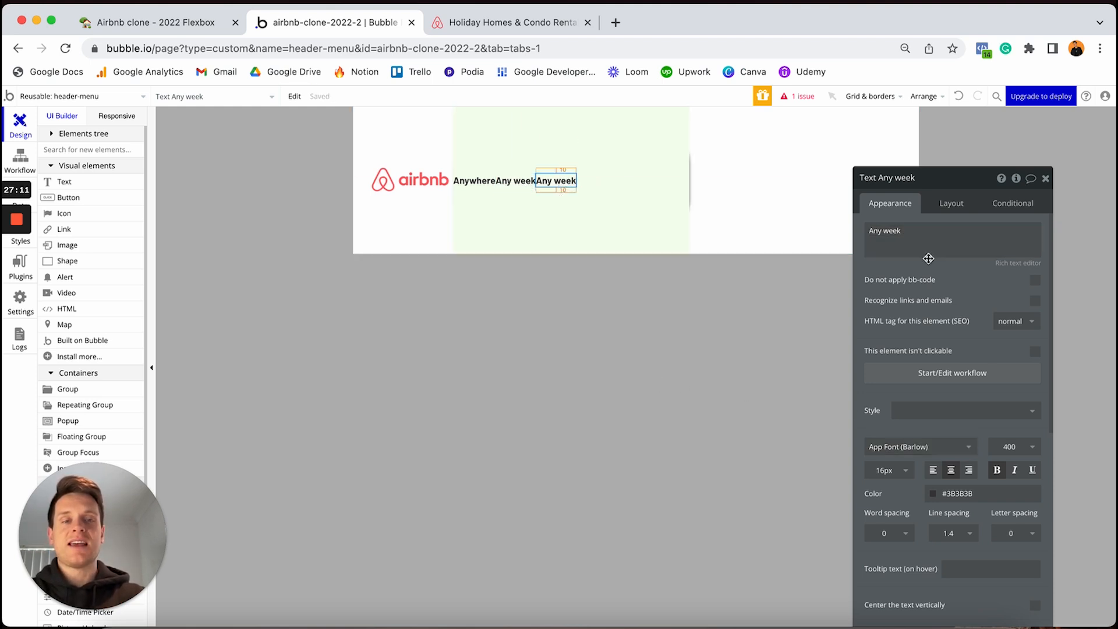
triple_click(917, 238)
type("Add guests")
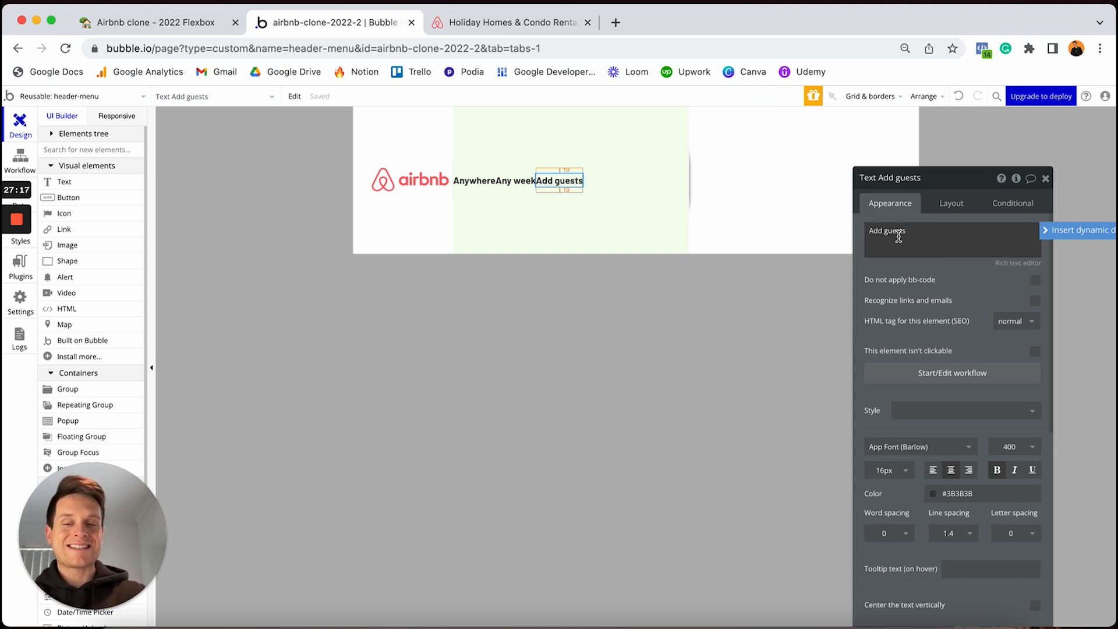
left_click(997, 471)
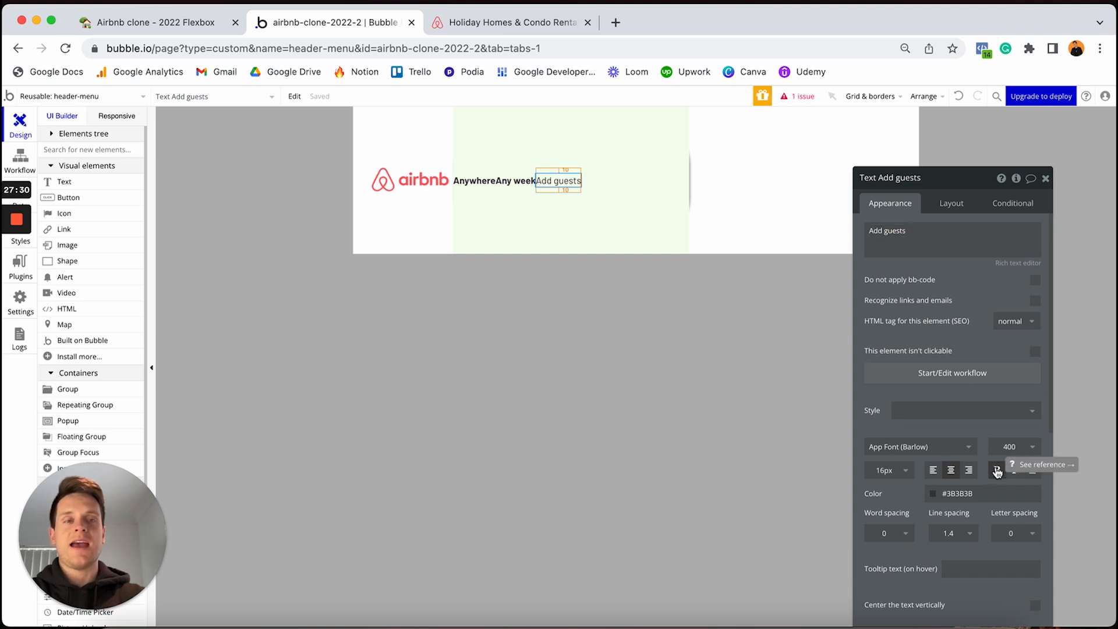
Step: Set the minimum height of the green group holding the three texts to 0 px
left_click(631, 189)
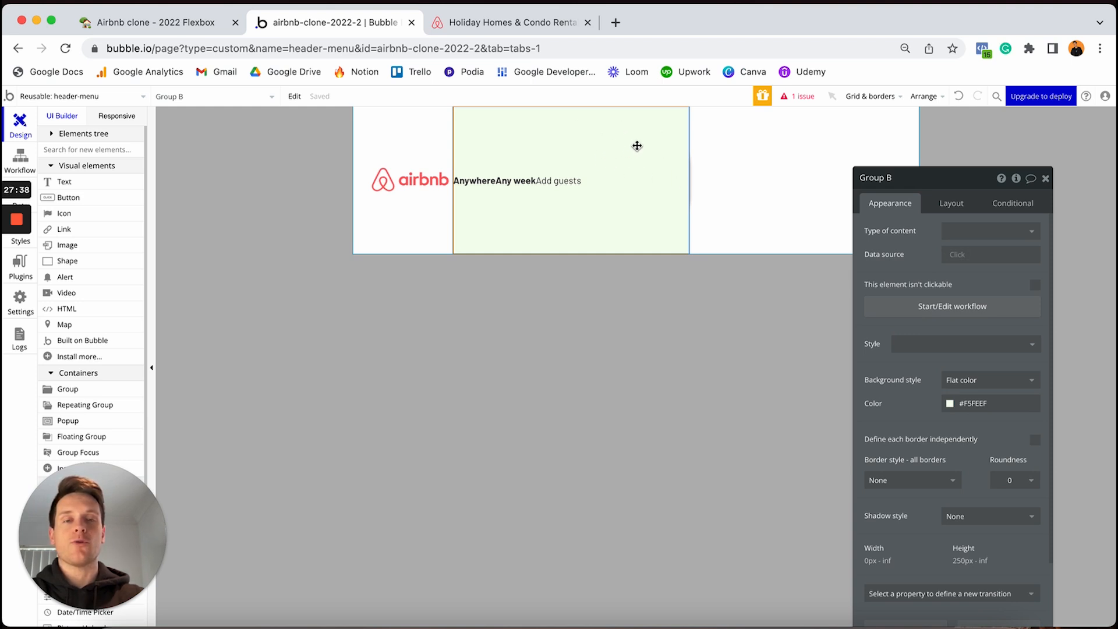
left_click(944, 203)
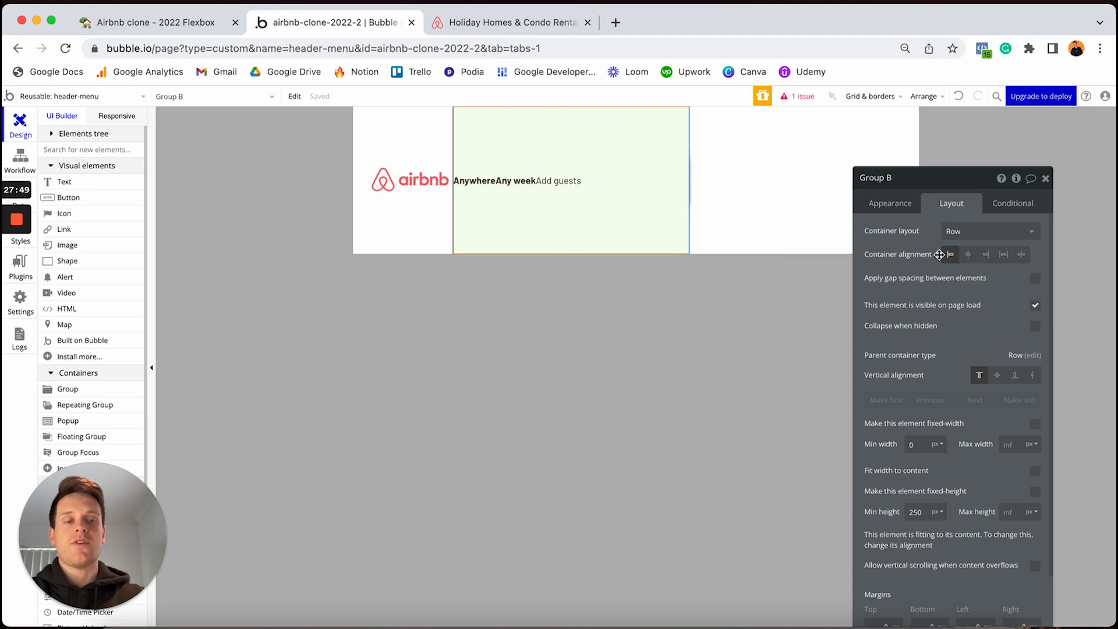
left_click(919, 511)
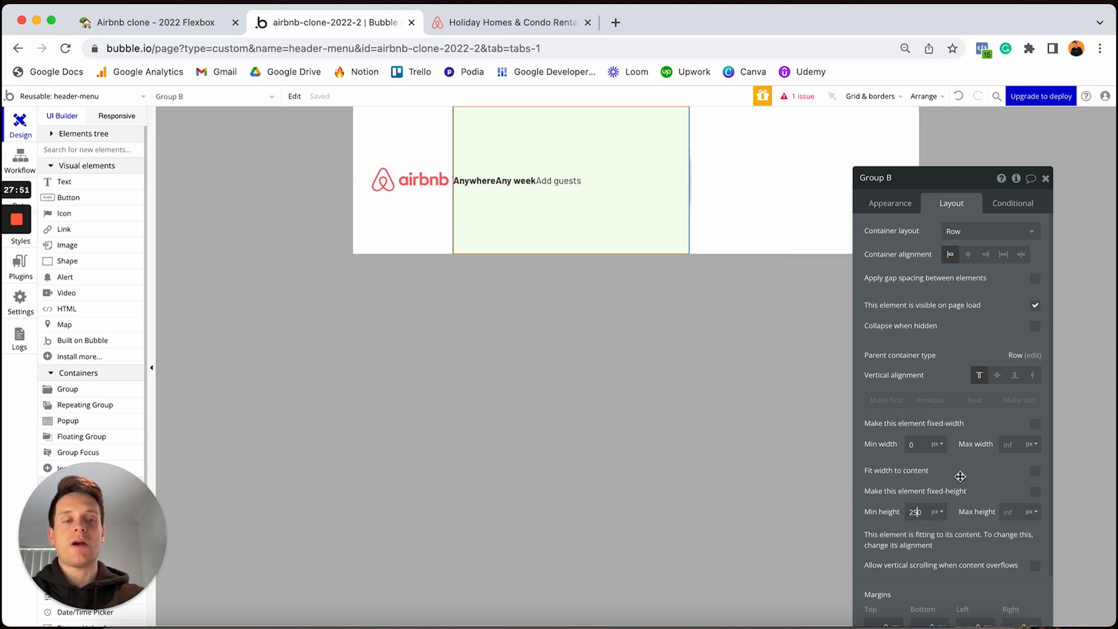
type("0")
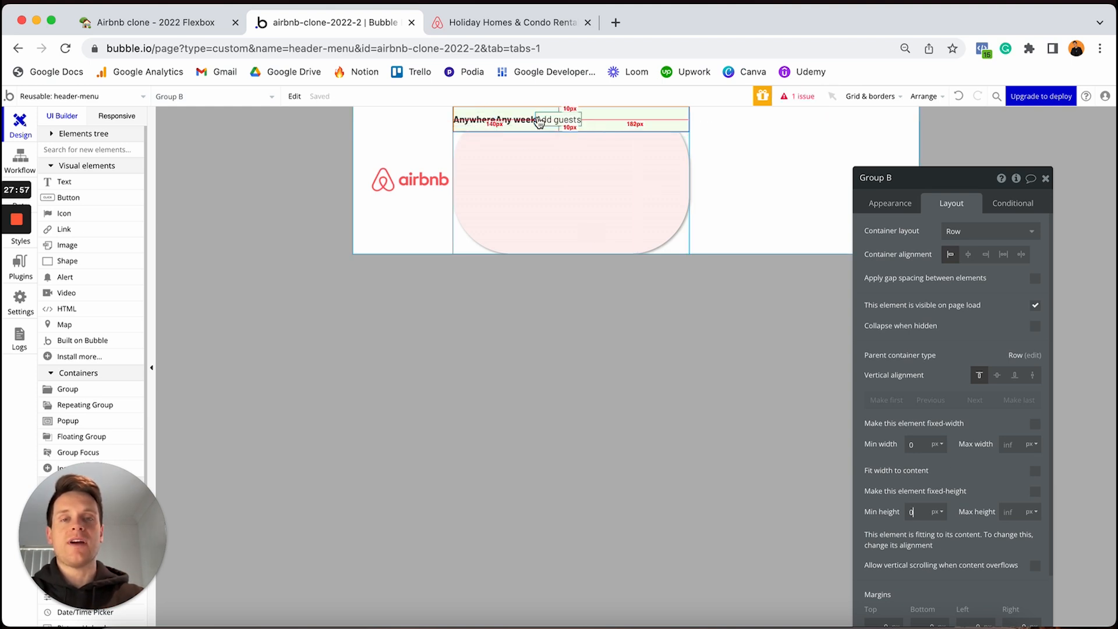
Step: Center the green group vertically in the search bar and set its container alignment to Space around
left_click(556, 119)
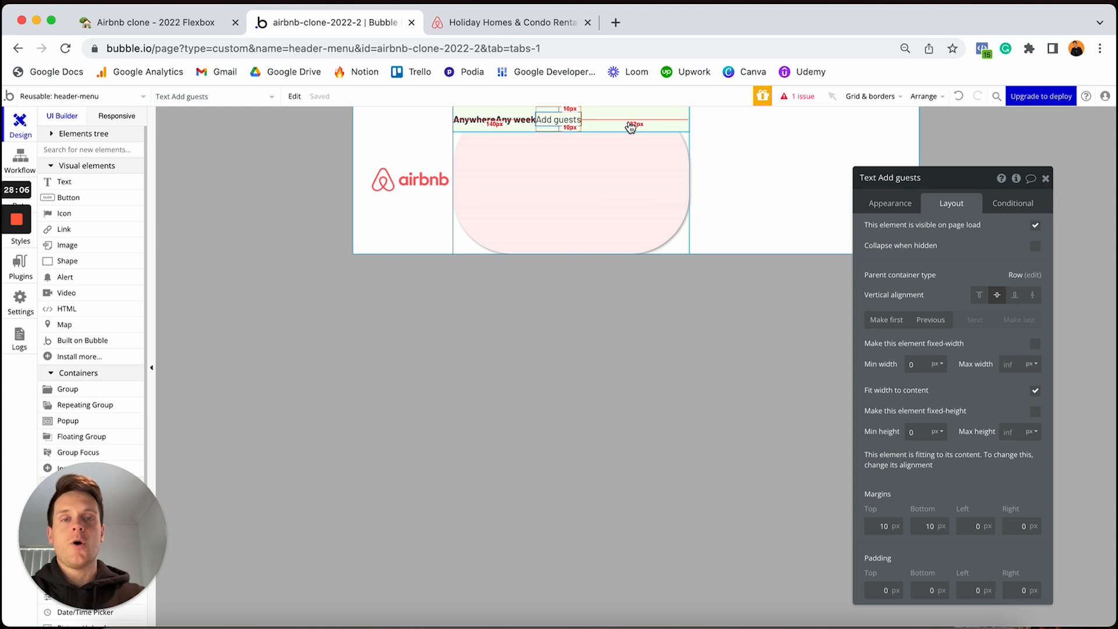
left_click(631, 126)
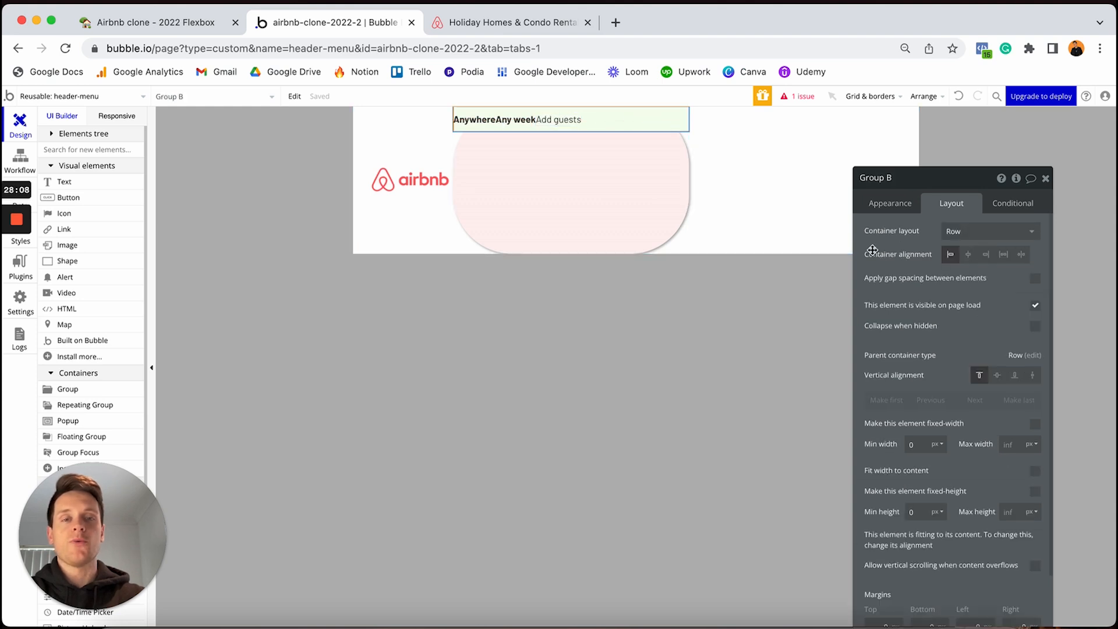
left_click(997, 377)
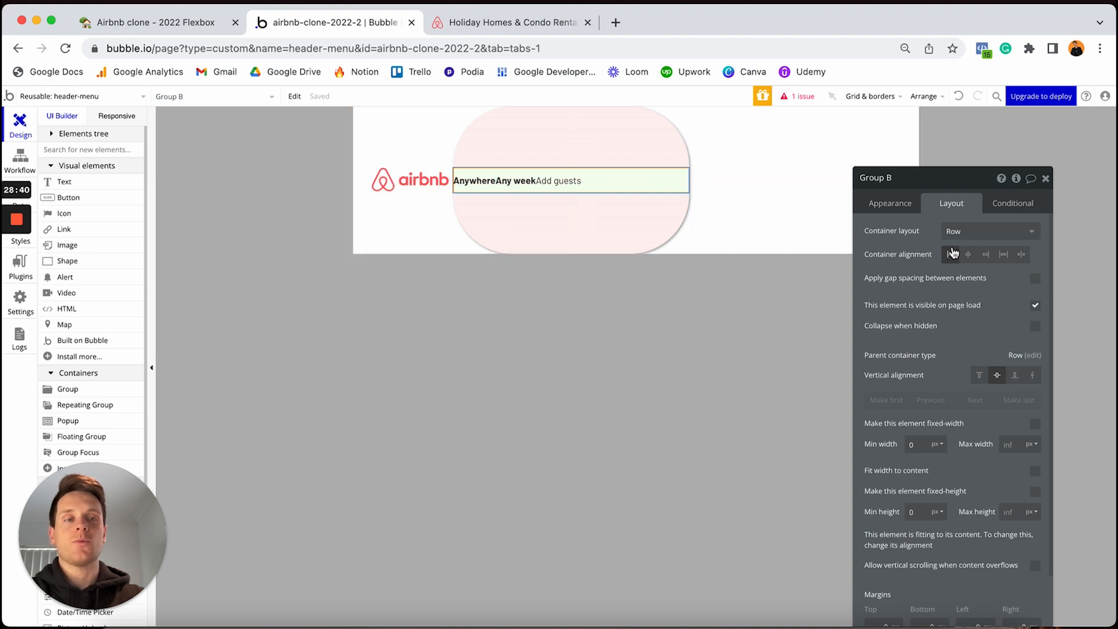
left_click(968, 255)
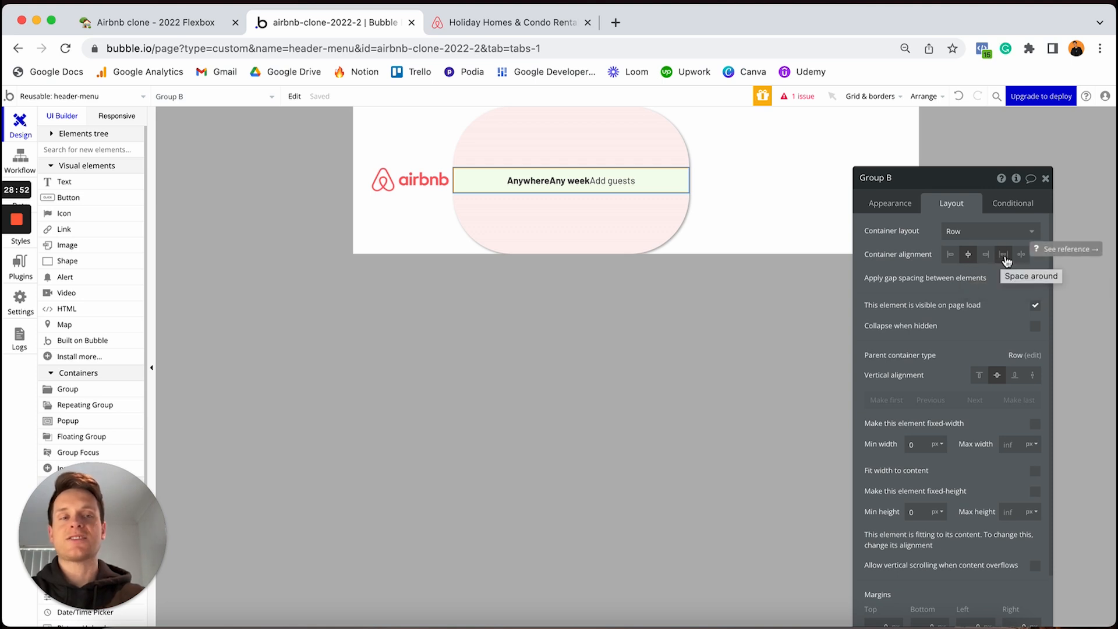
left_click(1004, 257)
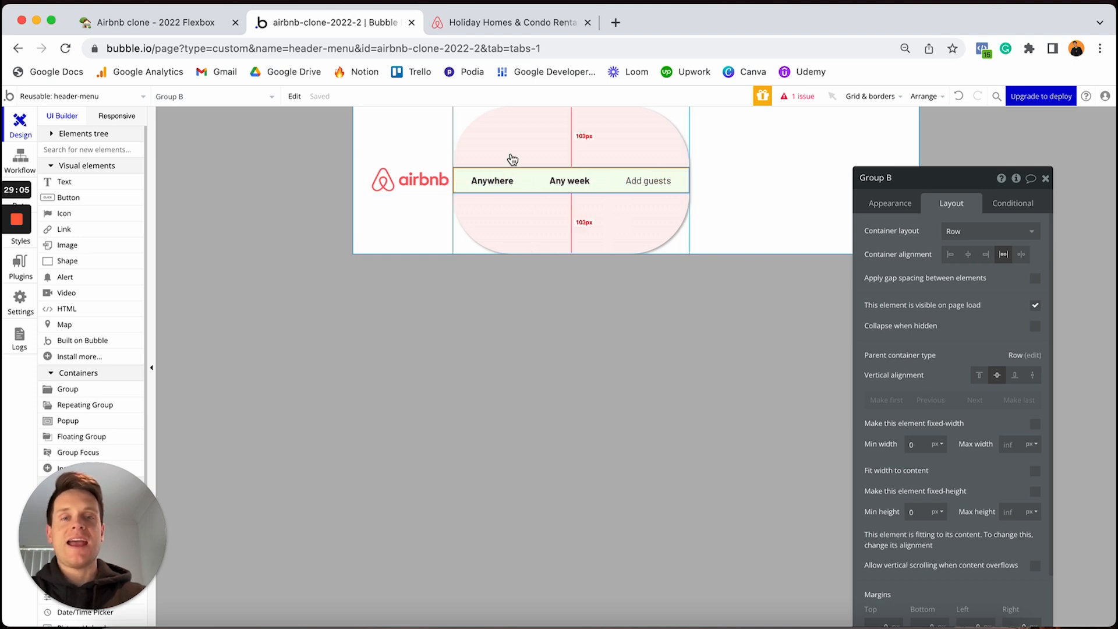
Step: Preview how the header's search bar and its three texts respond to narrower and wider page widths
left_click(115, 115)
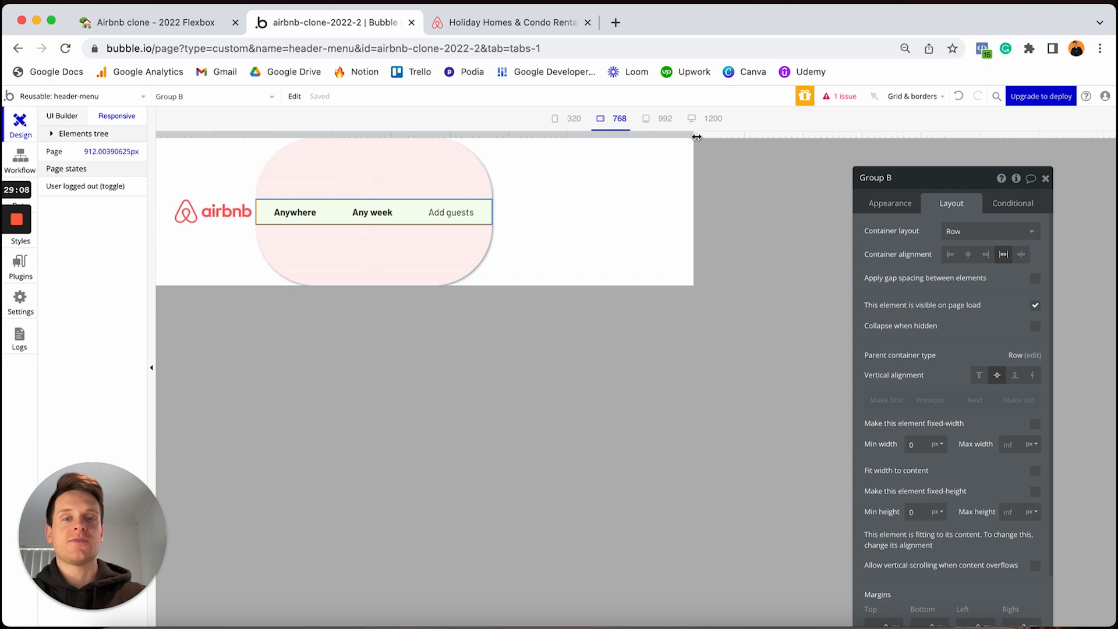
left_click_drag(694, 137, 423, 137)
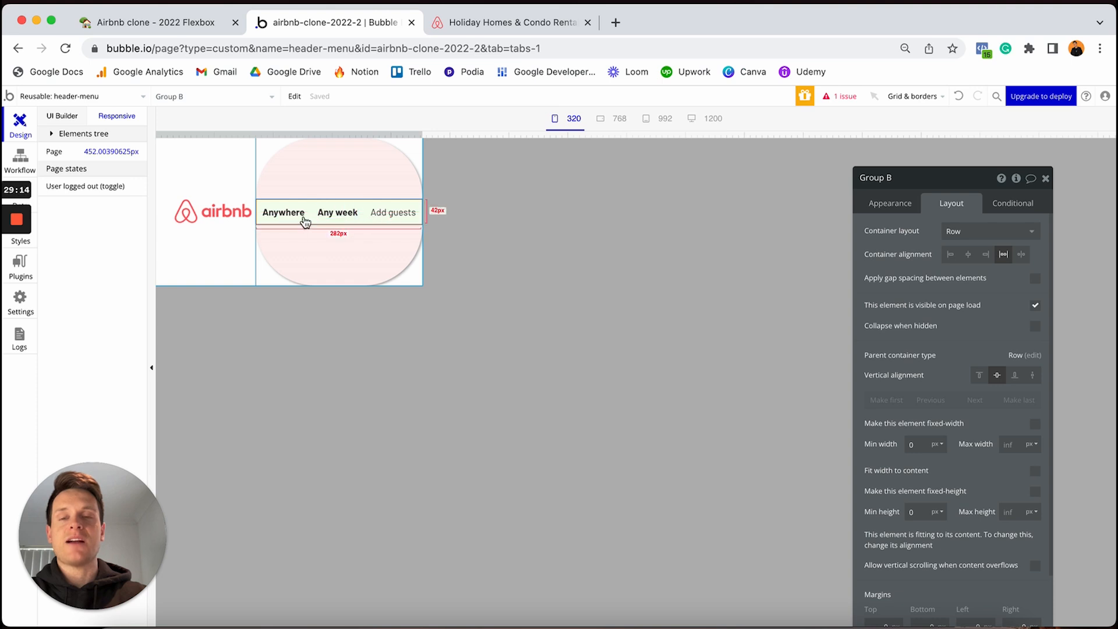
left_click_drag(413, 129, 648, 122)
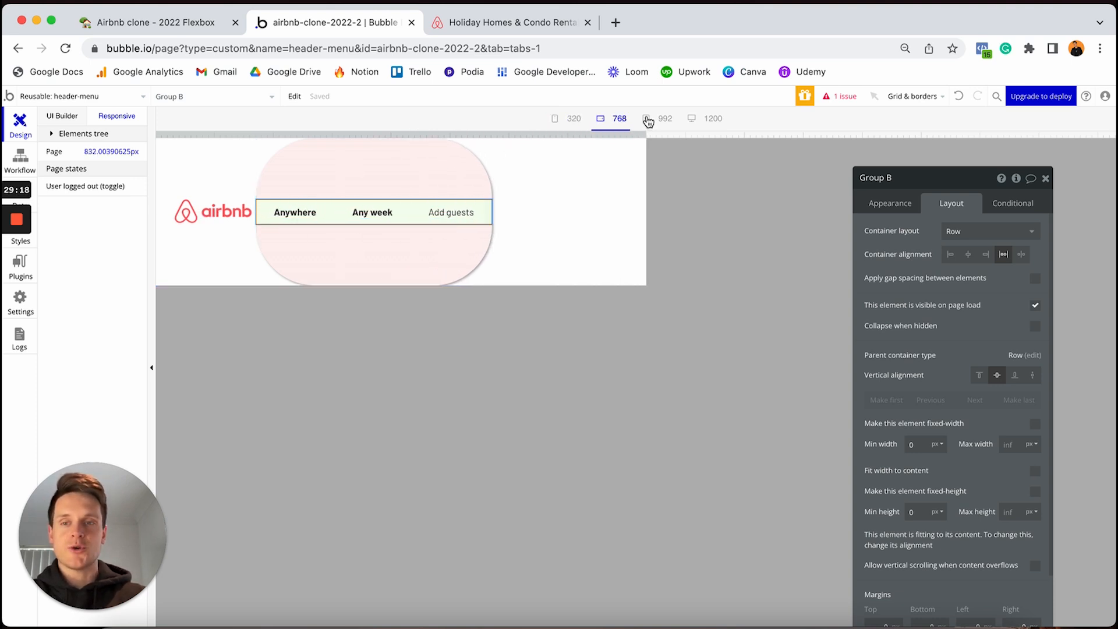
left_click(65, 117)
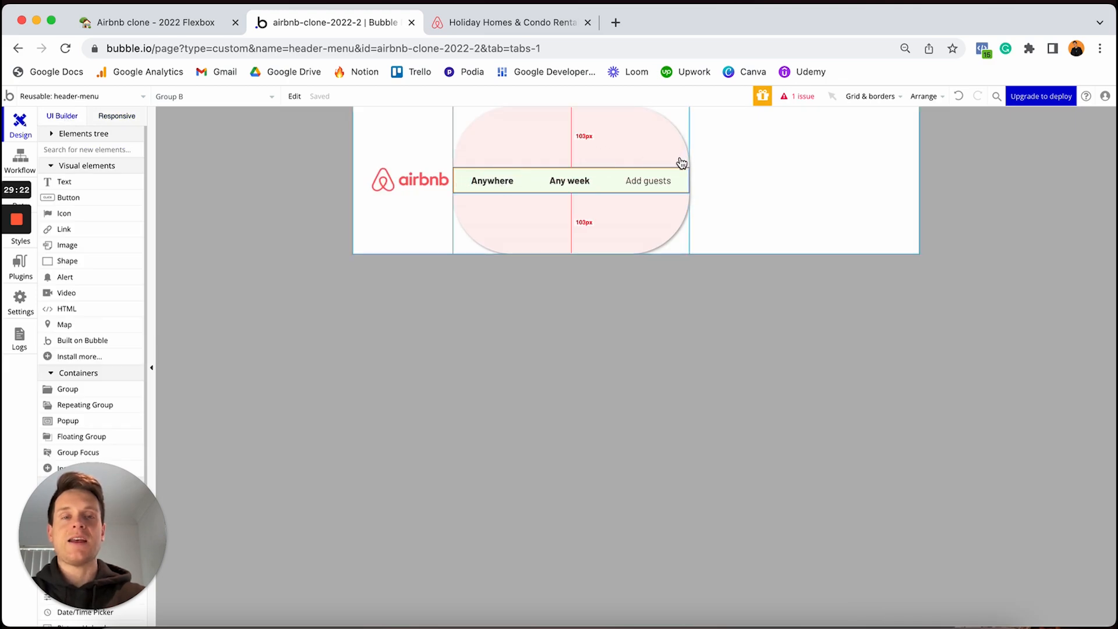
Step: Check the search bar on the Airbnb site, and add a new group inside the pink search-bar group in the Bubble editor
left_click(653, 140)
left_click(550, 25)
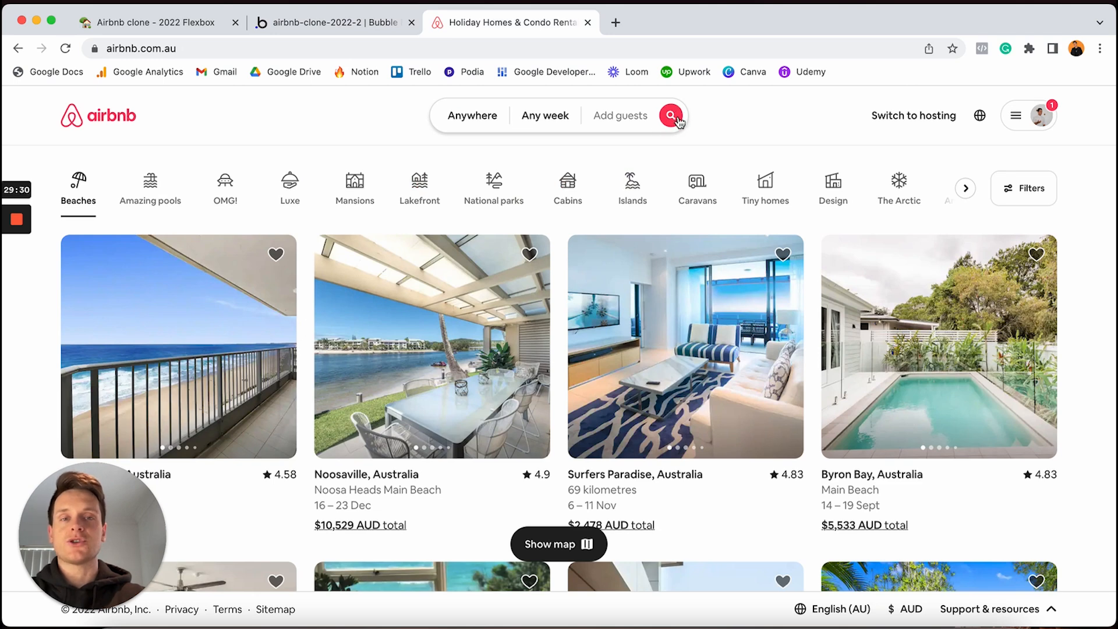
left_click(377, 29)
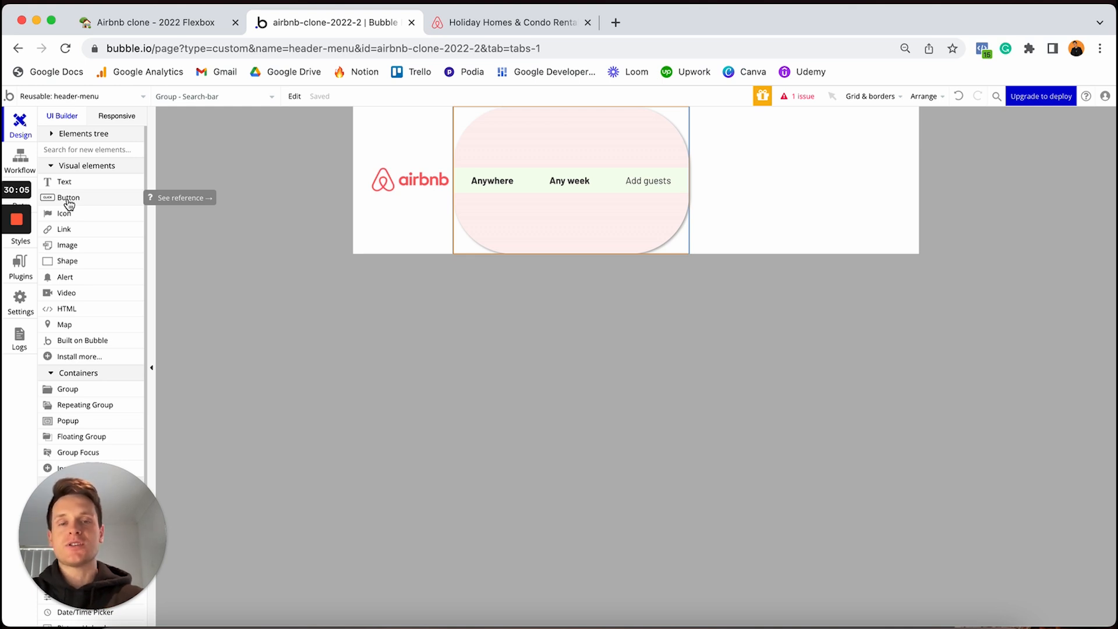
left_click_drag(68, 202, 616, 196)
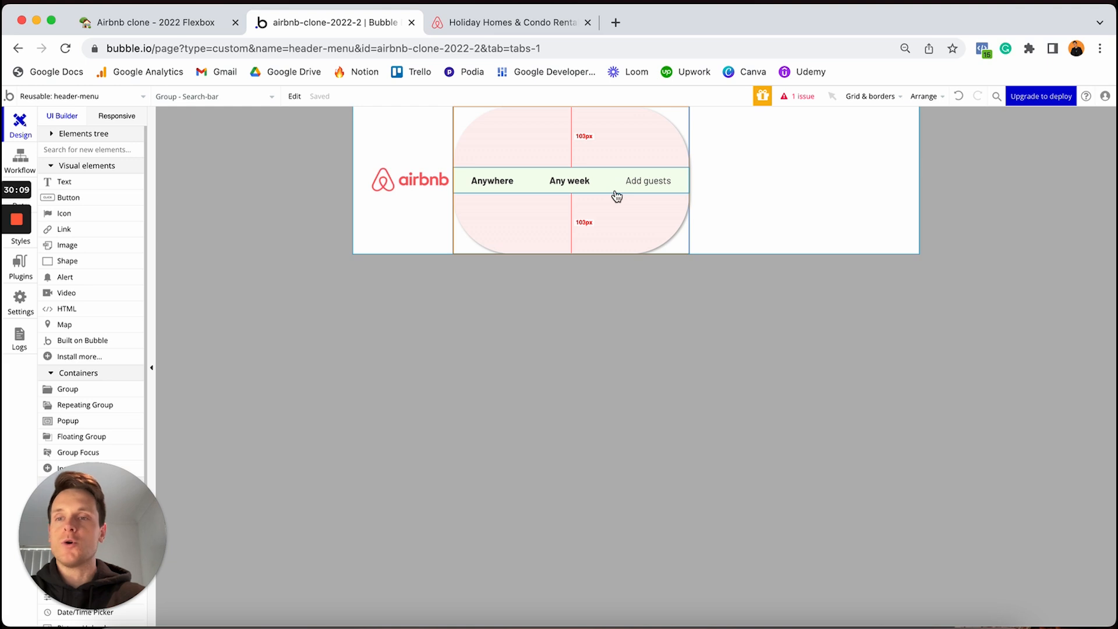
scroll(80, 273, "down", 2)
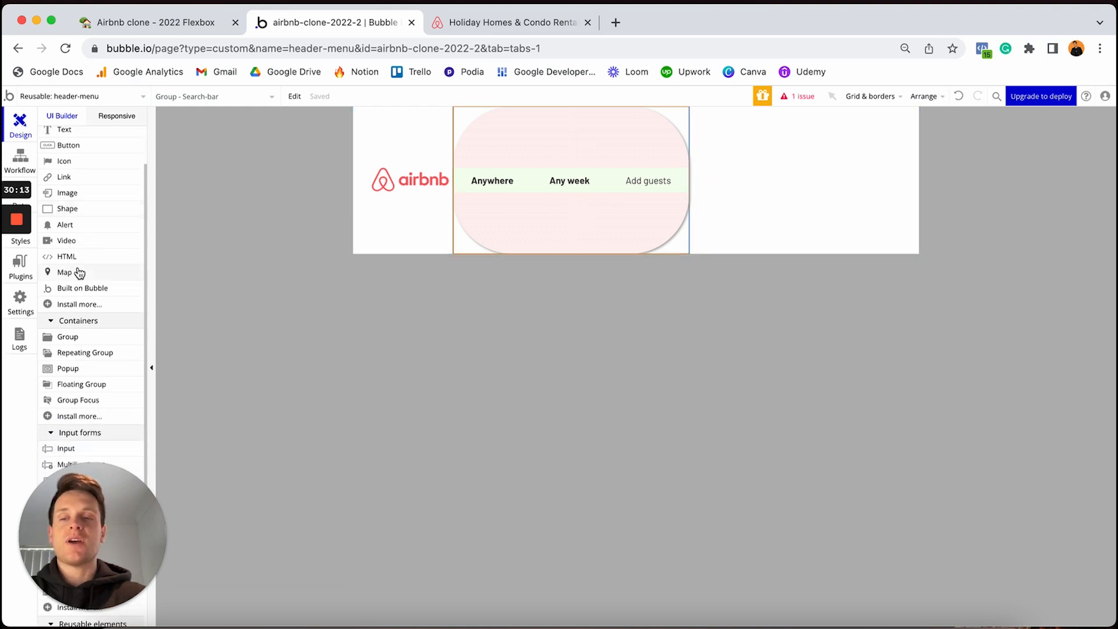
left_click(82, 336)
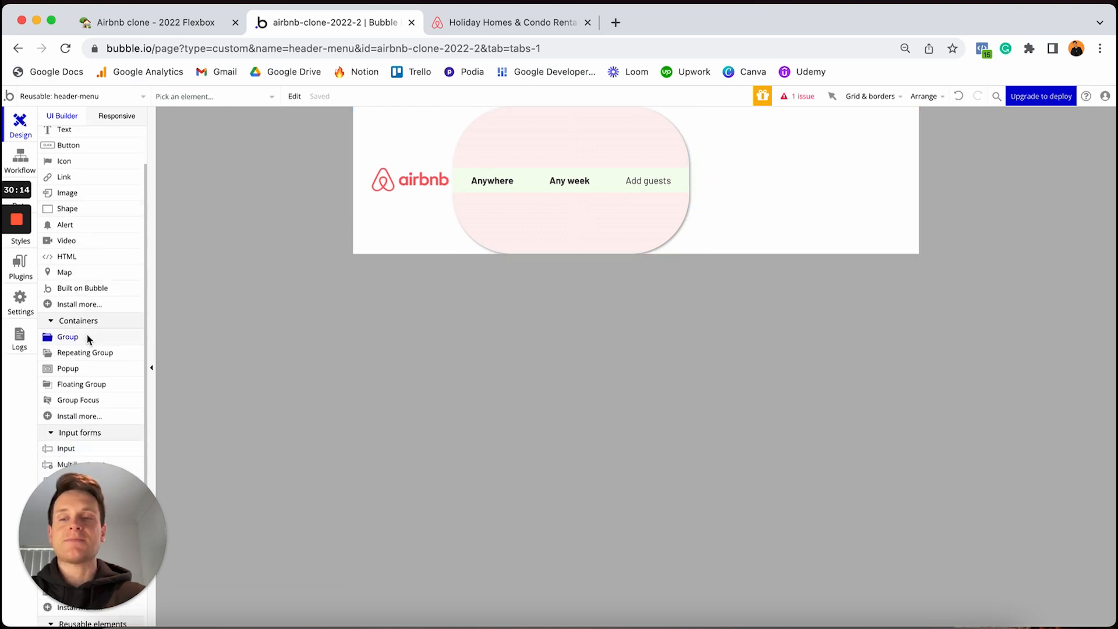
left_click(658, 140)
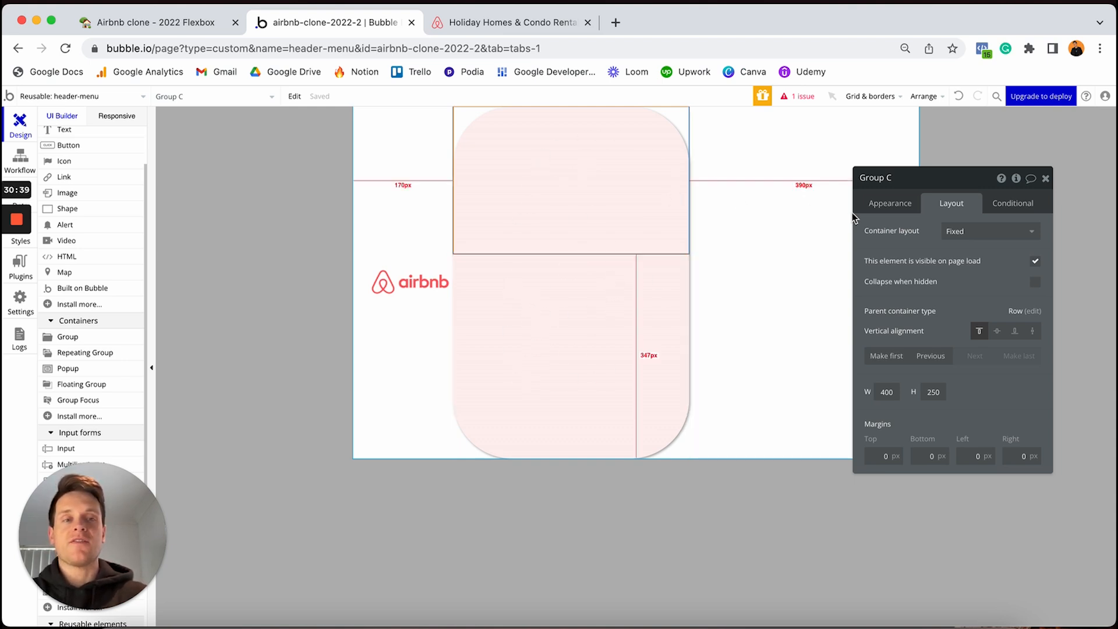
Step: Remove the new group's style and set its background style to Flat color
left_click(891, 203)
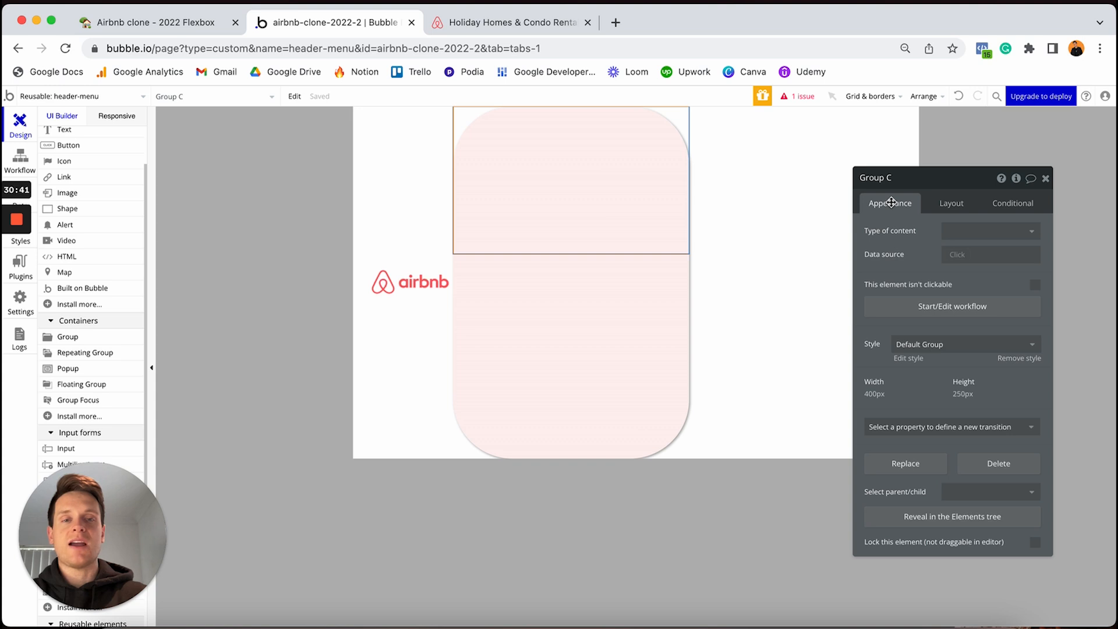
left_click(1005, 360)
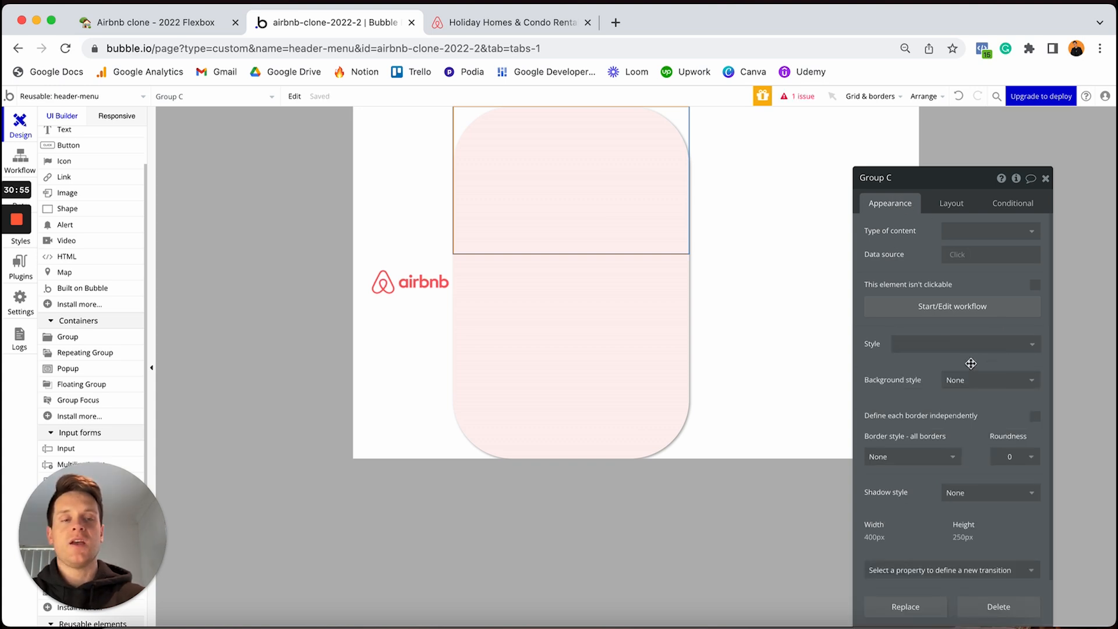
left_click(990, 379)
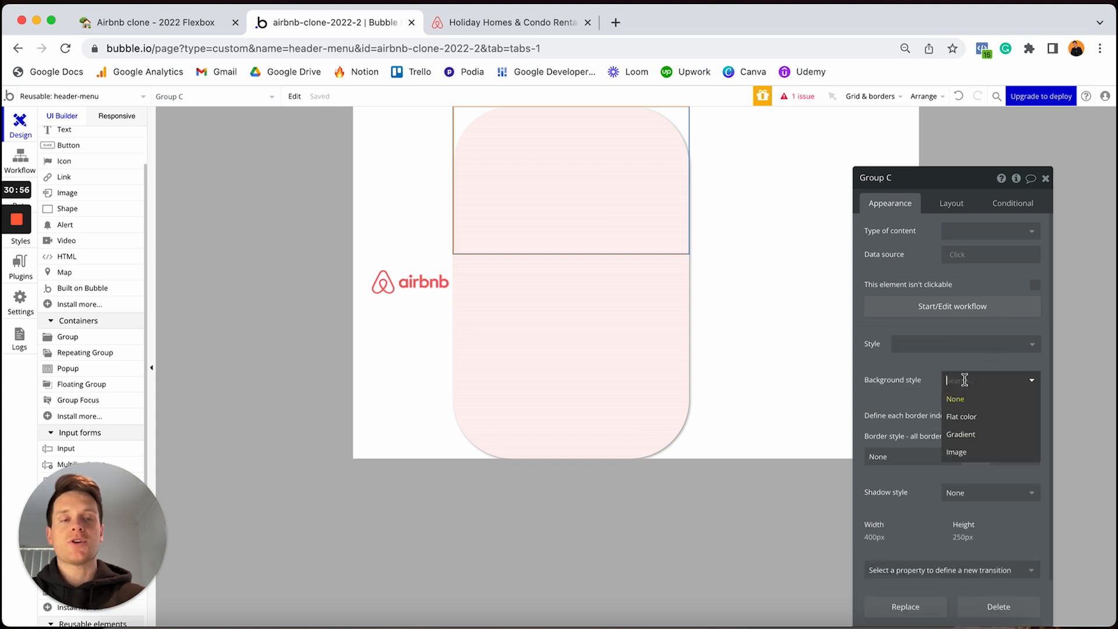
left_click(966, 418)
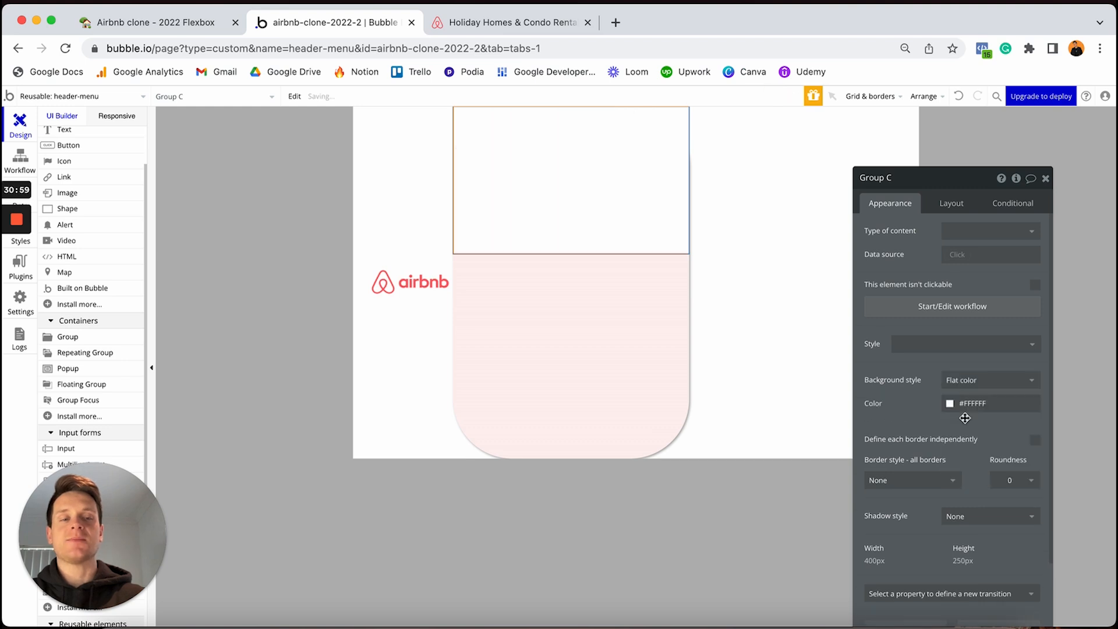
Step: Set the new group's background color to #FF5A5F and its corner roundness to 100
left_click(996, 402)
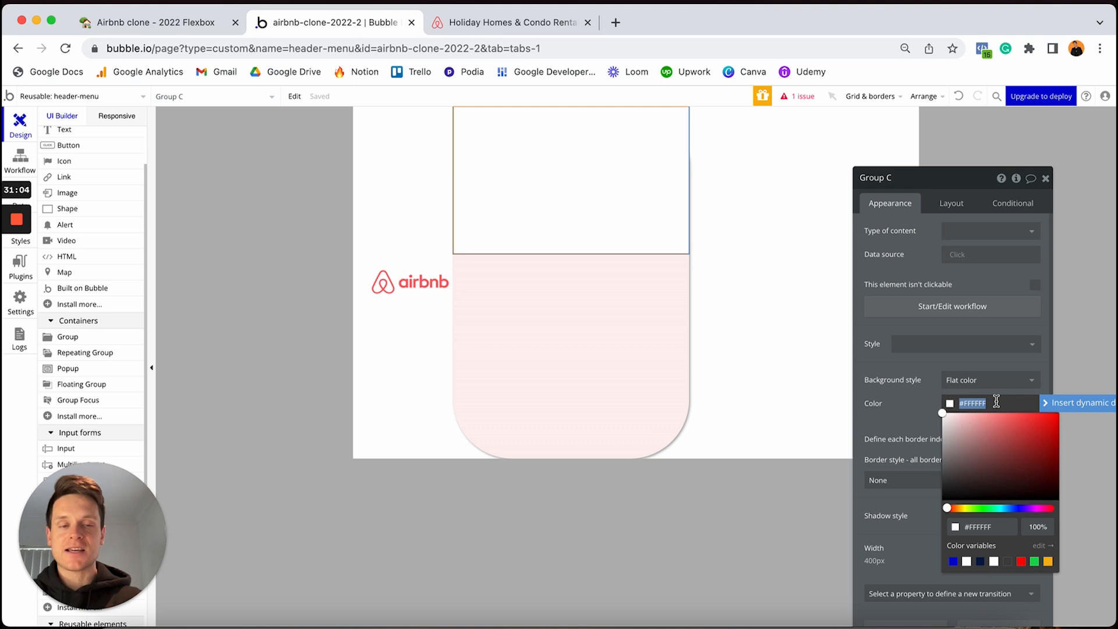
type("#FF5A5F")
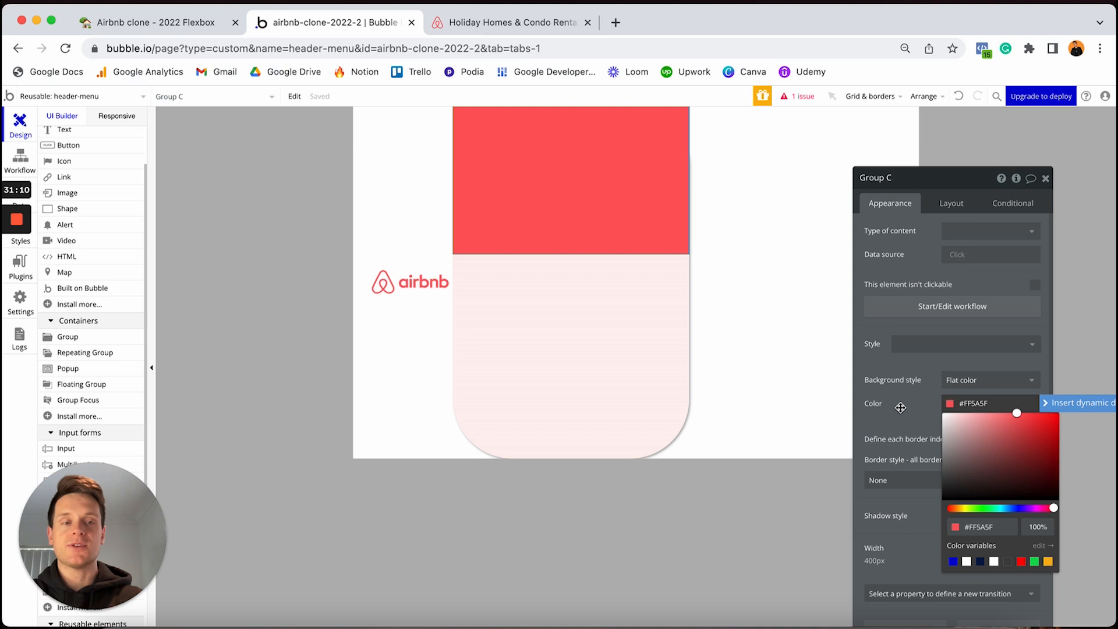
left_click(900, 408)
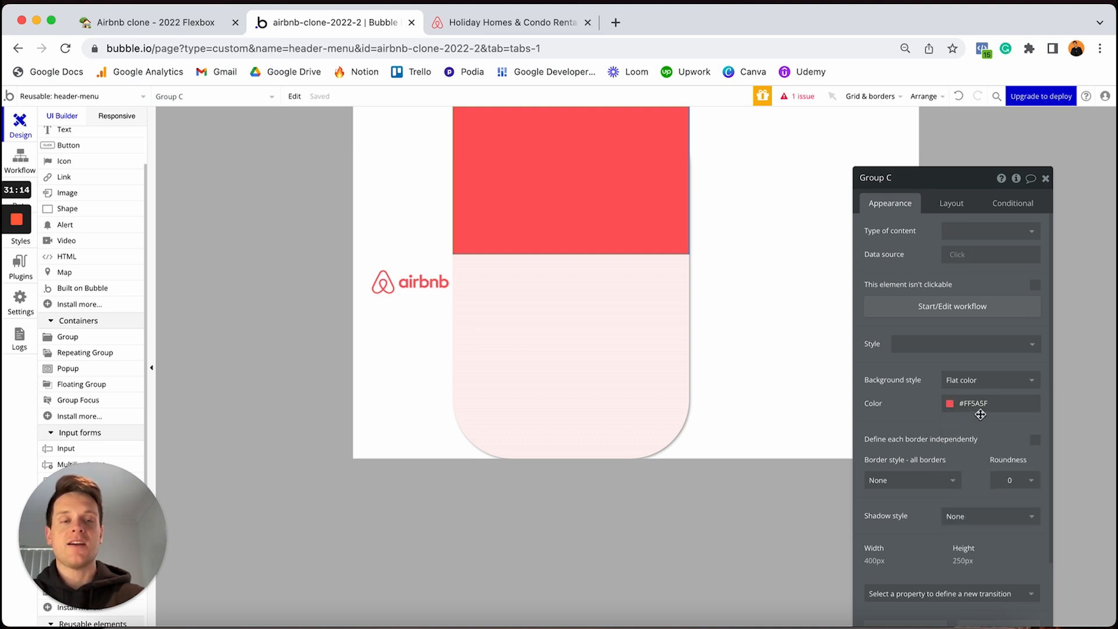
left_click(1013, 480)
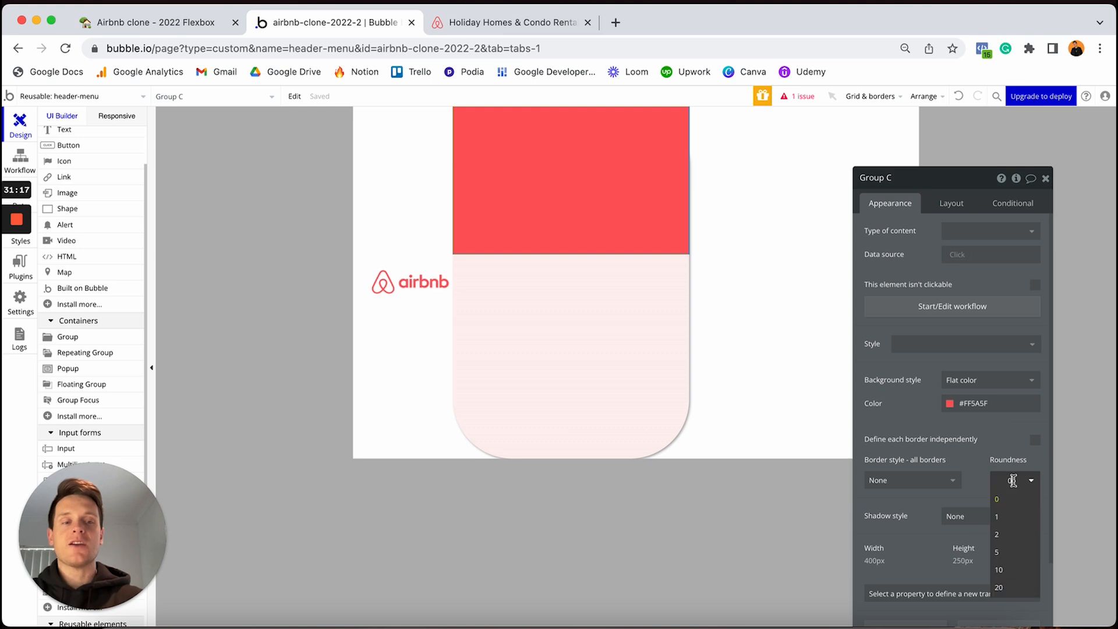
type("100")
key("Return")
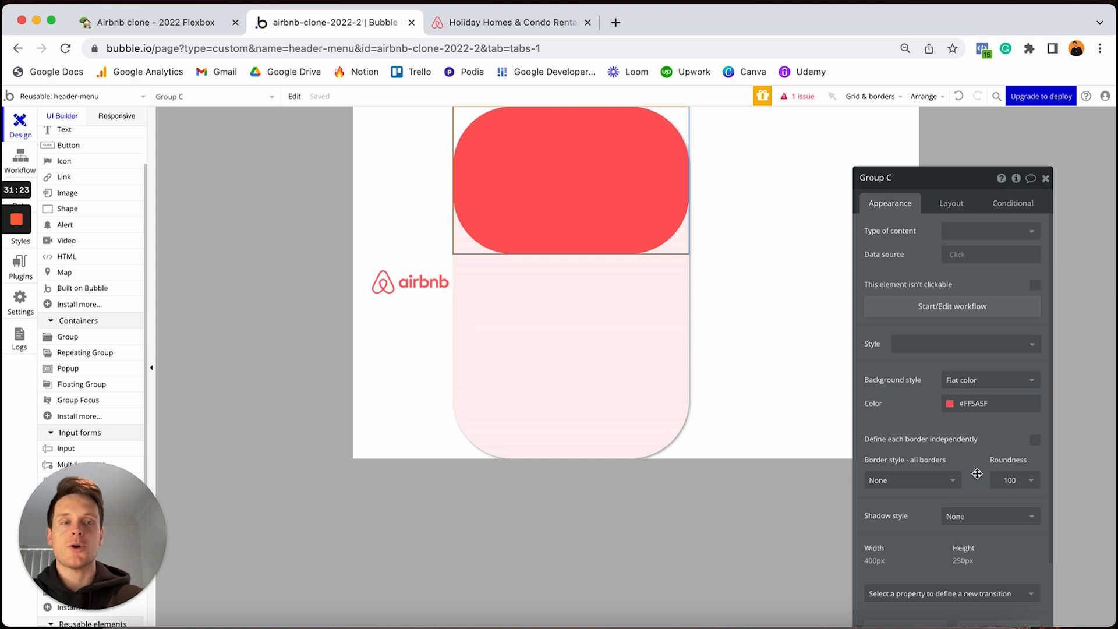
Step: Set the red group's container layout to Row and its fixed width to 40 px
left_click(949, 209)
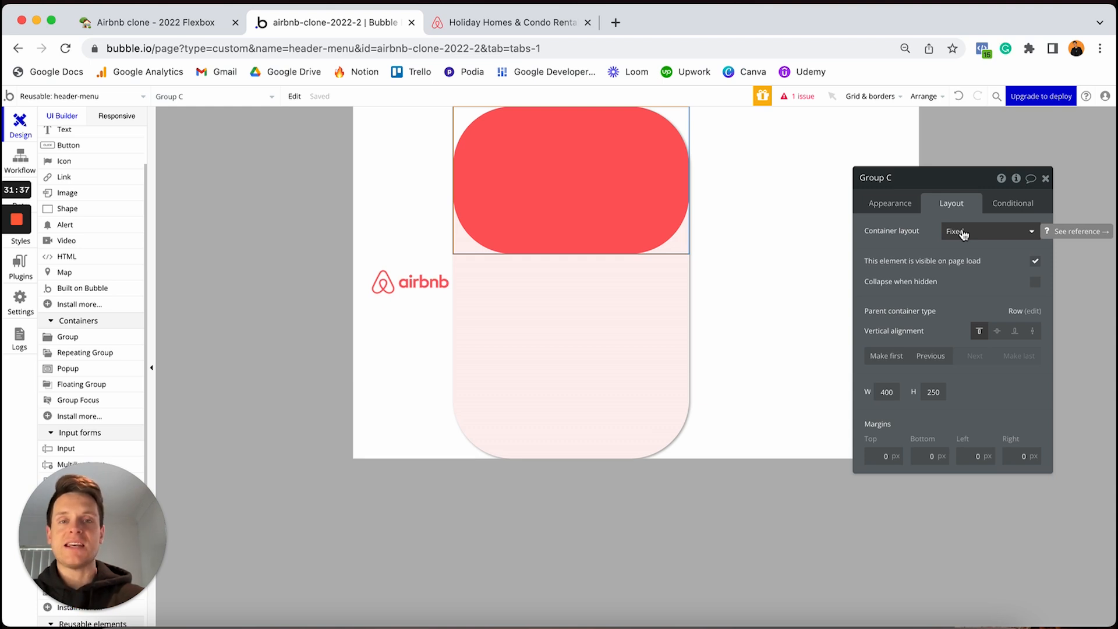
left_click(964, 233)
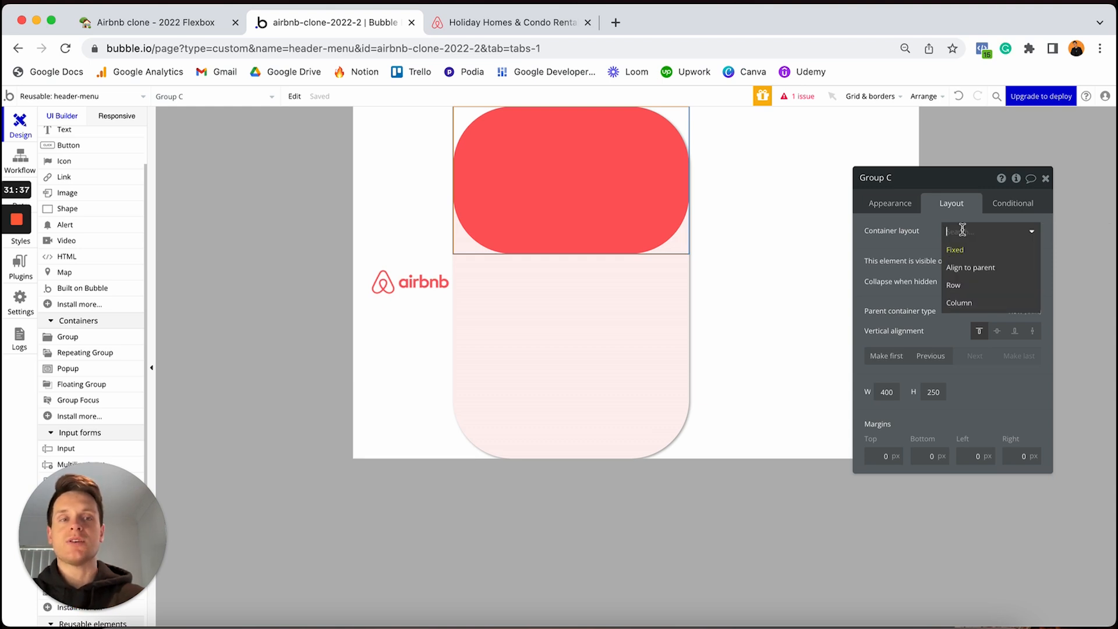
left_click(960, 286)
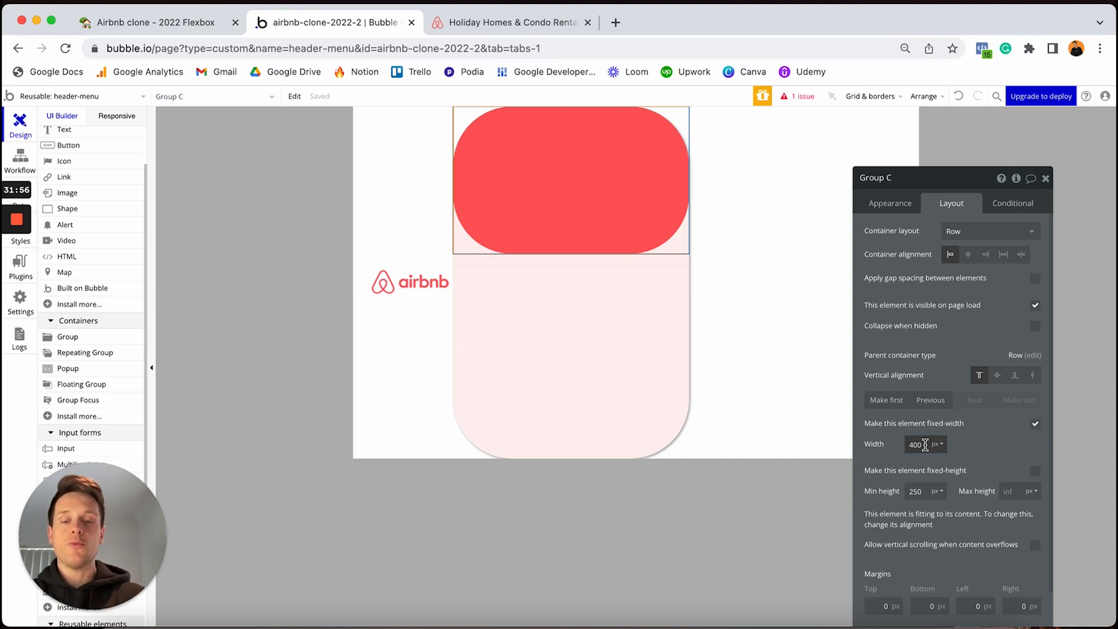
left_click(925, 444)
key("BackSpace")
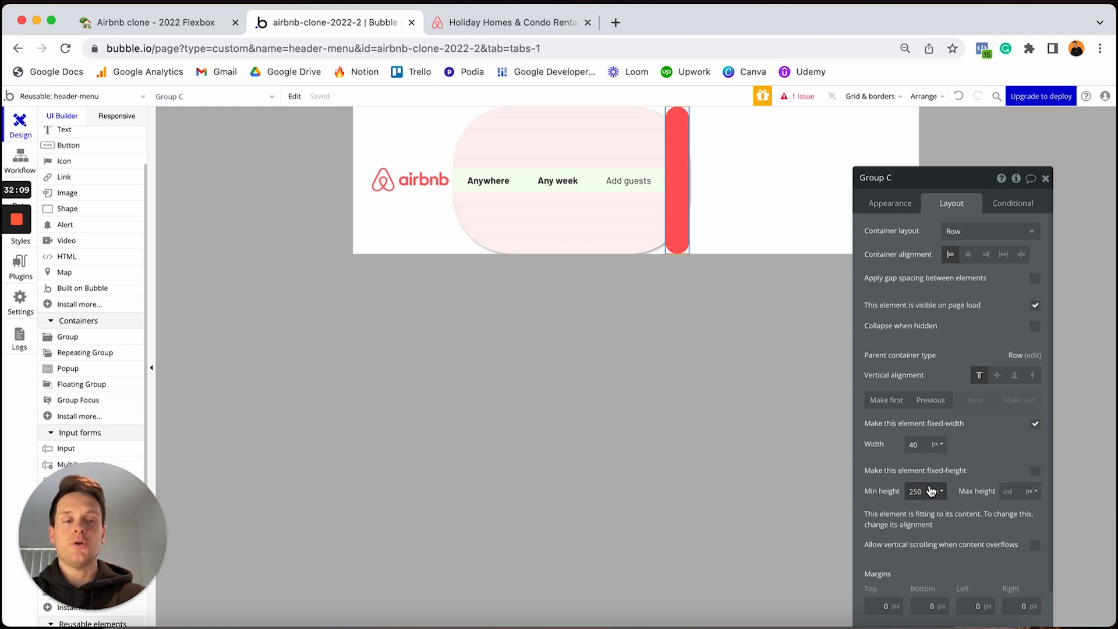
Step: Set the red group's height to 40 px and make the element fixed-height
left_click(927, 488)
key("BackSpace")
key("BackSpace")
key("BackSpace")
type("40")
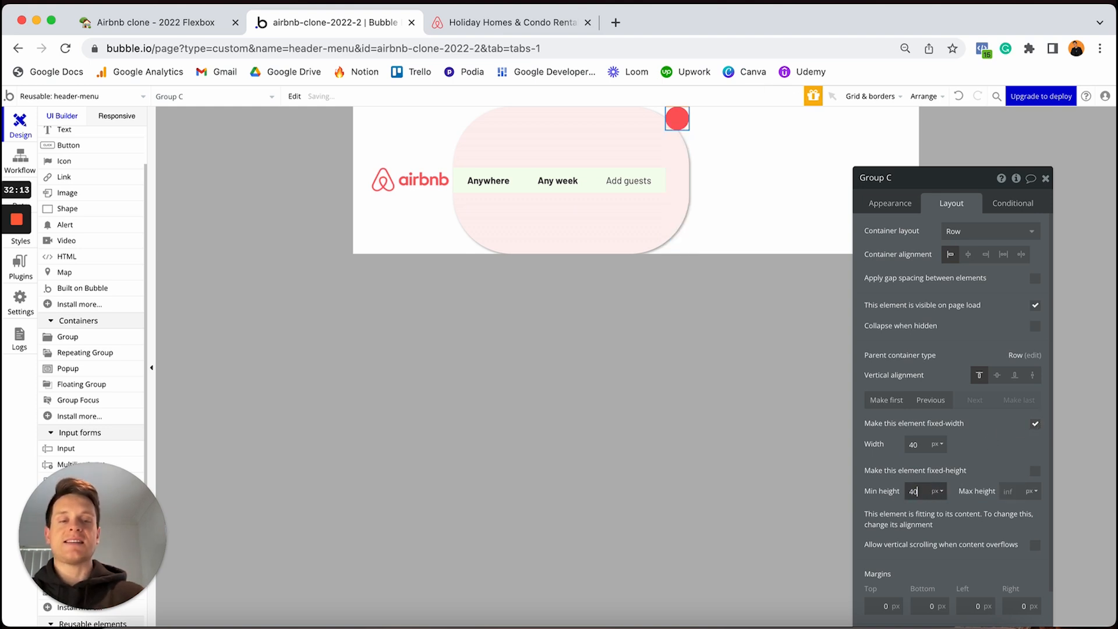
left_click(1040, 474)
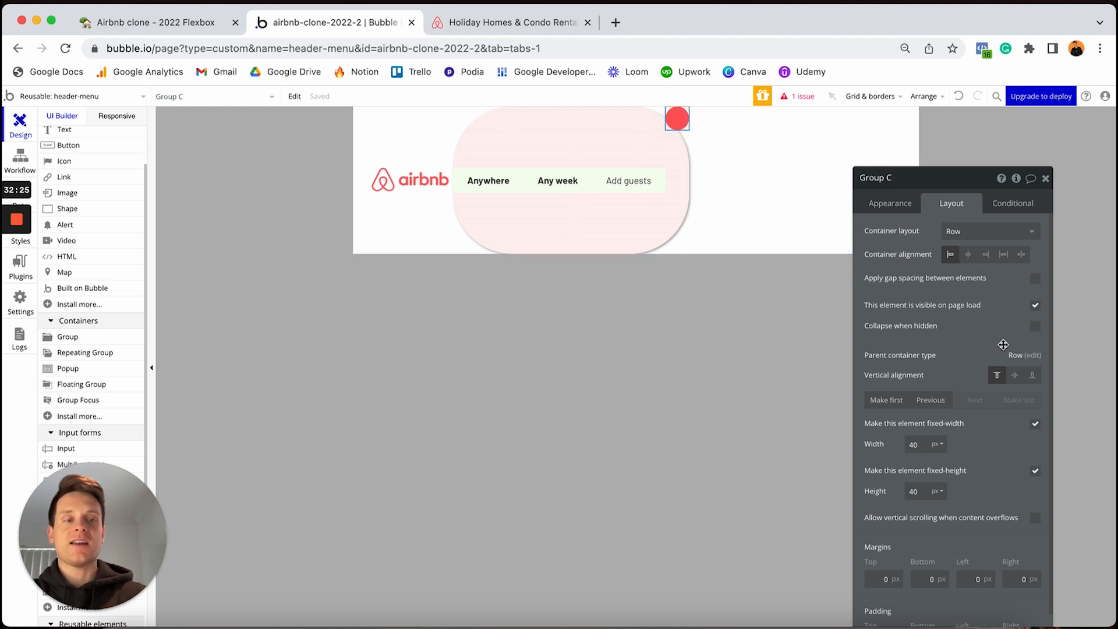
Step: Center the red group vertically in the search bar and give it 10 px top, bottom and right margins
left_click(1015, 375)
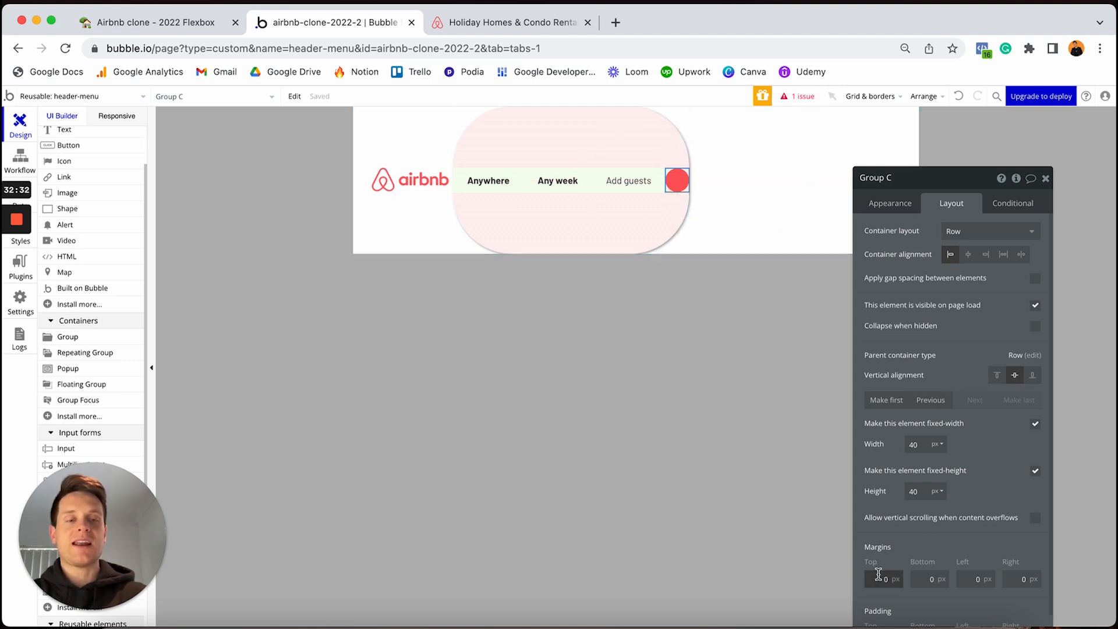
left_click(877, 578)
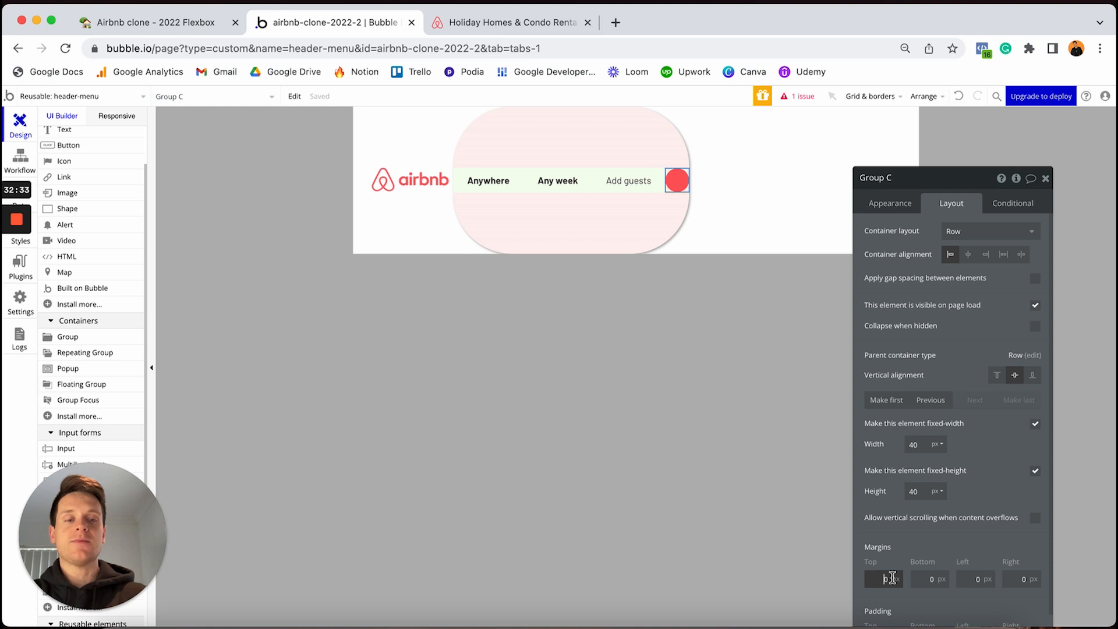
type("1")
left_click(917, 577)
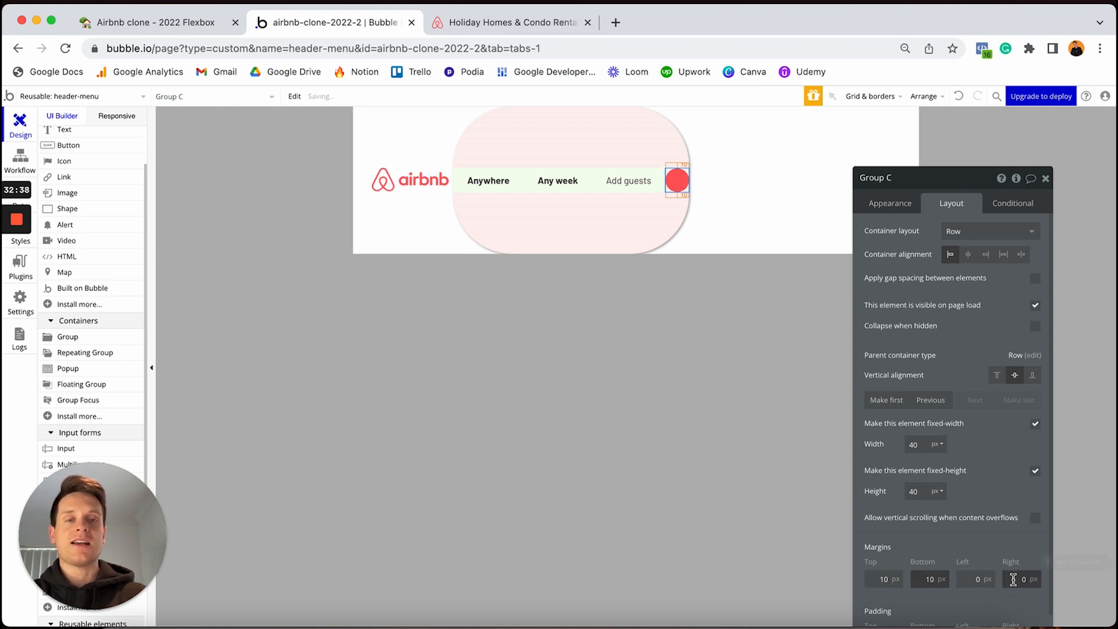
left_click(1013, 578)
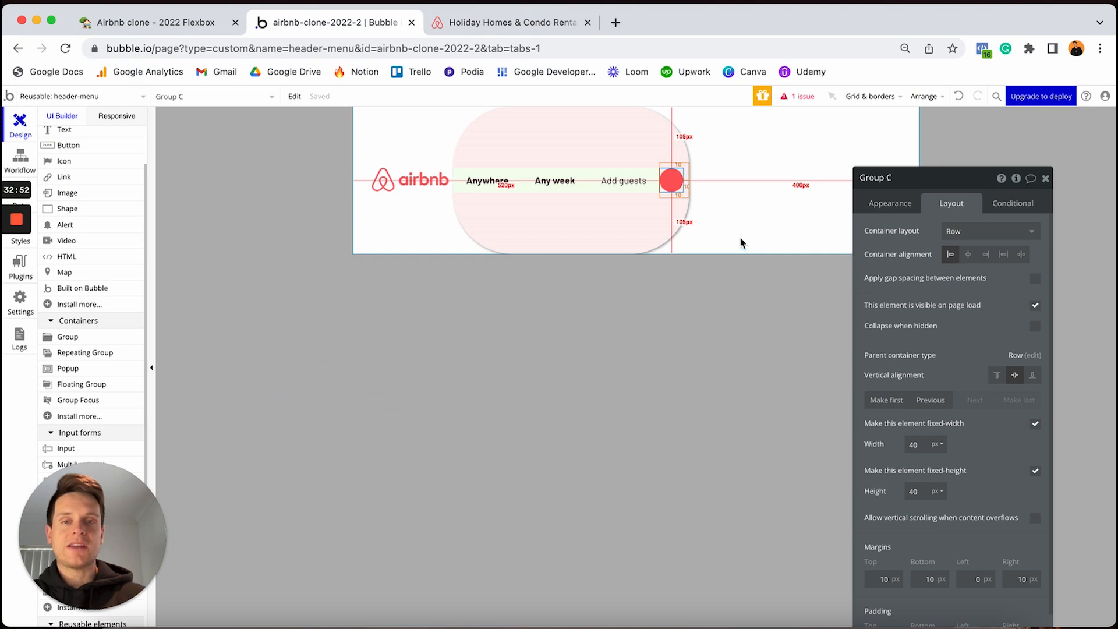
Step: Give the green group holding the three texts a left margin of 10 px
left_click(612, 169)
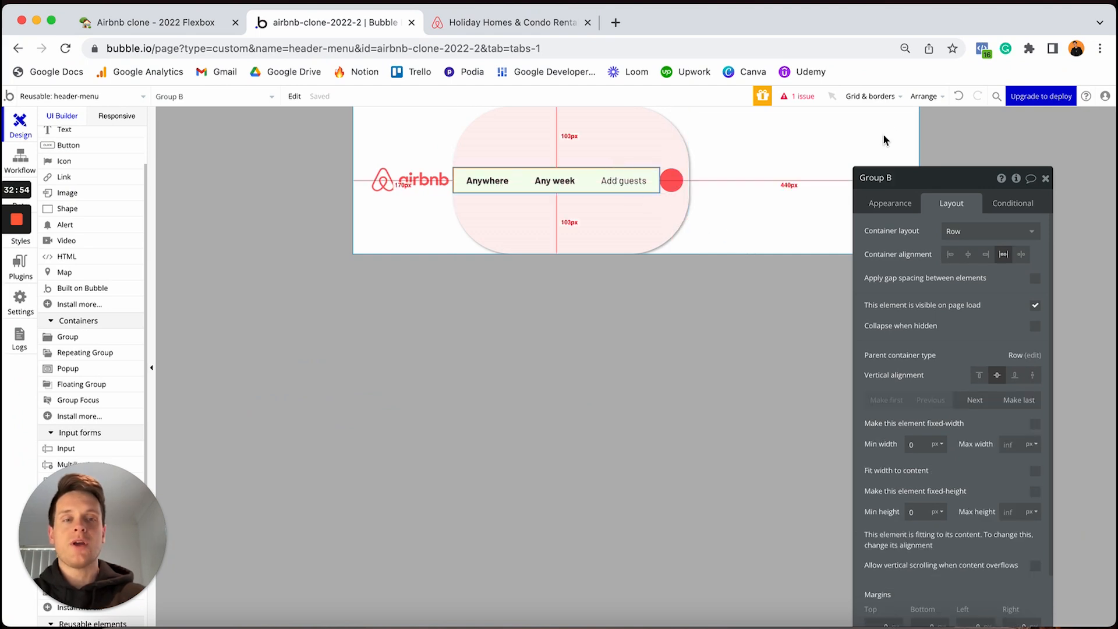
left_click_drag(936, 183, 927, 137)
scroll(896, 537, "down", 1)
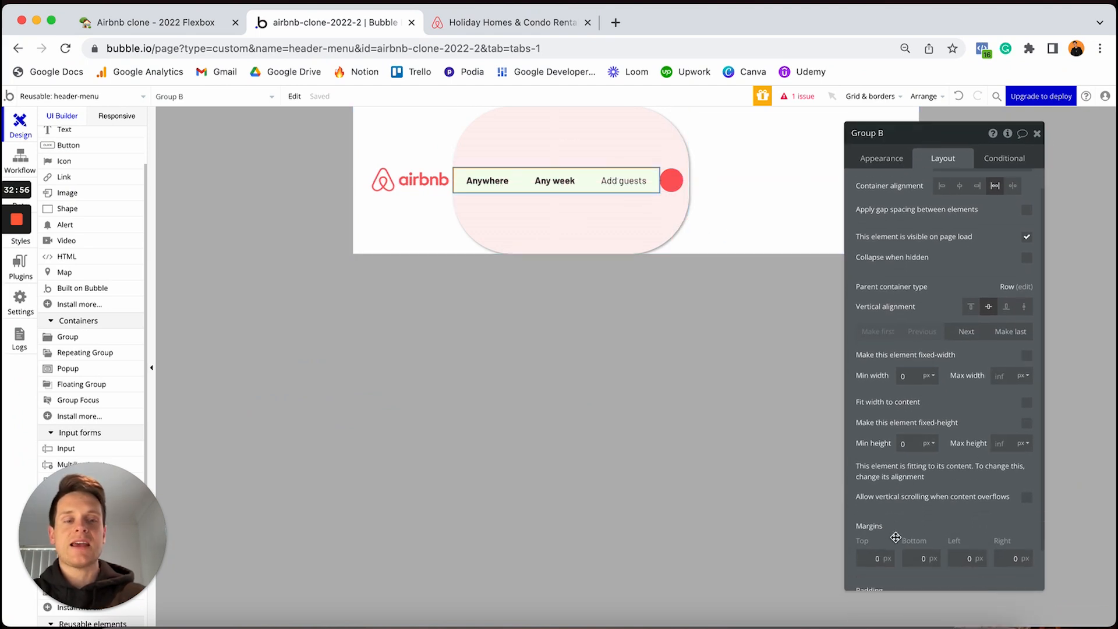
left_click(962, 558)
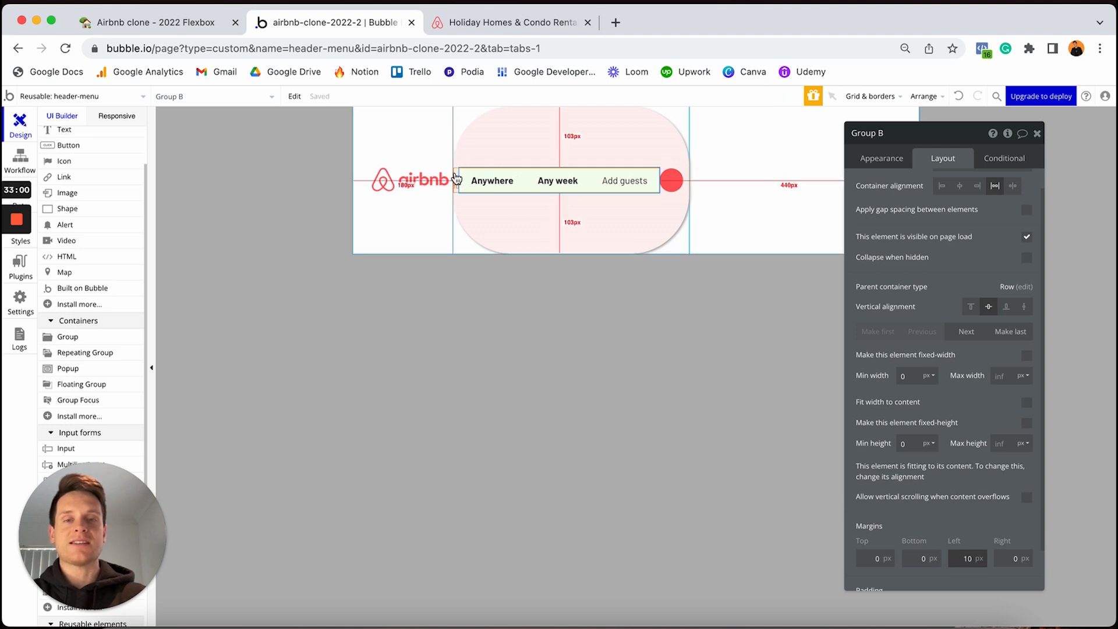
Step: Add an icon element inside the red group and choose the plain search magnifier for it
left_click(671, 181)
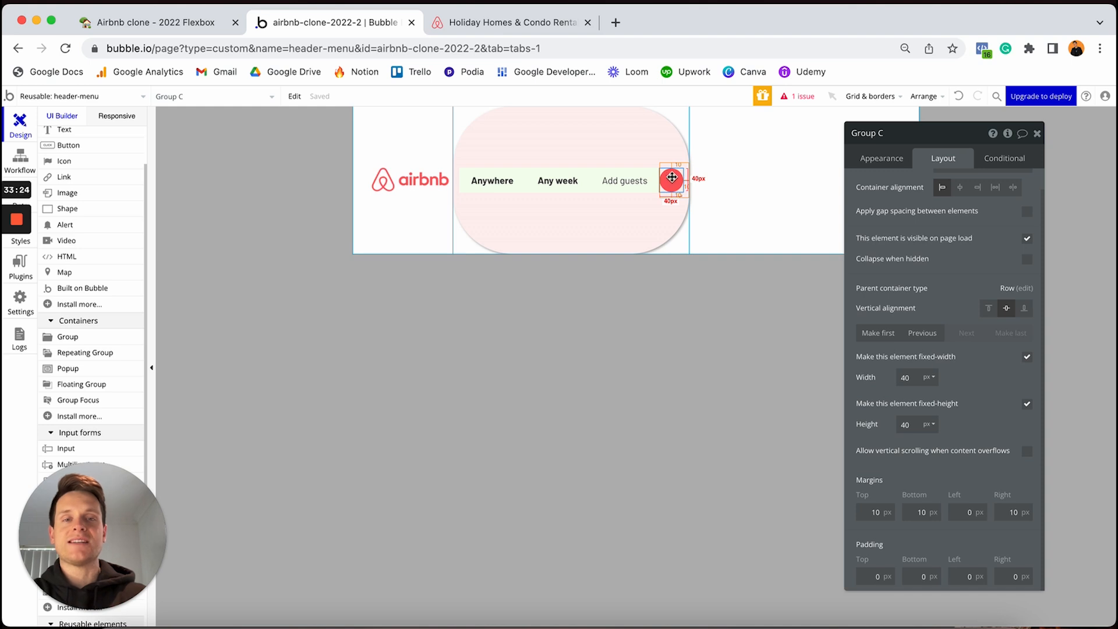
scroll(95, 224, "up", 2)
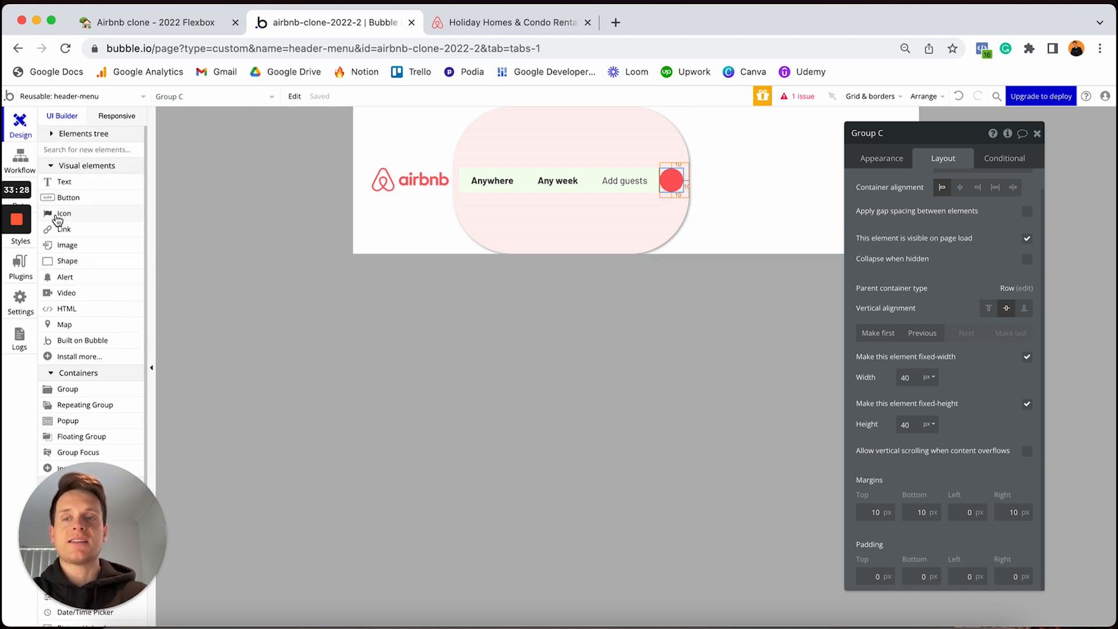
left_click(64, 214)
left_click(670, 182)
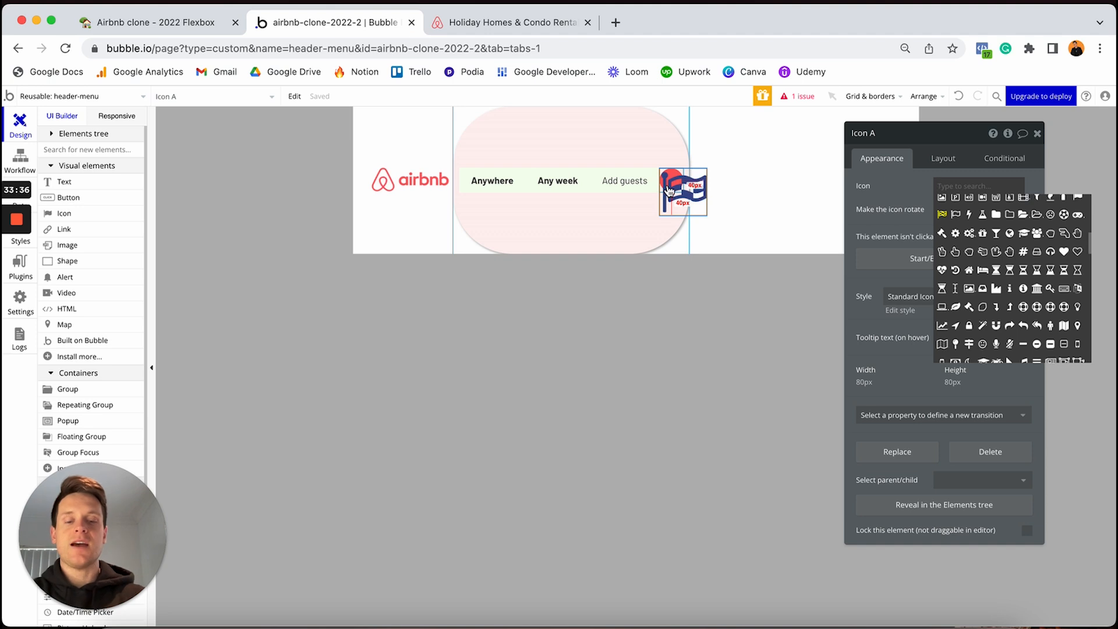
type("search")
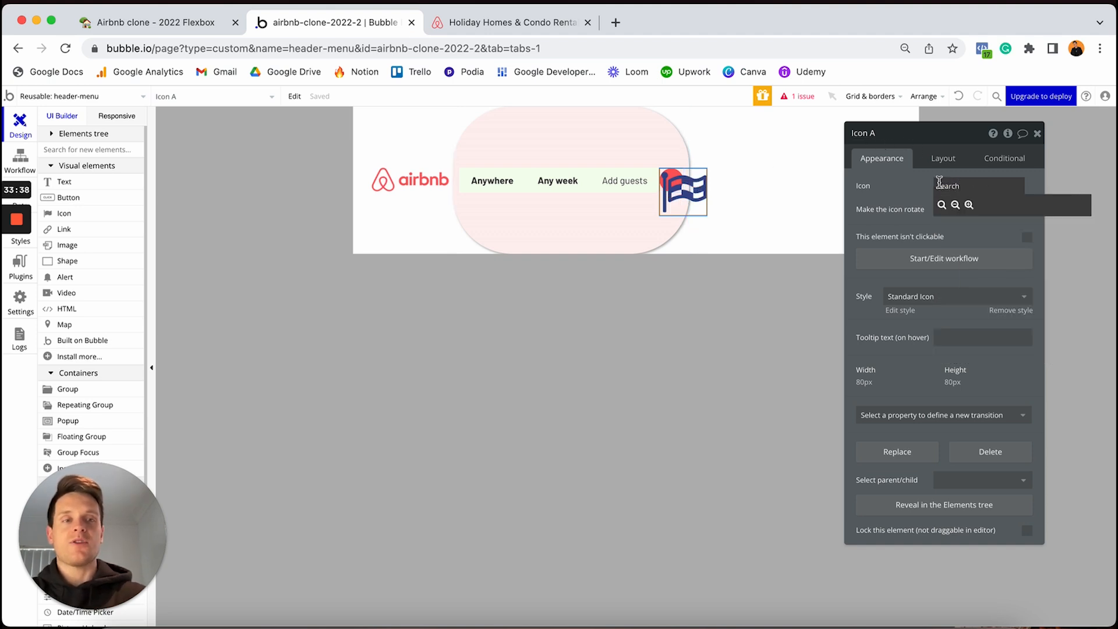
left_click(940, 205)
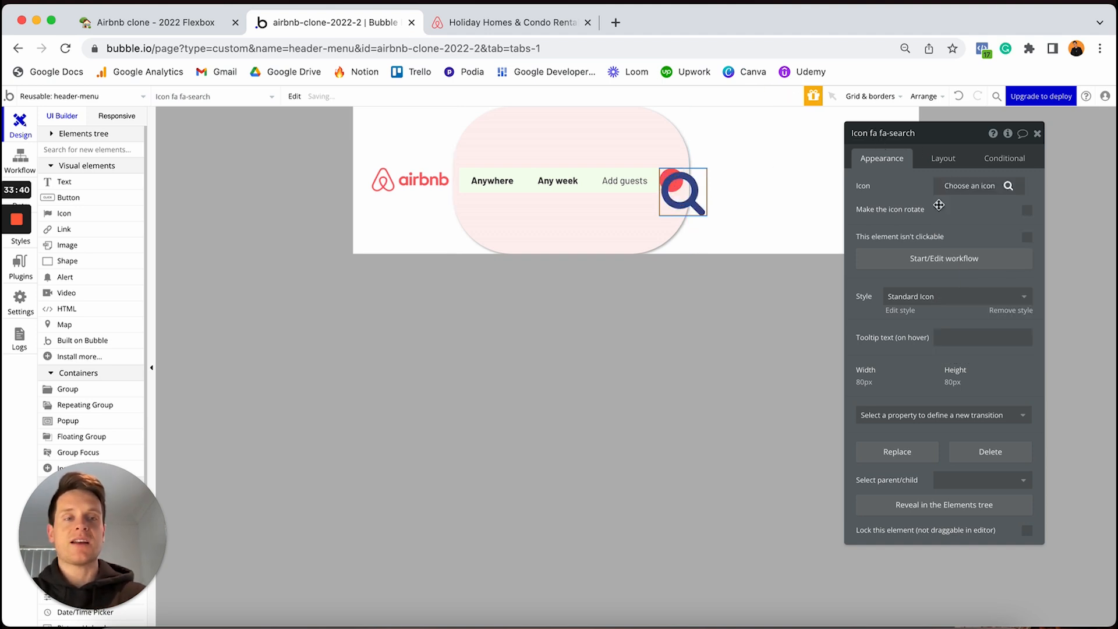
Step: Remove the search icon's style and set its icon color to #FFFFFF
left_click(1005, 311)
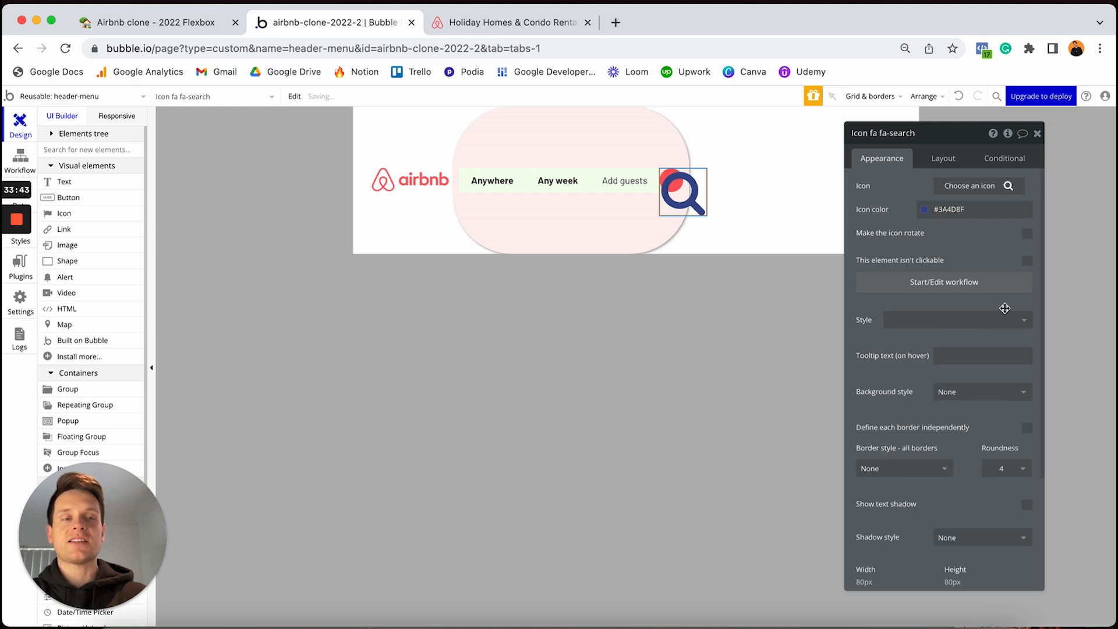
left_click(953, 211)
left_click_drag(945, 245, 898, 202)
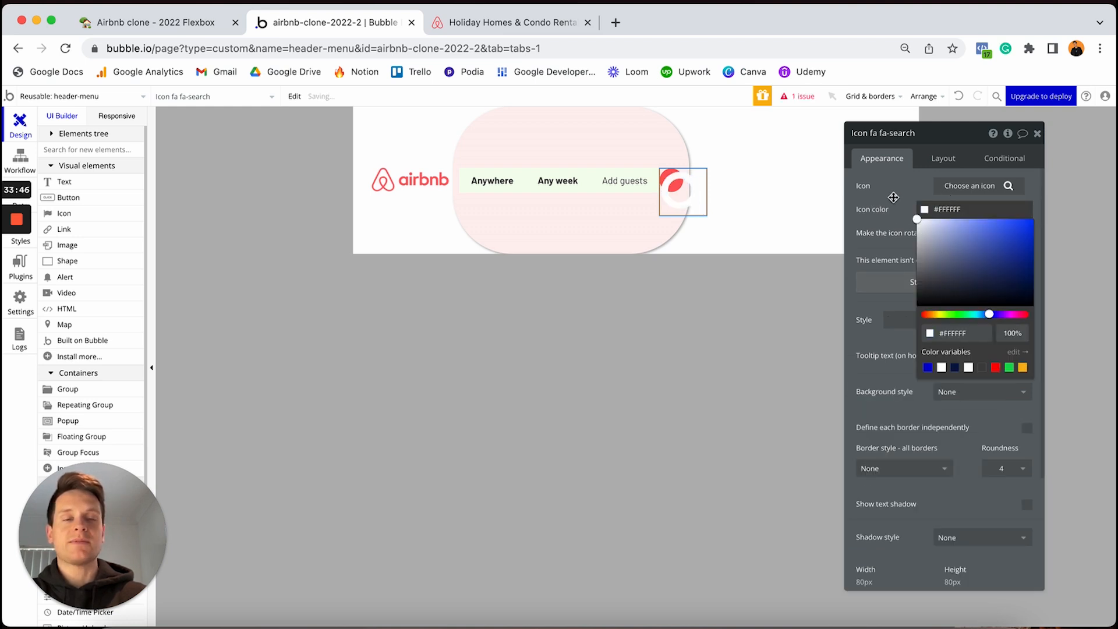
left_click(893, 196)
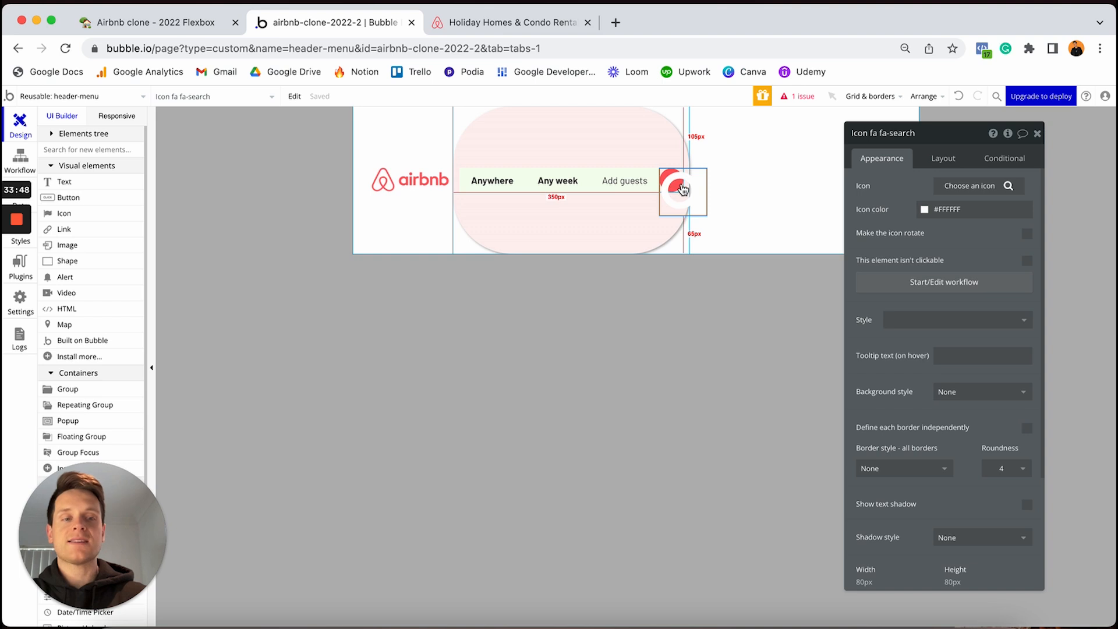
Step: Resize the search icon to 20 × 20 px and center it vertically and horizontally within the red group
left_click(941, 163)
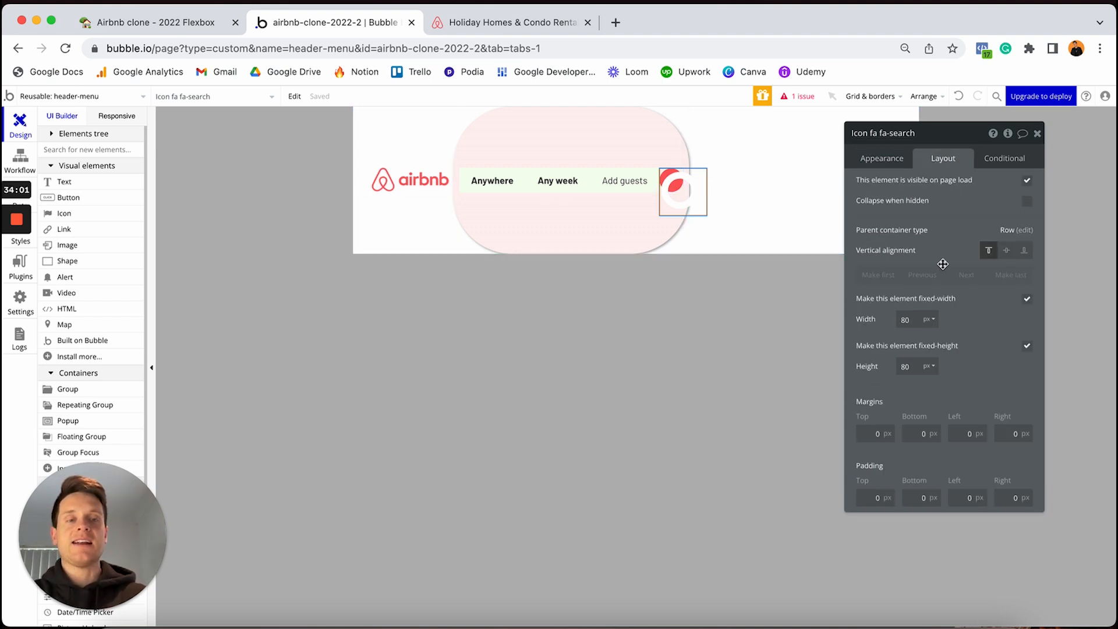
left_click(918, 320)
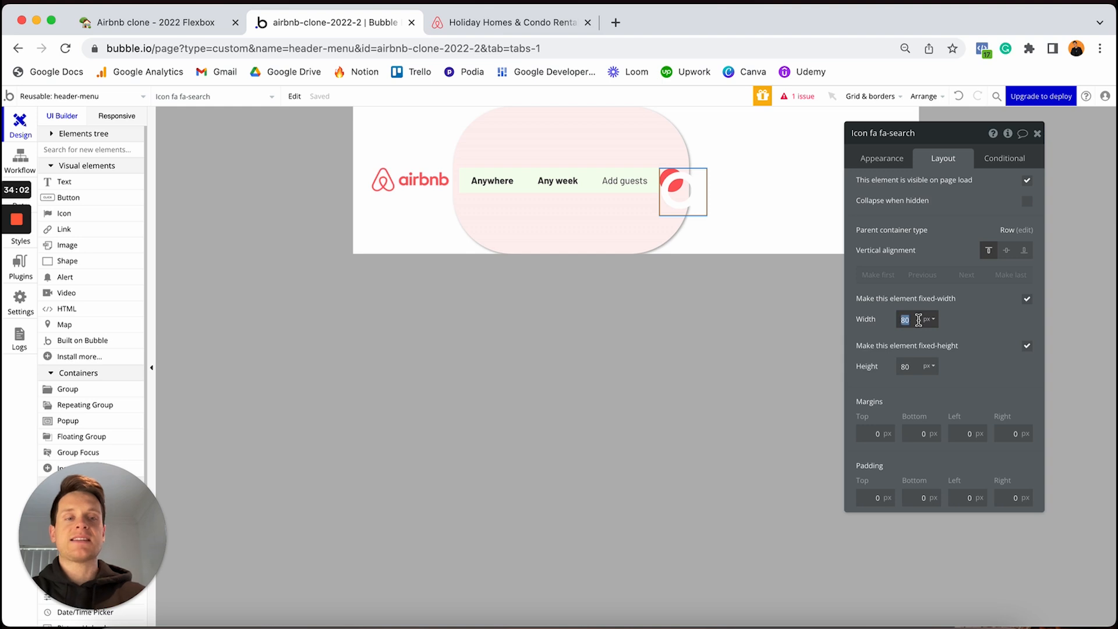
type("20")
left_click(916, 366)
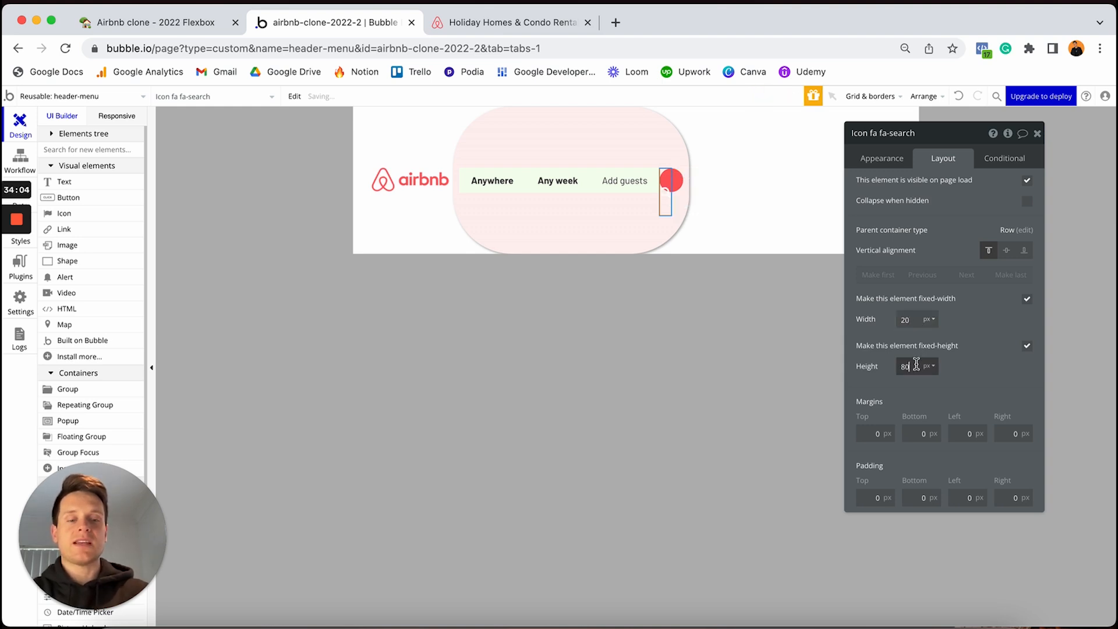
key("BackSpace")
key("BackSpace")
type("20")
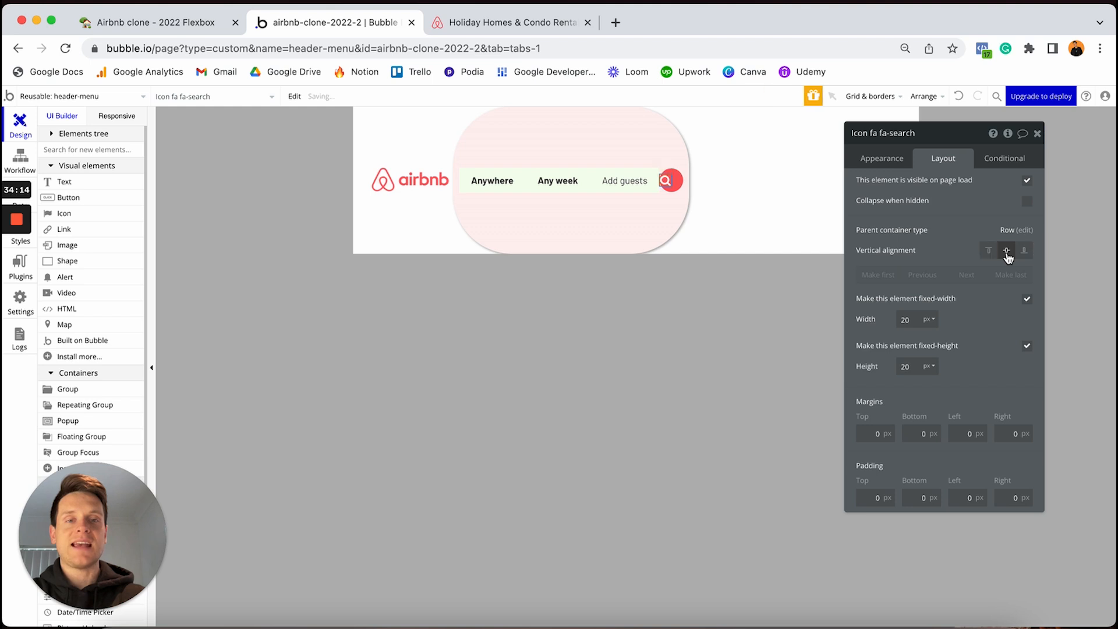
left_click(1007, 254)
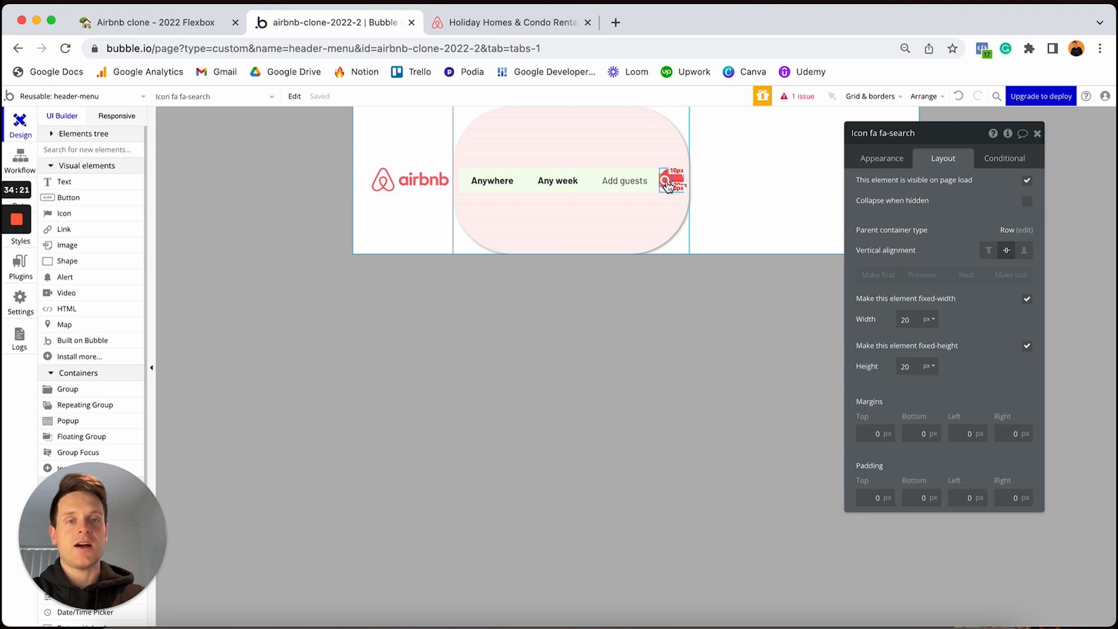
left_click(678, 176)
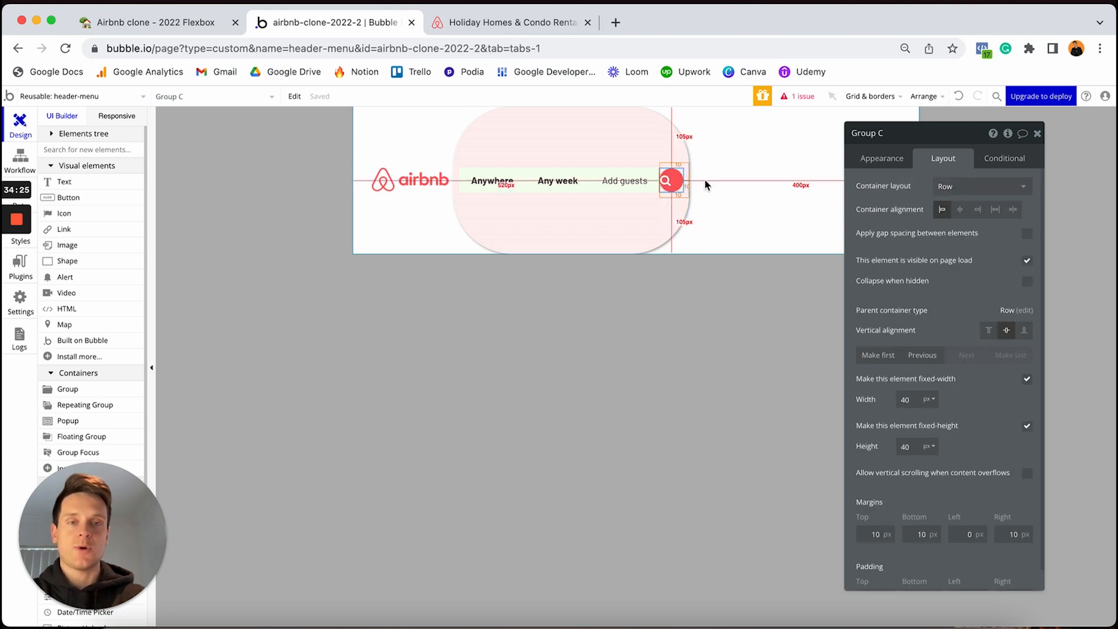
left_click(960, 217)
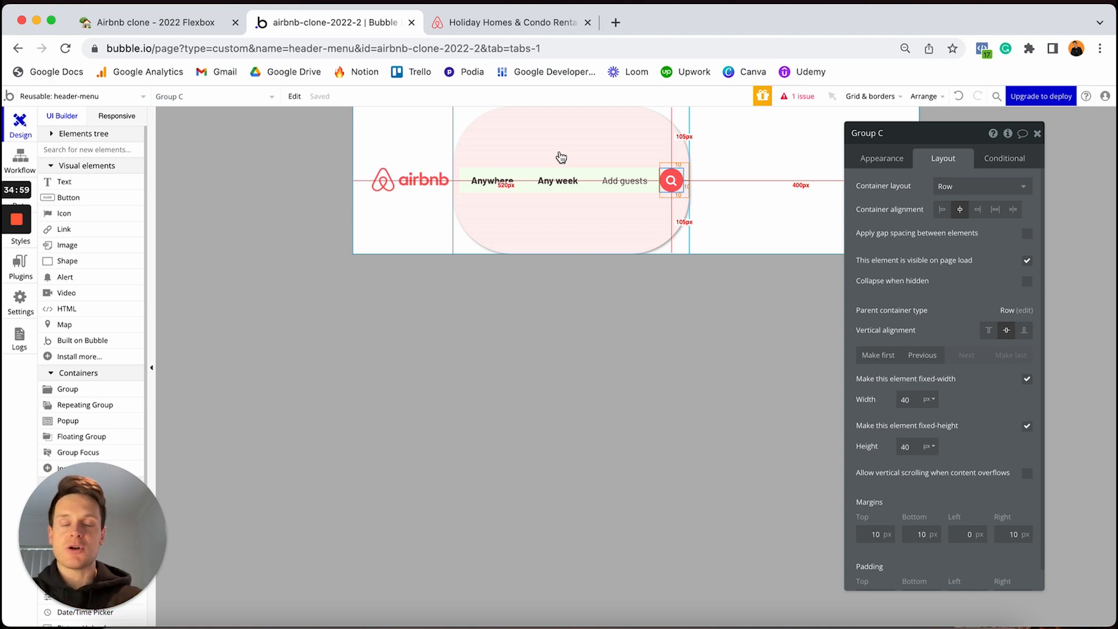
Step: Set the Search-bar group's minimum height to 0 px and center it vertically in the header
left_click(587, 143)
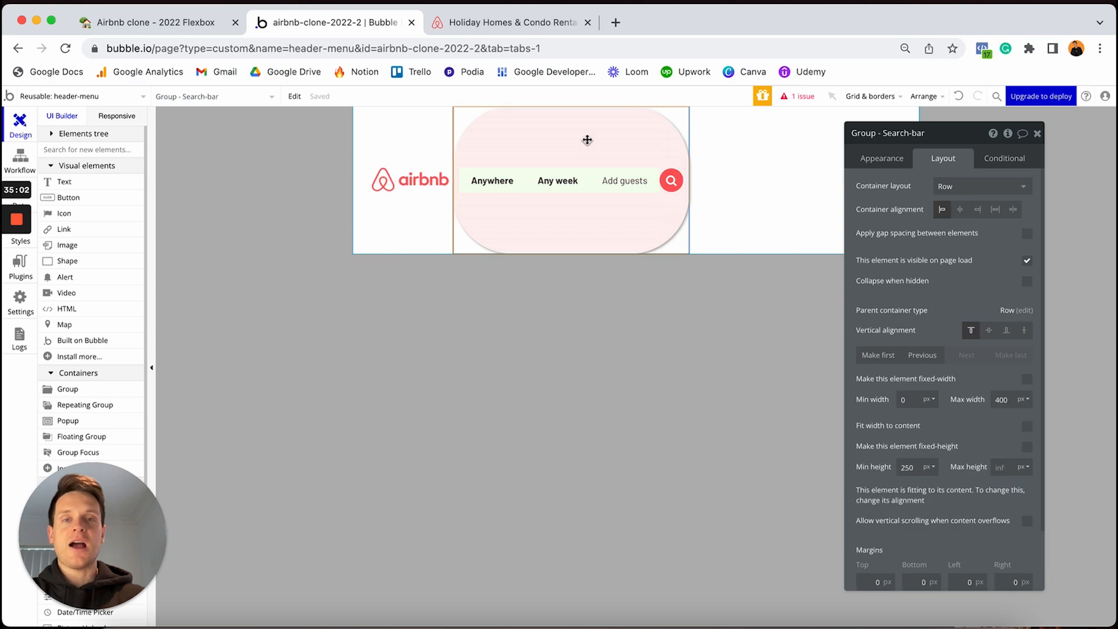
left_click(611, 157)
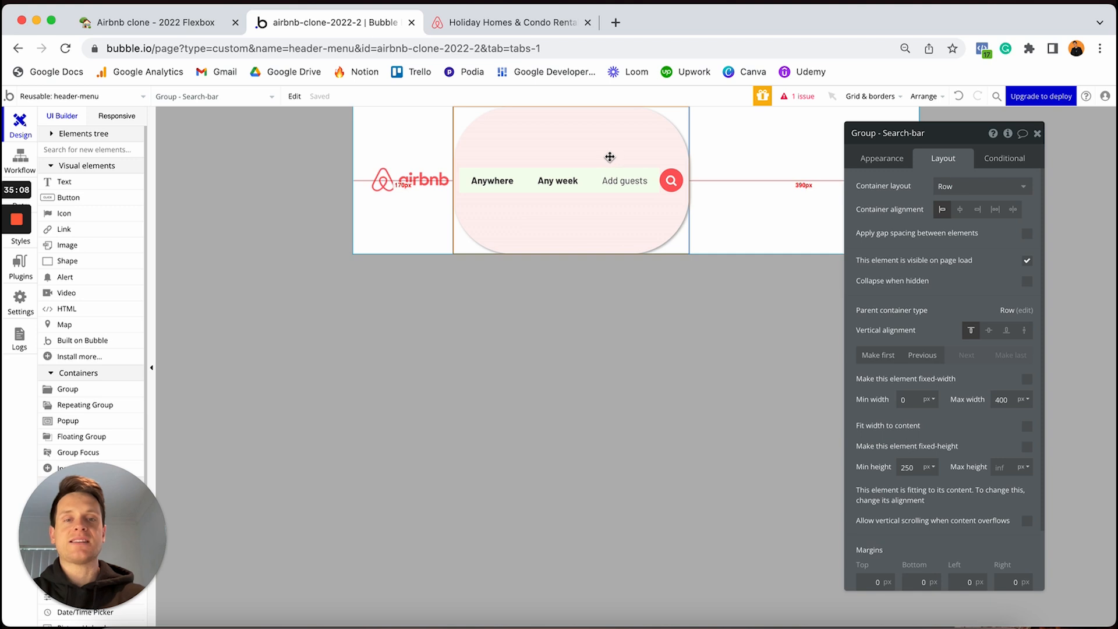
double_click(915, 466)
type("0")
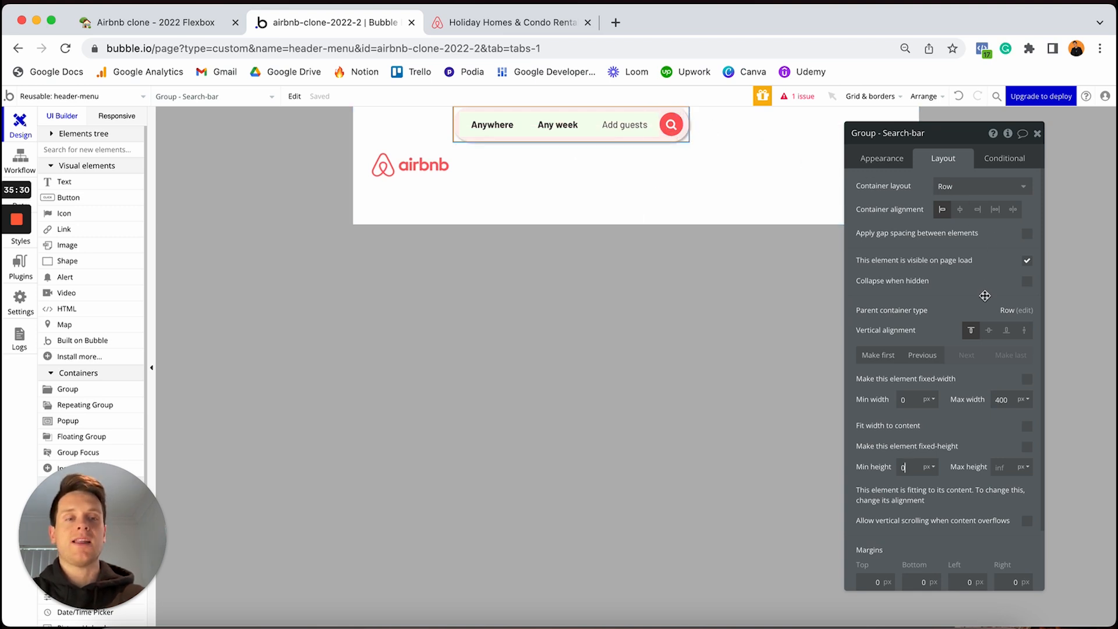
left_click(988, 331)
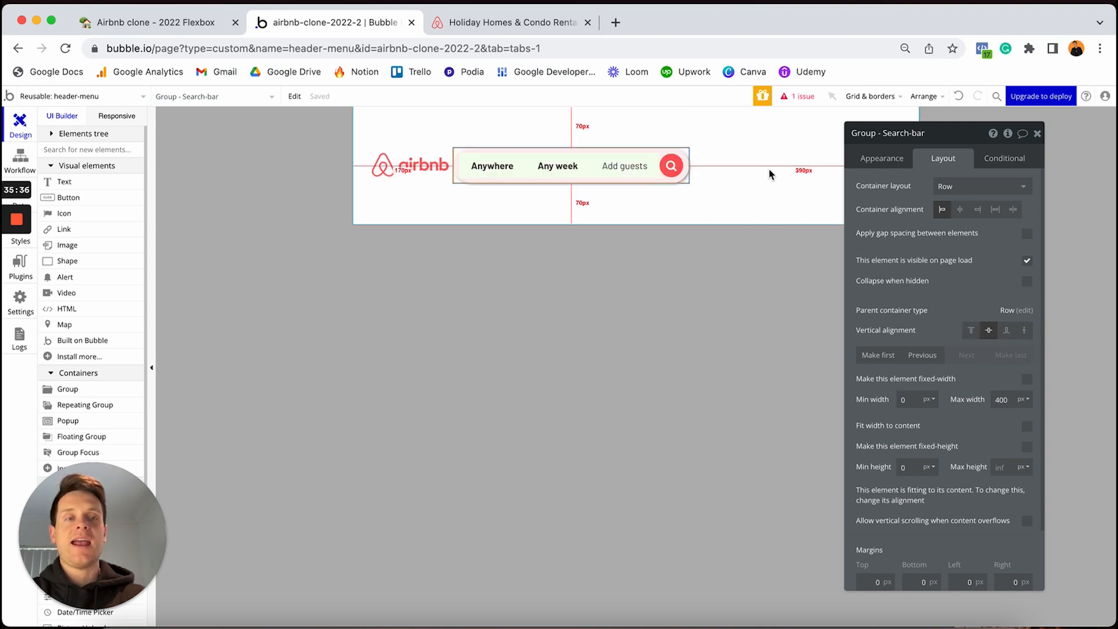
Step: Set the Search-bar group's container alignment to space between
left_click(995, 210)
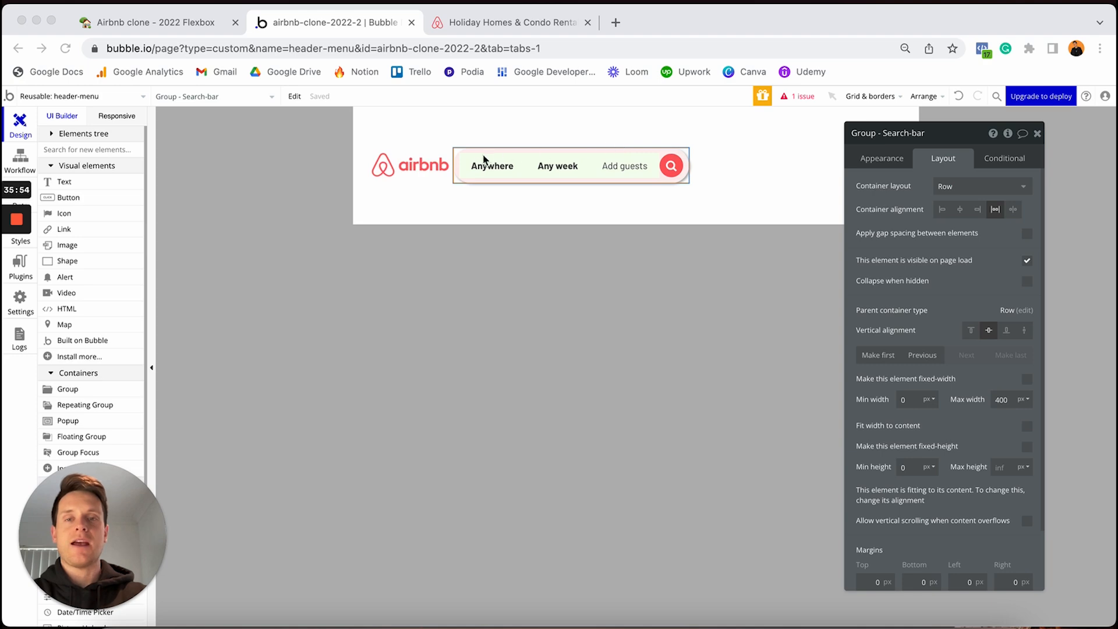
left_click(936, 138)
left_click_drag(958, 141, 902, 256)
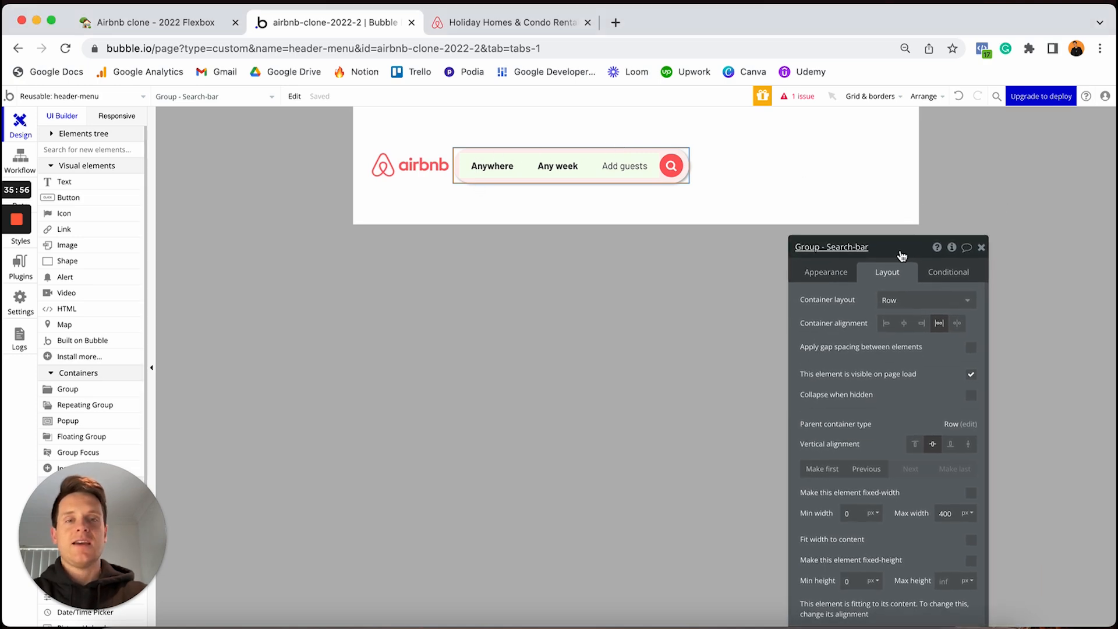
Step: After checking the live Airbnb site's header for reference, add a new group beside the search bar in the header-menu
left_click(525, 22)
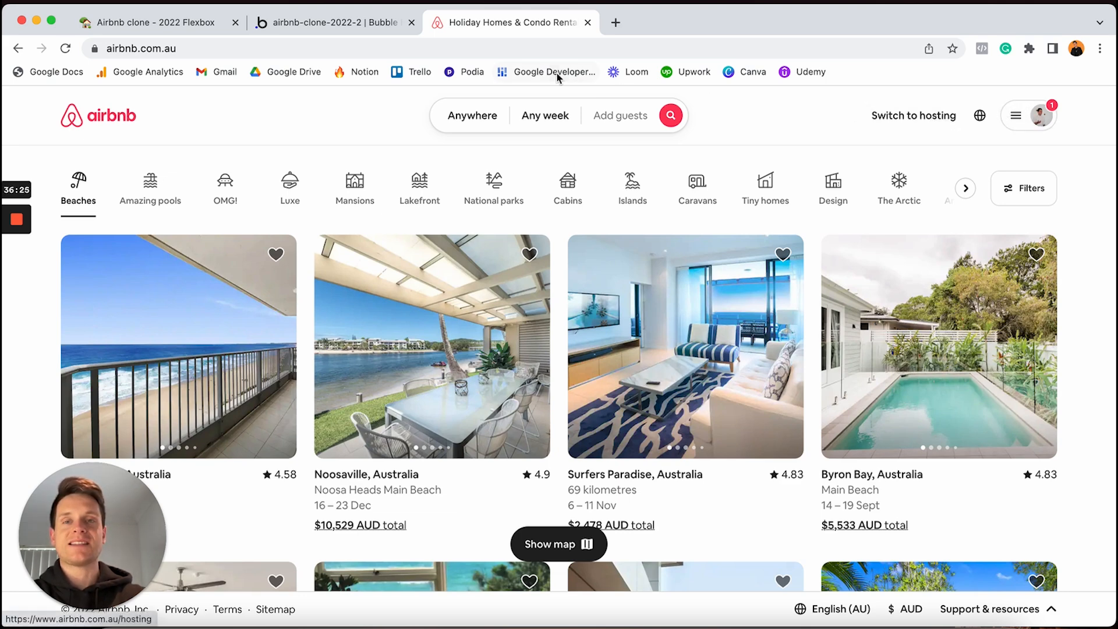
left_click(388, 23)
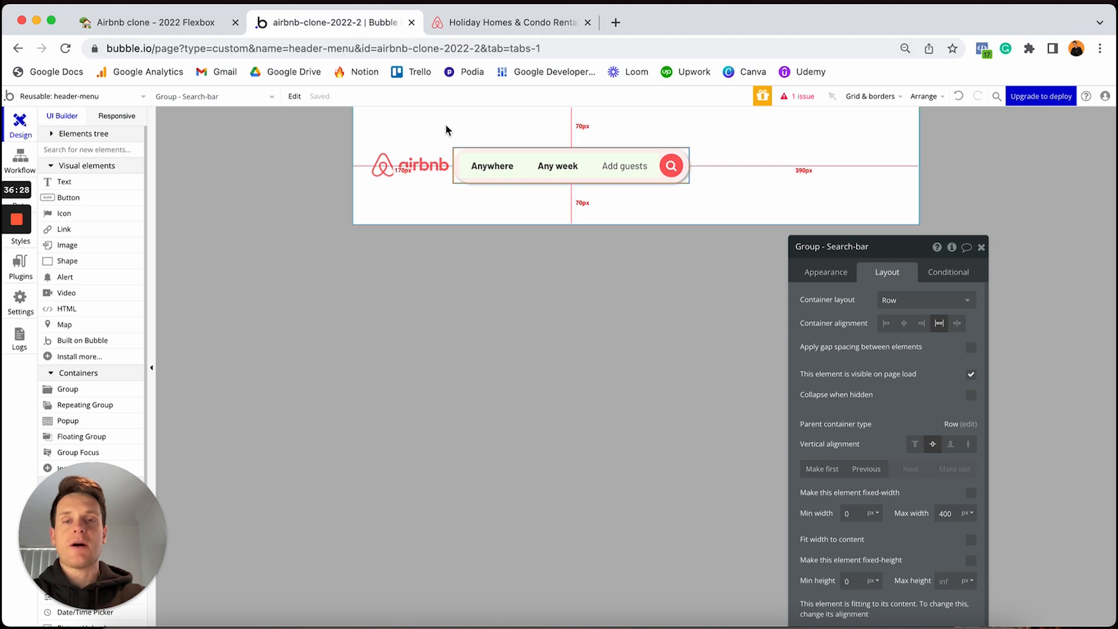
scroll(116, 280, "down", 2)
scroll(116, 280, "down", 1)
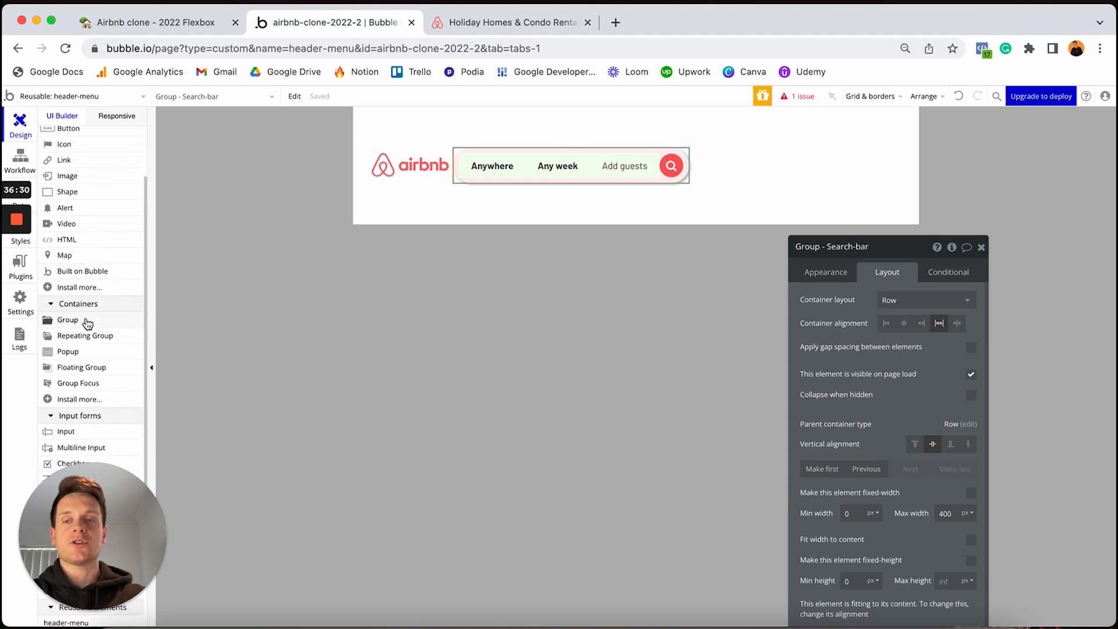
left_click(88, 320)
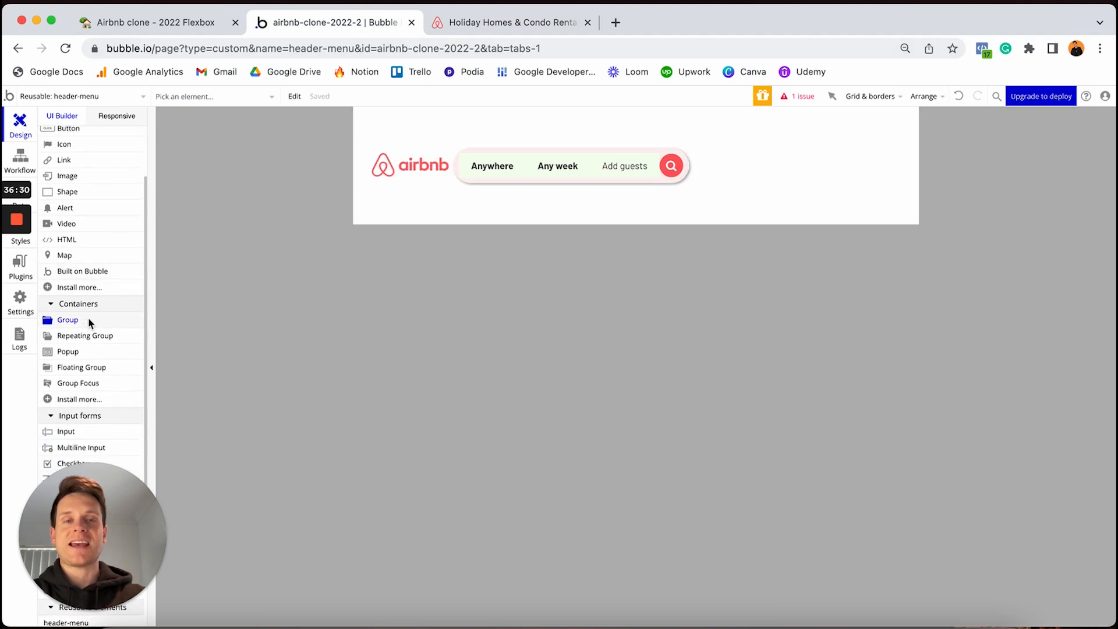
left_click(720, 156)
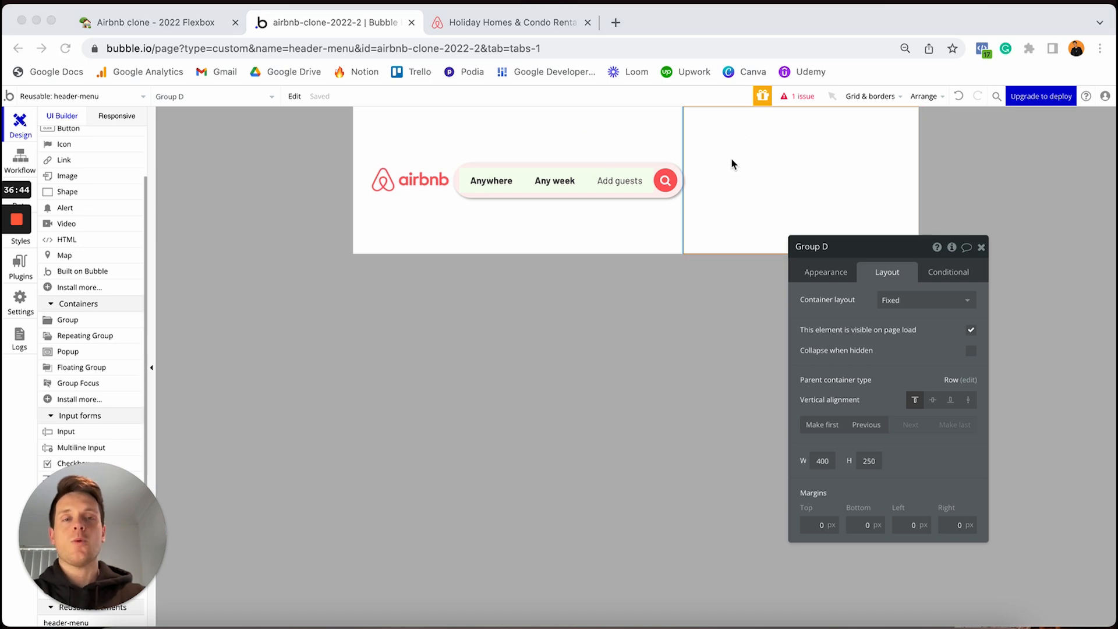
Step: Rename the new group as Group - Account-menu
left_click(837, 247)
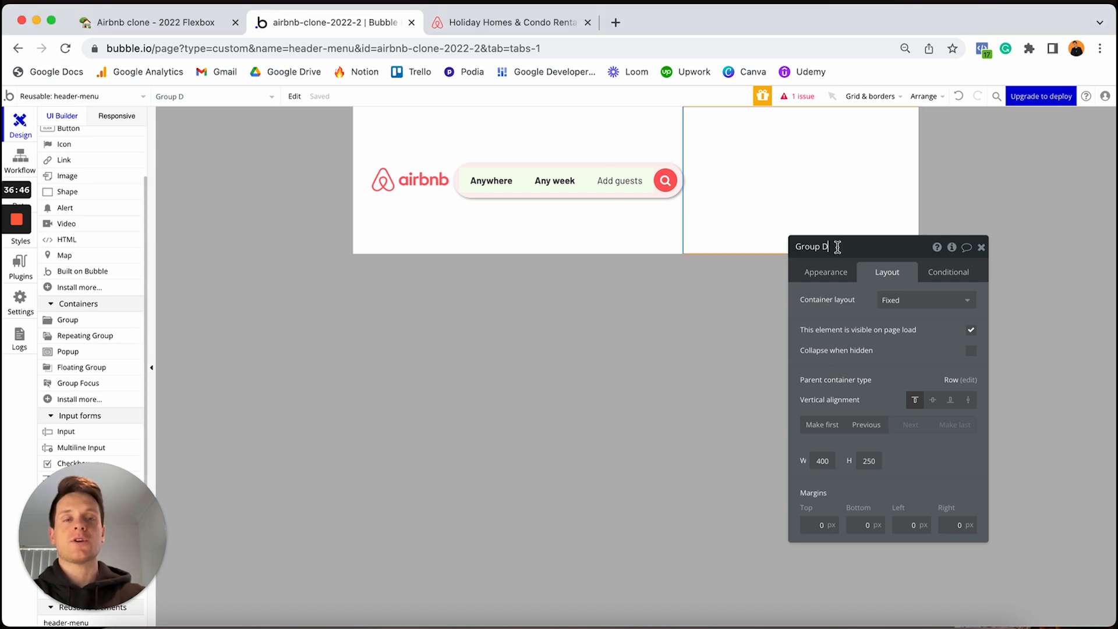
key("BackSpace")
key("BackSpace")
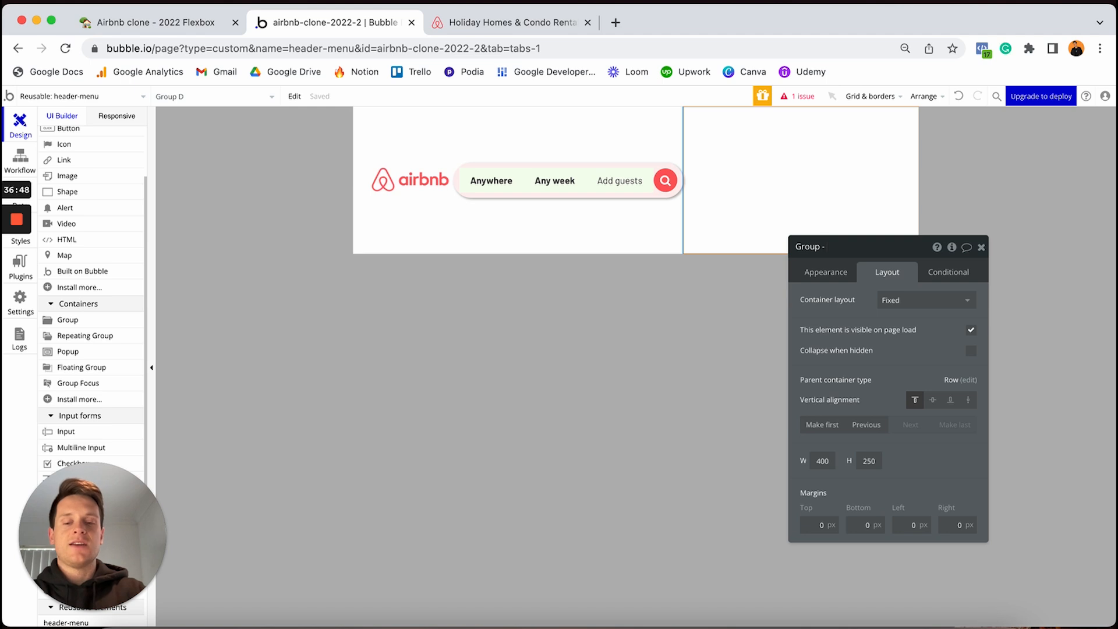
type("- Account-")
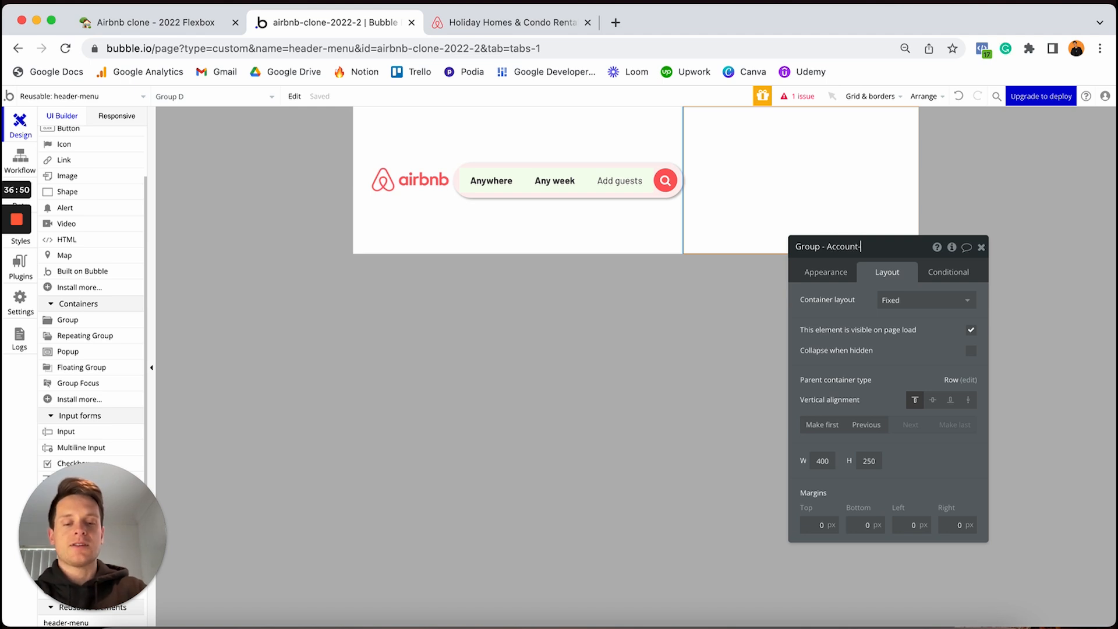
type("menu")
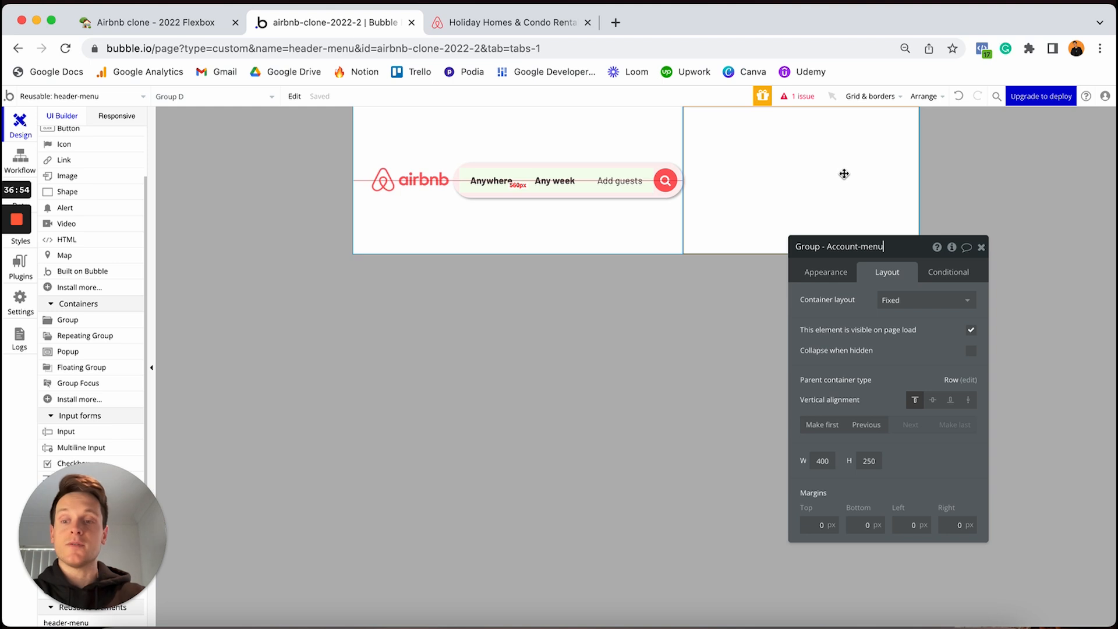
Step: Remove the Account-menu group's style and give it a flat light-blue background, #EFF8FF
left_click(819, 275)
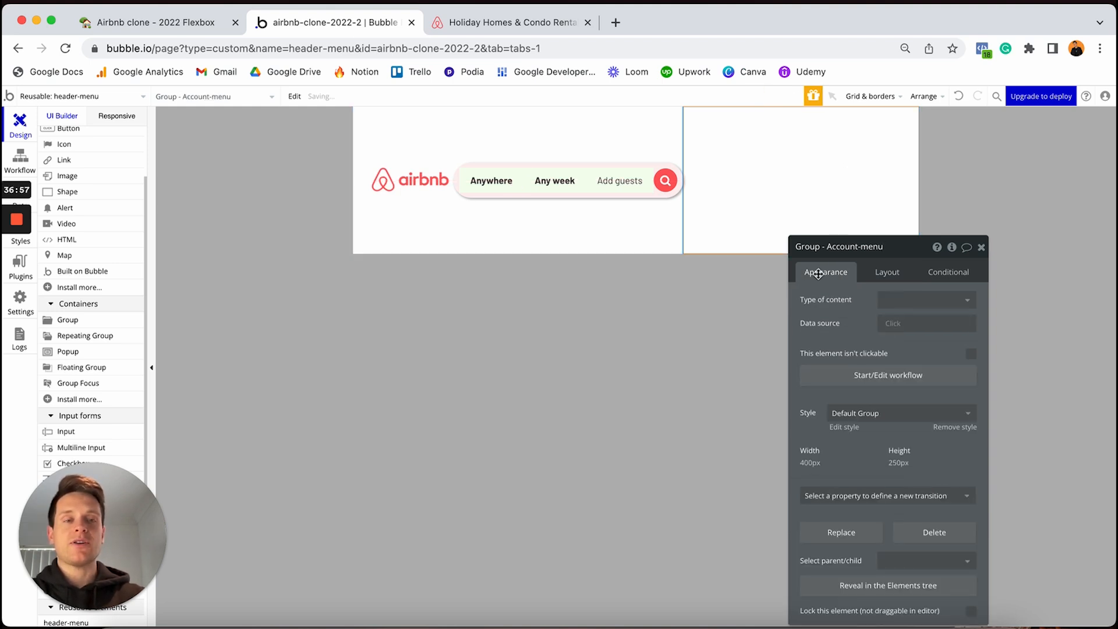
left_click(964, 428)
left_click(908, 453)
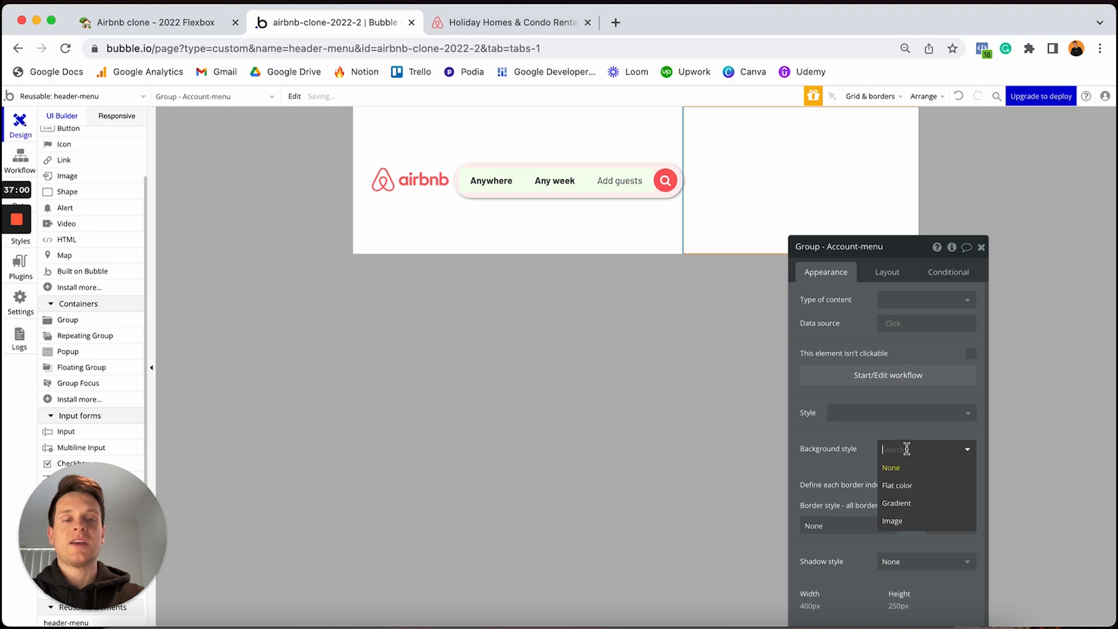
left_click(900, 485)
left_click(896, 476)
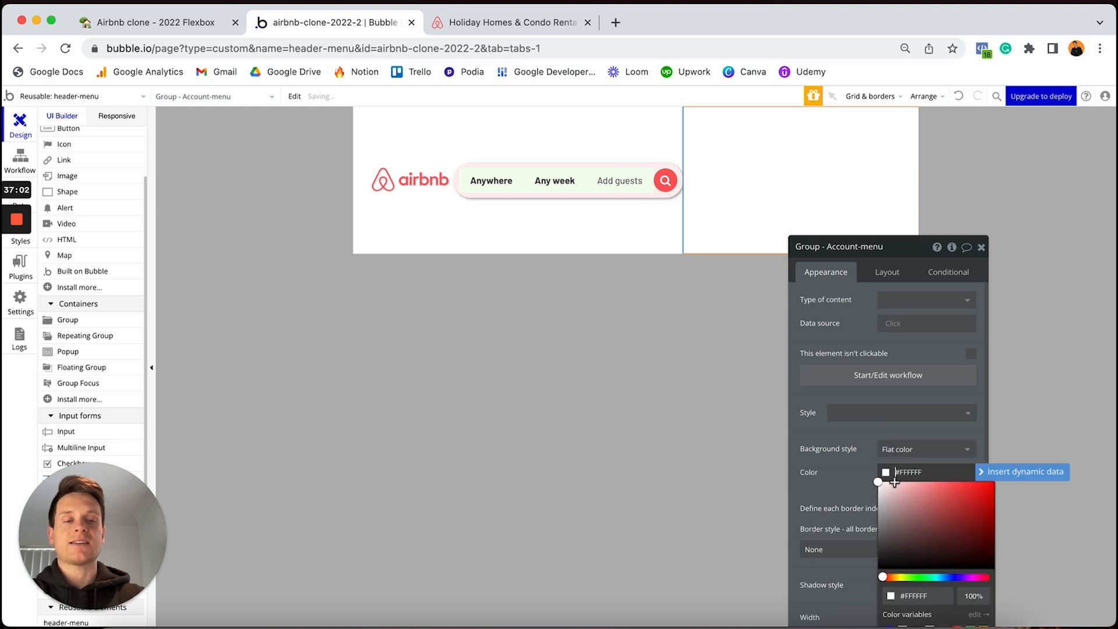
left_click(936, 576)
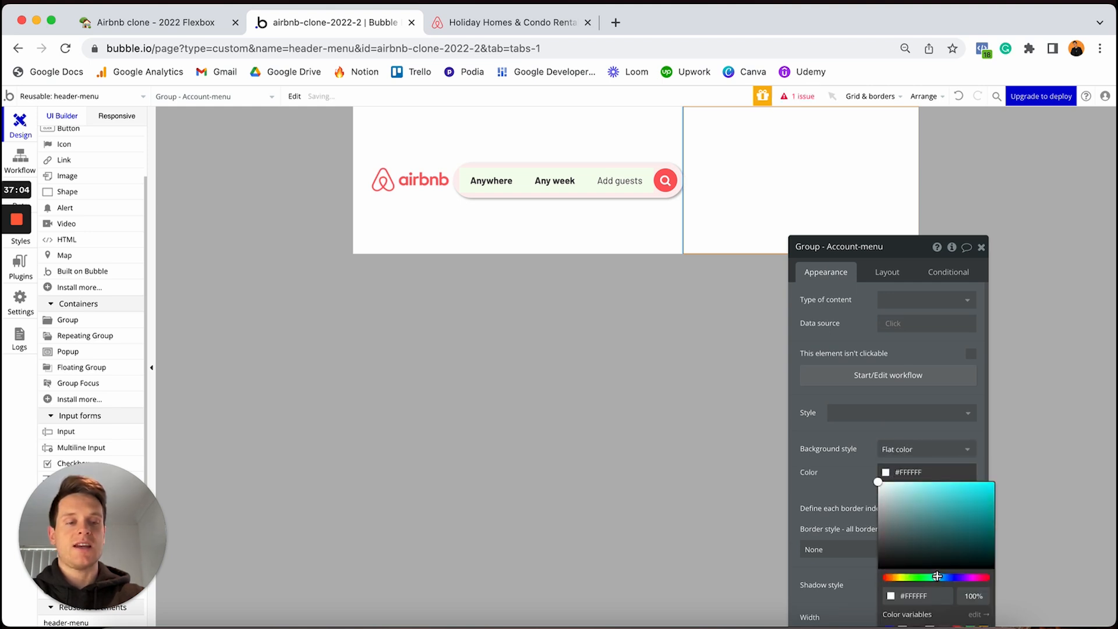
left_click_drag(937, 577, 944, 576)
left_click_drag(878, 494, 885, 481)
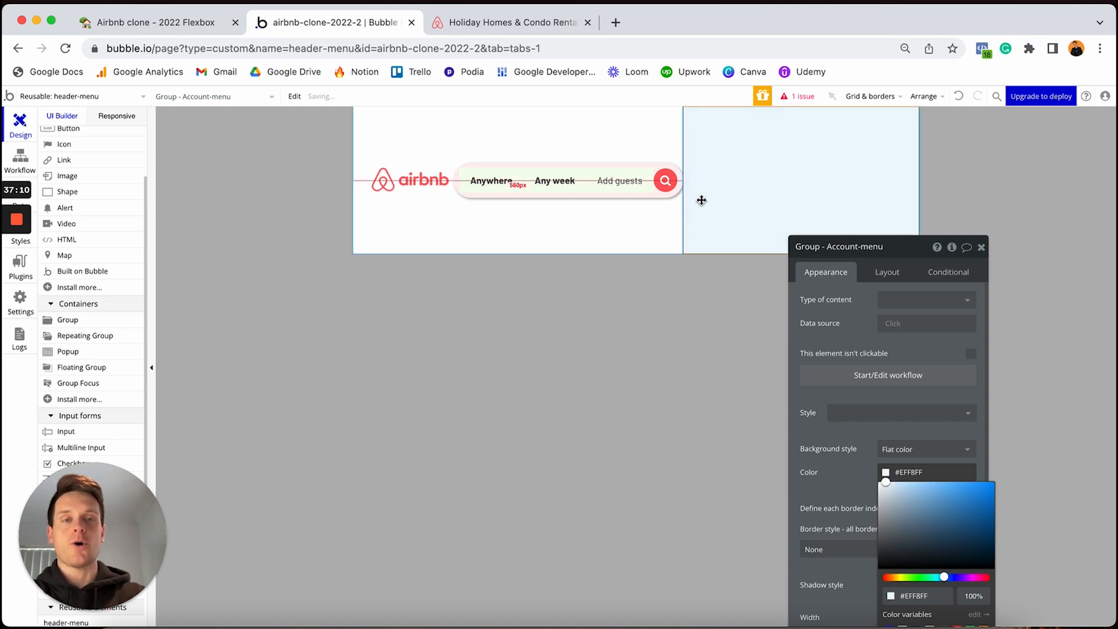
Step: Switch the Account-menu group to a Row layout and replace its fixed width with a minimum width of 0 px
left_click(884, 276)
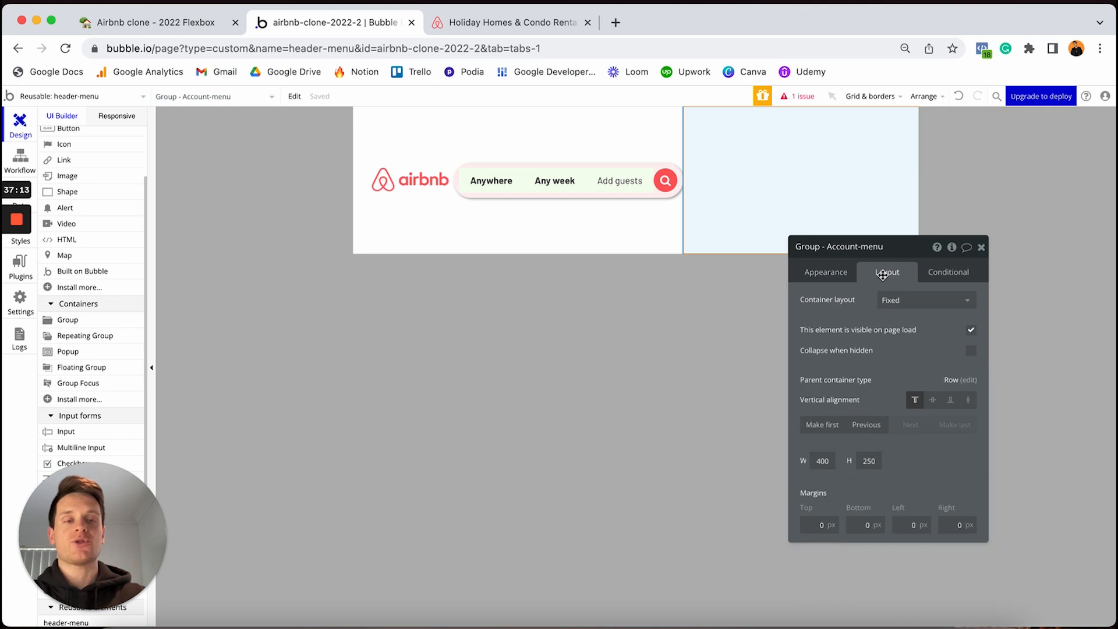
left_click(902, 305)
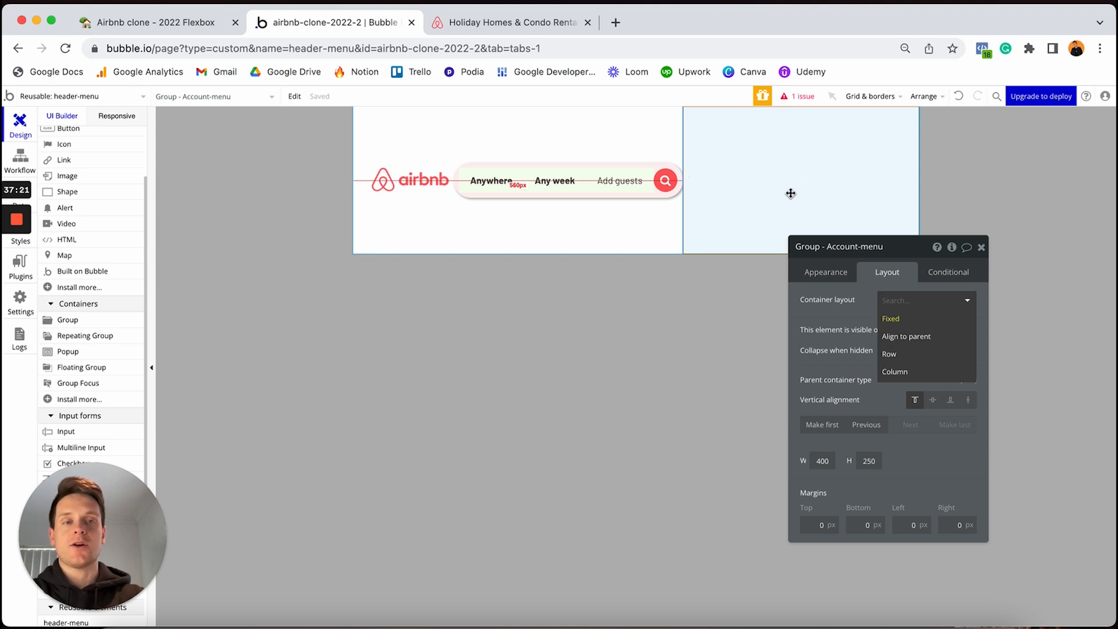
left_click(898, 355)
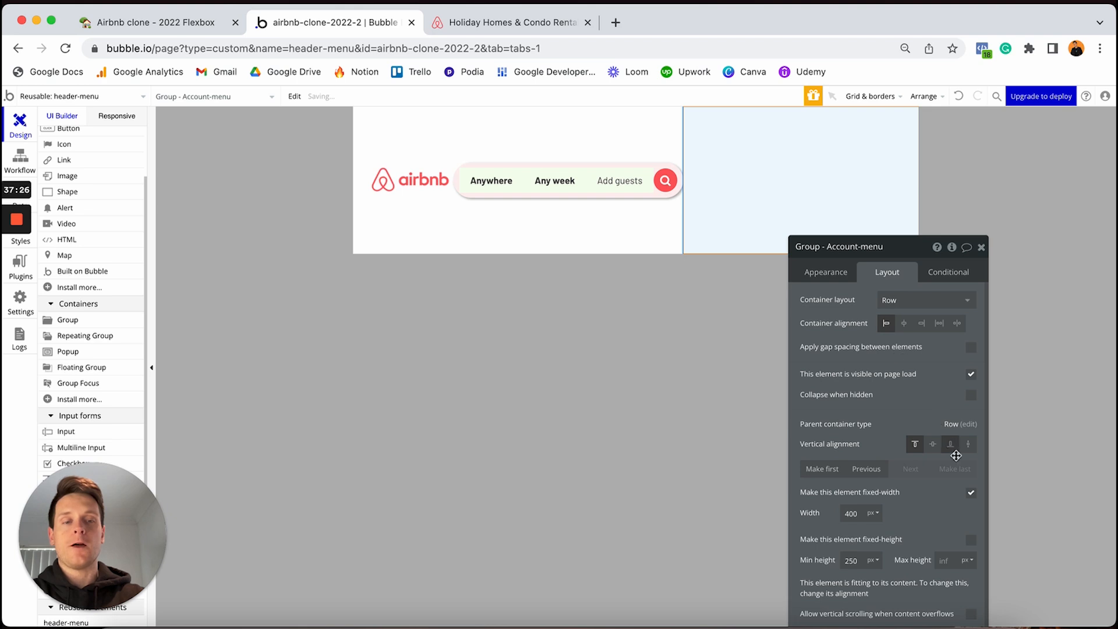
left_click(970, 494)
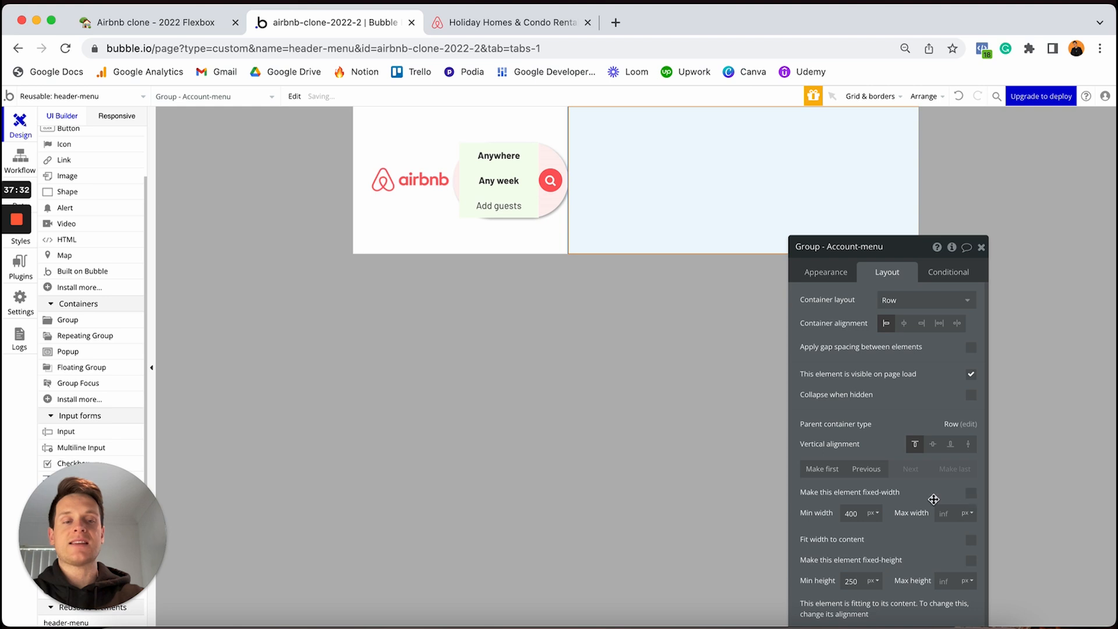
double_click(850, 513)
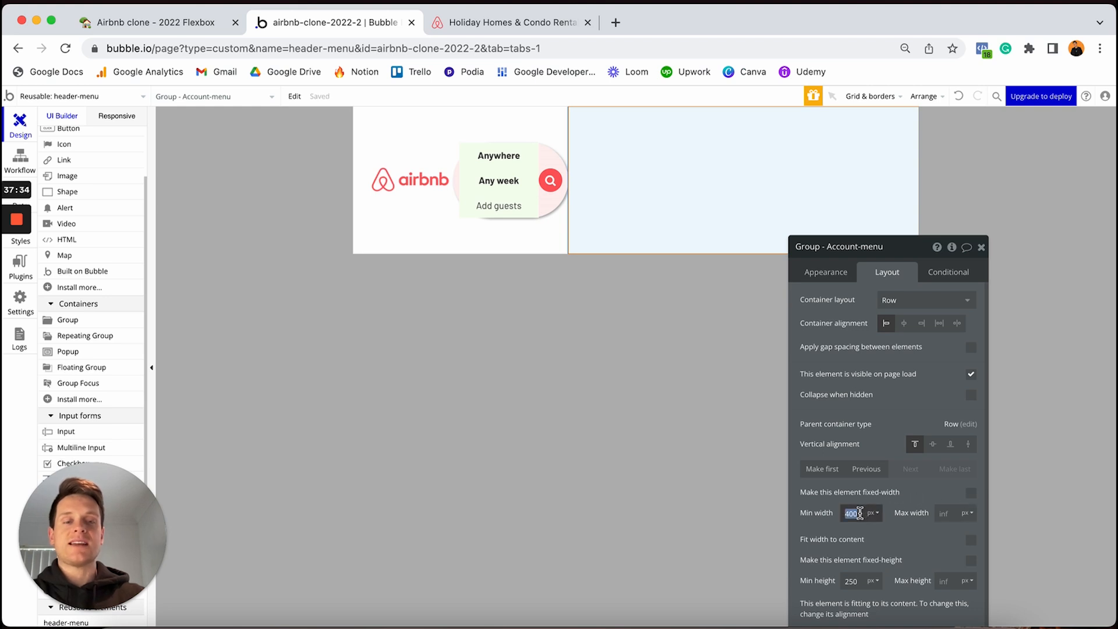
type("0")
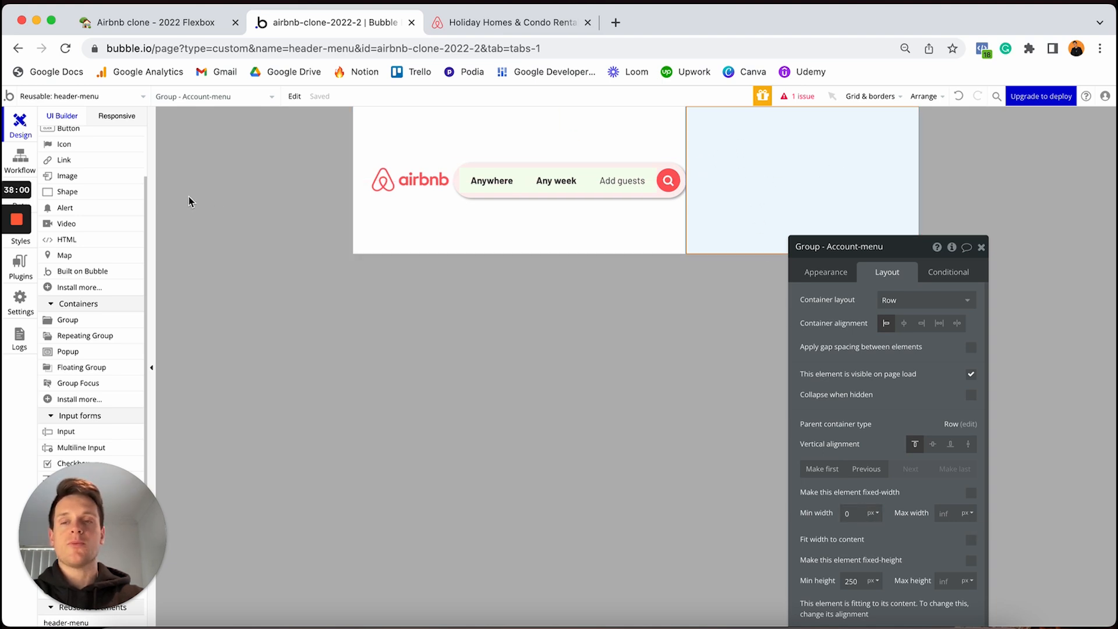
Step: Add a text element reading "Become a host" inside the Account-menu group
scroll(116, 223, "up", 3)
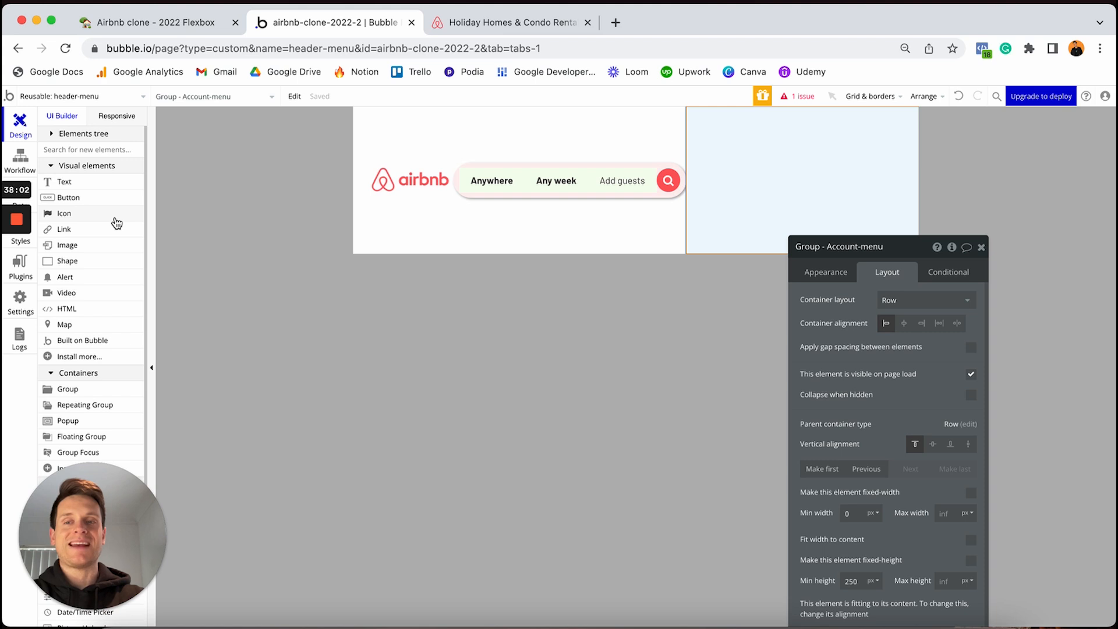
left_click(82, 182)
left_click(778, 157)
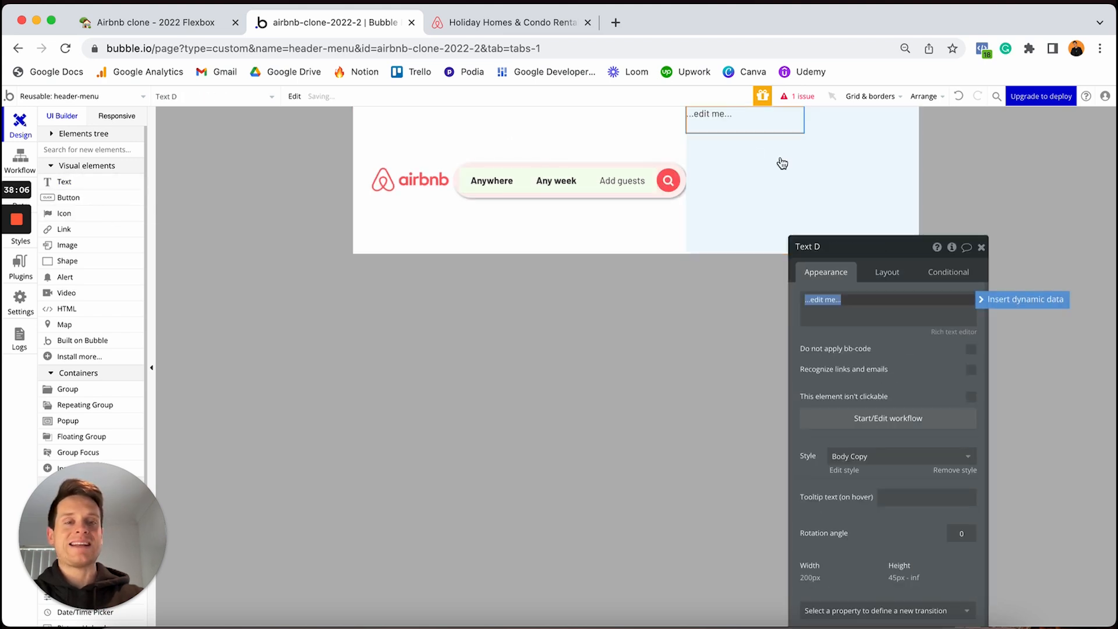
type("Become")
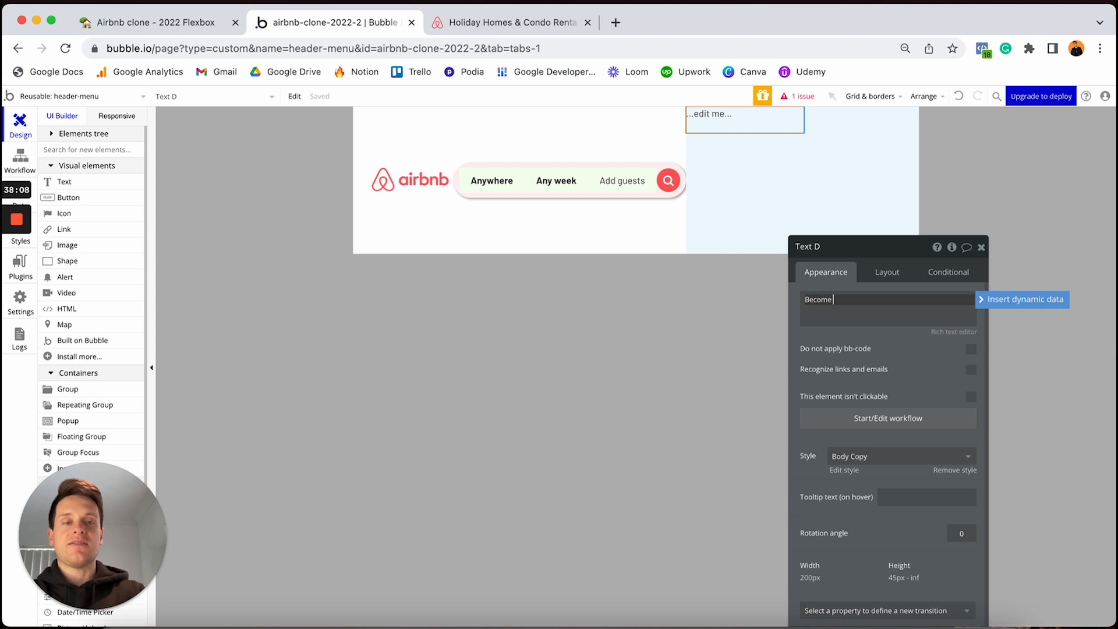
type(" a host")
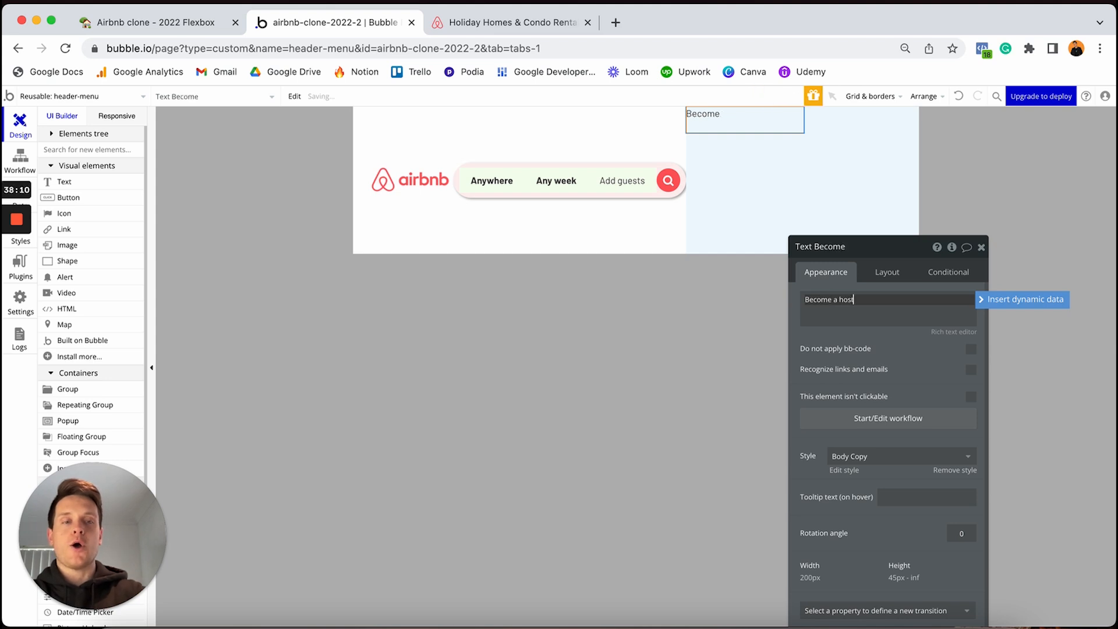
Step: Remove the style from the "Become a host" text and make it bold
left_click(906, 247)
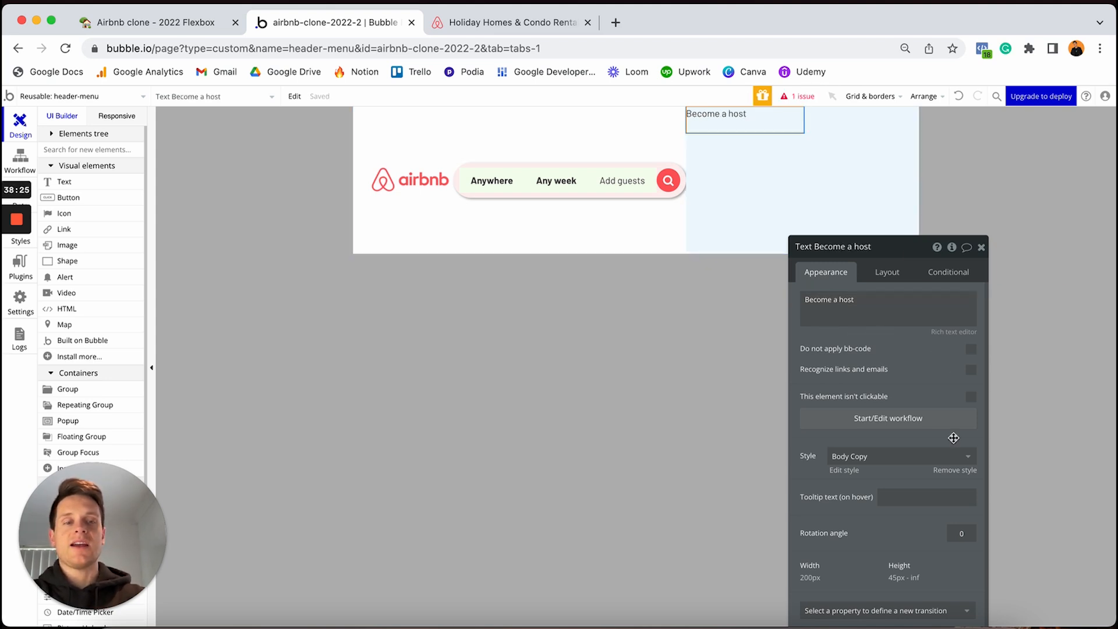
left_click(949, 470)
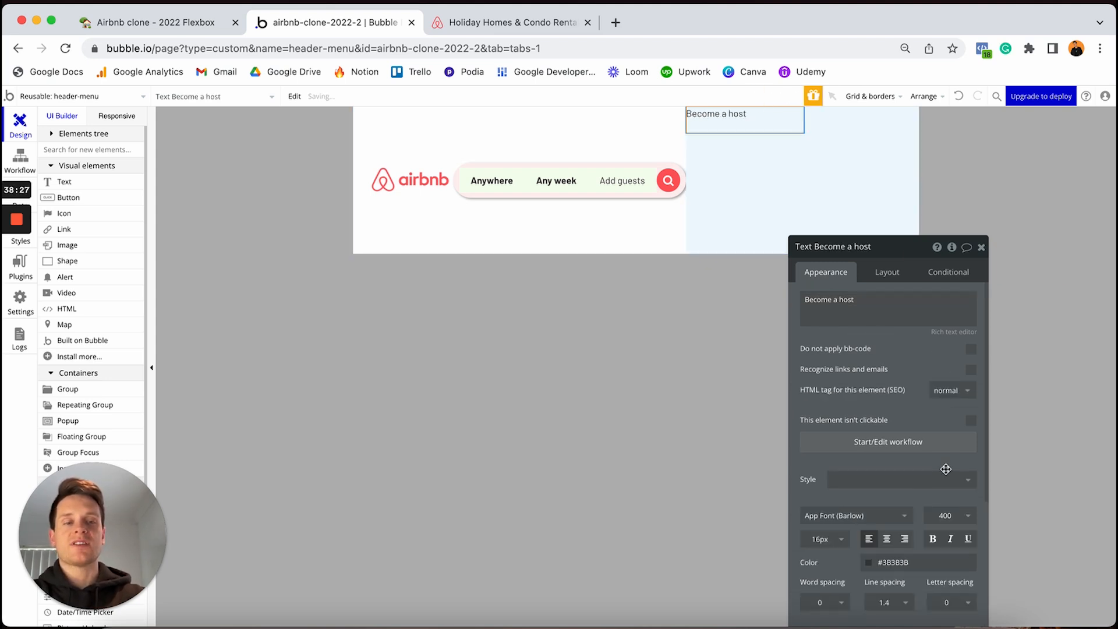
left_click(932, 540)
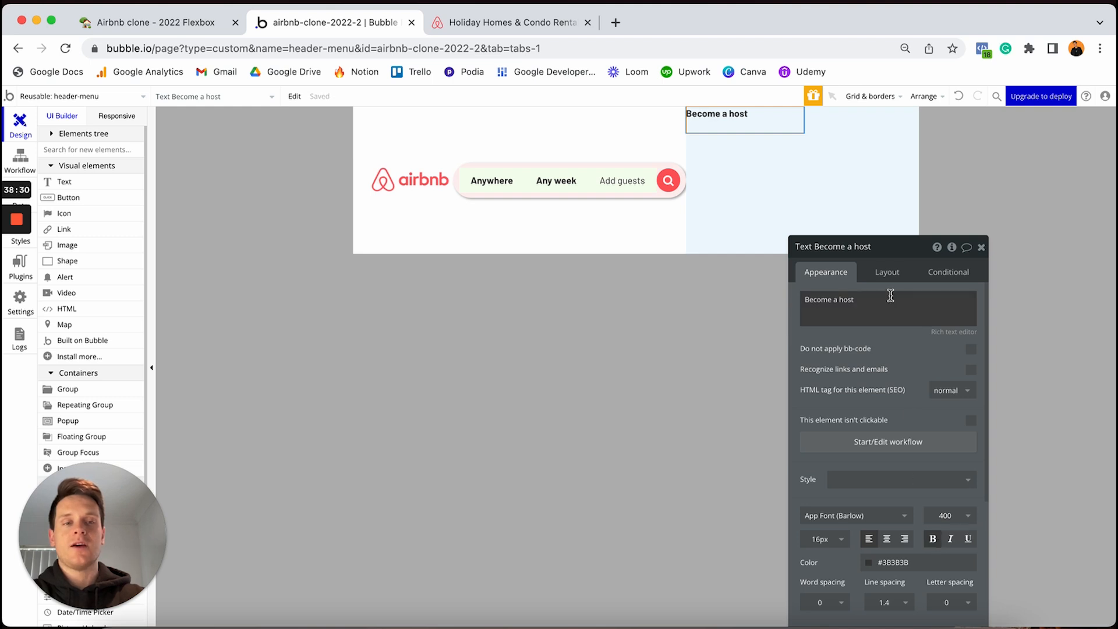
Step: Remove the fixed width from the "Become a host" text, set its minimum width to 0 px and fit its width to content
left_click(887, 272)
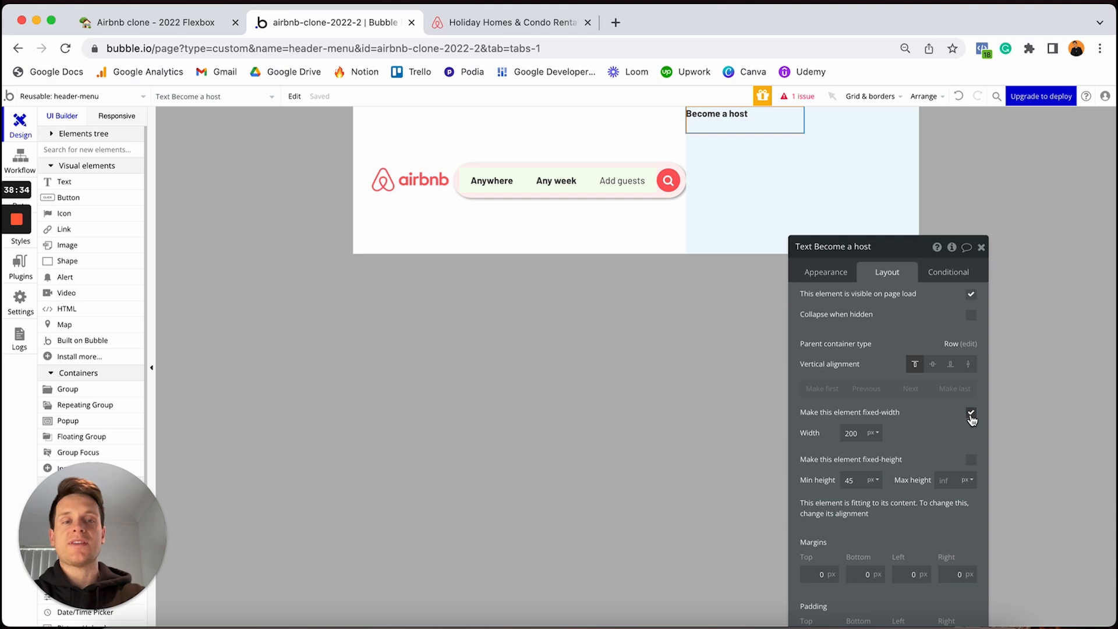
left_click(971, 414)
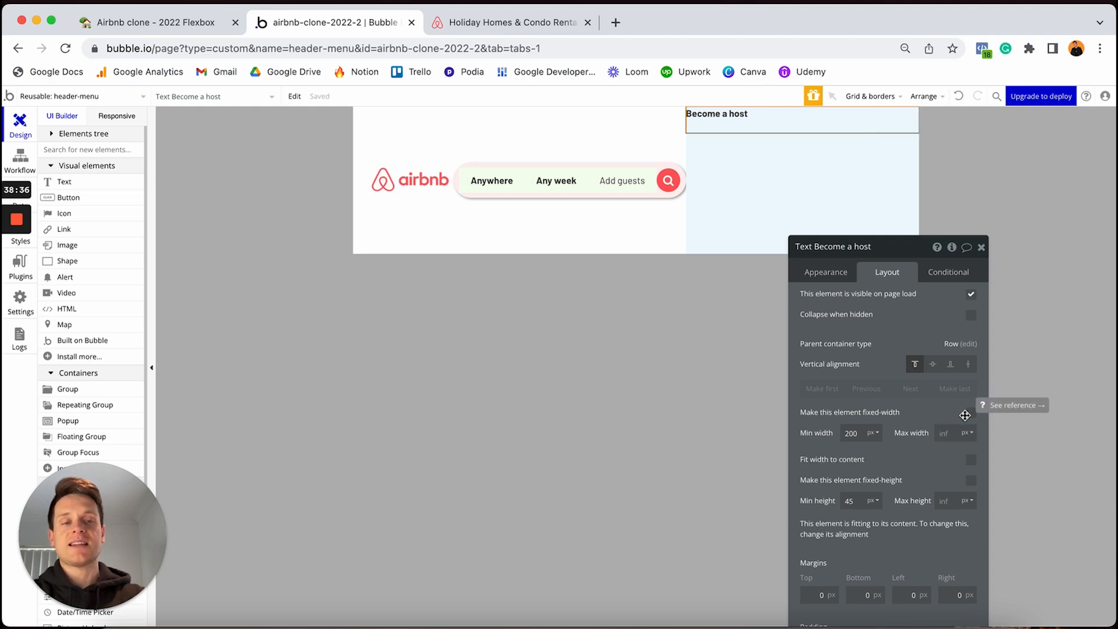
double_click(854, 432)
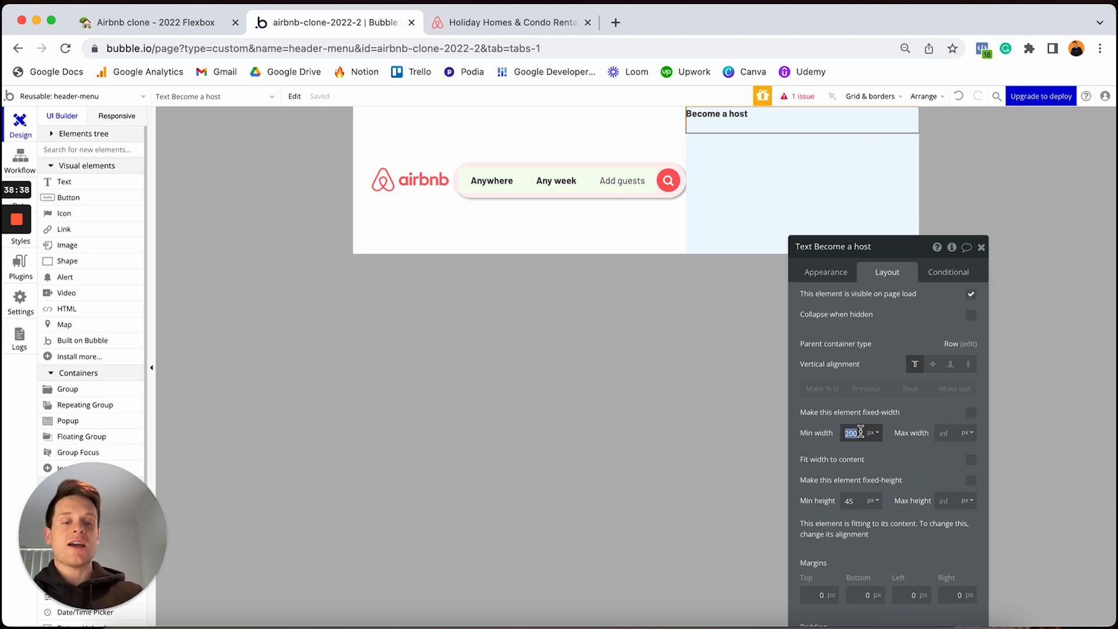
type("0")
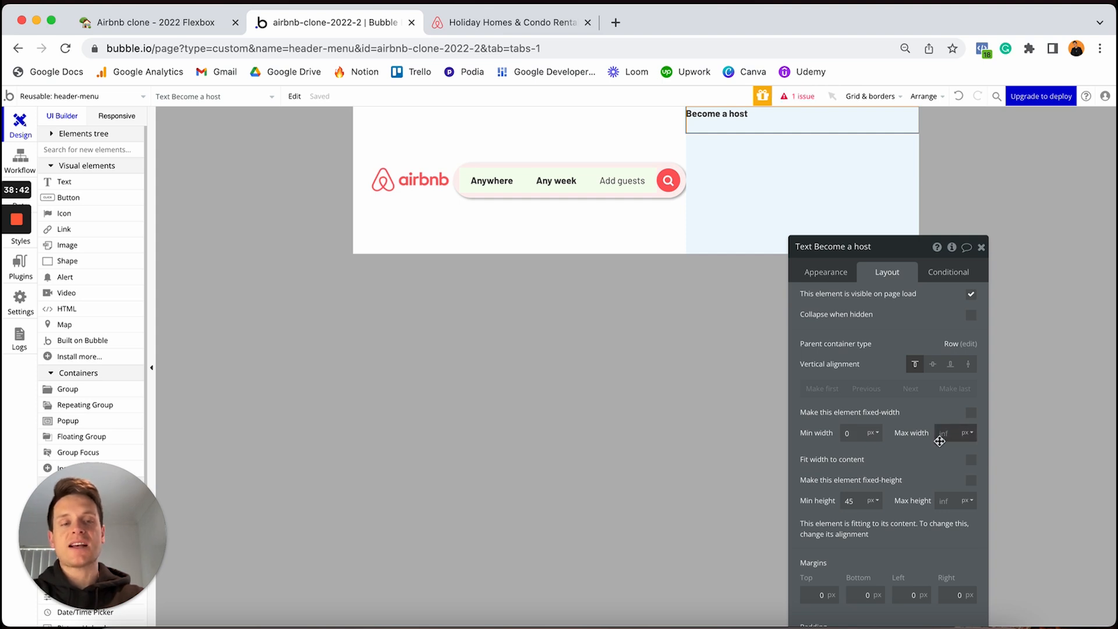
left_click(970, 460)
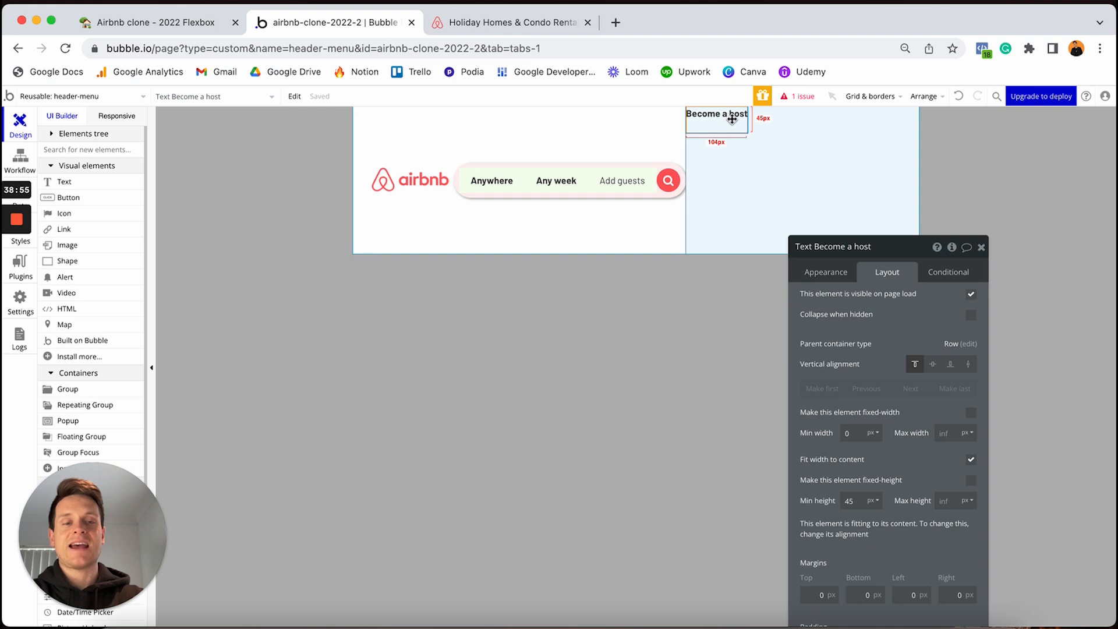
Step: Set the "Become a host" text's minimum height to 0 px, give it a 10 px left margin and center it vertically
left_click(855, 500)
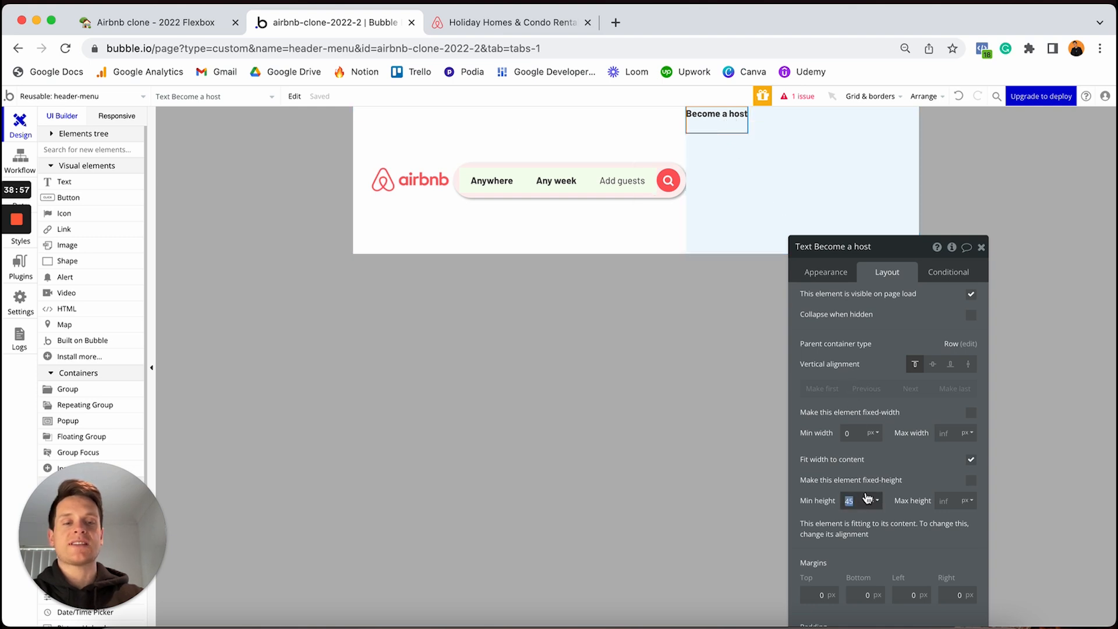
type("0")
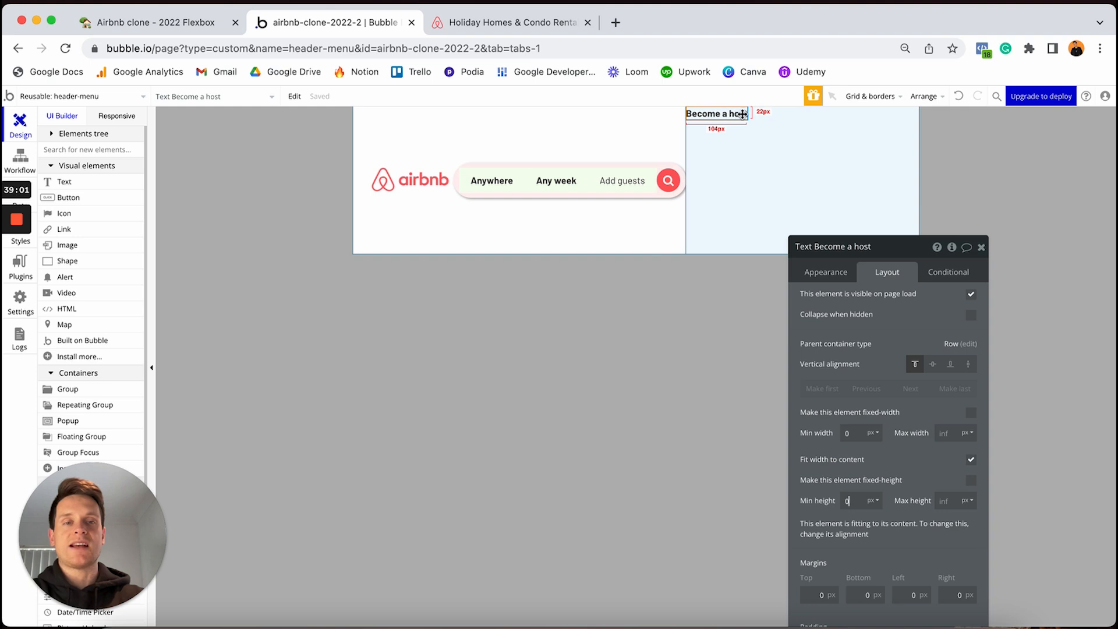
left_click_drag(895, 248, 912, 157)
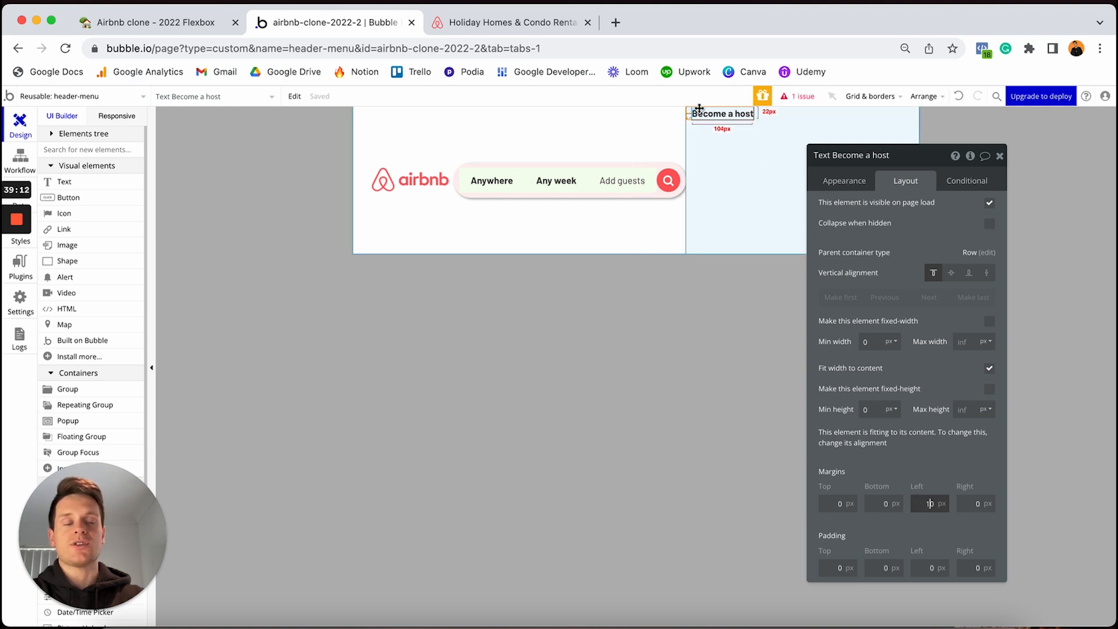
left_click(950, 274)
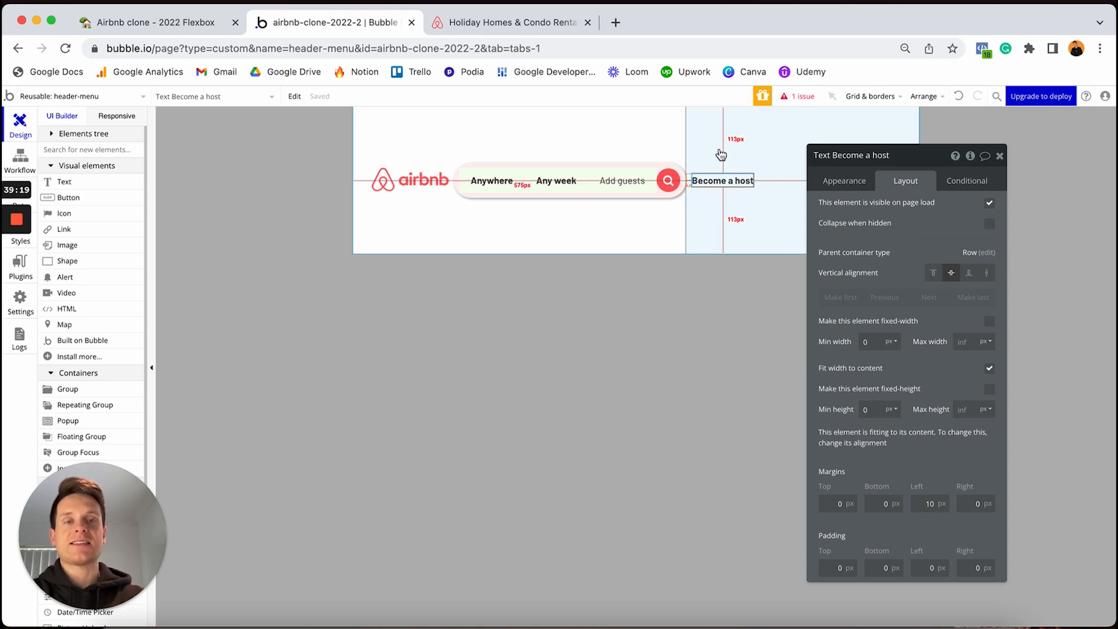
Step: Check the account menu on the Airbnb site, and add a bars icon beside "Become a host" in the Account-menu group
key("ctrl+Tab")
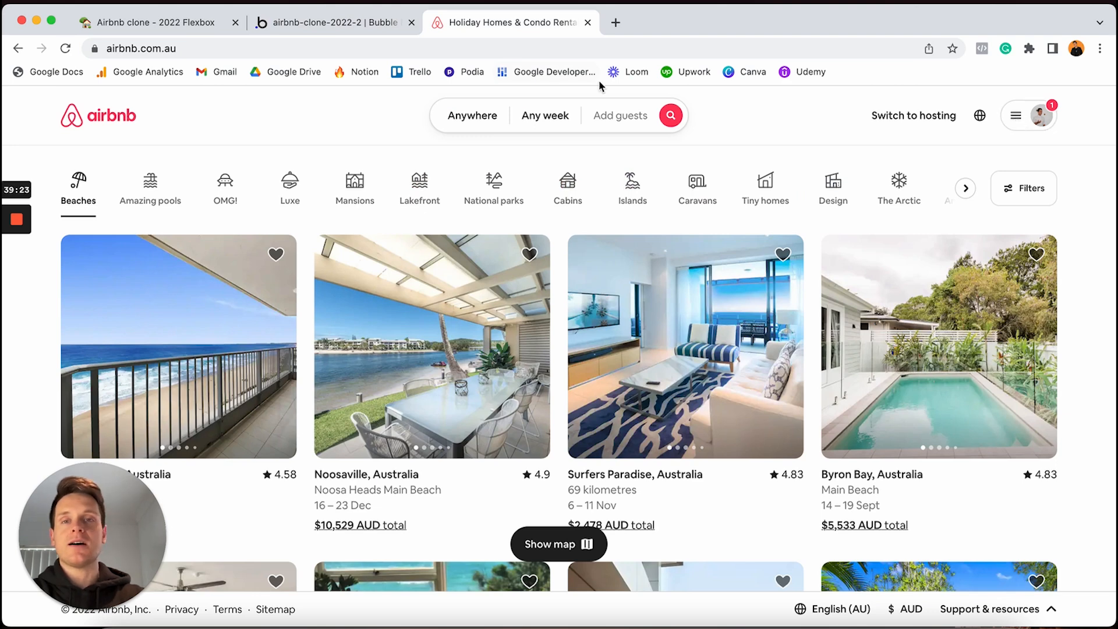
left_click(358, 23)
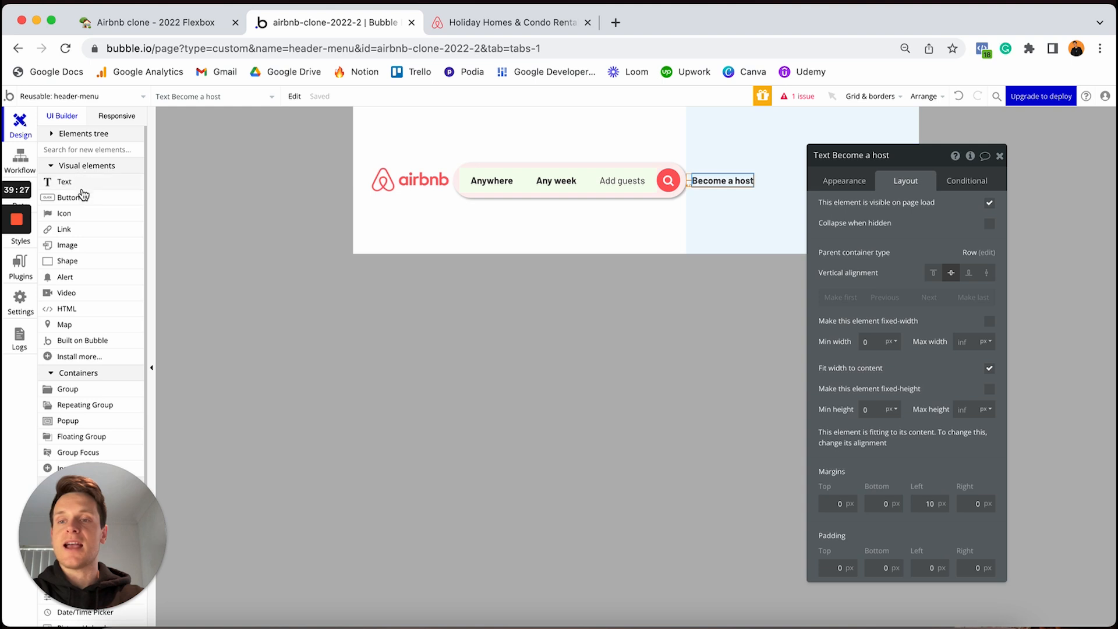
left_click(79, 215)
left_click(770, 187)
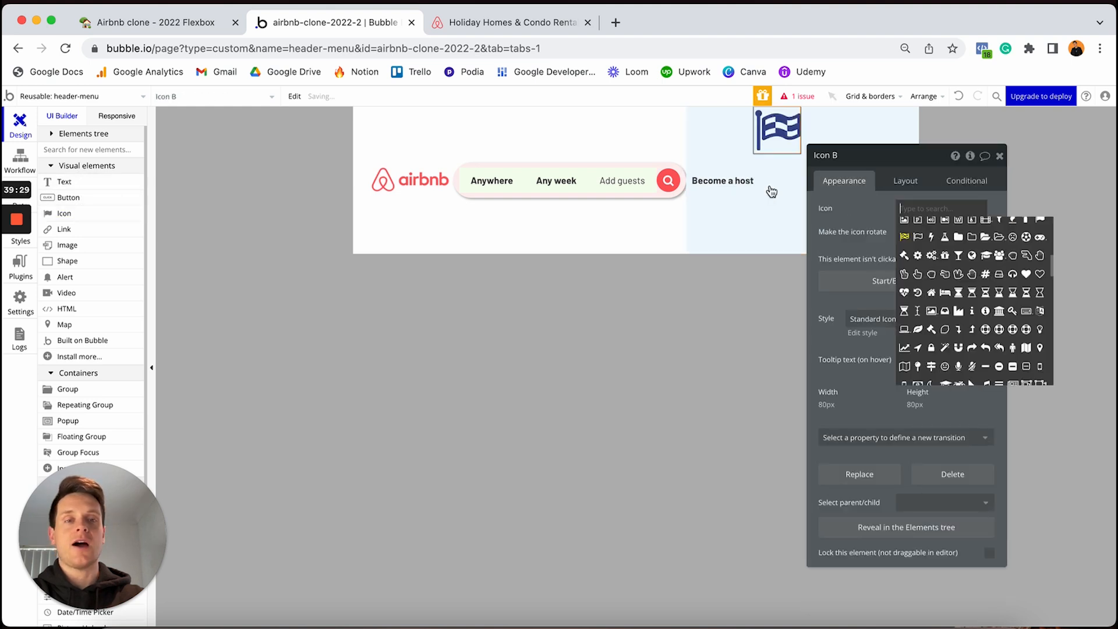
type("bar")
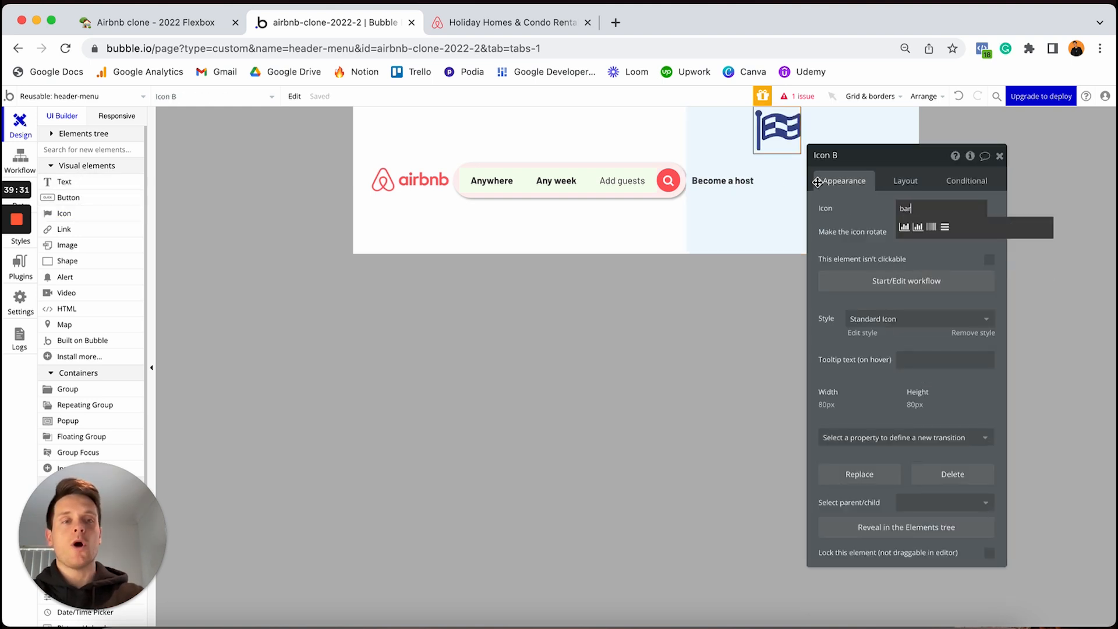
left_click(944, 227)
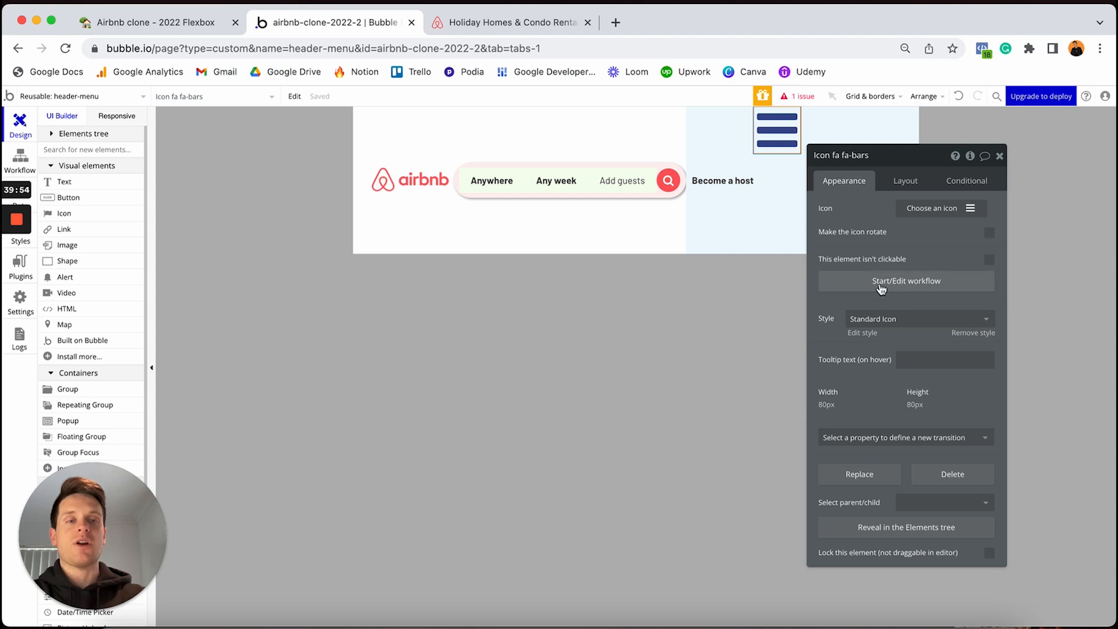
Step: Remove the bars icon's style and set its color to #787878
left_click(974, 334)
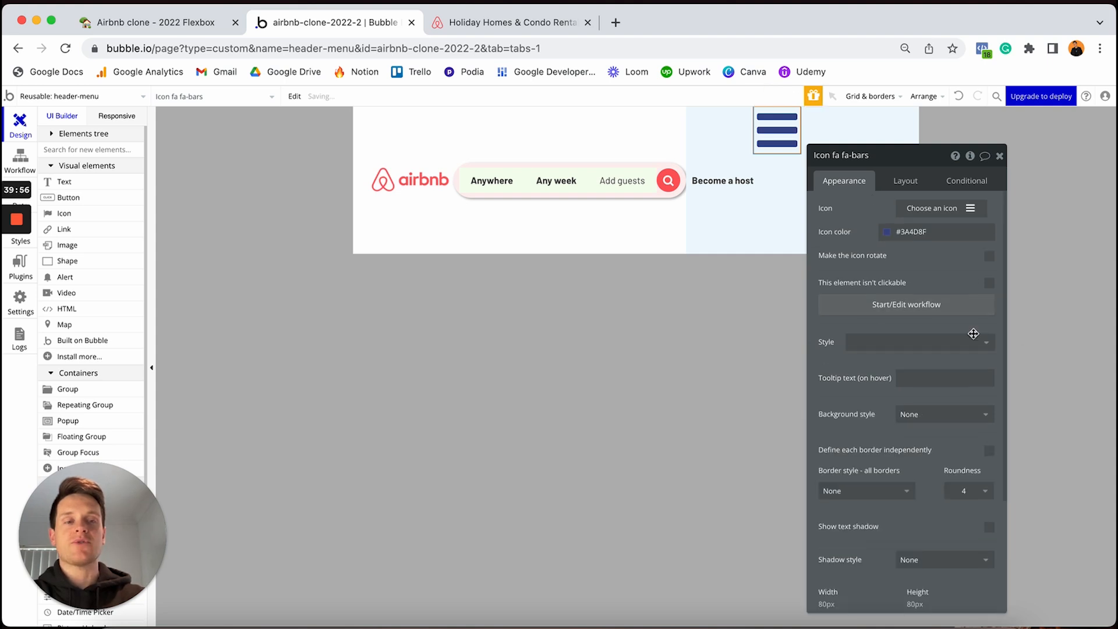
left_click(934, 232)
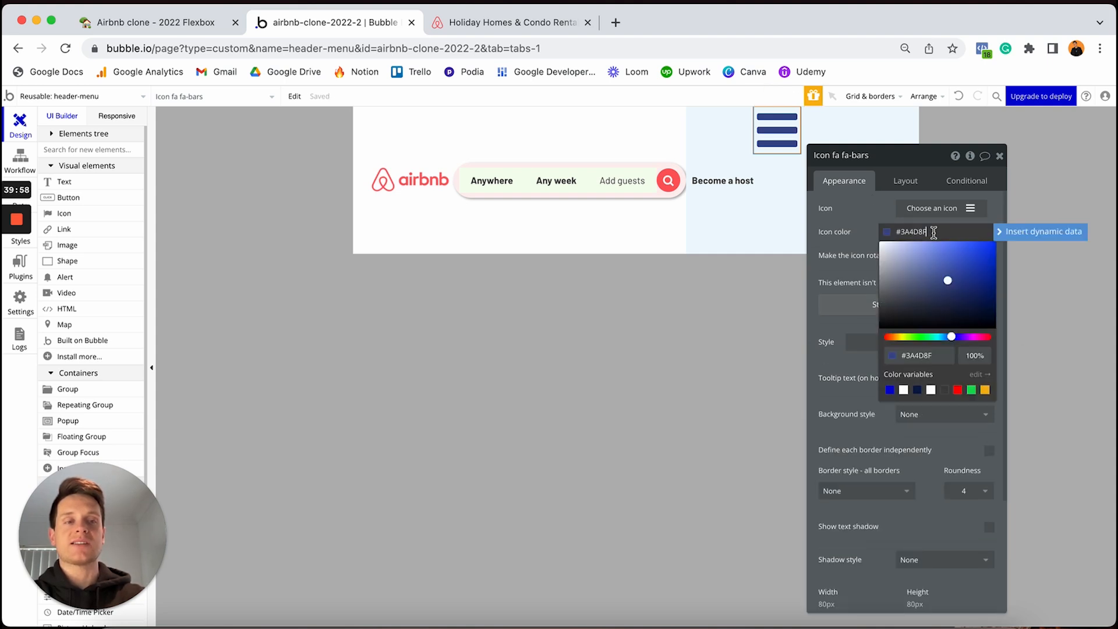
key("super+a")
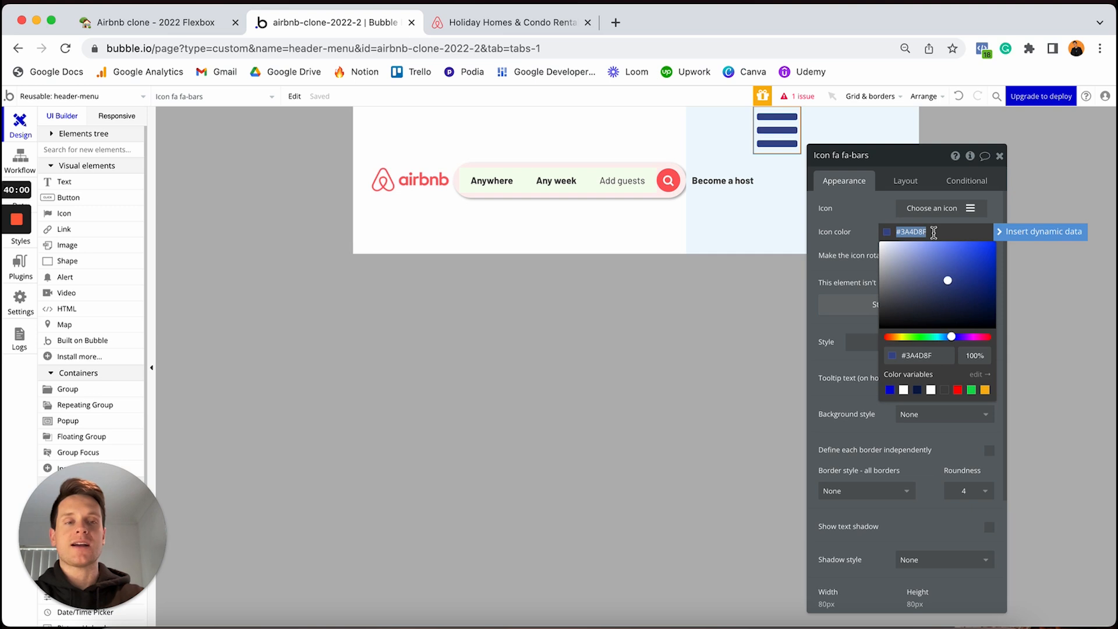
type("#787878")
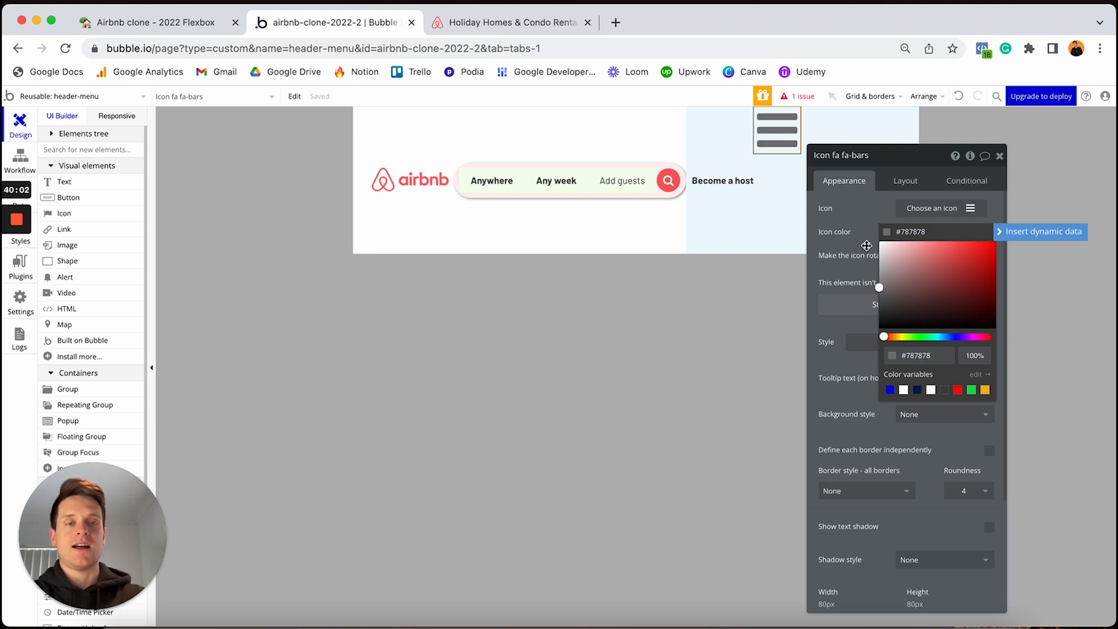
left_click(866, 232)
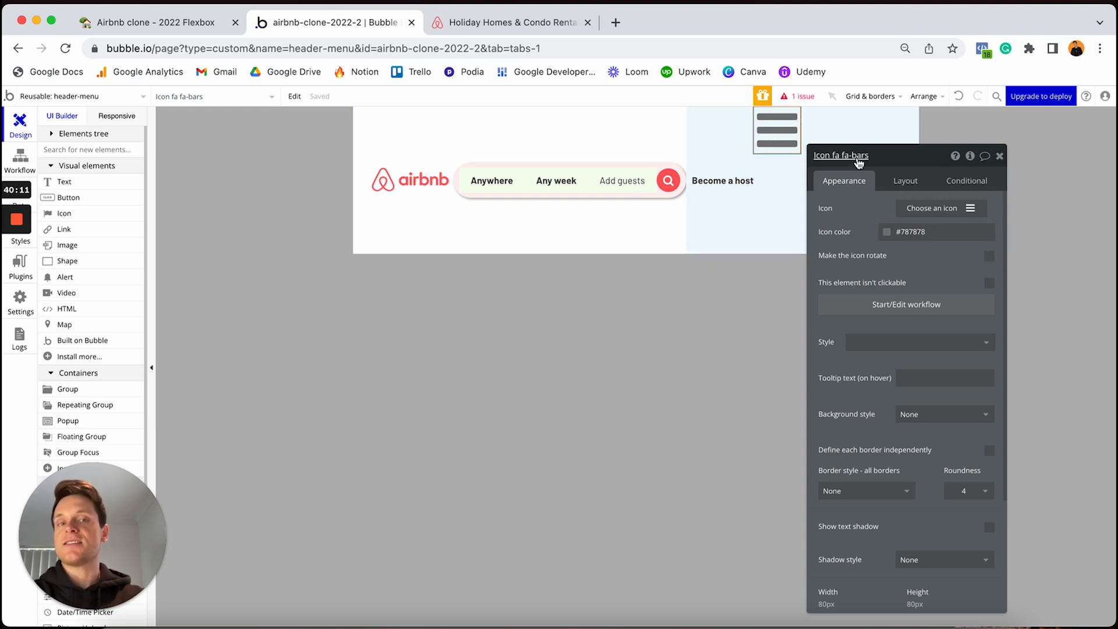
Step: Set the bars icon's fixed width and height to 30 px each
left_click(907, 182)
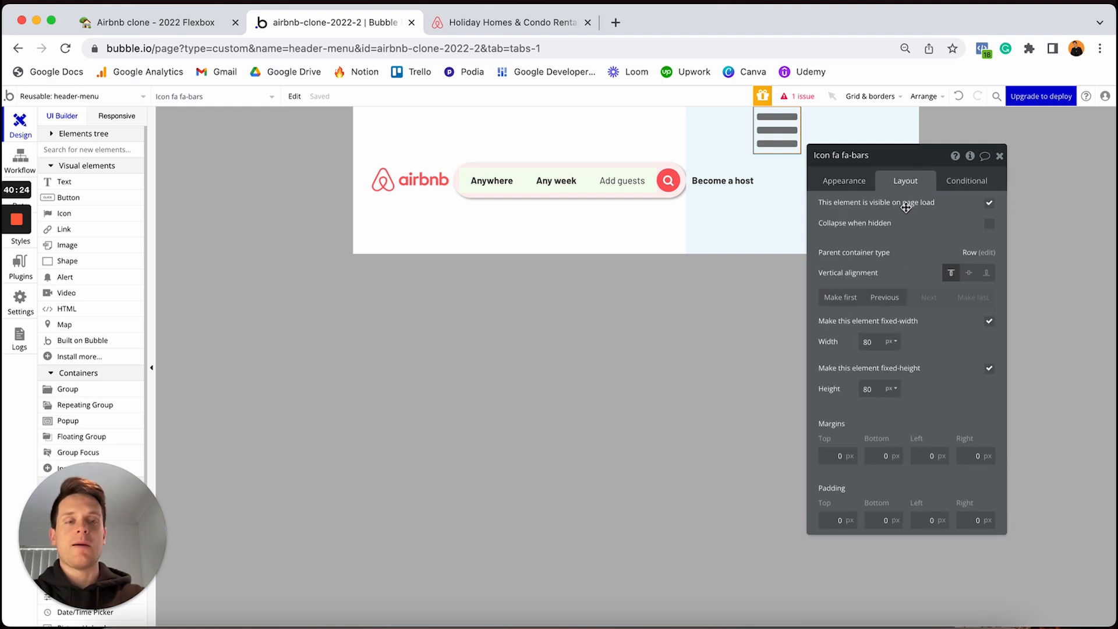
left_click(876, 343)
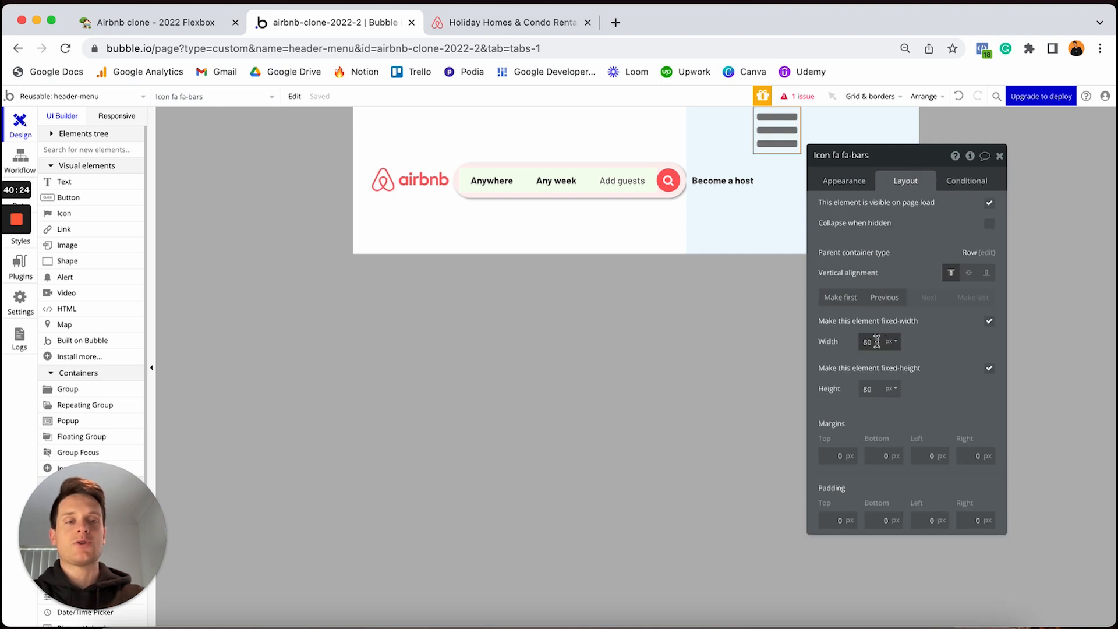
type("30")
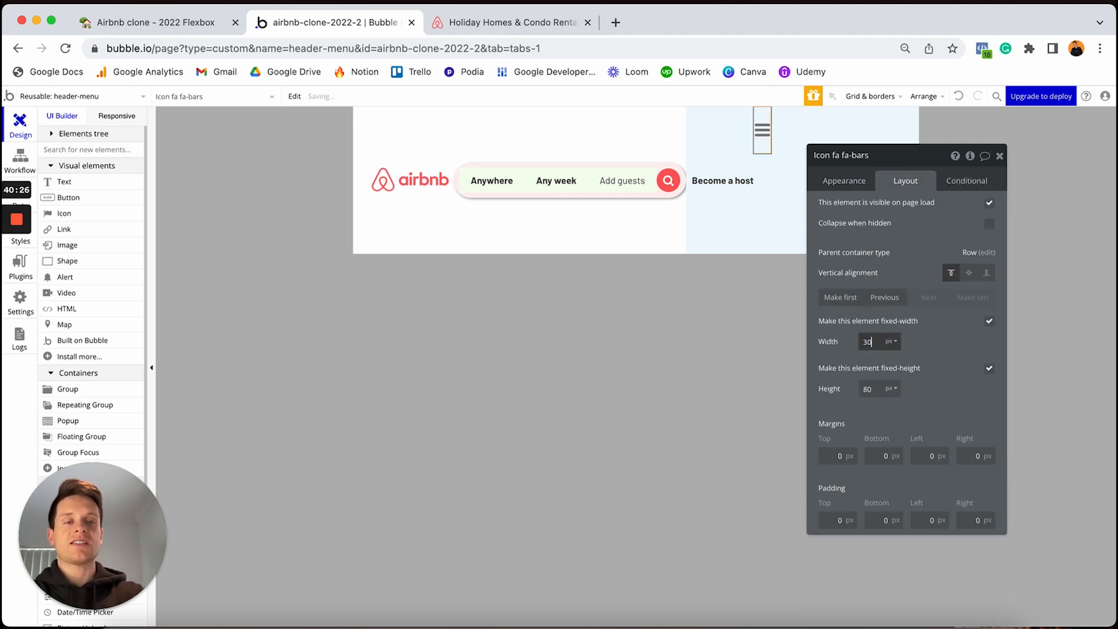
type("30")
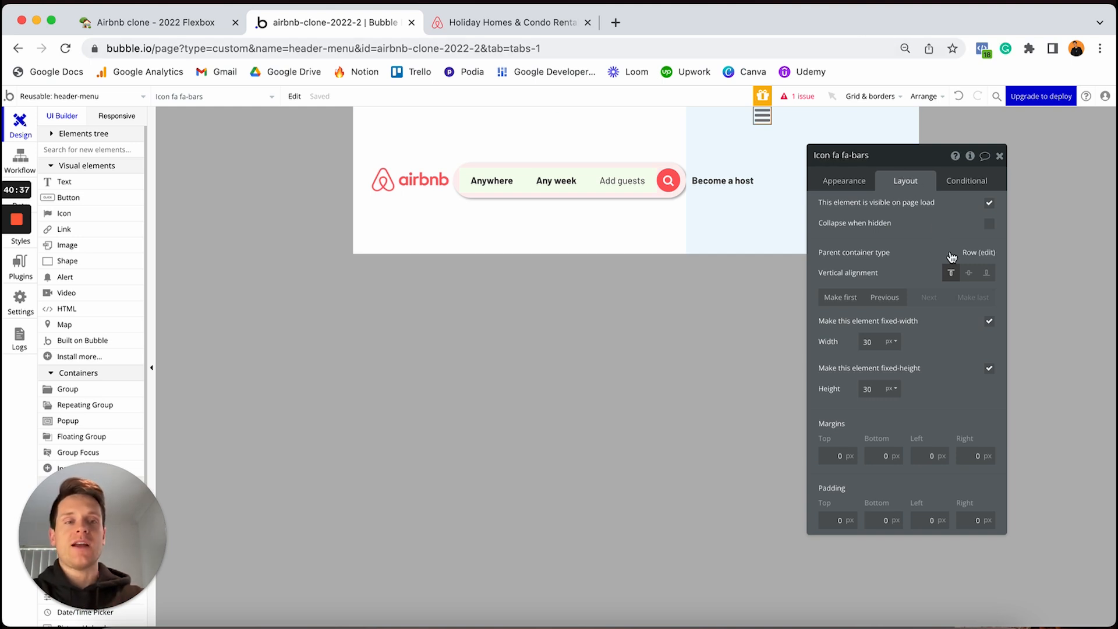
Step: Center the bars icon vertically in the Account-menu row and give it a left margin of 20 px
left_click(967, 273)
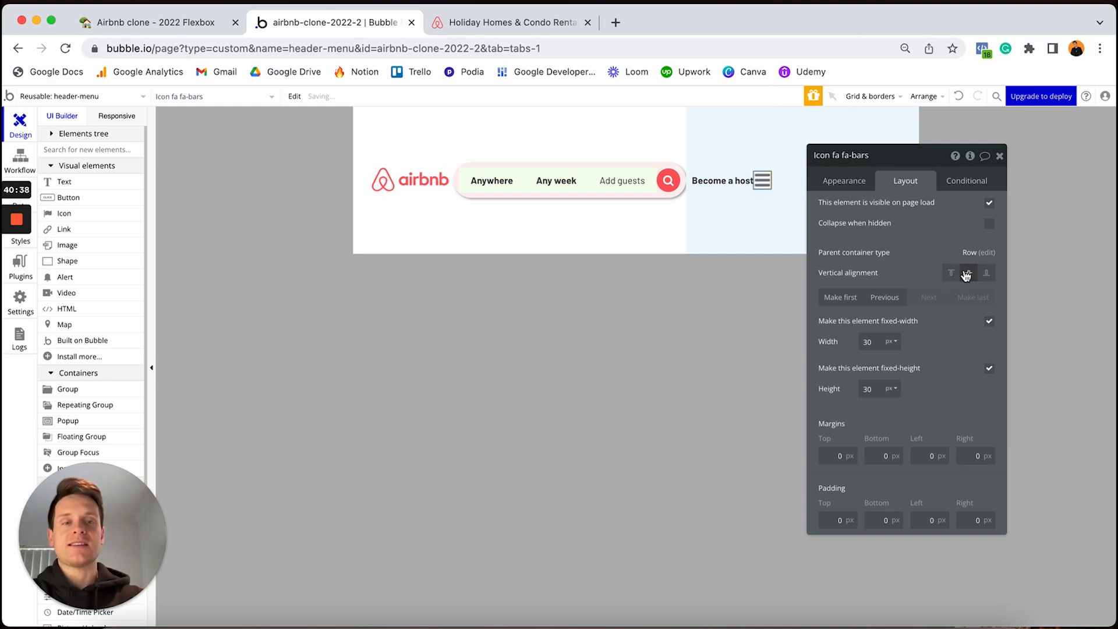
left_click(922, 454)
type("20")
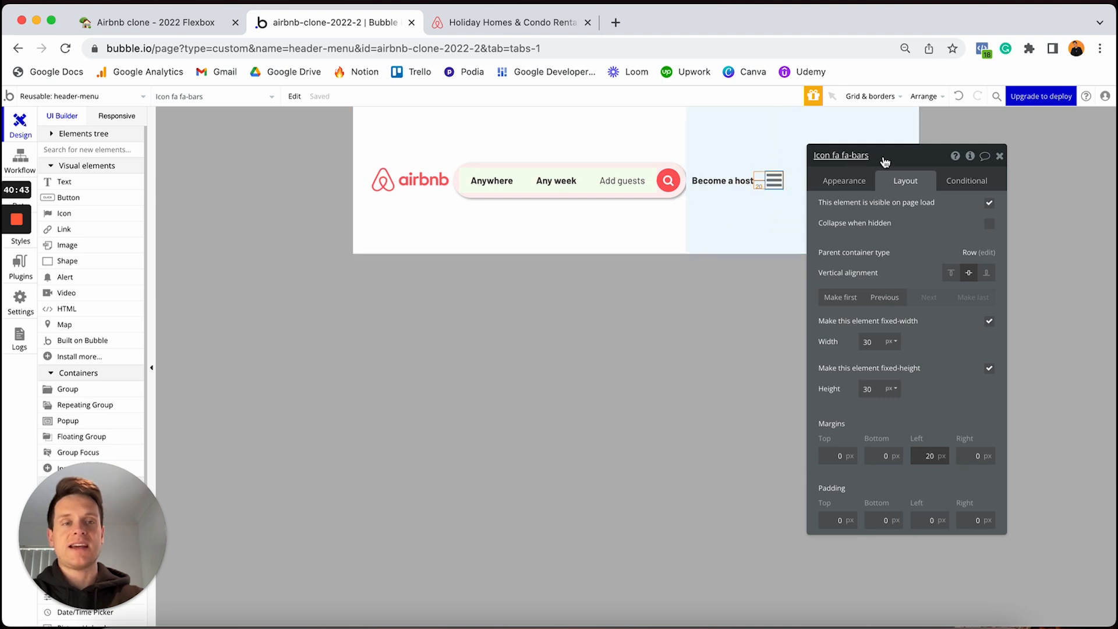
left_click_drag(885, 162, 980, 167)
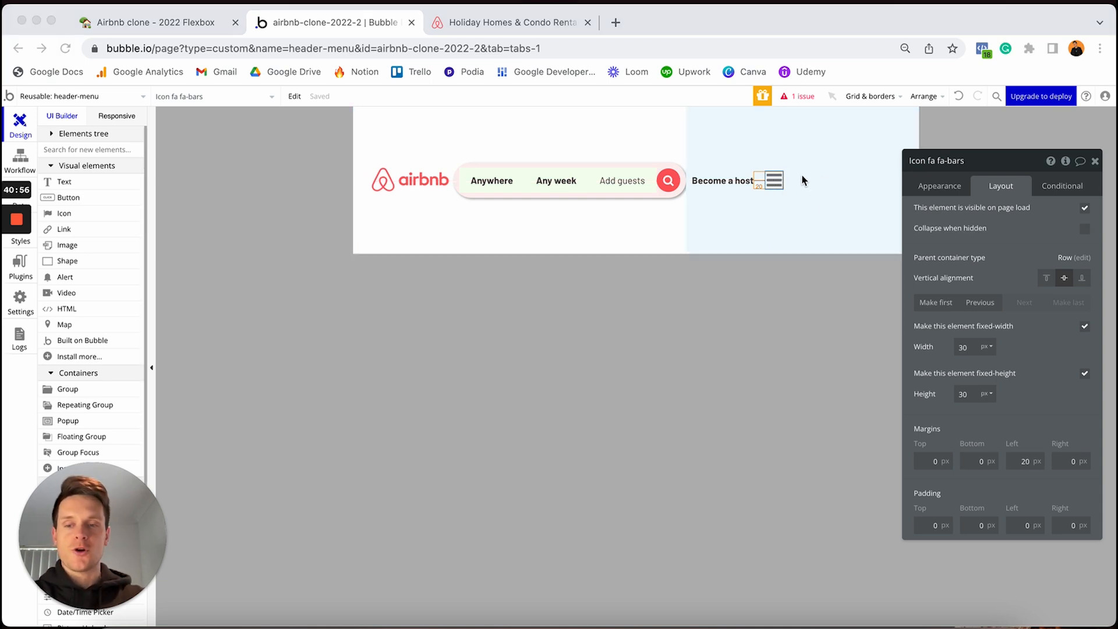
Step: Add an image element to the Account-menu group and upload a grey placeholder profile picture
left_click(71, 182)
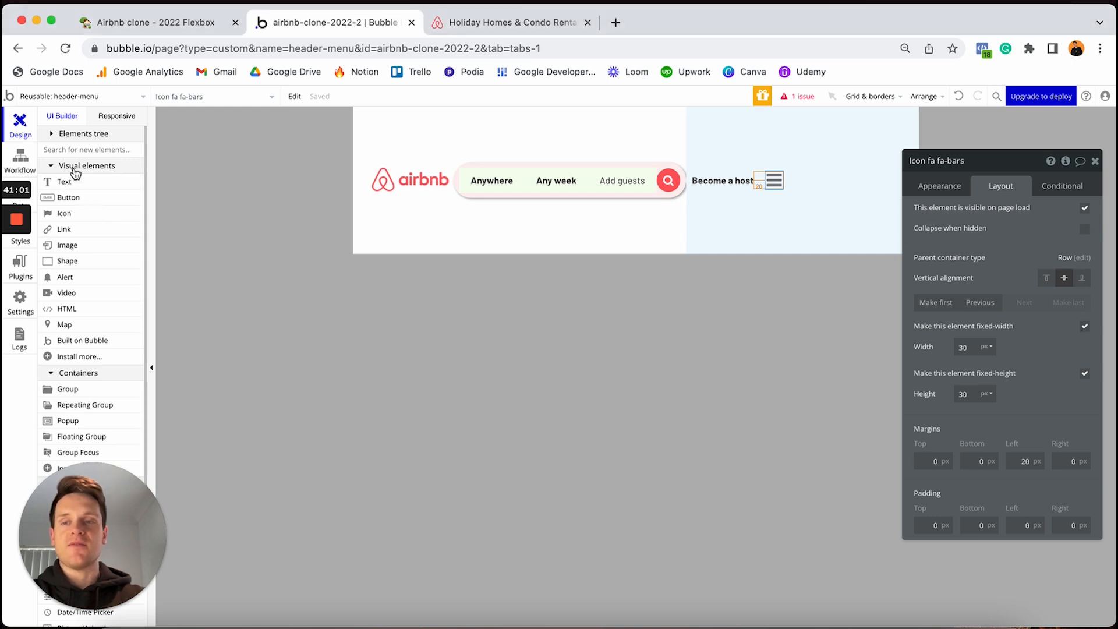
left_click(68, 246)
left_click(823, 188)
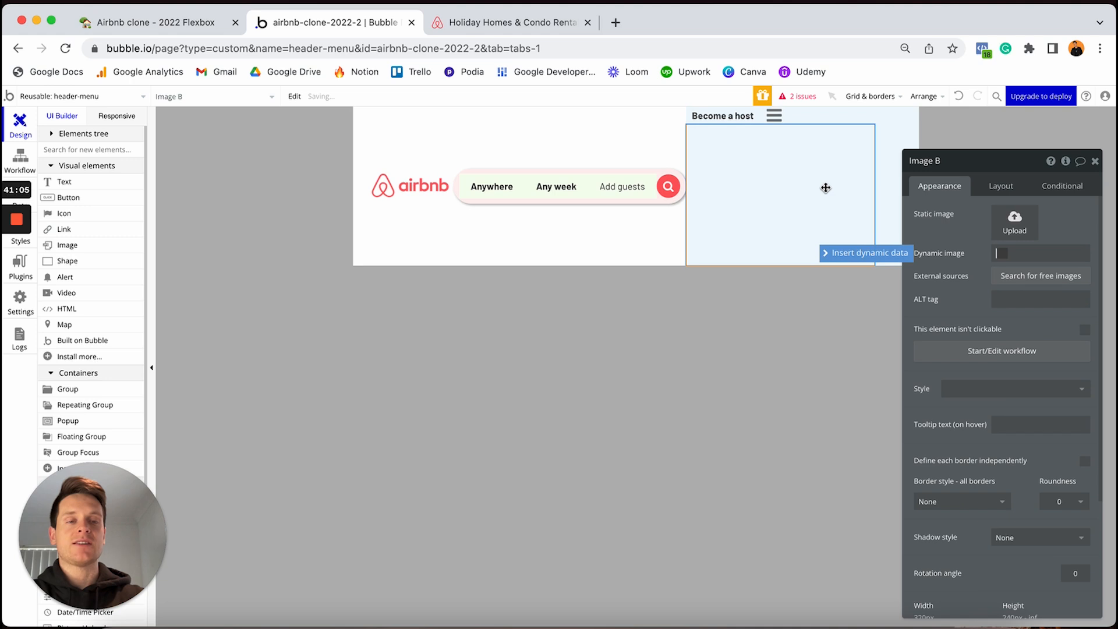
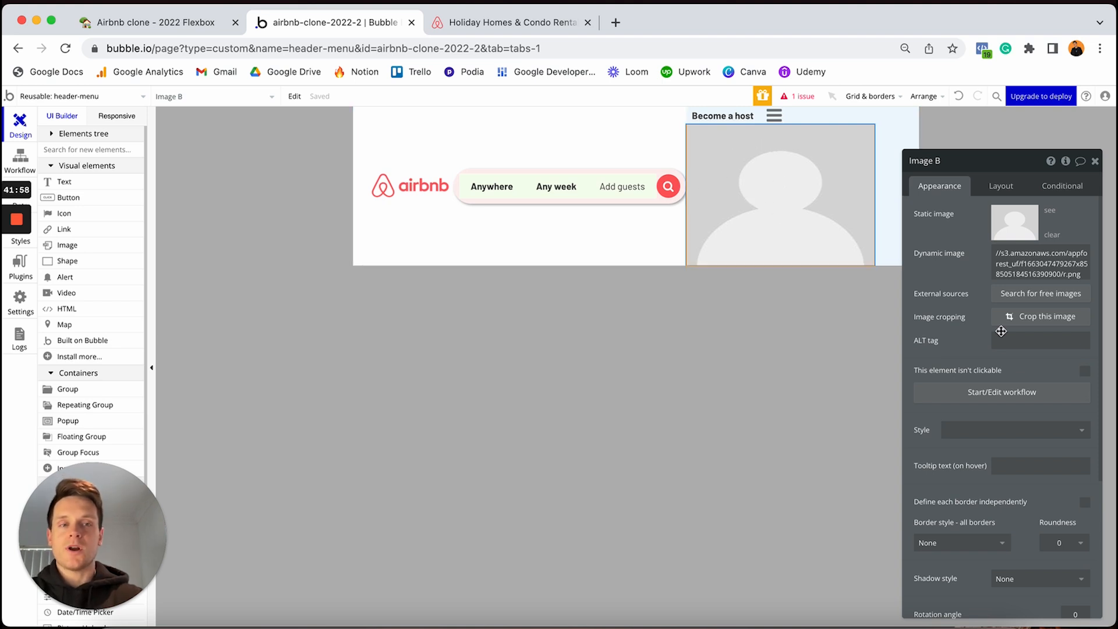
Step: Set the roundness of the profile image to 100
left_click(1057, 542)
type("1")
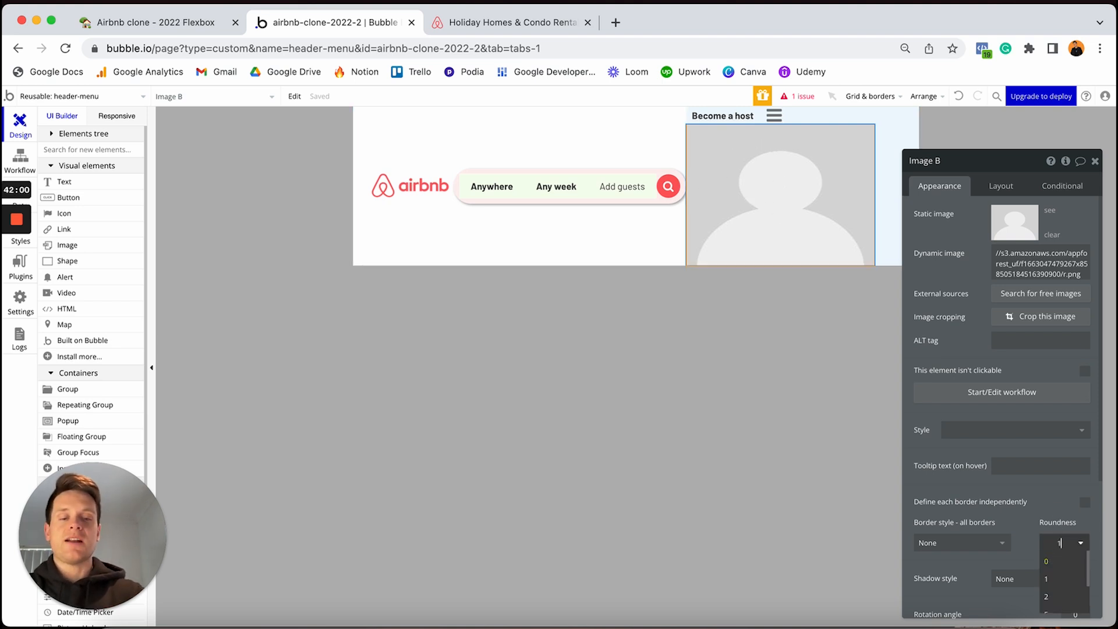
type("00")
key("Return")
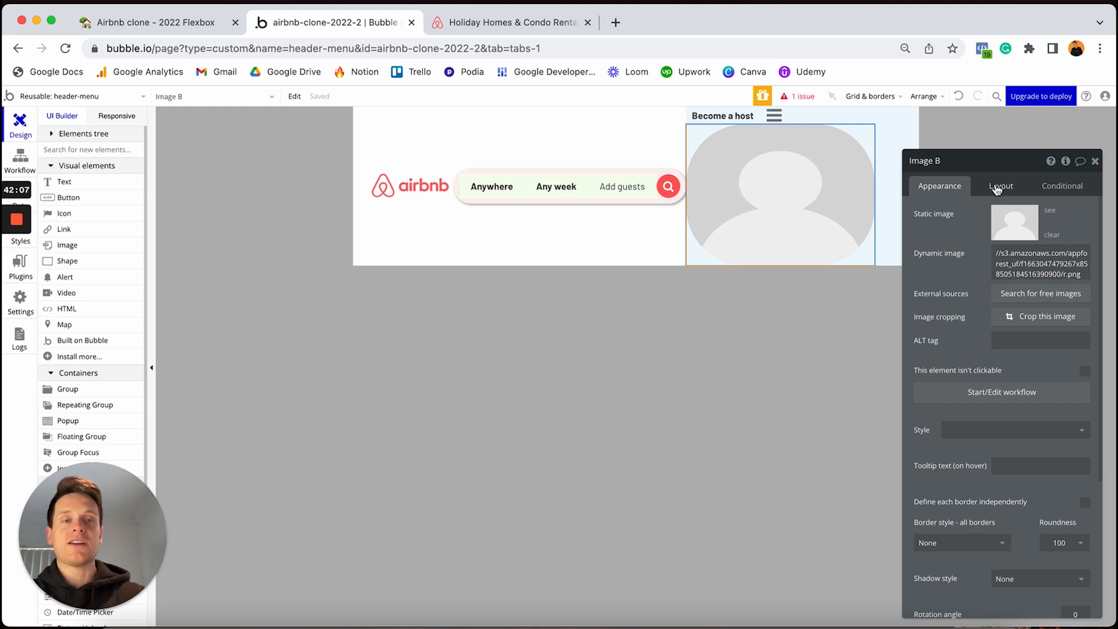
Step: Set the profile image's fixed width to 40 px and keep its aspect ratio fixed
left_click(997, 187)
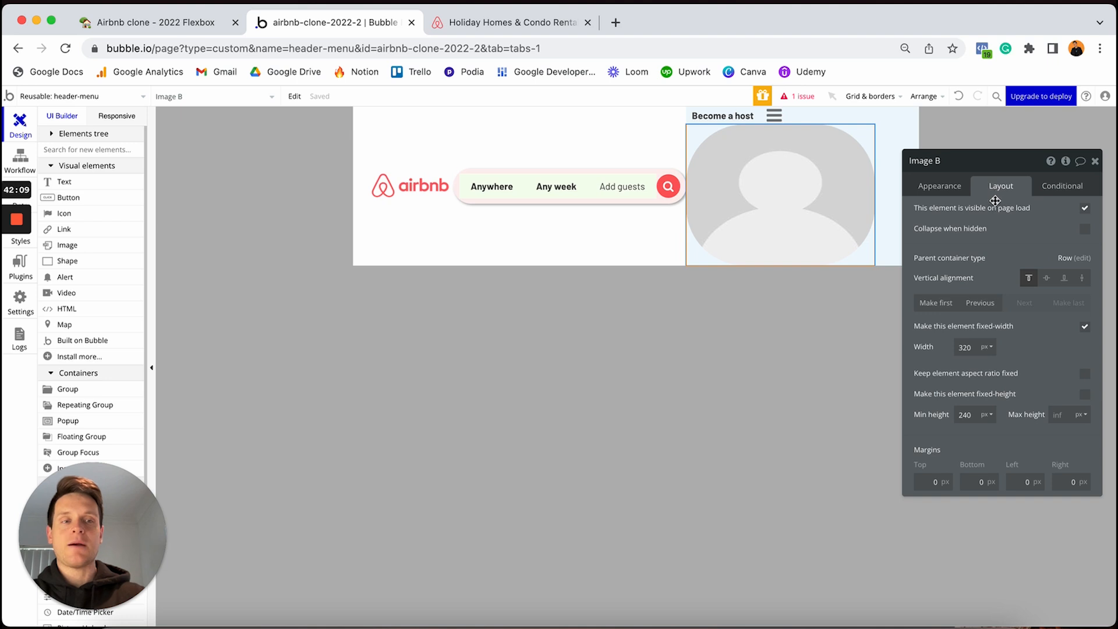
left_click(965, 347)
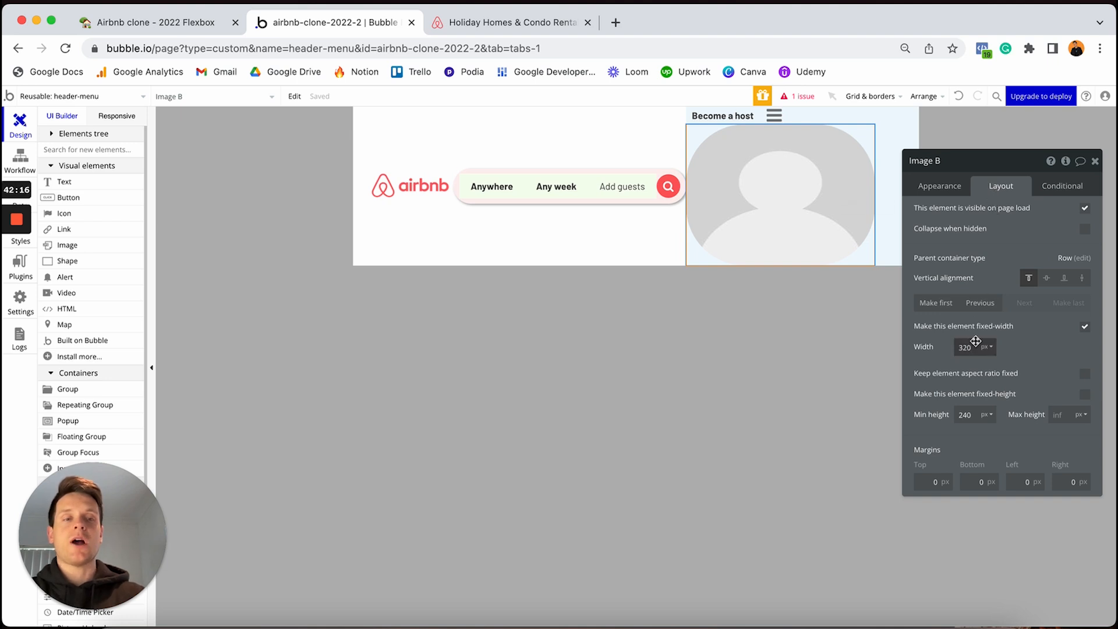
type("40")
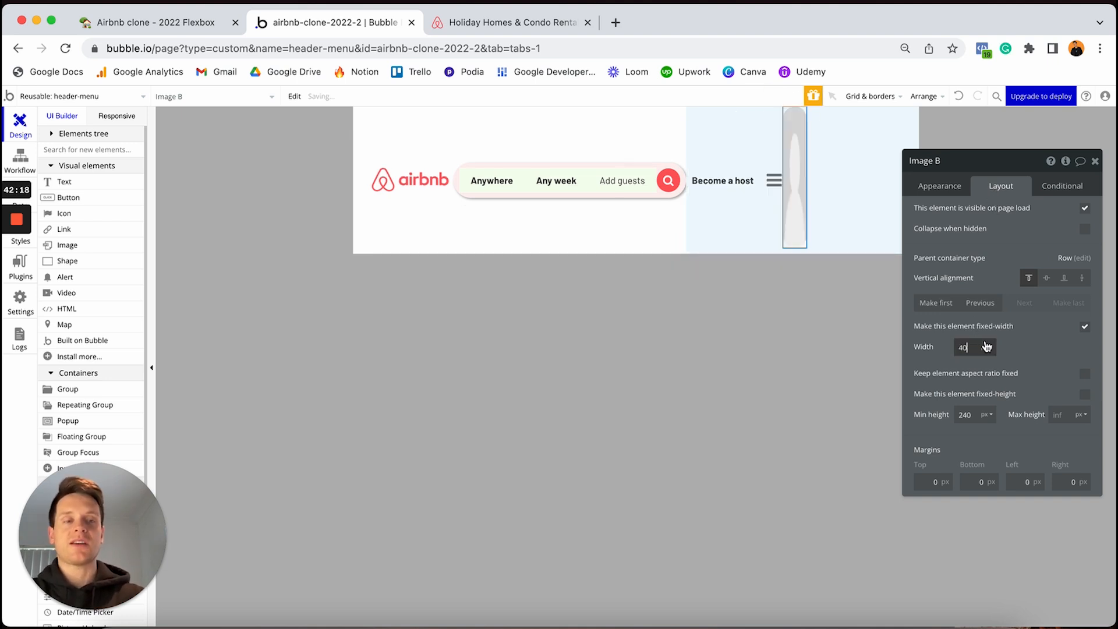
left_click(1085, 375)
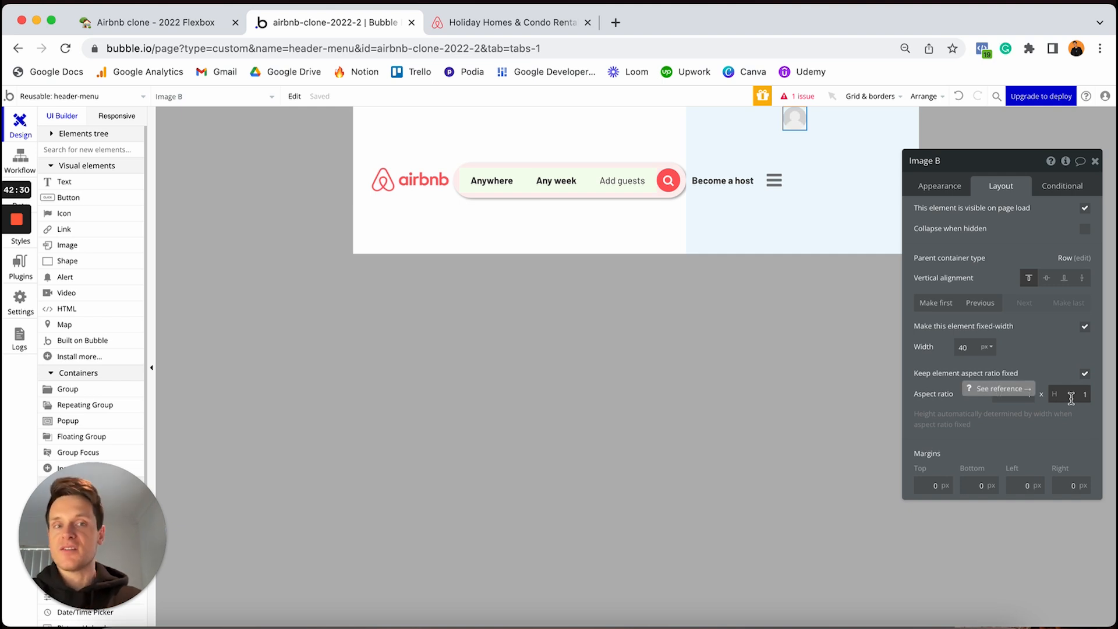
Step: Center the profile image vertically in the Account-menu row and give it a left margin of 10 px
left_click(1046, 279)
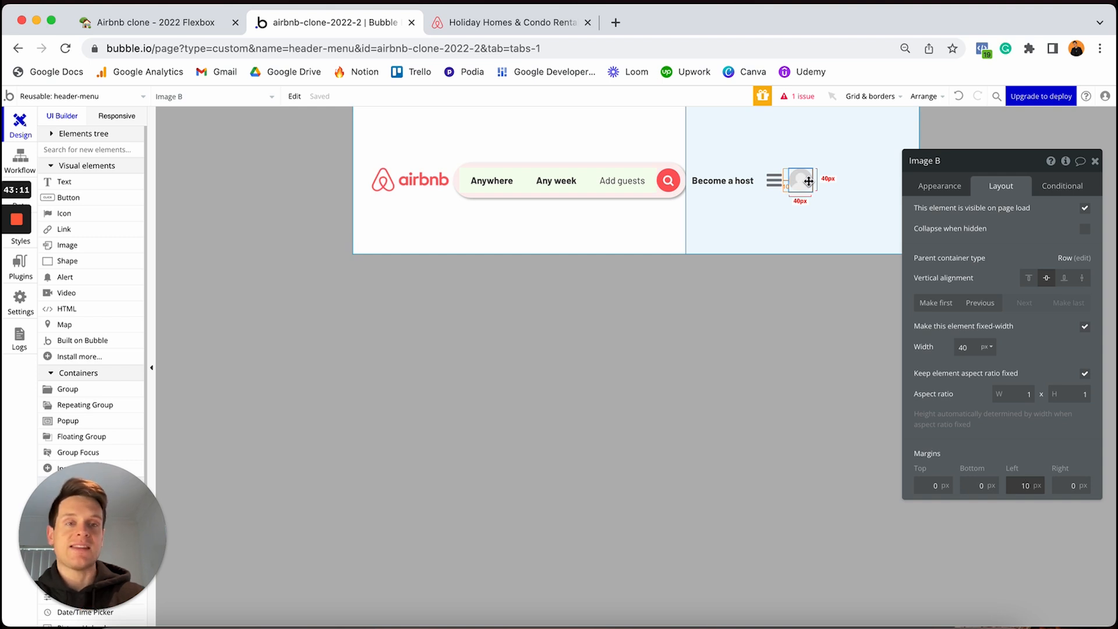
Step: Add a condition to the profile image for when Current User's Profile-photo is not empty
left_click(1058, 187)
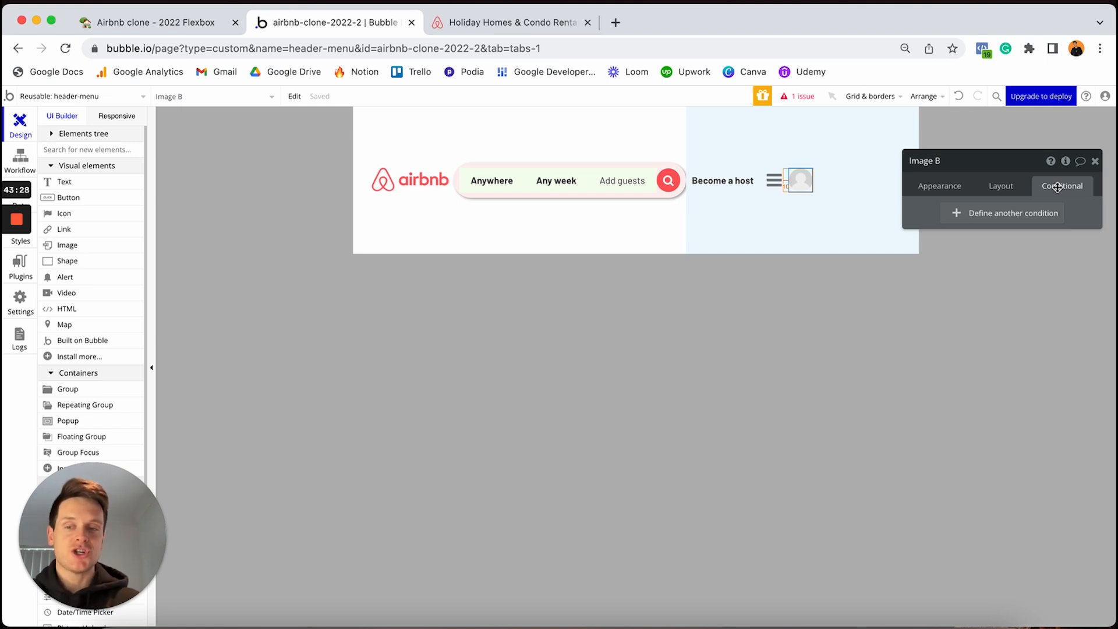
left_click(991, 214)
left_click(951, 221)
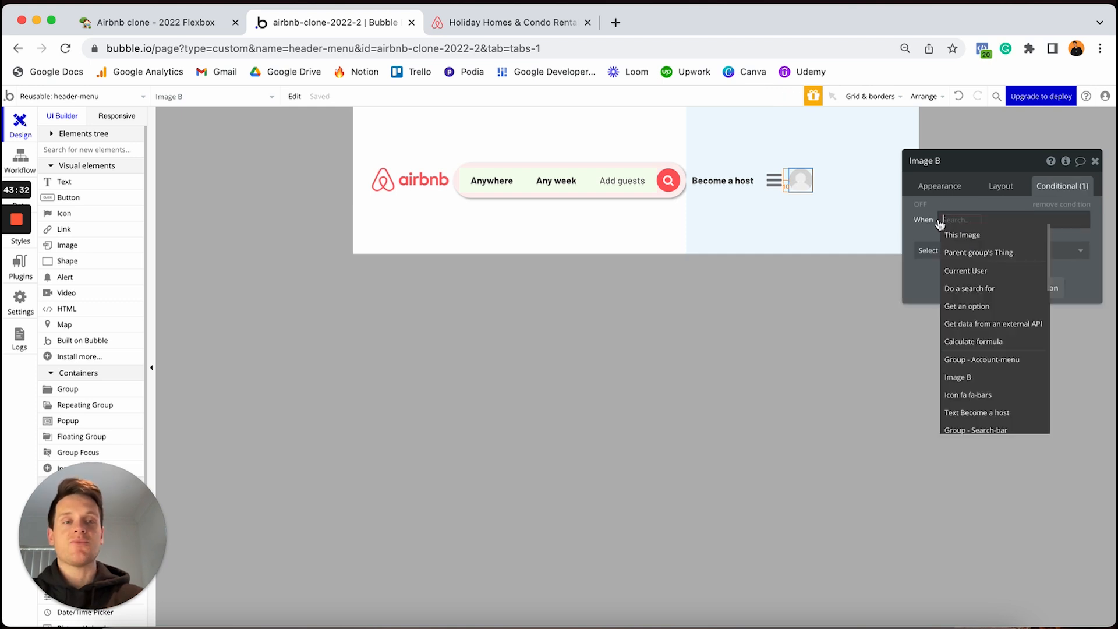
left_click(969, 272)
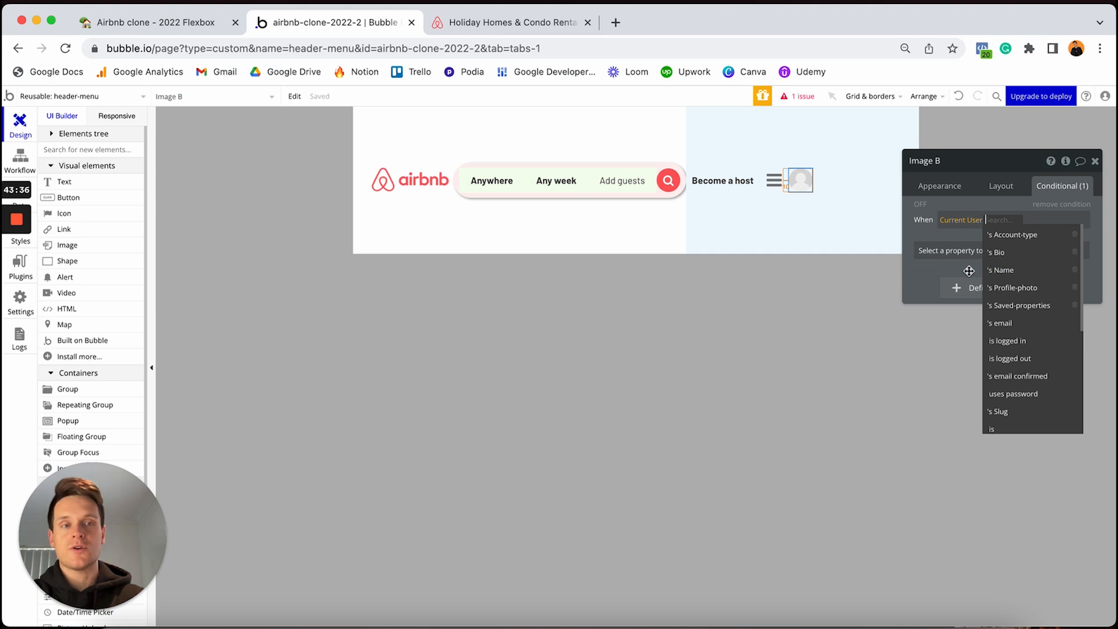
left_click(1007, 290)
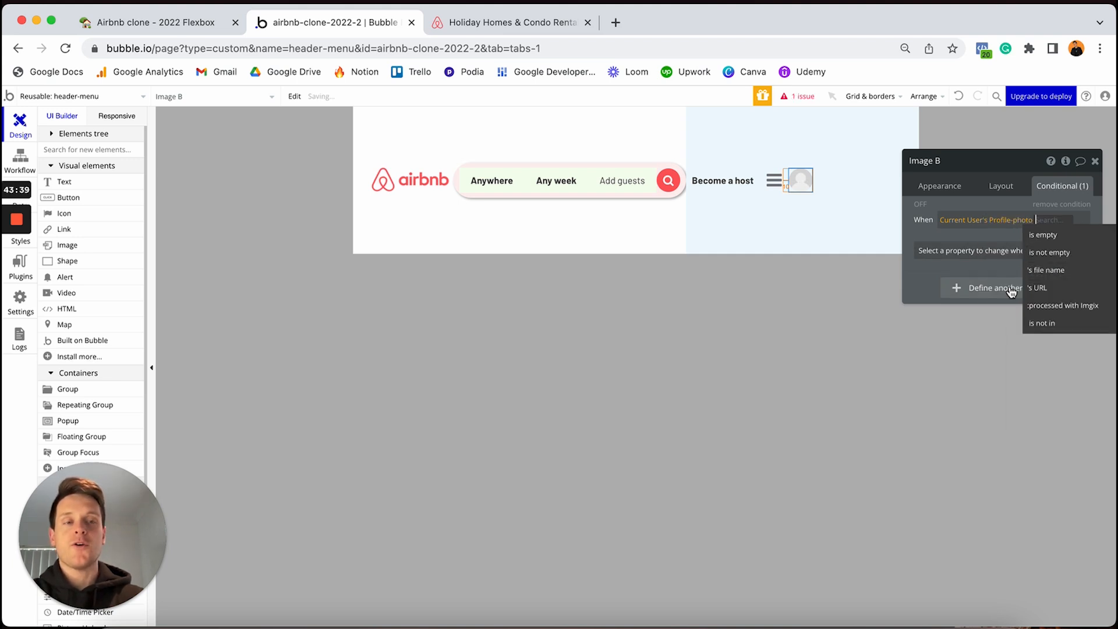
left_click(1038, 253)
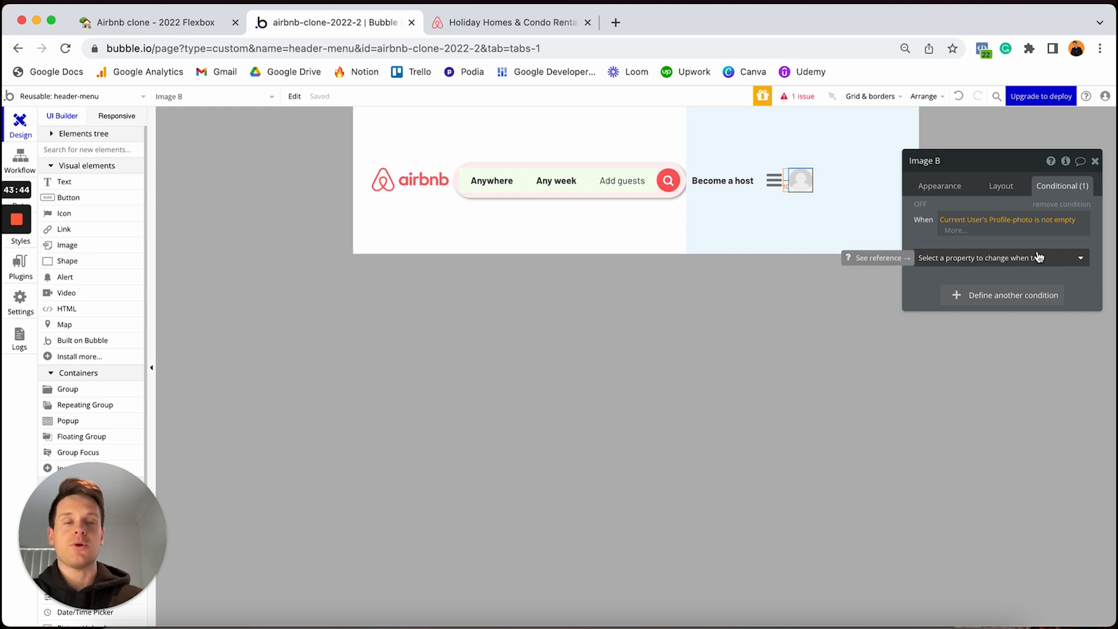
Step: Make the condition change the Image Source, with Current User's Profile-photo as the dynamic image
left_click(1039, 257)
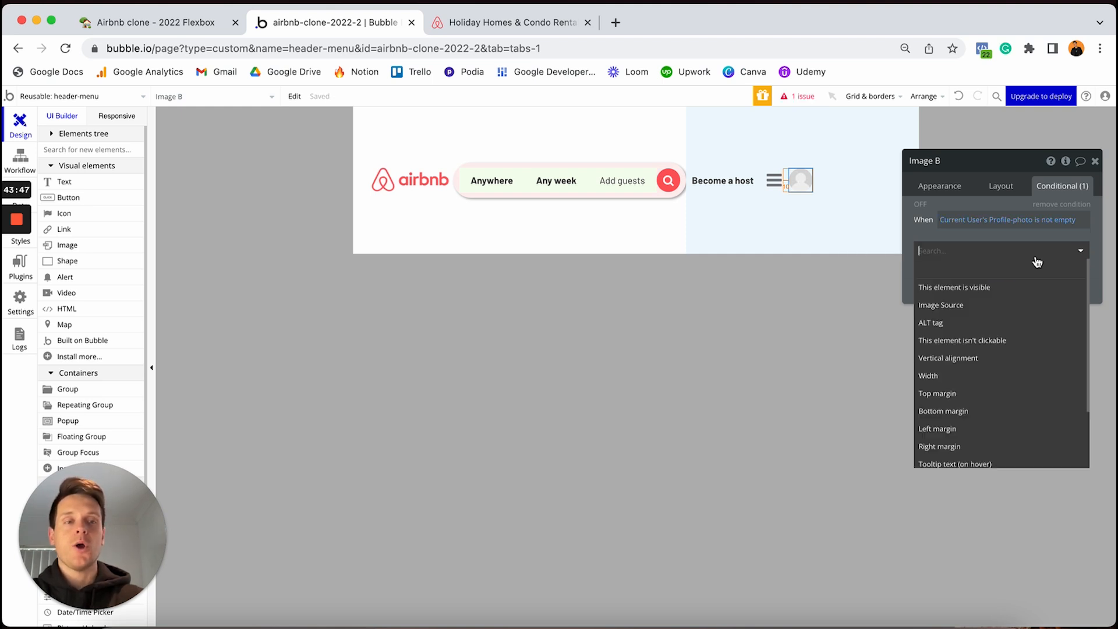
left_click(938, 307)
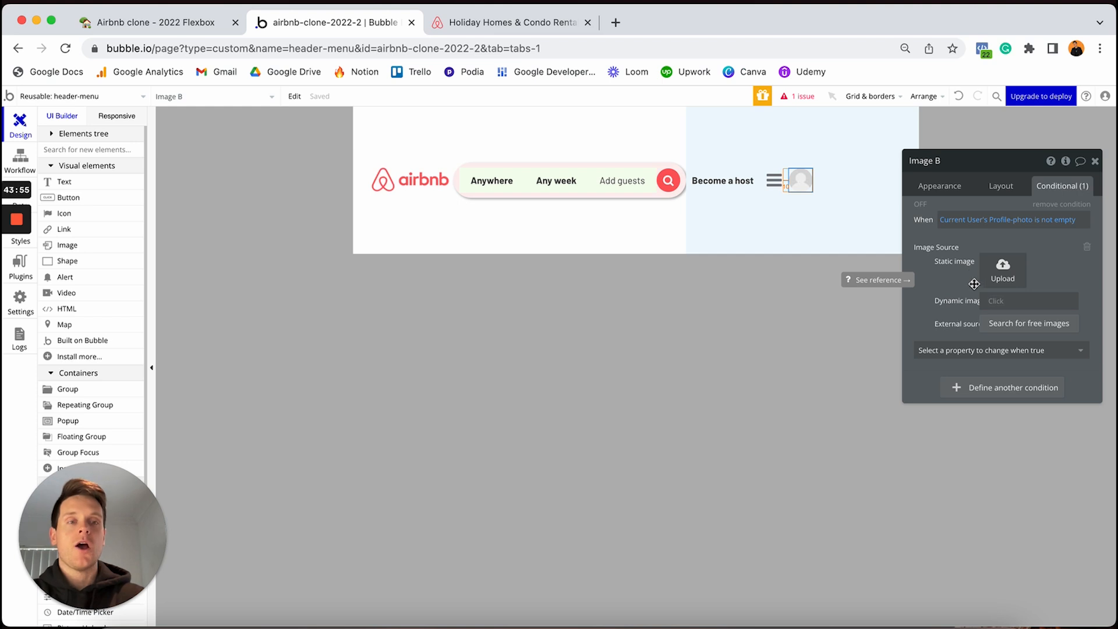
left_click(994, 308)
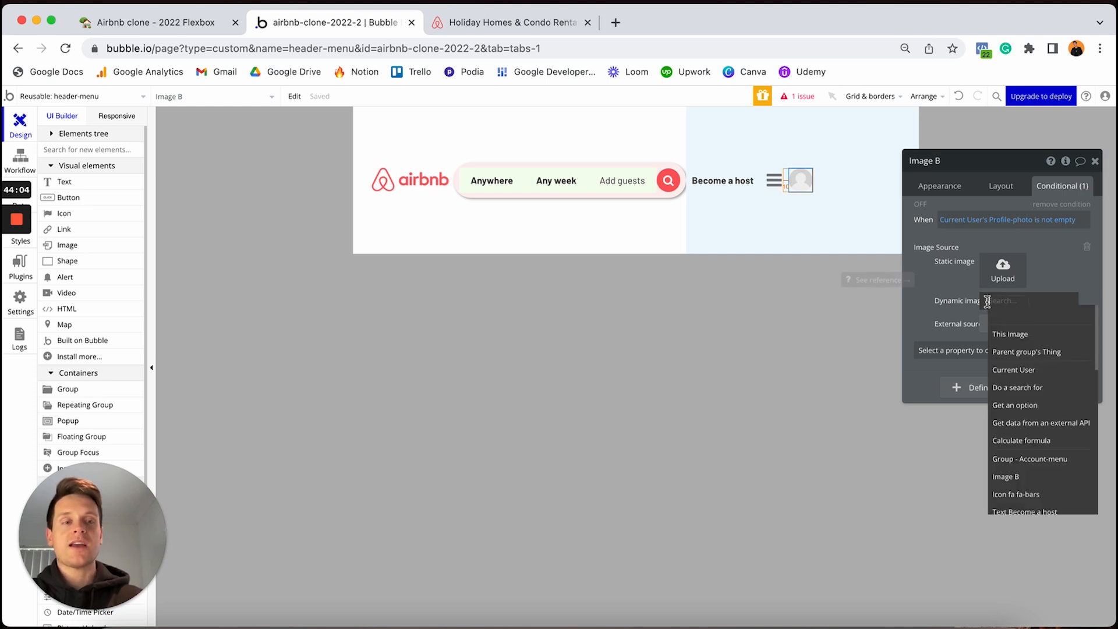
left_click(1011, 370)
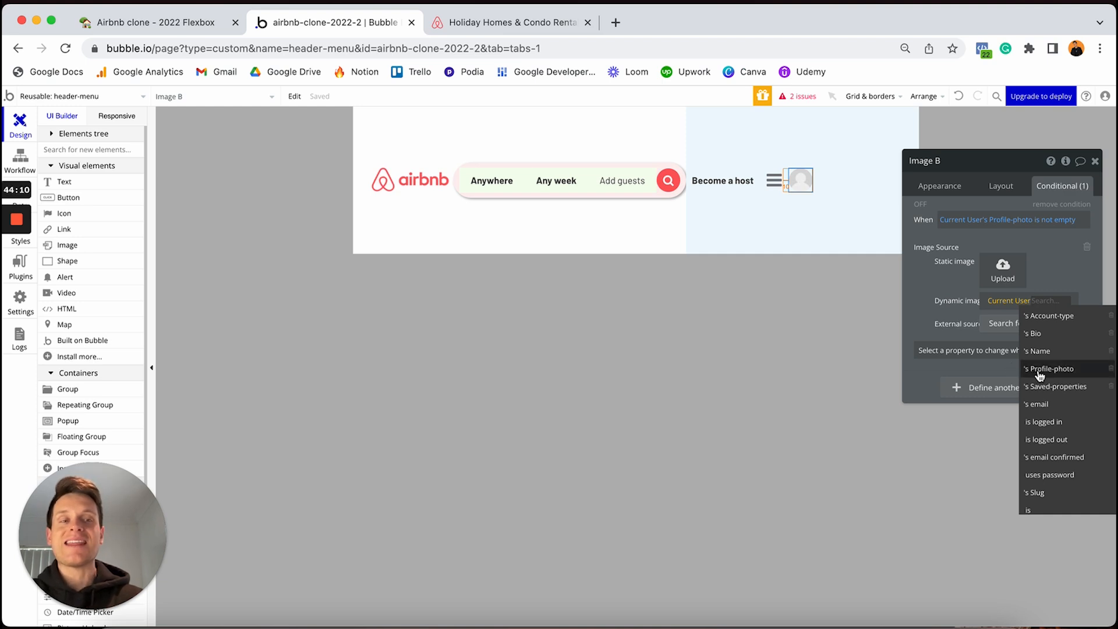
left_click(1039, 371)
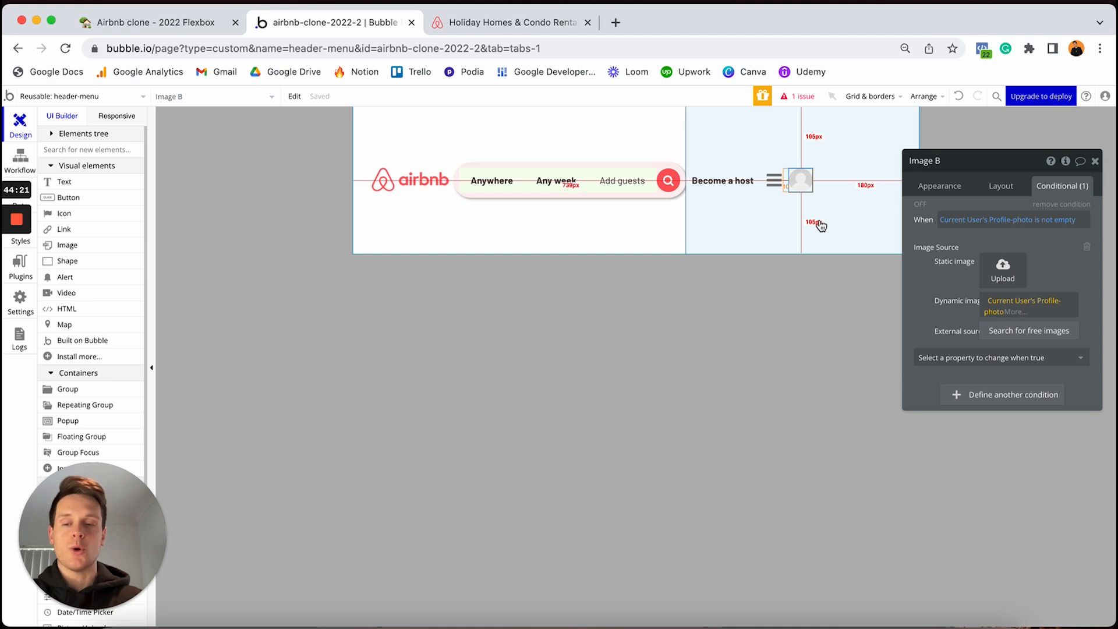
Step: Process the conditional dynamic image with Imgix, enabling resizing to fit the dimensions by cropping
left_click(1017, 315)
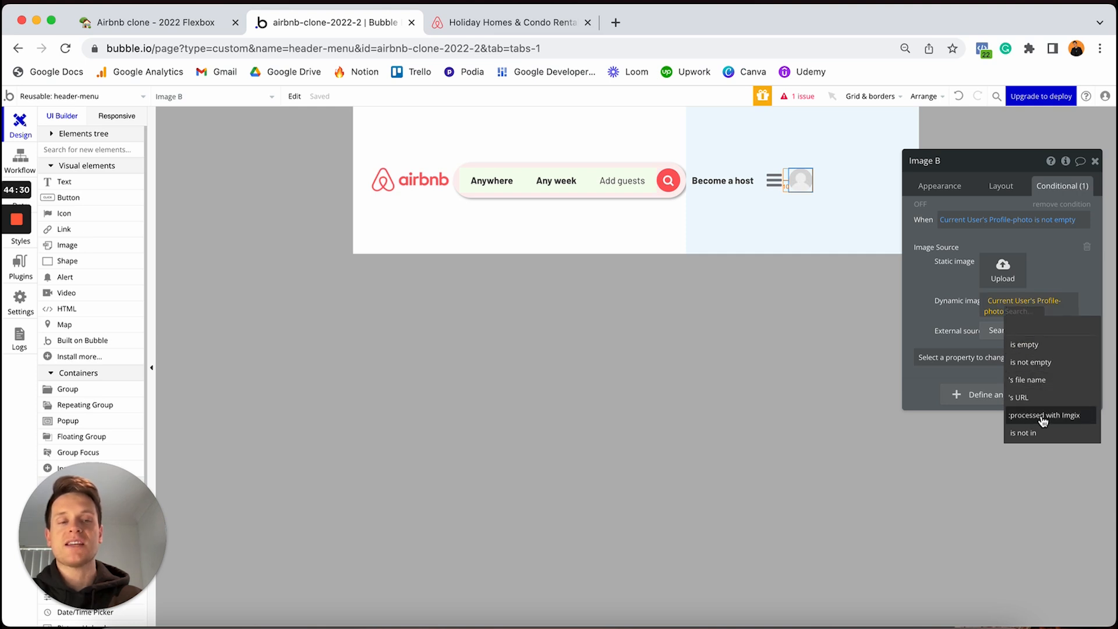
left_click(1065, 420)
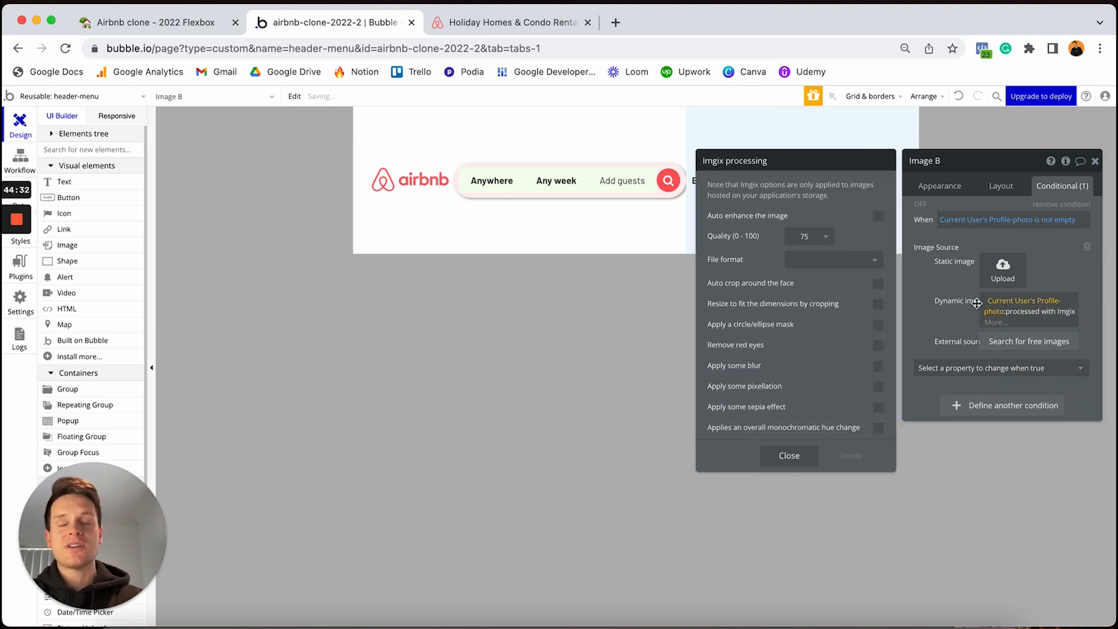
left_click(878, 304)
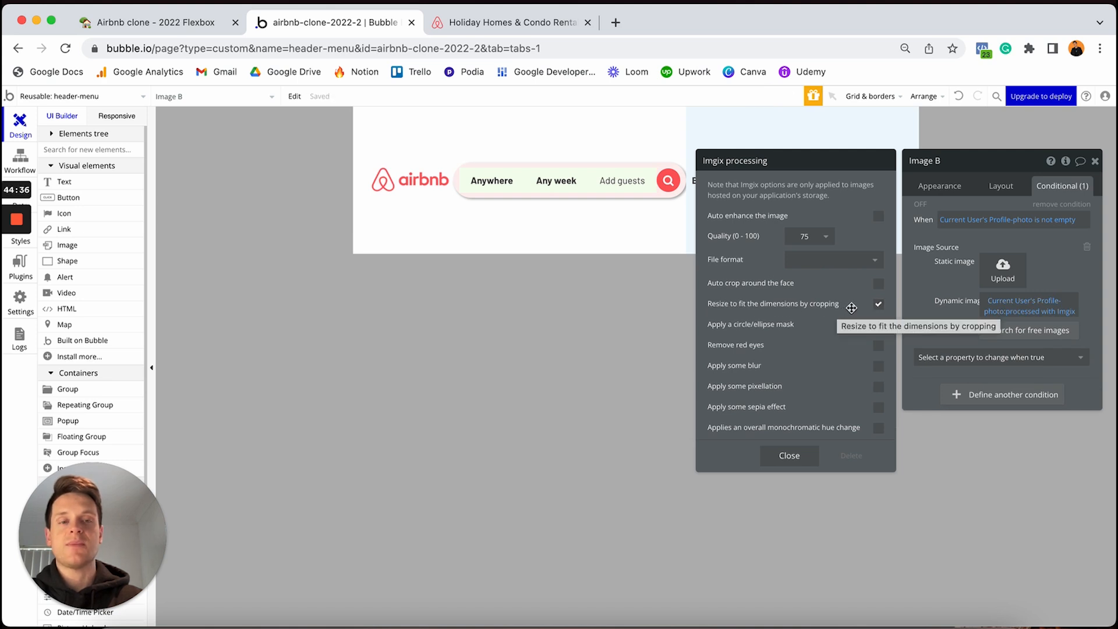
left_click(783, 459)
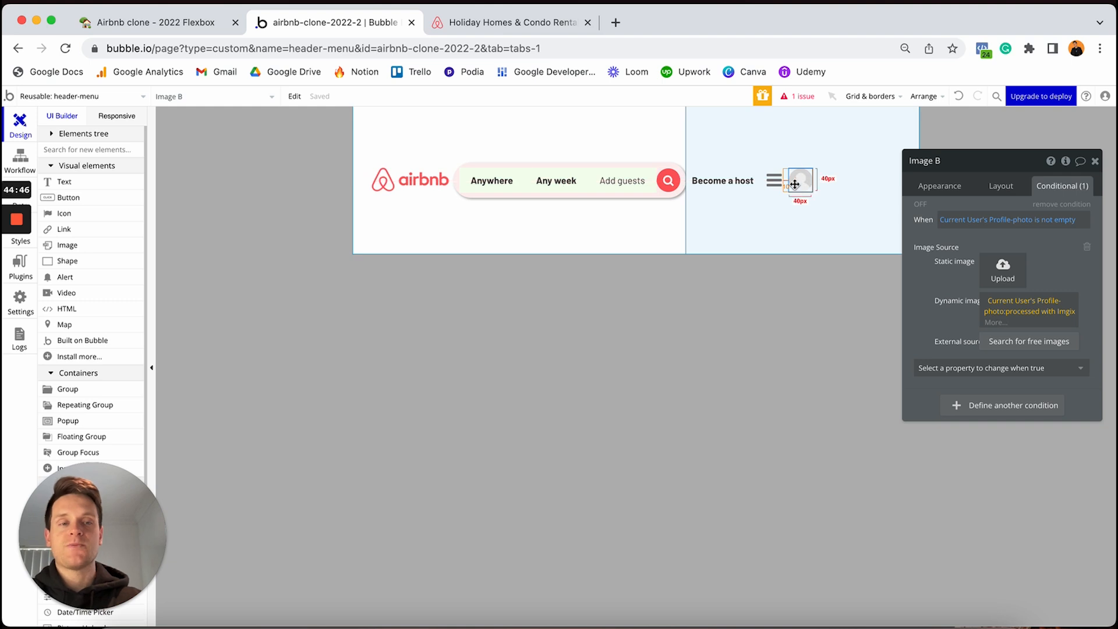
left_click(925, 284)
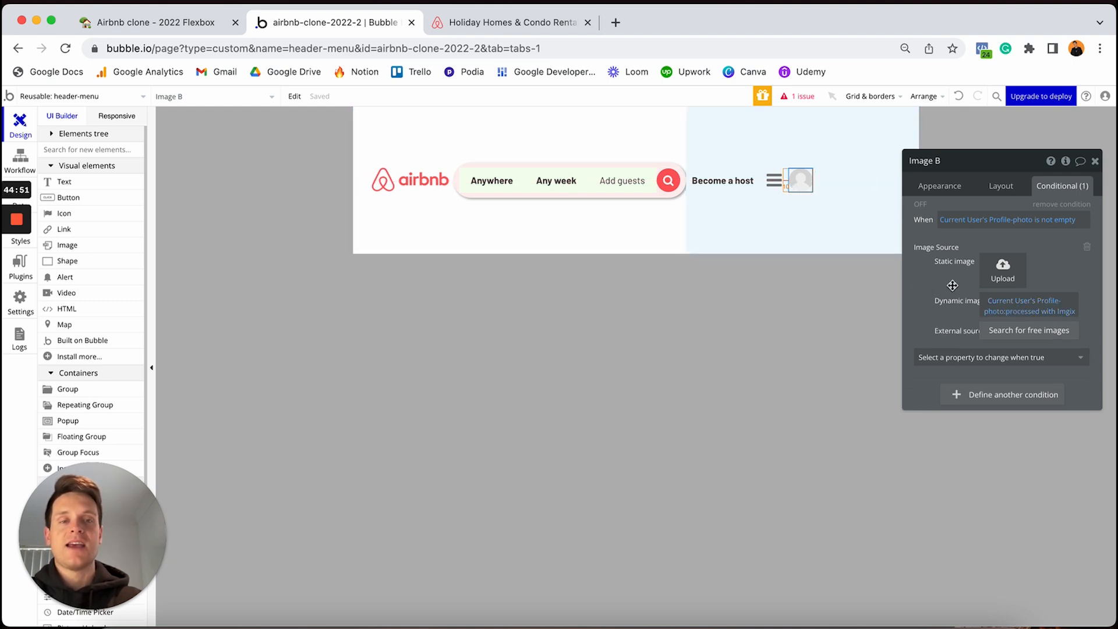
Step: Set the Account-menu group's minimum height to 0 px and center the group vertically in the header
left_click(781, 127)
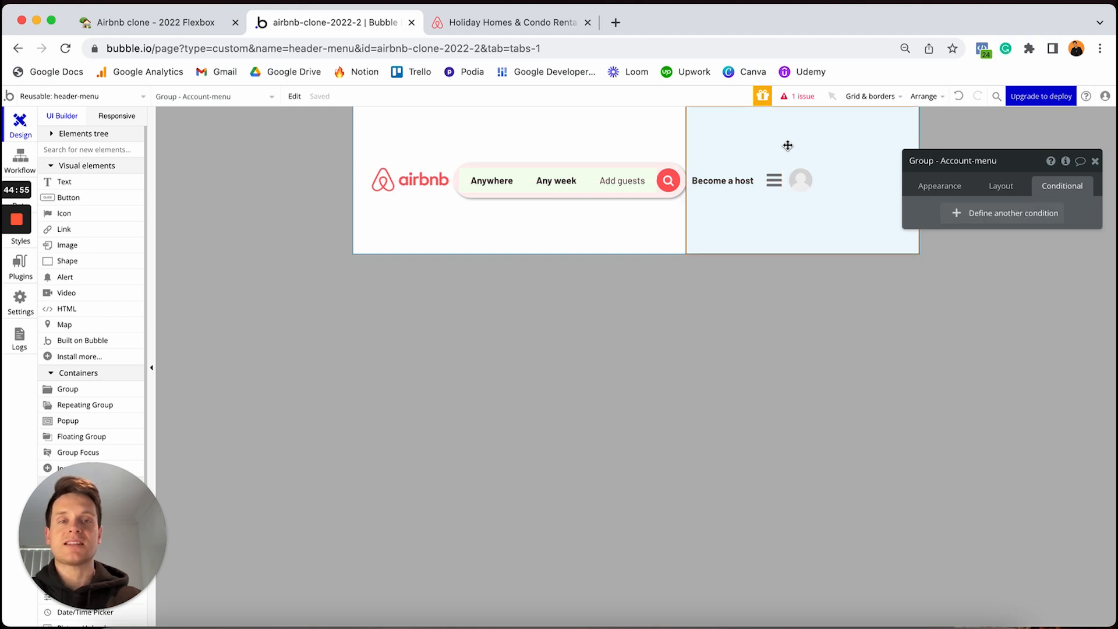
left_click(1000, 184)
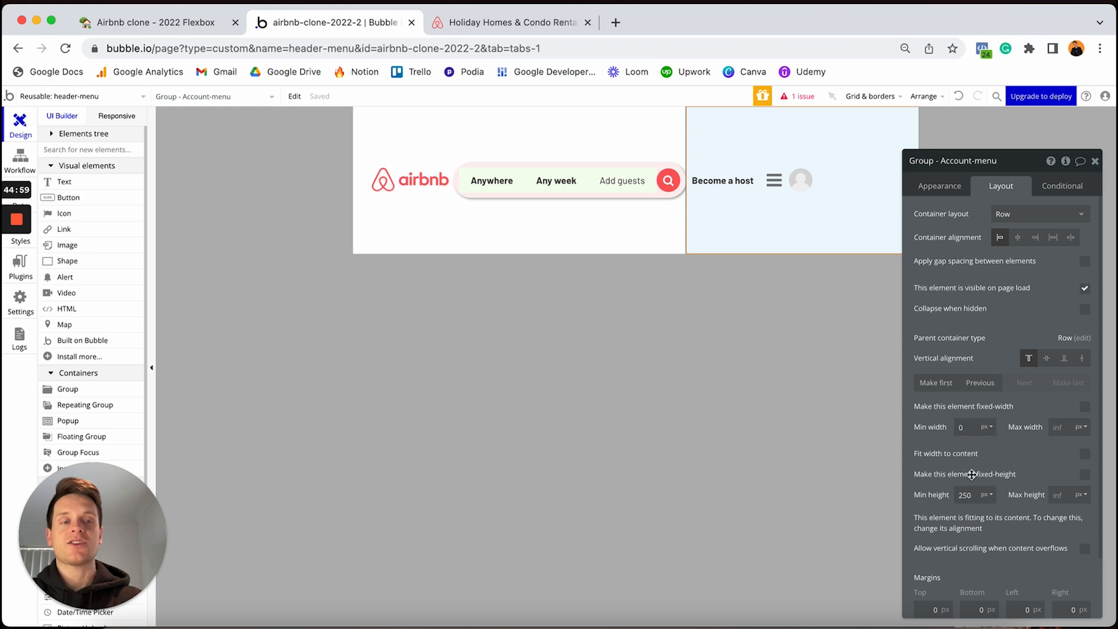
double_click(974, 495)
type("0")
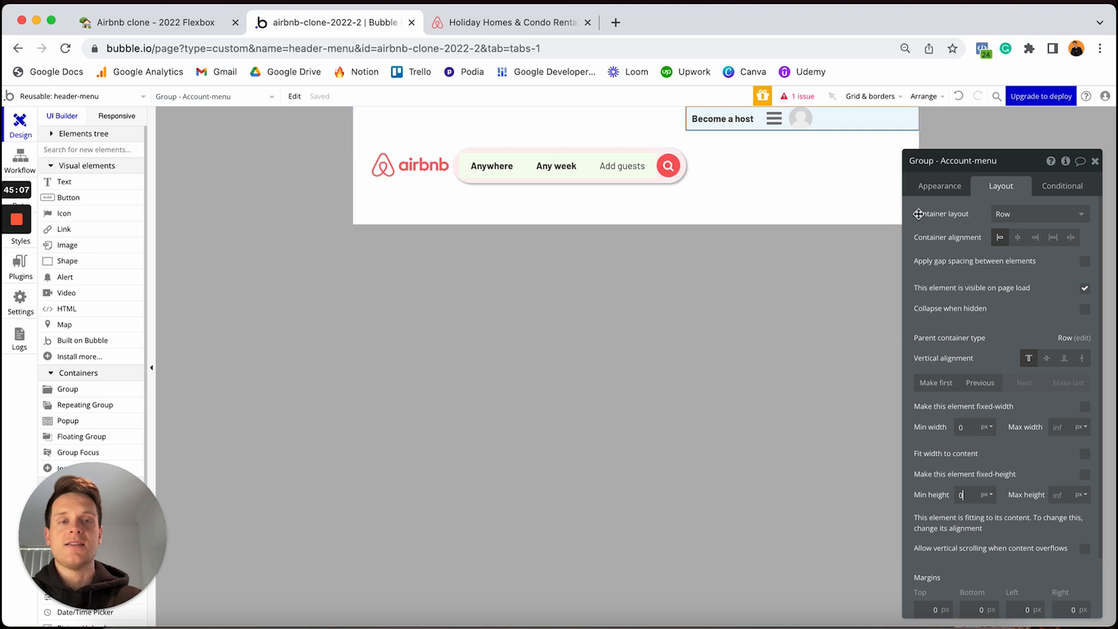
left_click(1046, 358)
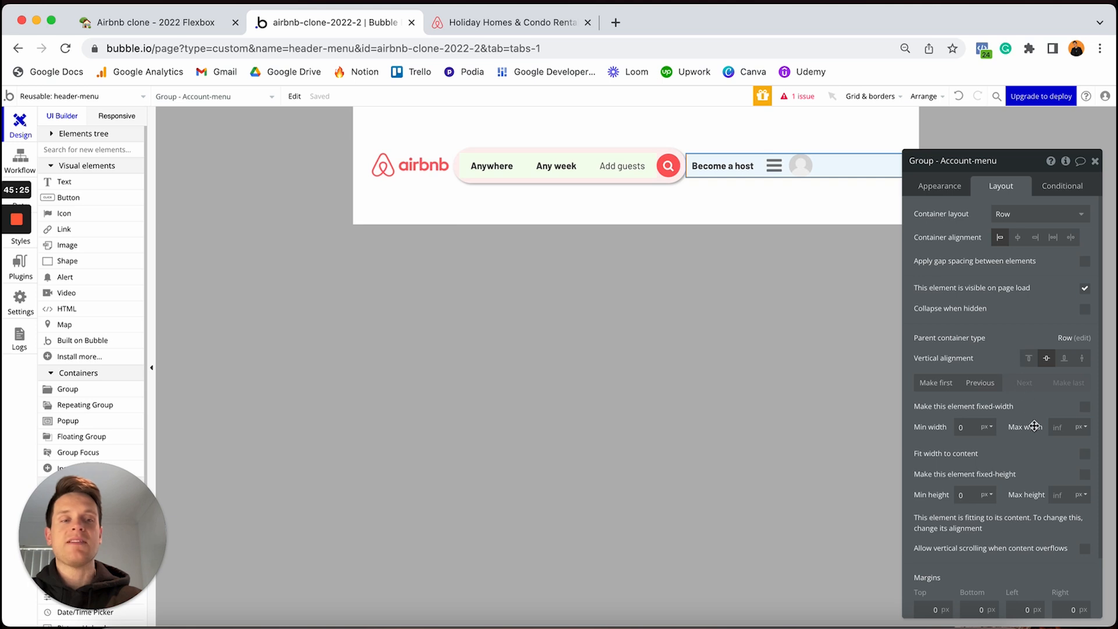
Step: Make the Account-menu group fit its width to its content and set its container alignment to space around
left_click_drag(1026, 165, 967, 243)
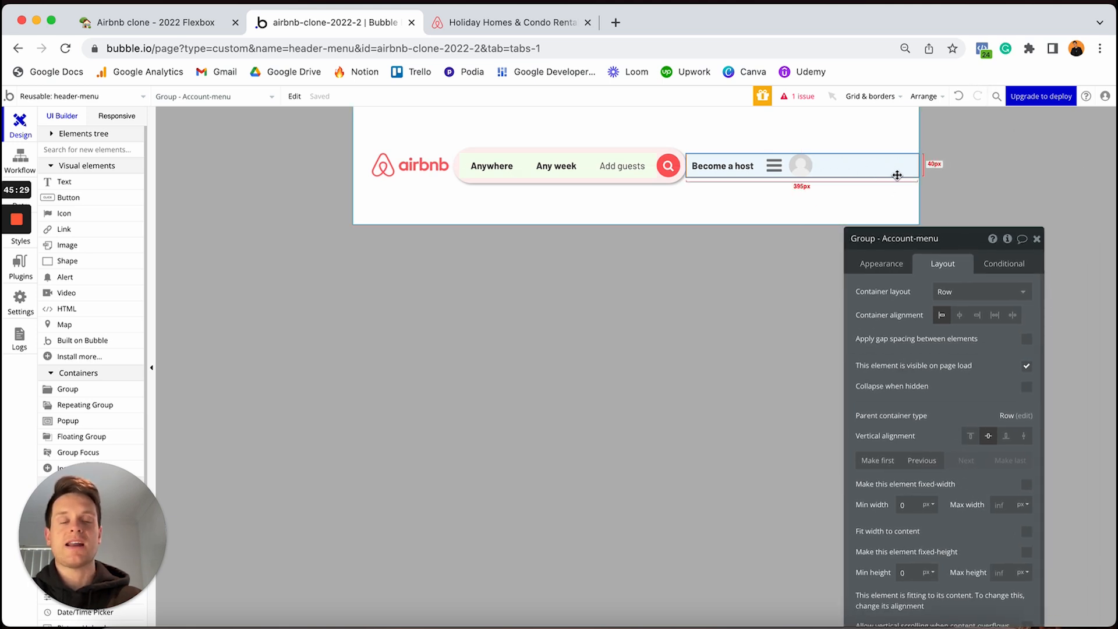
left_click(1026, 532)
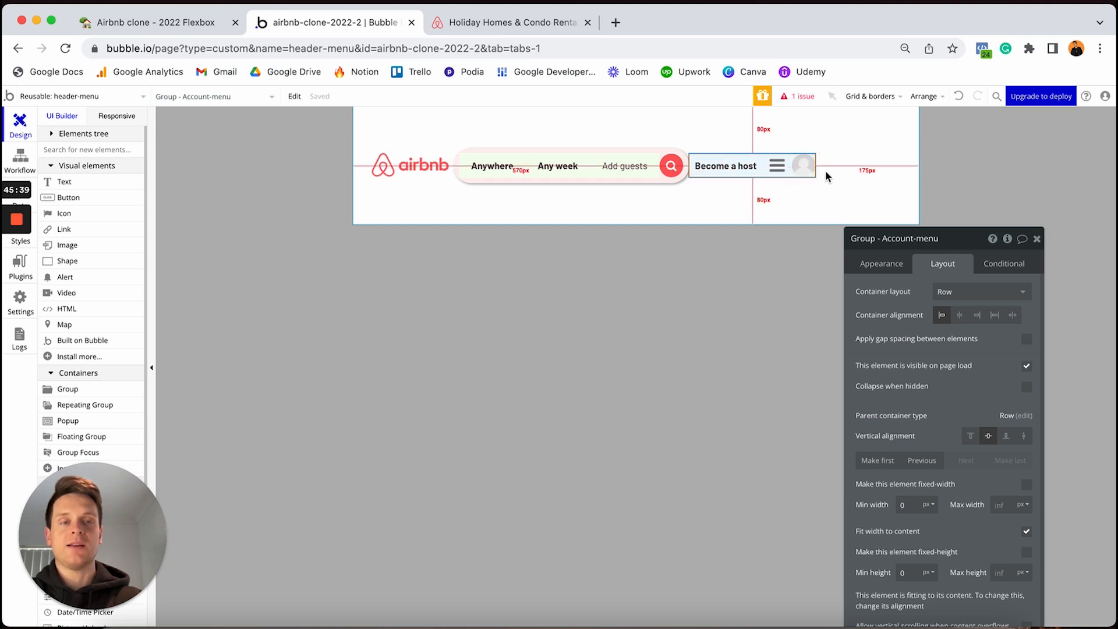
left_click(994, 318)
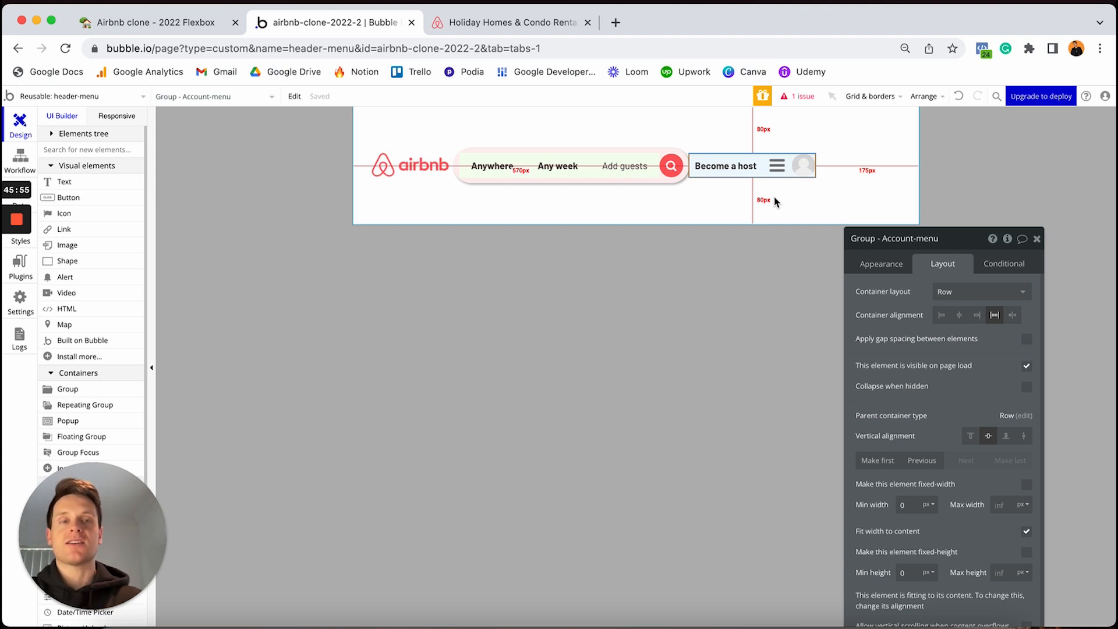
Step: Set the header-menu's container alignment to space around so the logo, search bar and account menu spread across the row
left_click(829, 139)
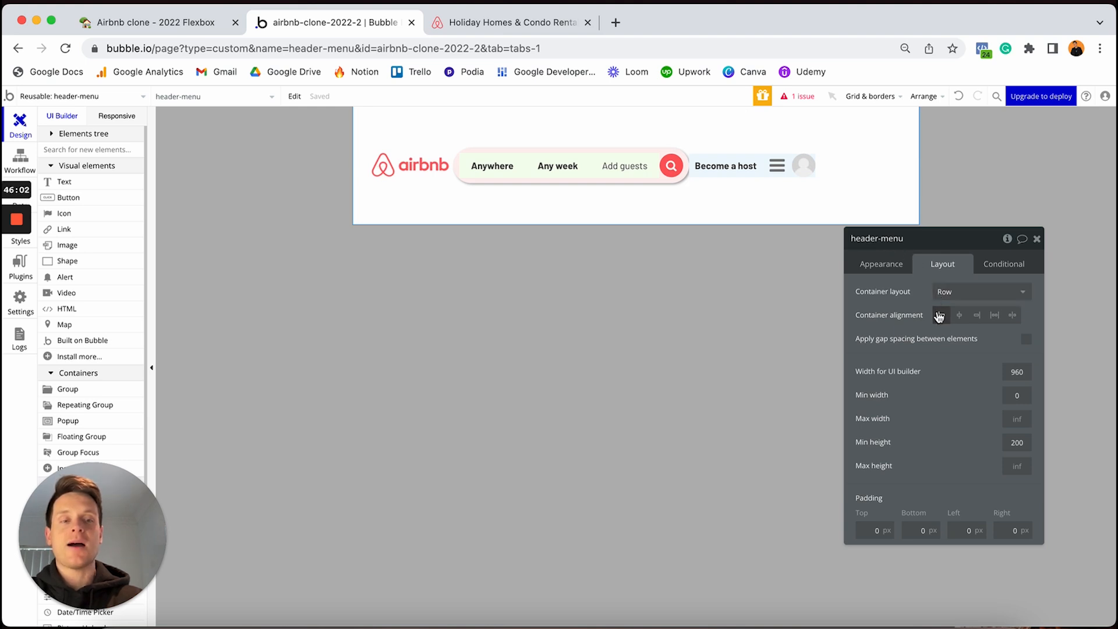
left_click(995, 316)
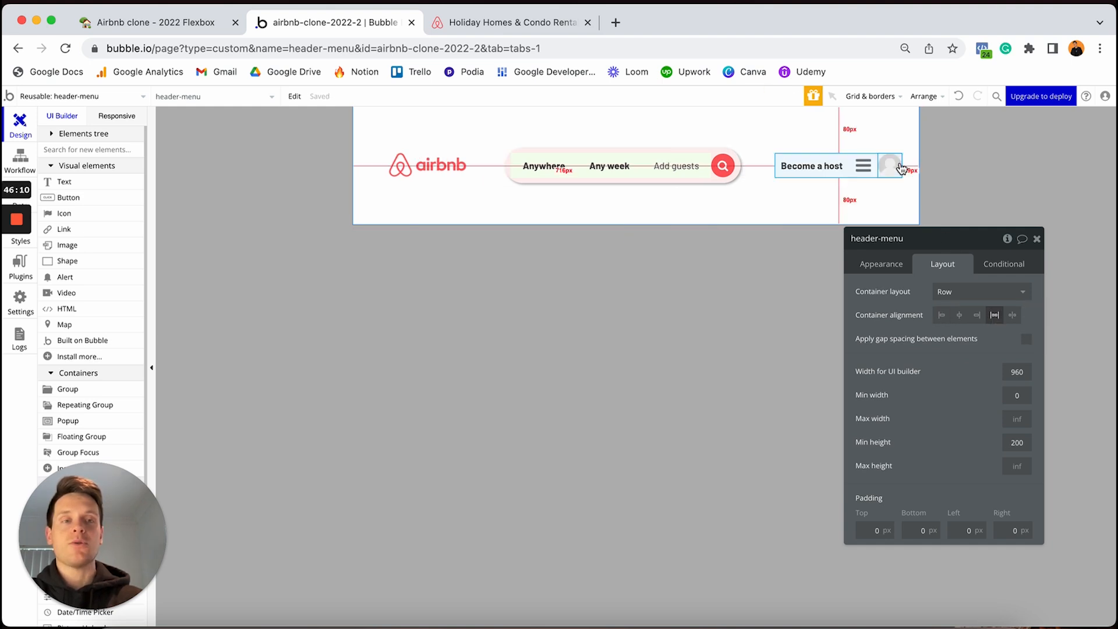
left_click(865, 155)
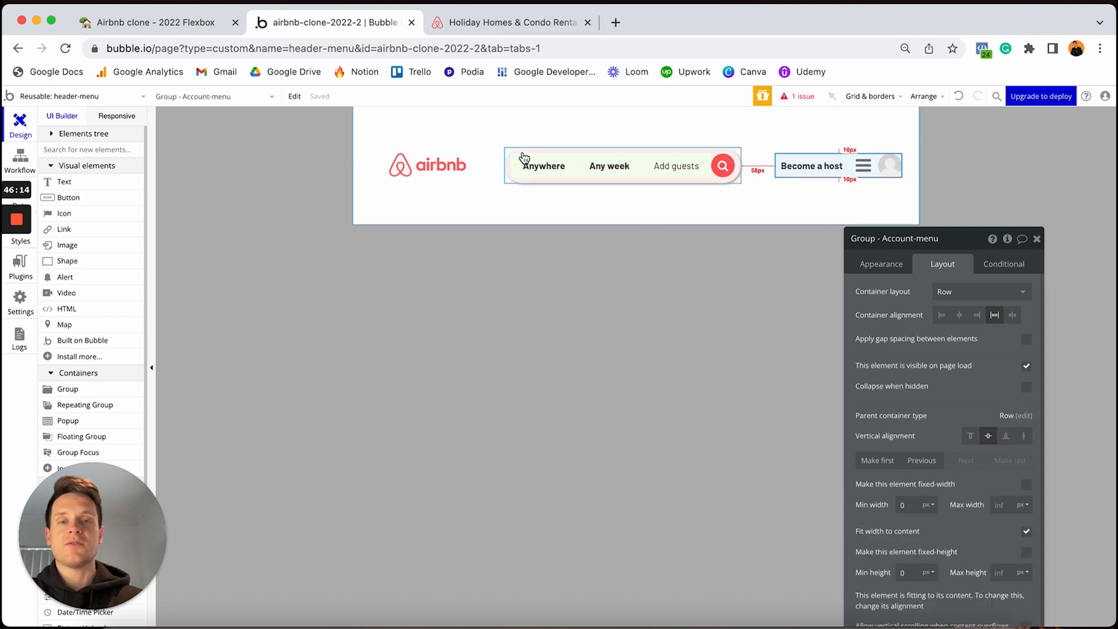
left_click(723, 198)
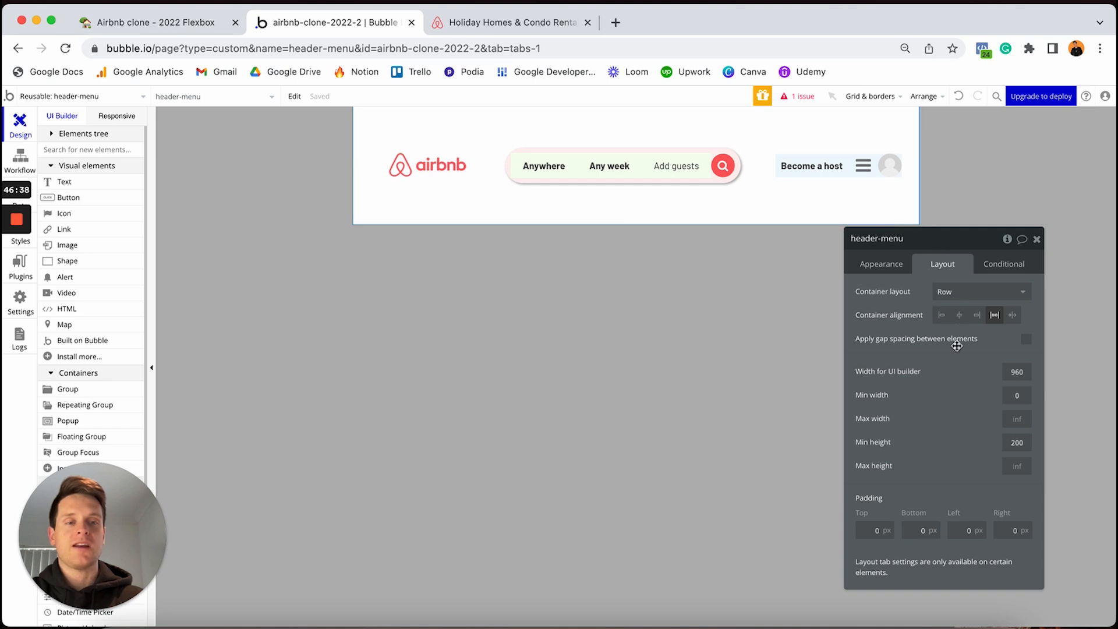
Step: Set the minimum height of the header-menu reusable element to 0
left_click(1023, 438)
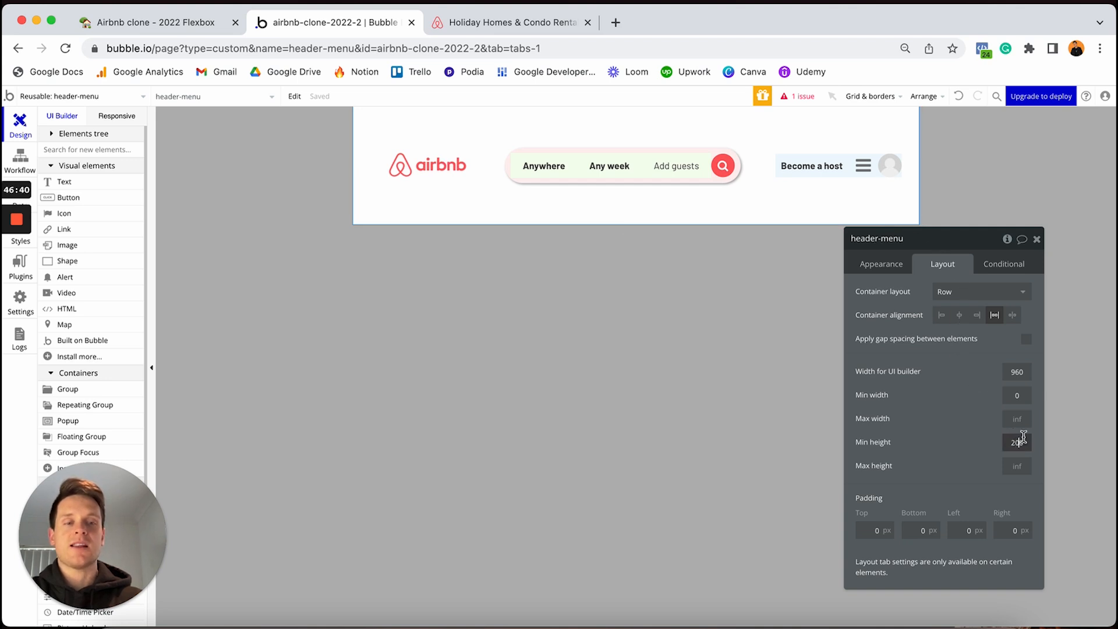
type("0")
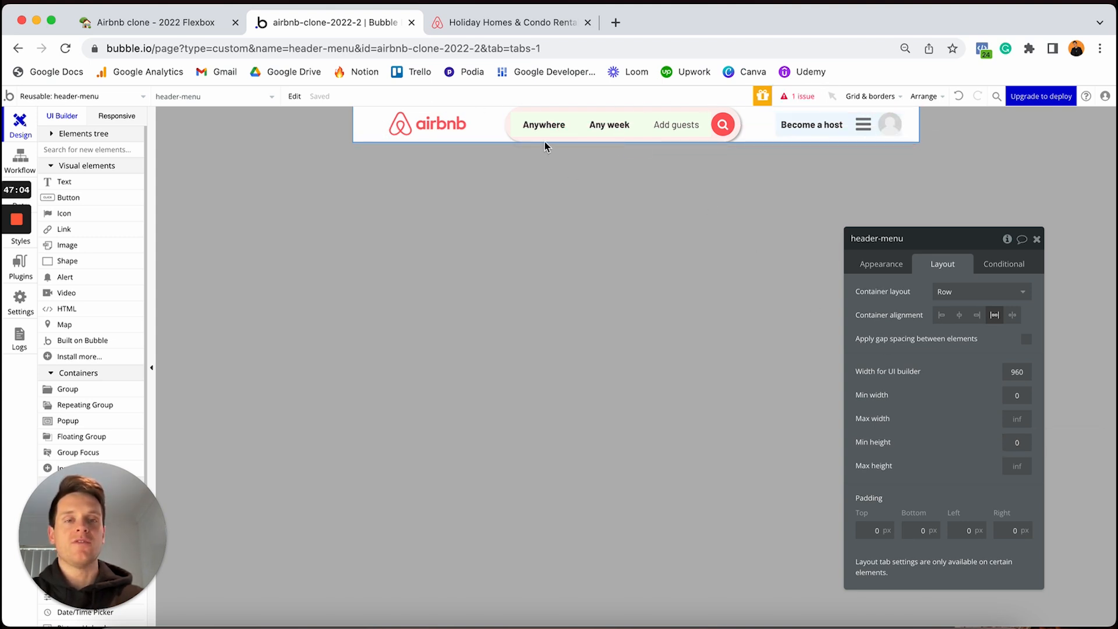
Step: Give the Search-bar group in the header top and bottom margins of 20 px each
left_click(652, 115)
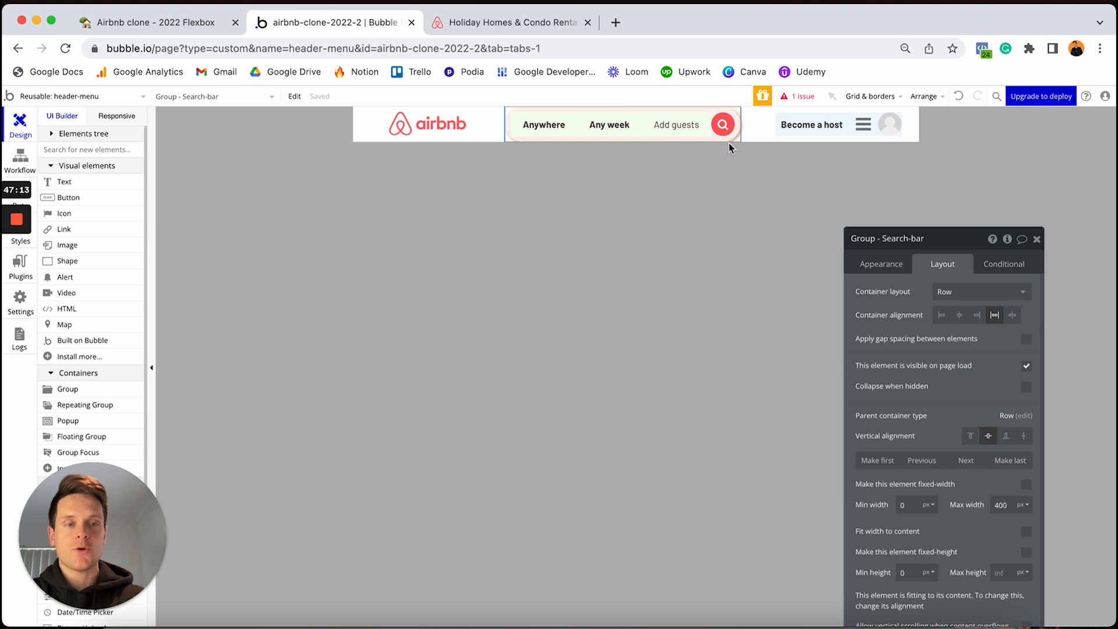
left_click_drag(946, 244, 943, 121)
scroll(908, 521, "down", 2)
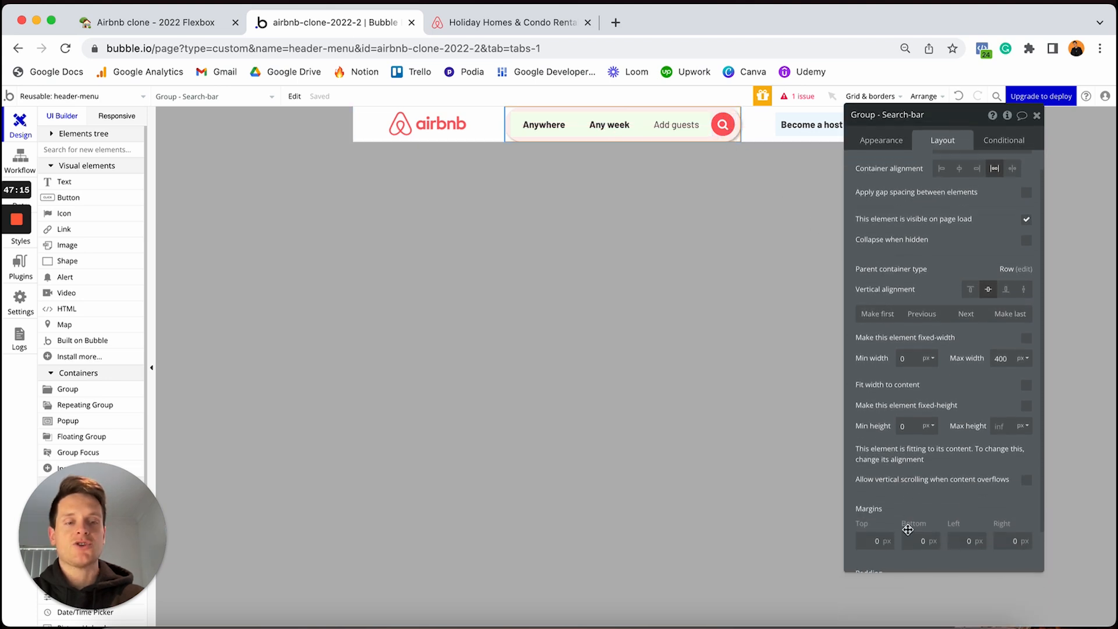
left_click(875, 527)
type("20")
left_click(913, 526)
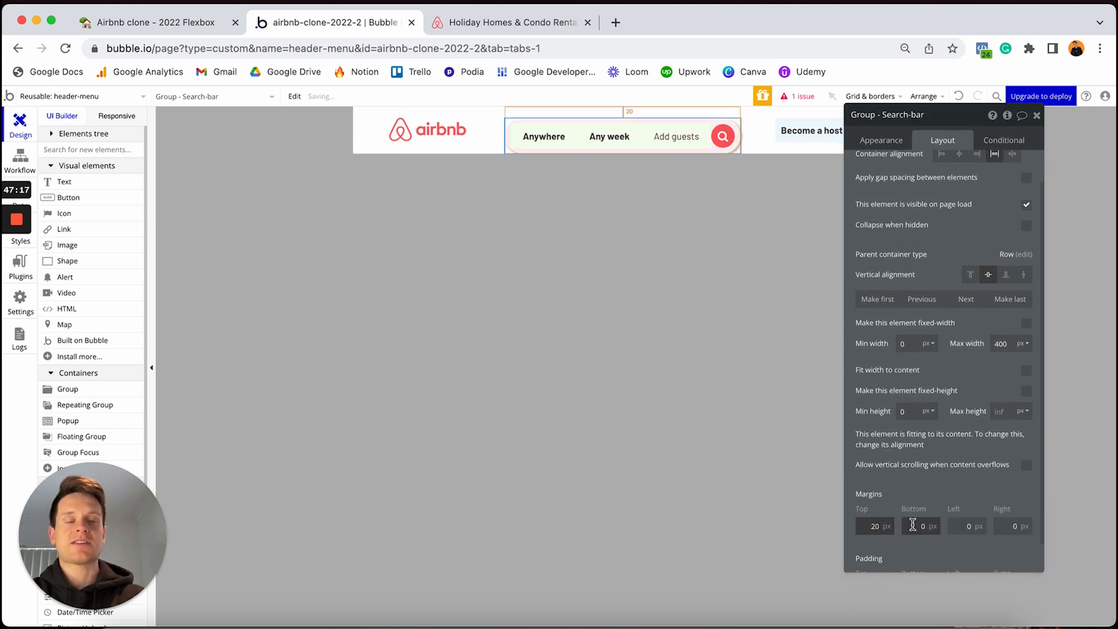
type("20")
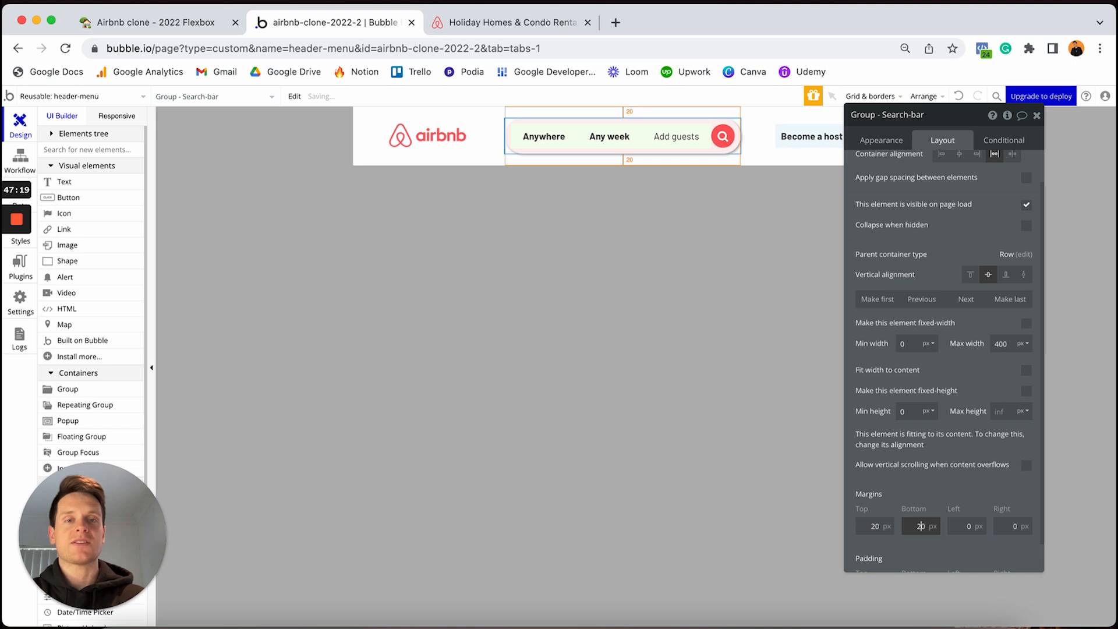
left_click(1036, 115)
Step: Give the Account-menu group in the header a right margin of 20 px
left_click(846, 126)
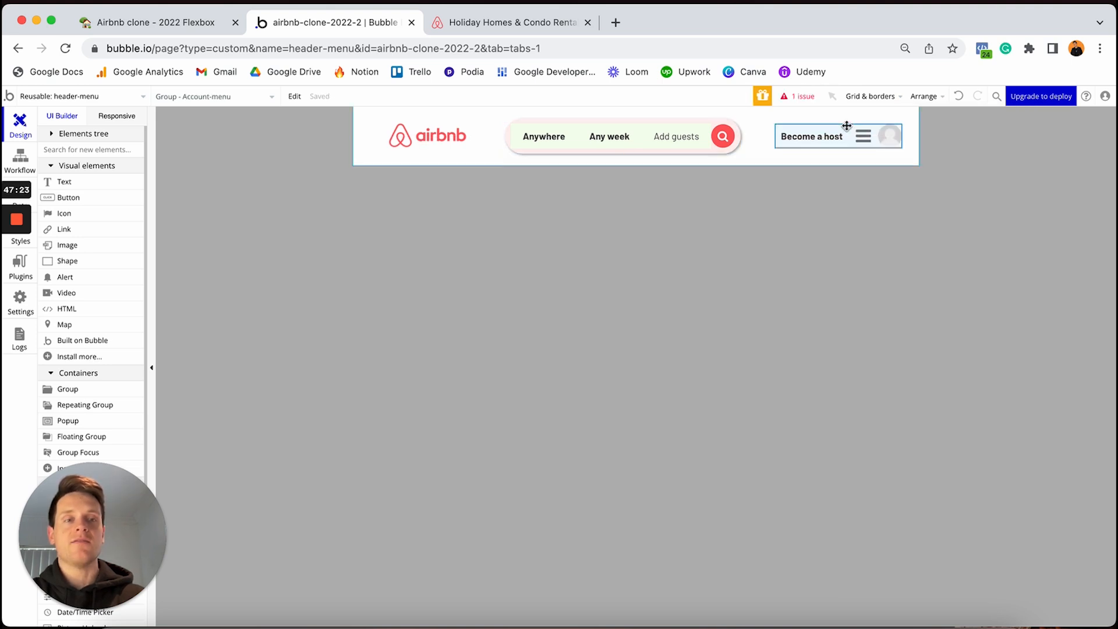
double_click(846, 126)
scroll(938, 193, "up", 1)
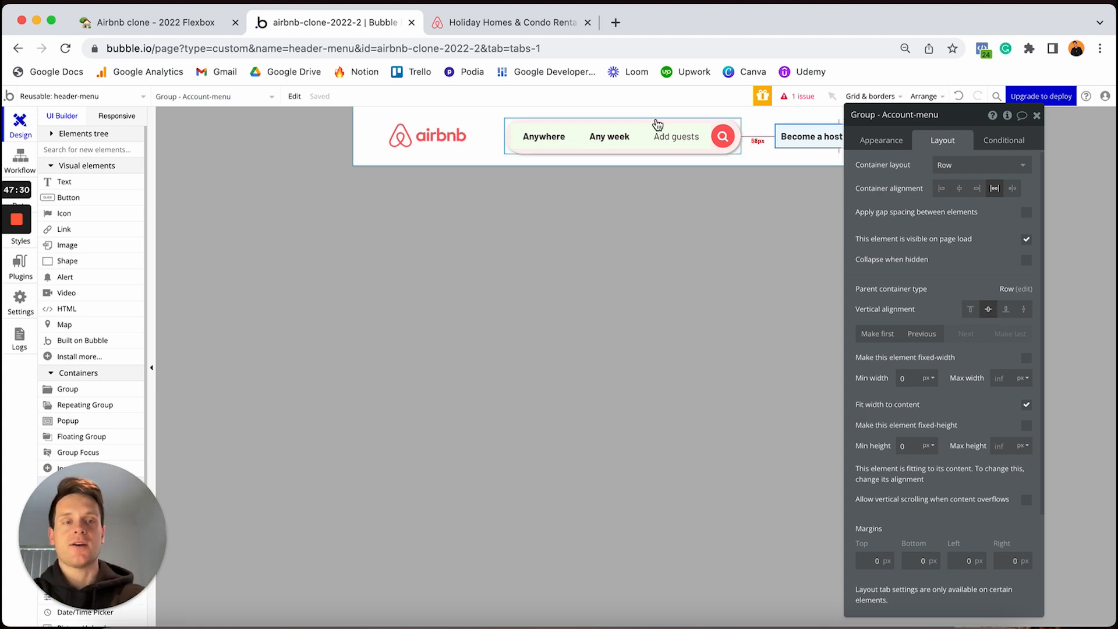
left_click_drag(870, 117, 664, 135)
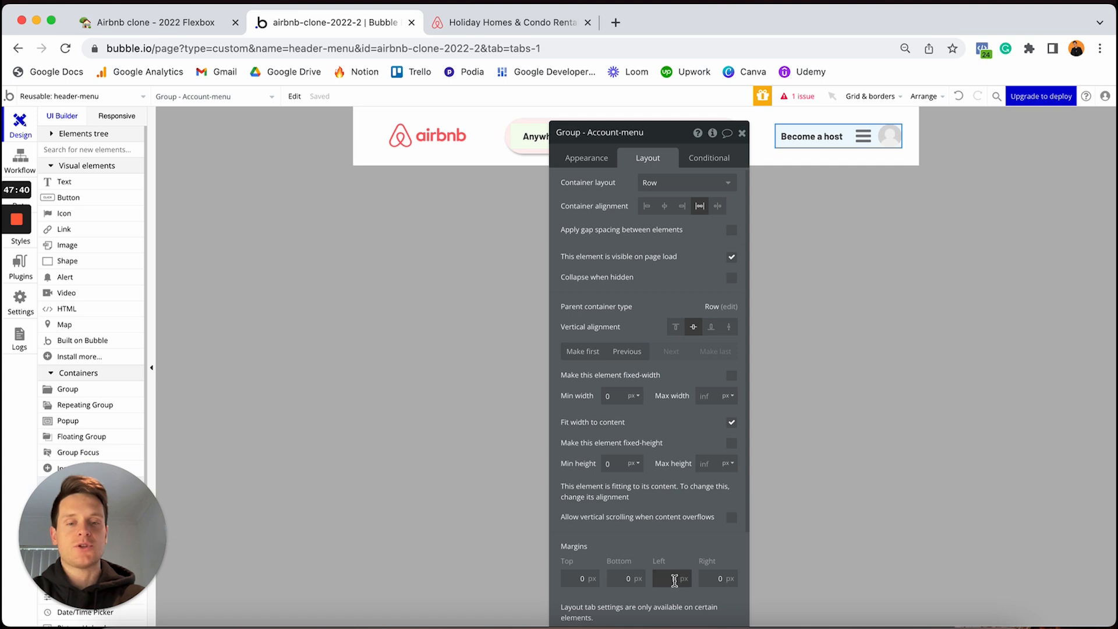
left_click(703, 578)
type("2")
key("Return")
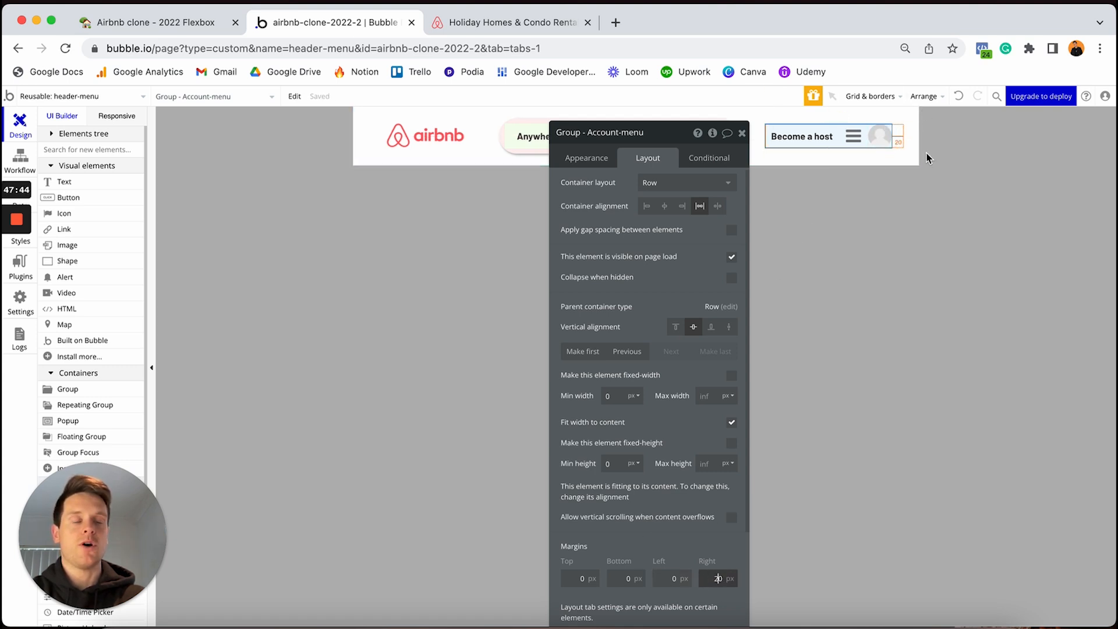
left_click(742, 133)
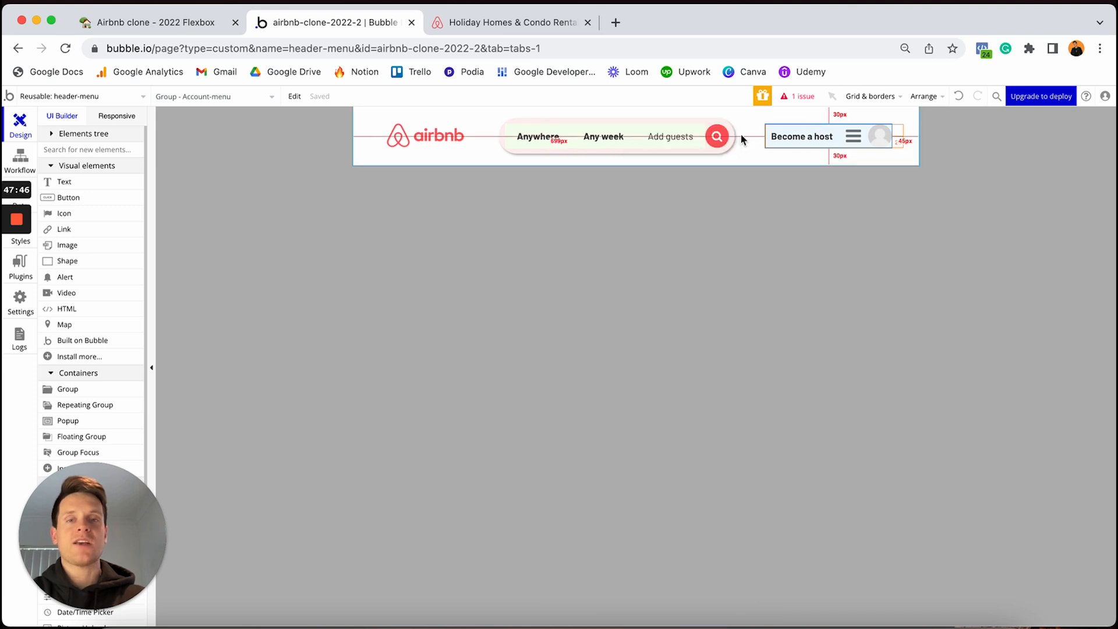
Step: Check the header's responsive layout at page widths of about 1628 px and 1503 px
left_click(115, 116)
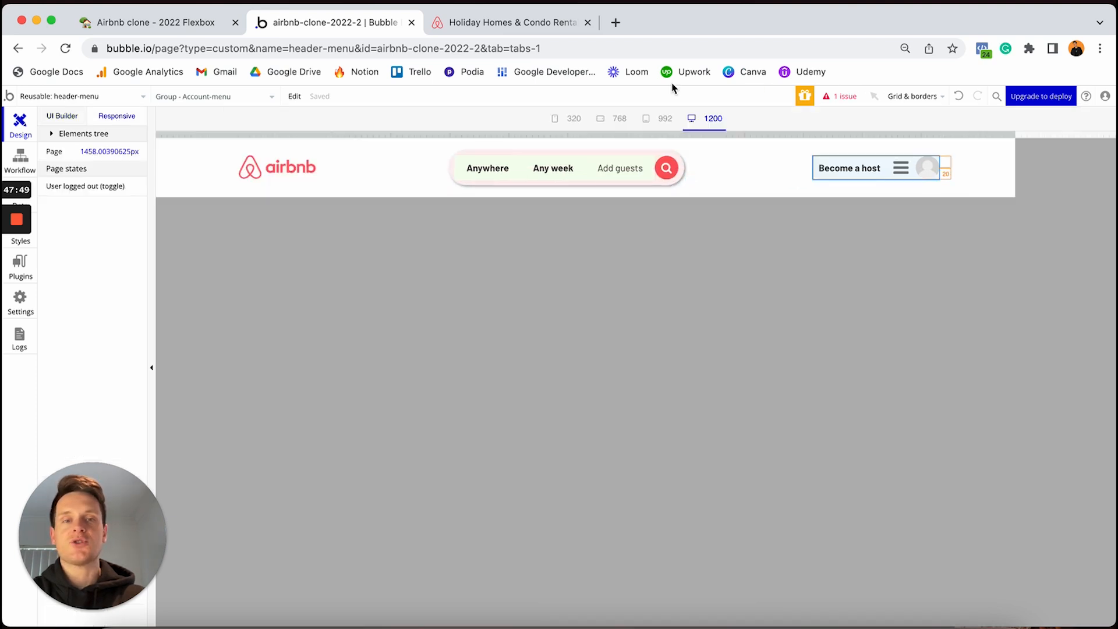
left_click_drag(1016, 140, 1114, 140)
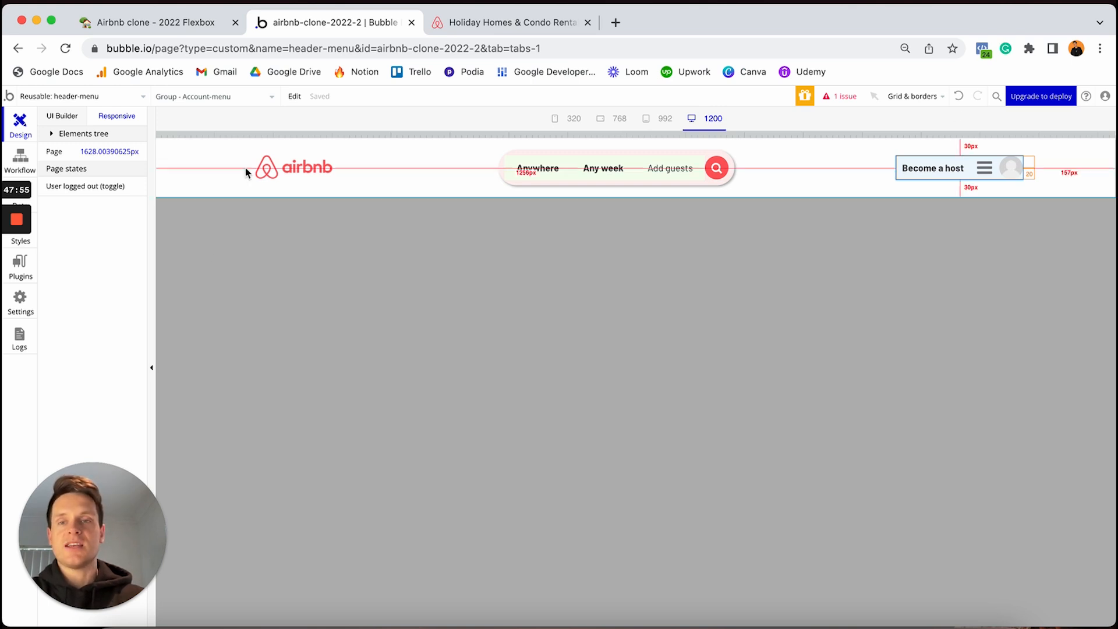
left_click_drag(1092, 136, 1042, 54)
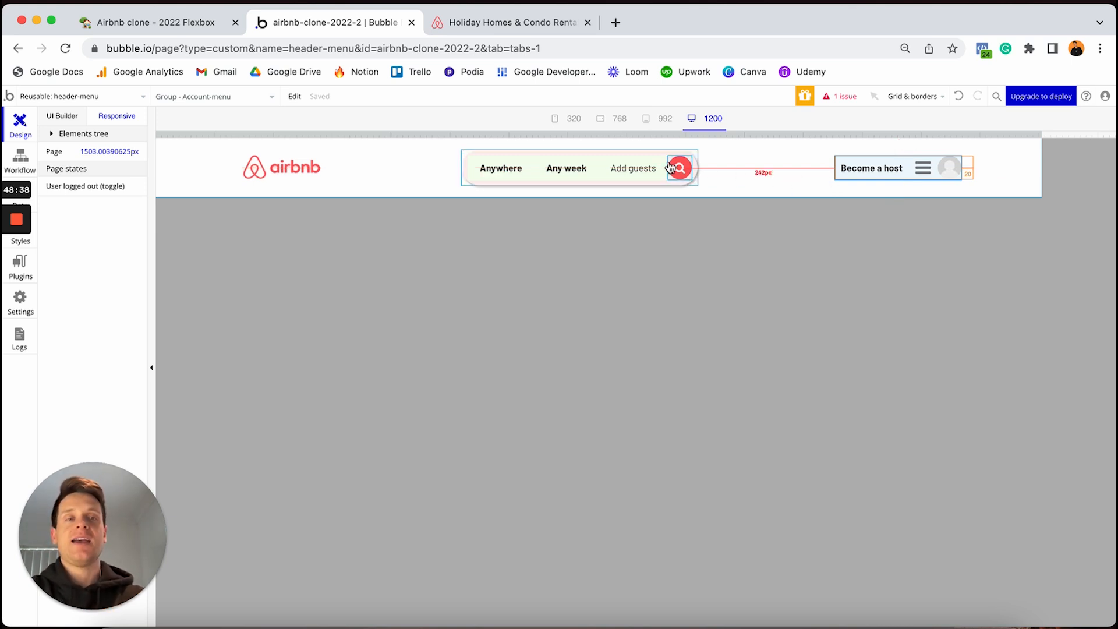
Step: Return to the UI builder and open the index page for editing
left_click(76, 116)
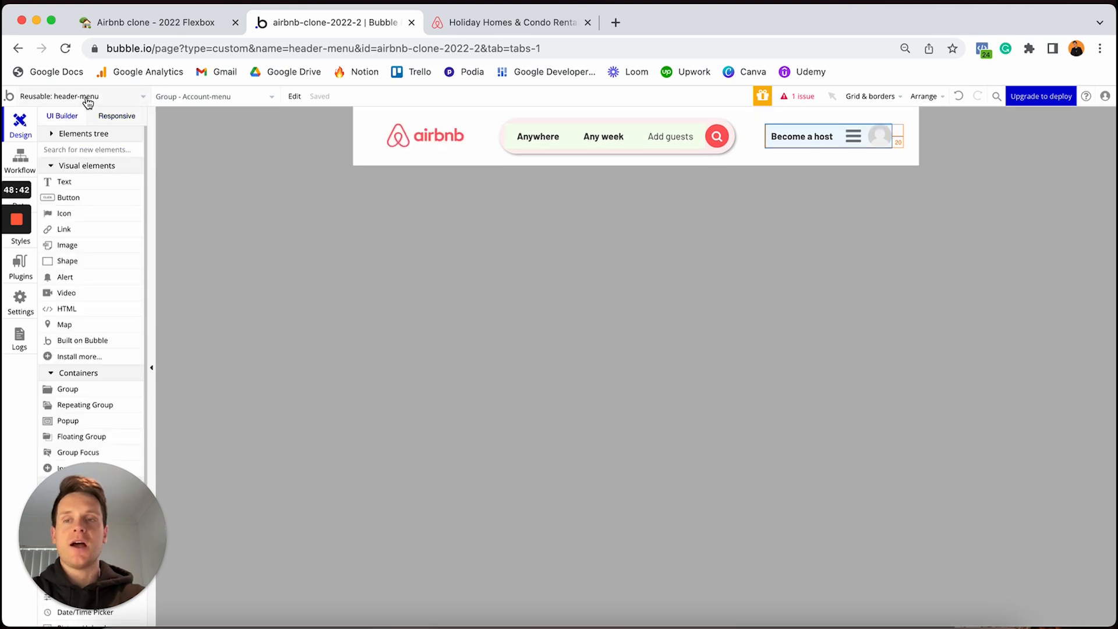
left_click(87, 98)
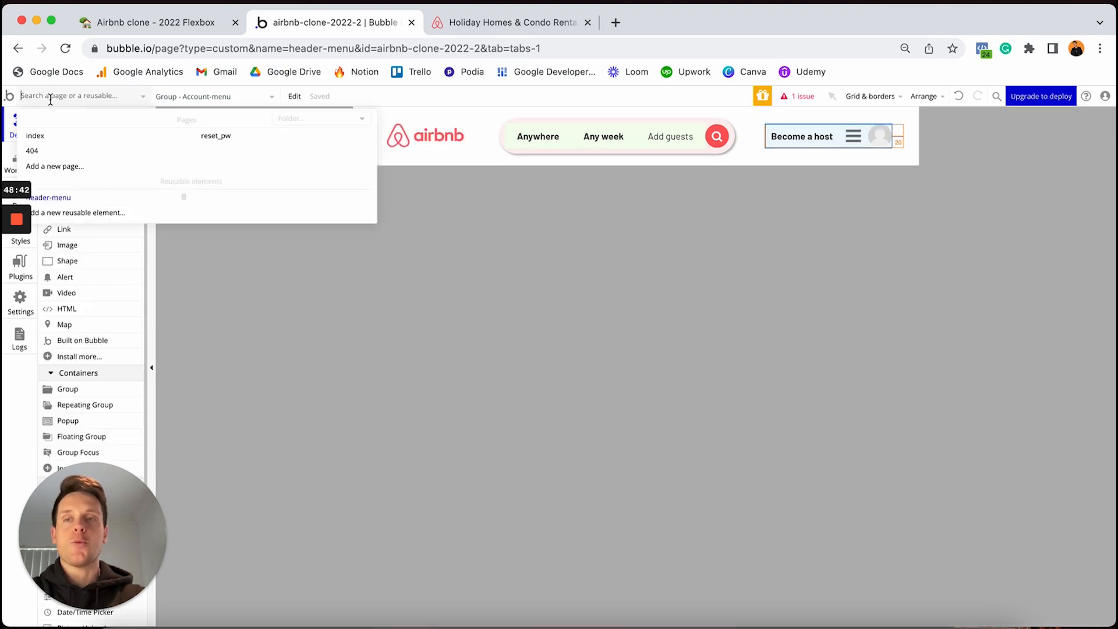
left_click(55, 137)
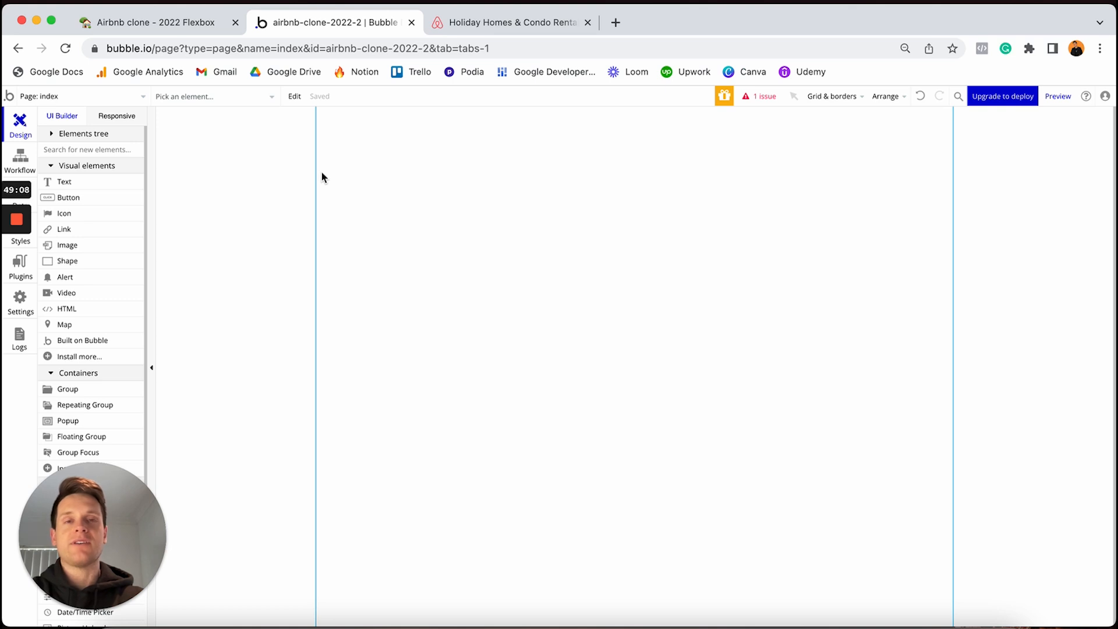
Step: Set the index page's flat background color to light grey #F8F8F8 and close its properties
double_click(409, 172)
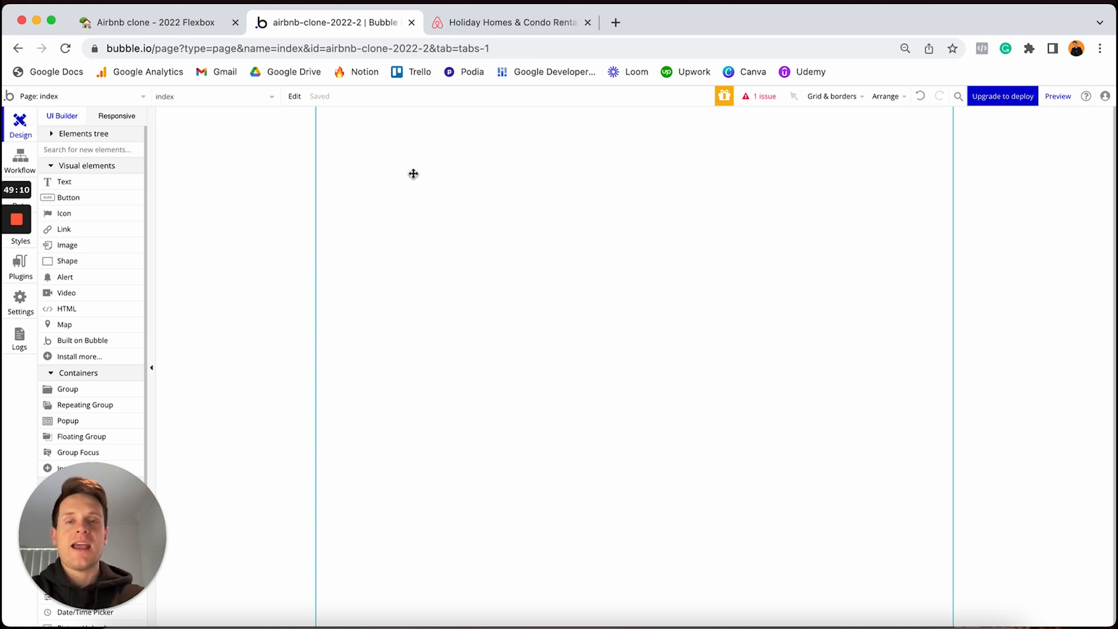
left_click_drag(709, 133, 1001, 159)
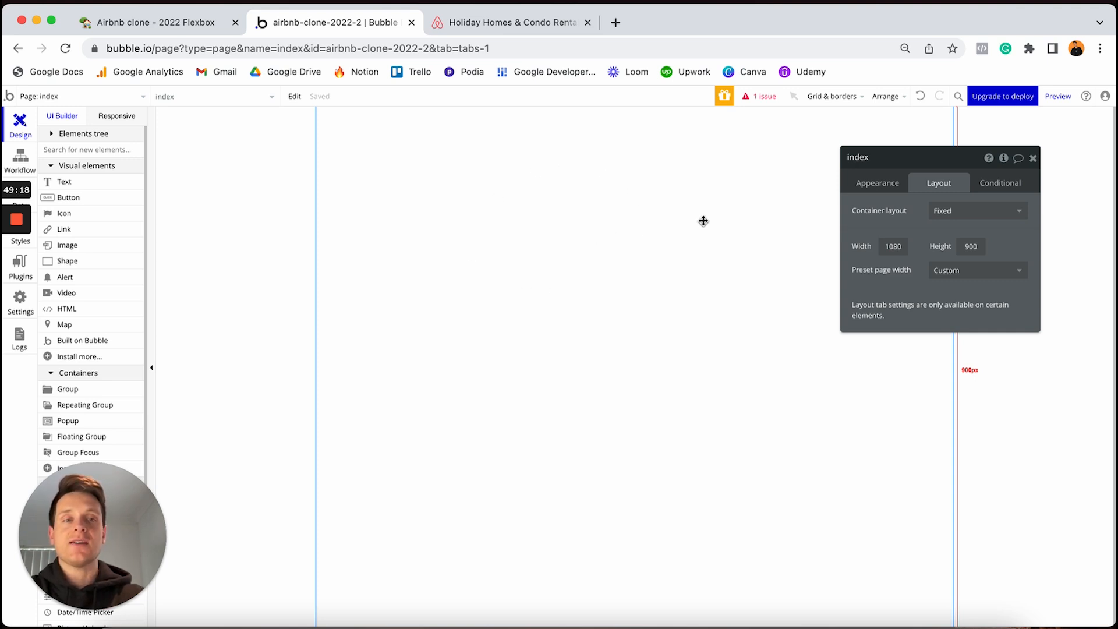
left_click(879, 183)
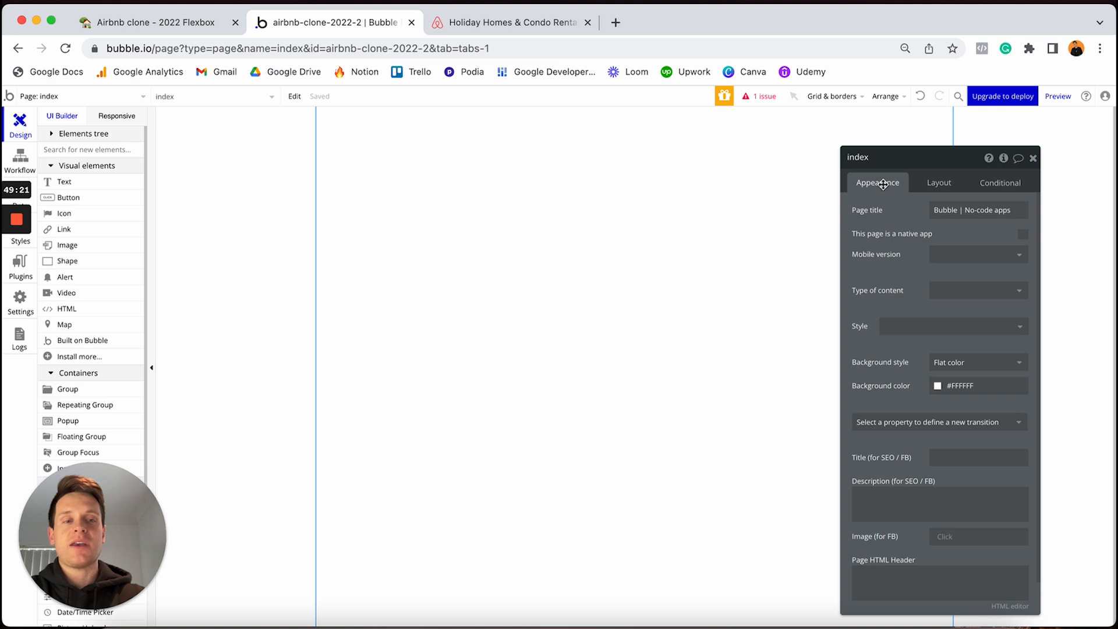
left_click(934, 388)
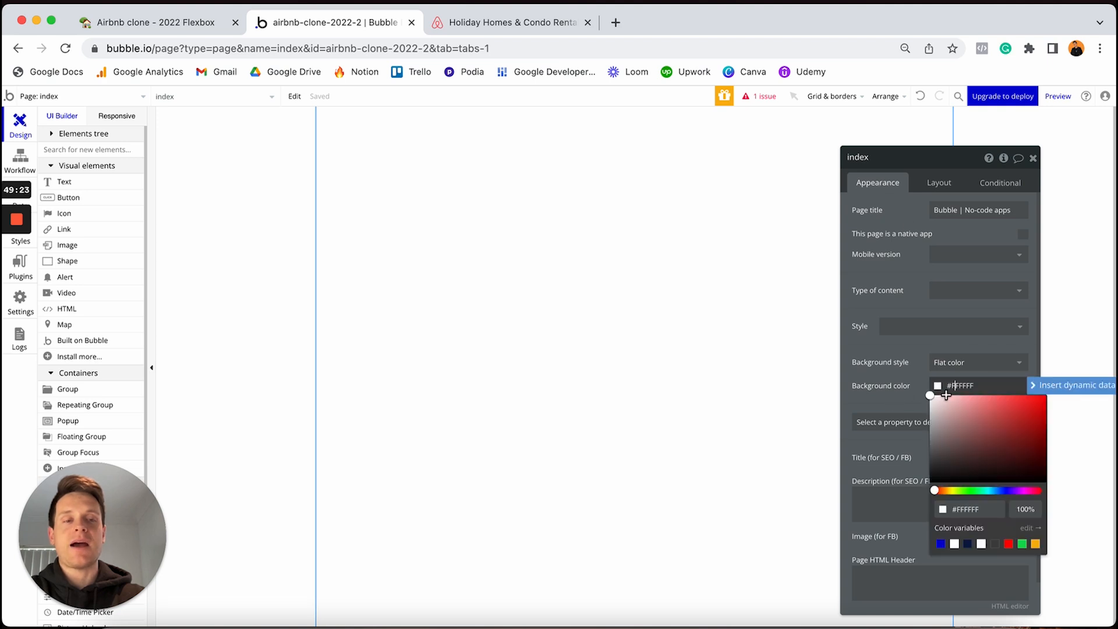
left_click(934, 398)
left_click_drag(935, 398, 916, 398)
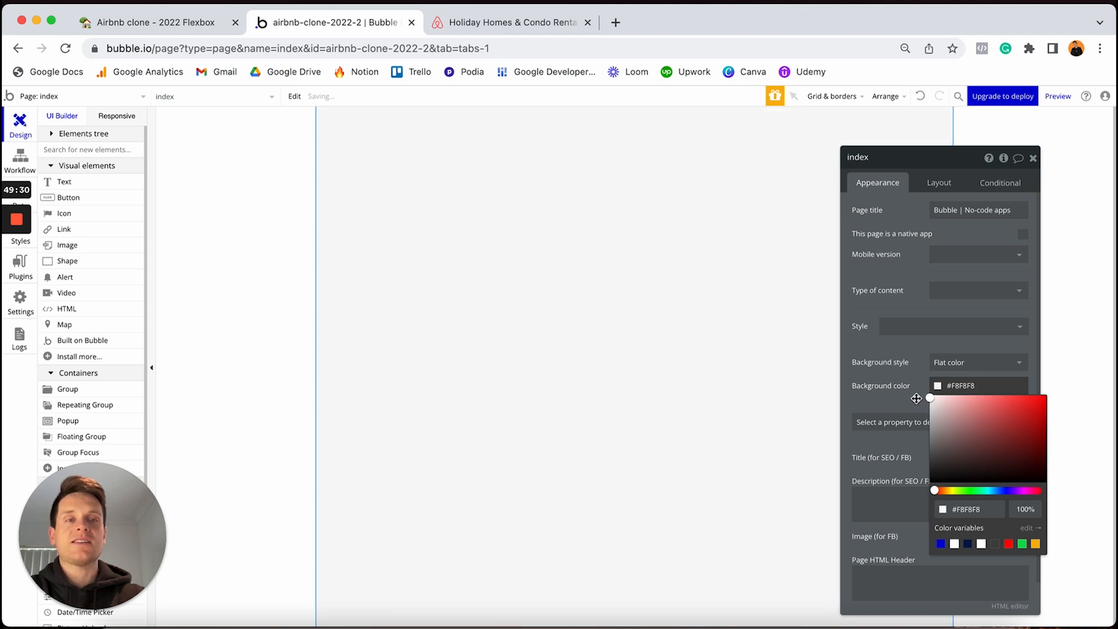
left_click(960, 158)
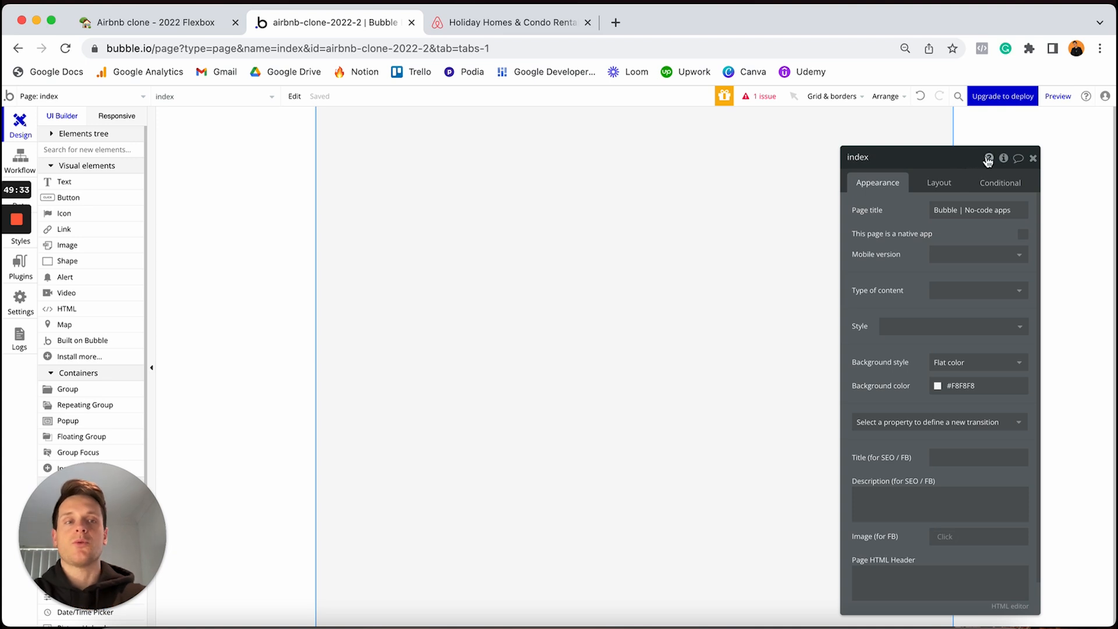
left_click(1033, 158)
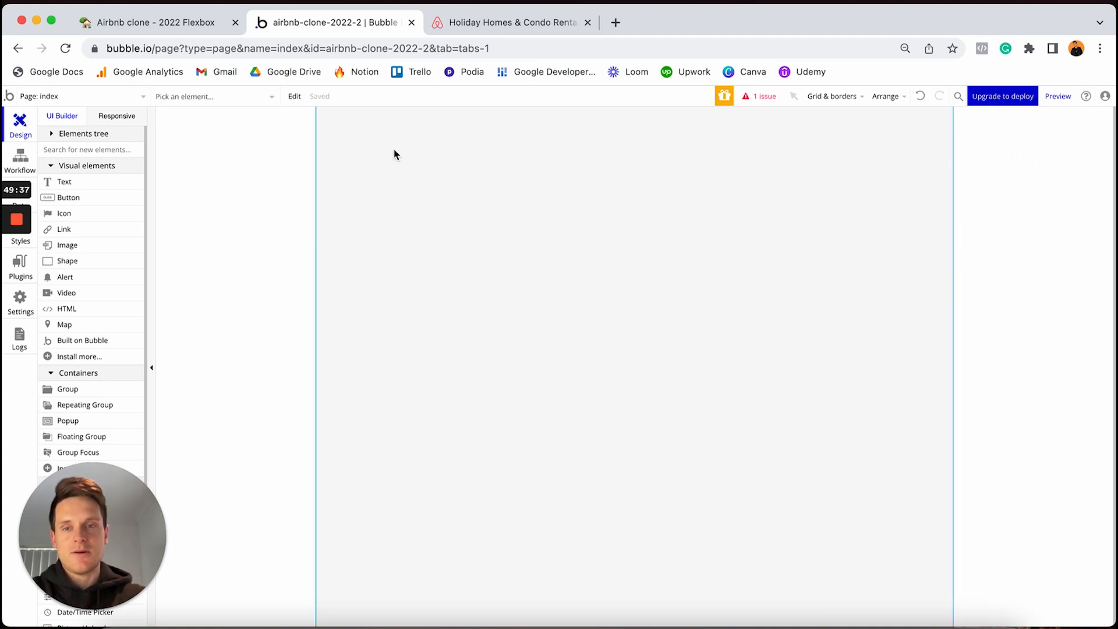
Step: Try the None background style on the index page and restore it to Flat color
double_click(407, 343)
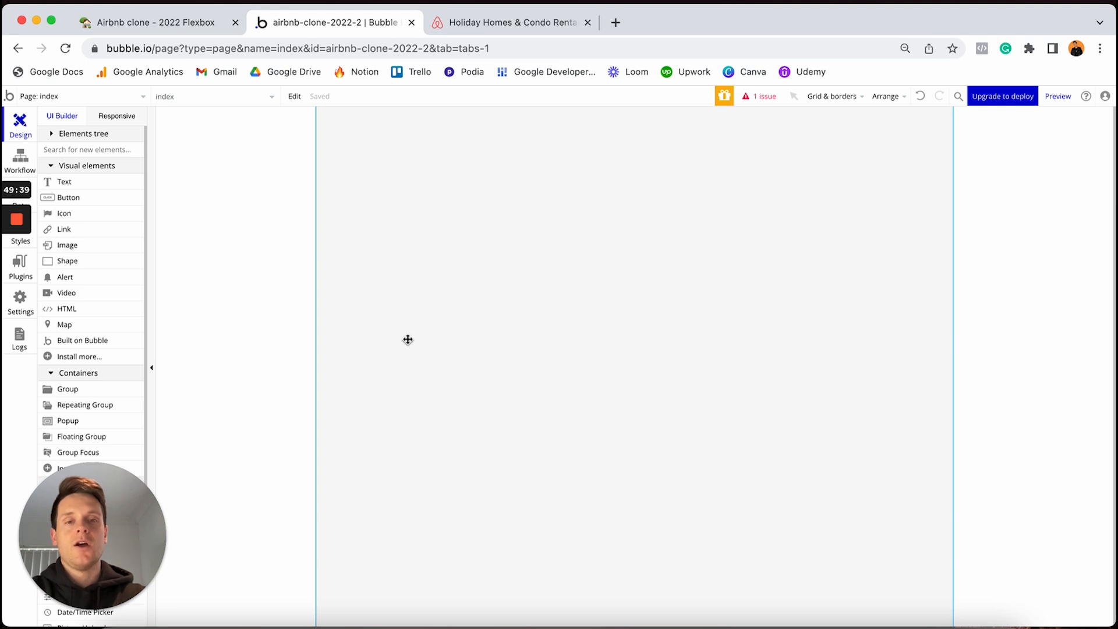
left_click(974, 361)
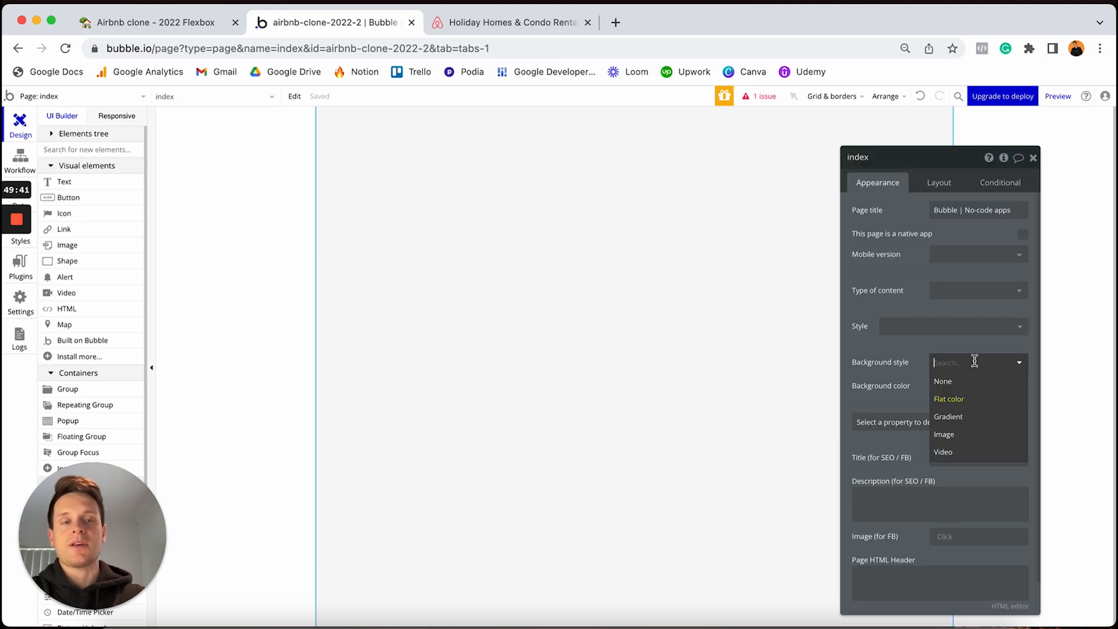
left_click(950, 383)
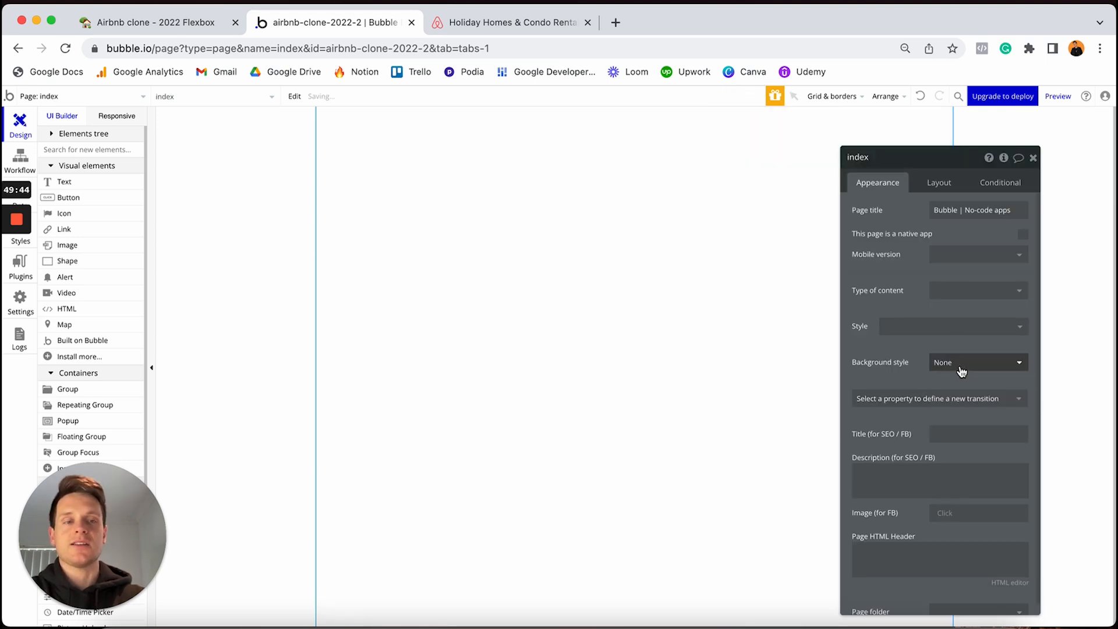
left_click(962, 363)
left_click(952, 400)
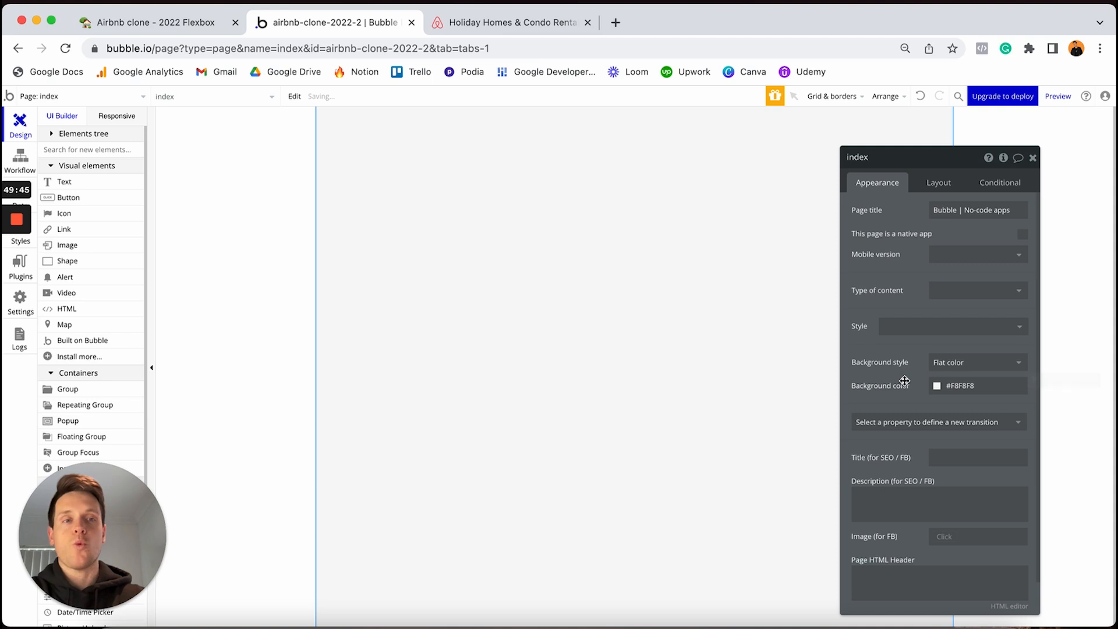
Step: Change the index page's container layout to Column
left_click(935, 183)
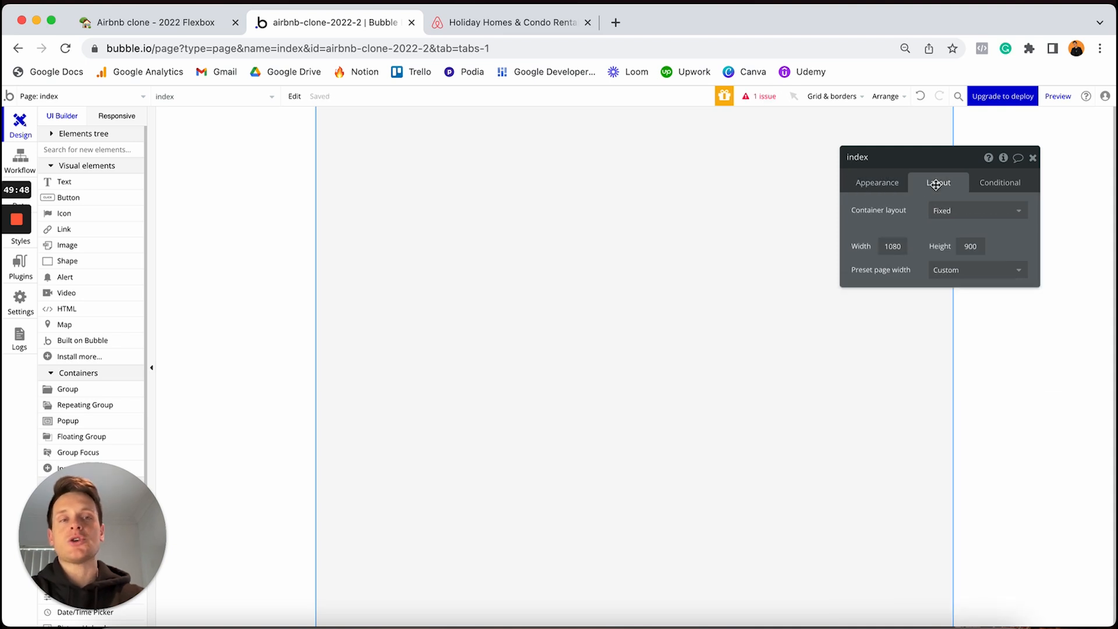
left_click(946, 219)
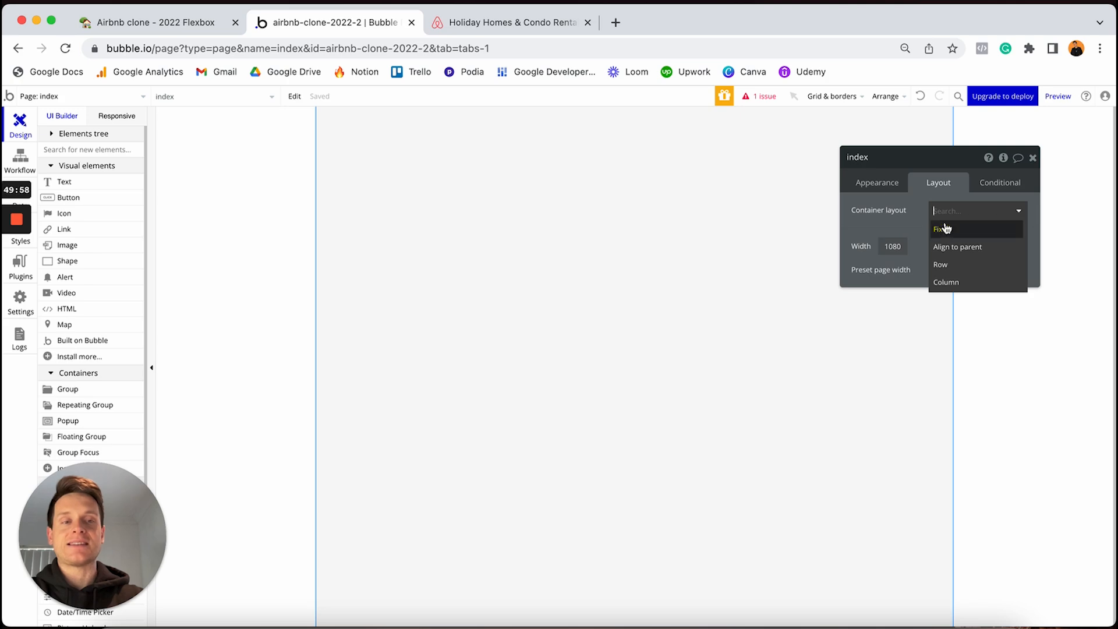
left_click(954, 286)
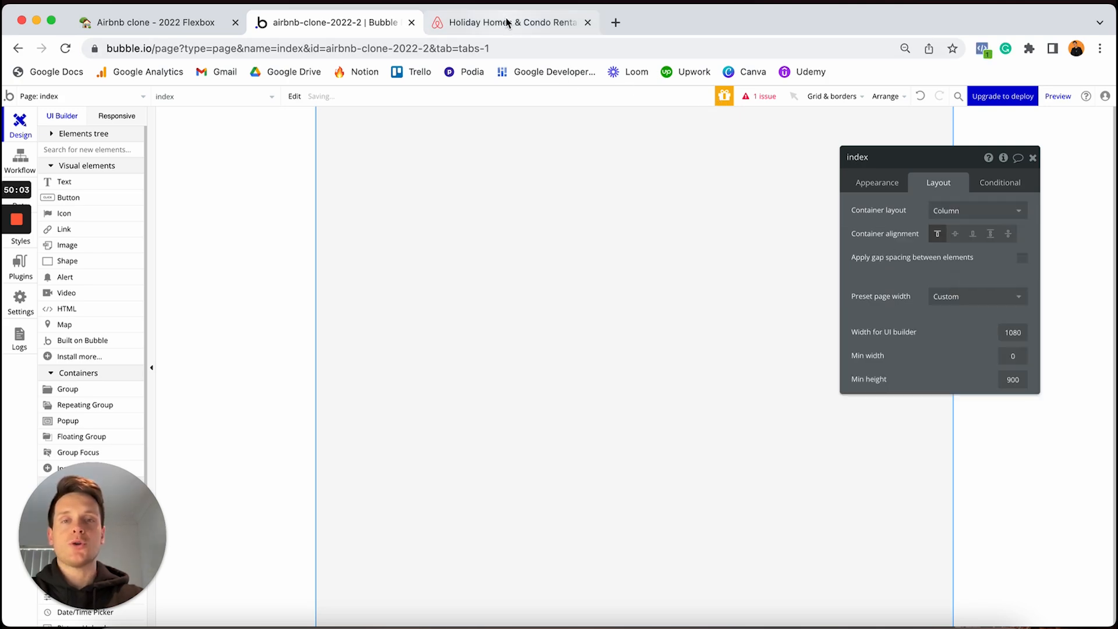
Step: Review how the Airbnb homepage stacks its header, category bar and listing rows, and return to the Bubble editor
left_click(535, 26)
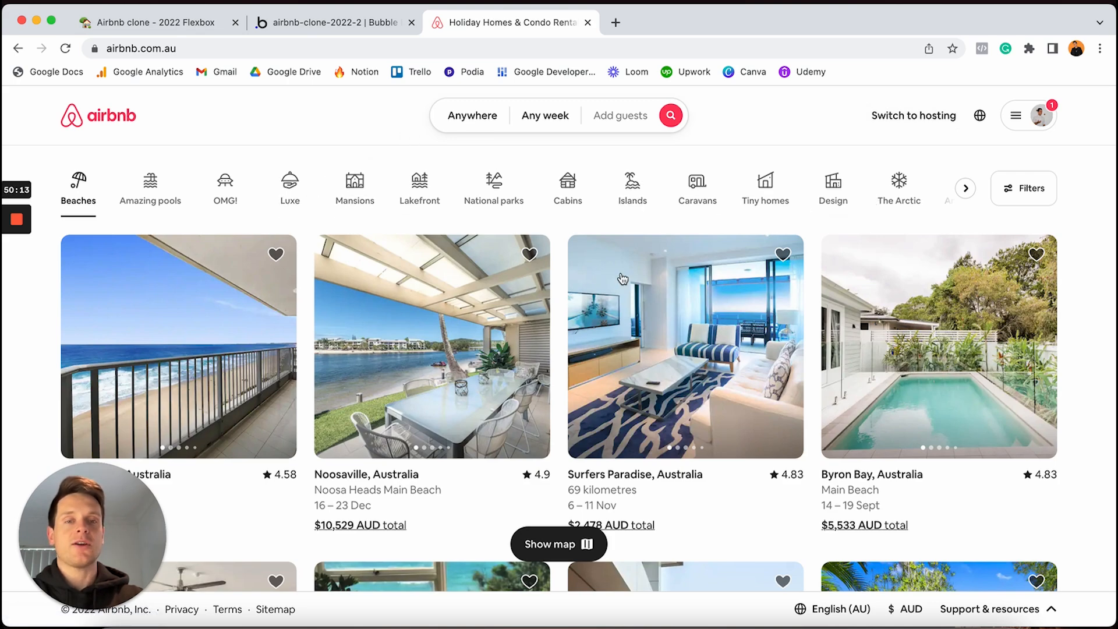
scroll(454, 302, "down", 3)
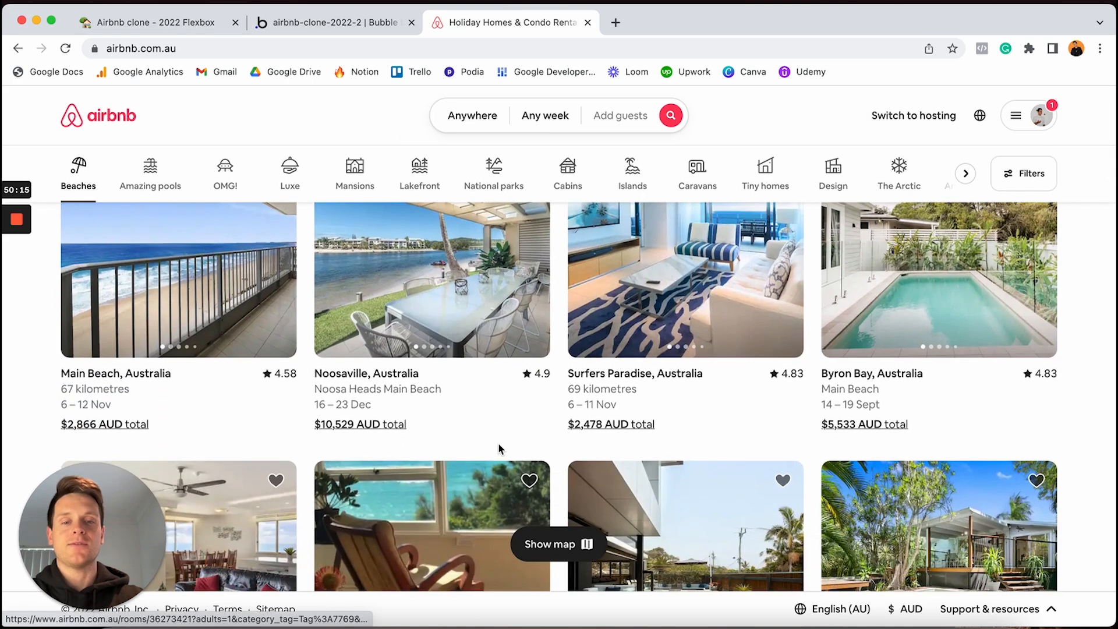
scroll(497, 443, "down", 3)
scroll(489, 443, "up", 5)
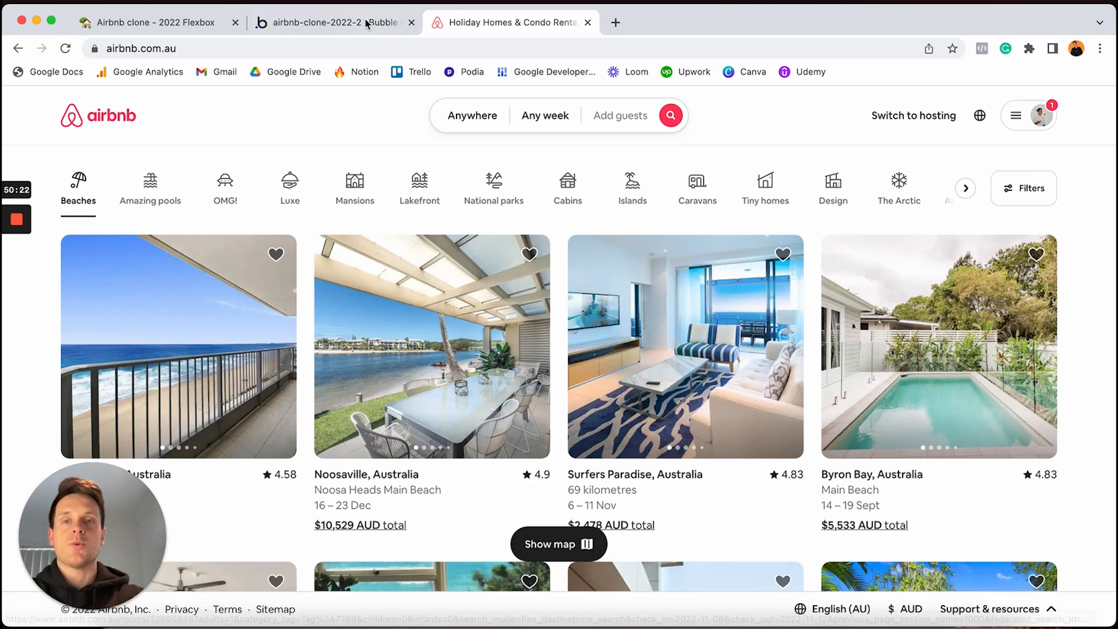
left_click(326, 22)
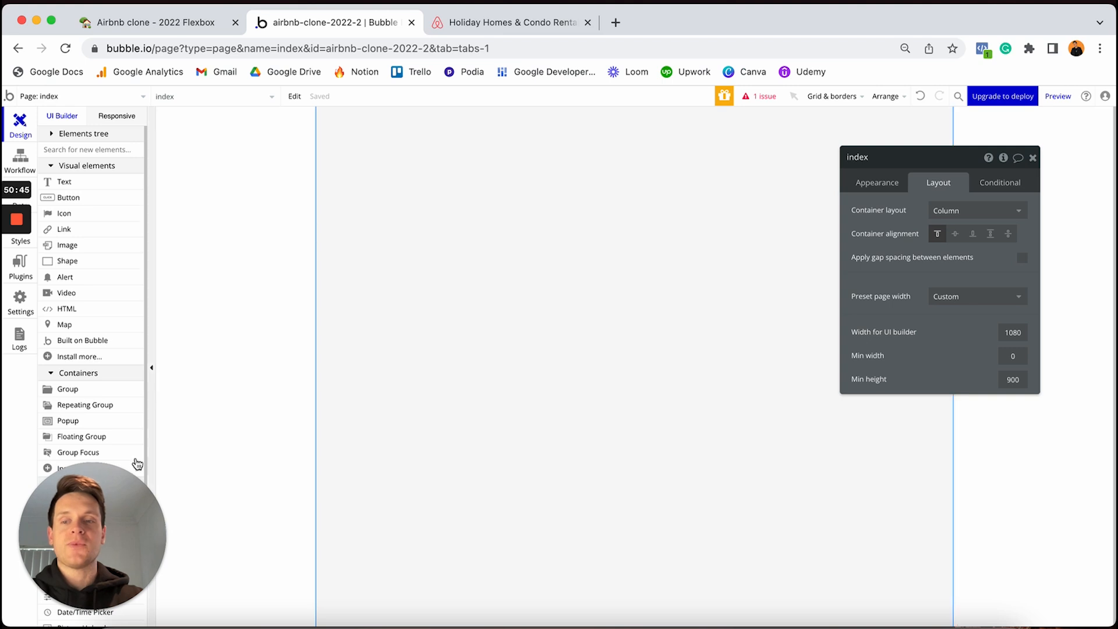
Step: Place the header-menu reusable element at the top of the index page and move its properties clear of the header
left_click_drag(124, 485, 257, 481)
left_click(129, 499)
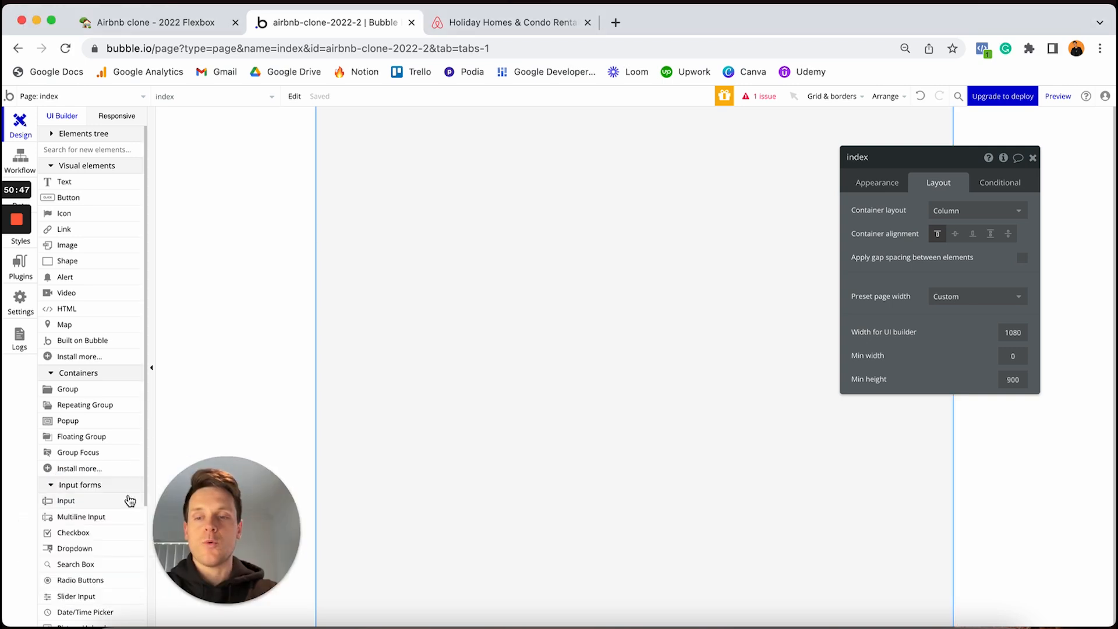
scroll(125, 489, "down", 2)
scroll(123, 484, "down", 5)
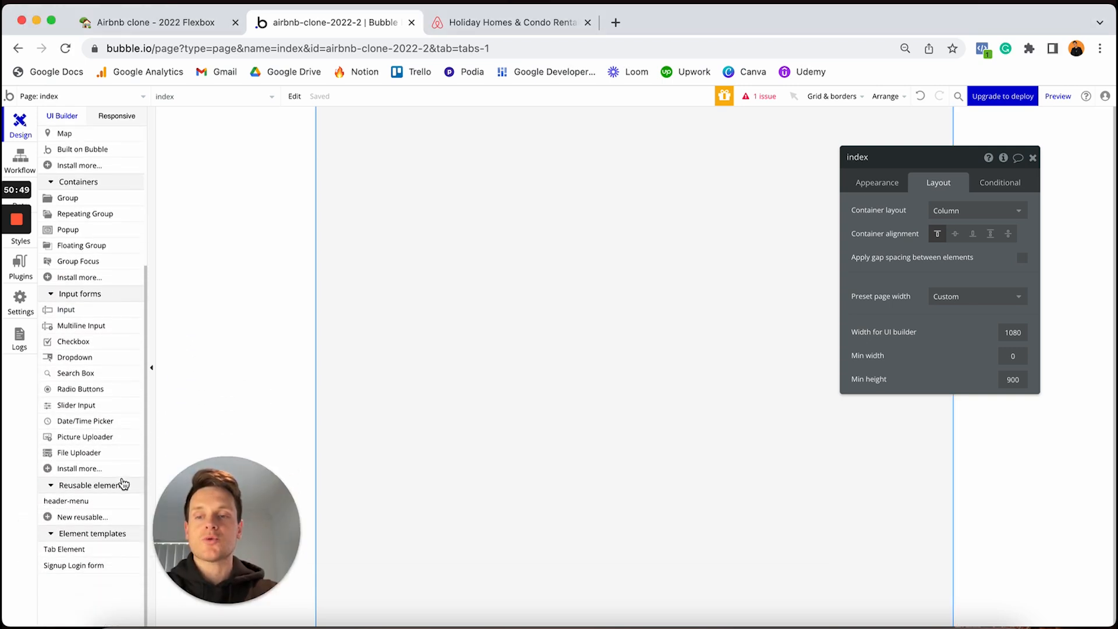
left_click(72, 505)
left_click(460, 184)
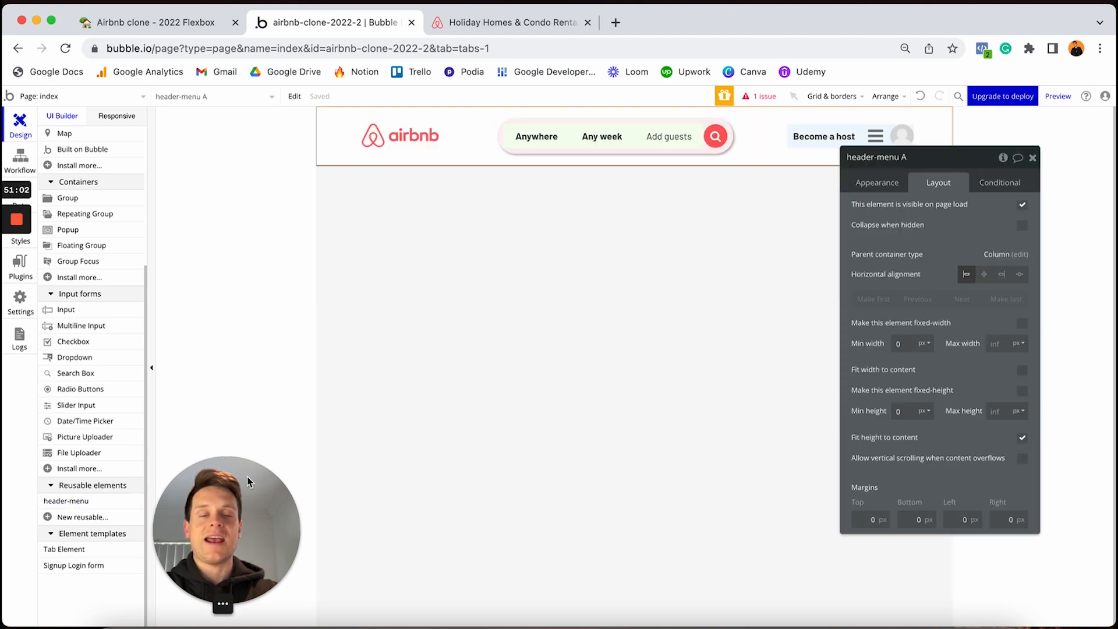
left_click_drag(228, 476, 114, 496)
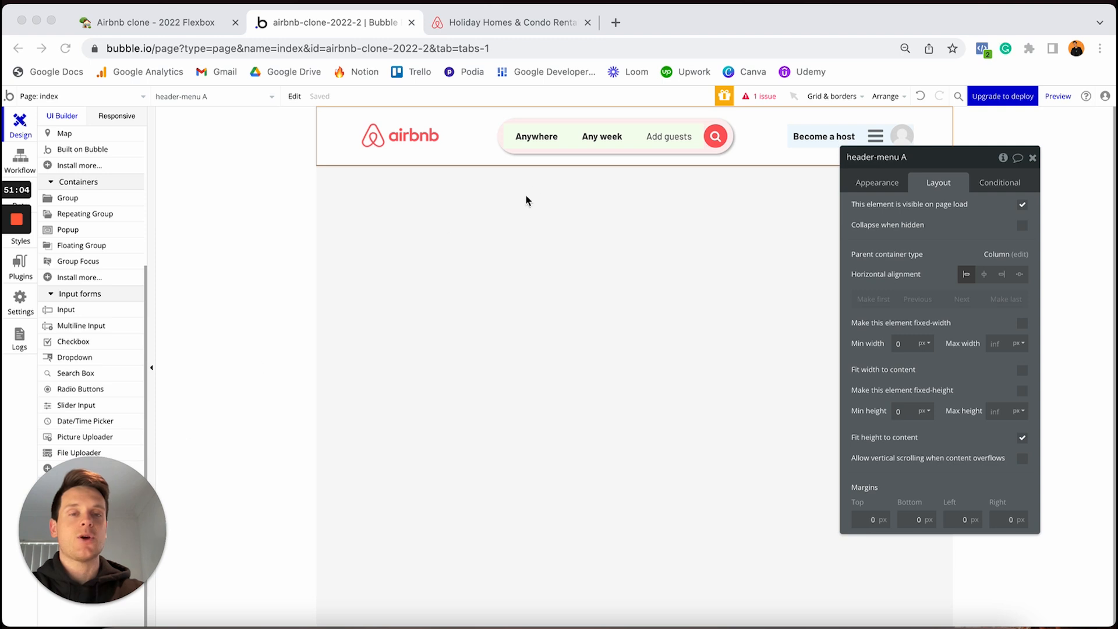
left_click(1038, 162)
left_click_drag(942, 163, 992, 169)
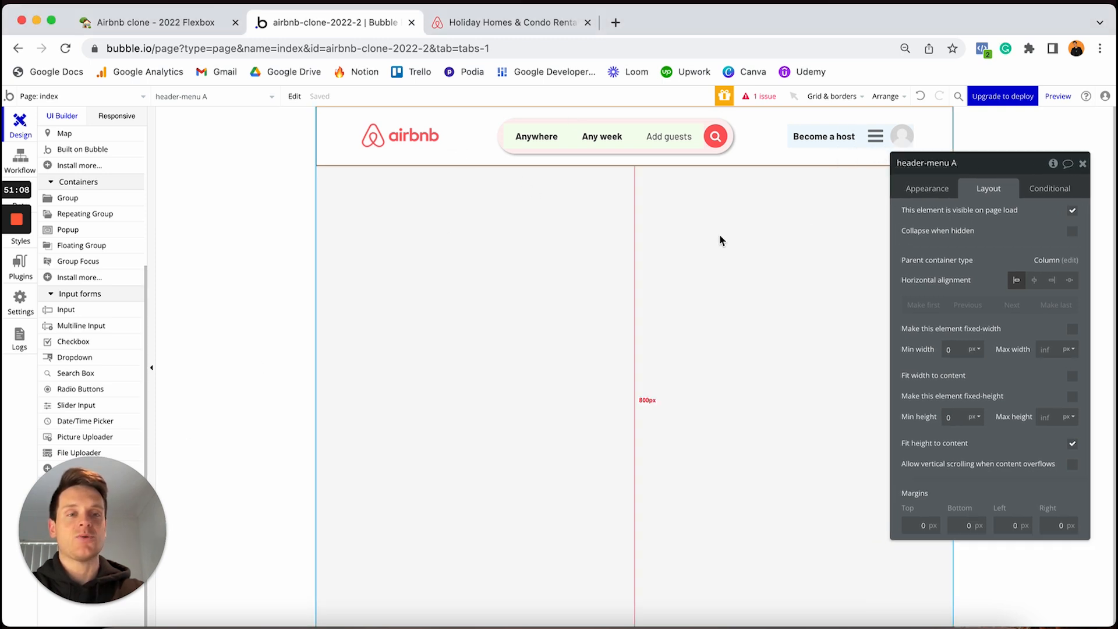
Step: Inspect the placed header and its source in the header-menu reusable element, and return to the index page
left_click(705, 239)
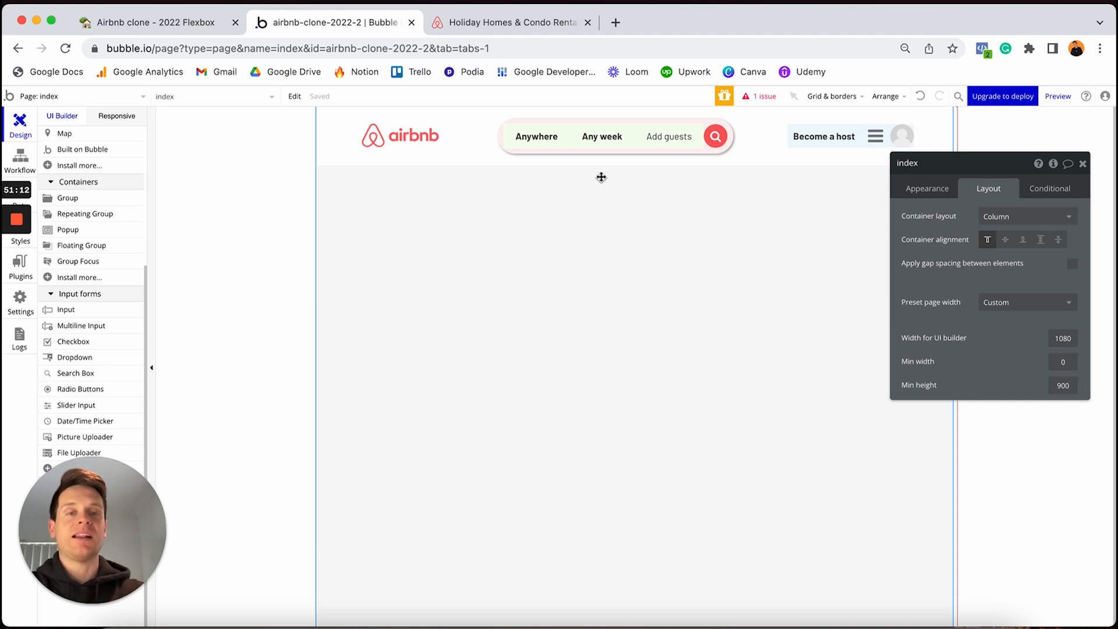
left_click_drag(634, 142, 670, 135)
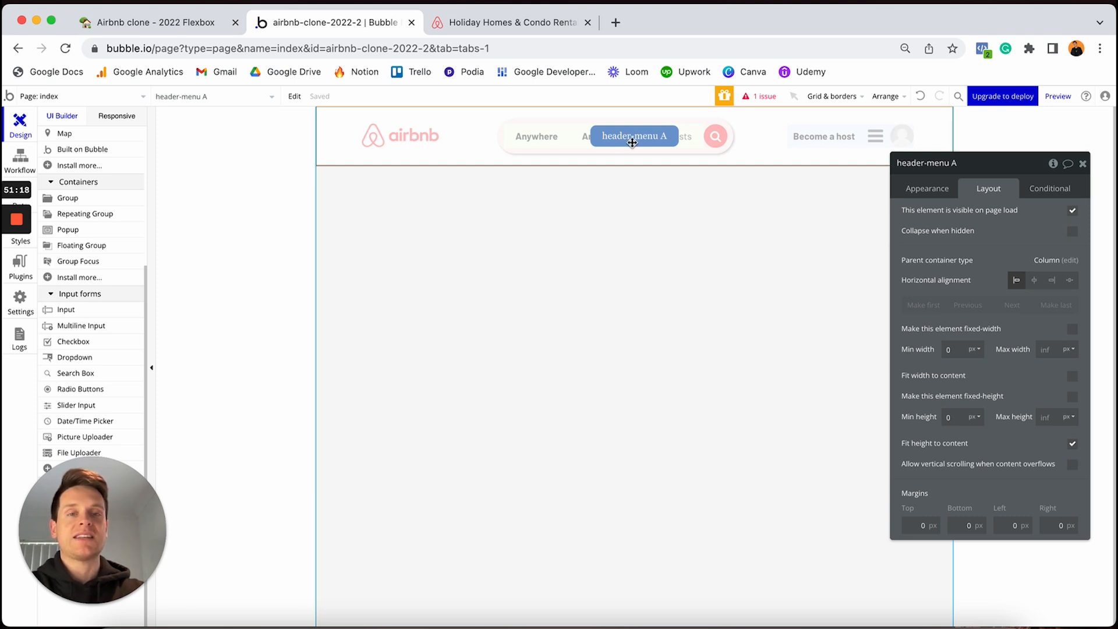
left_click(132, 102)
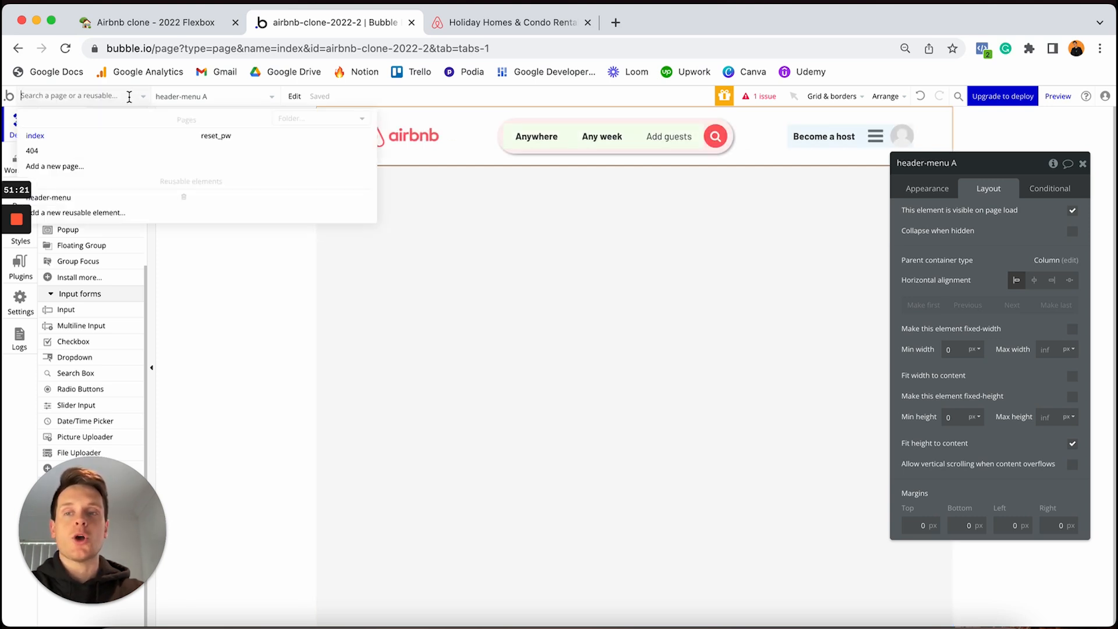
left_click(262, 195)
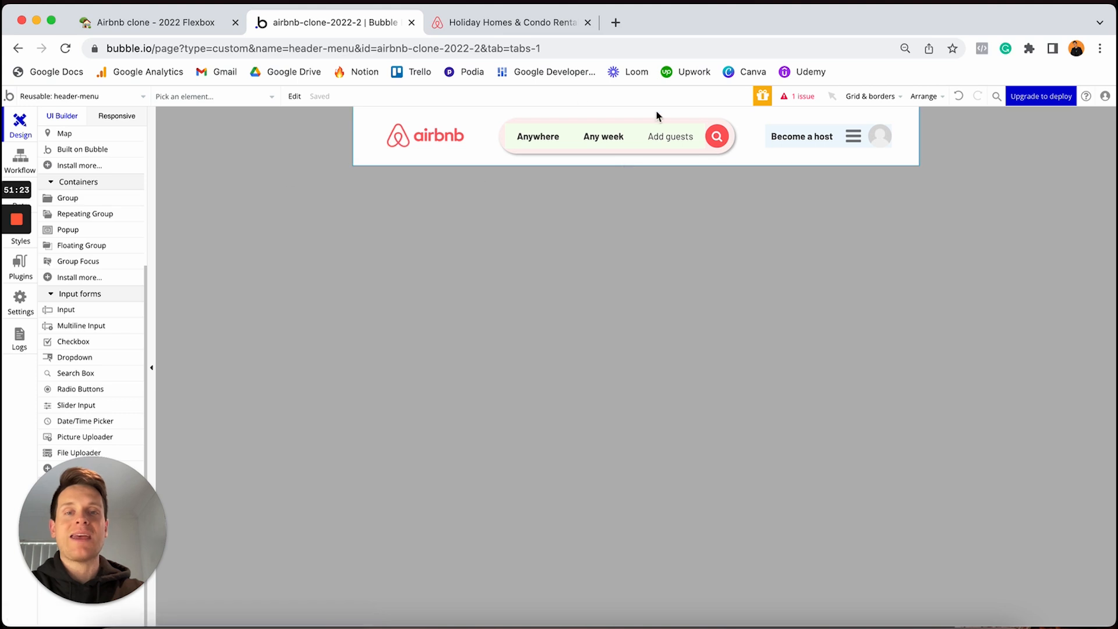
double_click(491, 142)
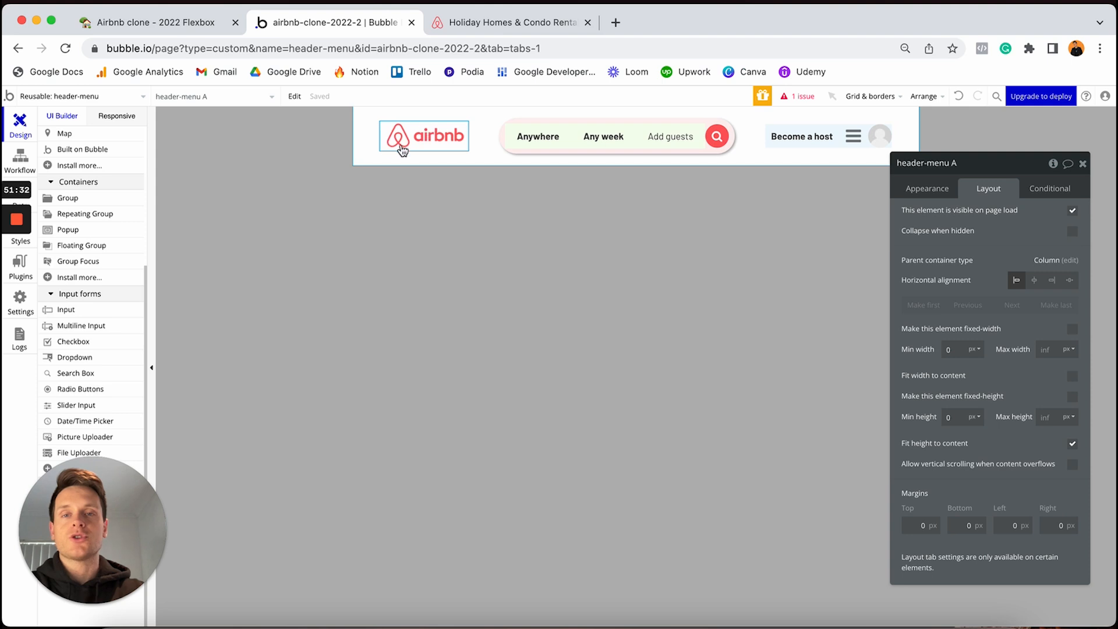
left_click(137, 106)
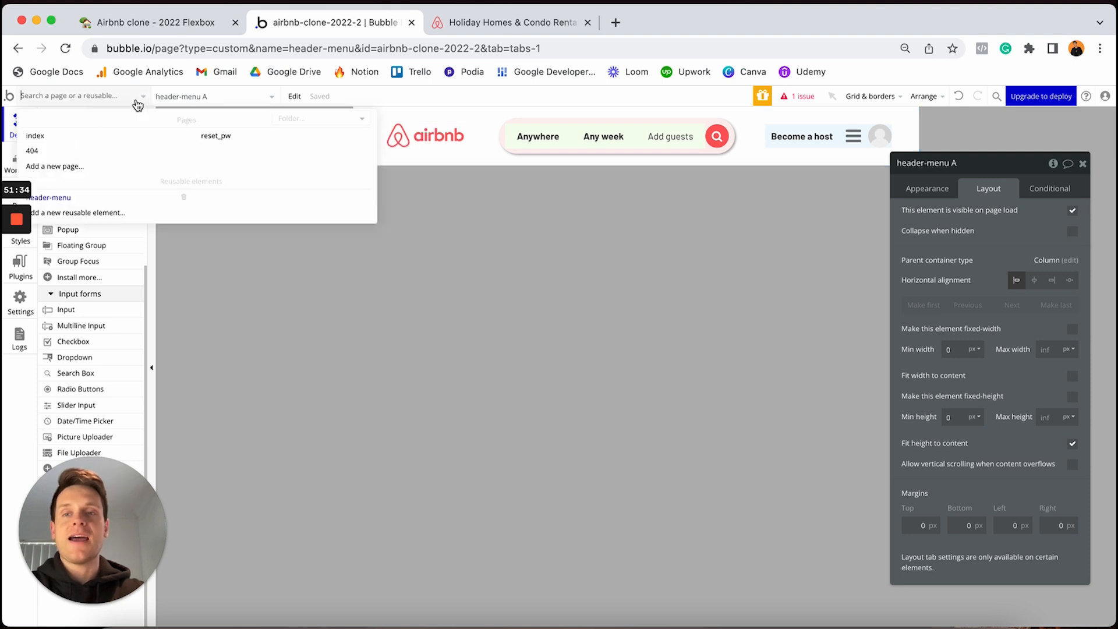
left_click(141, 144)
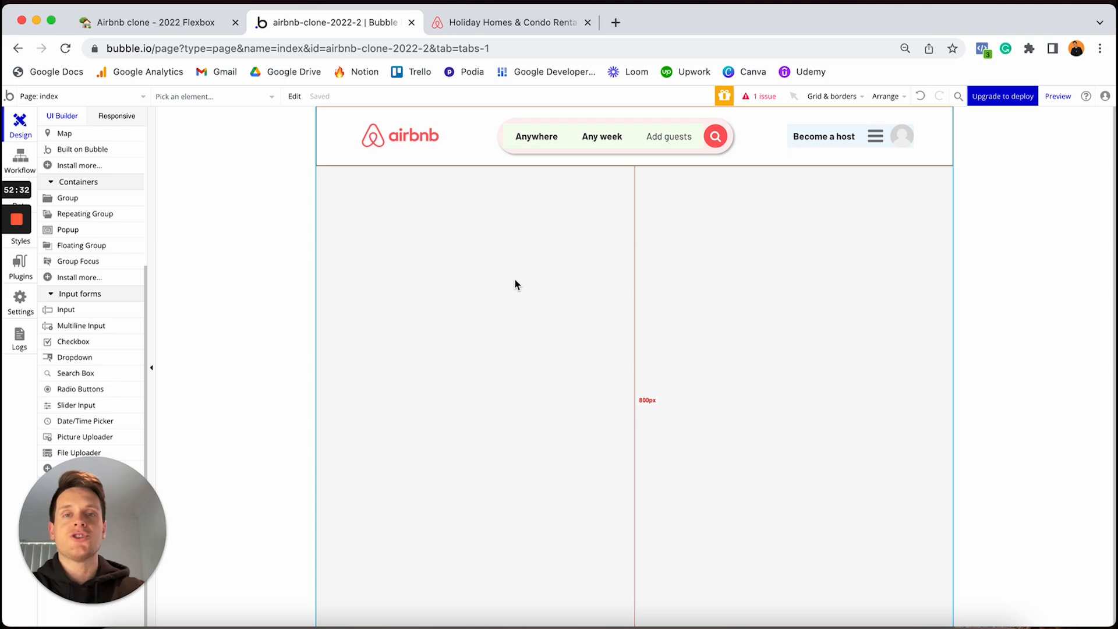
Step: Add a repeating group directly below the header on the index page, using Airbnb's category bar as the reference
left_click(543, 25)
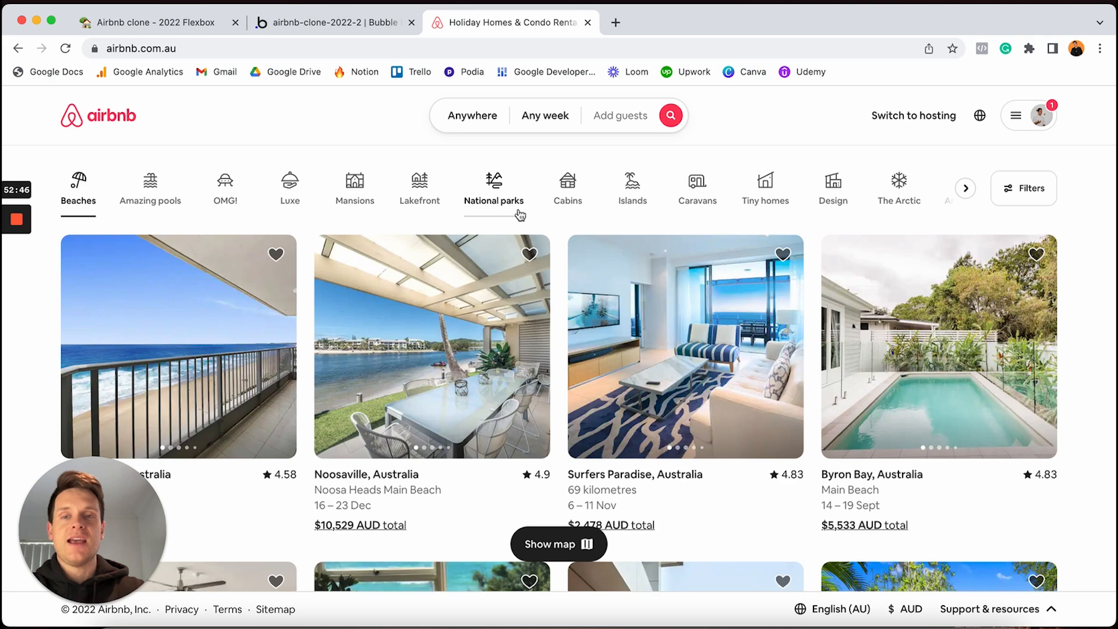
left_click(372, 24)
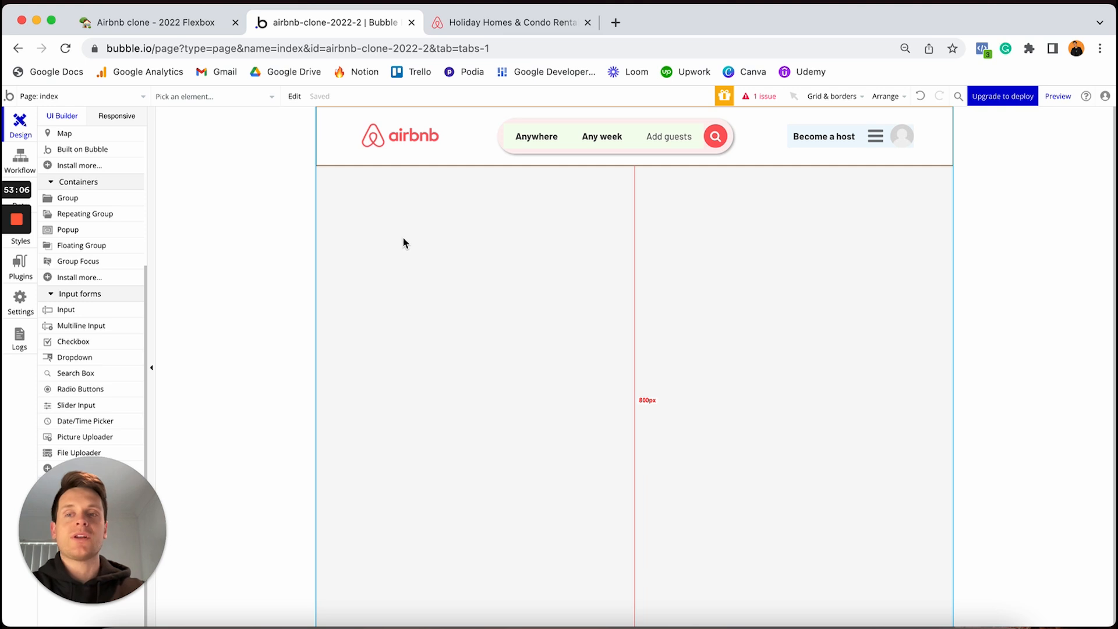
mouse_move(69, 221)
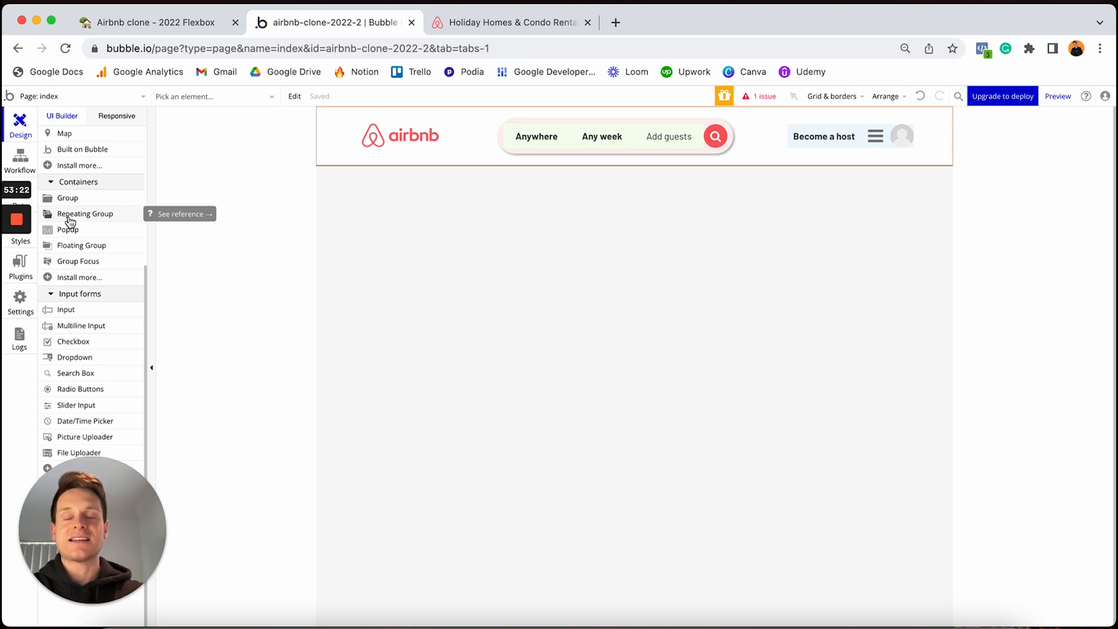
left_click(70, 220)
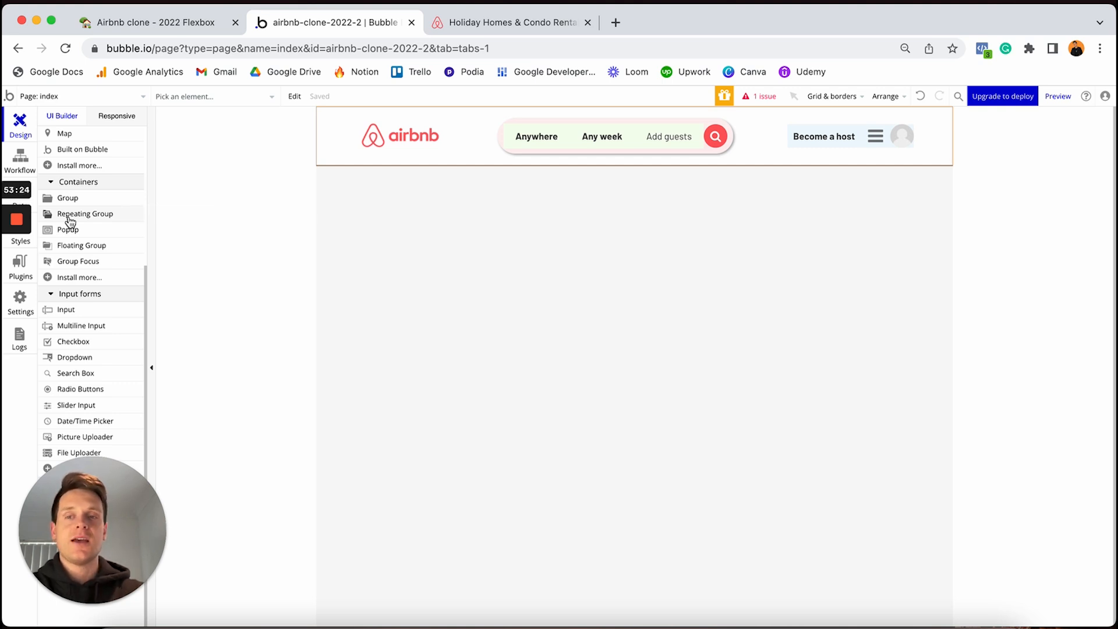
left_click(334, 204)
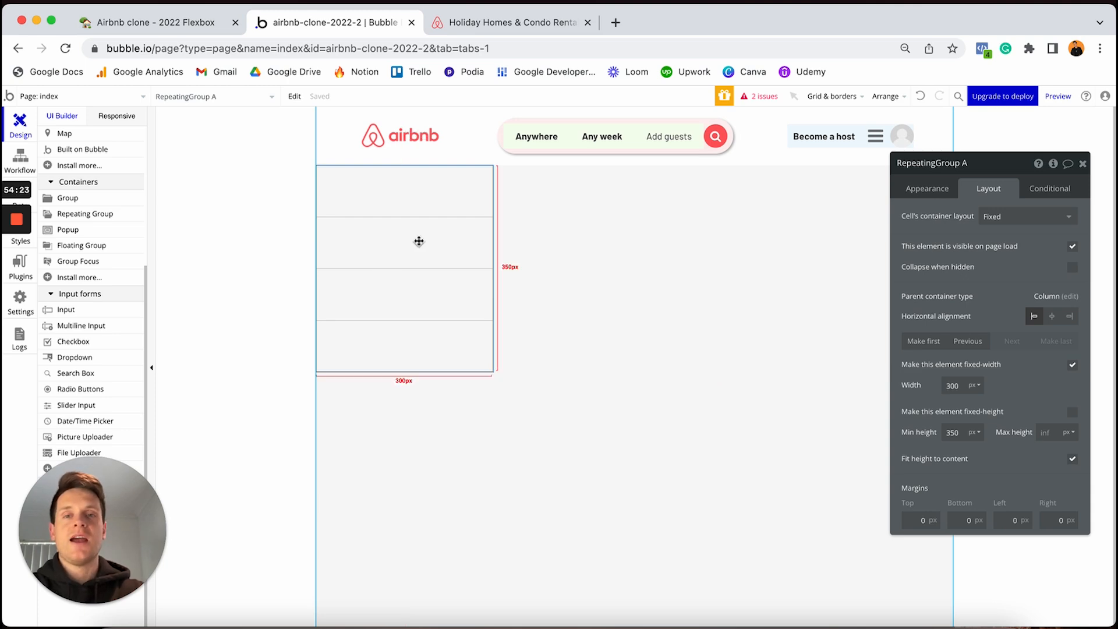
left_click(501, 24)
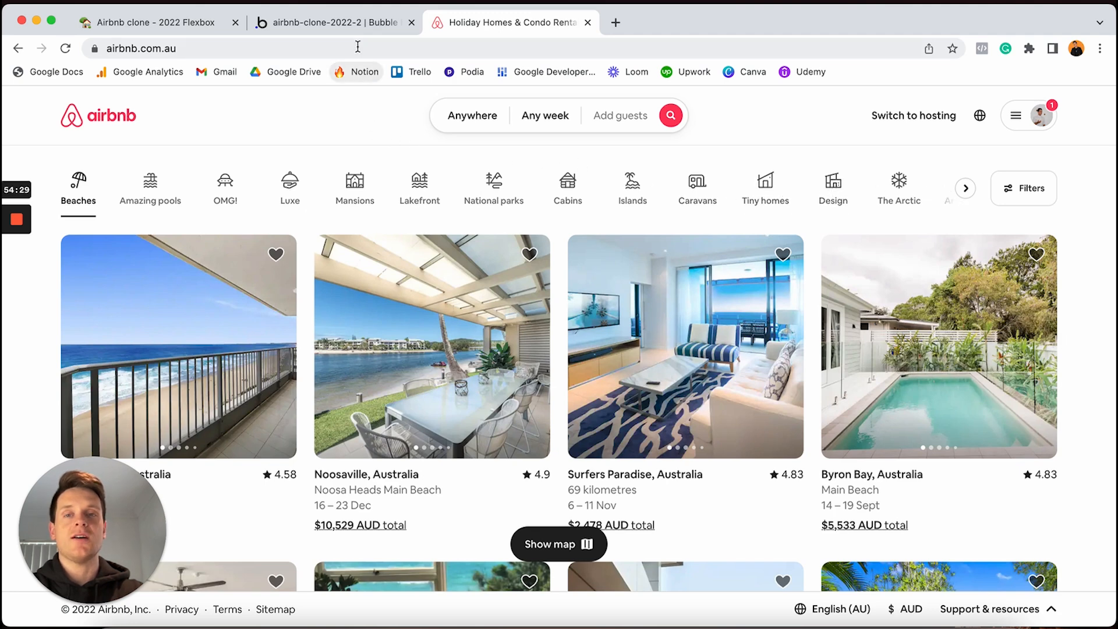
left_click(356, 23)
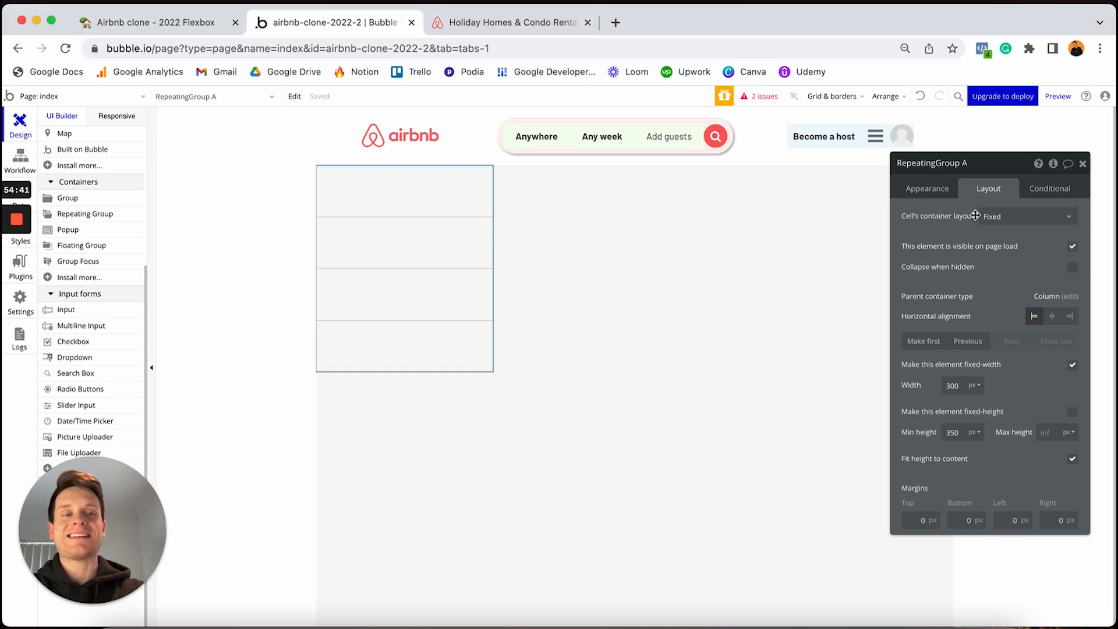
Step: Review the available content types and the Category option set's attributes and options, and return to the page design
left_click(931, 189)
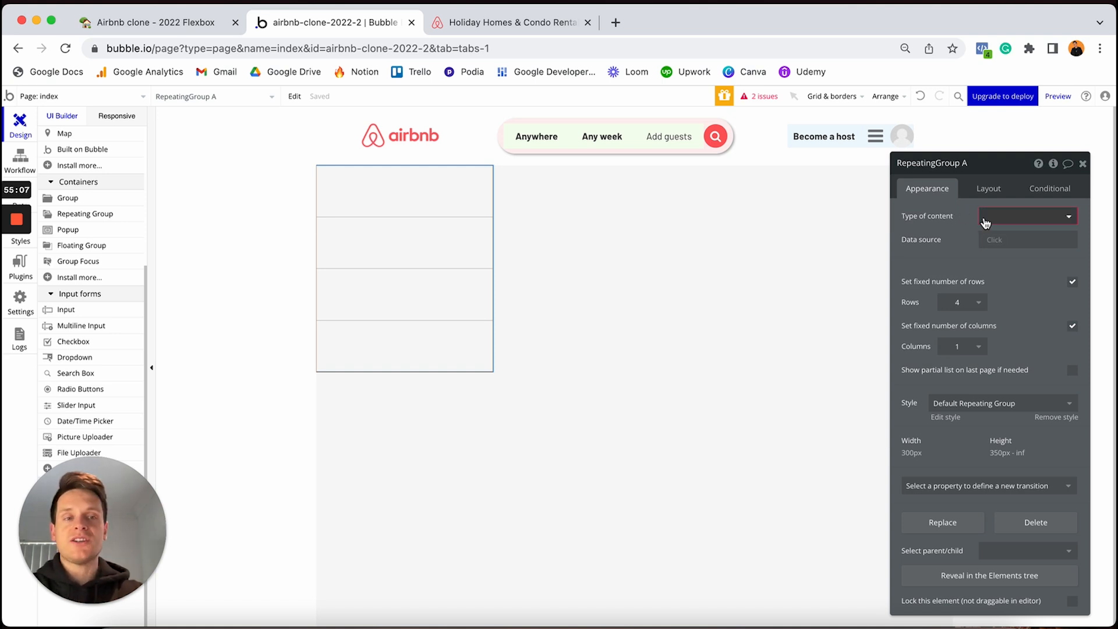
left_click(995, 216)
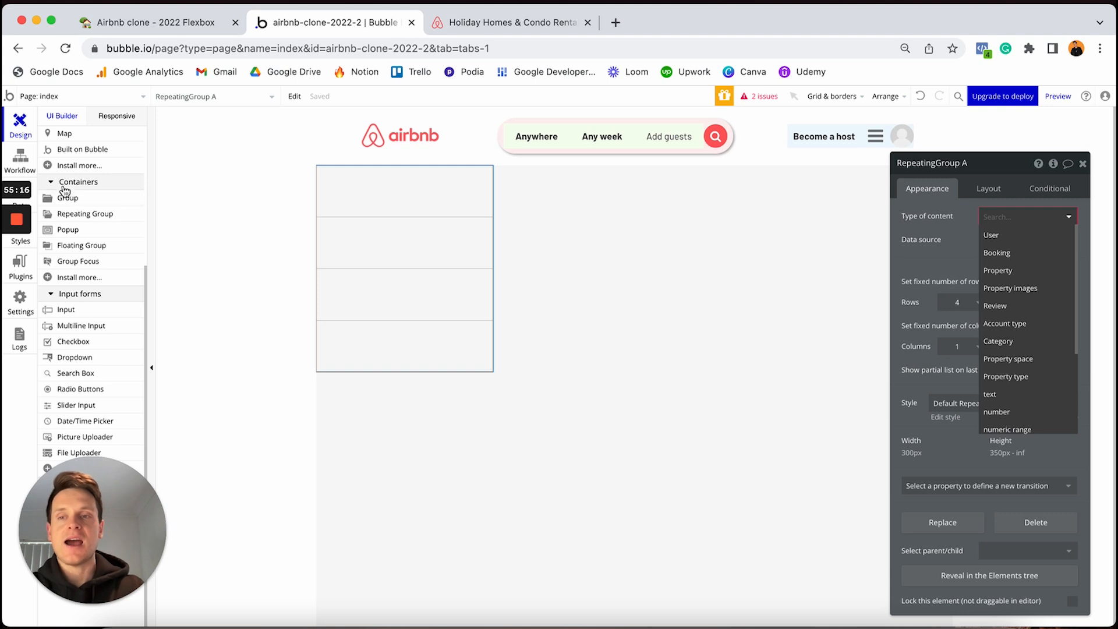
left_click(36, 190)
left_click(36, 186)
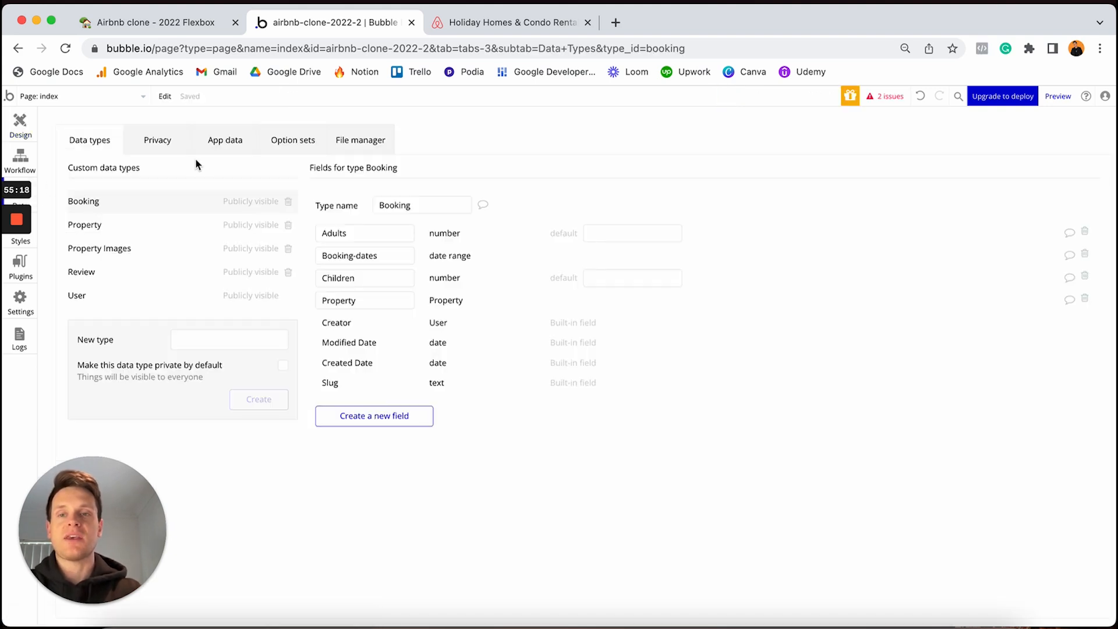
left_click(298, 143)
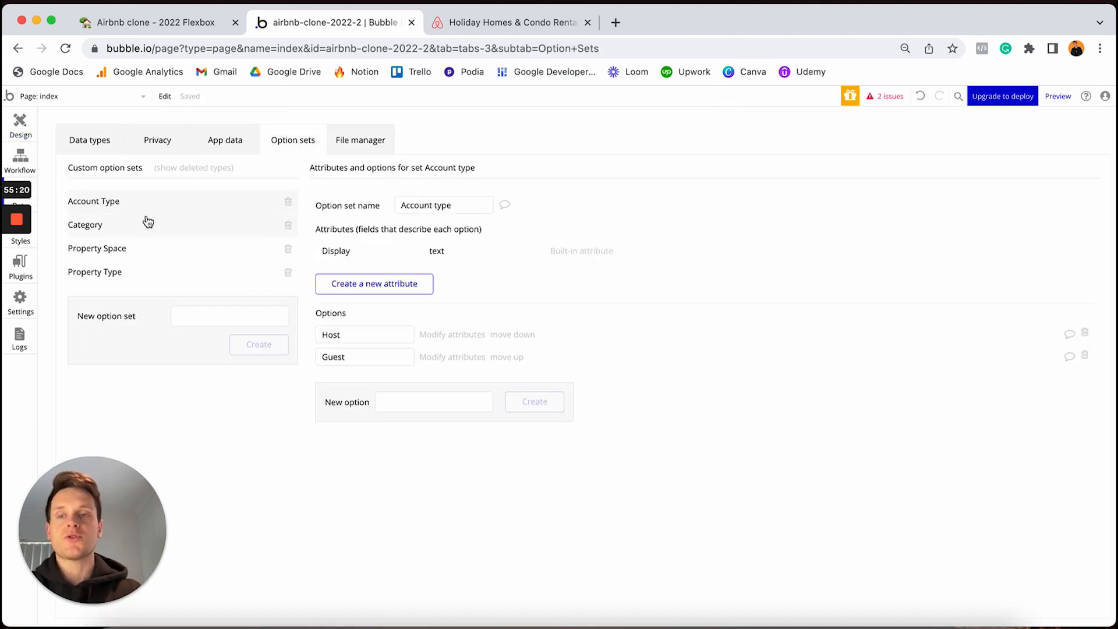
left_click(126, 227)
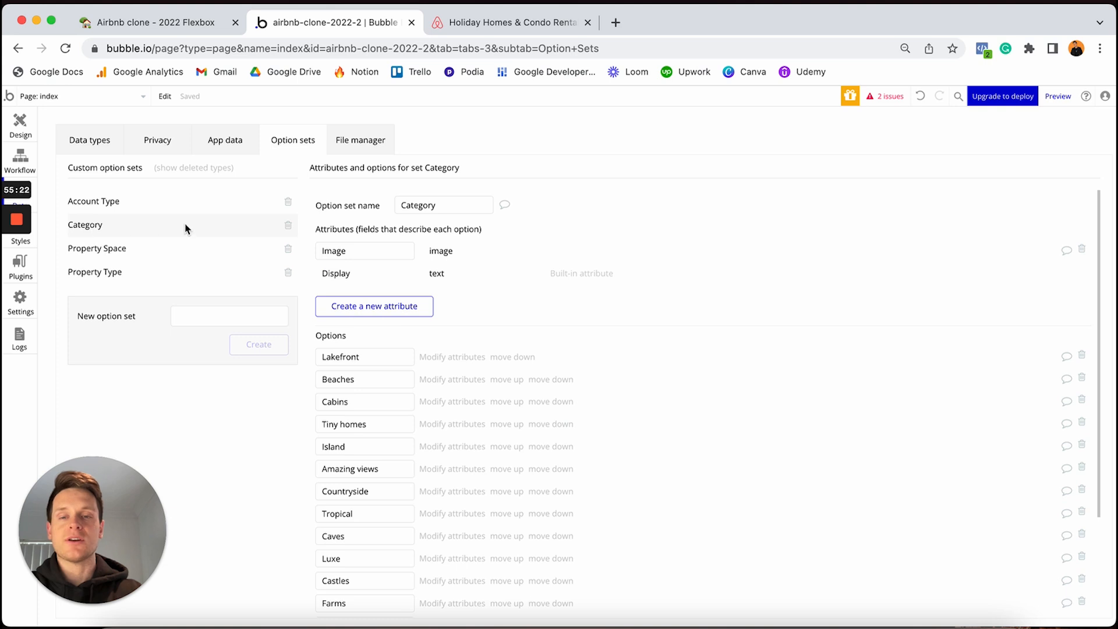
scroll(383, 243, "down", 3)
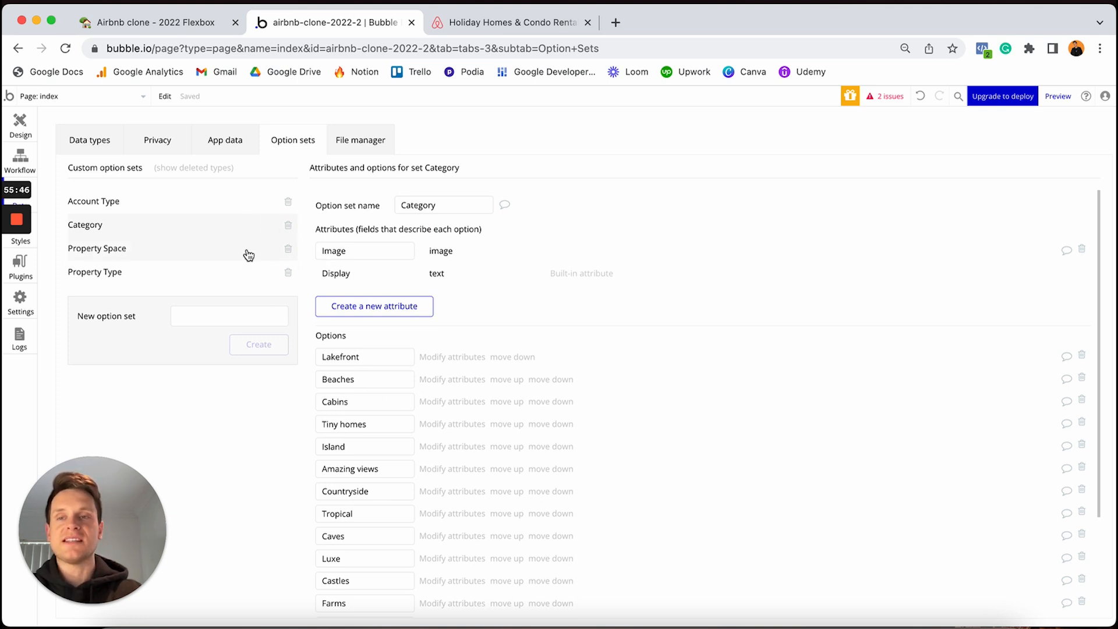
left_click(20, 123)
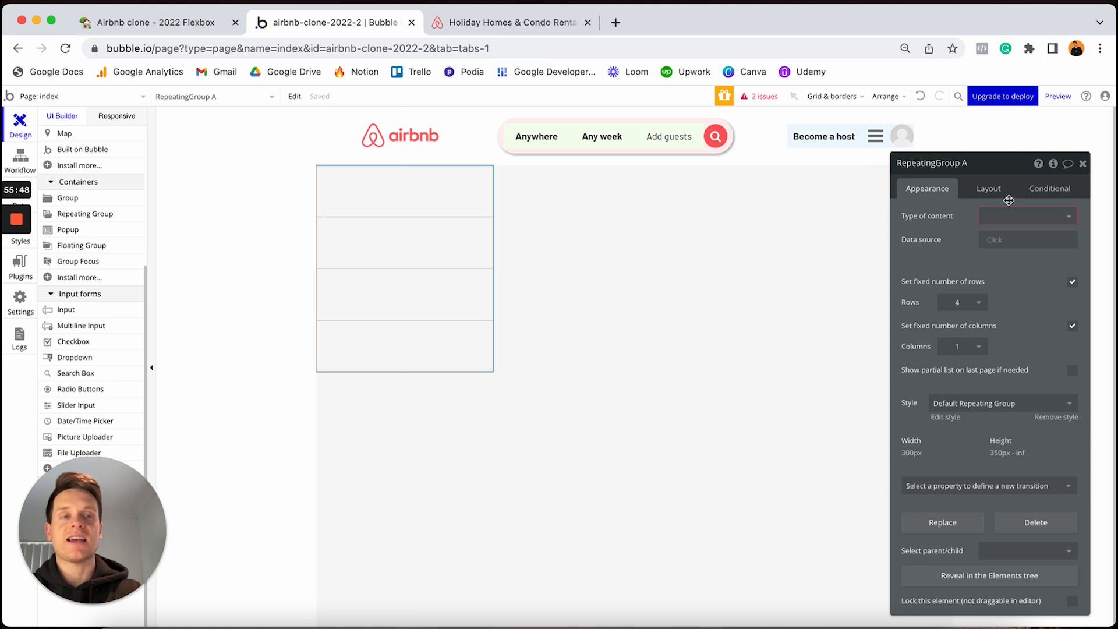
Step: Set the repeating group's type of content to Category and its data source to All Category
left_click(1010, 216)
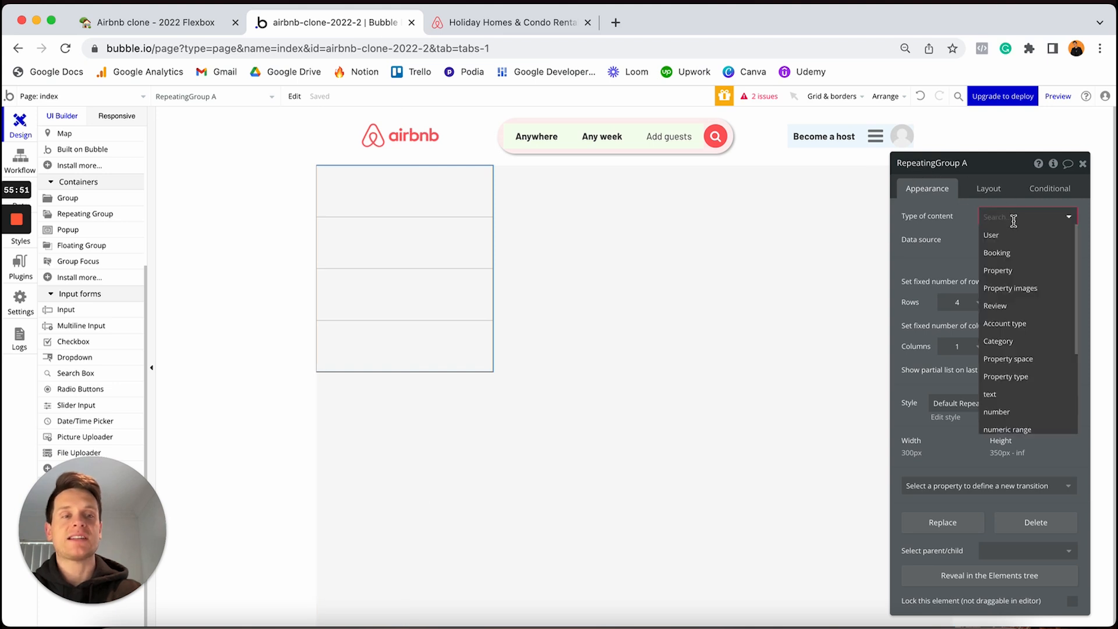
left_click(1003, 343)
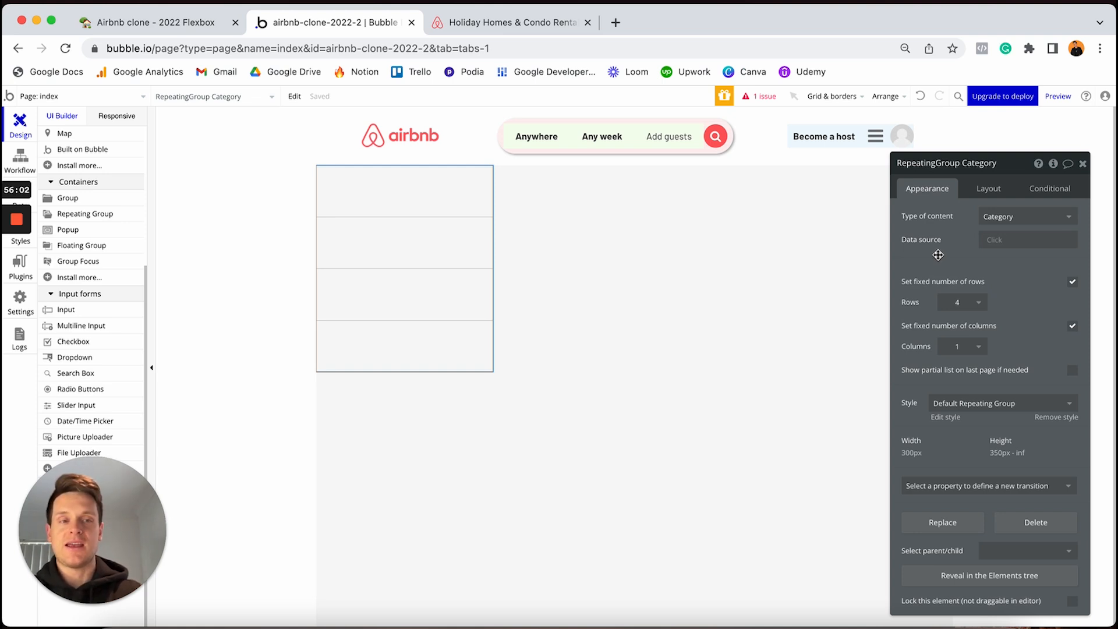
left_click(992, 240)
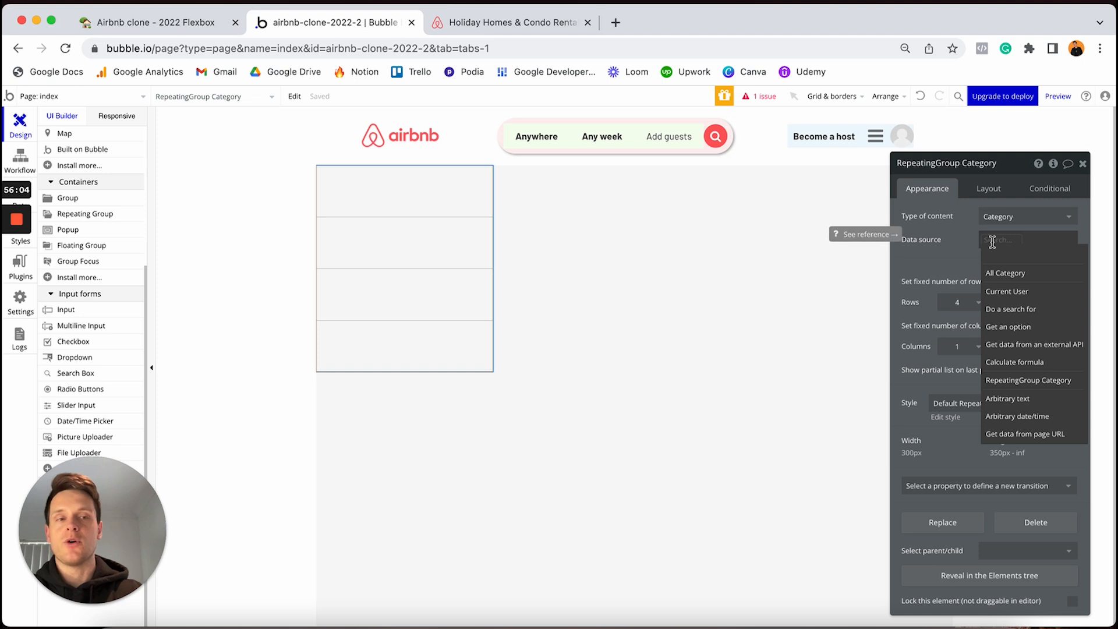
left_click(1010, 274)
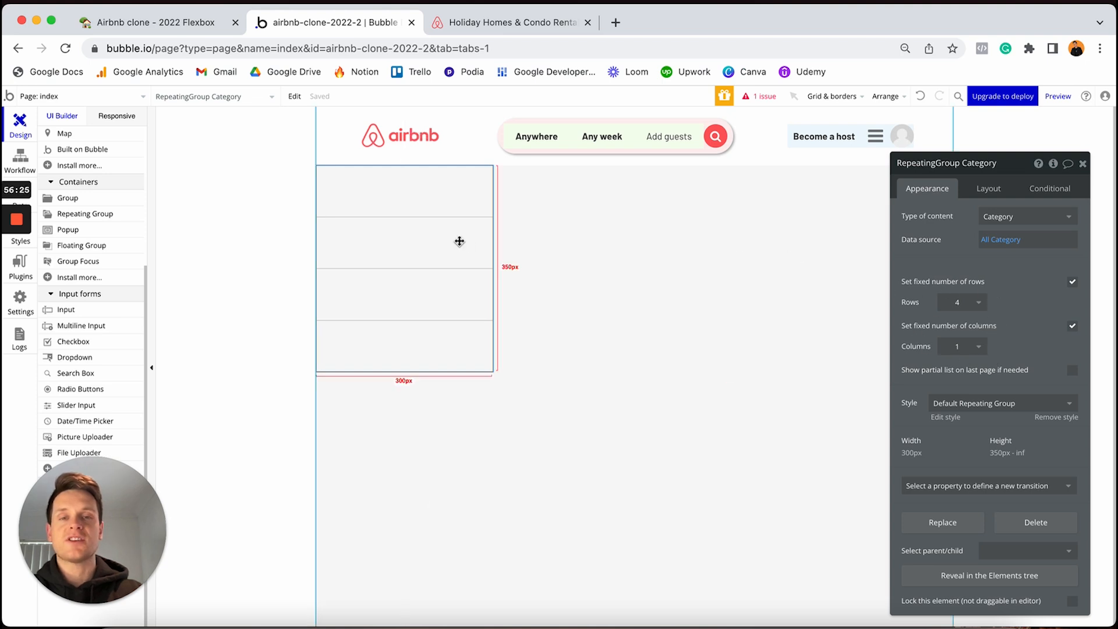
Step: Try the category repeating group without fixed rows or columns and with Horizontal scrolling, and compare it with Airbnb's category bar
left_click(1072, 282)
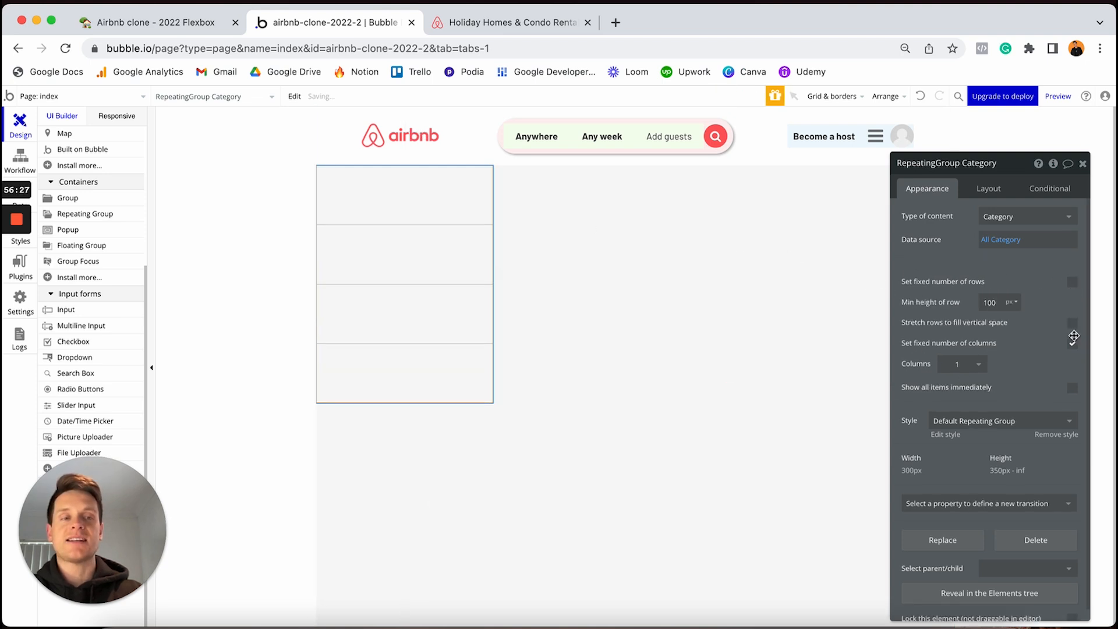
left_click(1072, 342)
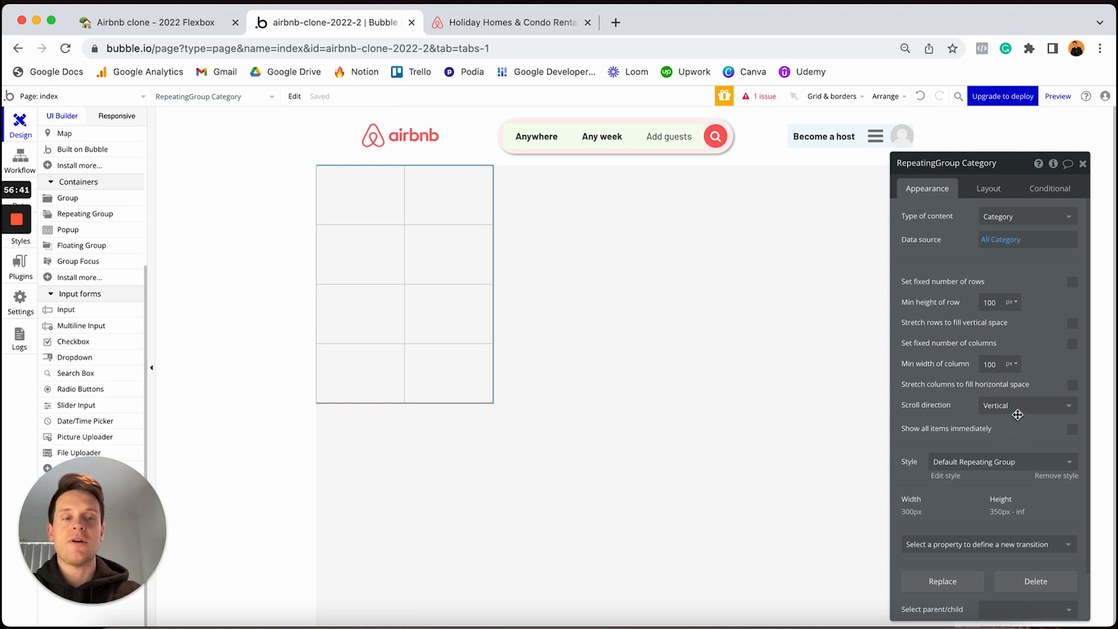
left_click(1017, 414)
left_click(1009, 447)
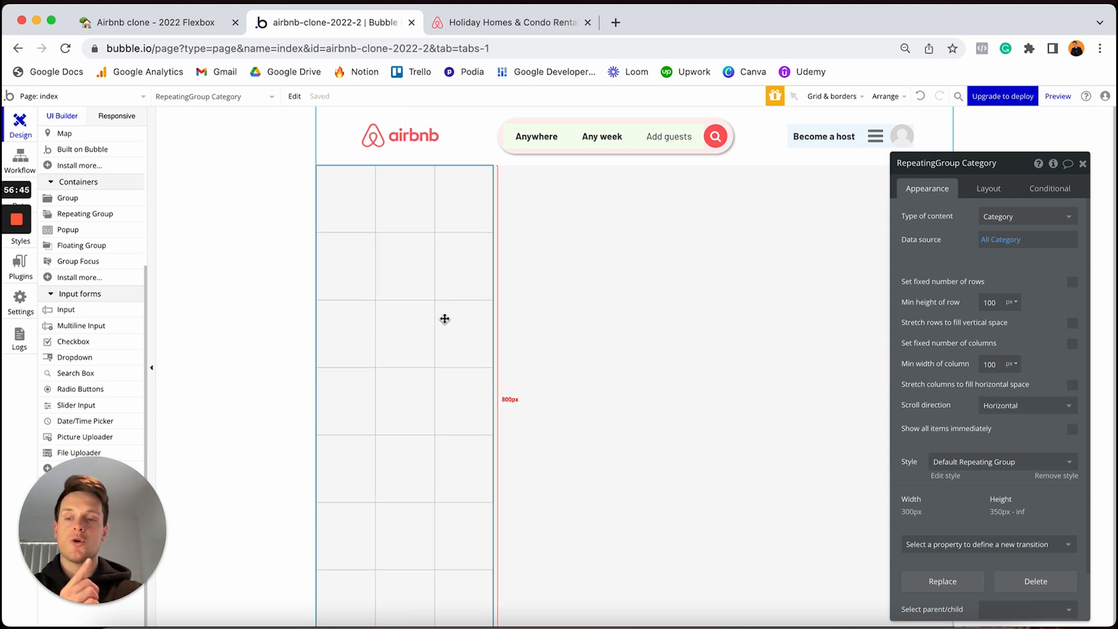
left_click(538, 27)
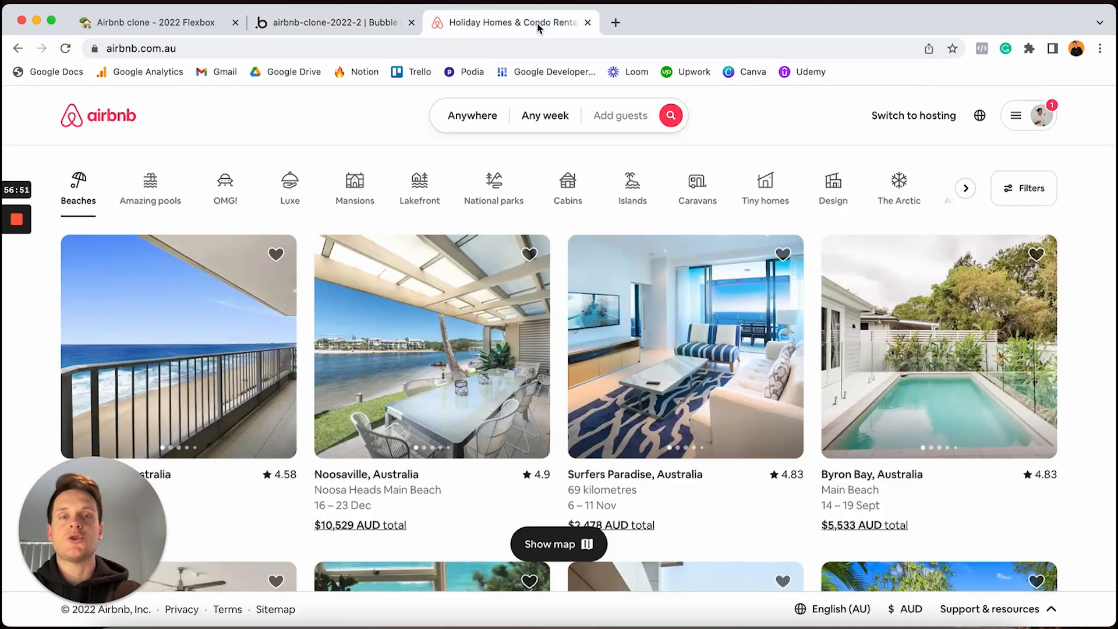
left_click(966, 189)
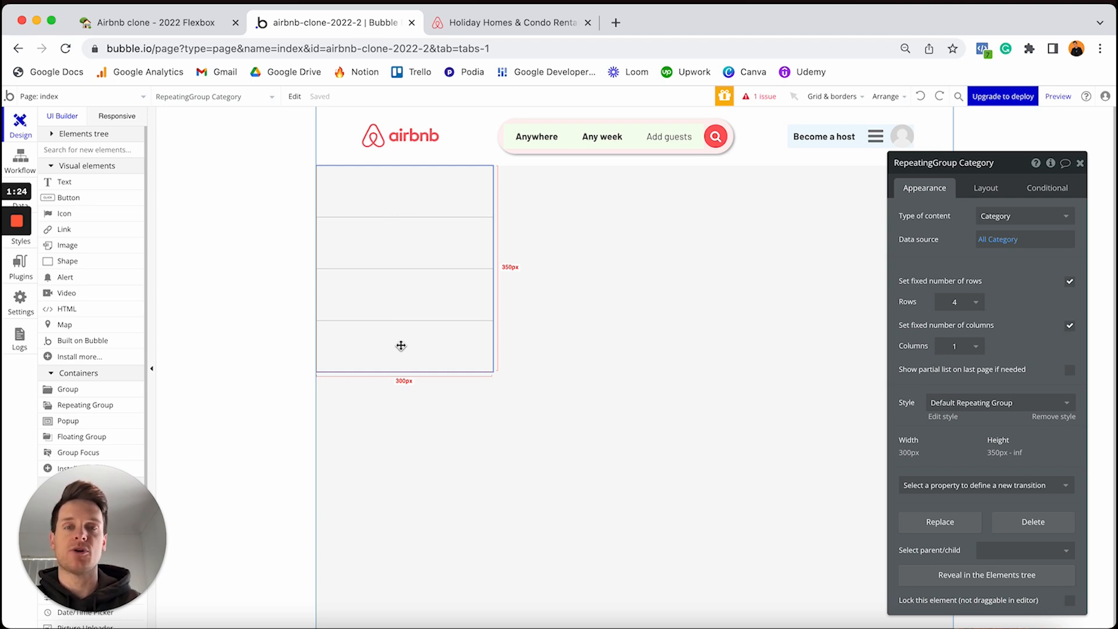
Step: Set the category repeating group to 1 fixed row, using Airbnb's category bar as the reference
left_click(506, 23)
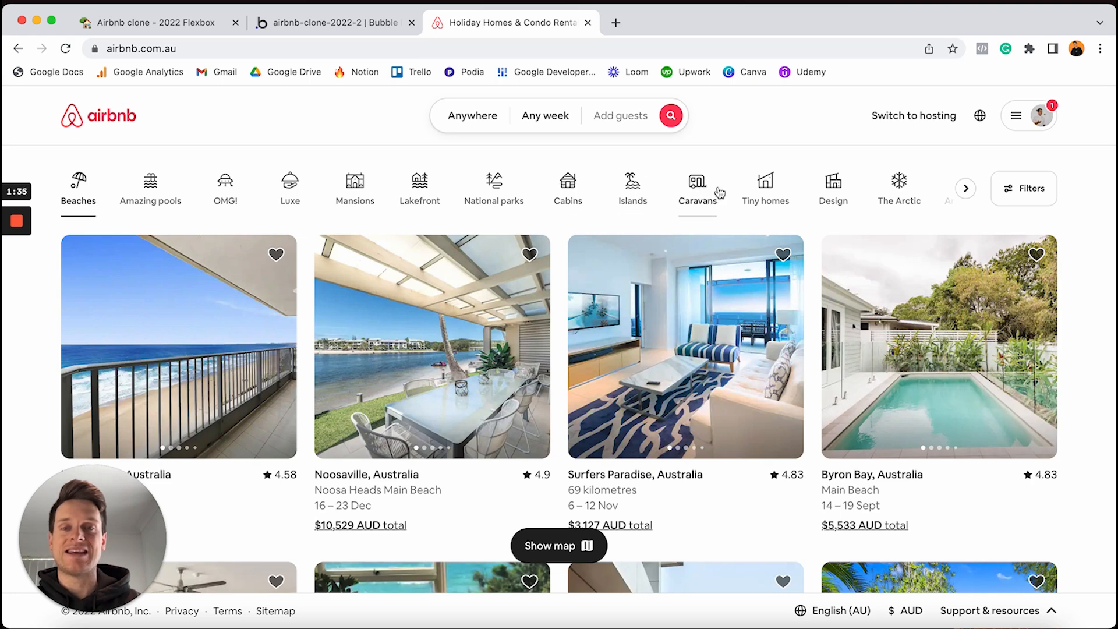
left_click(388, 33)
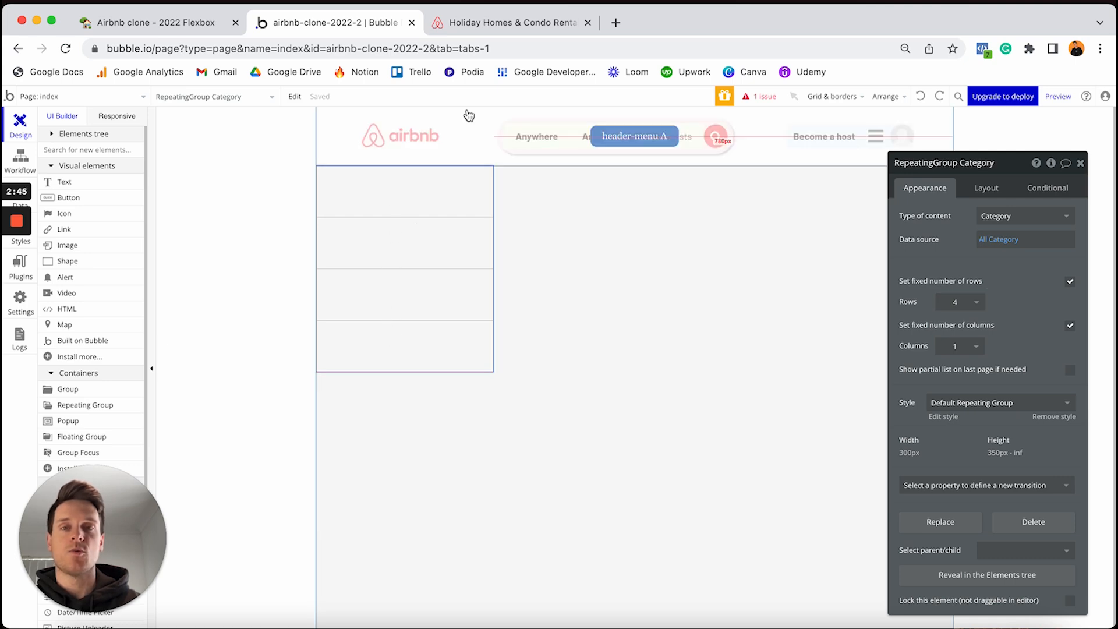
left_click(489, 28)
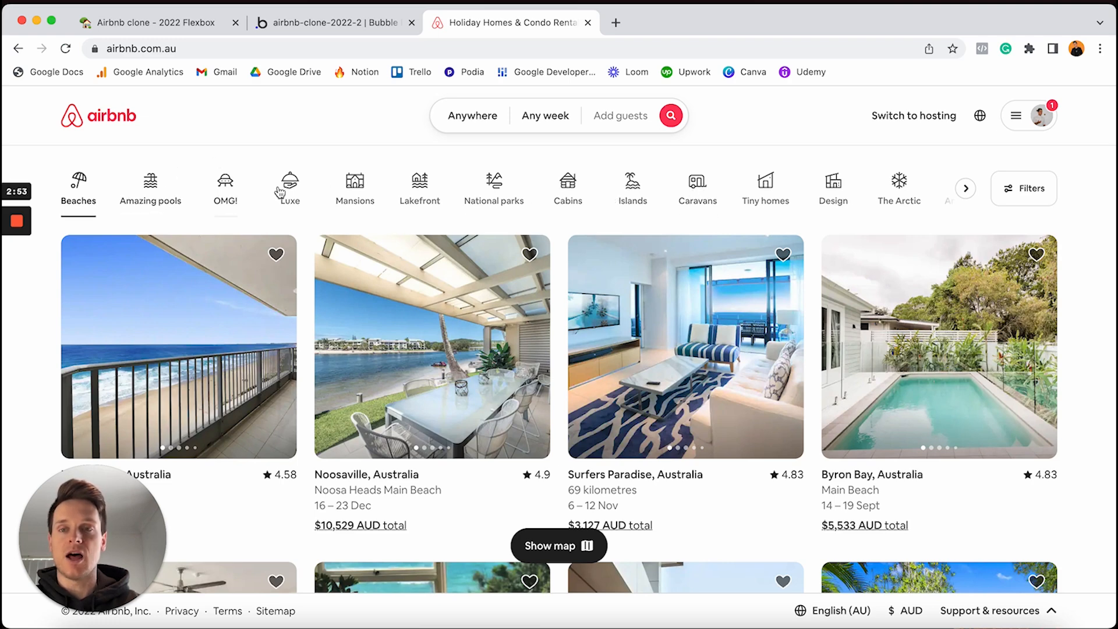
left_click(361, 26)
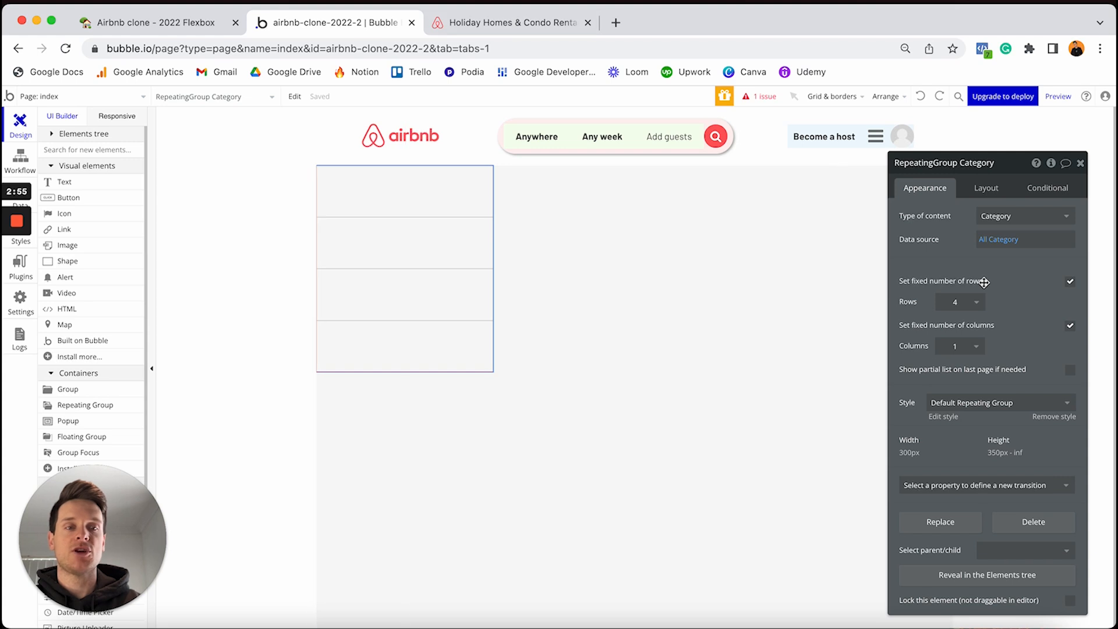
left_click(942, 302)
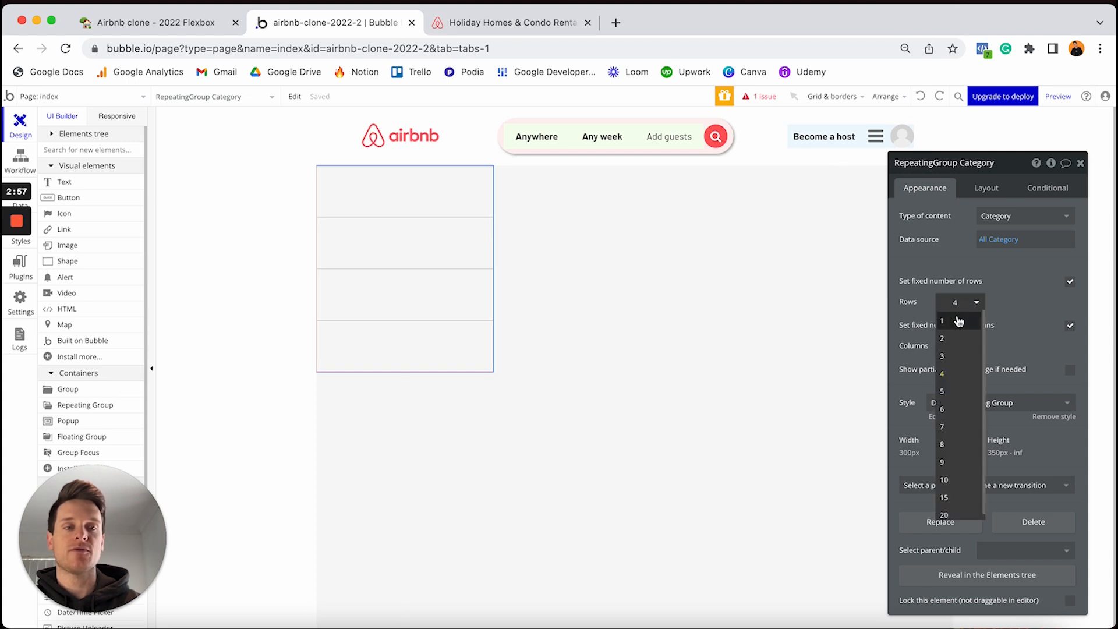
left_click(958, 321)
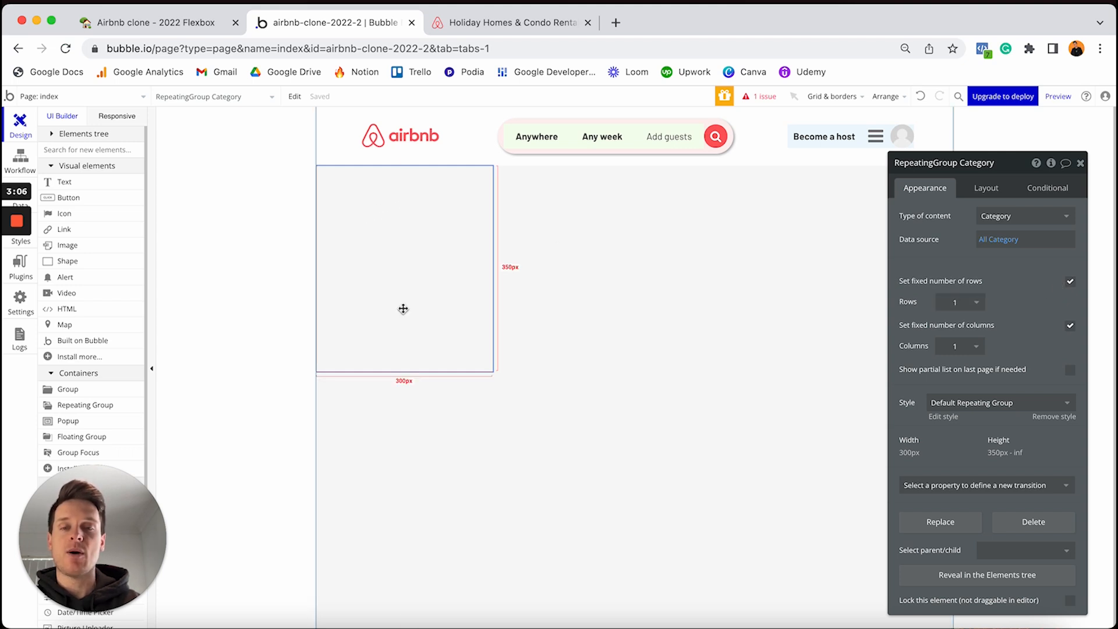
Step: Turn off the repeating group's fixed number of columns to follow Airbnb's single-row category bar, keeping the 1-row setting
left_click(525, 26)
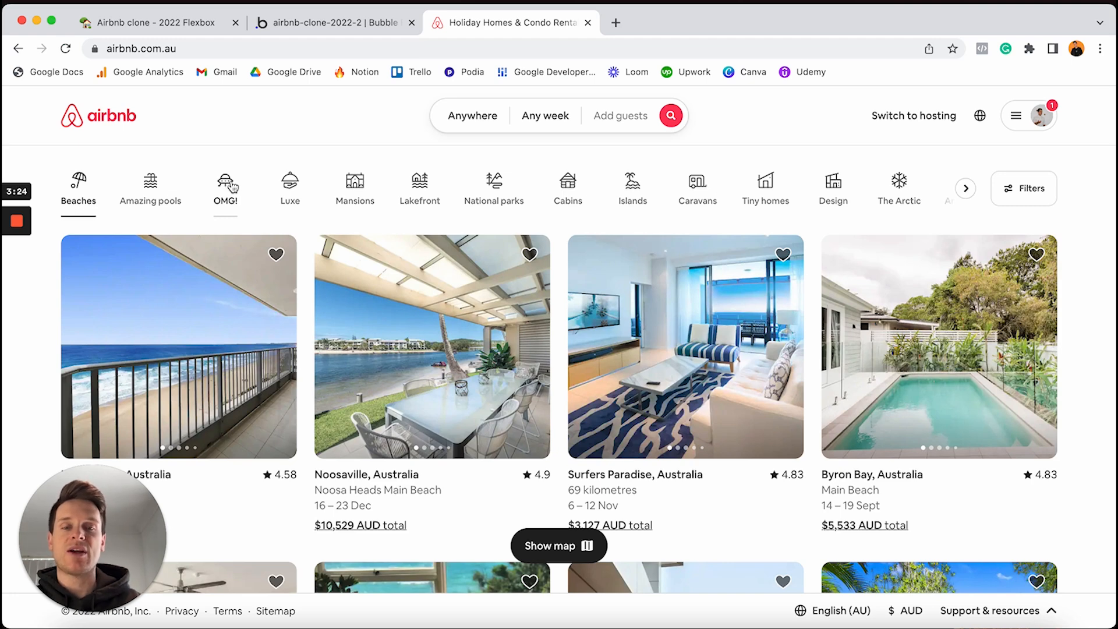
left_click(363, 28)
left_click(1069, 327)
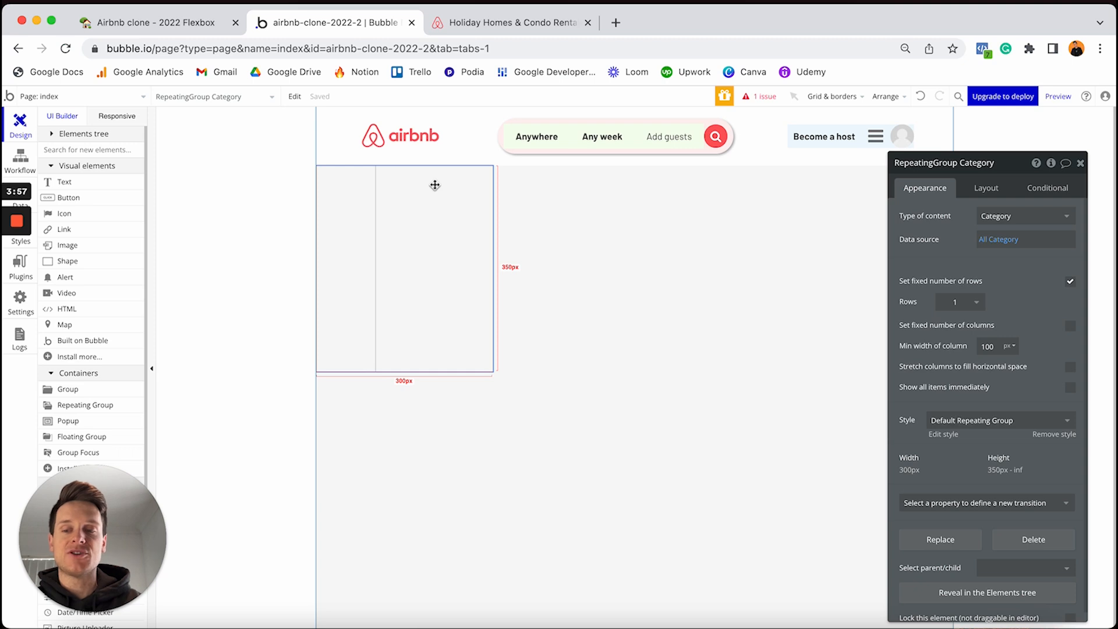
left_click(956, 300)
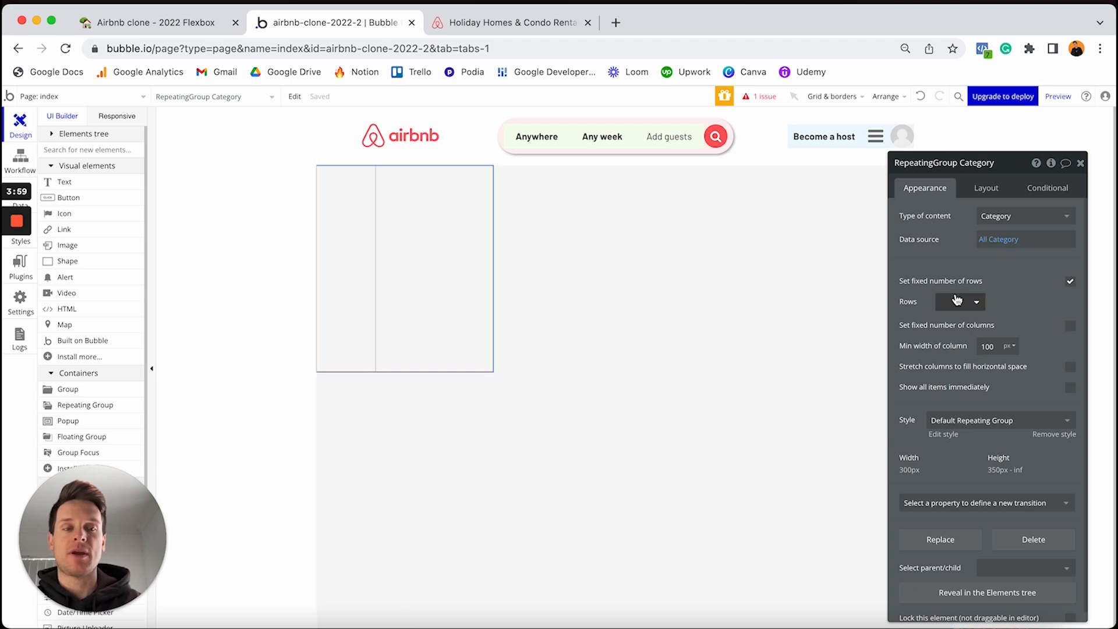
Step: Remove the default style from the category repeating group and give all its borders a Solid style
left_click(1053, 434)
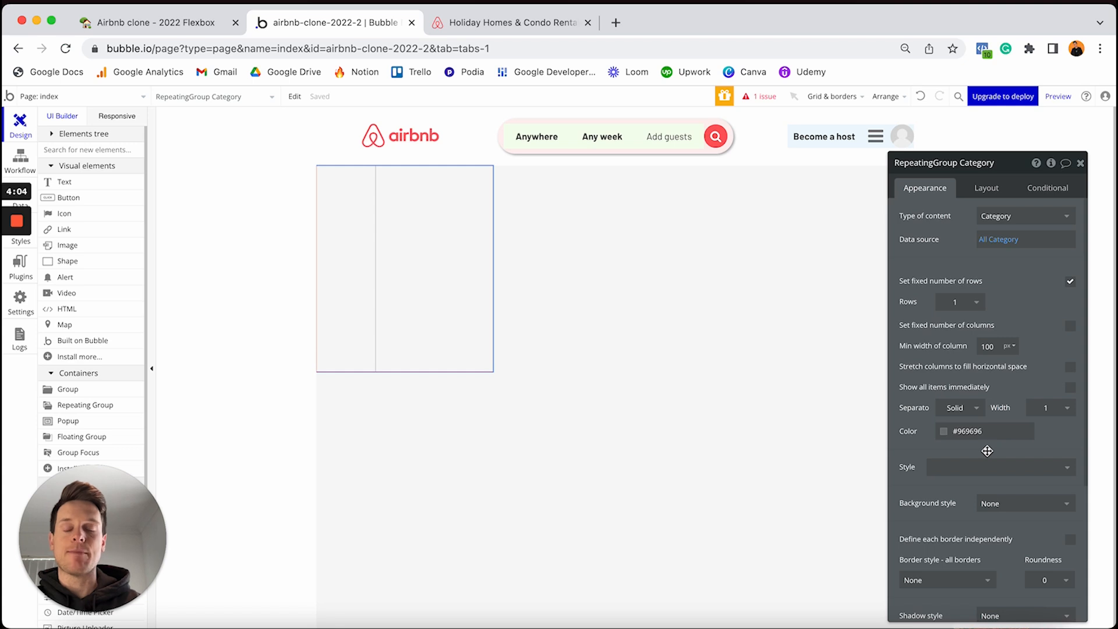
scroll(987, 450, "down", 4)
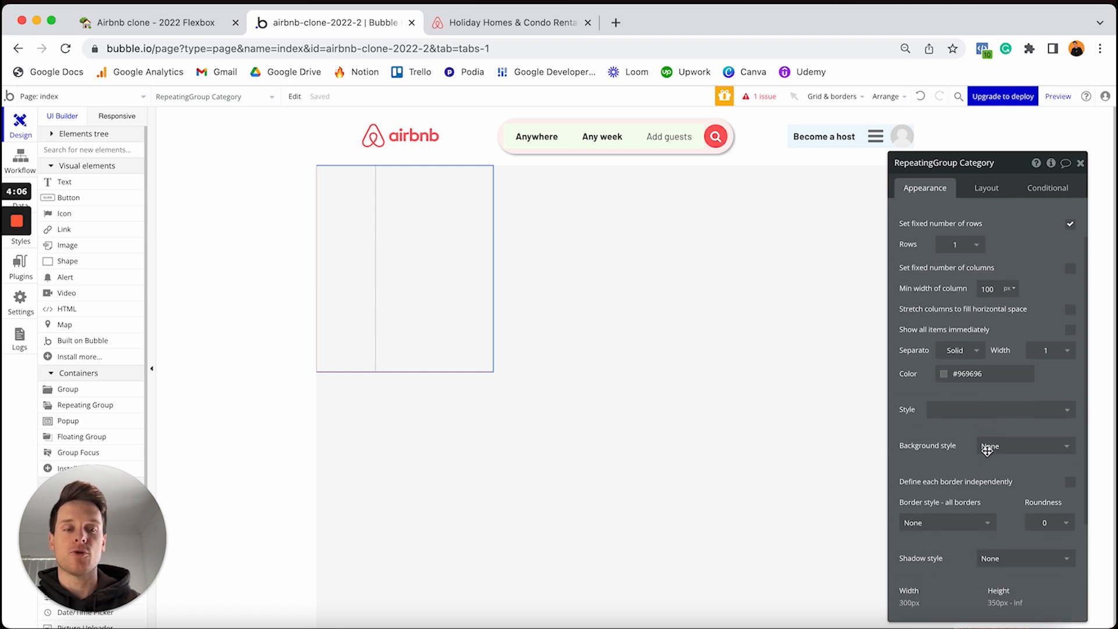
left_click(954, 472)
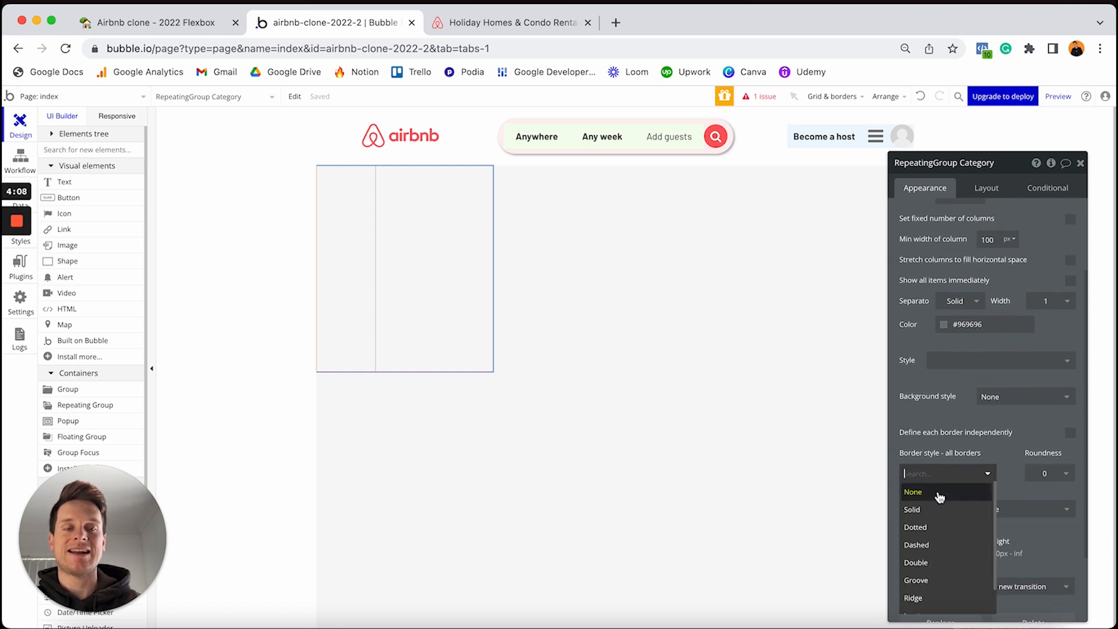
left_click(925, 510)
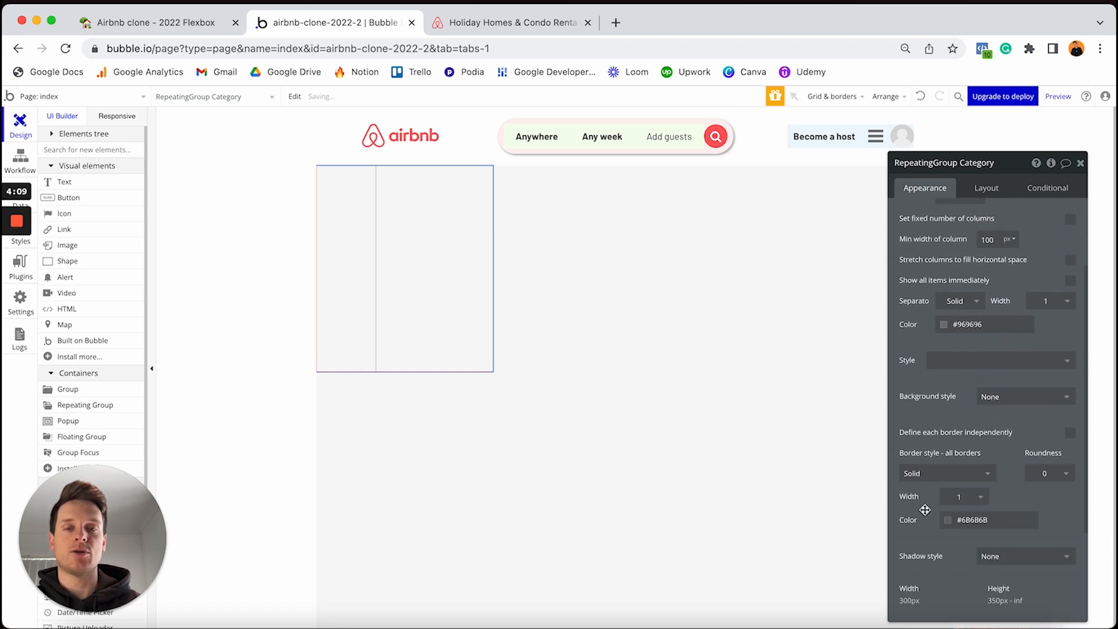
left_click(676, 509)
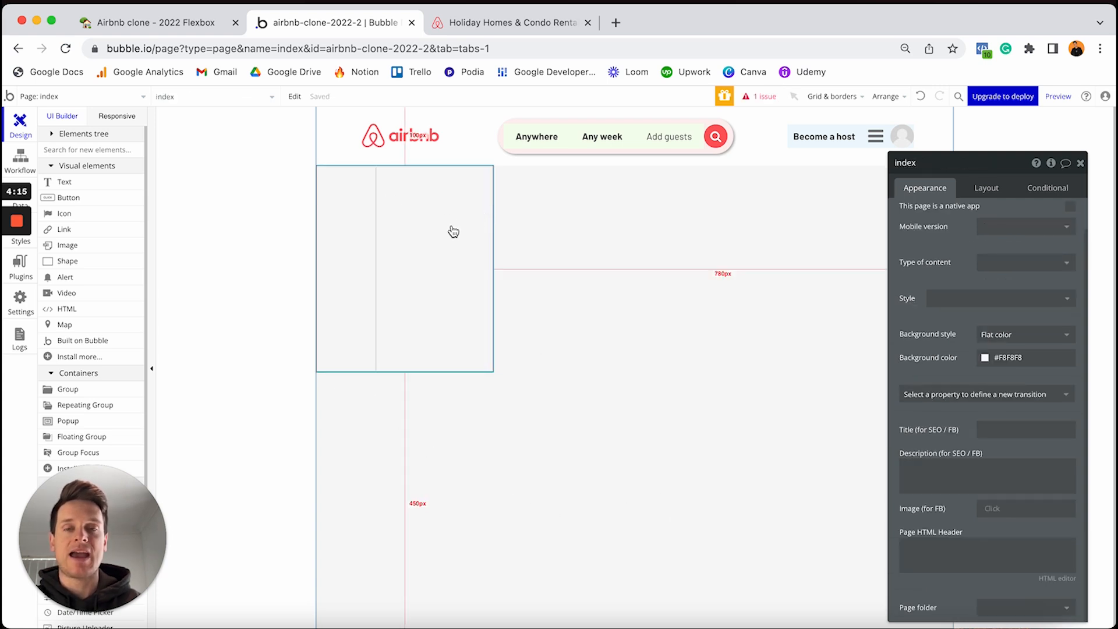
left_click(428, 235)
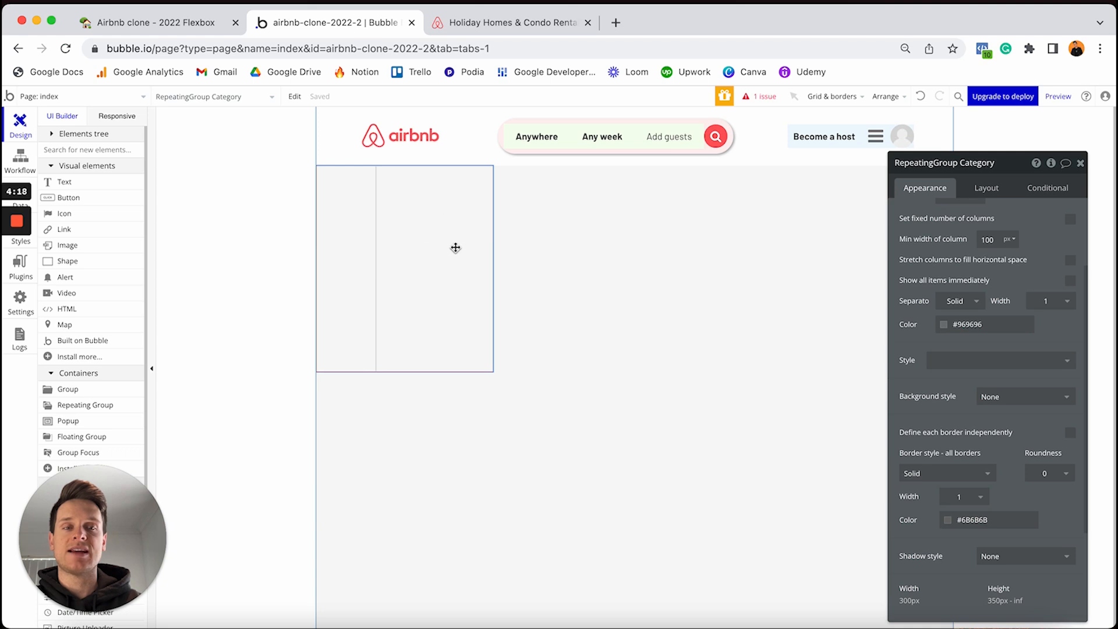
scroll(953, 305, "up", 4)
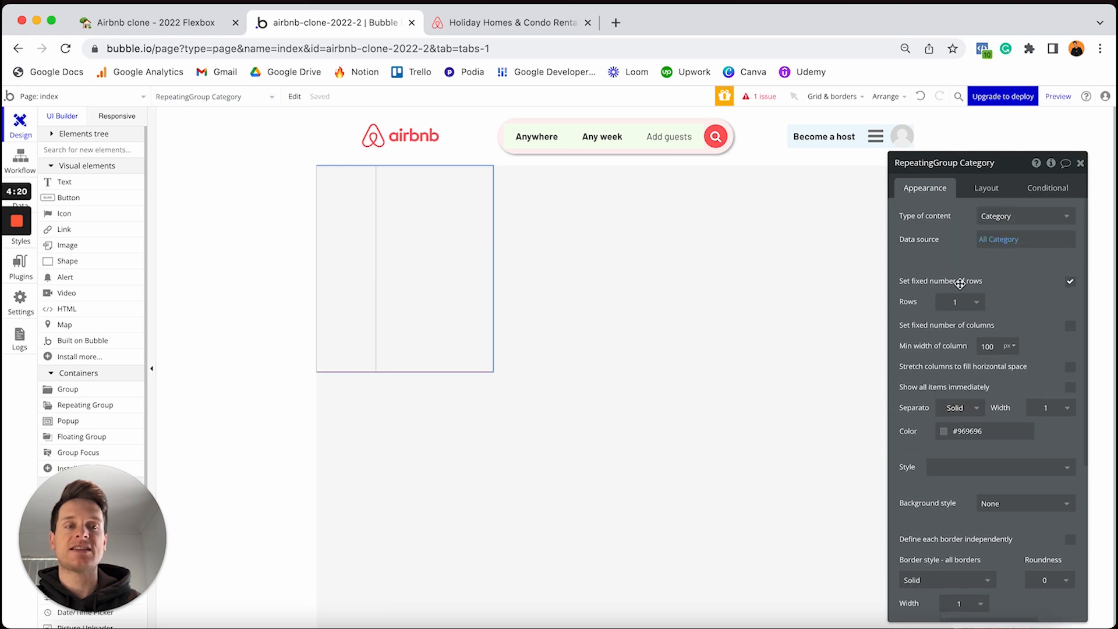
Step: Set the repeating group's cell container layout to Column, checking Airbnb's icon-and-label category items as the reference
left_click(993, 189)
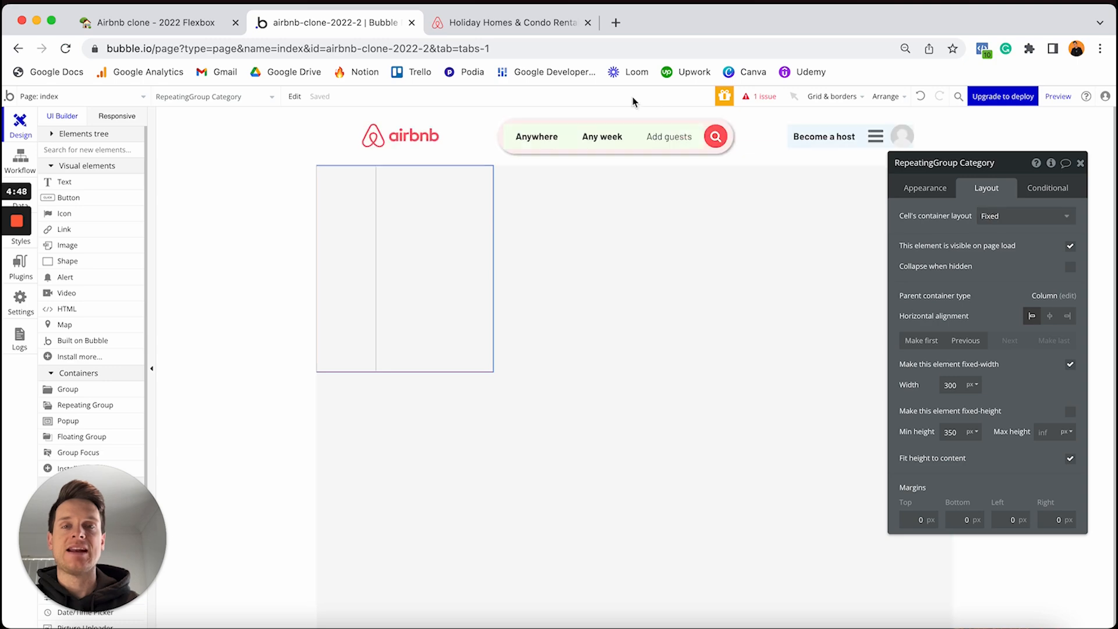
left_click(574, 23)
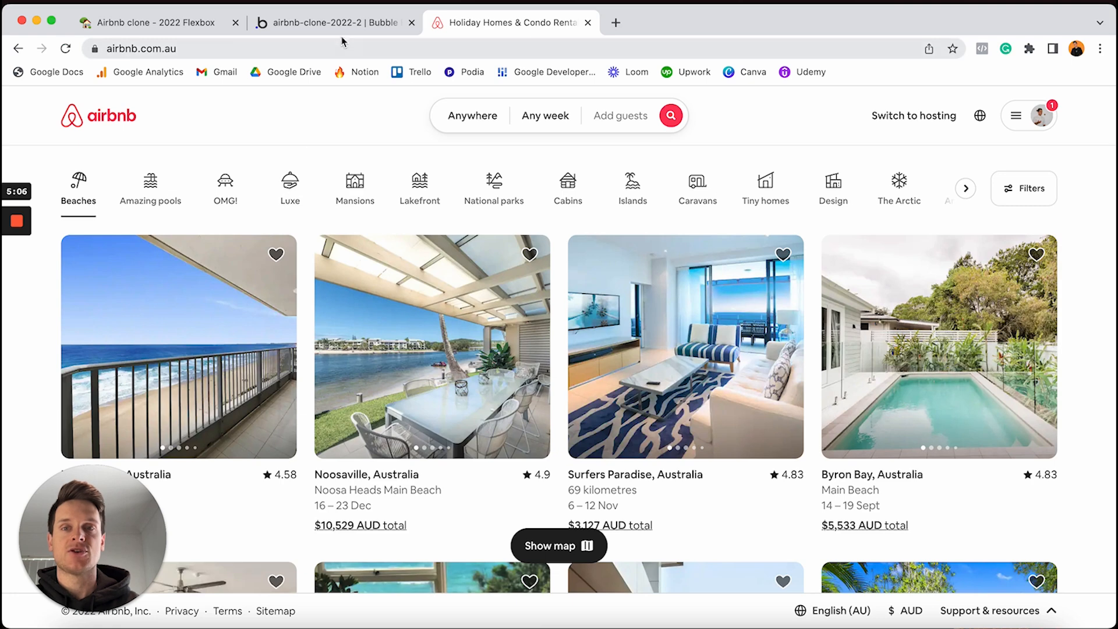
left_click(373, 24)
left_click(997, 217)
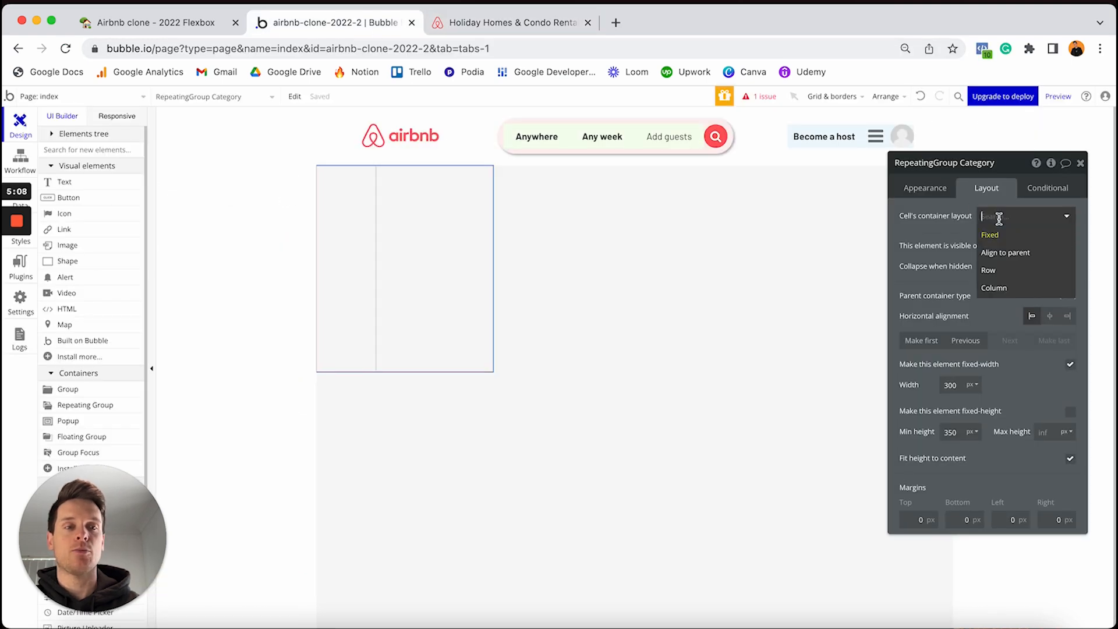
left_click(994, 288)
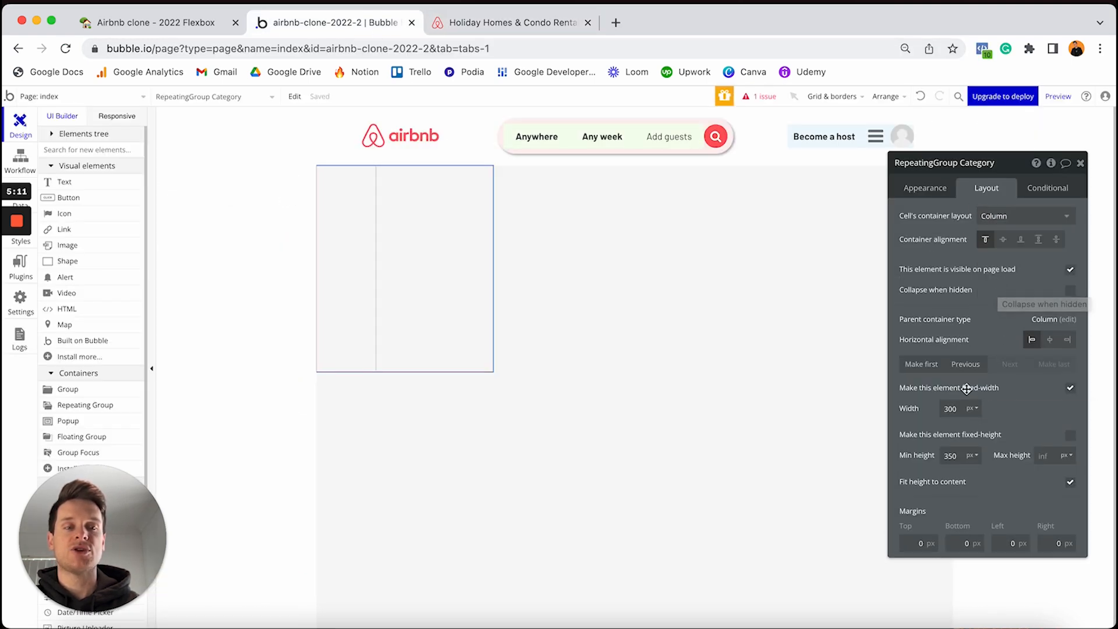
Step: Remove the repeating group's fixed width and set its minimum width to 0 px, matching Airbnb's full-width category bar
left_click(1070, 390)
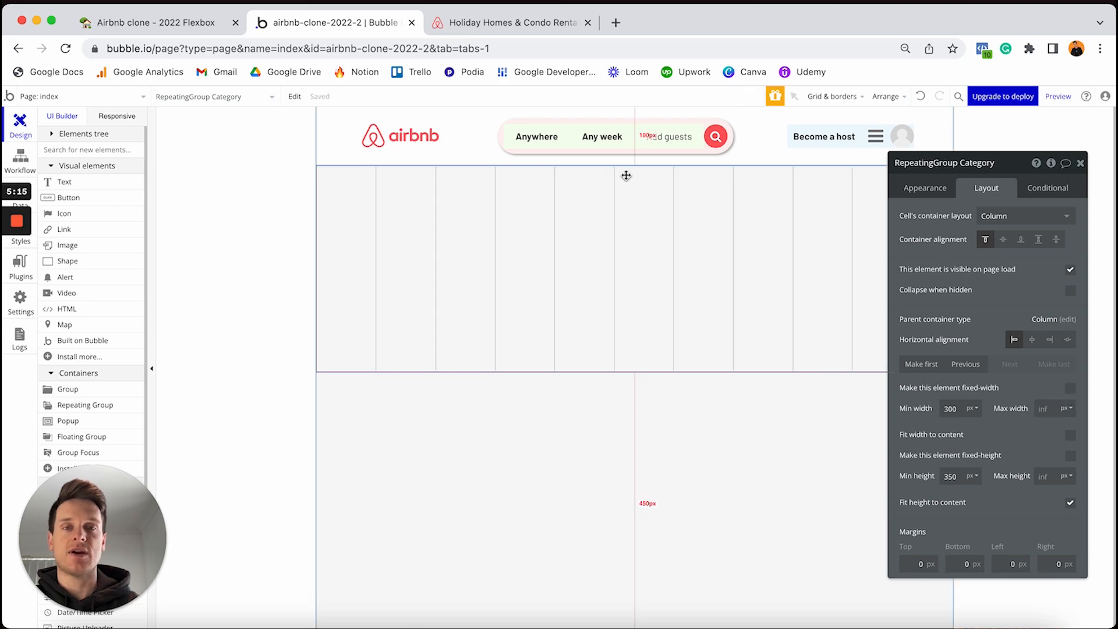
left_click(546, 24)
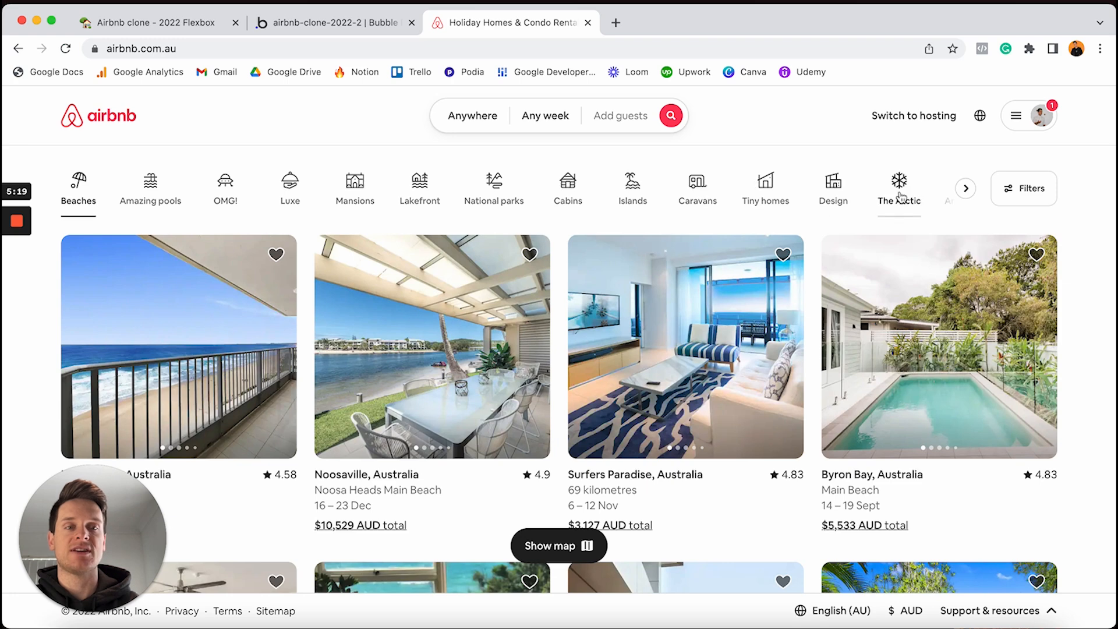
left_click(381, 27)
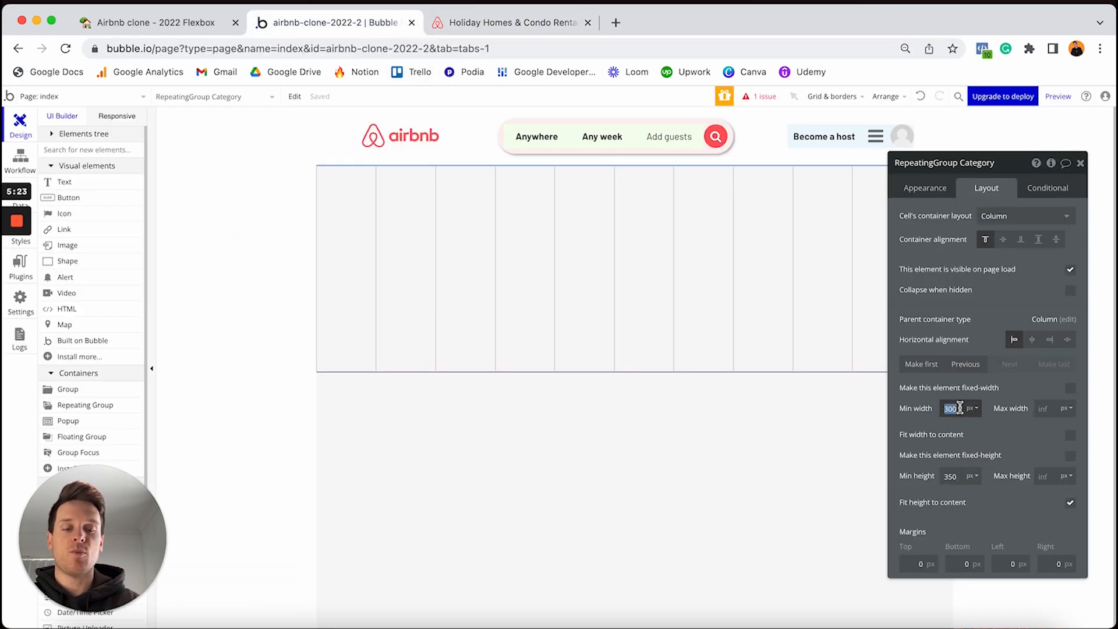
type("0")
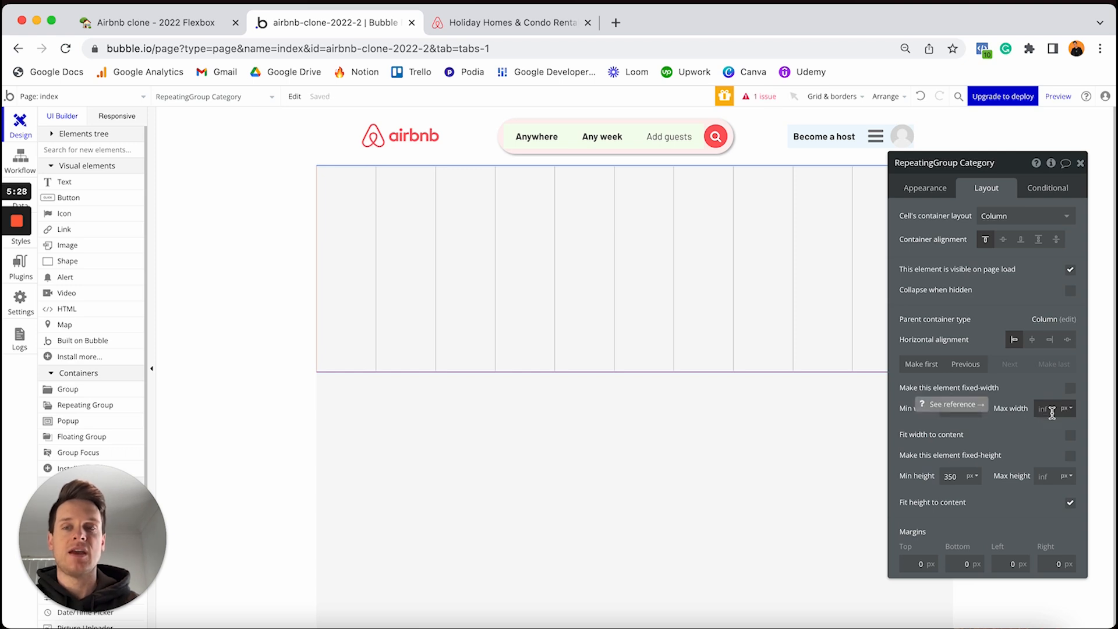
Step: Preview the index page at narrower and wider responsive widths to check how the category columns adapt, and return to the design view
left_click(106, 119)
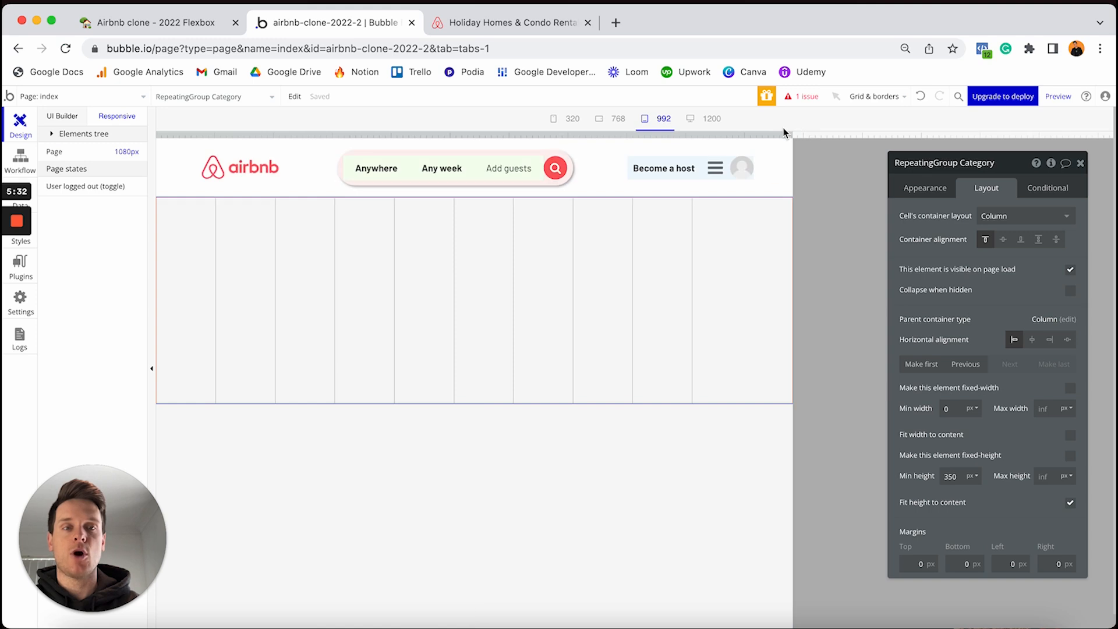
mouse_move(789, 134)
left_mouse_down()
mouse_move(1002, 116)
mouse_move(1090, 136)
mouse_move(799, 151)
left_mouse_up()
left_click(1080, 163)
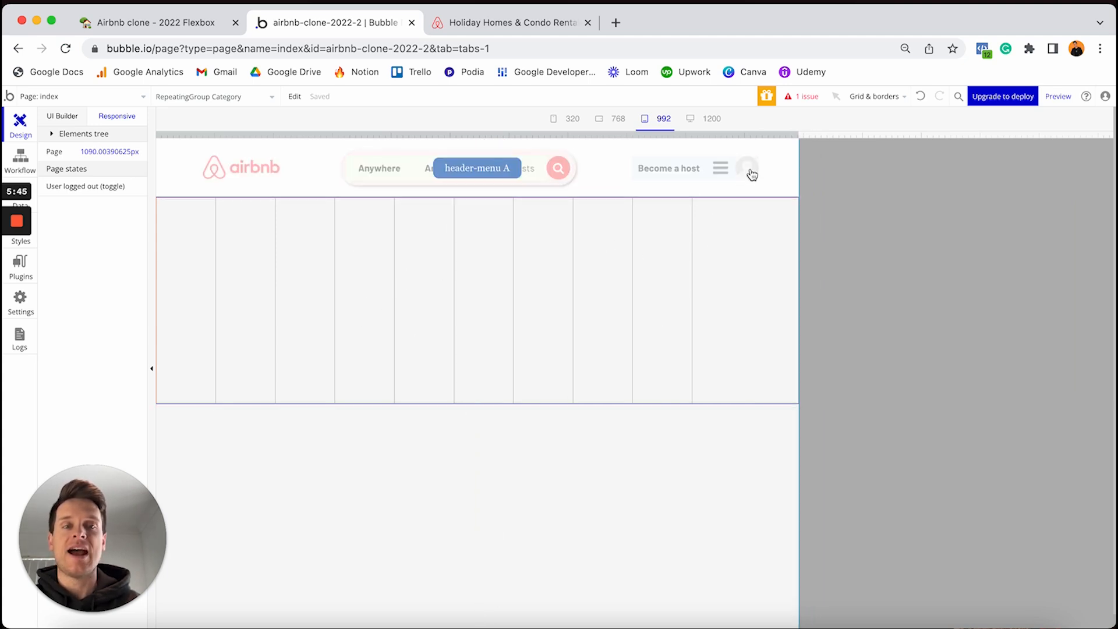
left_click_drag(796, 135, 628, 138)
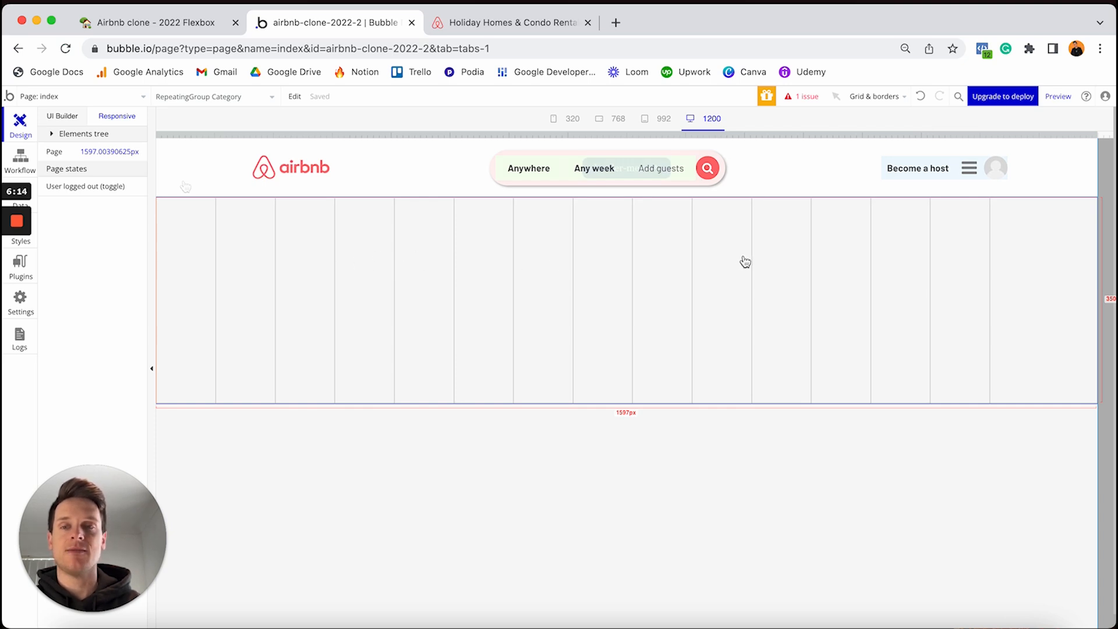
left_click(64, 117)
Step: Place an image element in the repeating group's first cell, and check the group's minimum column width setting
double_click(533, 248)
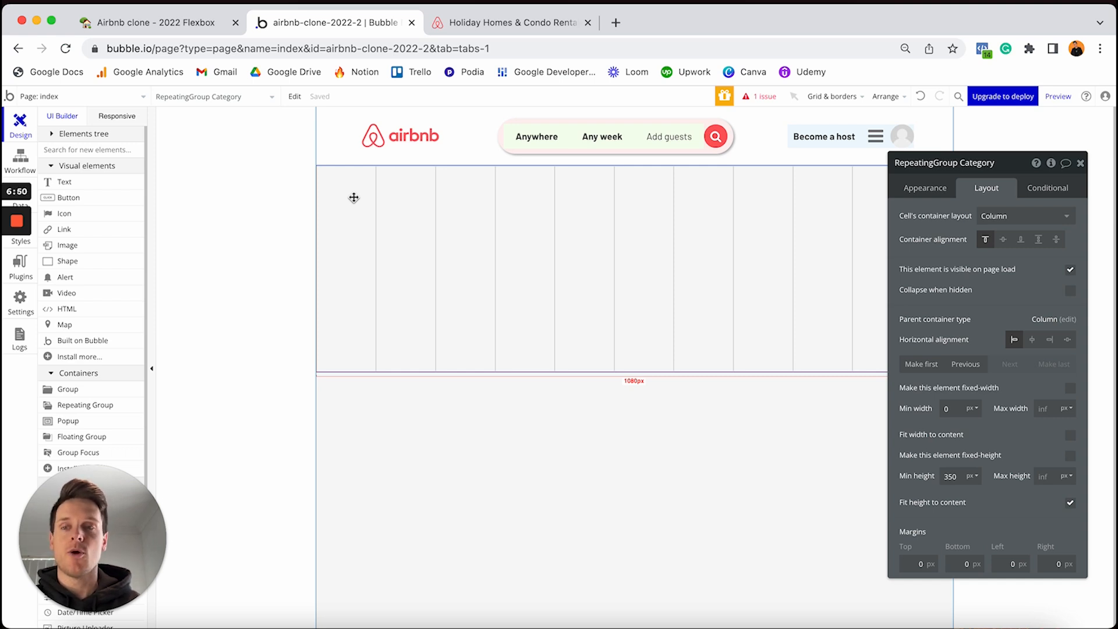
left_click(68, 246)
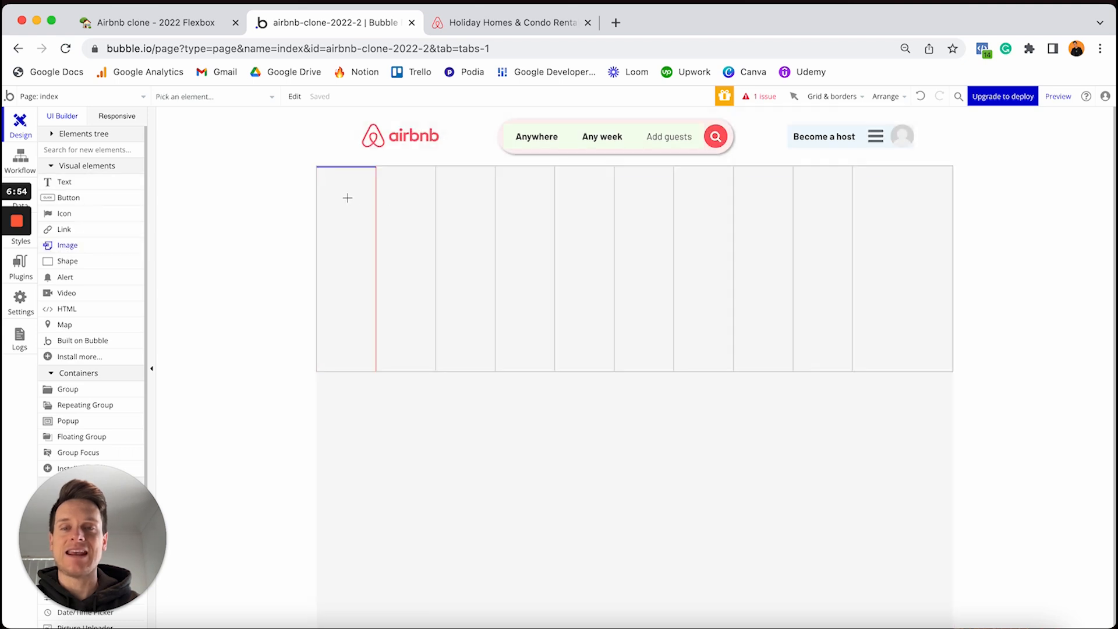
left_click(347, 198)
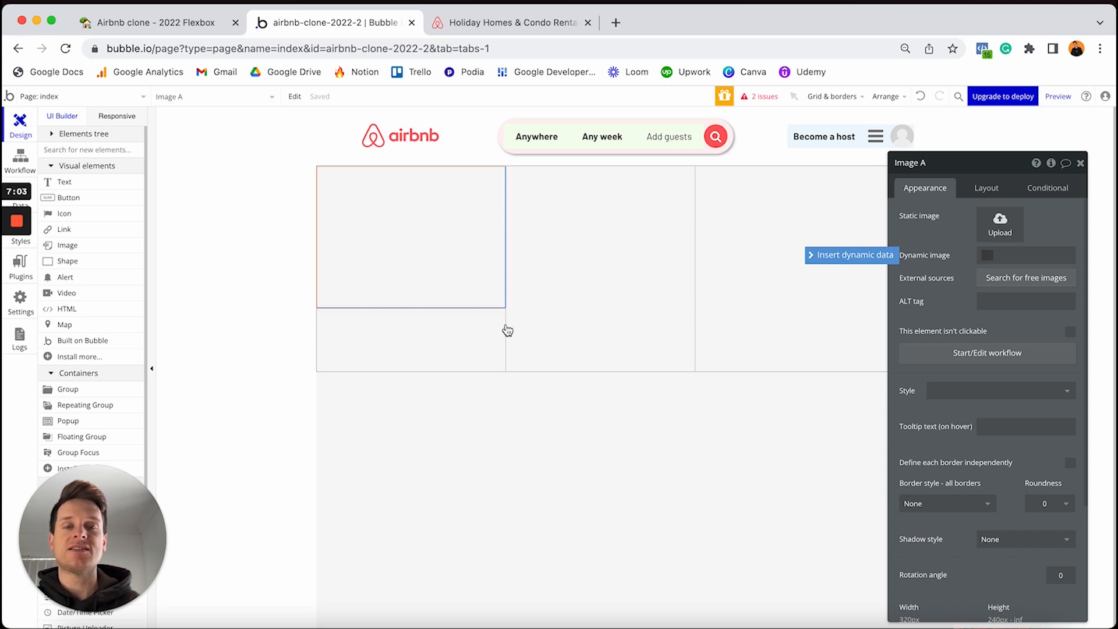
left_click(591, 314)
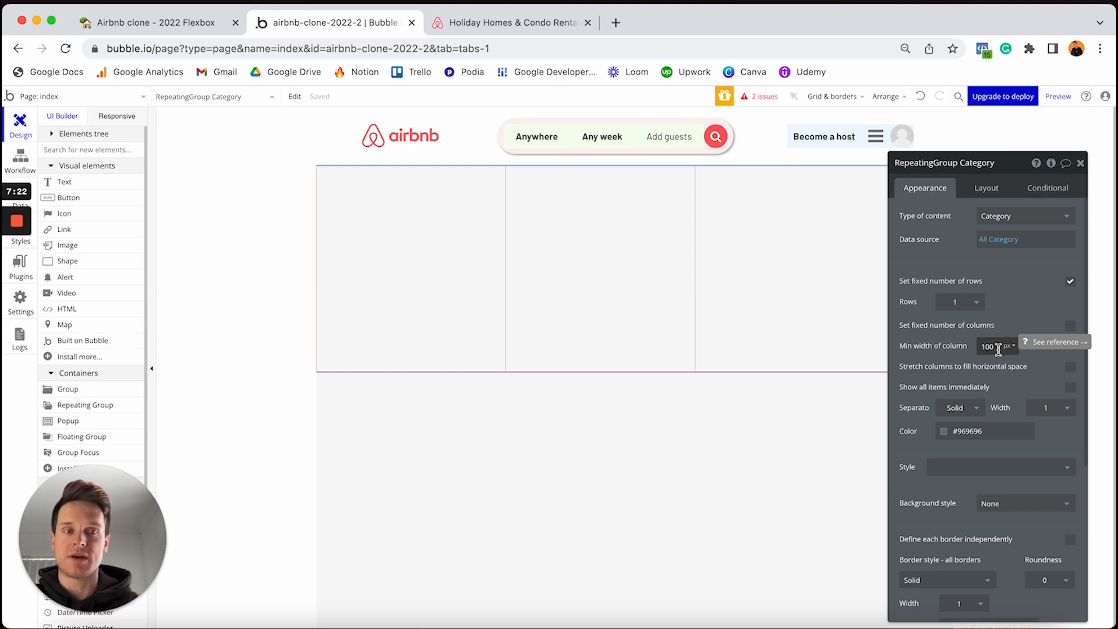
left_click(410, 238)
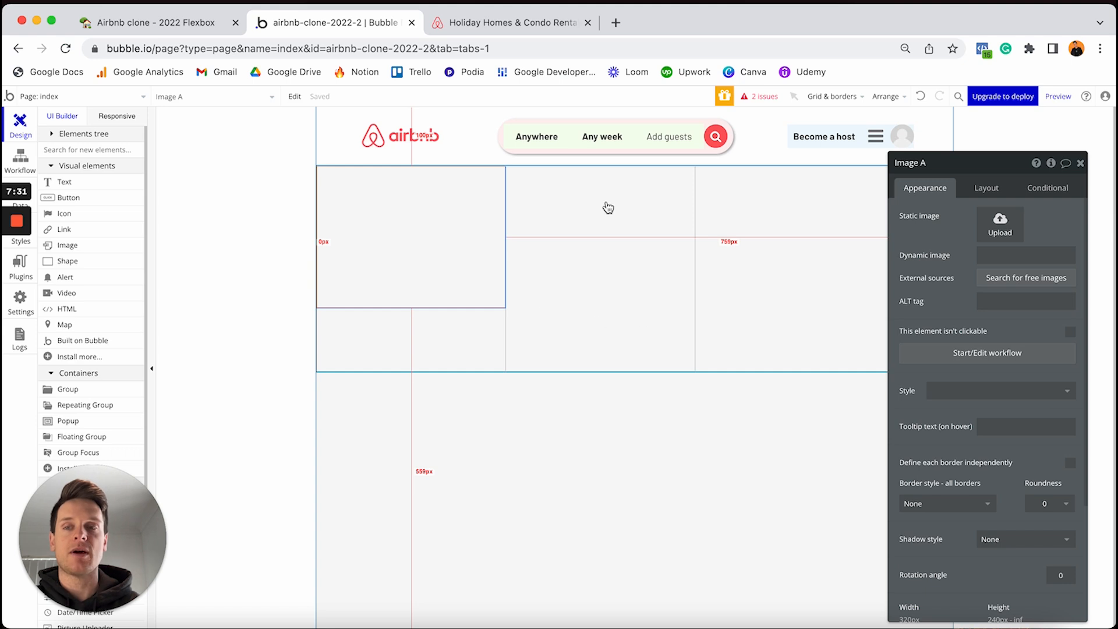
Step: Open the Category option set to review its attributes and options
left_click(35, 188)
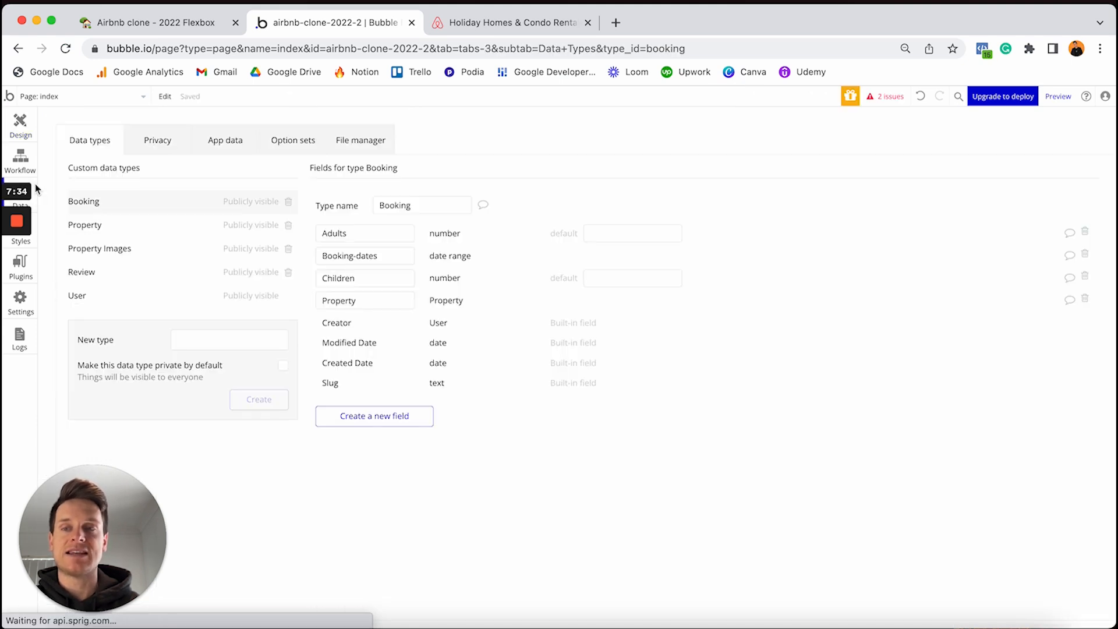
left_click(279, 148)
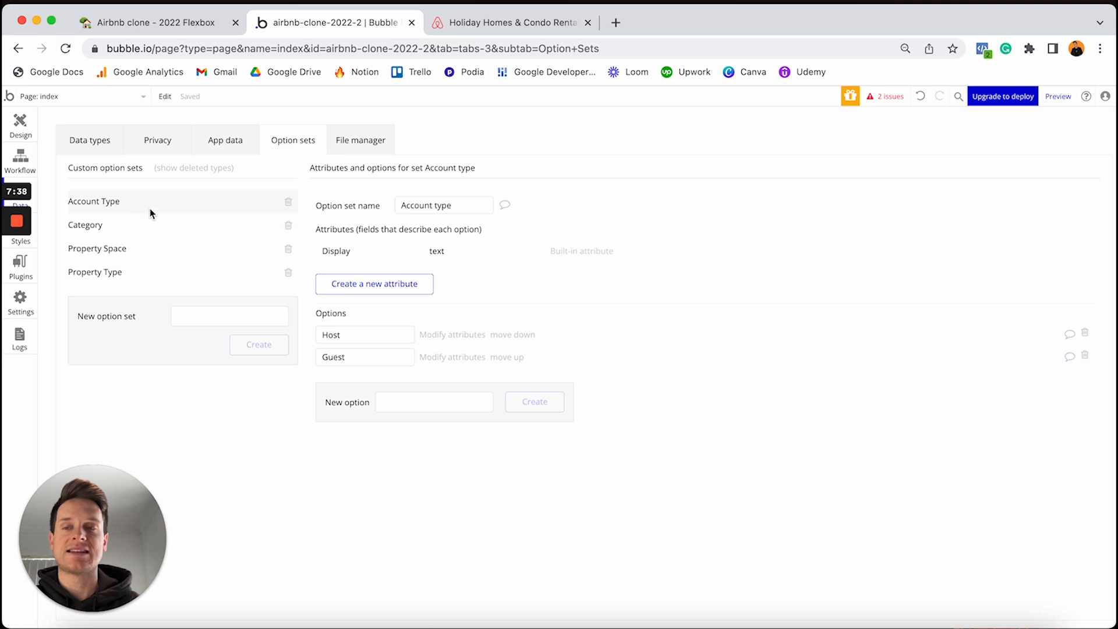
left_click(109, 229)
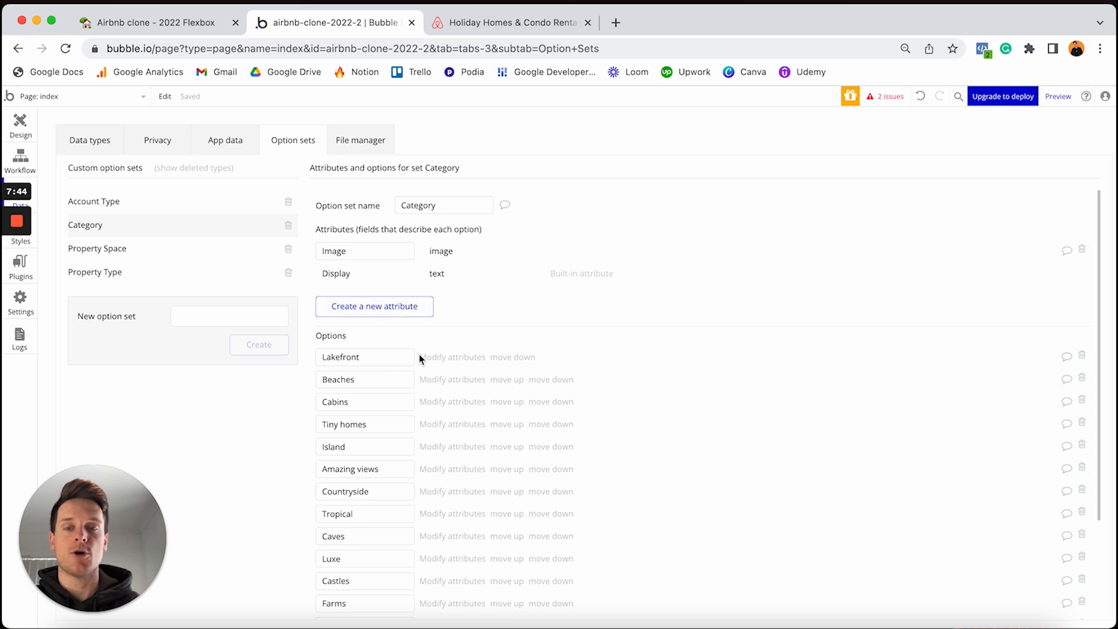
Step: Check the image stored for the Lakefront option in the Category option set, and return to the index page design without changes
left_click(433, 357)
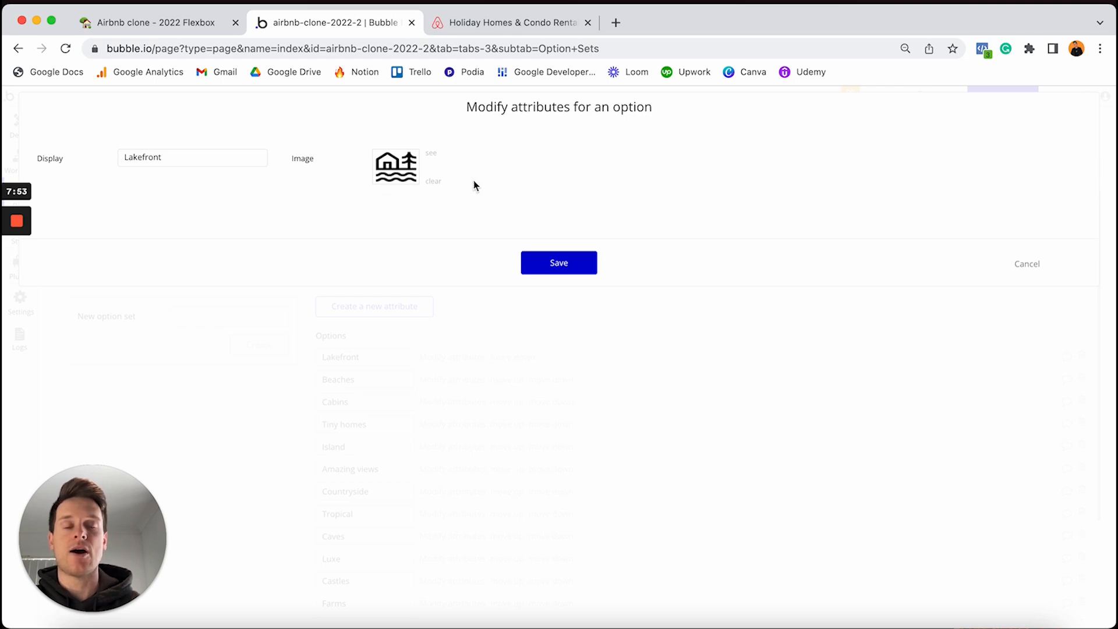
left_click(1027, 264)
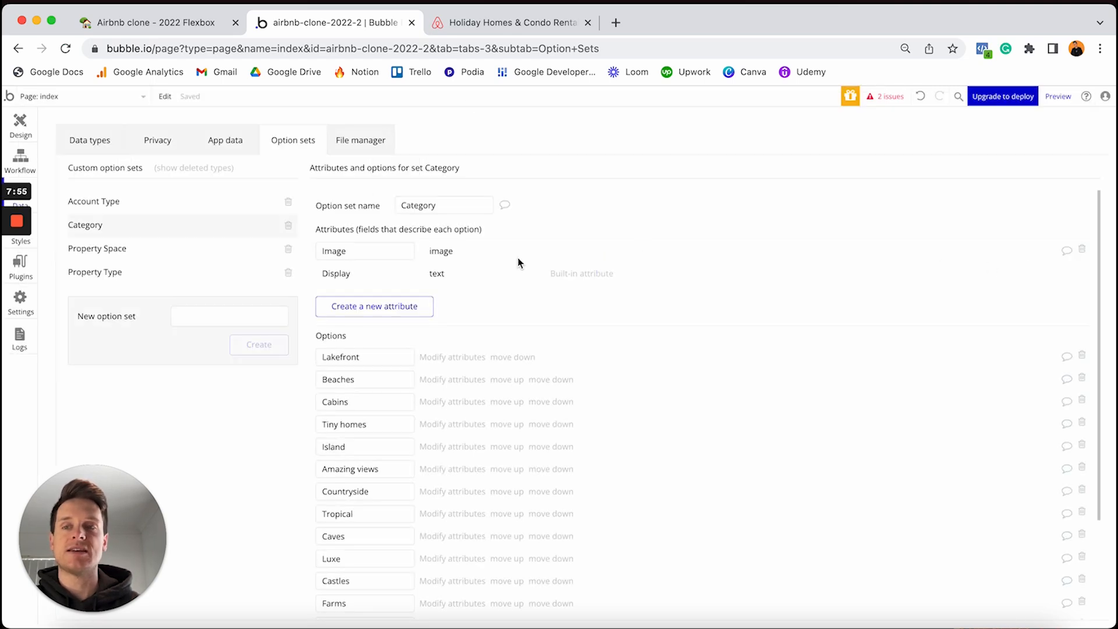
left_click(18, 120)
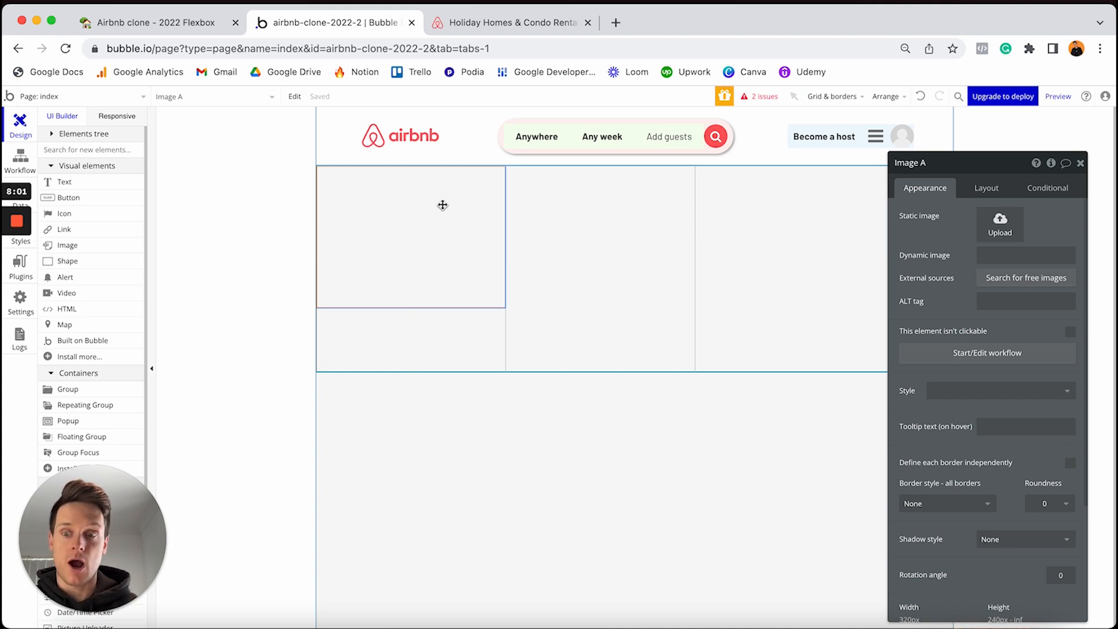
Step: Set the image element's dynamic source to Current cell's Category's Image
left_click(988, 254)
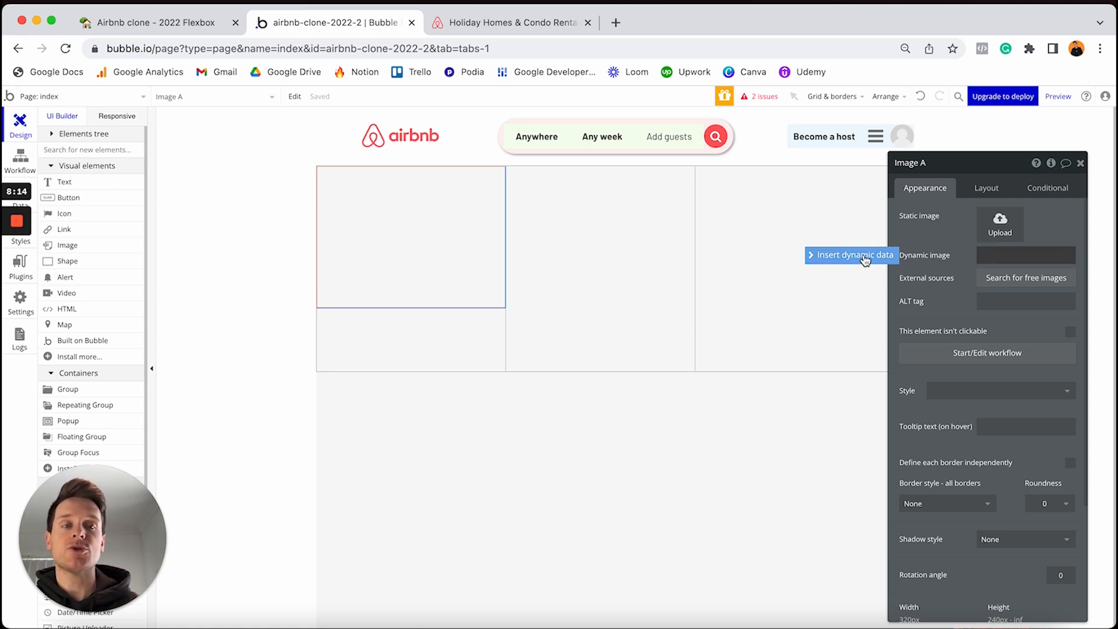
left_click(865, 260)
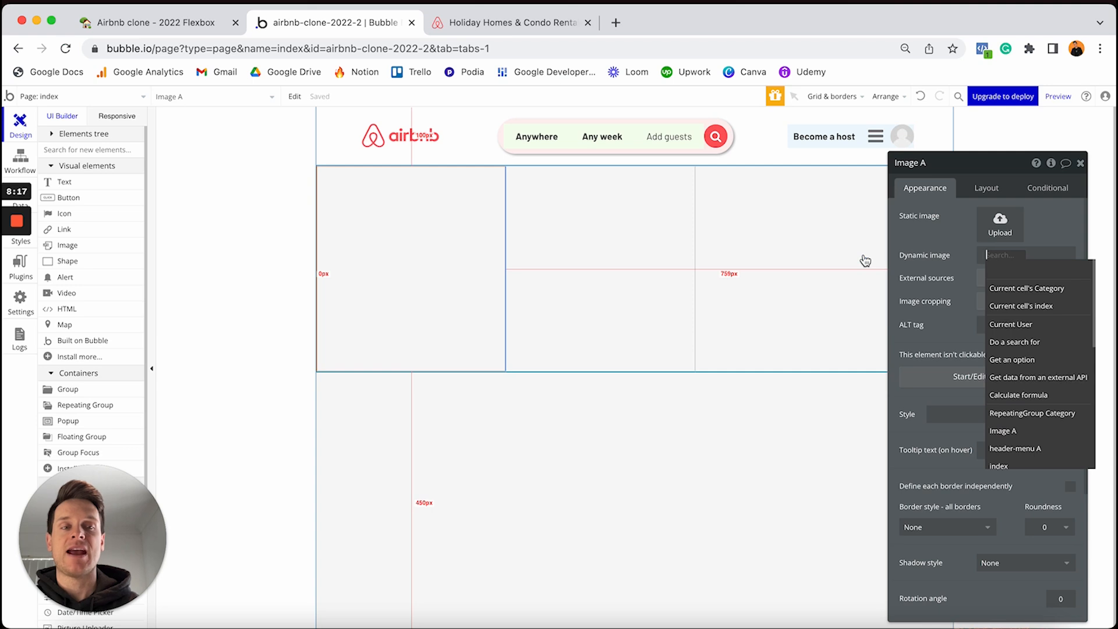
left_click(999, 290)
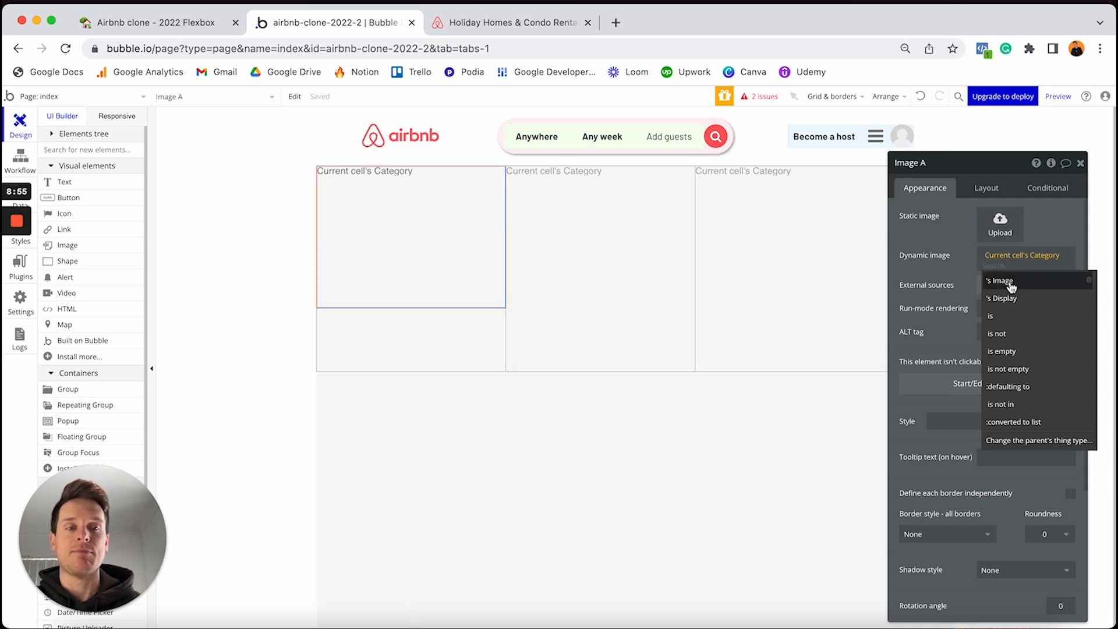
left_click(1000, 281)
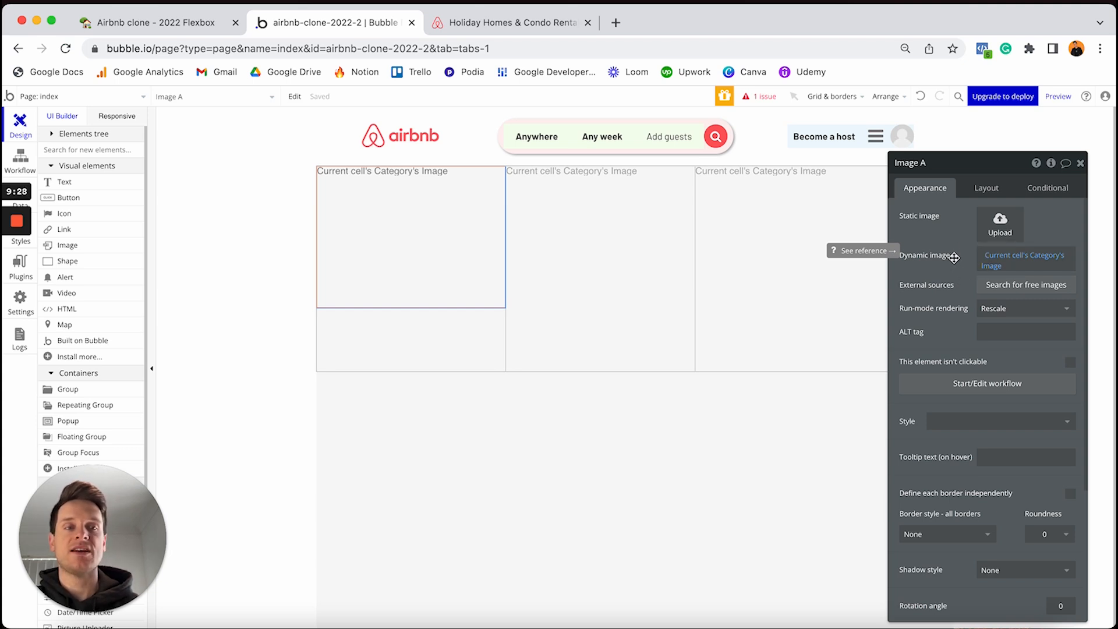
Step: Set the category image's fixed width to 40 px and keep its aspect ratio fixed at 1 x 1
left_click(982, 189)
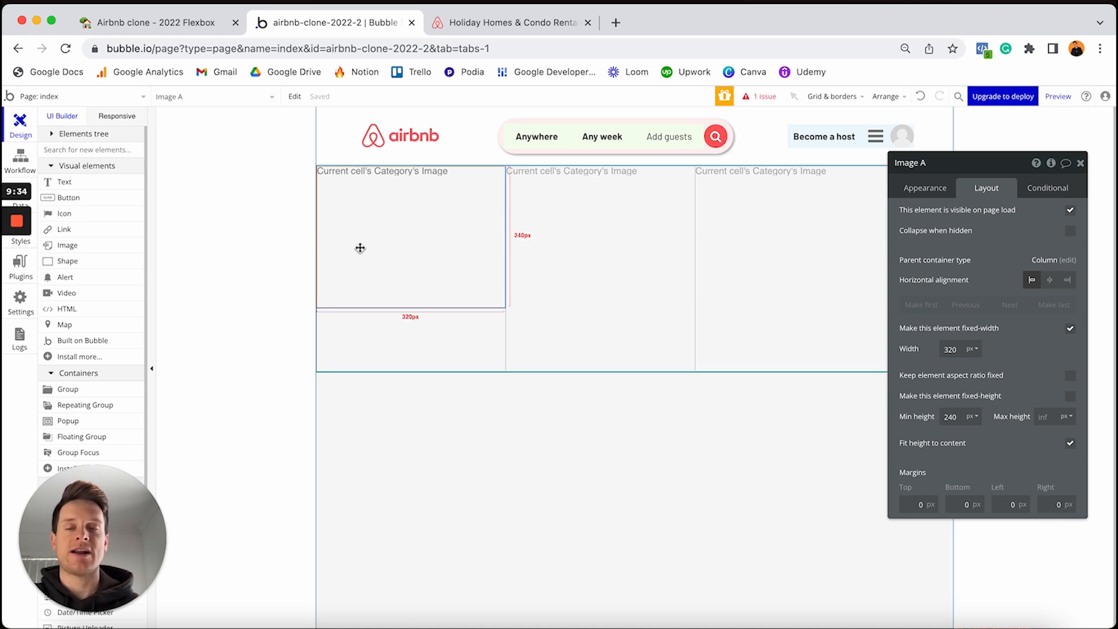
left_click(964, 347)
key("BackSpace")
key("BackSpace")
key("BackSpace")
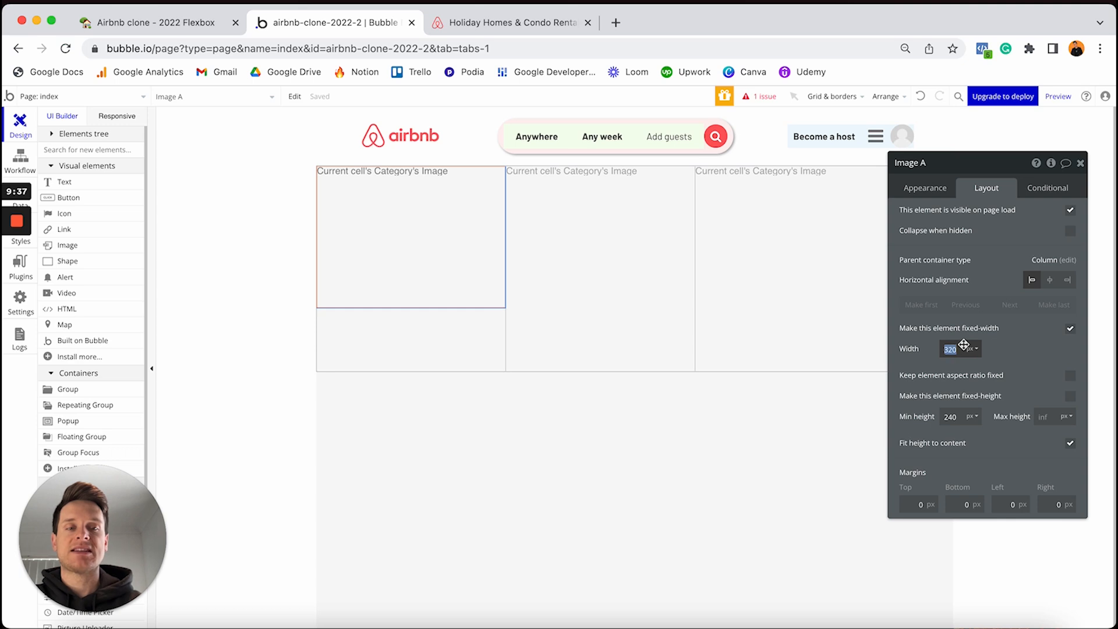
type("40")
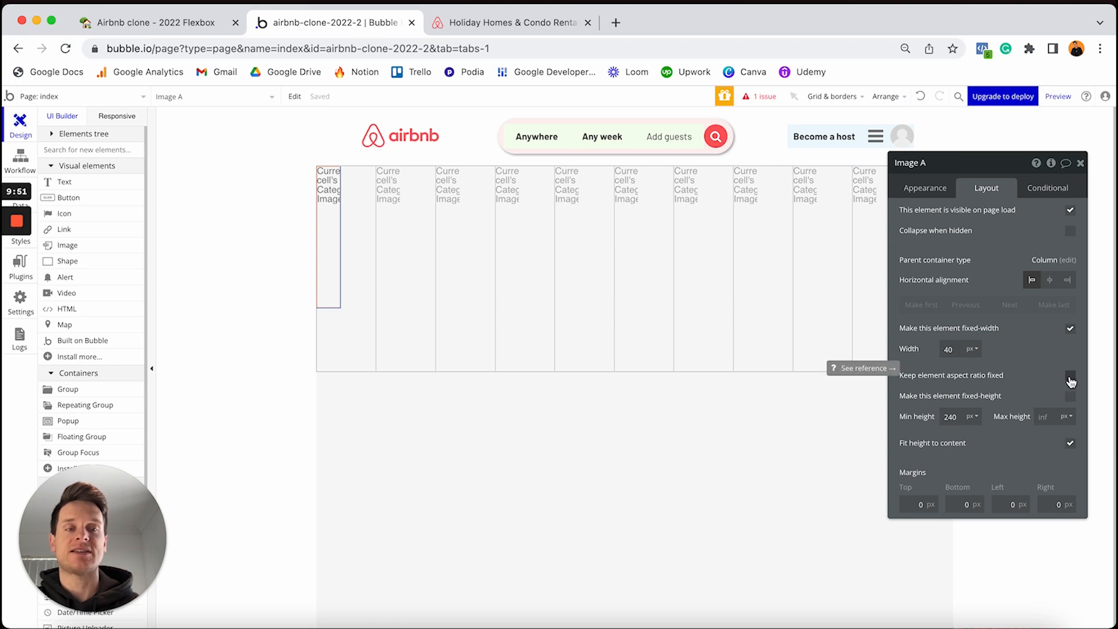
left_click(1070, 379)
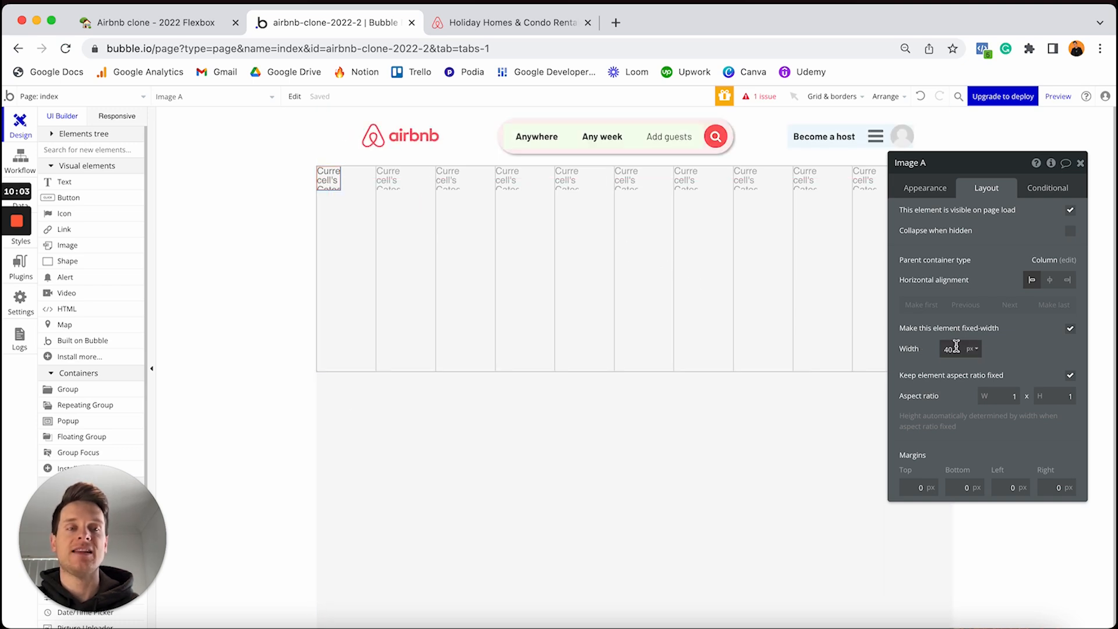
Step: Centre the category image horizontally in its cell and give it a 30 px top margin
left_click(1049, 281)
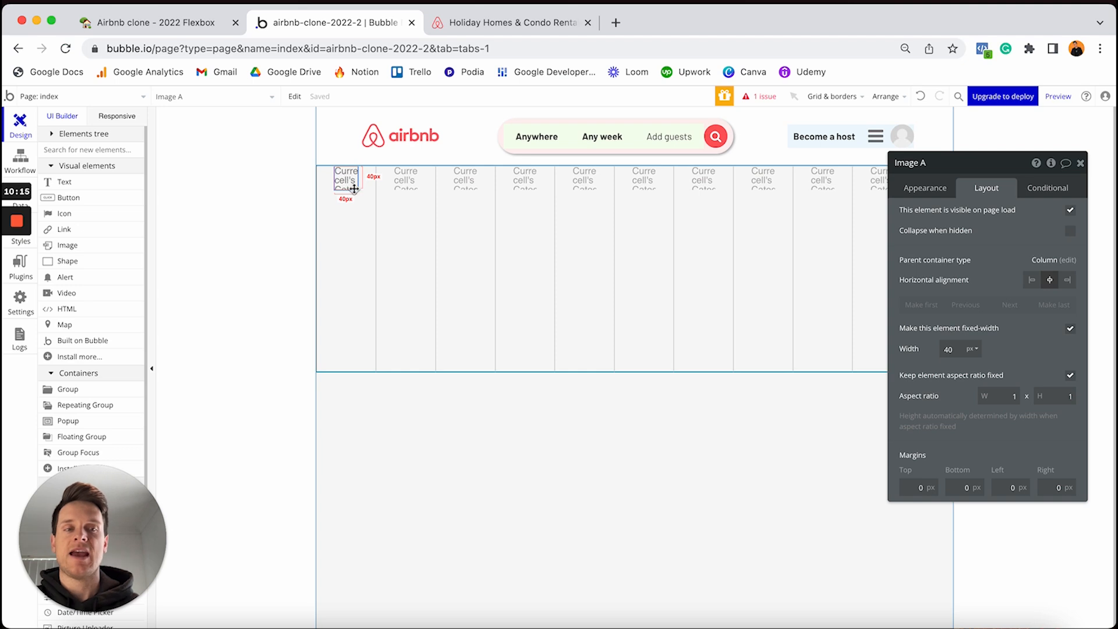
left_click(909, 487)
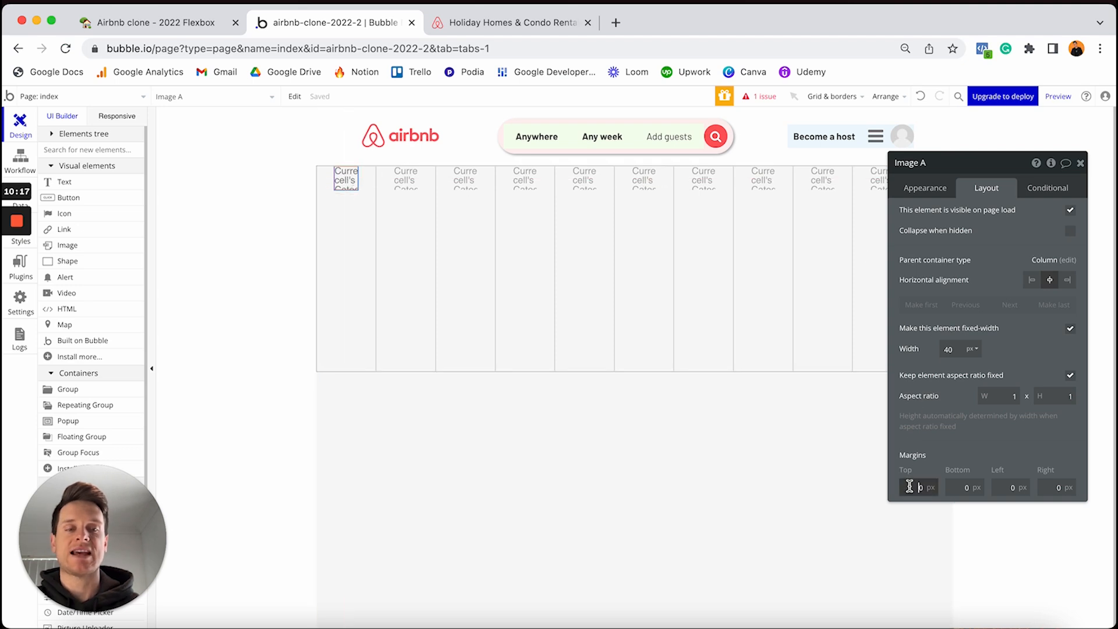
type("3")
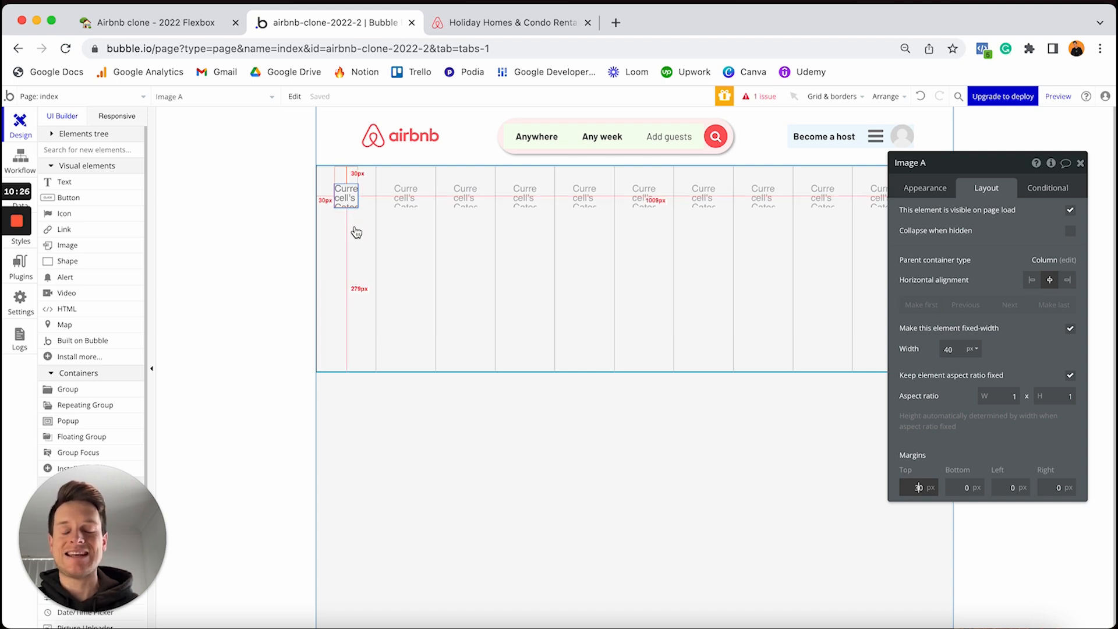
Step: Add a text element below the category image in the first cell, showing Current cell's Category's Display
left_click(77, 184)
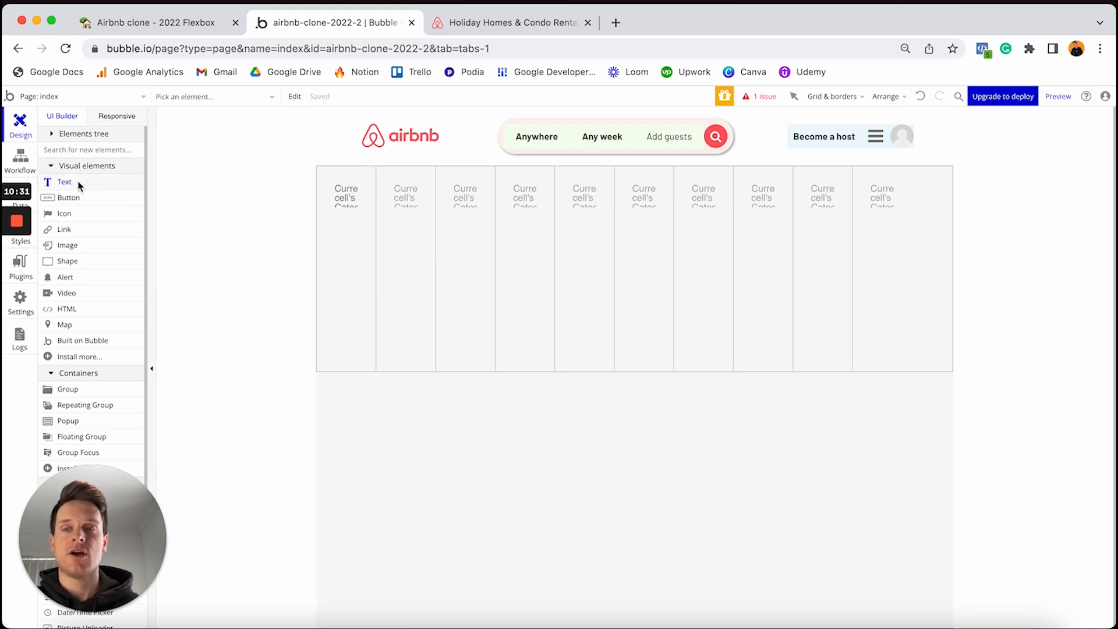
left_click(330, 221)
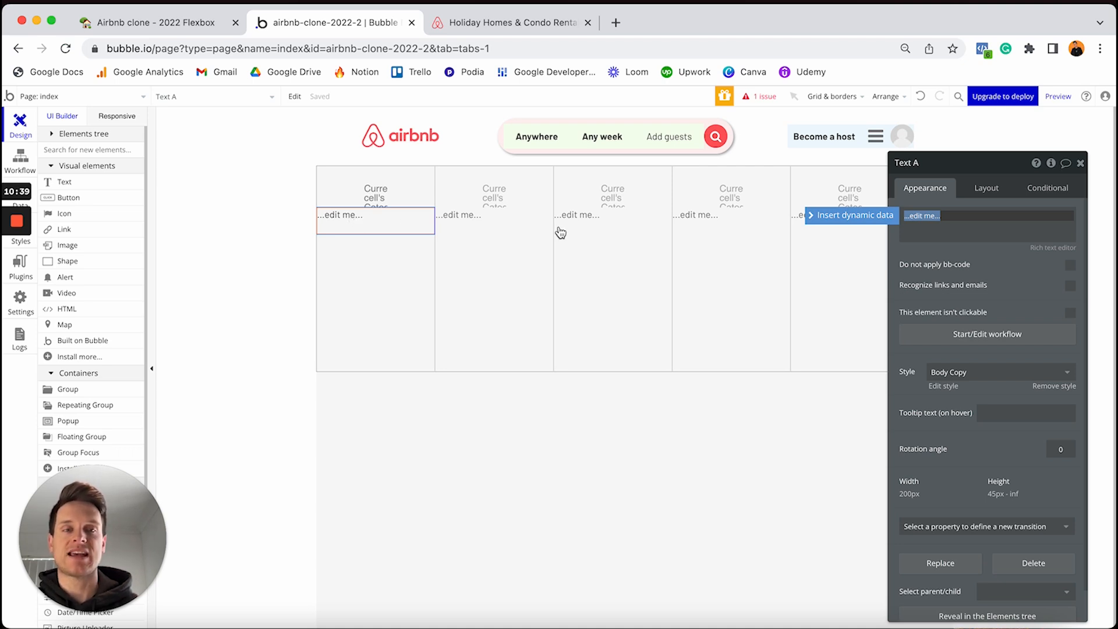
left_click(850, 215)
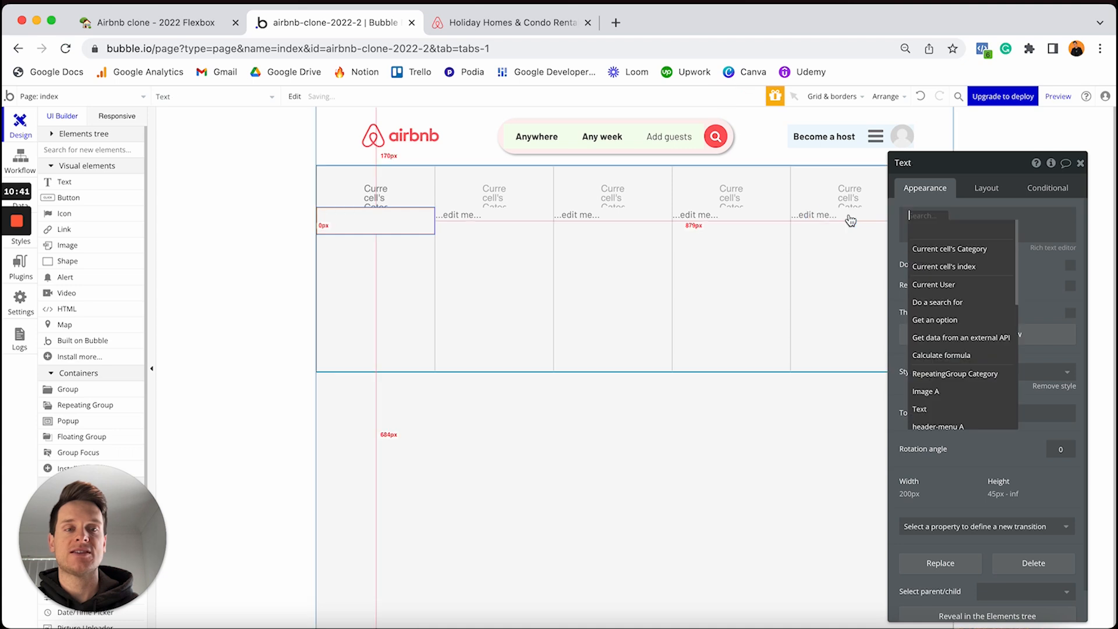
left_click(933, 249)
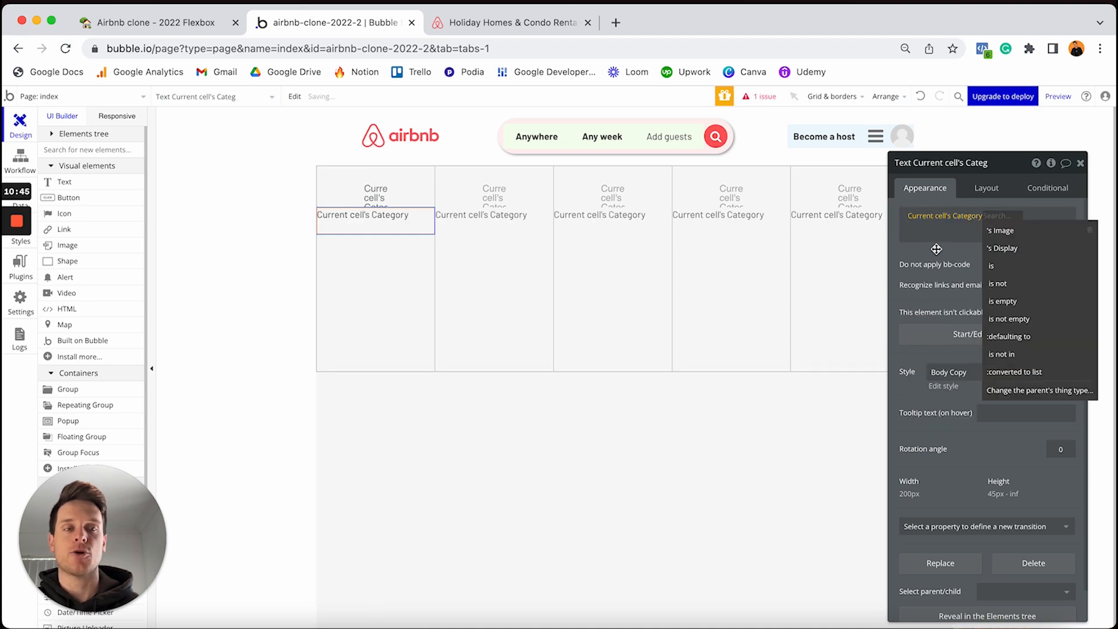
left_click(1002, 249)
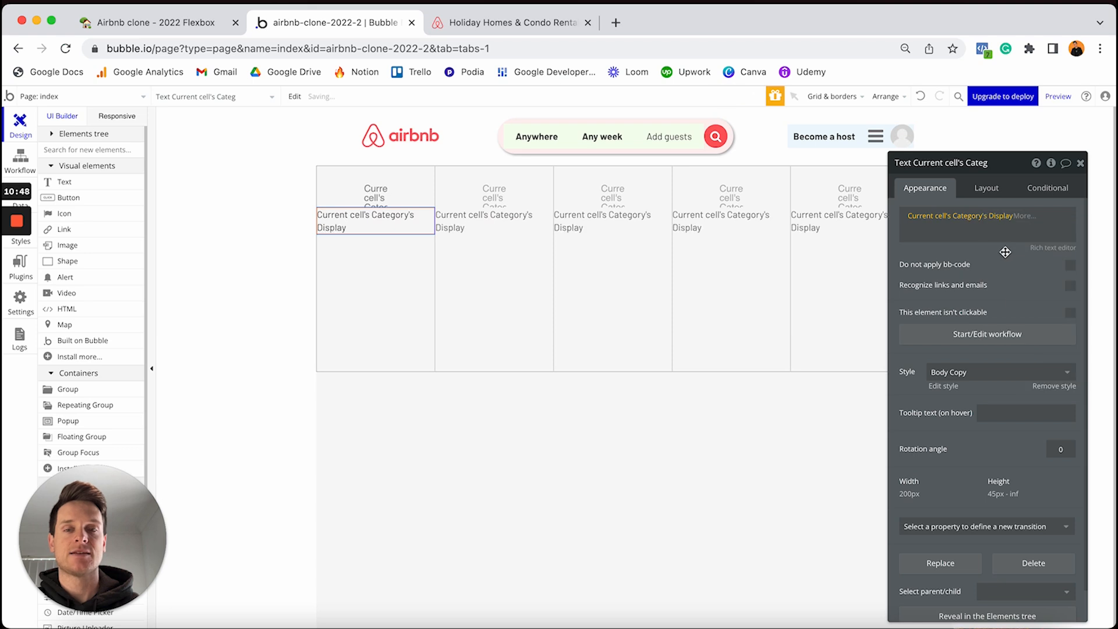
left_click(1004, 254)
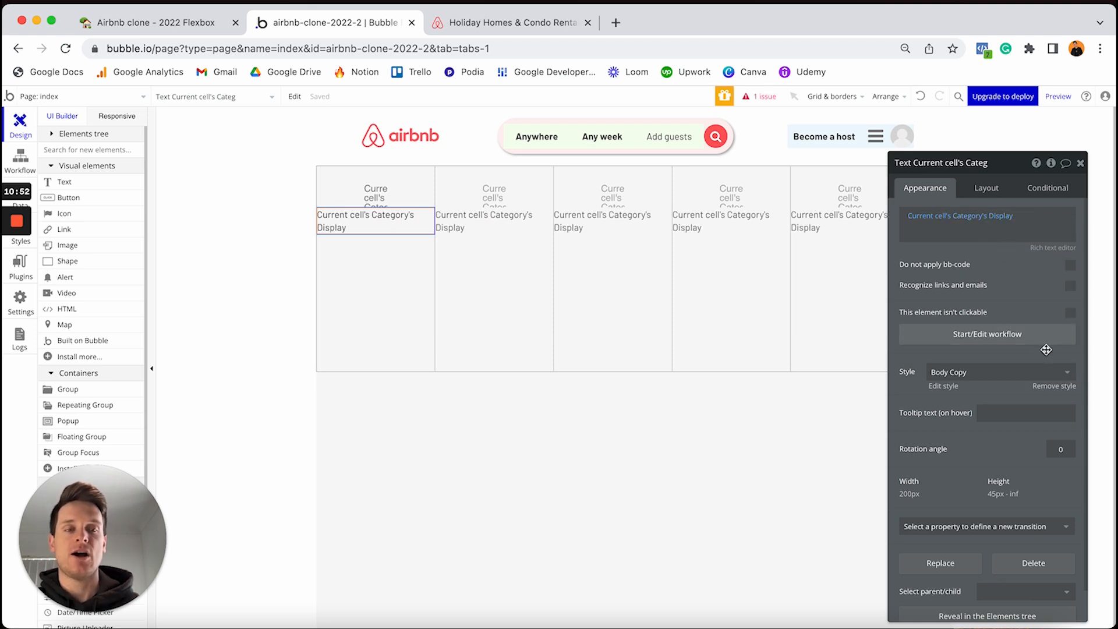
Step: Remove the Body Copy style from the category text and centre-align its content
left_click(1054, 387)
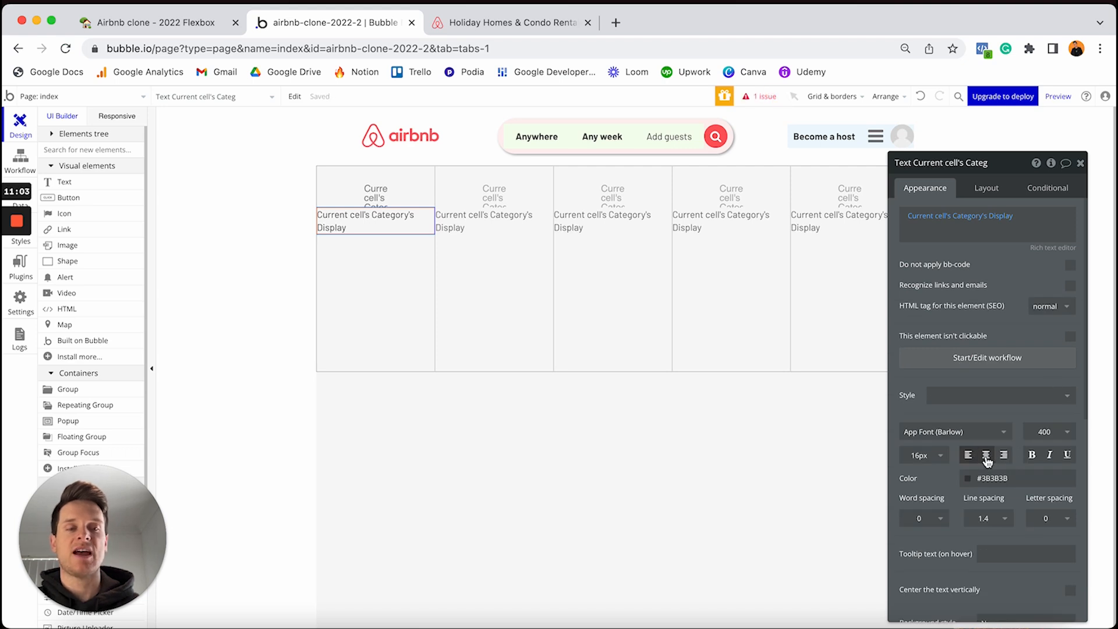
left_click(986, 459)
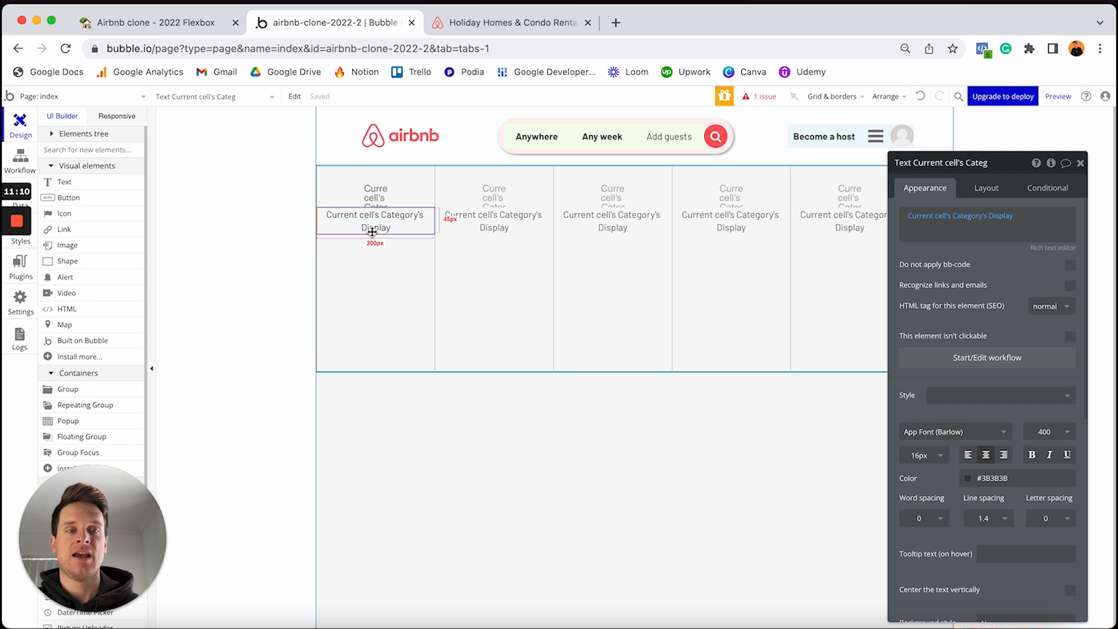
Step: Remove the category text's fixed width and set both its minimum width and minimum height to 0 px
left_click(984, 192)
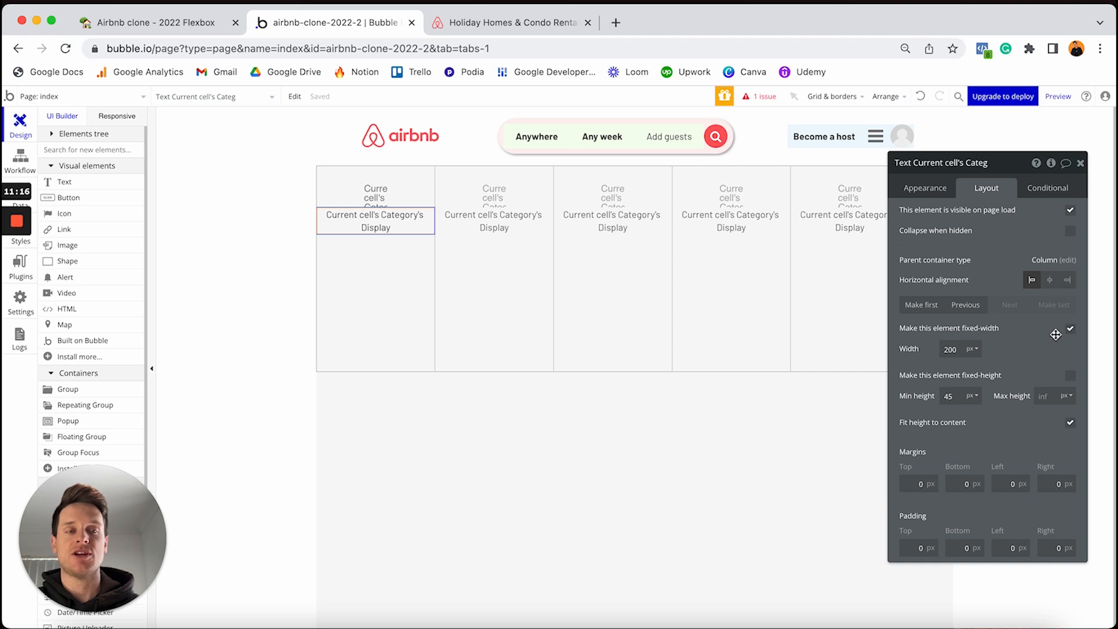
left_click(1070, 330)
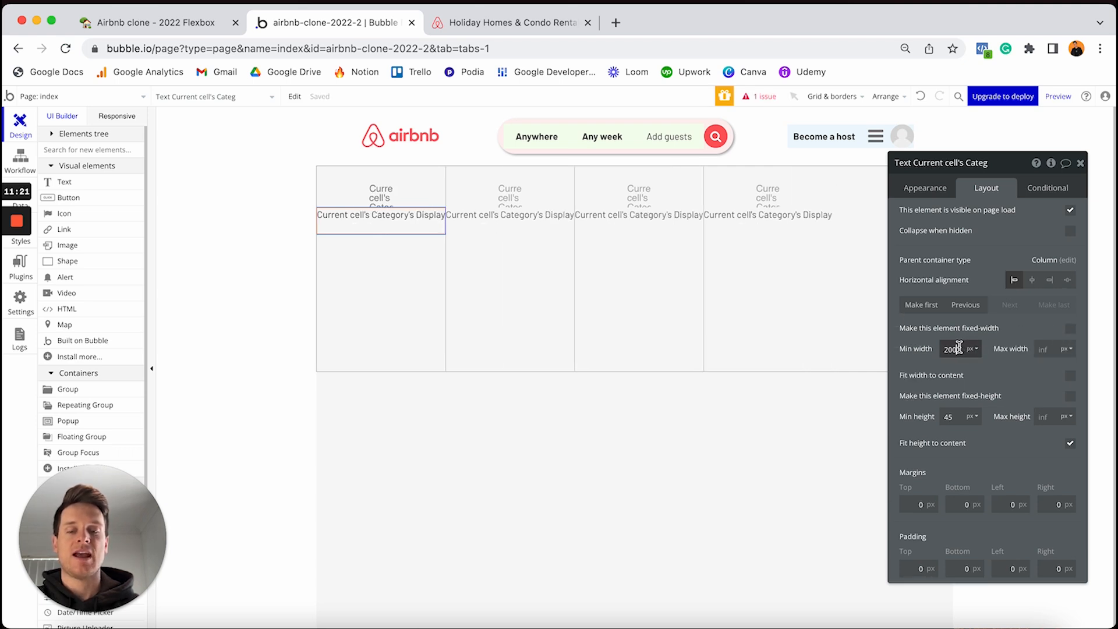
type("0")
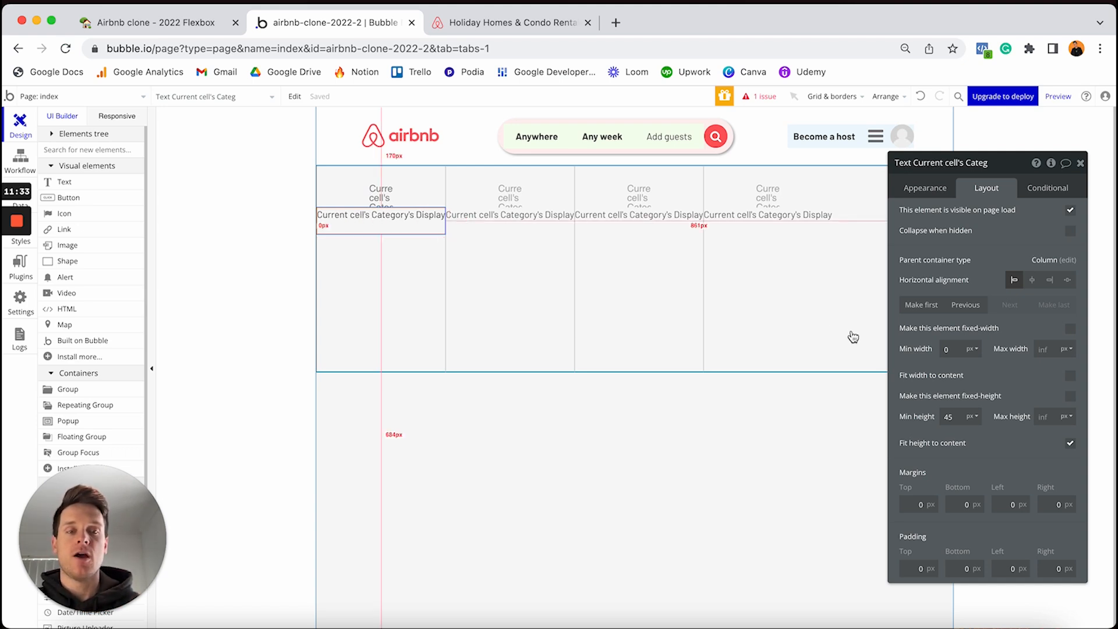
left_click(958, 418)
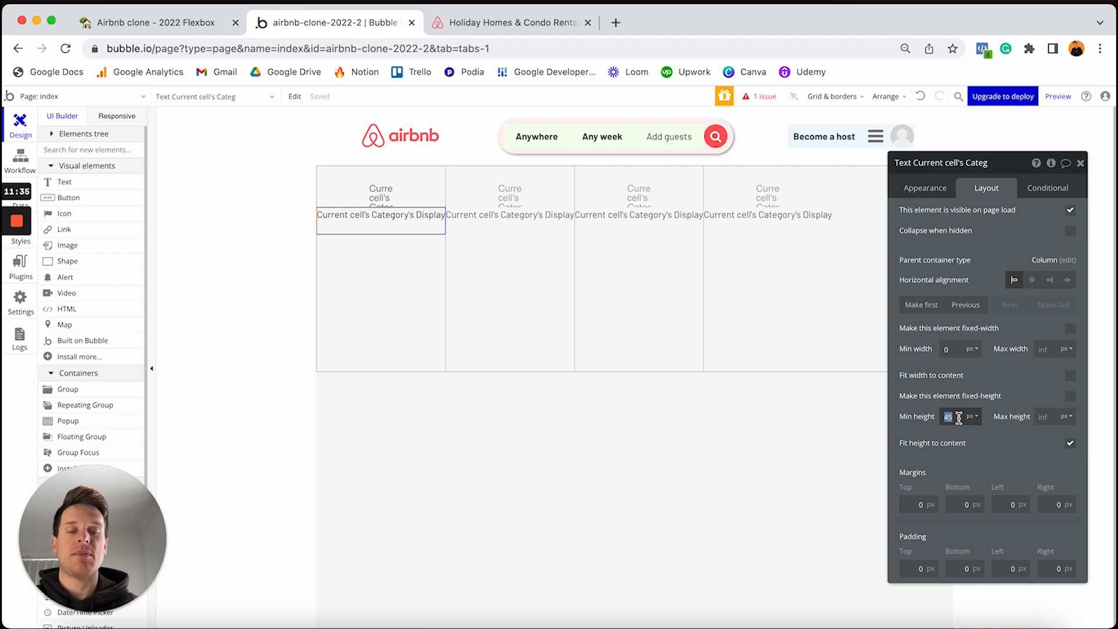
type("0")
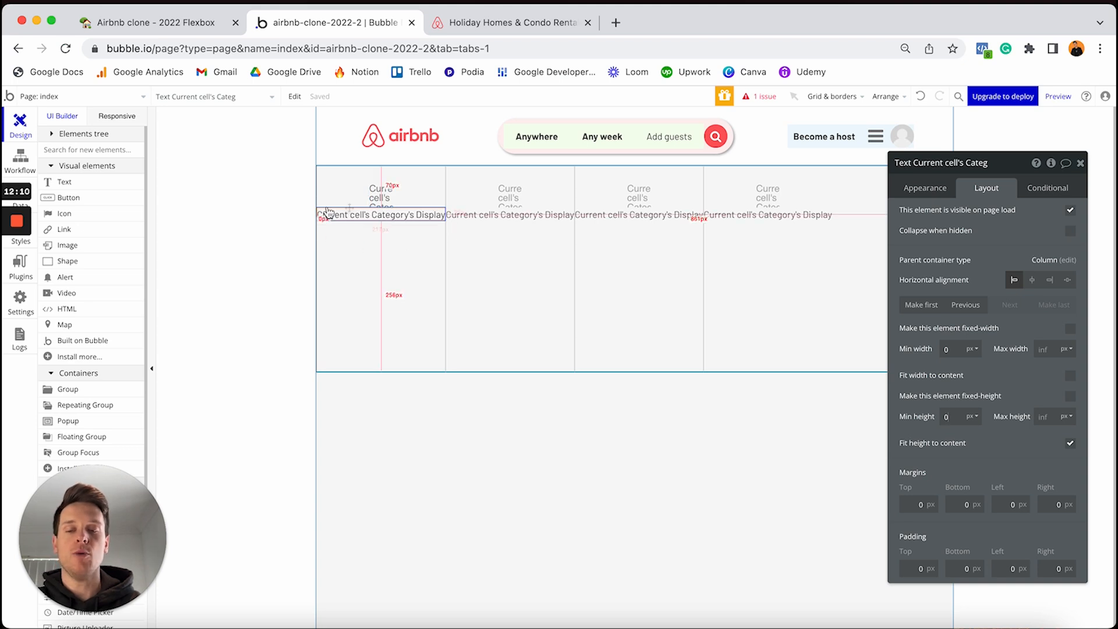
Step: Give the category text margins of 10 px top and 30 px bottom, left and right, and centre it horizontally in the cell
left_click(916, 504)
type("10")
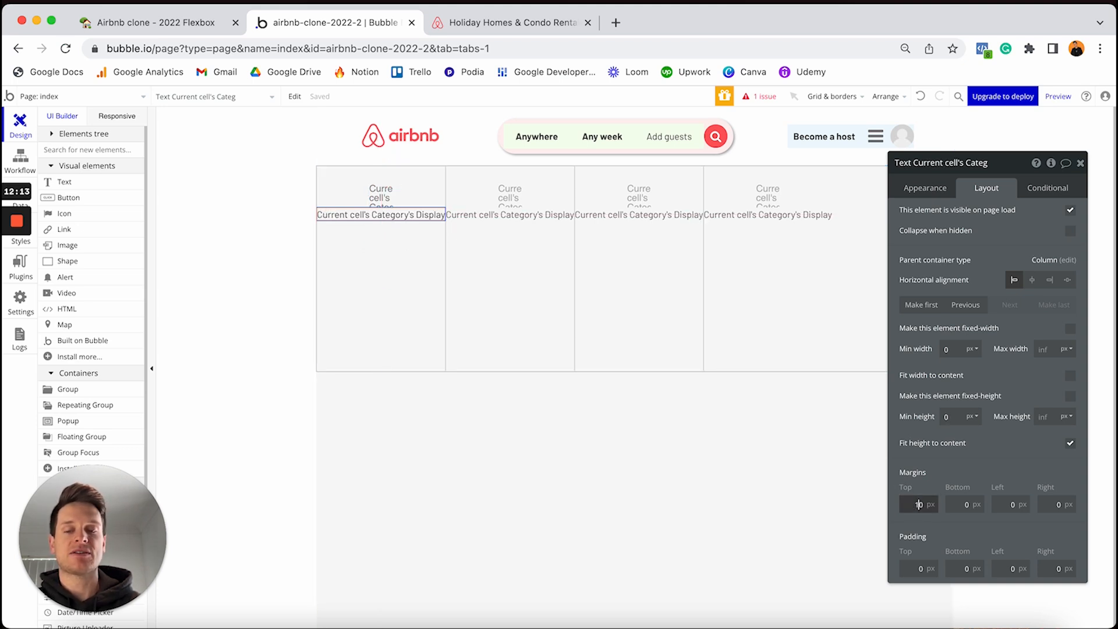
left_click(951, 504)
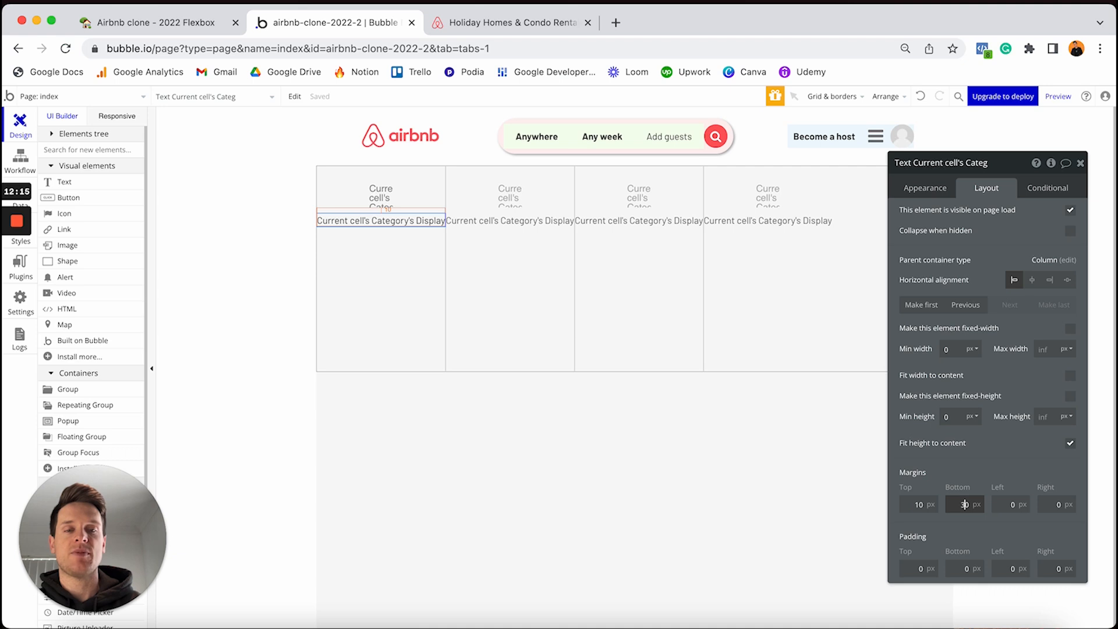
left_click(996, 505)
type("3")
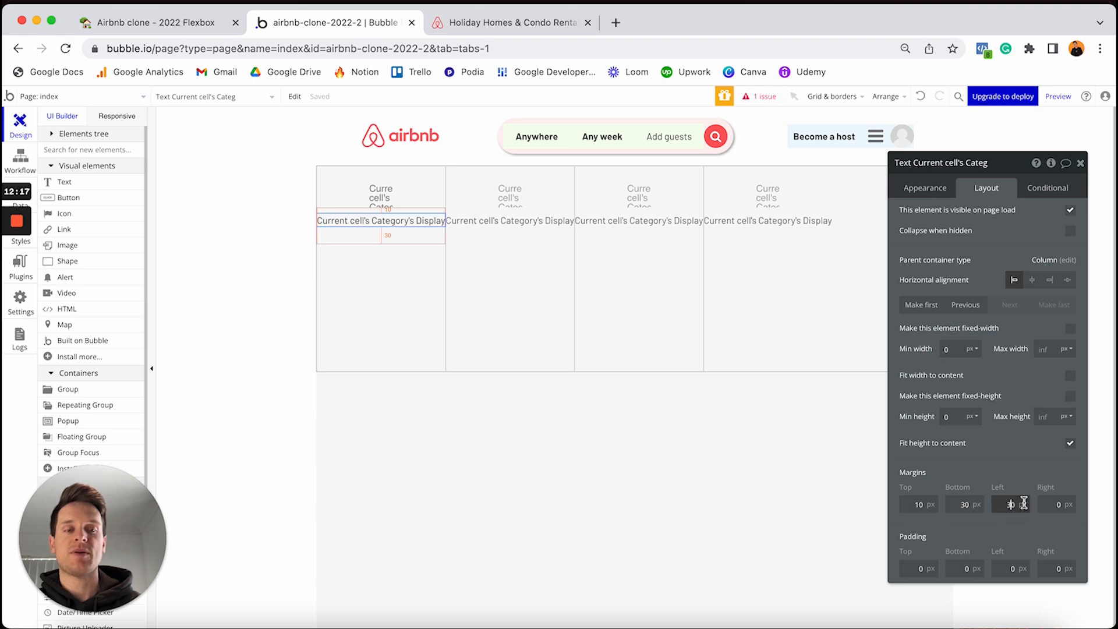
left_click(1048, 503)
type("3")
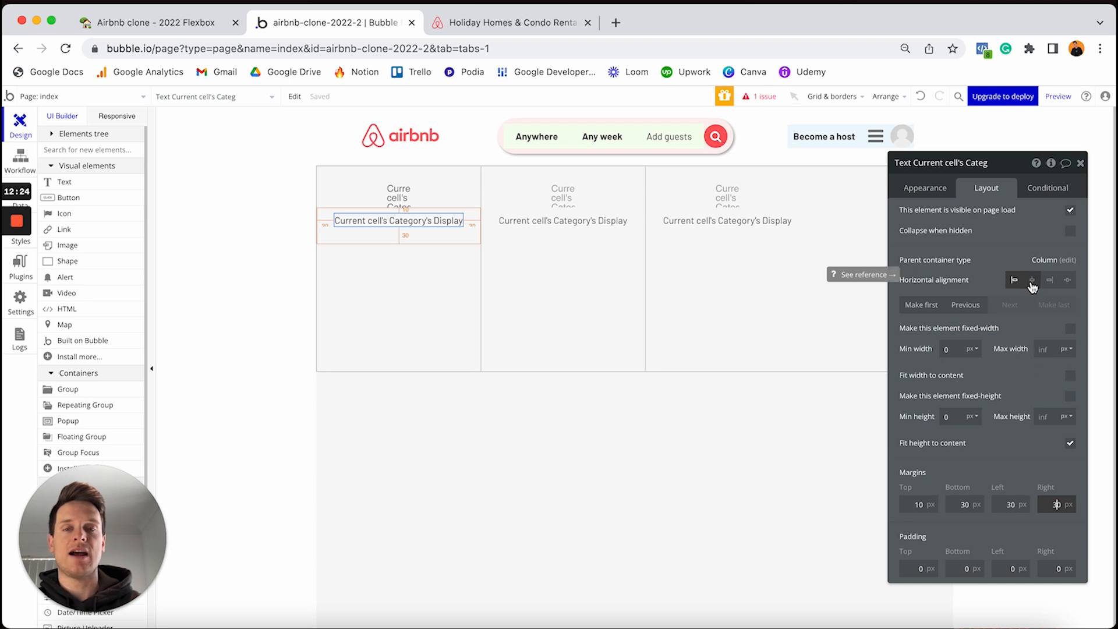
left_click(1032, 282)
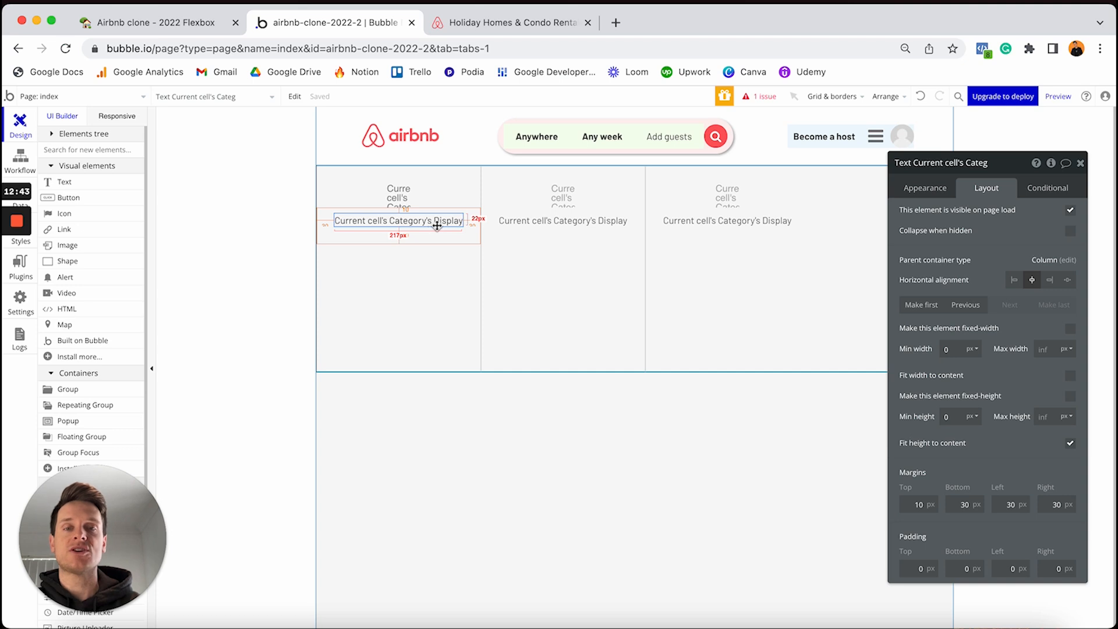
Step: Set the category repeating group's minimum height to 0 px, and select the category text in its first cell
left_click(429, 275)
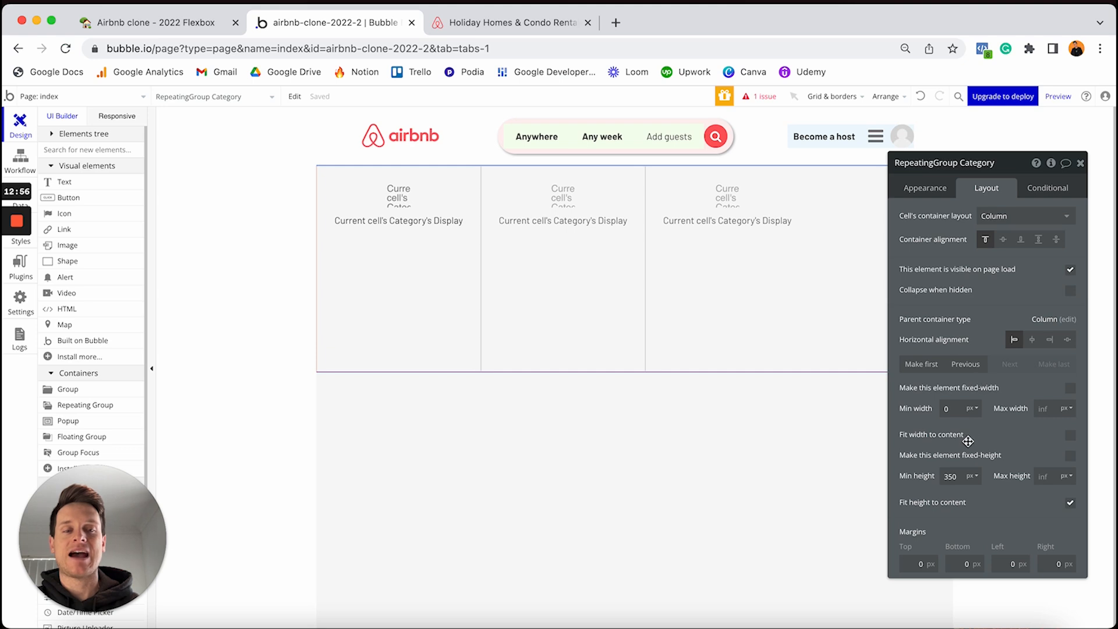
left_click(958, 476)
key("BackSpace")
key("BackSpace")
key("BackSpace")
type("0")
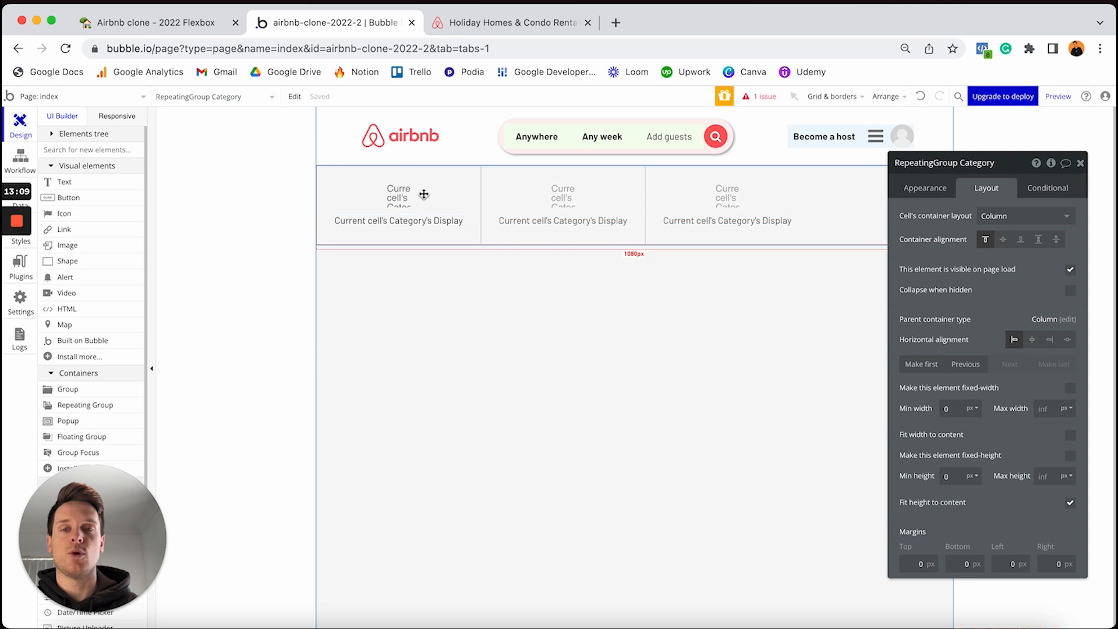
left_click(420, 220)
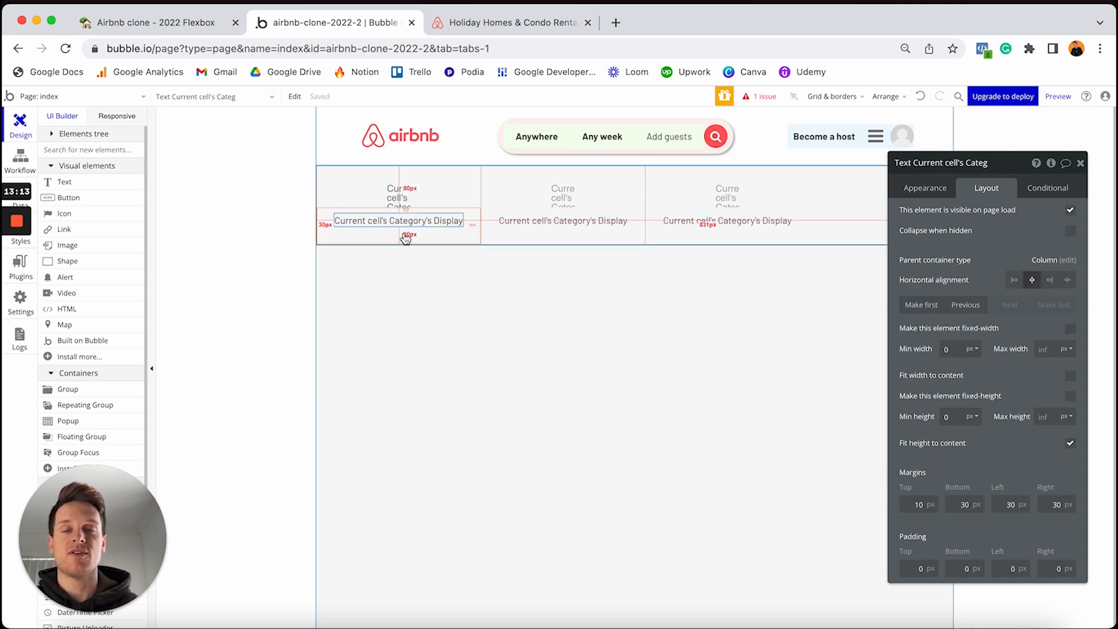
Step: Set the category repeating group's left and right margins to 50 px and close its property editor
left_click(524, 233)
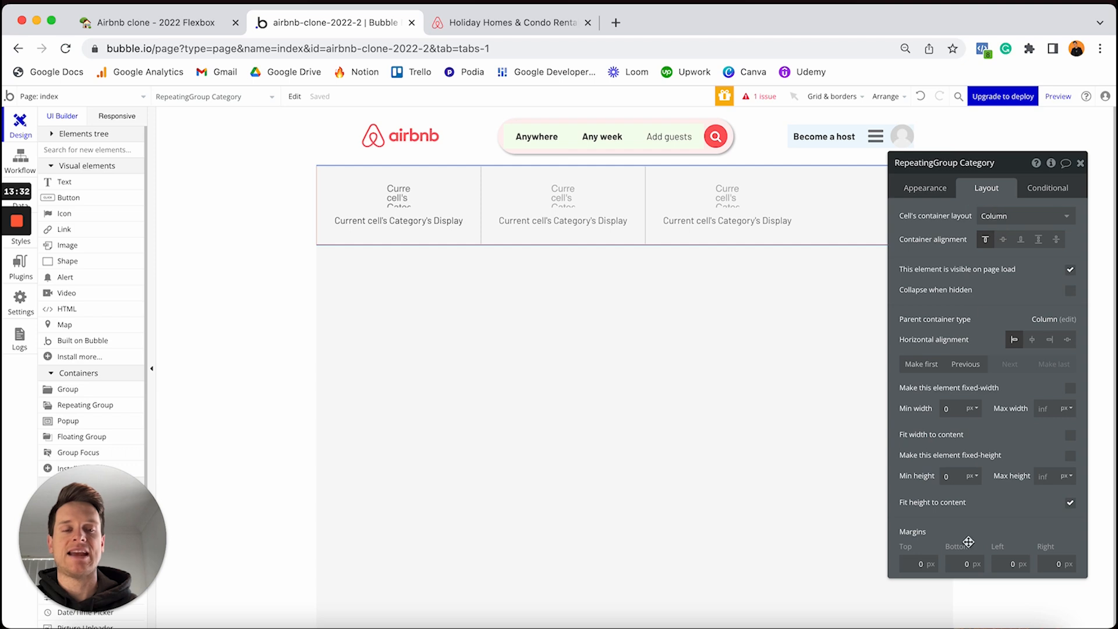
left_click(1002, 562)
type("5")
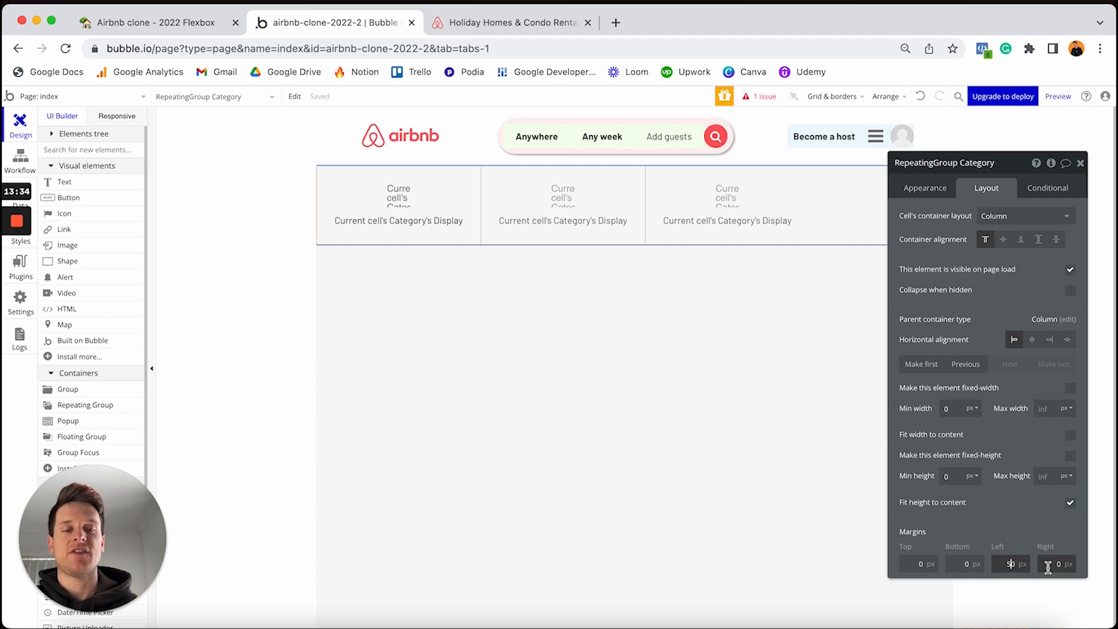
left_click(1048, 565)
type("5")
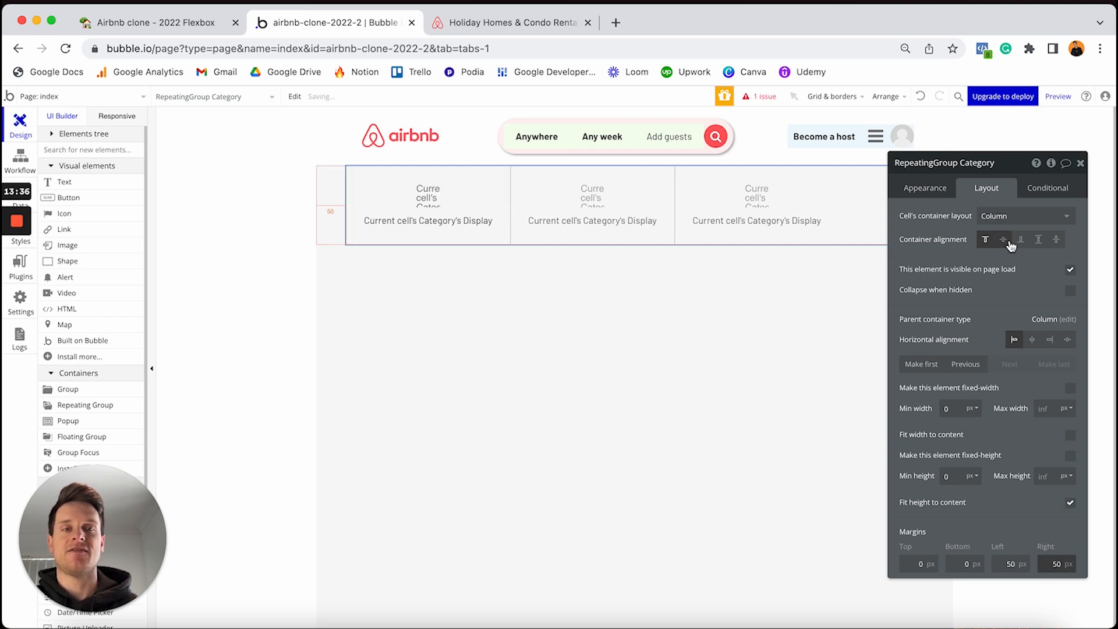
left_click(1080, 163)
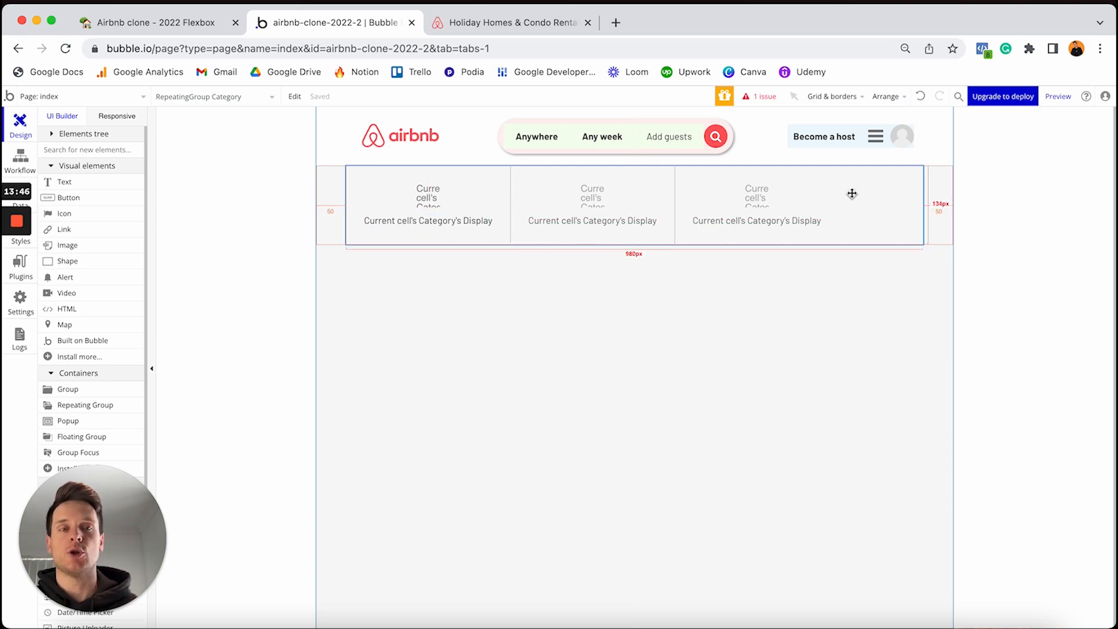
Step: Preview the index page and look through the category row from the first category to the last and back
left_click(1055, 97)
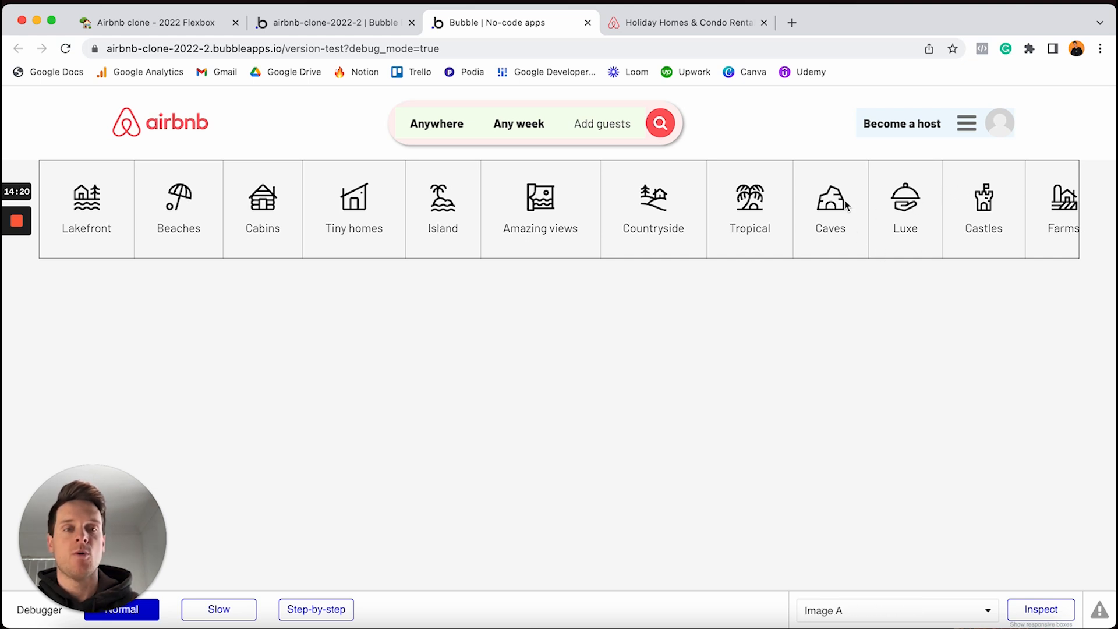
scroll(845, 205, "right", 4)
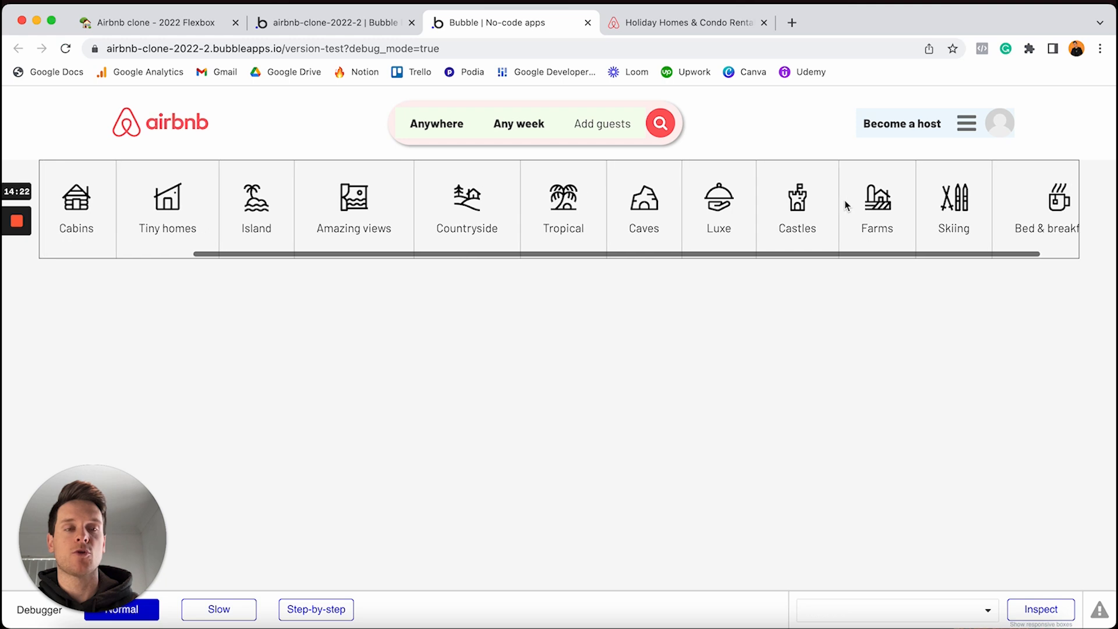
scroll(845, 205, "right", 1)
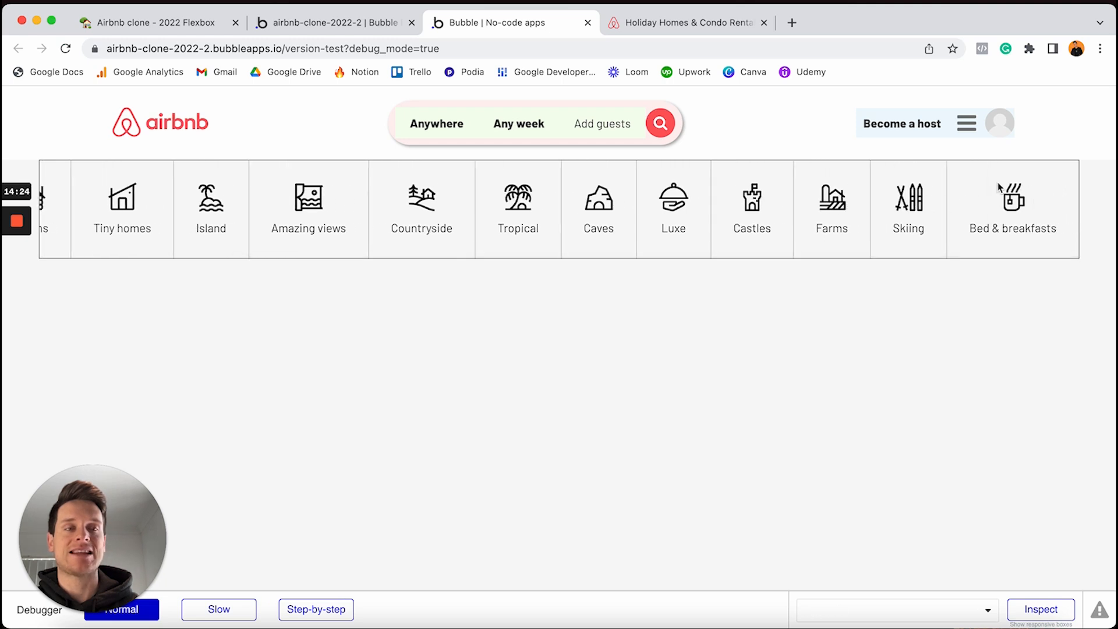
scroll(961, 210, "left", 4)
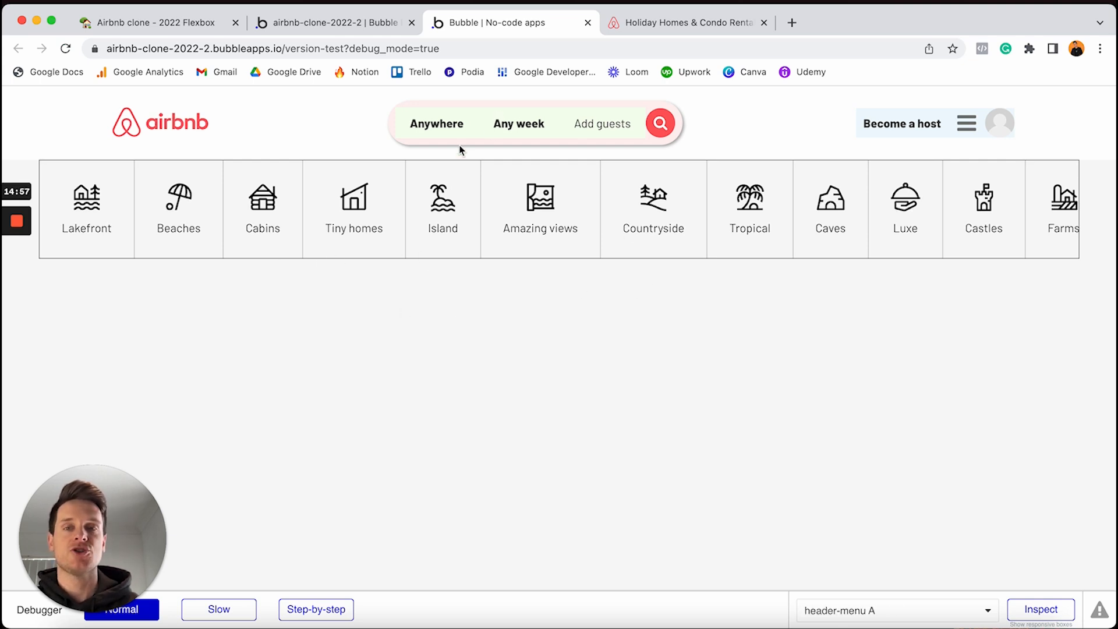
Step: In the Notion feature checklist, tick off building the home page navigation bar as a reusable element and displaying a list of categories
left_click(197, 28)
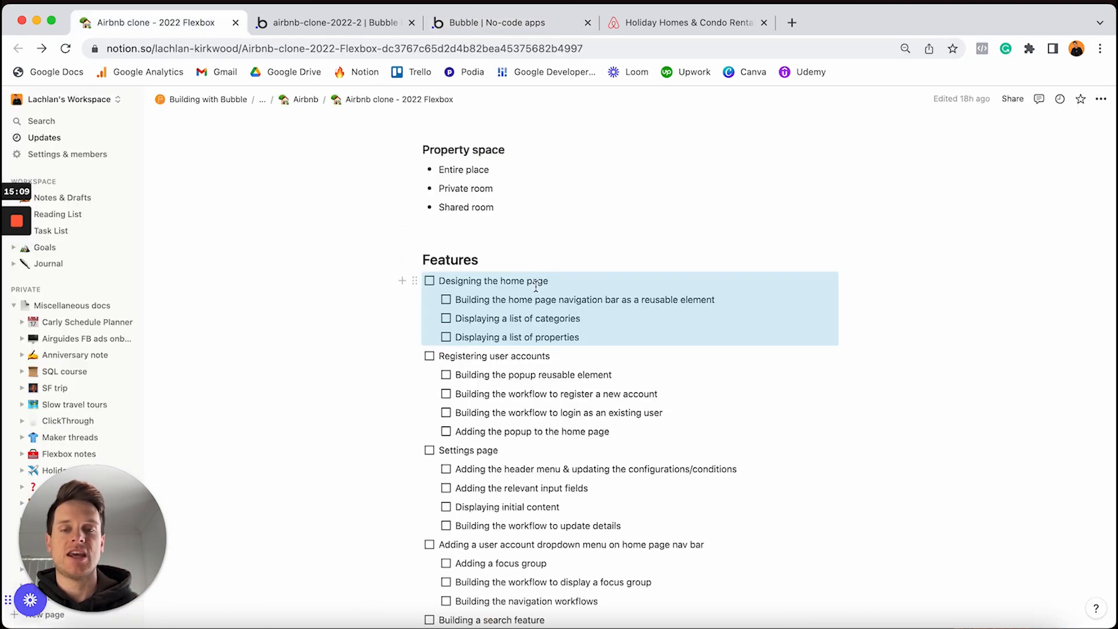
left_click(554, 282)
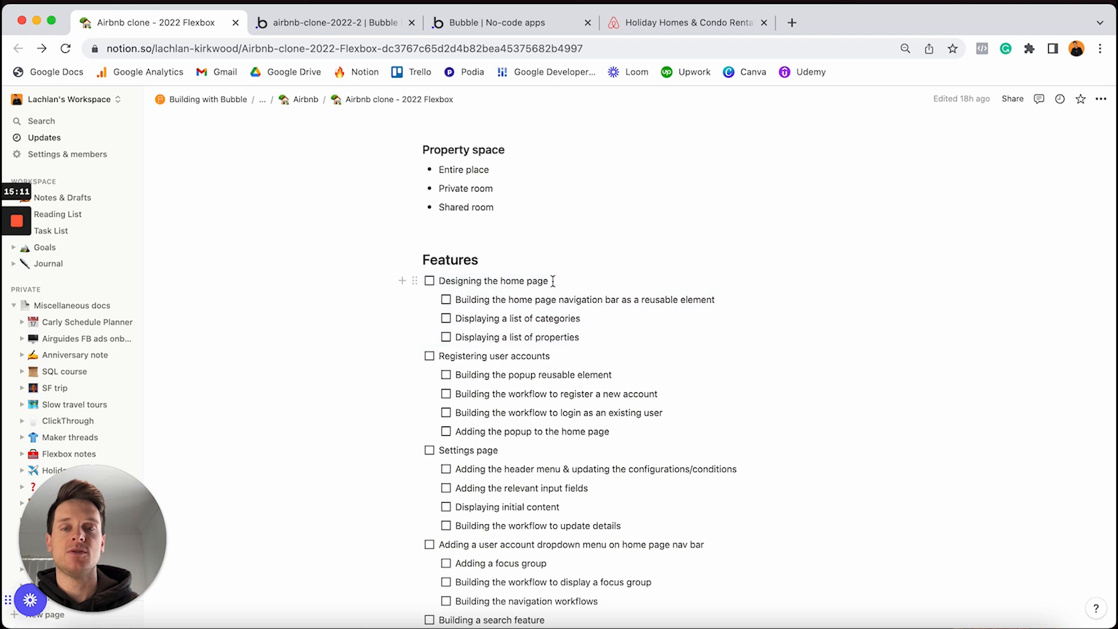
left_click(446, 300)
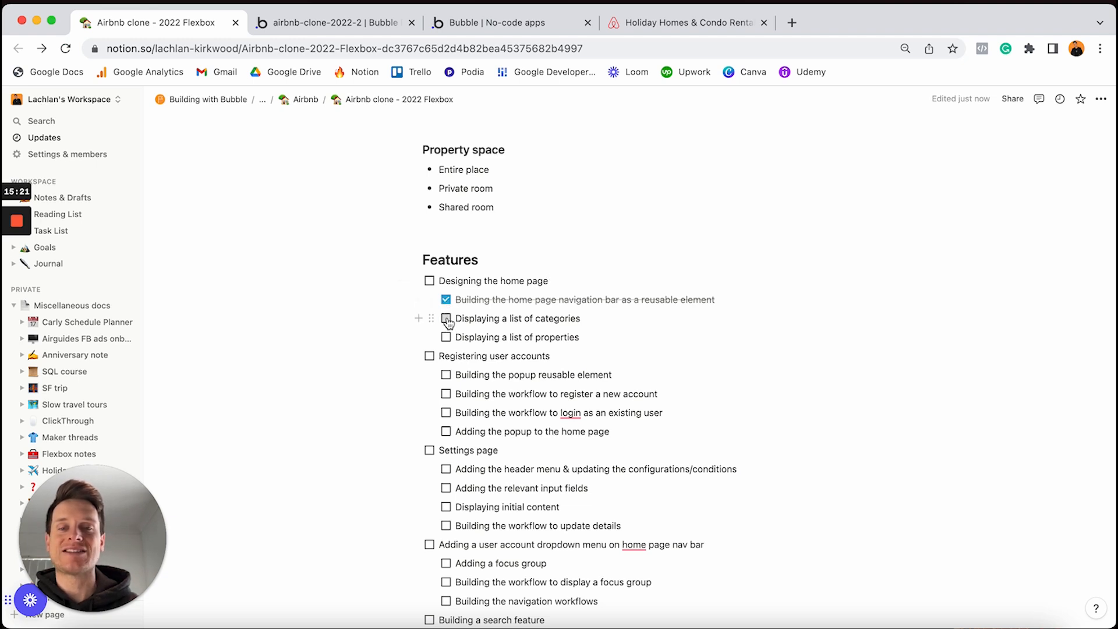
left_click(446, 319)
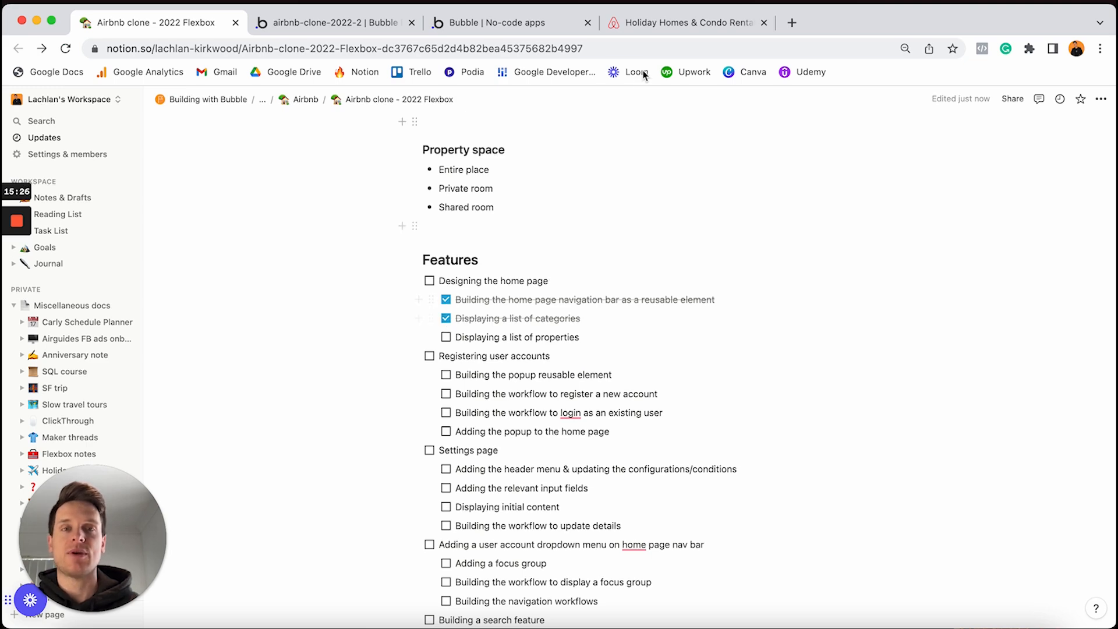
Step: Look at the property listings on the Airbnb site, and in the Bubble editor add a repeating group directly below the category repeating group
left_click(676, 23)
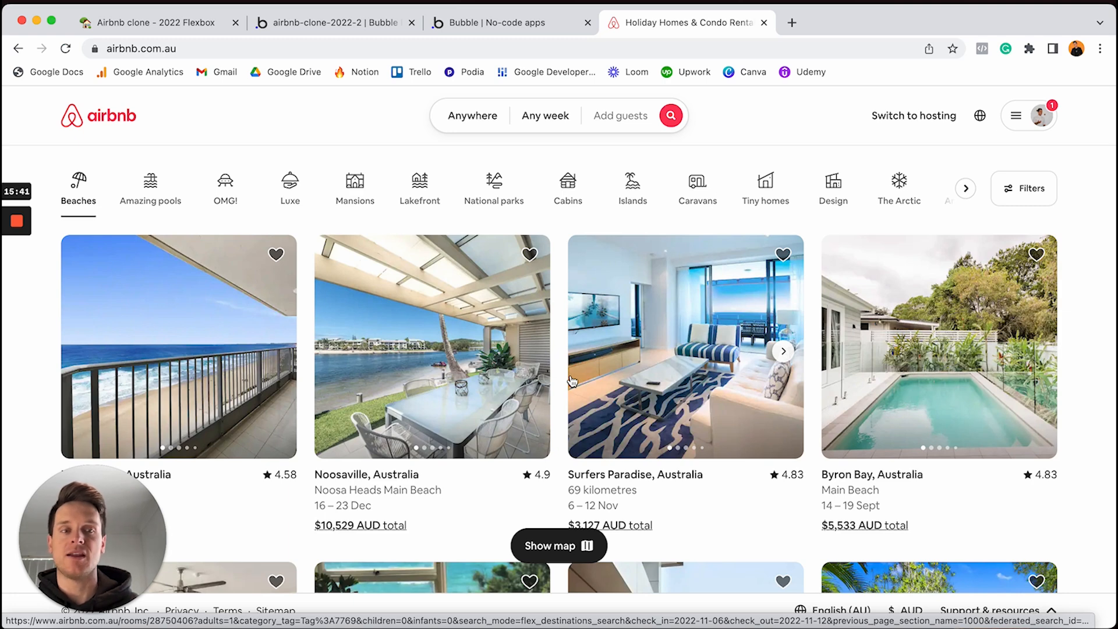
left_click(375, 22)
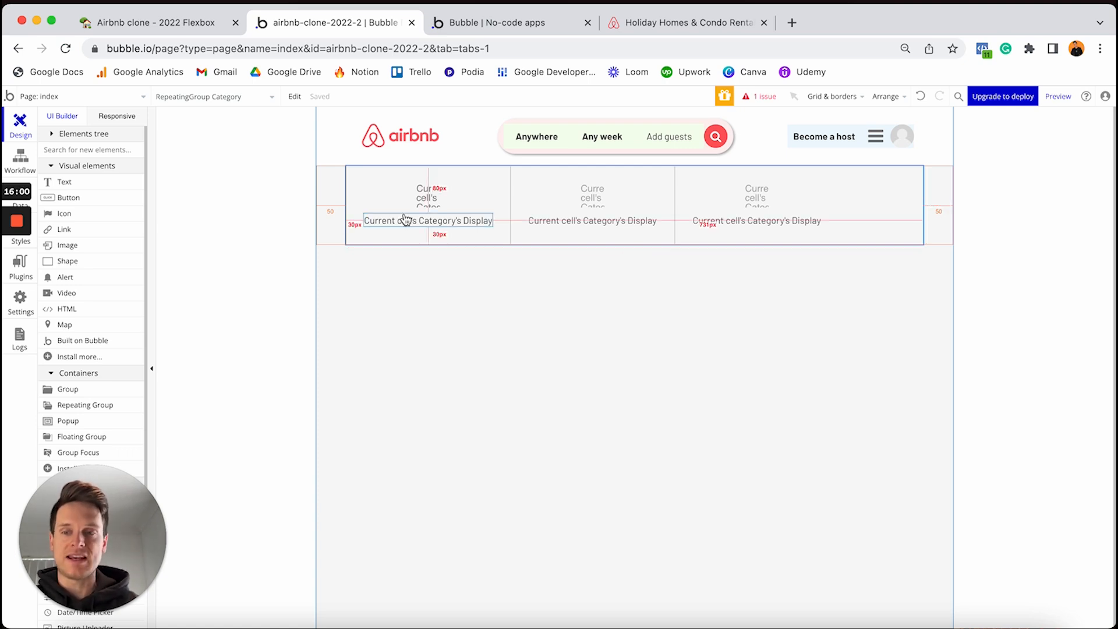
scroll(90, 313, "down", 3)
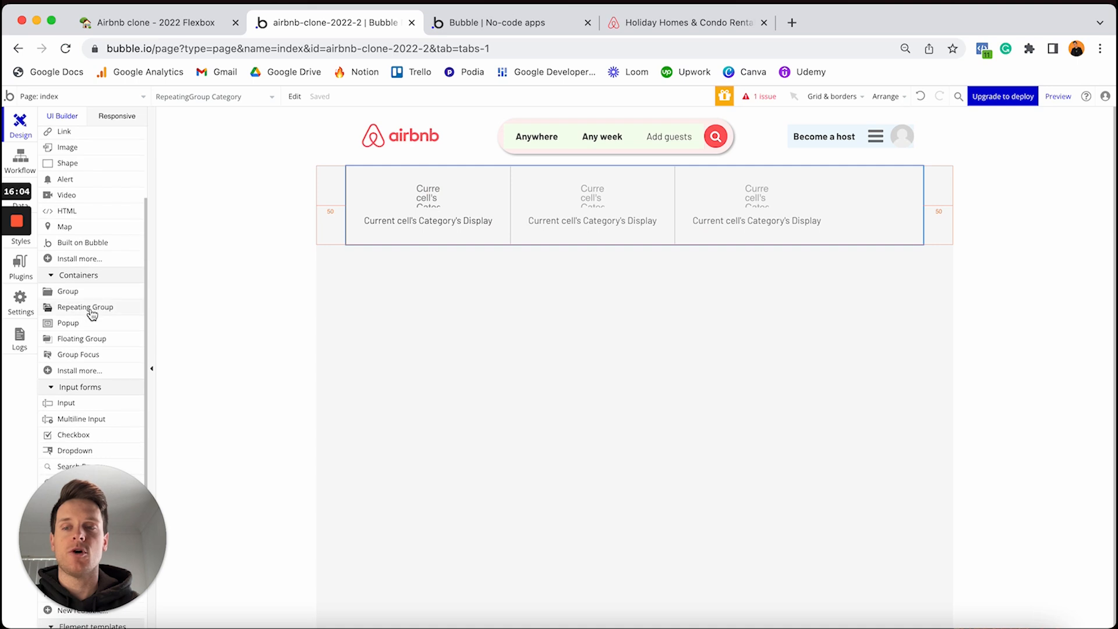
left_click(79, 308)
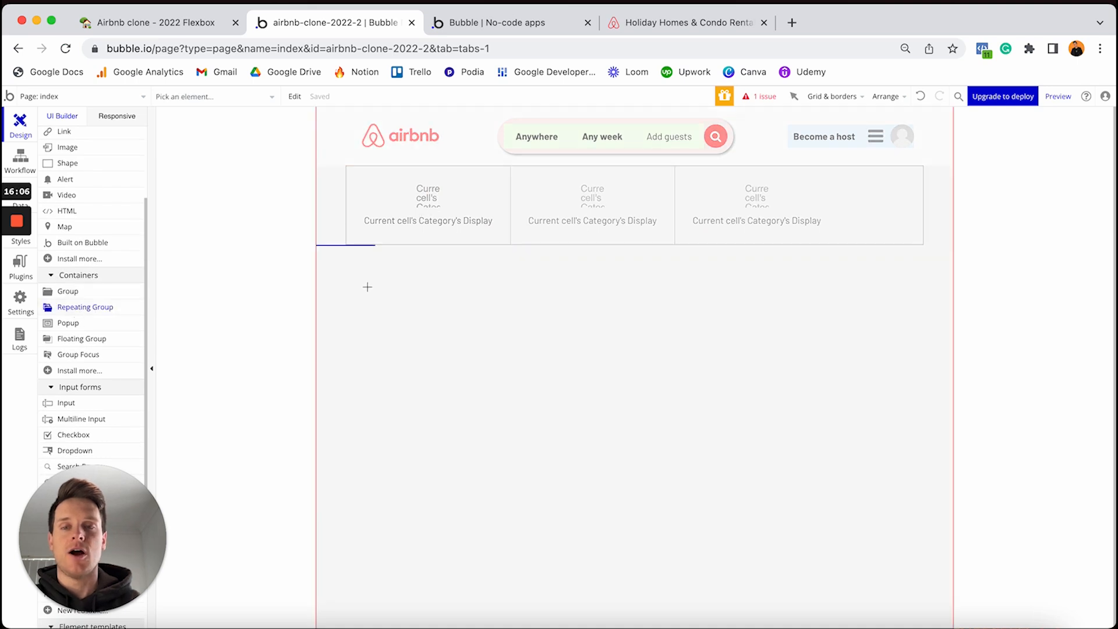
left_click(368, 286)
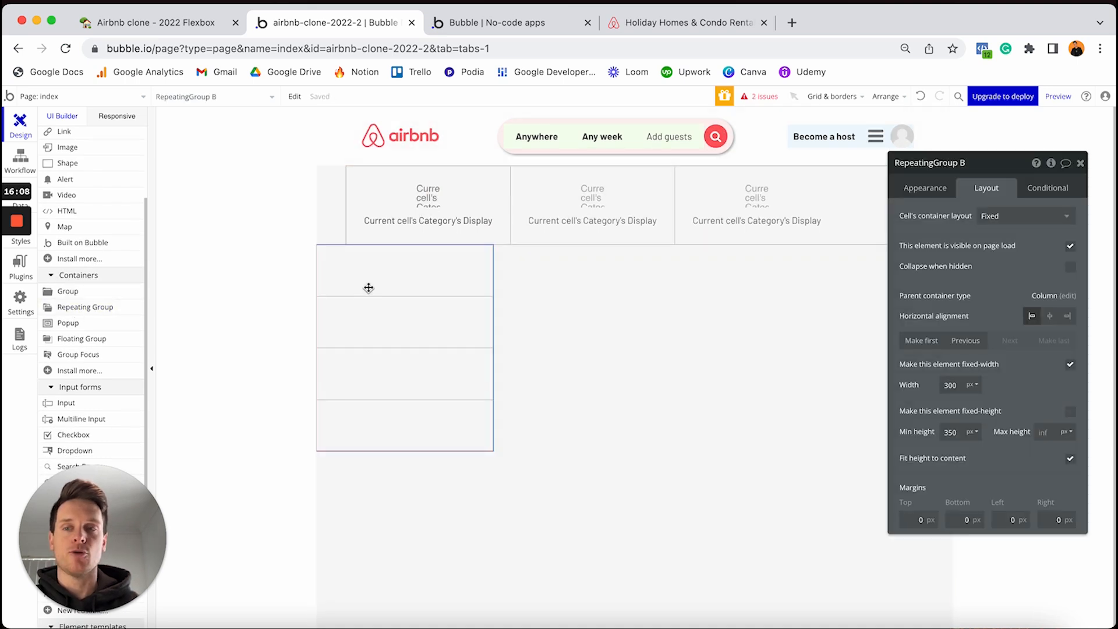
Step: Set the new repeating group's content type to Property and its data source to a search for the Property type
left_click(927, 189)
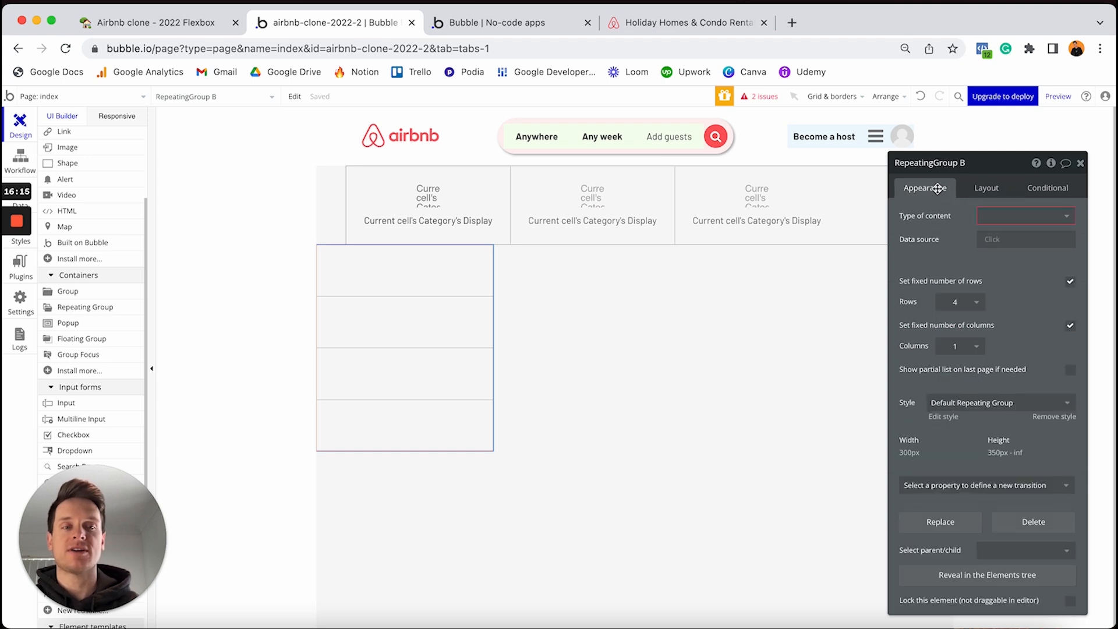
left_click(994, 219)
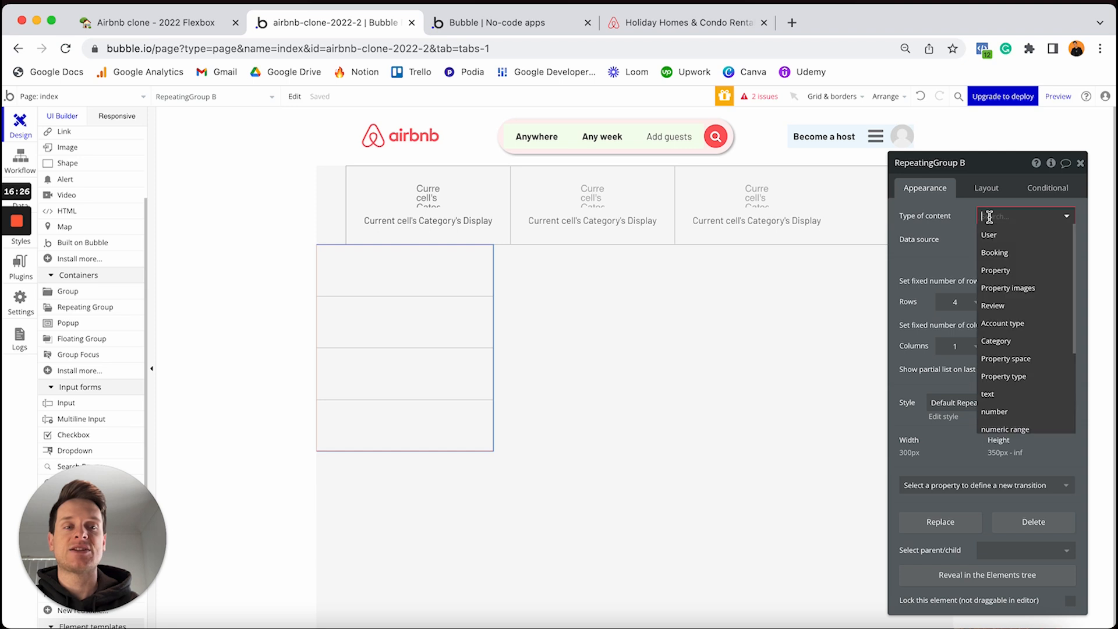
left_click(998, 272)
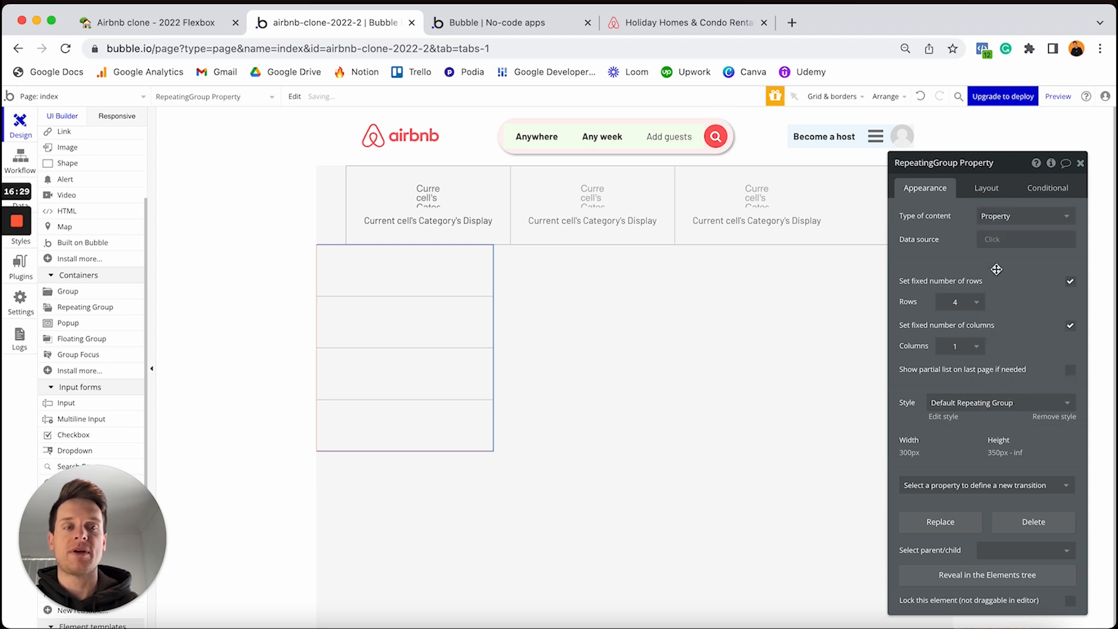
left_click(992, 241)
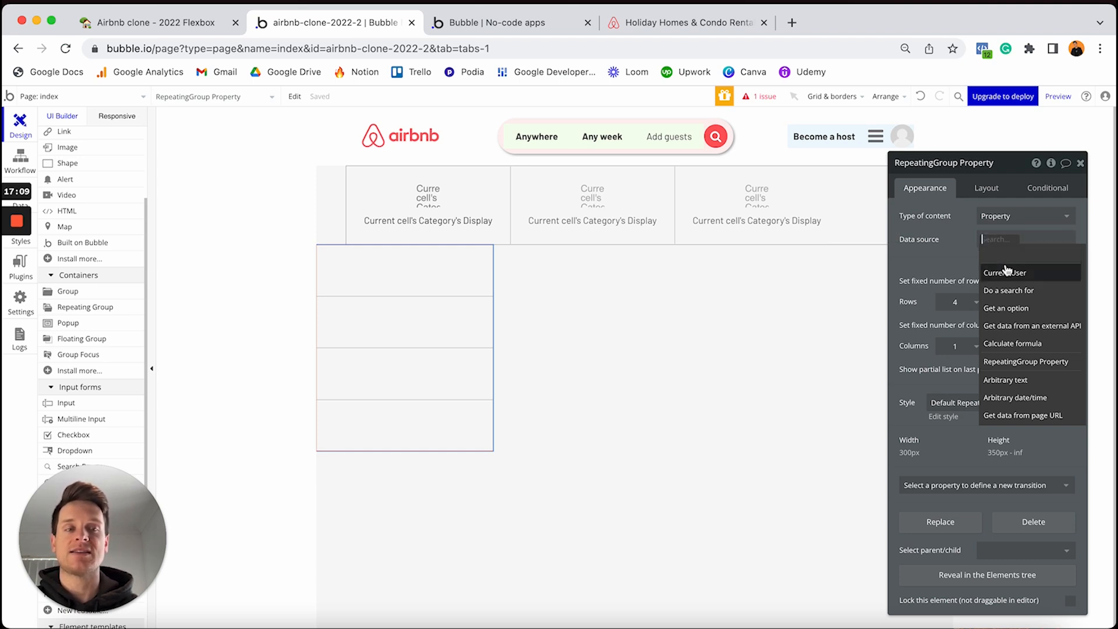
left_click(1013, 294)
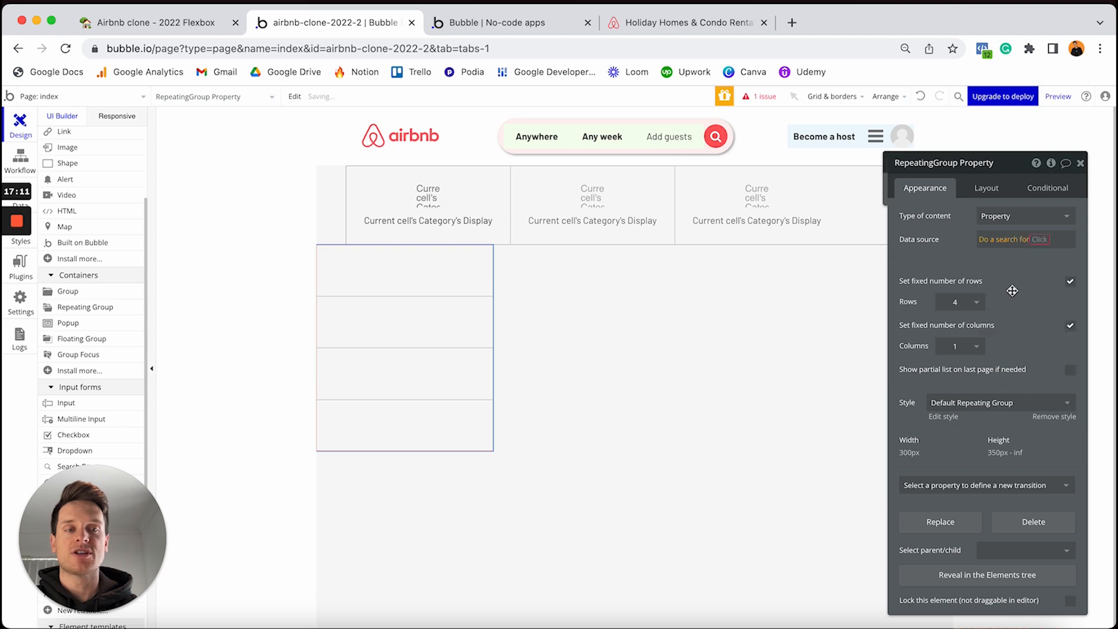
left_click(852, 192)
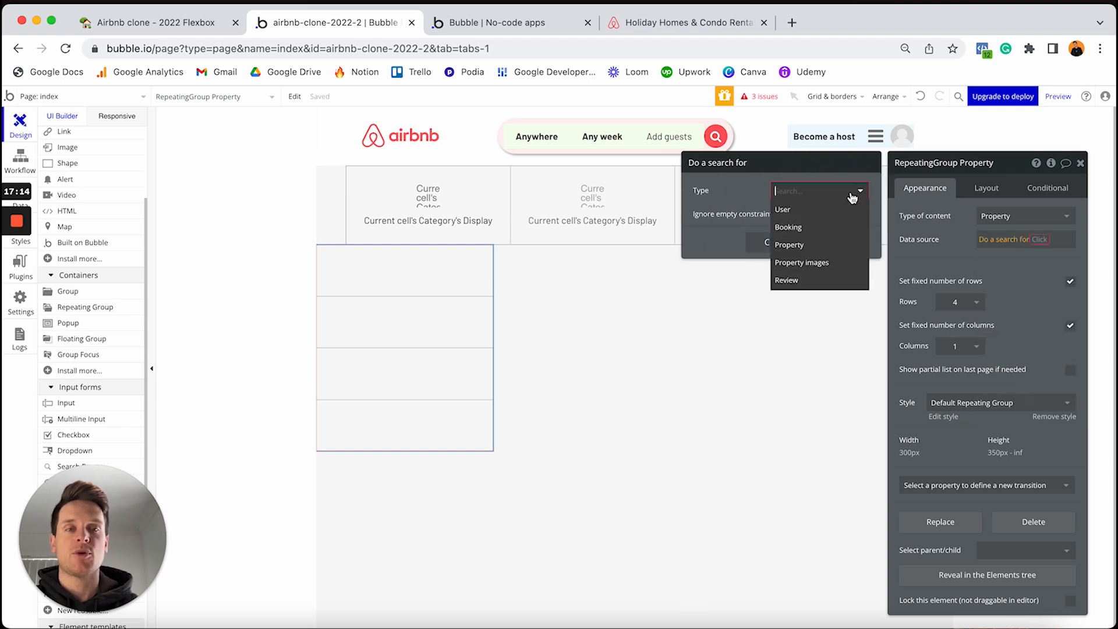
left_click(803, 248)
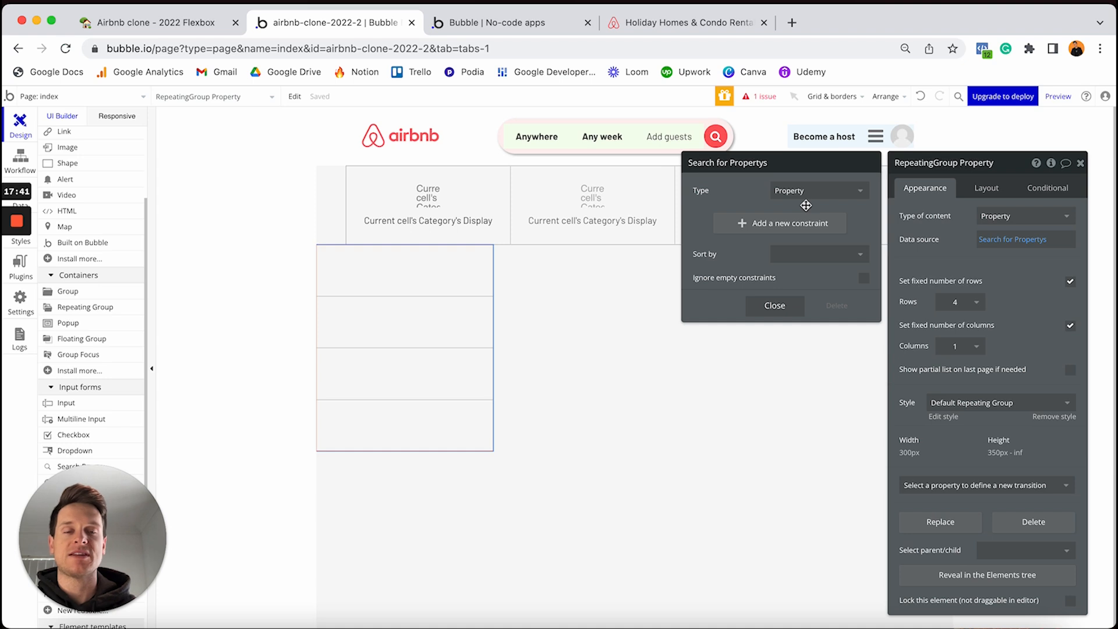
Step: Add a constraint to the property search on the Address field using the "is within" operator
left_click(756, 226)
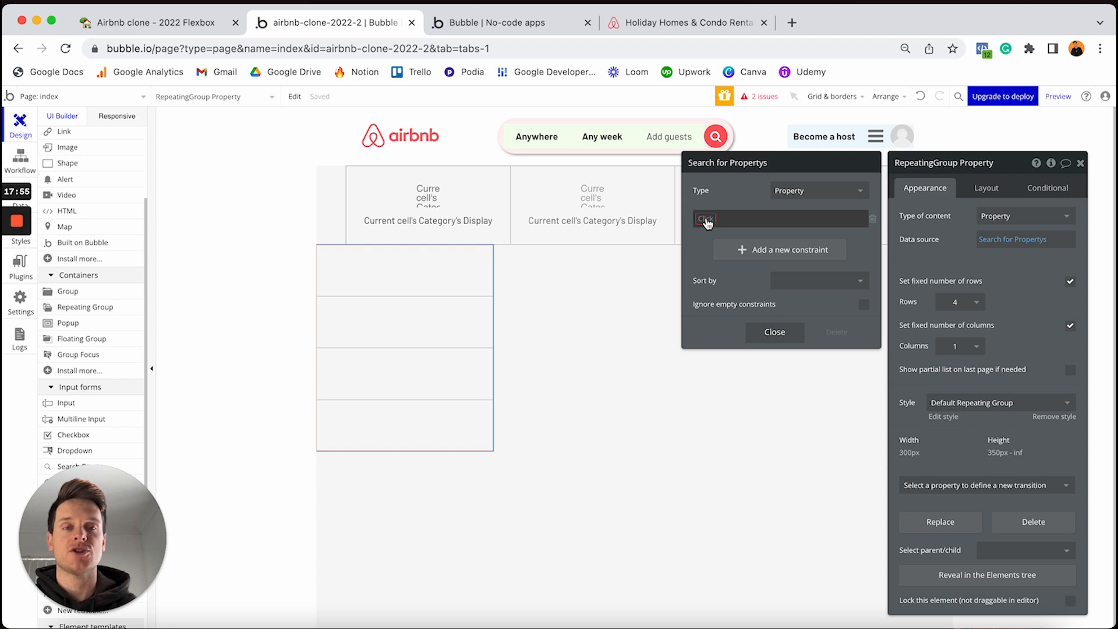
left_click(707, 221)
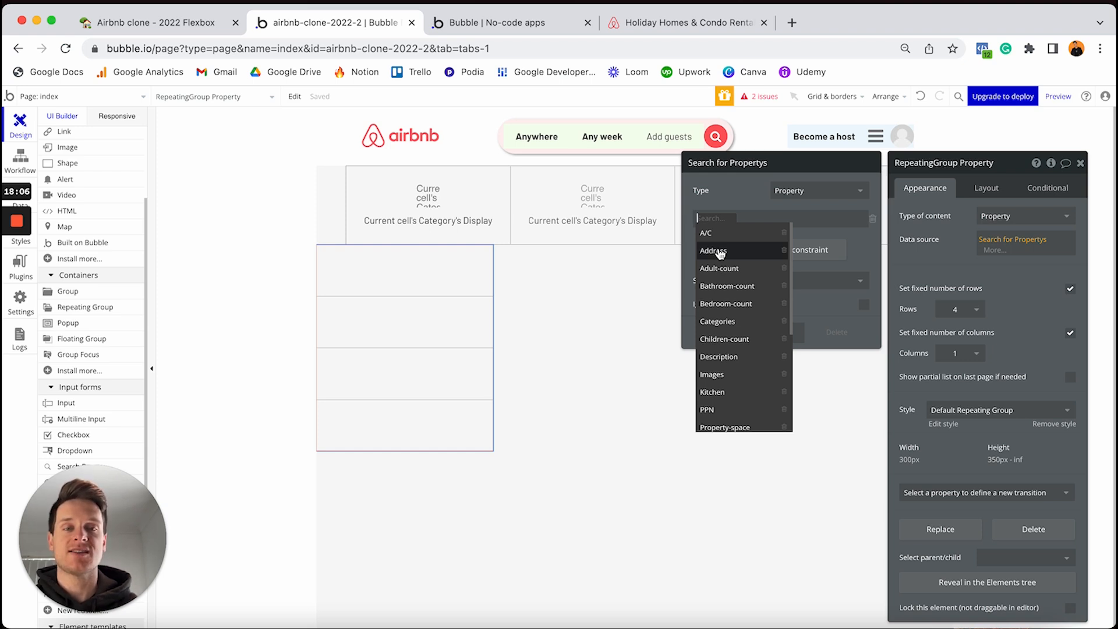
left_click(713, 250)
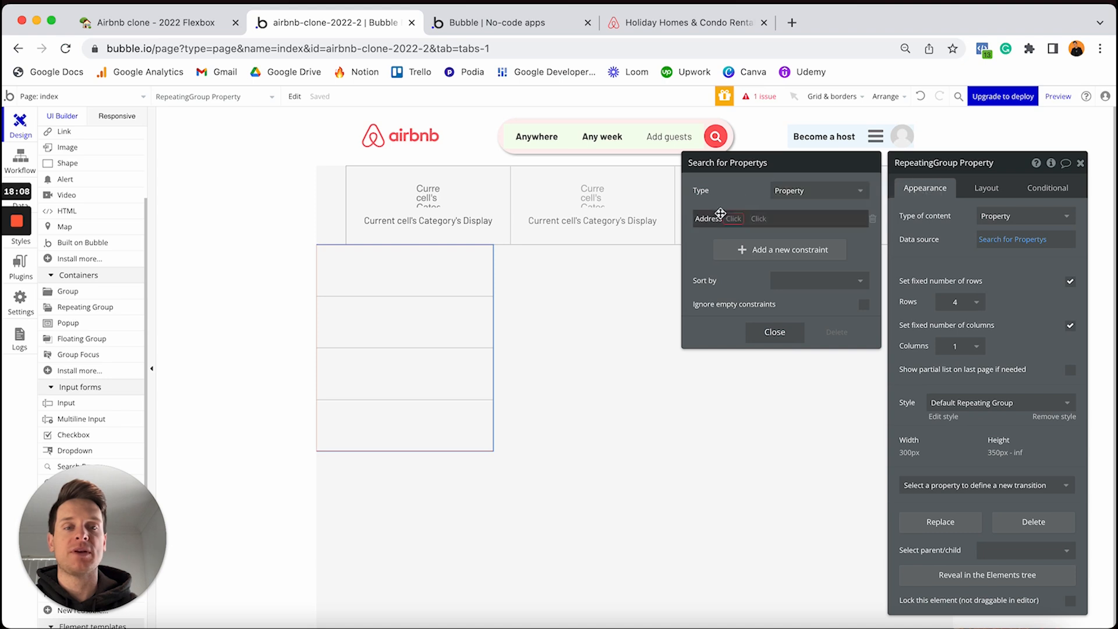
left_click(735, 219)
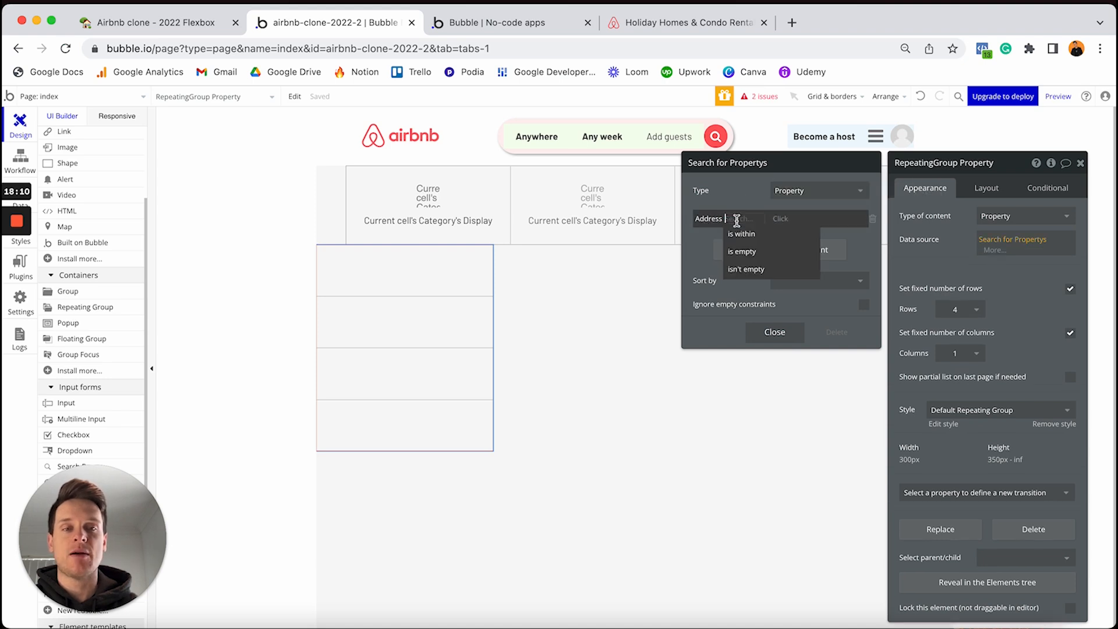
left_click(741, 234)
Step: Complete the Address constraint with a distance of 300 kms of the Current geographic position
left_click(761, 219)
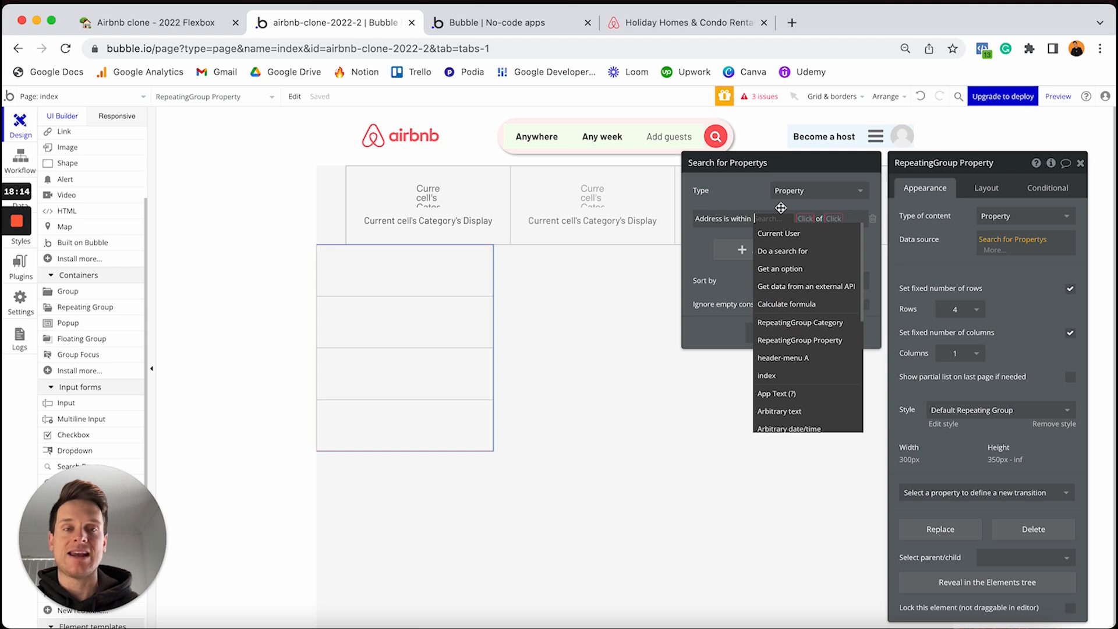
type("300")
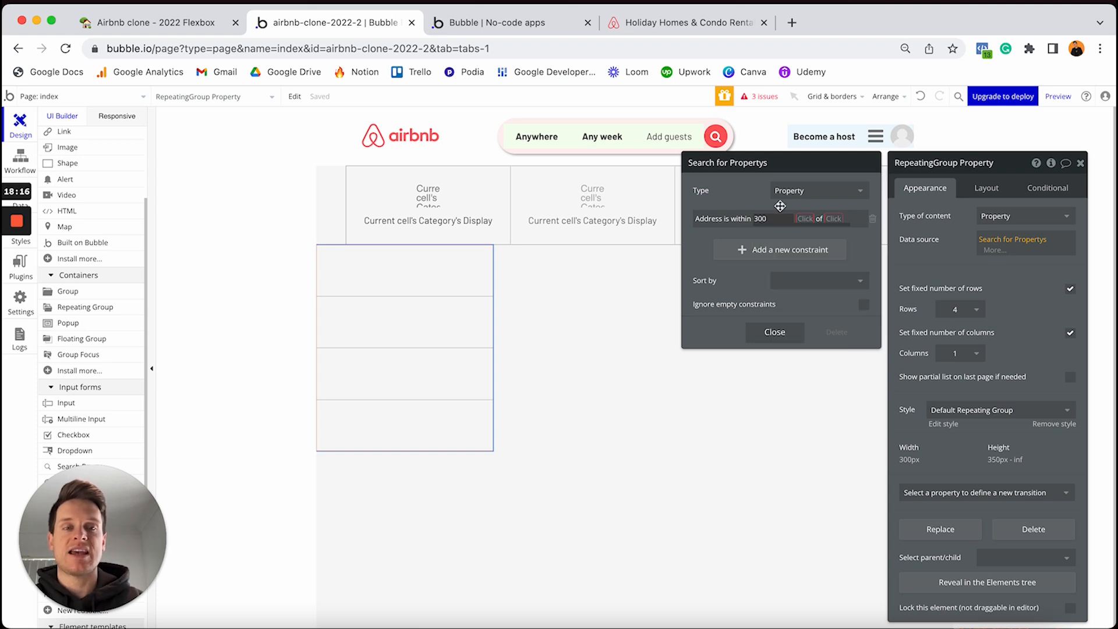
left_click(775, 219)
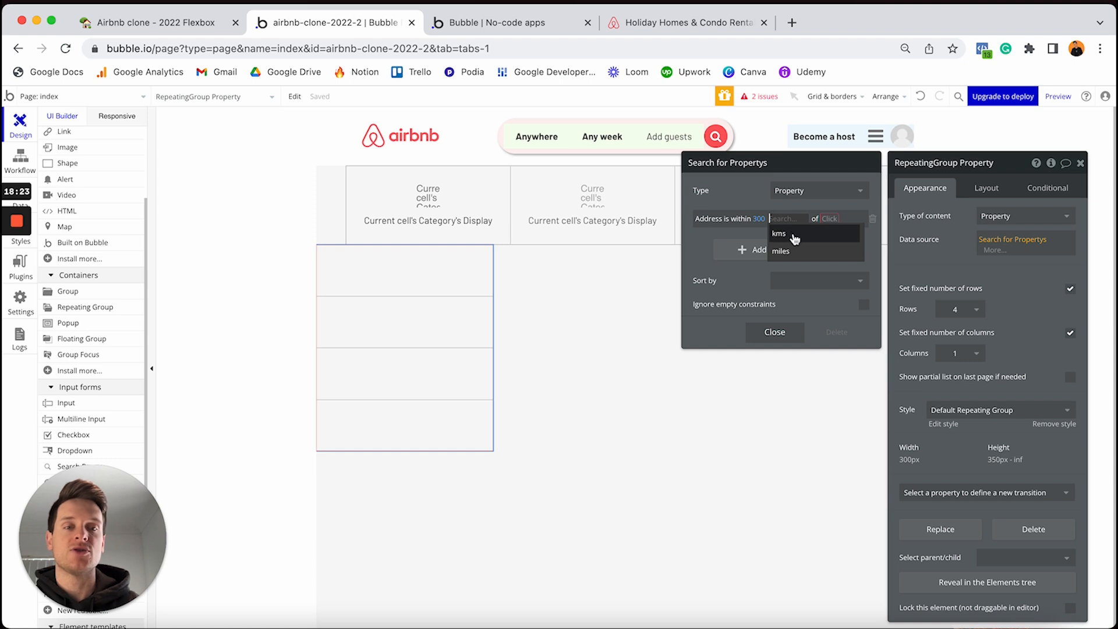
left_click(792, 234)
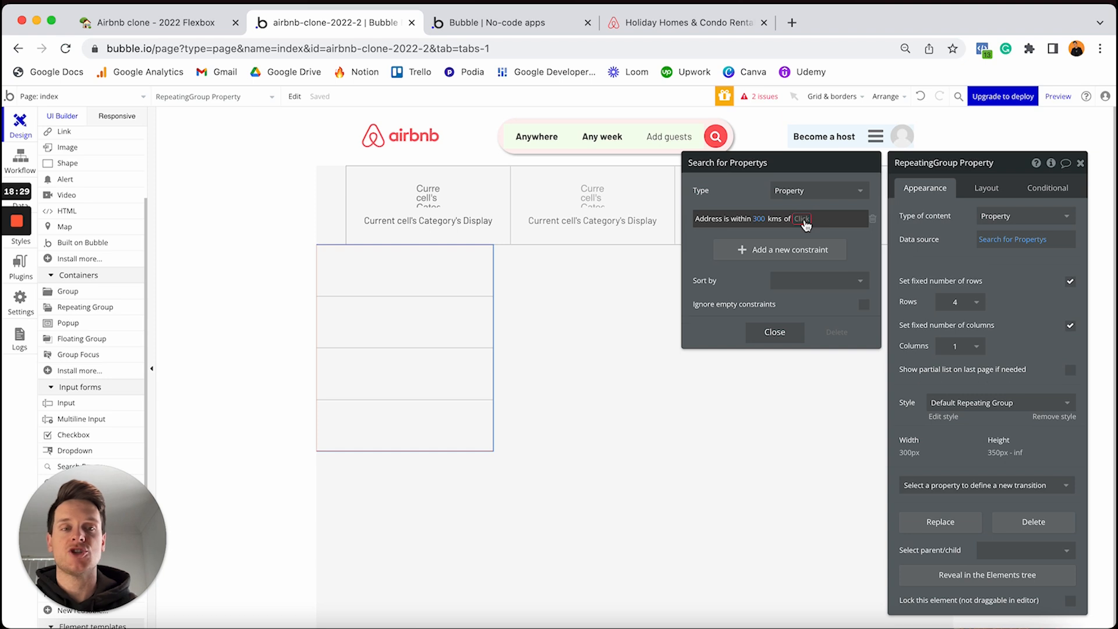
left_click(802, 219)
scroll(749, 257, "down", 3)
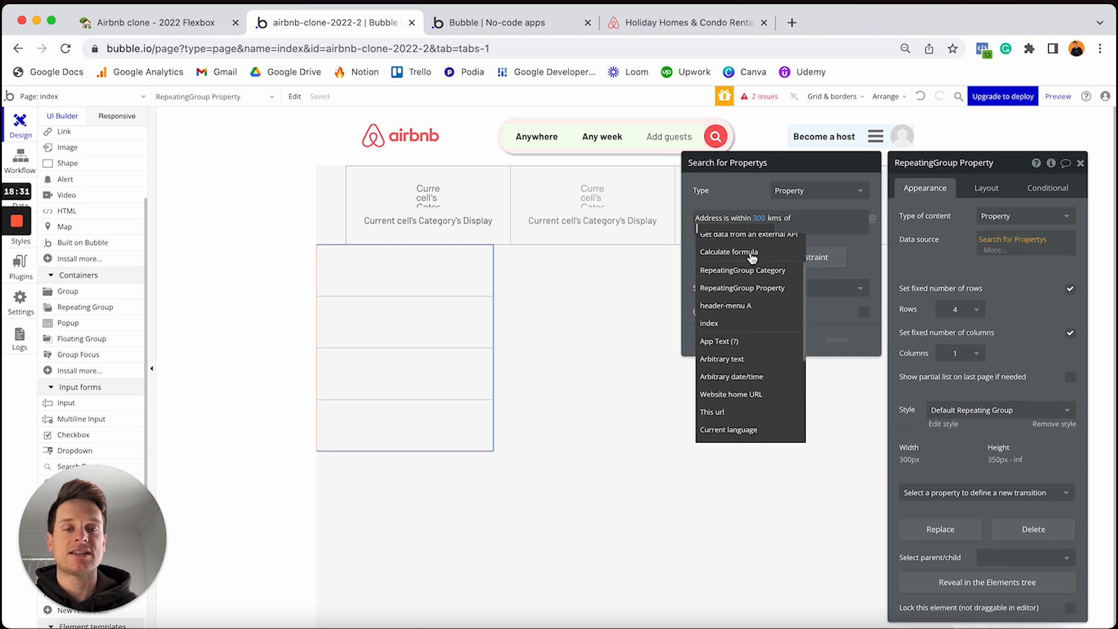
scroll(751, 258, "down", 5)
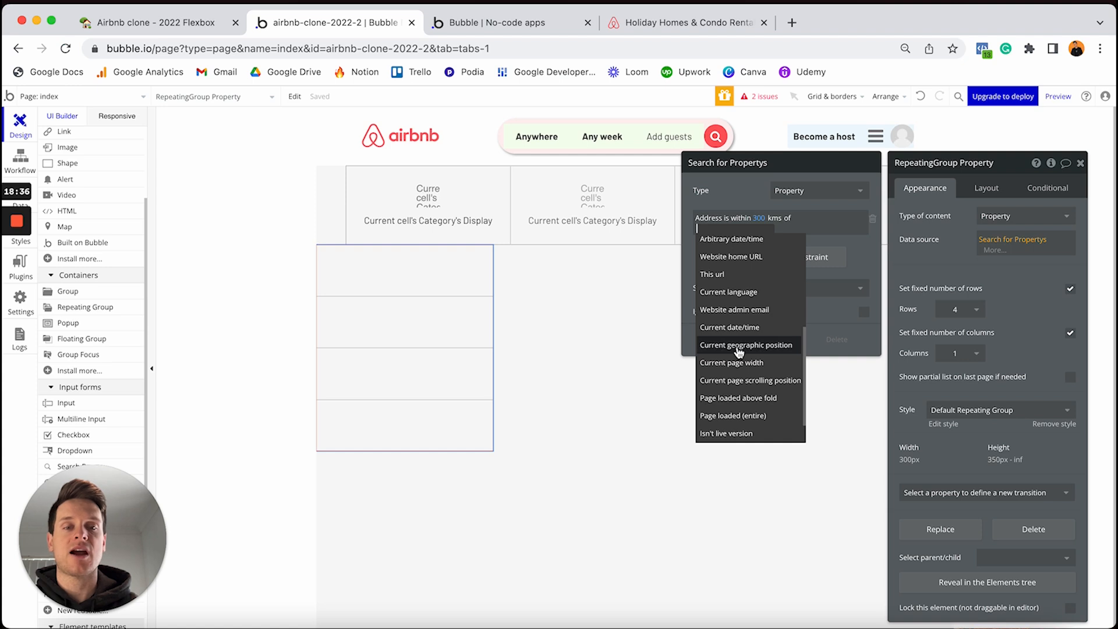
left_click(738, 346)
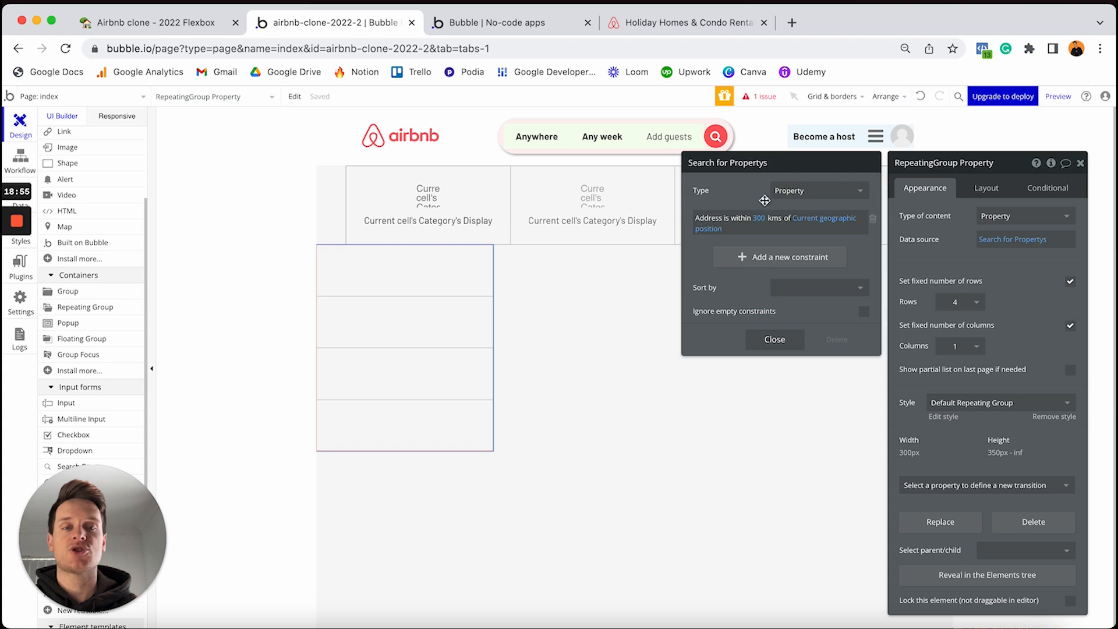
Step: Sort the property search by Random sorting and close the search settings
left_click(798, 287)
scroll(794, 318, "down", 5)
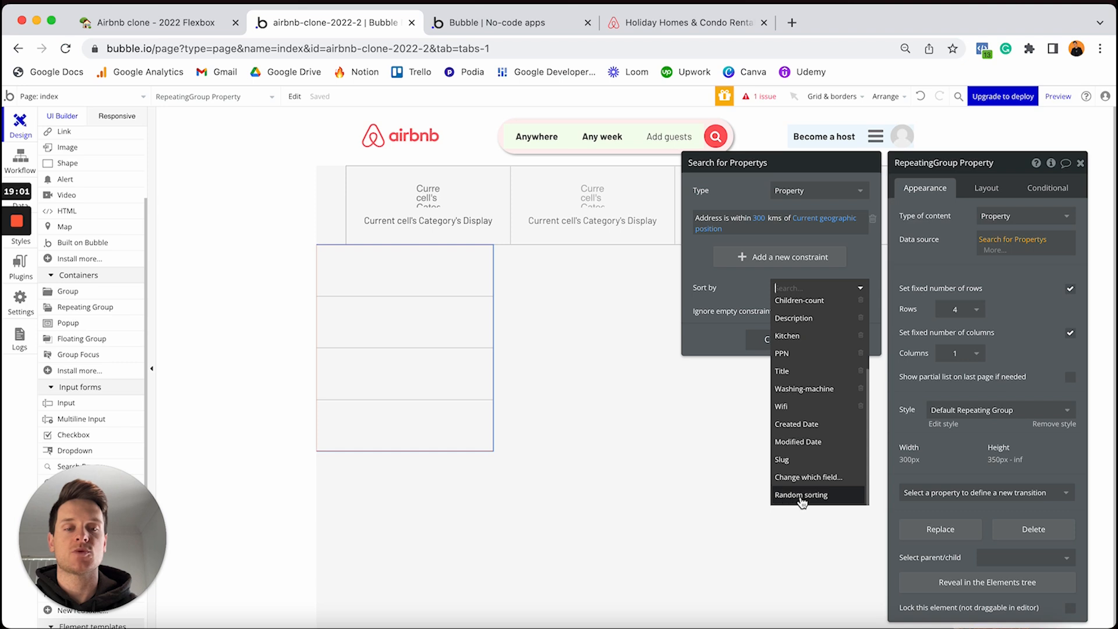
left_click(802, 495)
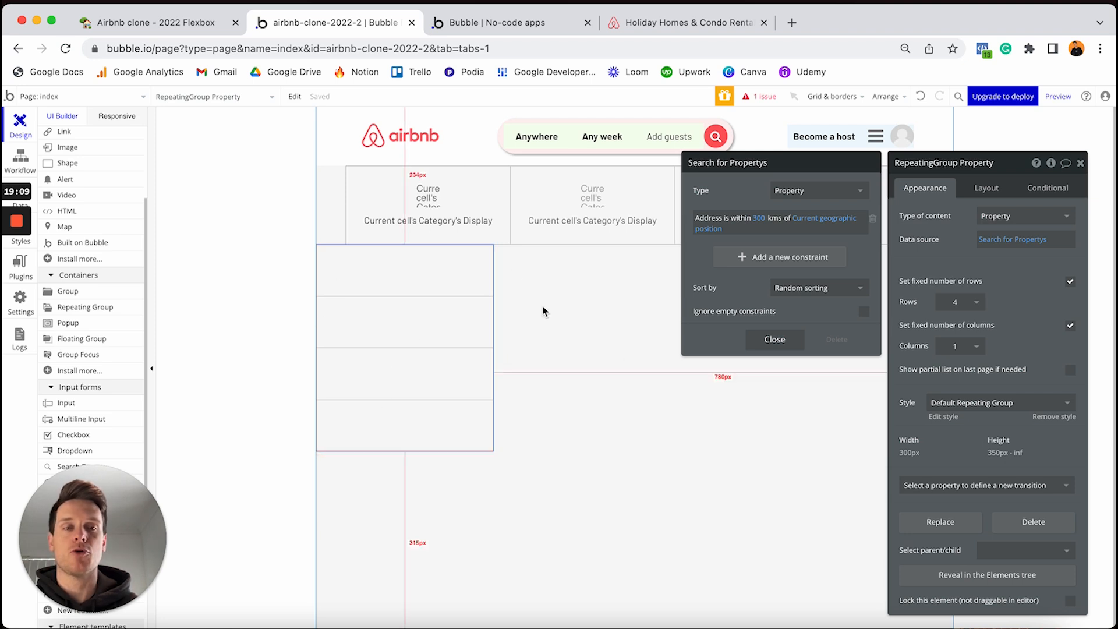
left_click(770, 343)
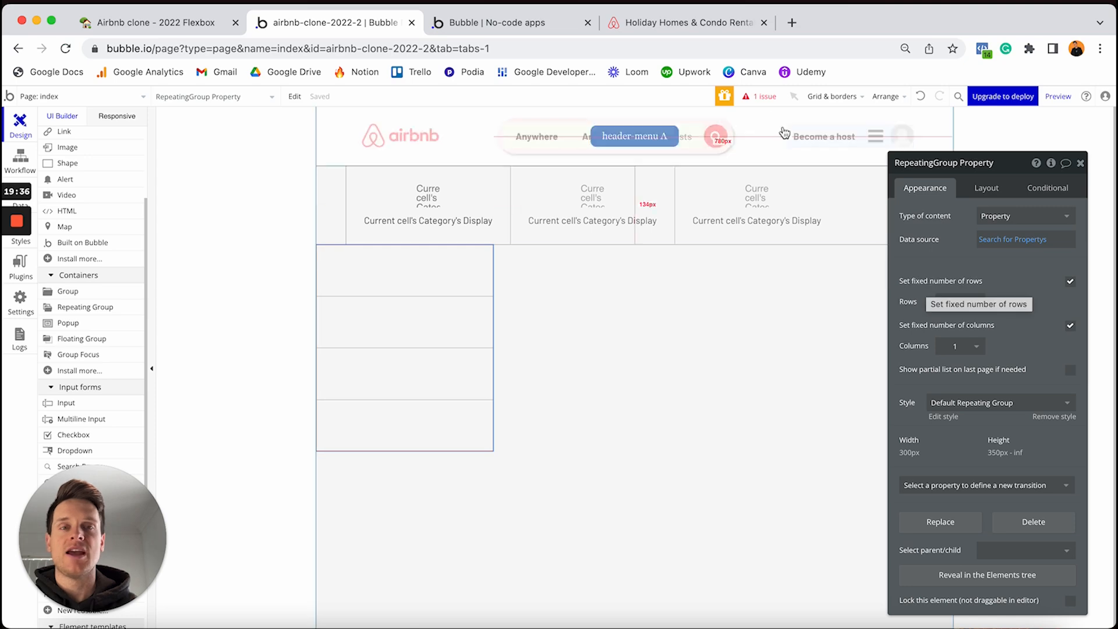
Step: Look through the listings grid on the Airbnb site, and in the Bubble editor turn off the property repeating group's fixed number of rows and columns
left_click(718, 23)
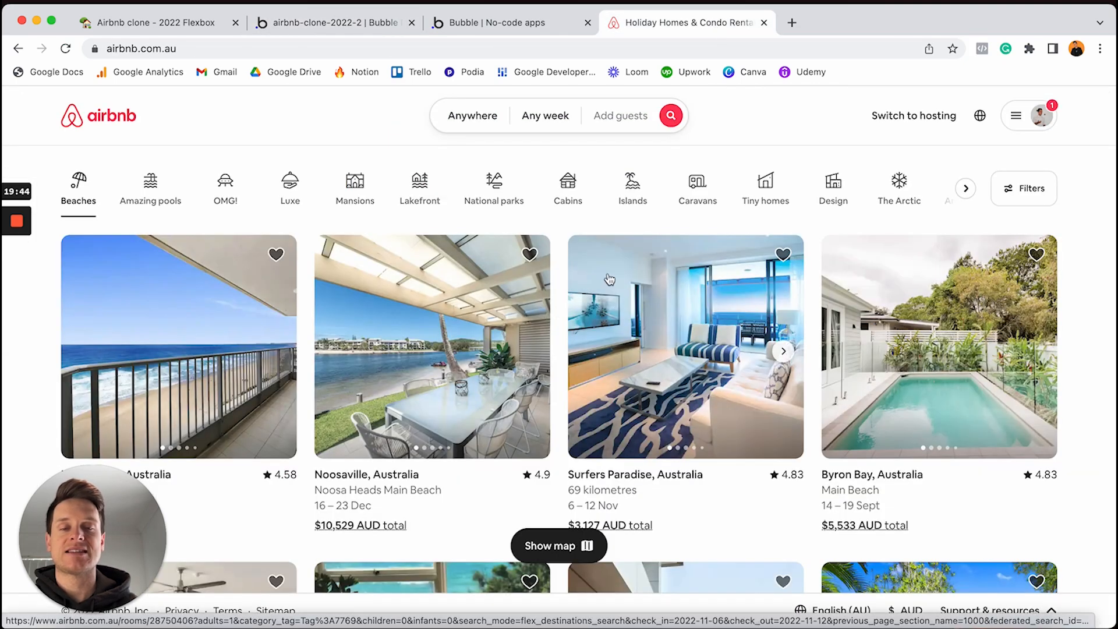
scroll(605, 379, "down", 5)
scroll(605, 384, "down", 15)
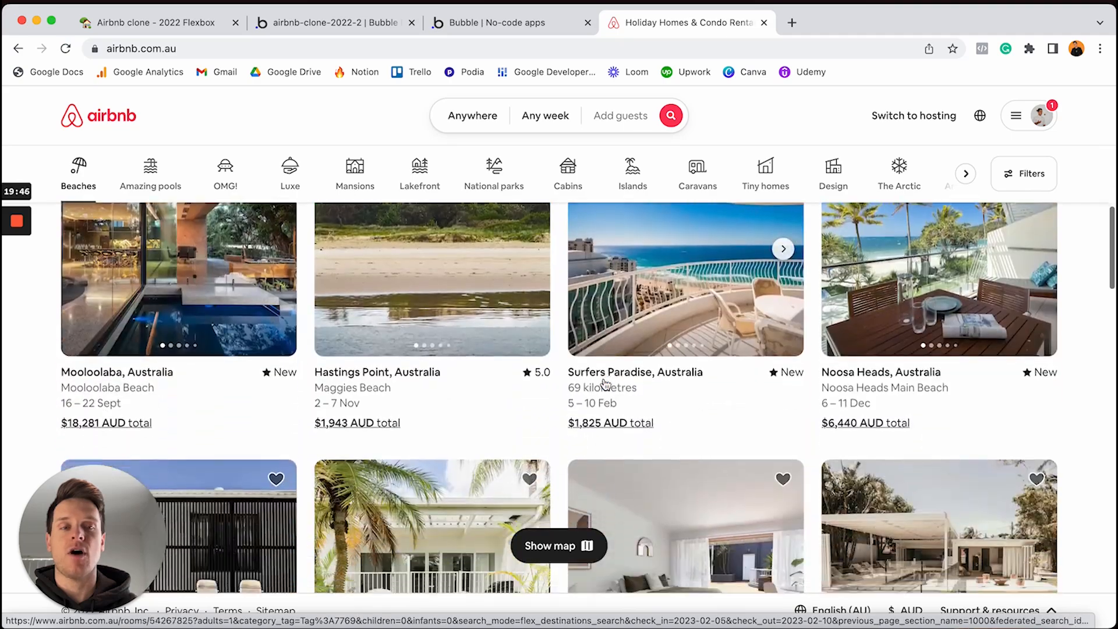
scroll(603, 378, "up", 20)
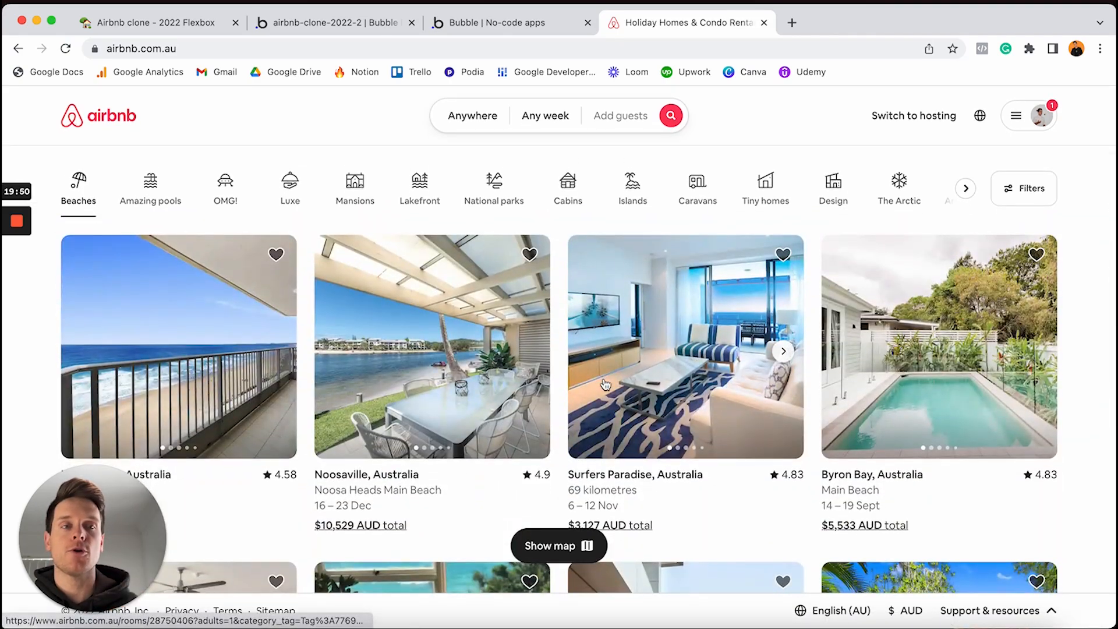
mouse_move(1114, 11)
left_mouse_down()
mouse_move(536, 11)
mouse_move(1116, 11)
left_mouse_up()
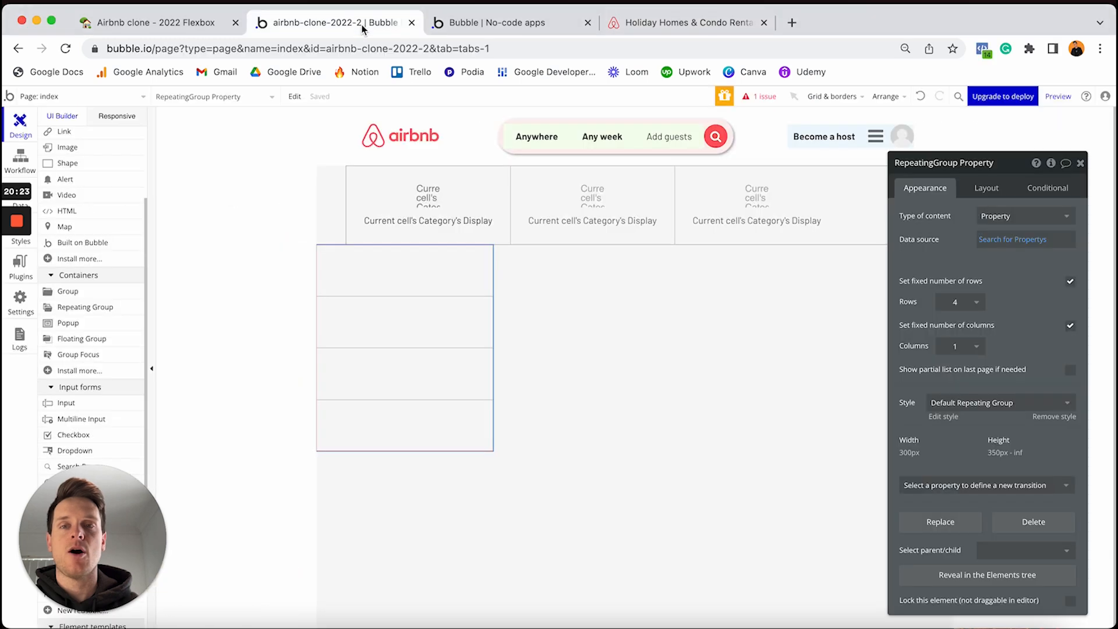
left_click(364, 26)
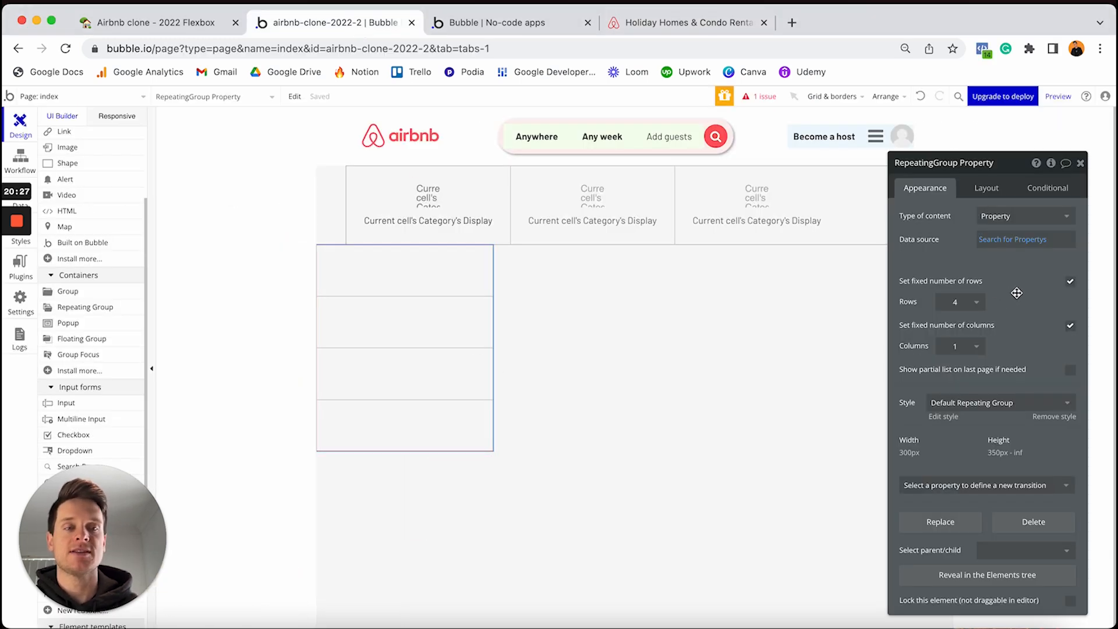
left_click(1070, 284)
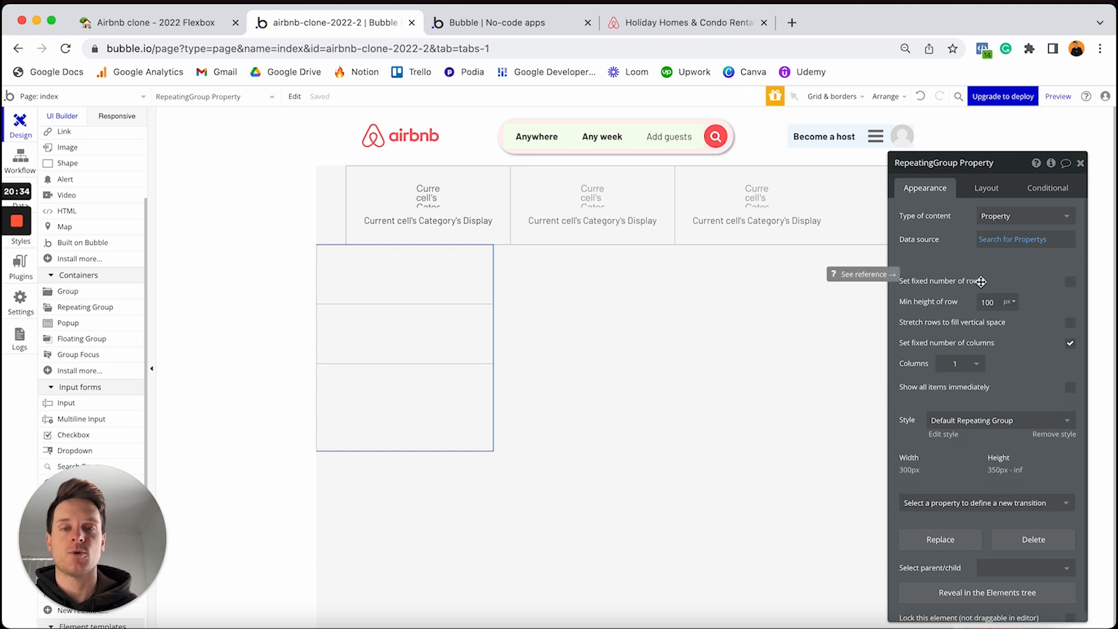
left_click(1072, 345)
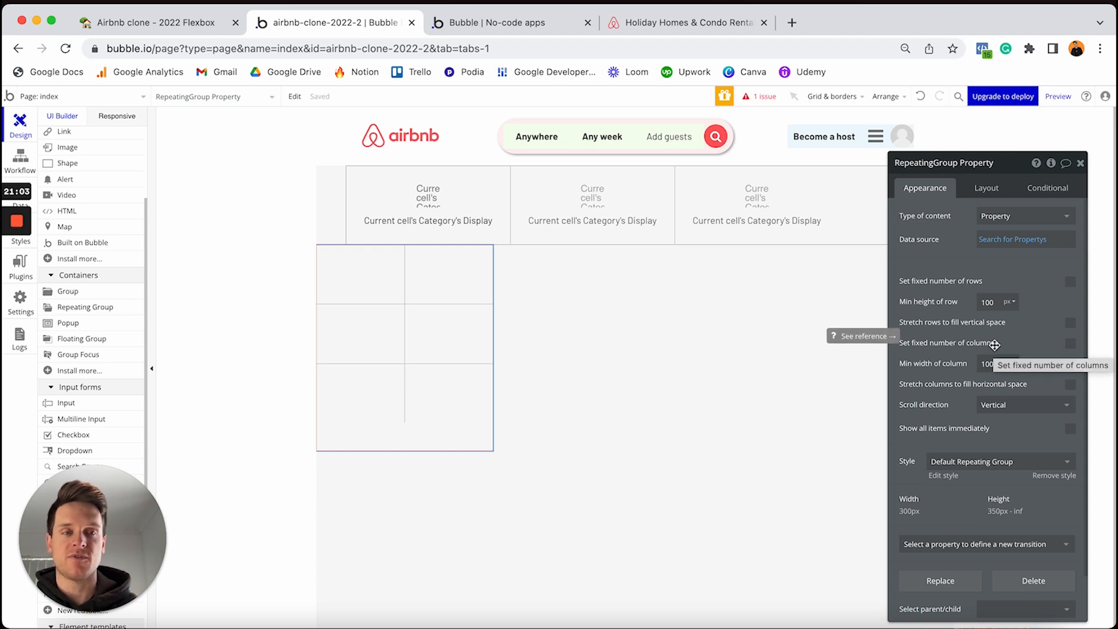
Step: Set the cell container layout of the property repeating group to Column, and check the listing card layout on the Airbnb site
left_click(989, 192)
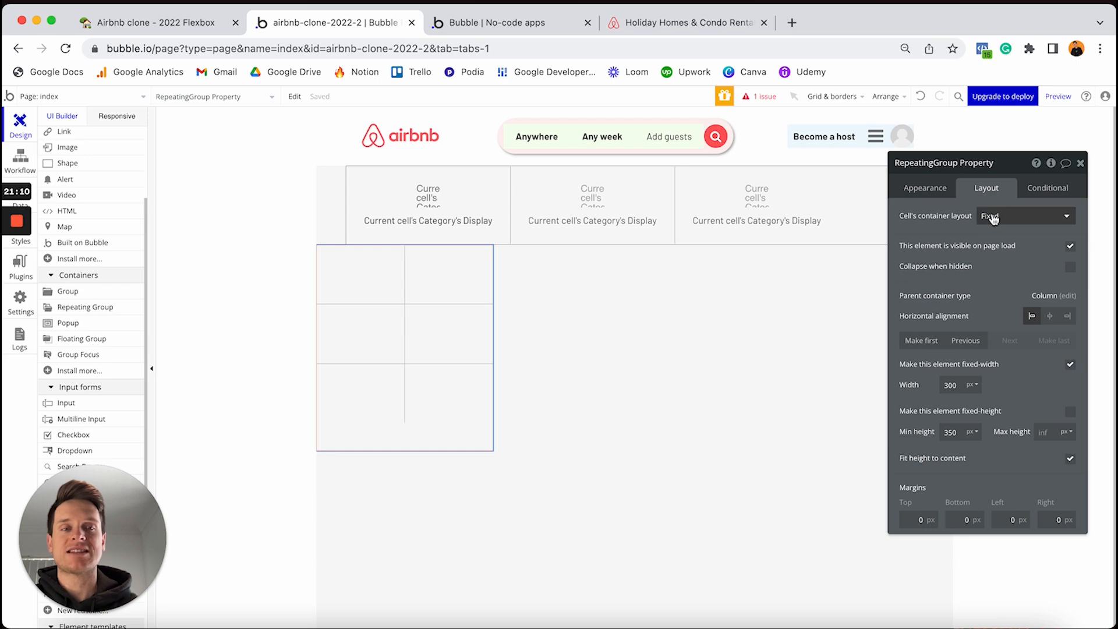
left_click(993, 217)
left_click(994, 287)
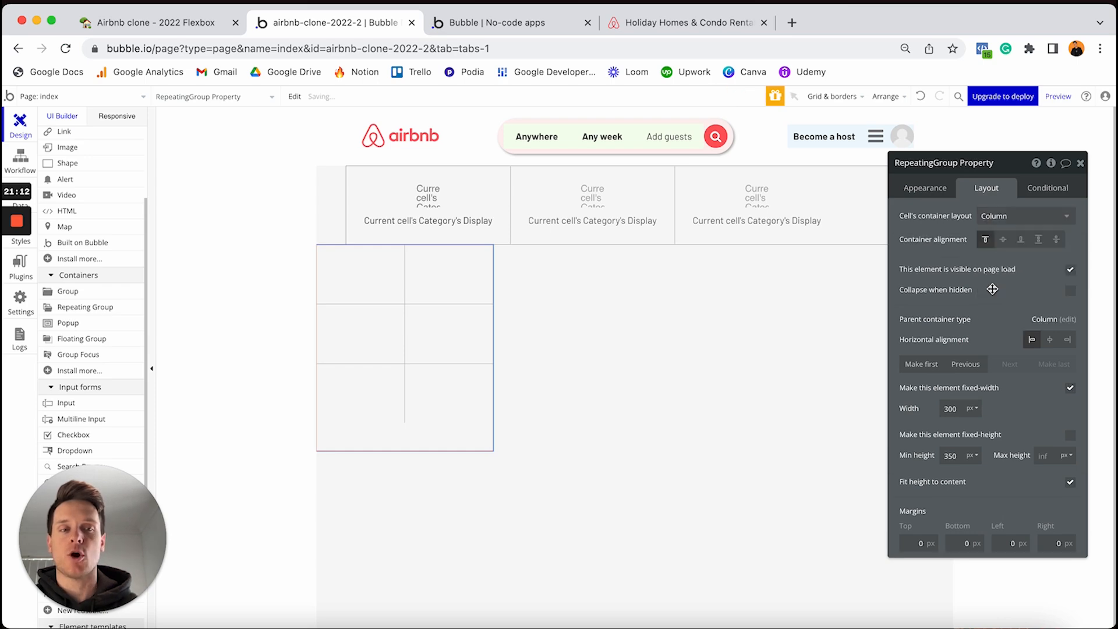
left_click(719, 24)
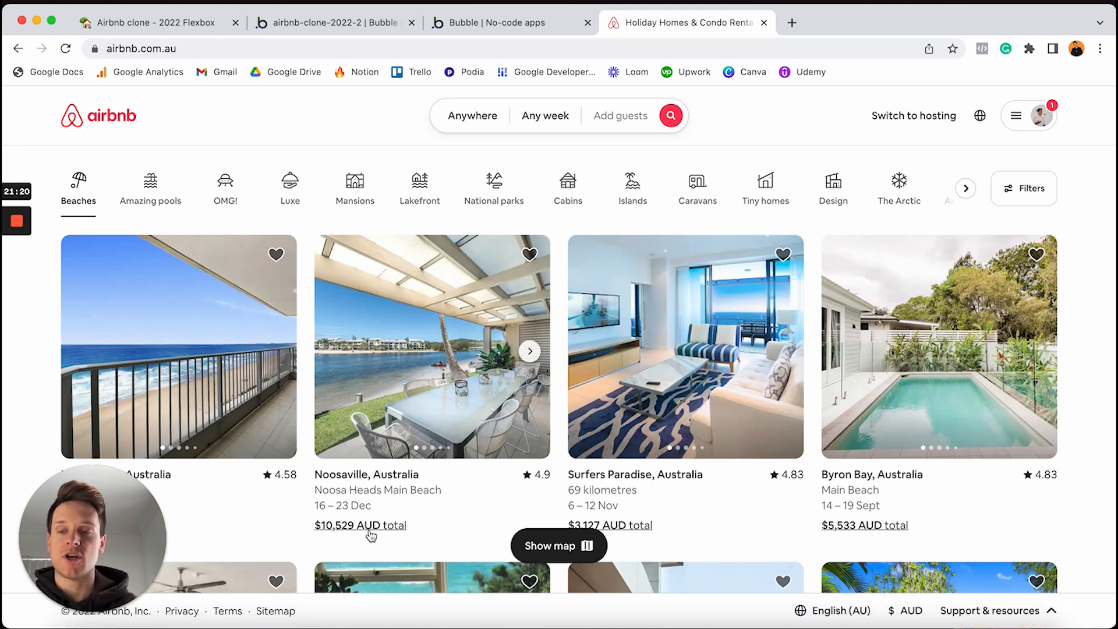
left_click(340, 26)
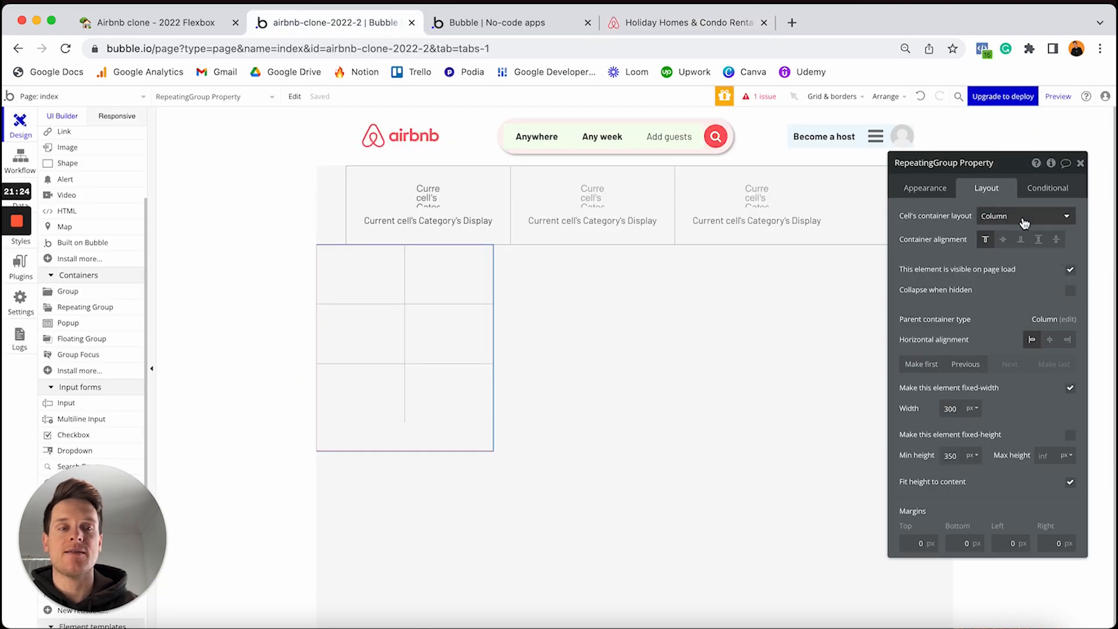
Step: Turn off the fixed width of the property repeating group and set its minimum width to 0 px
left_click(1070, 387)
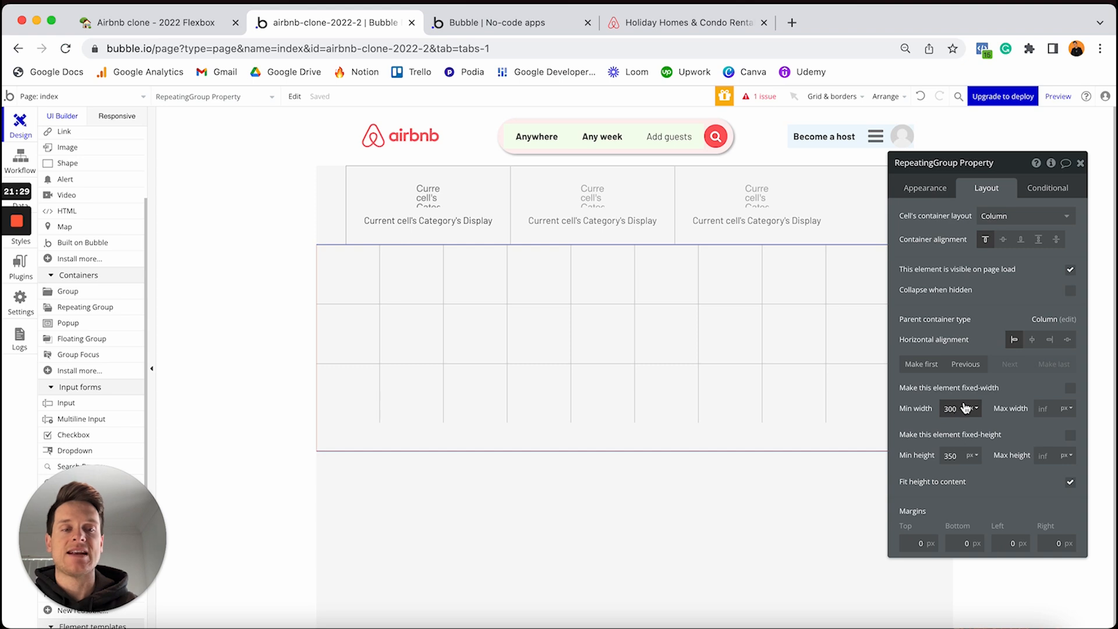
type("0")
left_click(1021, 393)
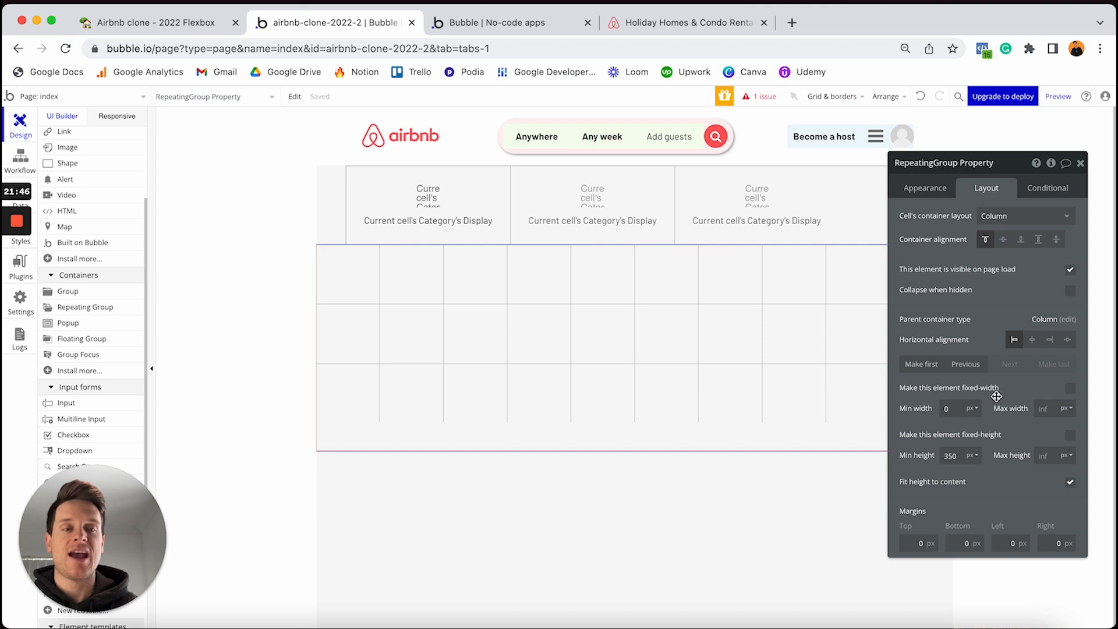
Step: Set the minimum column width of the property repeating group to 320 px
left_click(926, 187)
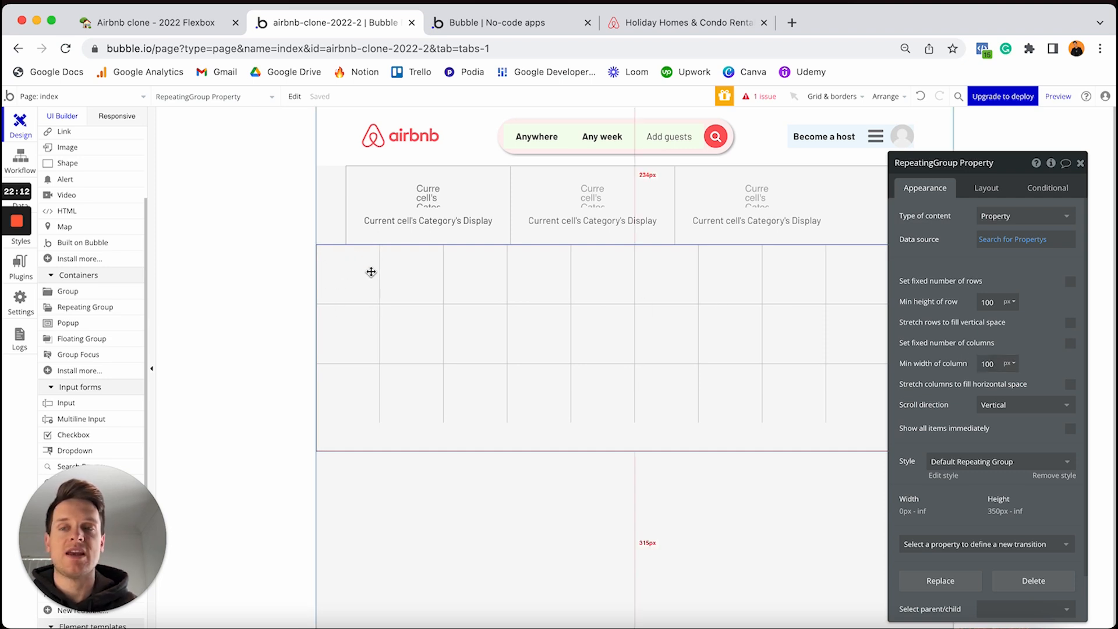
double_click(995, 362)
type("320")
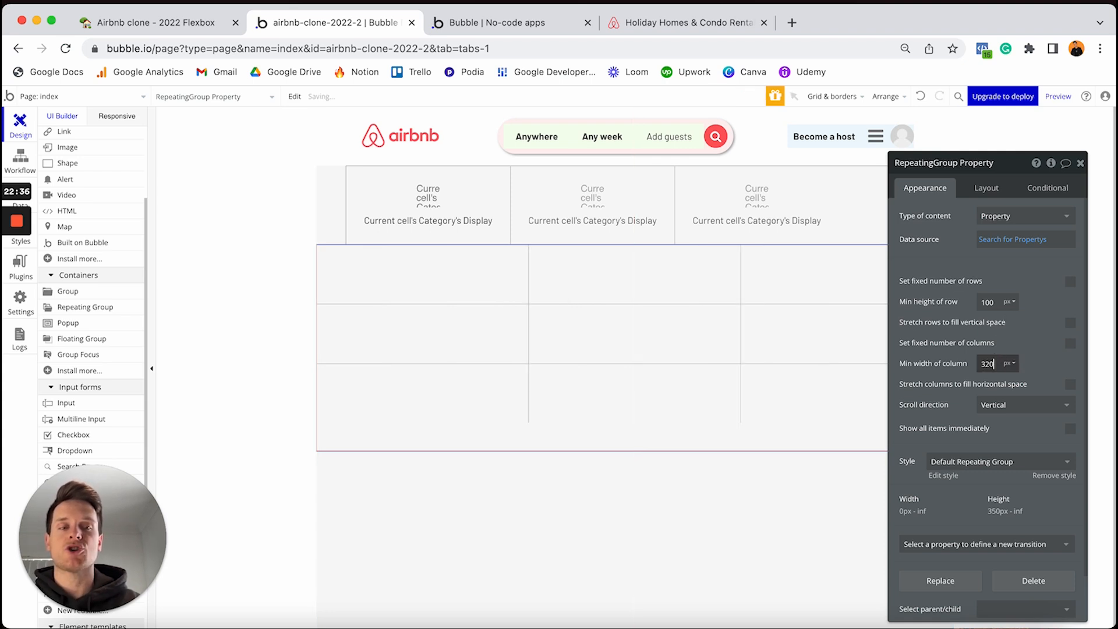
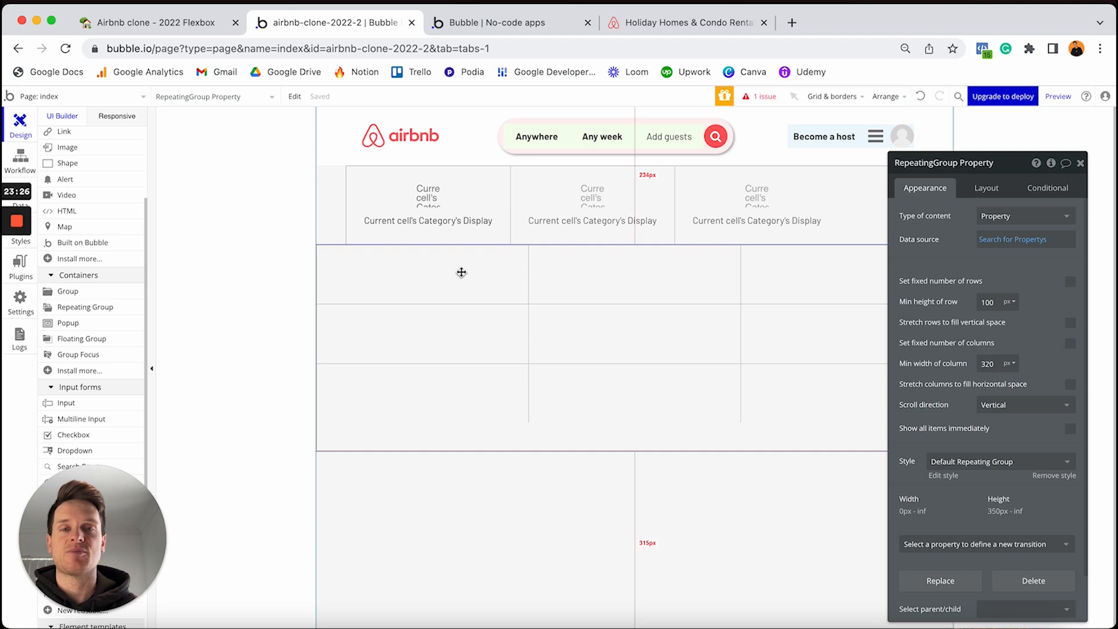
Step: Preview the index page responsively at 320 px and at about 380 px wide, and return to the page builder
left_click(116, 119)
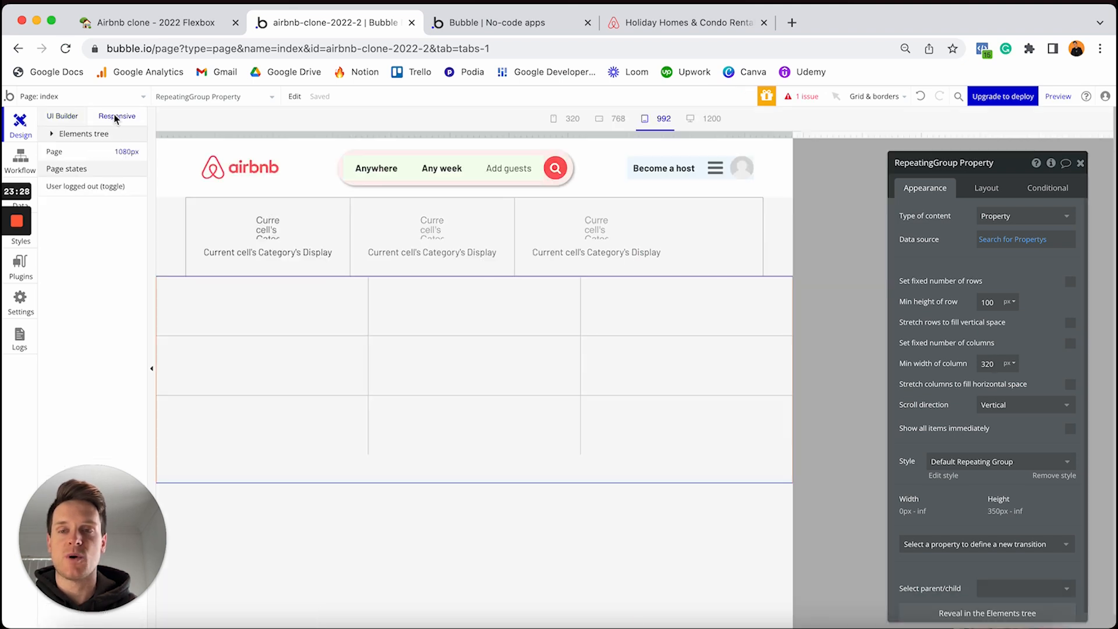
left_click(562, 122)
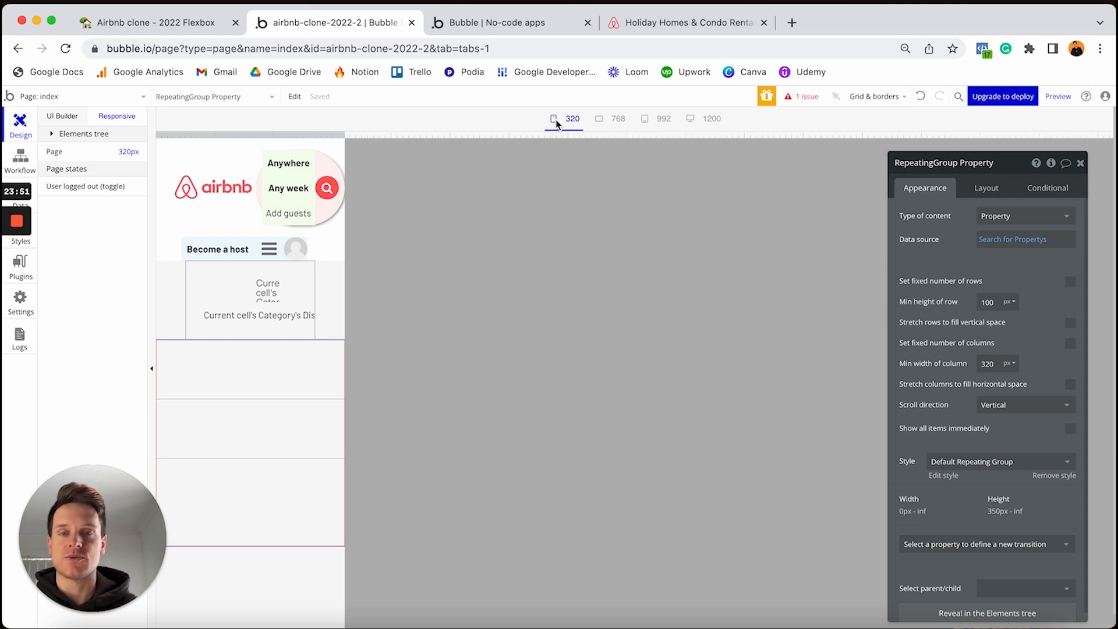
left_click_drag(344, 134, 380, 133)
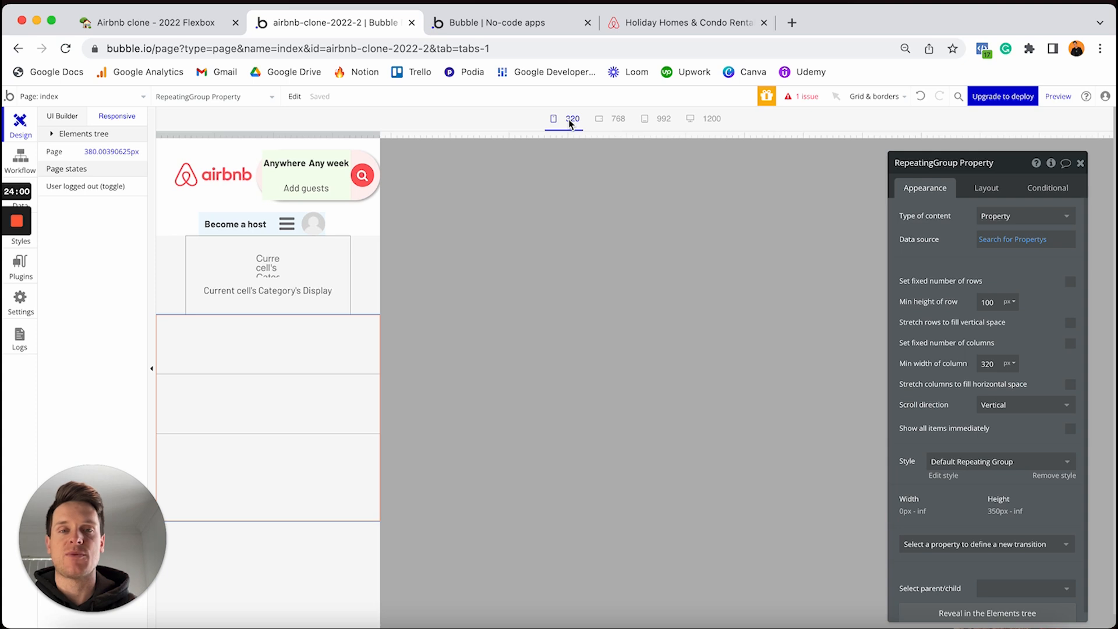
left_click(569, 119)
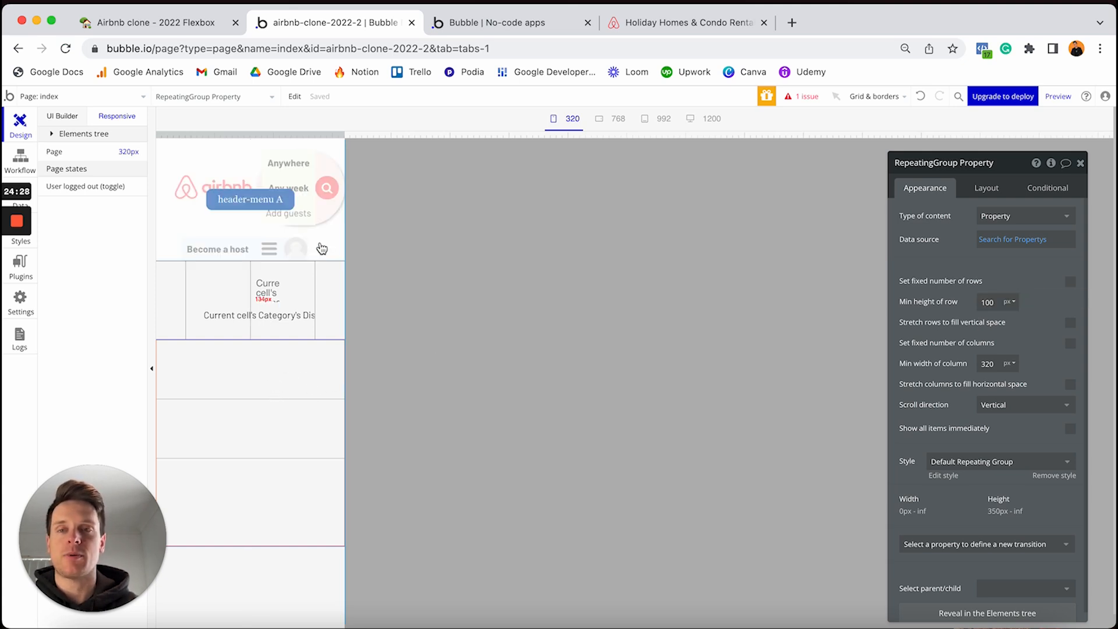
left_click(58, 121)
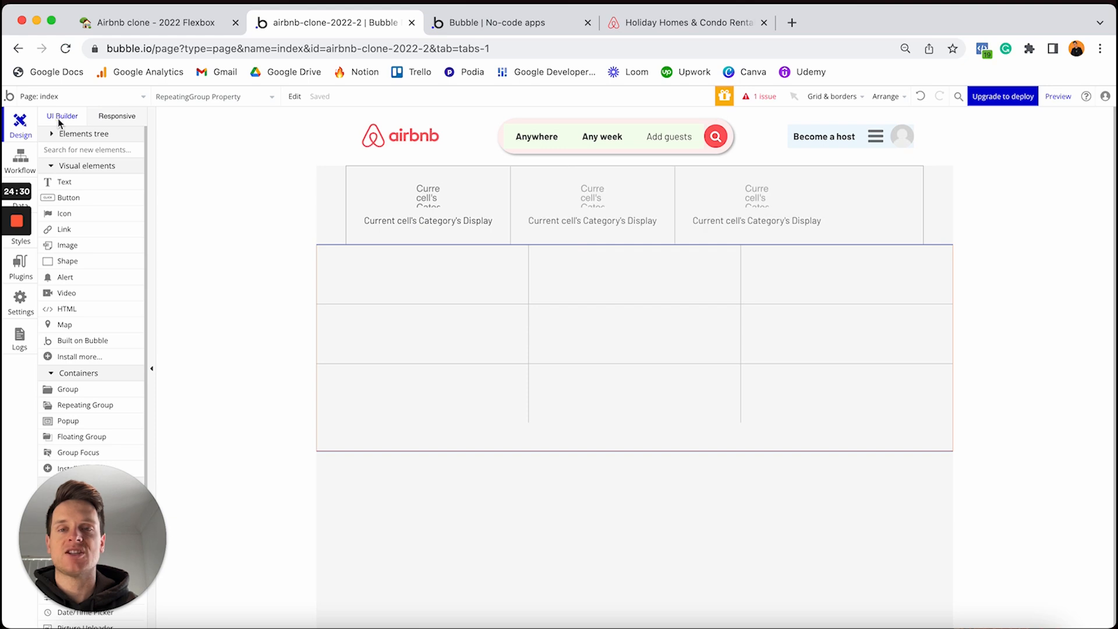
Step: Remove the style from the property repeating group and set the border style for all its borders to Solid
double_click(453, 299)
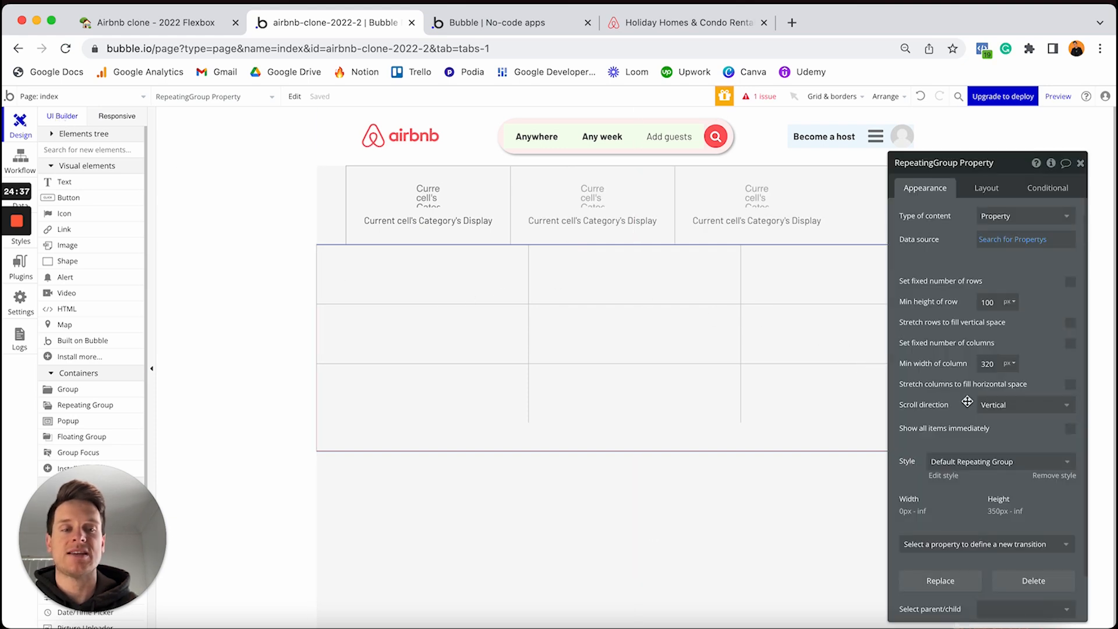
left_click(1046, 478)
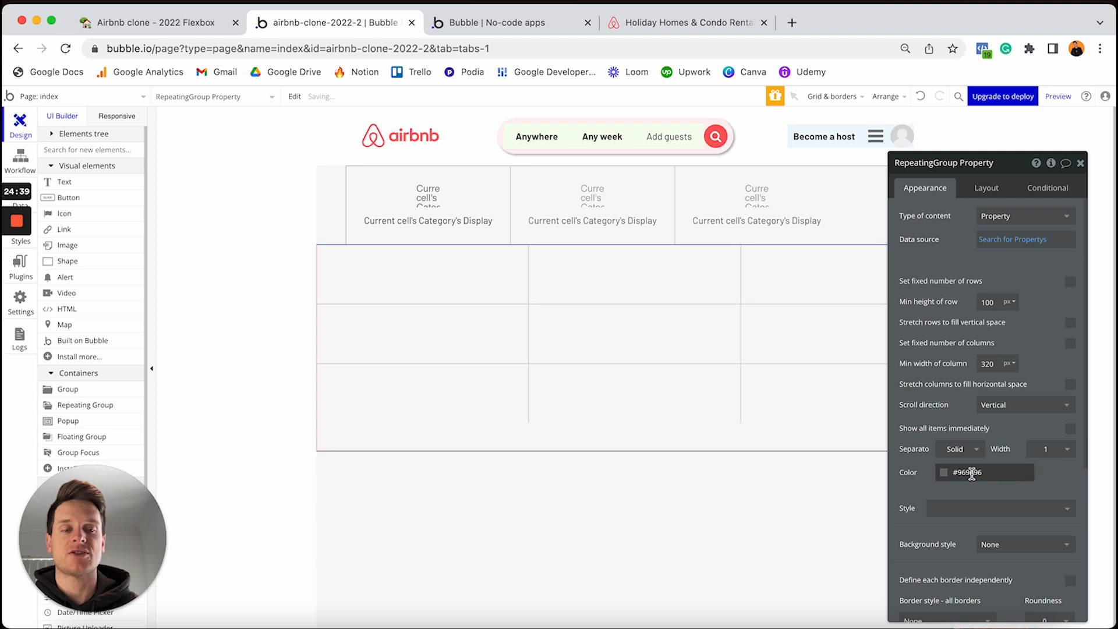
scroll(966, 470, "down", 3)
left_click(959, 518)
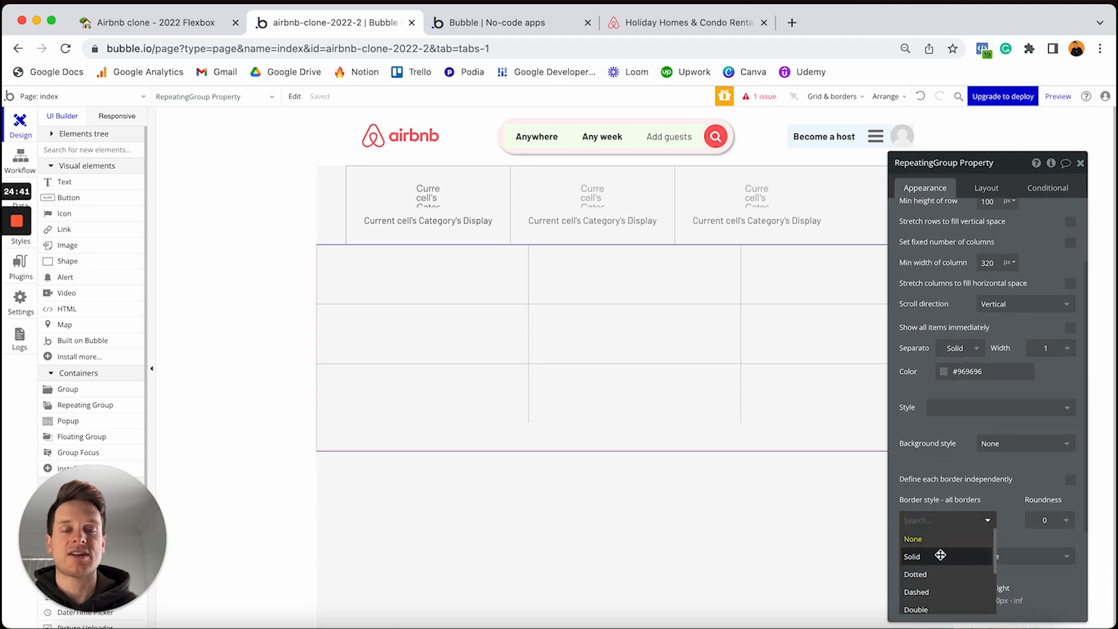
left_click(942, 556)
left_click(724, 536)
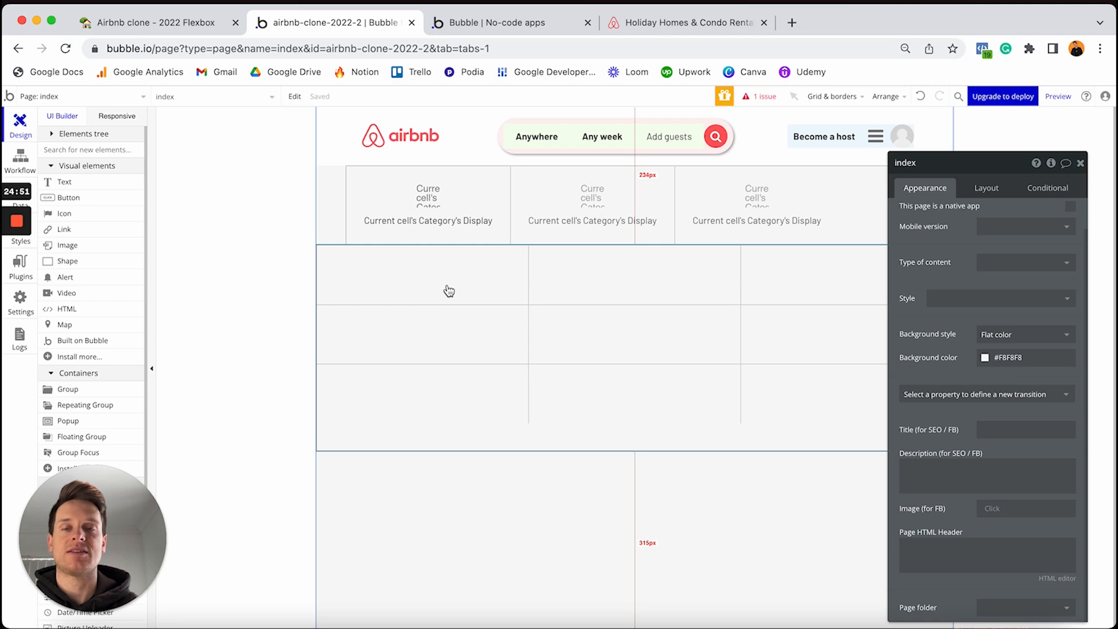
Step: Check the listing photos on the Airbnb site, and in the Bubble editor add an image about 320 by 240 px in the first property cell
left_click(629, 26)
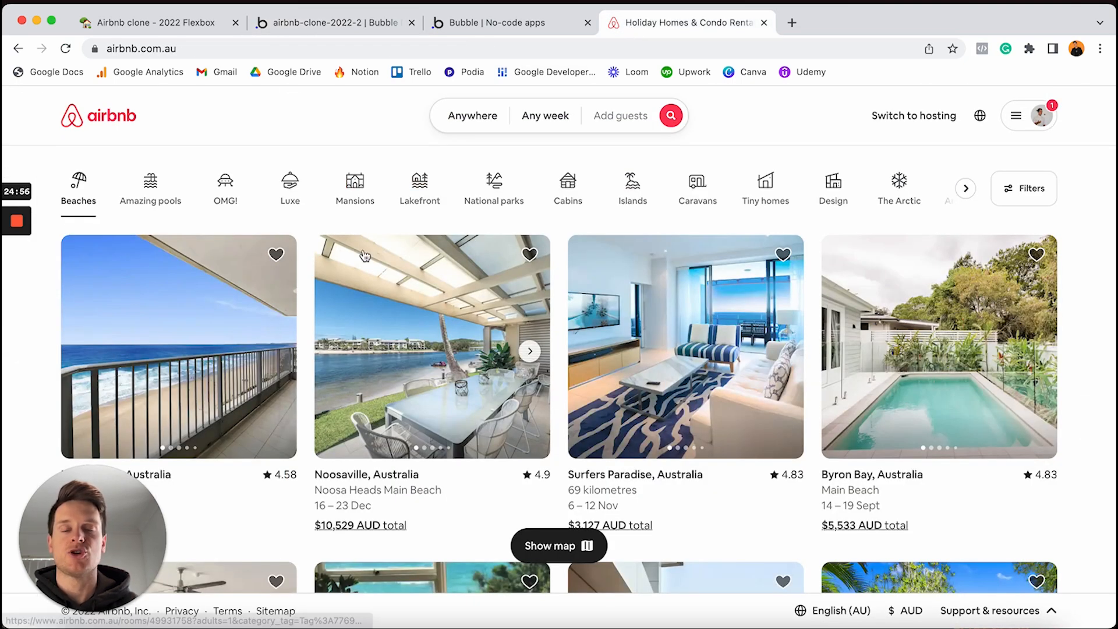
left_click(336, 20)
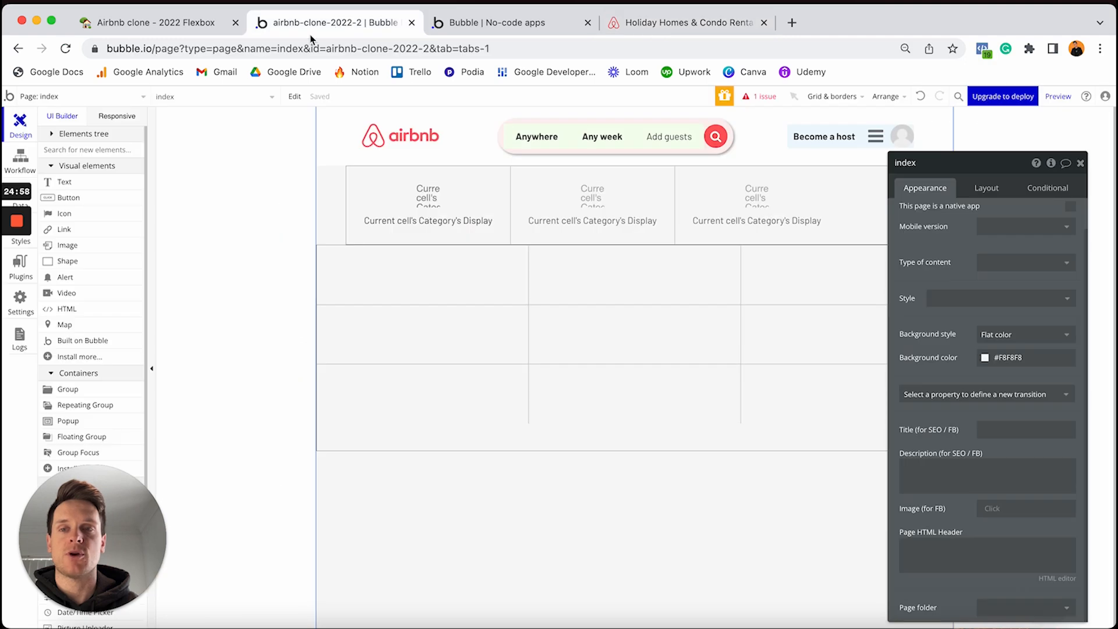
left_click(84, 246)
left_click(339, 257)
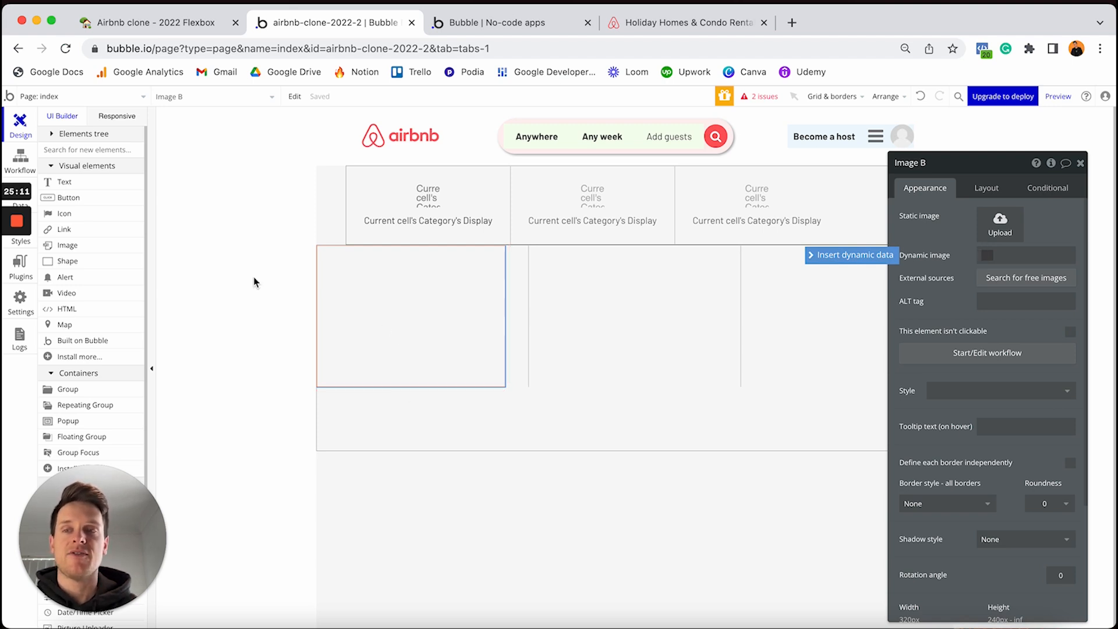
Step: Examine the database fields of the Property and Property Images data types to see how property photos are stored
left_click(35, 184)
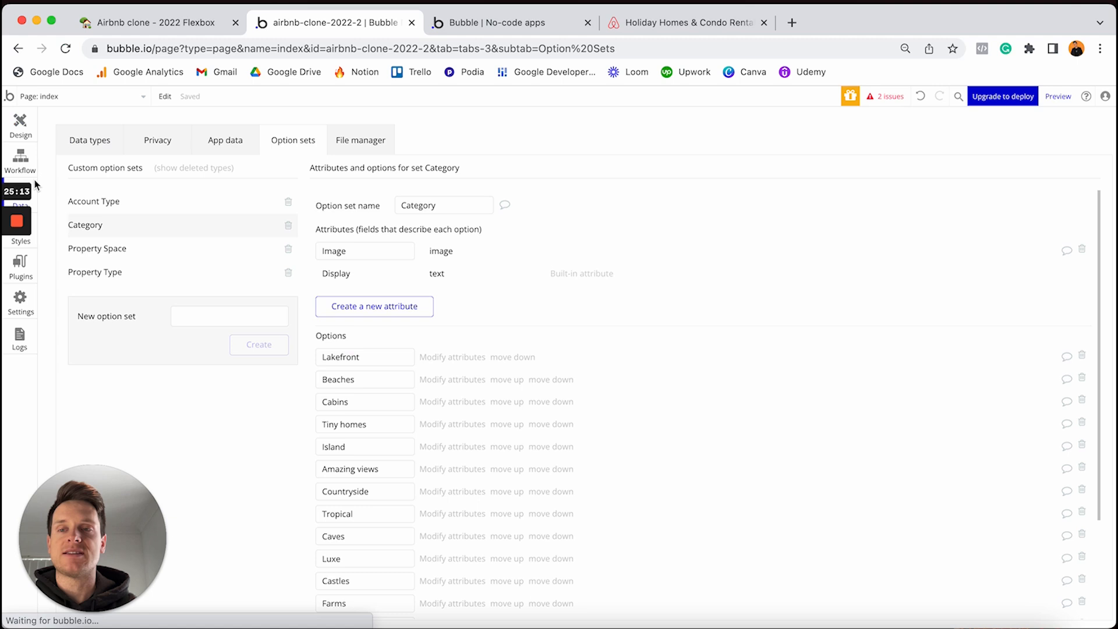
left_click(93, 148)
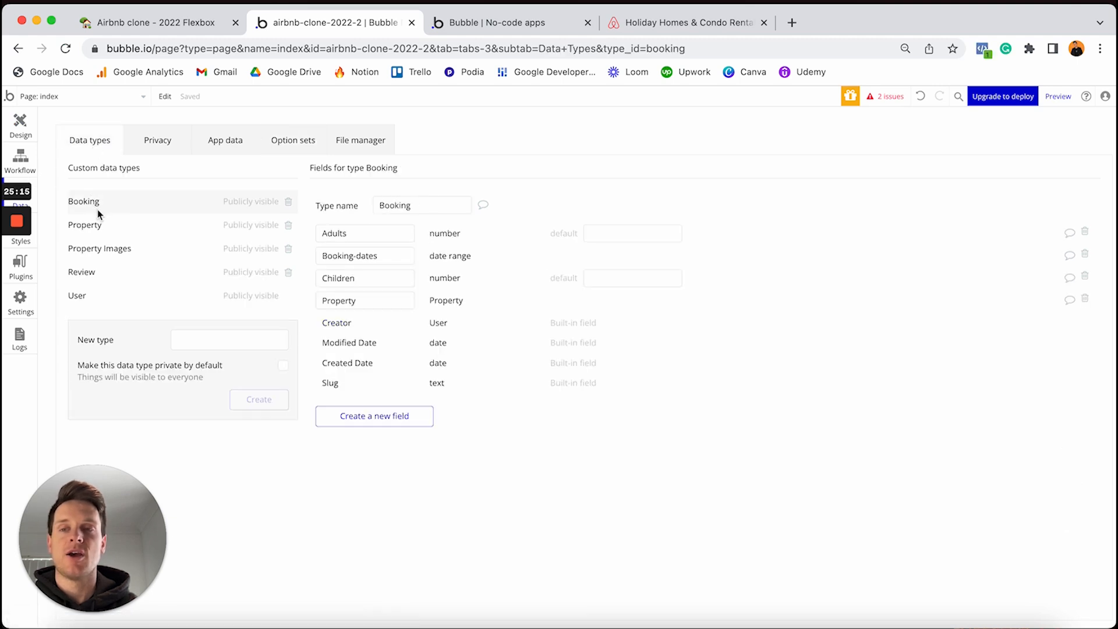
left_click(85, 231)
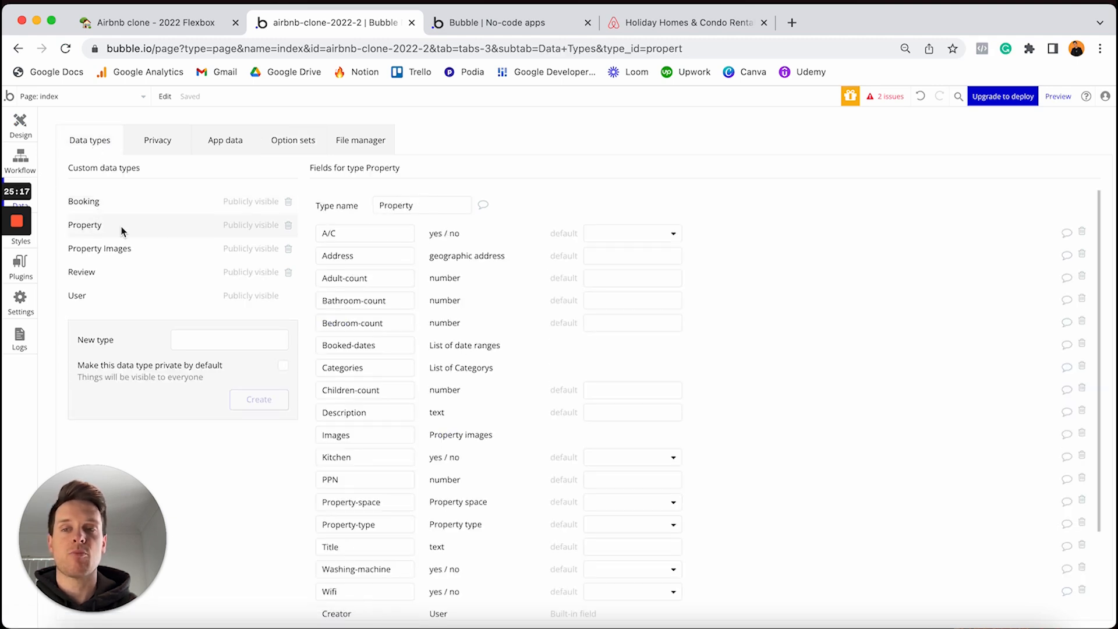
left_click(98, 254)
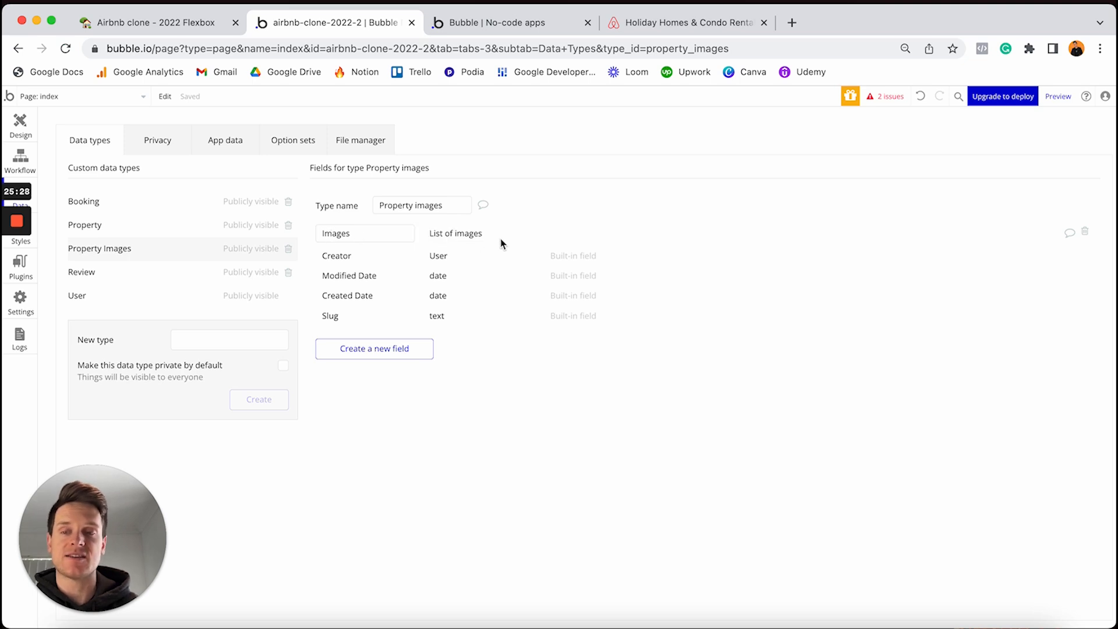
Step: Check the Property data type's fields and set the image's dynamic source to Current cell's Property's Images's Images:first item
left_click(184, 226)
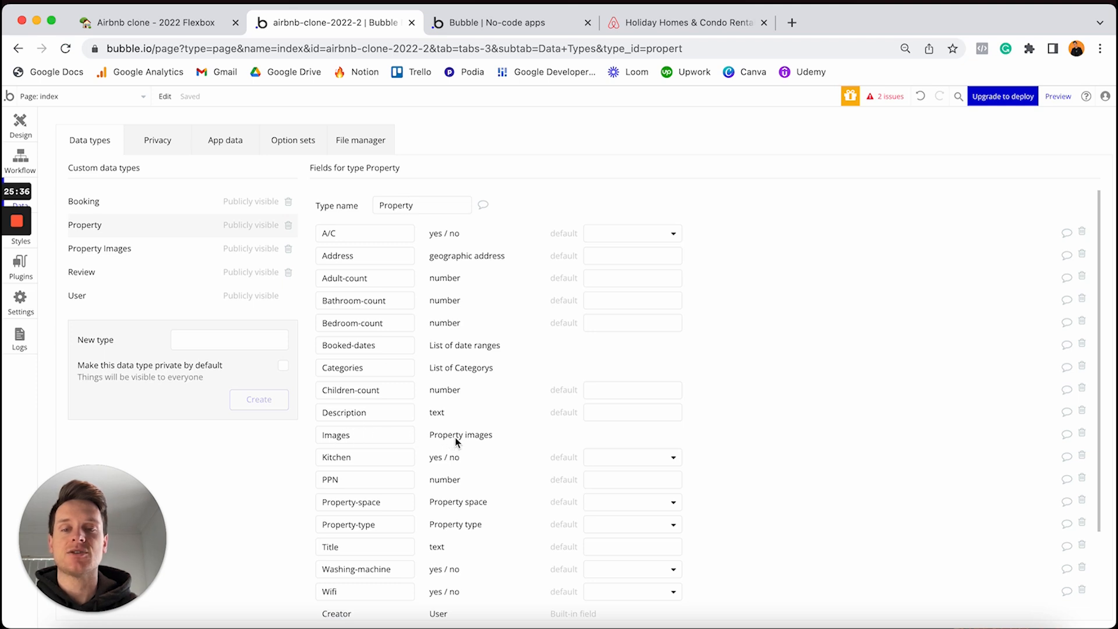
left_click(20, 127)
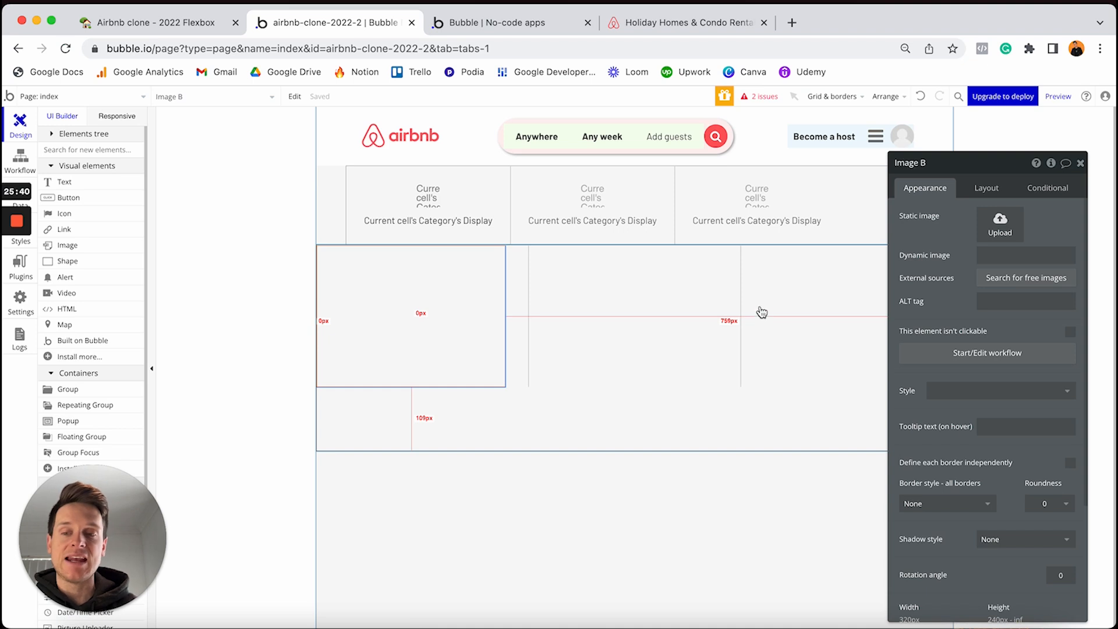
left_click(990, 255)
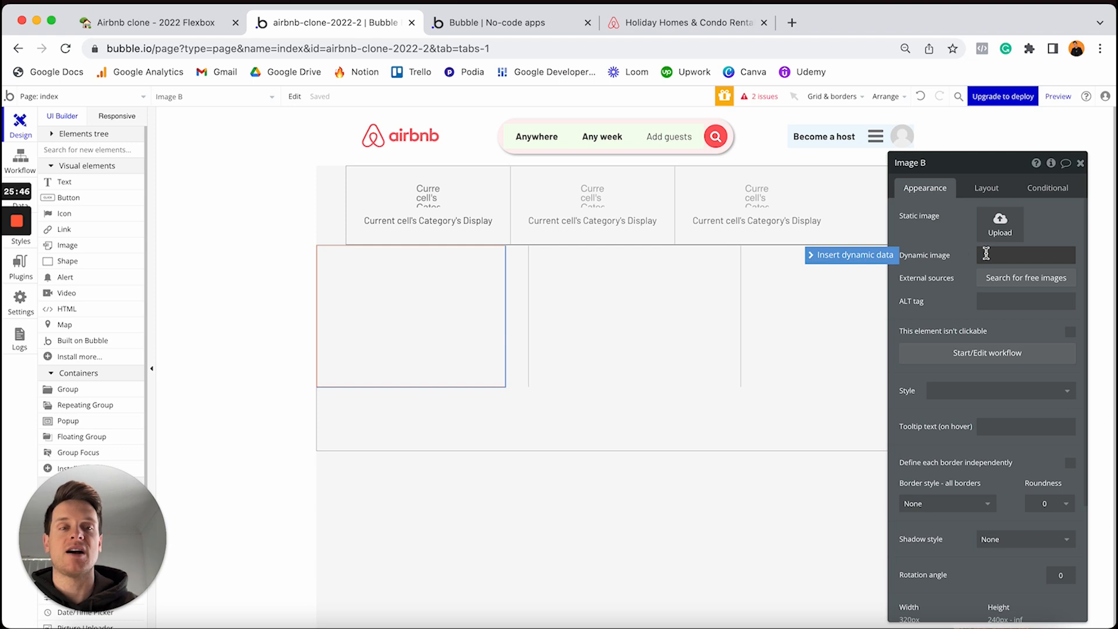
left_click(986, 254)
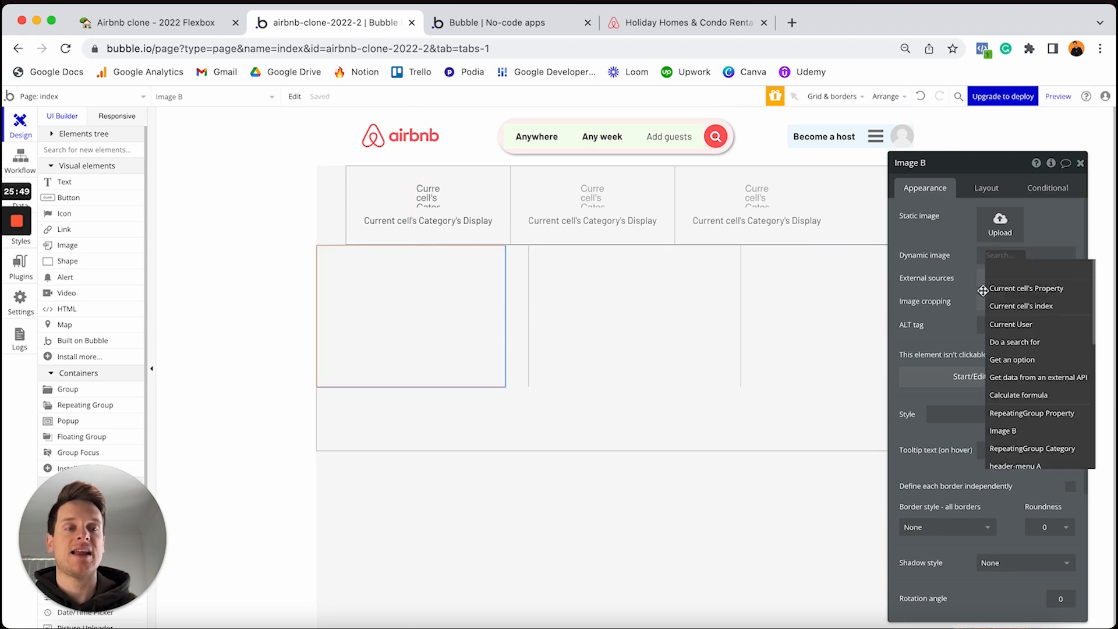
left_click(1003, 289)
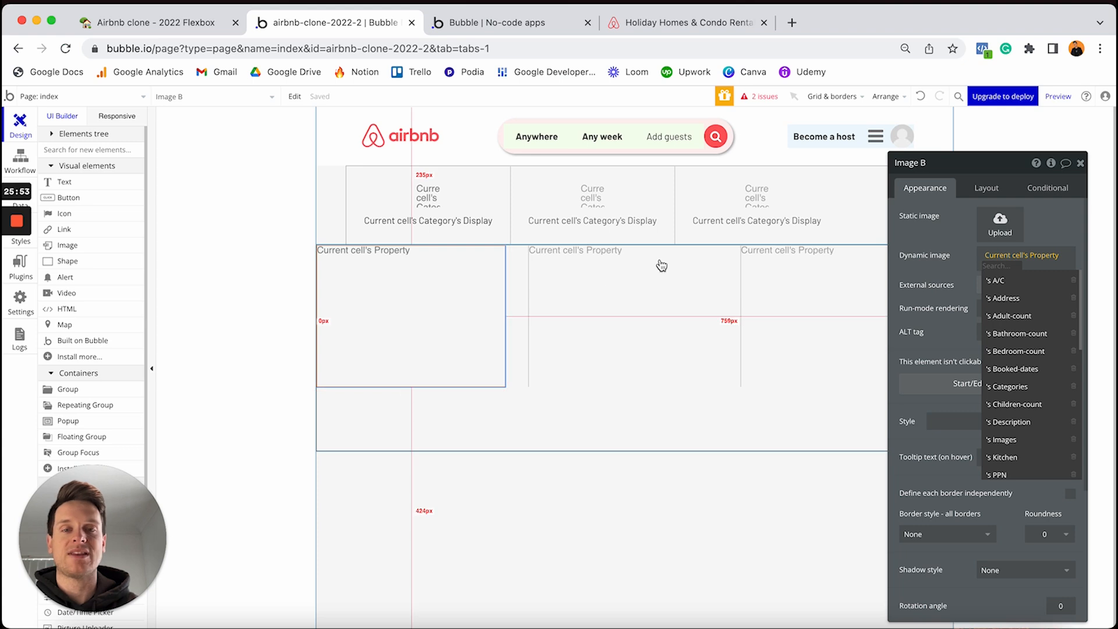
scroll(1007, 368, "down", 2)
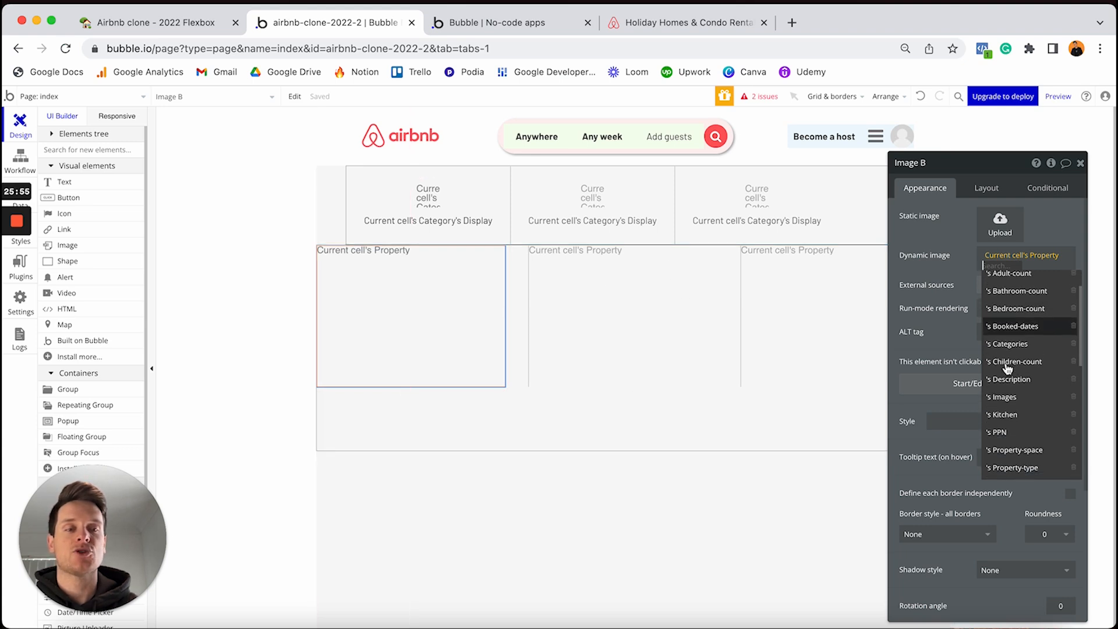
left_click(1005, 398)
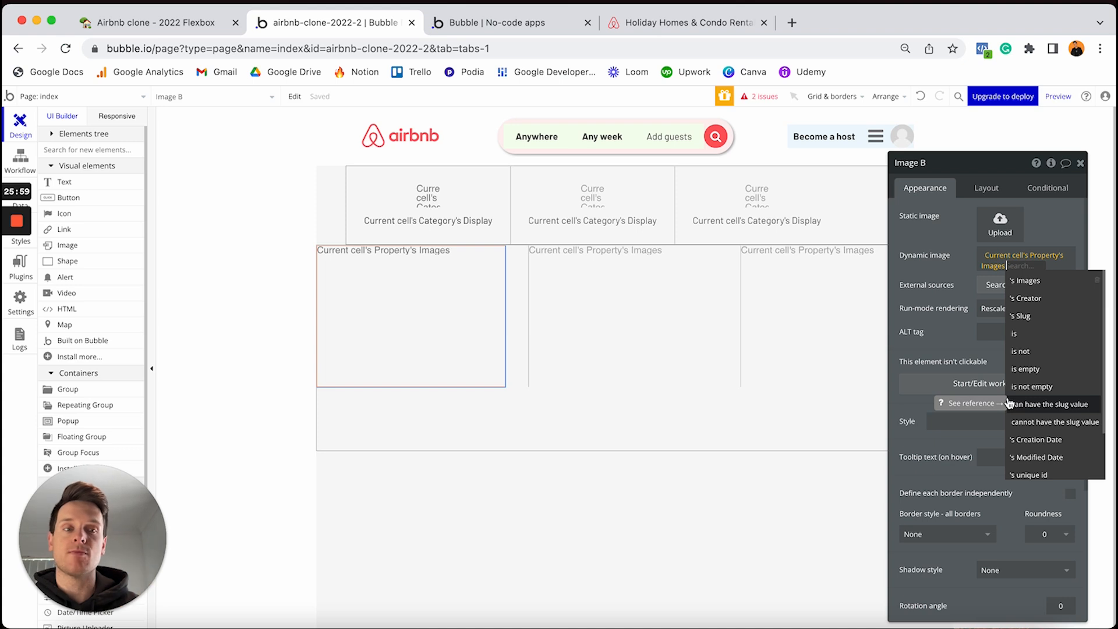
left_click(1027, 280)
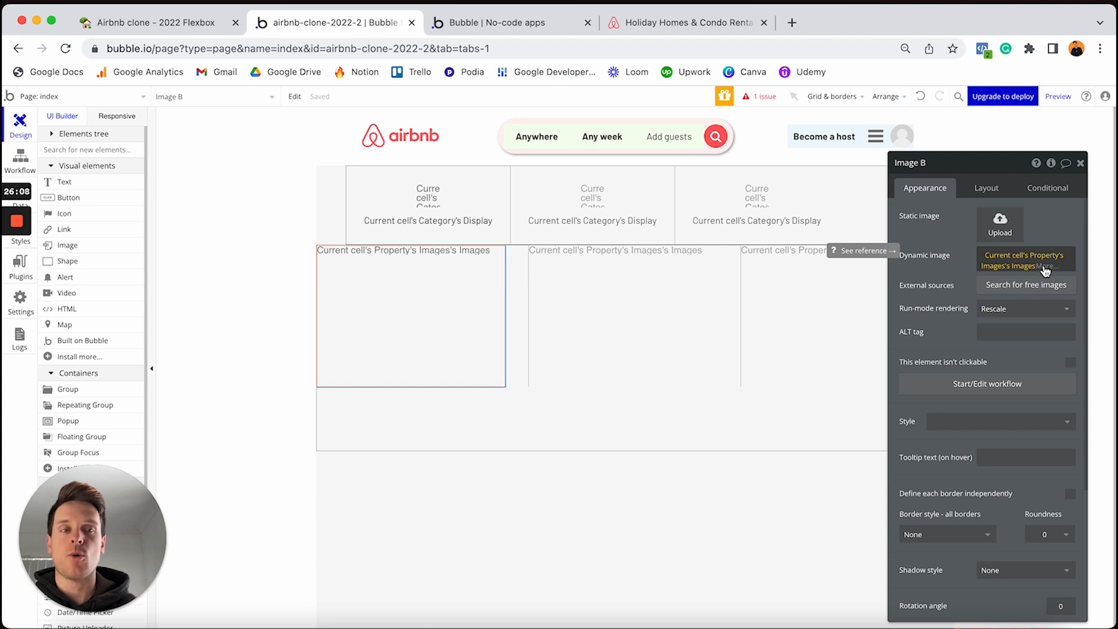
left_click(1045, 268)
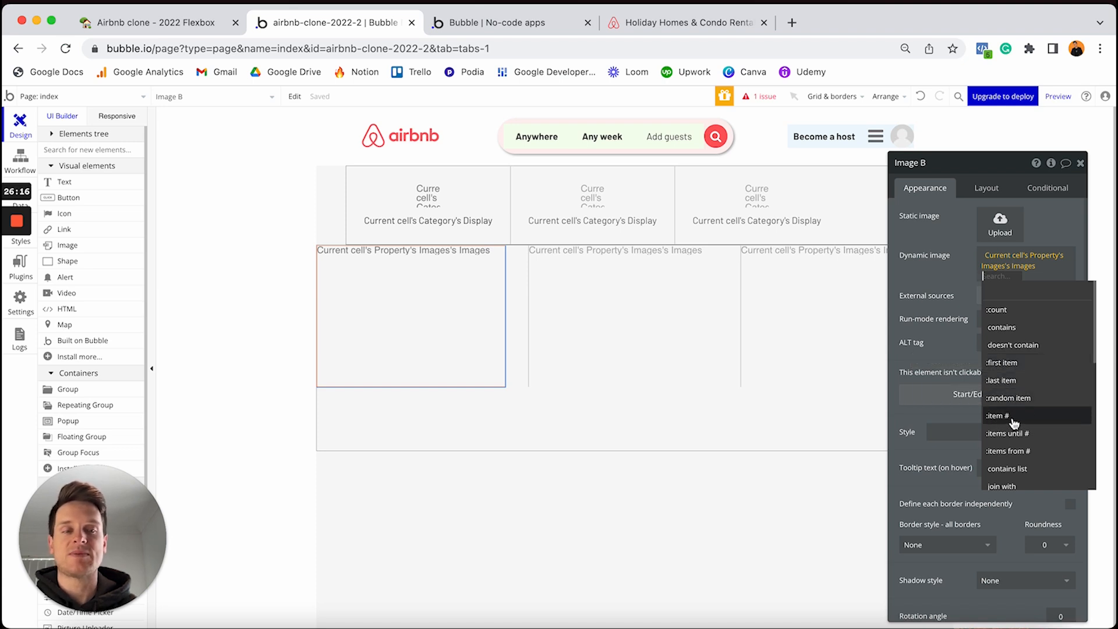
left_click(1006, 366)
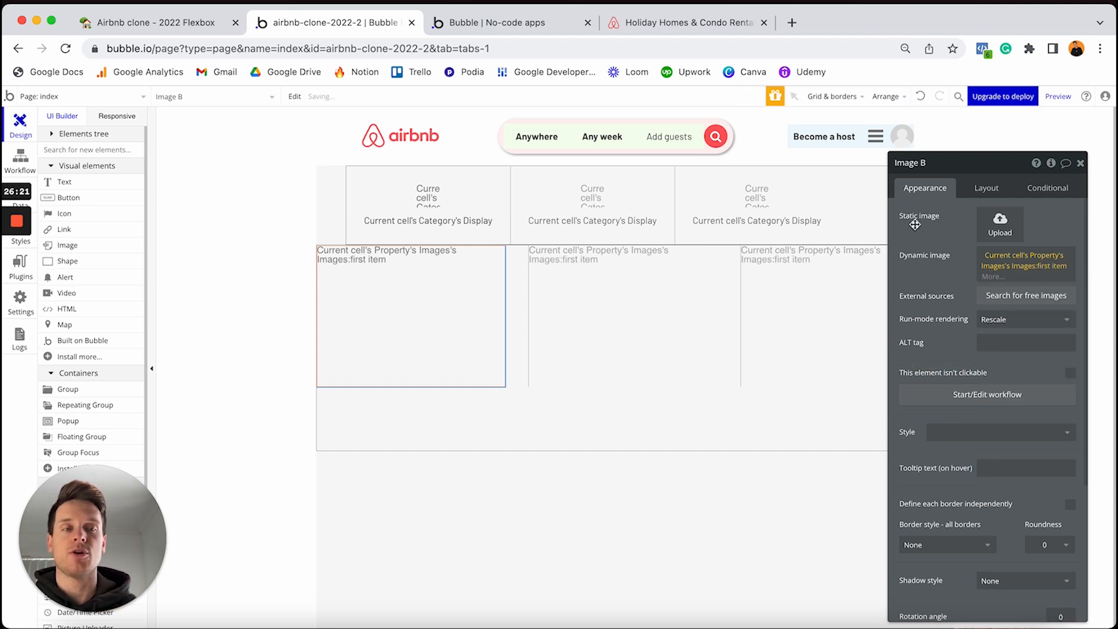
left_click(936, 275)
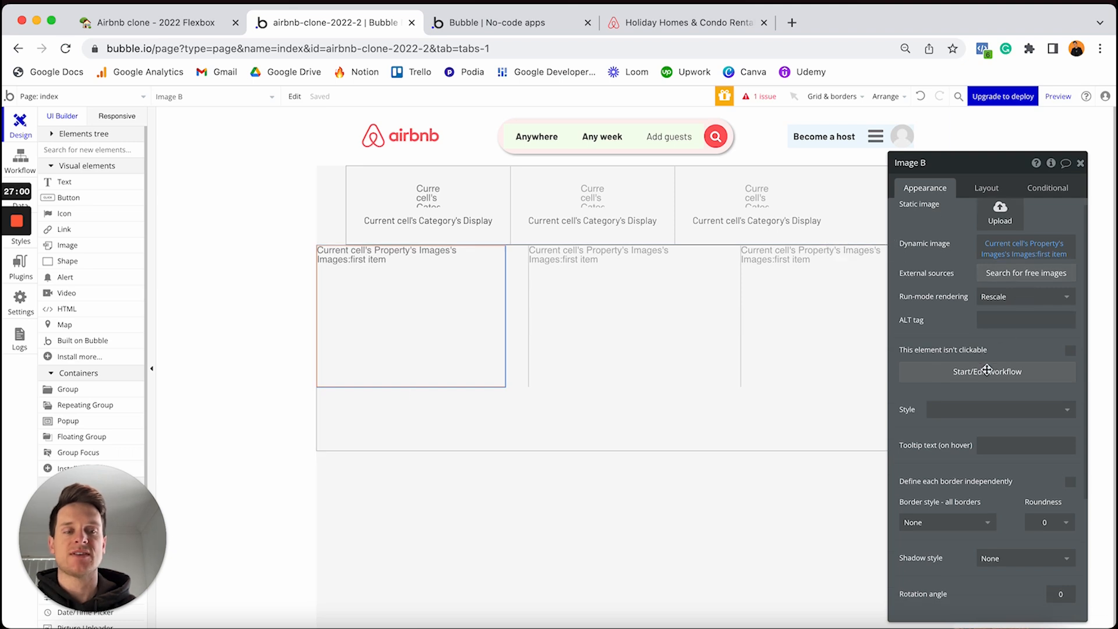
Step: Give the property image a roundness of 20 and a Solid border style on all borders
scroll(986, 366, "down", 3)
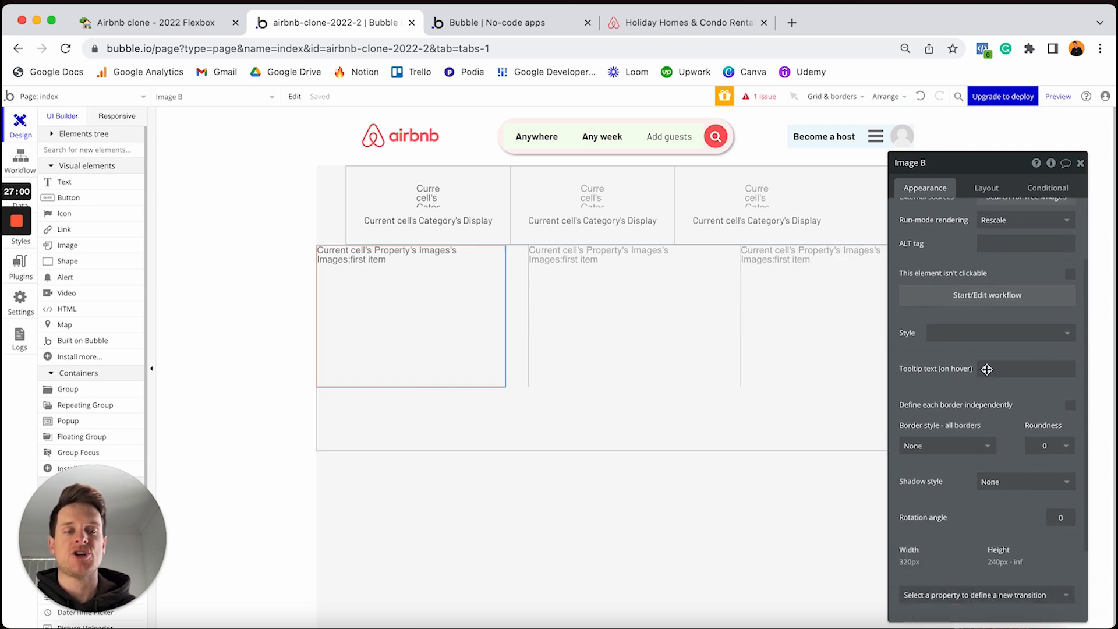
left_click(1050, 440)
type("2")
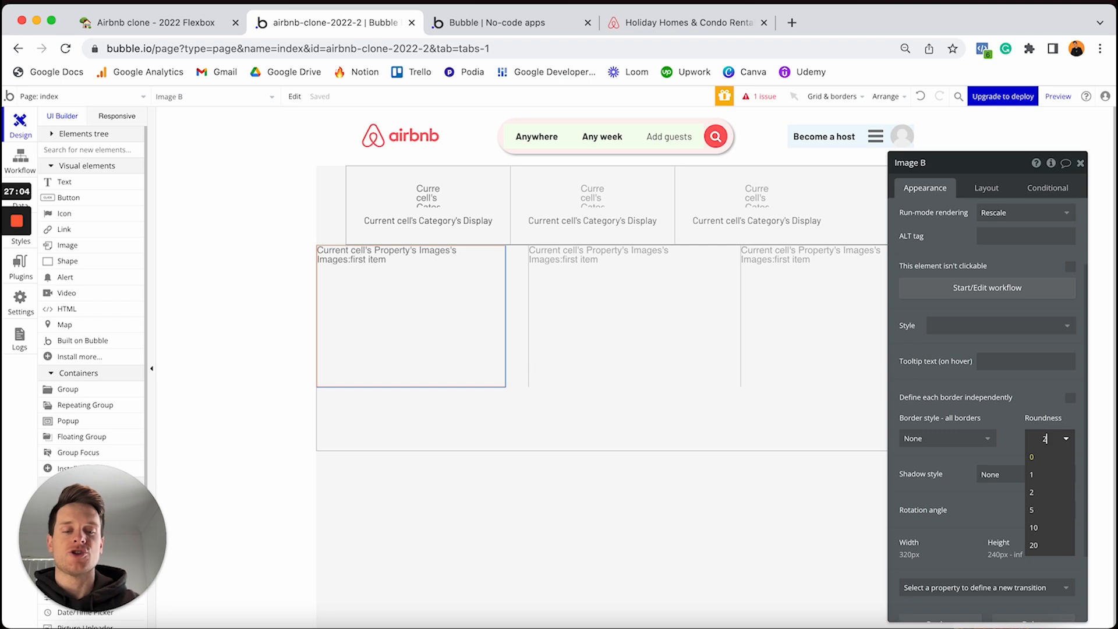
type("0")
key("Return")
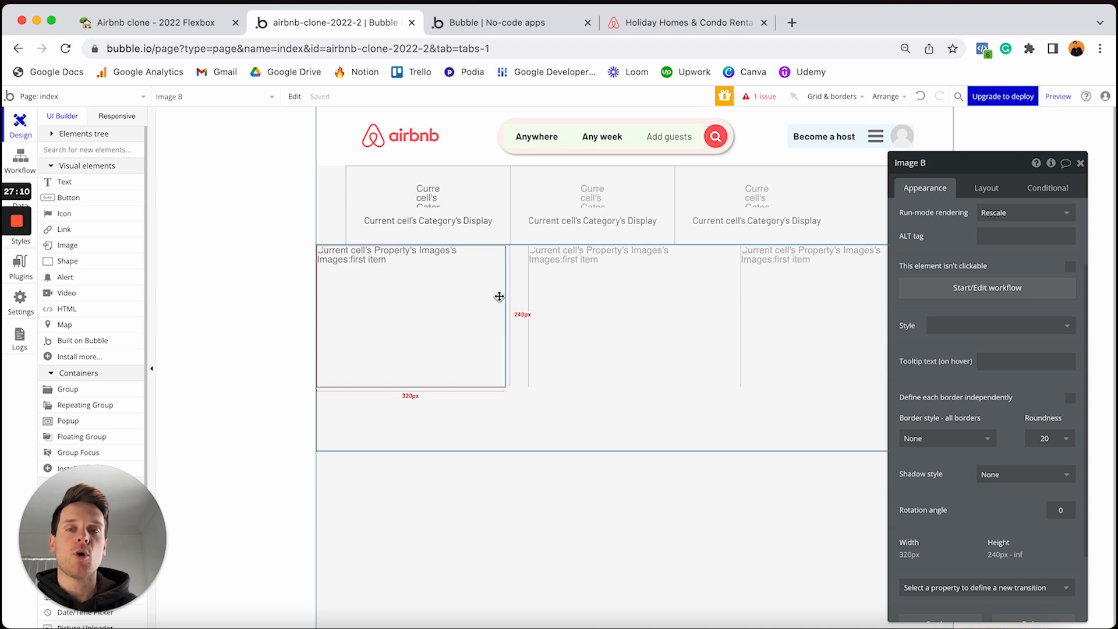
left_click(935, 437)
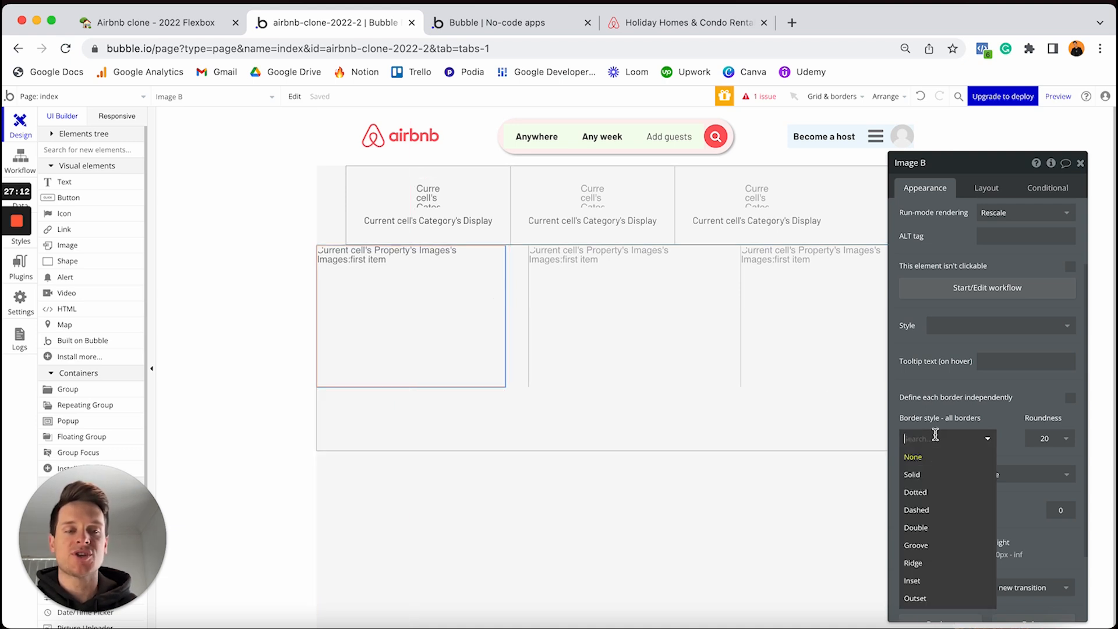
left_click(927, 478)
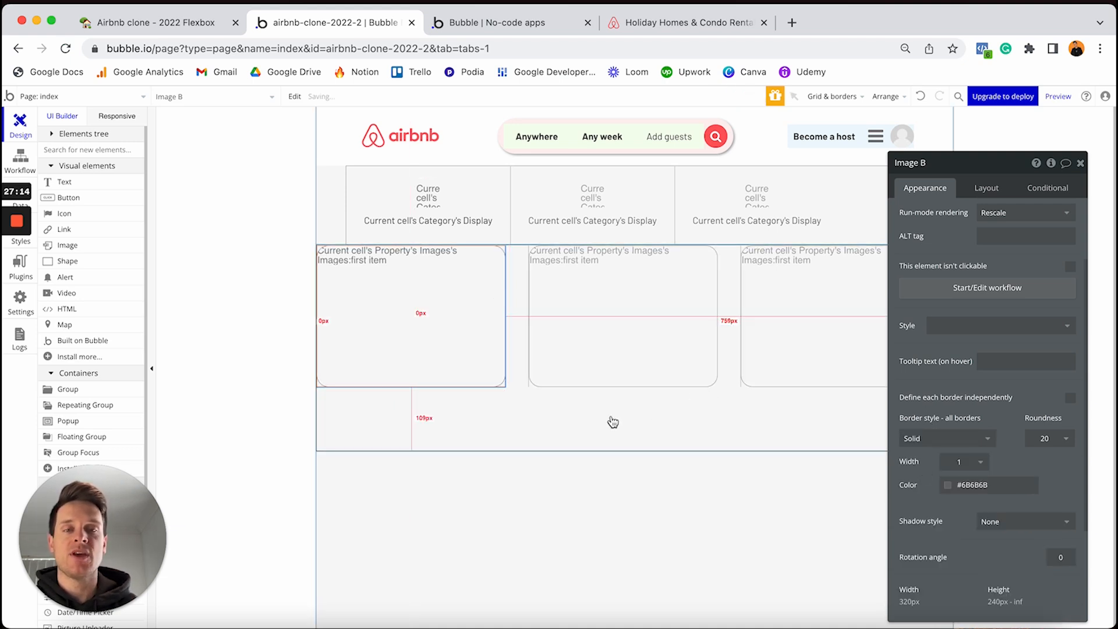
left_click(546, 442)
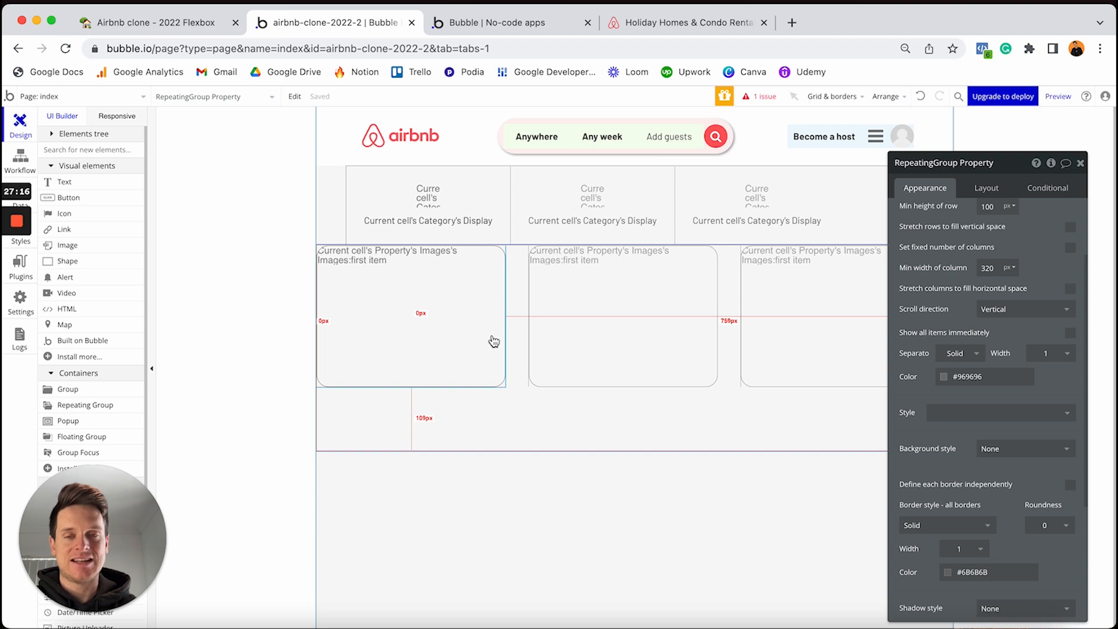
left_click(395, 344)
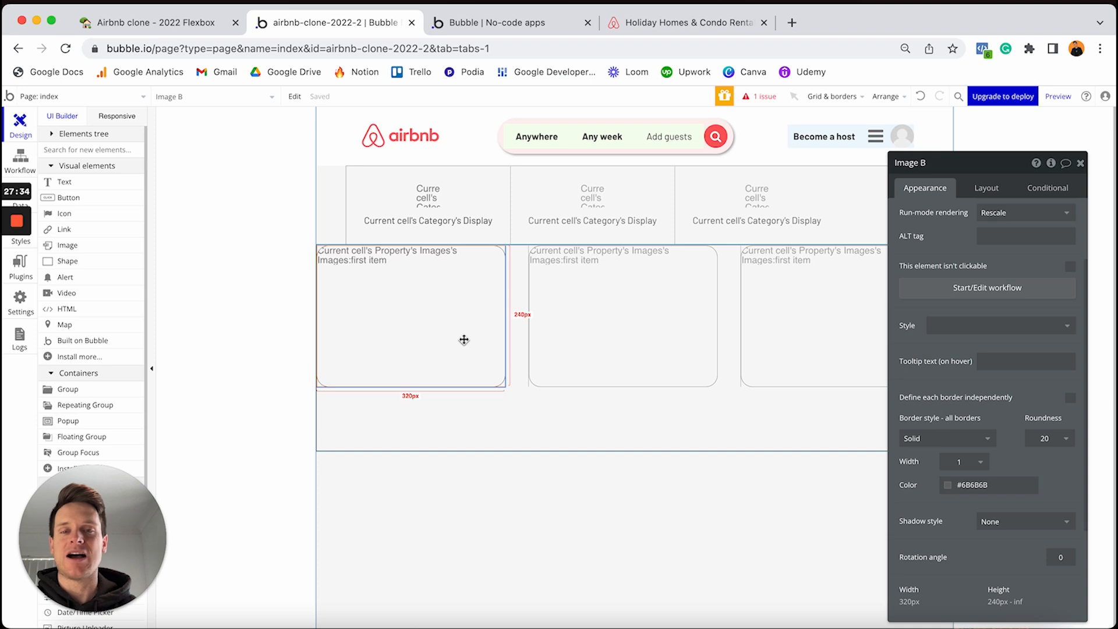
Step: Turn off fixed width for the property image and set its minimum width to 300 px
left_click(985, 188)
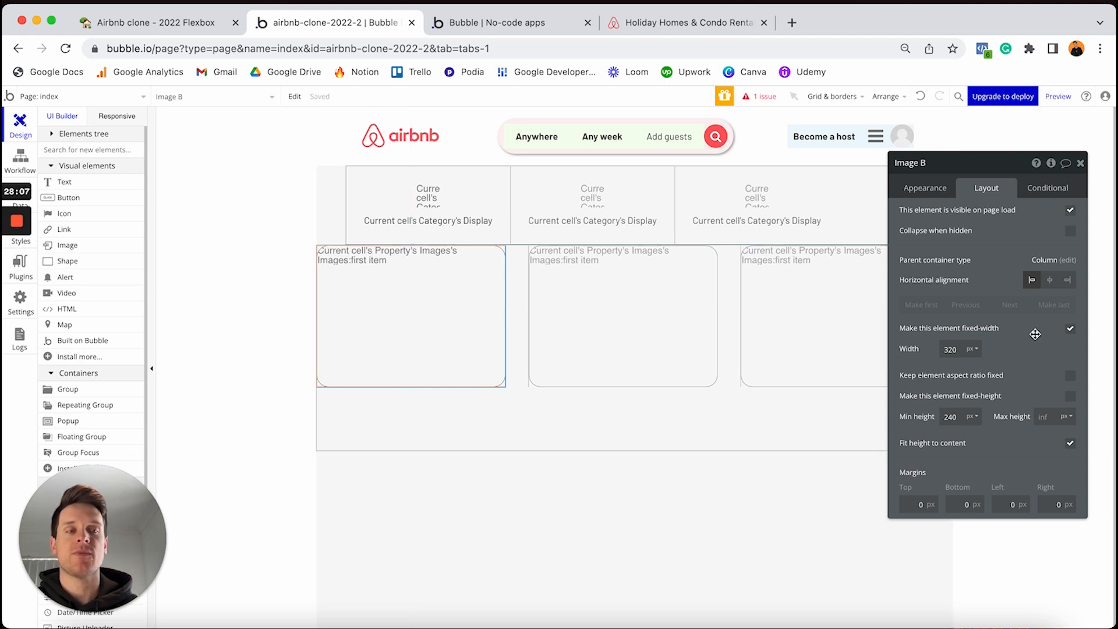
left_click(1071, 330)
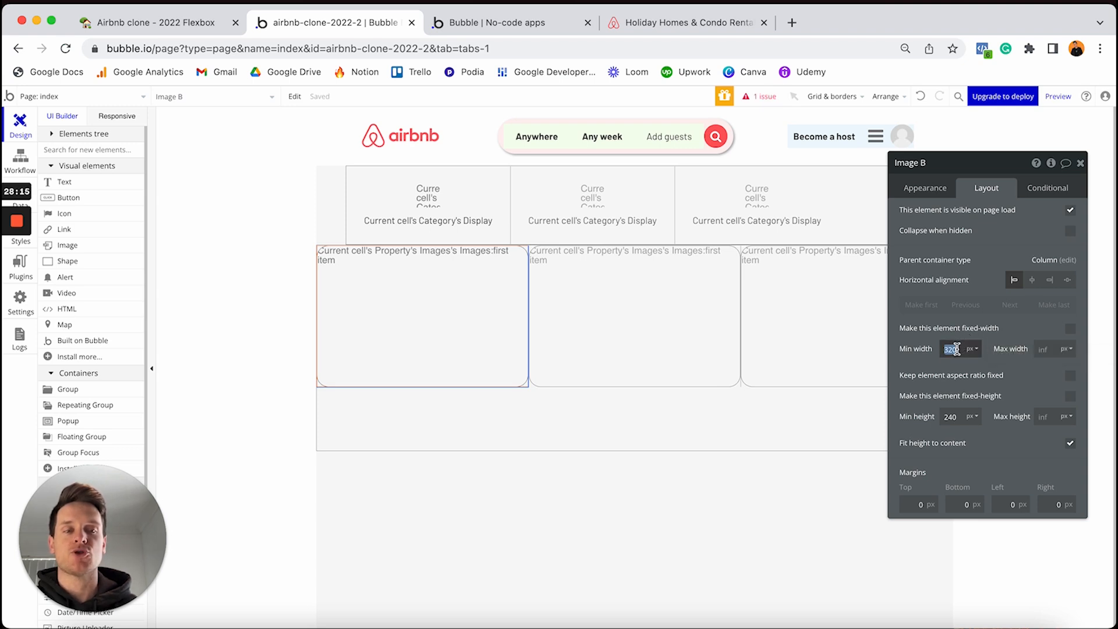
type("300")
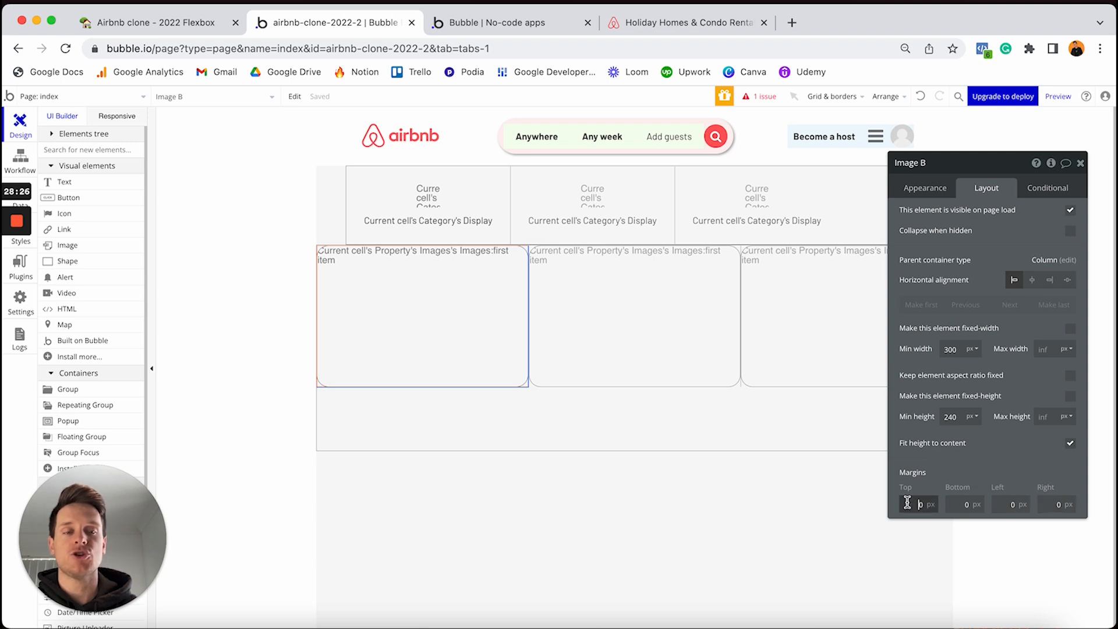
Step: Set 10 px margins on all four sides of the property image and keep its aspect ratio fixed
type("1")
left_click(958, 504)
type("1")
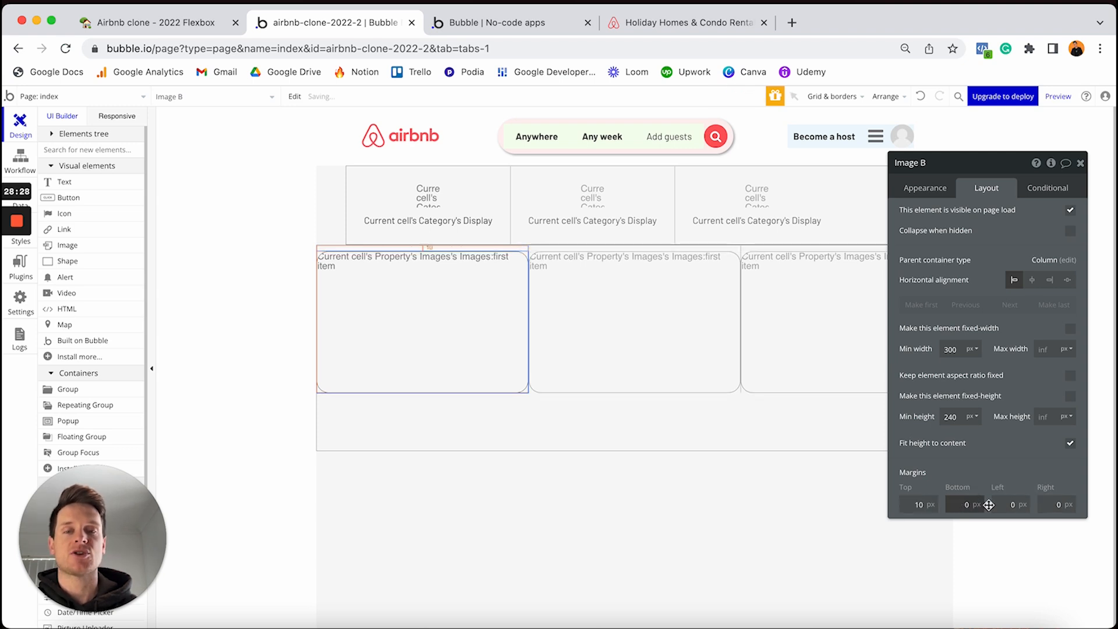
left_click(1006, 504)
type("1")
left_click(1048, 504)
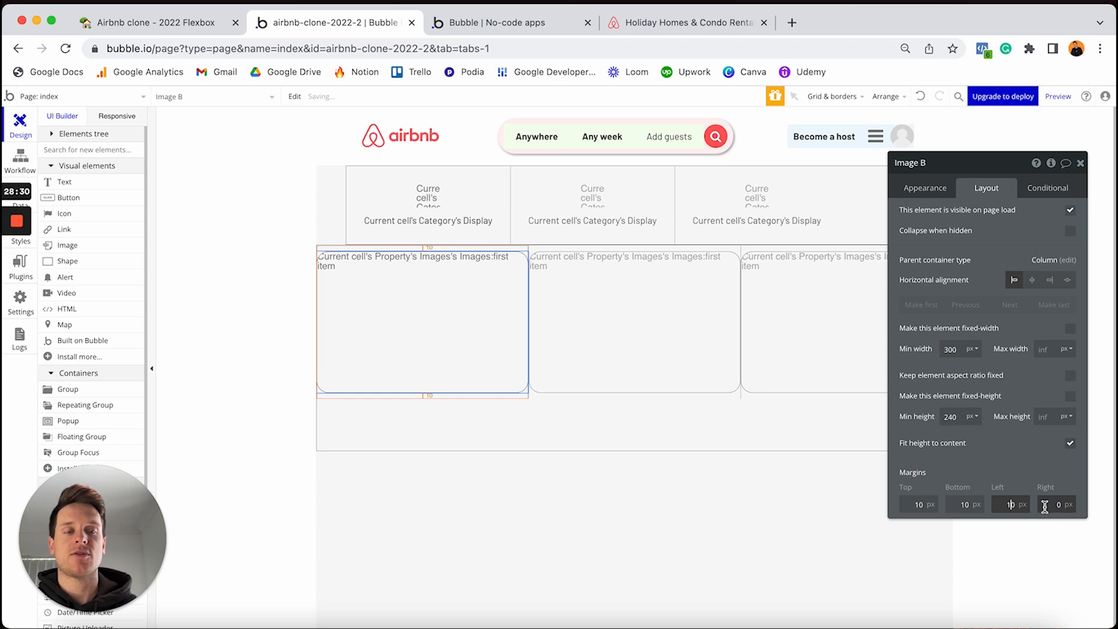
type("1")
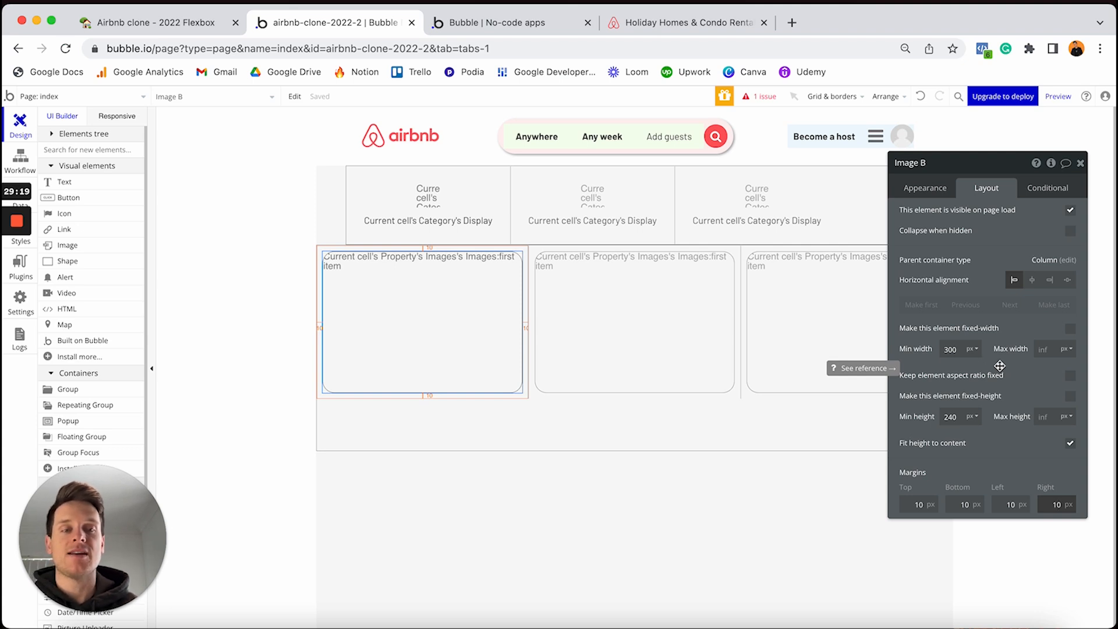
left_click(1070, 377)
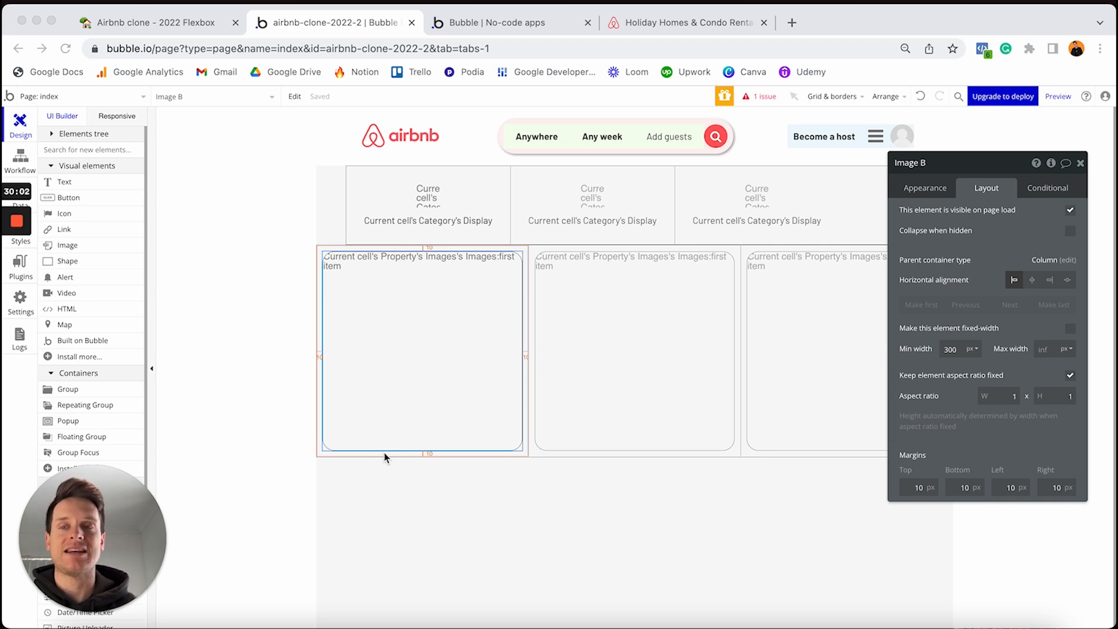
Step: Add a text element to the first property cell and have it display Current cell's Property's Address
left_click(83, 183)
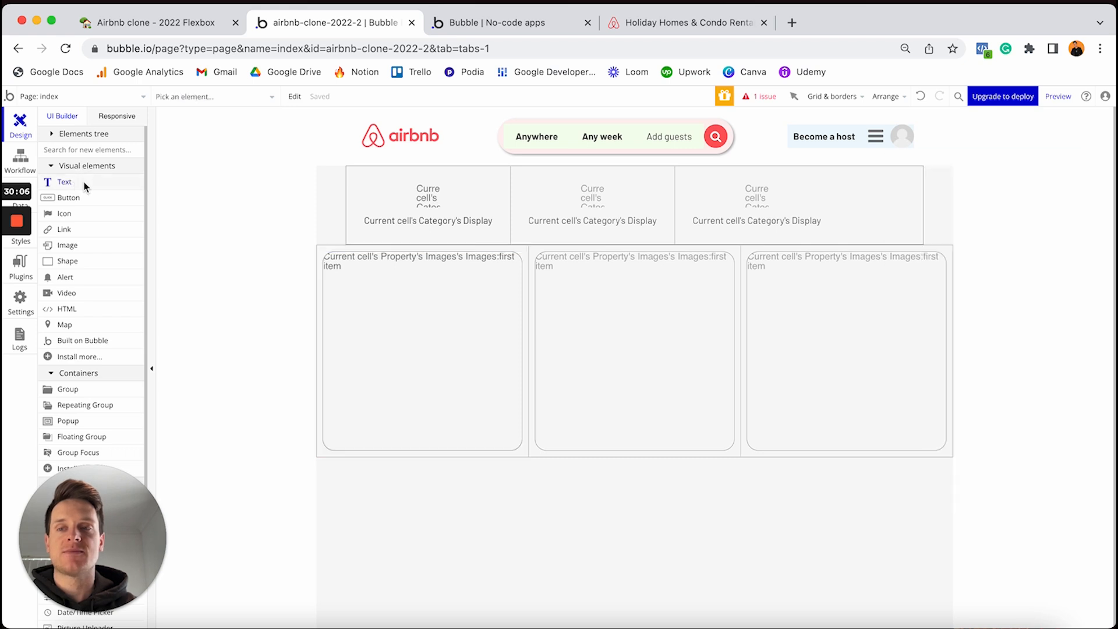
left_click(404, 297)
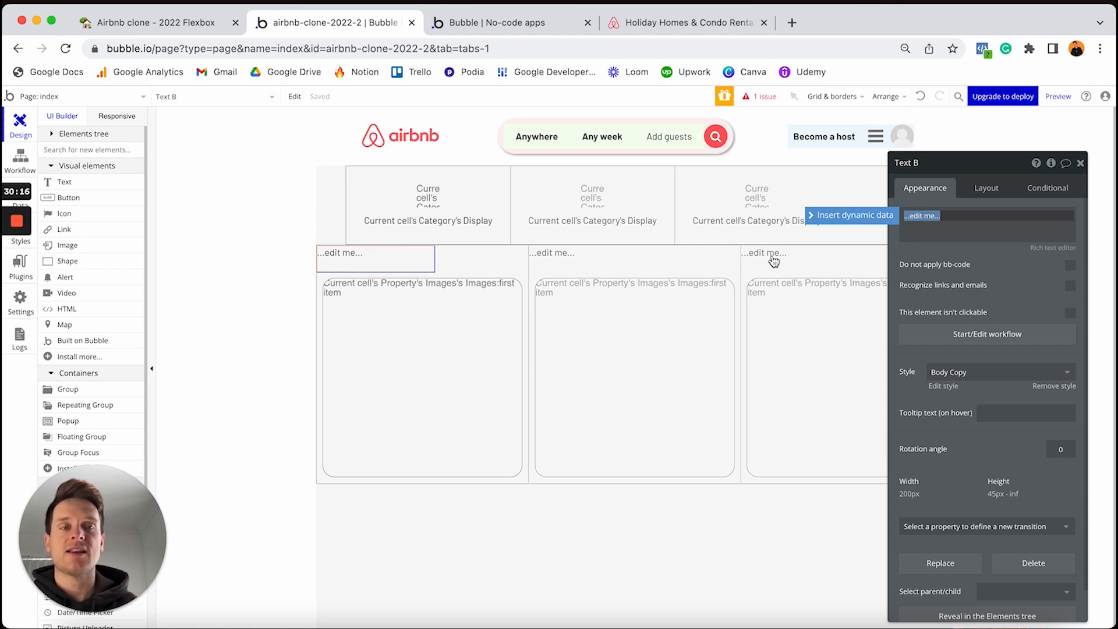
left_click(860, 219)
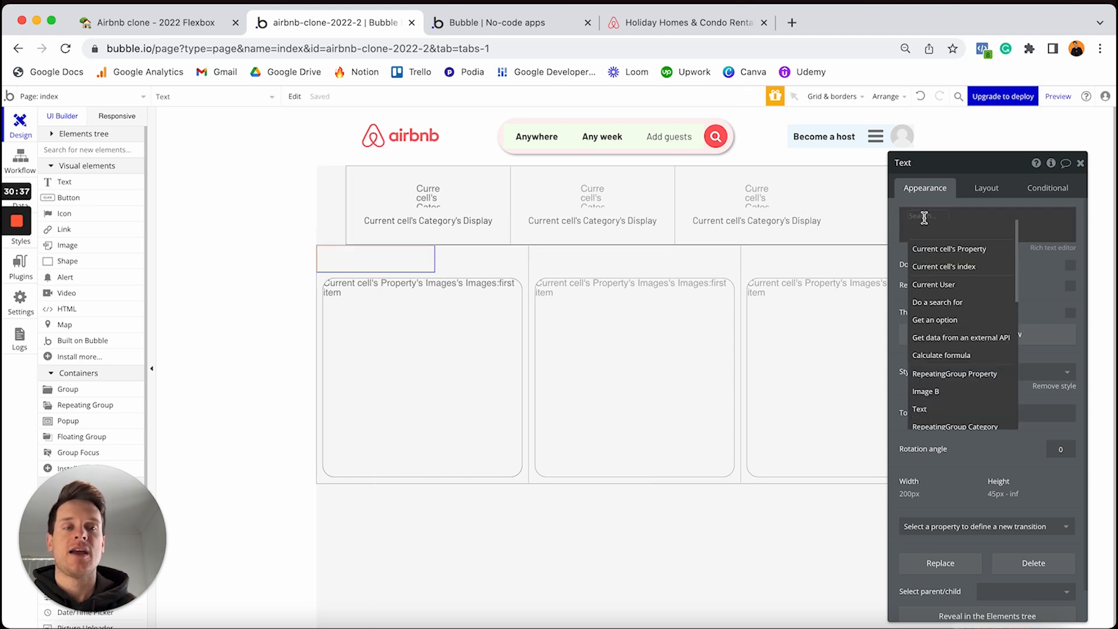
left_click(940, 250)
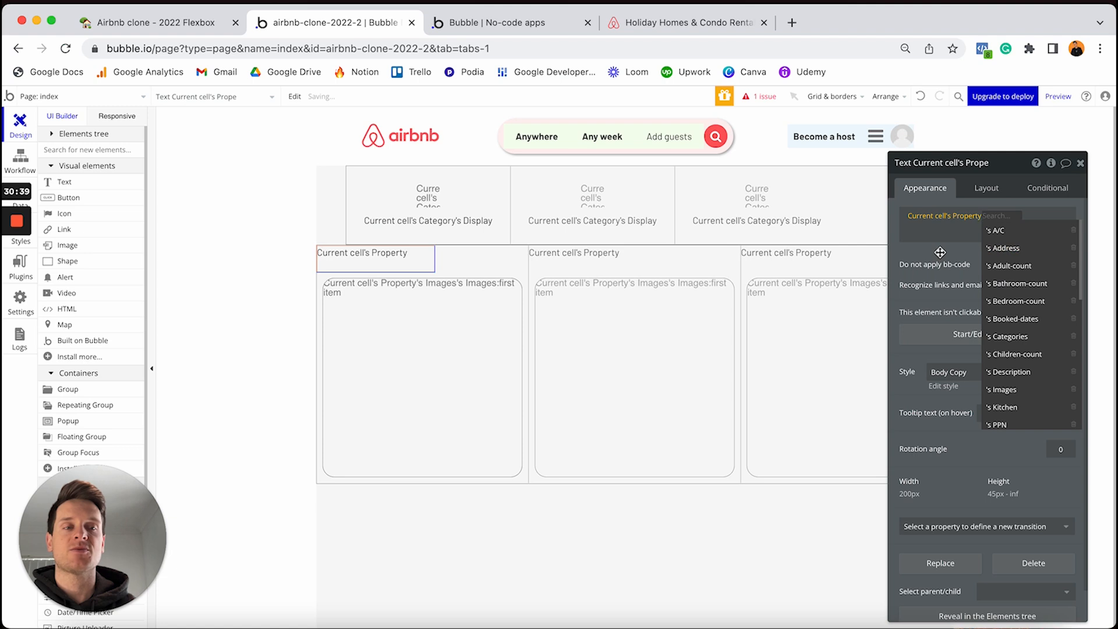
left_click(999, 250)
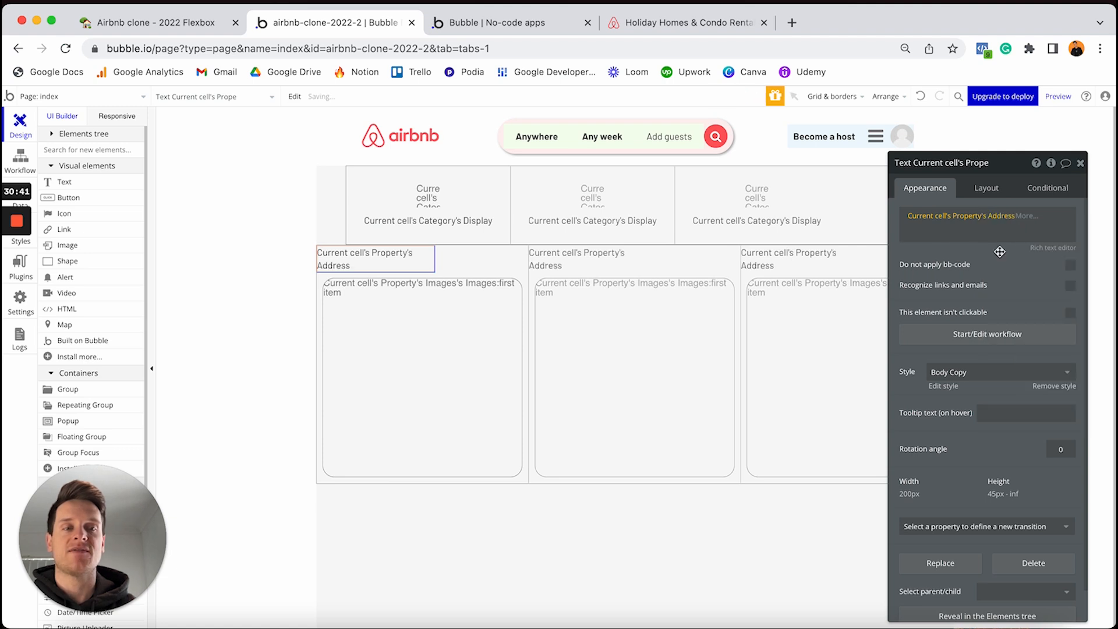
Step: Extract only the City component from the address in the property text and remove the text's style
left_click(1026, 217)
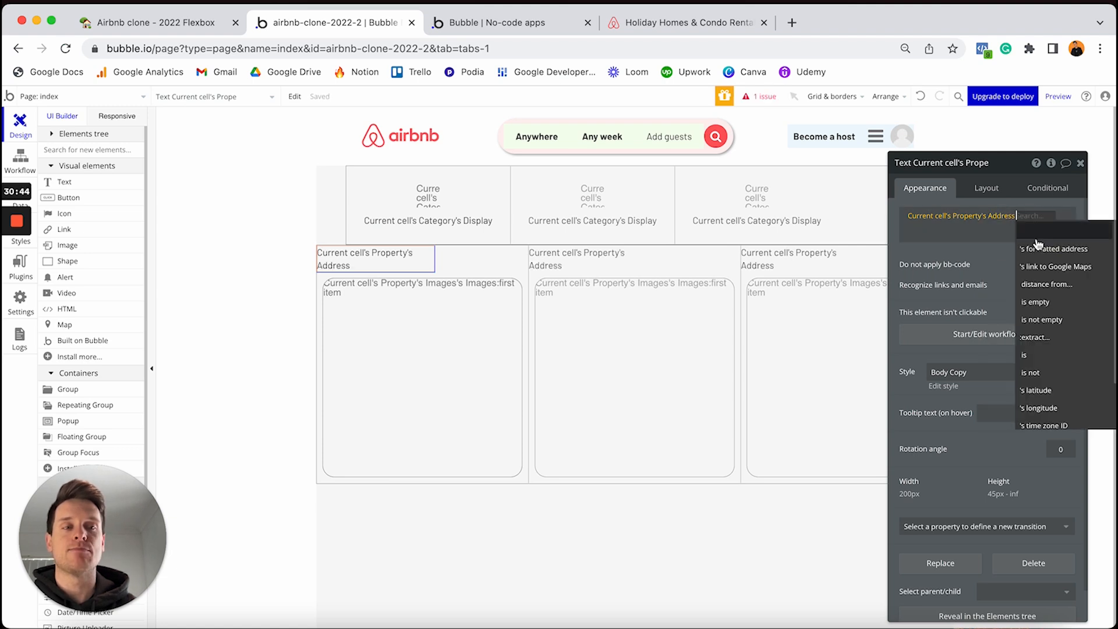
left_click(1050, 340)
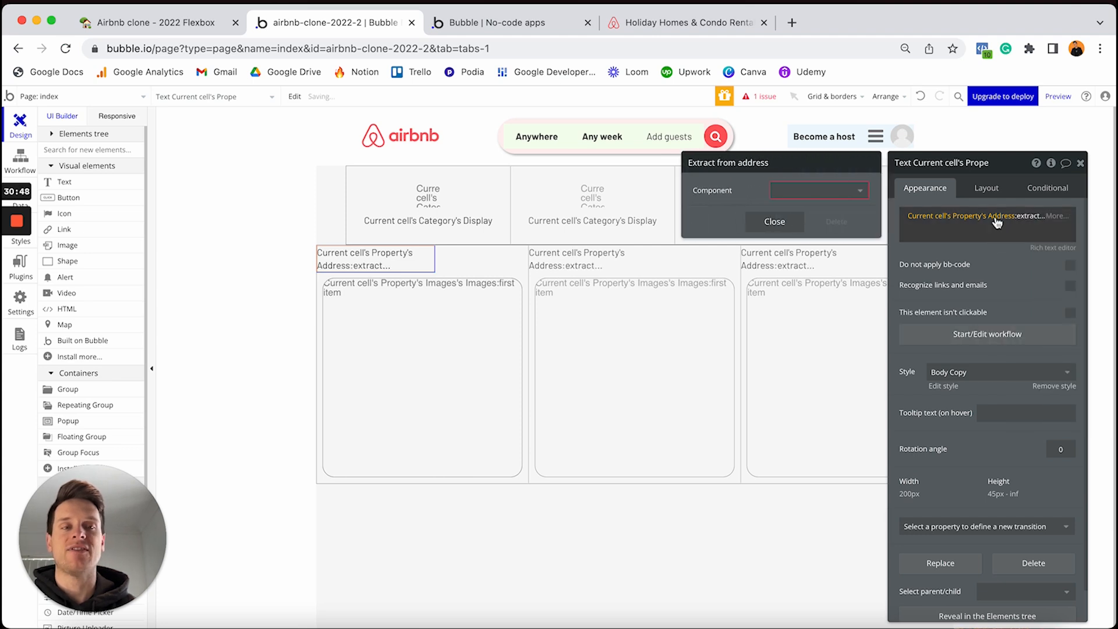
left_click(783, 196)
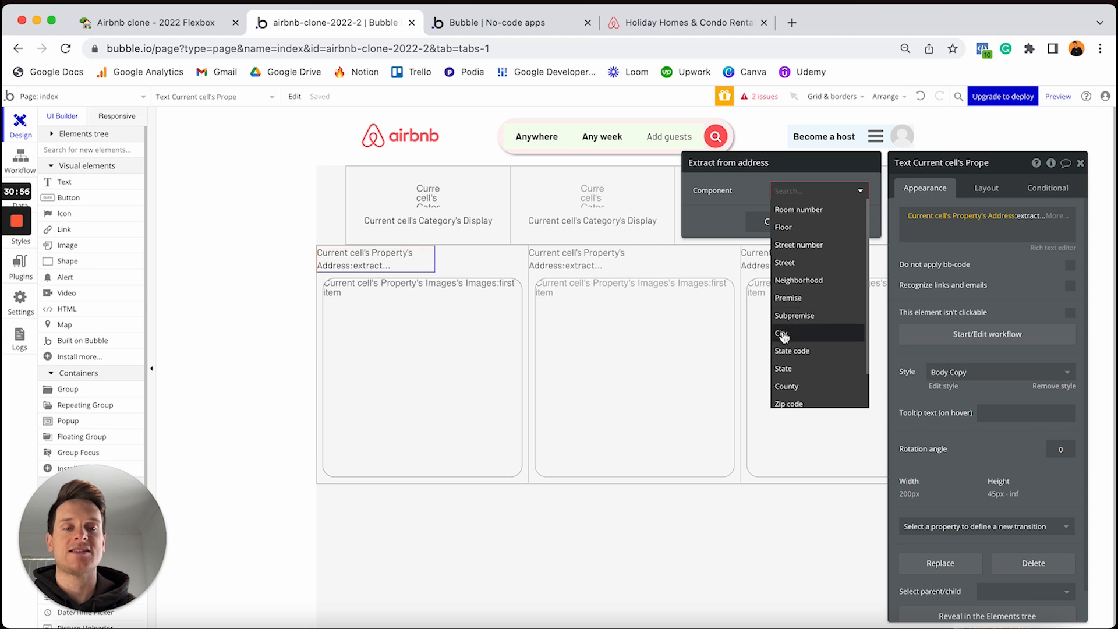
left_click(782, 336)
left_click(778, 223)
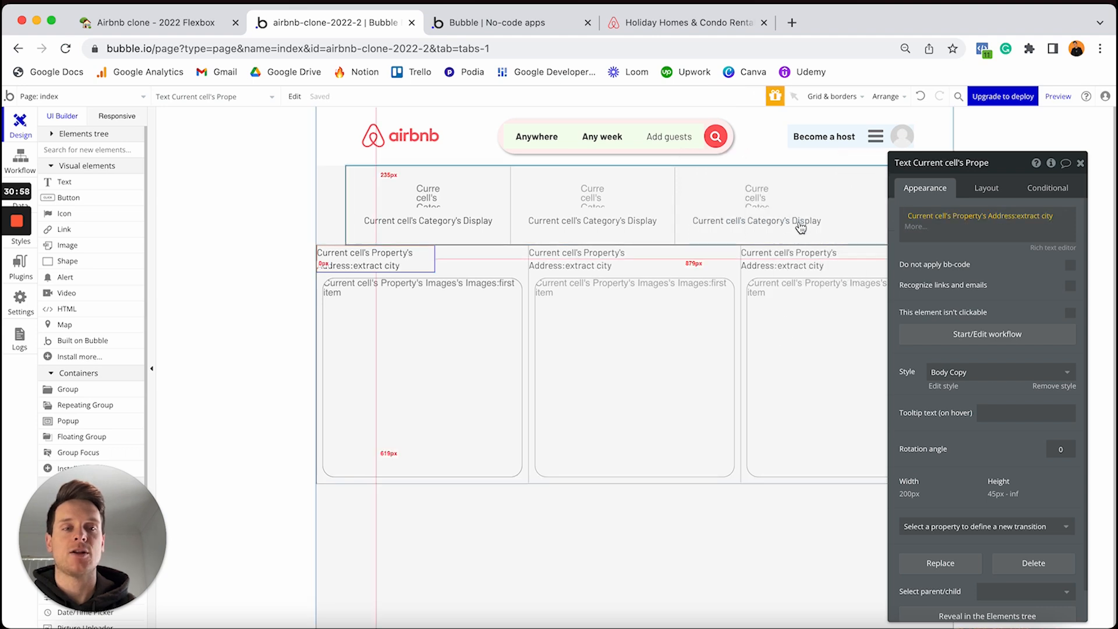
left_click(1056, 387)
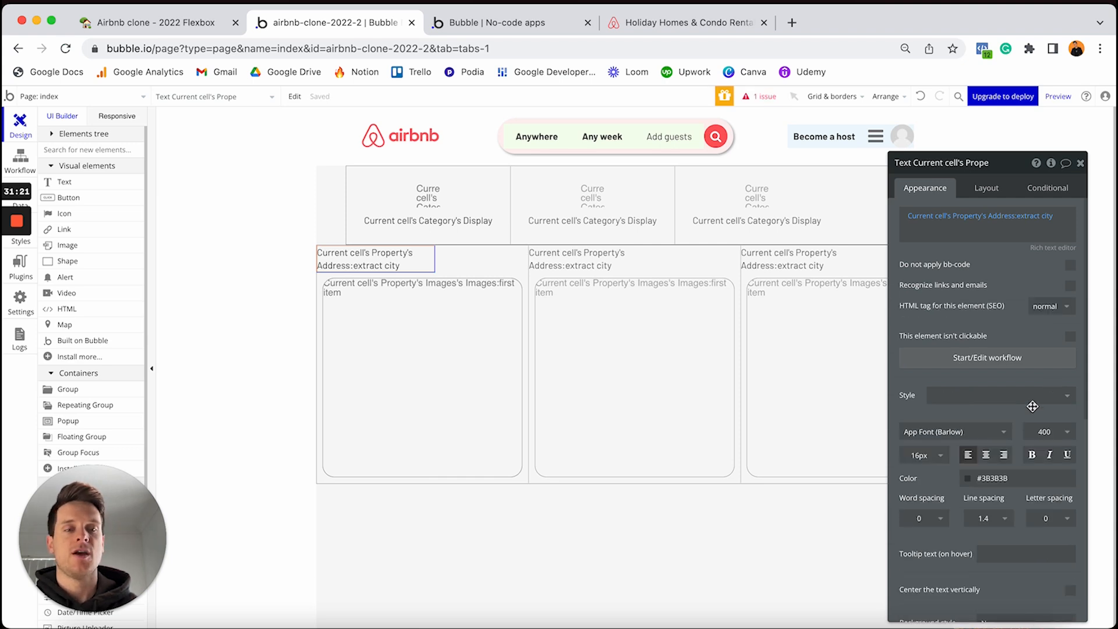
Step: Set the city text's font size to 18 px and make it bold
left_click(940, 450)
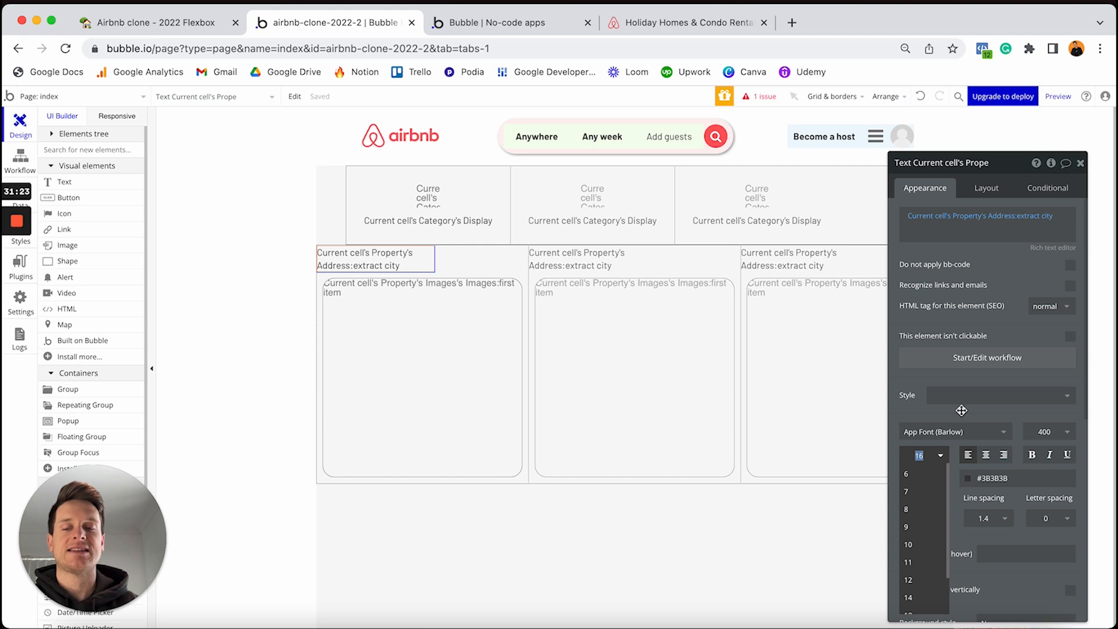
type("18")
key("Return")
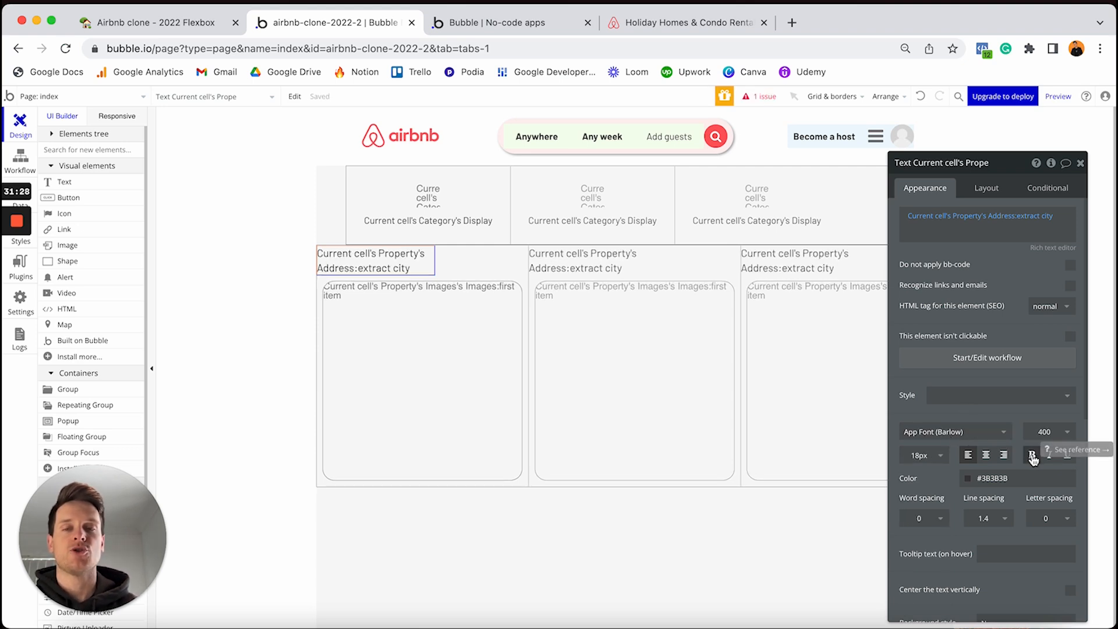
left_click(1032, 456)
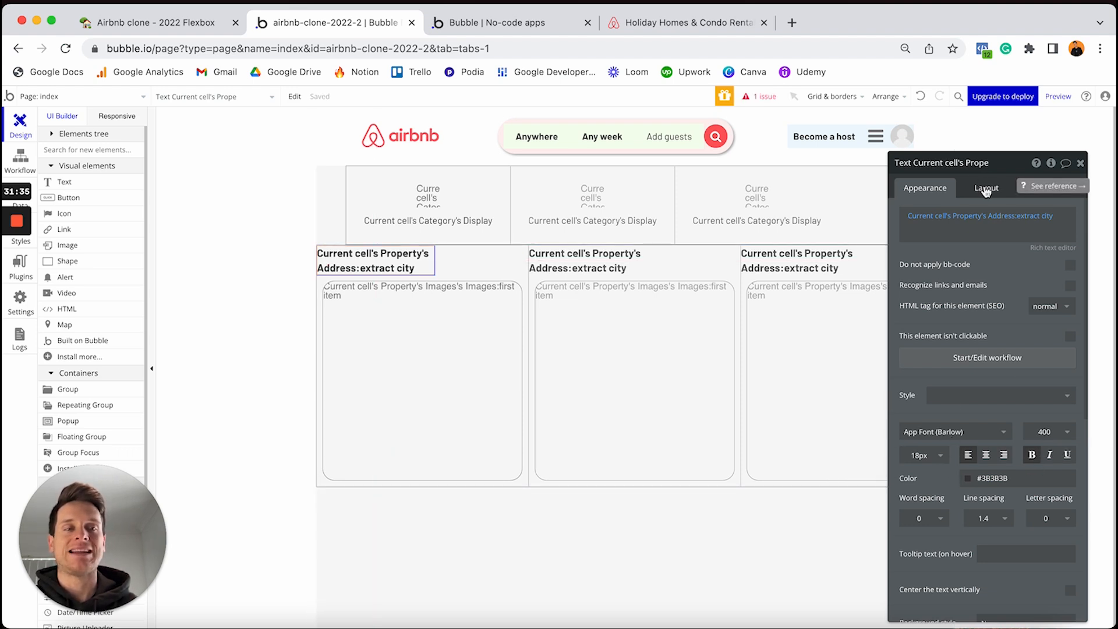
Step: Turn off fixed width for the city text and set its minimum width and minimum height to 0 px
left_click(985, 188)
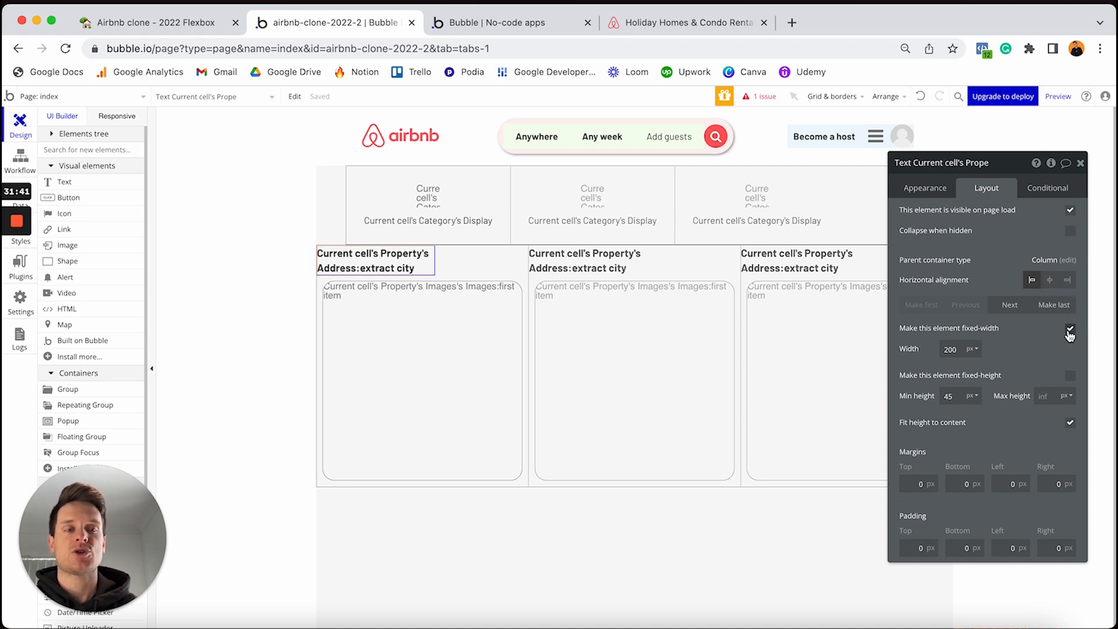
left_click(1070, 329)
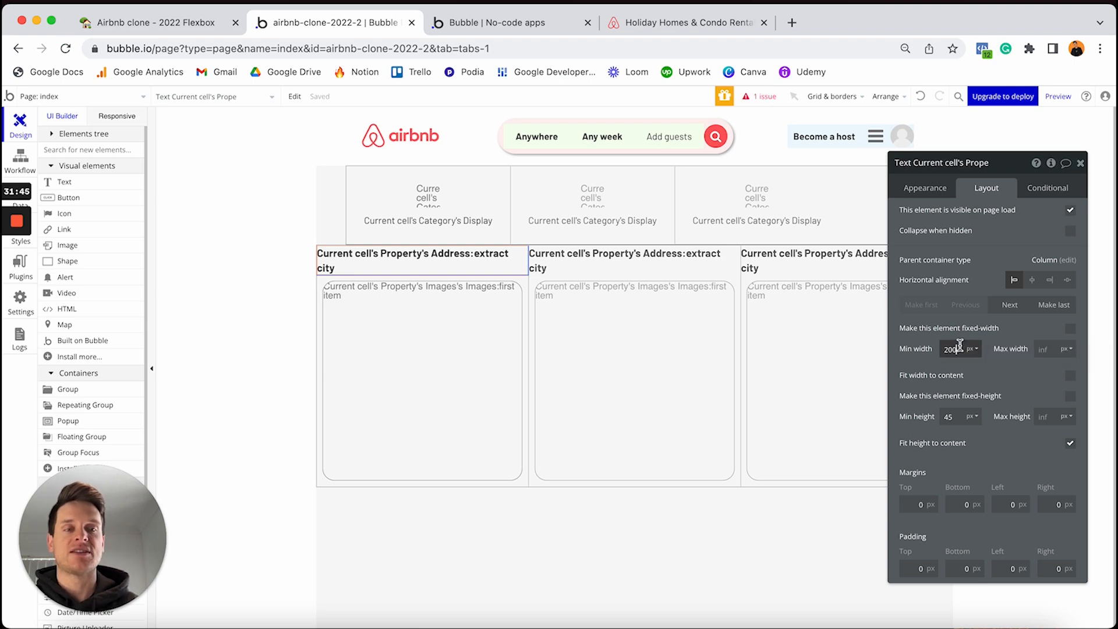
type("0")
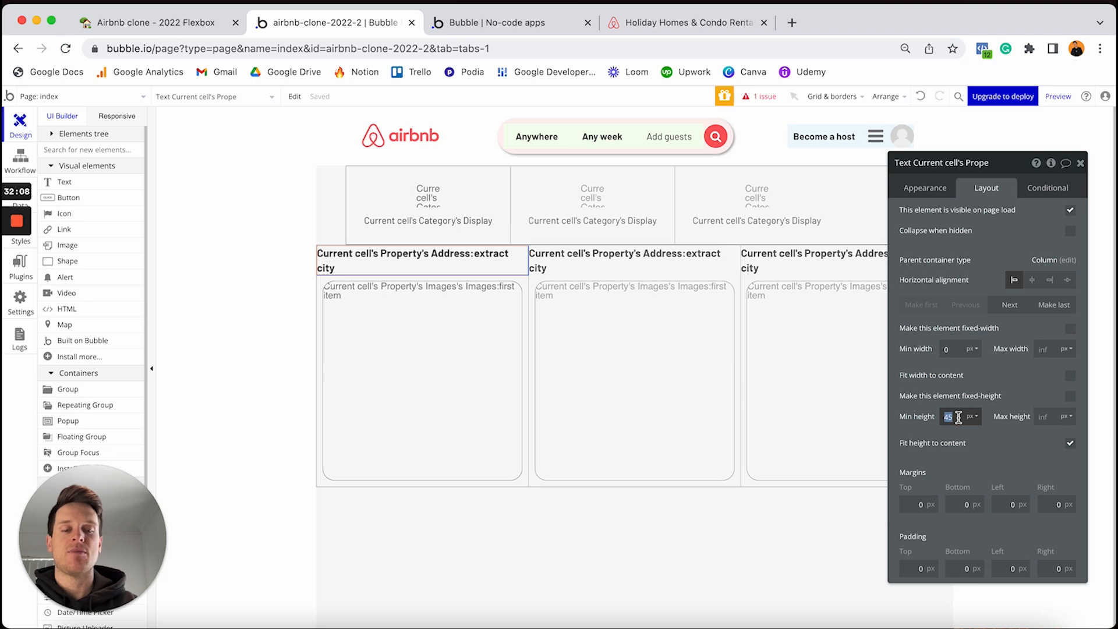
type("0")
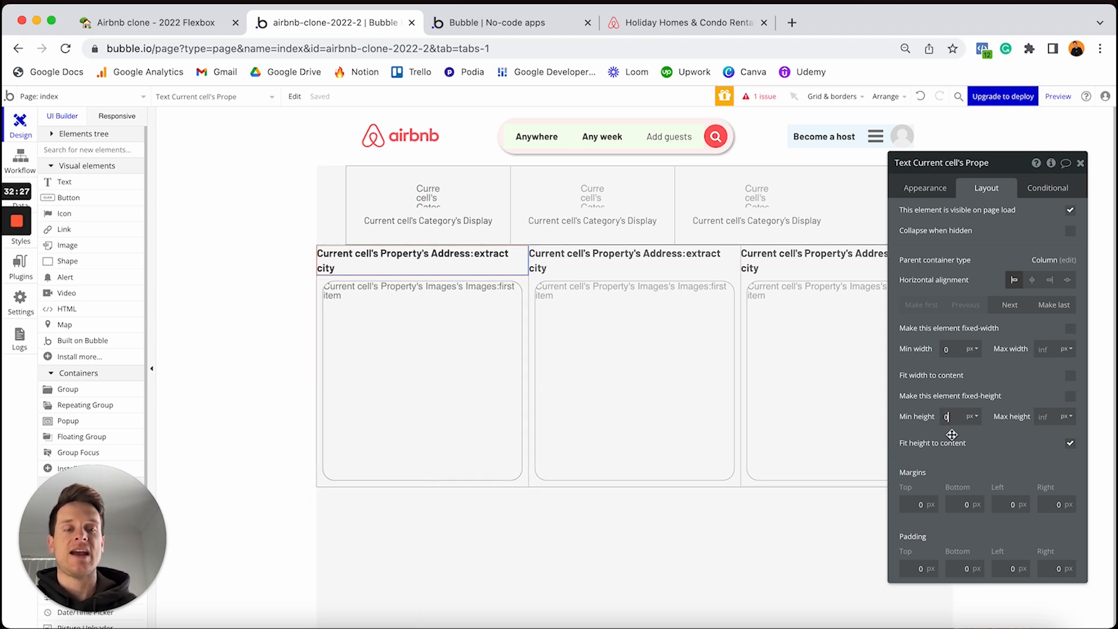
Step: Give the city text margins of 10 px top and 20 px left and right, and move it below the property image
left_click(914, 503)
type("10")
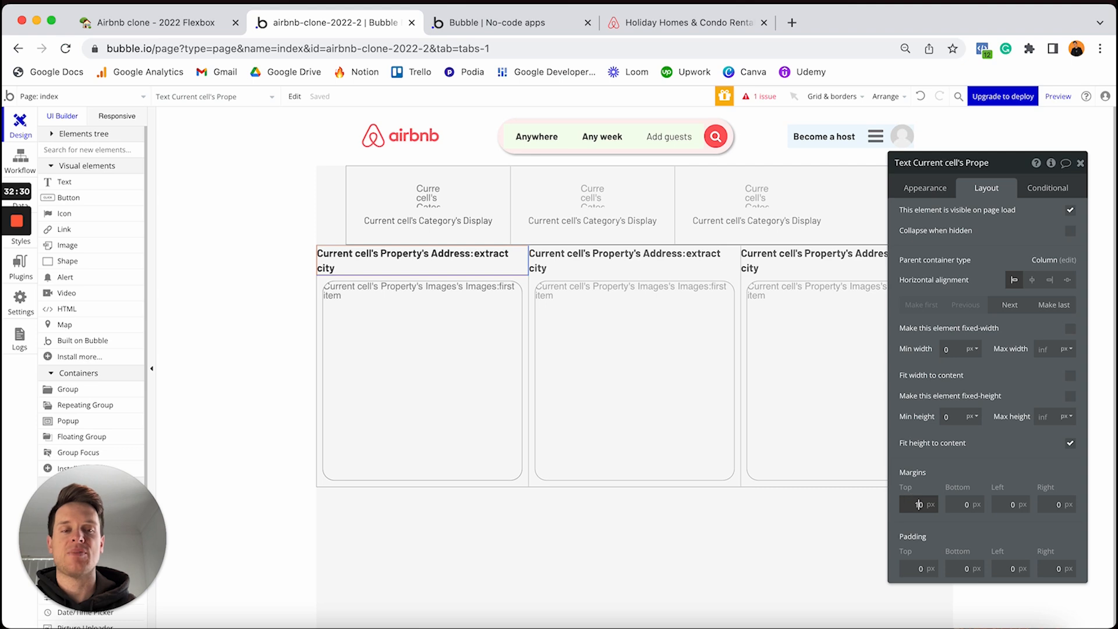
left_click(1013, 503)
type("20")
left_click(1050, 503)
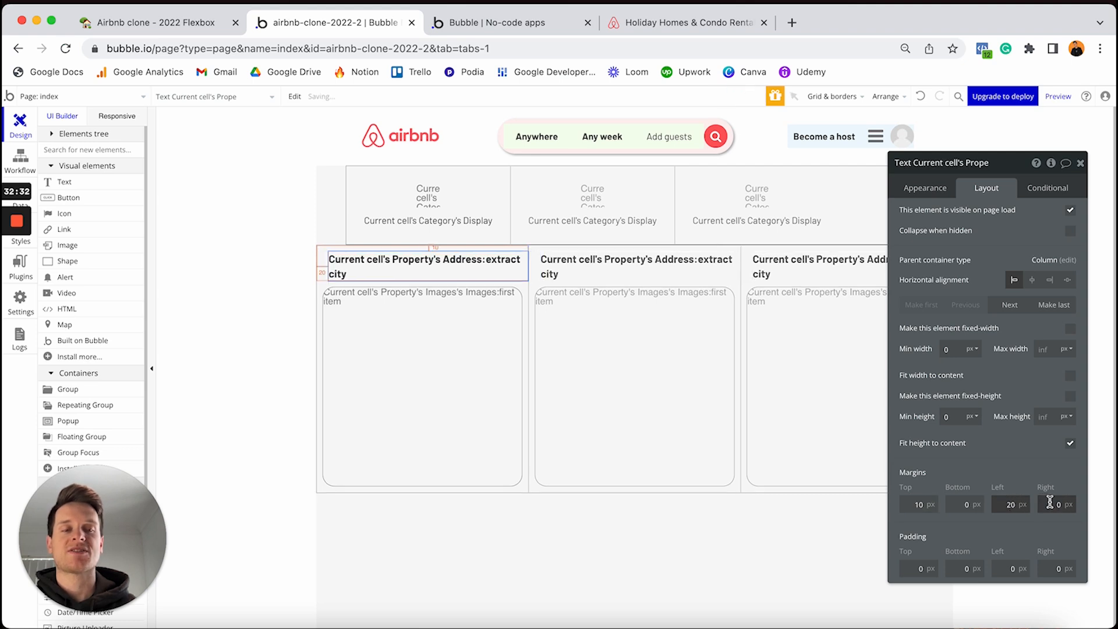
type("20")
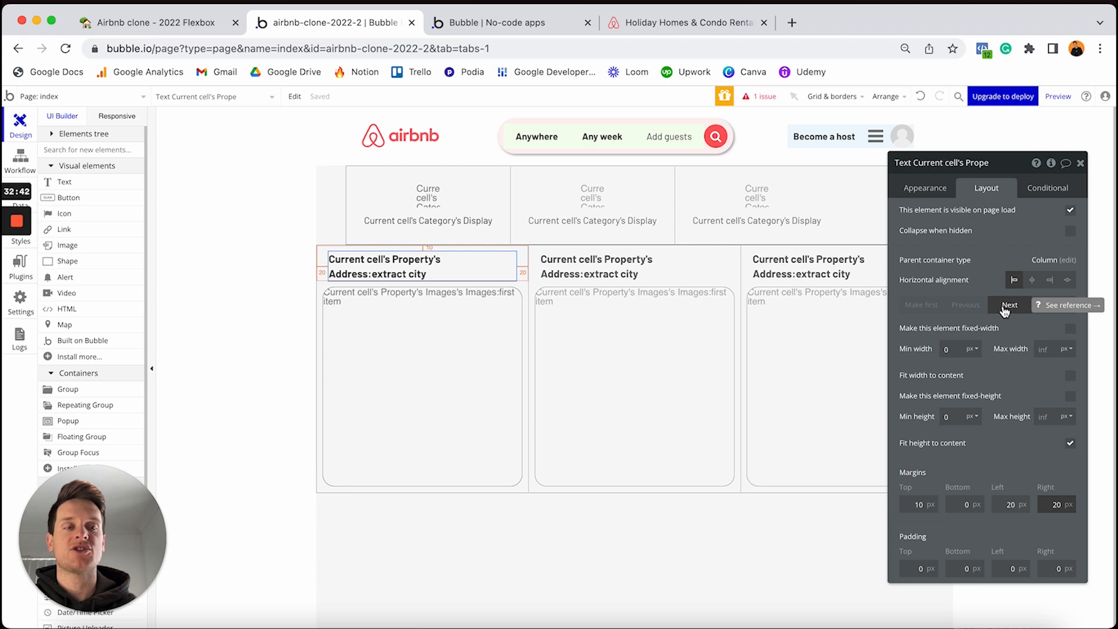
left_click(1004, 305)
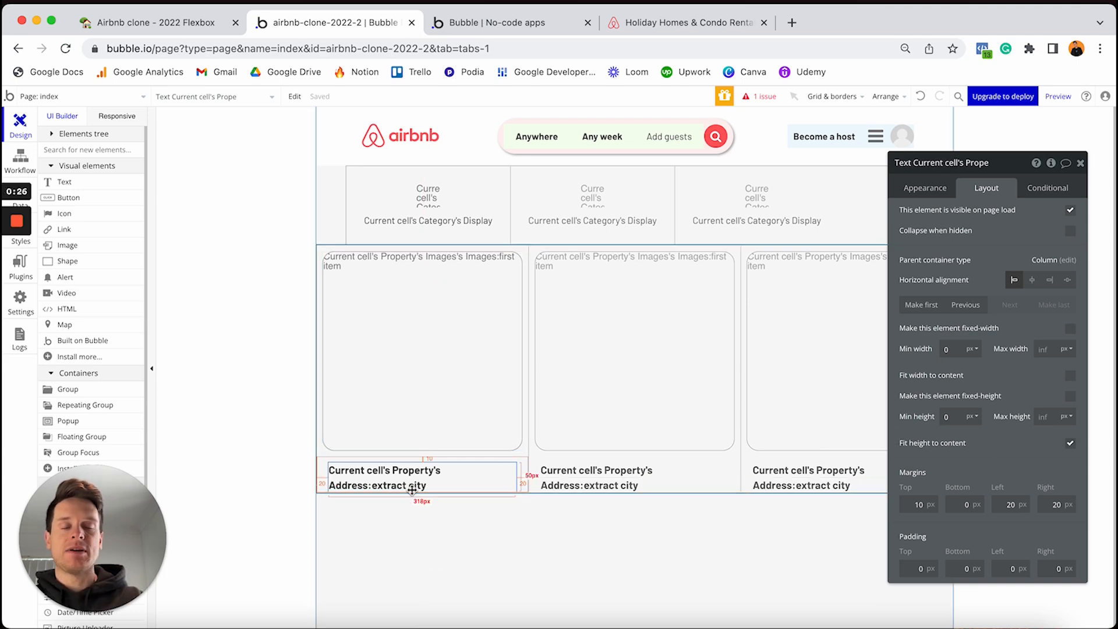
Step: Check the listing cards on the Airbnb site, and add another text to Bubble's first property cell showing Current cell's Property's Address
left_click(674, 30)
scroll(669, 372, "down", 1)
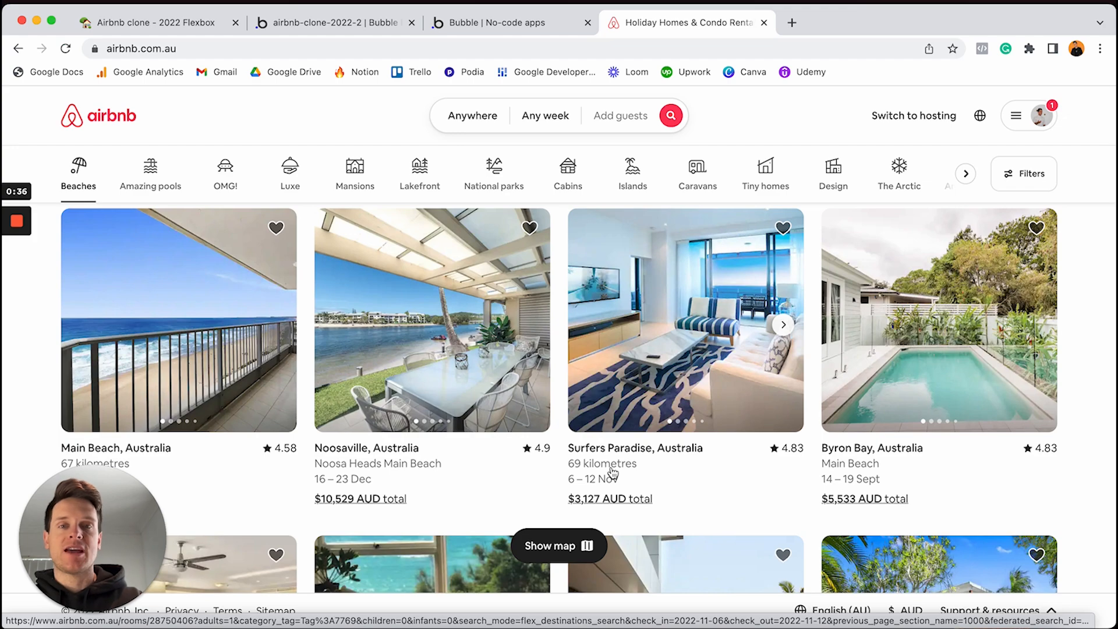
left_click(389, 25)
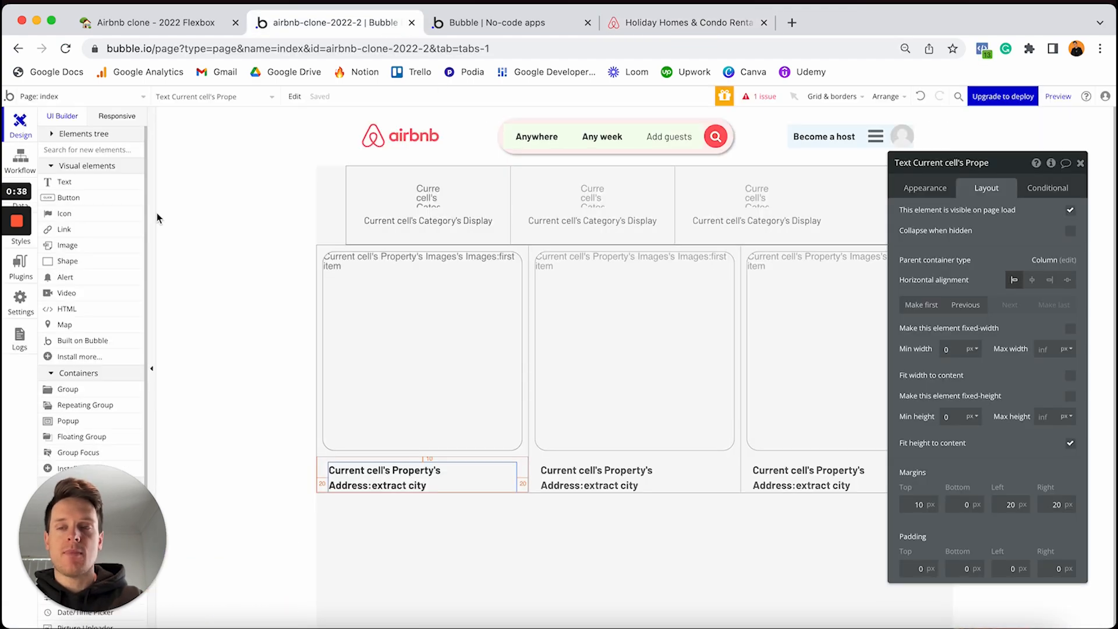
left_click_drag(111, 184, 349, 471)
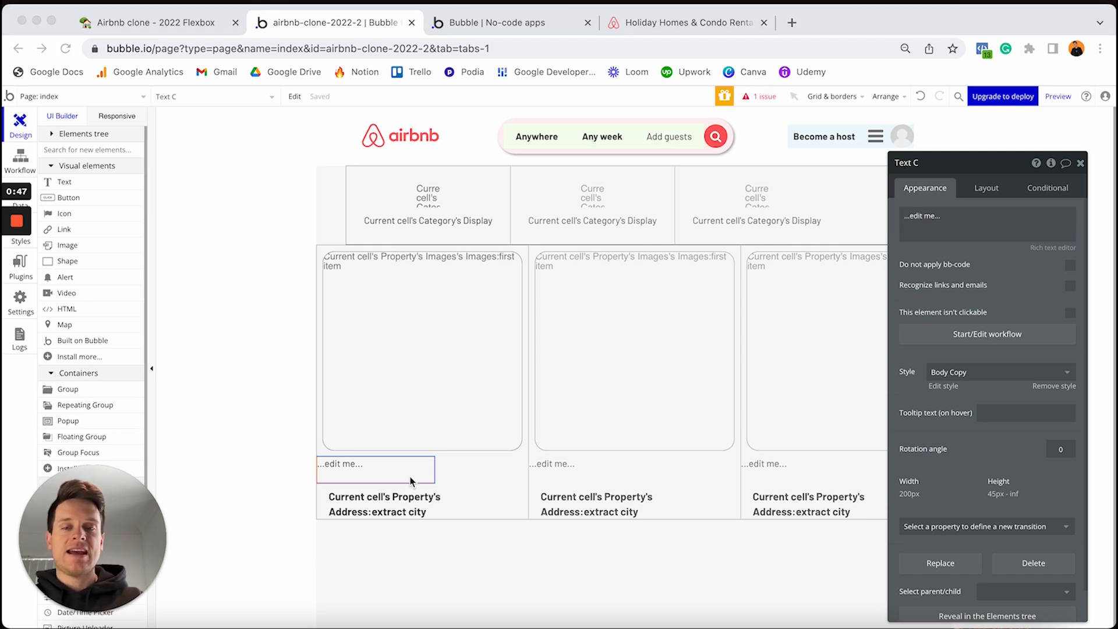
left_click(947, 224)
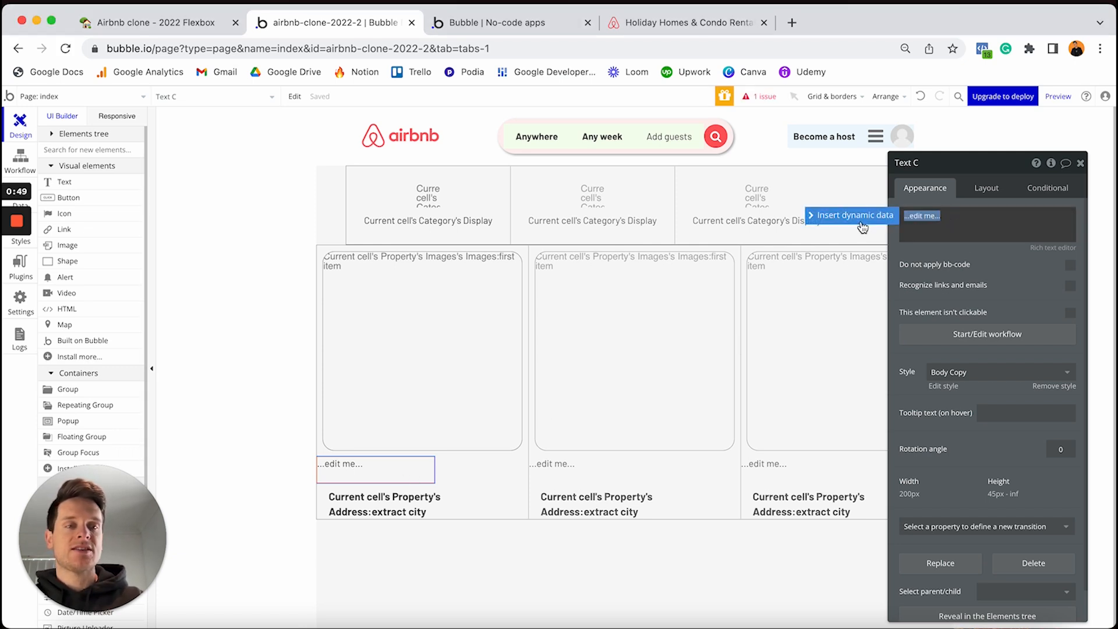
left_click(876, 215)
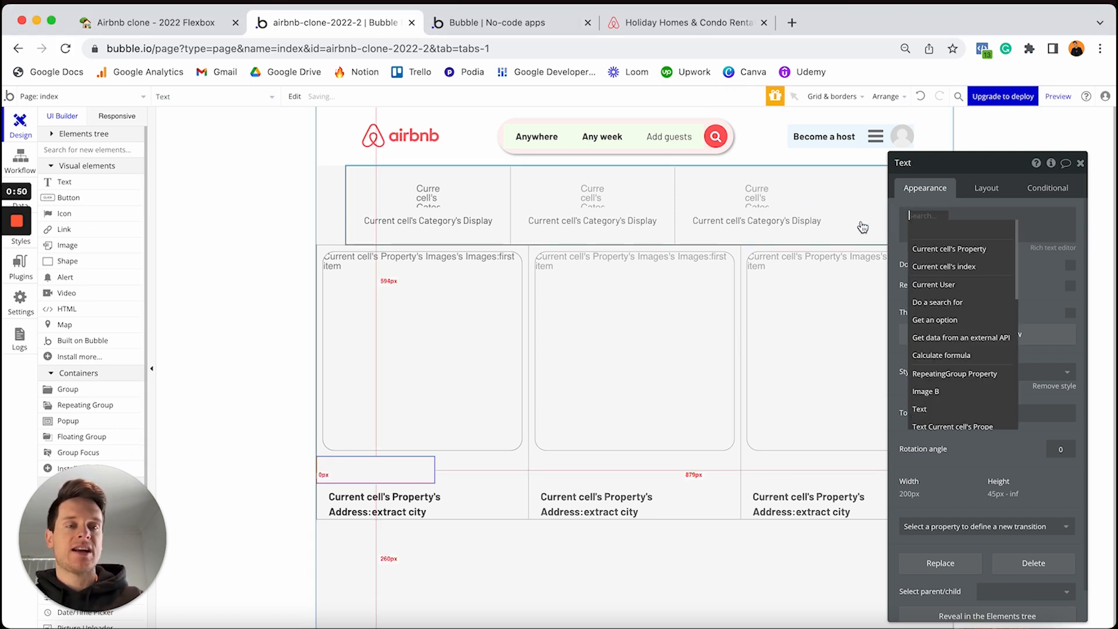
left_click(936, 249)
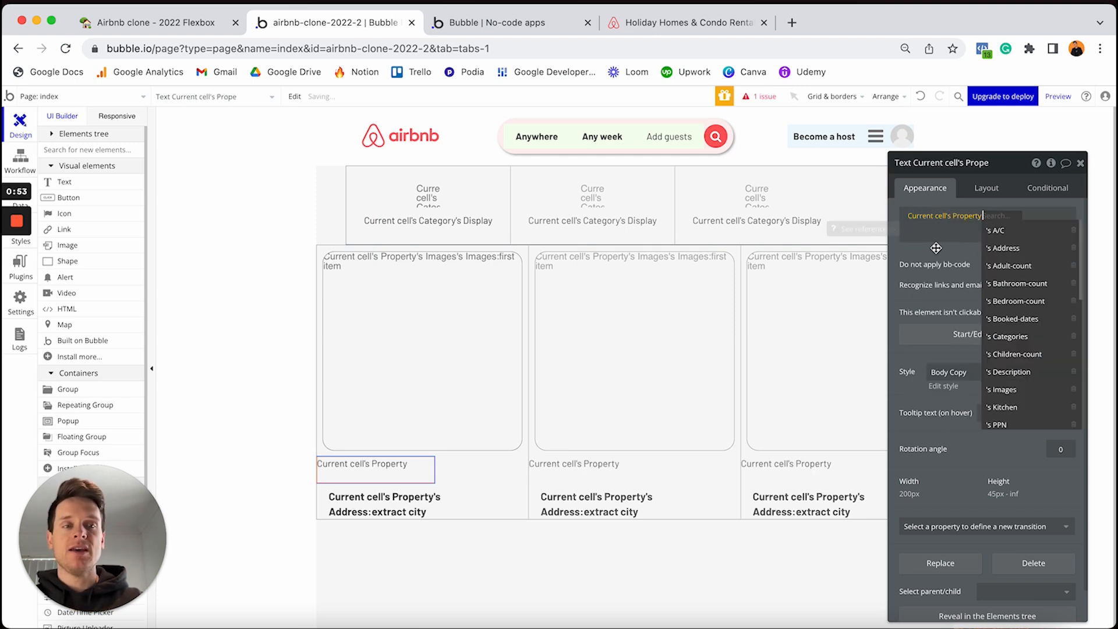
left_click(1013, 249)
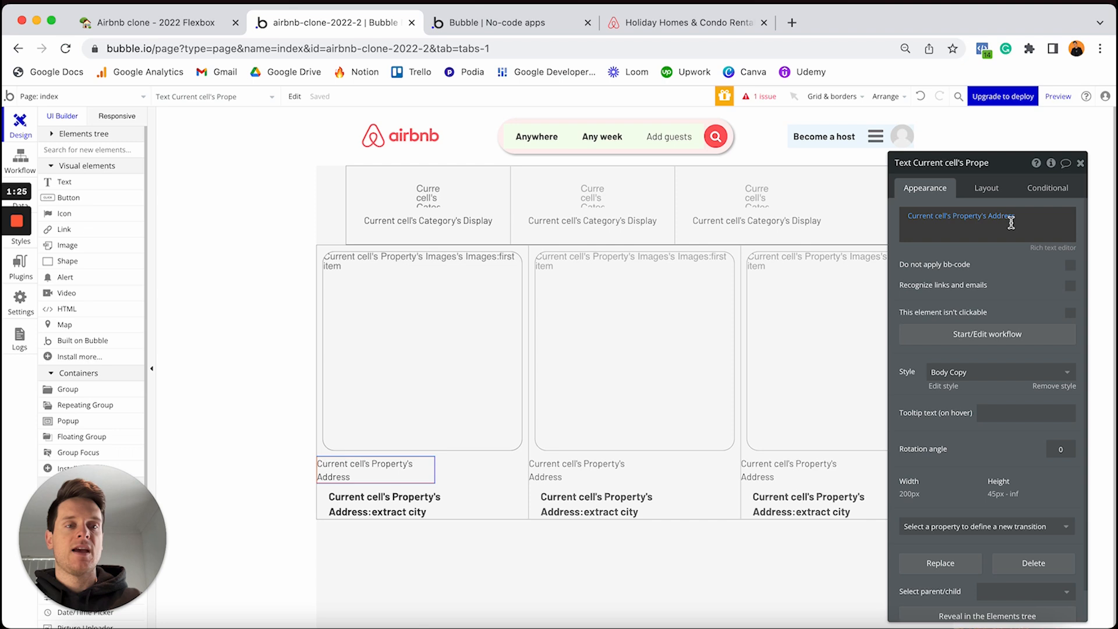
Step: Extend the new text's address expression to give the distance from Current geographic position, using kms as the unit
left_click(1011, 221)
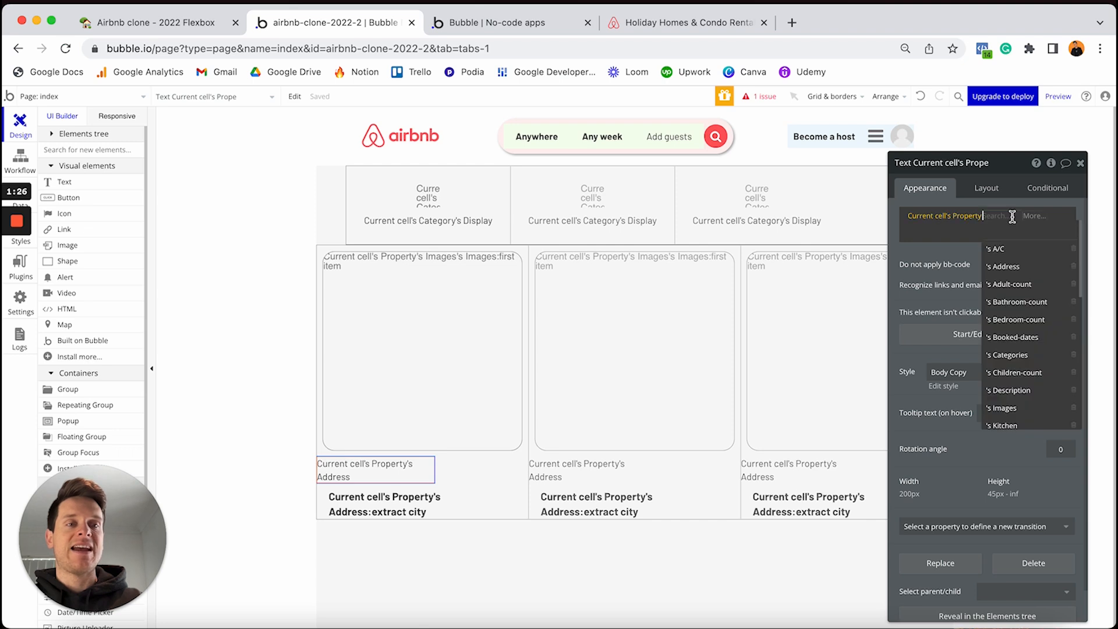
left_click(1033, 217)
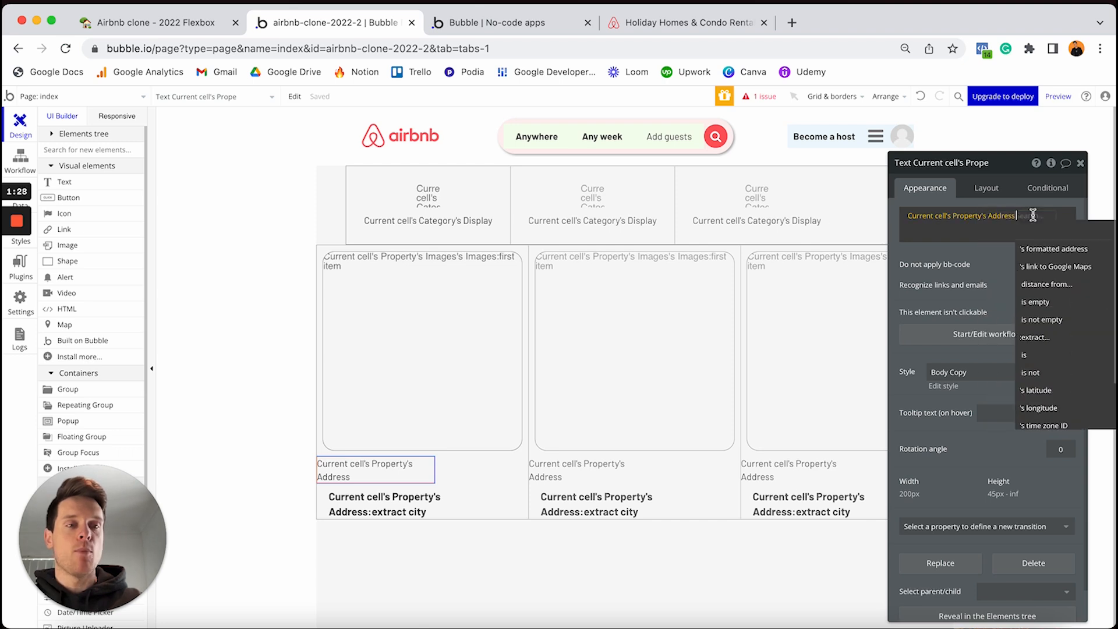
left_click(1042, 286)
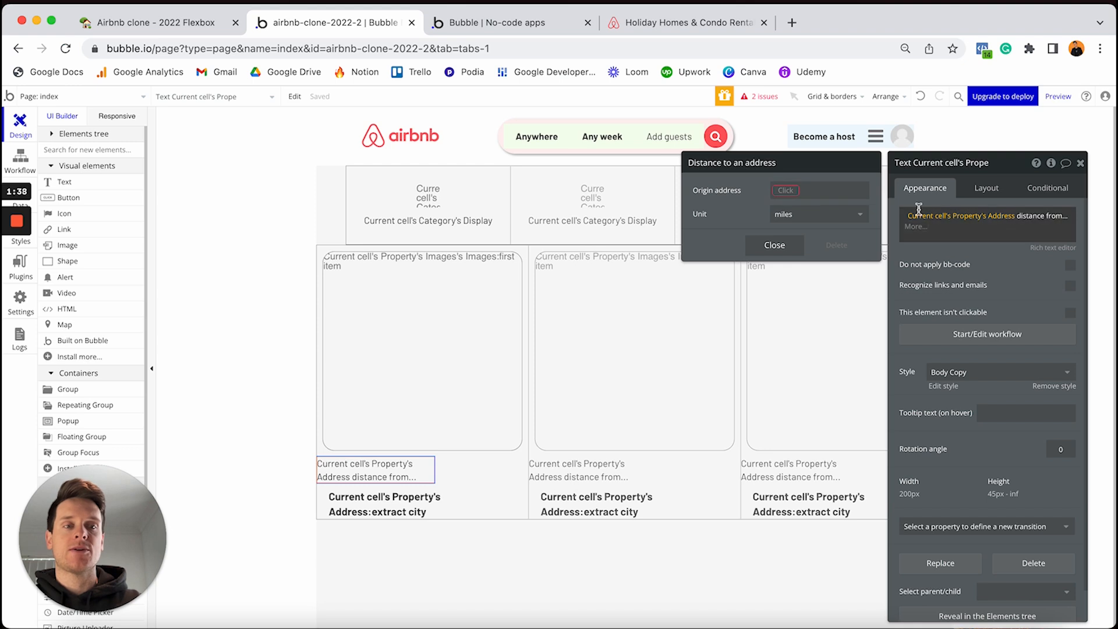
left_click(783, 189)
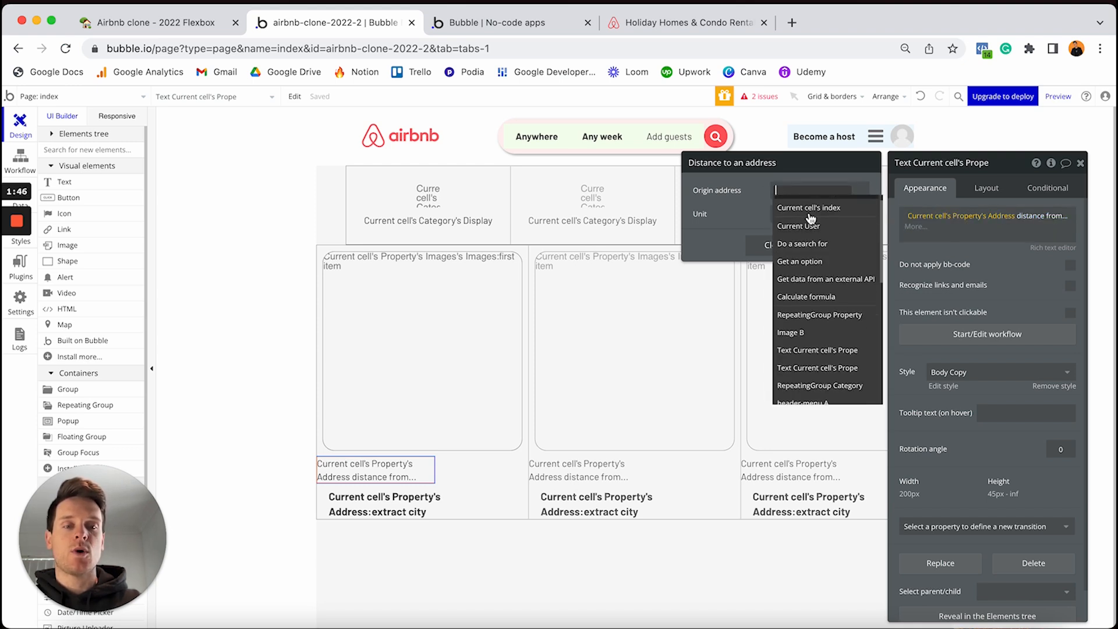
scroll(811, 218, "down", 5)
scroll(812, 262, "down", 4)
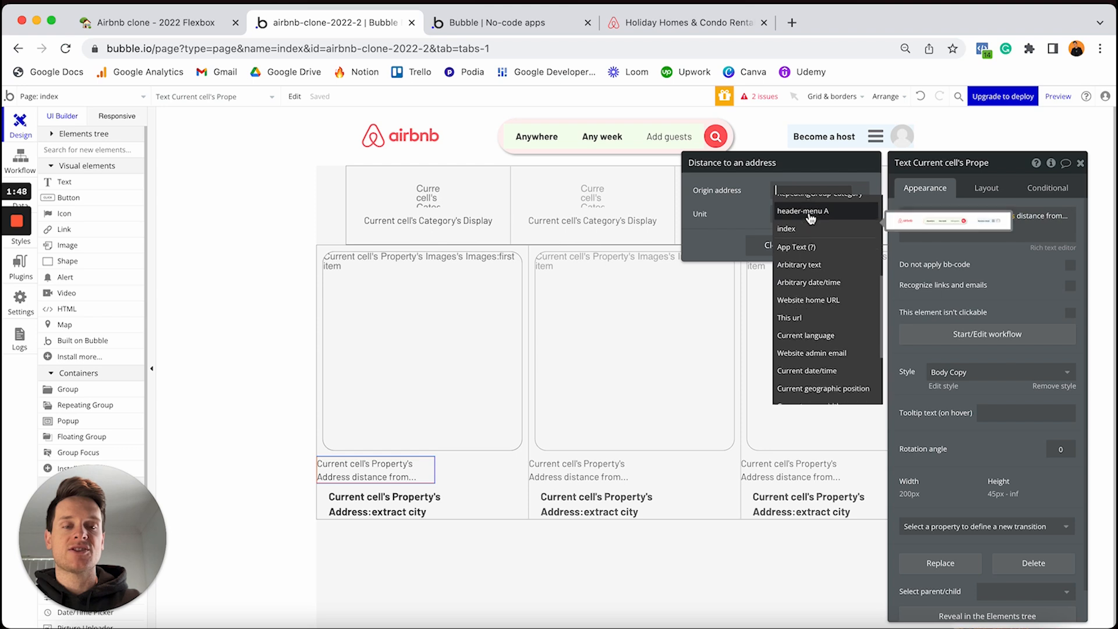
left_click(815, 334)
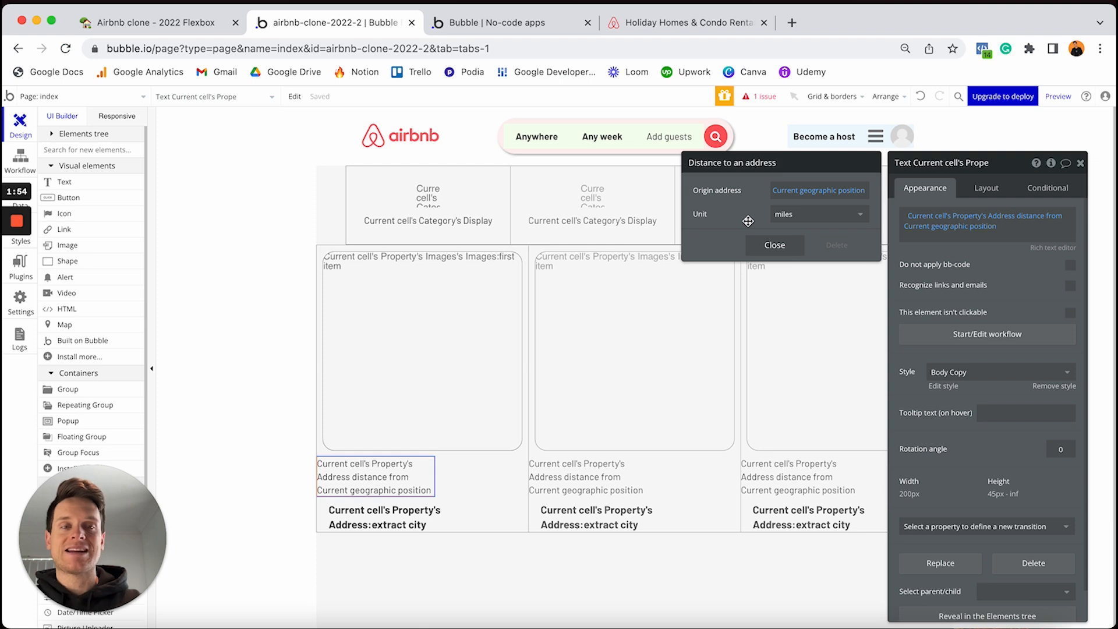
left_click(800, 218)
left_click(778, 230)
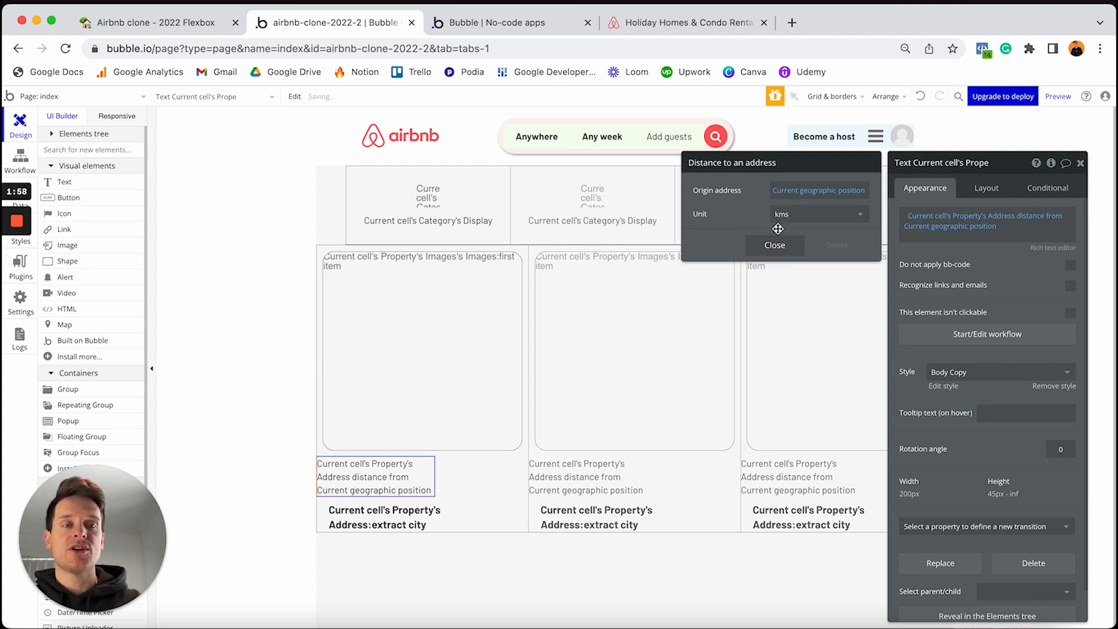
left_click(789, 247)
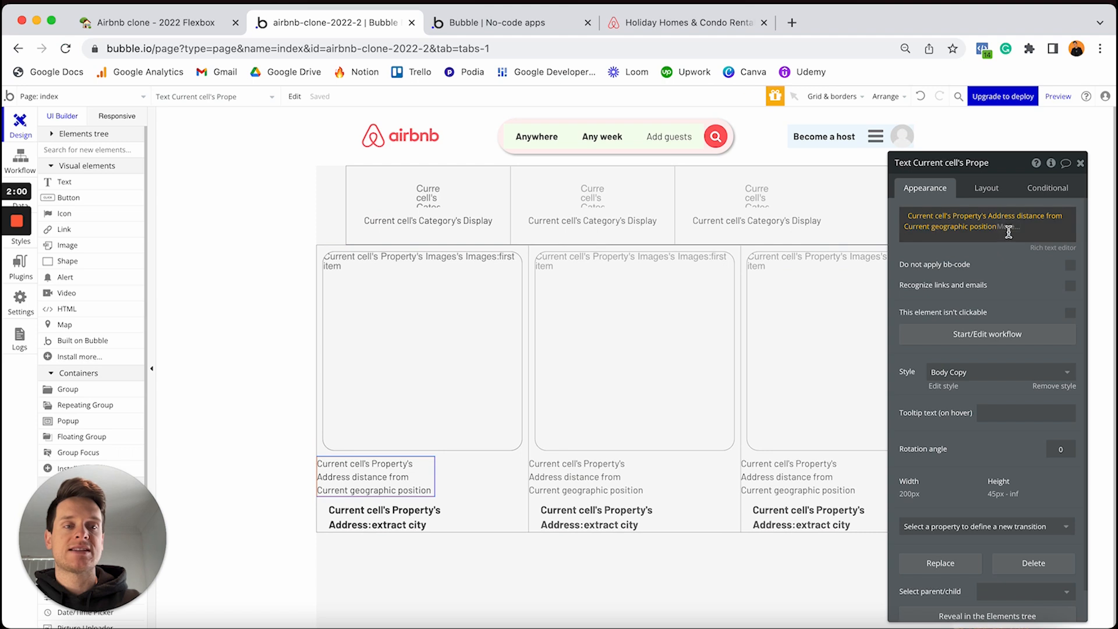
Step: Format the distance value as a number with a comma as the thousand separator
left_click(1007, 228)
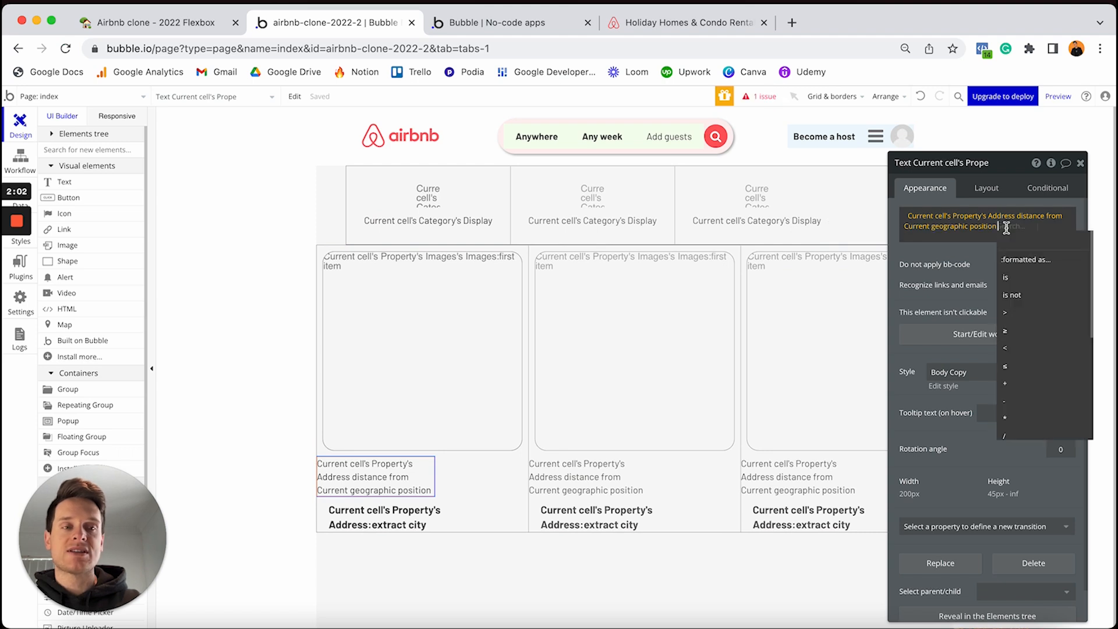
left_click(1029, 259)
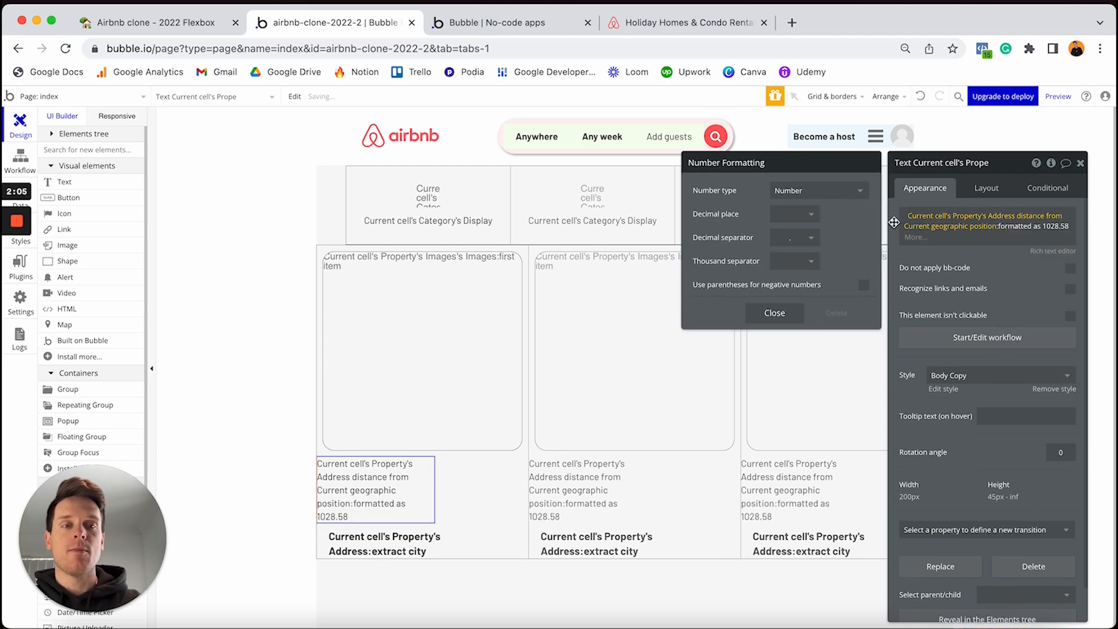
left_click(807, 263)
left_click(782, 299)
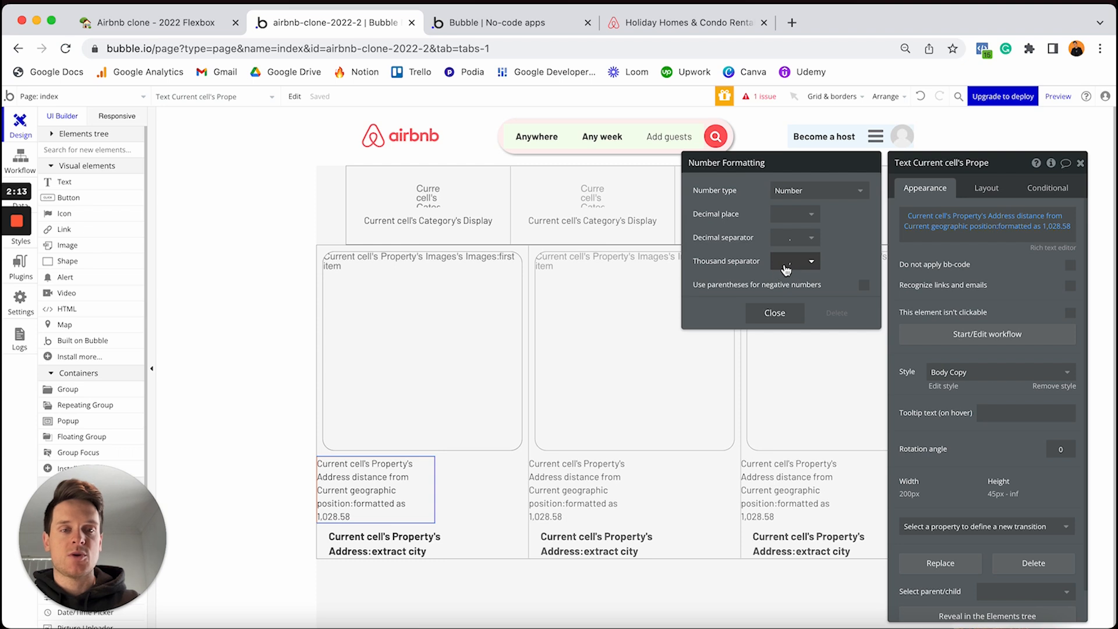
left_click(774, 313)
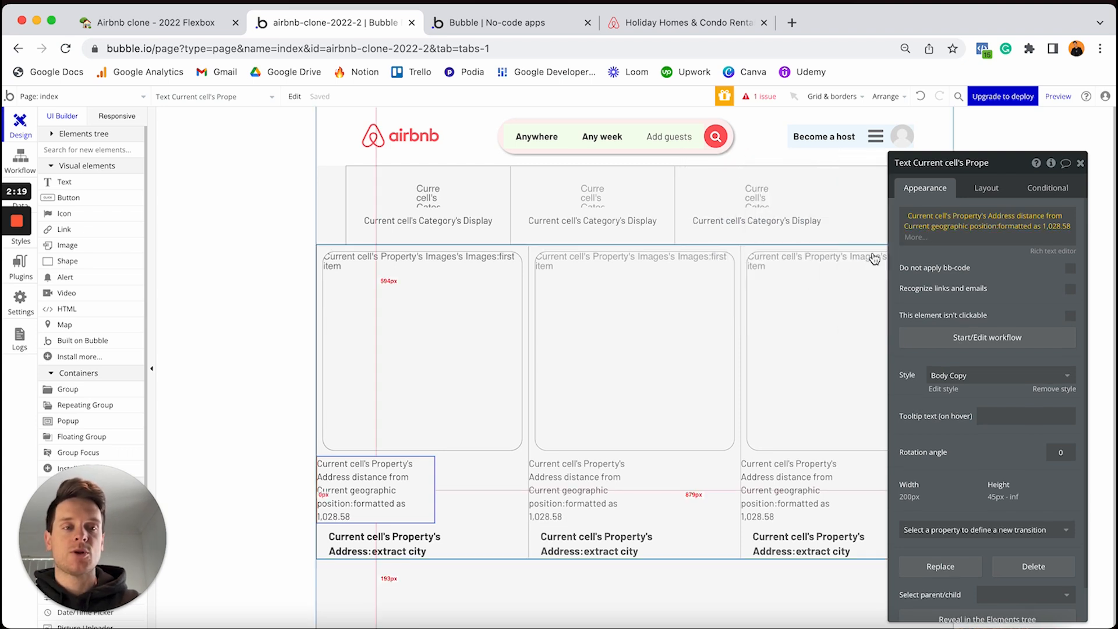
Step: Add the word "kilometres" after the formatted distance value in the text
left_click(944, 237)
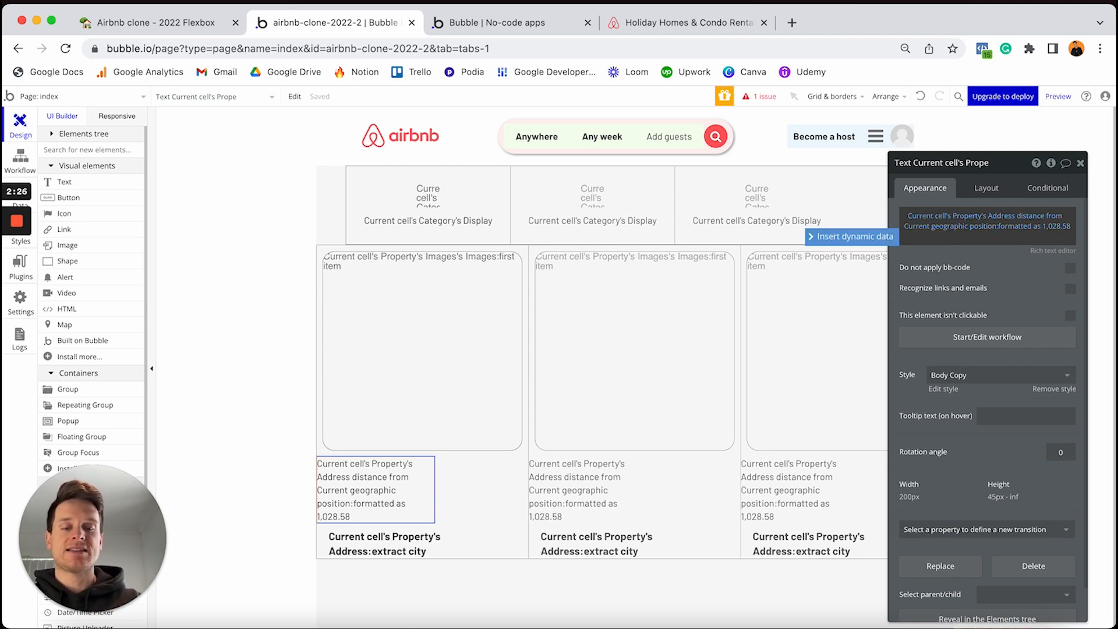
type("kilome")
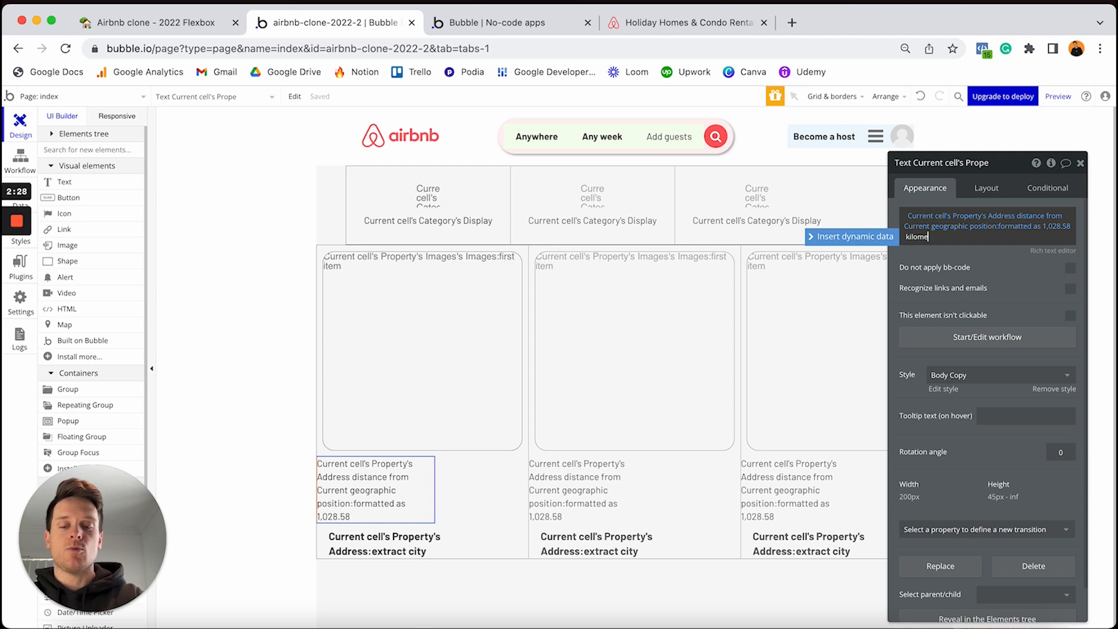
type("tres")
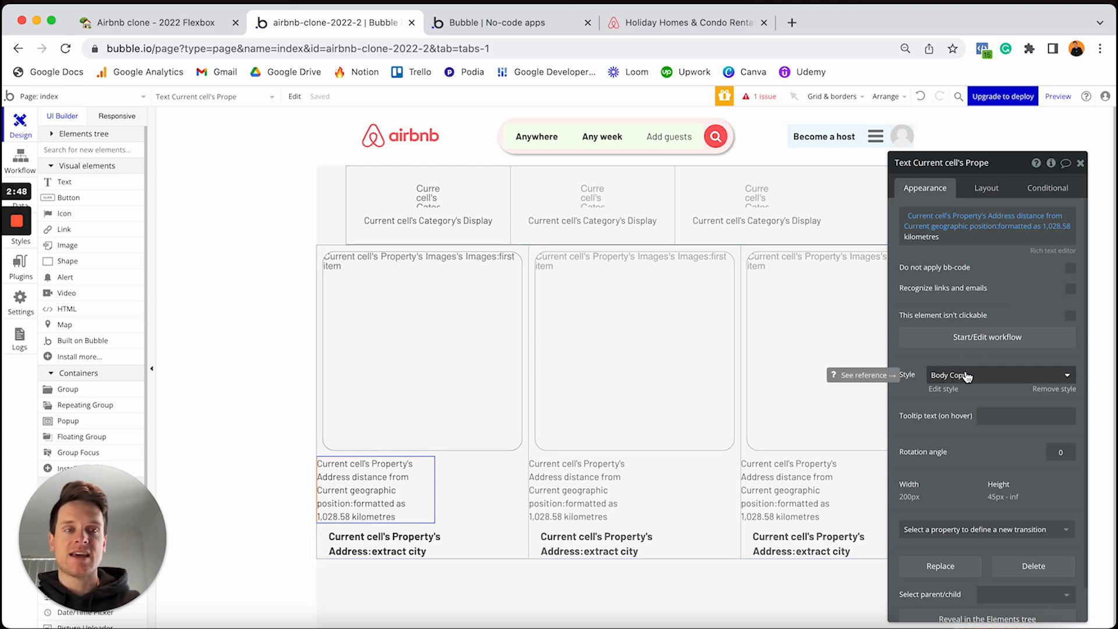
Step: Turn off the distance text's fixed width and set its minimum width and minimum height to 0 px
left_click(984, 187)
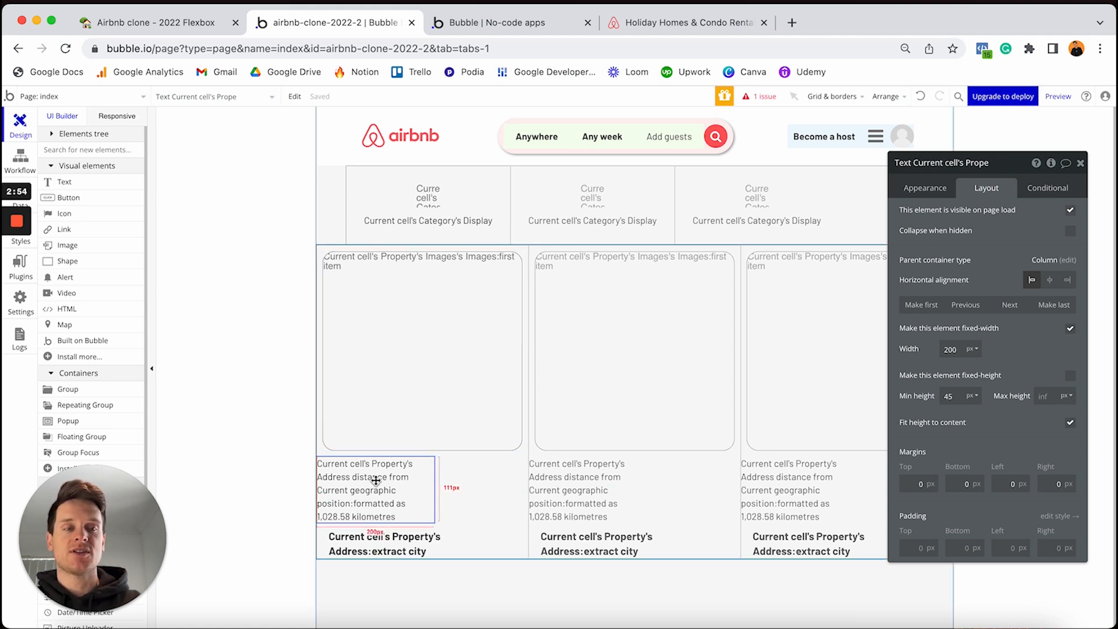
left_click(1071, 330)
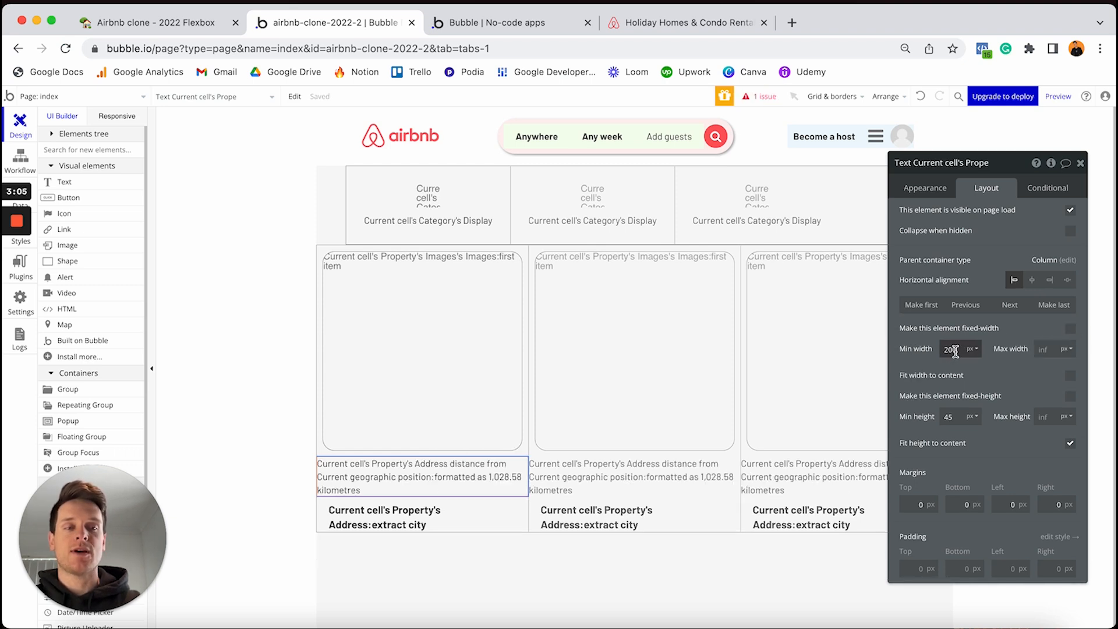
double_click(951, 349)
type("0")
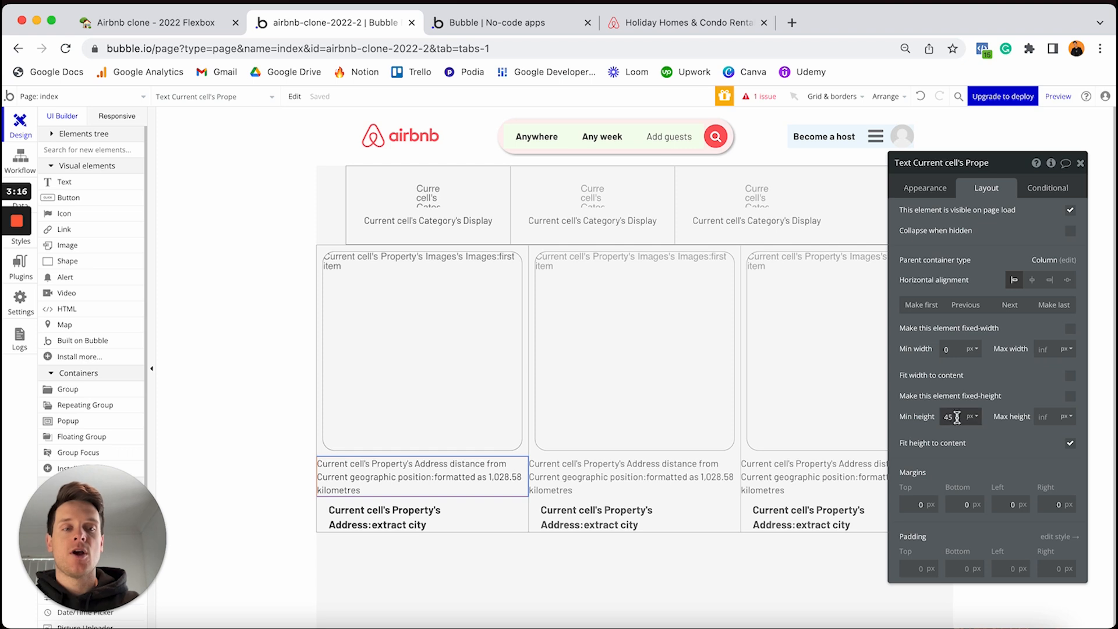
type("0")
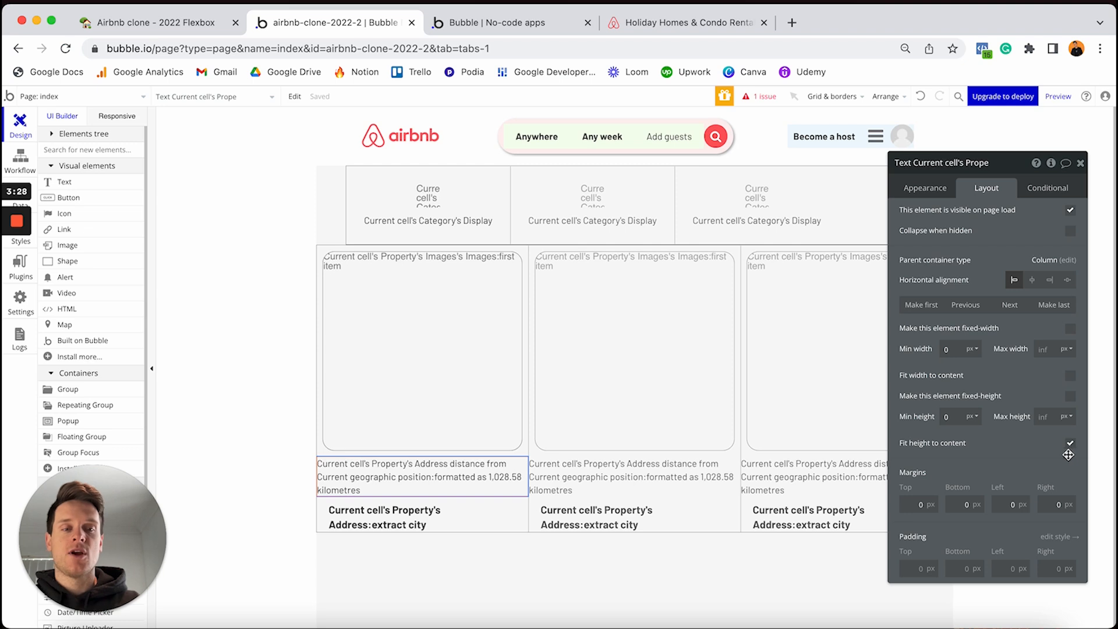
Step: Give the distance text a 10 px top margin and 20 px left and right margins, and place it below the city text
left_click(913, 504)
type("1")
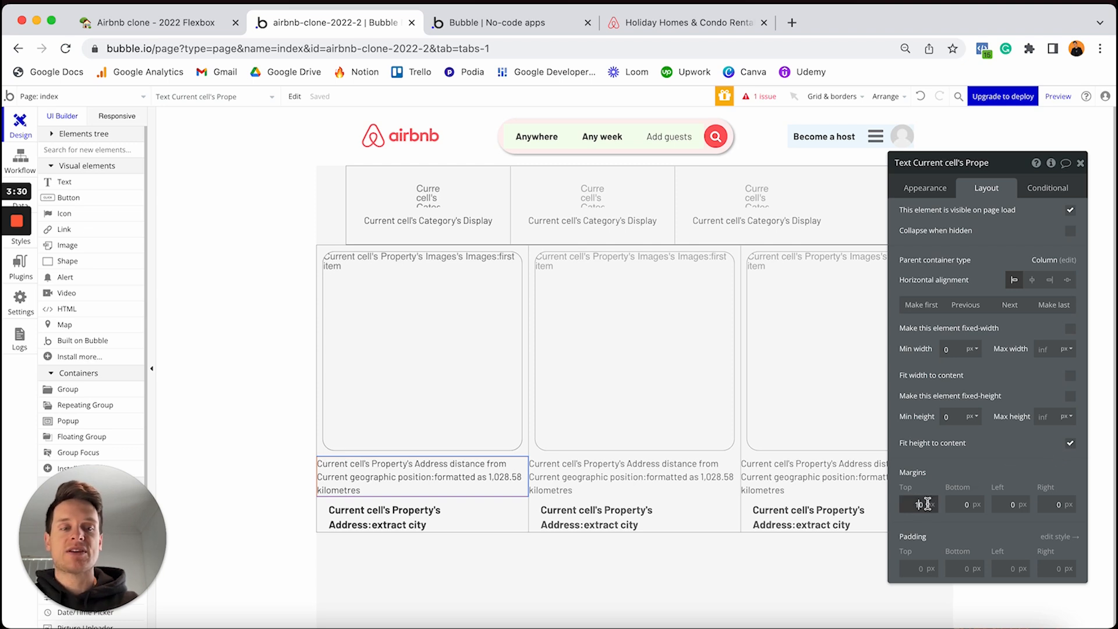
key("Tab")
left_click(1001, 504)
type("2")
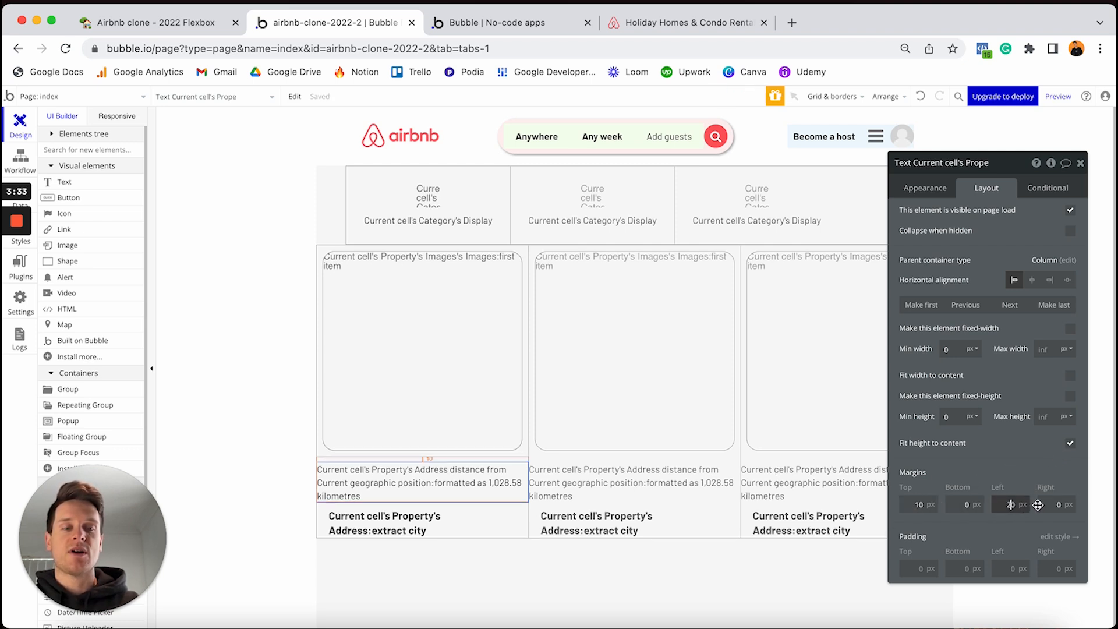
left_click(1047, 505)
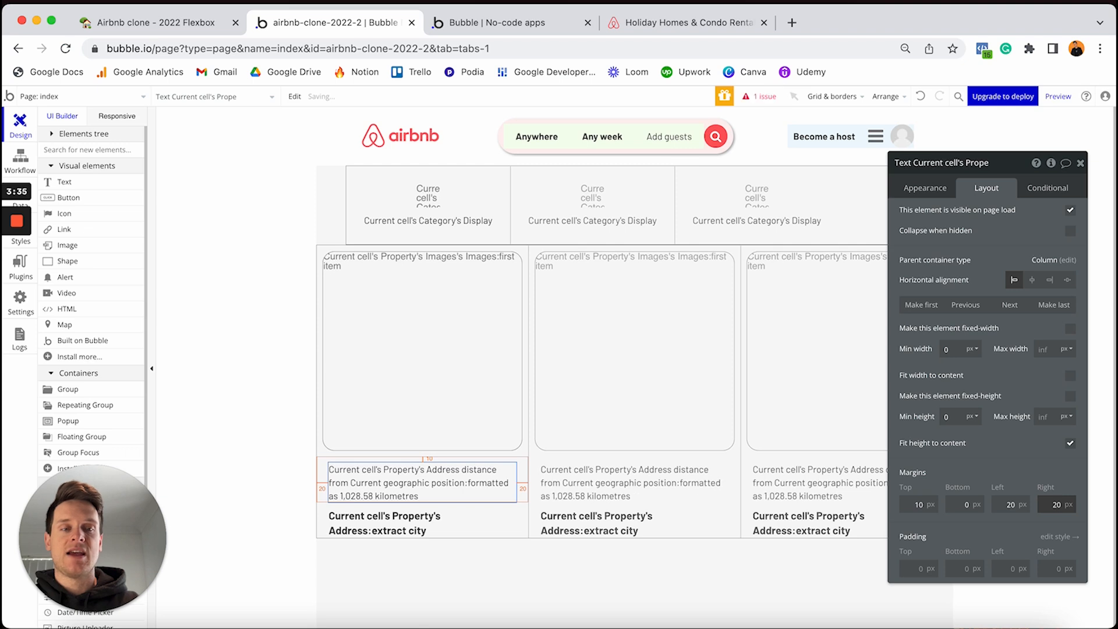
left_click(1009, 305)
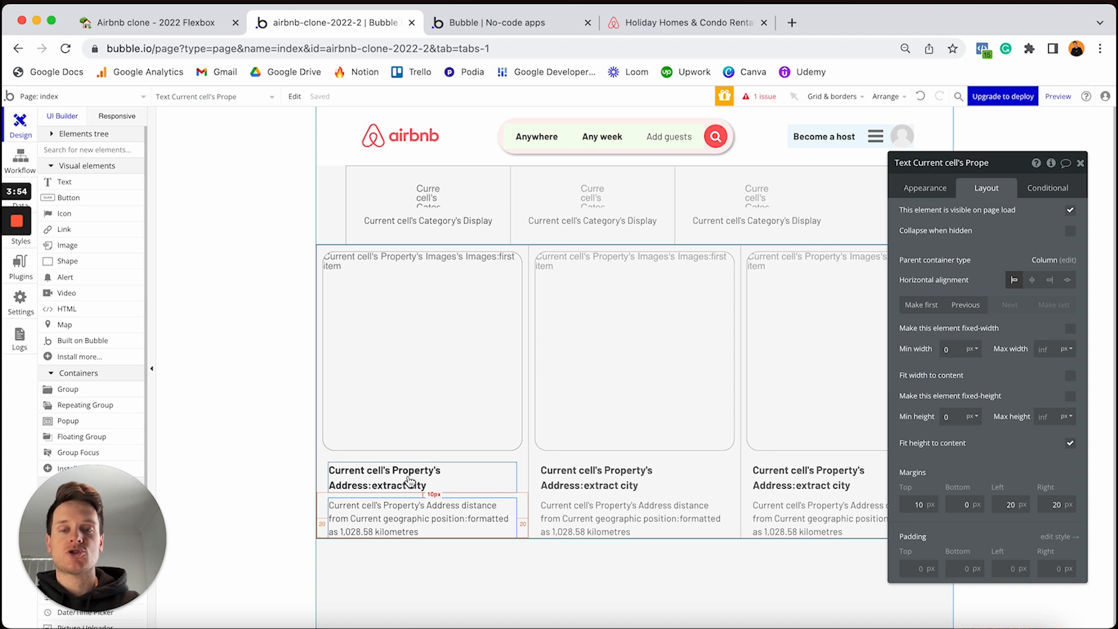
Step: Duplicate the distance text in the property cell and clear the copy's content
key("ctrl+d")
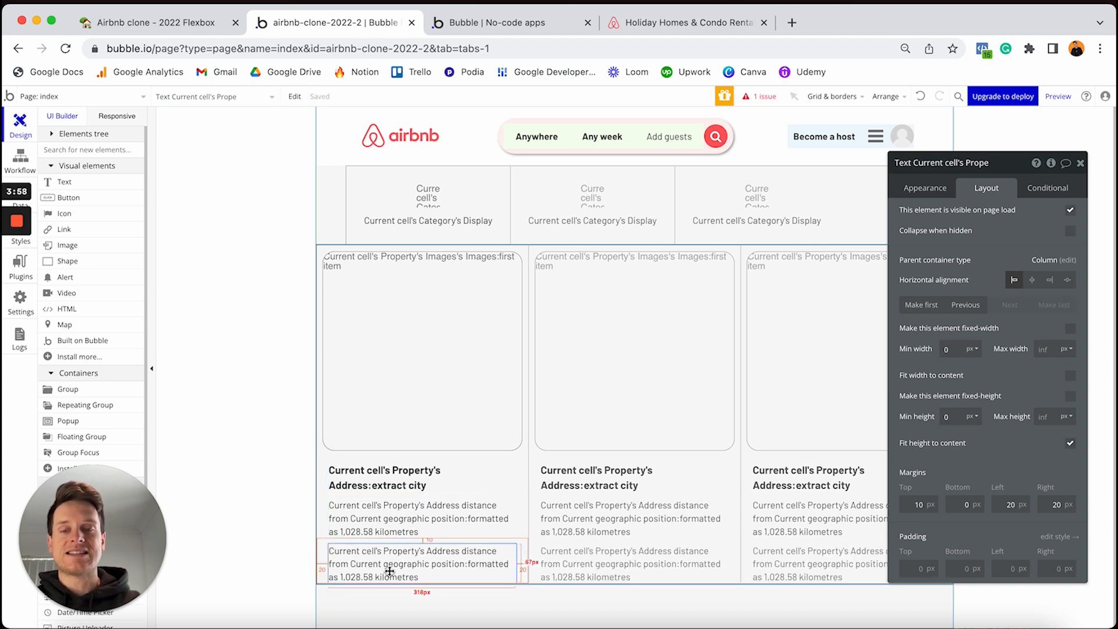
left_click(927, 190)
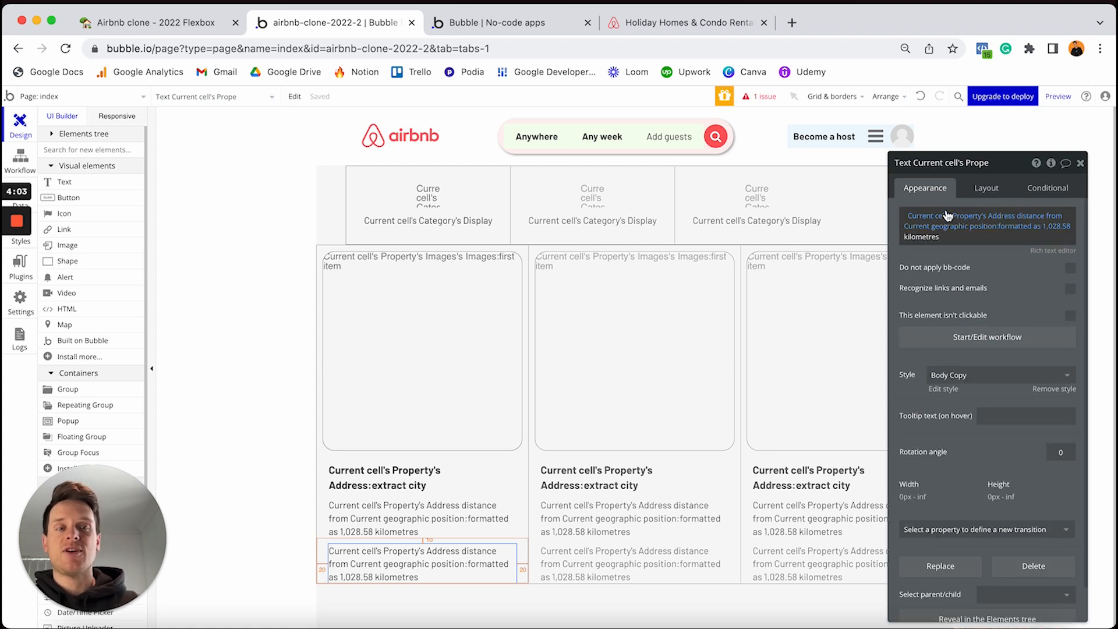
right_click(987, 233)
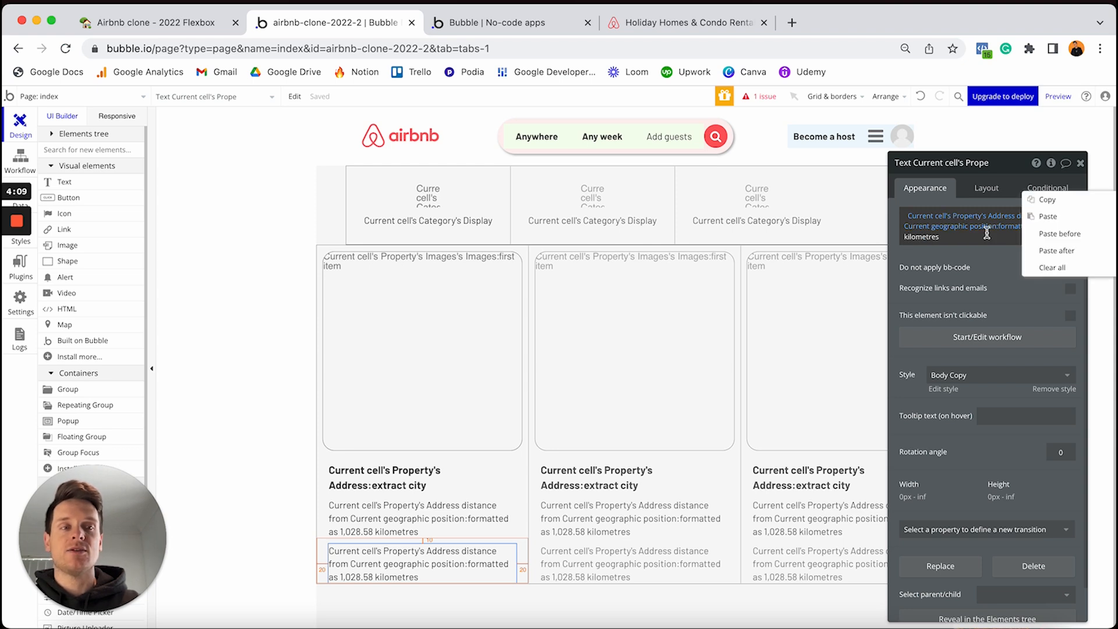
left_click(1051, 267)
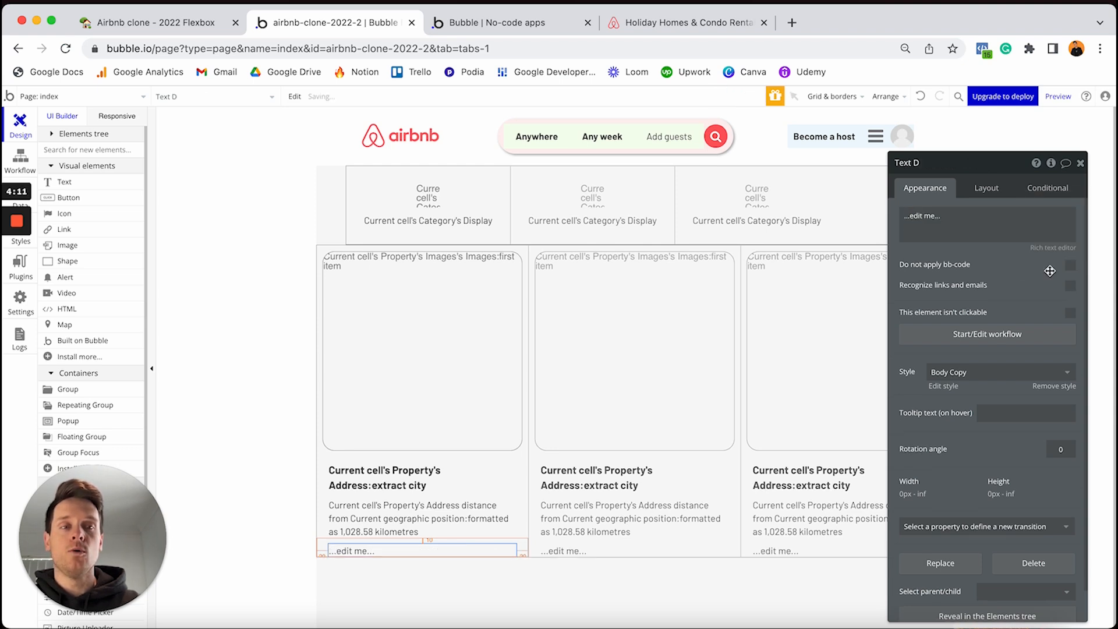
Step: Replace the copied text's placeholder with the dynamic value Current cell's Property's PPN
left_click(950, 222)
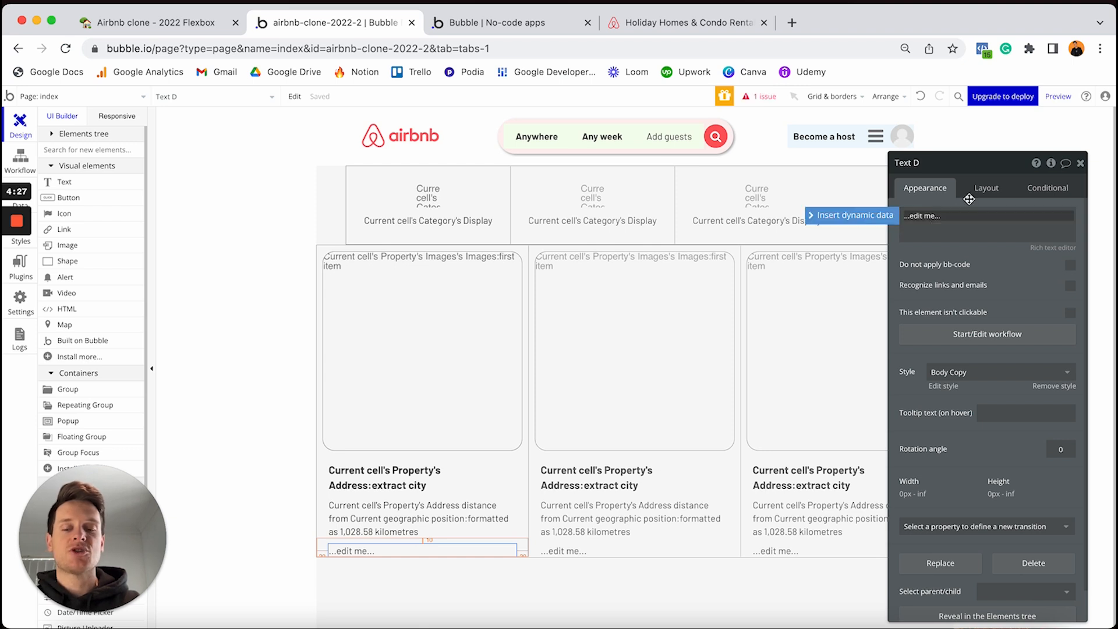
key("super+a")
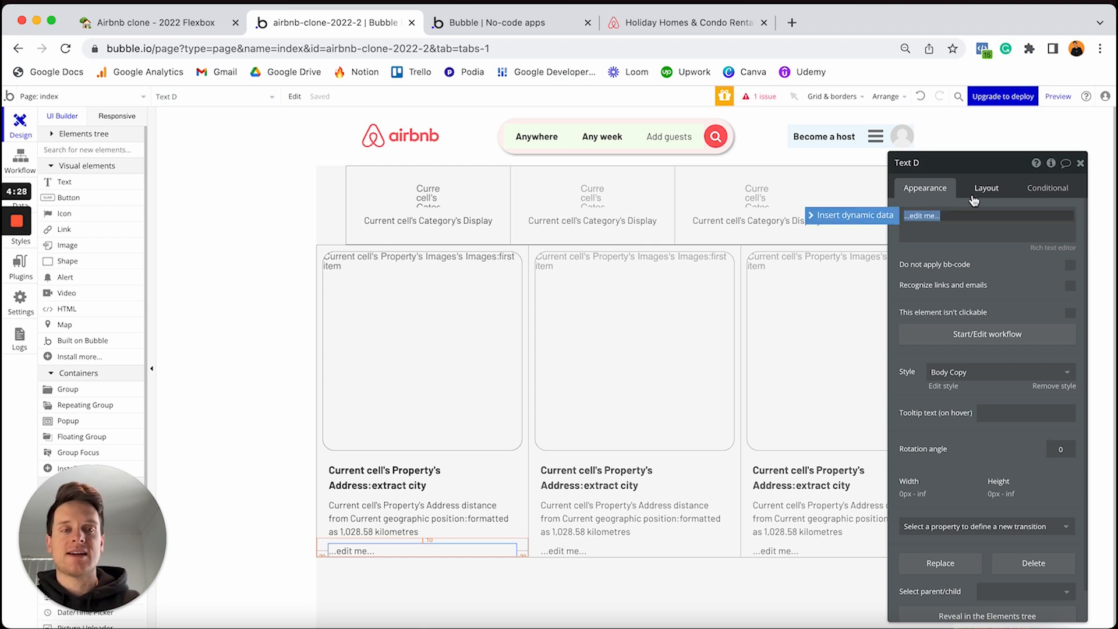
left_click(860, 220)
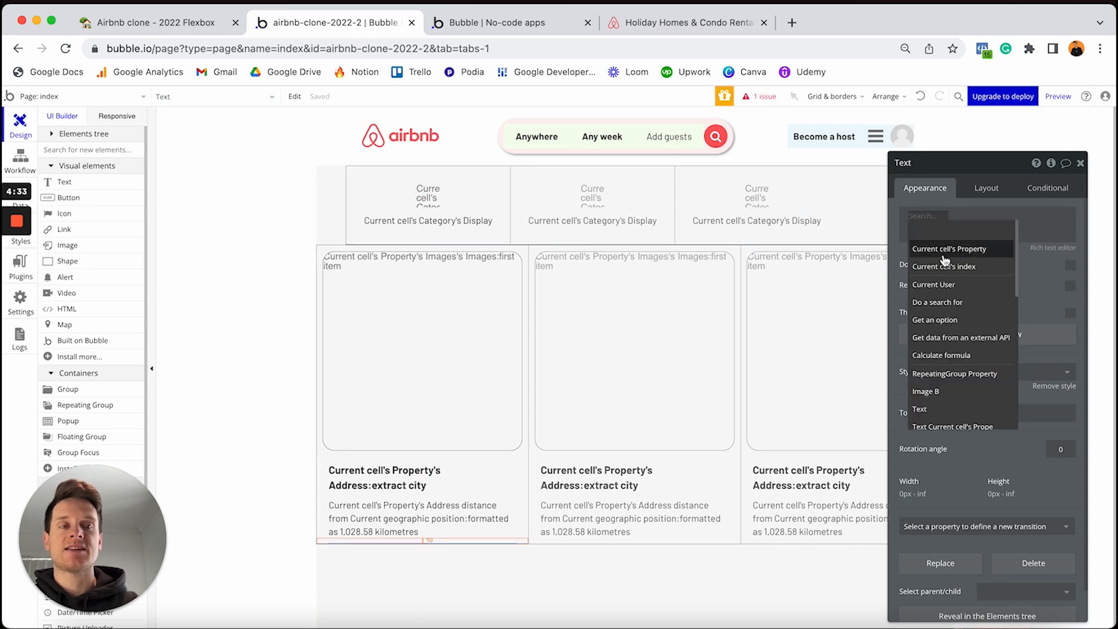
left_click(938, 251)
scroll(990, 256, "down", 2)
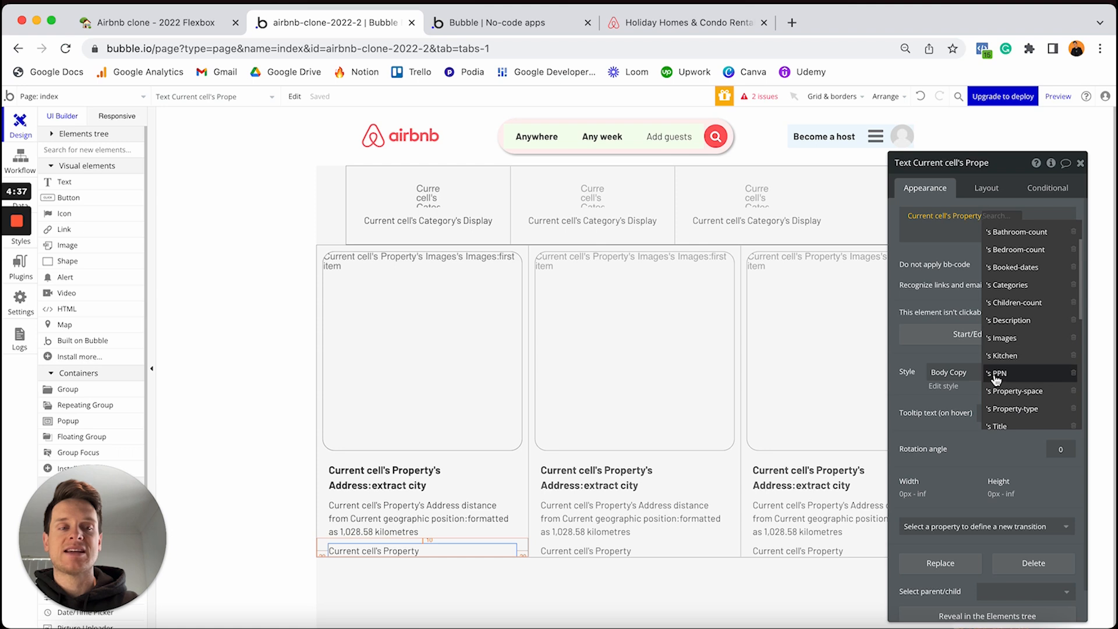
left_click(1009, 379)
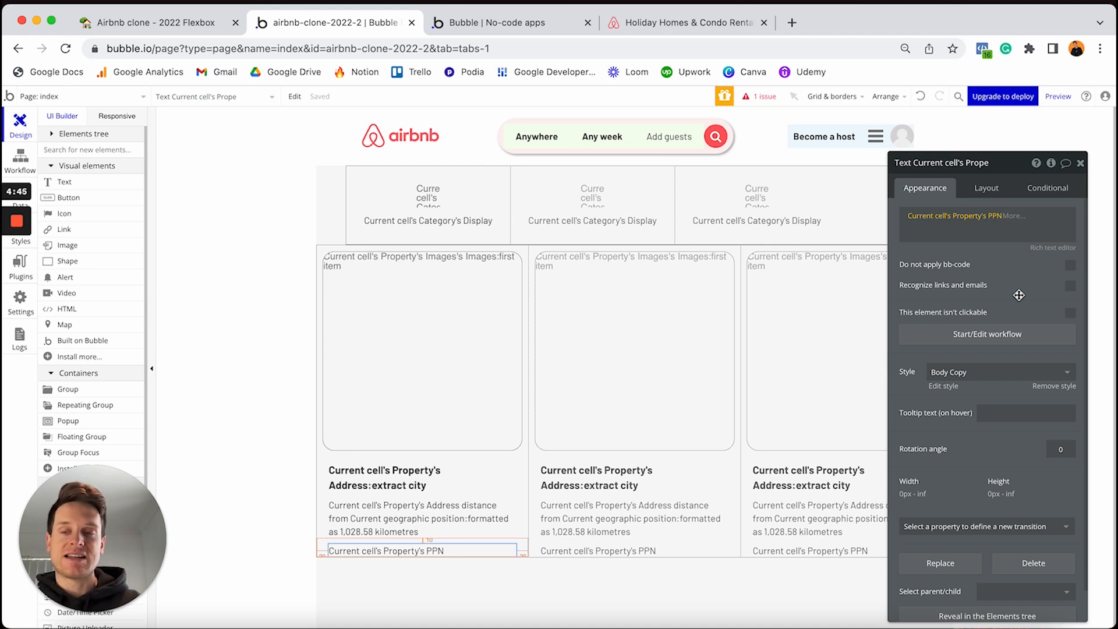
Step: Format the PPN value as currency with a comma thousand separator and the $ symbol
left_click(1012, 216)
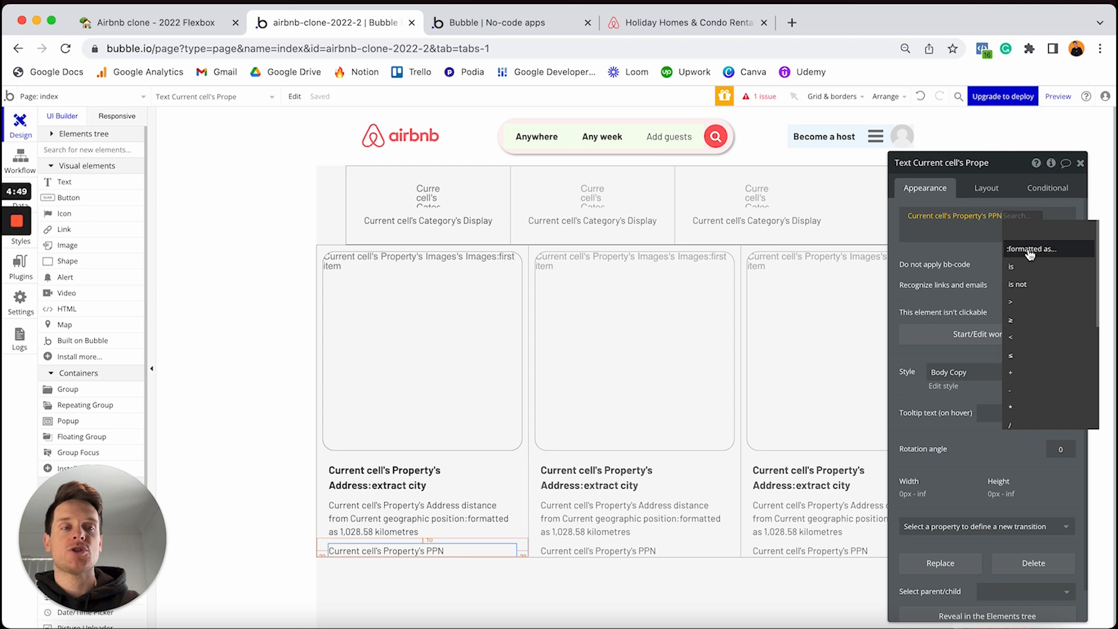
left_click(1029, 249)
left_click(845, 193)
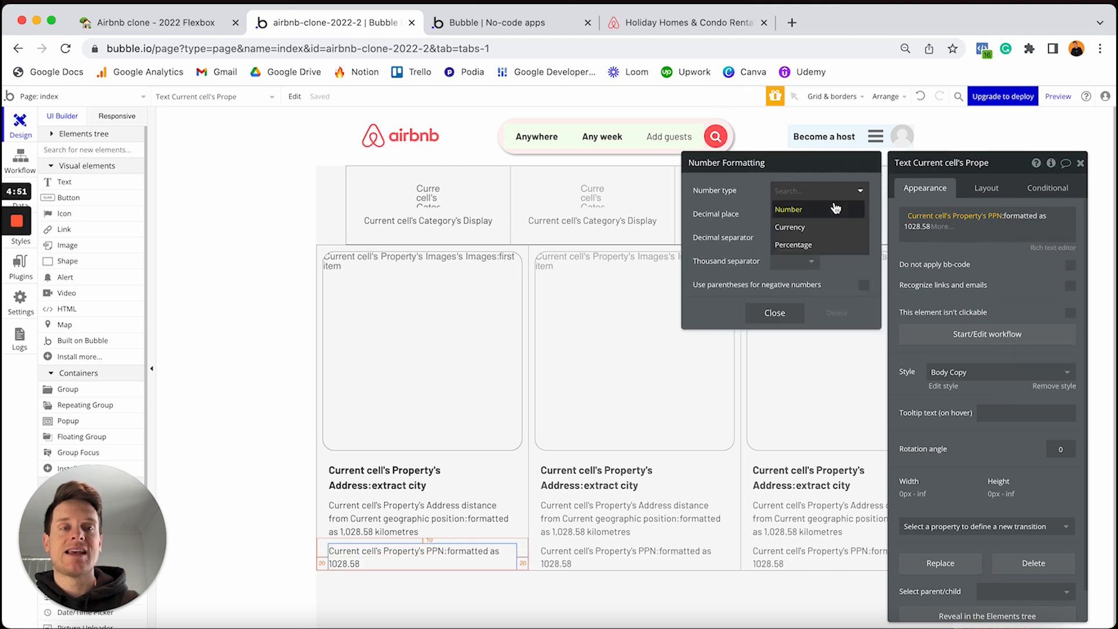
left_click(811, 228)
left_click(809, 262)
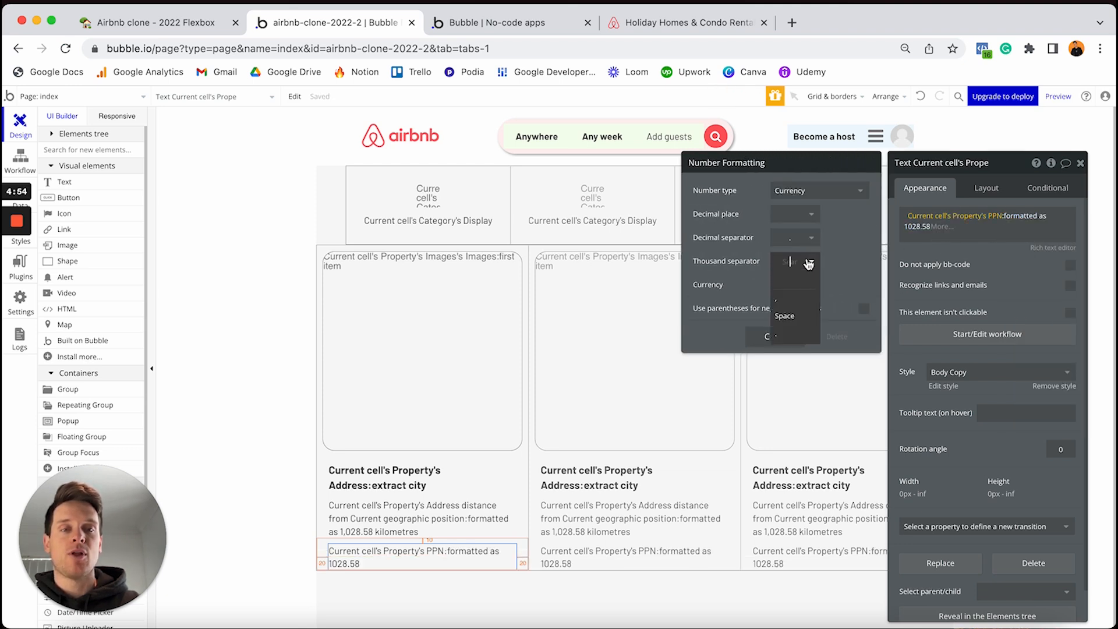
left_click(790, 299)
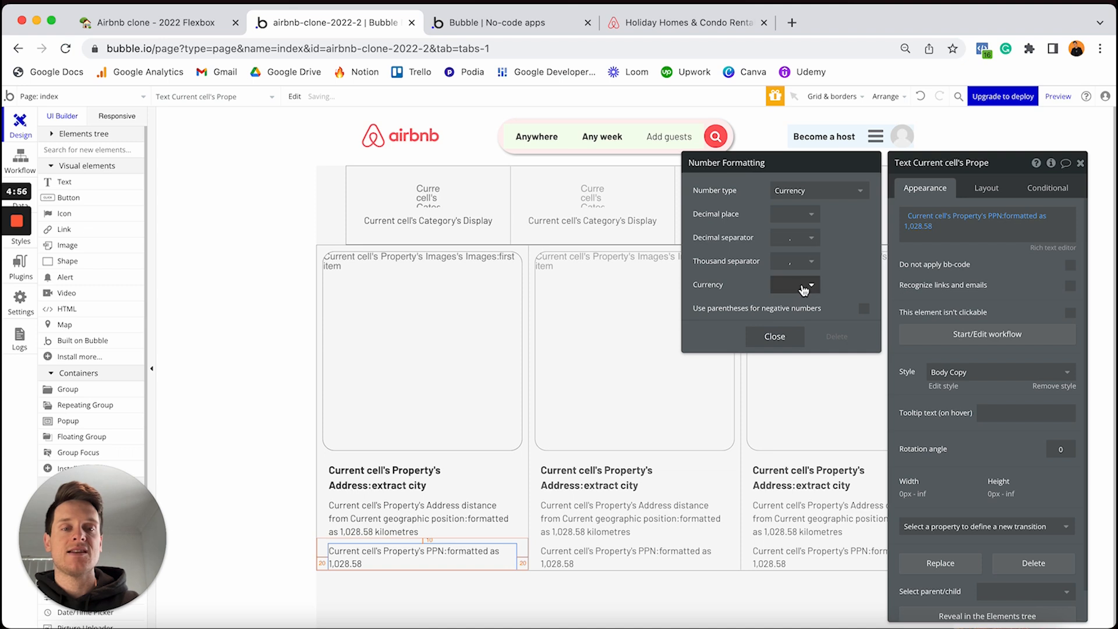
left_click(802, 286)
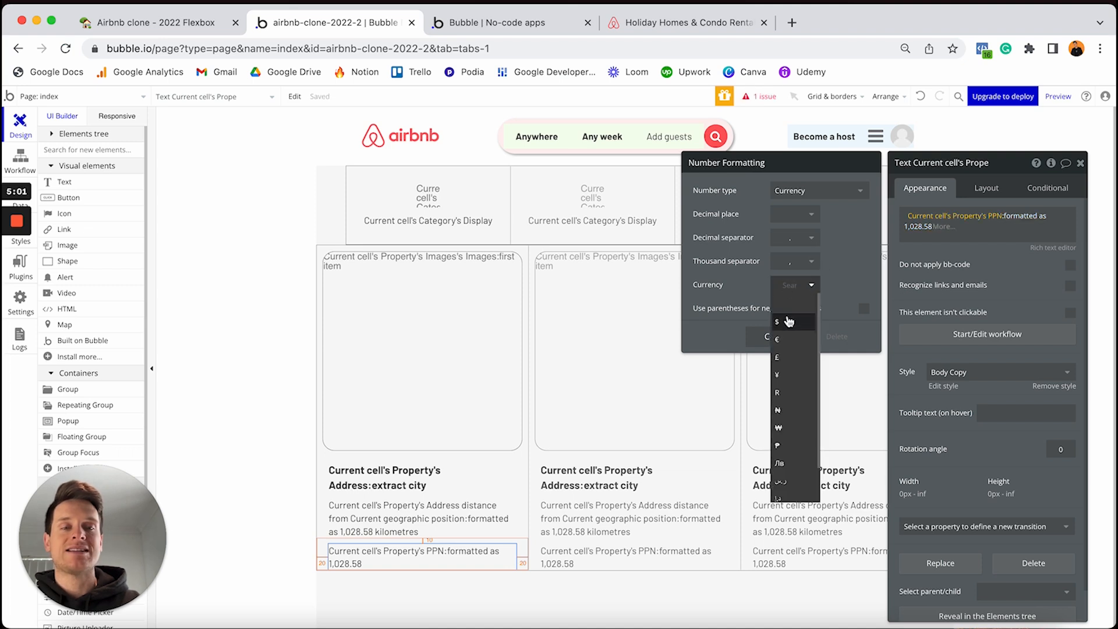
left_click(788, 322)
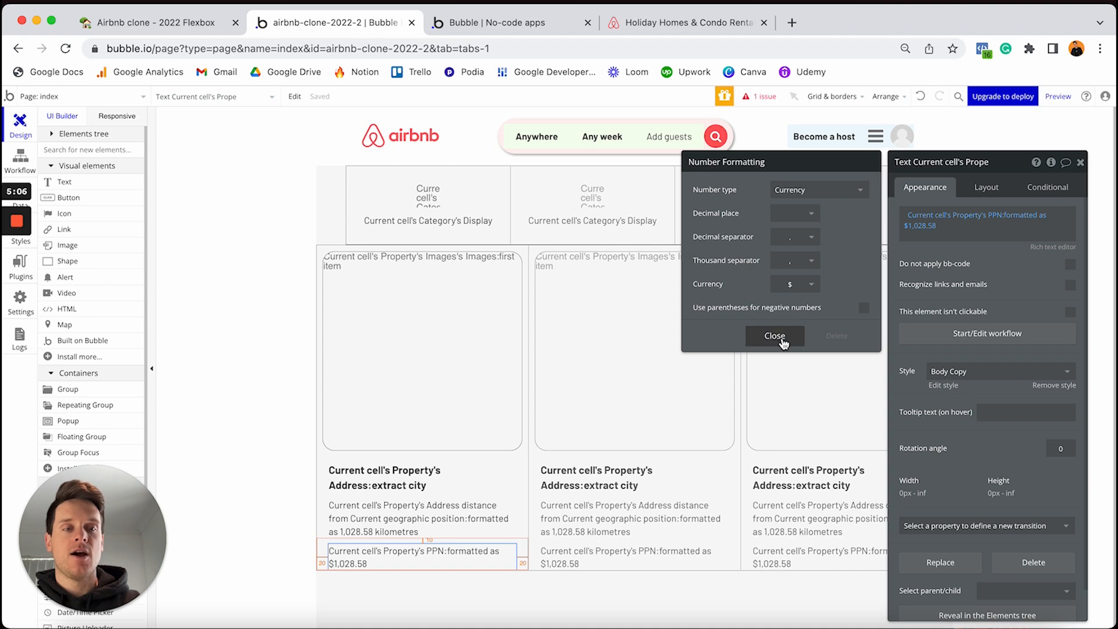
left_click(775, 336)
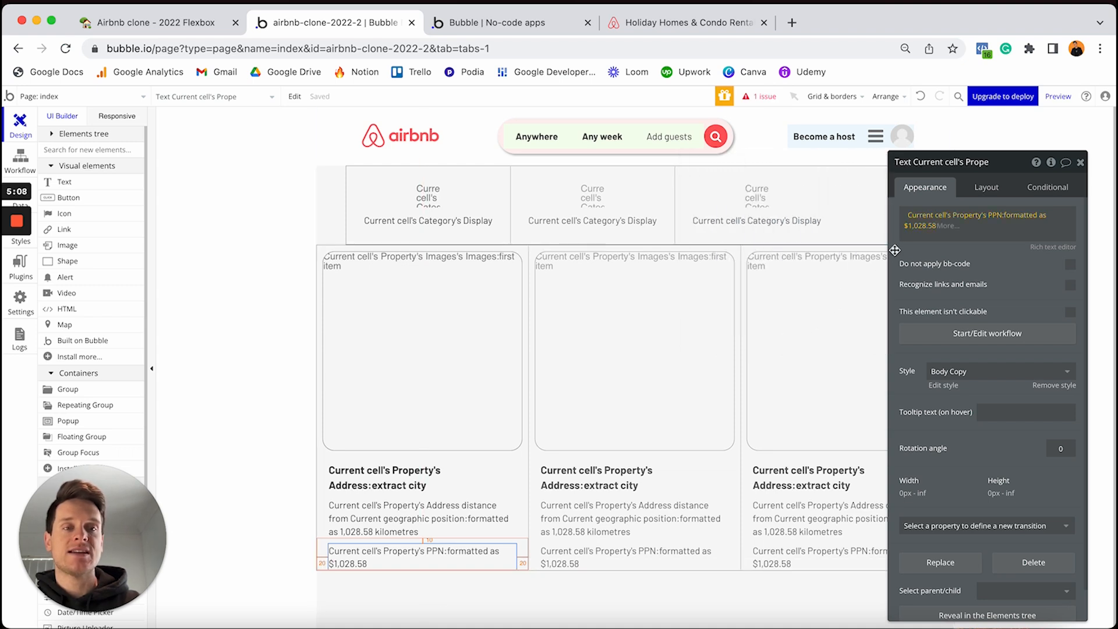
Step: Add the words "per night" after the formatted price in the text
left_click(962, 234)
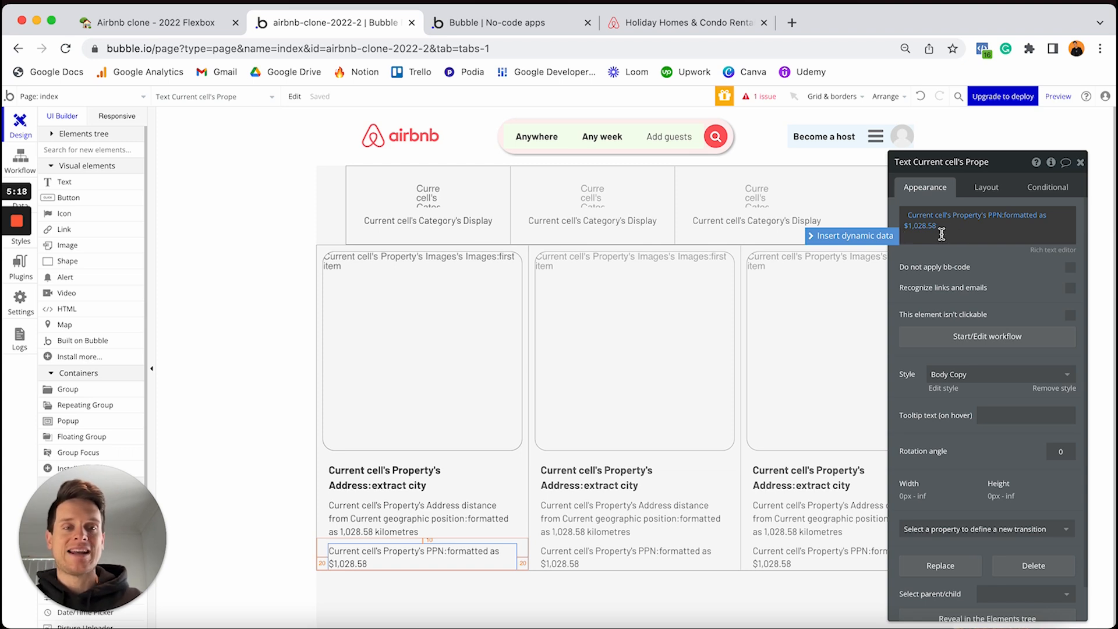
type("per n")
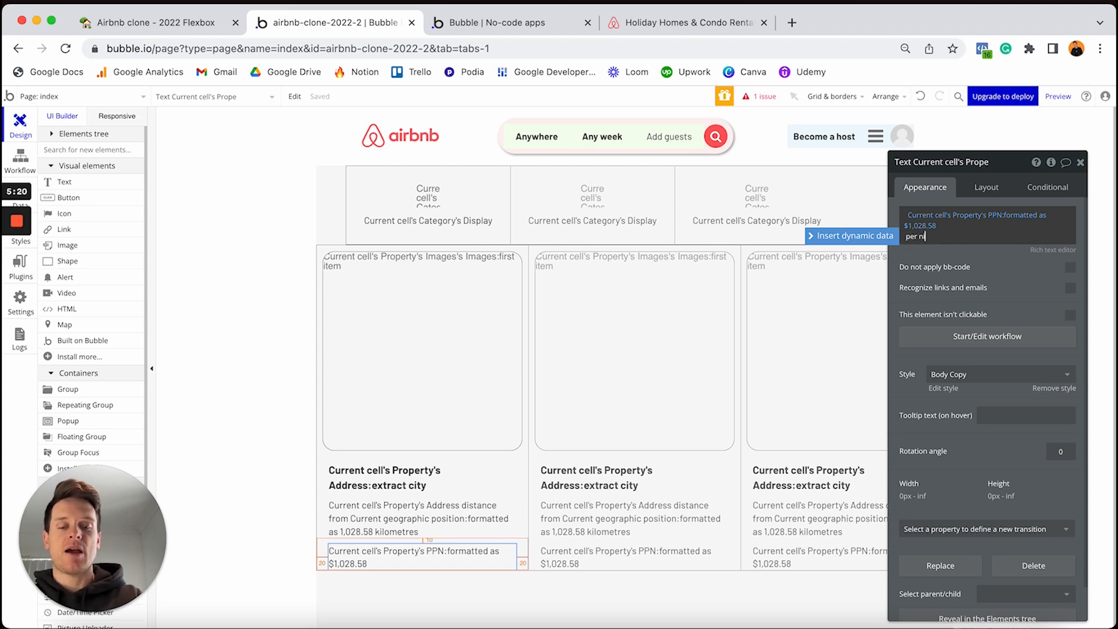
type("ight")
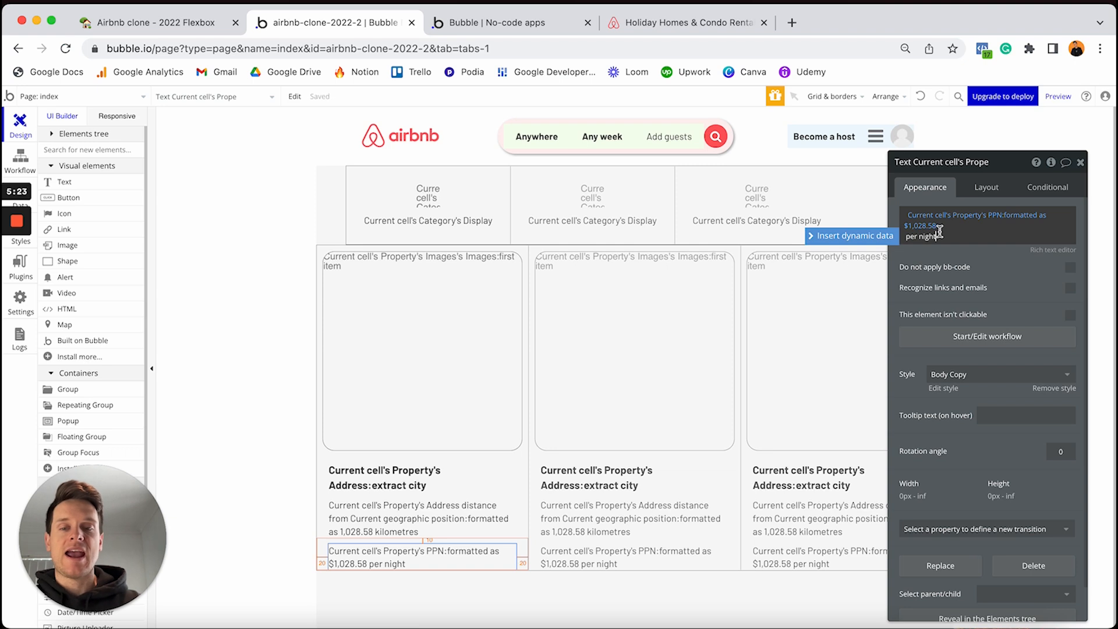
left_click(921, 217)
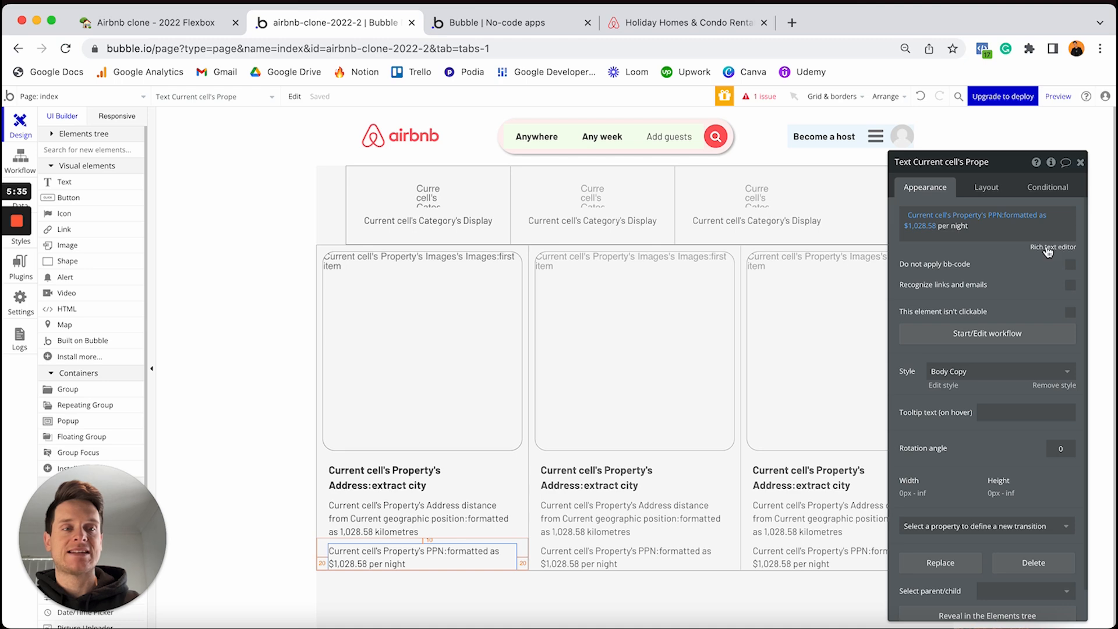
Step: Open the price text in the rich text editor and make only the PPN price expression bold
left_click(1048, 250)
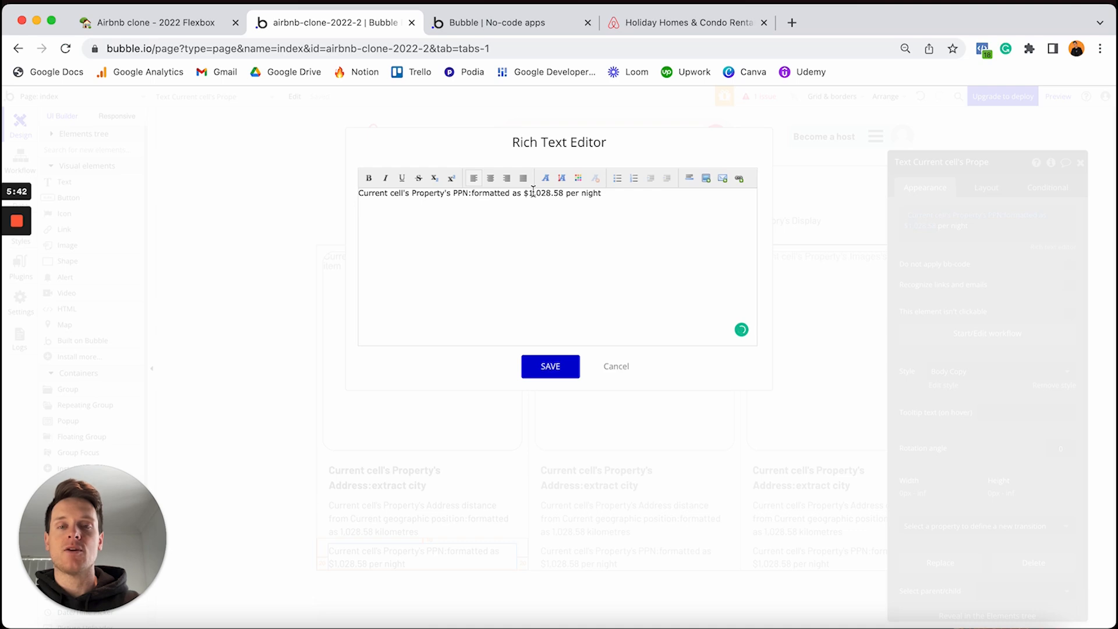
left_click(564, 192)
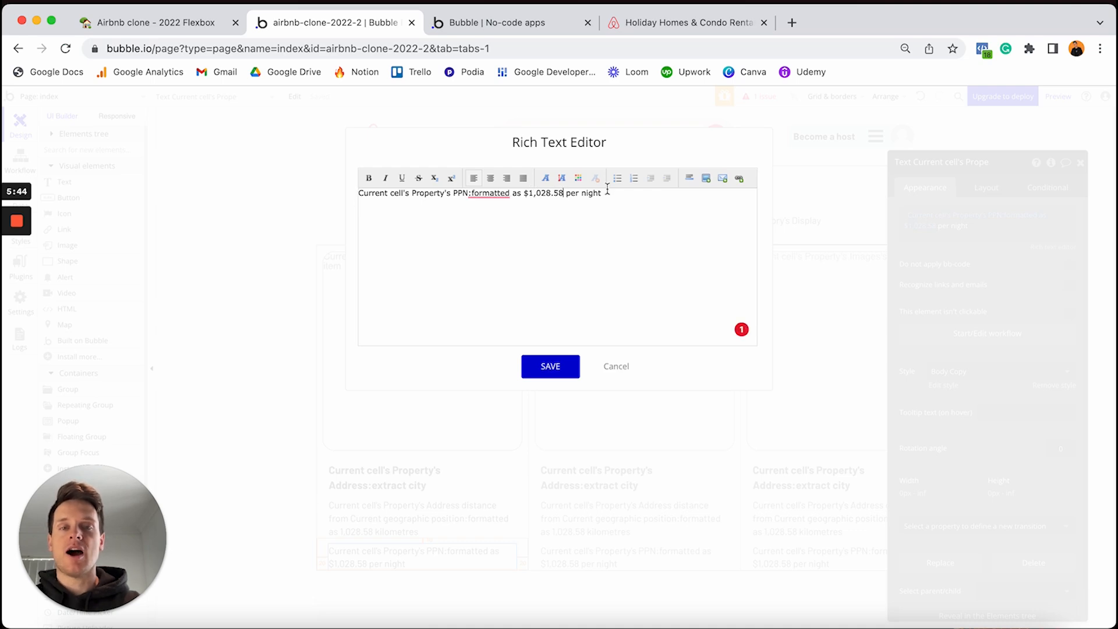
key("super+shift+Left")
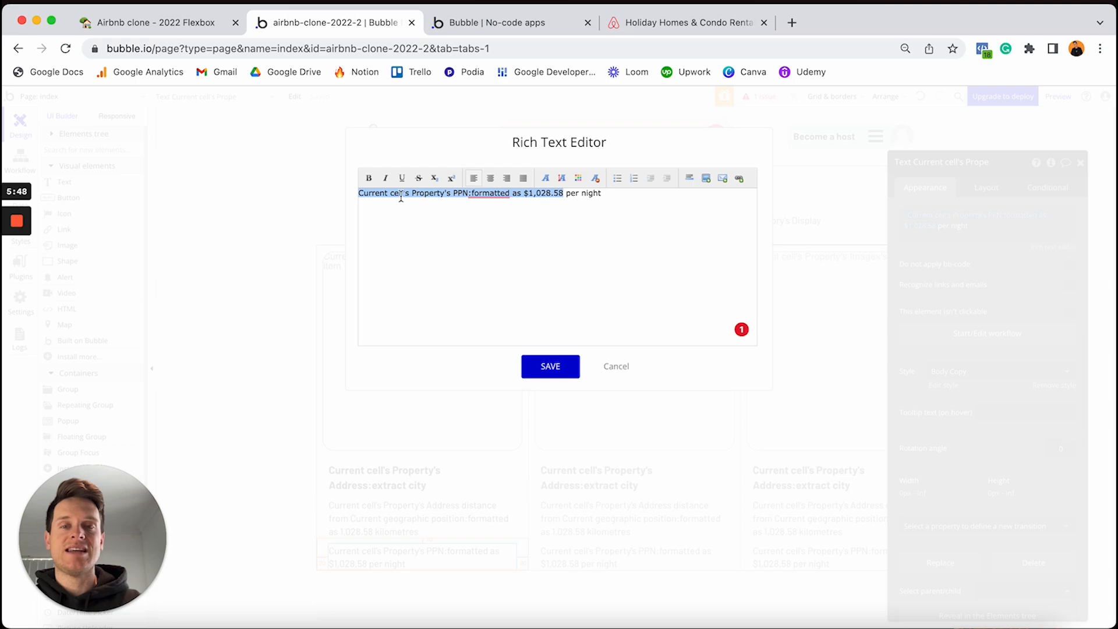
mouse_move(483, 198)
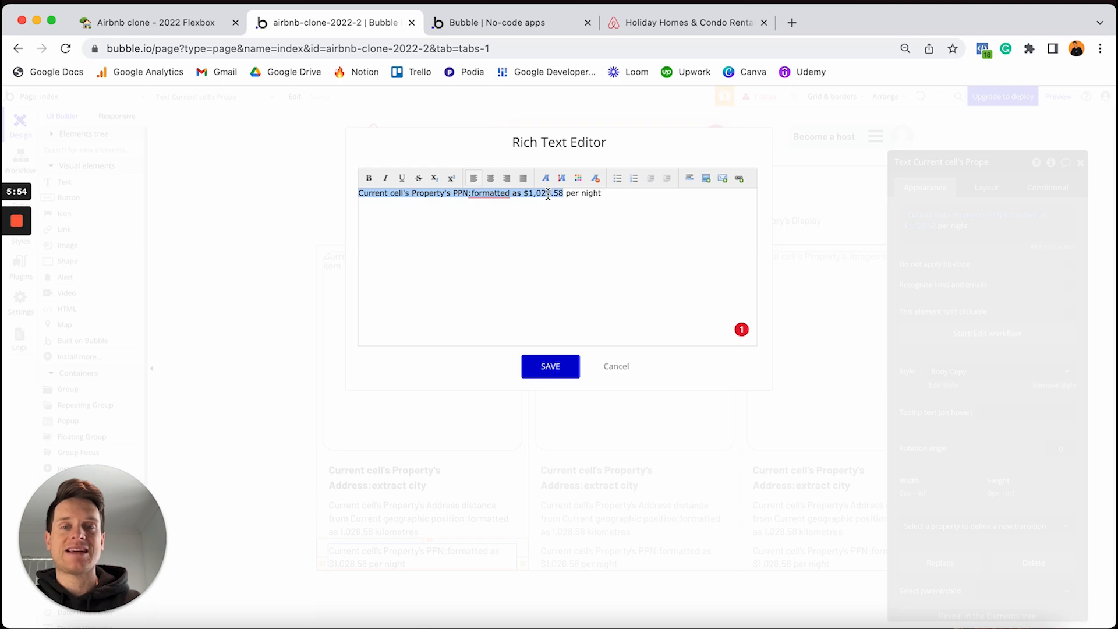
left_click(368, 181)
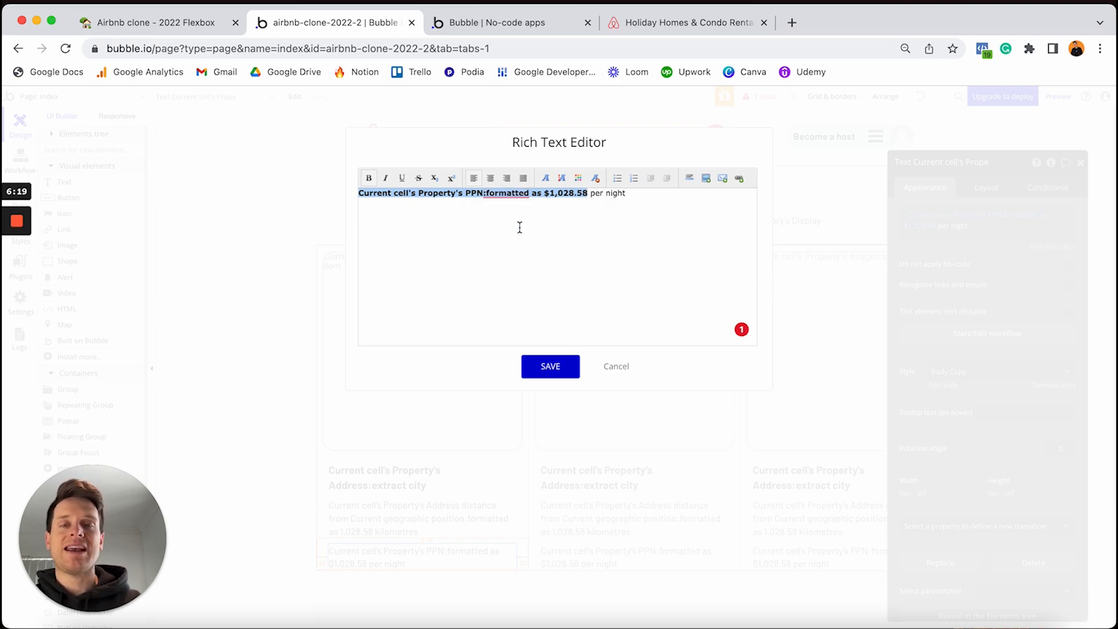
Step: Underline the whole price text, including "per night", and save the rich text changes
left_click(642, 197)
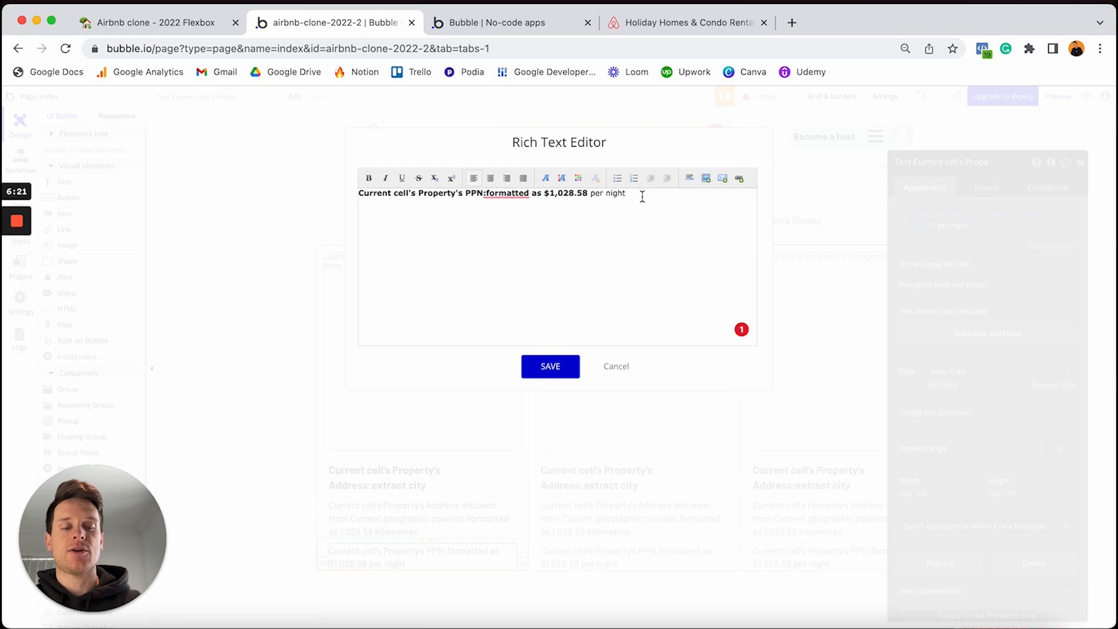
key("super+a")
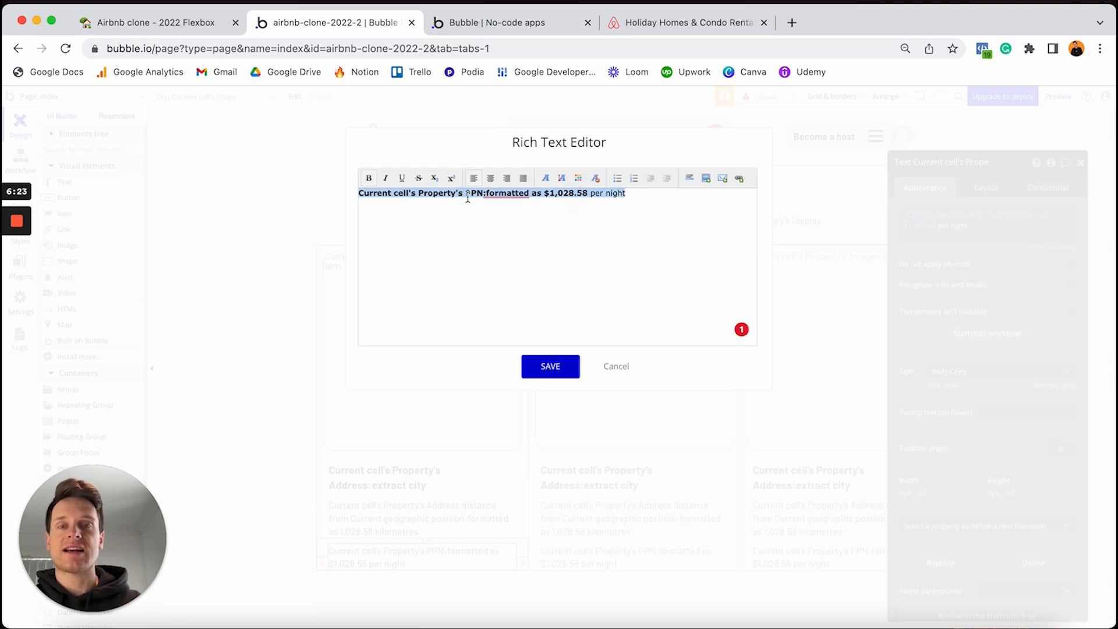
left_click(402, 178)
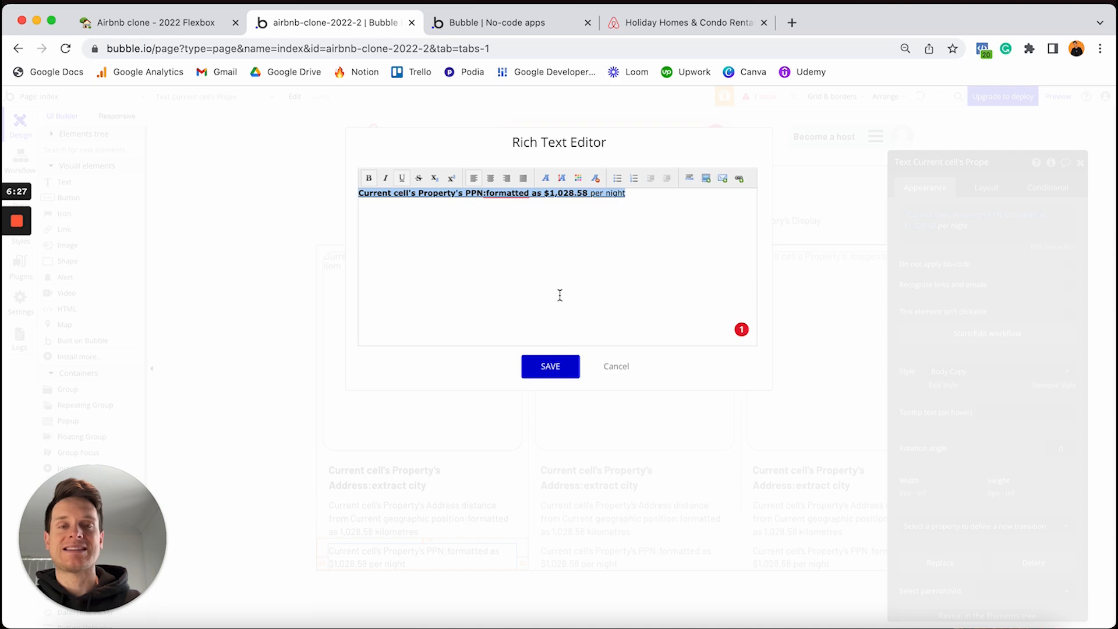
left_click(551, 367)
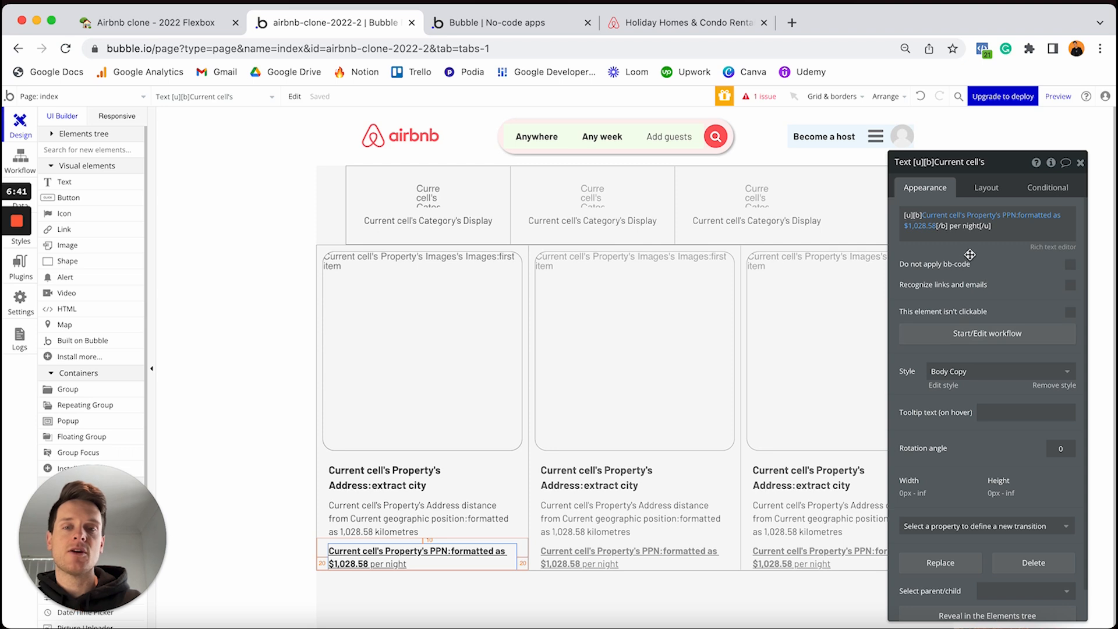
Step: Set the price text's bottom margin to 30 px, then select the property repeating group and close its property editor
left_click(984, 190)
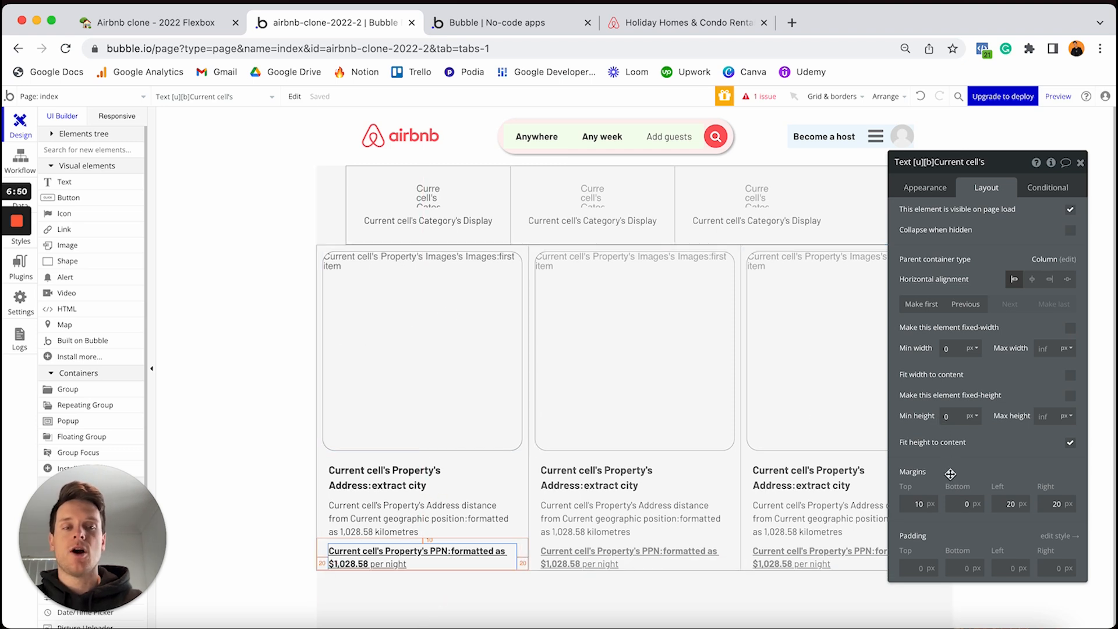
left_click(953, 504)
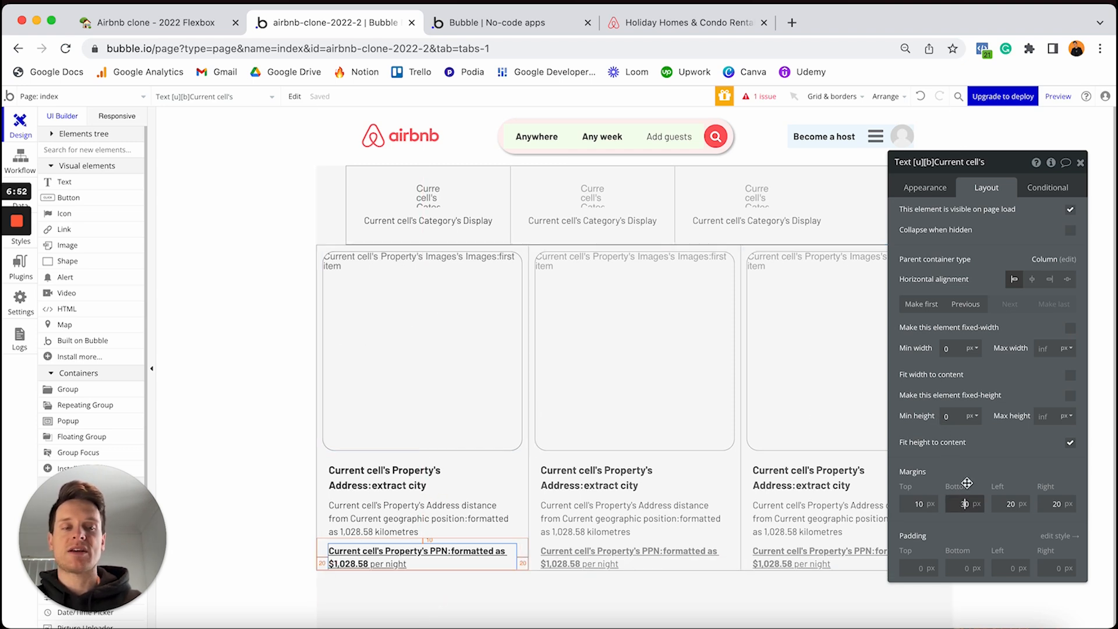
type("3")
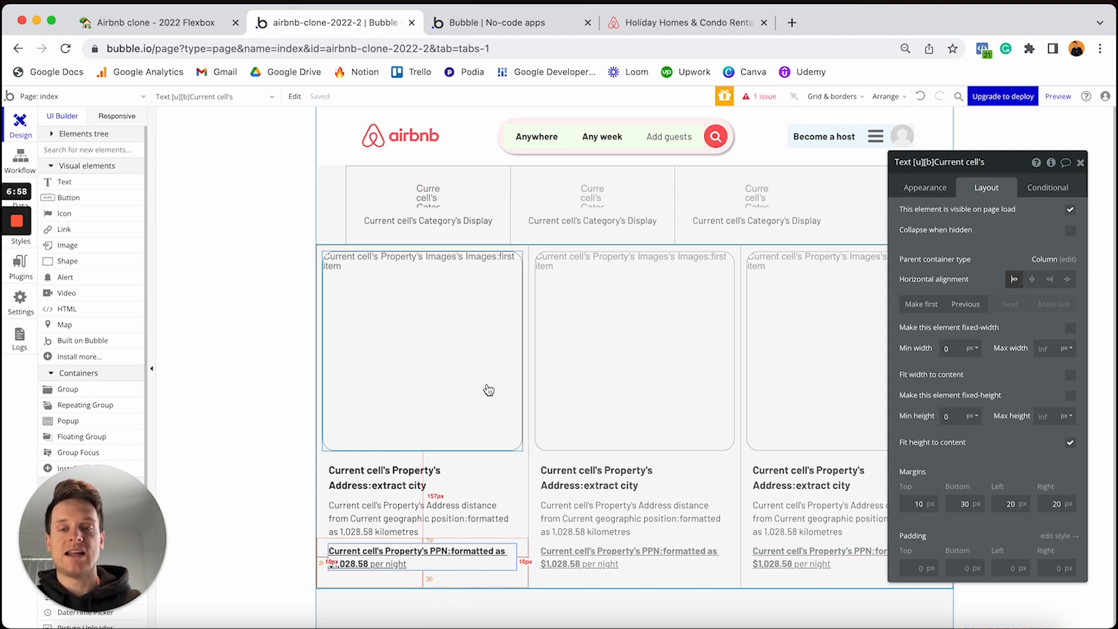
left_click(590, 470)
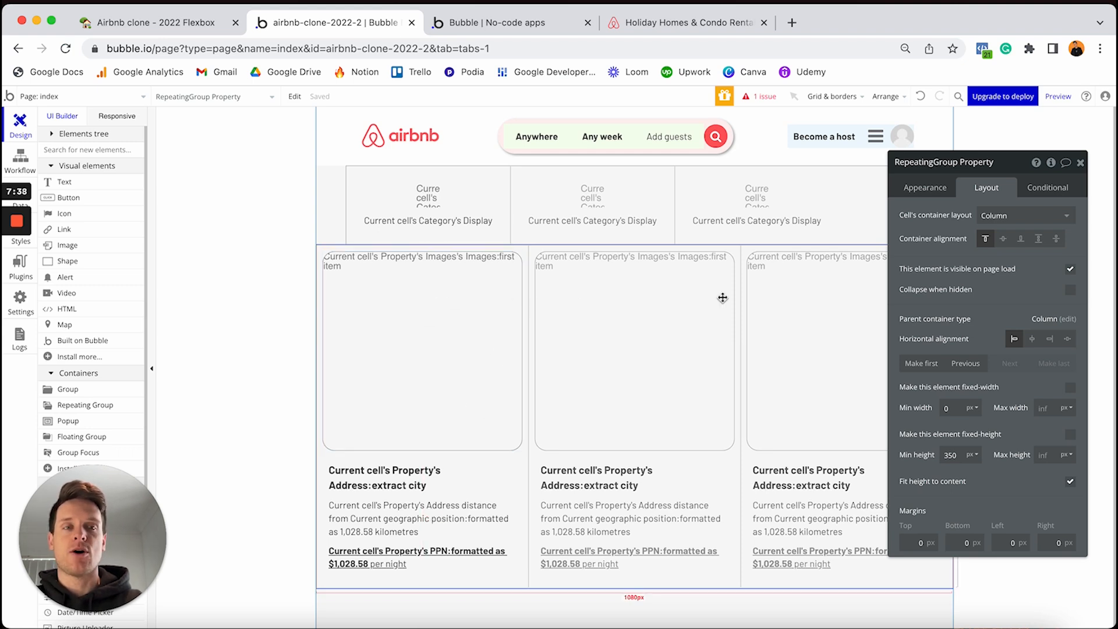
left_click(1080, 162)
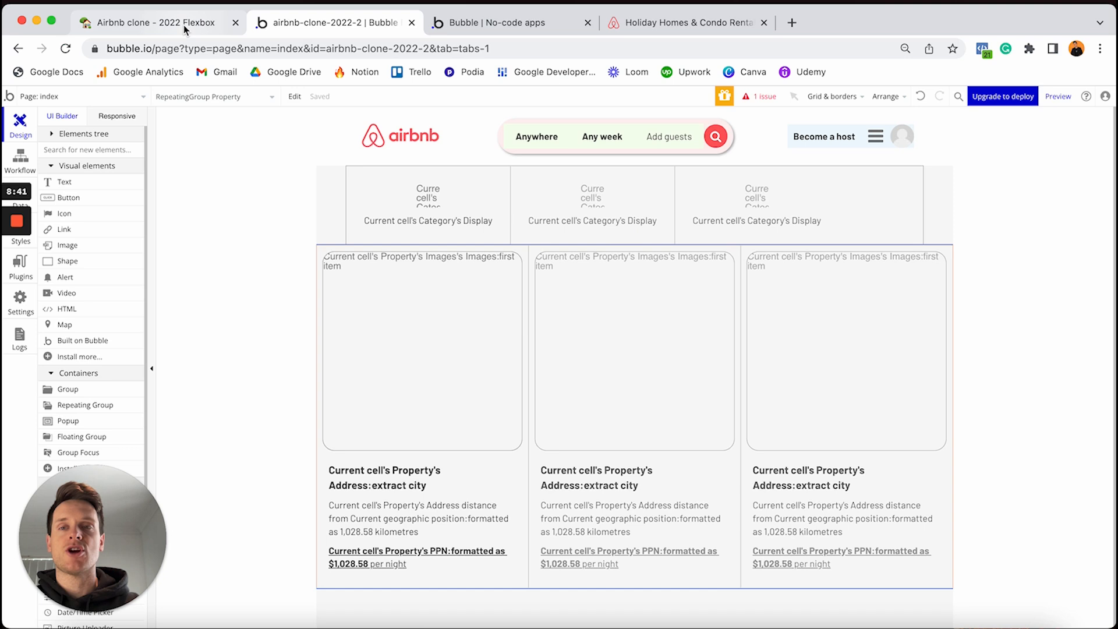
Step: Switch to the Notion feature list and check off "Displaying a list of properties" and "Designing the home page"
left_click(184, 26)
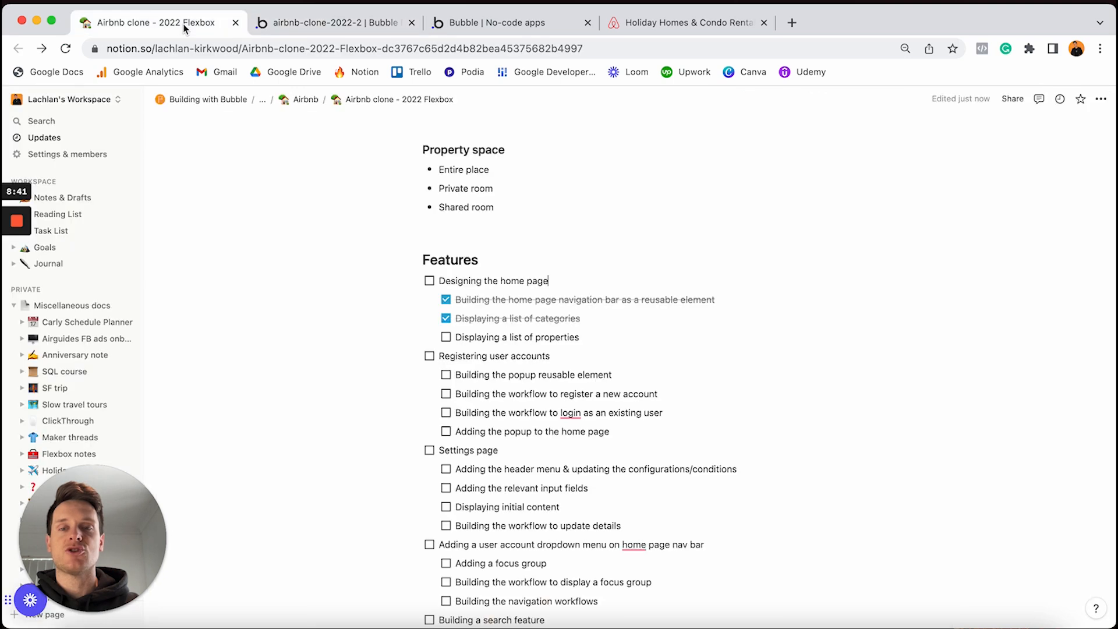
left_click(446, 339)
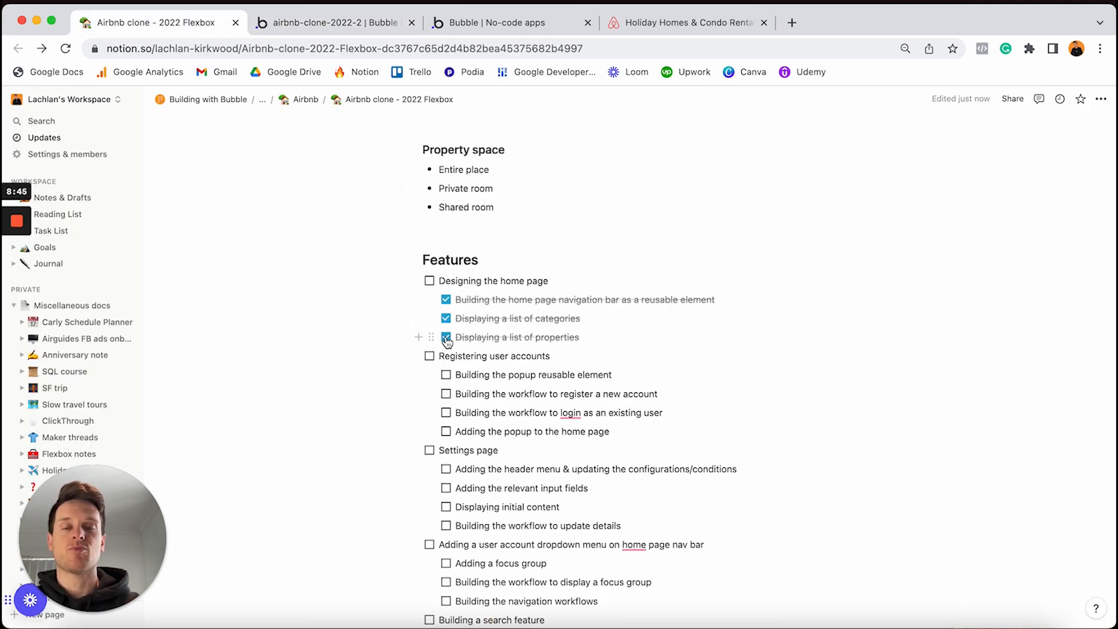
left_click(429, 283)
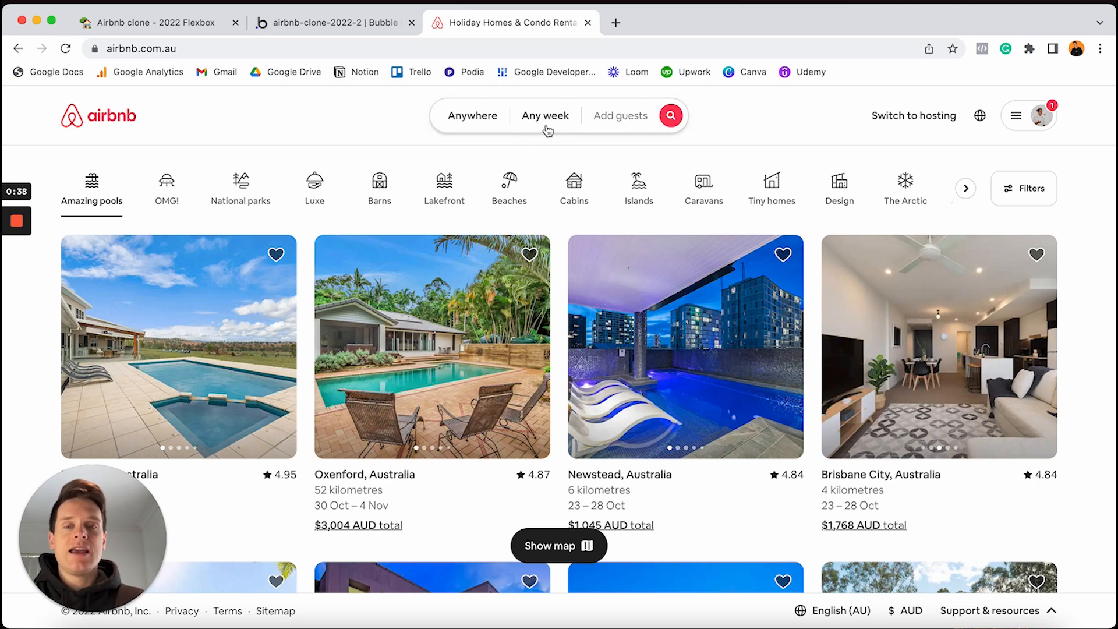
Step: Examine the date picker and the guest selector of the search bar on the Airbnb site
left_click(517, 118)
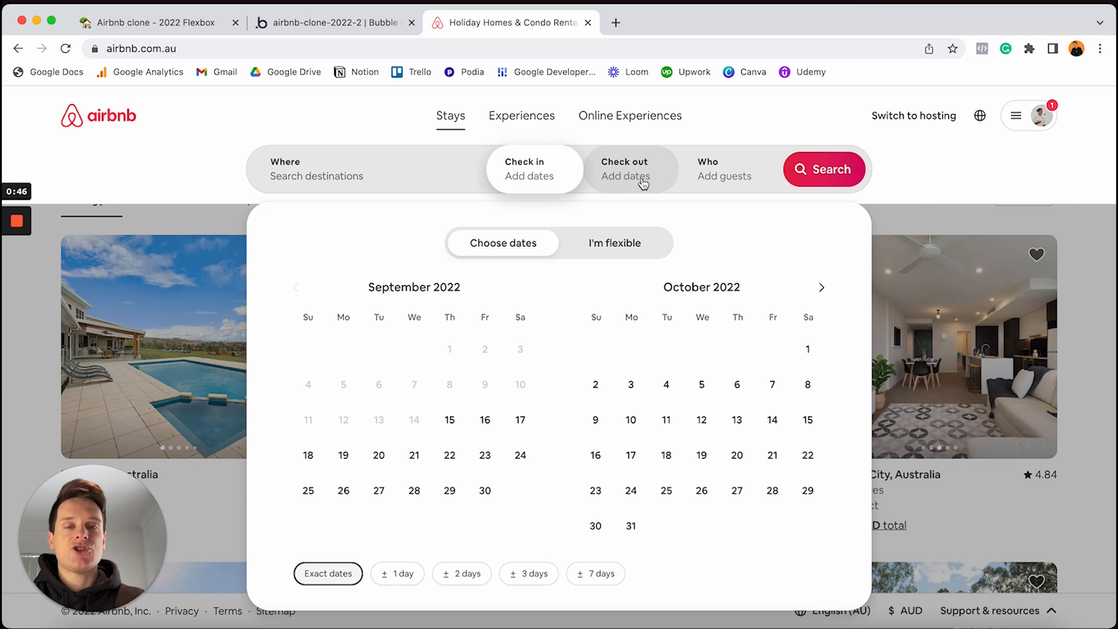
left_click(728, 179)
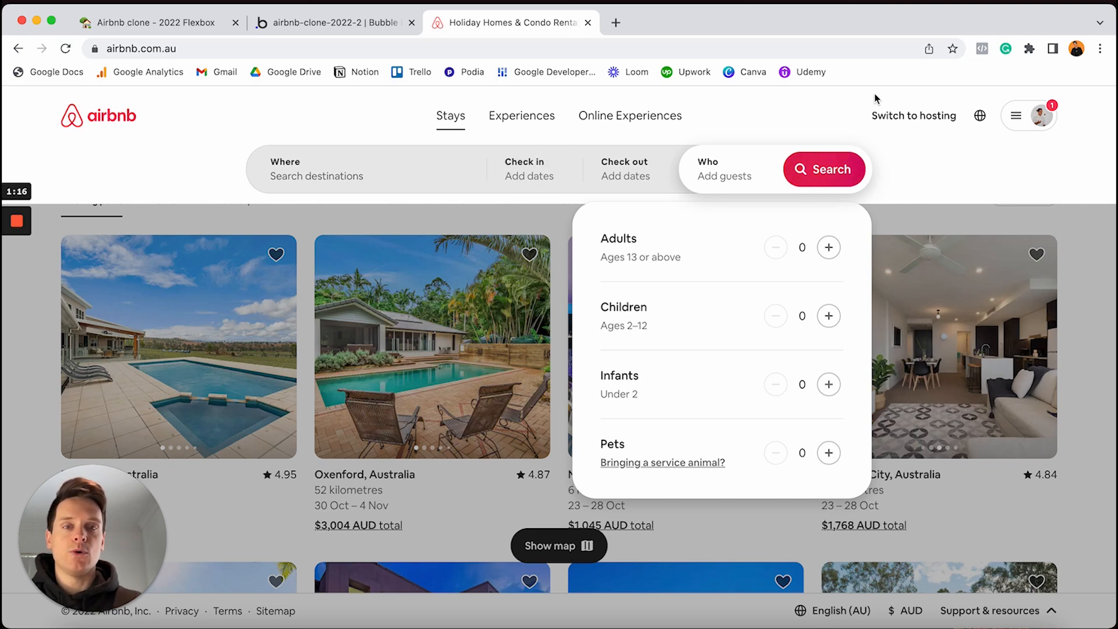
Step: Switch to the Bubble editor, open the header-menu reusable element and select the group holding the search bar's text labels
left_click(335, 23)
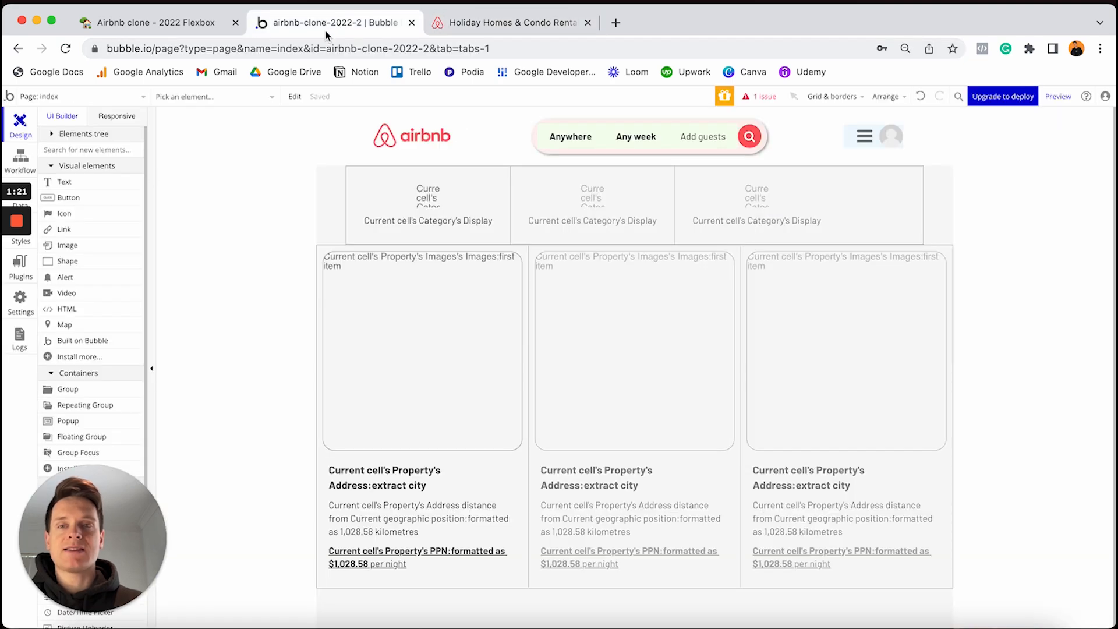
left_click(114, 98)
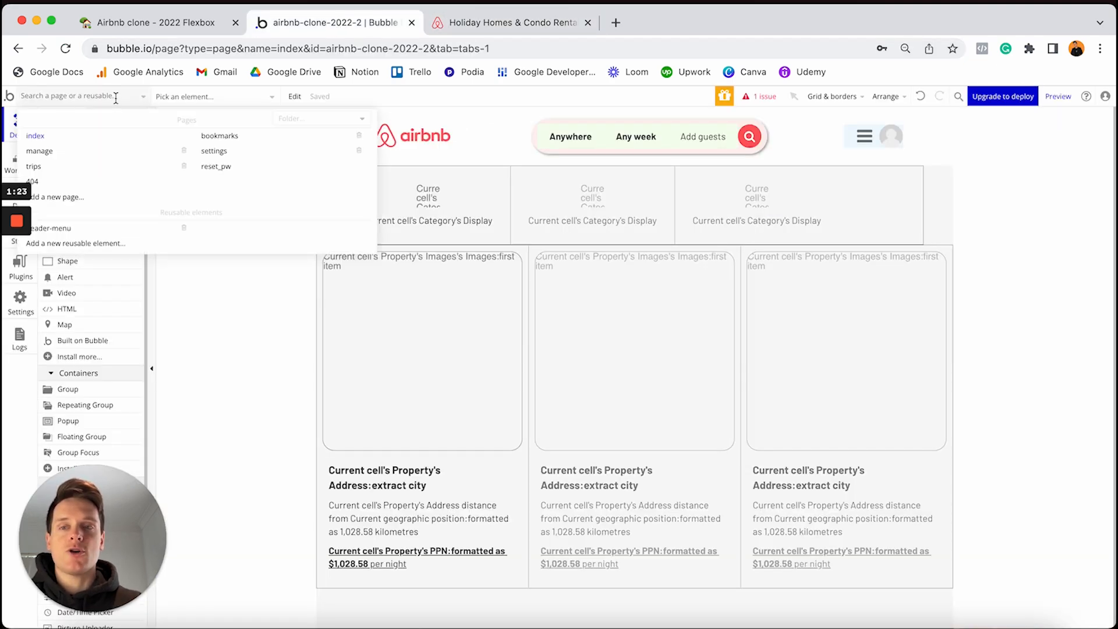
left_click(91, 230)
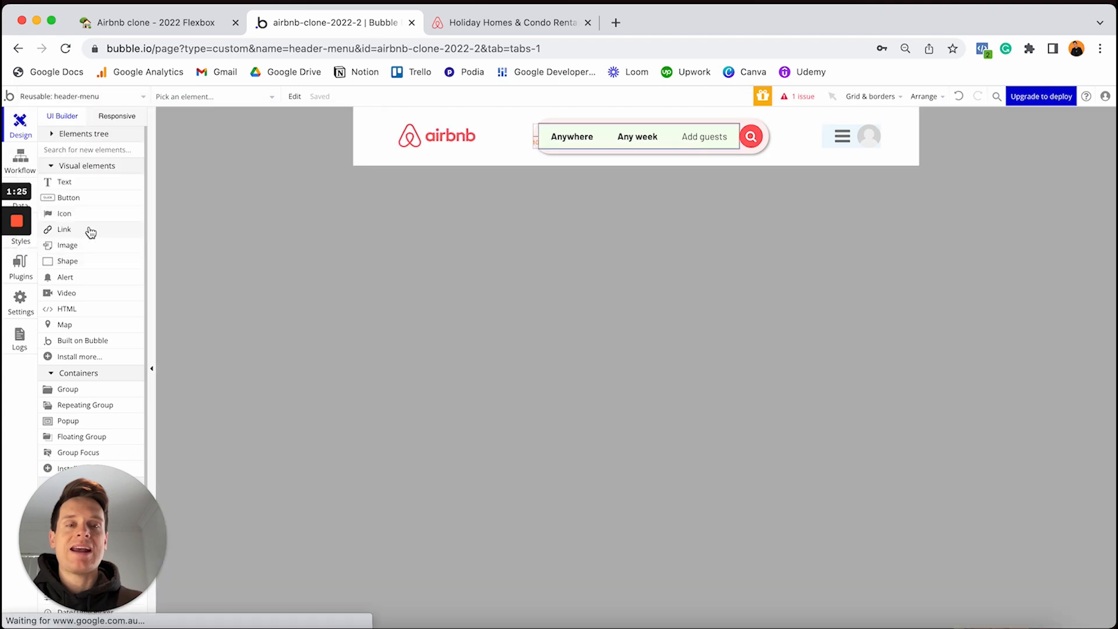
double_click(551, 159)
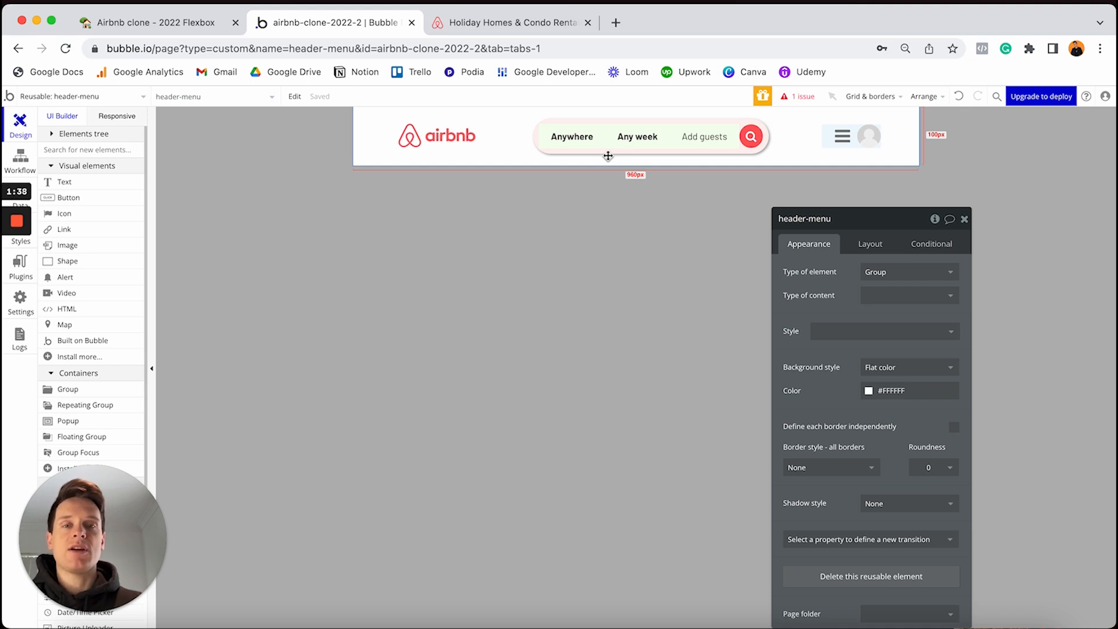
left_click(597, 130)
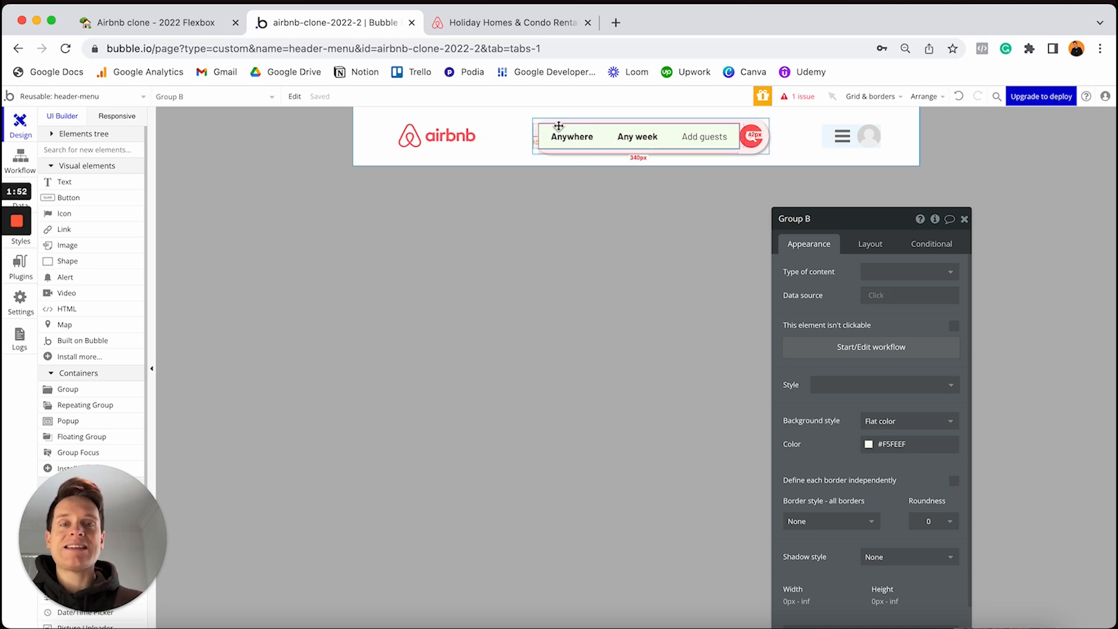
Step: Switch to the Airbnb site to compare its expanded search bar fields with the header's search bar
left_click(560, 27)
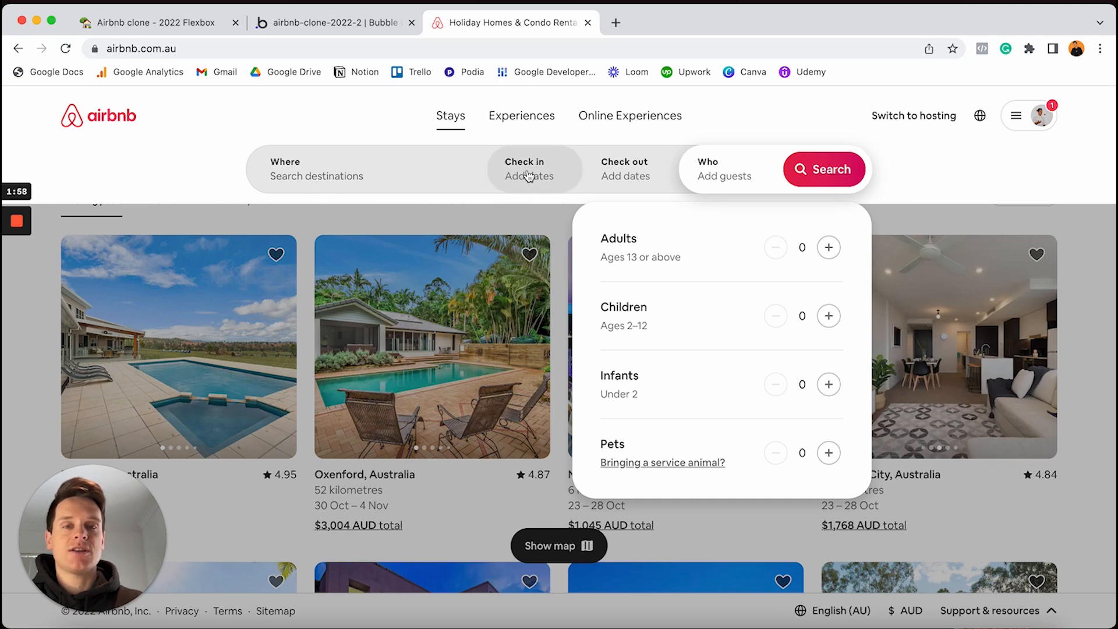
Step: Switch to the Bubble editor and rename Group B, which holds the search texts, as "Group - Search-placeholder"
left_click(360, 27)
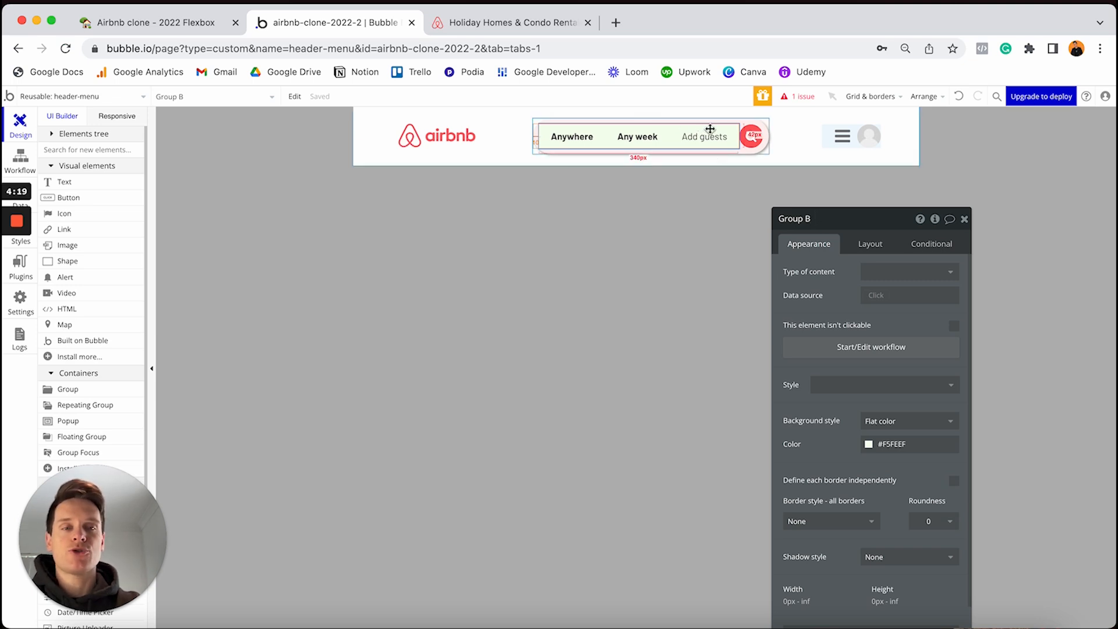
key("BackSpace")
type("-")
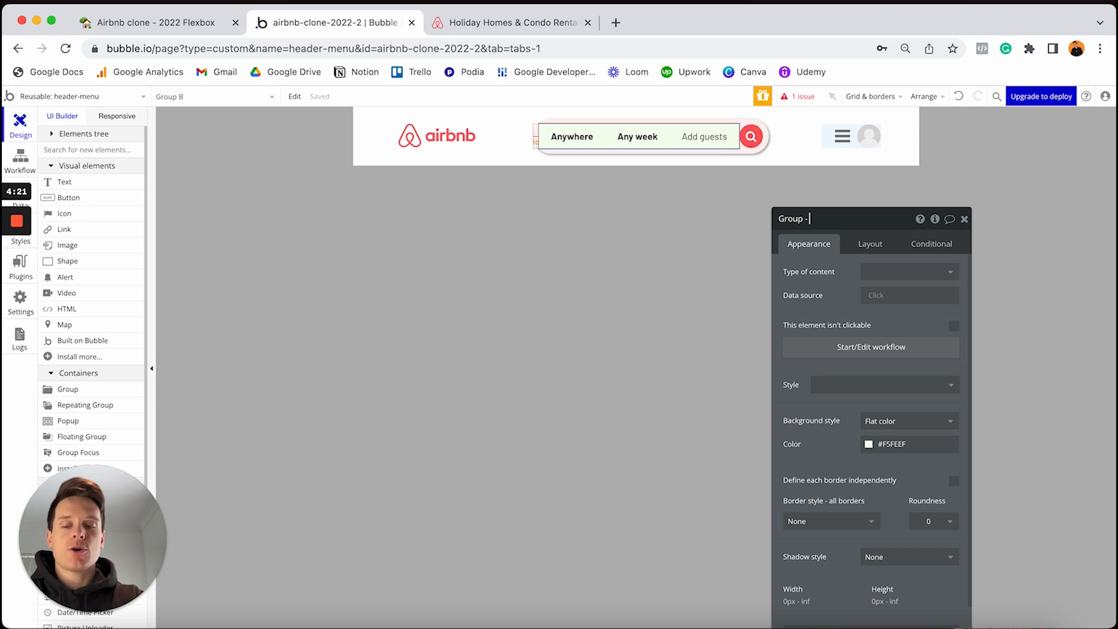
type(" Search-pl")
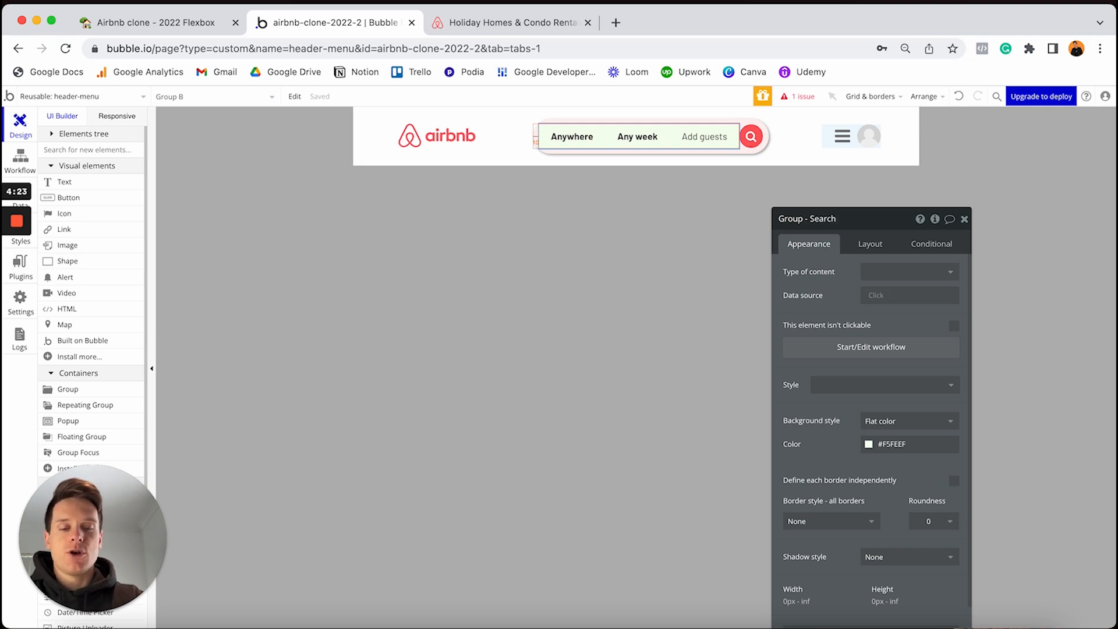
type("aceholder")
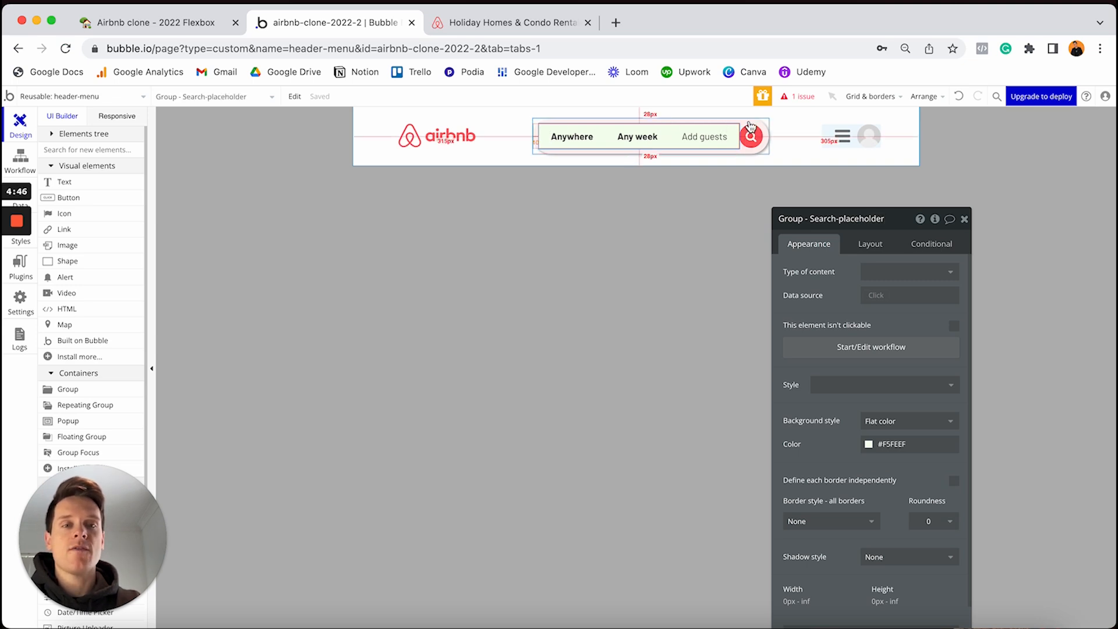
Step: Create a custom state named "display-full-menu" of type yes / no on Group - Search-bar
left_click(750, 125)
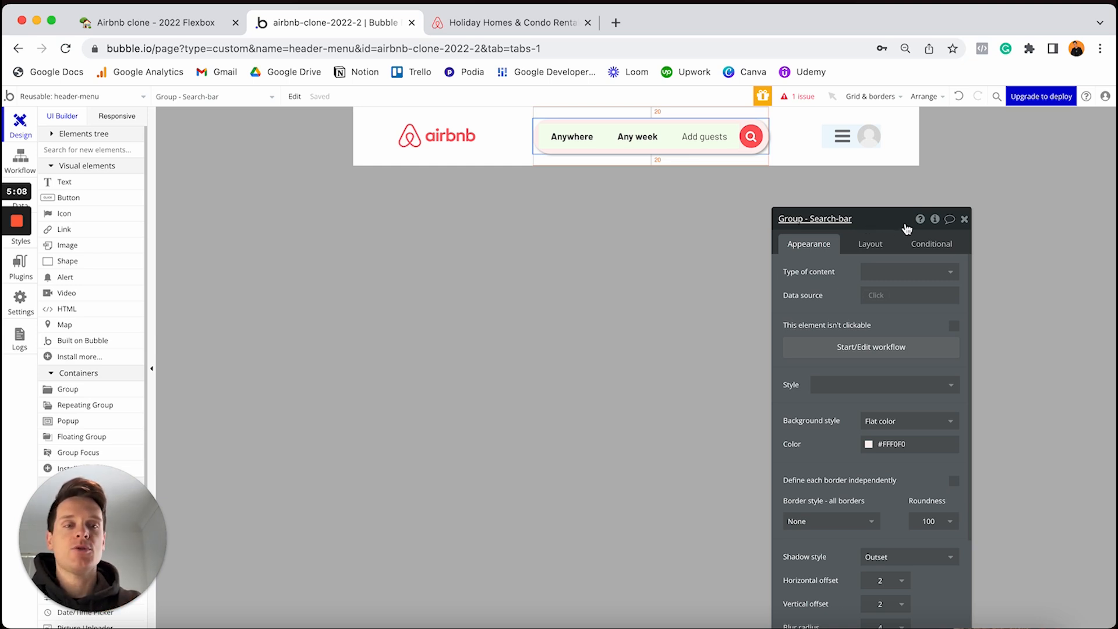
left_click(935, 220)
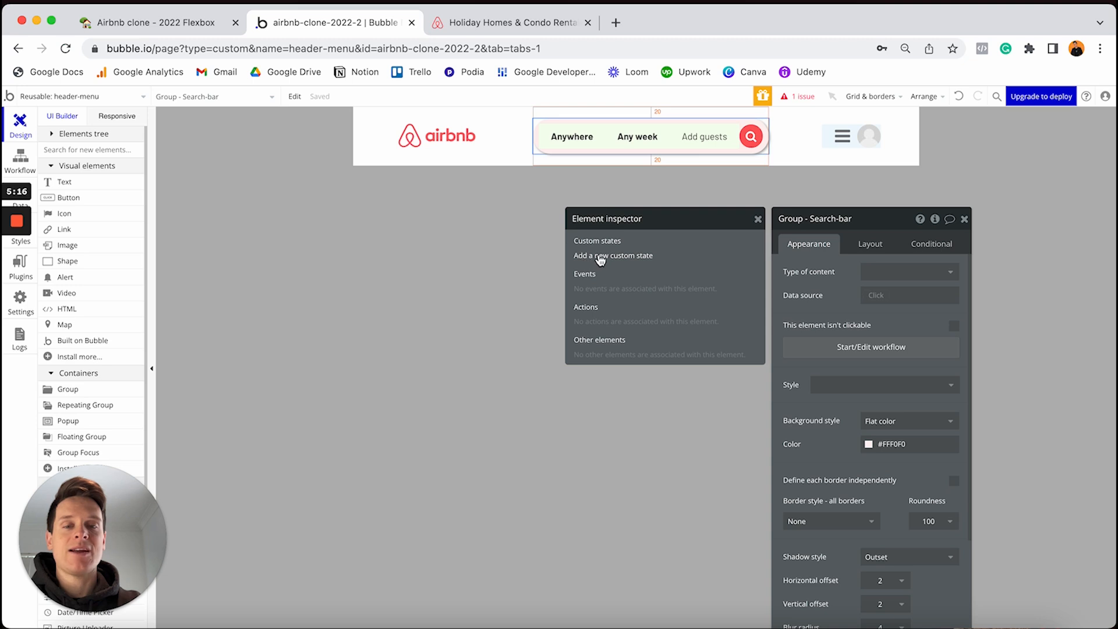
left_click(624, 256)
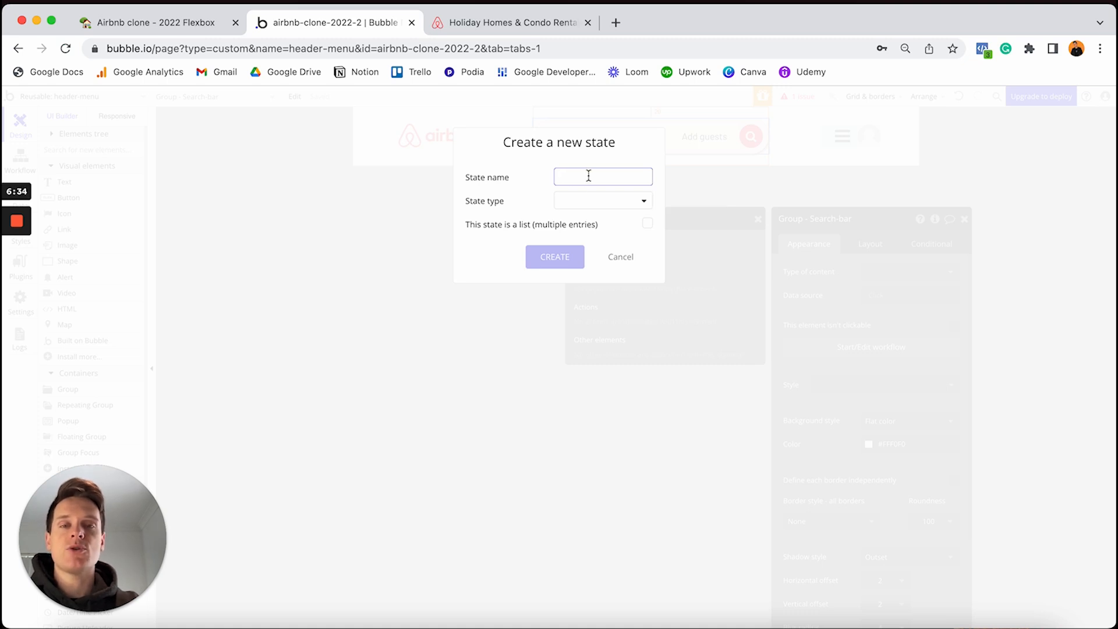
type("dis")
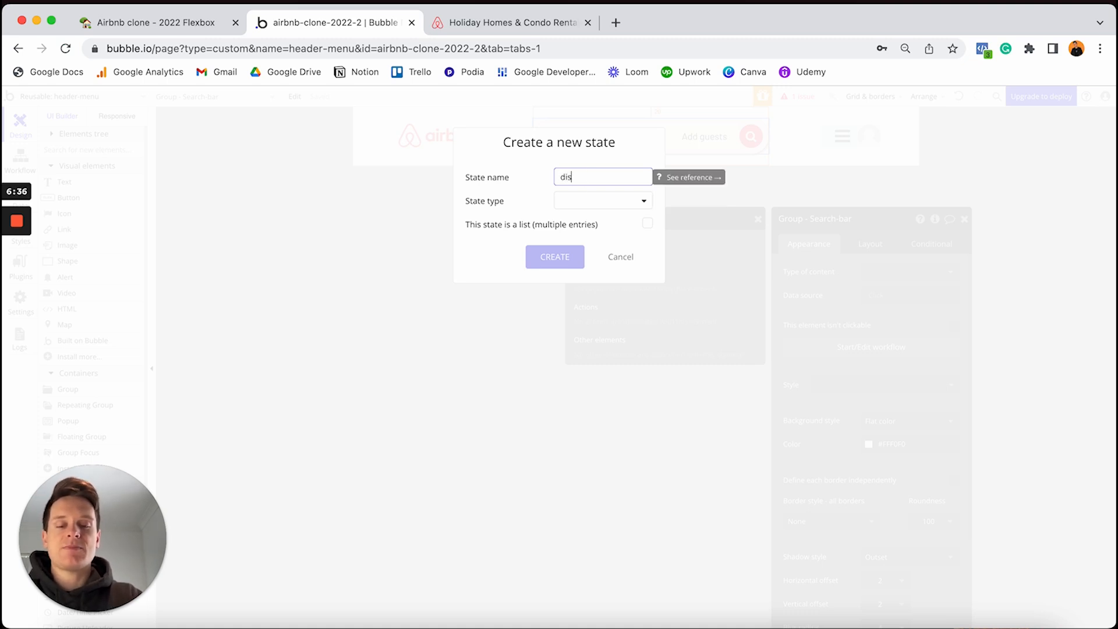
type("play-")
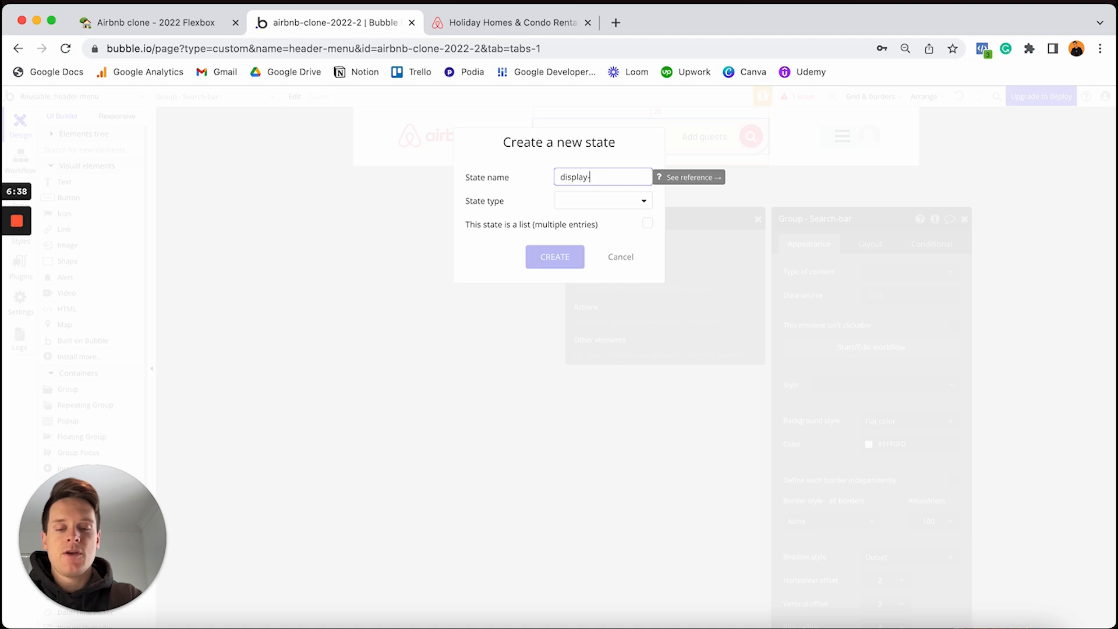
type("full-menu")
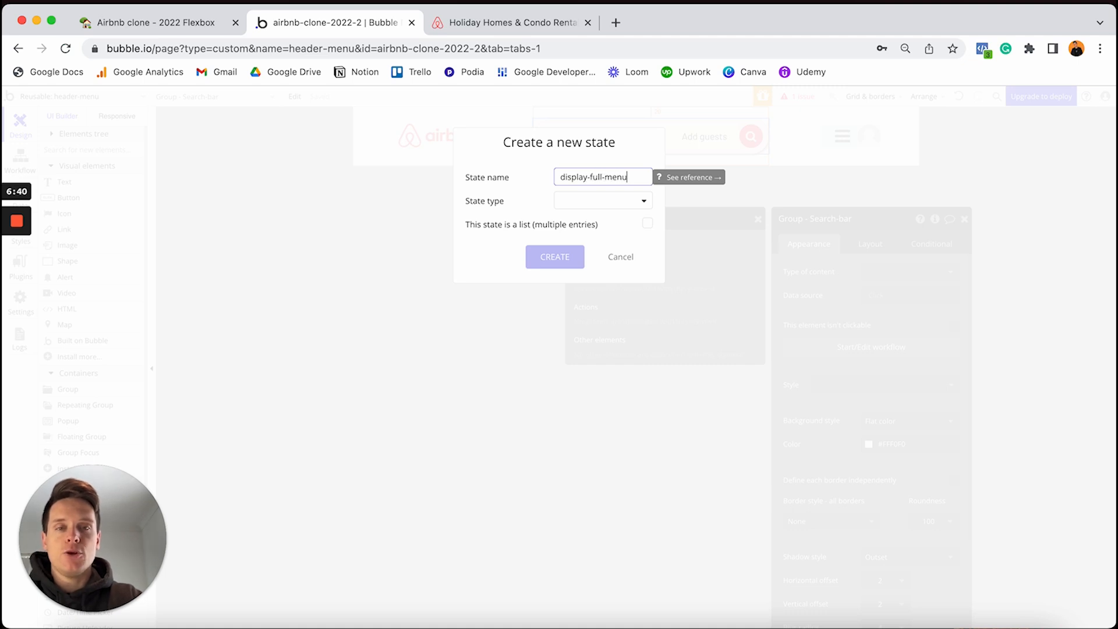
left_click(615, 202)
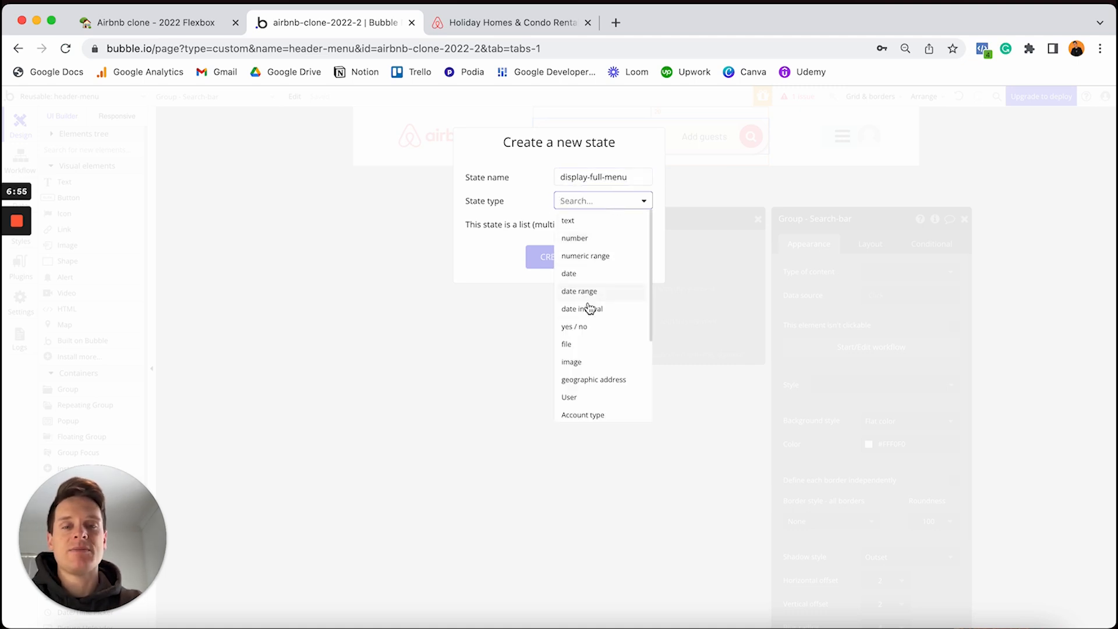
left_click(577, 328)
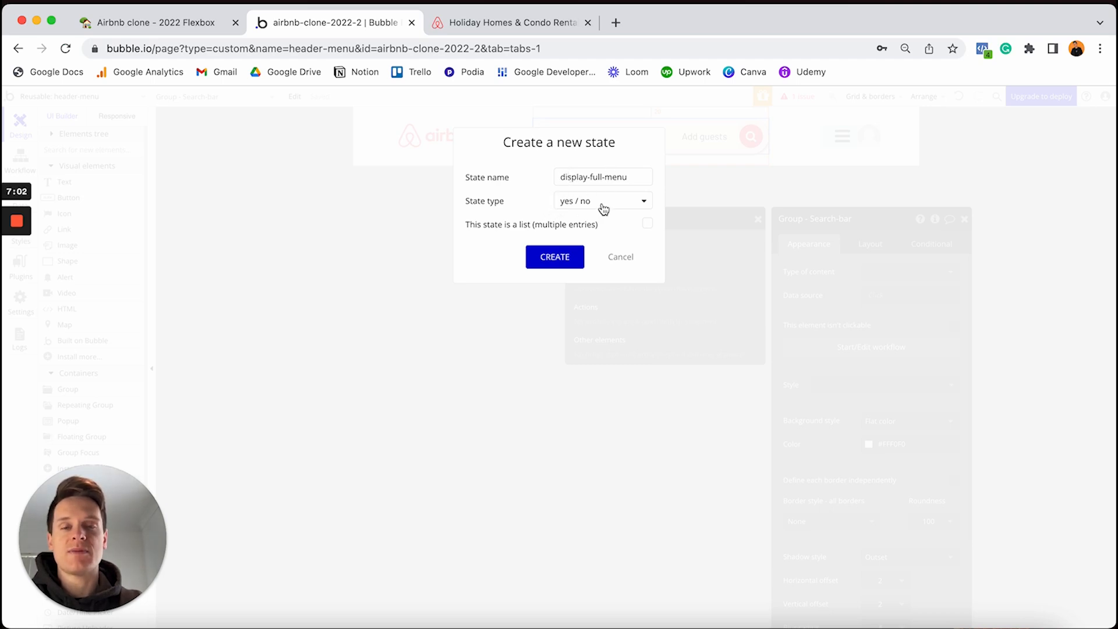
left_click(564, 261)
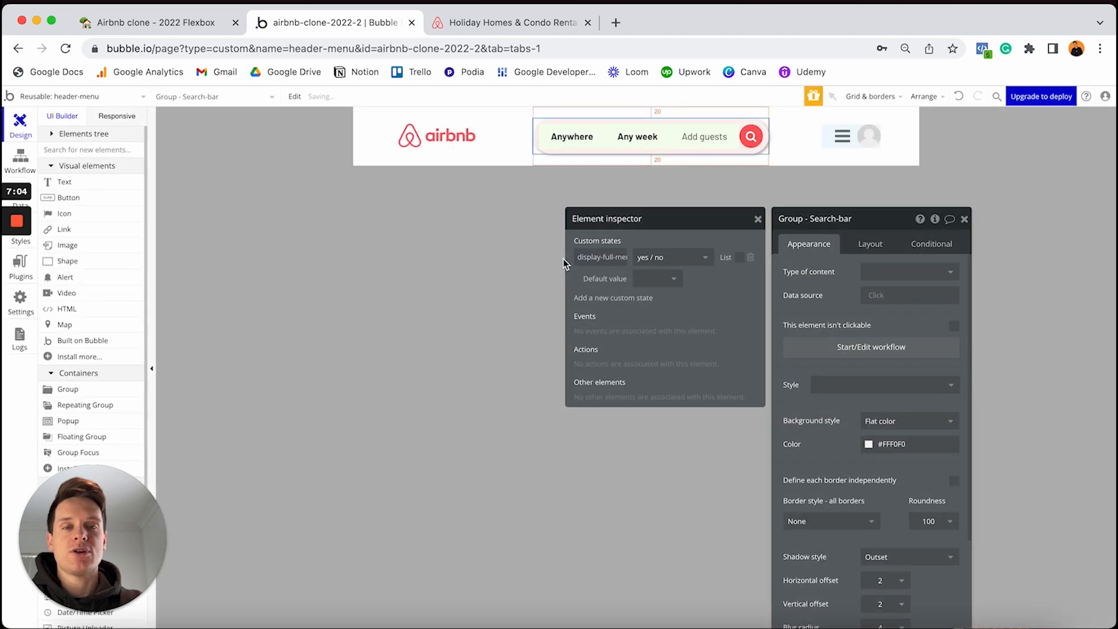
Step: Set the default value of the display-full-menu state to no and close the element inspector
left_click(652, 283)
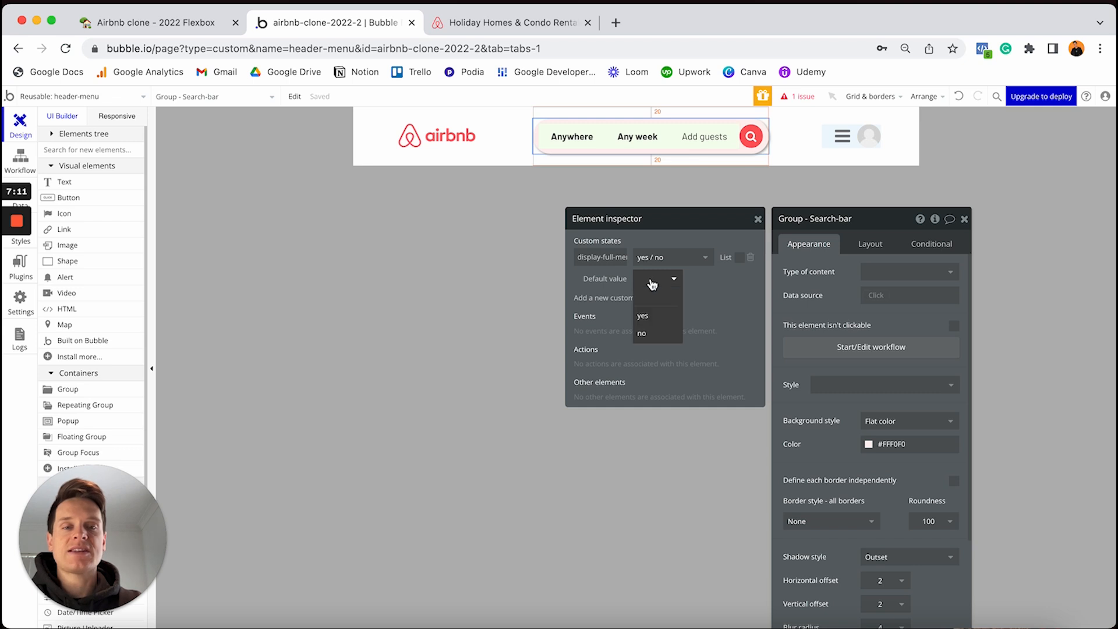
left_click(652, 338)
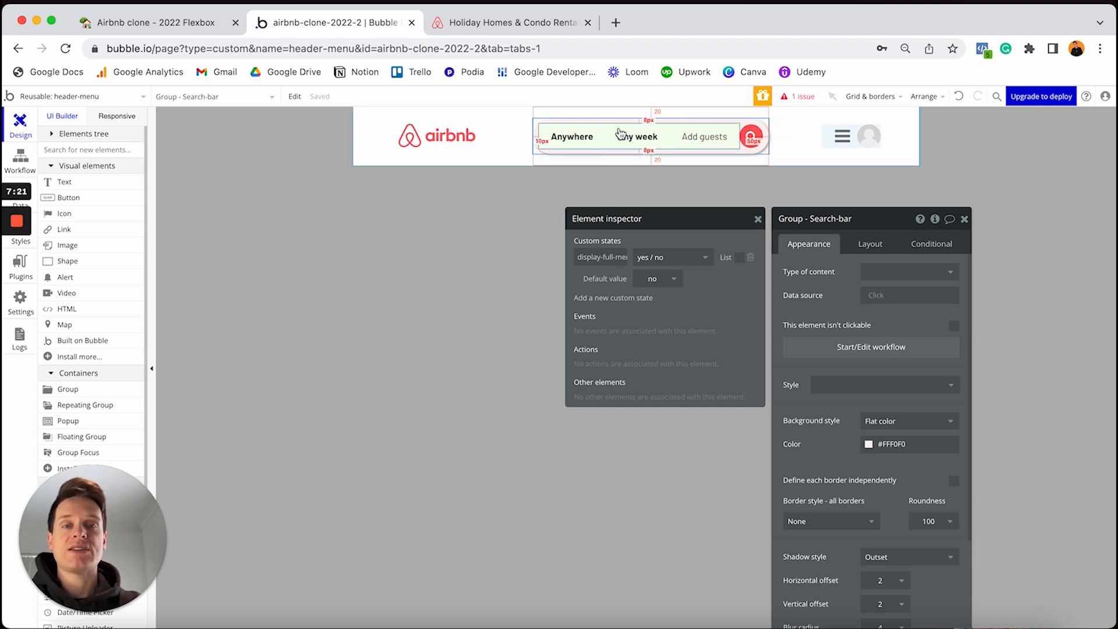
left_click(757, 220)
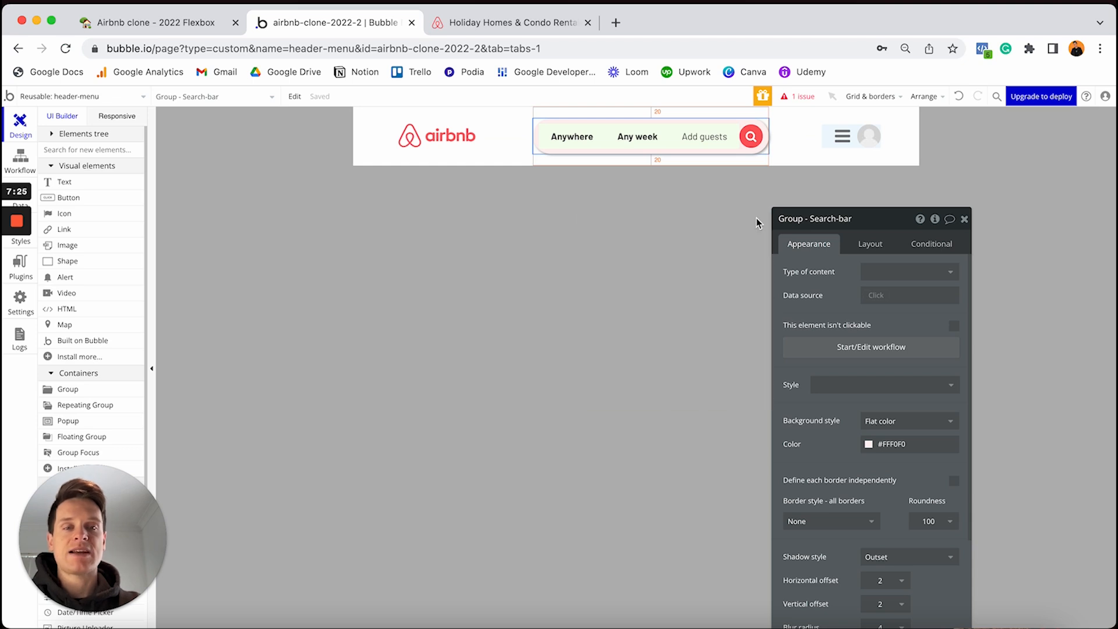
Step: Start a workflow for Group - Search-placeholder being clicked and add a "Set state of an element" action to it
left_click(676, 128)
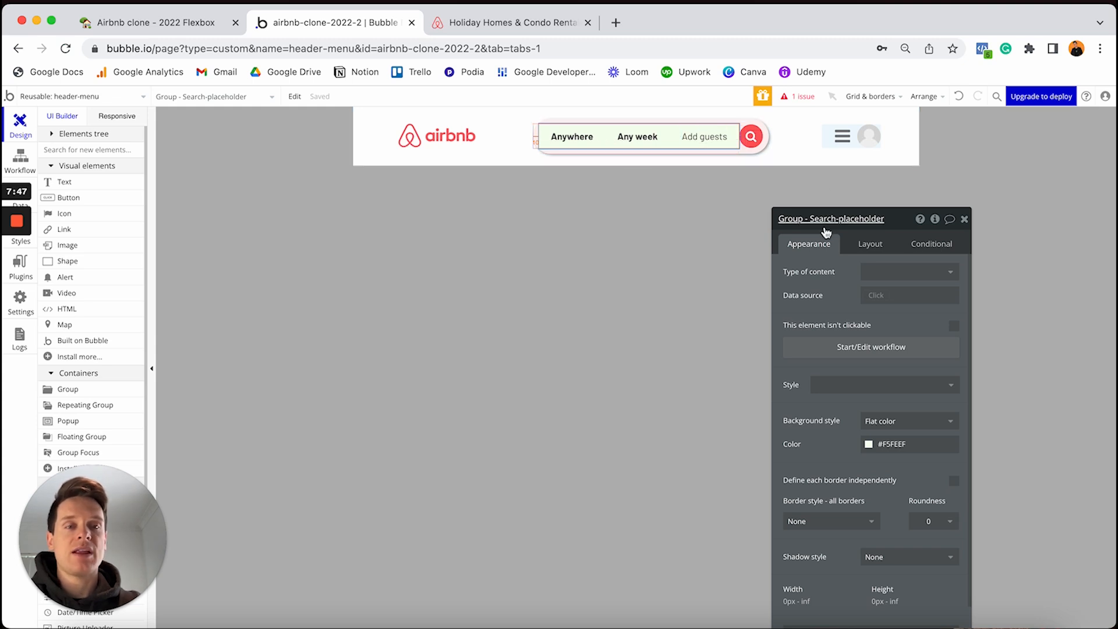
left_click(843, 350)
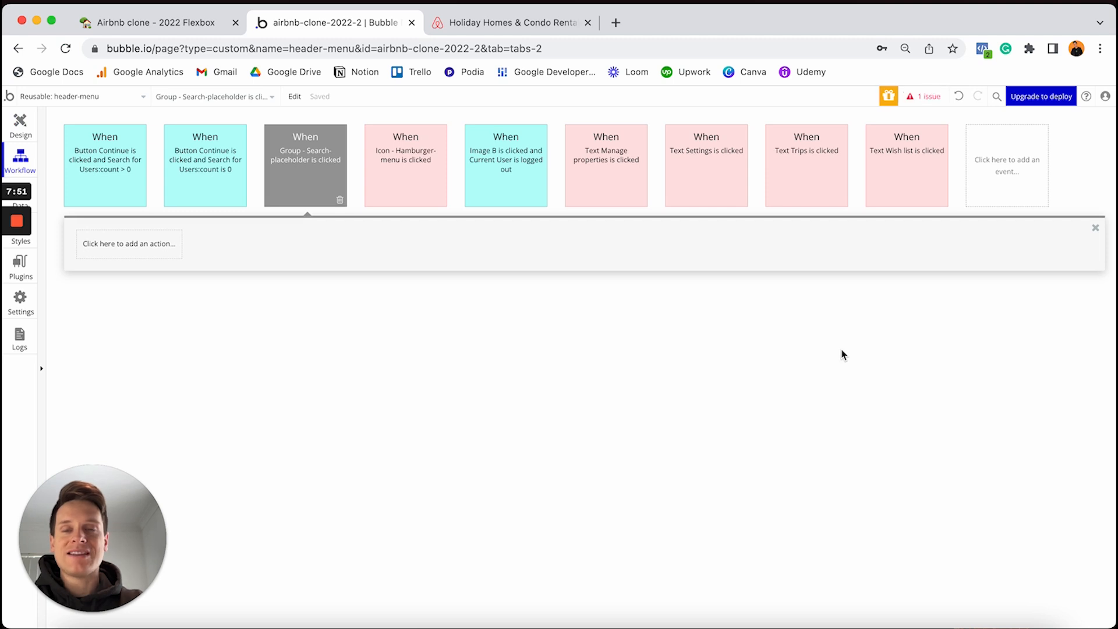
left_click(159, 244)
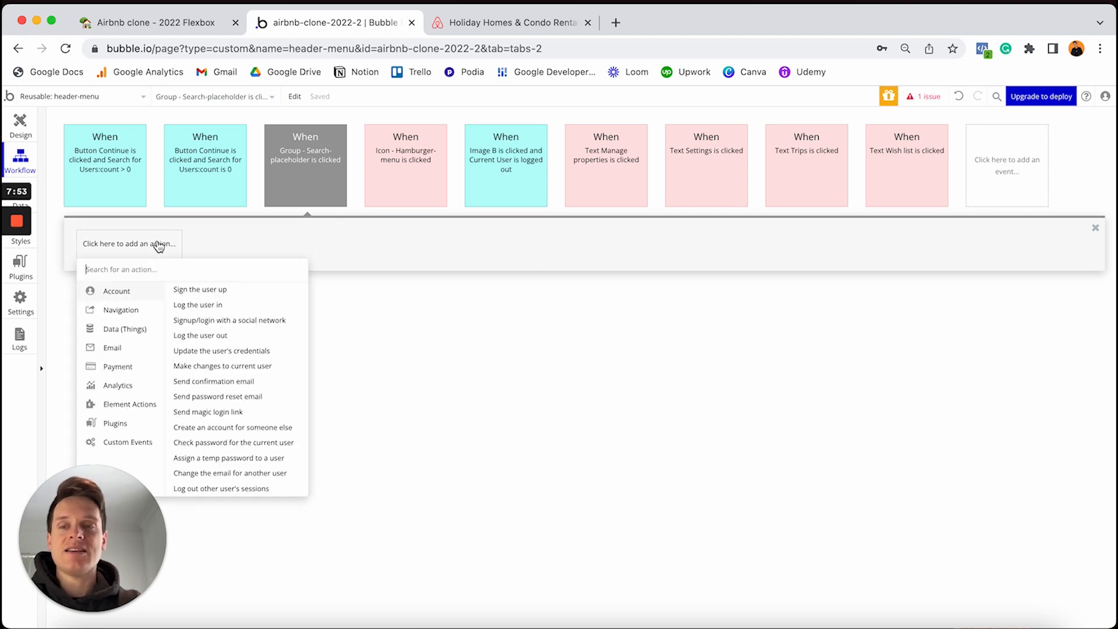
type("state")
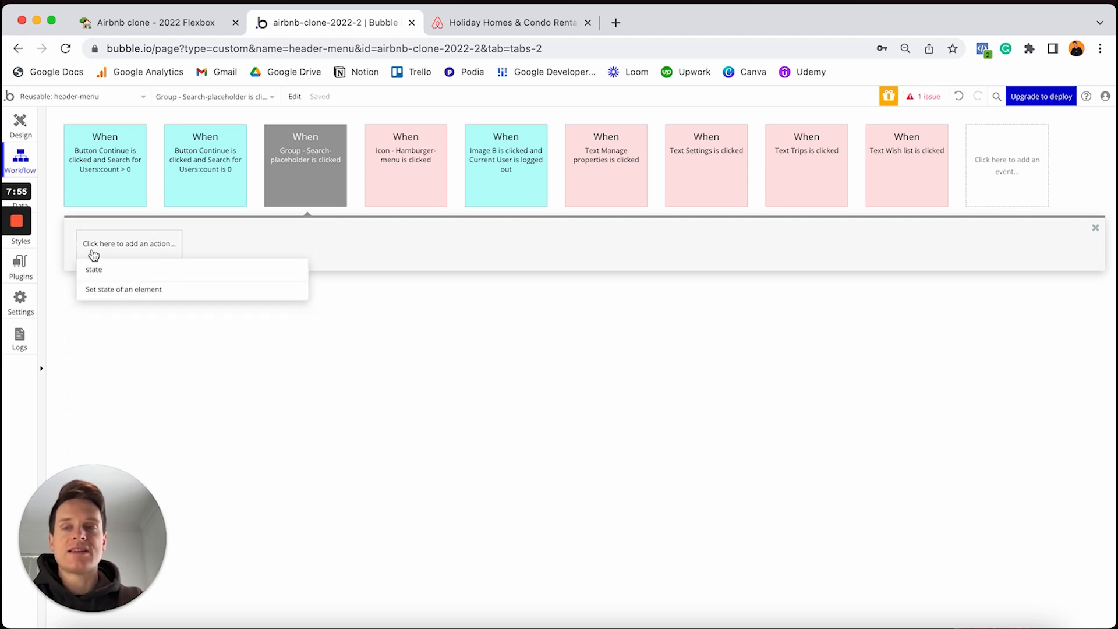
left_click(117, 291)
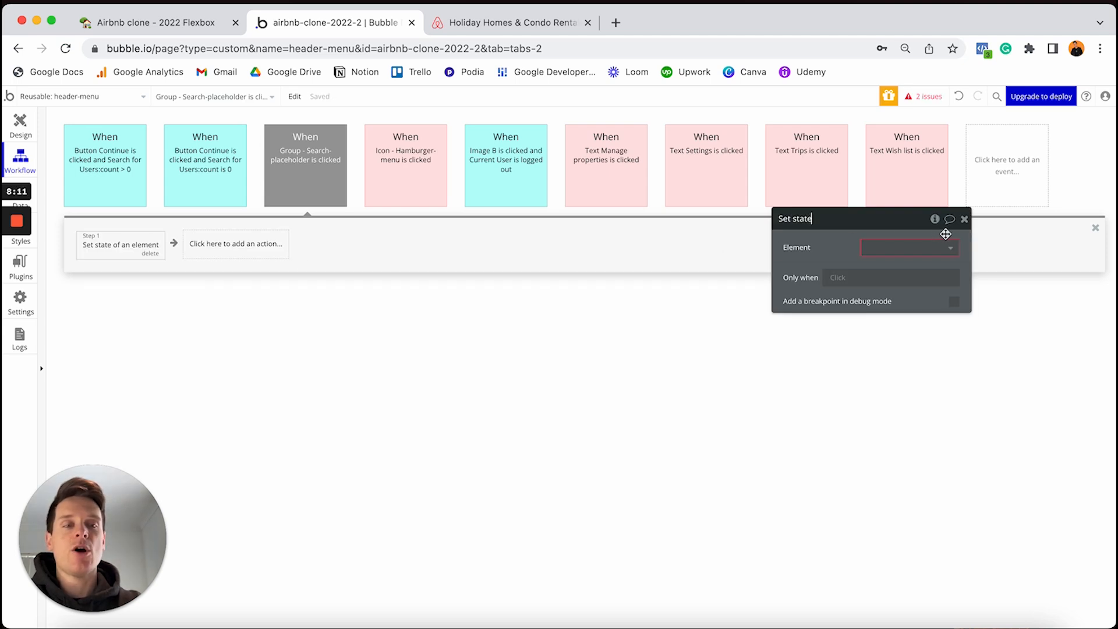
Step: Configure the action to set the display-full-menu state of Group - Search-bar to "yes"
left_click(951, 251)
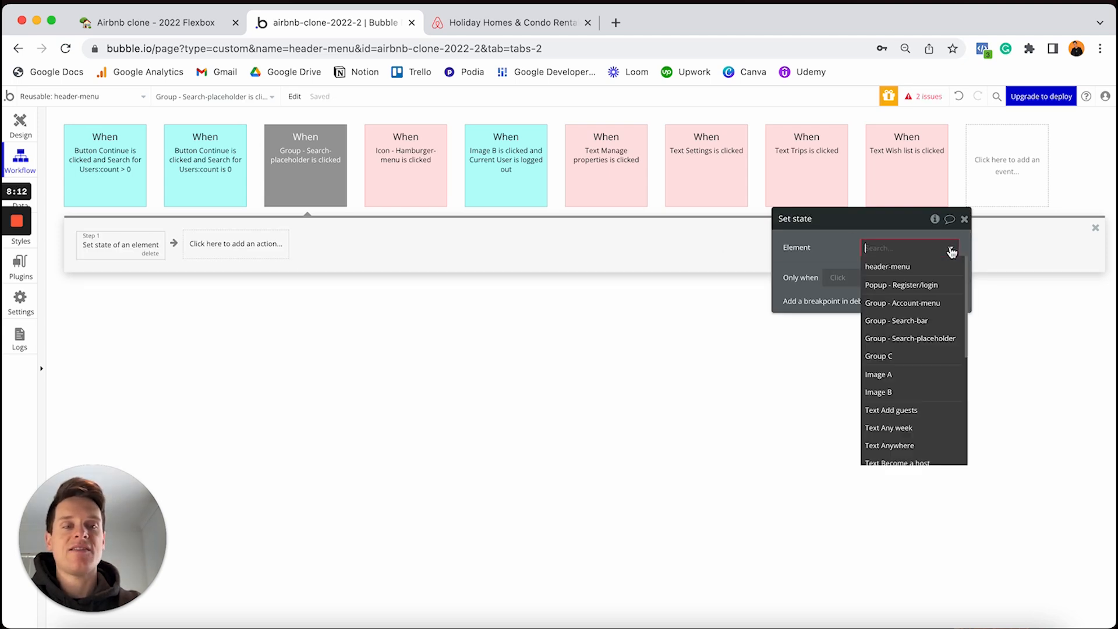
left_click(897, 322)
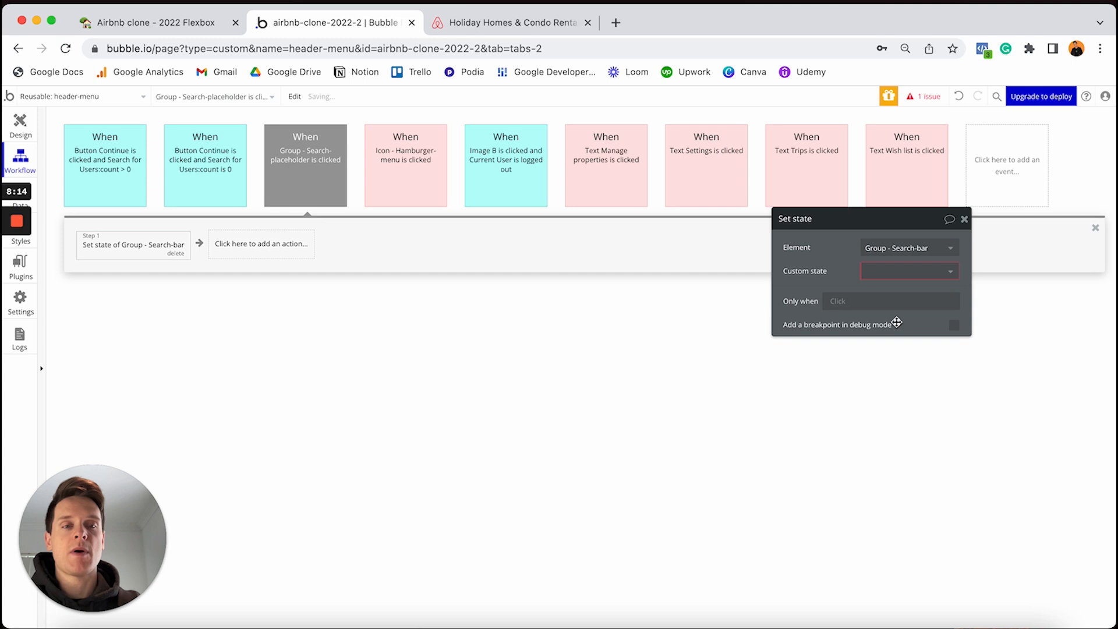
left_click(864, 273)
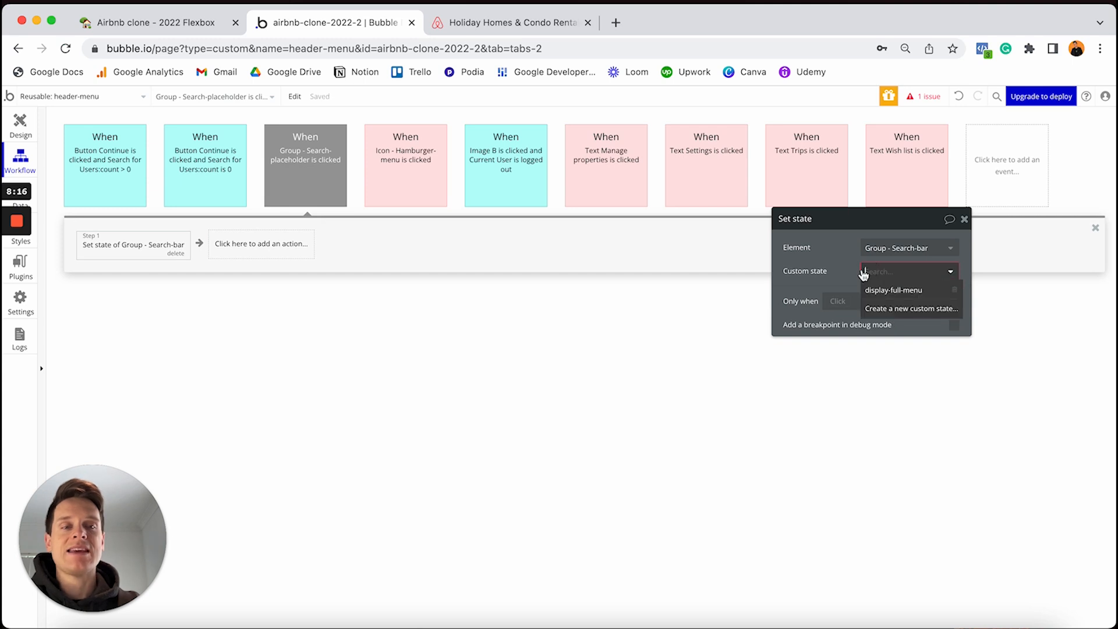
left_click(895, 290)
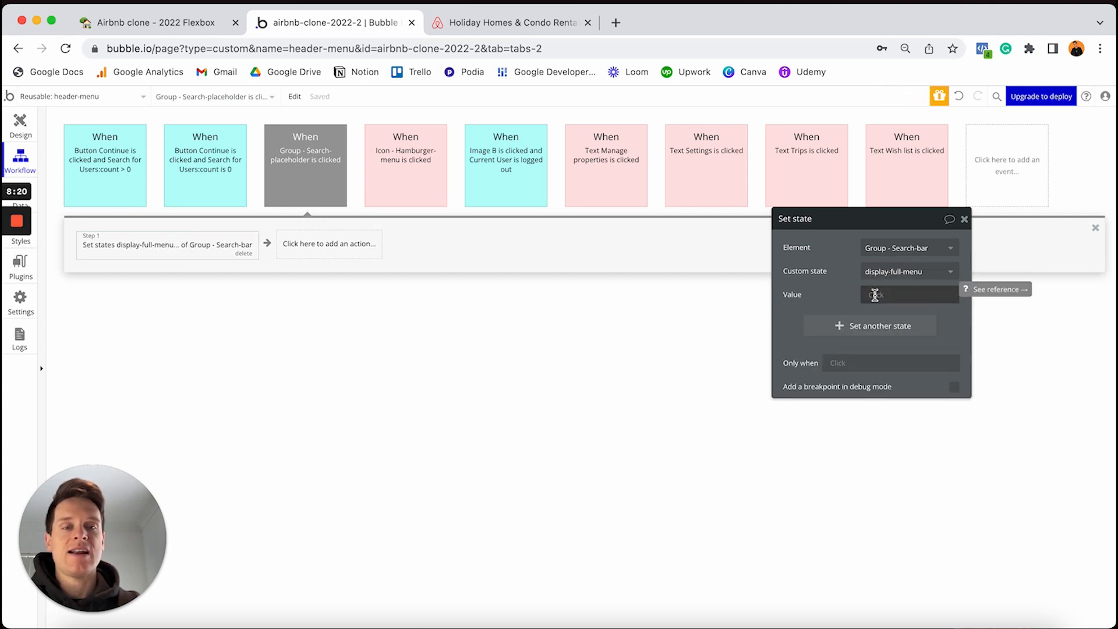
left_click(896, 296)
left_click(879, 330)
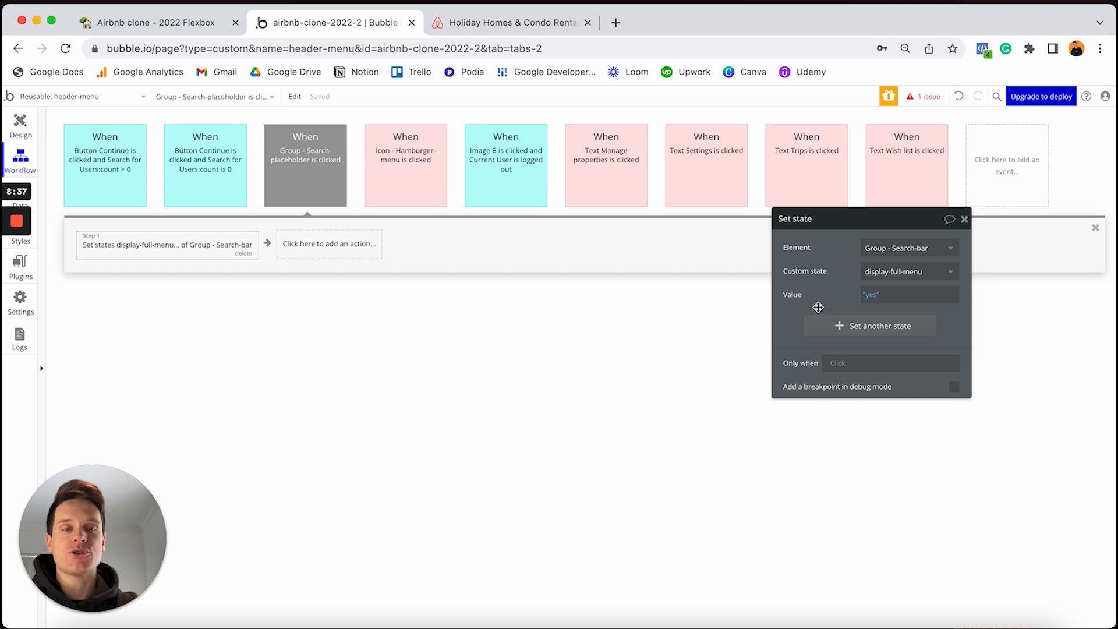
Step: Restrict the Search-placeholder click event to run only when Group - Search-bar's display-full-menu is "no"
left_click(301, 165)
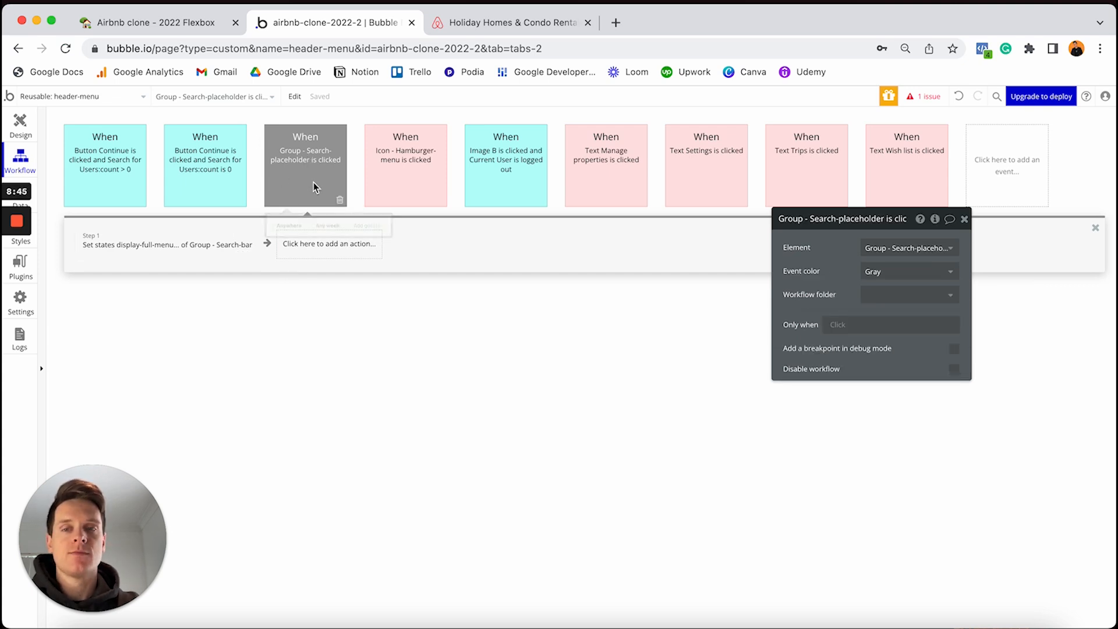
left_click(214, 250)
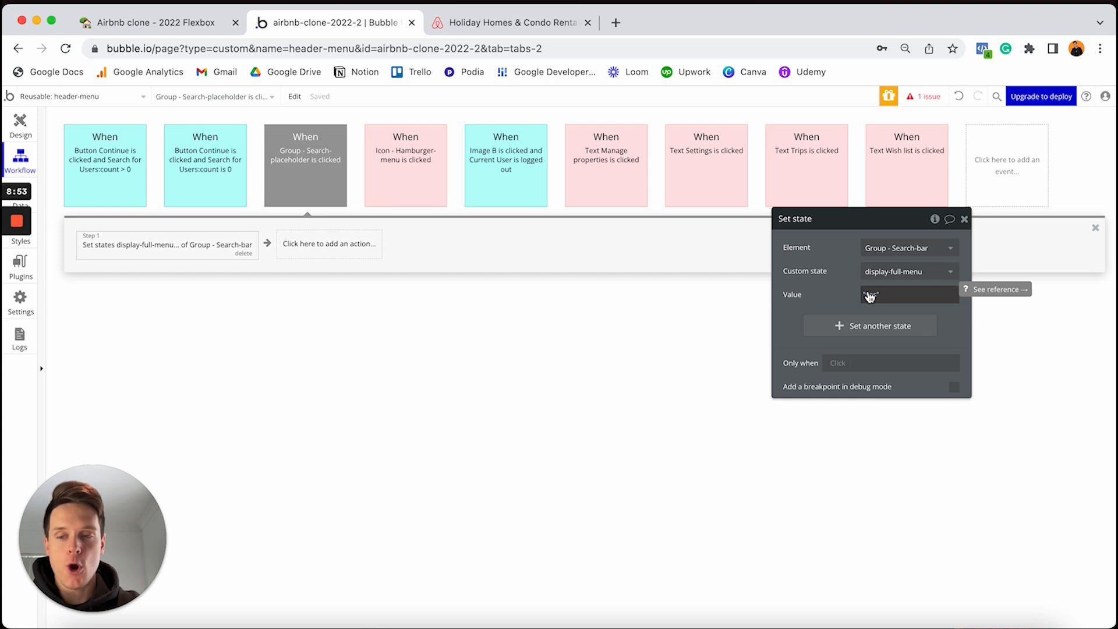
left_click(321, 149)
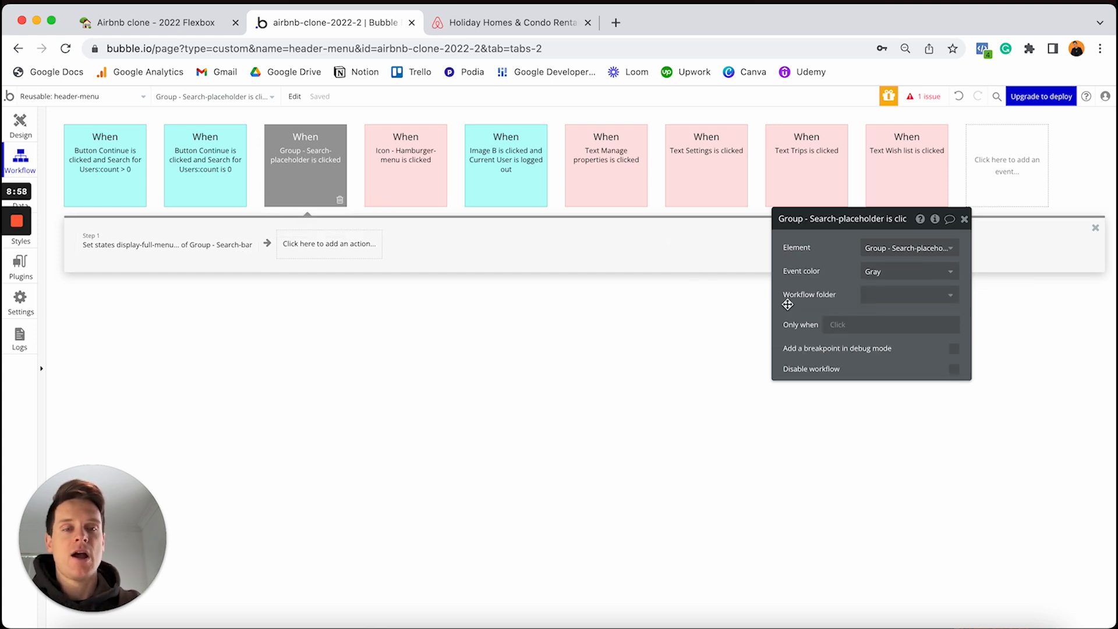
left_click(834, 324)
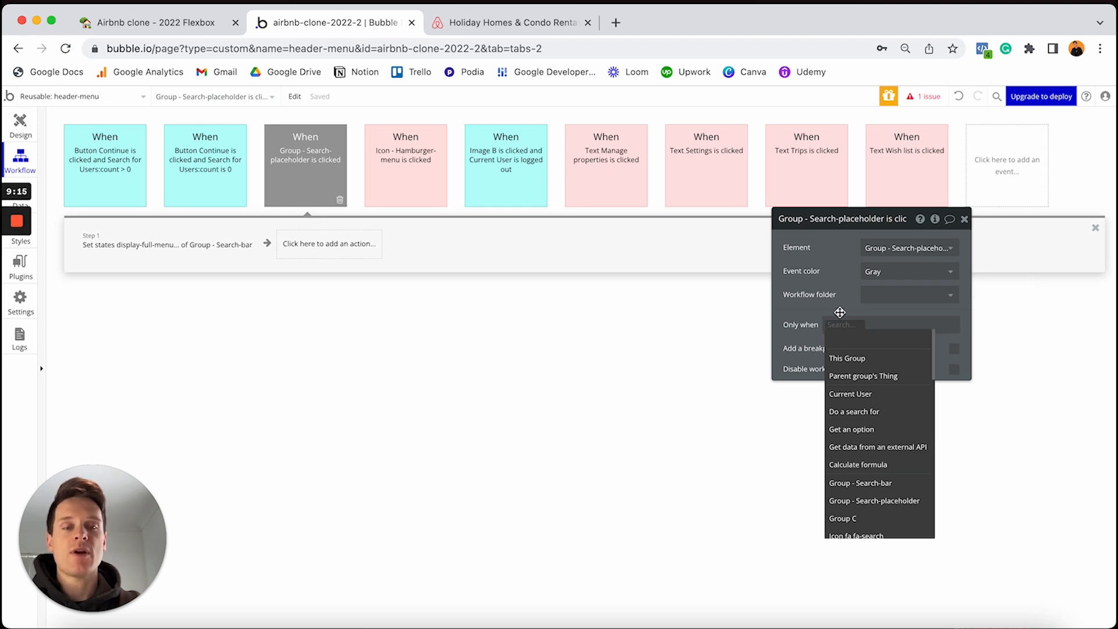
left_click(849, 484)
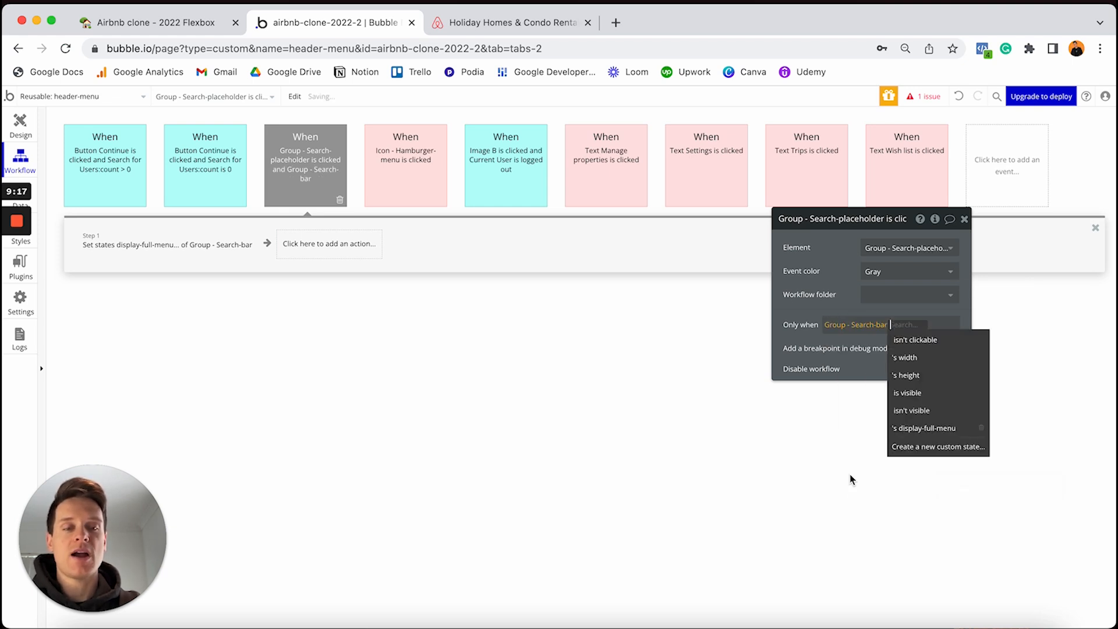
left_click(918, 430)
left_click(841, 340)
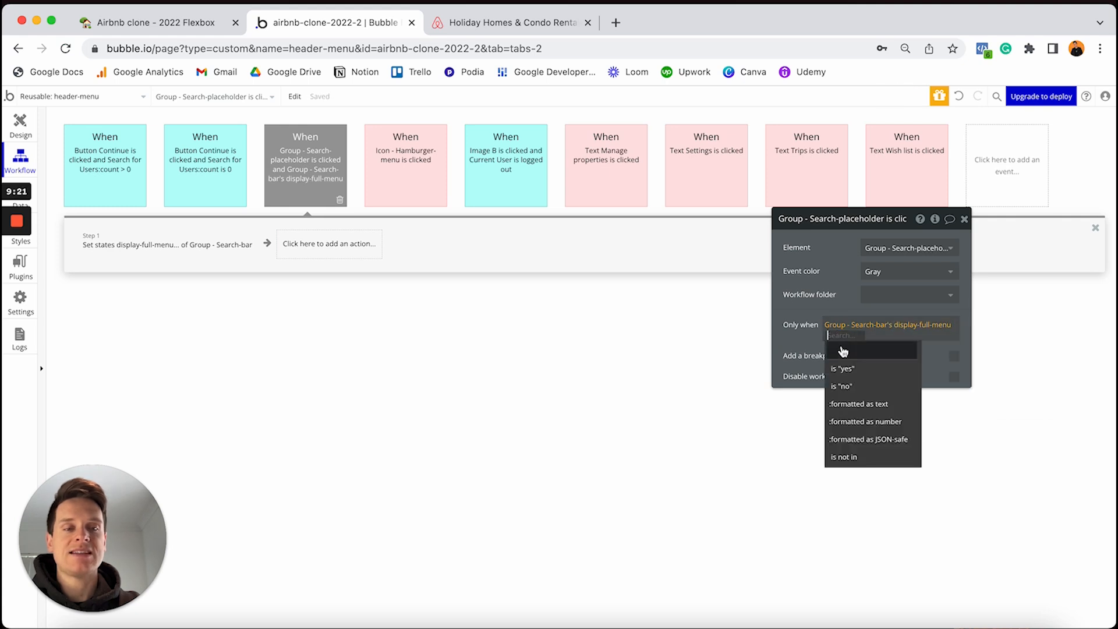
left_click(851, 388)
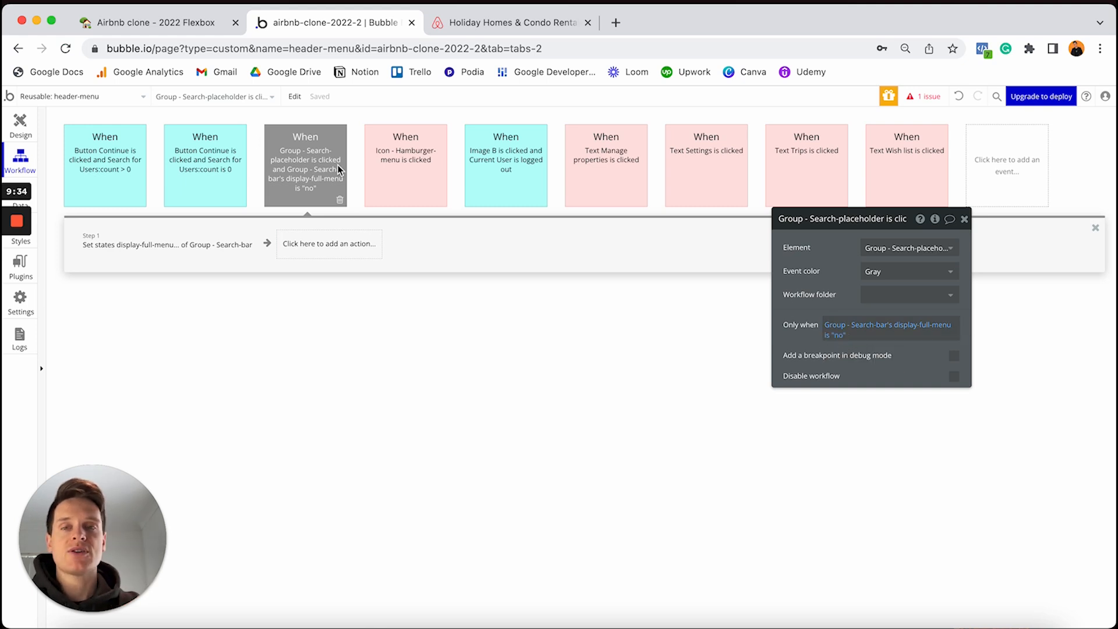
Step: Set the event color of the Search-placeholder click workflow to Green
mouse_move(300, 156)
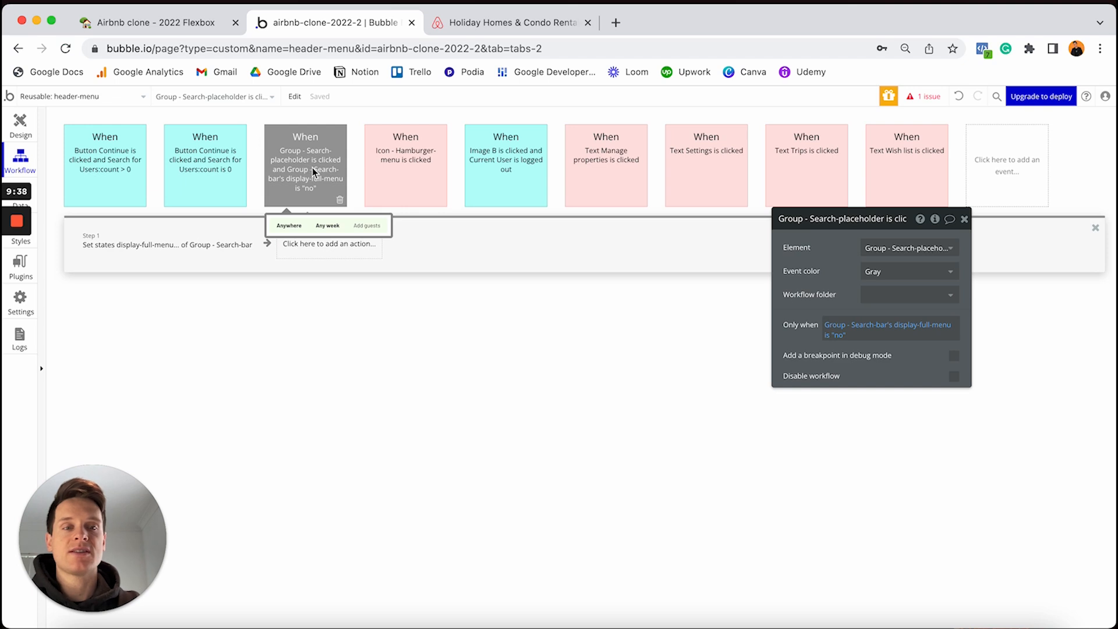
left_click(886, 272)
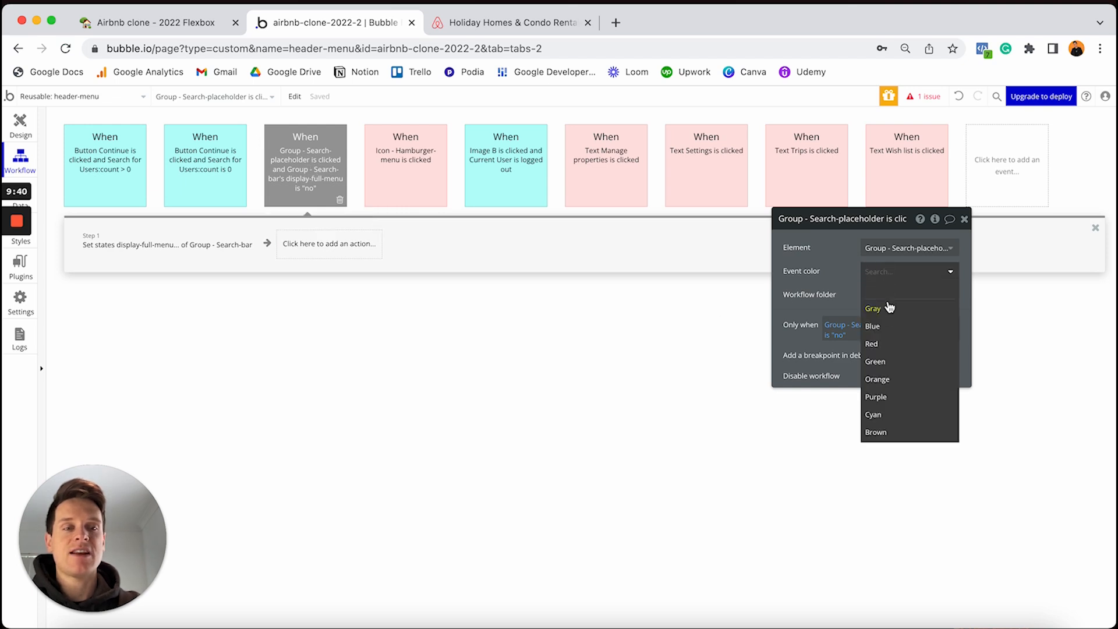
left_click(884, 362)
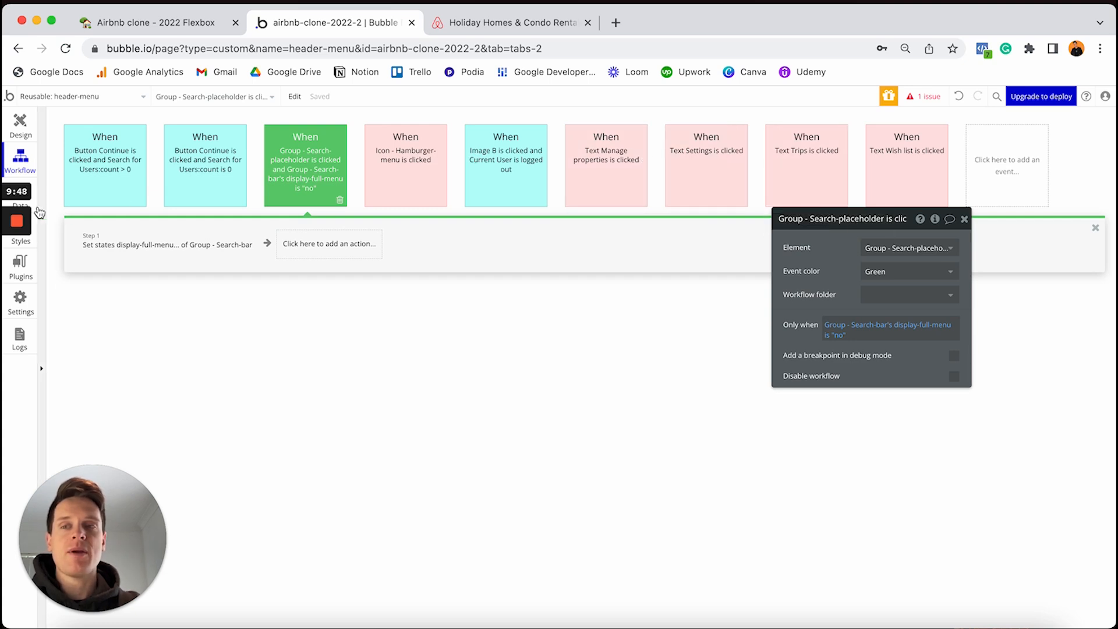
Step: Return to the page design and make Group - Search-placeholder collapse when hidden
left_click(12, 128)
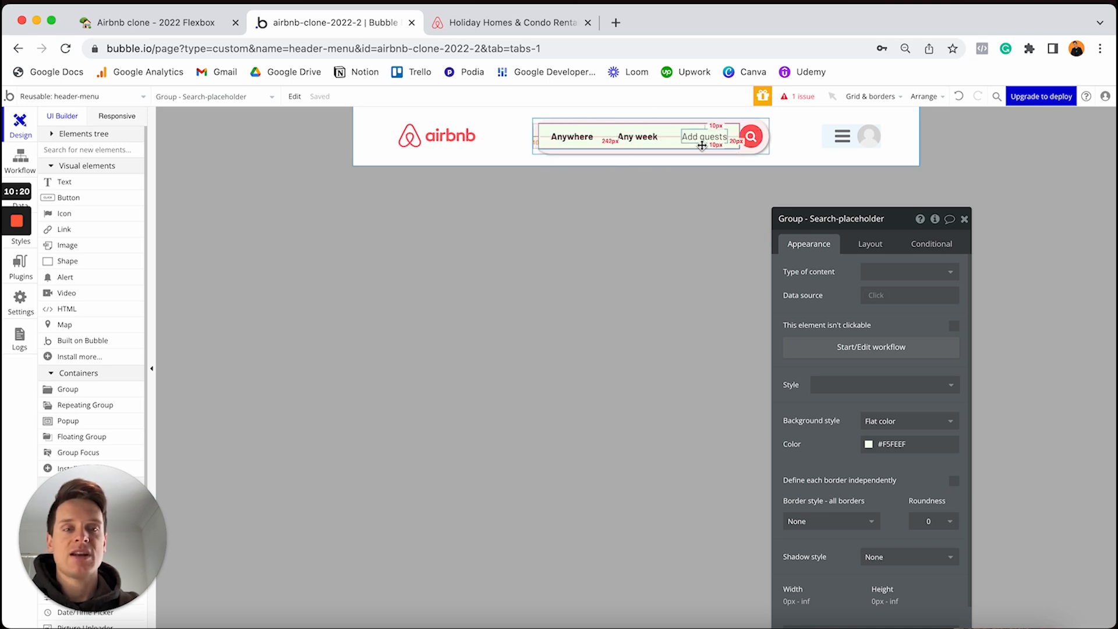
left_click(851, 243)
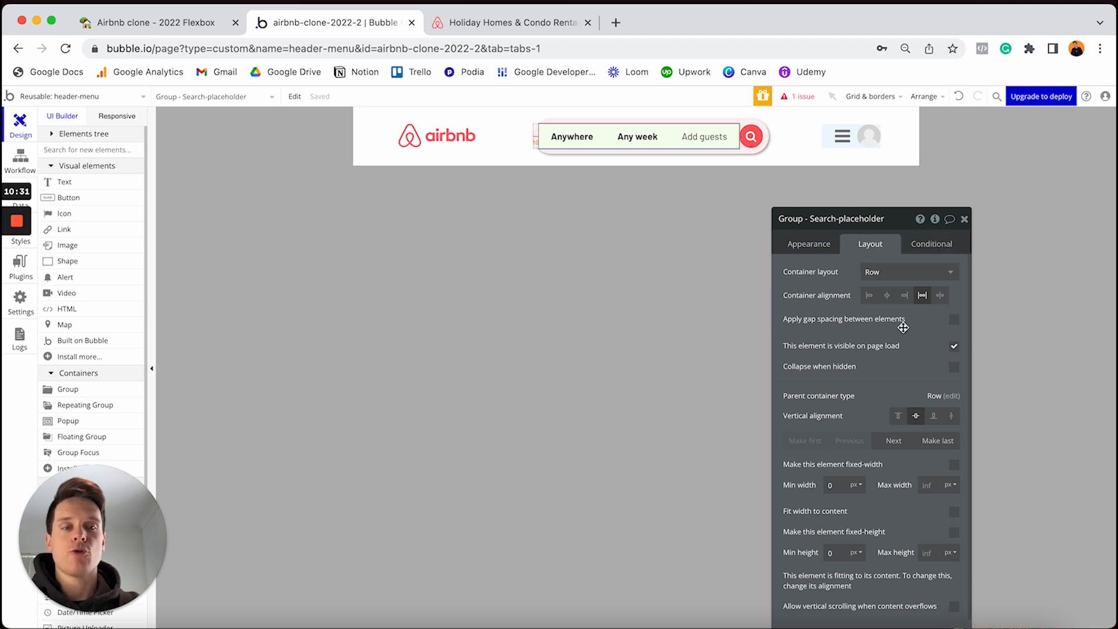
left_click(955, 366)
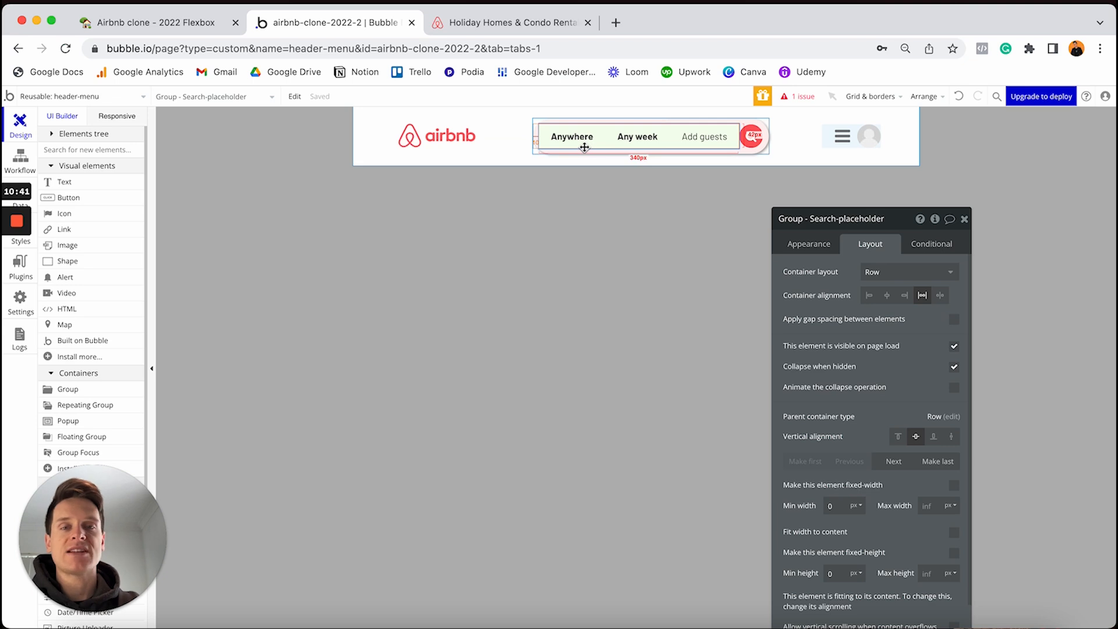
Step: Define a condition on Group - Search-placeholder for when Group - Search-bar's display-full-menu is "yes"
left_click(915, 249)
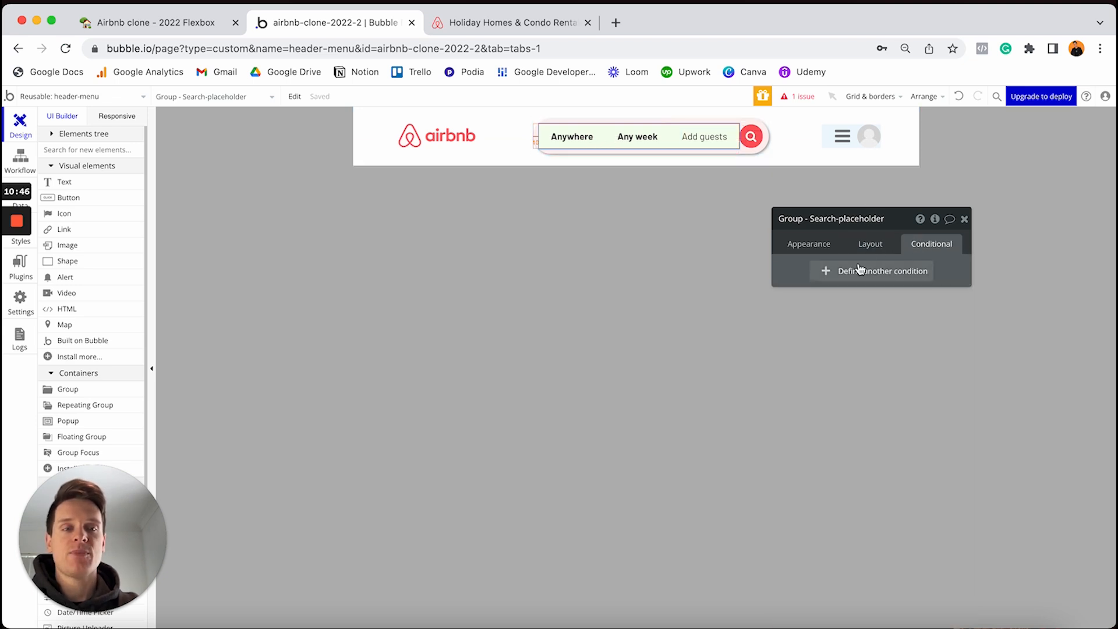
left_click(844, 275)
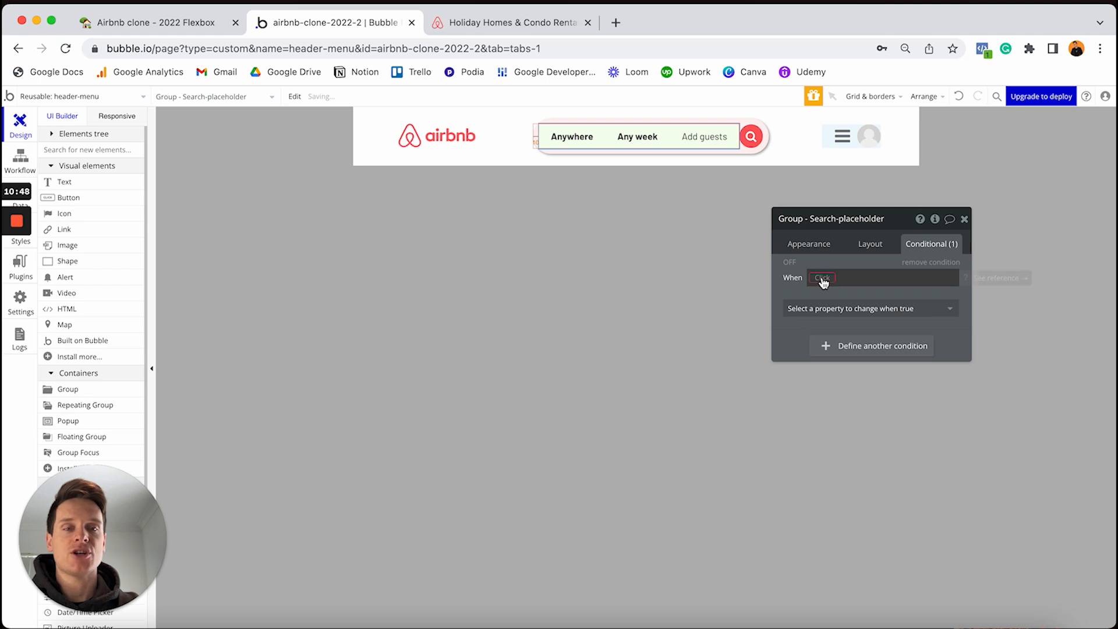
left_click(838, 278)
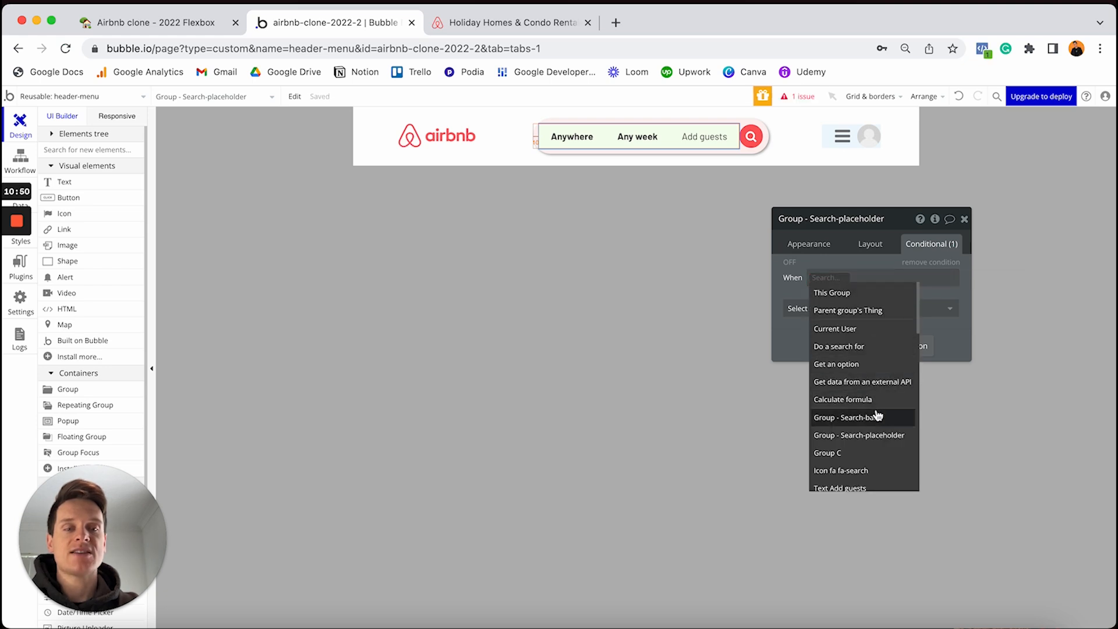
left_click(856, 418)
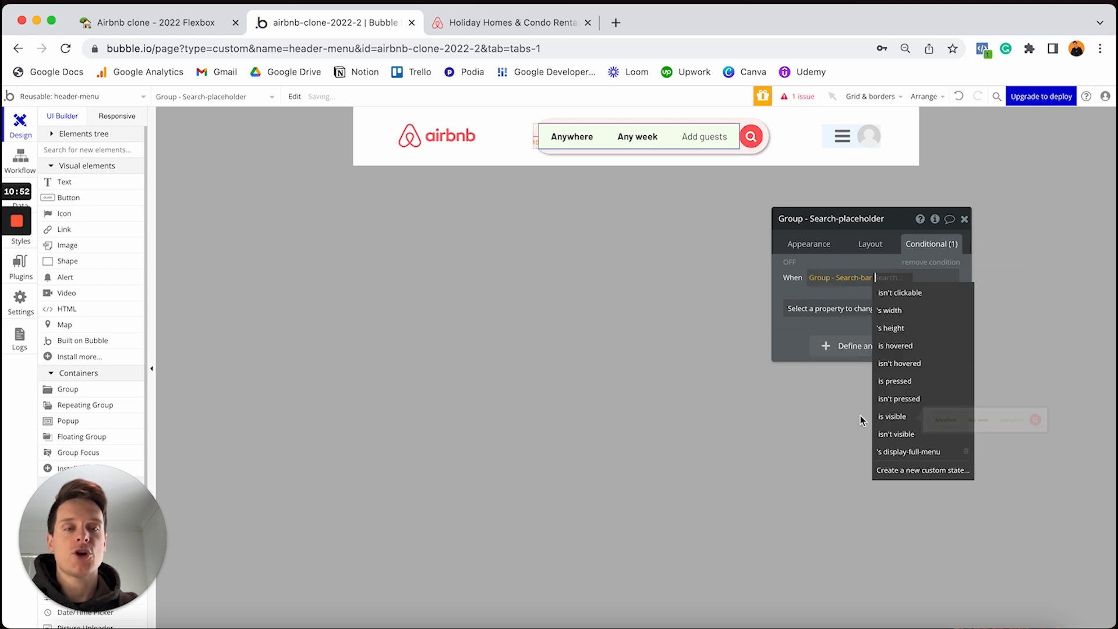
left_click(904, 452)
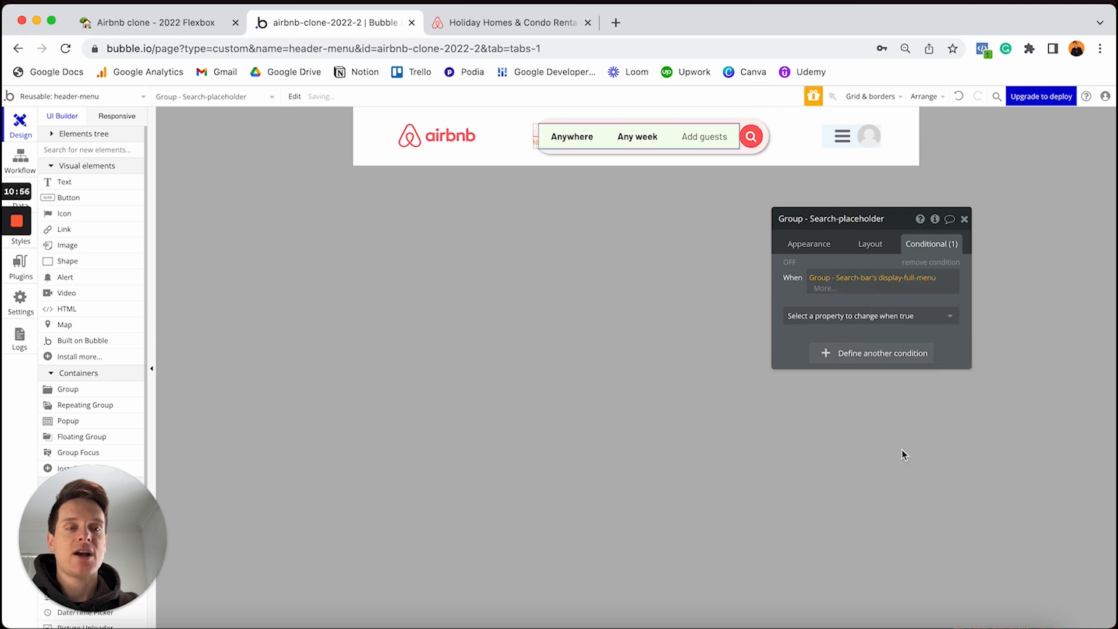
left_click(825, 288)
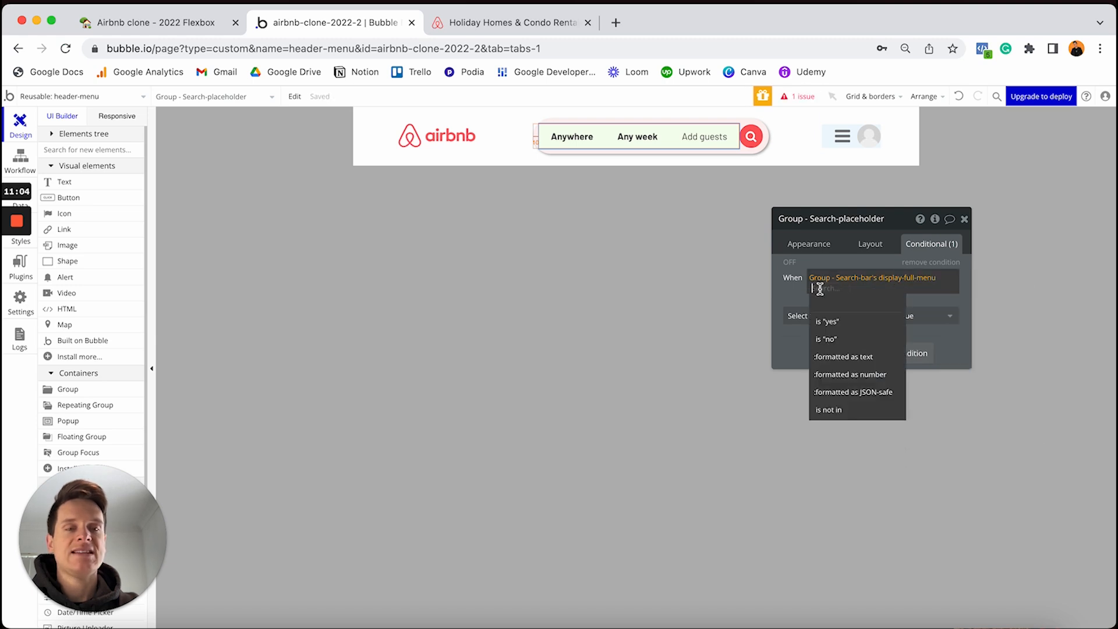
left_click(829, 322)
Step: Make the condition hide the placeholder group by leaving "This element is visible" unchecked, and turn the condition's preview on
left_click(849, 318)
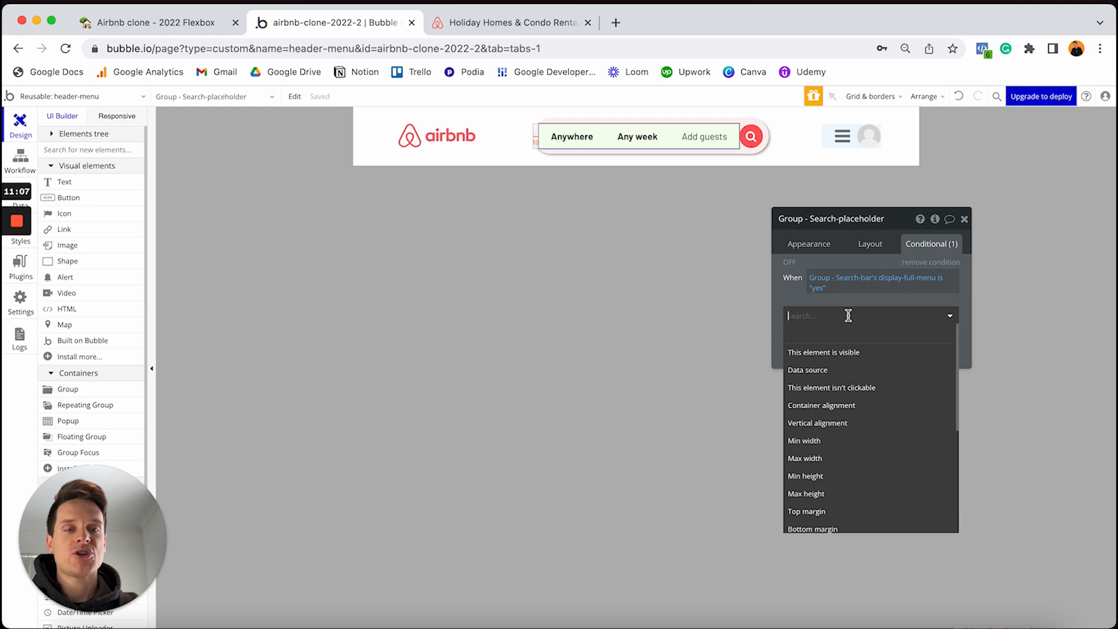
left_click(847, 356)
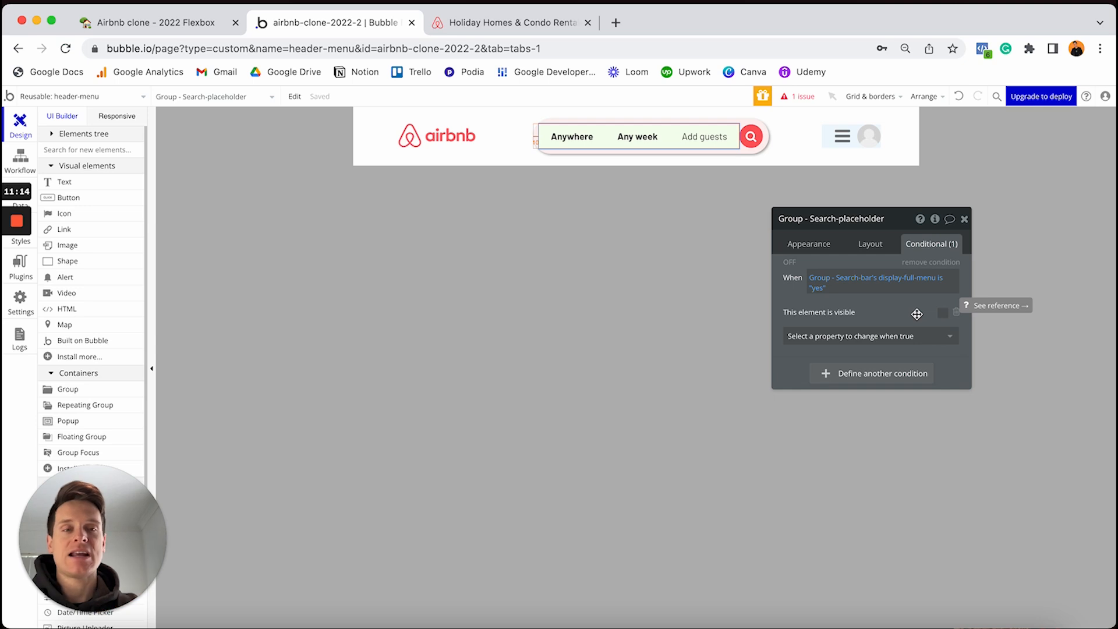
left_click(789, 262)
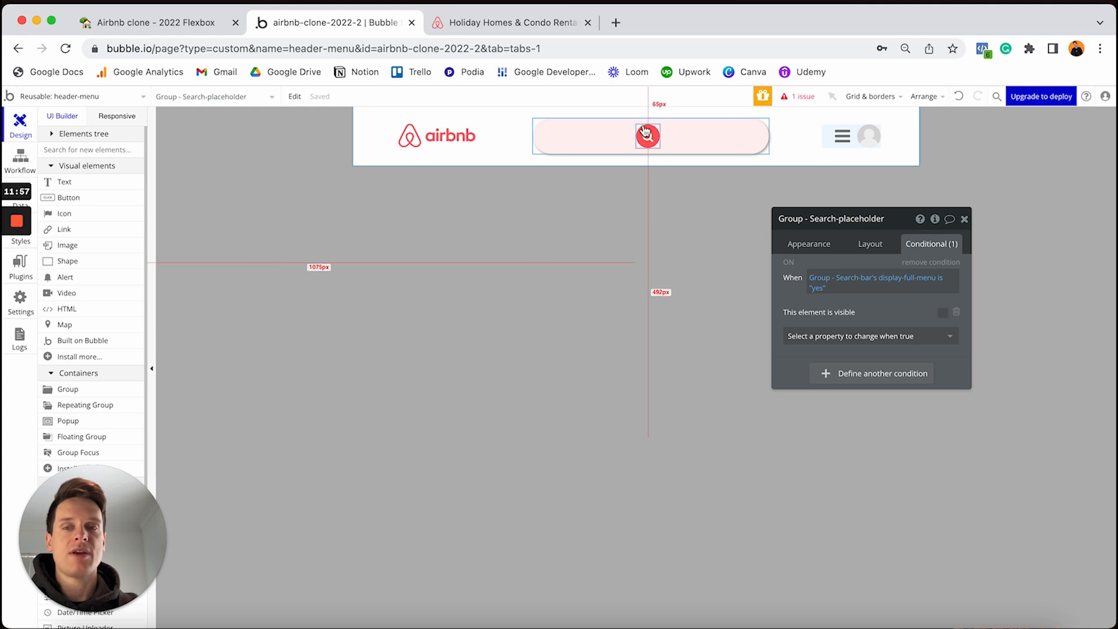
Step: Add a new group inside the search bar and name it "Group - Where"
scroll(110, 273, "down", 1)
scroll(109, 273, "down", 1)
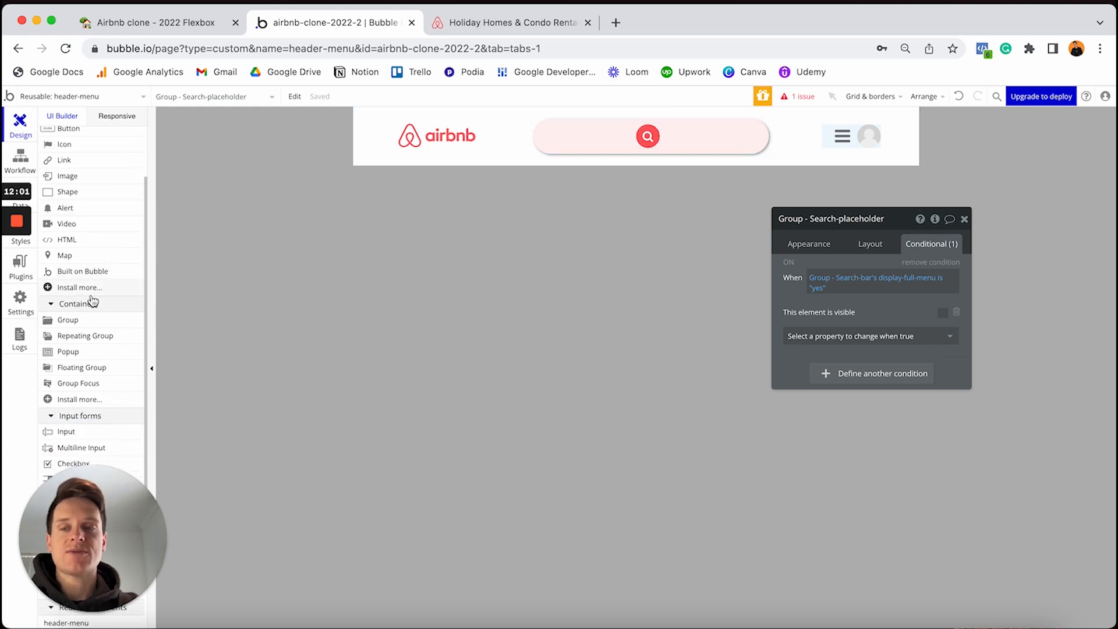
left_click(73, 321)
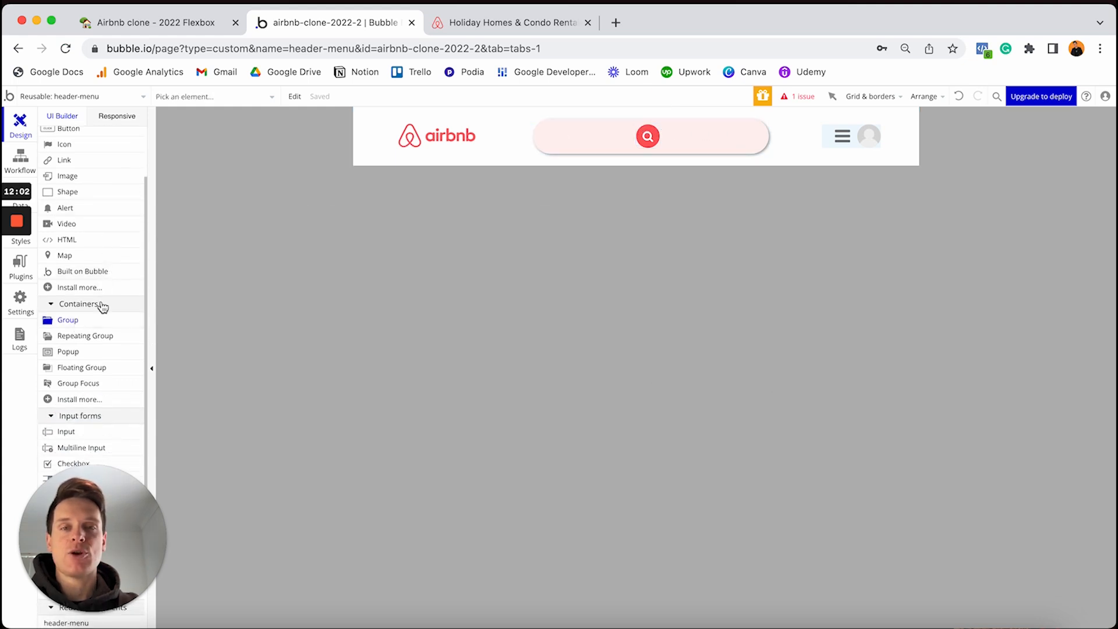
left_click(569, 126)
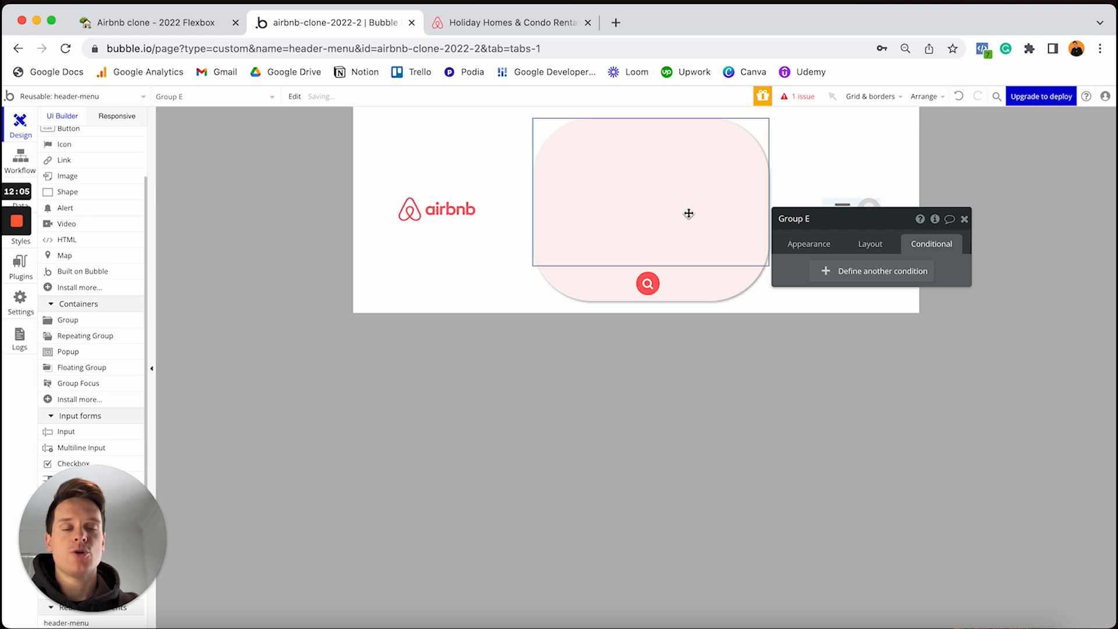
left_click(823, 220)
key("BackSpace")
key("BackSpace")
type("-")
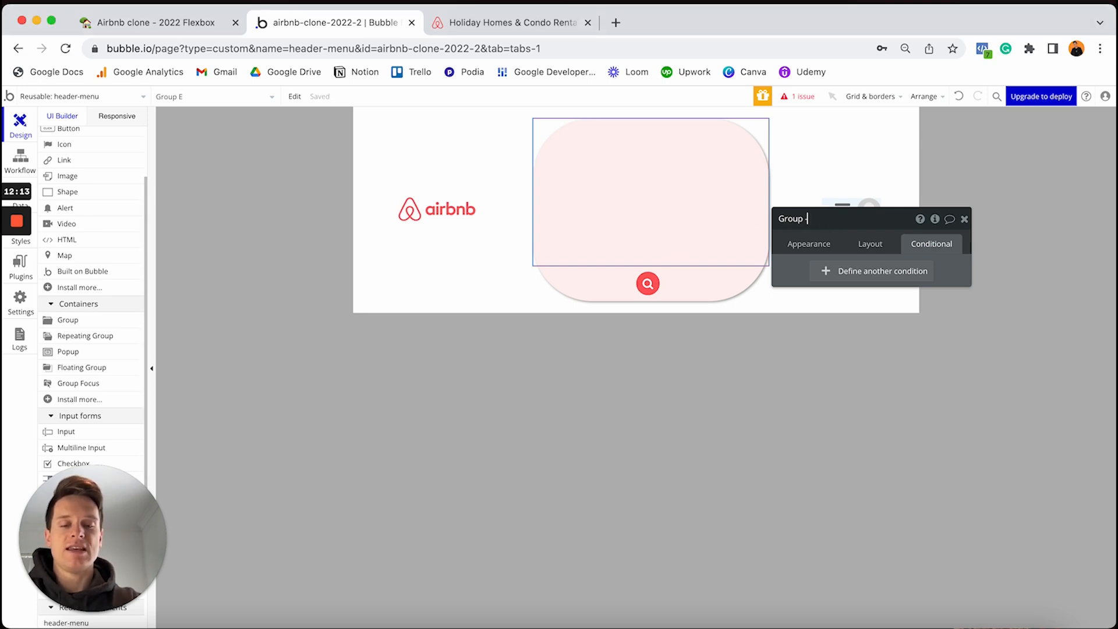
type(" Where")
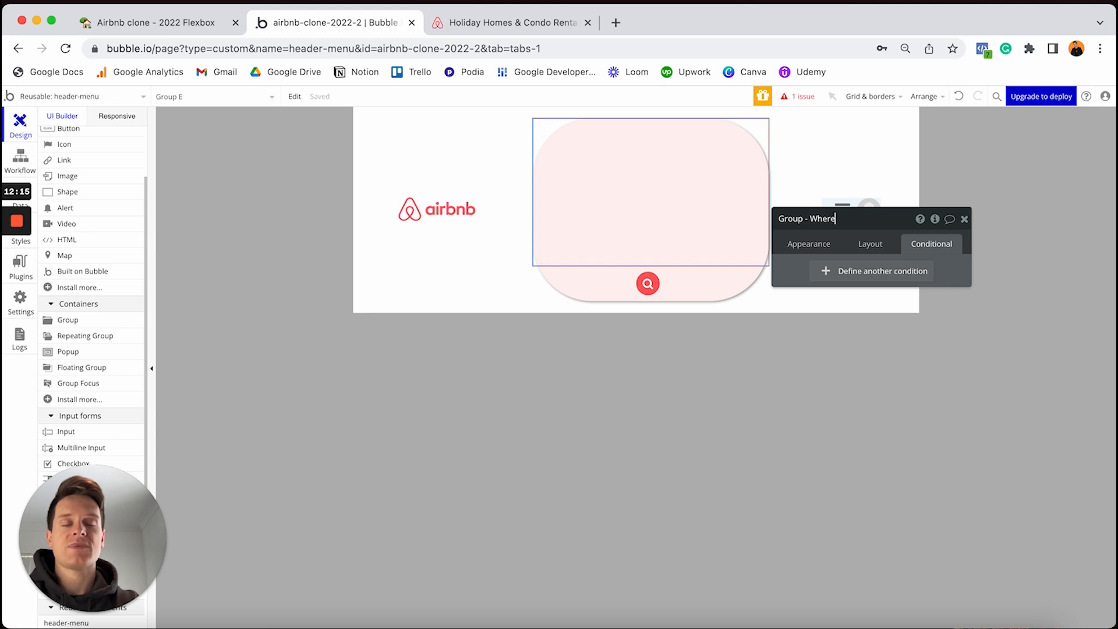
Step: Remove the style from Group - Where and give it a flat pale green background, #F8FFF4
left_click(811, 245)
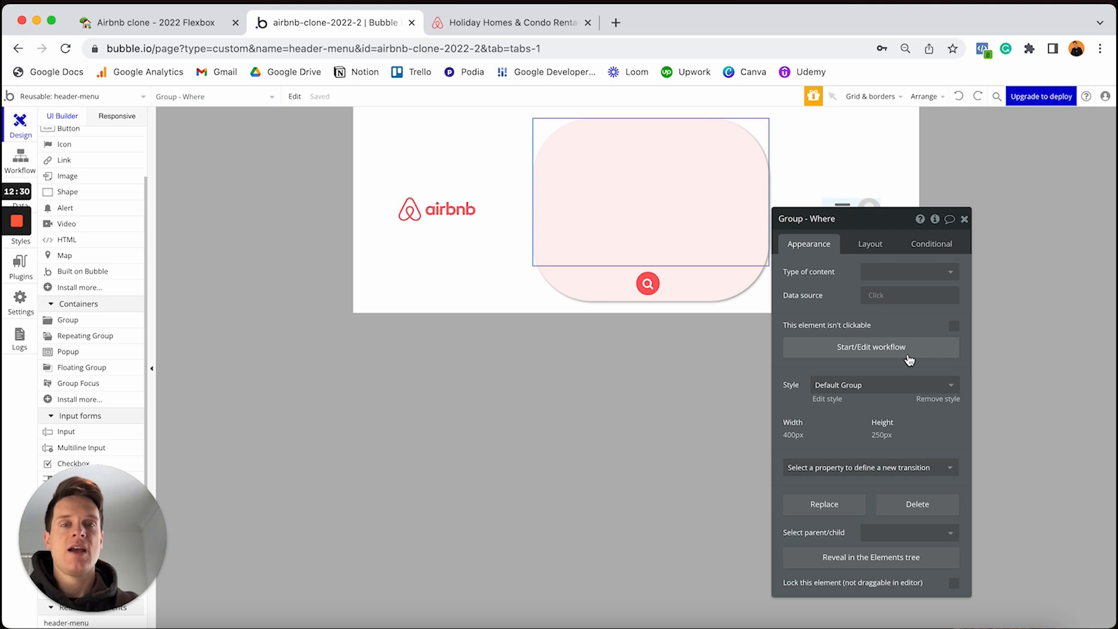
left_click(932, 400)
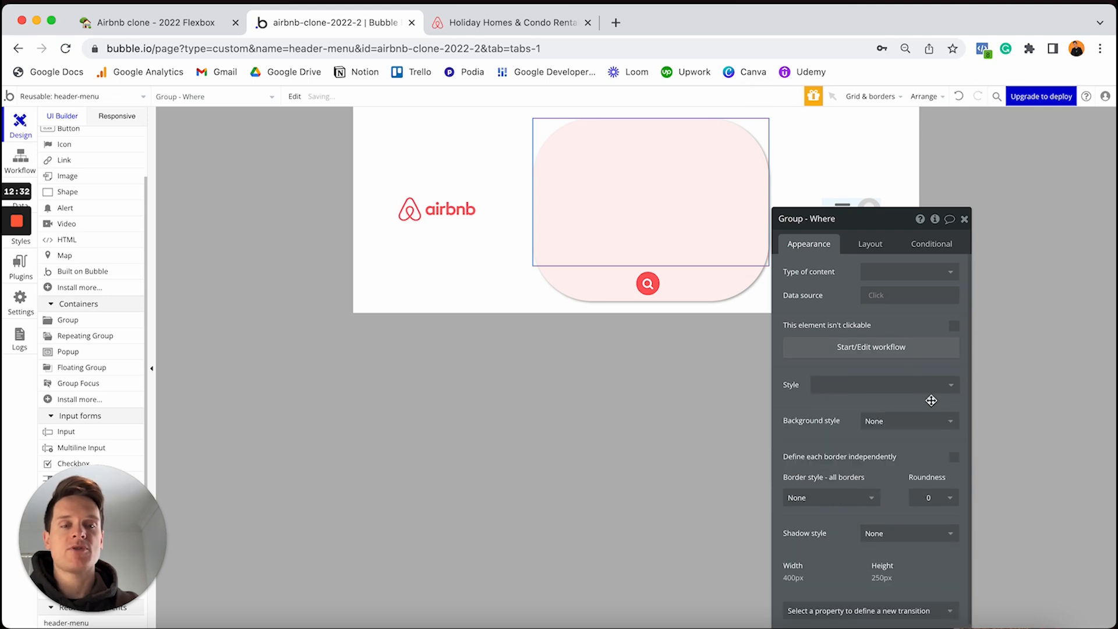
left_click(877, 421)
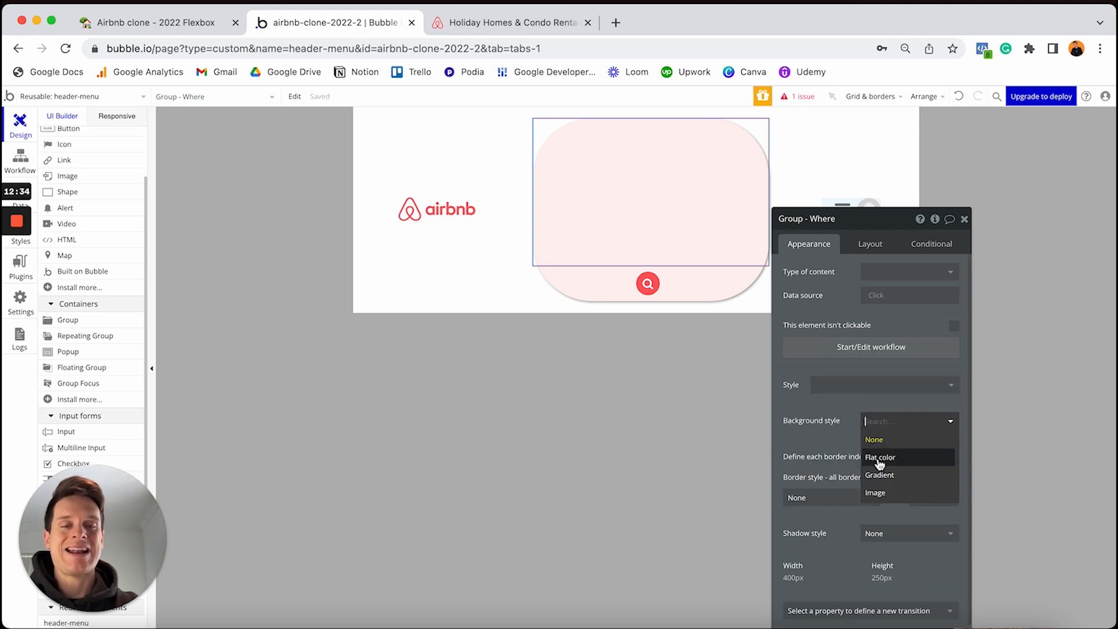
left_click(877, 460)
left_click(889, 444)
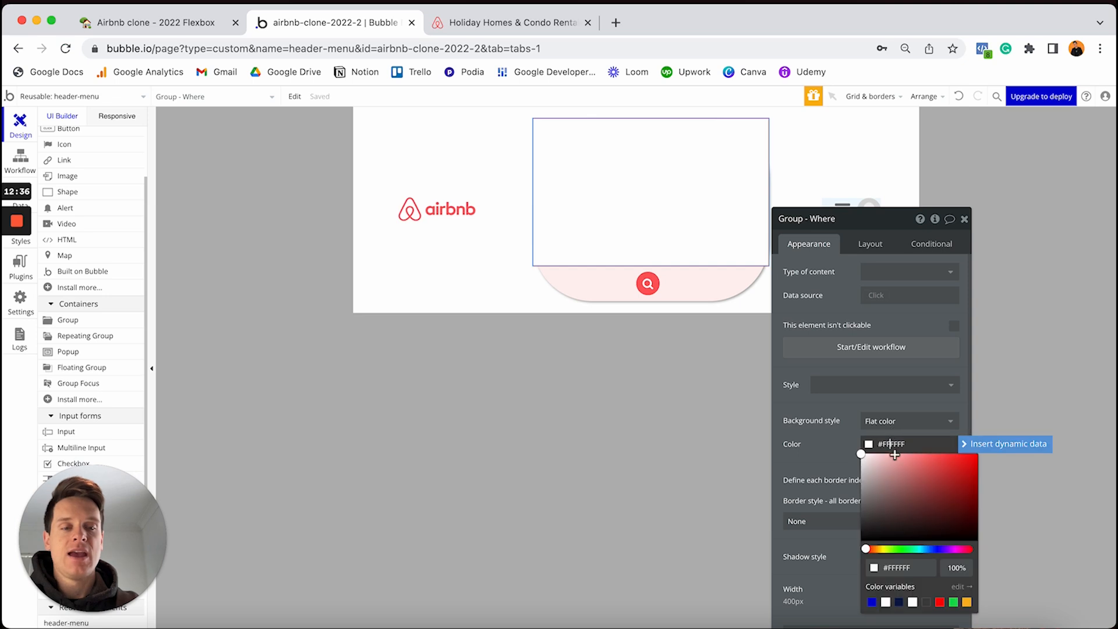
left_click(895, 548)
left_click_drag(898, 456, 866, 454)
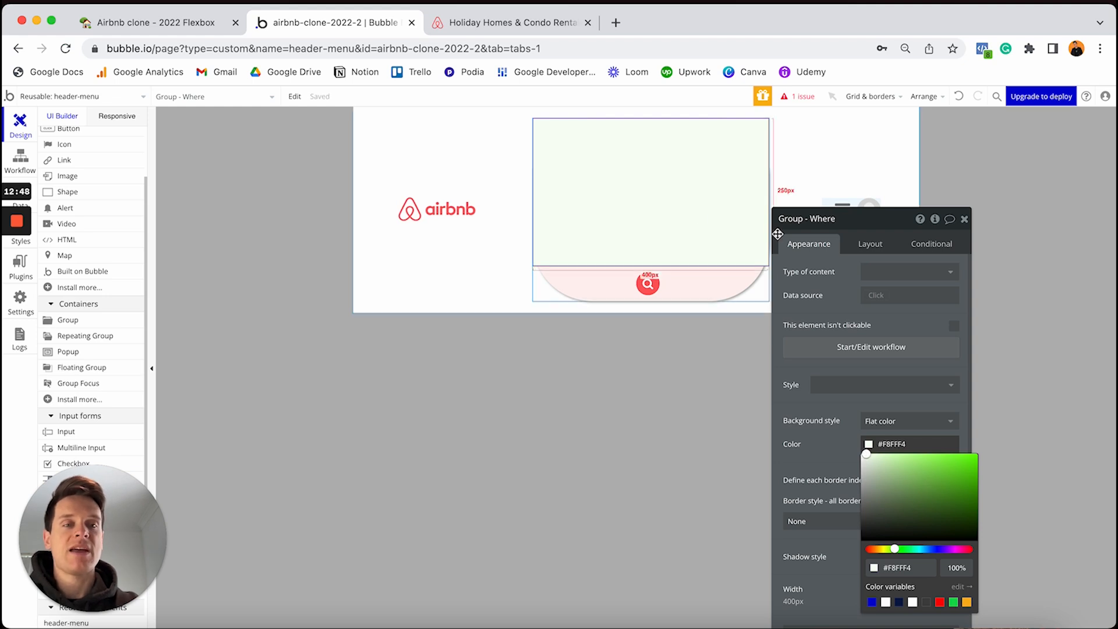
Step: Open the layout settings of Group - Where, switch to the Airbnb site and examine the search bar's Where field
left_click(862, 245)
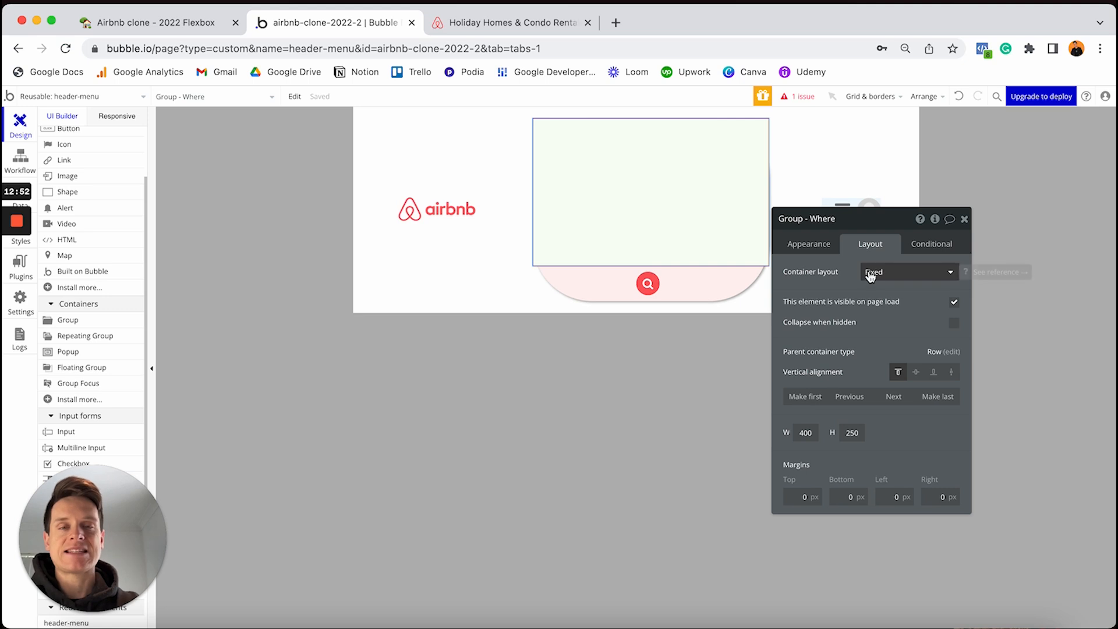
left_click(494, 24)
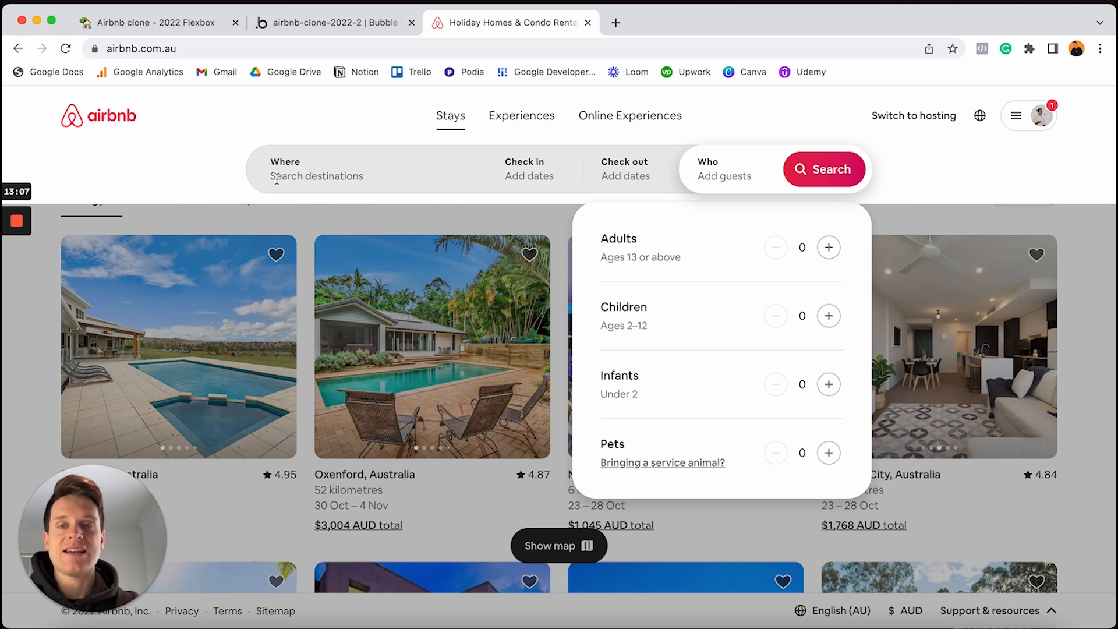
left_click(339, 177)
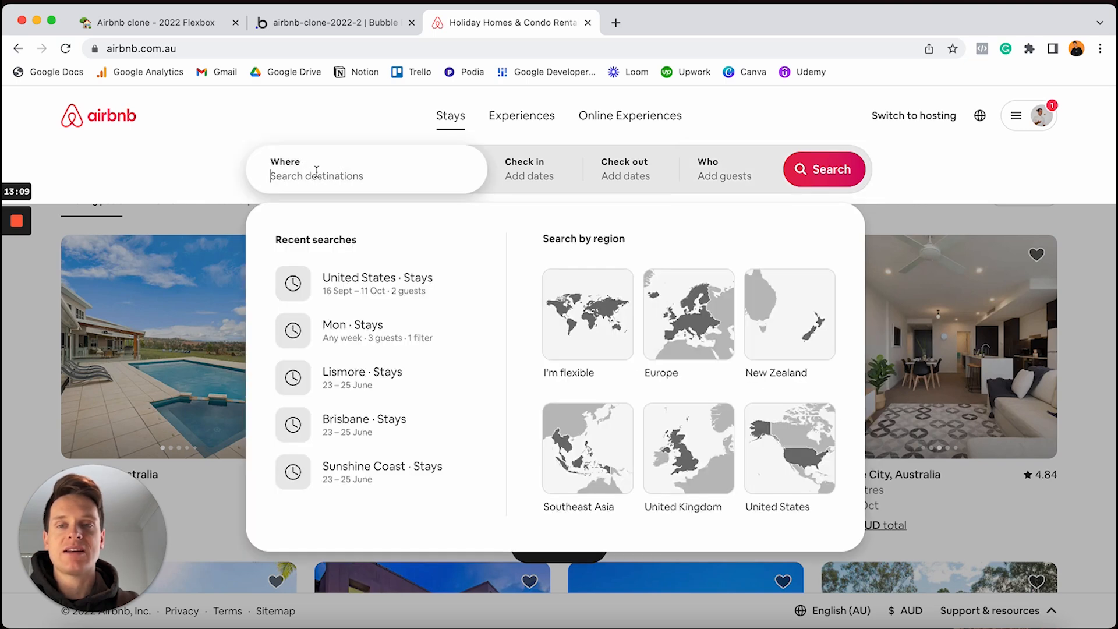
left_click(313, 170)
left_click(307, 169)
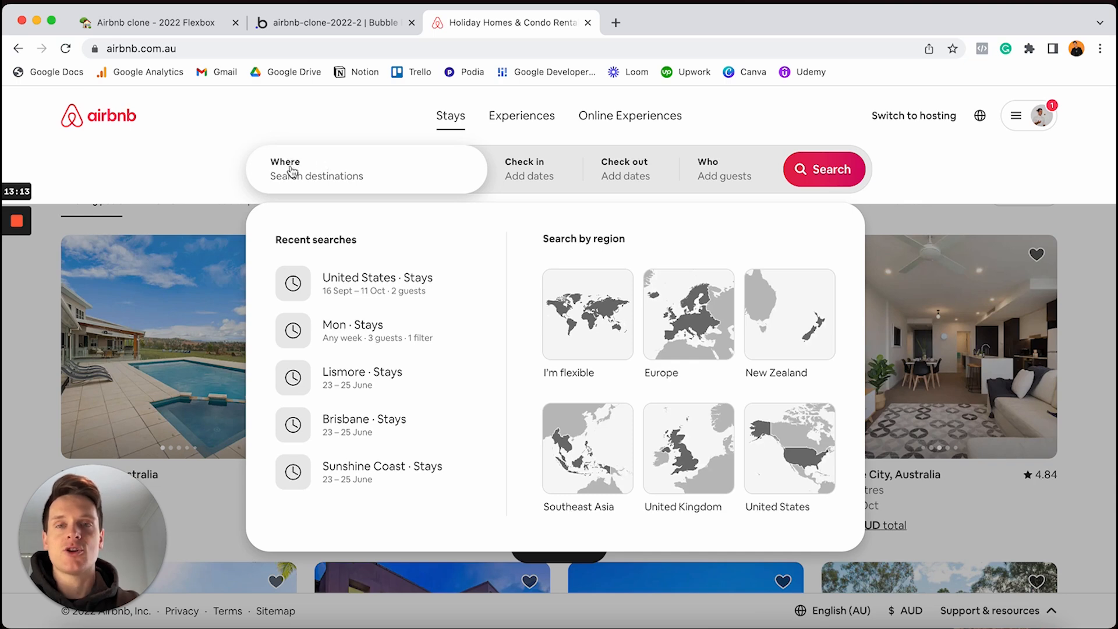
Step: Switch back to Bubble and give Group - Where a Column layout without fixed width and a minimum width of 0 px
left_click(331, 24)
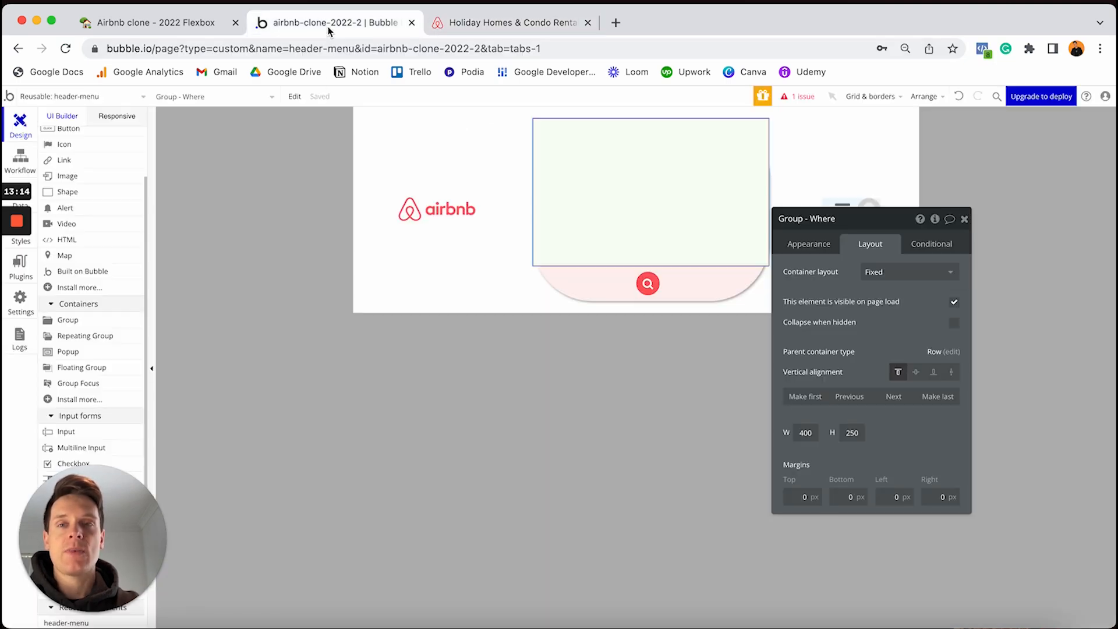
left_click(903, 280)
left_click(879, 344)
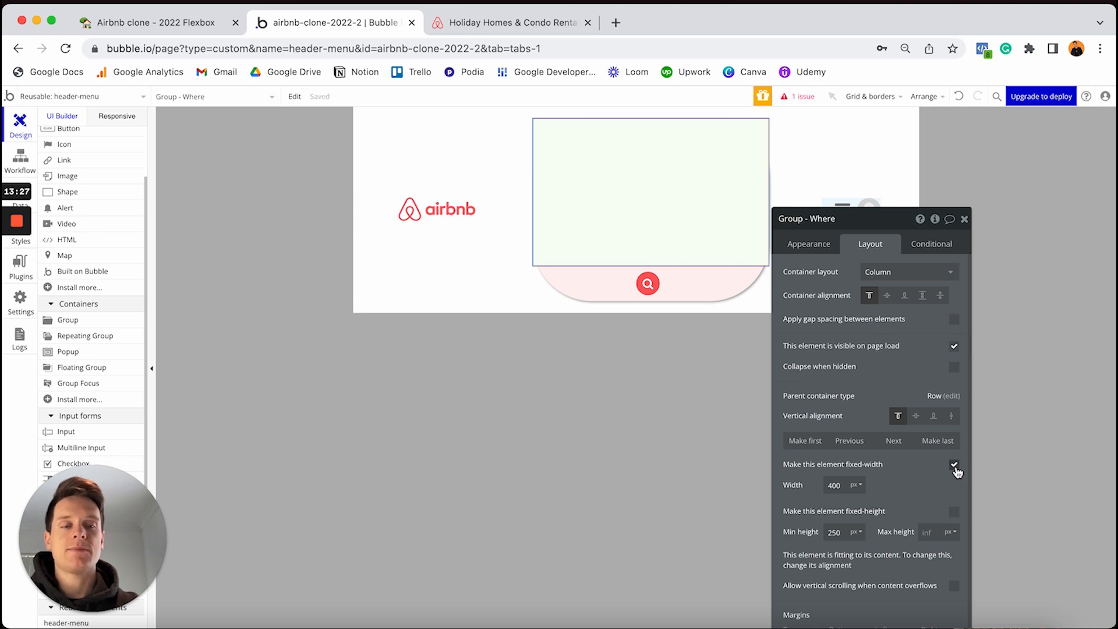
left_click(954, 466)
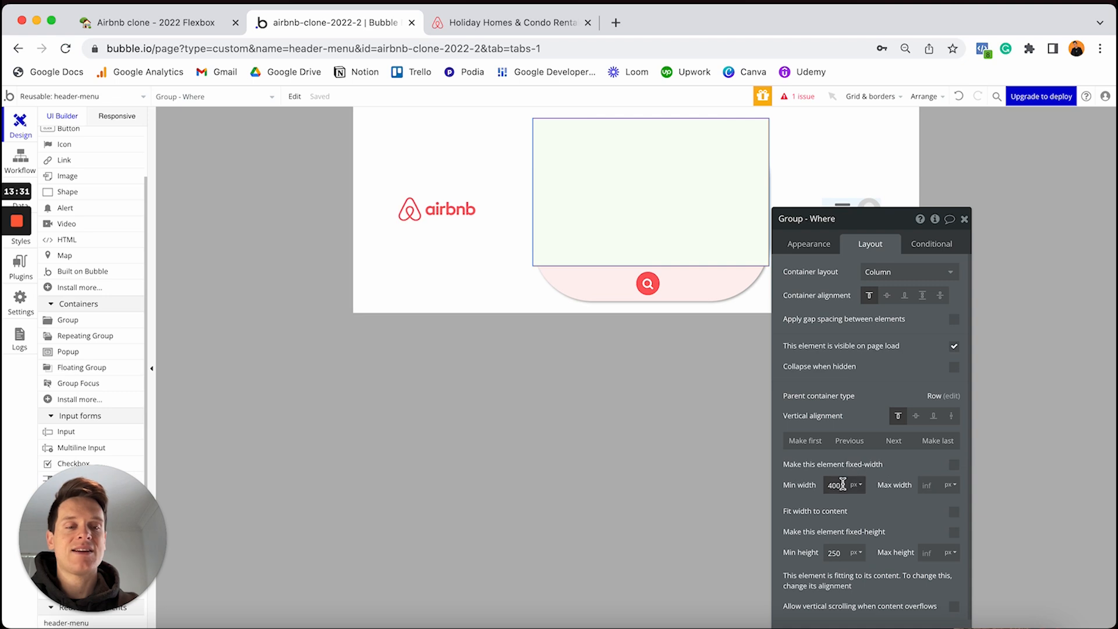
double_click(846, 485)
type("0")
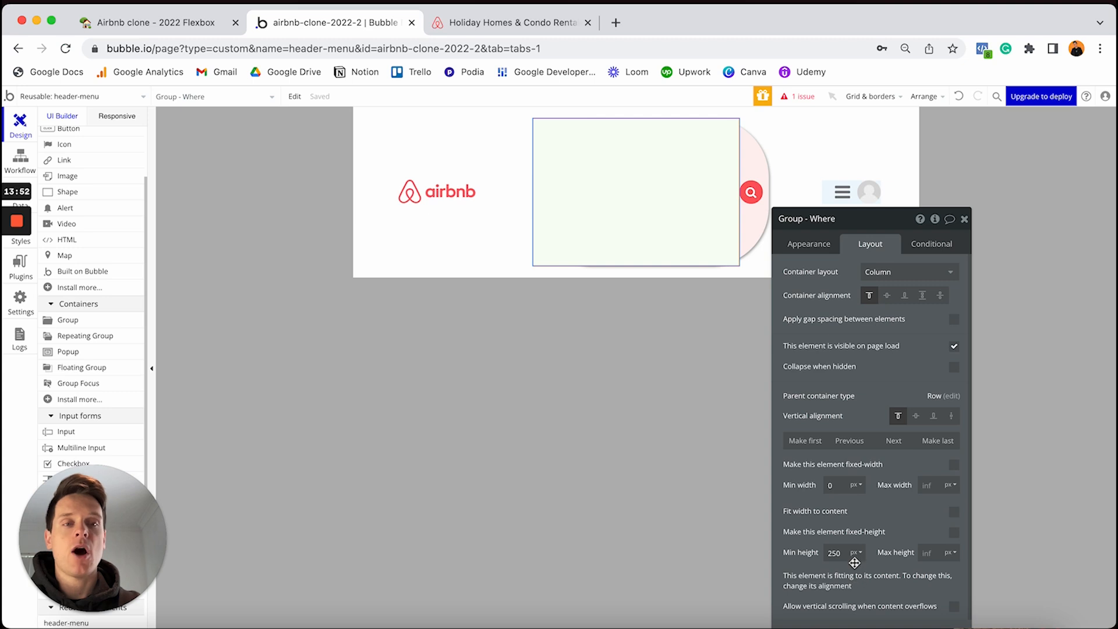
Step: Add a text element reading "Where" inside Group - Where, remove its style and make it bold
scroll(76, 309, "up", 2)
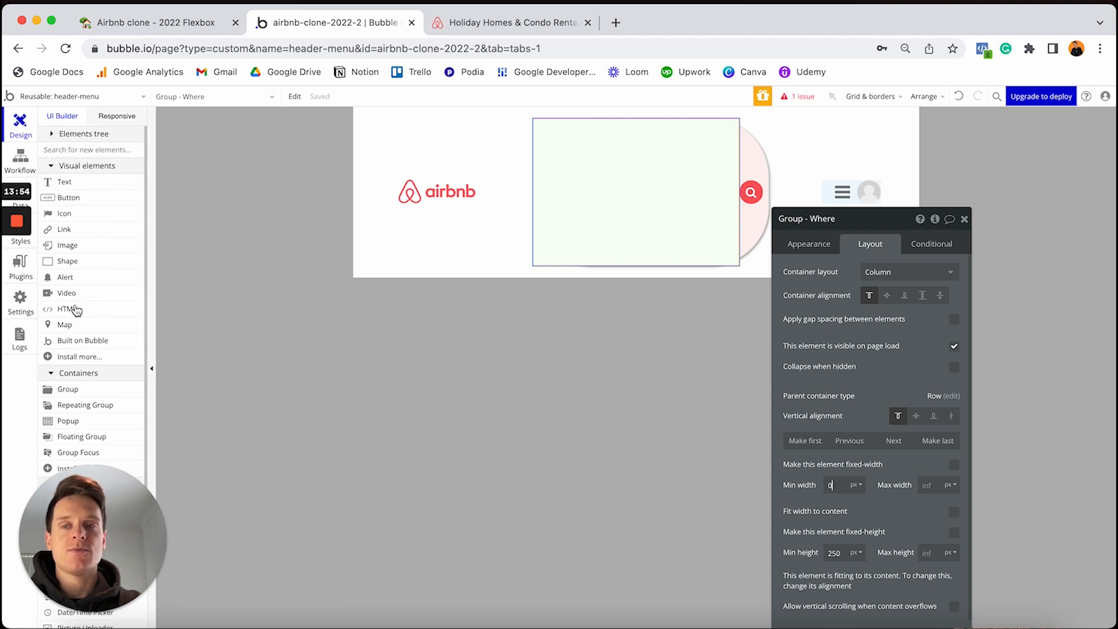
left_click_drag(70, 184, 558, 151)
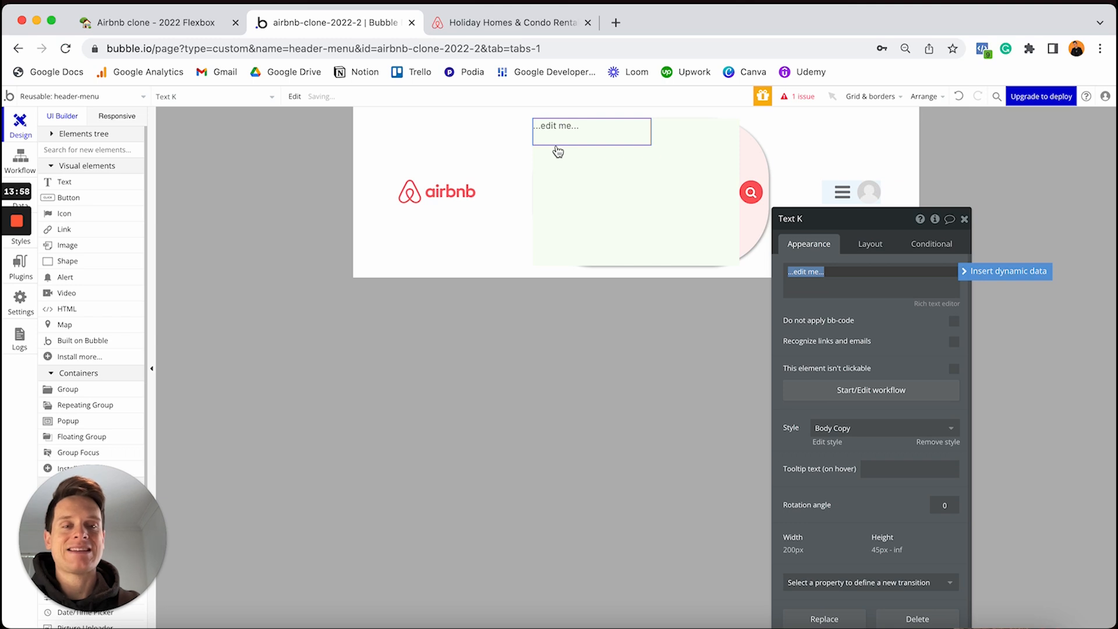
type("Where")
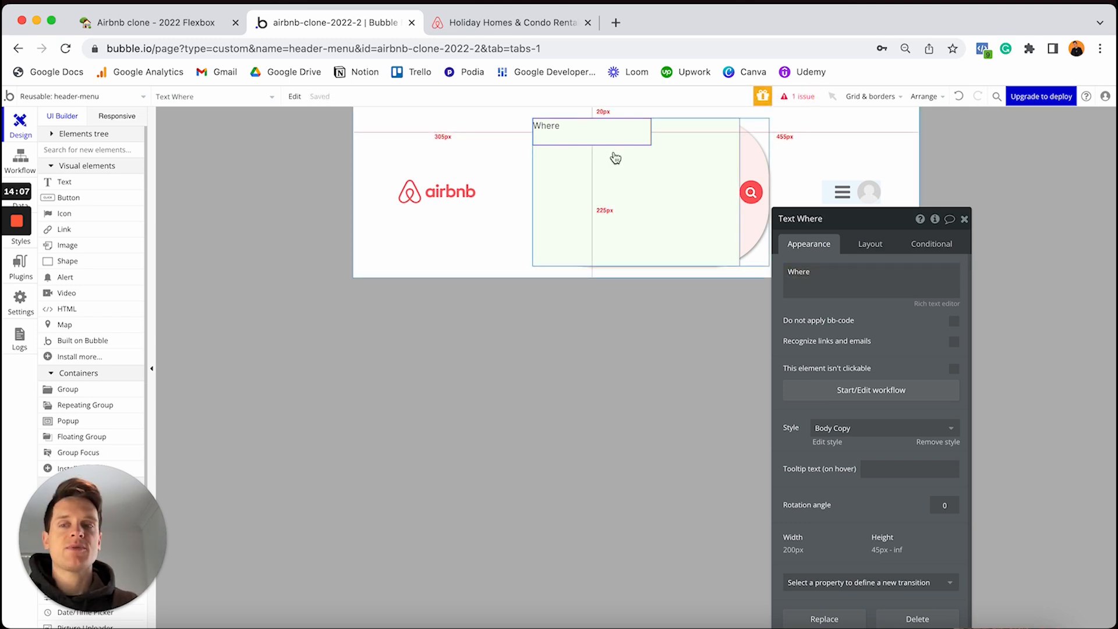
left_click(934, 443)
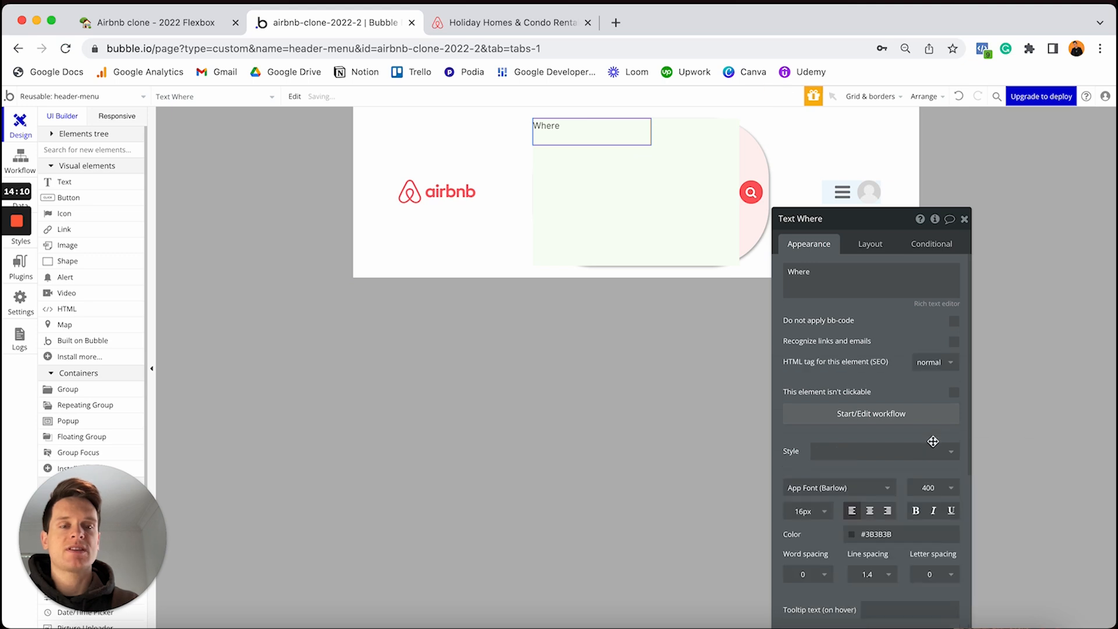
left_click(915, 511)
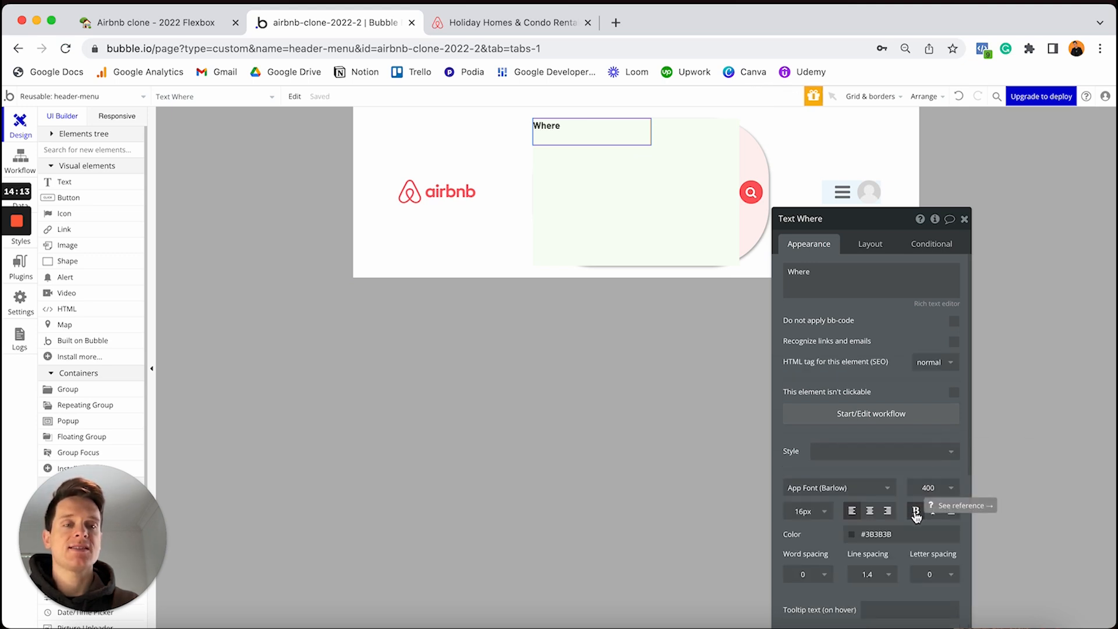
Step: Give the Where text no fixed width, 0 px minimum width and height, width fitted to content and a 20 px left margin
left_click(867, 246)
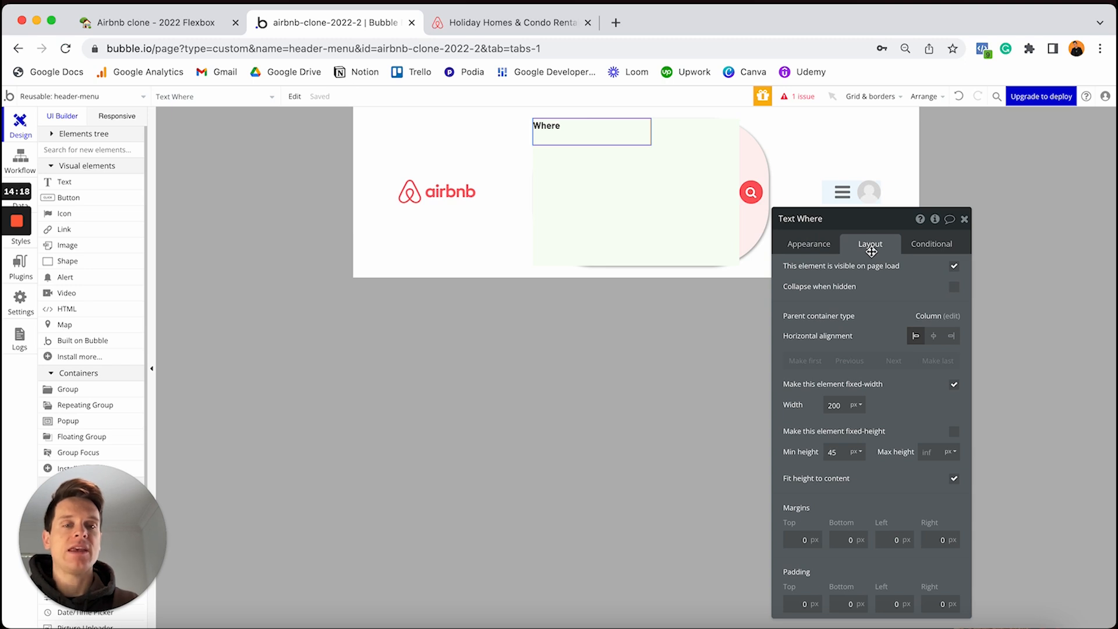
left_click(953, 385)
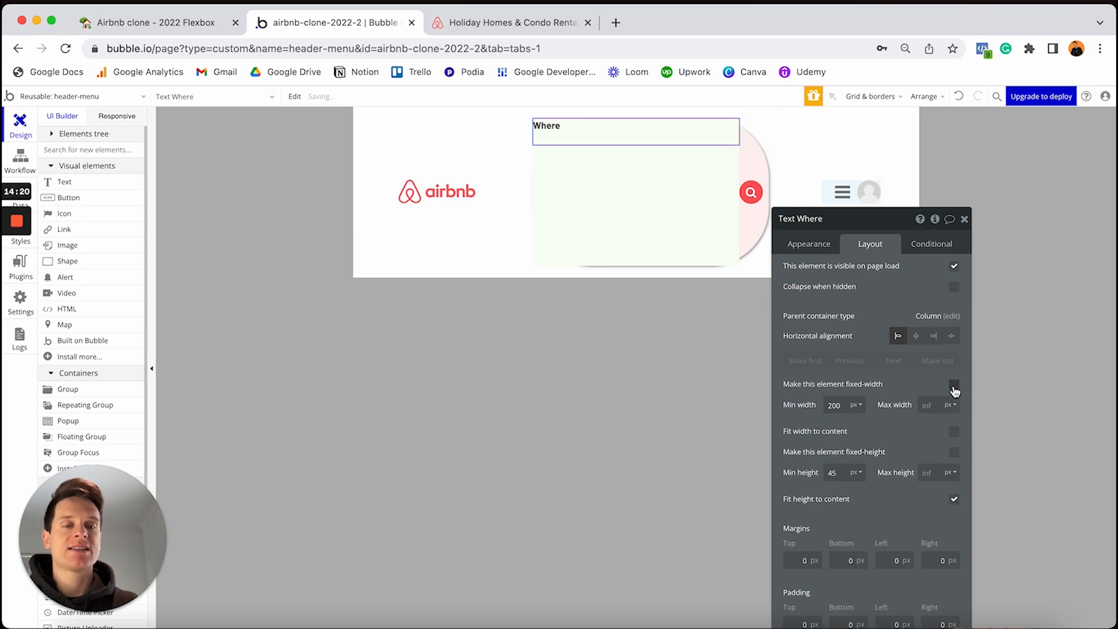
double_click(839, 404)
type("0")
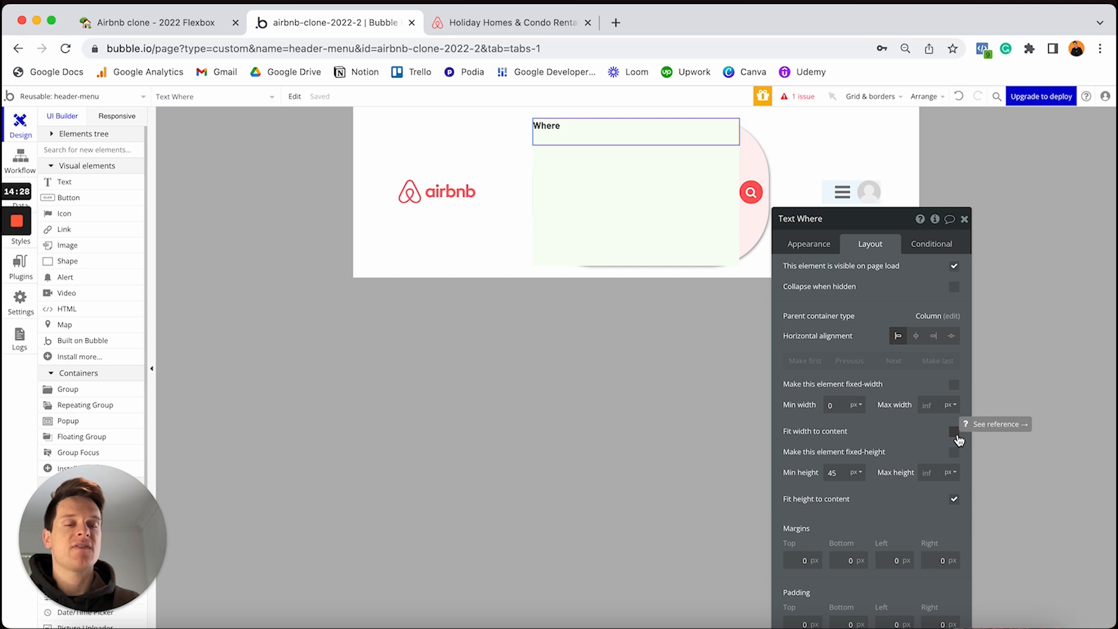
left_click(955, 434)
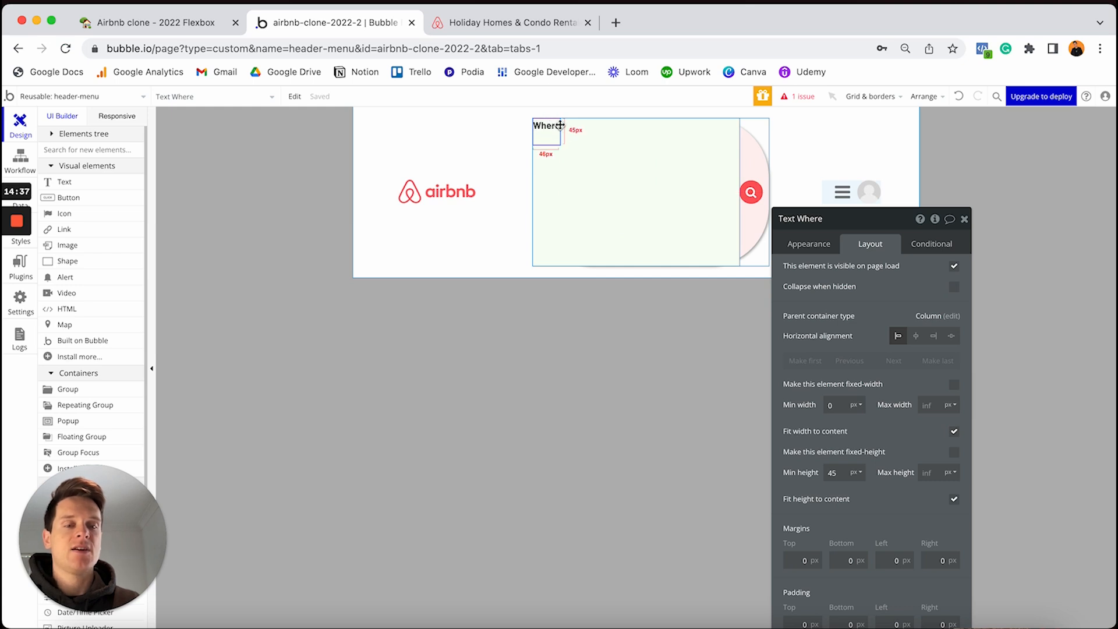
double_click(842, 469)
type("0")
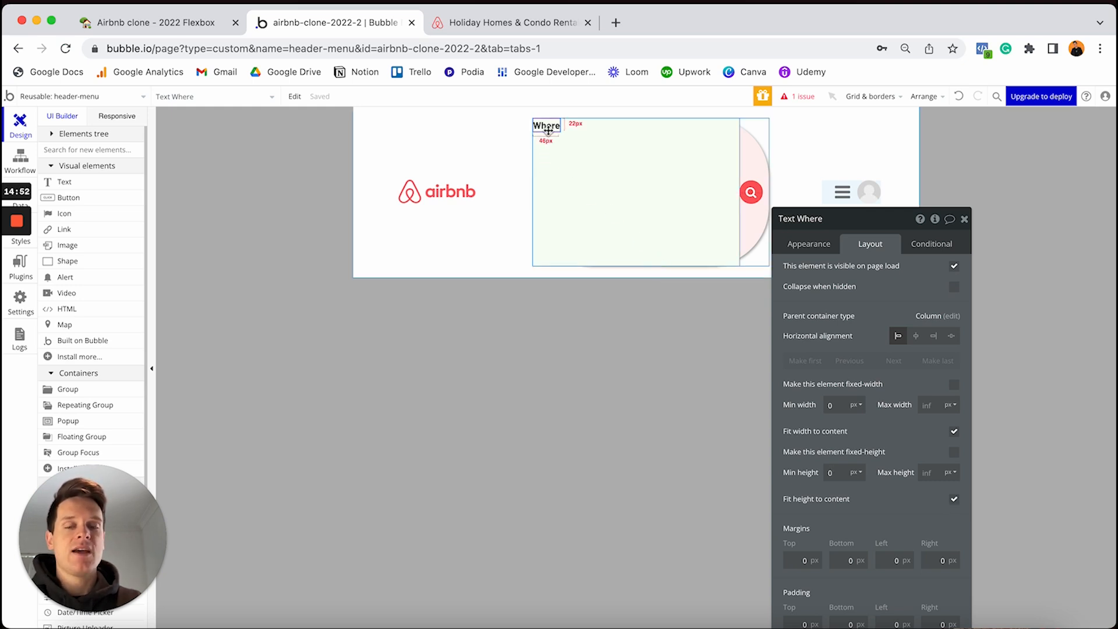
left_click(894, 560)
type("2")
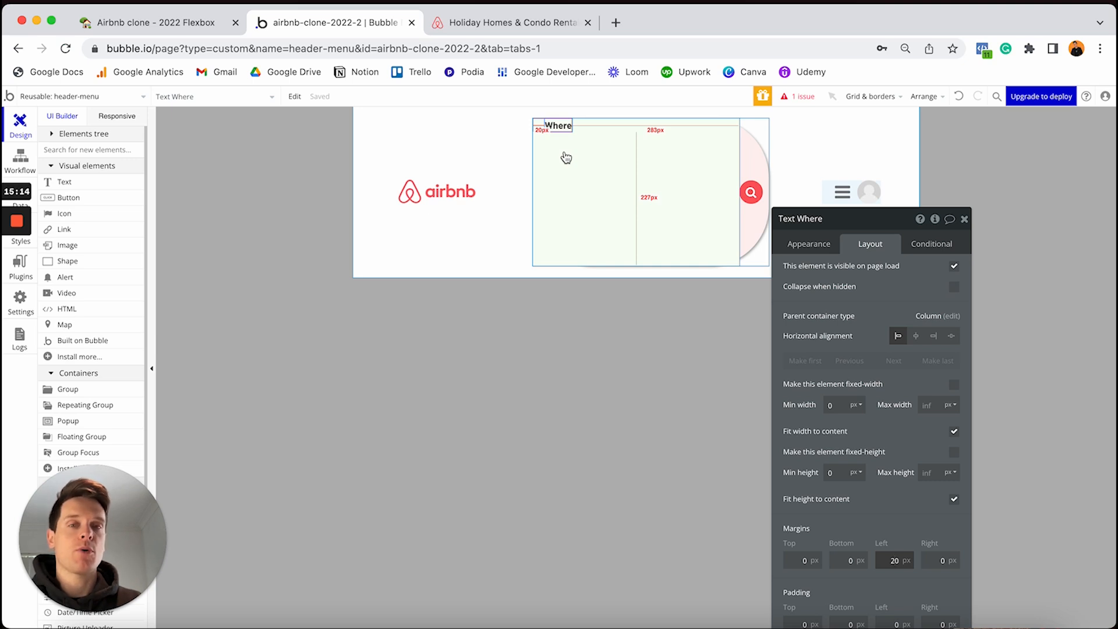
Step: Add a search box below the Where text and name it "SearchBox - Location"
scroll(67, 265, "down", 5)
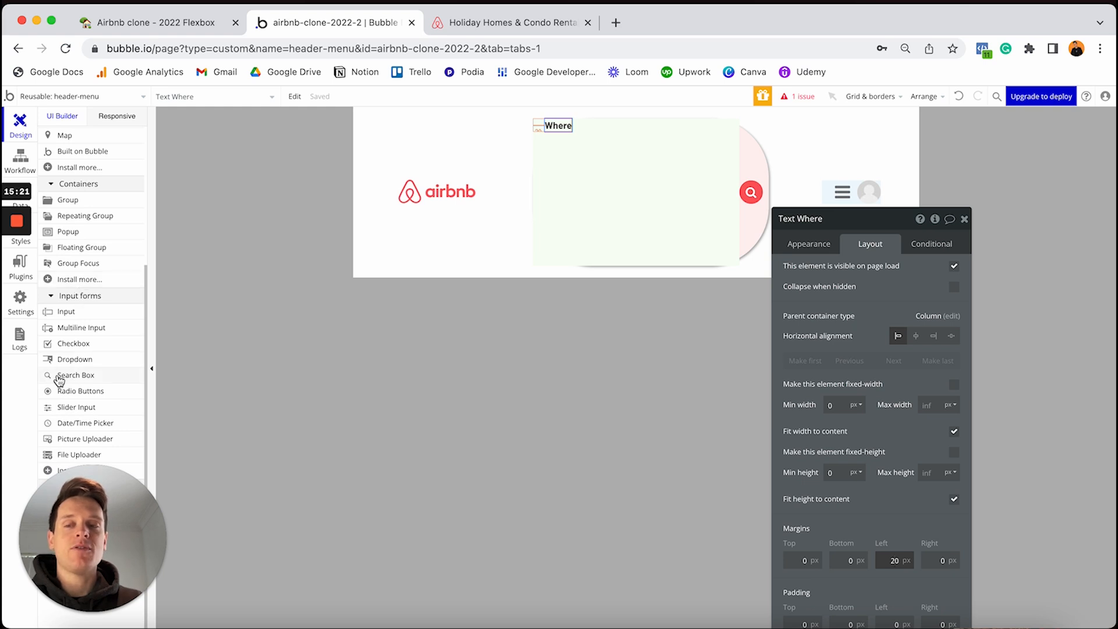
left_click(62, 377)
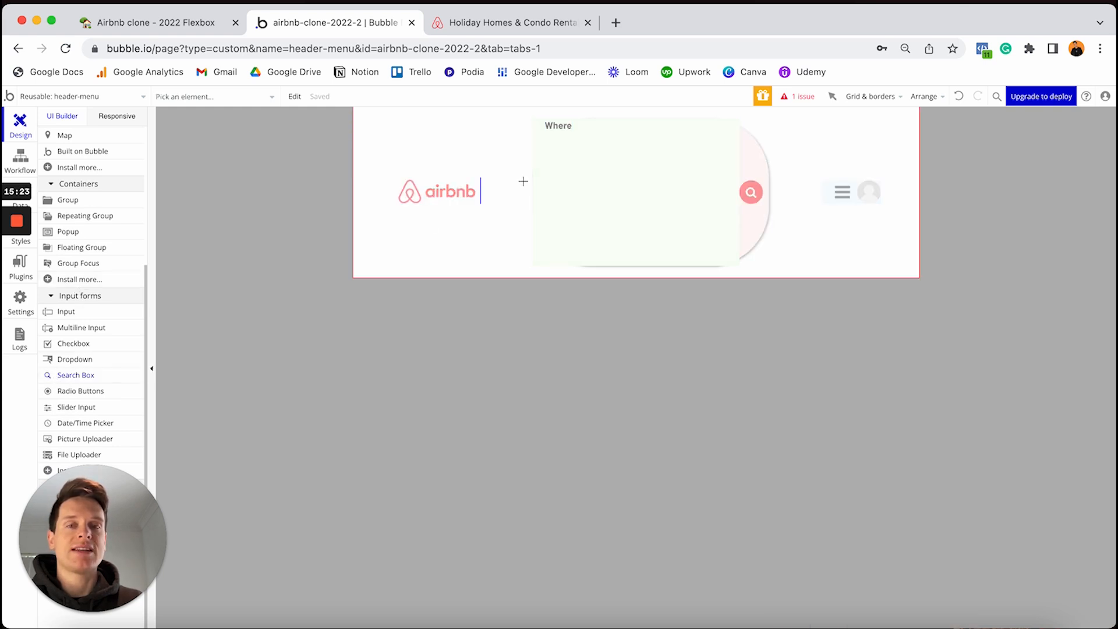
left_click(557, 163)
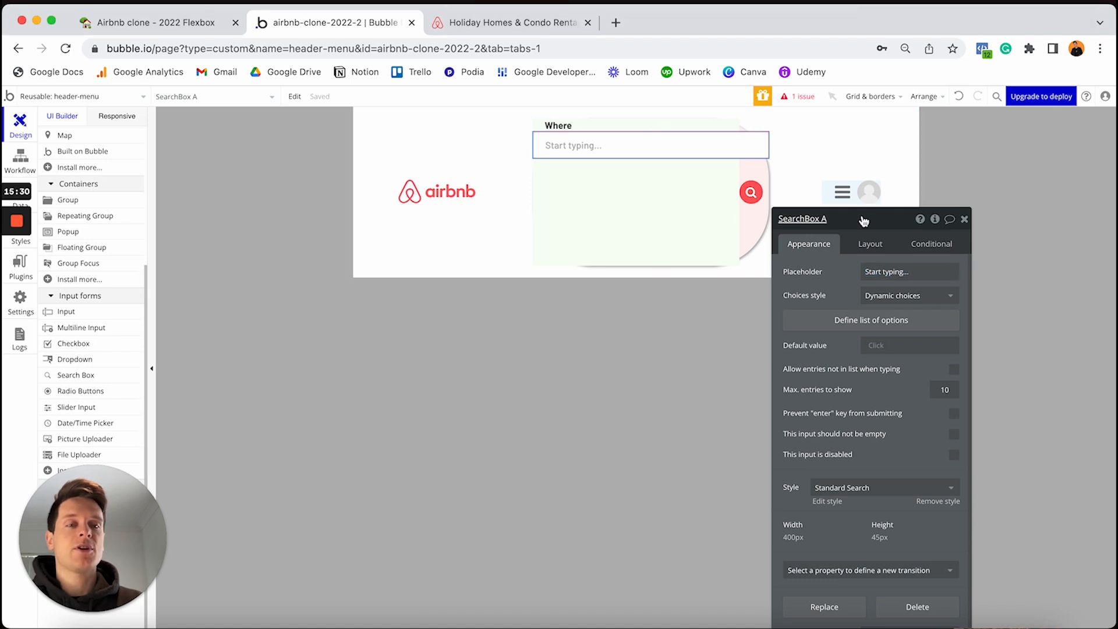
left_click(860, 221)
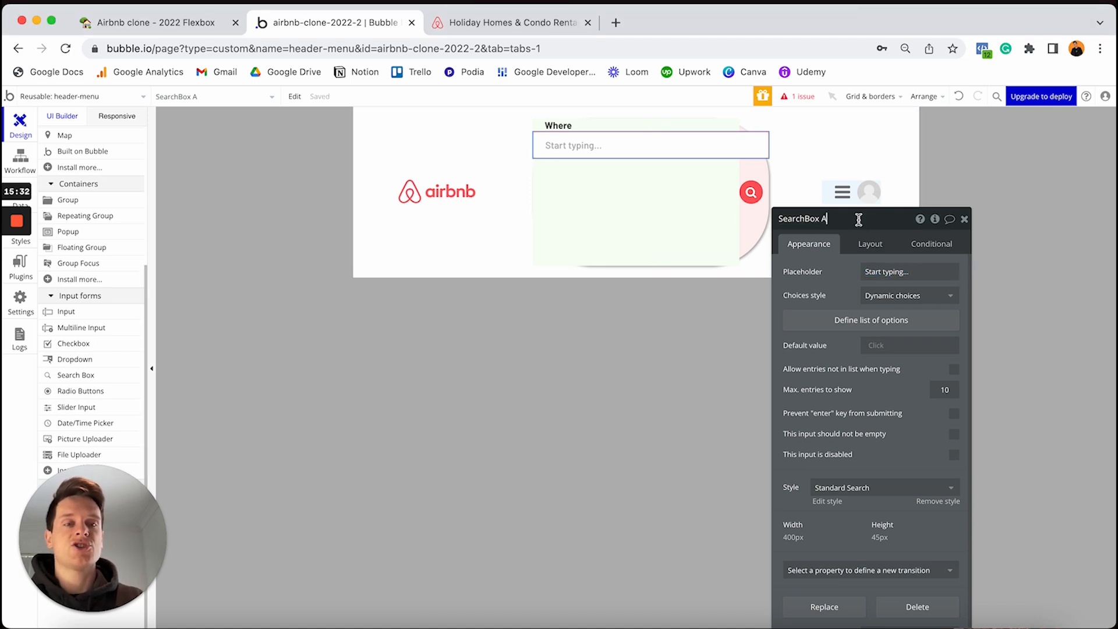
key("BackSpace")
key("BackSpace")
type("- Location")
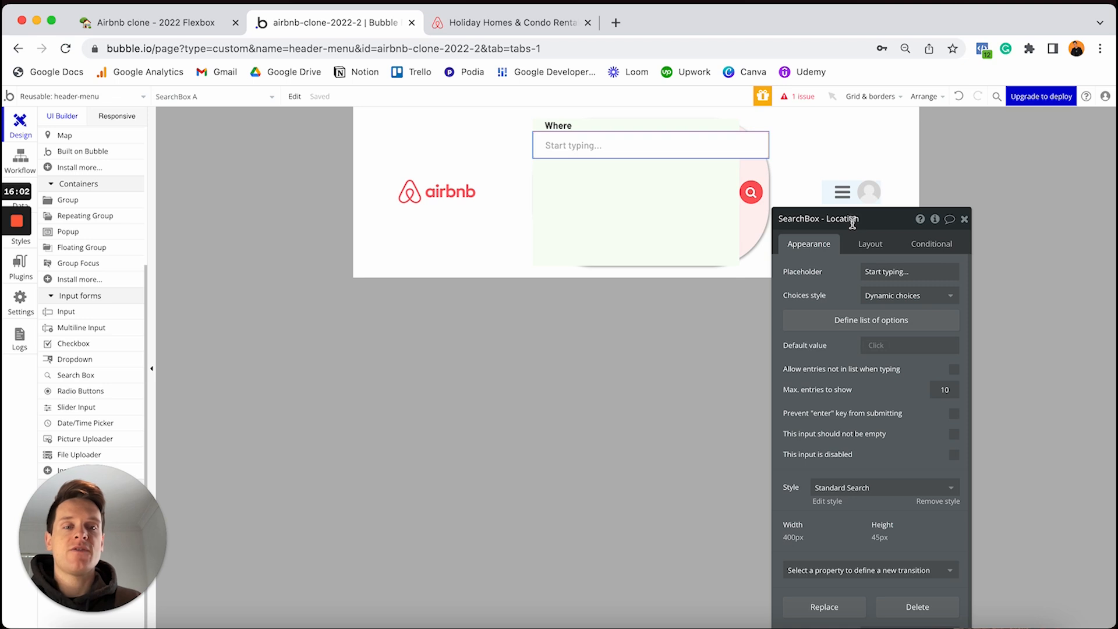
Step: Set SearchBox - Location to offer Geographic places and give it the placeholder "Search destination"
left_click(873, 303)
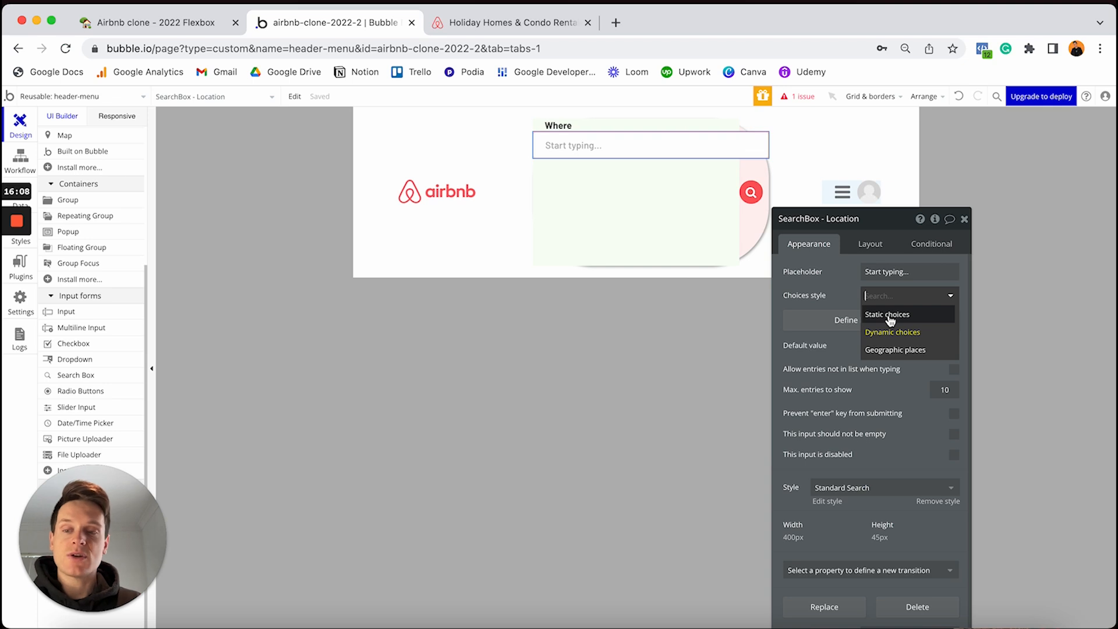
left_click(908, 354)
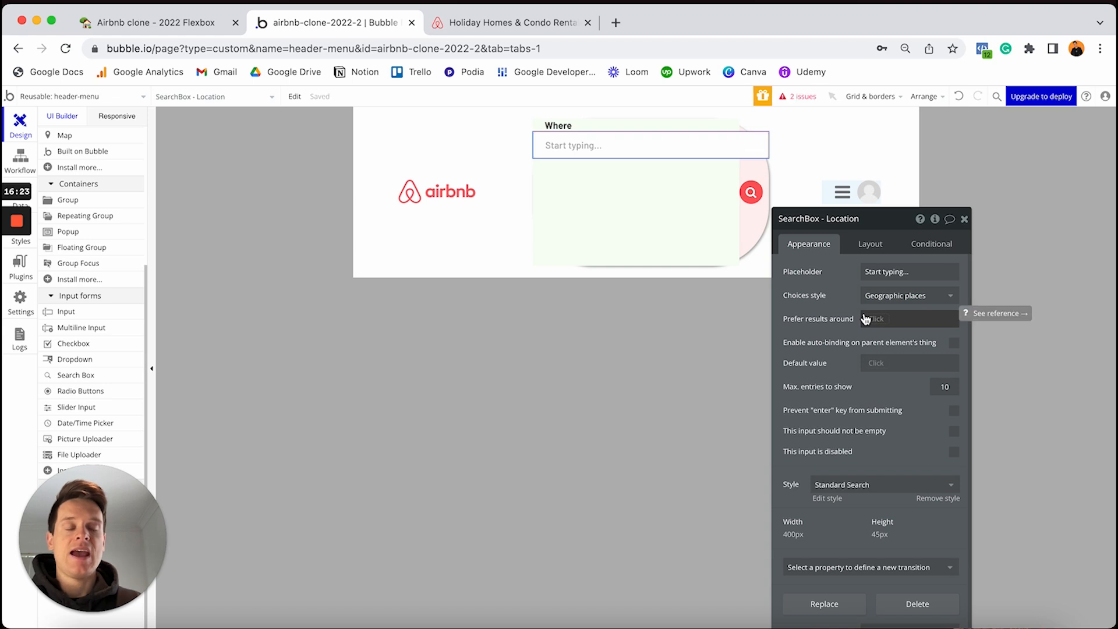
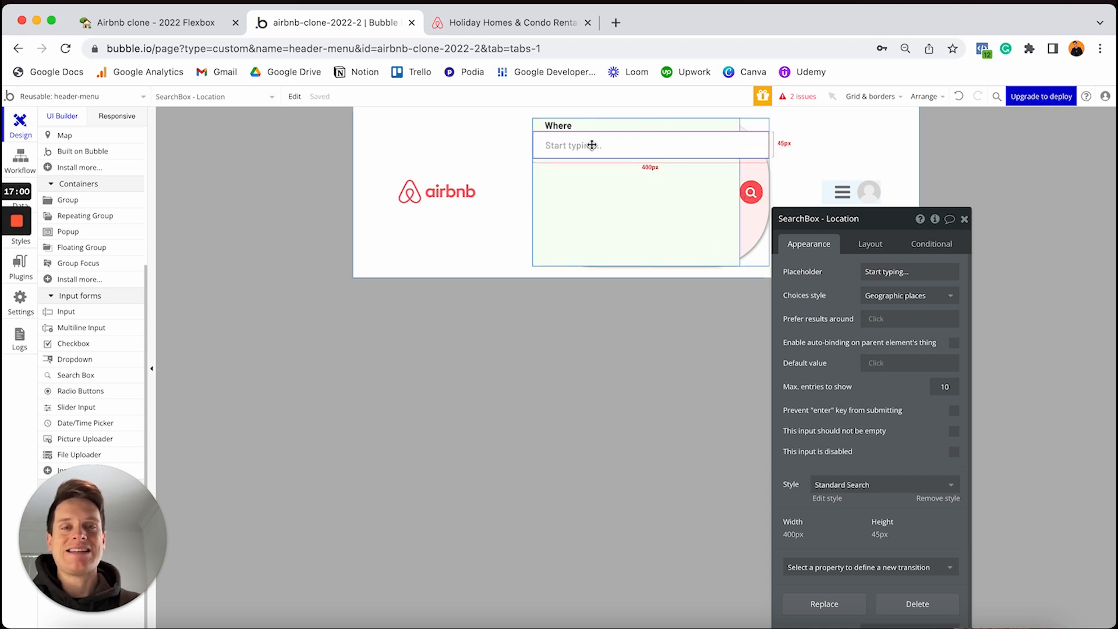
left_click(867, 272)
type("Search dest")
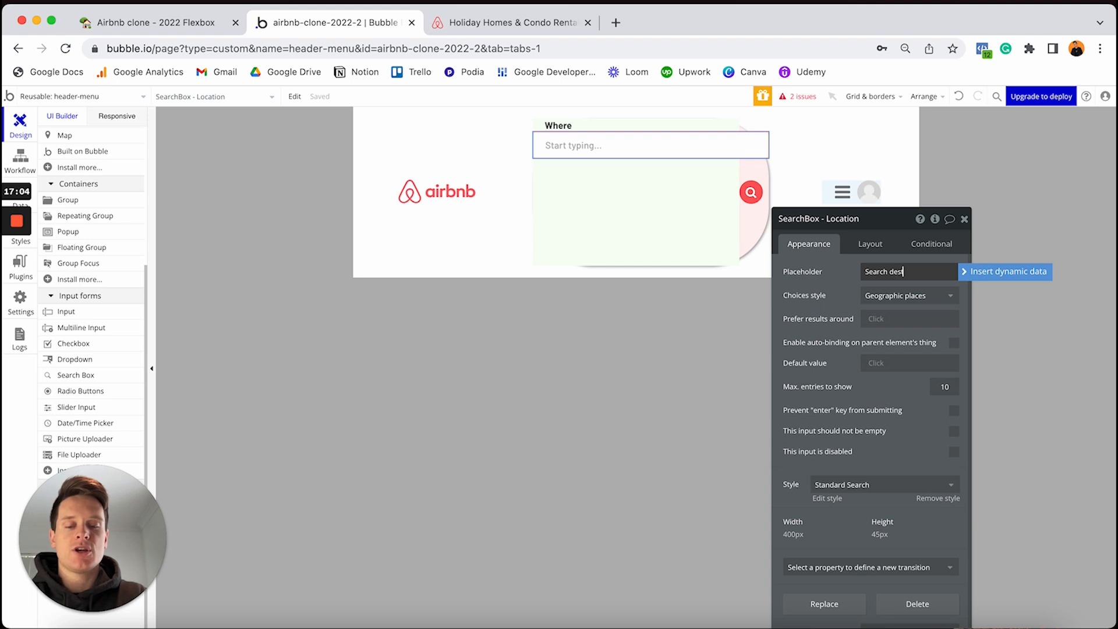
type("ination")
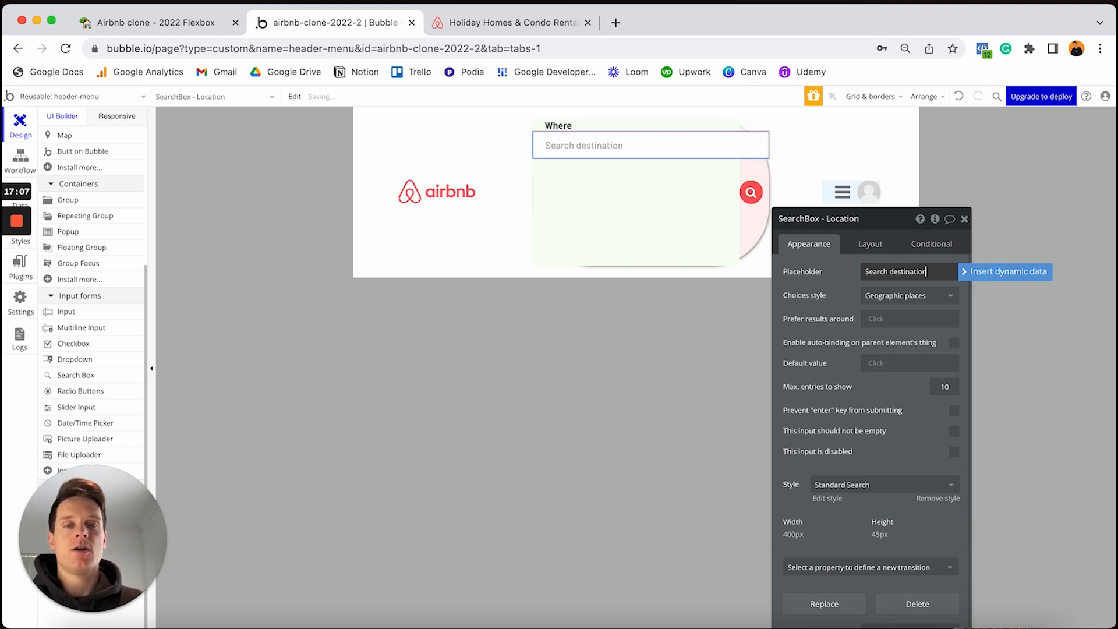
Step: Remove the fixed width of SearchBox - Location and set its minimum width to 0 px
left_click(868, 244)
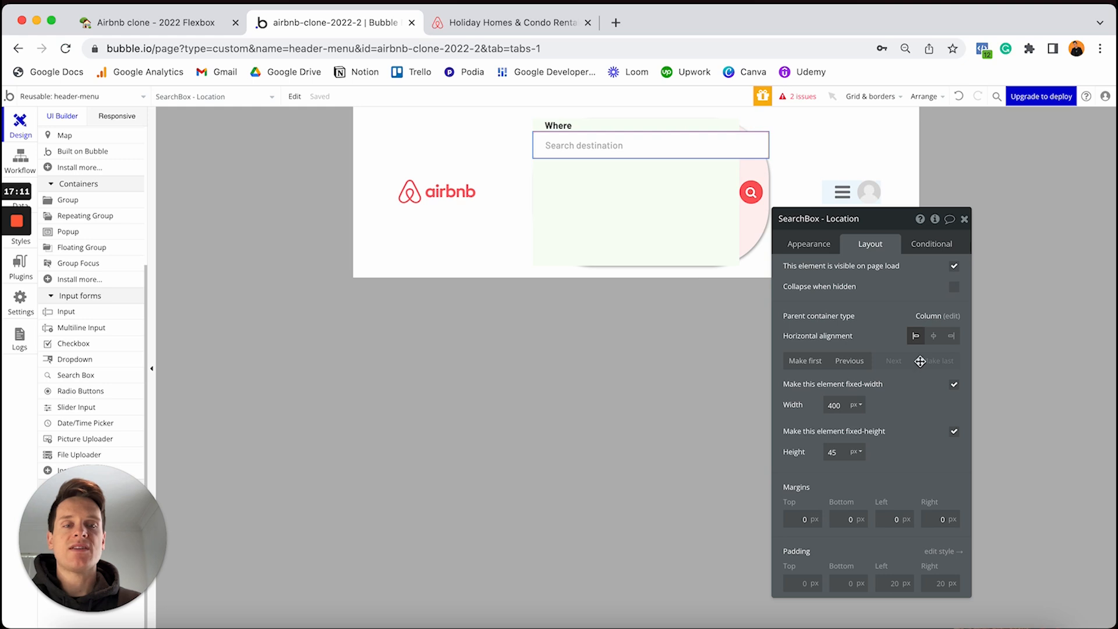
left_click(954, 385)
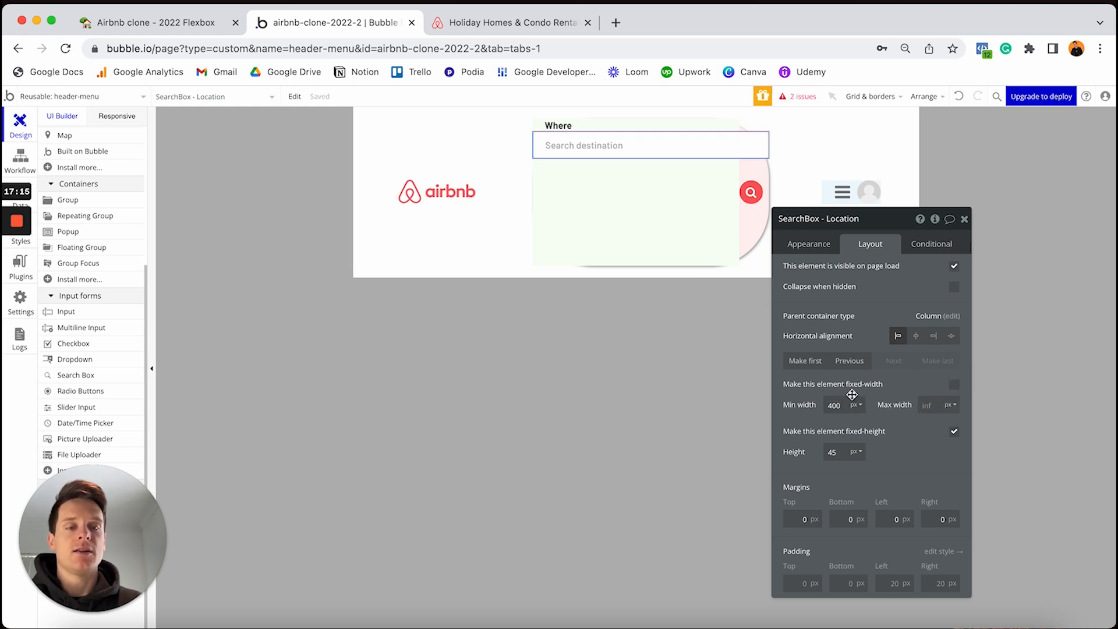
type("0")
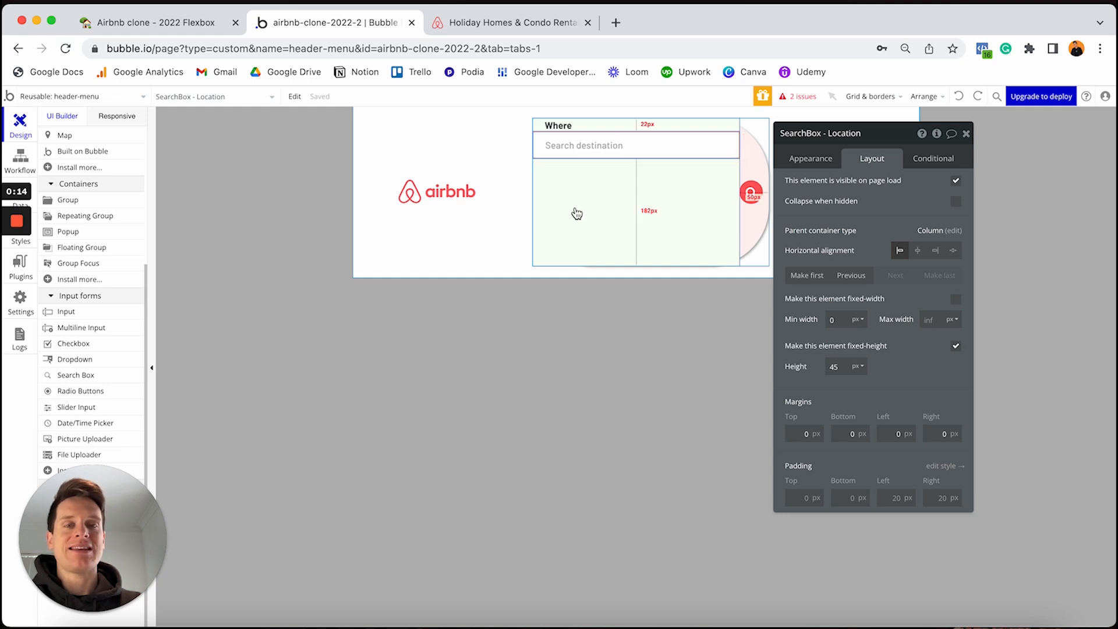
Step: Give Group - Where a 0 px minimum height, 10 px top, bottom and left margins, and centred vertical alignment
left_click(634, 188)
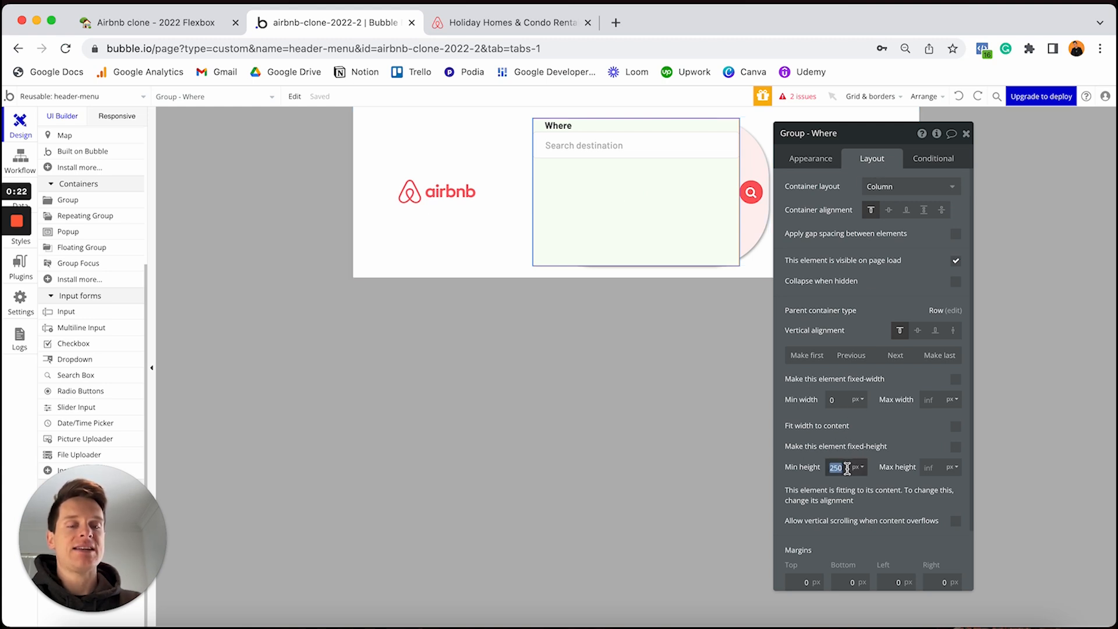
type("0")
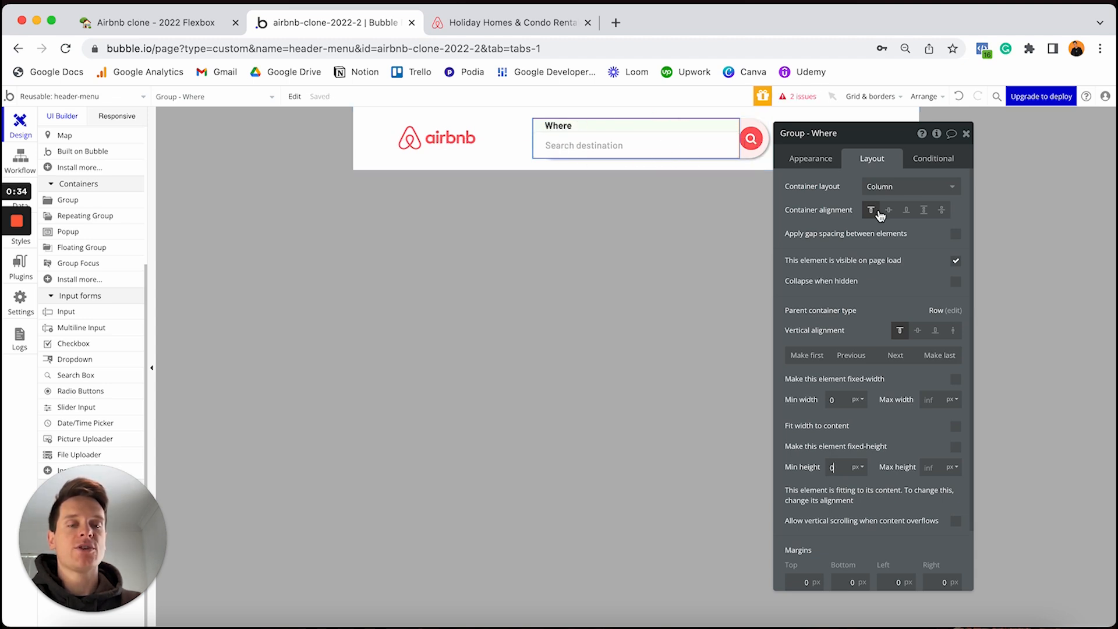
left_click(796, 580)
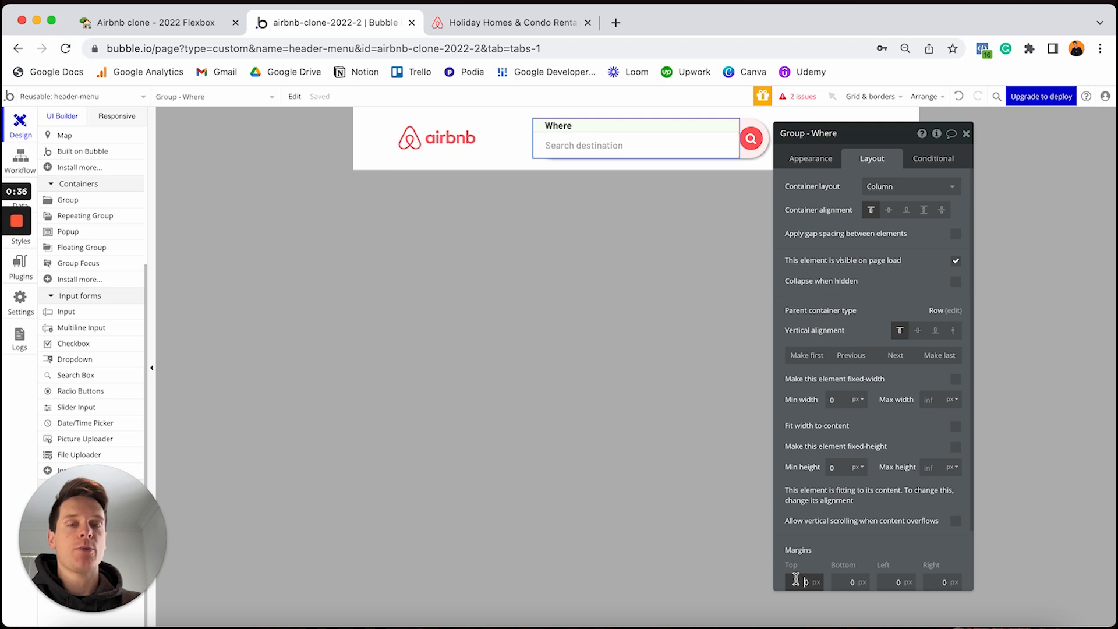
type("1")
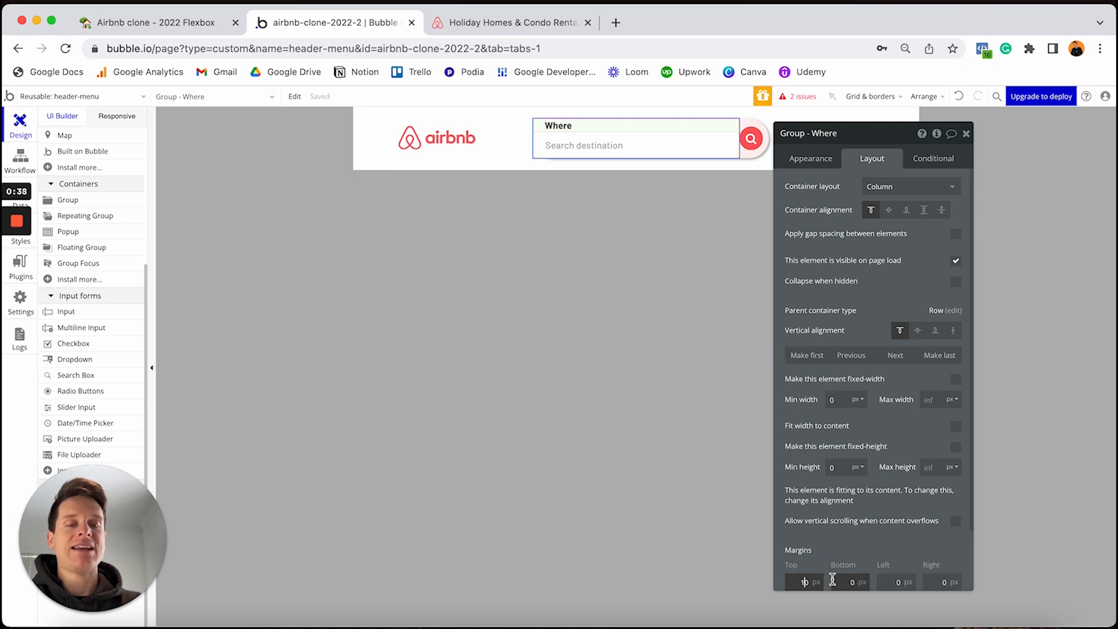
left_click(838, 580)
type("1")
left_click(892, 581)
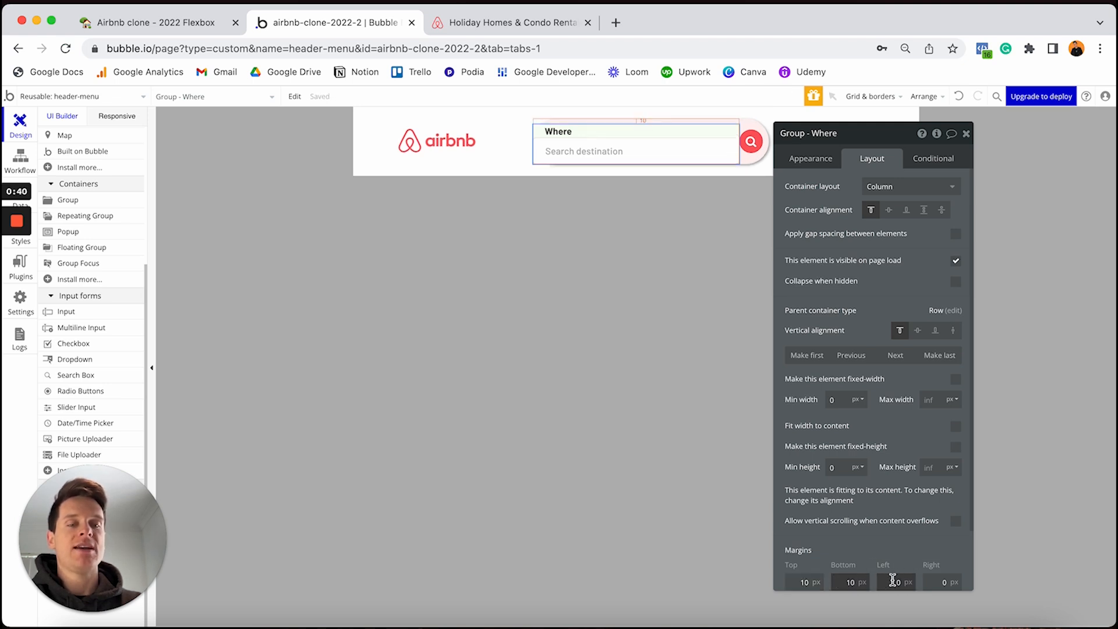
type("1")
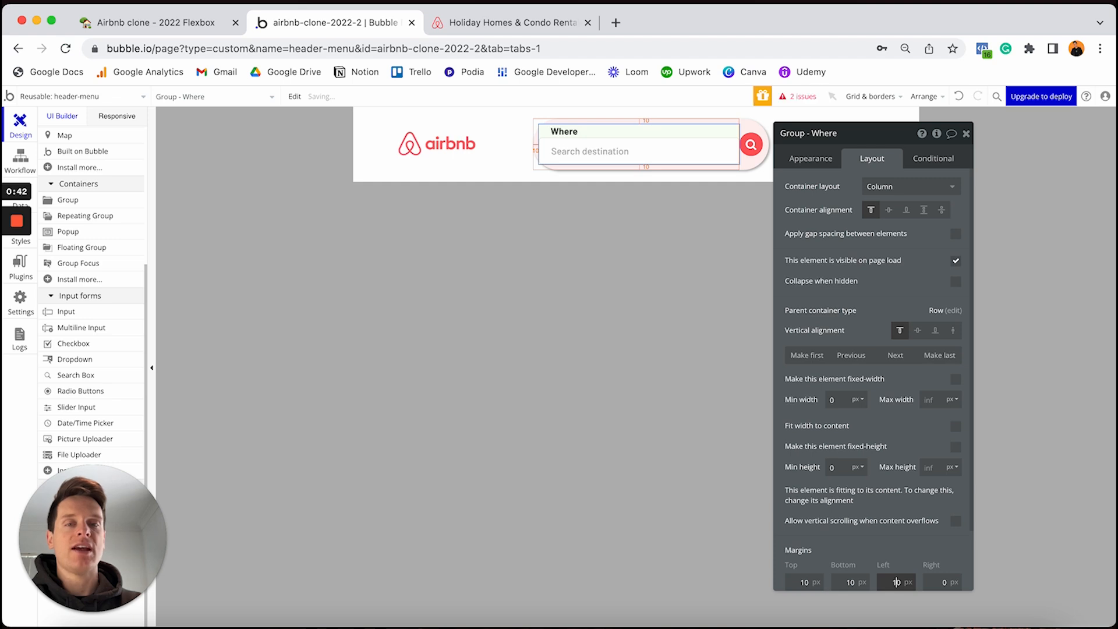
left_click(939, 581)
type("1")
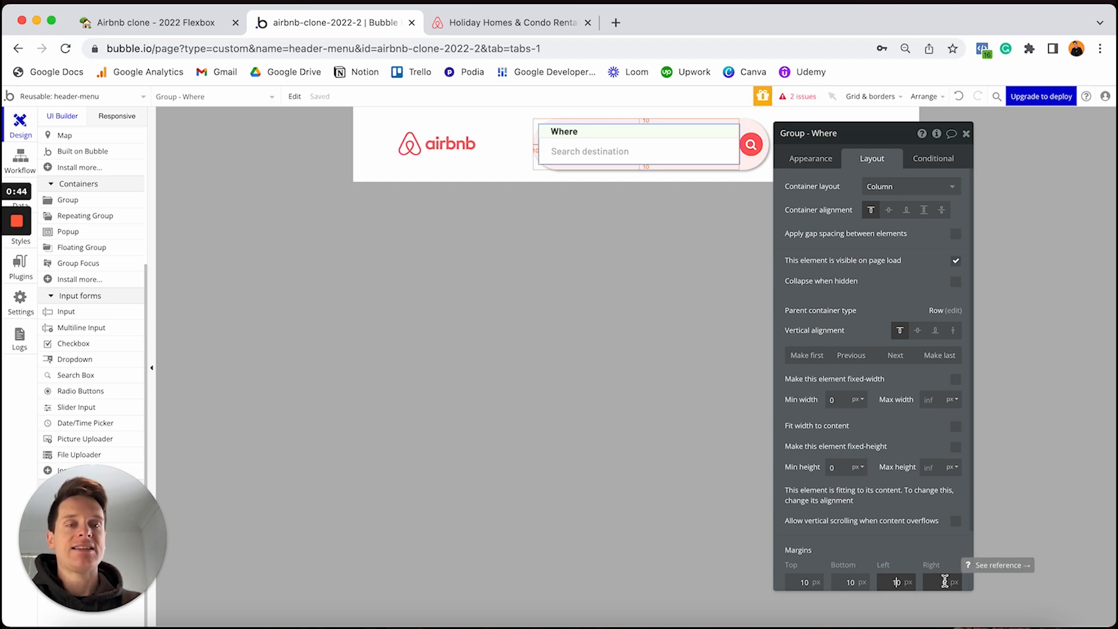
key("BackSpace")
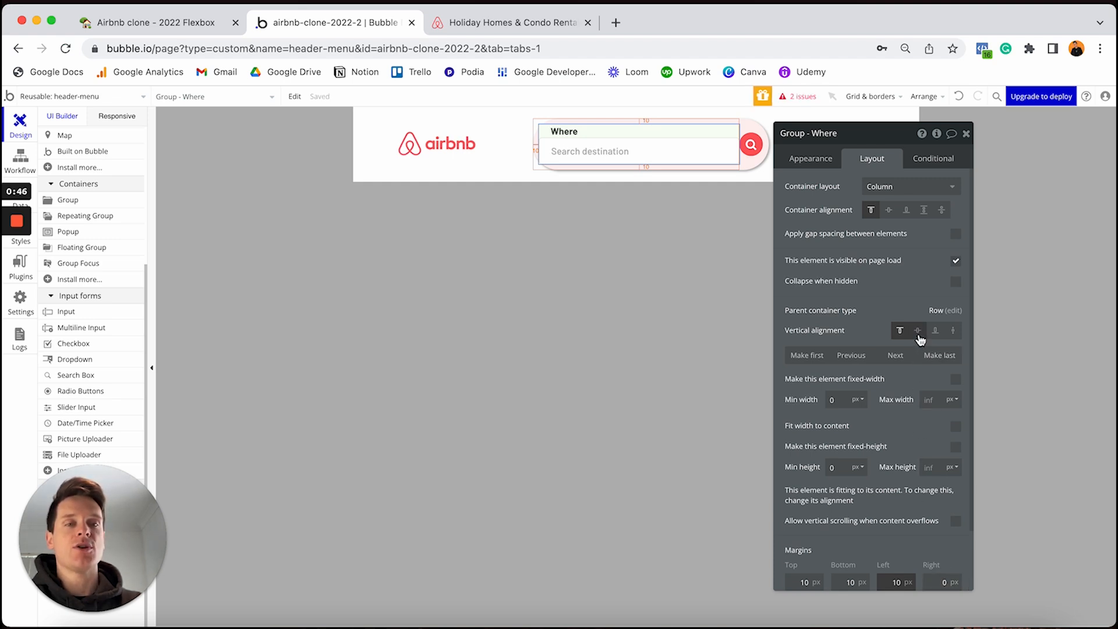
left_click(918, 330)
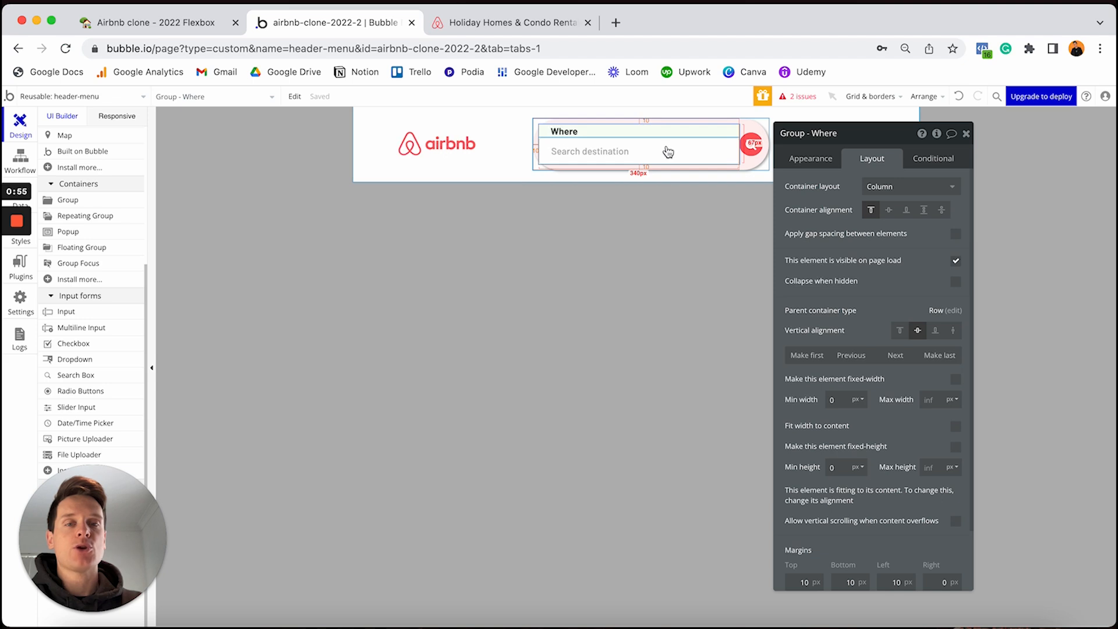
Step: Detach SearchBox - Location from its style and set both its background style and border style to None
left_click(667, 148)
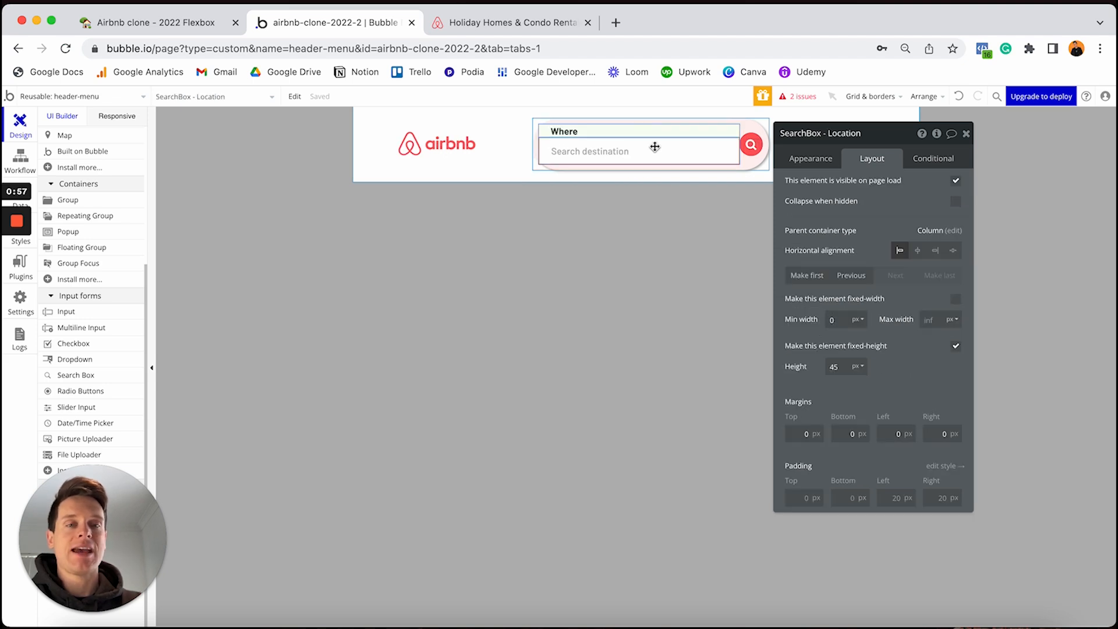
left_click(814, 157)
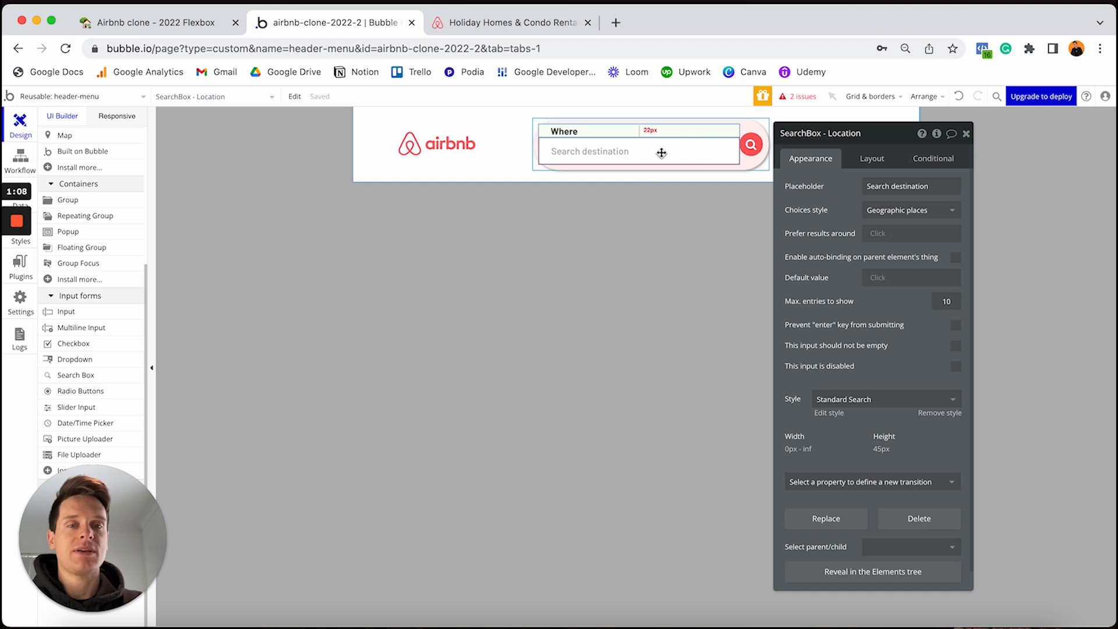
left_click(937, 415)
scroll(935, 414, "down", 5)
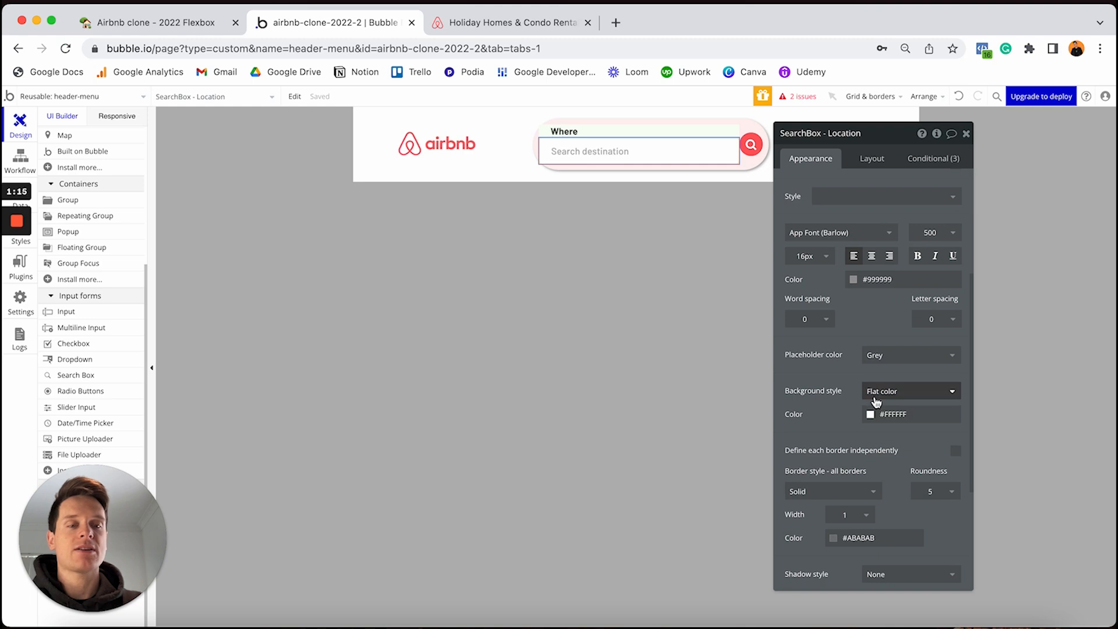
left_click(876, 394)
left_click(876, 411)
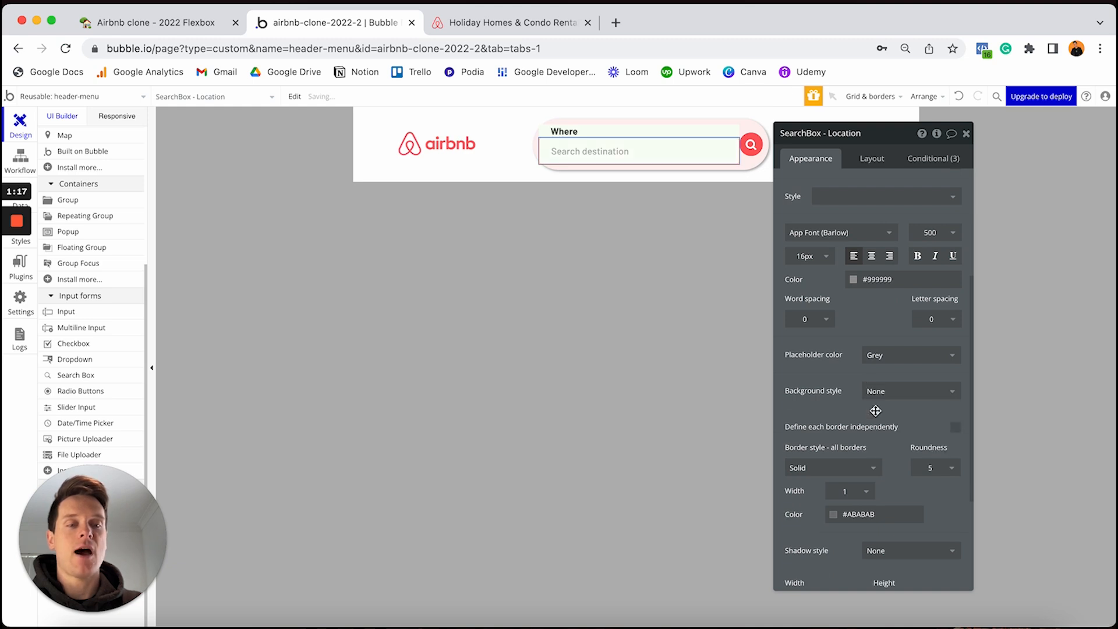
left_click(821, 469)
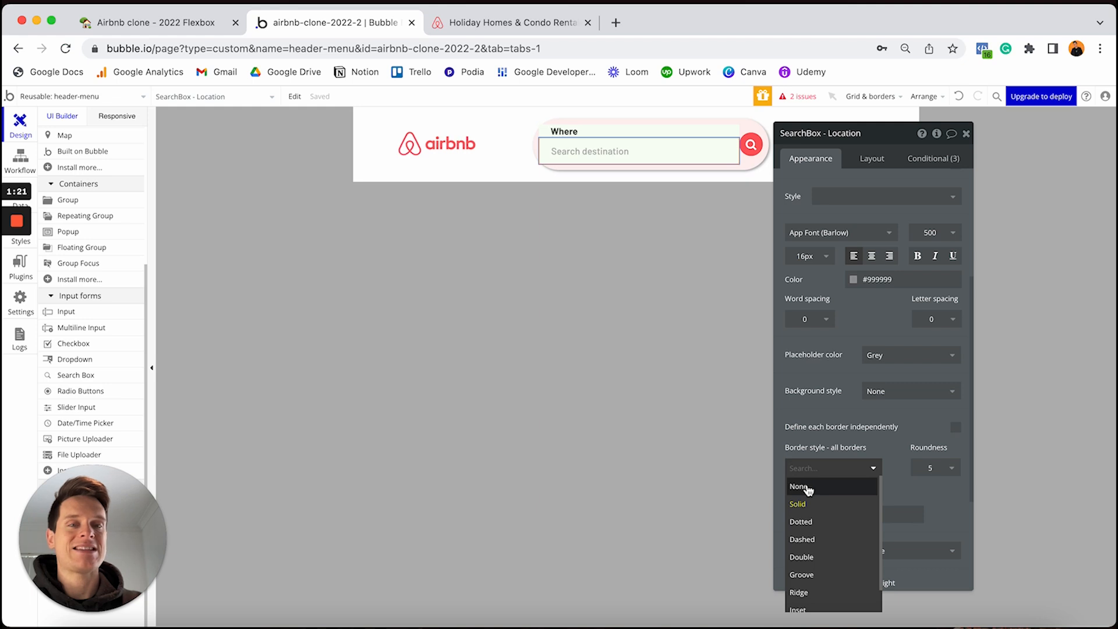
left_click(800, 486)
Step: Add a new group inside Group - Search-bar and name it "Group - Check-in"
left_click(741, 122)
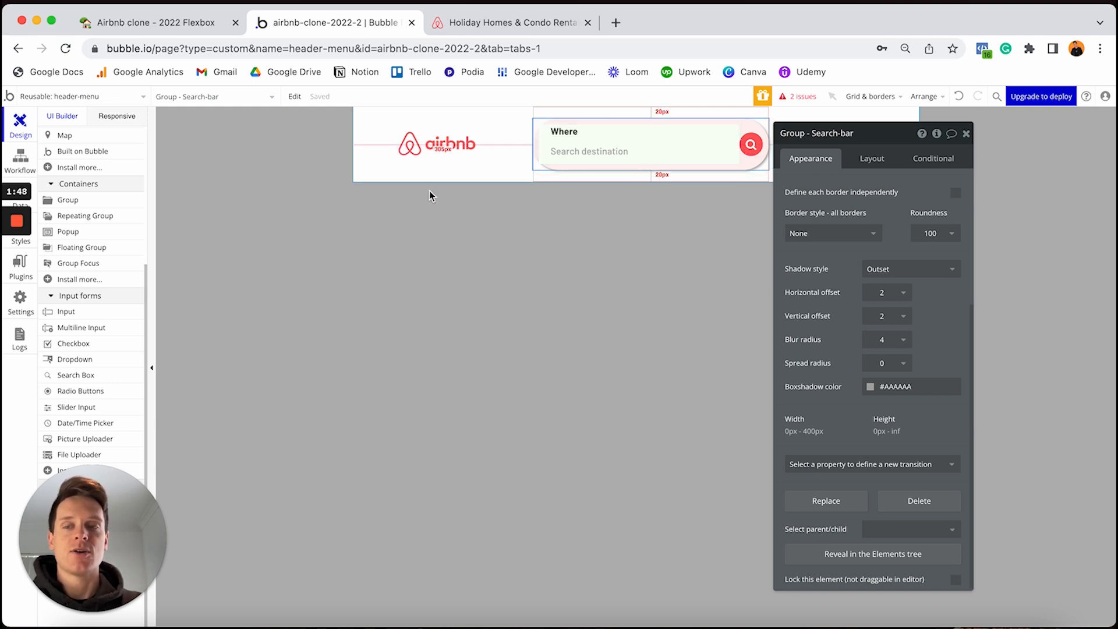
left_click(68, 199)
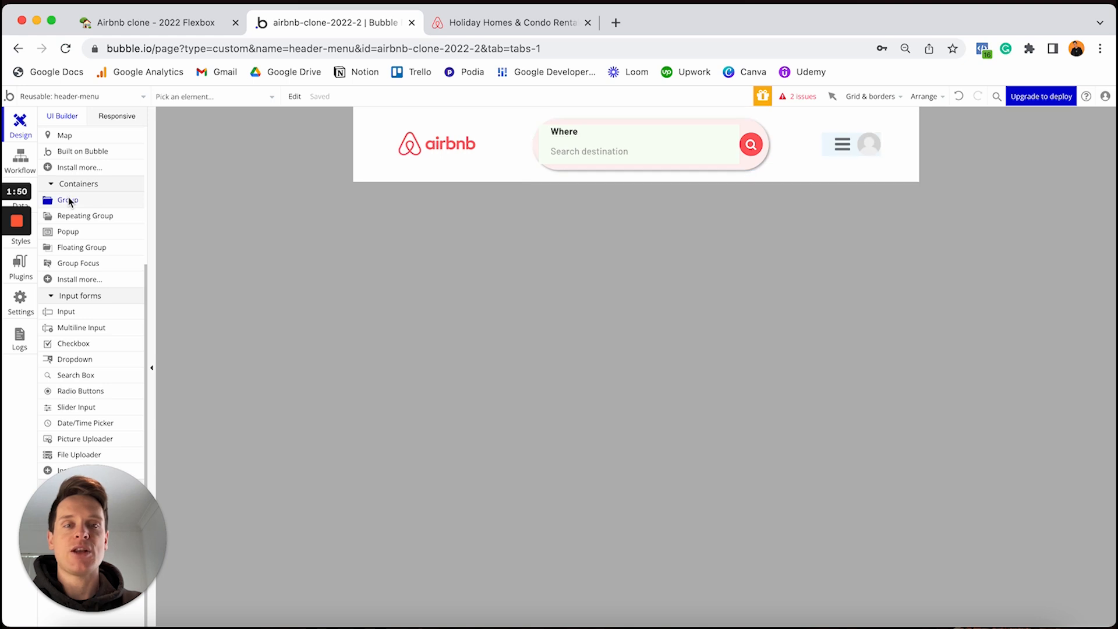
left_click(741, 127)
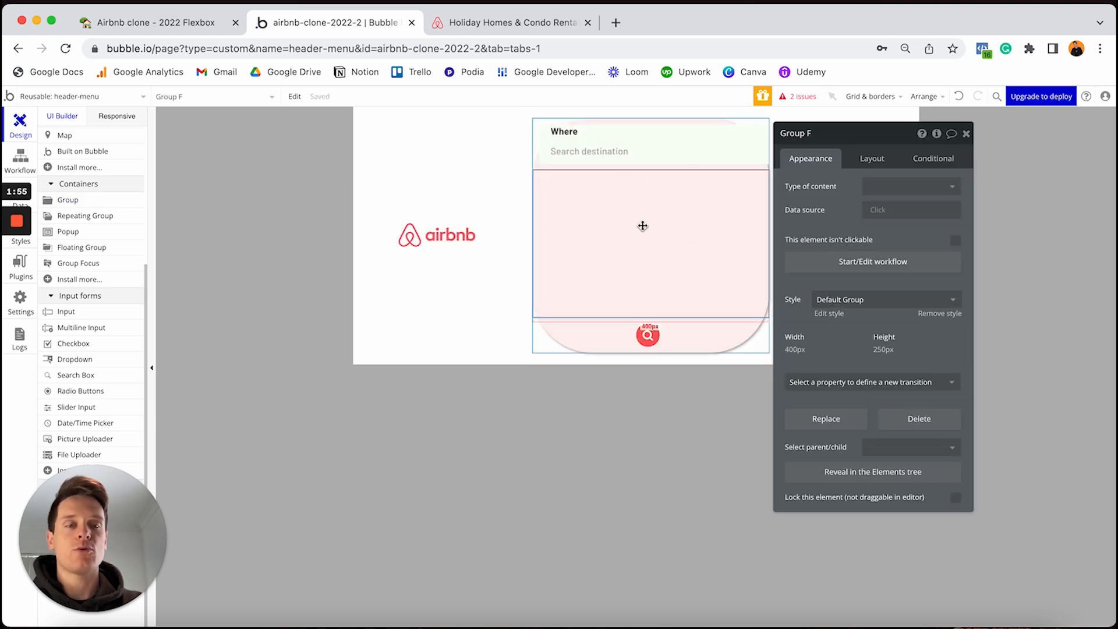
left_click(835, 133)
key("BackSpace")
type("- Check-in")
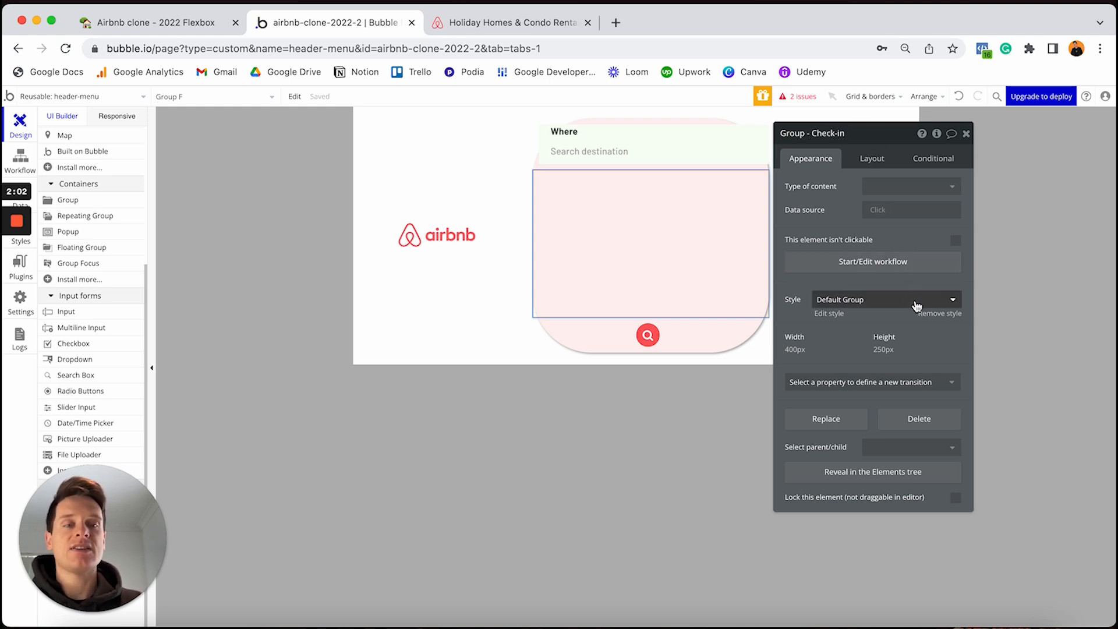
Step: Detach Group - Check-in from its style and give it a flat background colour of light purple #FAF7FF
left_click(931, 313)
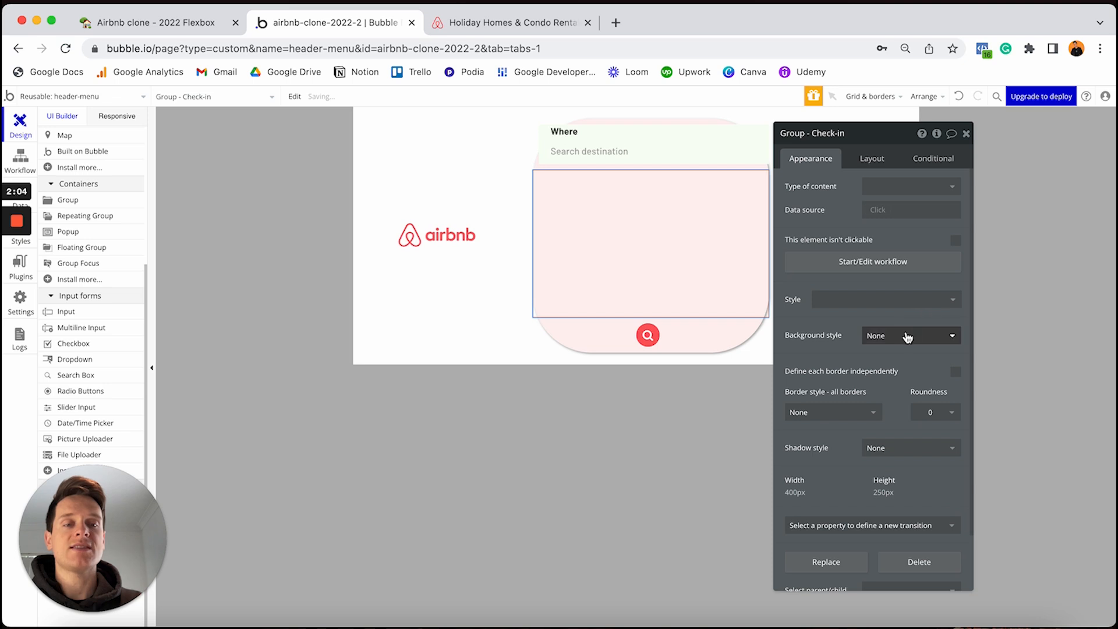
left_click(906, 336)
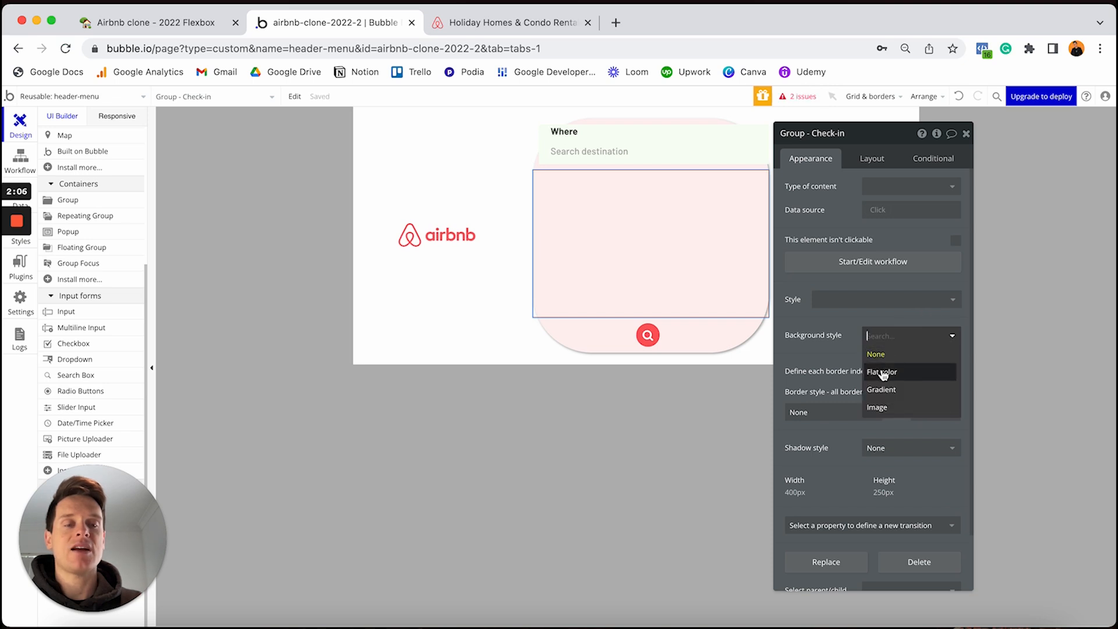
left_click(883, 373)
left_click(883, 359)
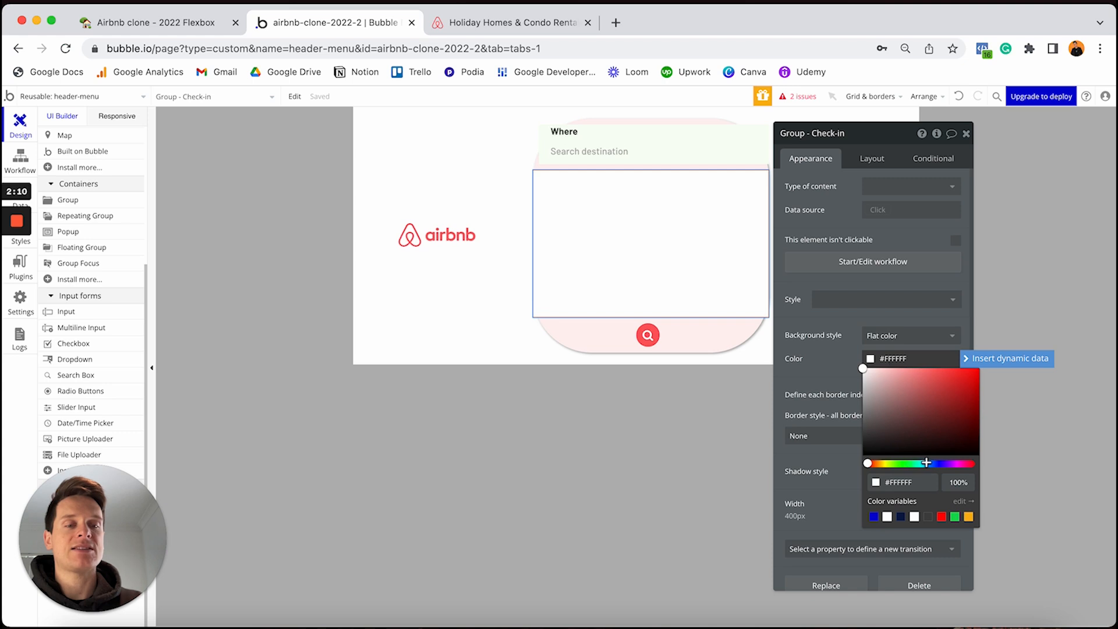
left_click_drag(926, 462, 947, 462)
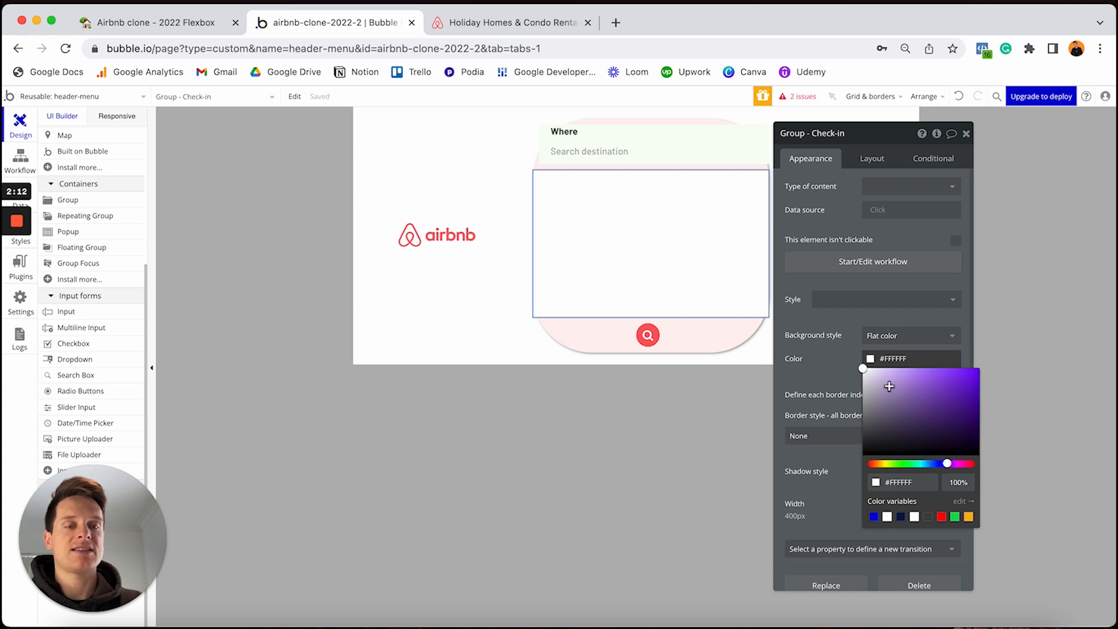
left_click_drag(875, 377, 867, 368)
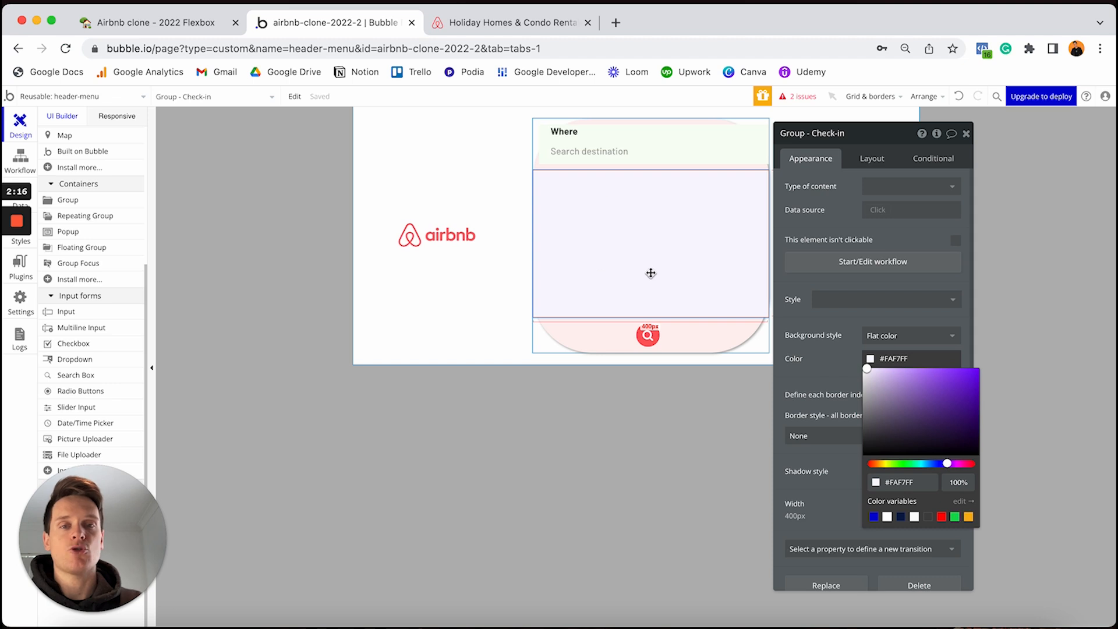
Step: Set Group - Check-in to a Column layout without fixed width and with a minimum width of 0 px
left_click(870, 157)
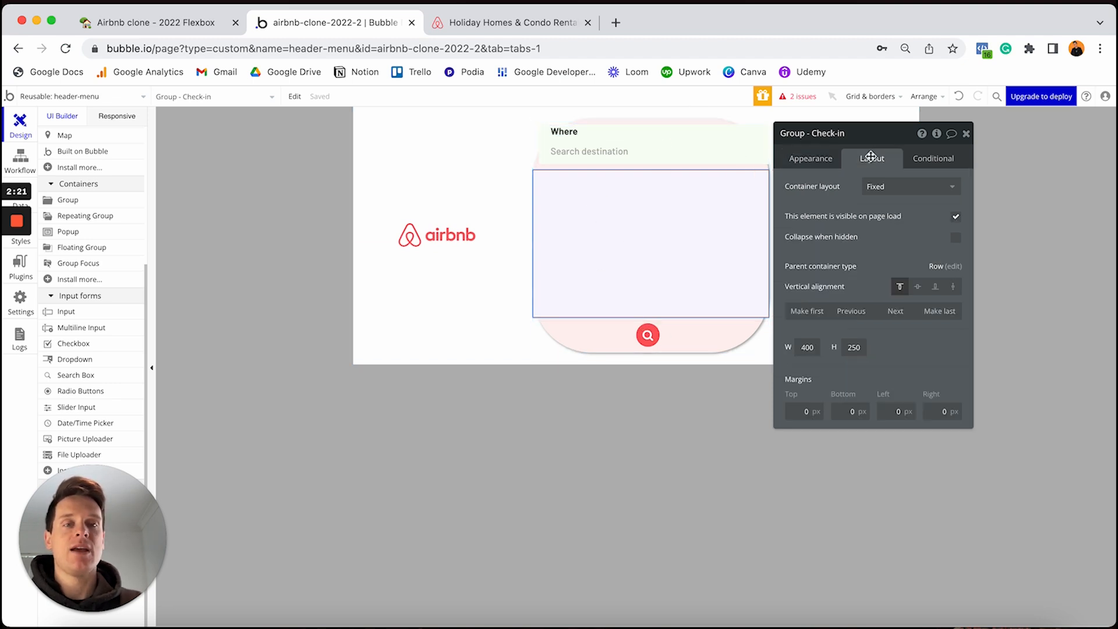
left_click(883, 186)
left_click(887, 257)
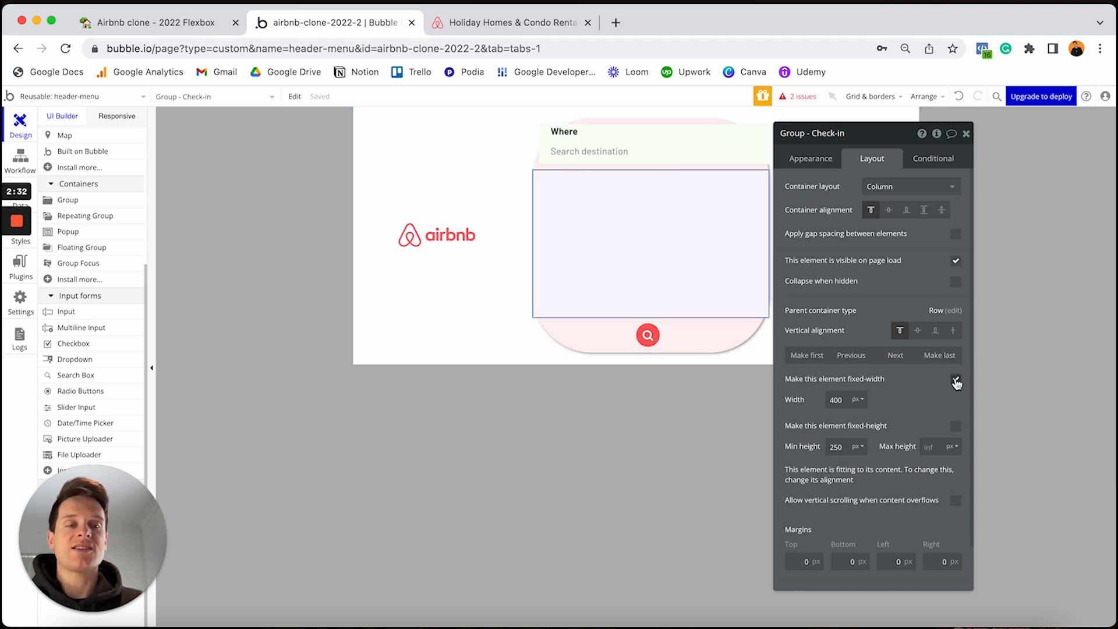
left_click(955, 379)
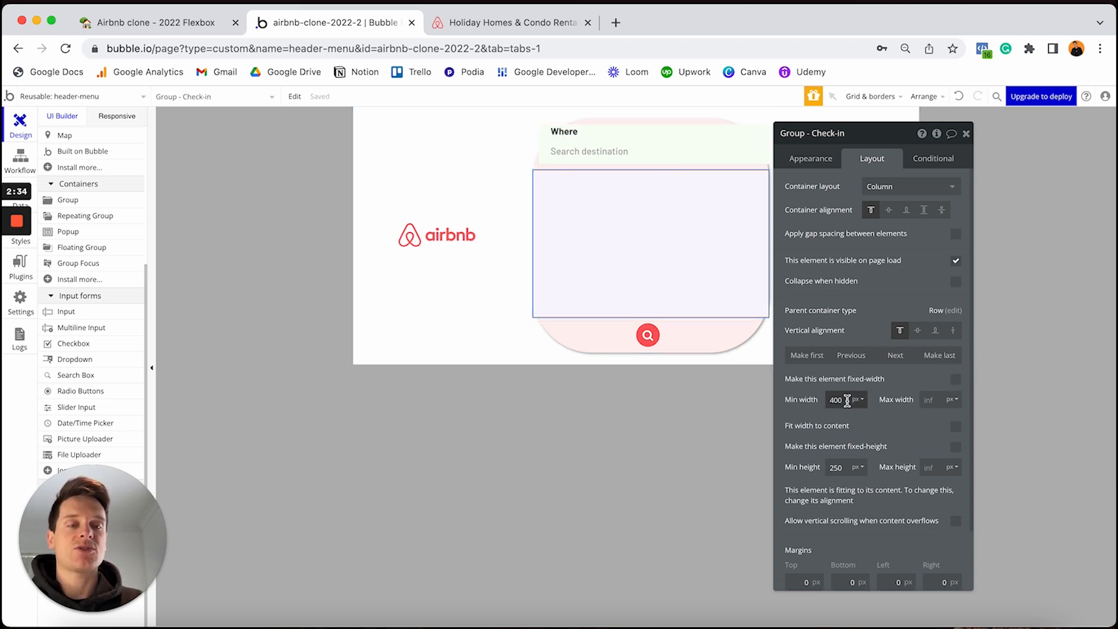
type("0")
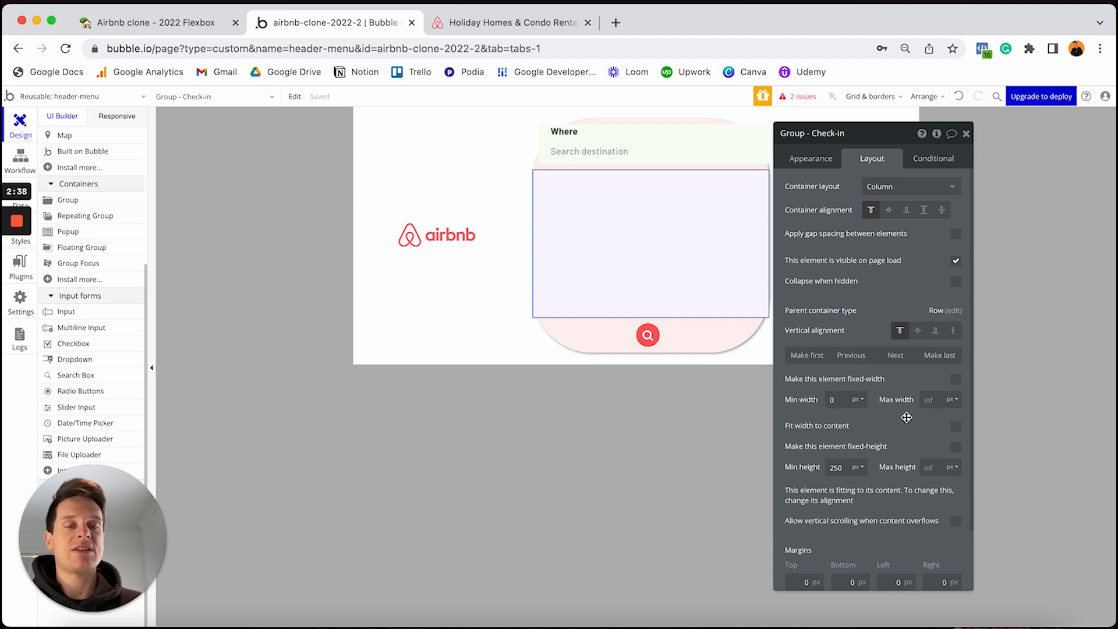
left_click(907, 417)
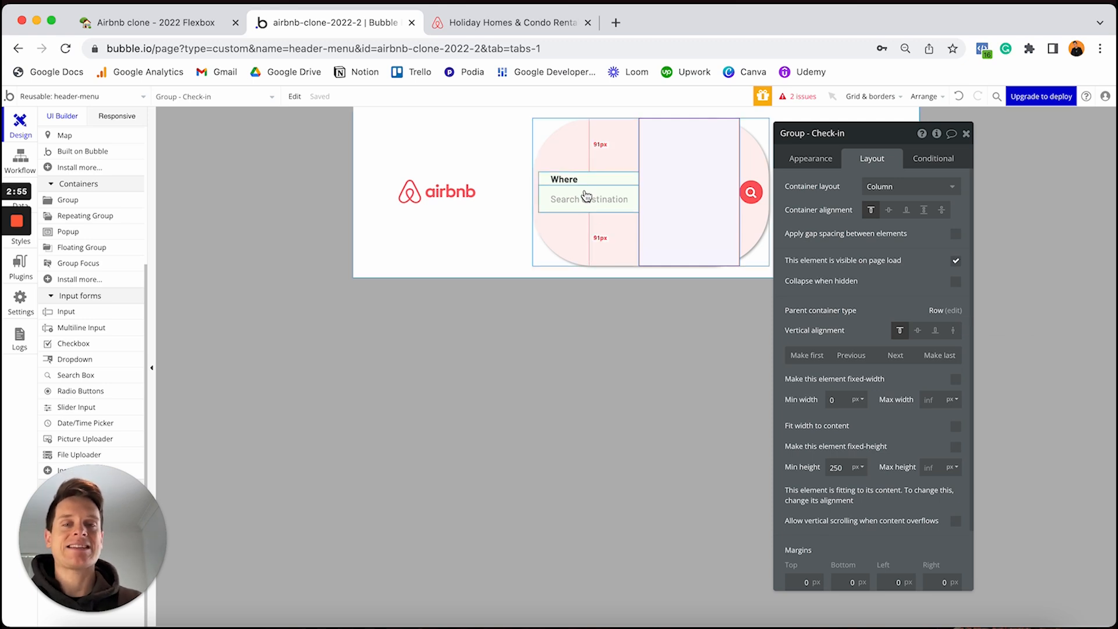
Step: Place a copy of the Where text in Group - Check-in, reading "Check in" and with a 10 px left margin
left_click(562, 180)
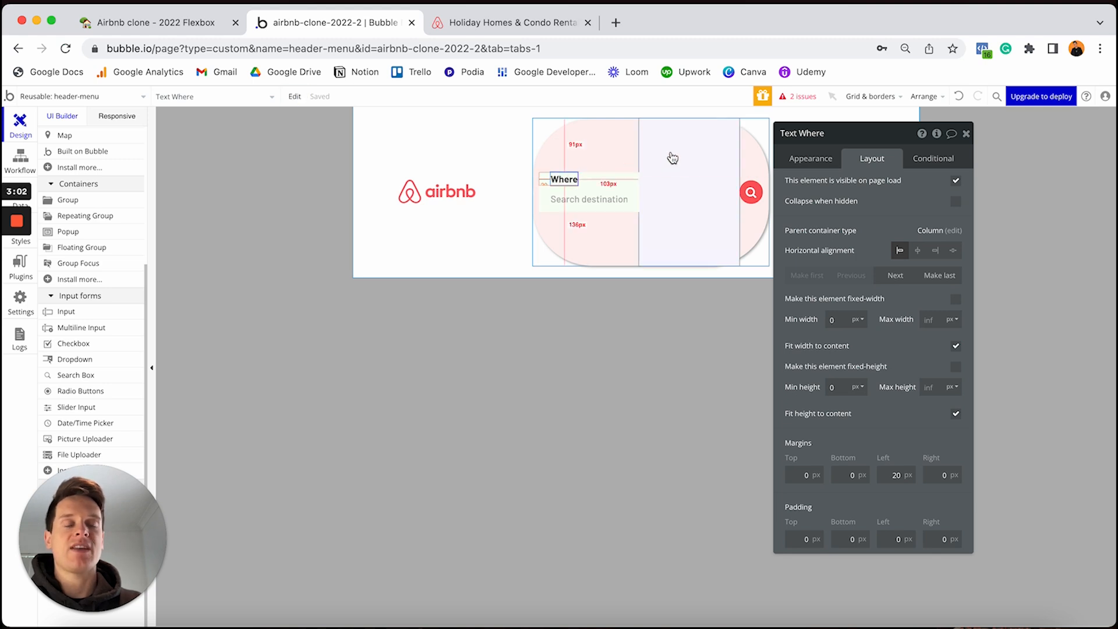
left_click_drag(671, 154, 697, 146)
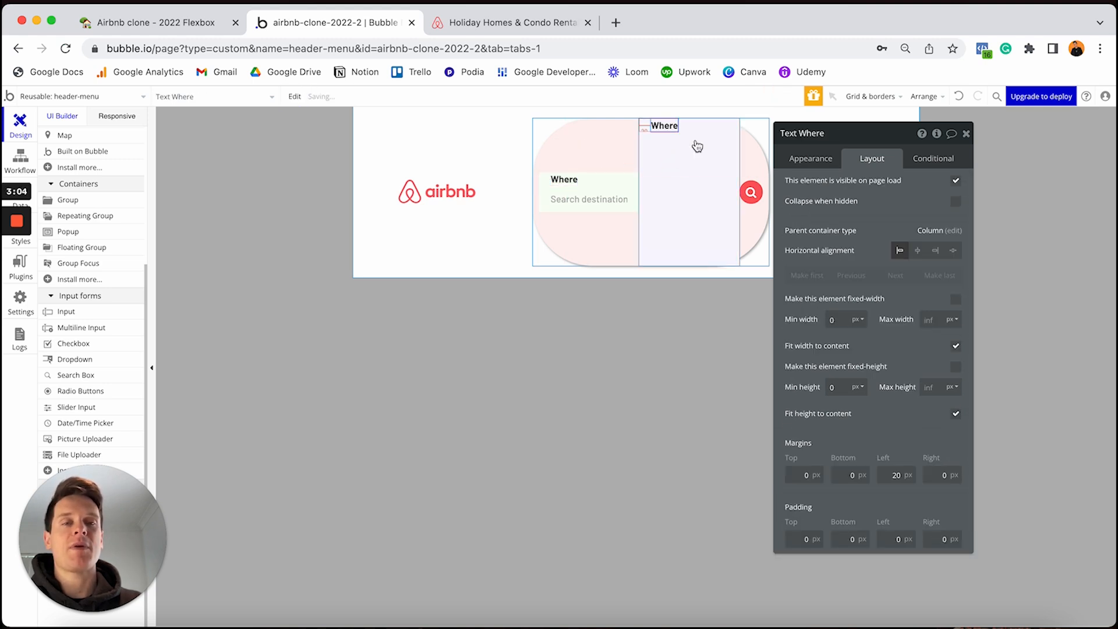
left_click(813, 162)
double_click(830, 188)
type("Ch")
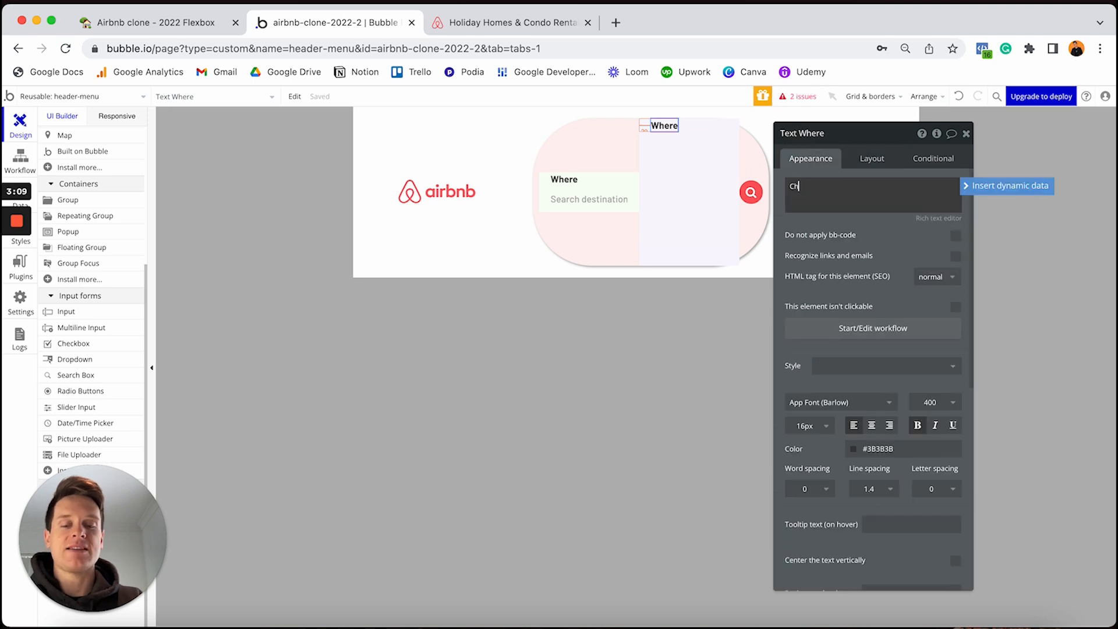
type("eck in")
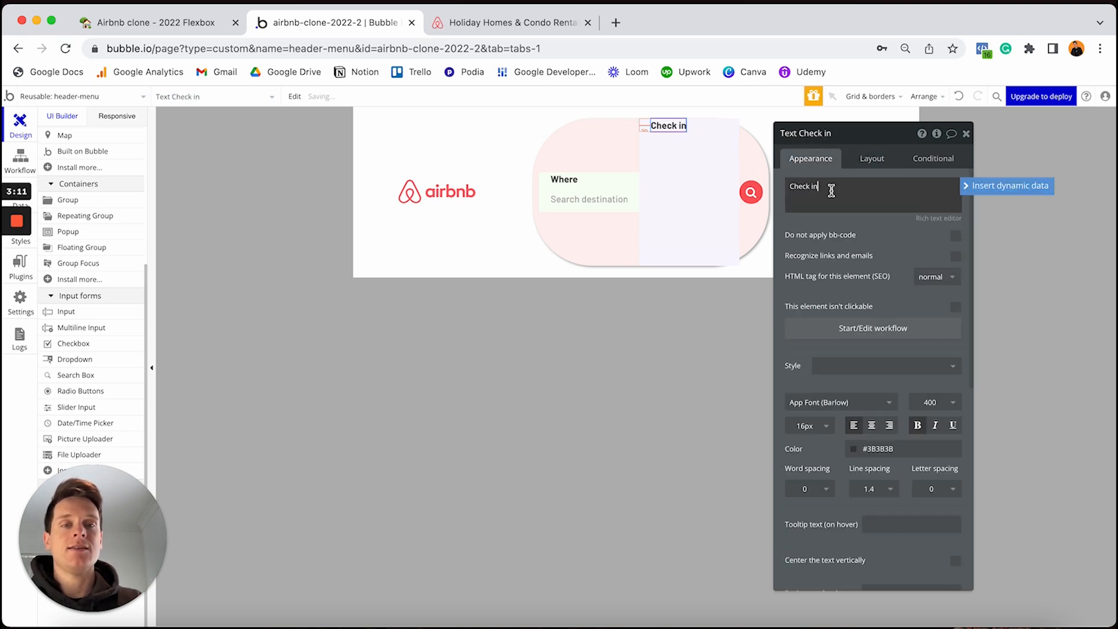
left_click(871, 158)
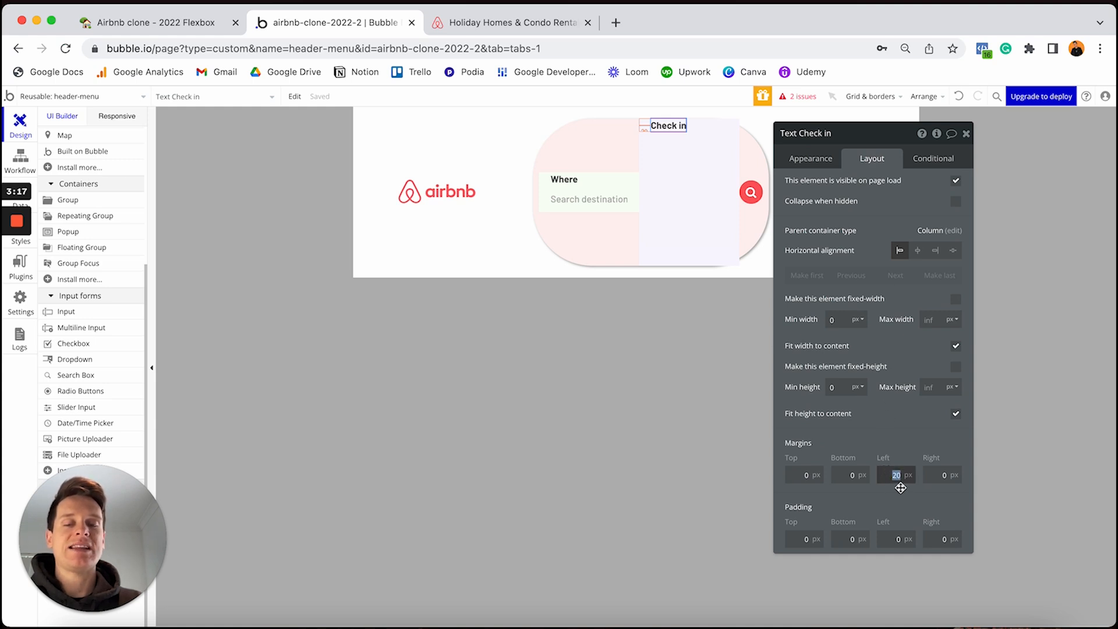
type("10")
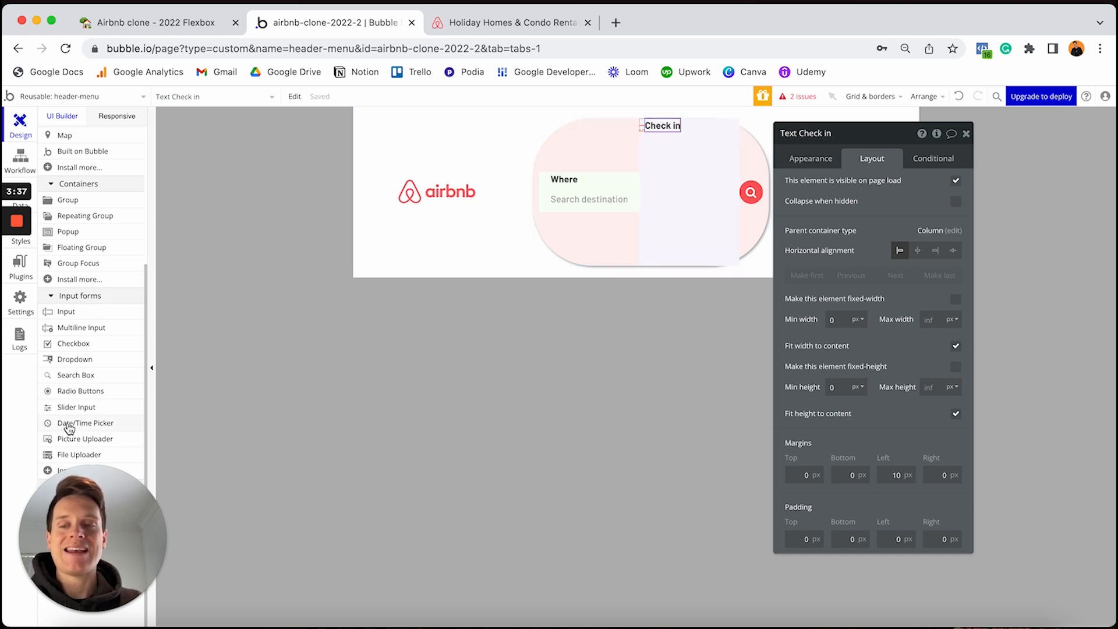
Step: Add a date/time picker below the Check in text and name it "Date/TimePicker - Check-in"
left_click_drag(70, 428, 689, 182)
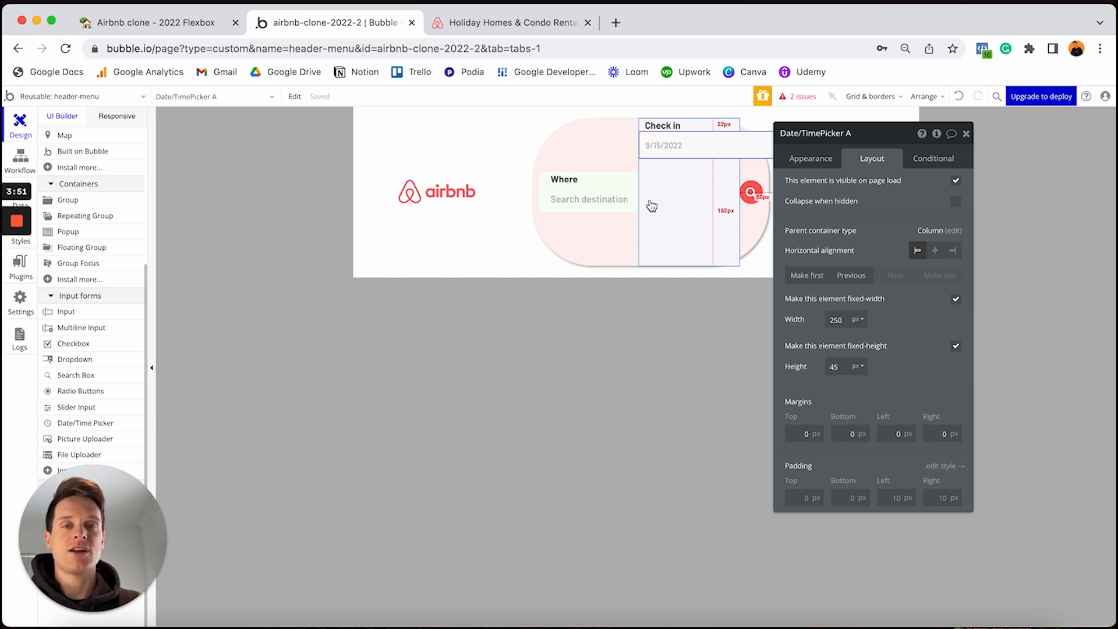
left_click(852, 140)
key("BackSpace")
type("- Che")
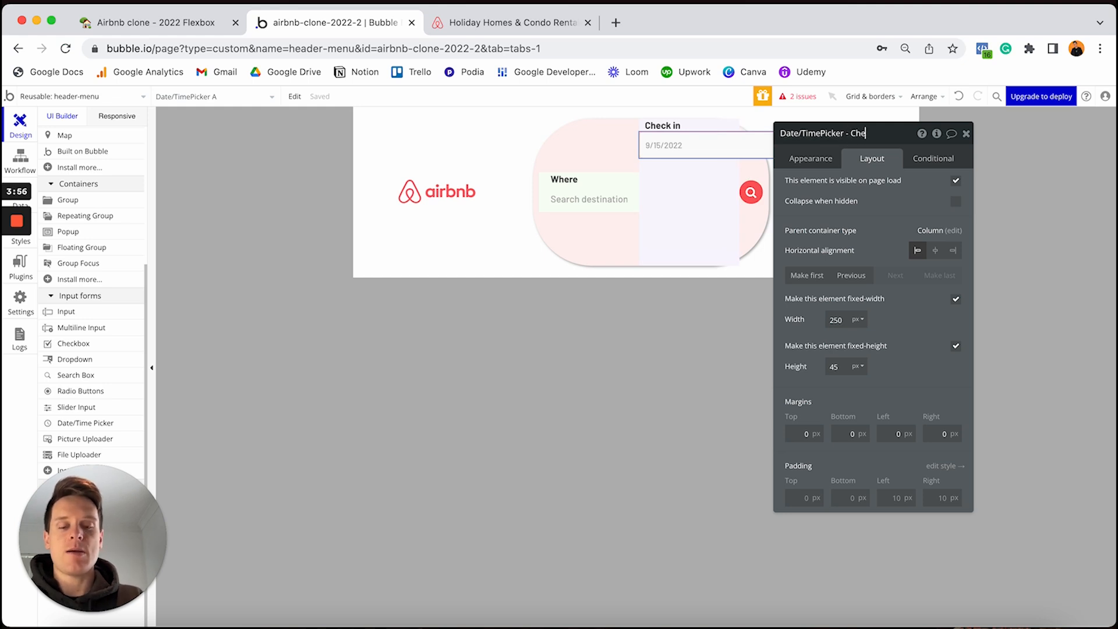
type("ck0in")
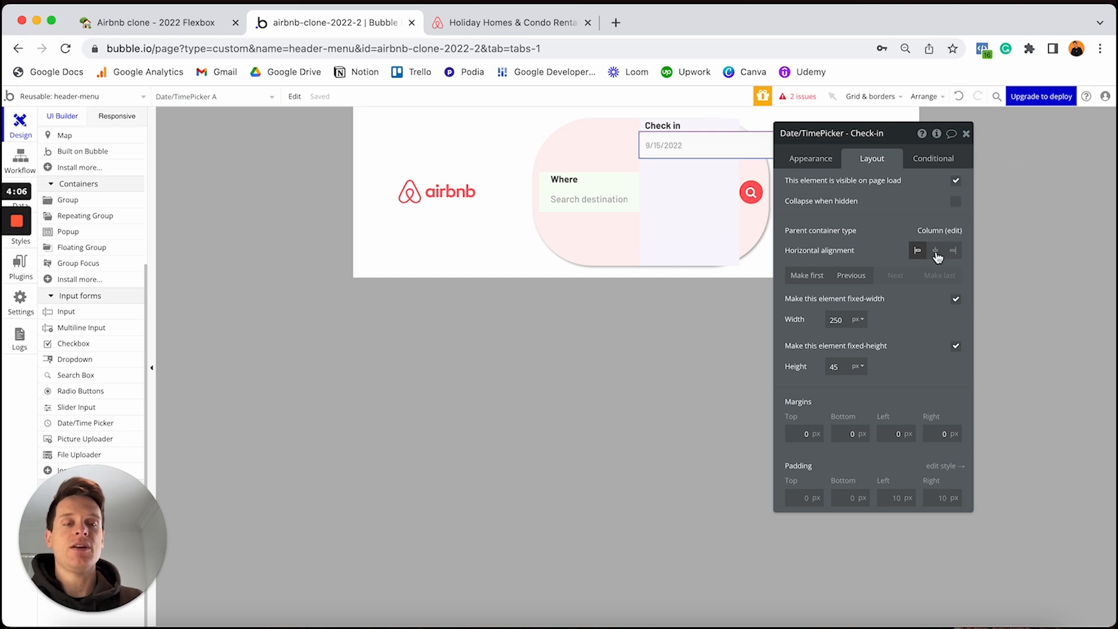
Step: Remove the fixed width of Date/TimePicker - Check-in and set its minimum width to 0 px
left_click(955, 299)
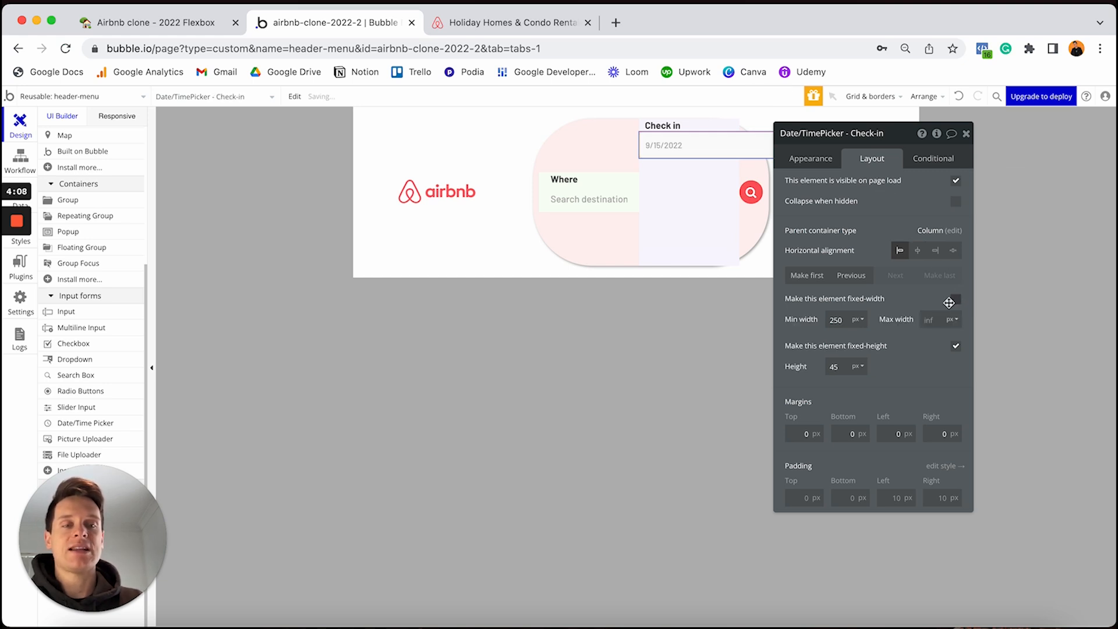
left_click(849, 319)
key("BackSpace")
key("BackSpace")
key("BackSpace")
type("0")
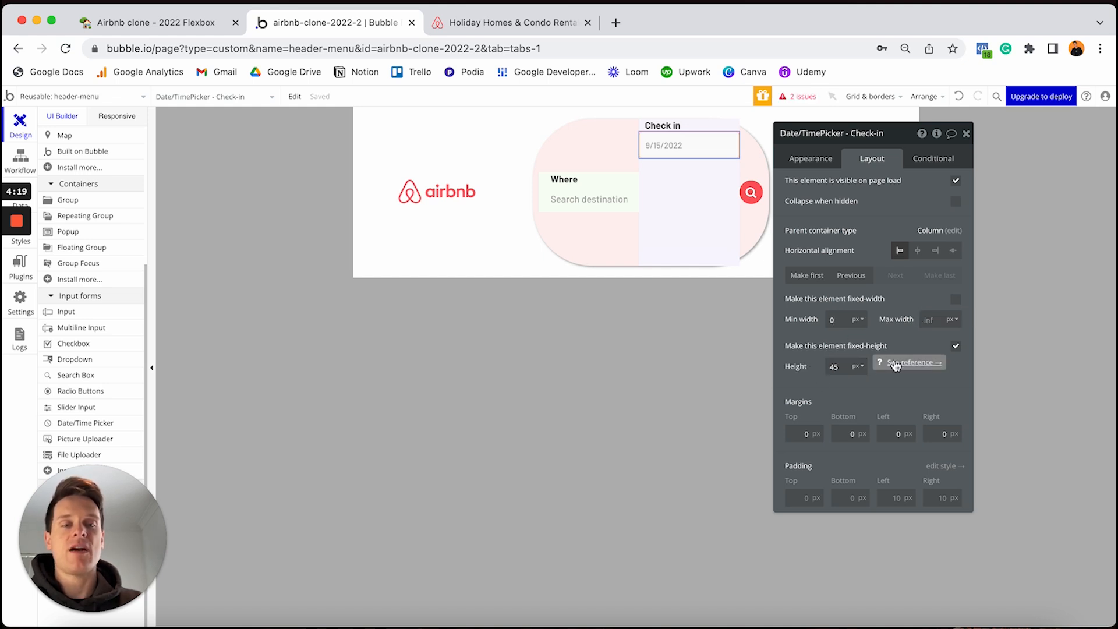
Step: Remove the style from Date/TimePicker - Check-in and set both its background style and border style to None
left_click(815, 161)
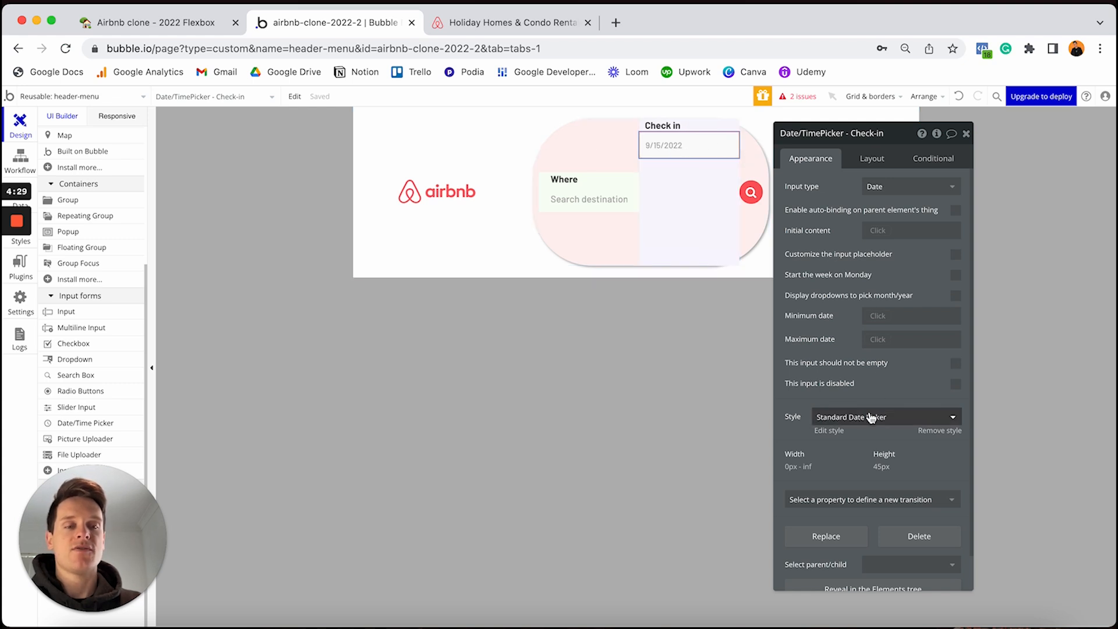
left_click(927, 432)
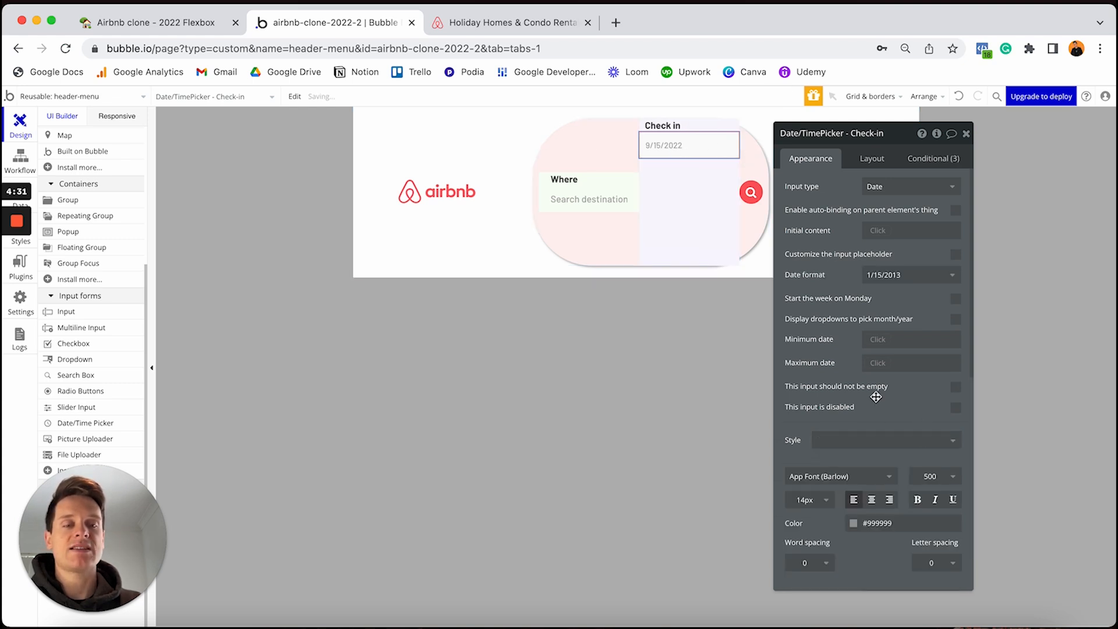
scroll(877, 400, "down", 3)
scroll(877, 400, "down", 2)
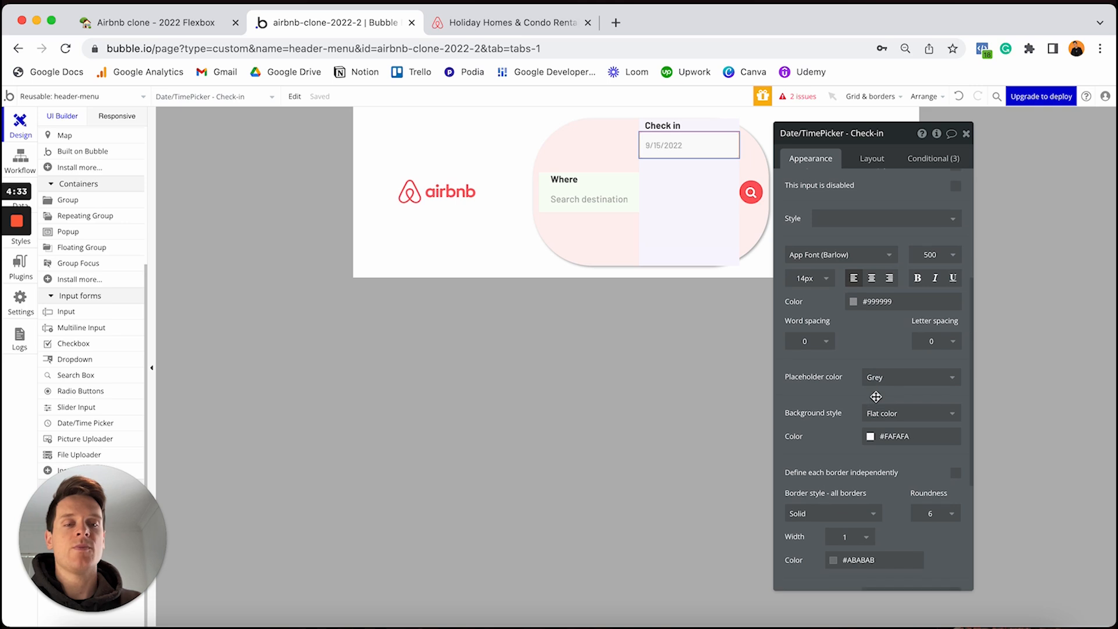
left_click(861, 414)
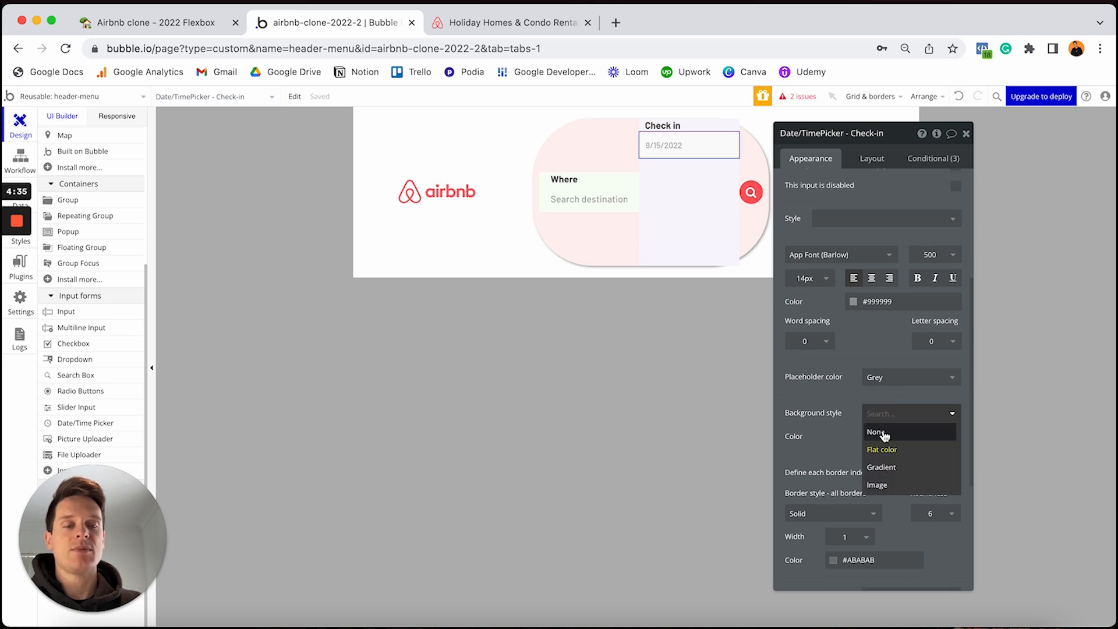
left_click(880, 434)
left_click(845, 489)
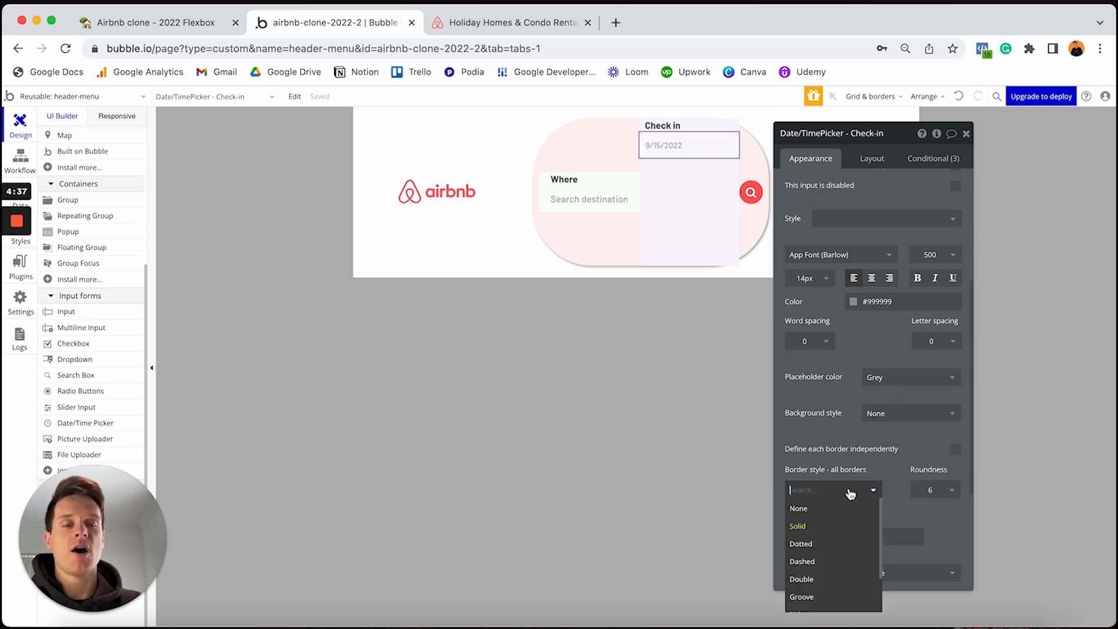
left_click(831, 507)
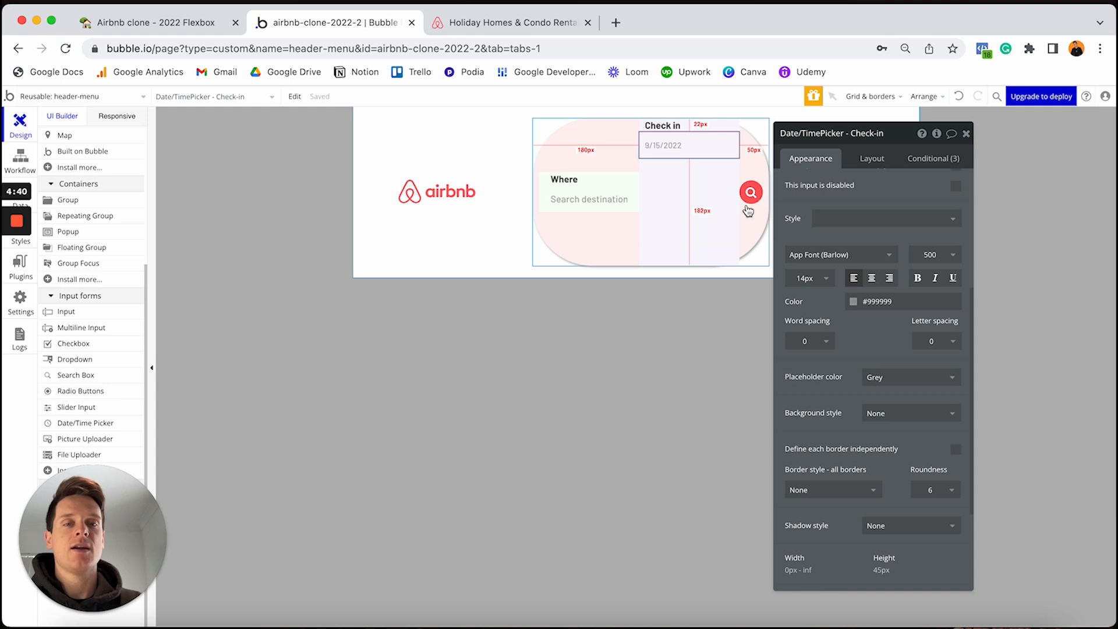
Step: Set the minimum height of Group - Check-in to 0 px and center the group vertically
left_click(697, 209)
left_click(863, 158)
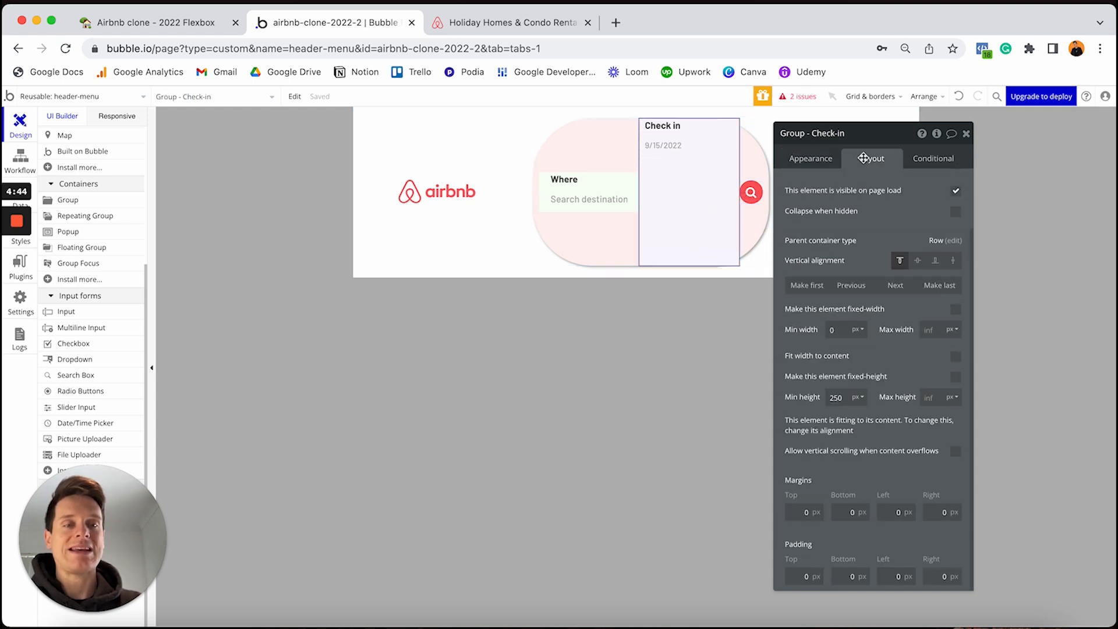
left_click(849, 397)
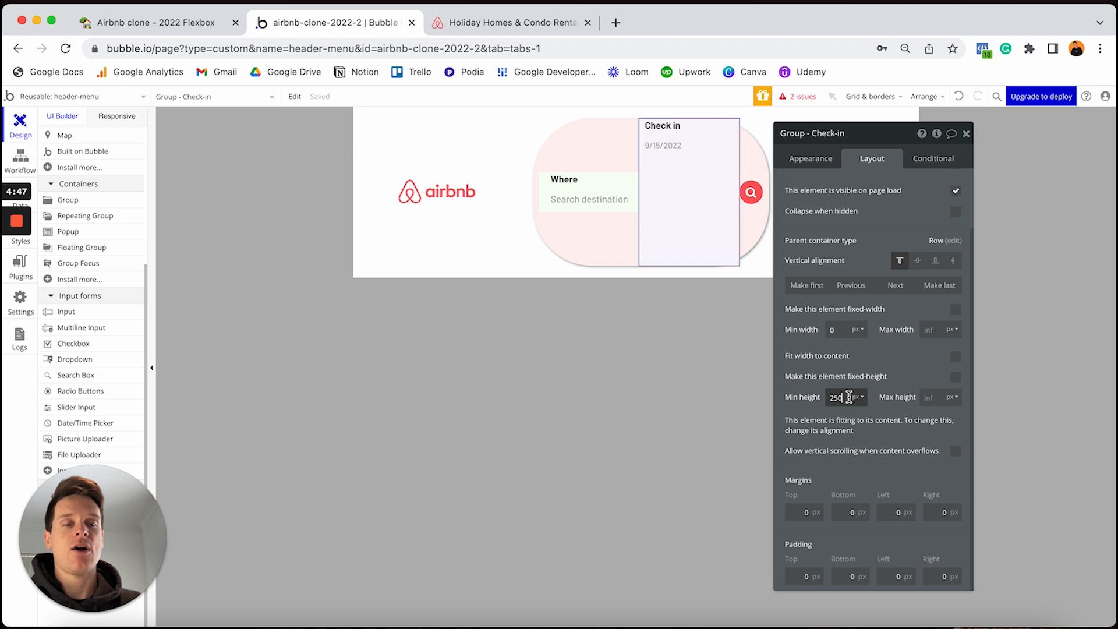
type("0")
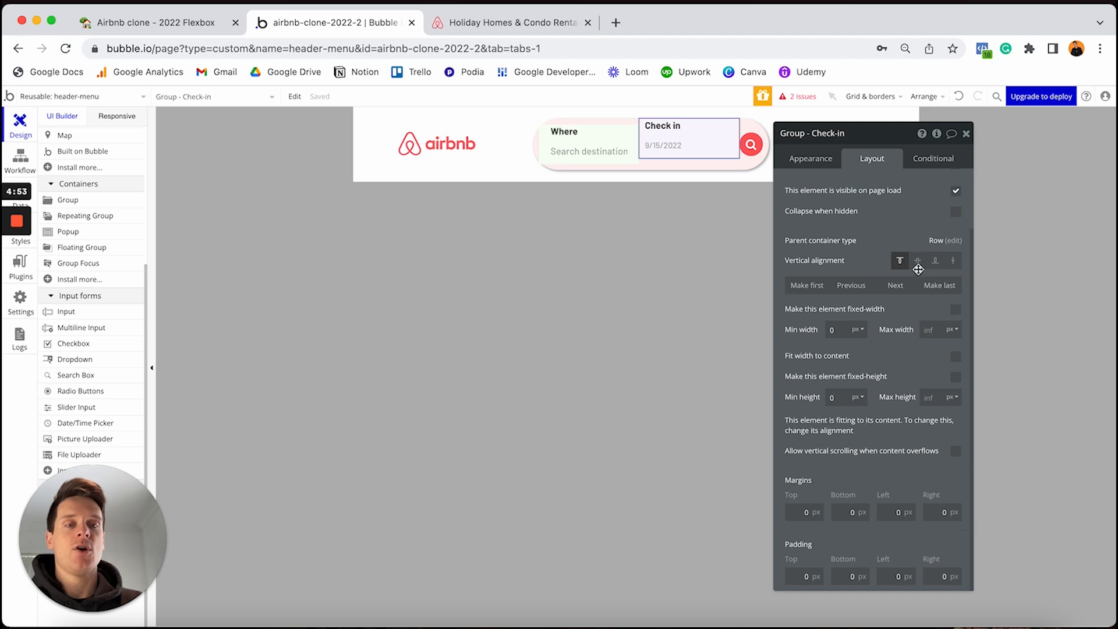
left_click(918, 262)
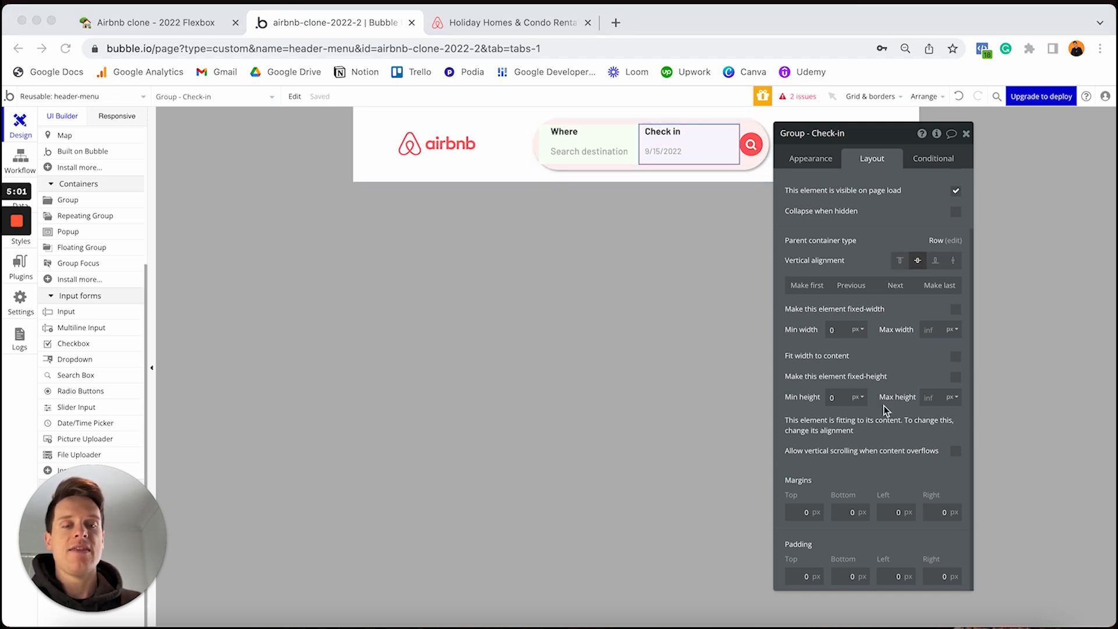
Step: Give Group - Check-in top and bottom margins of 10 px
left_click(816, 511)
type("1")
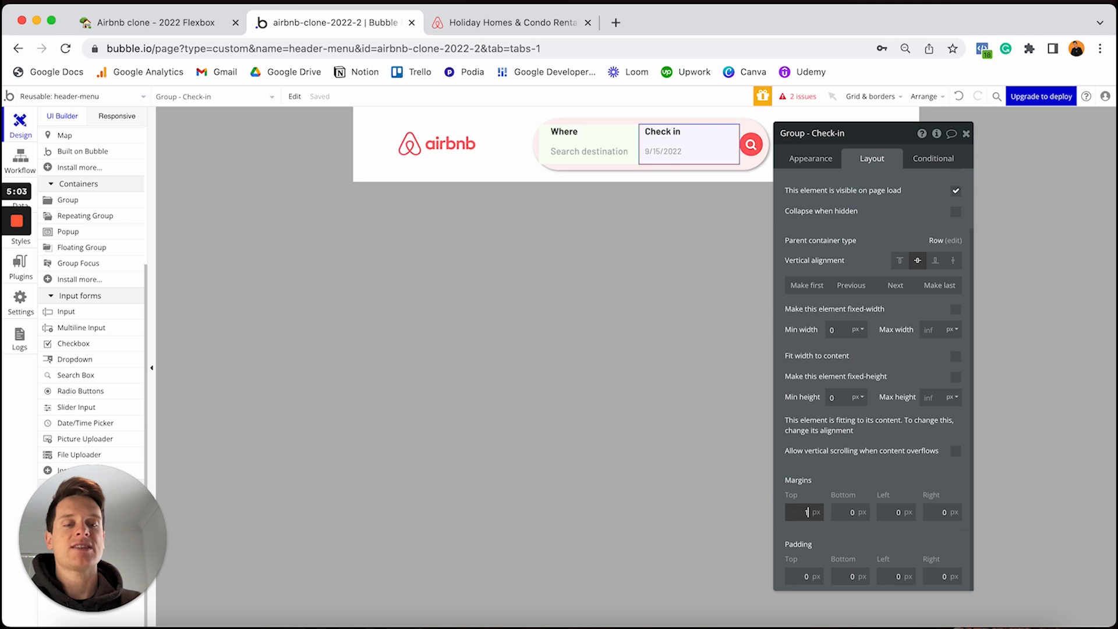
type("0")
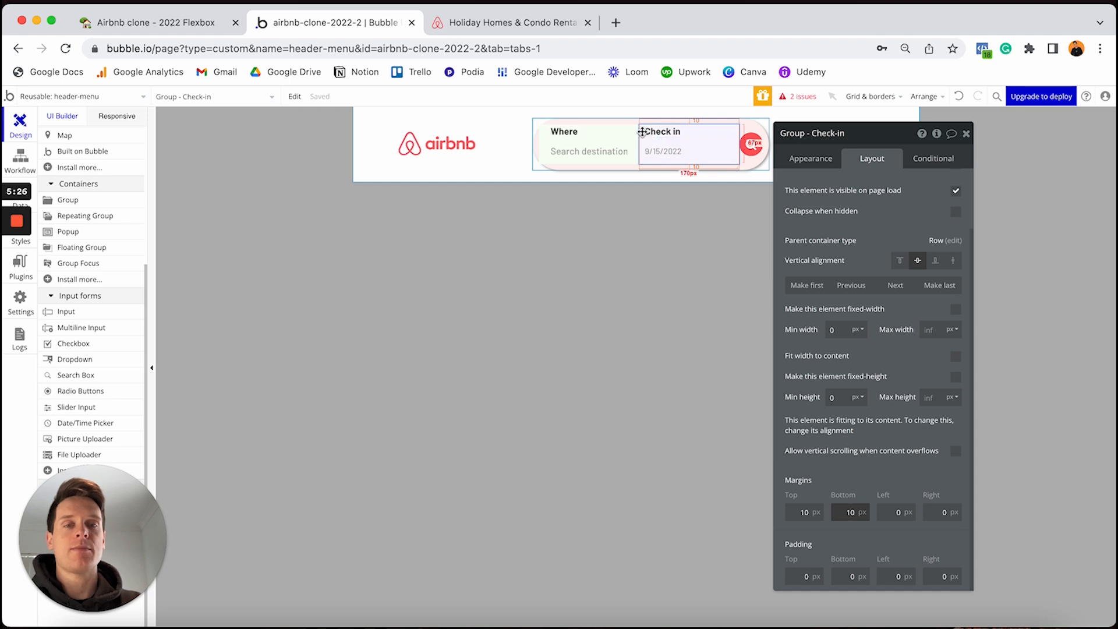
Step: Duplicate Group - Check-in in the search bar and rename the copy "Group - Check-out"
left_click(643, 132)
key("super+c")
key("super+v")
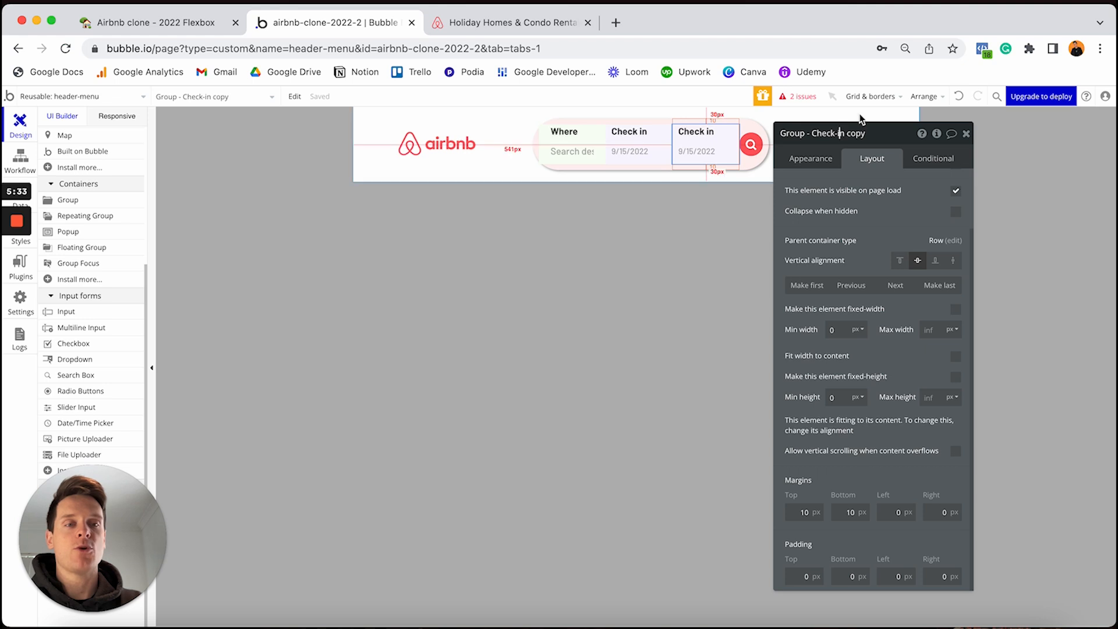
left_click_drag(836, 132, 866, 133)
type("out")
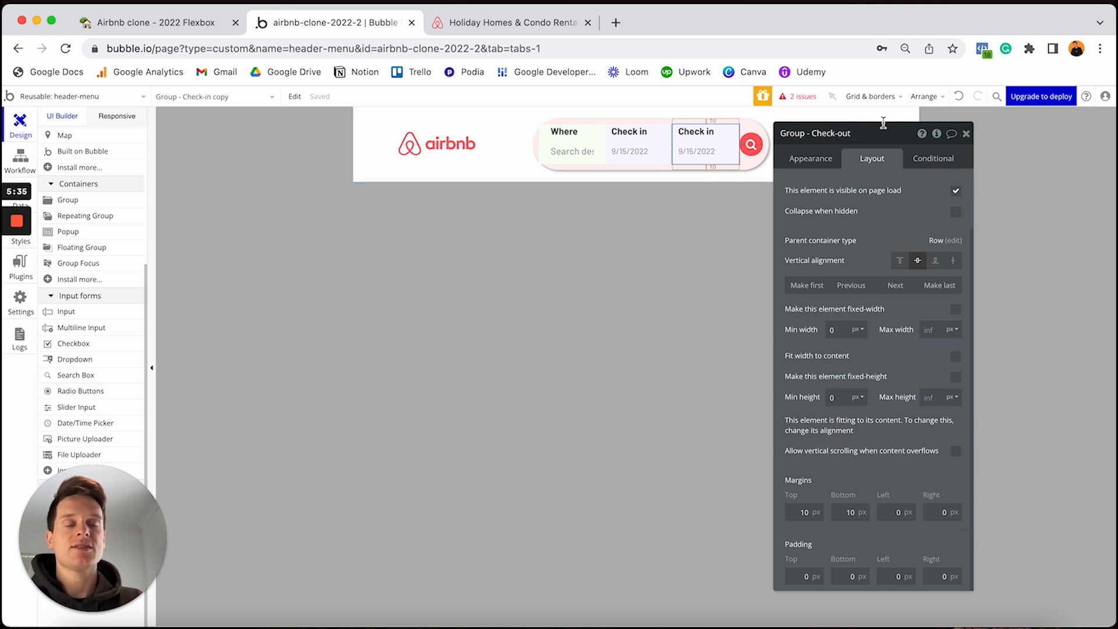
Step: Change the text in Group - Check-out to "Check out" and rename its date picker "Date/TimePicker - Check-out"
left_click(712, 132)
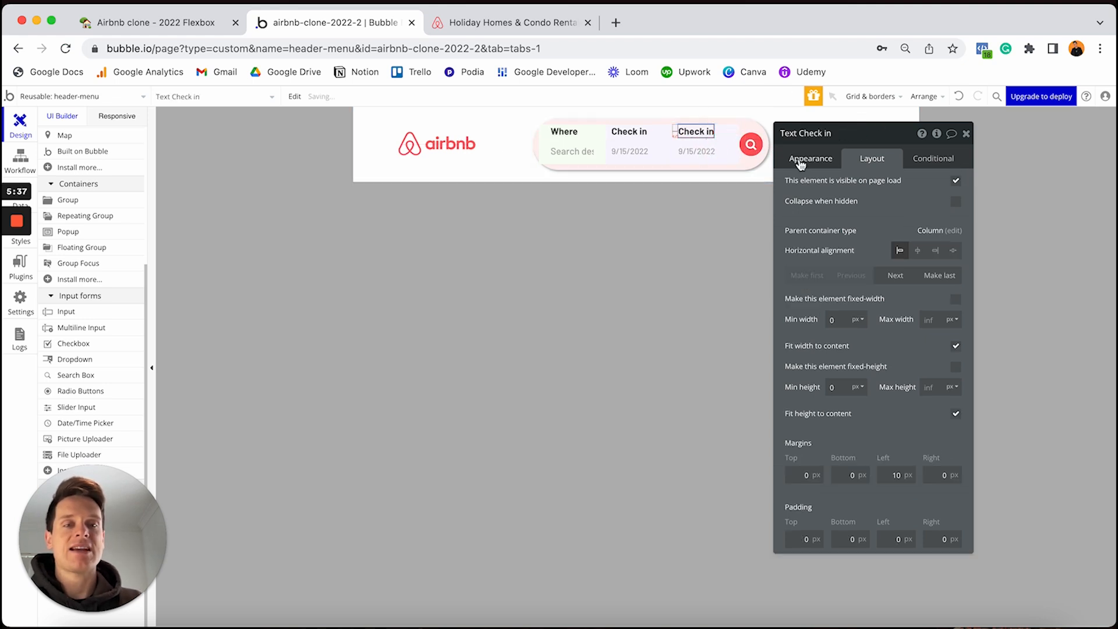
left_click(802, 163)
left_click(846, 197)
left_click(846, 197)
key("BackSpace")
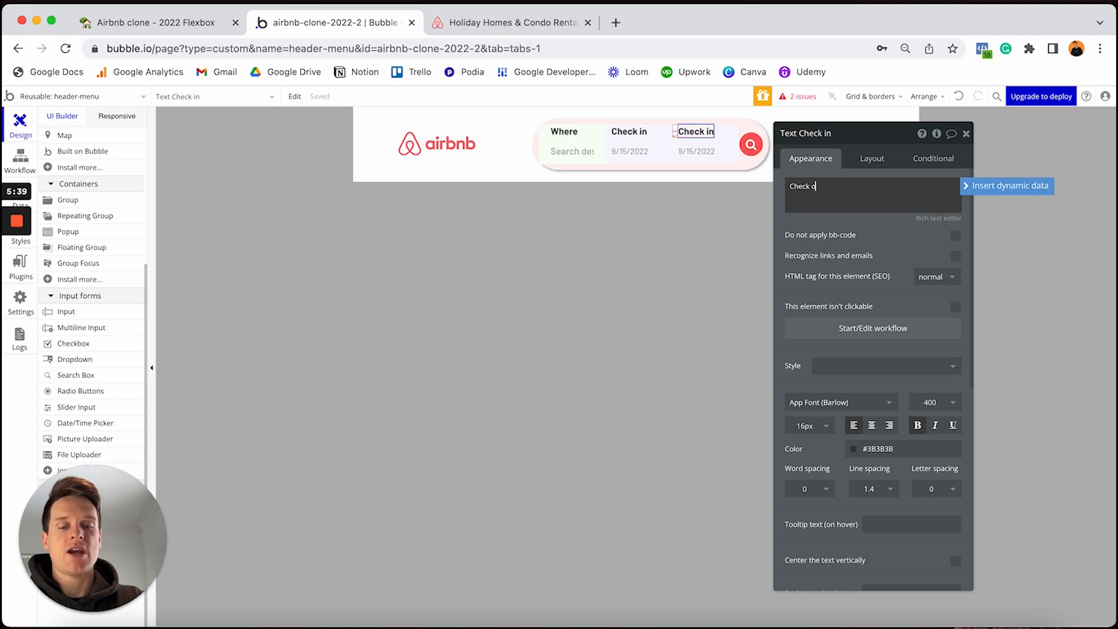
type("out")
left_click(699, 153)
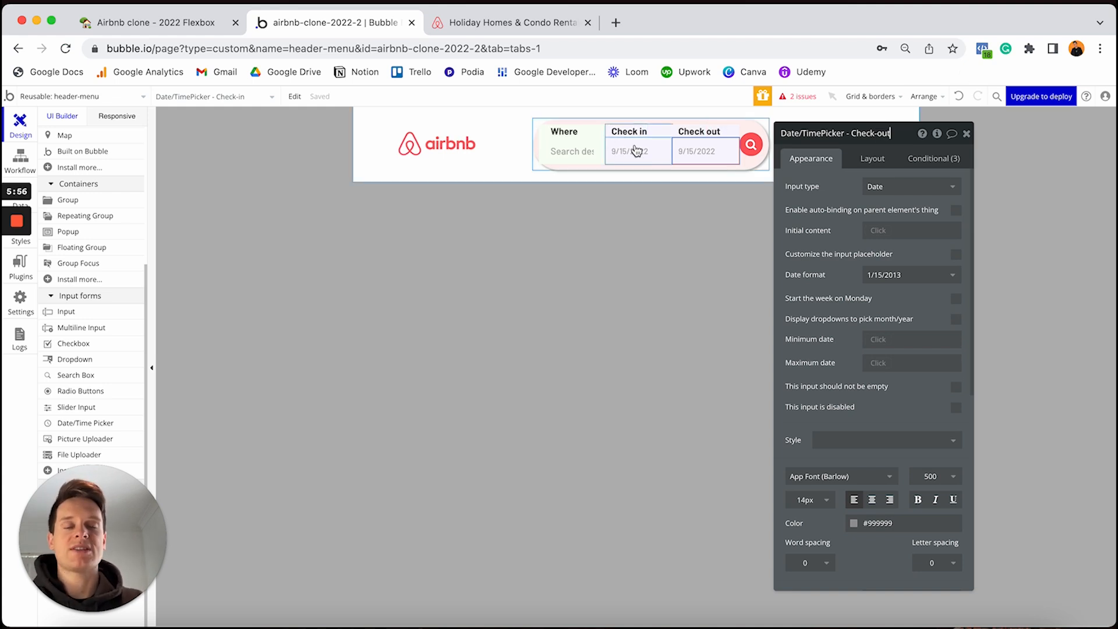
left_click(692, 152)
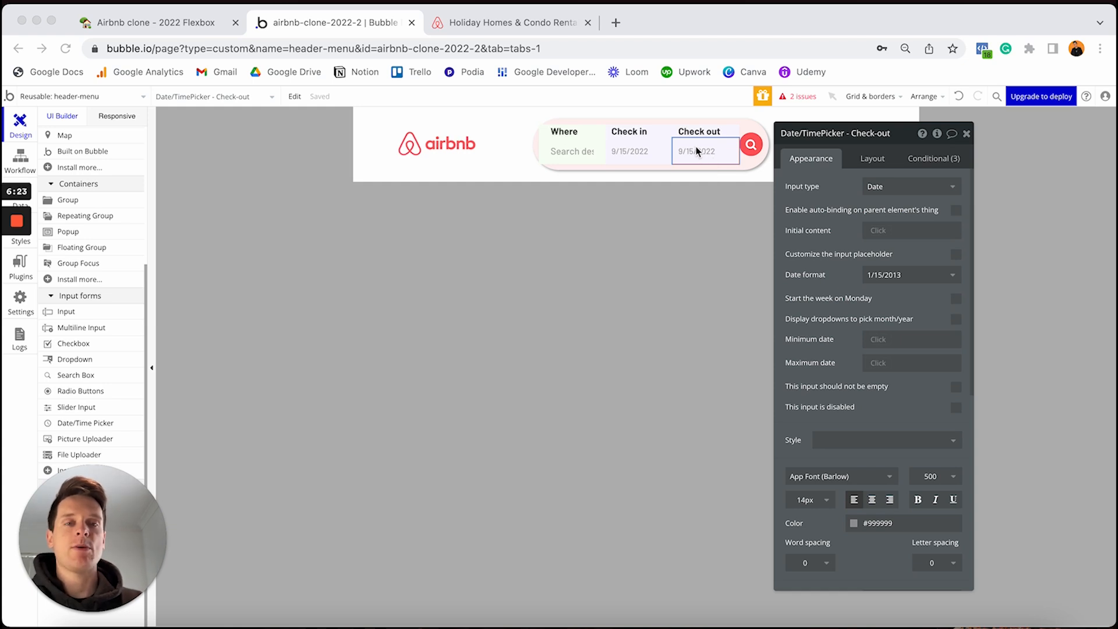
Step: Duplicate Group - Check-out in the search bar and rename the copy "Group - Guests"
left_click(677, 137)
left_click(675, 135)
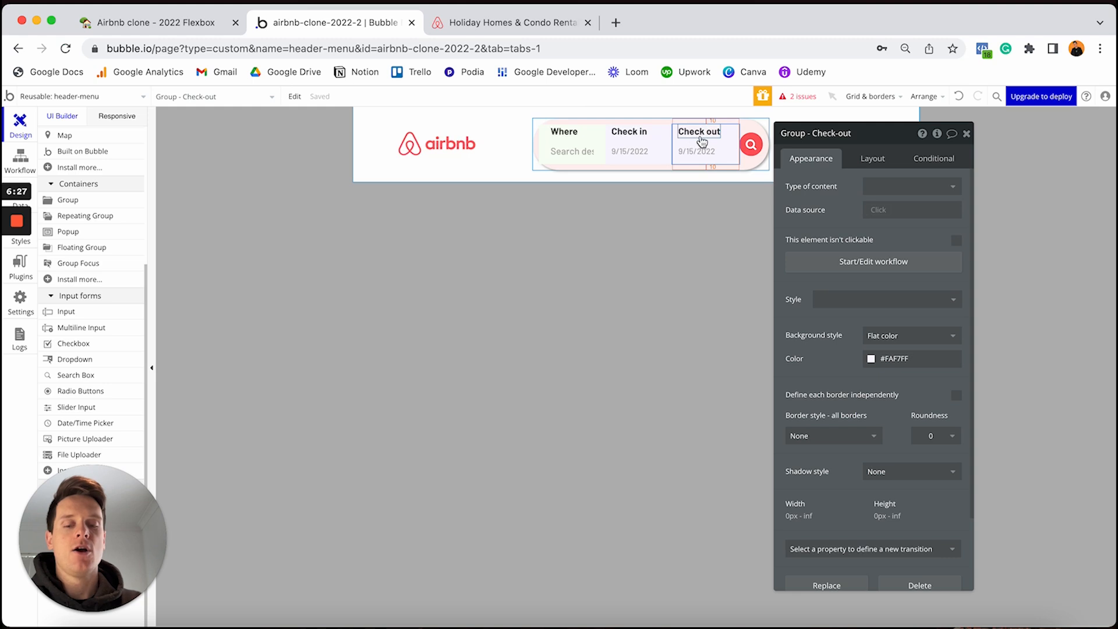
key("super+v")
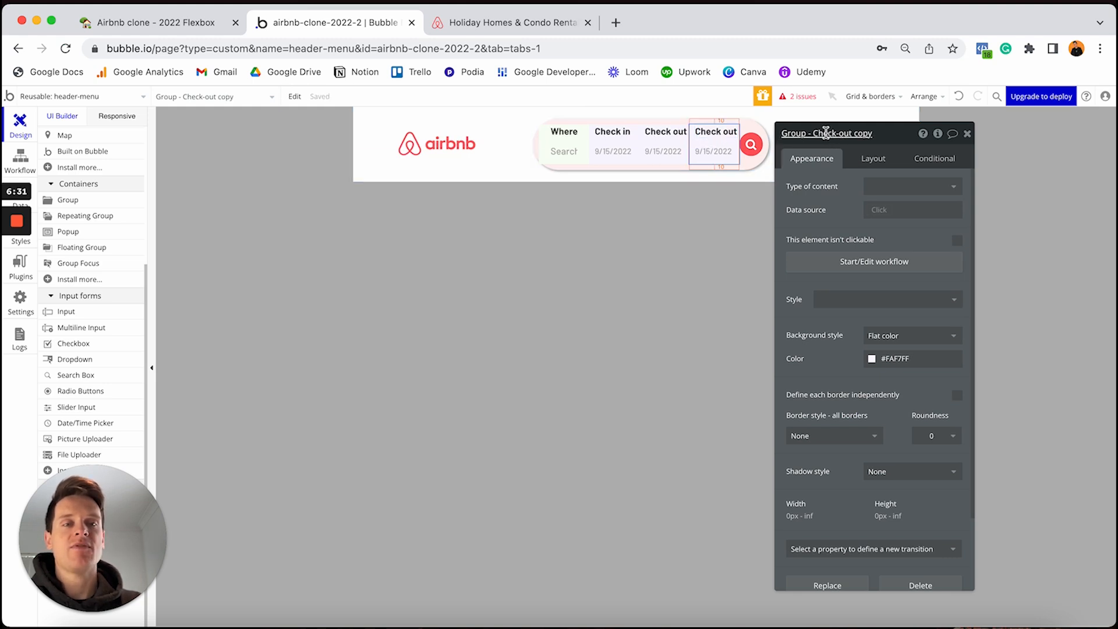
left_click(814, 133)
left_click_drag(817, 133, 873, 133)
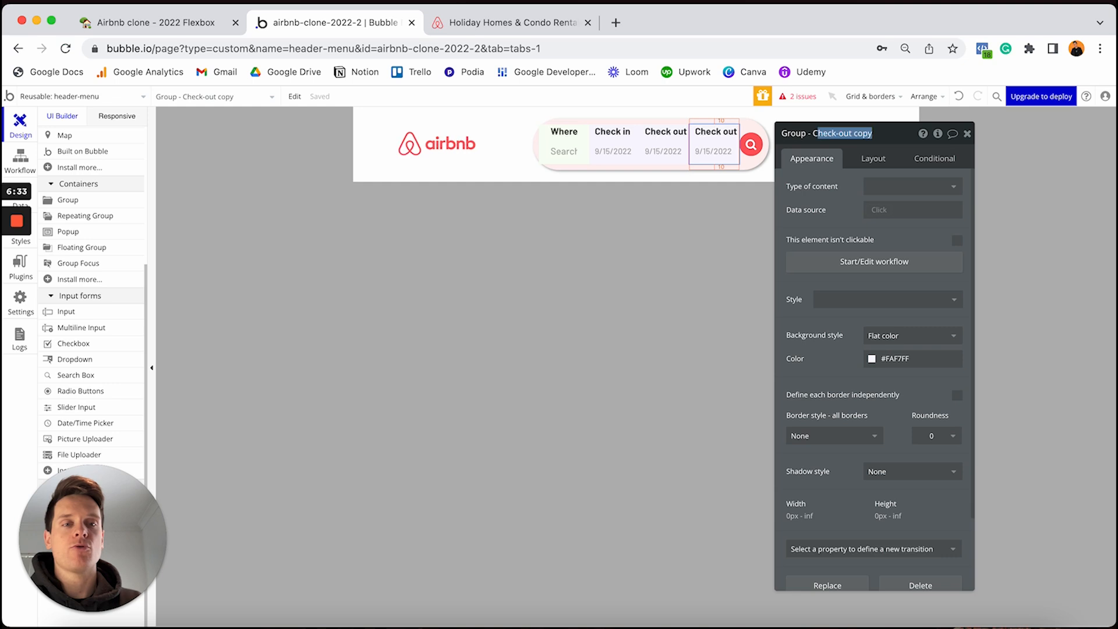
key("BackSpace")
type("Guests")
key("Return")
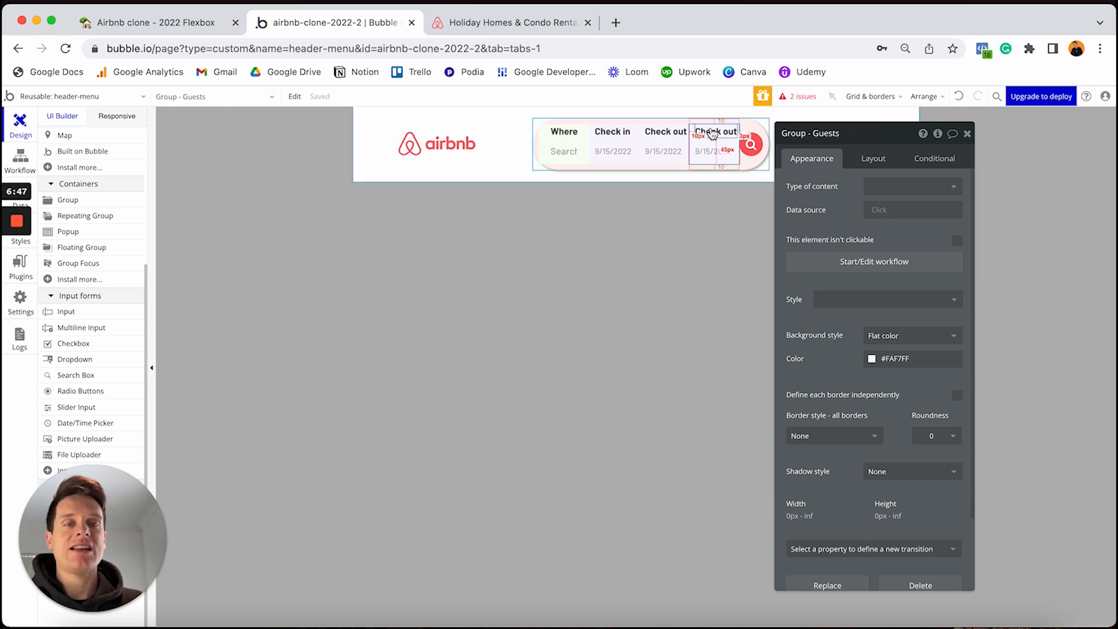
Step: Change the heading text in Group - Guests to "Who" and set its left margin to 0 px
left_click(710, 131)
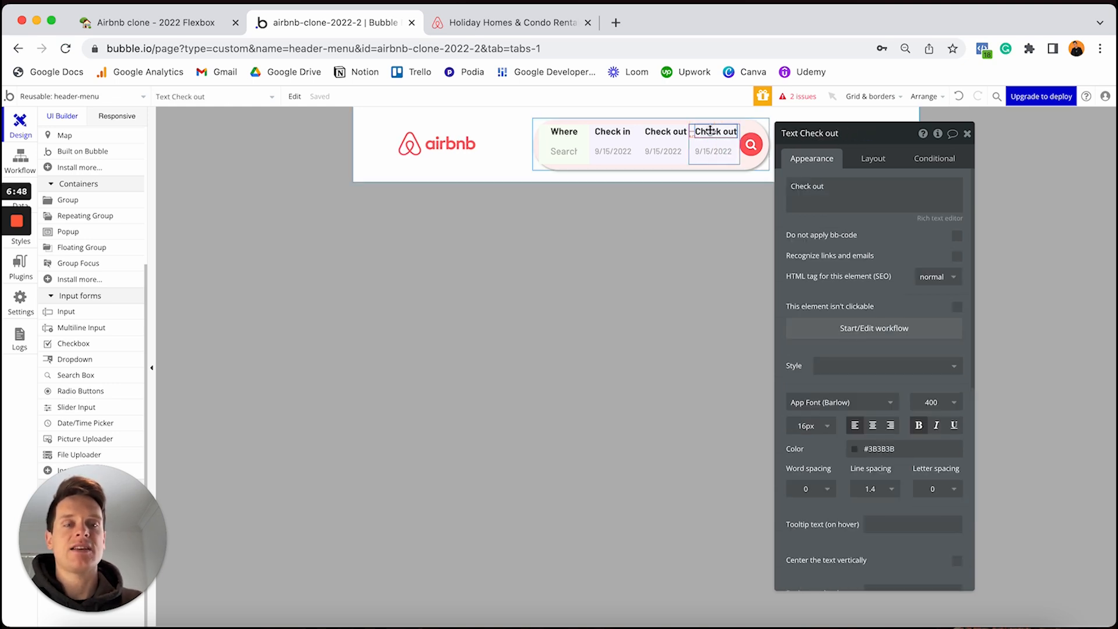
triple_click(805, 184)
type("Who")
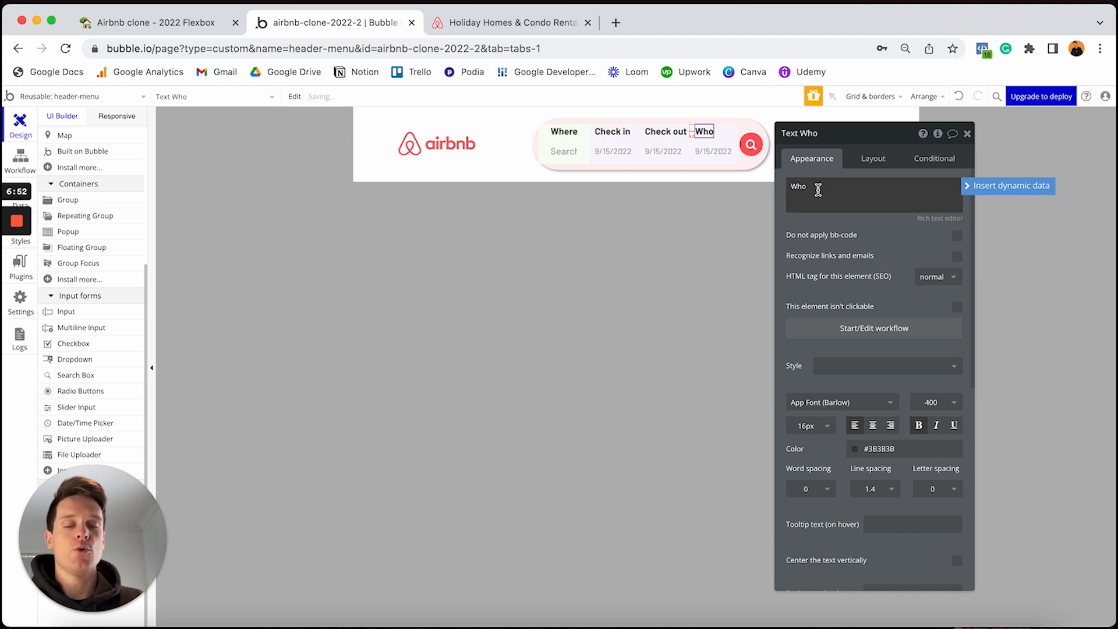
left_click(872, 165)
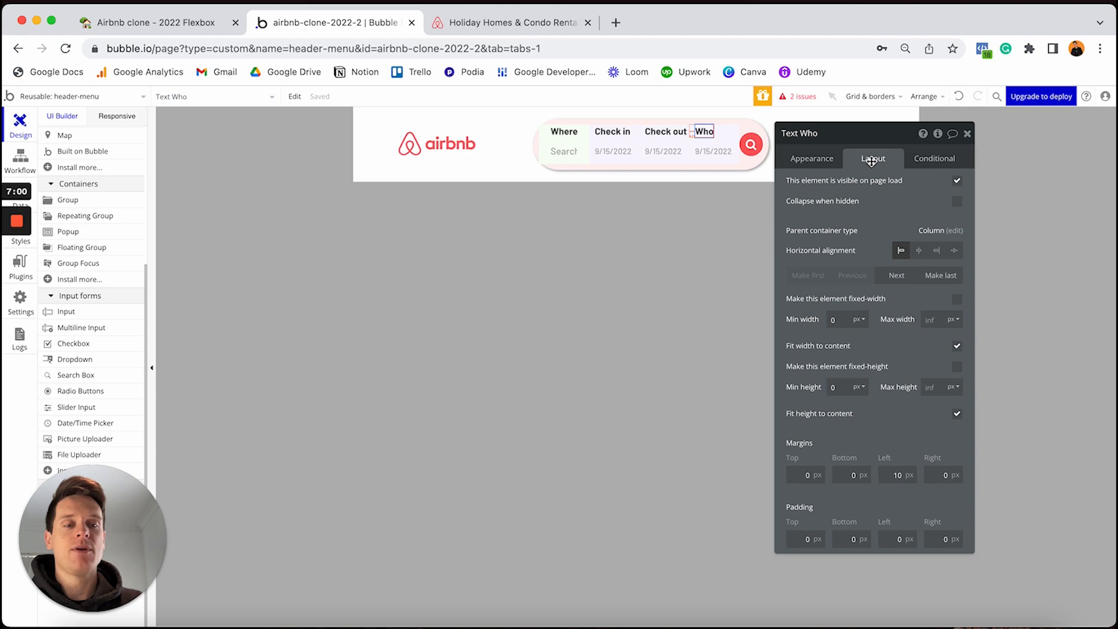
left_click(886, 475)
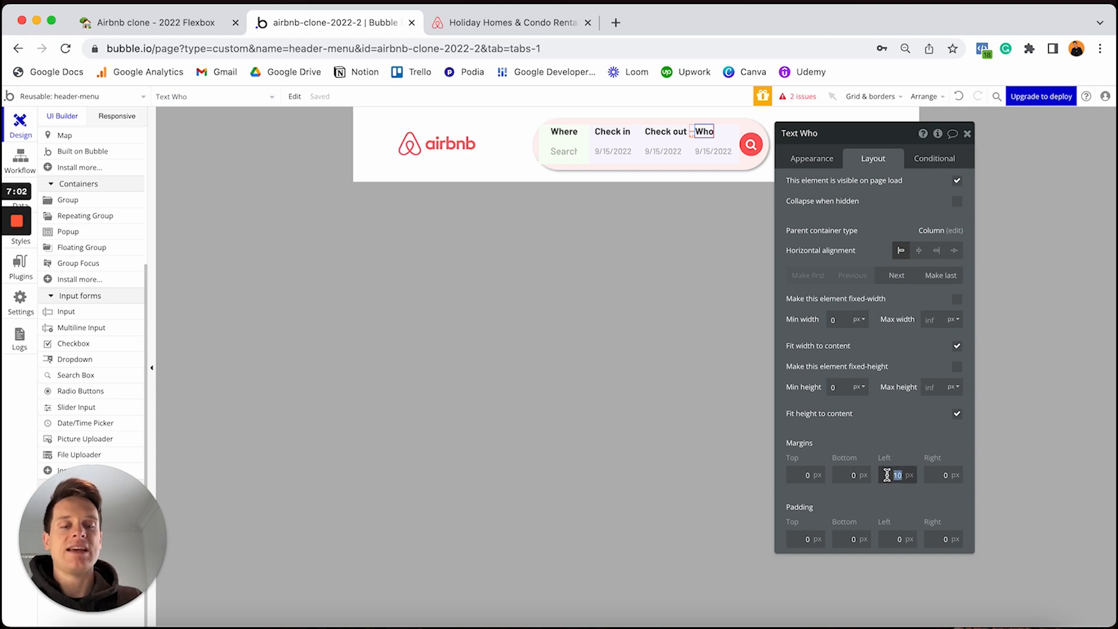
type("0")
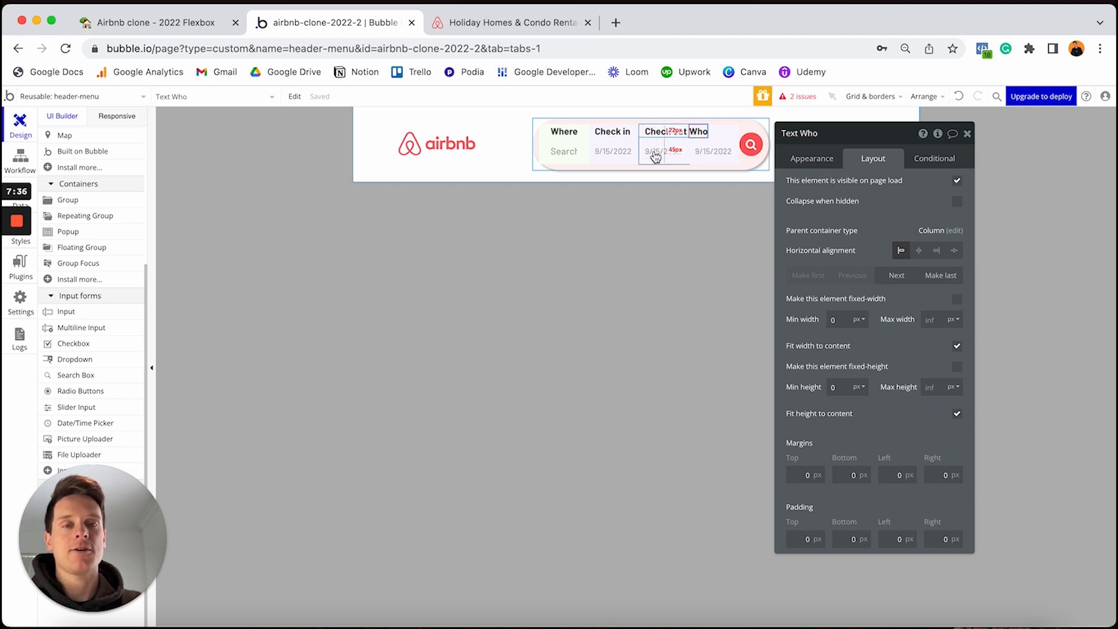
Step: Replace the date picker in Group - Guests with a copy of the Who text
left_click(710, 155)
key("Delete")
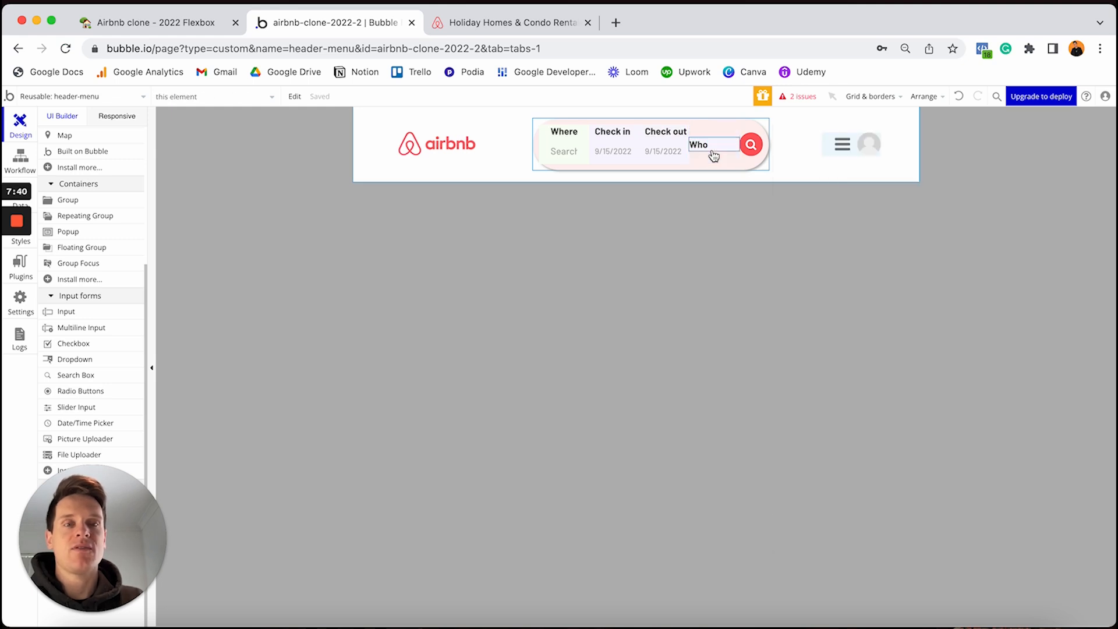
double_click(702, 145)
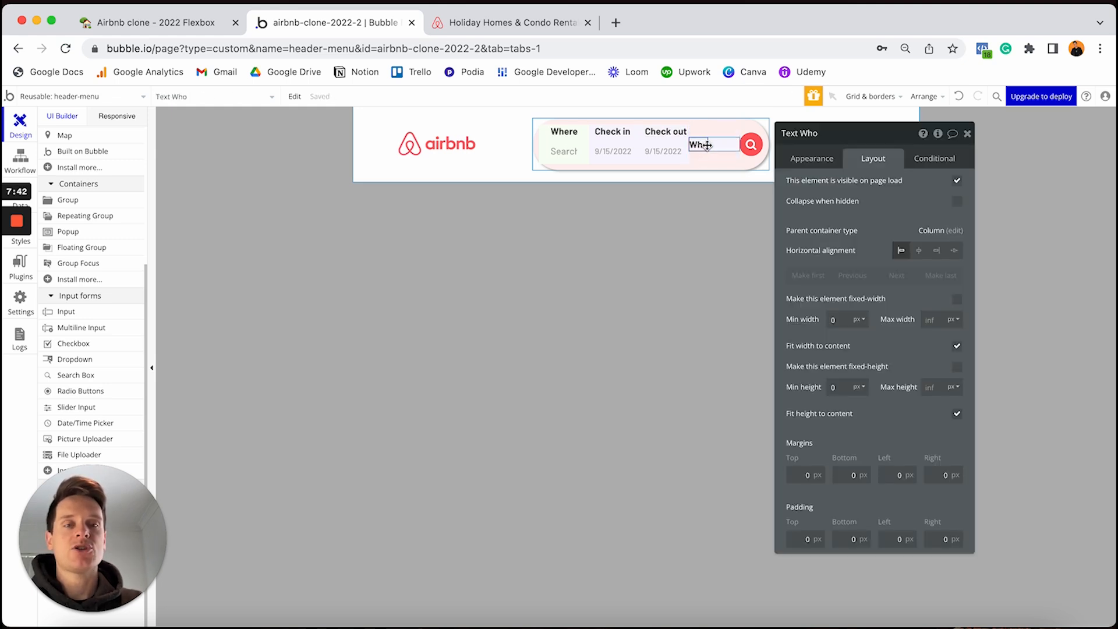
key("super+c")
key("super+v")
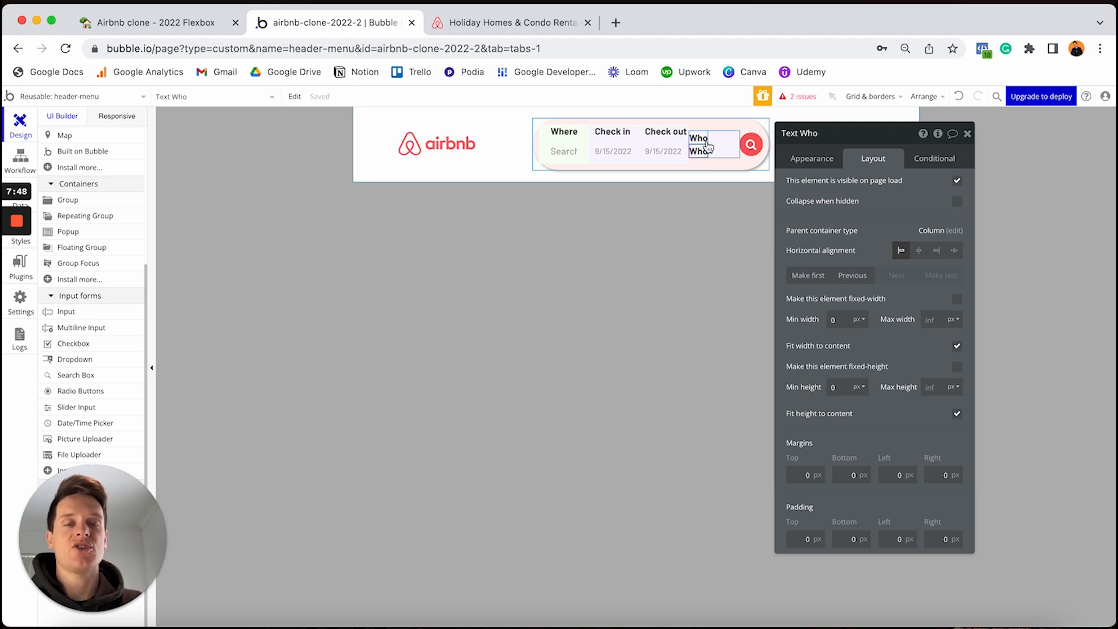
Step: Make the copied Who text read "Add guests" without bold, and give it a 10 px top margin
left_click(810, 158)
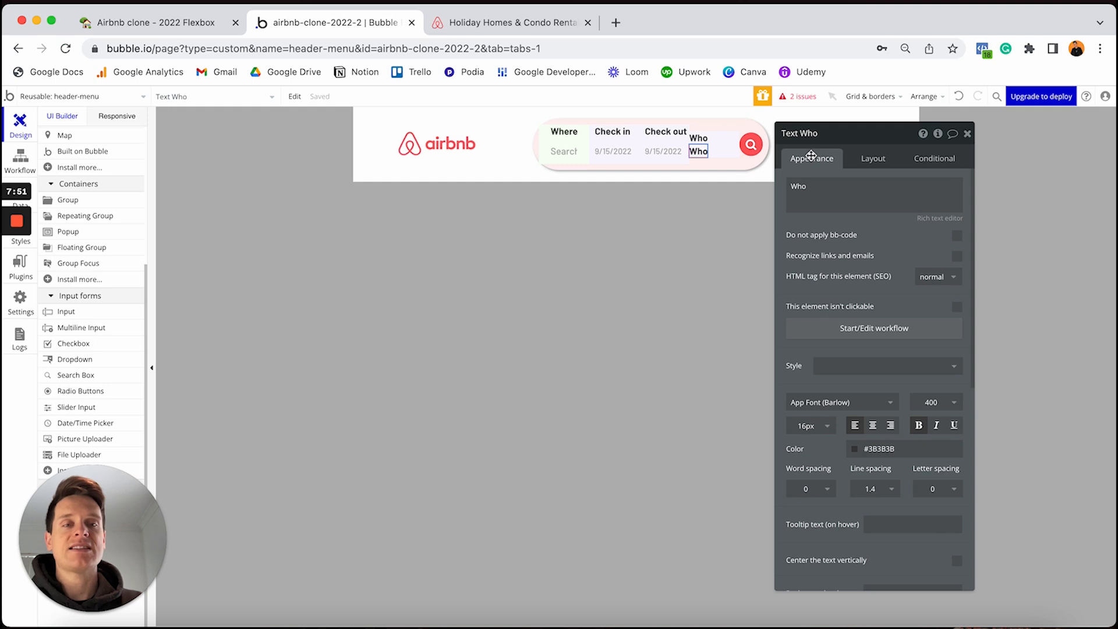
double_click(809, 184)
type("Add guests")
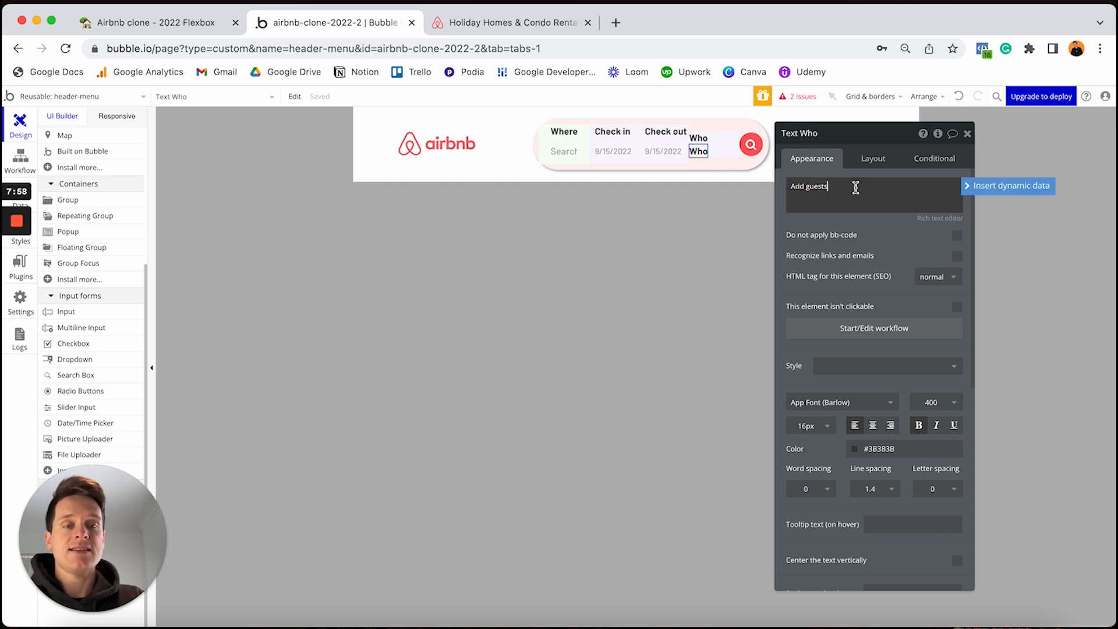
left_click(917, 430)
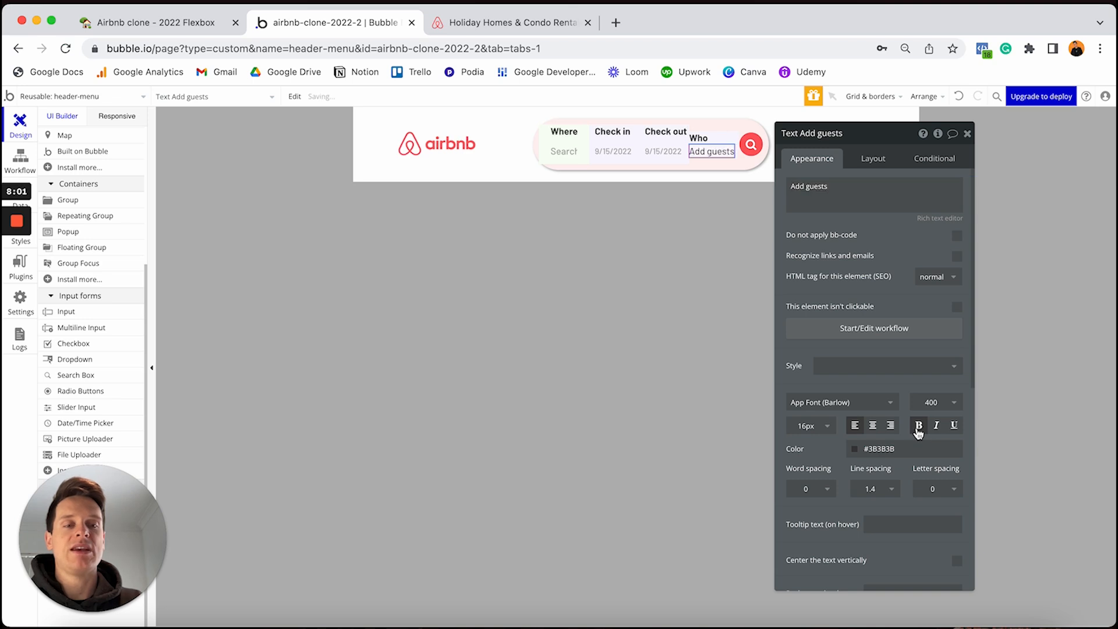
left_click(873, 158)
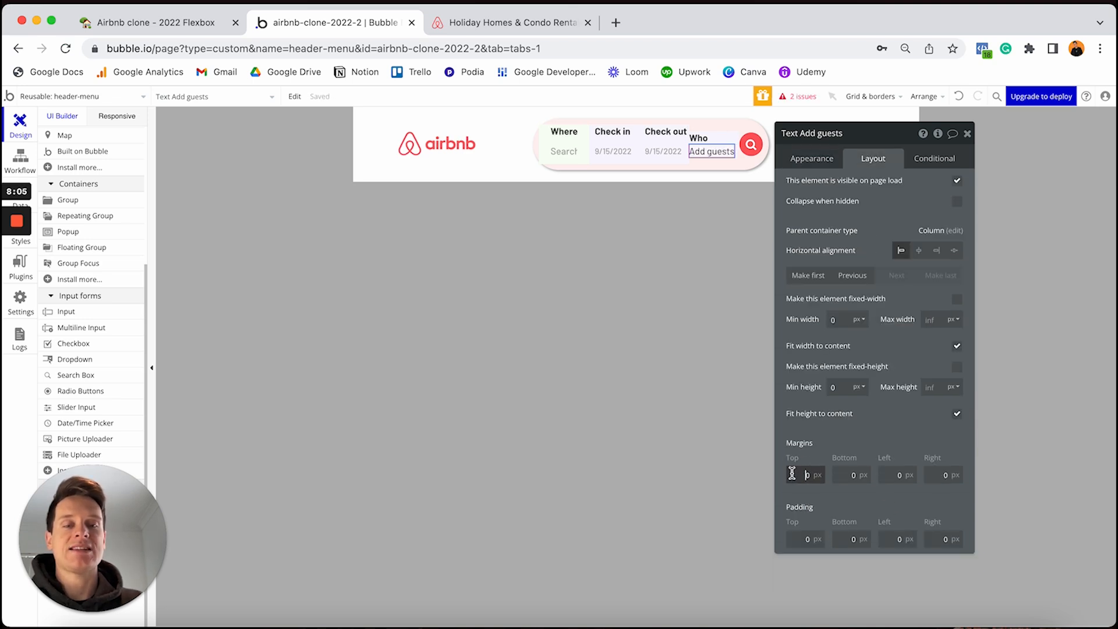
type("10")
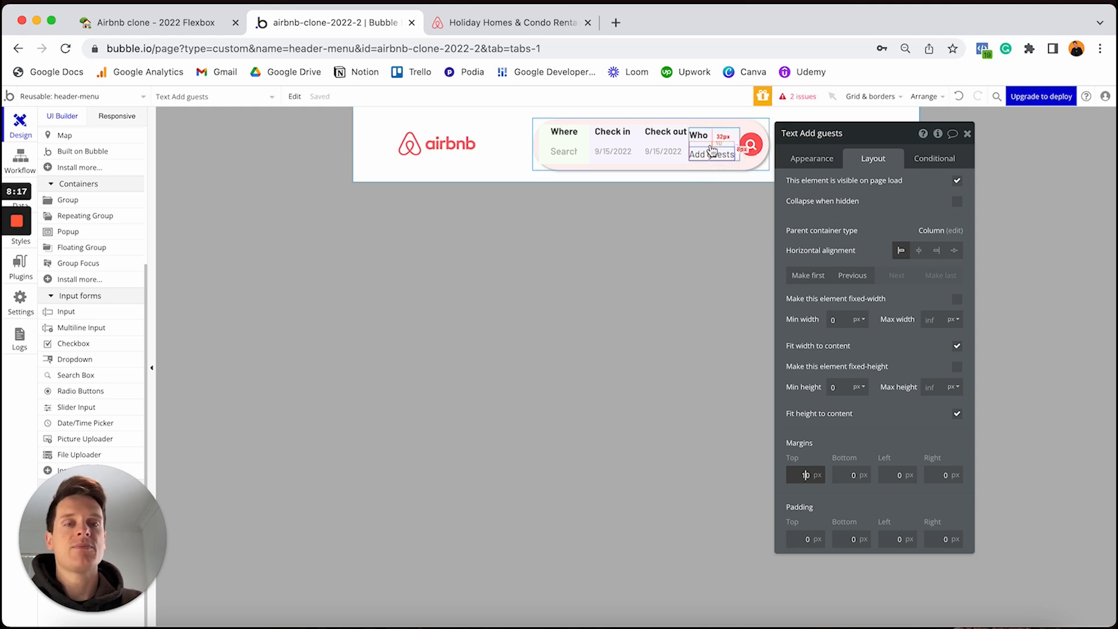
Step: Set the vertical alignment of Group - Guests to top within the search bar
left_click(710, 145)
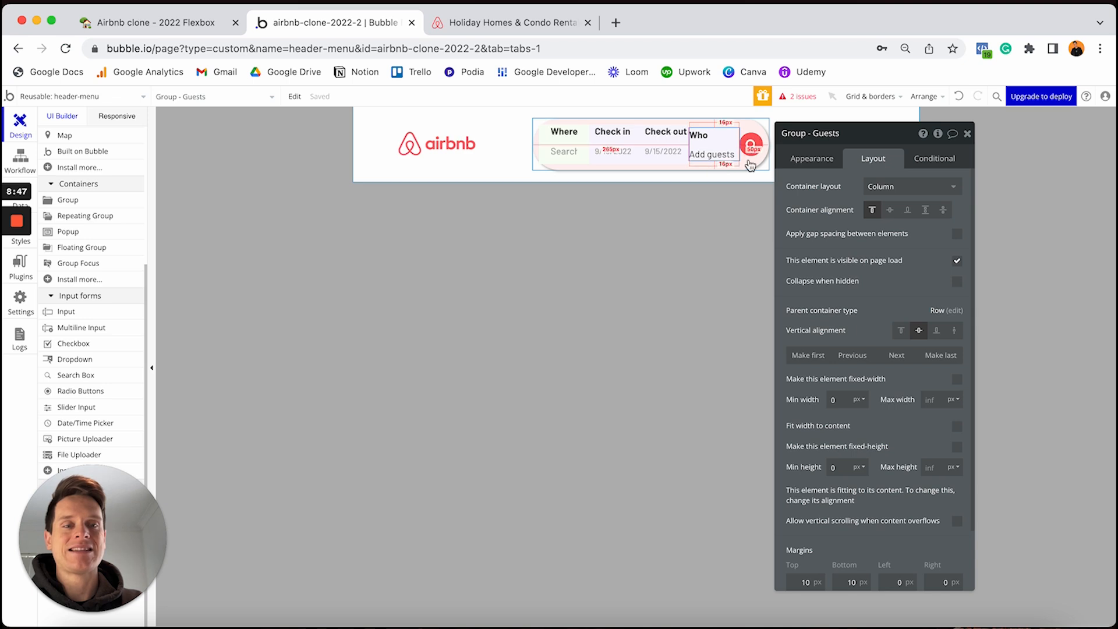
left_click(900, 332)
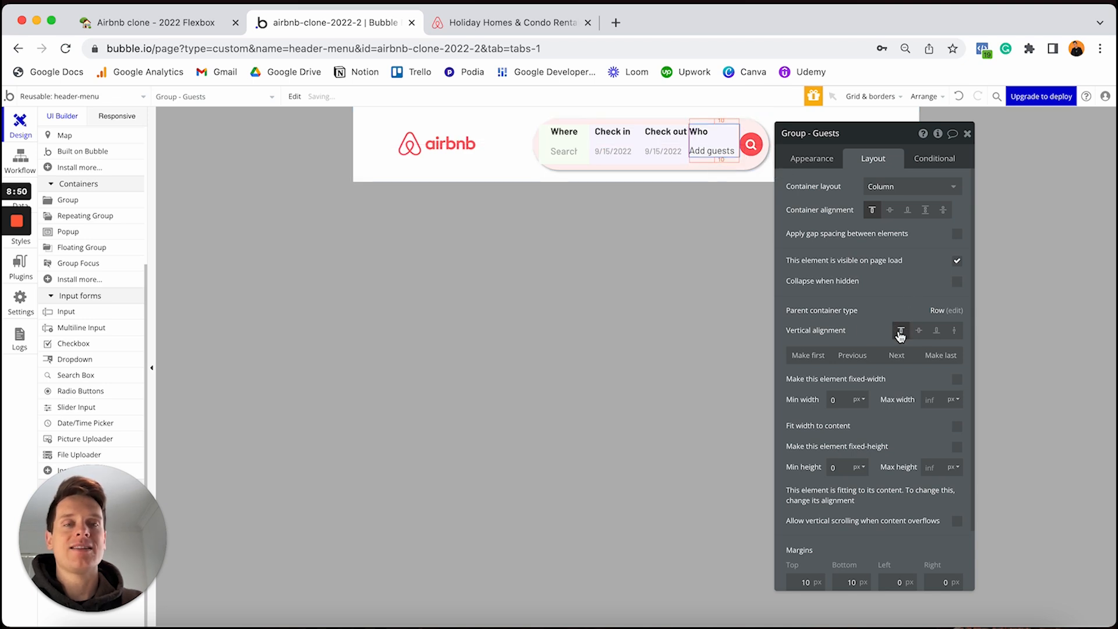
left_click(713, 139)
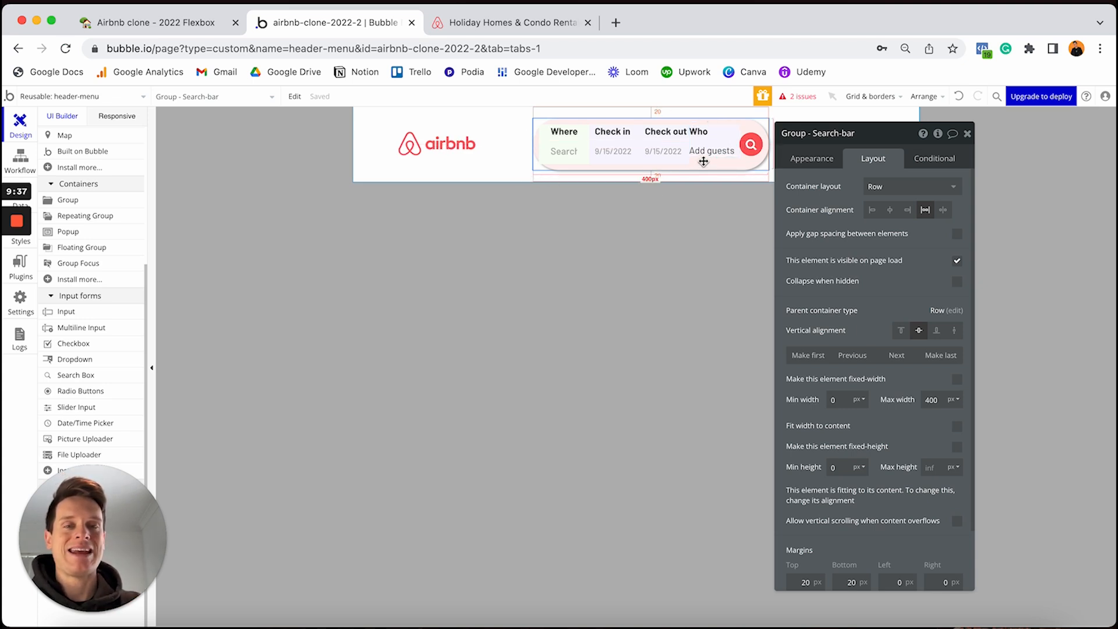
Step: Make Group - Where hidden on page load and collapsed when hidden
left_click(545, 133)
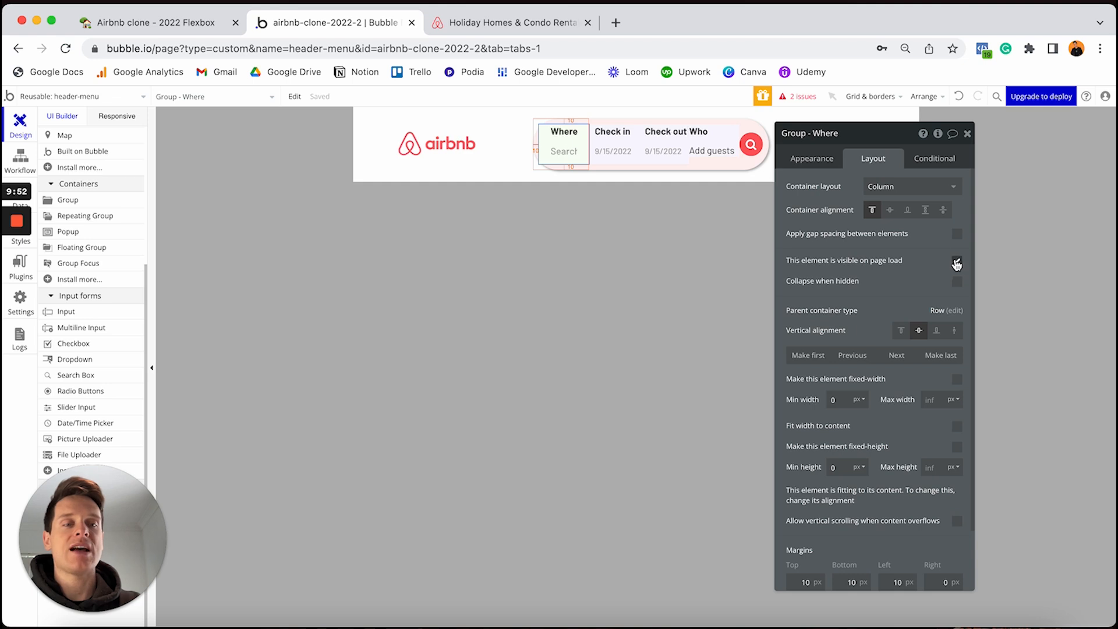
left_click(956, 261)
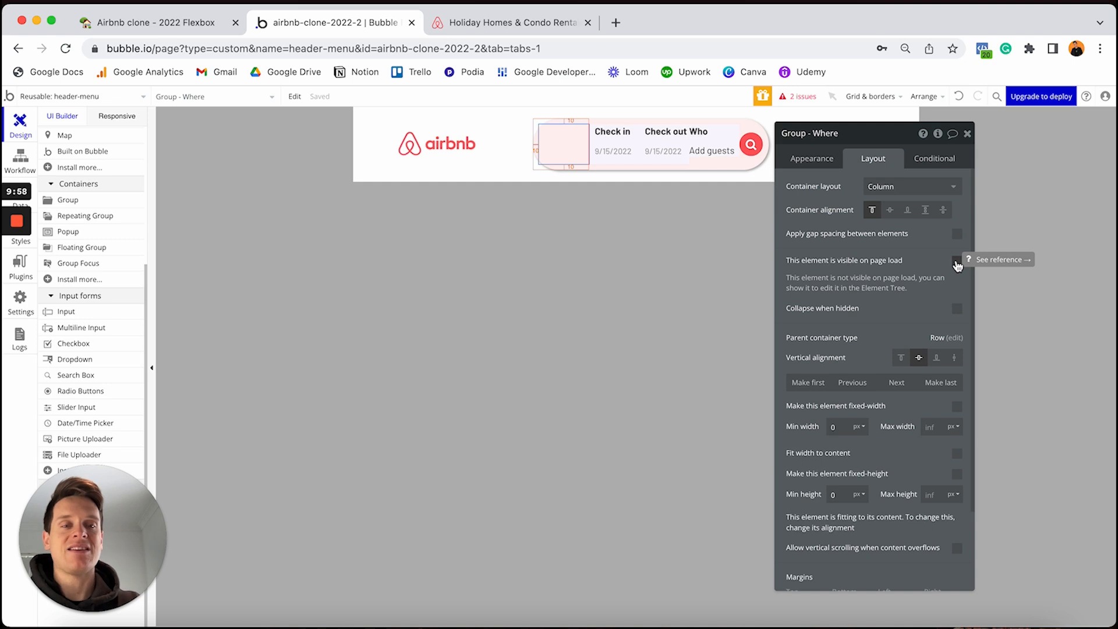
left_click(956, 309)
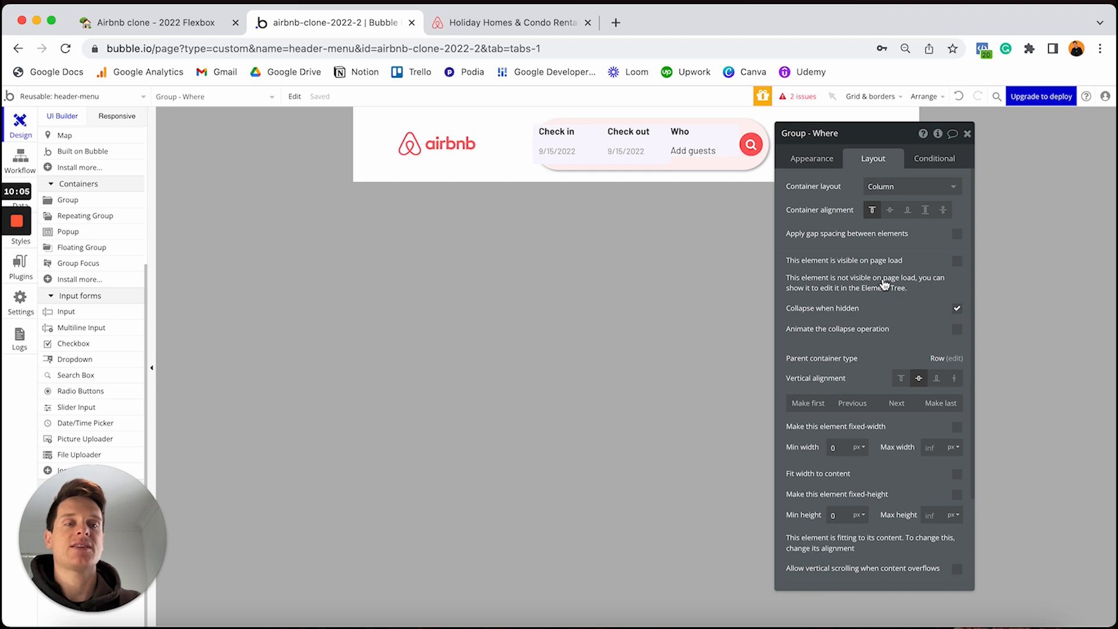
Step: Add a condition making Group - Where visible when Group - Search-bar's display-full-menu is "yes", and switch the condition's preview on
left_click(929, 161)
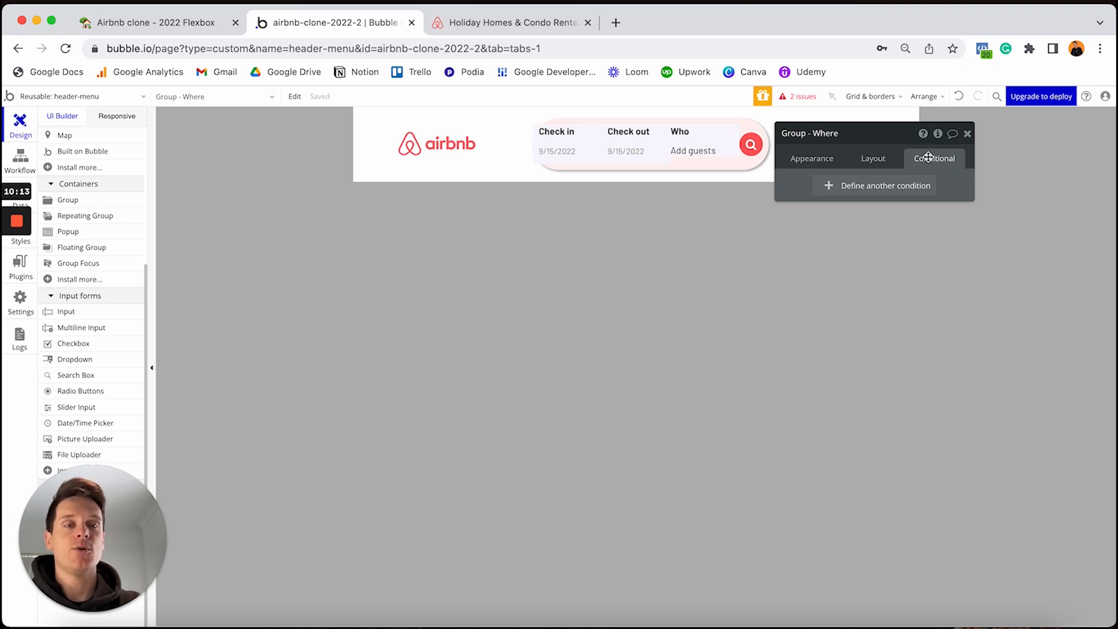
left_click(834, 187)
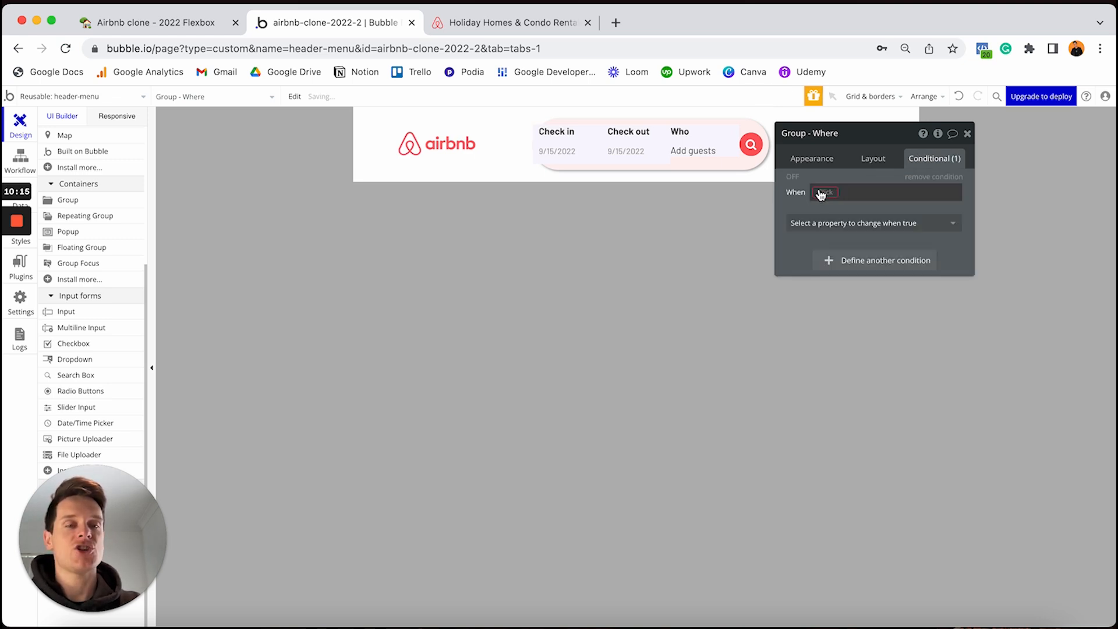
left_click(821, 194)
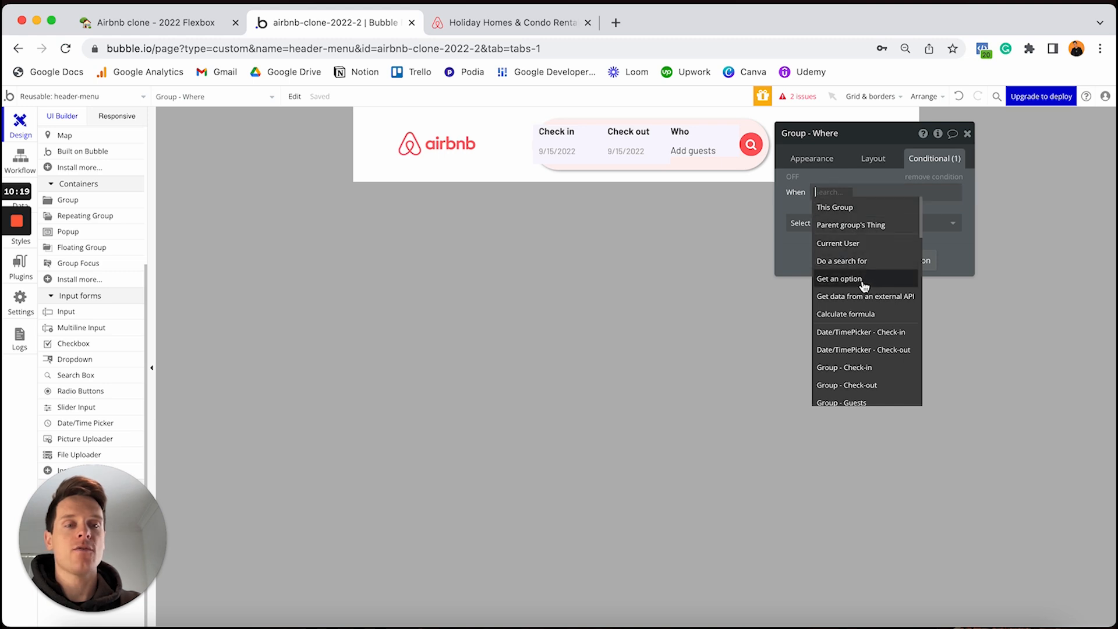
scroll(864, 286, "down", 5)
left_click(856, 331)
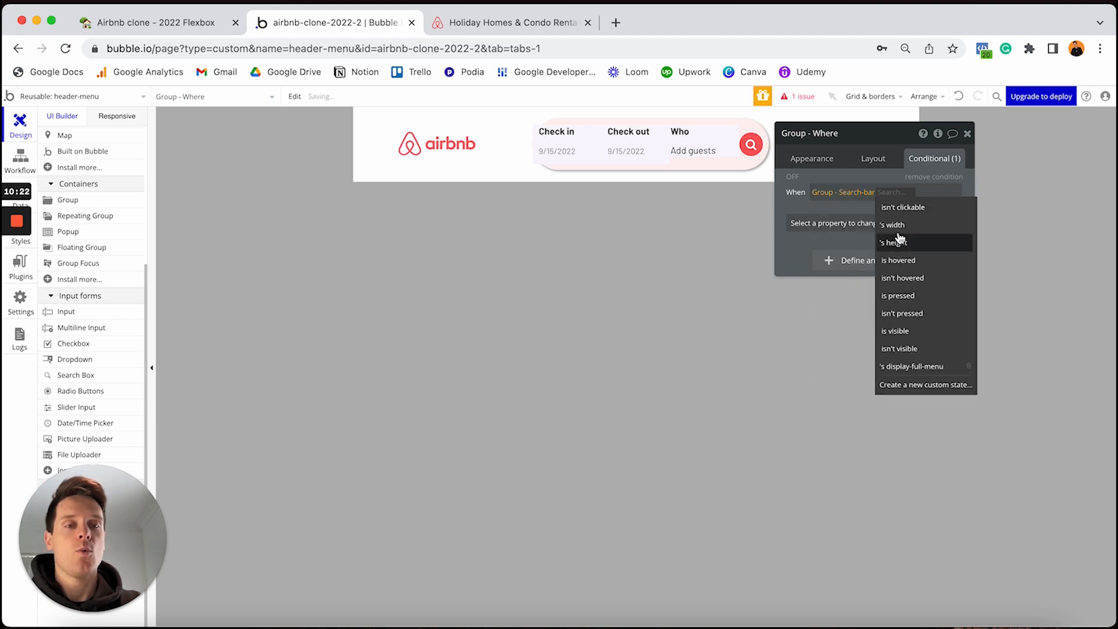
left_click(908, 367)
left_click(830, 202)
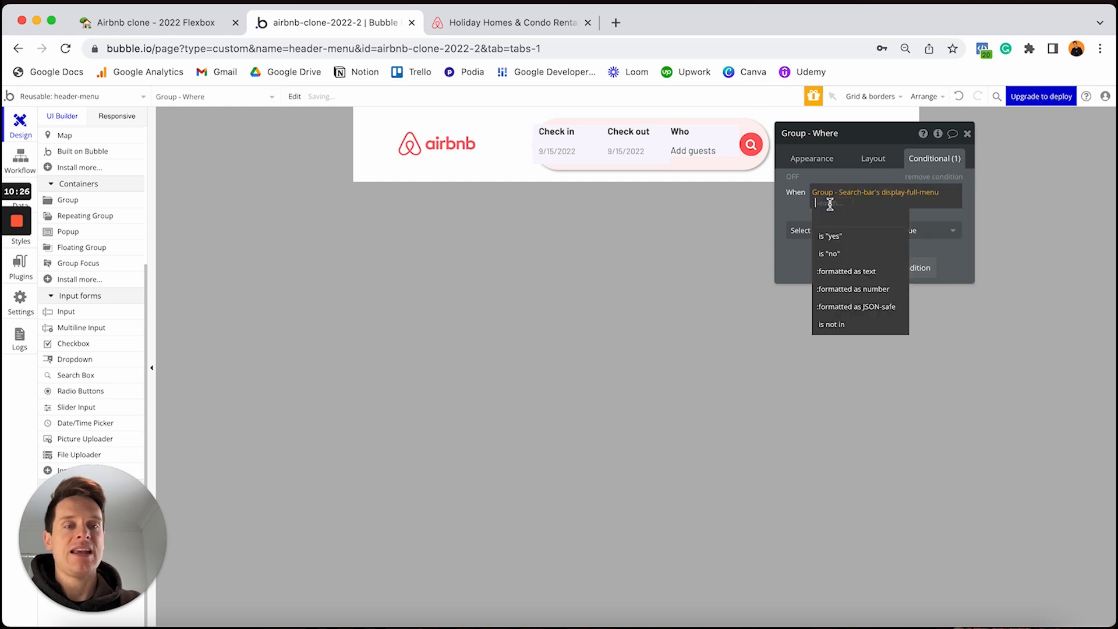
left_click(832, 236)
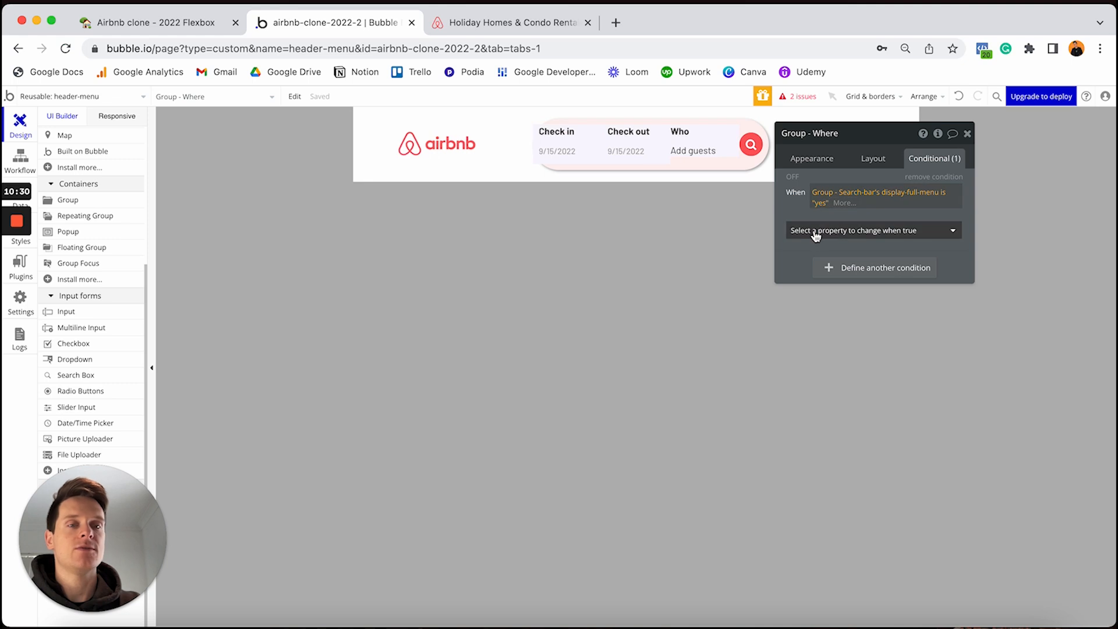
left_click(813, 231)
left_click(826, 265)
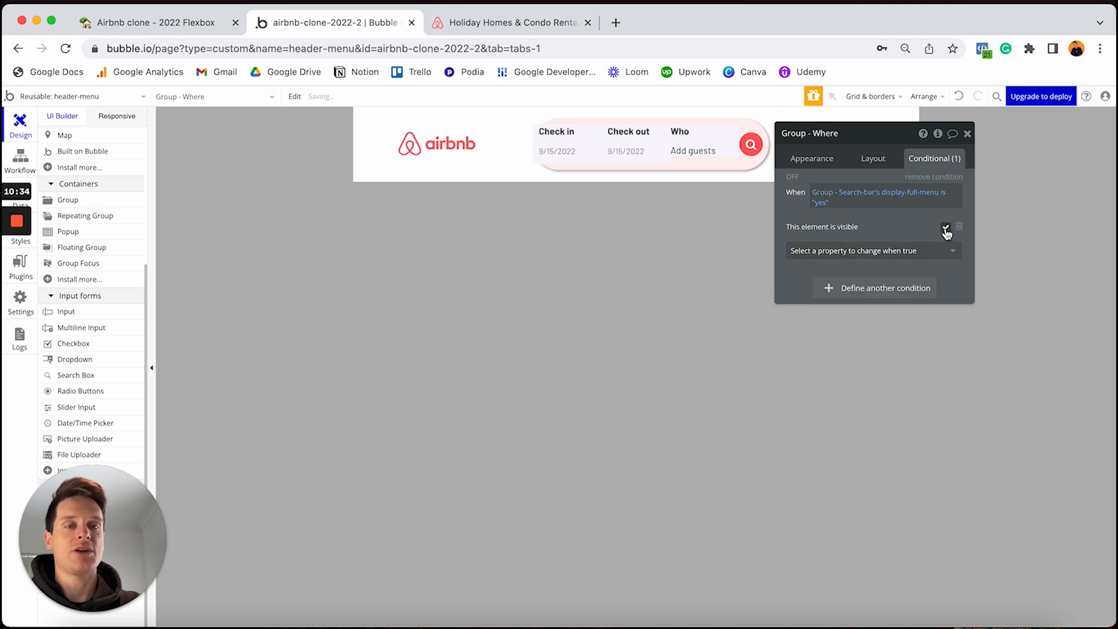
left_click(791, 177)
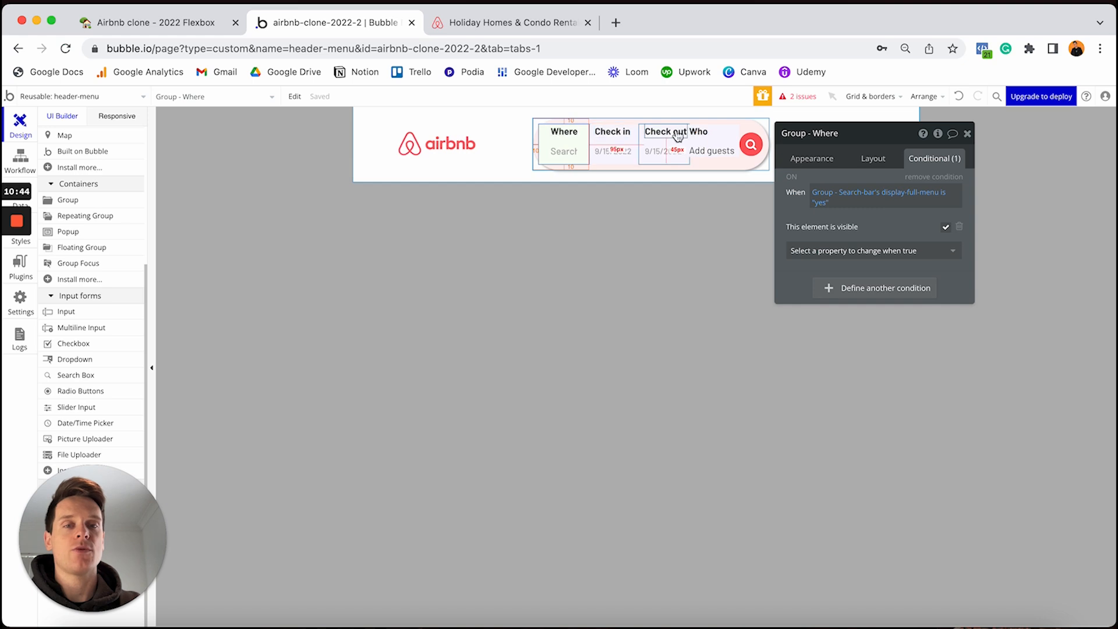
Step: Copy the conditional formatting of Group - Where and paste it onto Group - Check-in
right_click(542, 133)
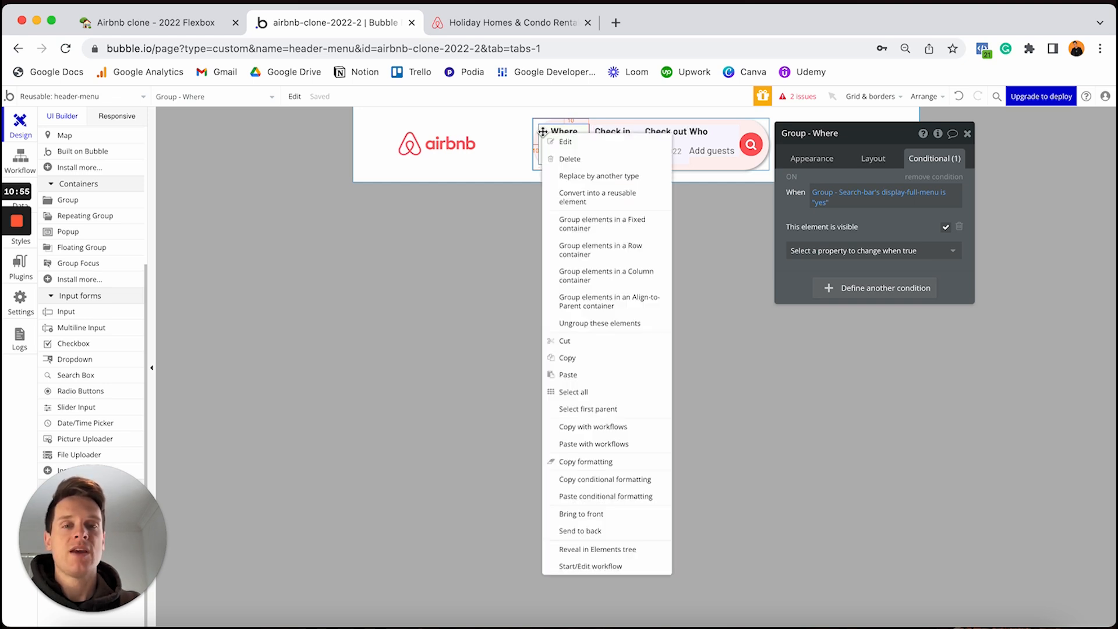
left_click(587, 479)
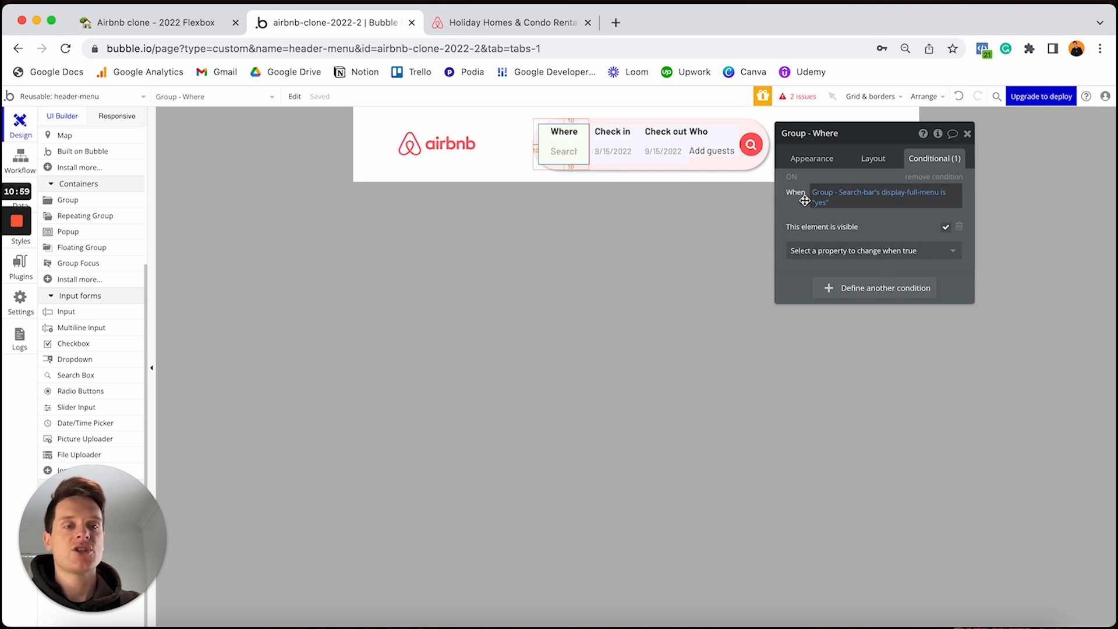
mouse_move(873, 192)
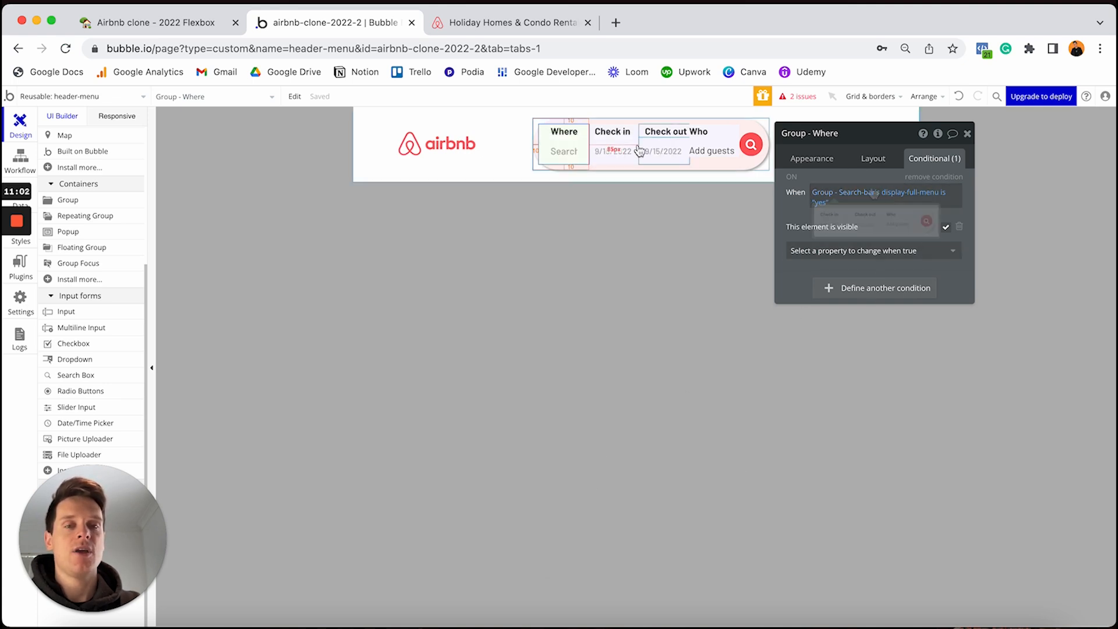
left_click(594, 130)
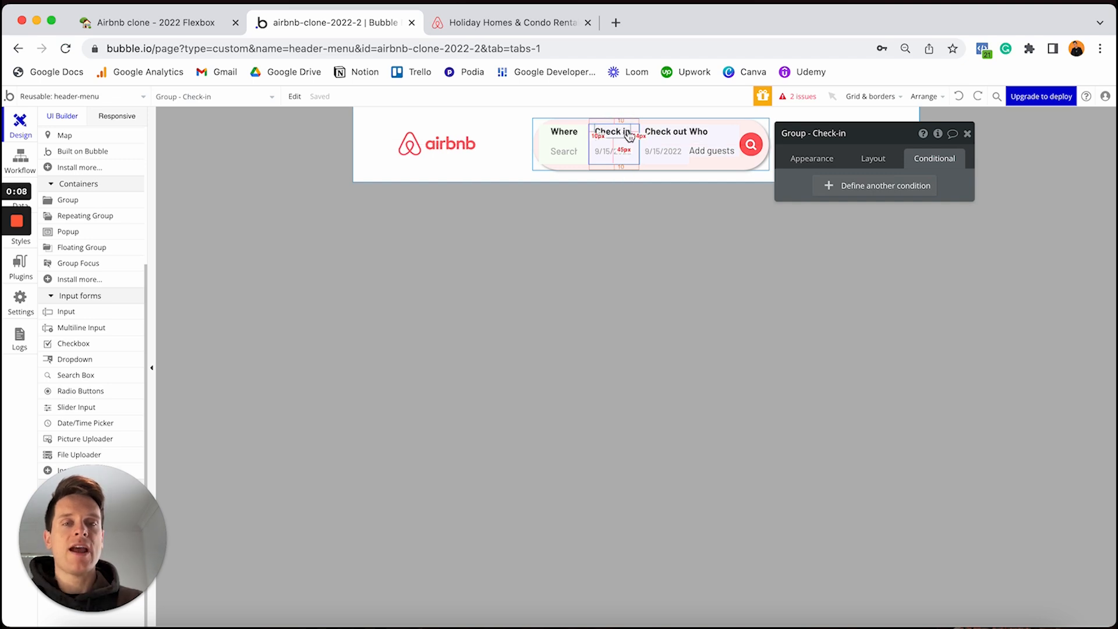
right_click(592, 130)
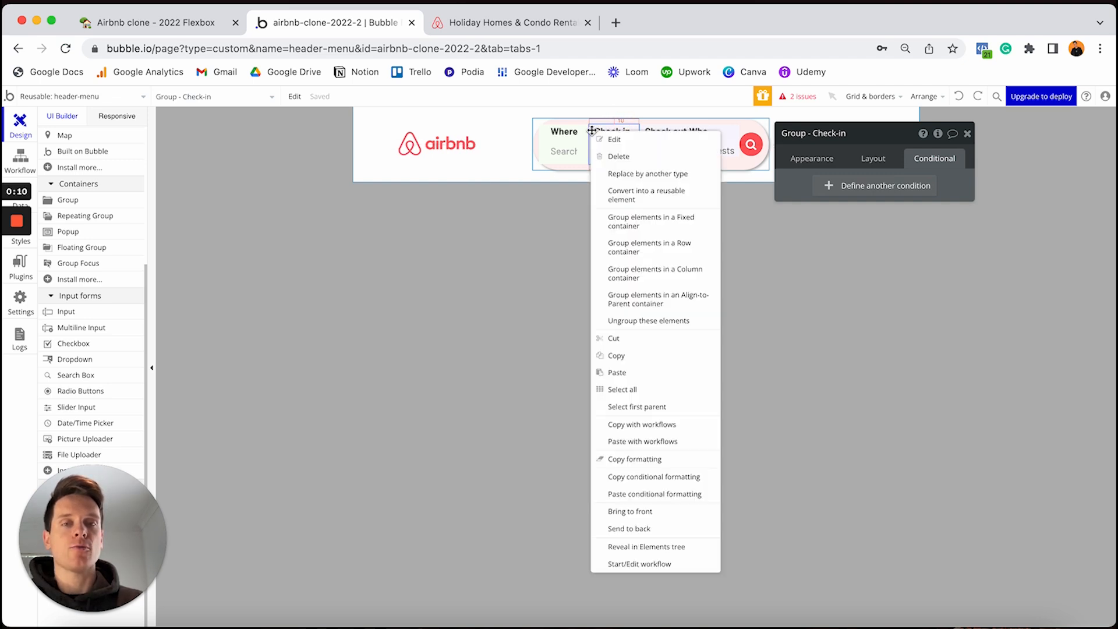
left_click(634, 494)
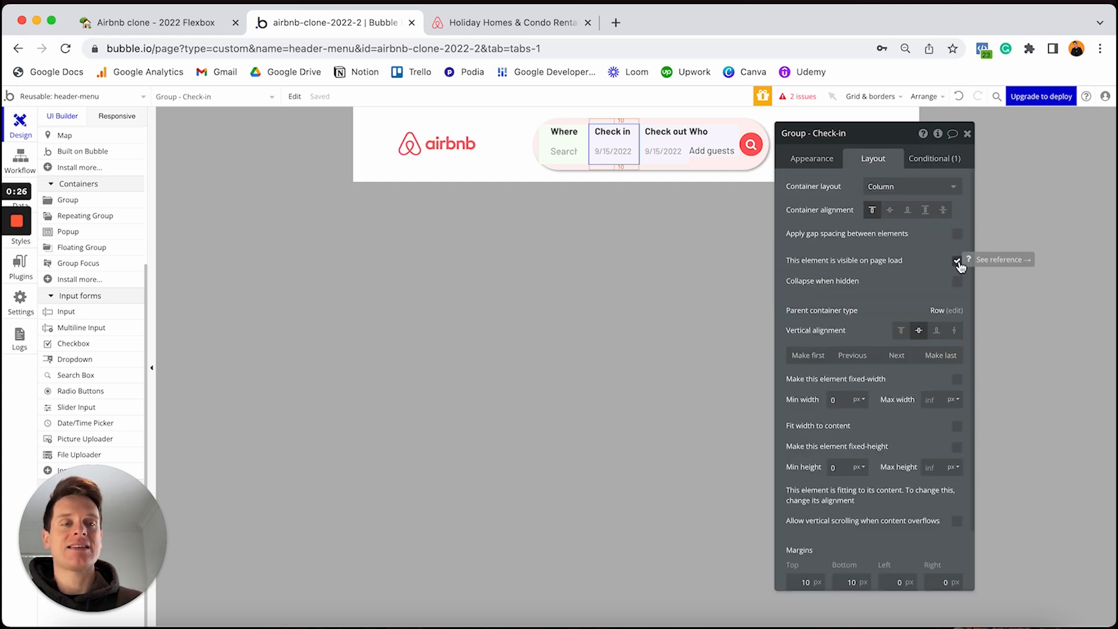
Step: Make Group - Check-in hidden on page load and collapsed when hidden, with its condition's preview switched on
left_click(957, 262)
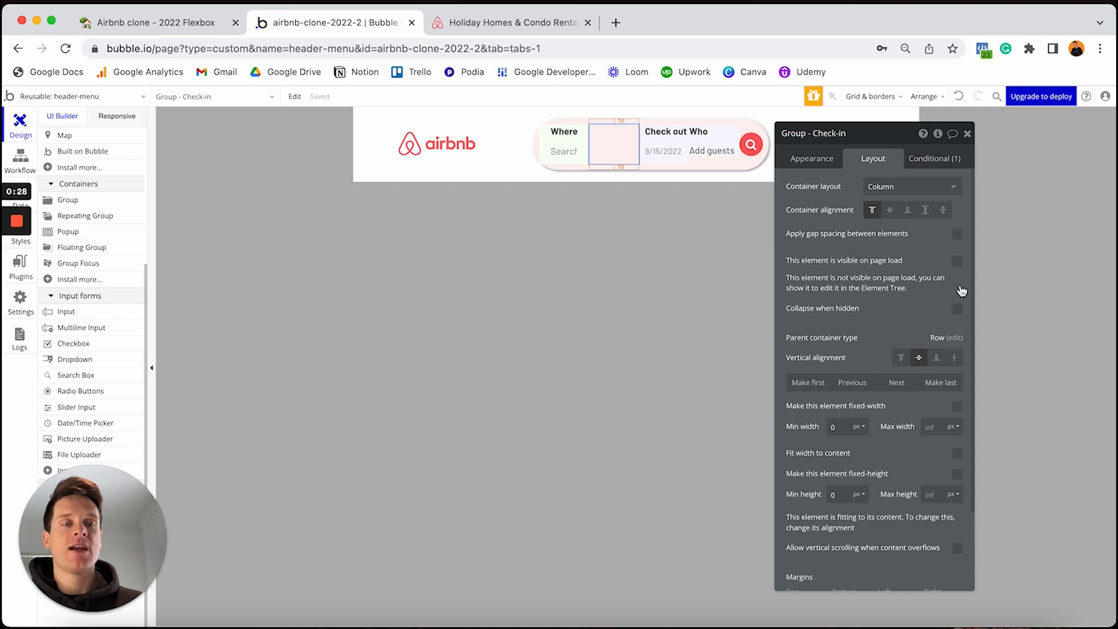
left_click(956, 309)
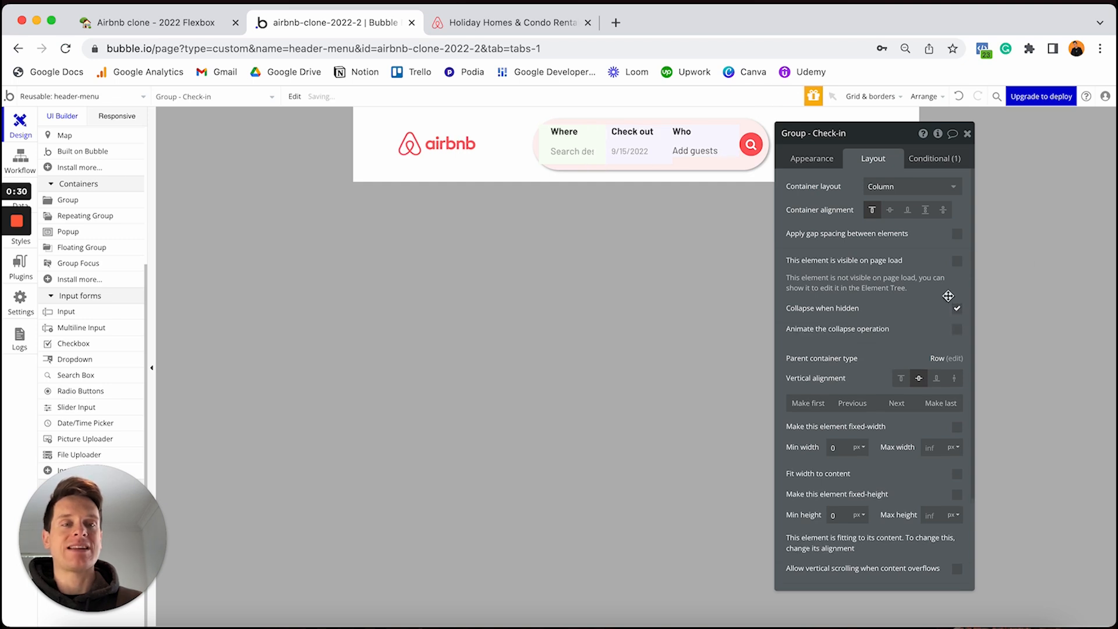
left_click(931, 158)
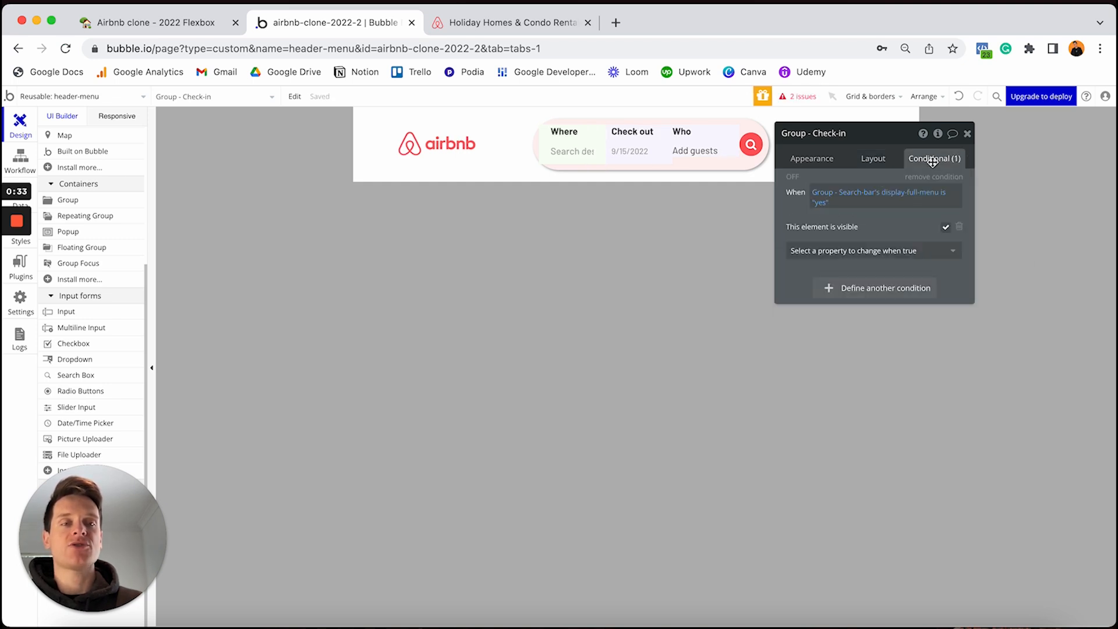
left_click(793, 179)
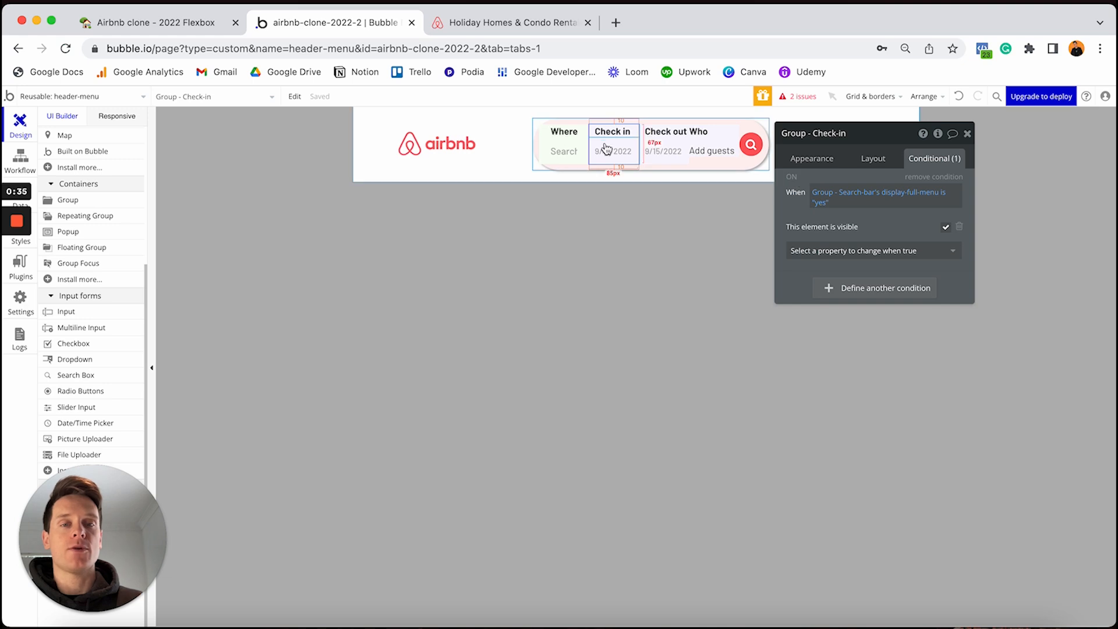
Step: Paste the copied conditional formatting onto Group - Check-out
right_click(645, 130)
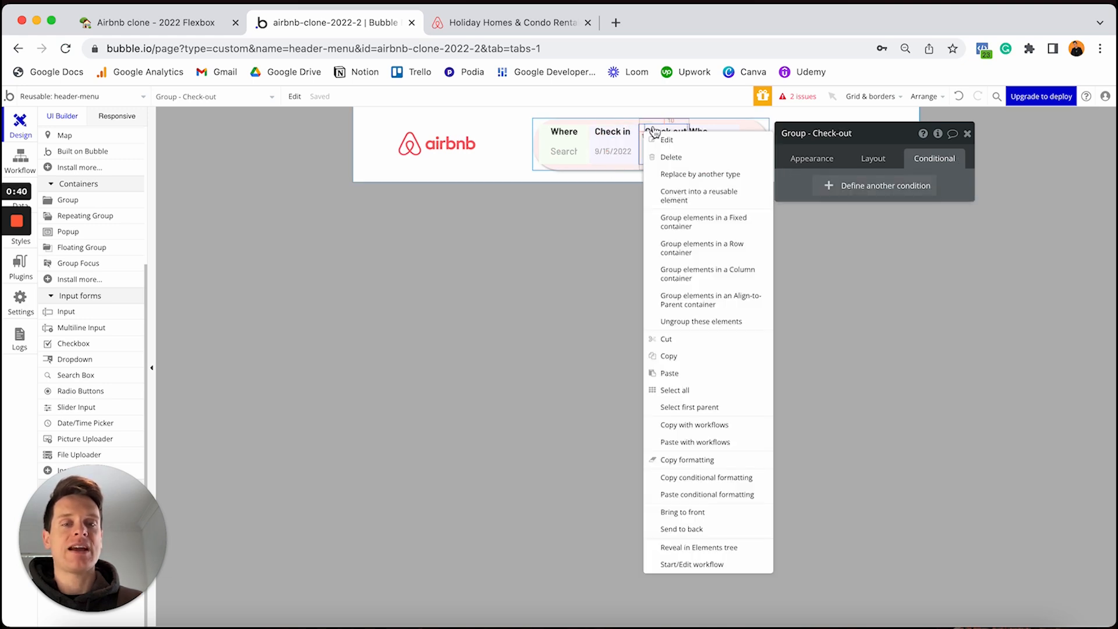
left_click(687, 496)
Step: Make Group - Check-out hidden on page load and collapsed when hidden, with its condition's preview switched on
left_click(872, 158)
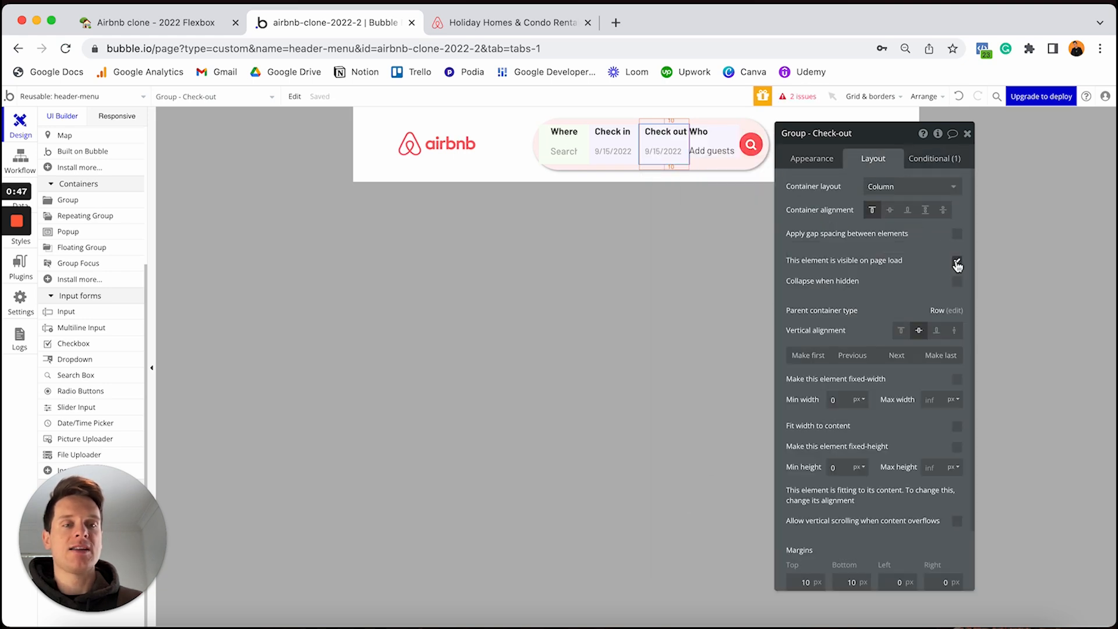
left_click(956, 261)
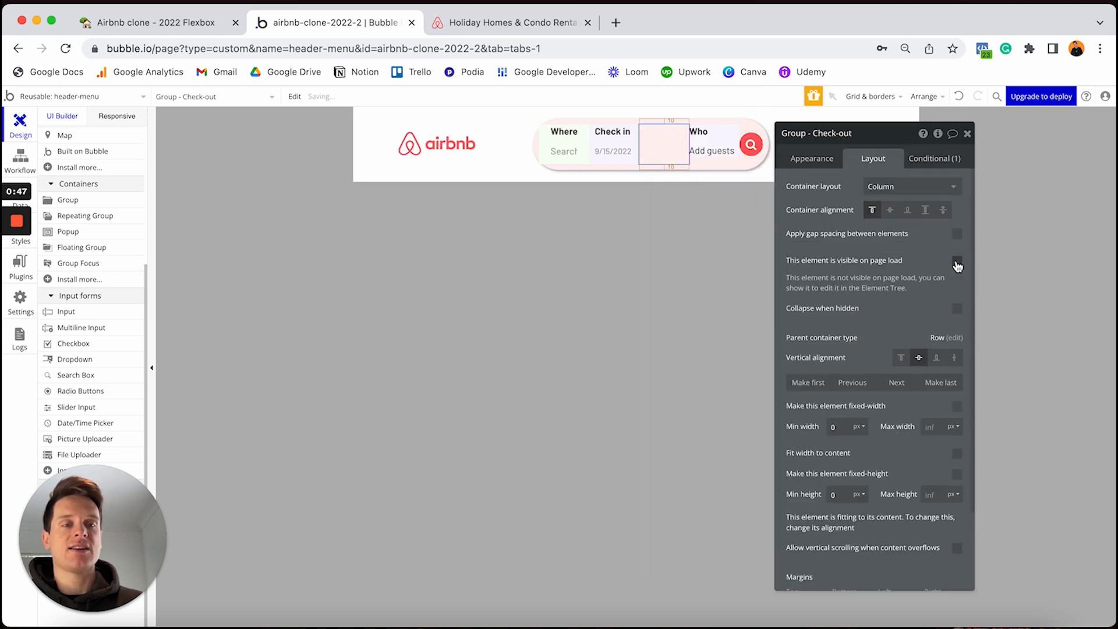
left_click(956, 309)
left_click(948, 166)
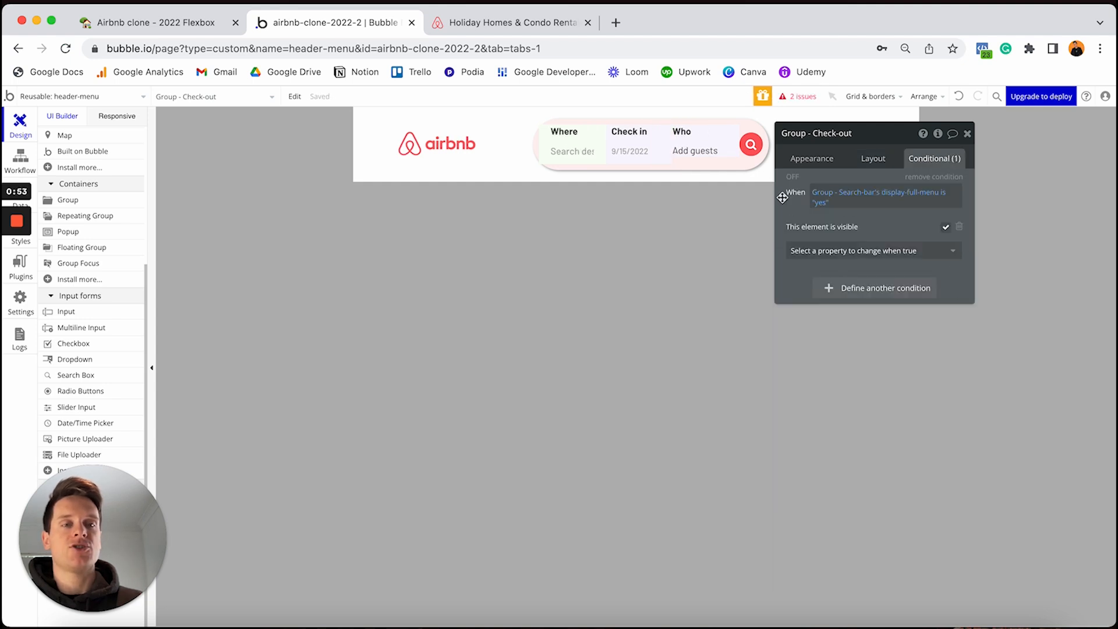
left_click(792, 177)
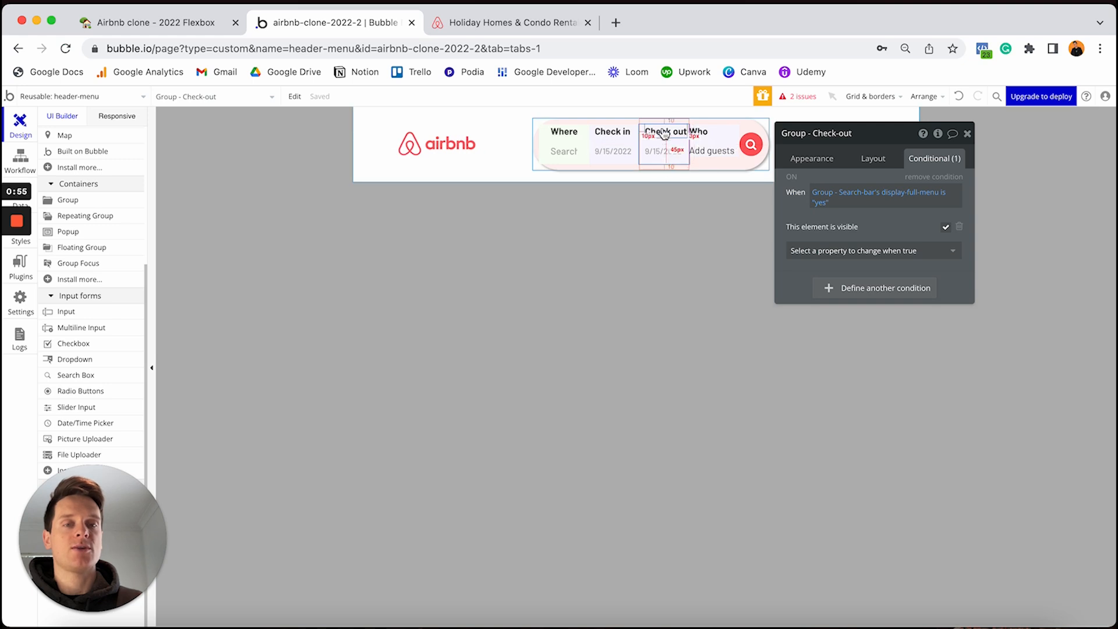
Step: Paste the copied conditional formatting onto Group - Guests
left_click(702, 134)
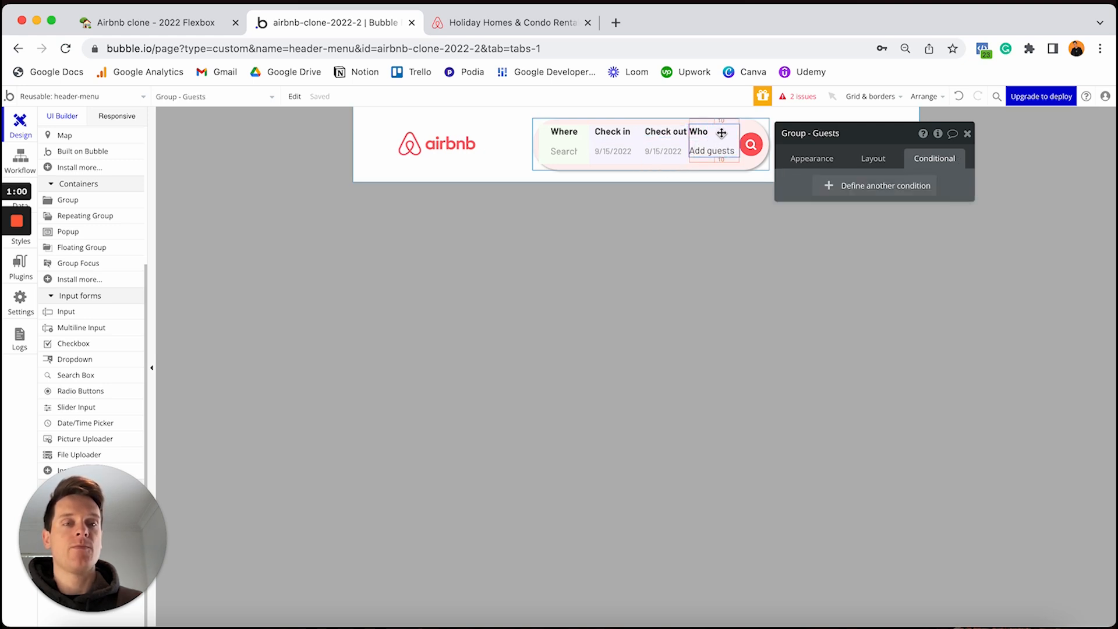
right_click(721, 132)
left_click(763, 498)
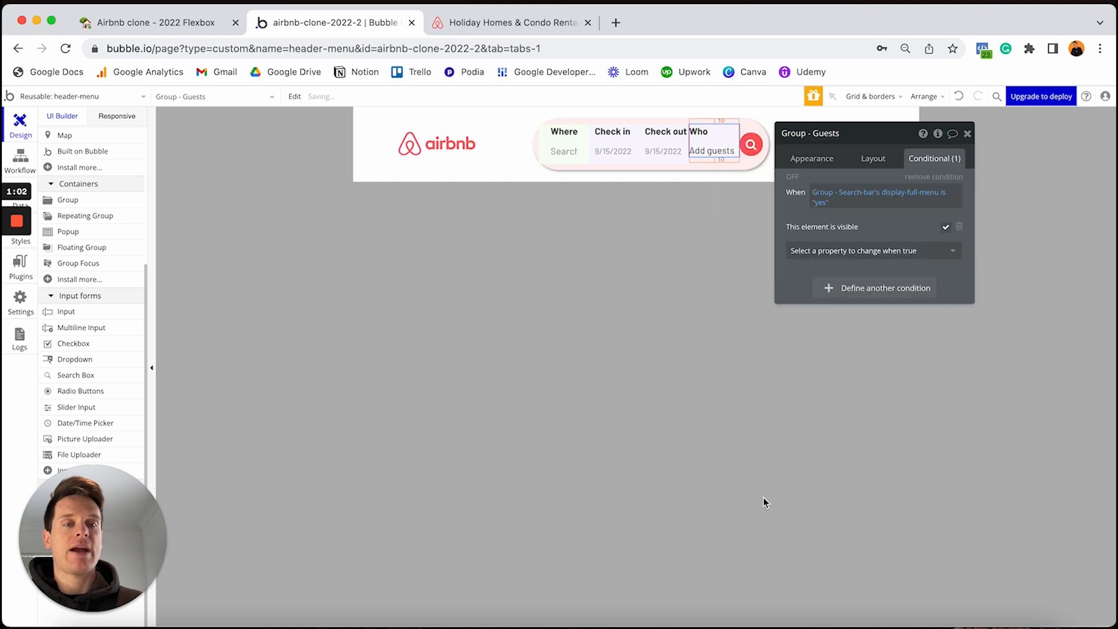
Step: Make Group - Guests hidden on page load and collapsed when hidden, with its condition's preview switched on
left_click(874, 158)
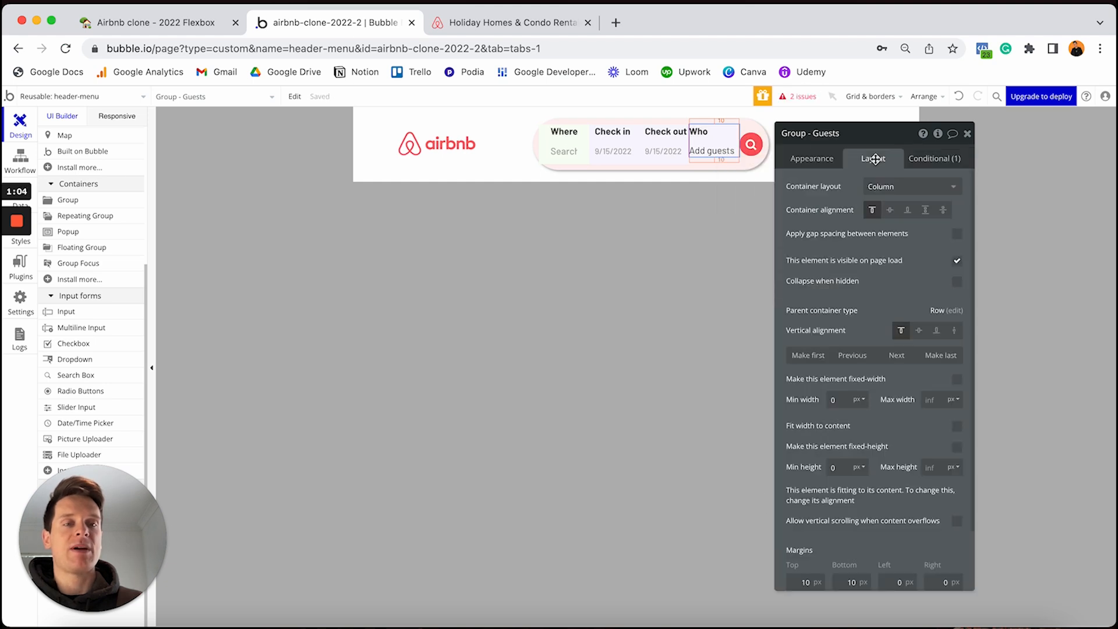
left_click(957, 261)
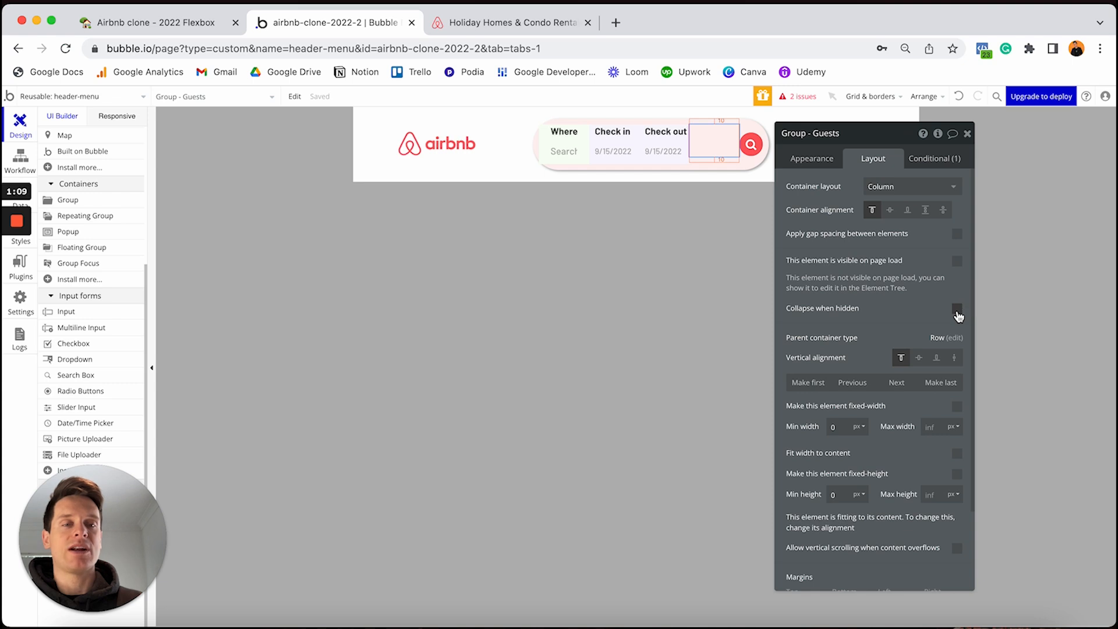
left_click(957, 309)
left_click(935, 158)
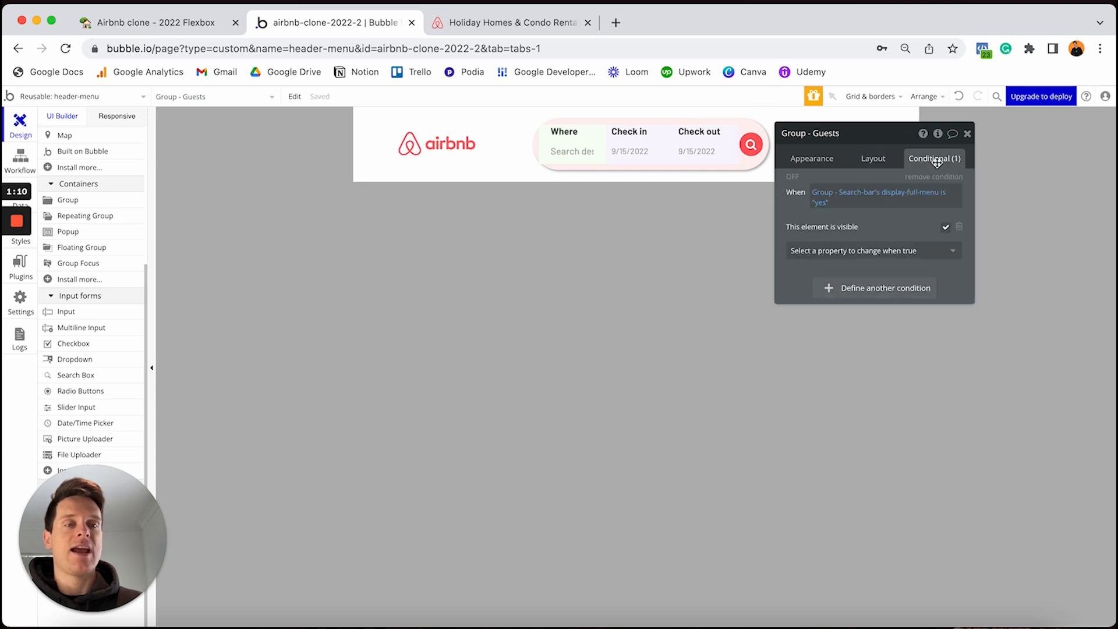
left_click(791, 177)
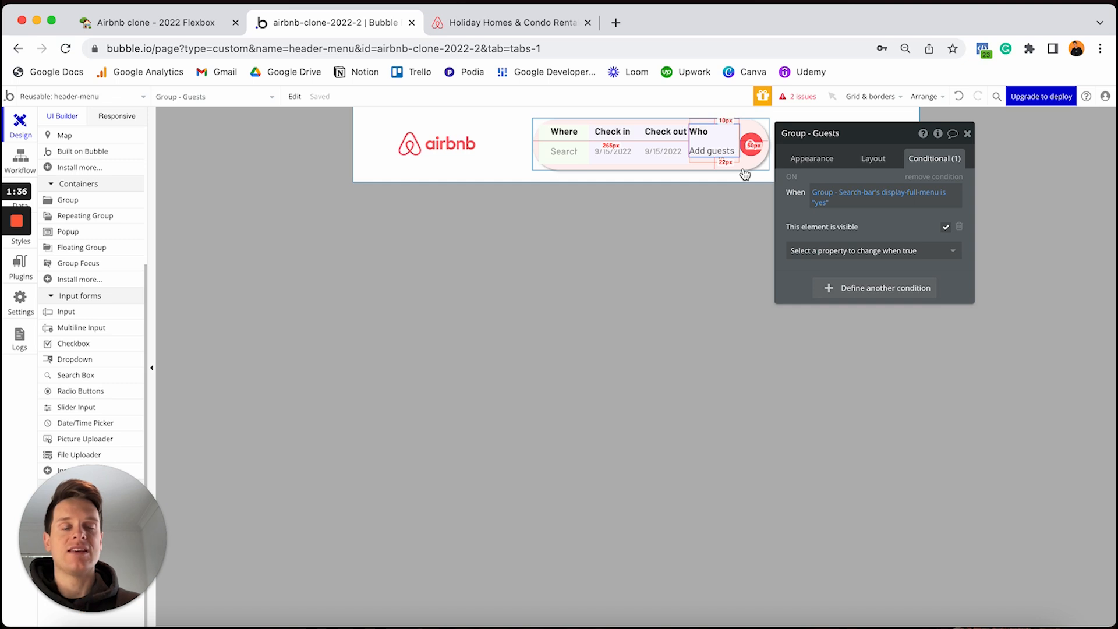
Step: Add a condition to Group - Search-bar for when Group - Search-bar's display-full-menu is "yes"
left_click(756, 128)
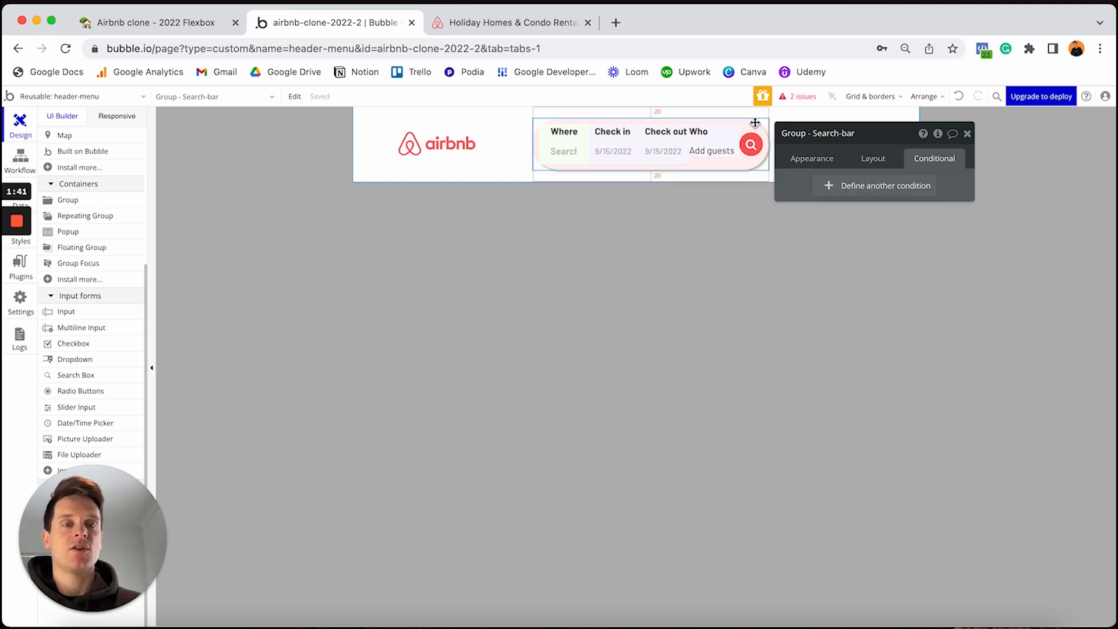
left_click(868, 157)
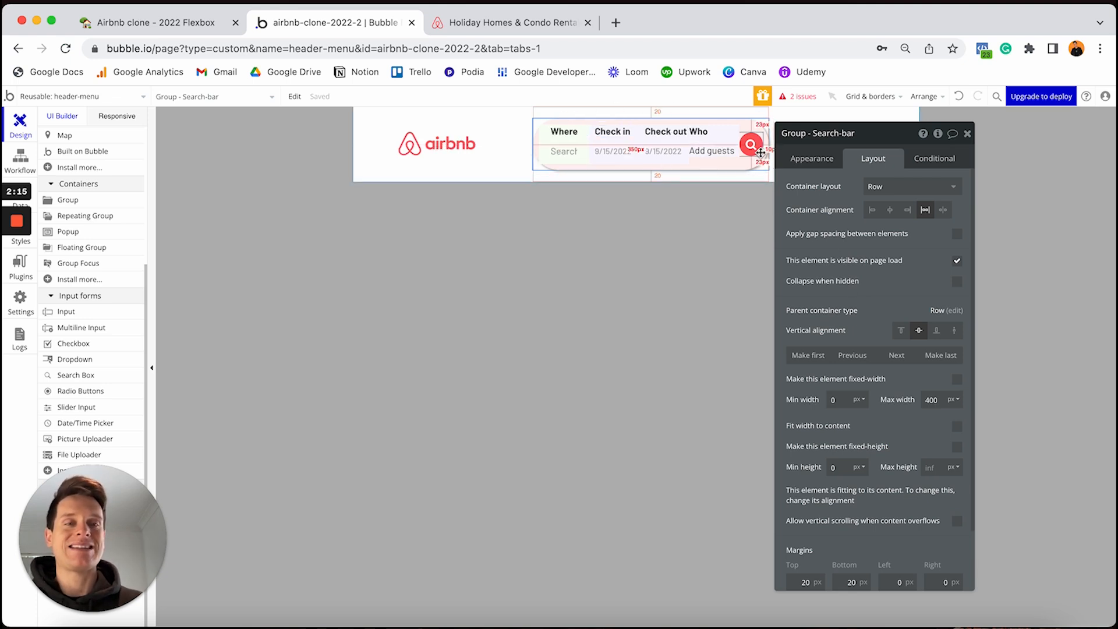
left_click(931, 160)
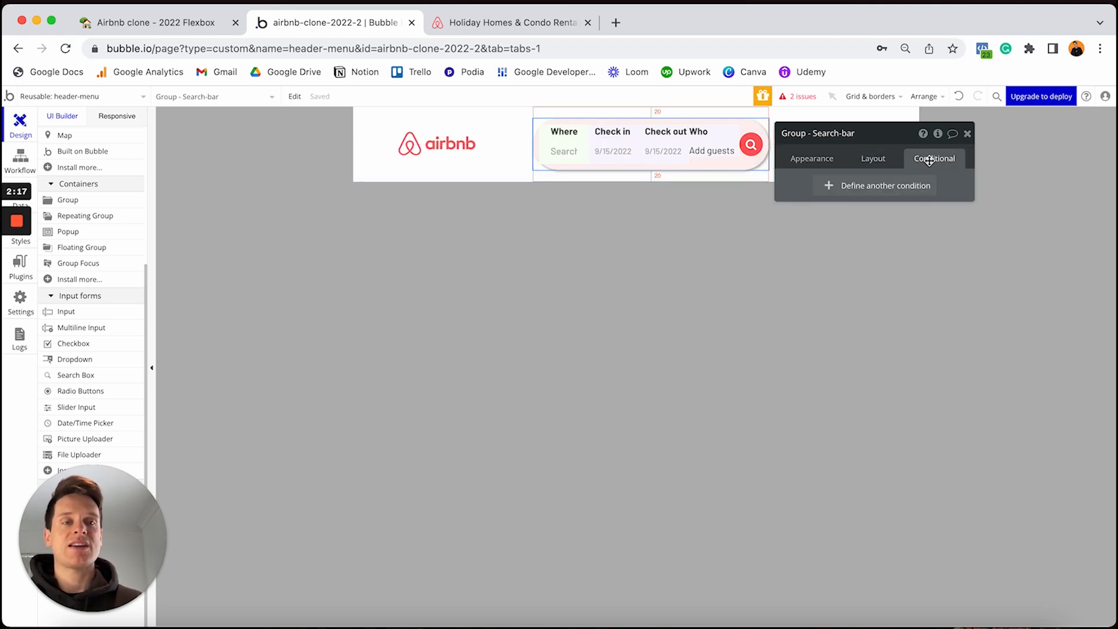
left_click(842, 186)
left_click(842, 191)
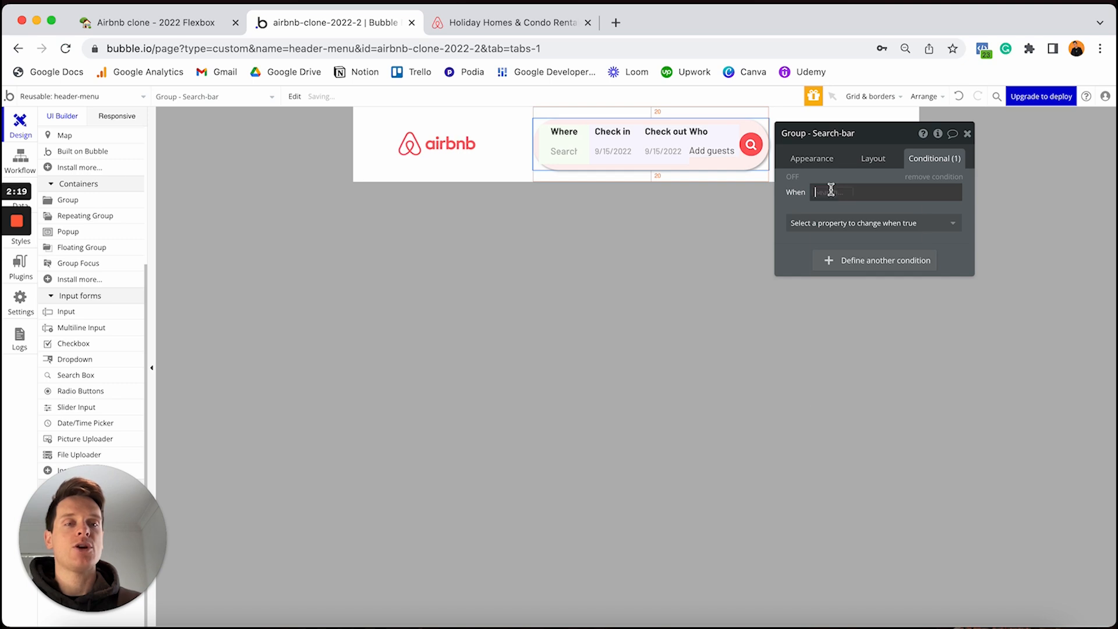
scroll(869, 256, "down", 5)
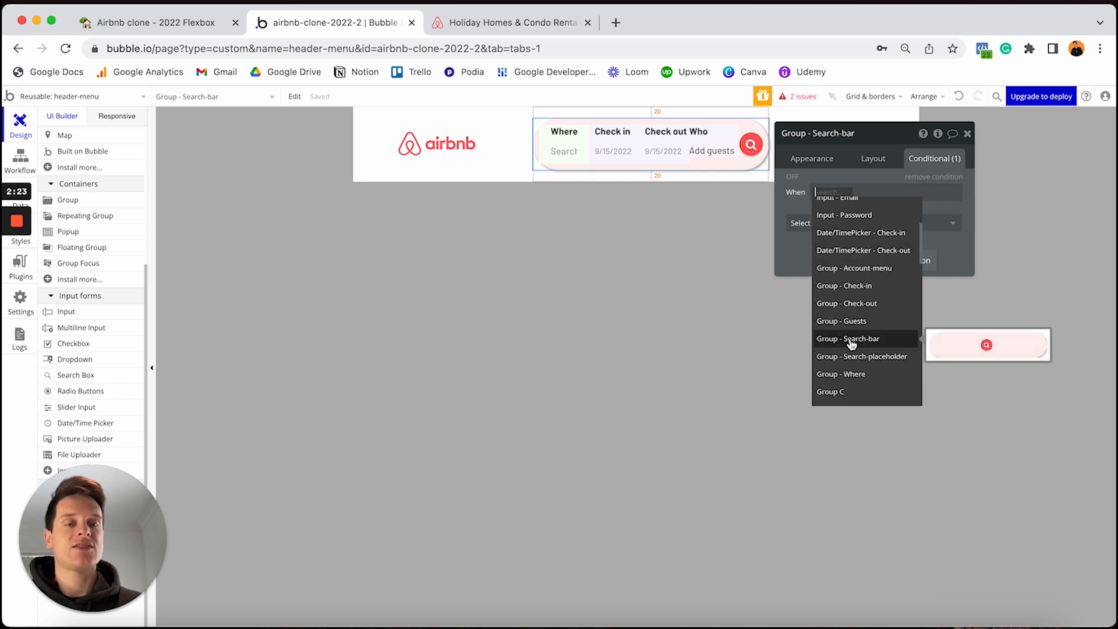
left_click(852, 343)
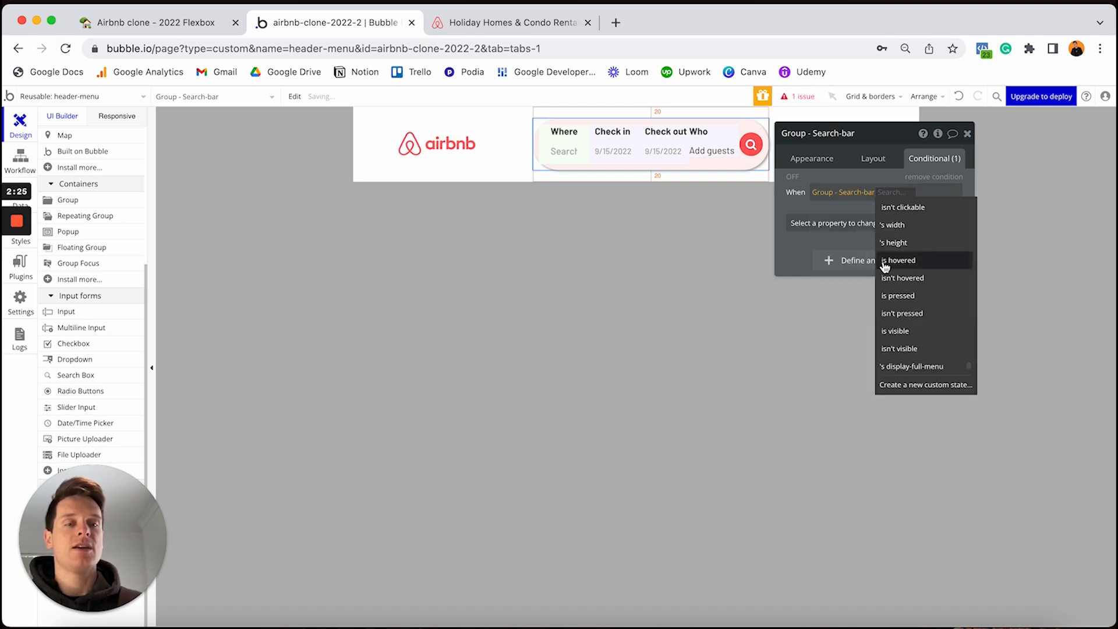
left_click(911, 368)
left_click(822, 206)
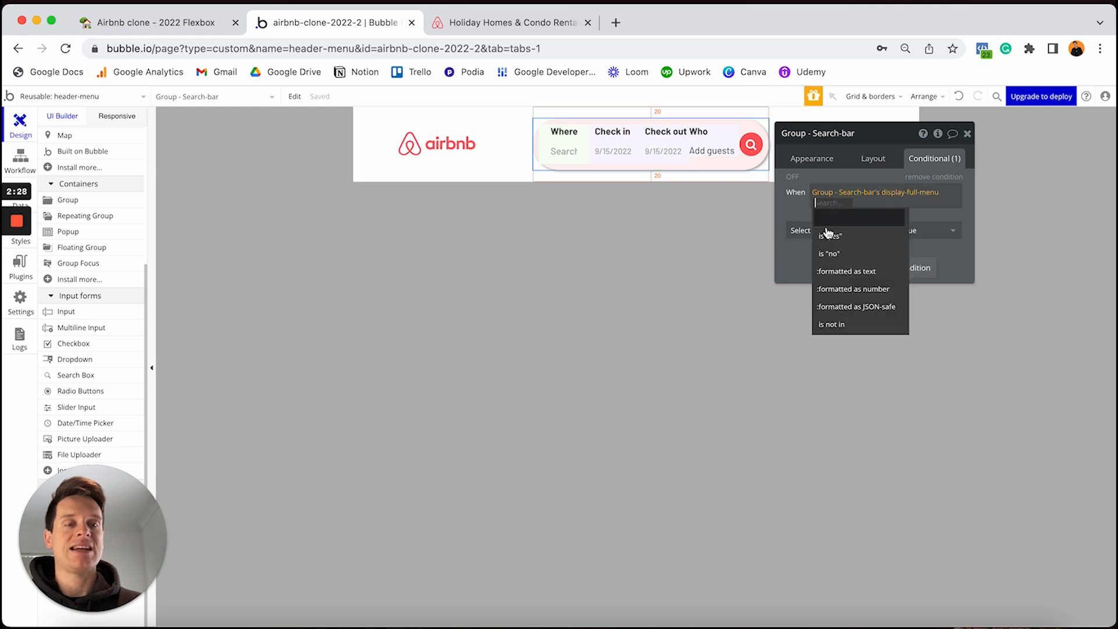
left_click(828, 244)
Step: Make Group - Search-bar's condition change Max width to inf, and switch on the condition's preview
left_click(851, 232)
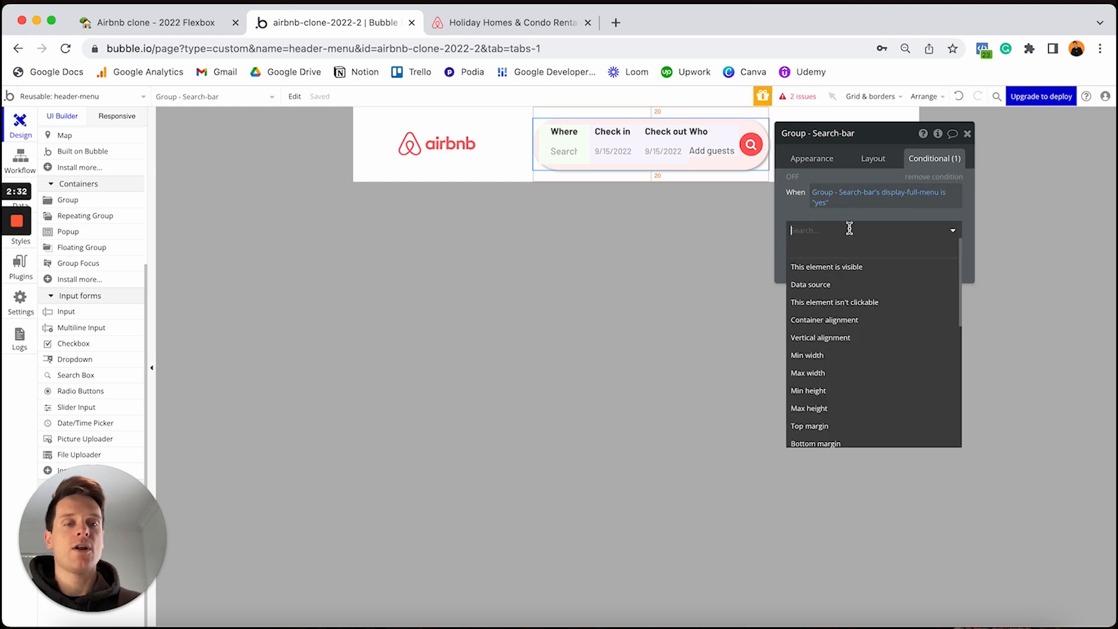
left_click(816, 374)
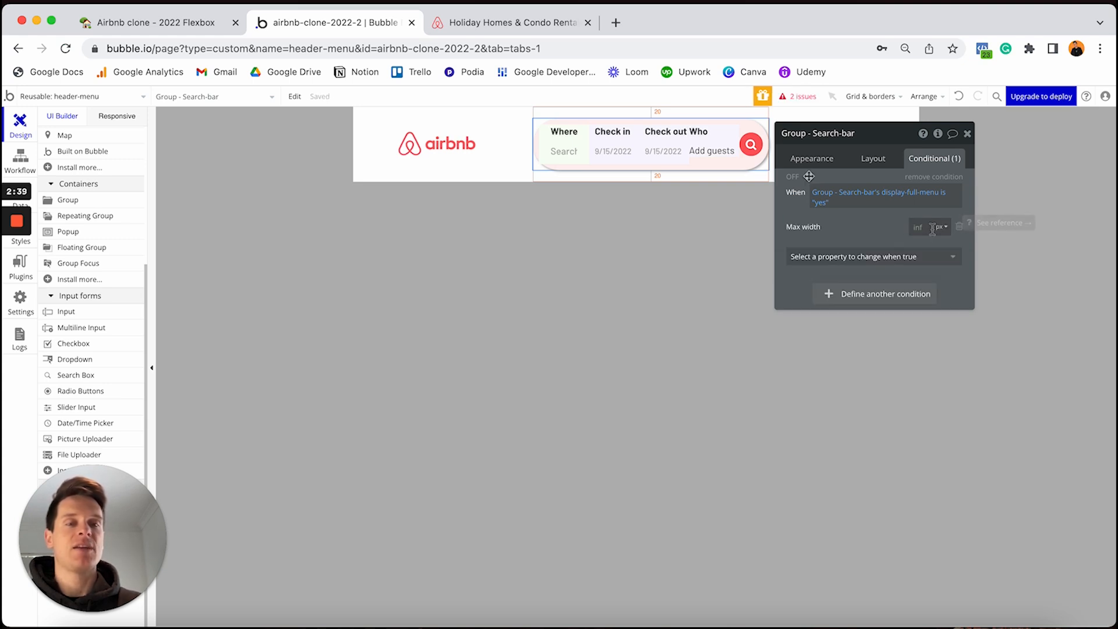
left_click(790, 178)
left_click_drag(815, 133, 841, 201)
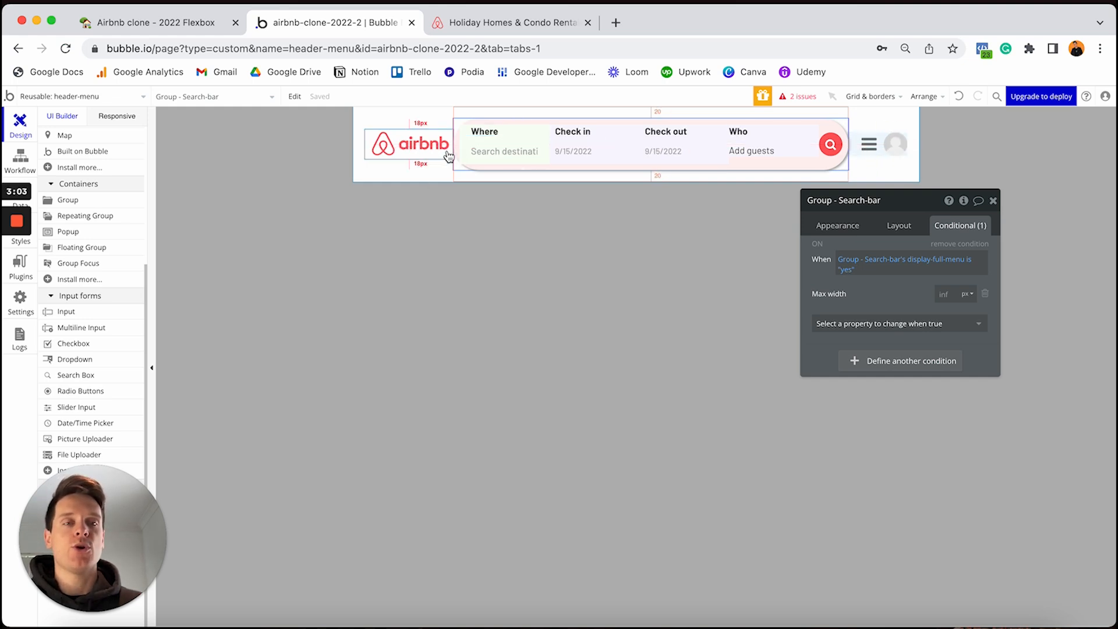
Step: Set the left and right margins of Group - Search-bar to 20 px each
left_click(893, 228)
left_click_drag(901, 212, 921, 147)
scroll(910, 327, "down", 1)
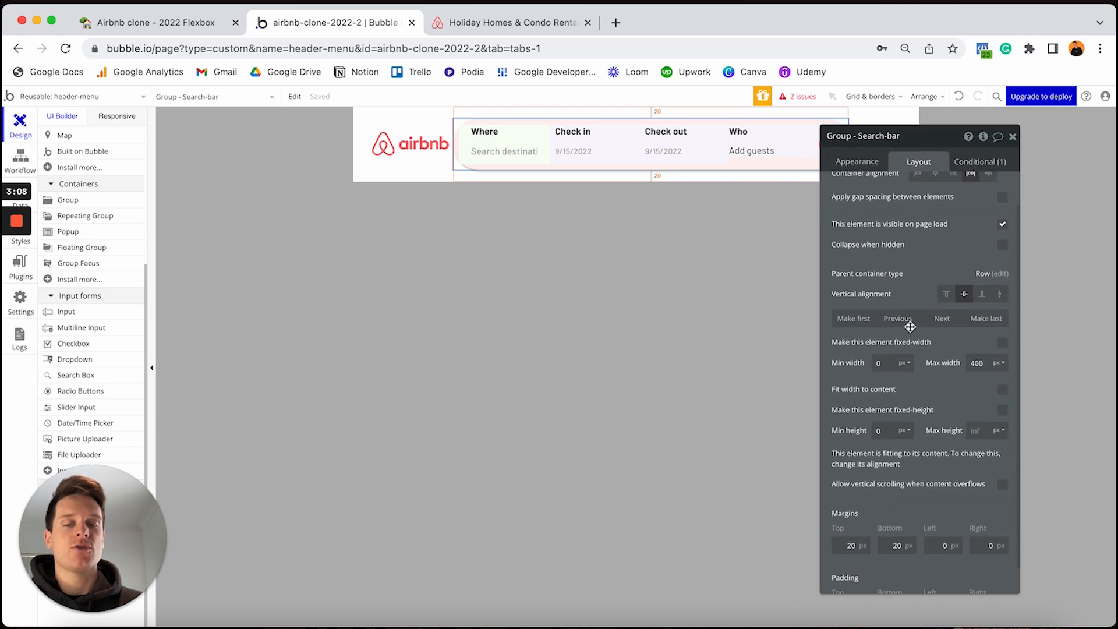
scroll(910, 327, "down", 1)
left_click(948, 522)
type("20")
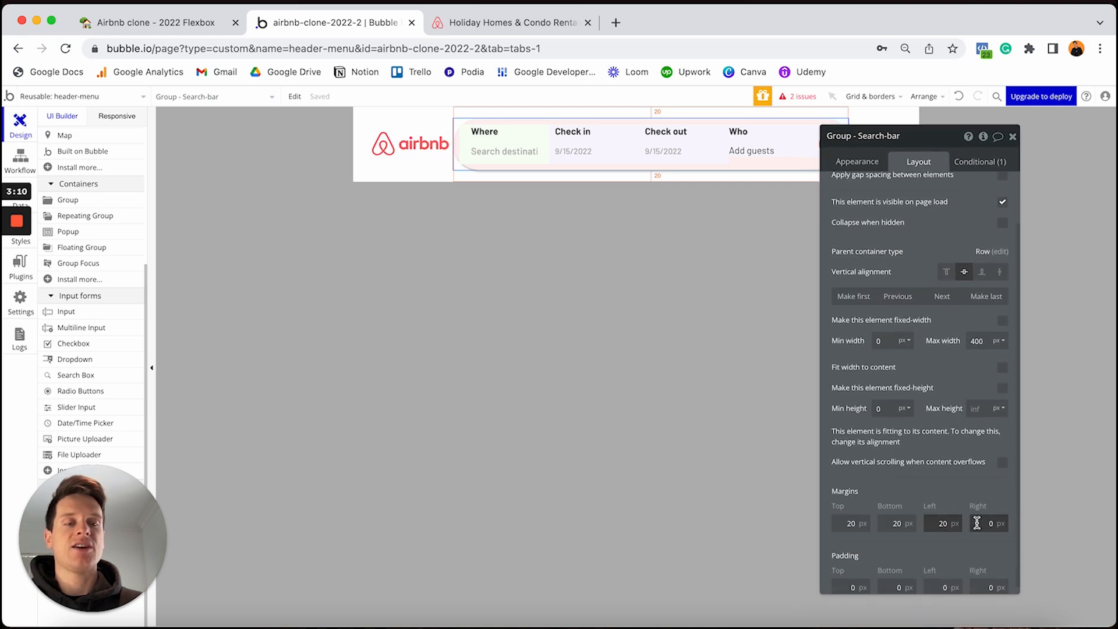
left_click(976, 523)
type("20")
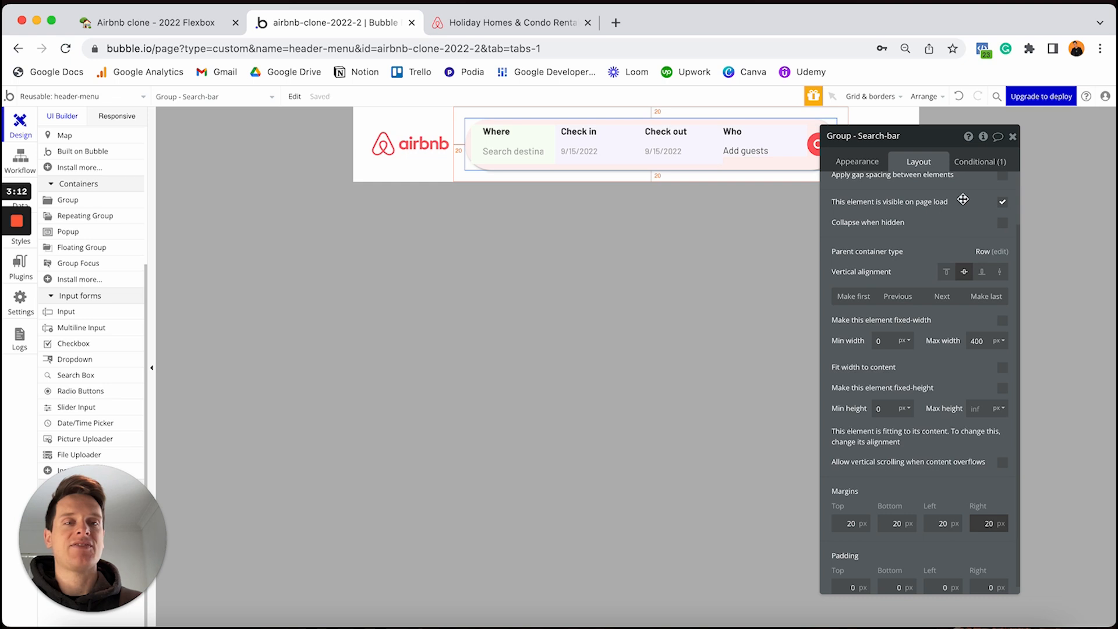
left_click_drag(936, 140, 940, 216)
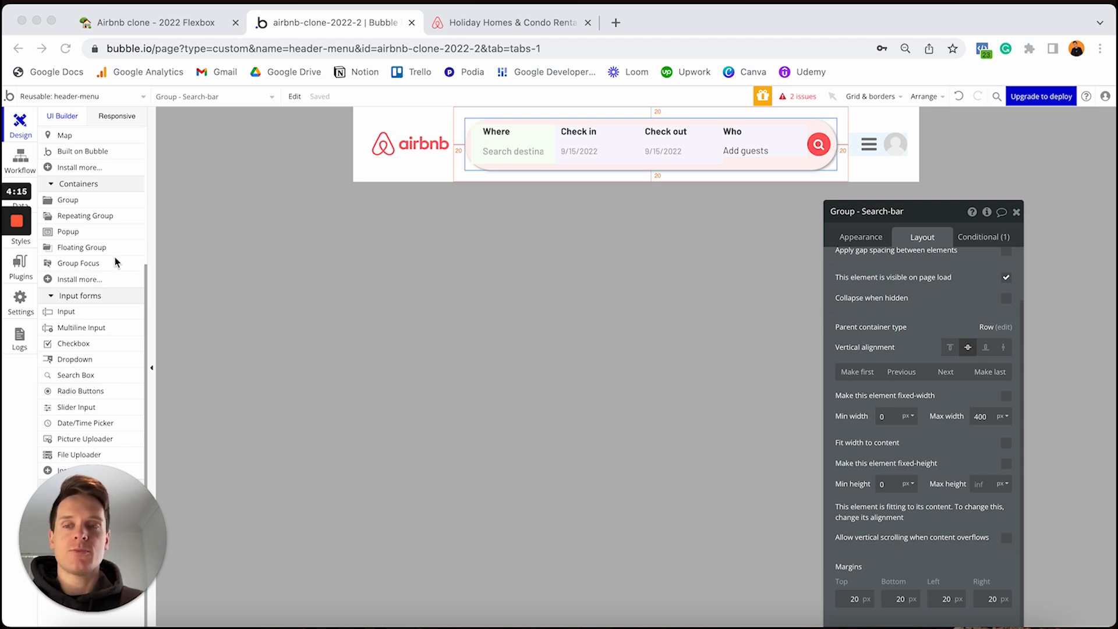
Step: Place an icon at the far end of Group - Search-bar, after the search icon, and choose the "close" cross symbol for it
scroll(114, 261, "up", 5)
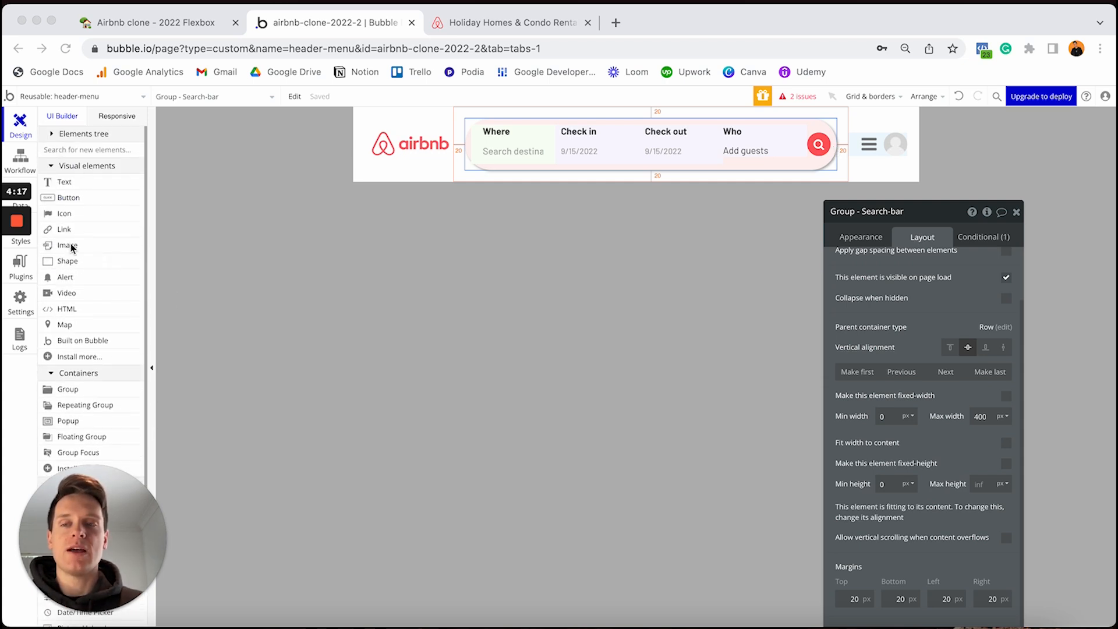
left_click(64, 214)
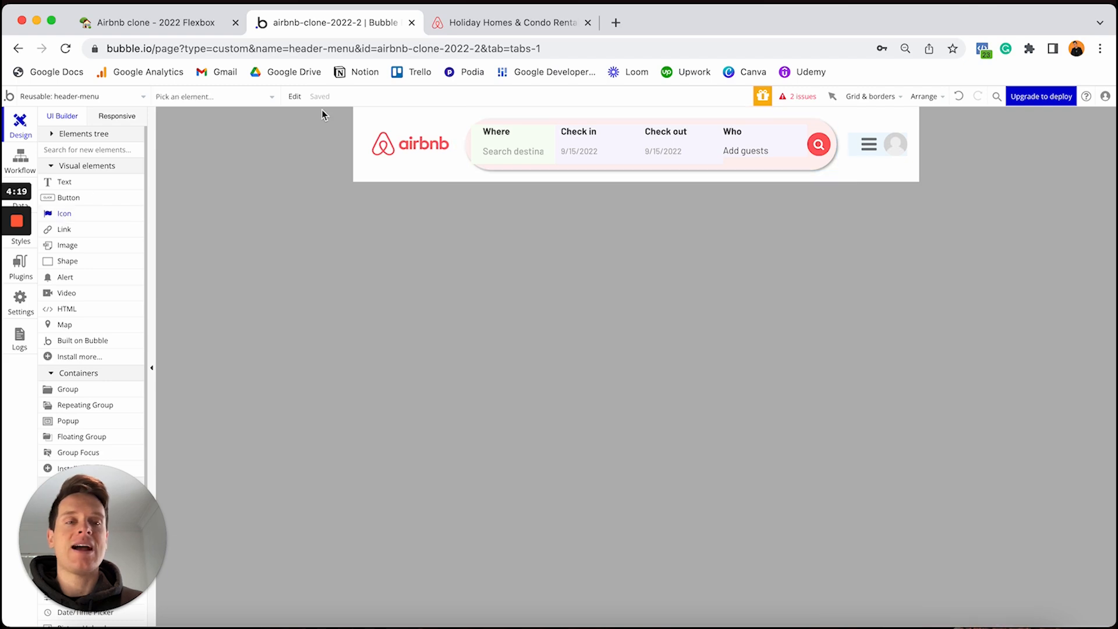
left_click(834, 140)
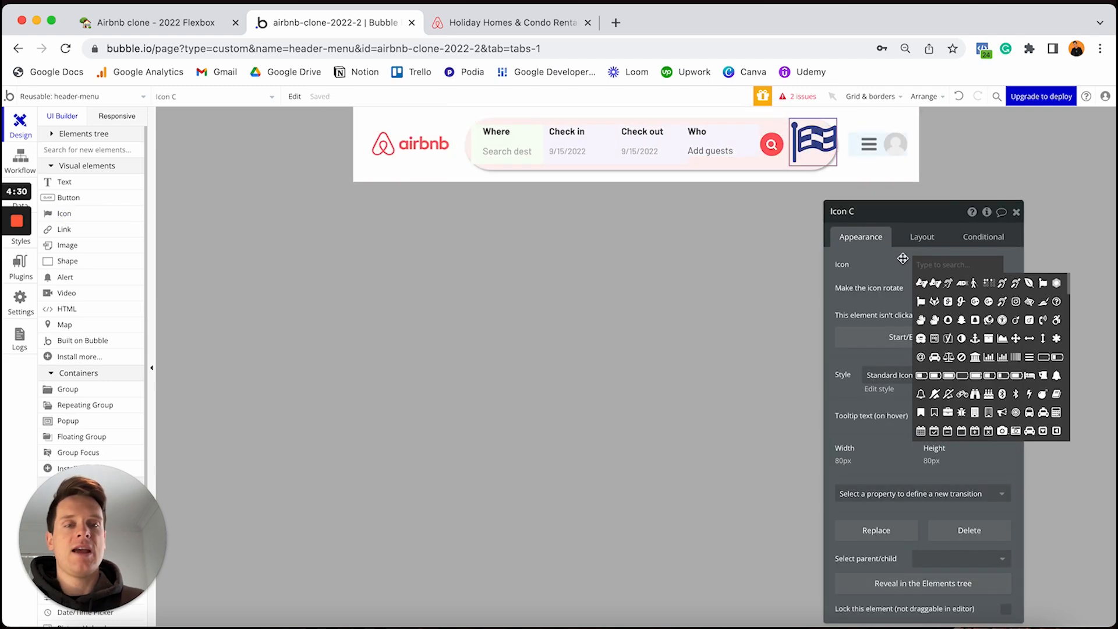
type("close")
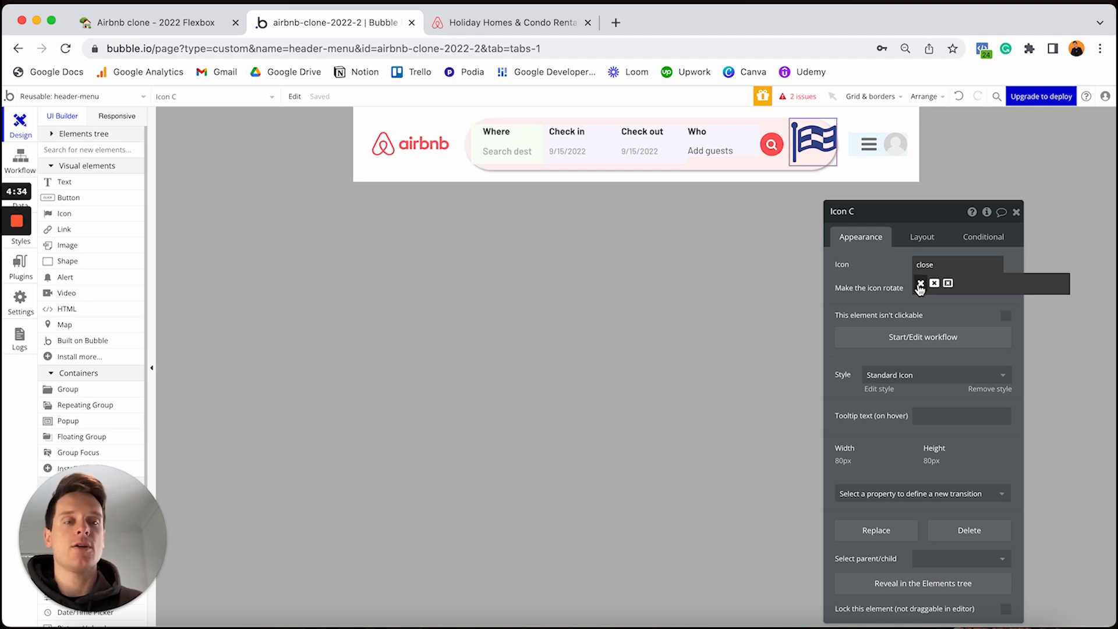
Step: Remove the close icon's preset style and set its icon color to #787878
left_click(983, 389)
left_click(958, 288)
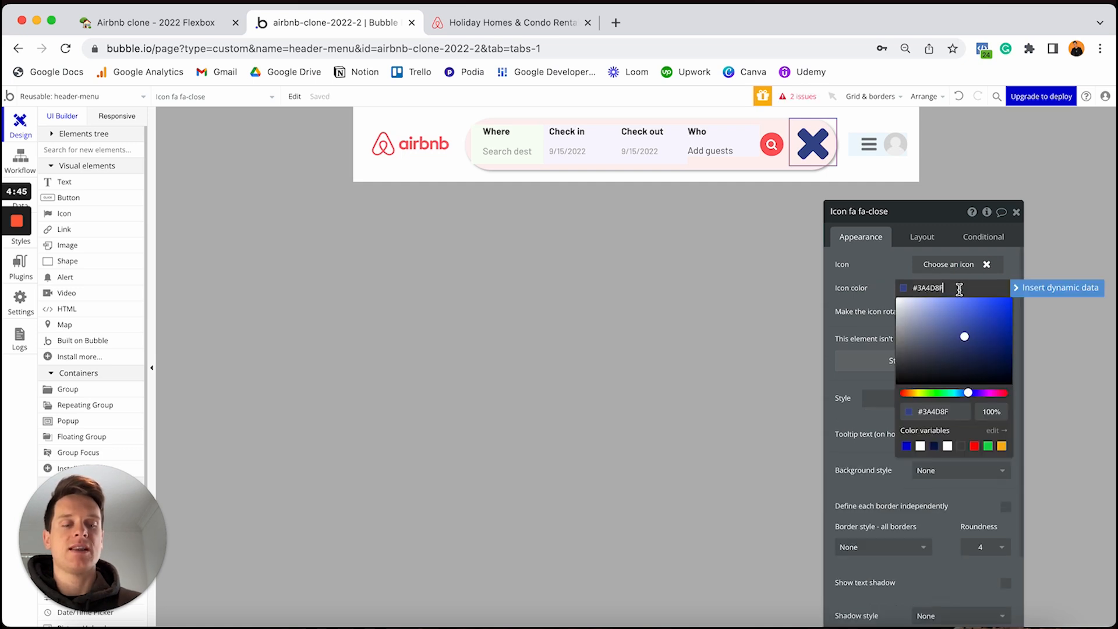
key("super+a")
type("#787878")
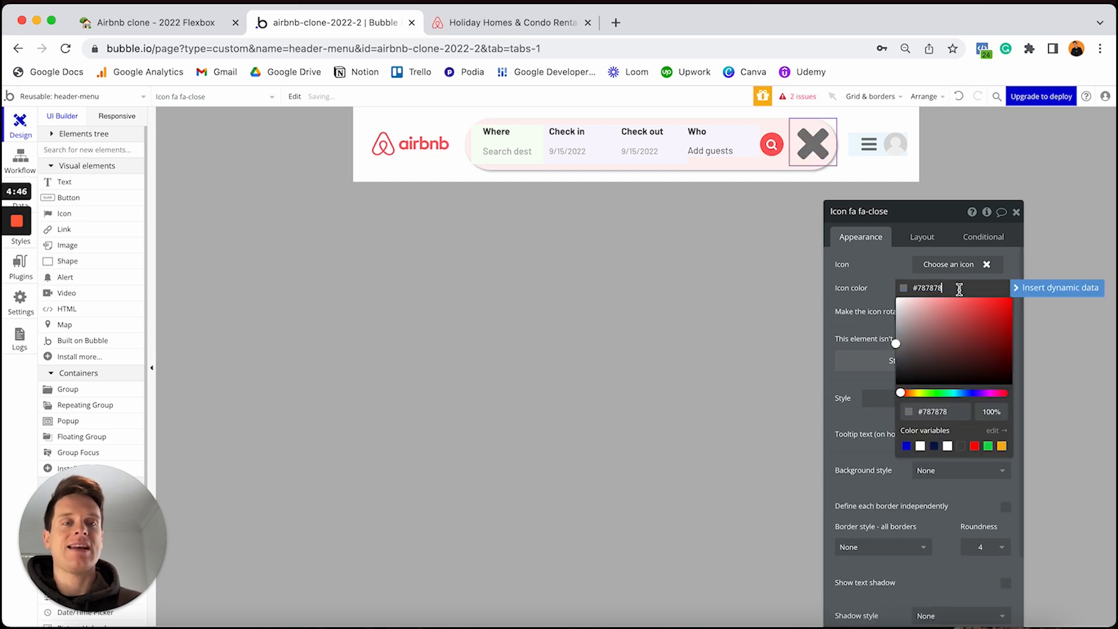
left_click(881, 279)
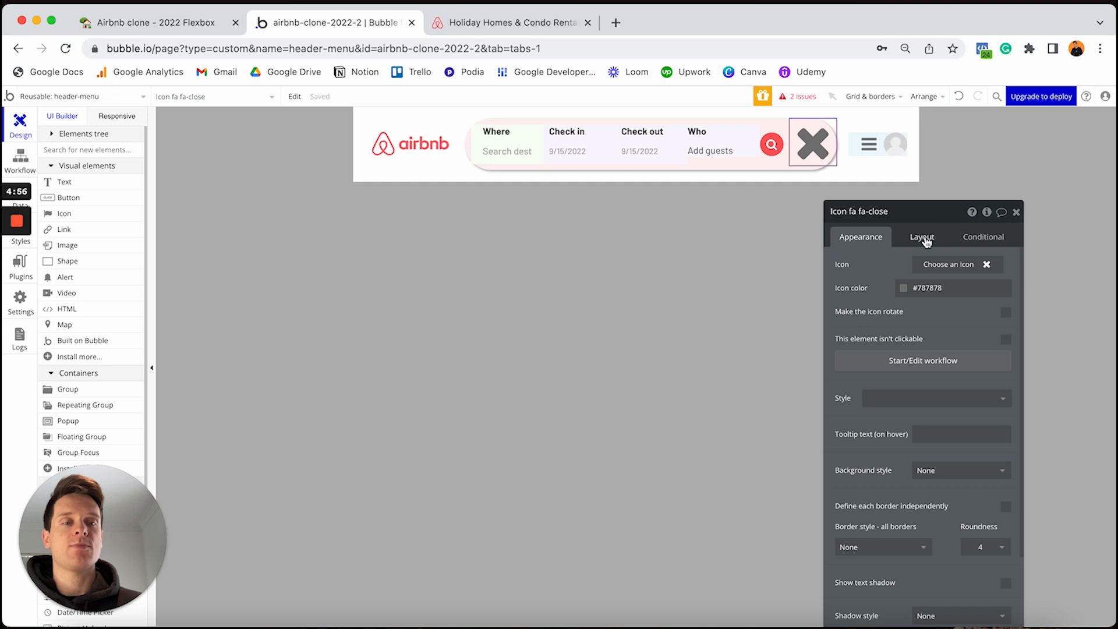
Step: Set the close icon's fixed width and height to 20 px each
left_click(923, 237)
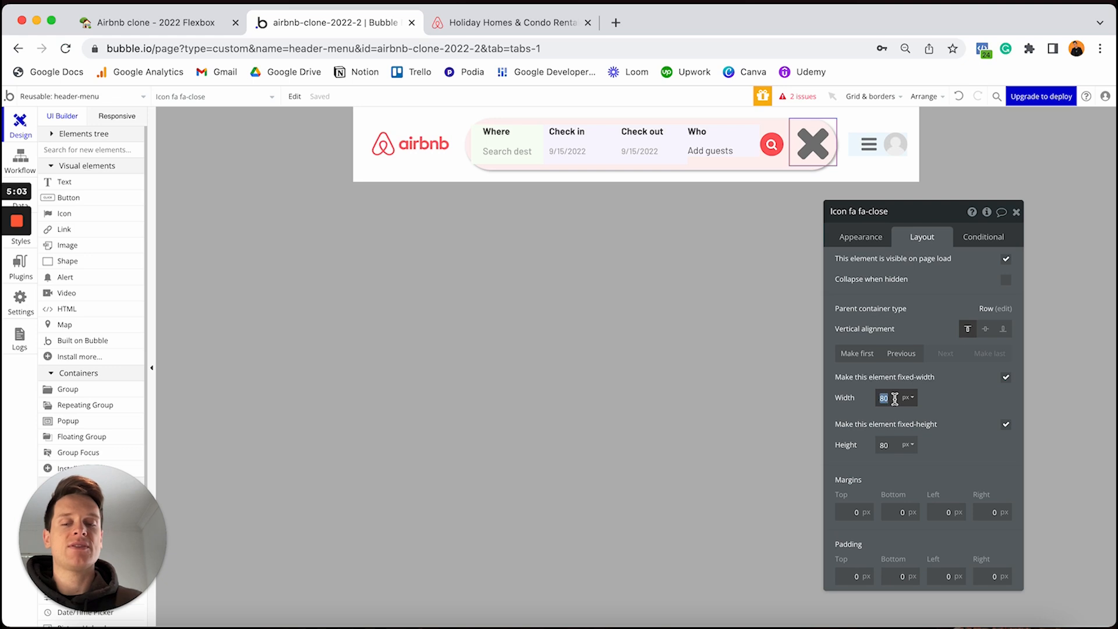
type("20")
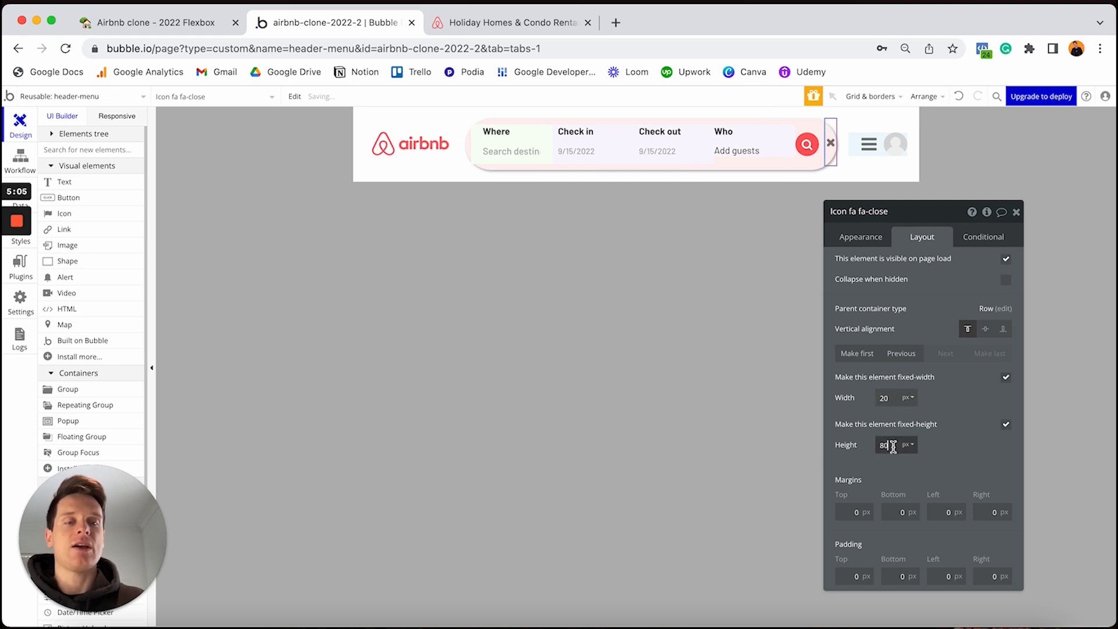
double_click(892, 445)
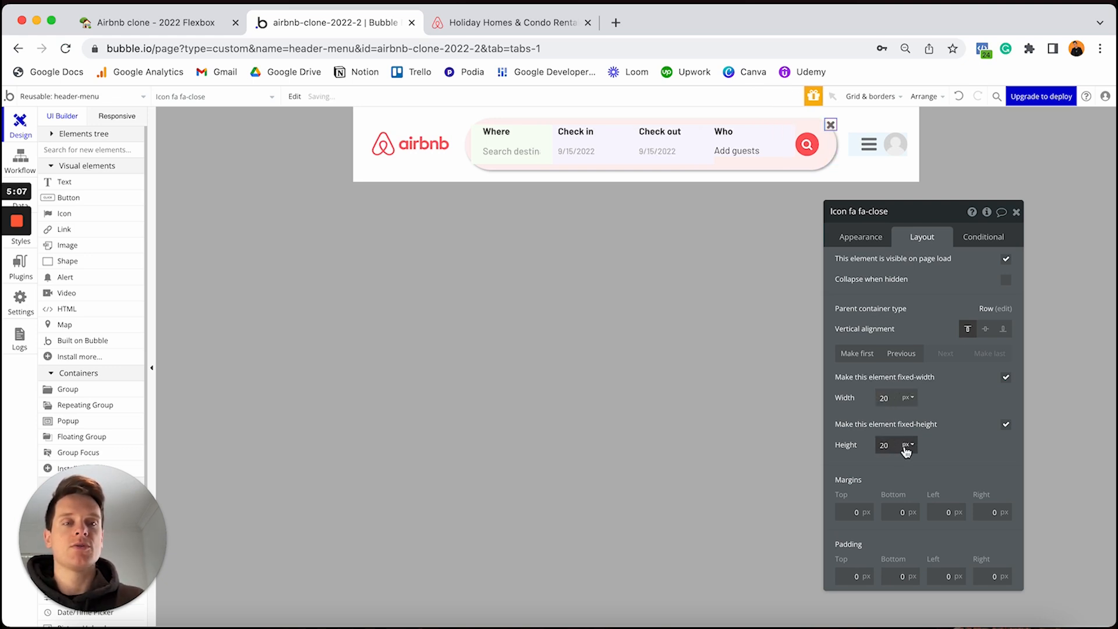
type("20")
left_click(1006, 376)
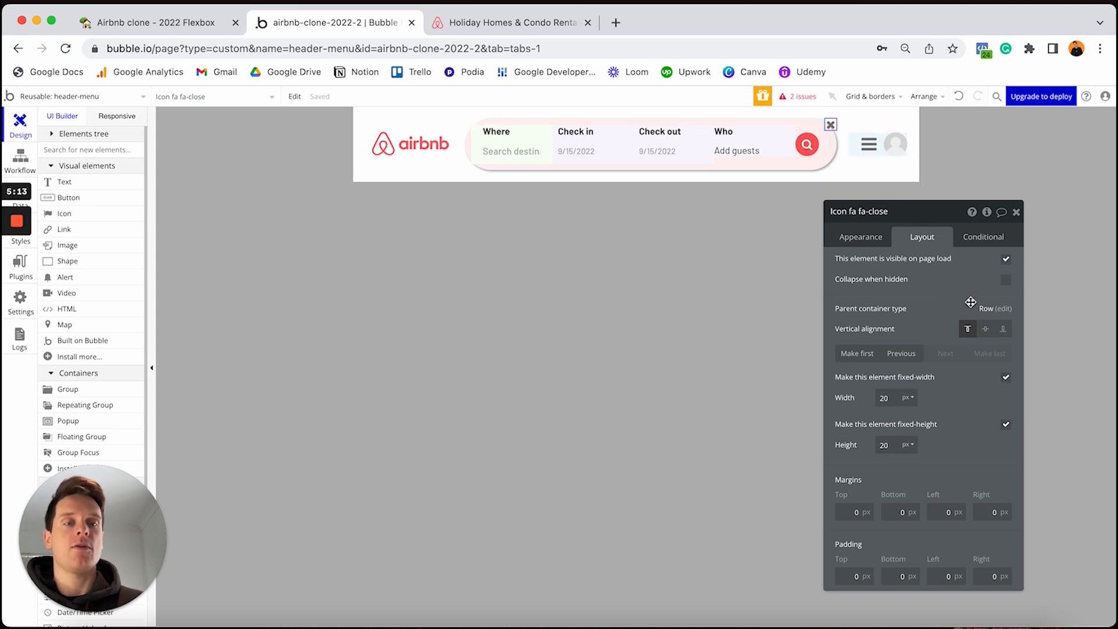
Step: Center the close icon vertically in the search bar and give it a 10 px right margin
left_click(985, 328)
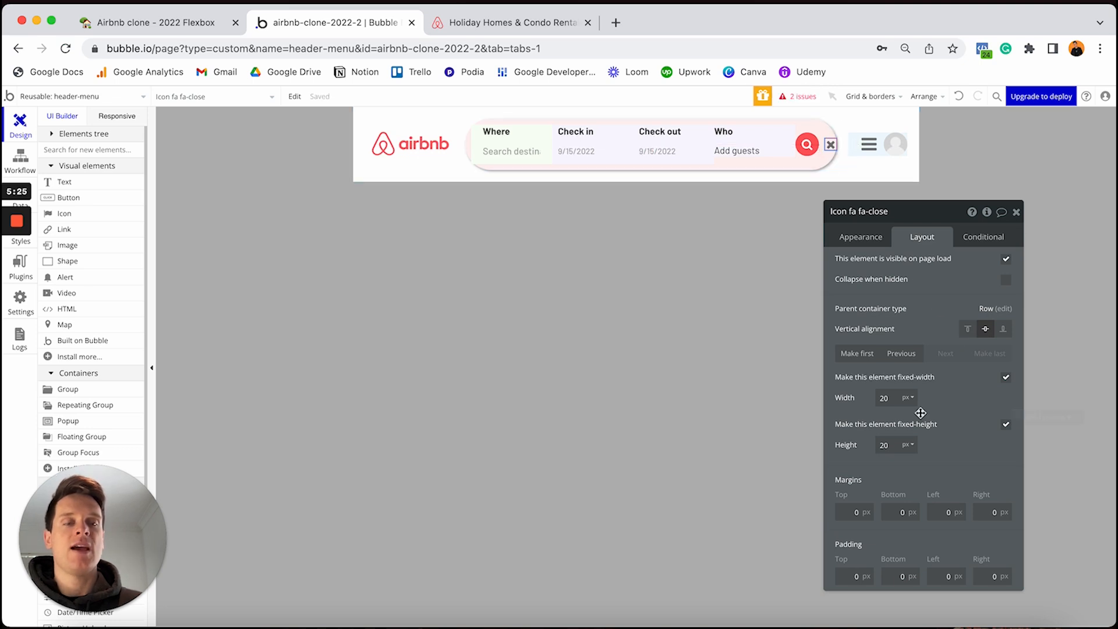
left_click(984, 511)
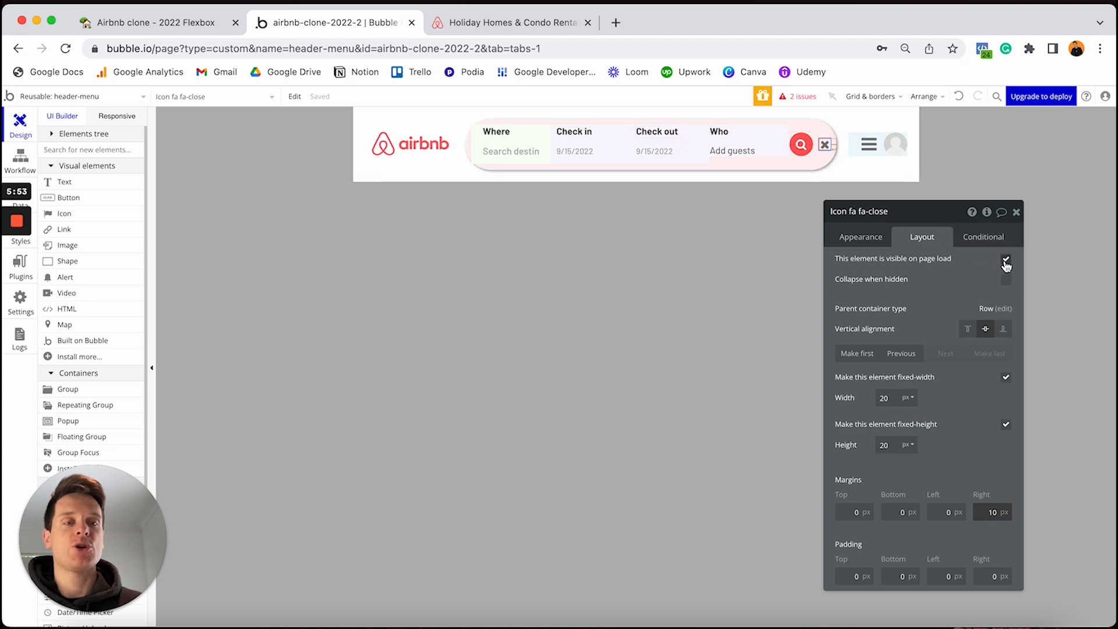
Step: Make the close icon hidden on page load and collapsed when hidden
left_click(1005, 260)
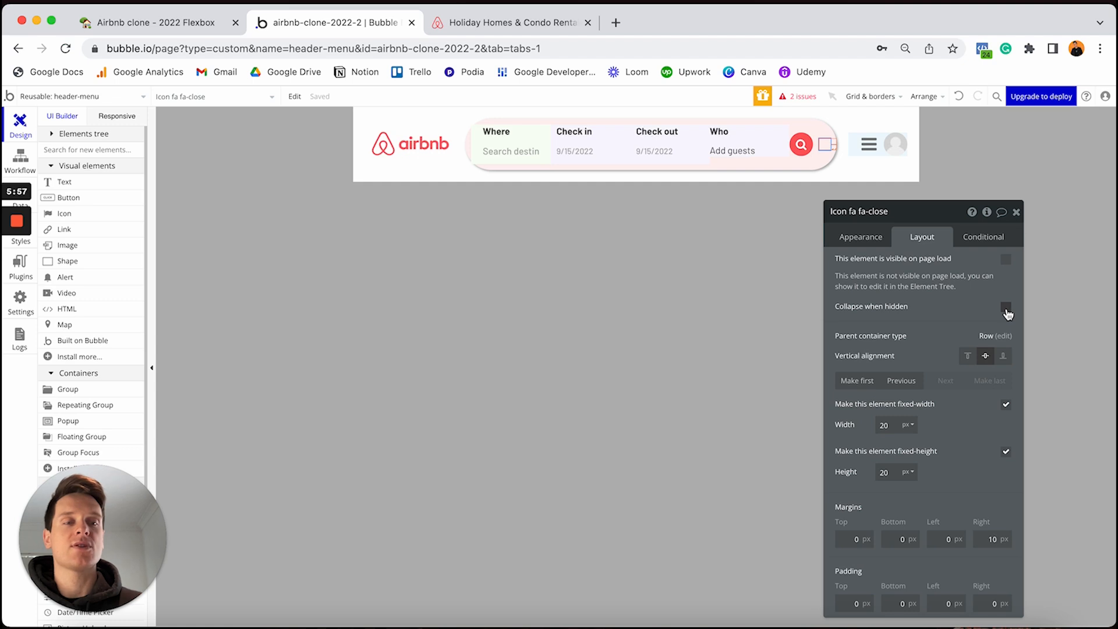
left_click(1007, 310)
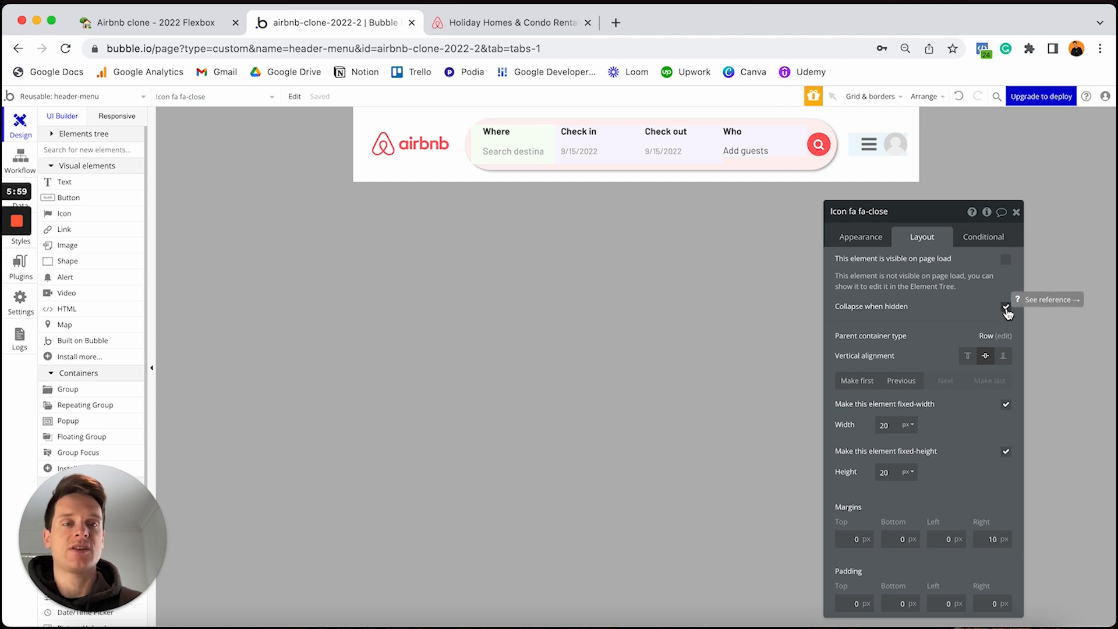
Step: Add a condition to the close icon for when Group - Search-bar's display-full-menu is "yes"
left_click(988, 238)
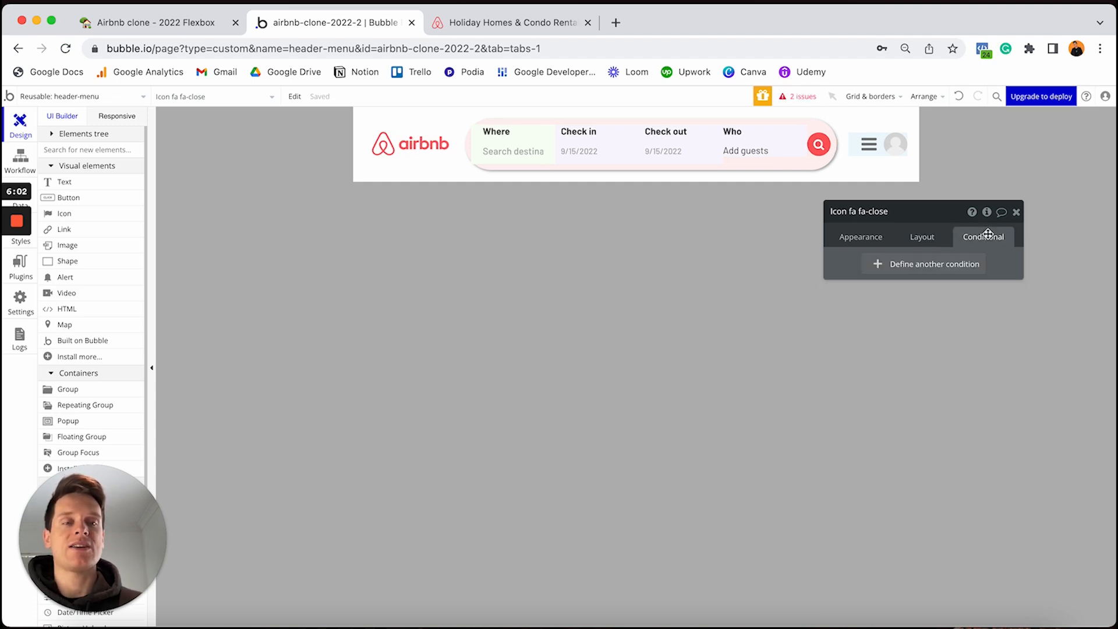
left_click(883, 265)
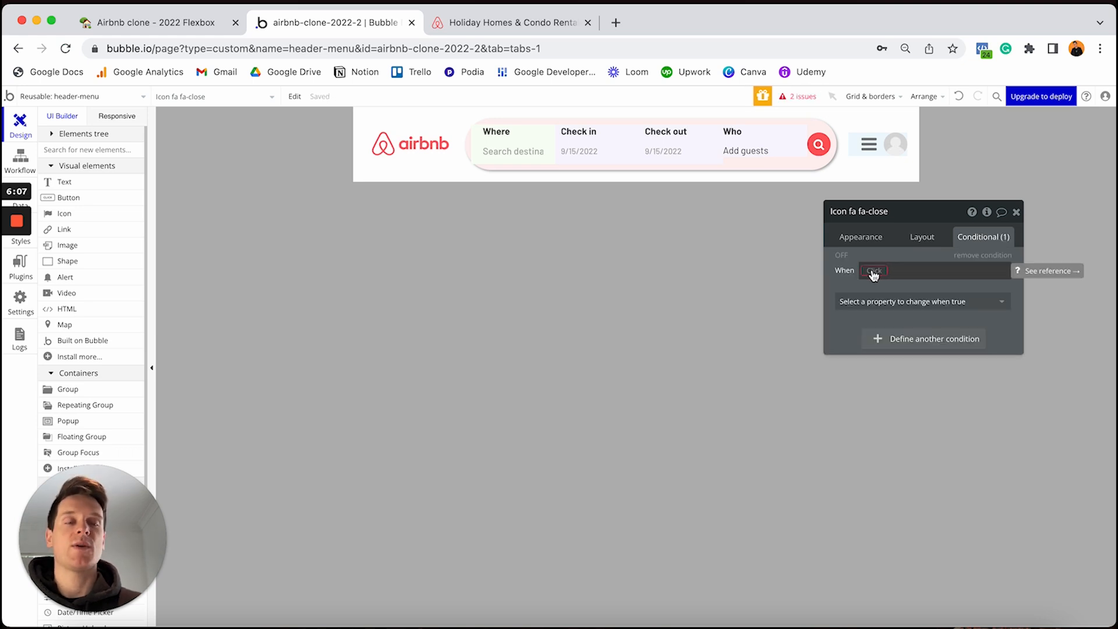
left_click(873, 271)
scroll(901, 373, "down", 4)
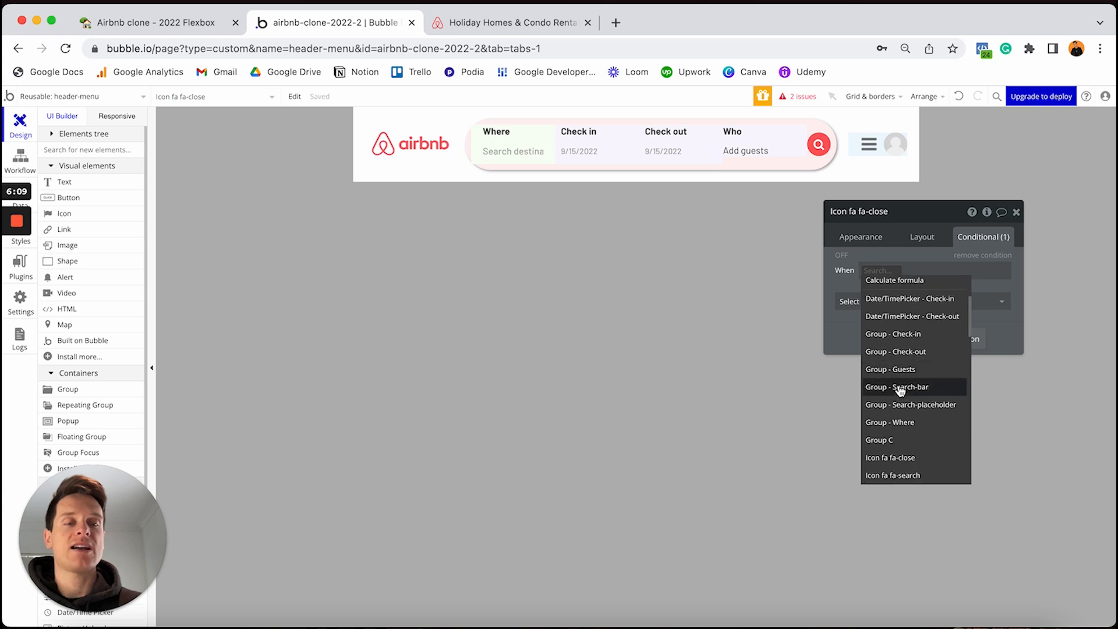
left_click(908, 386)
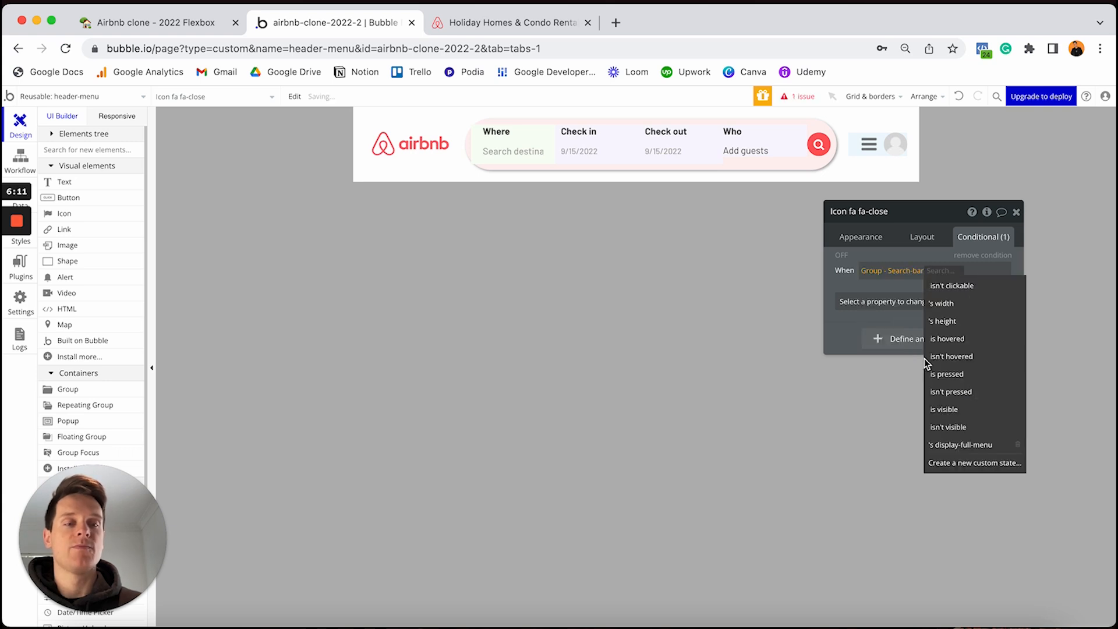
left_click(950, 444)
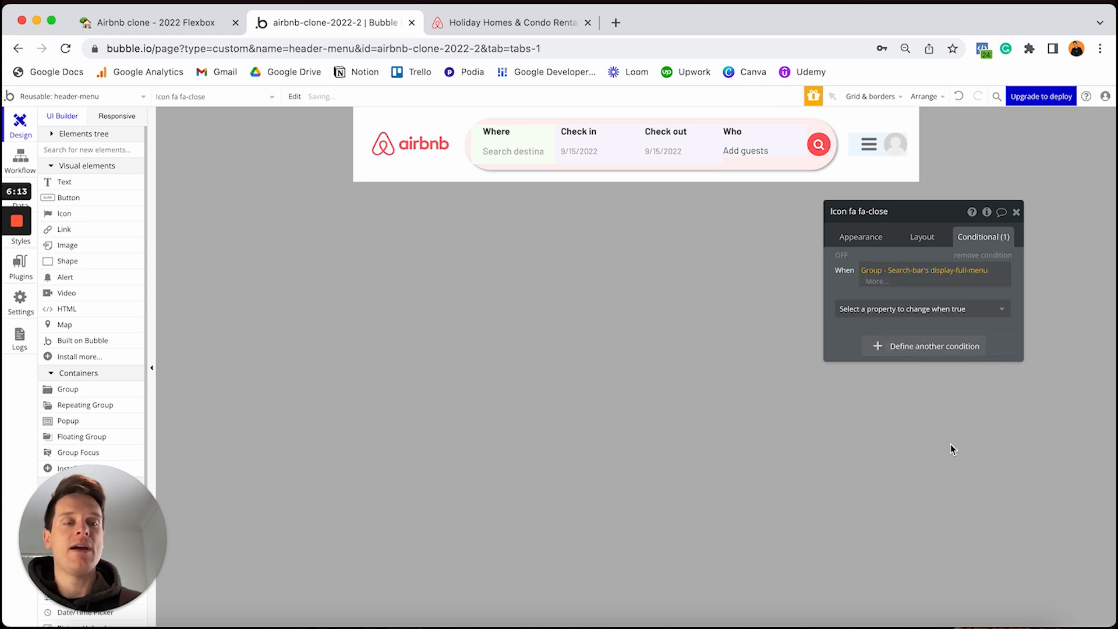
left_click(879, 282)
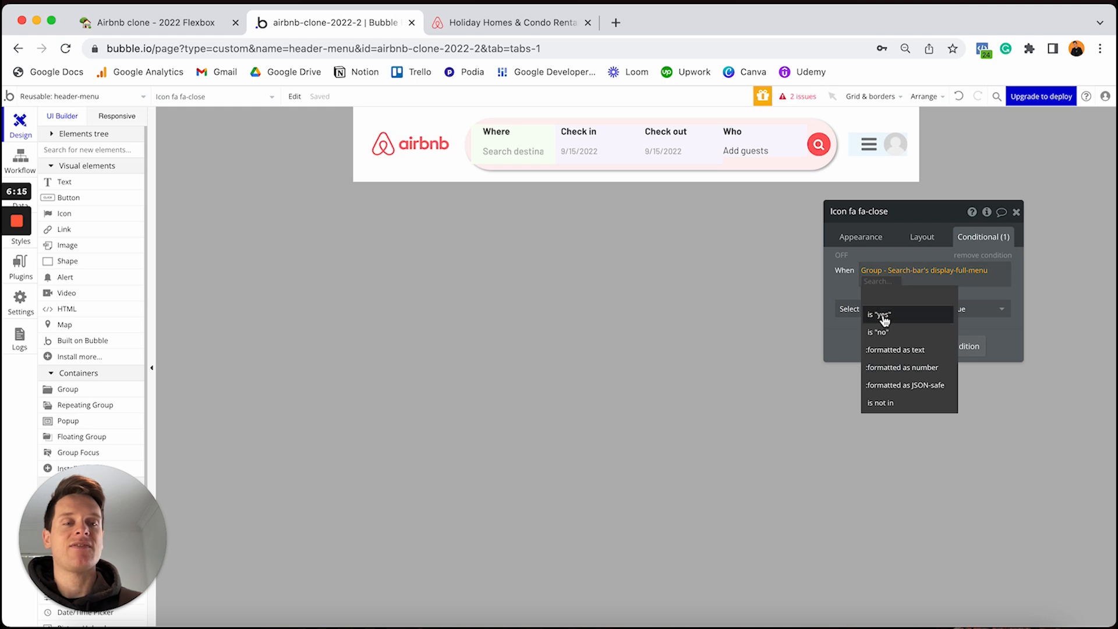
left_click(883, 315)
Step: Make the close icon visible when that condition is true and turn the condition on for preview
left_click(882, 315)
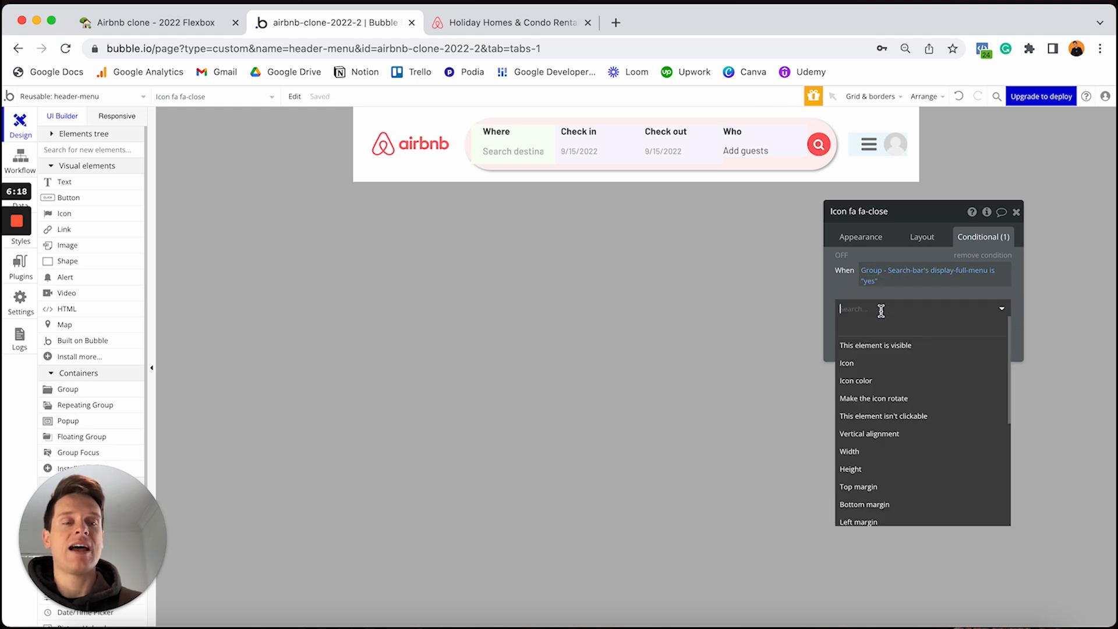
left_click(896, 344)
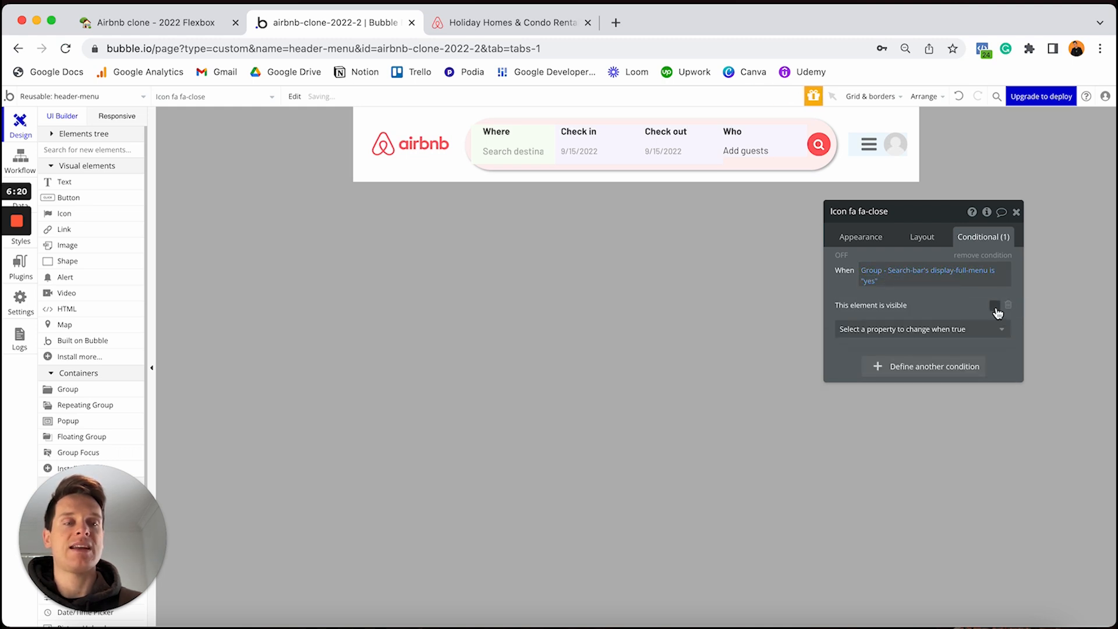
left_click(840, 256)
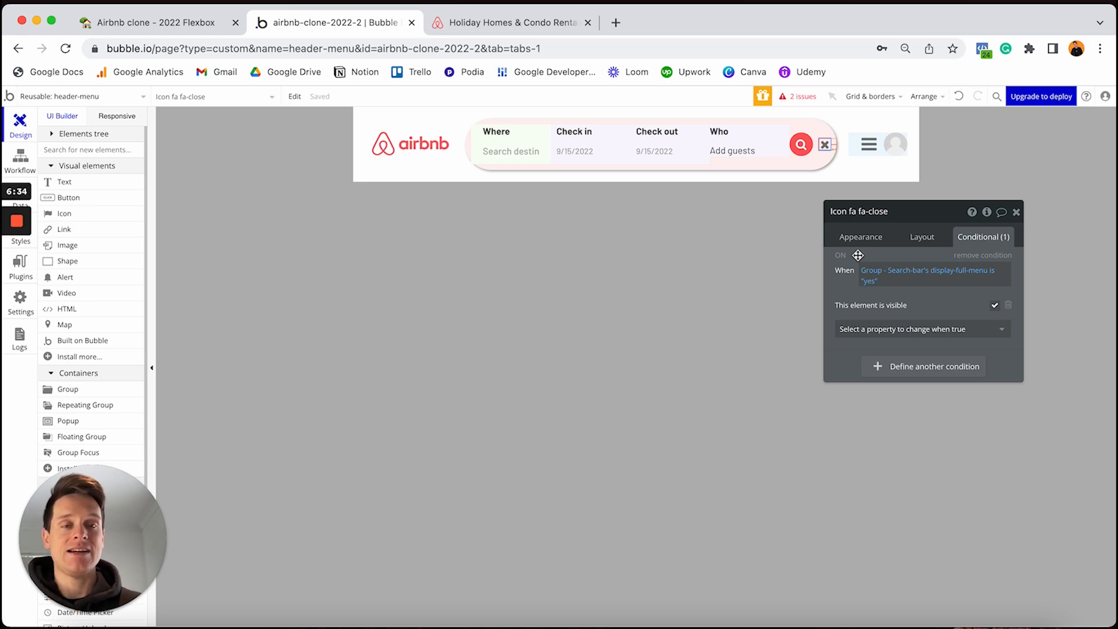
Step: Create a workflow for when the close icon is clicked and add a "Set state of an element" action
left_click(859, 237)
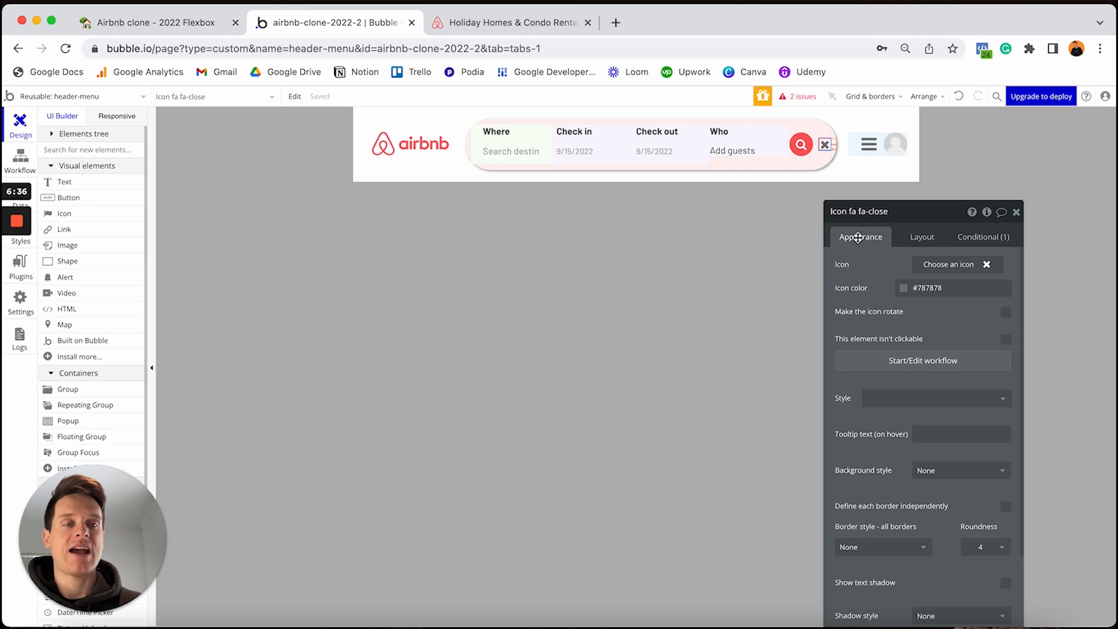
left_click(872, 367)
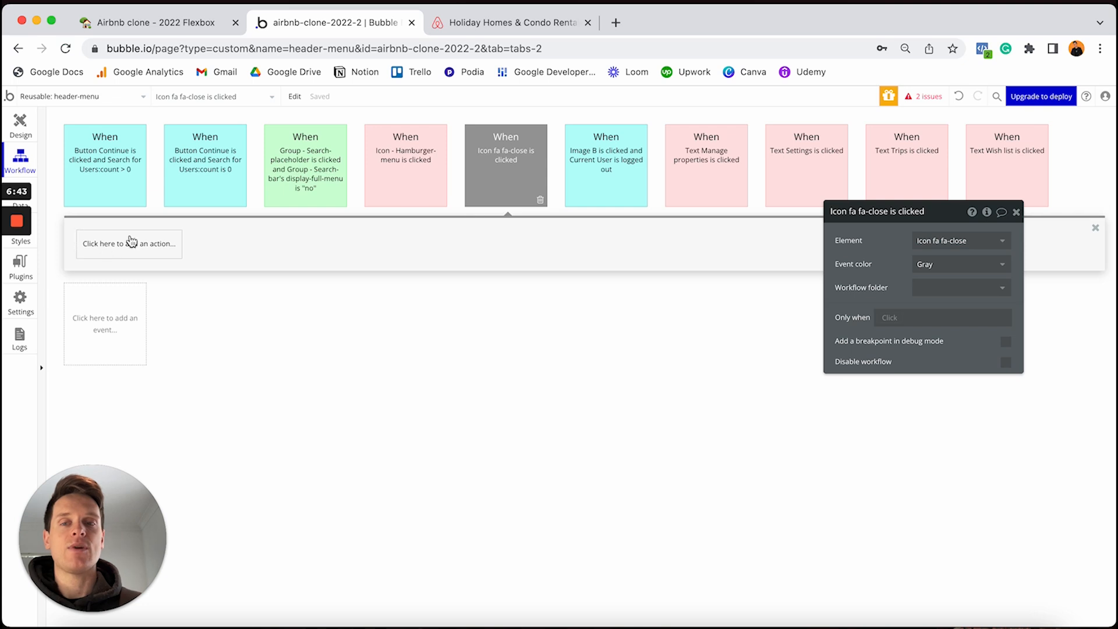
left_click(104, 246)
type("stat")
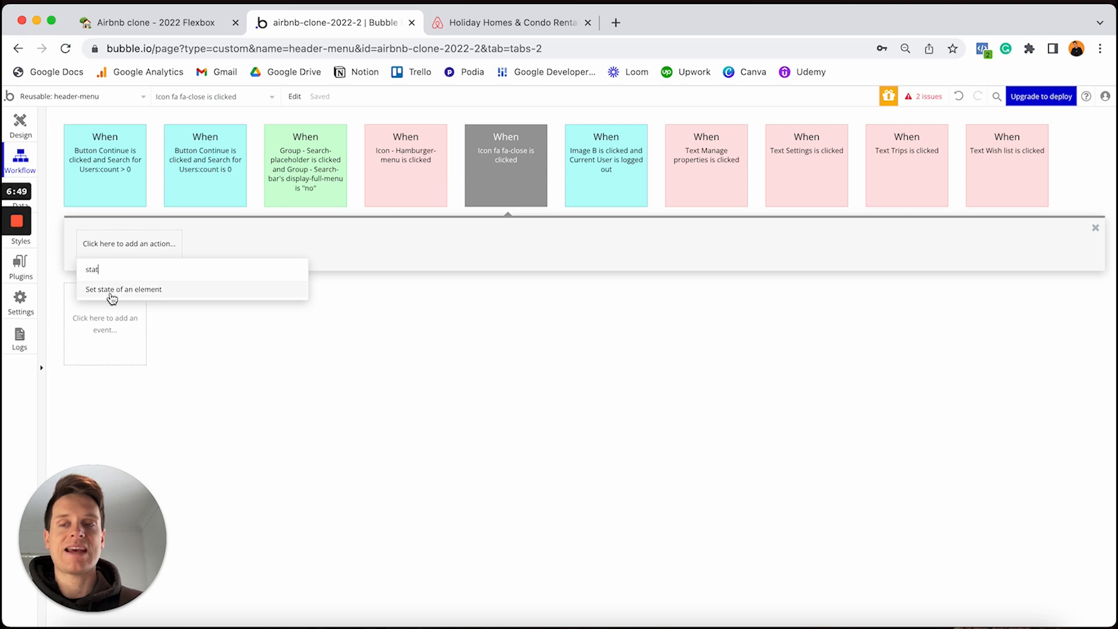
left_click(113, 287)
Step: Configure the action to set Group - Search-bar's display-full-menu state to "no"
left_click(925, 241)
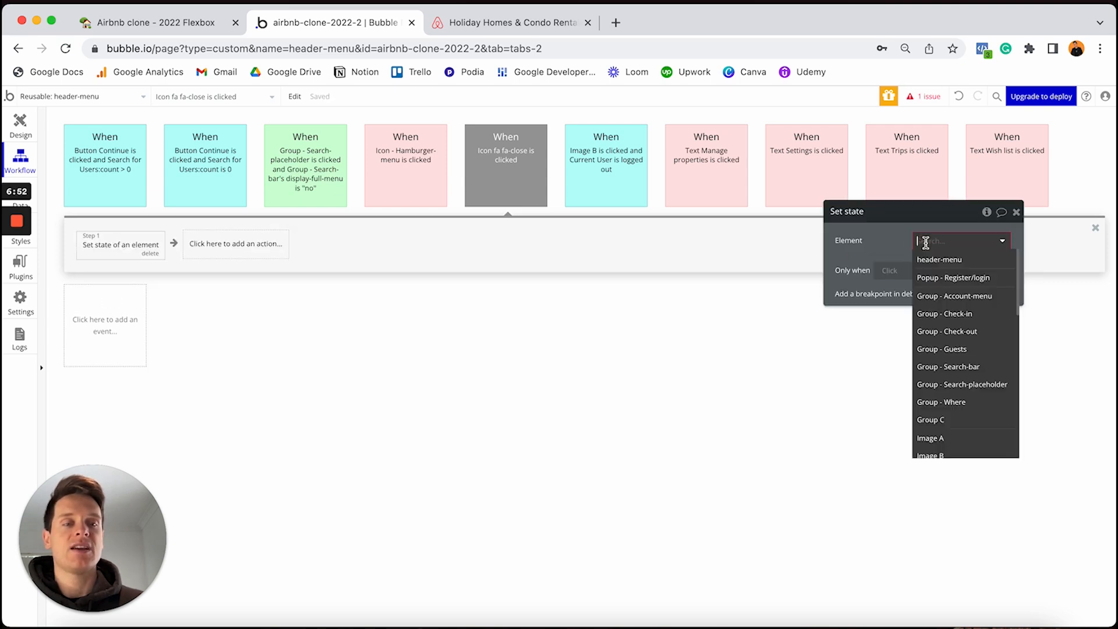
left_click(941, 366)
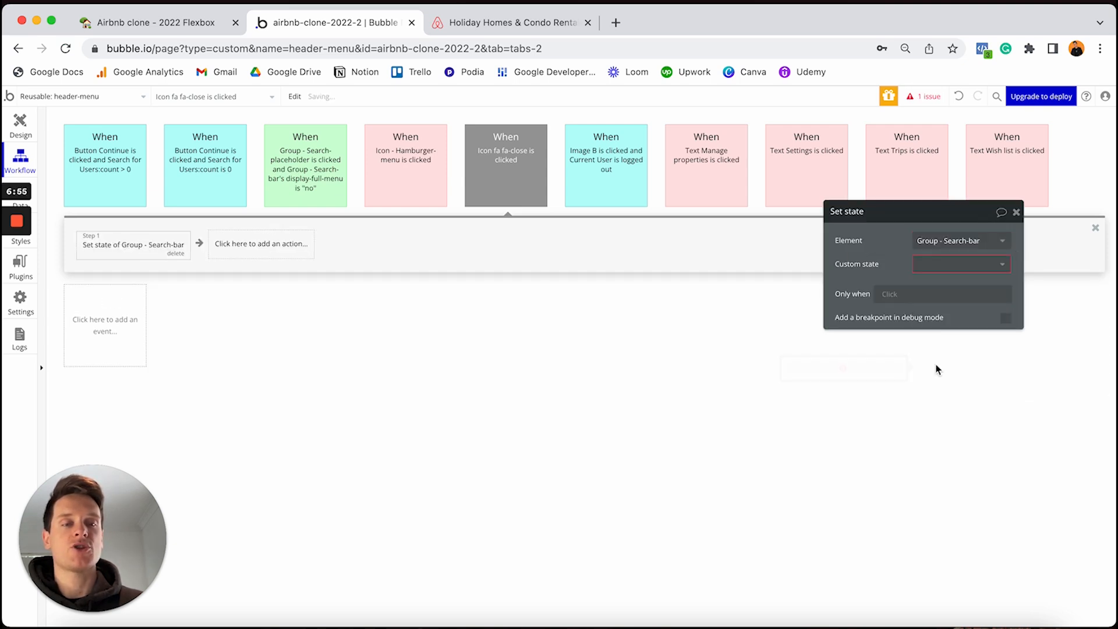
left_click(935, 268)
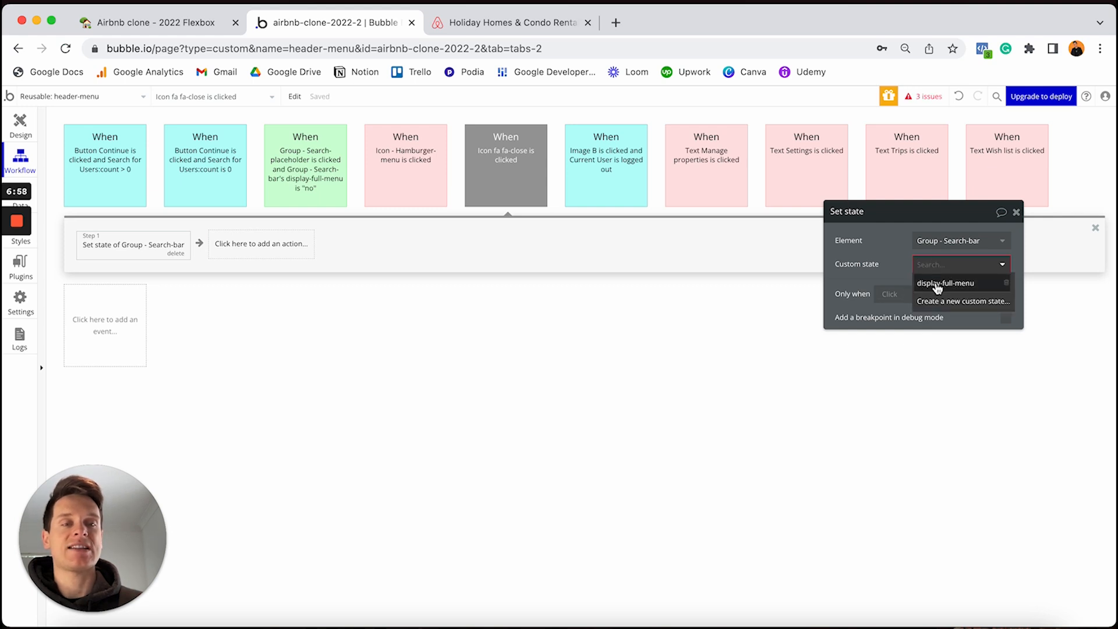
left_click(940, 284)
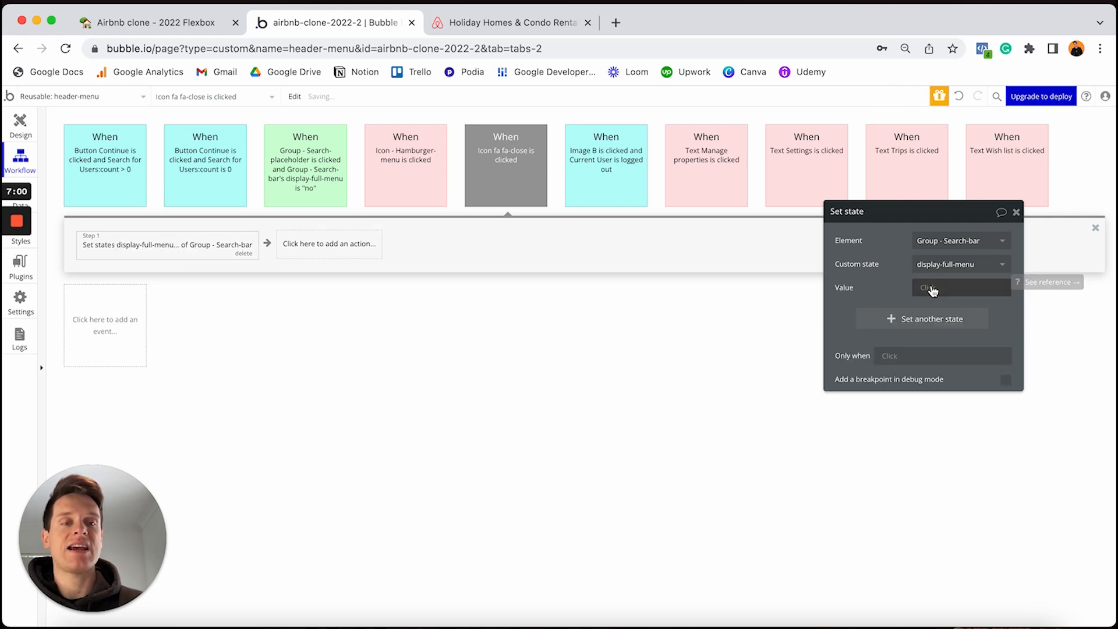
left_click(932, 287)
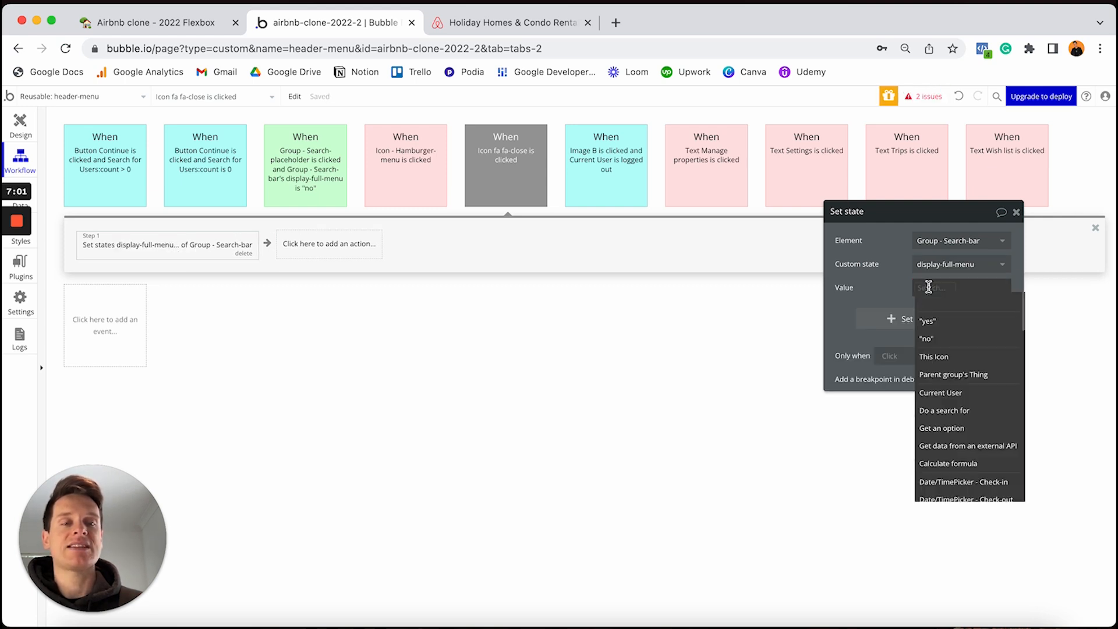
left_click(933, 342)
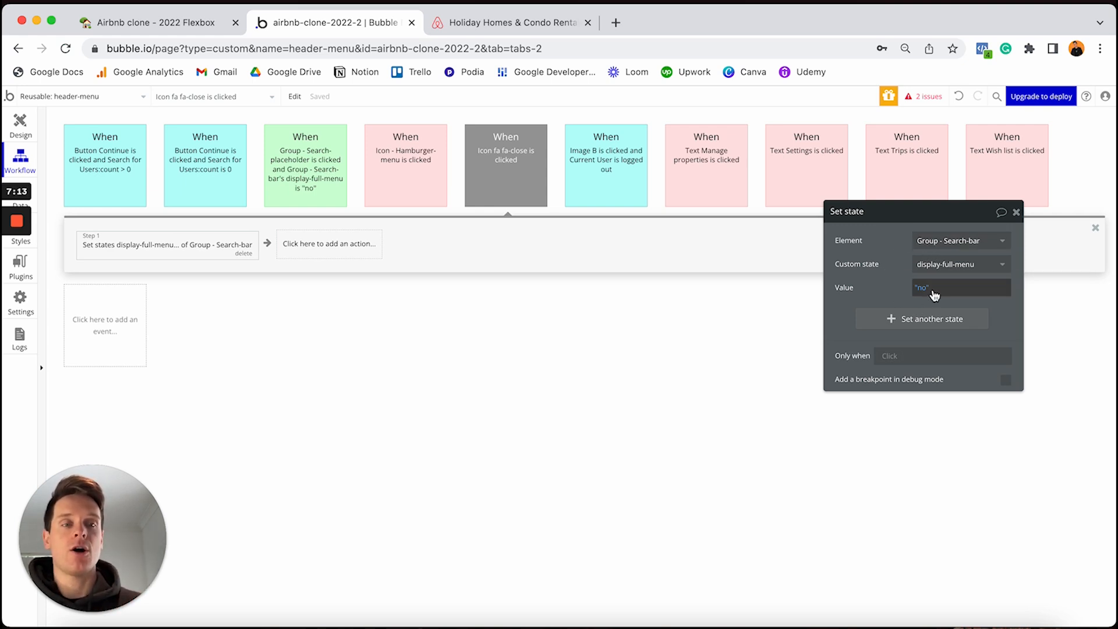
Step: Restrict the close icon's click event to run only when Group - Search-bar's display-full-menu is "yes"
left_click(519, 163)
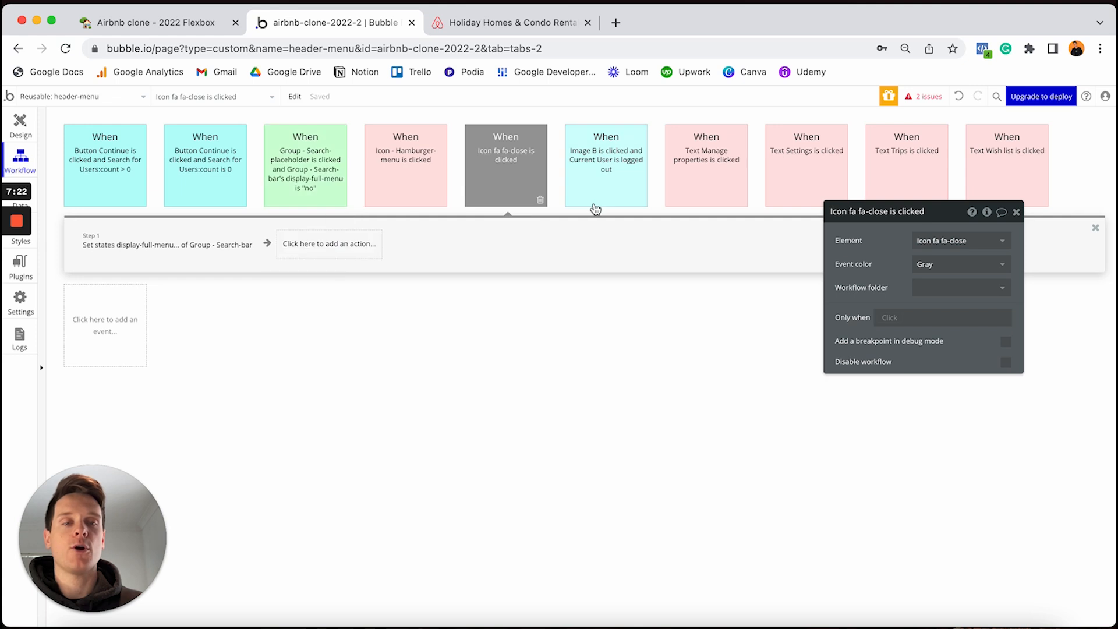
left_click(887, 318)
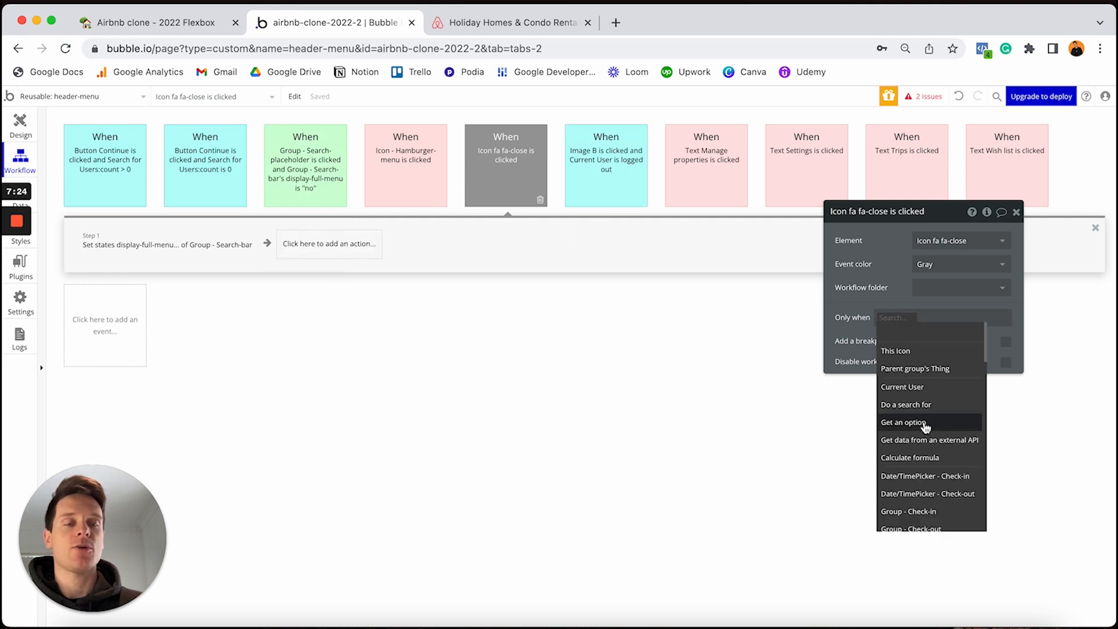
scroll(926, 427, "down", 3)
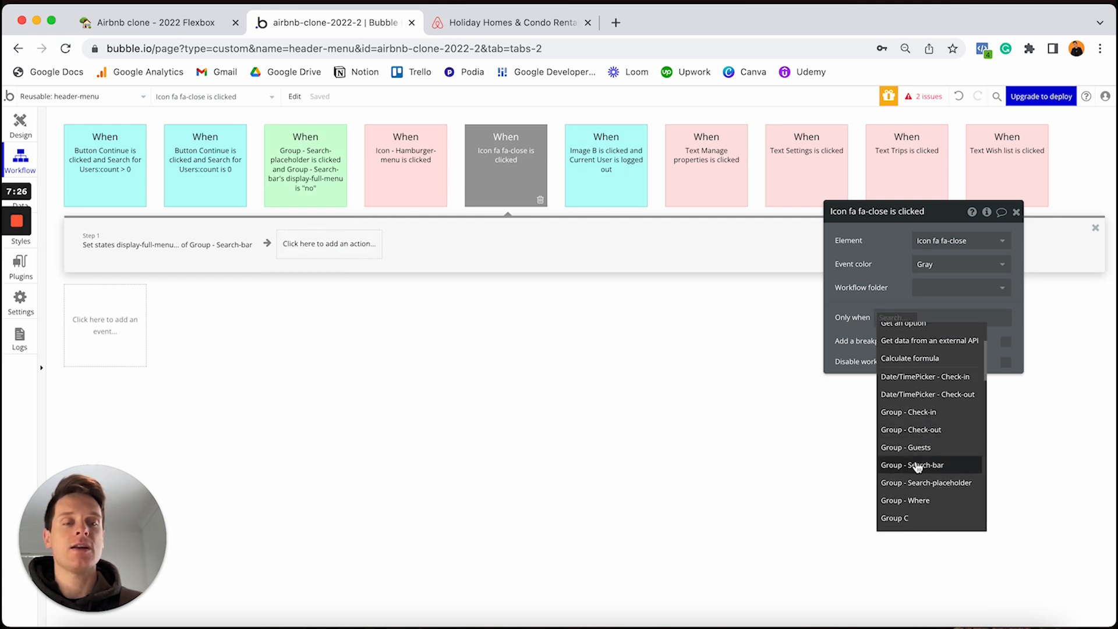
left_click(915, 466)
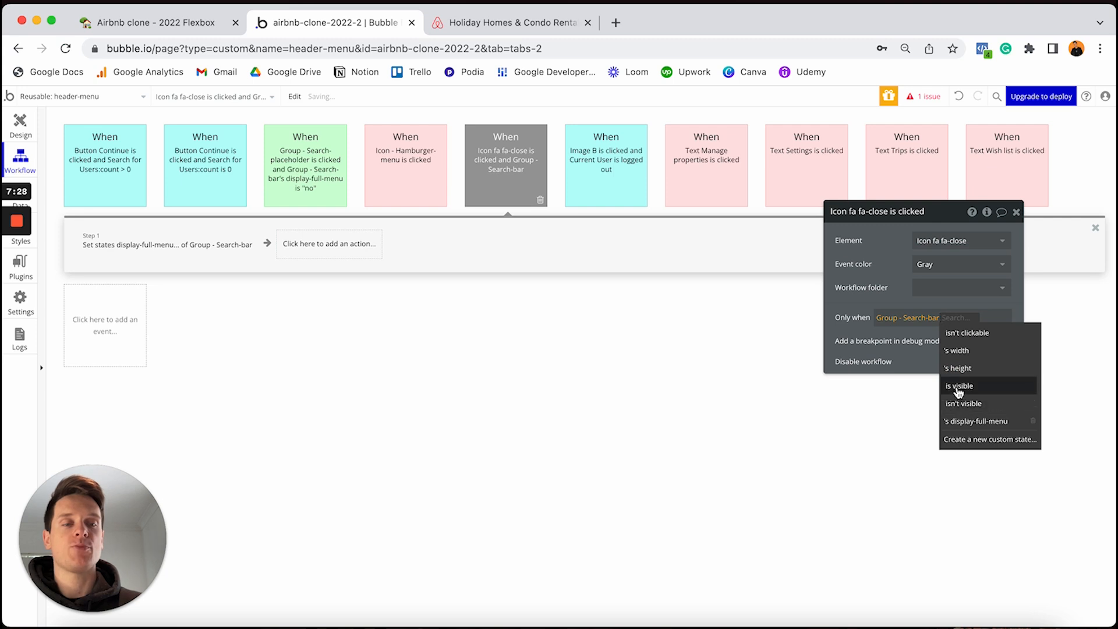
left_click(966, 422)
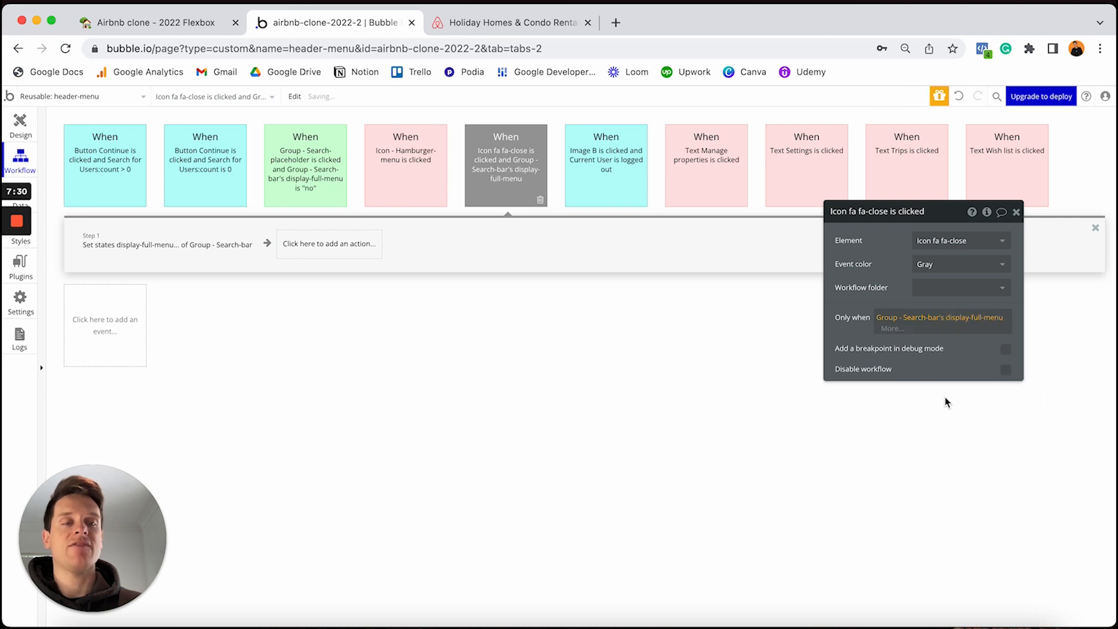
left_click(890, 328)
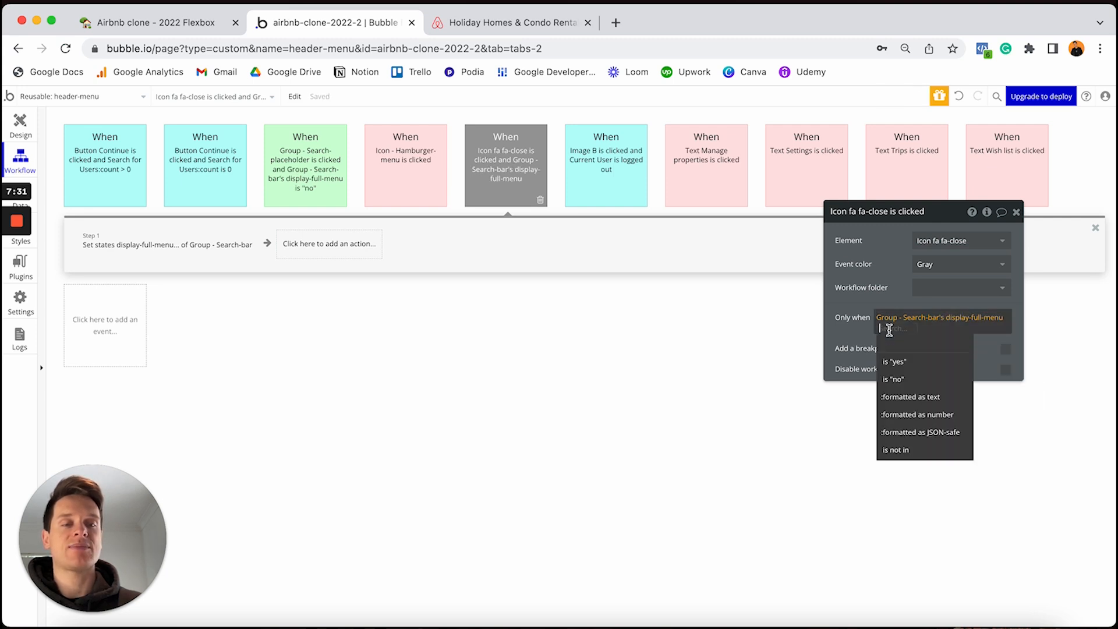
left_click(897, 362)
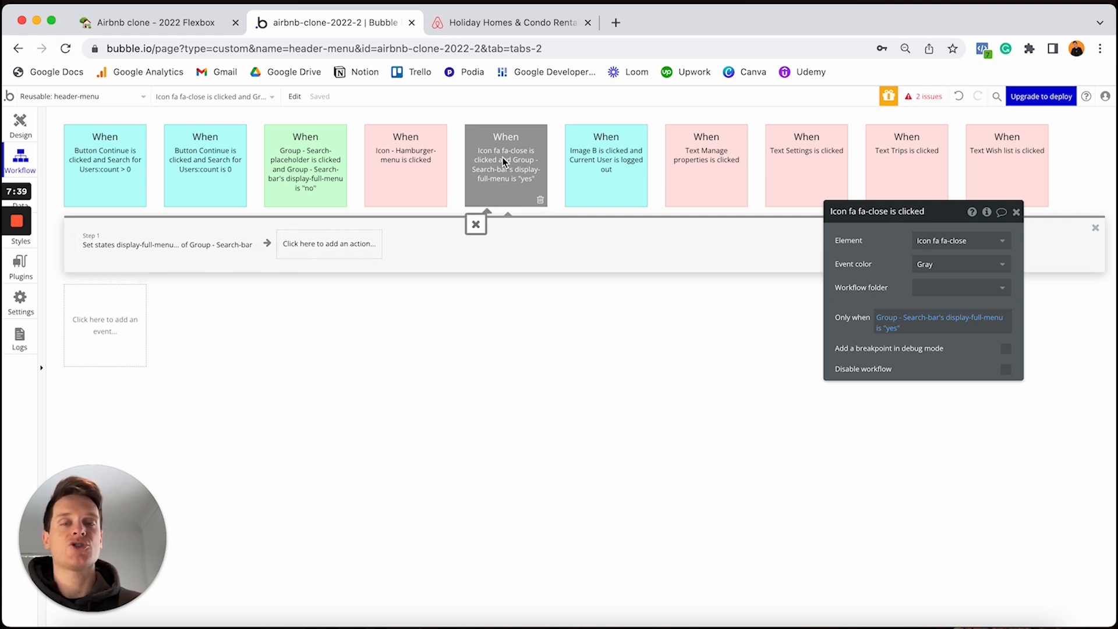
Step: Set the event color of the close icon's workflow to Green
left_click(929, 265)
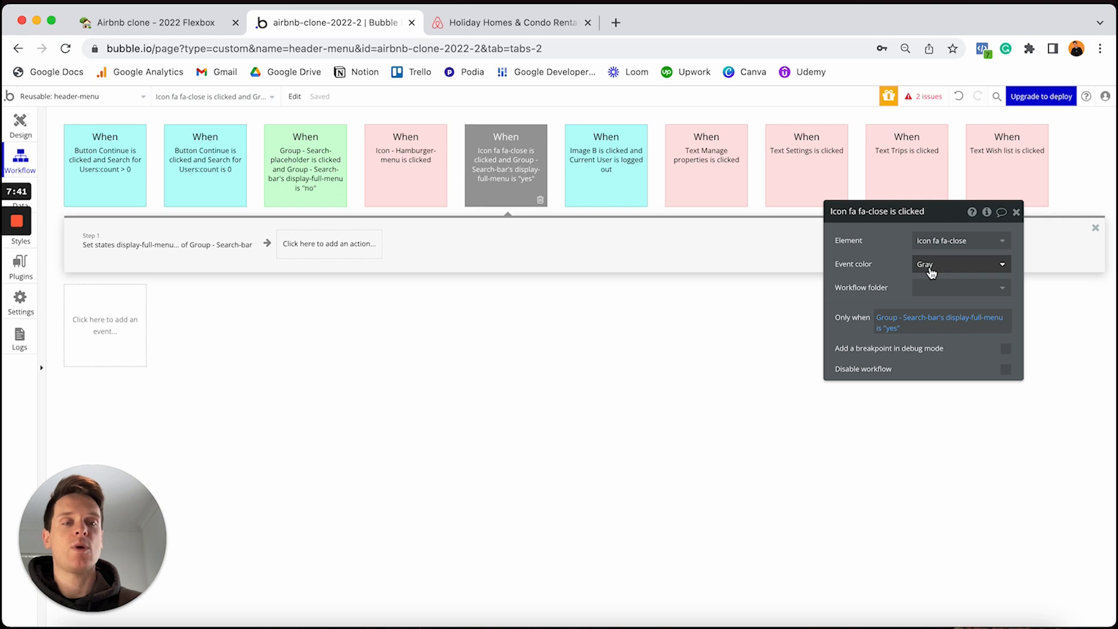
left_click(944, 356)
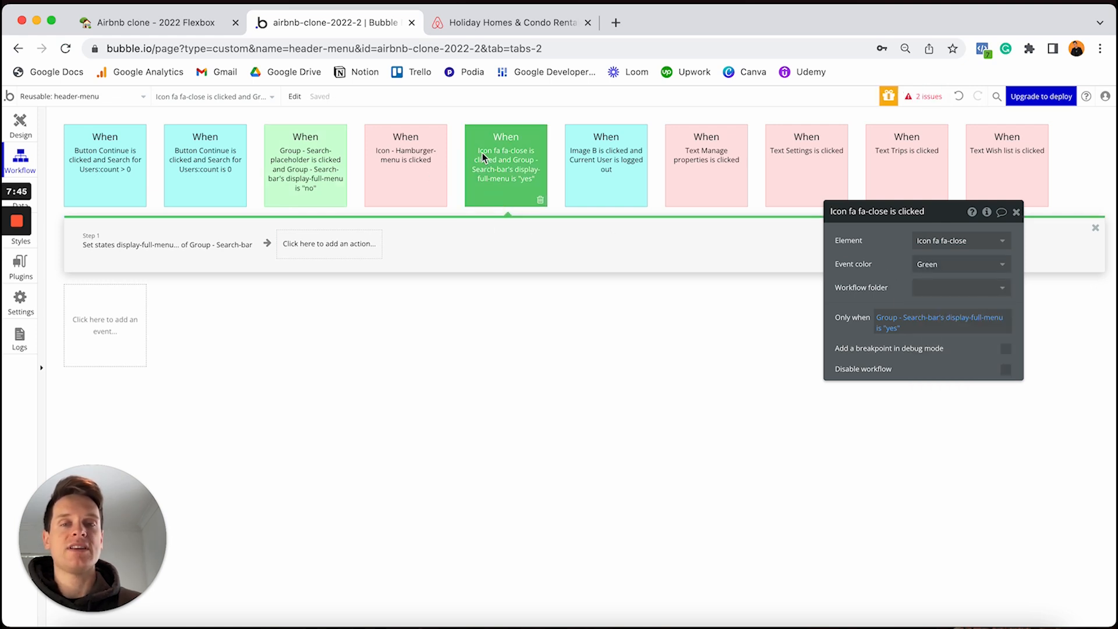
mouse_move(488, 158)
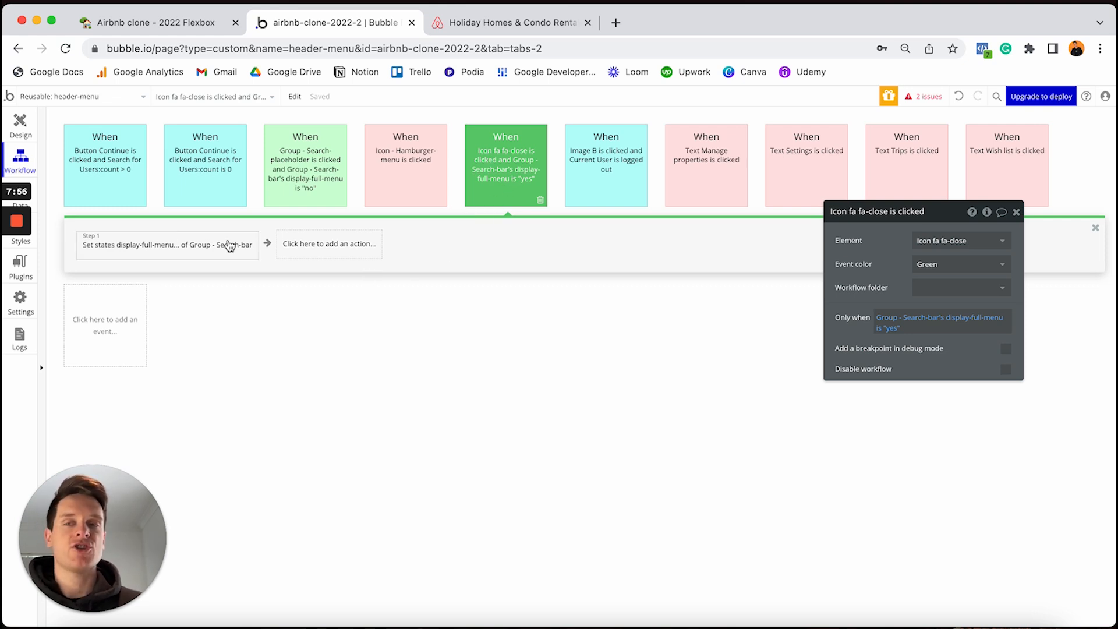
Step: Return to the header's design view and examine the expanded search bar on the Airbnb website for reference
left_click(19, 125)
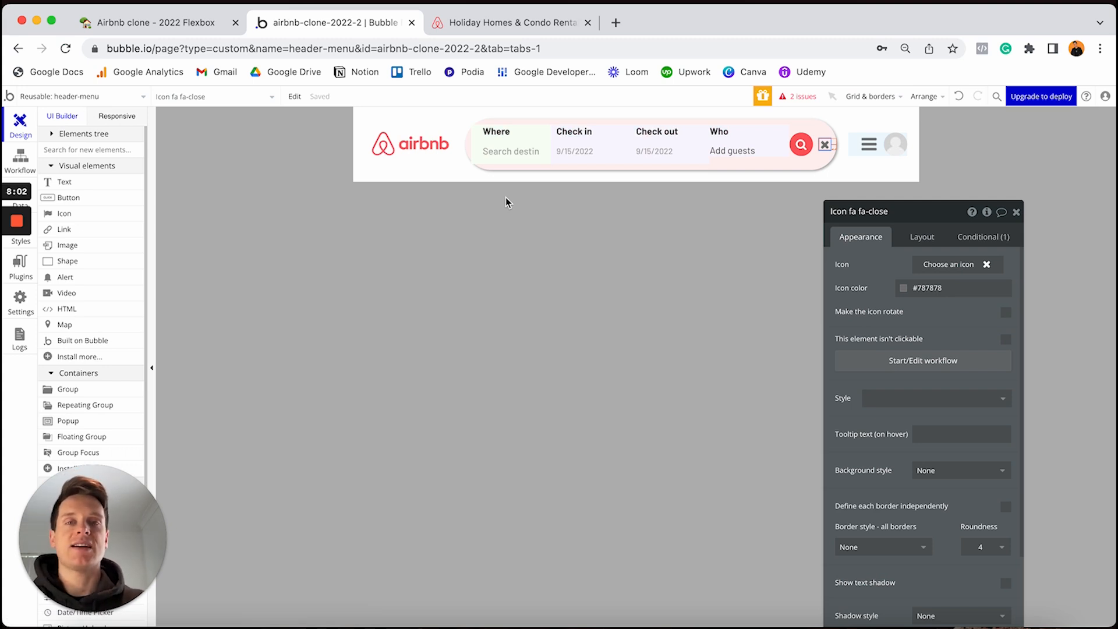
left_click(518, 23)
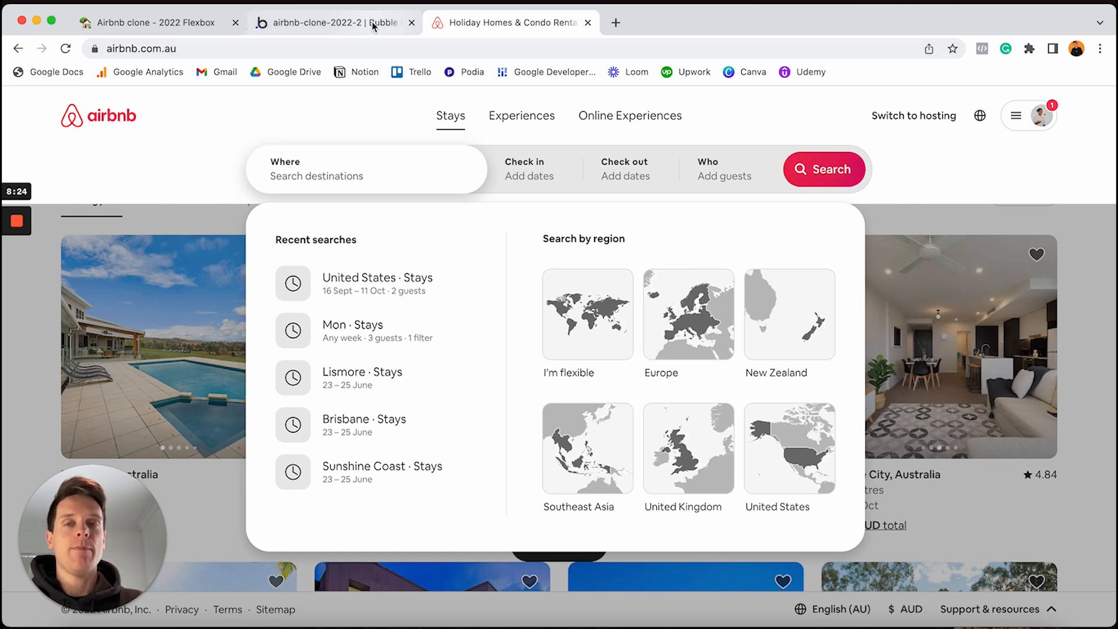
left_click(335, 22)
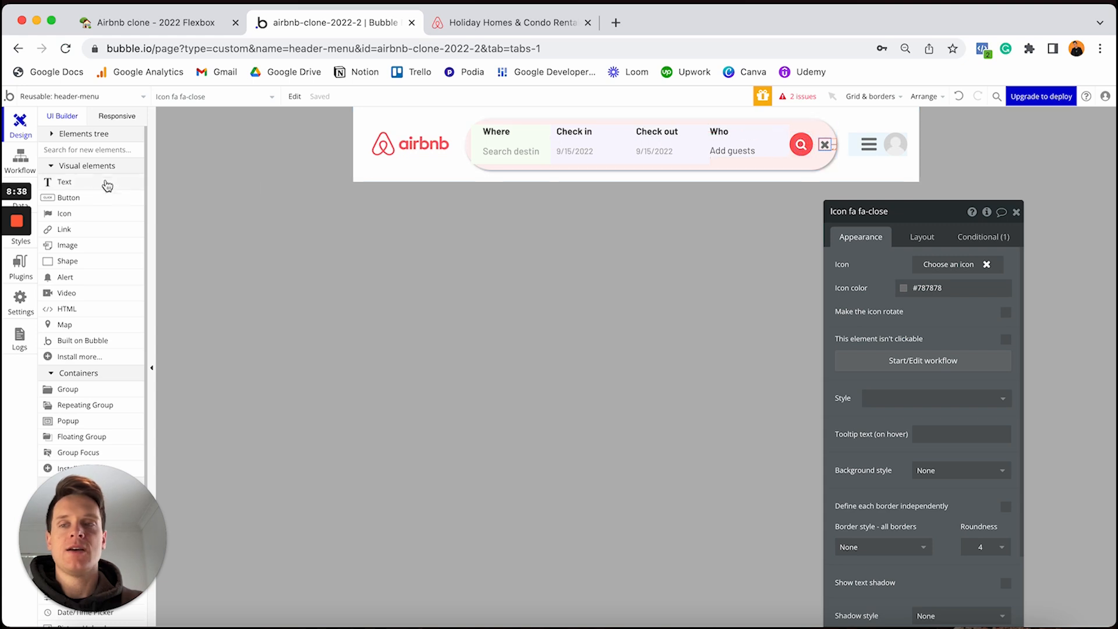
Step: Add a text element reading "Search" over the red search icon in the search bar
left_click(80, 183)
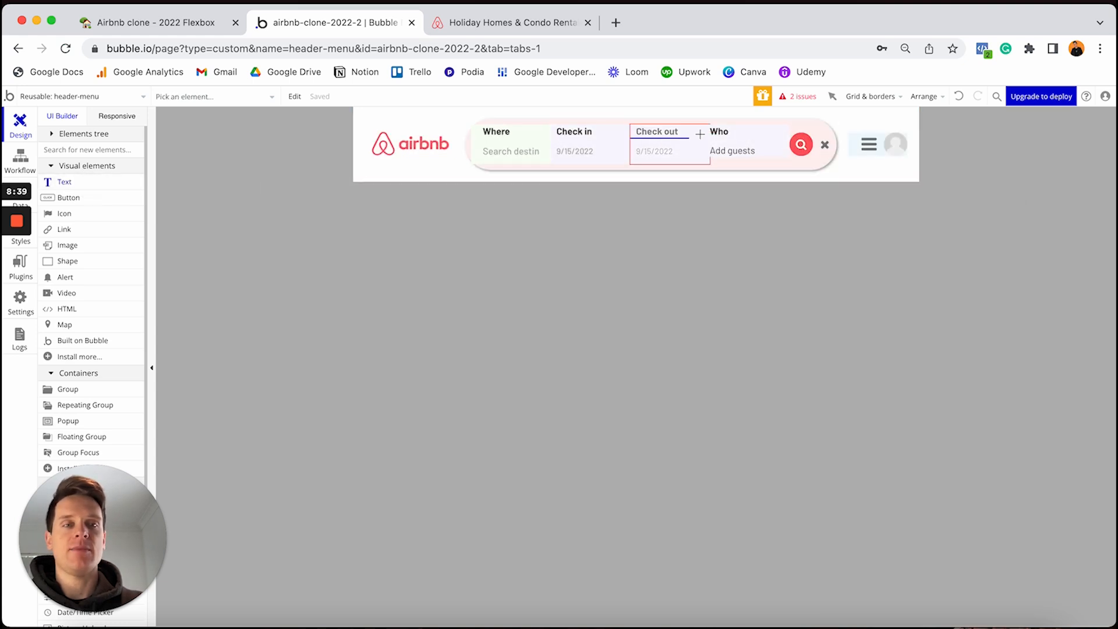
left_click(806, 141)
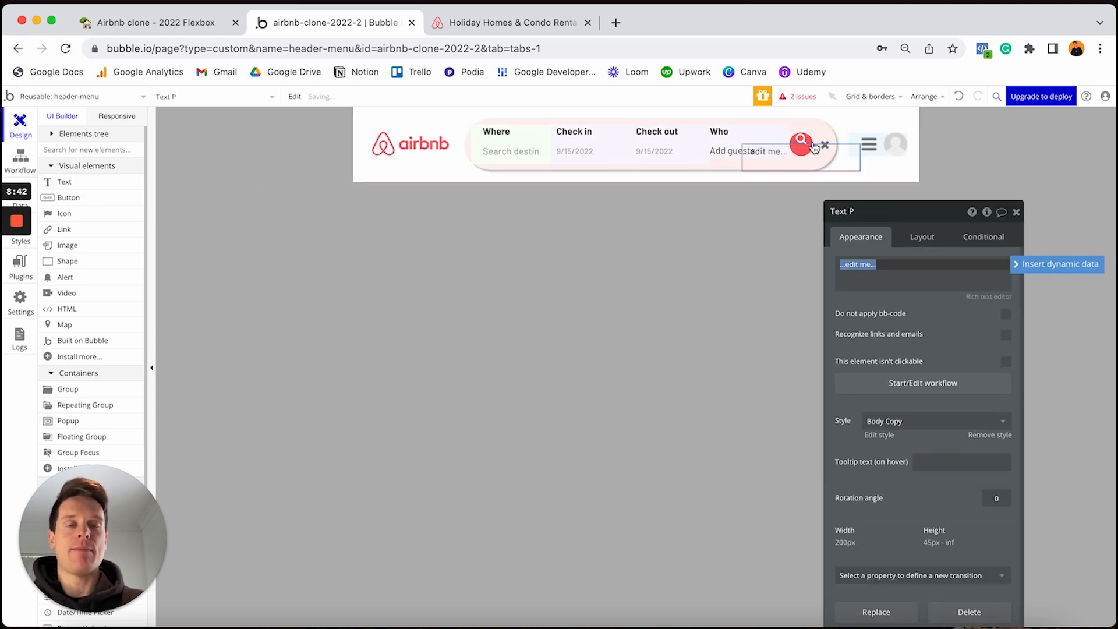
type("Search")
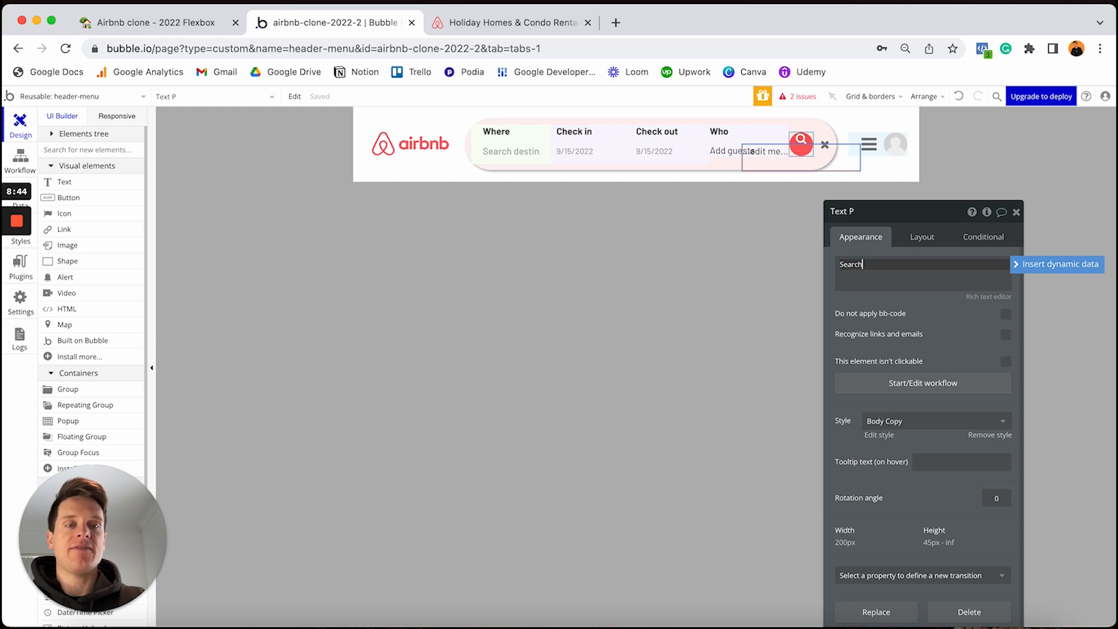
left_click(911, 297)
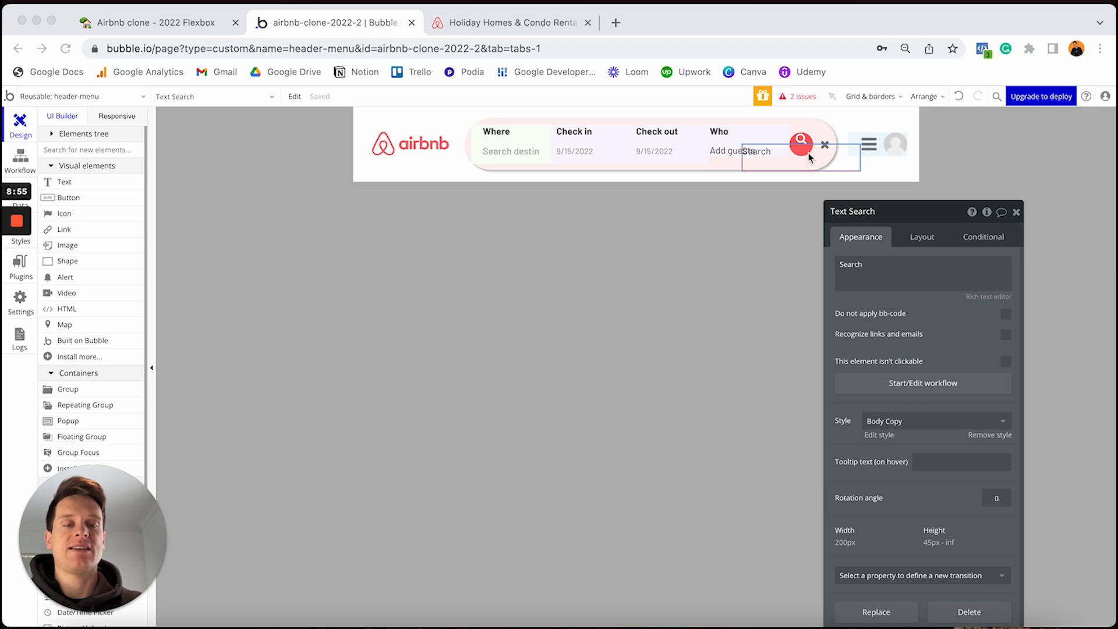
Step: Remove the preset style from the "Search" text element and set its font color to white, #FFFFFF
left_click(990, 435)
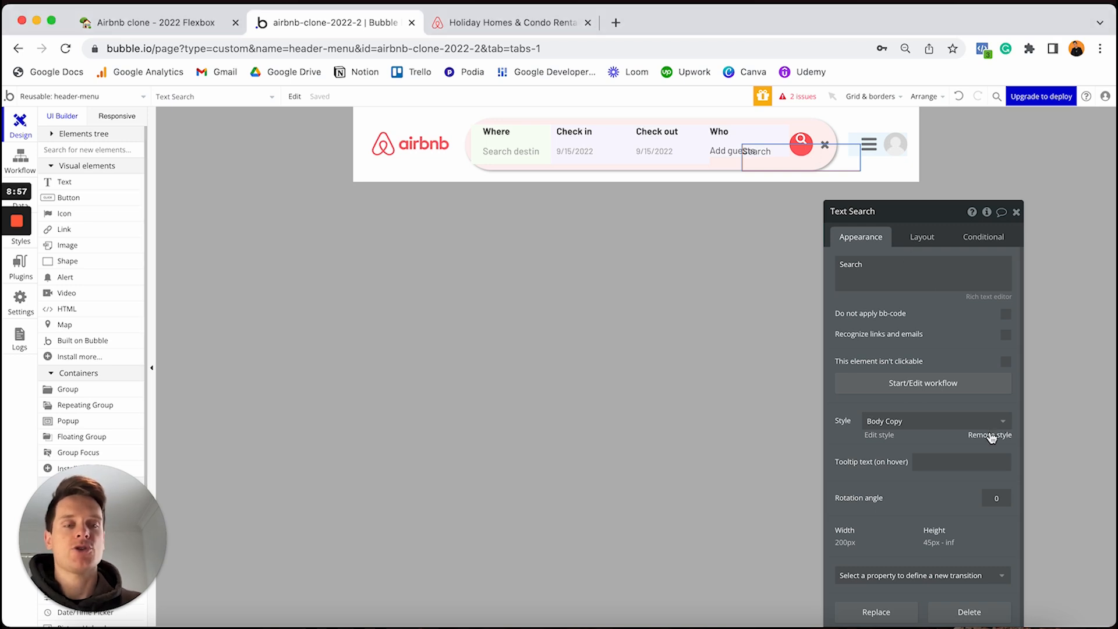
left_click(927, 524)
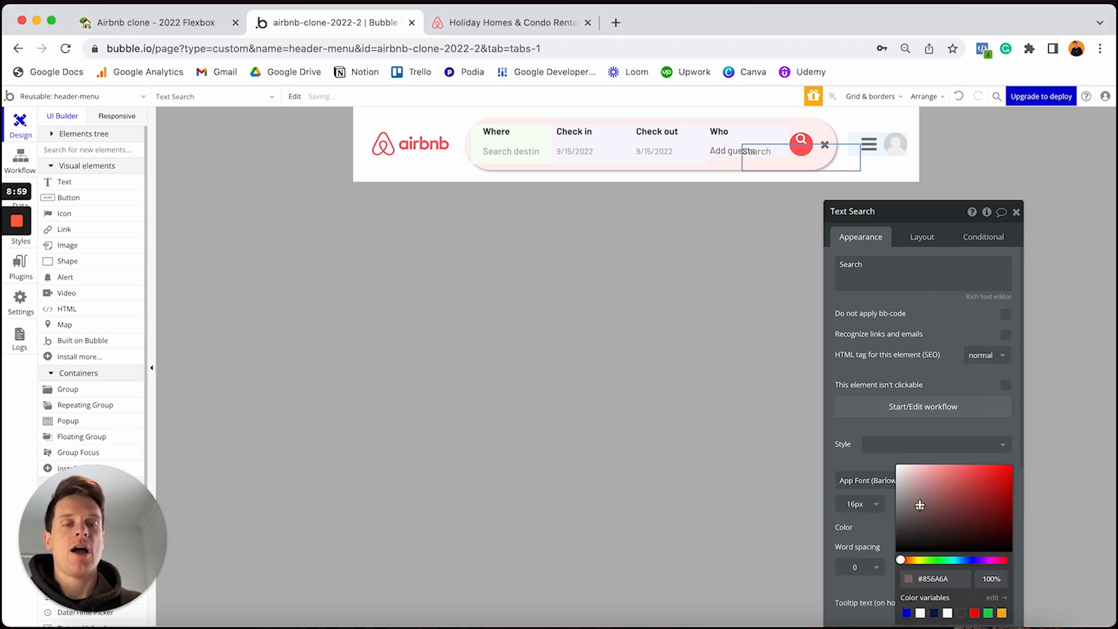
left_click_drag(926, 522, 883, 457)
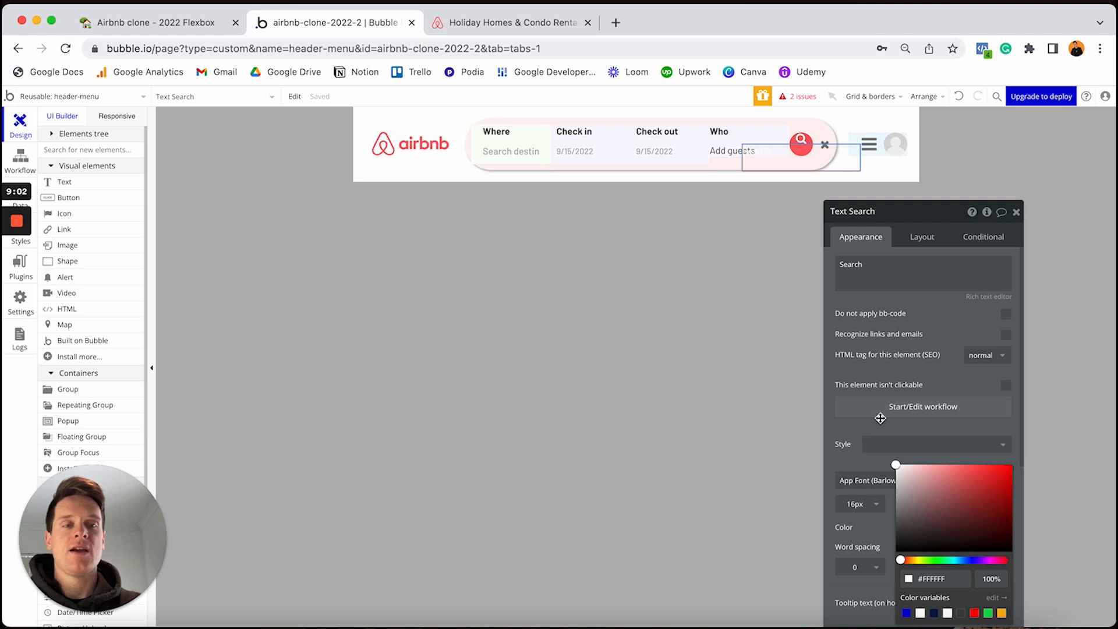
Step: Make the "Search" text non-fixed in width, with a minimum width and minimum height of 0 px
left_click(919, 242)
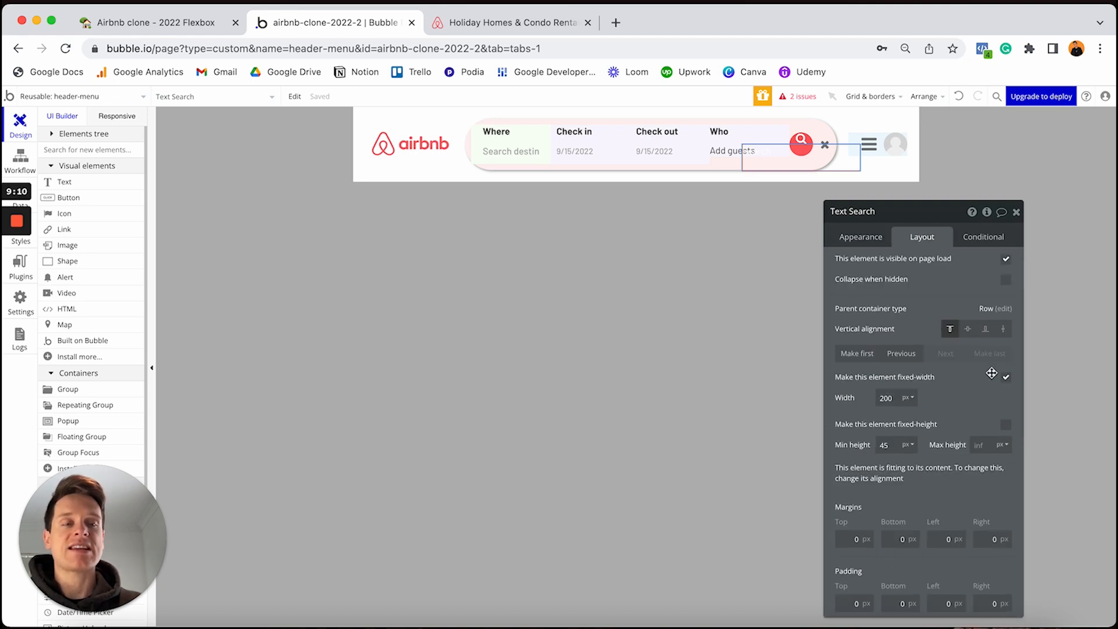
left_click(1006, 378)
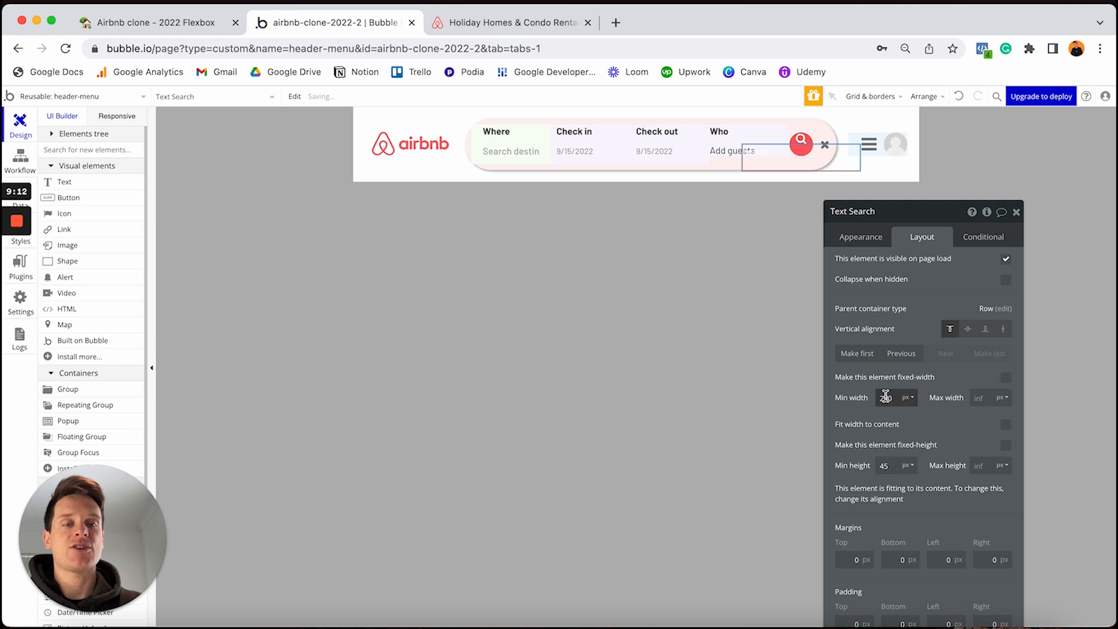
double_click(895, 397)
type("0")
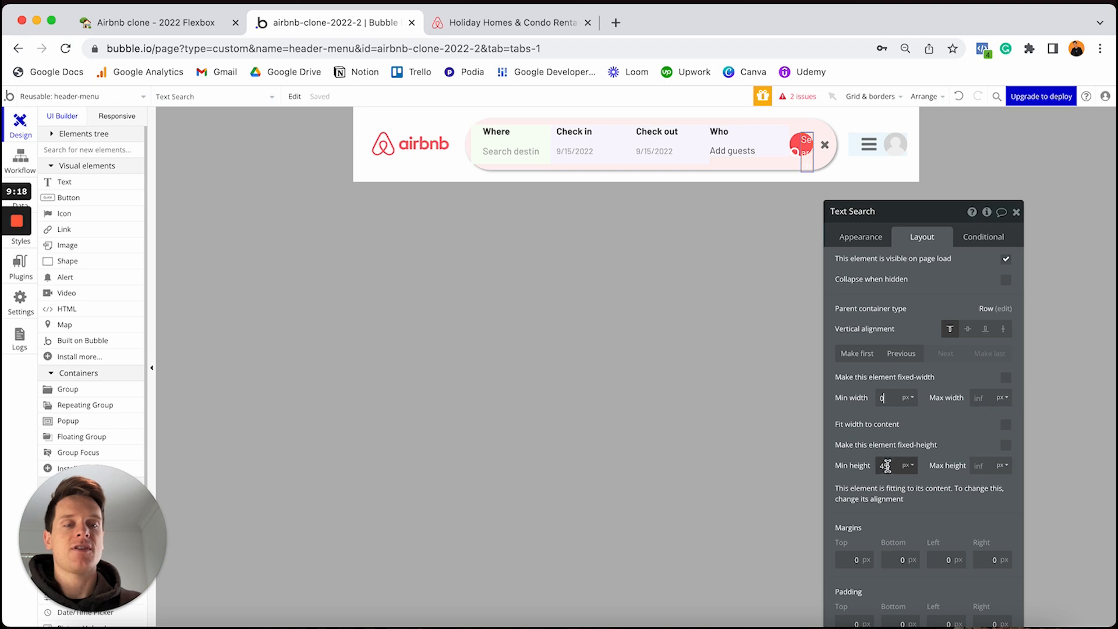
type("0")
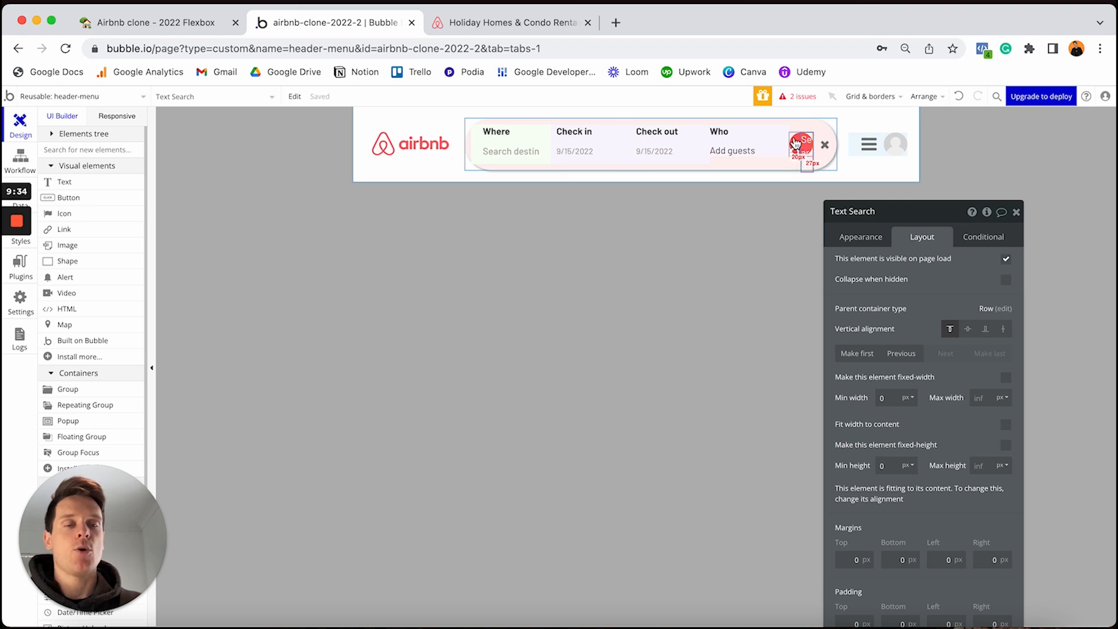
Step: Add a condition to Group C, the red search button group, for when Group - Search-bar's display-full-menu is "yes"
left_click(795, 140)
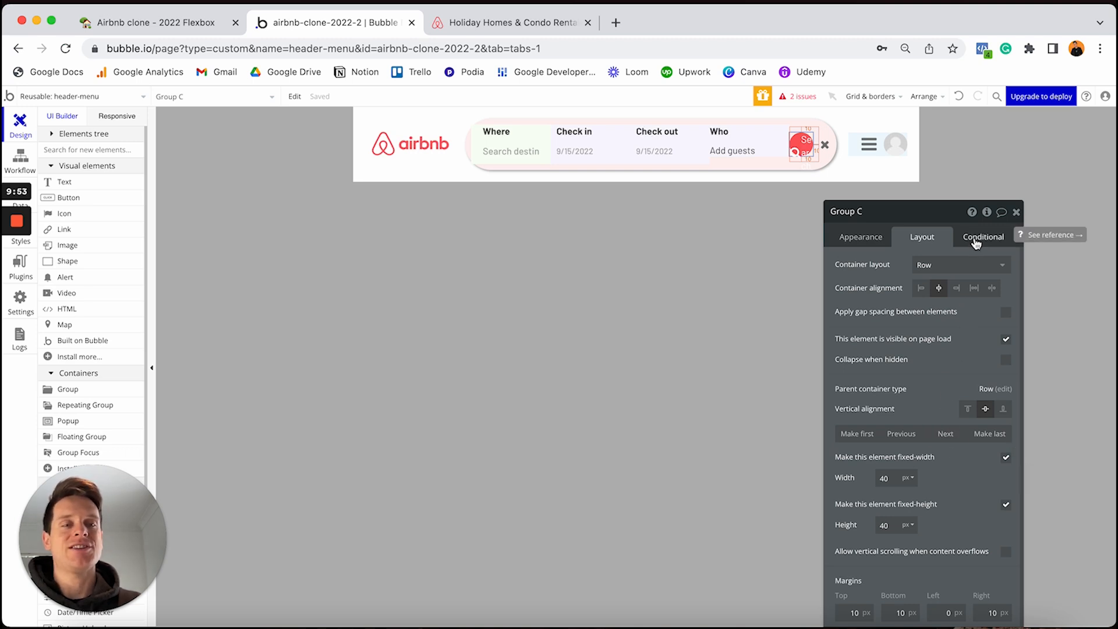
left_click(975, 237)
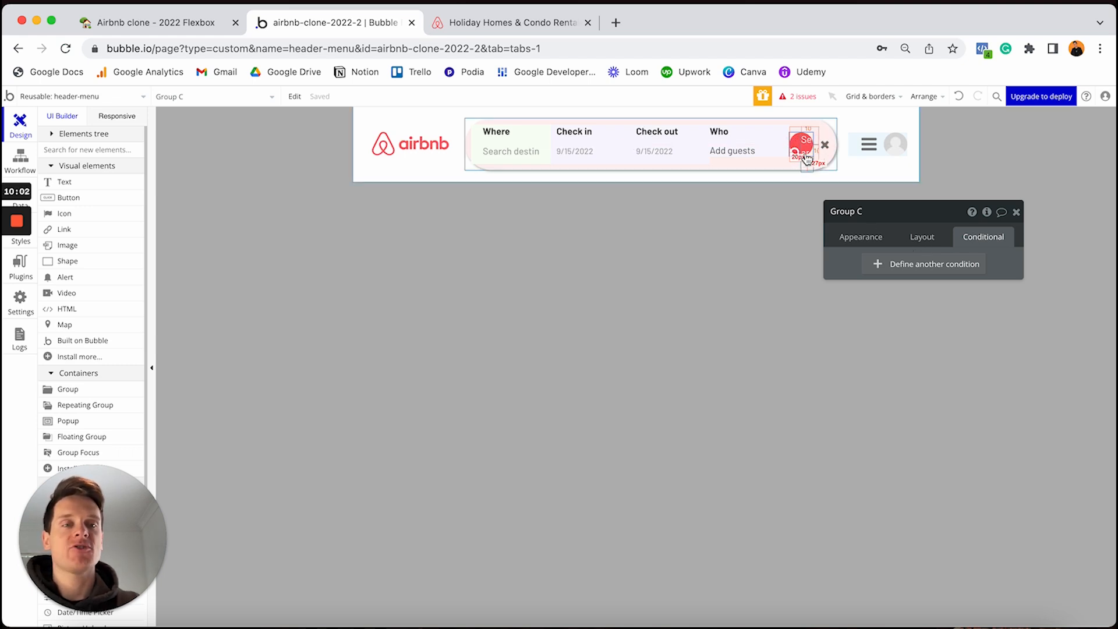
left_click(903, 272)
left_click(871, 270)
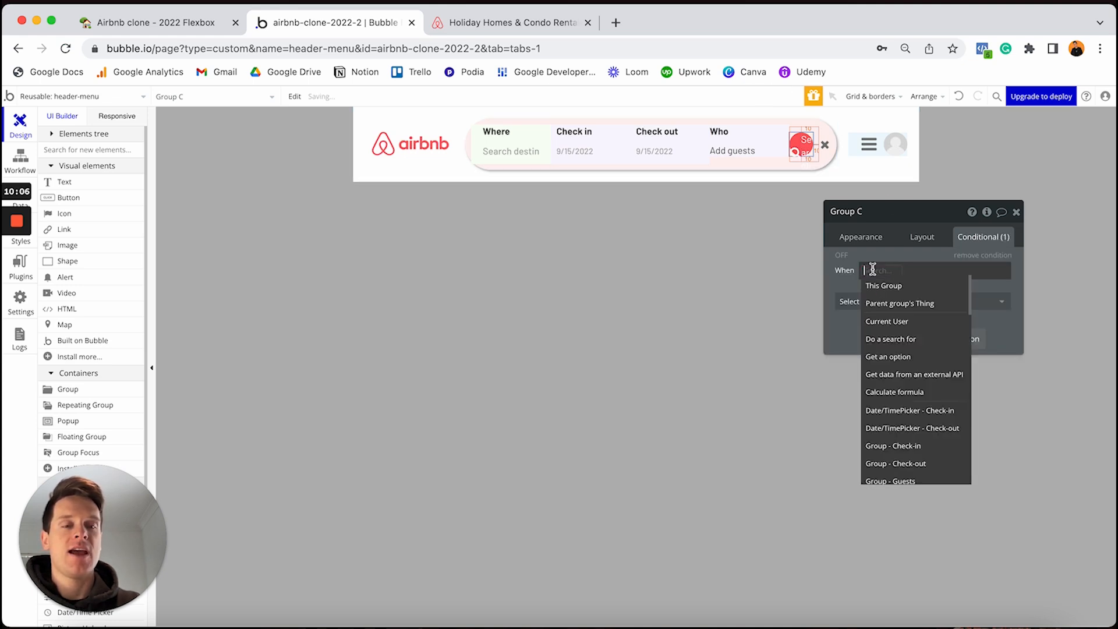
scroll(914, 393, "down", 3)
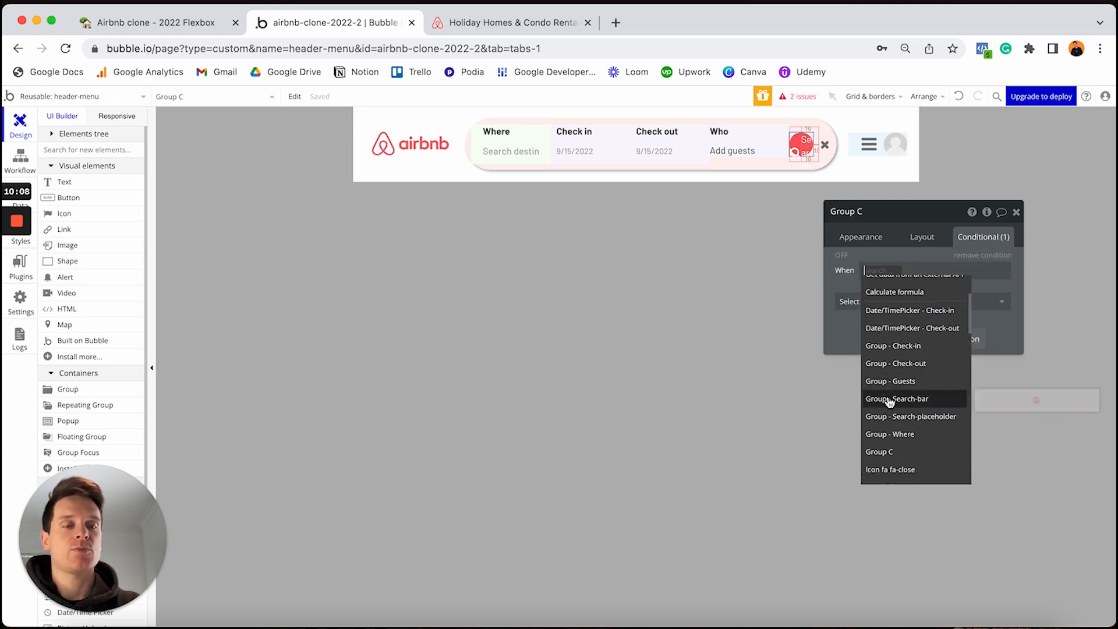
left_click(905, 399)
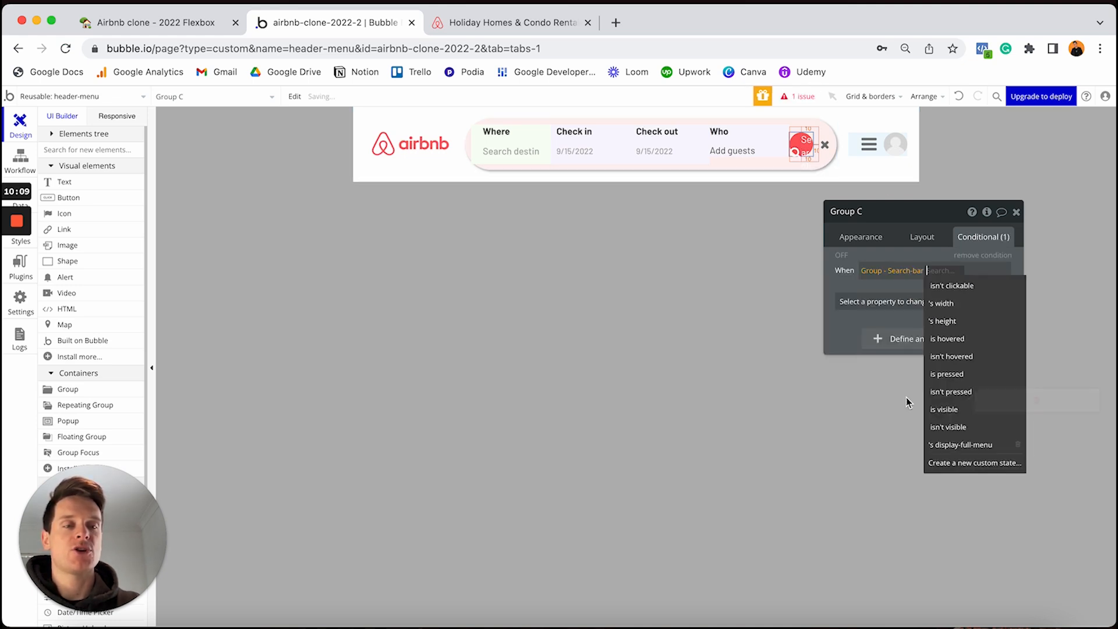
left_click(960, 448)
left_click(879, 285)
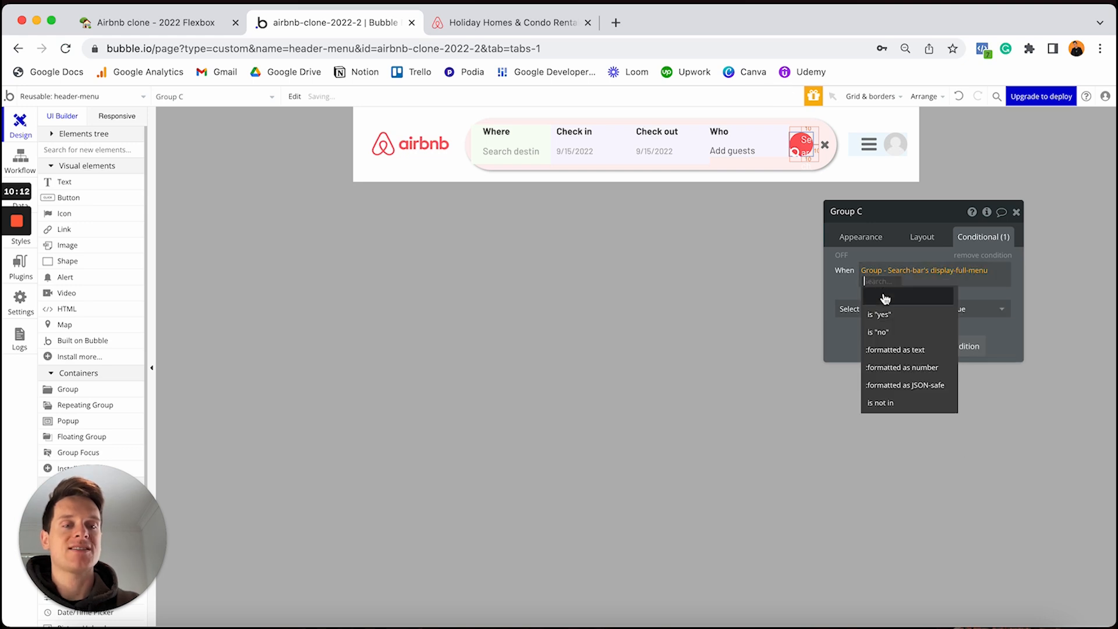
left_click(883, 315)
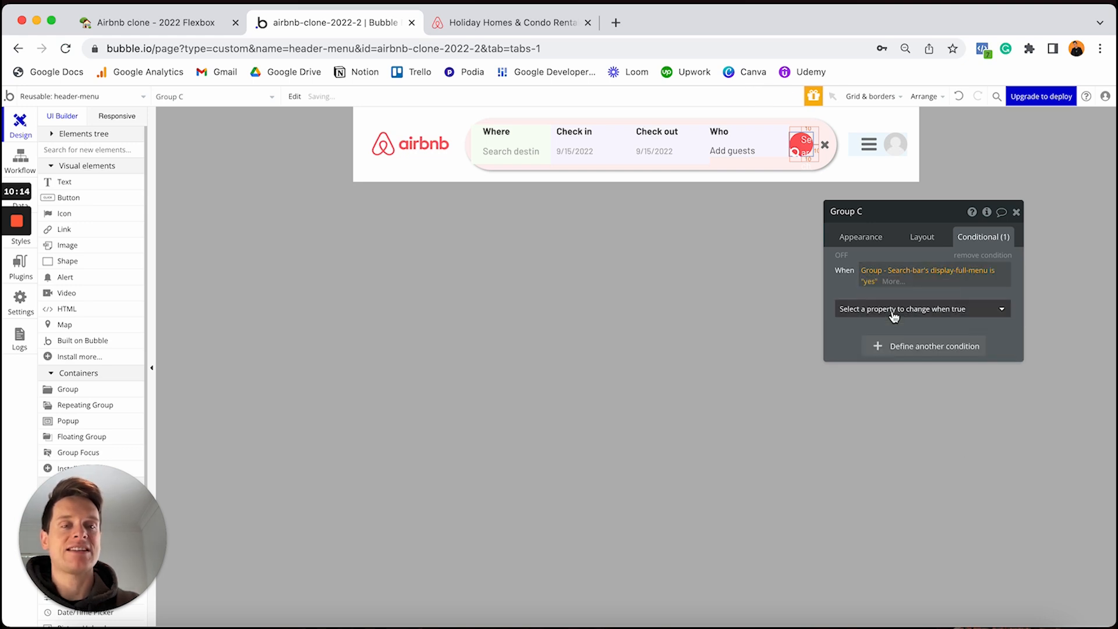
Step: Make Group C's condition set the width to 100 px and switch the condition's preview on
left_click(894, 314)
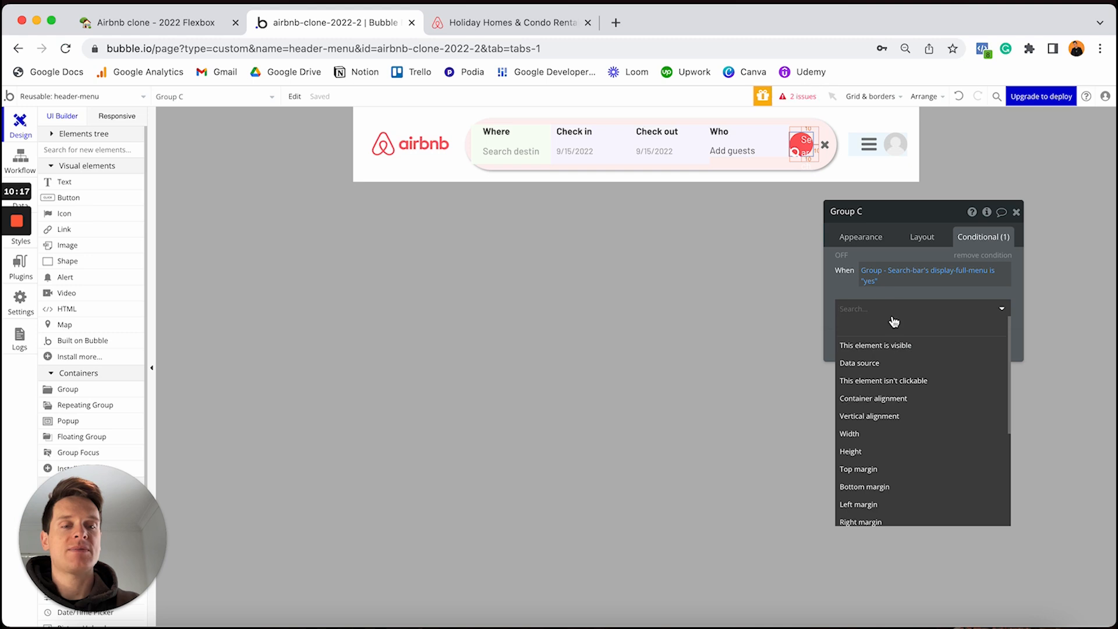
left_click(866, 433)
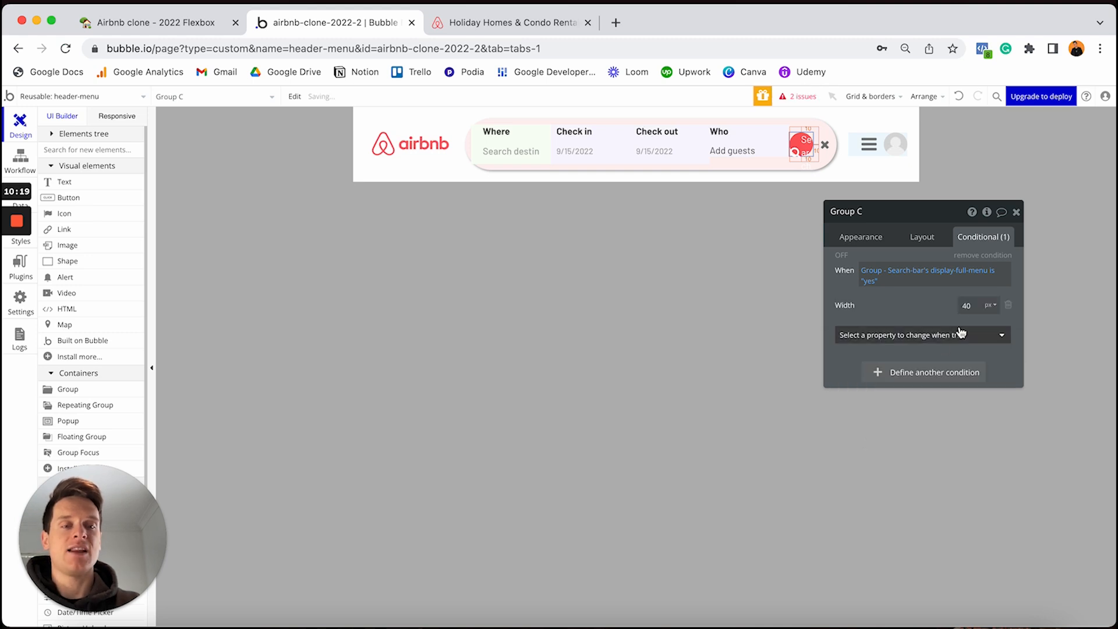
left_click(979, 304)
type("40")
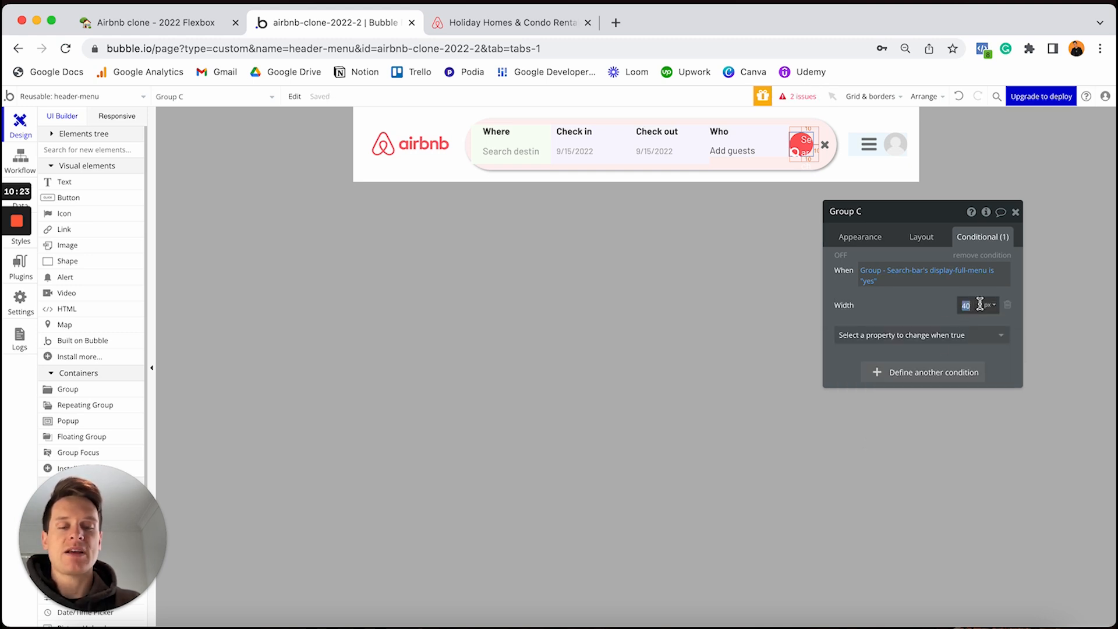
type("100")
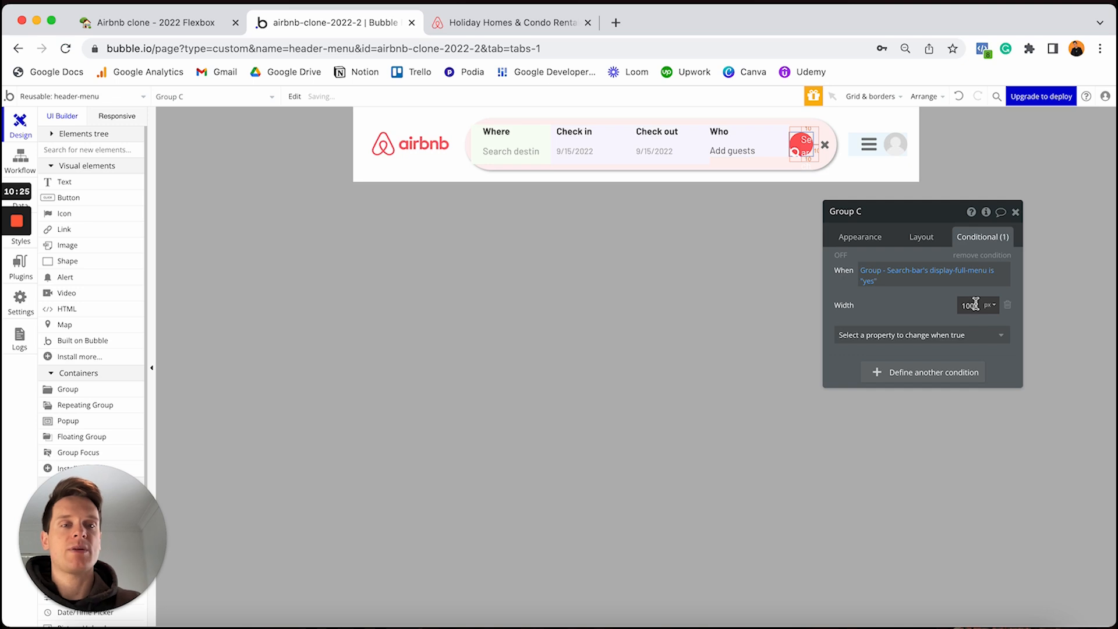
left_click(840, 256)
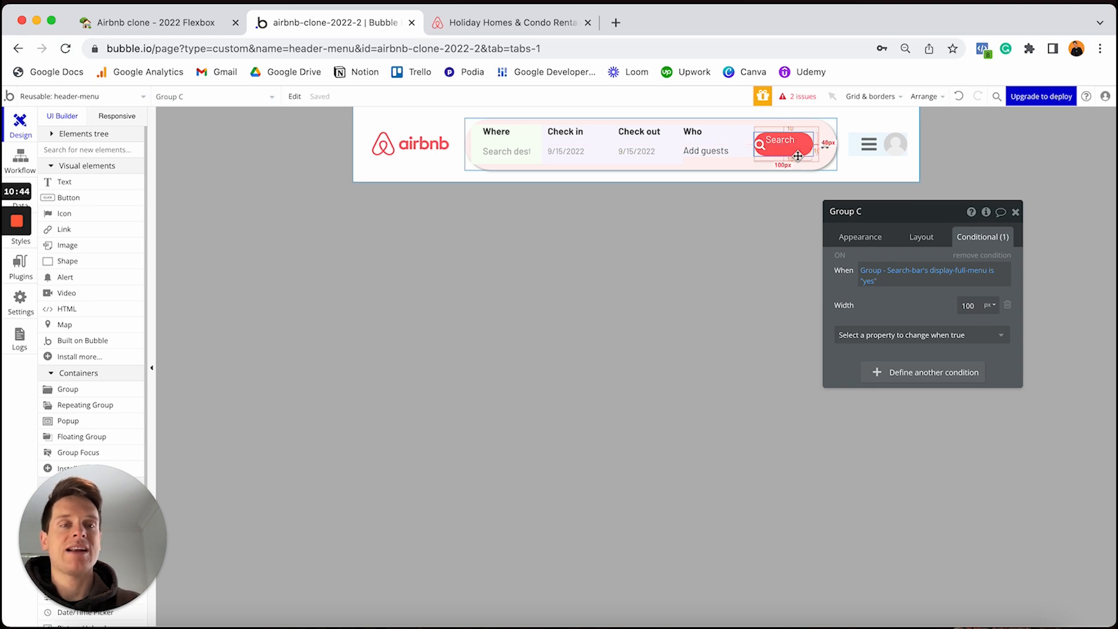
Step: Add a container alignment property to Group C's display-full-menu condition and set it to left-aligned
left_click(918, 238)
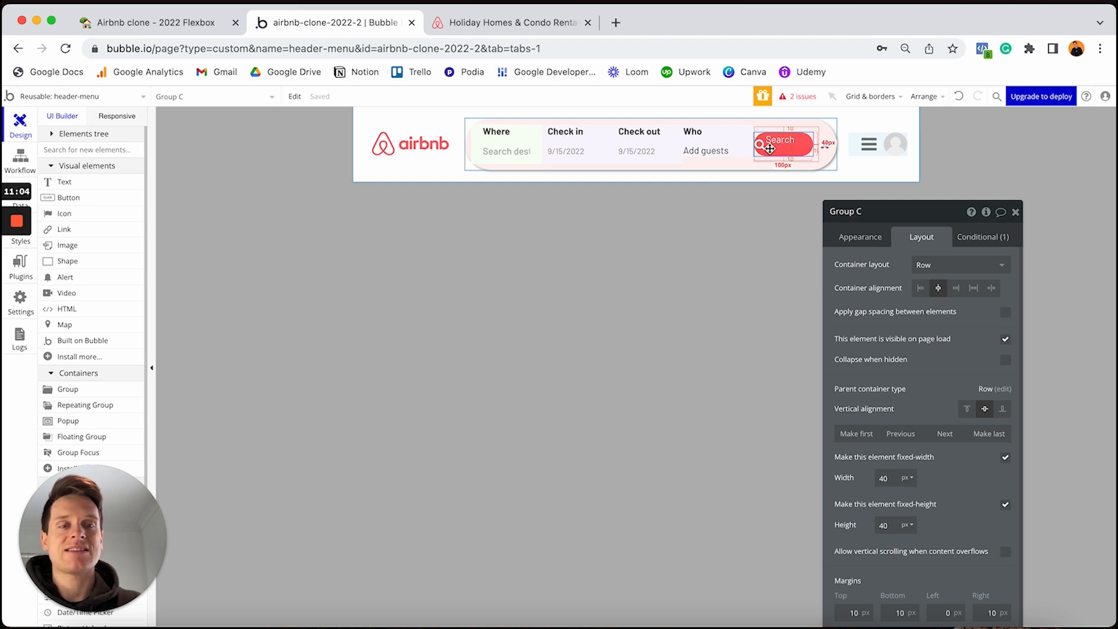
left_click(967, 238)
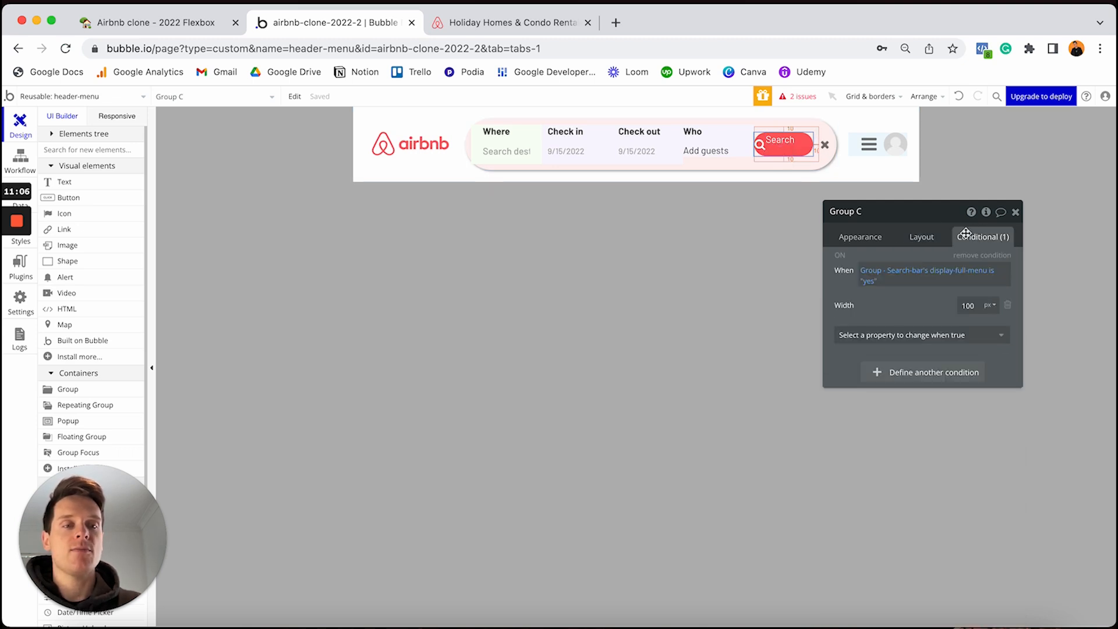
left_click(903, 331)
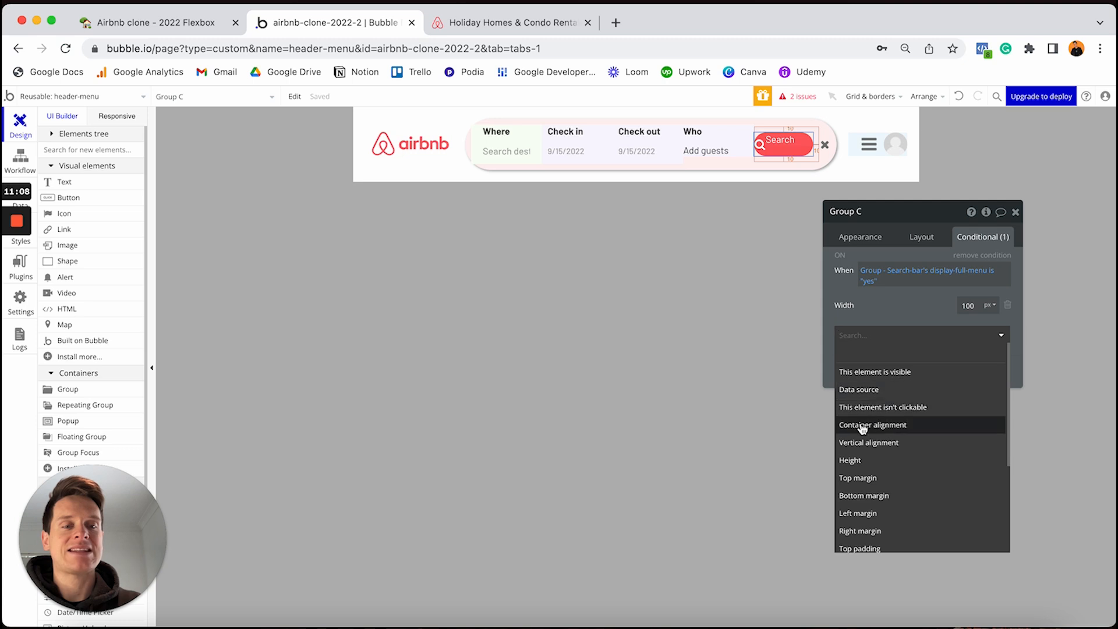
left_click(879, 424)
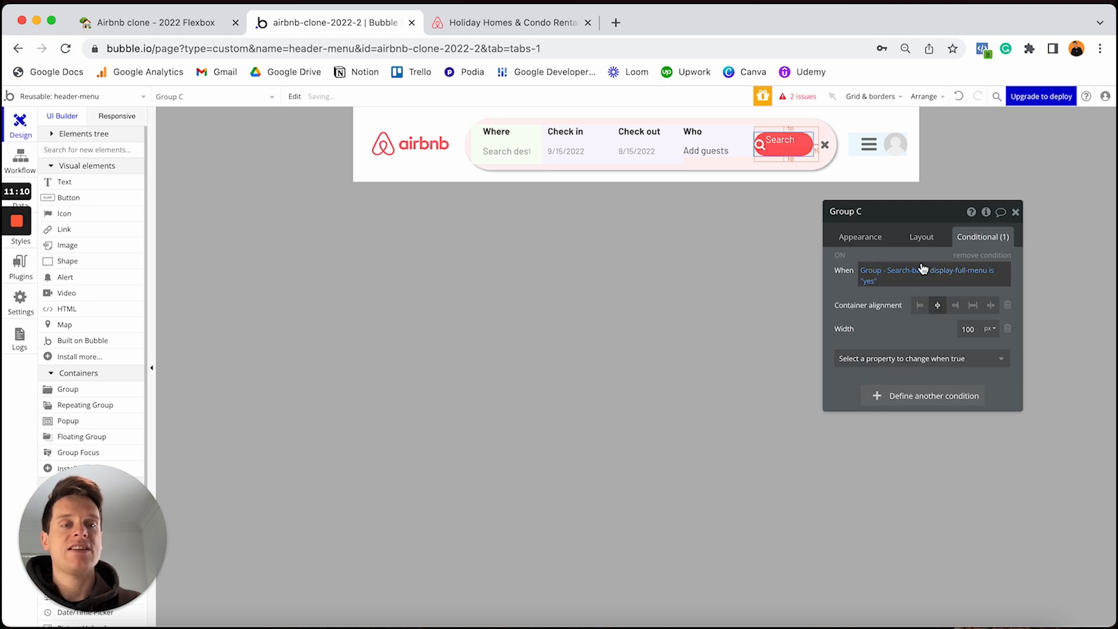
left_click(919, 307)
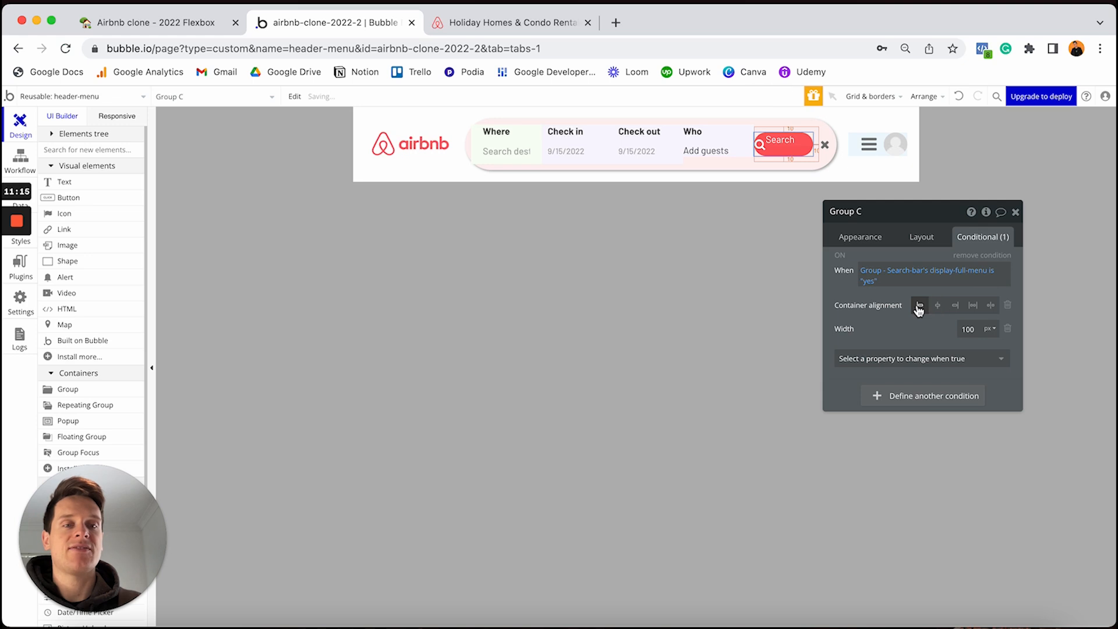
Step: Center the "Search" text vertically, and make it not visible on page load and collapsed when hidden
left_click(790, 143)
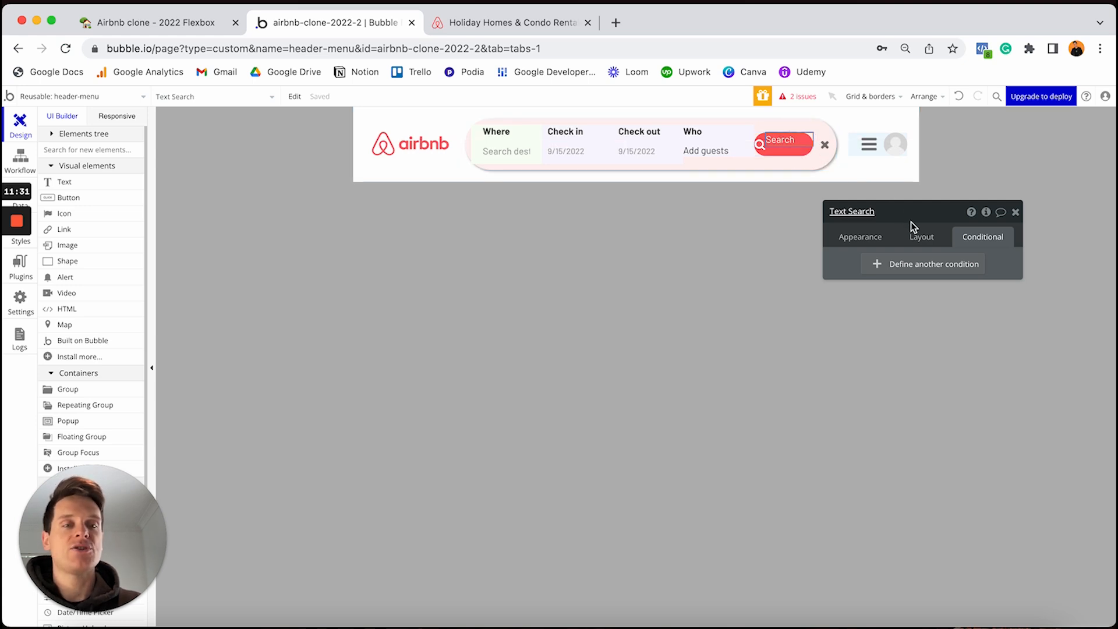
left_click(918, 236)
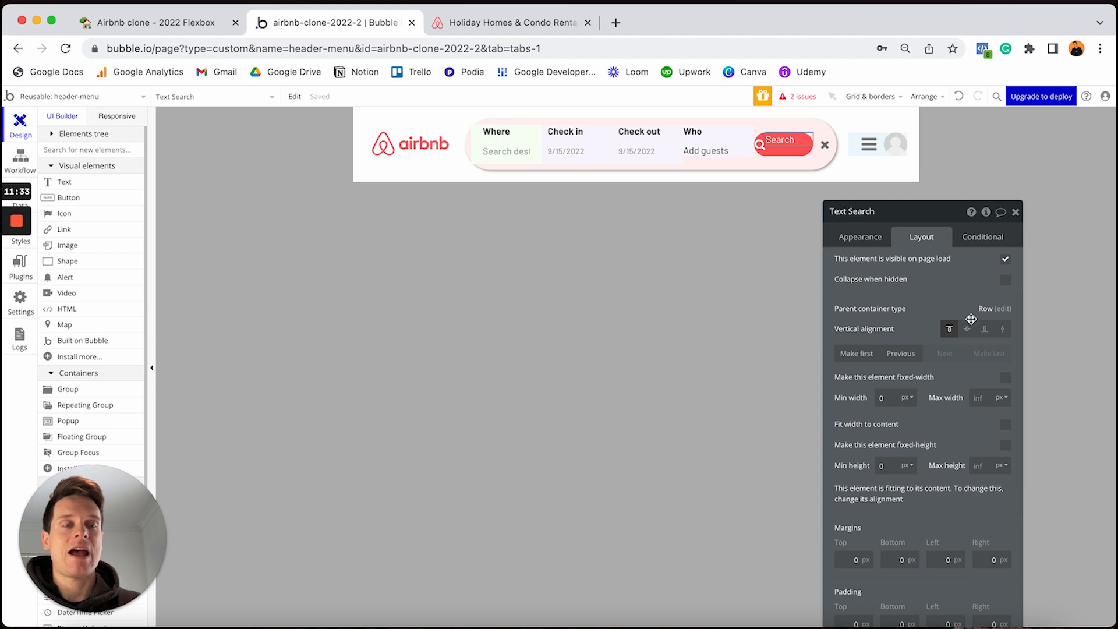
left_click(967, 329)
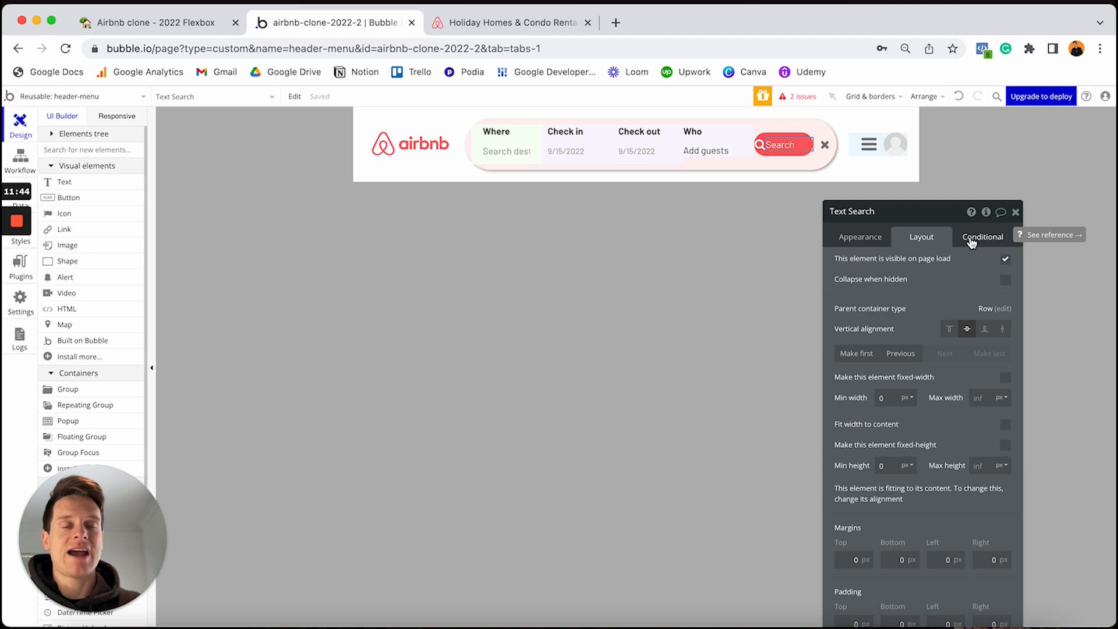
left_click(1006, 263)
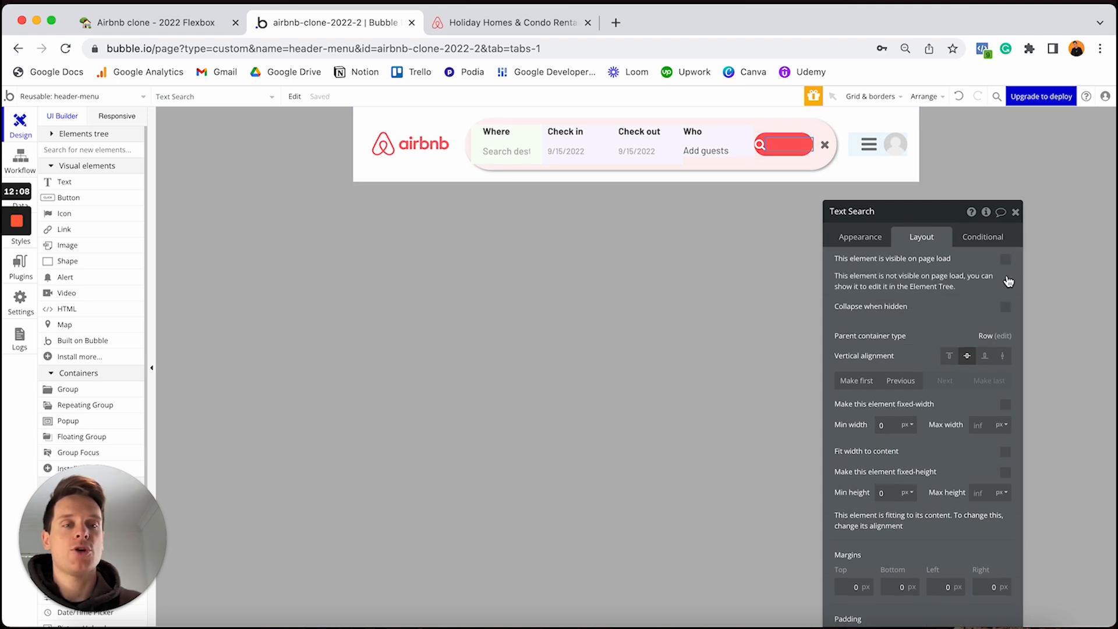
left_click(1005, 308)
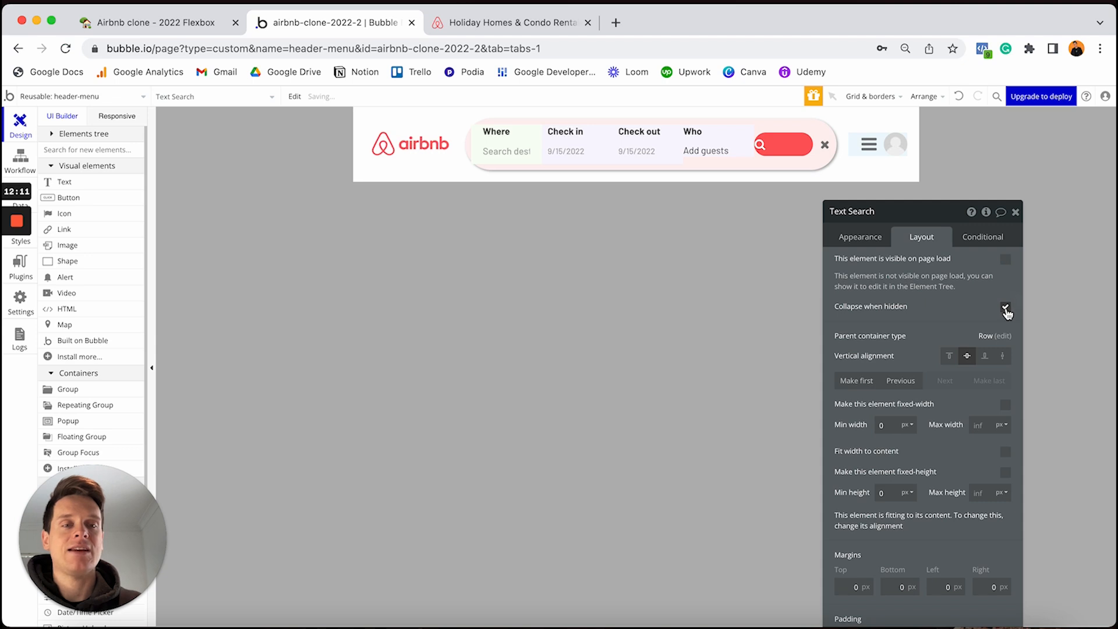
Step: Add a condition to the "Search" text for when Group - Search-bar's display-full-menu is "yes"
left_click(984, 236)
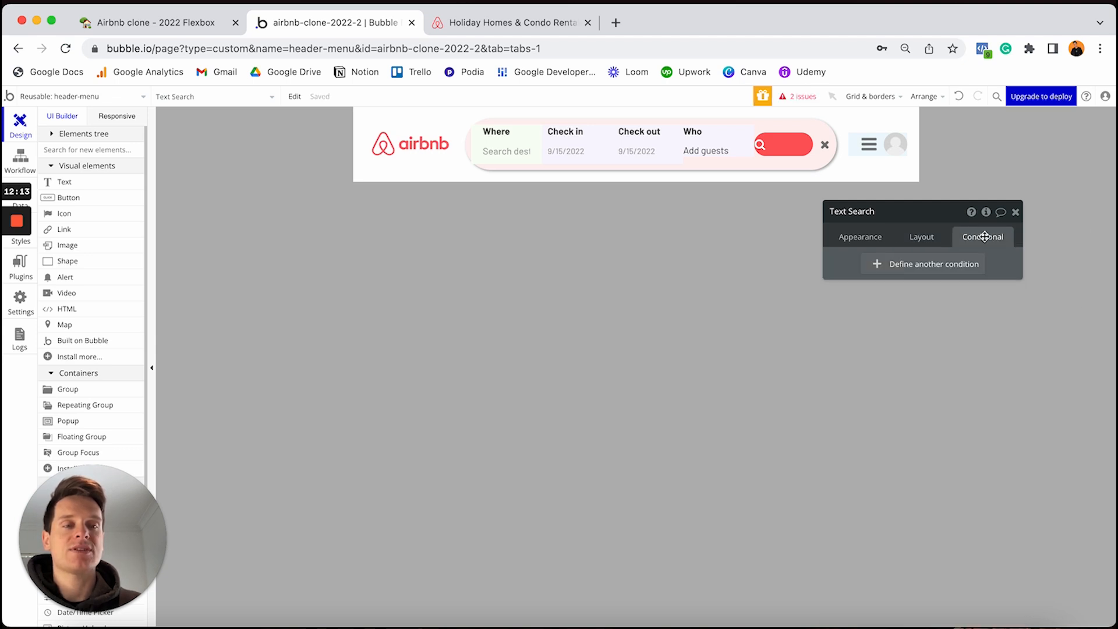
left_click(893, 264)
left_click(870, 270)
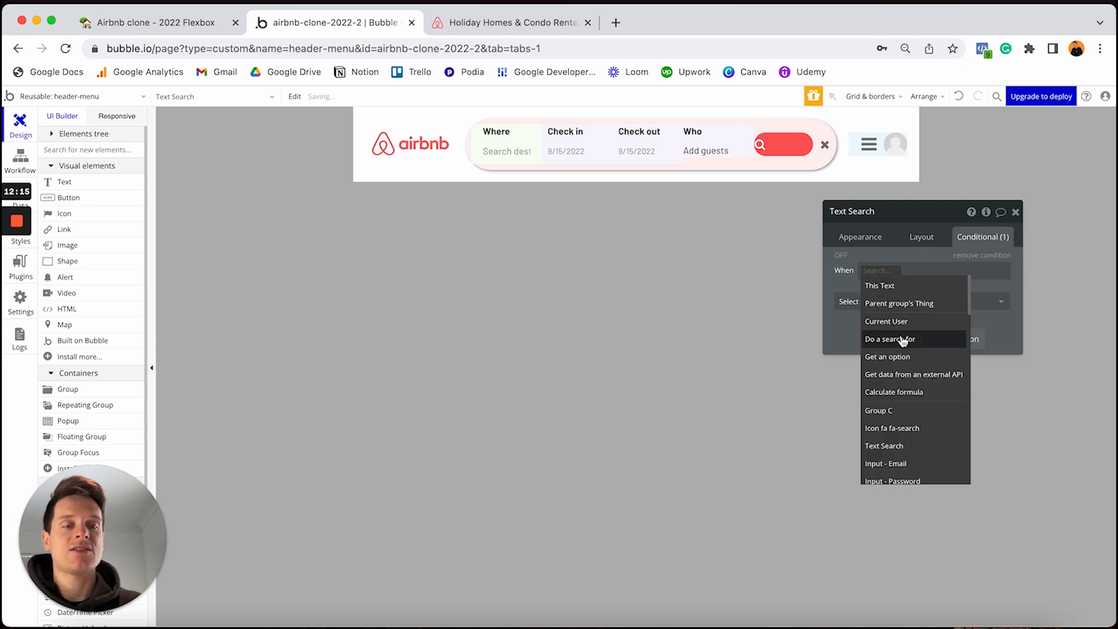
scroll(902, 341, "down", 5)
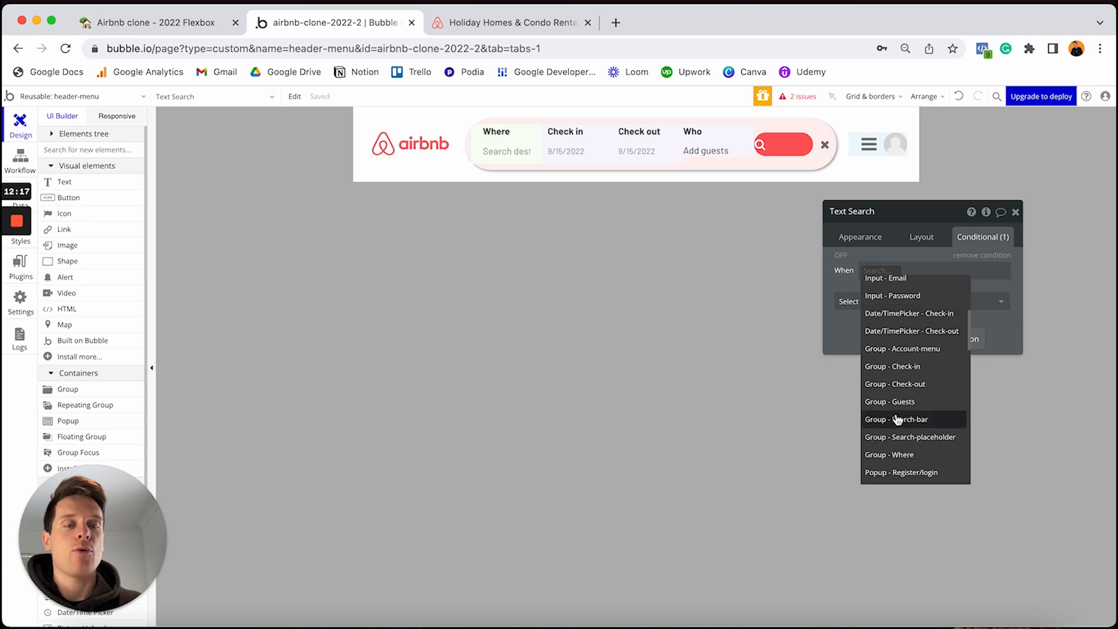
left_click(896, 420)
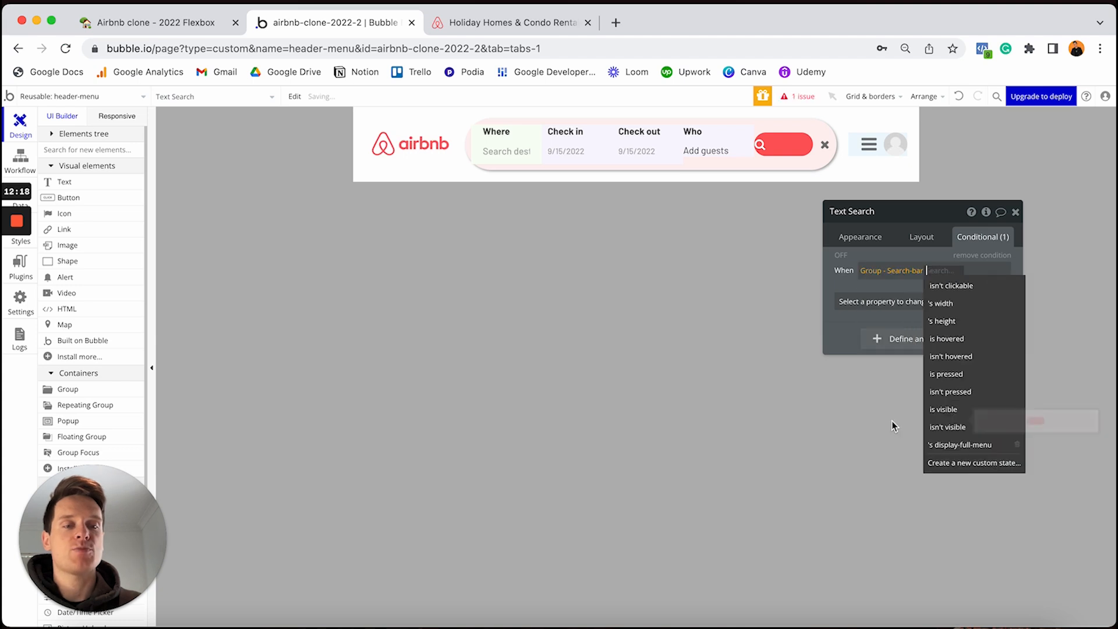
left_click(952, 444)
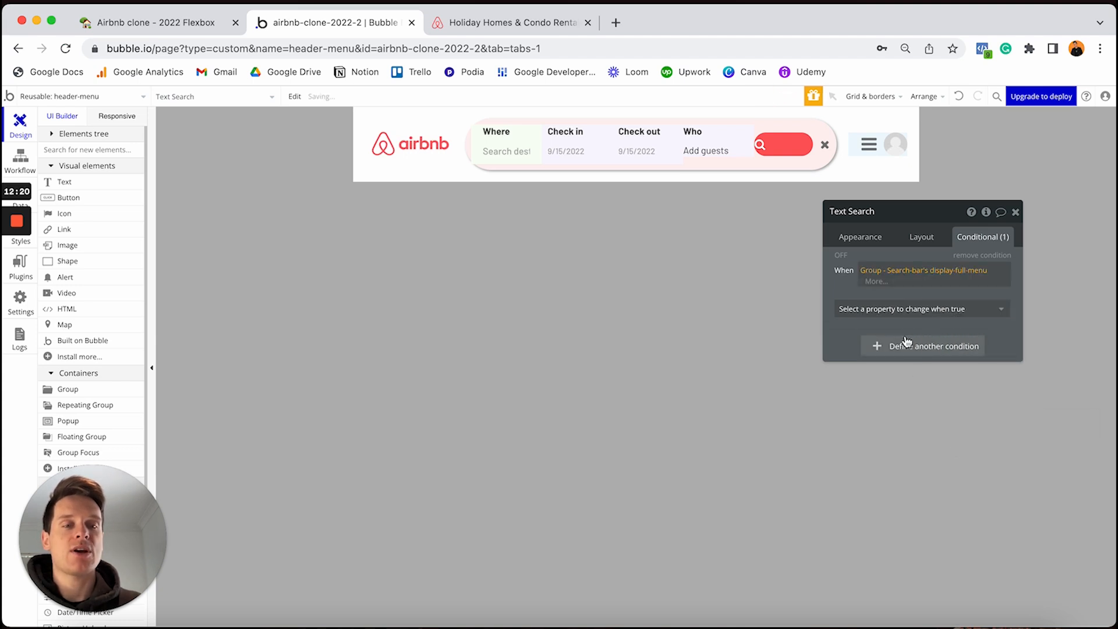
left_click(878, 283)
left_click(877, 302)
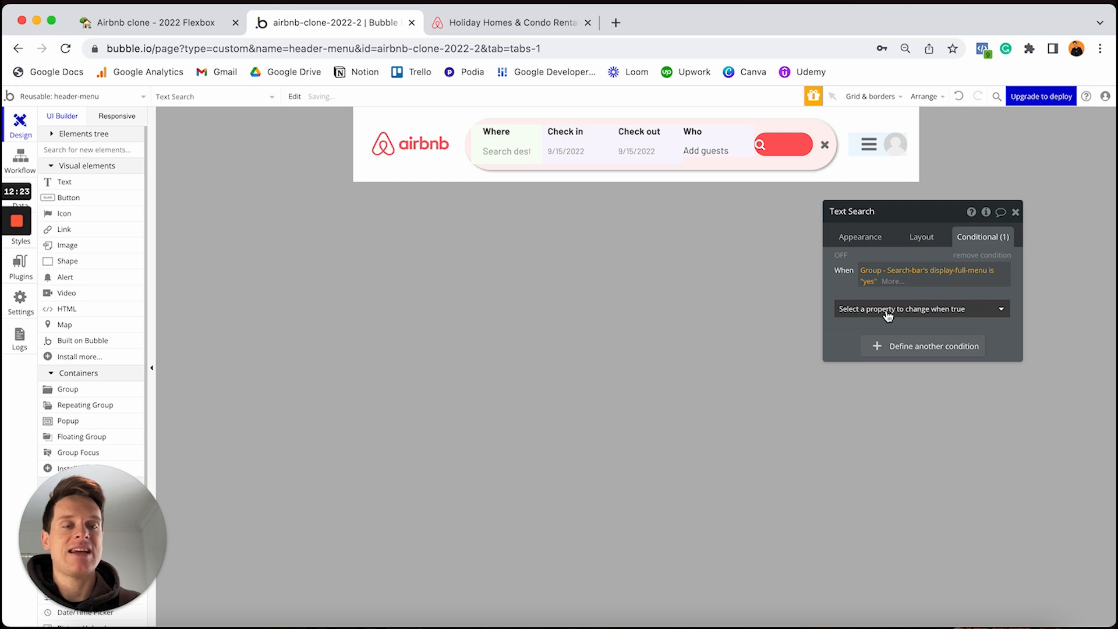
Step: Make the "Search" text's display-full-menu condition set the element visible, and switch the condition's preview on
left_click(887, 315)
left_click(893, 345)
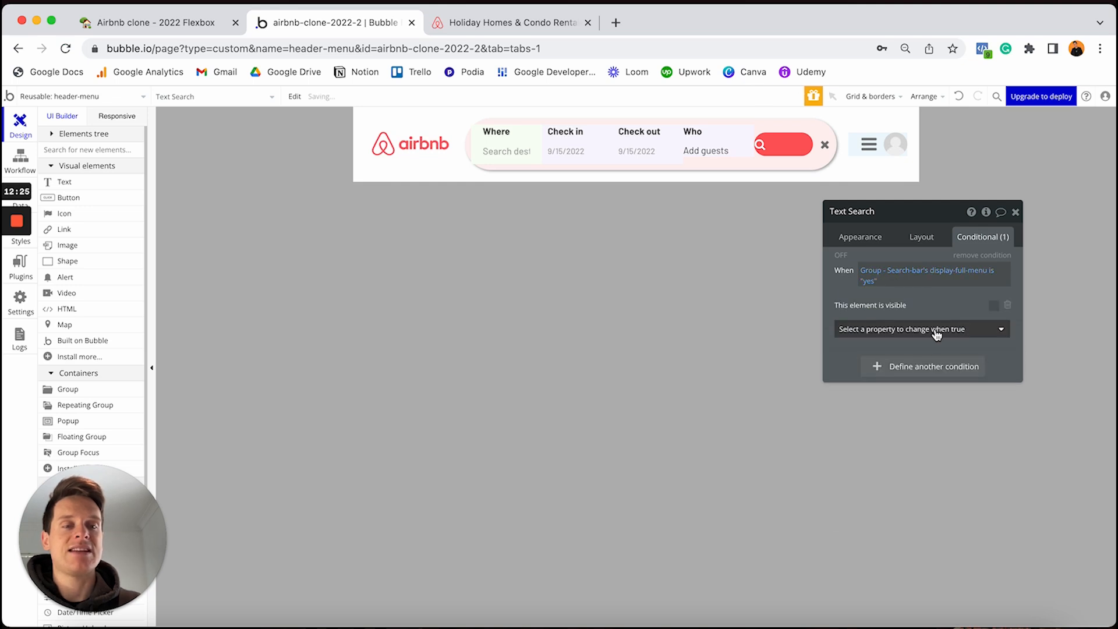
left_click(994, 305)
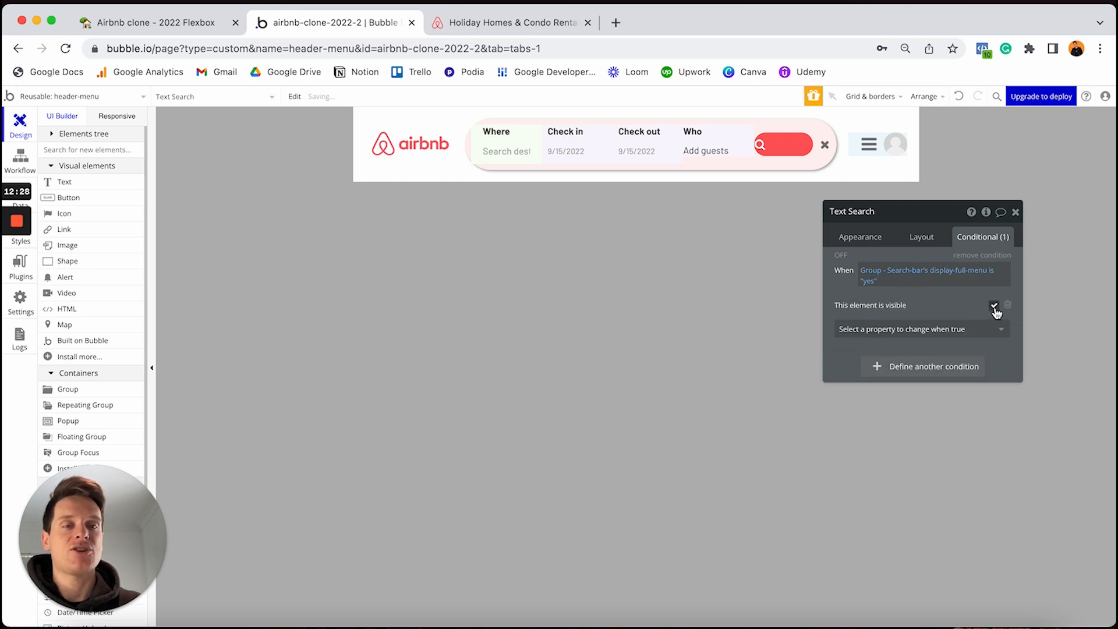
left_click(840, 257)
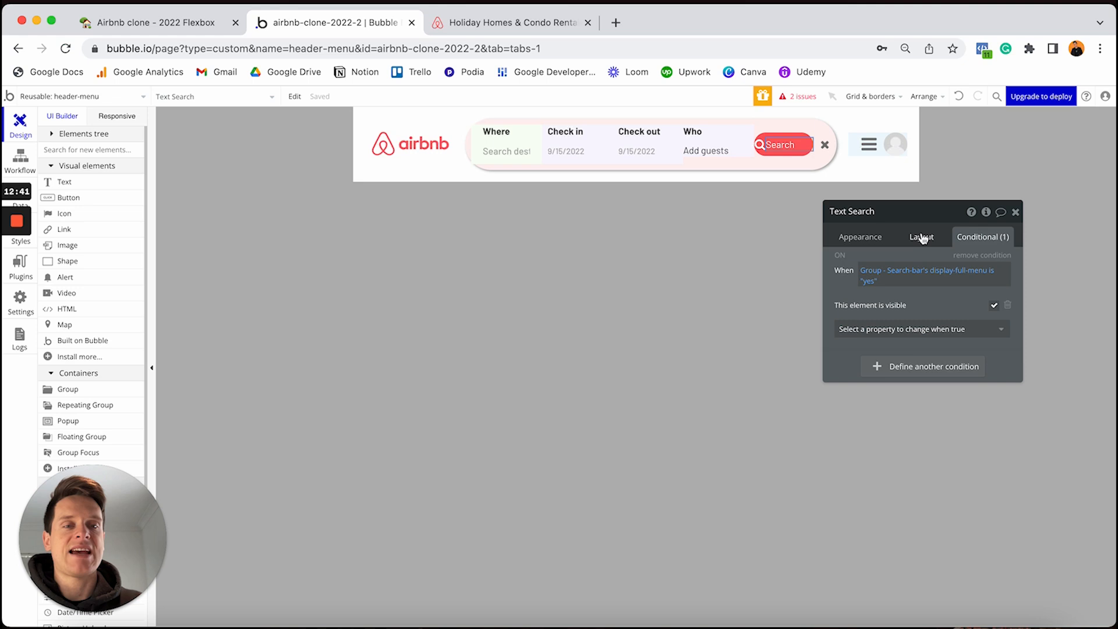
Step: Give the "Search" text a left margin of 10 px
left_click(922, 236)
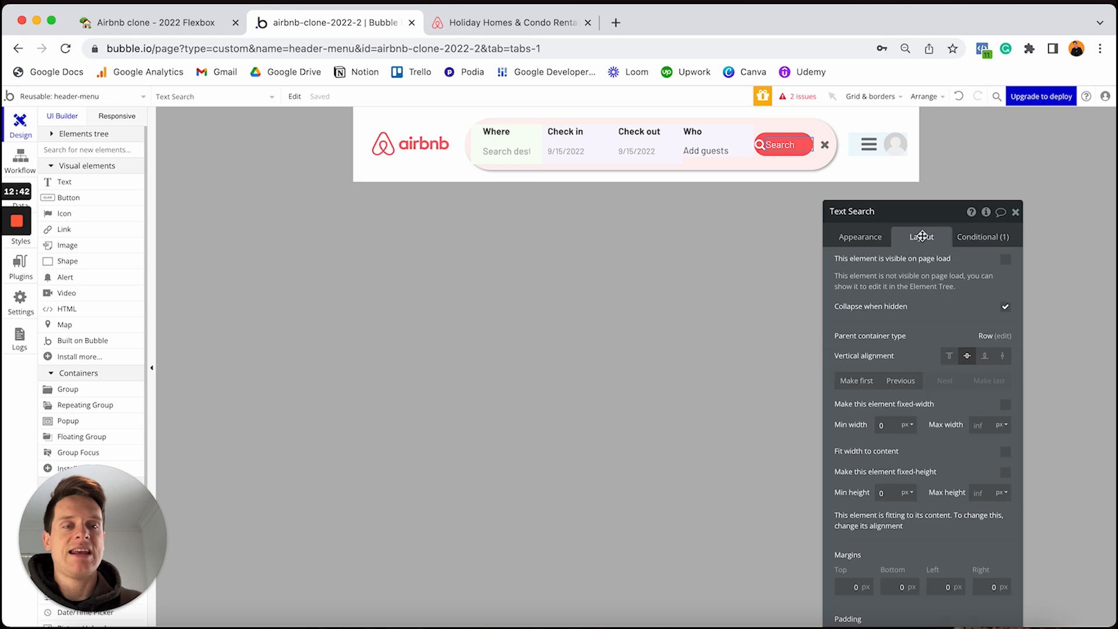
left_click(936, 587)
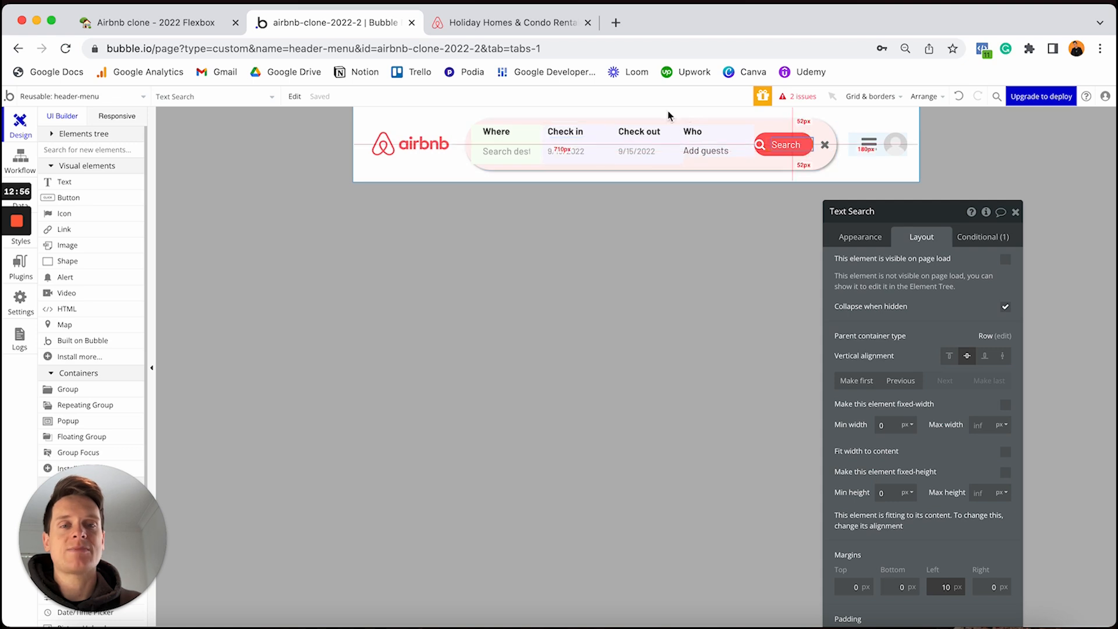
Step: Add a condition to the search icon for when Group - Search-bar's display-full-menu is "yes"
left_click(763, 149)
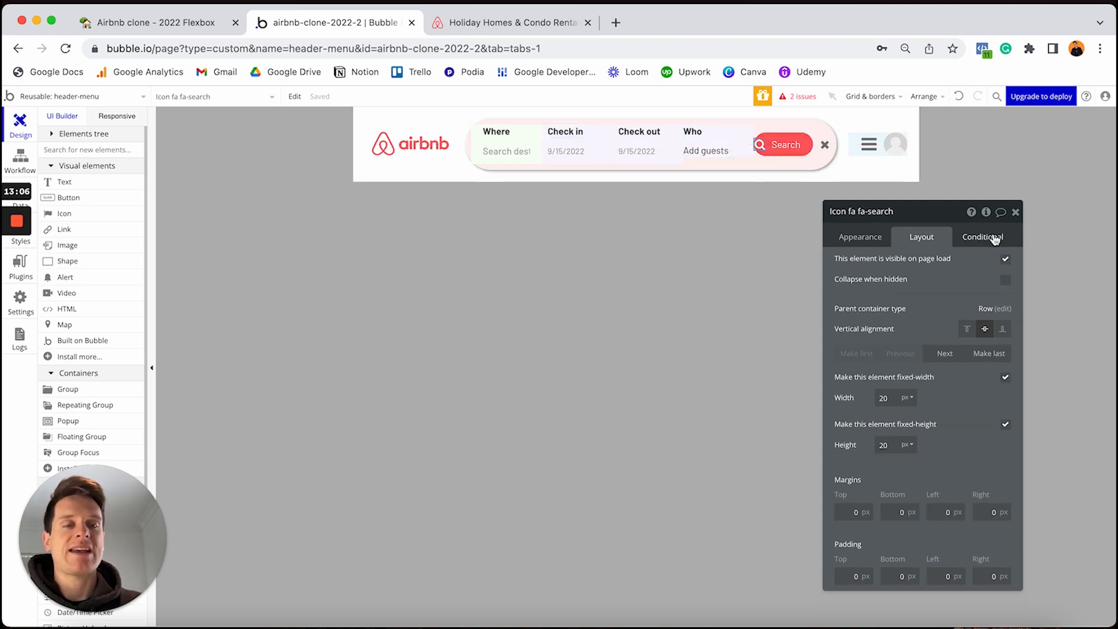
left_click(995, 239)
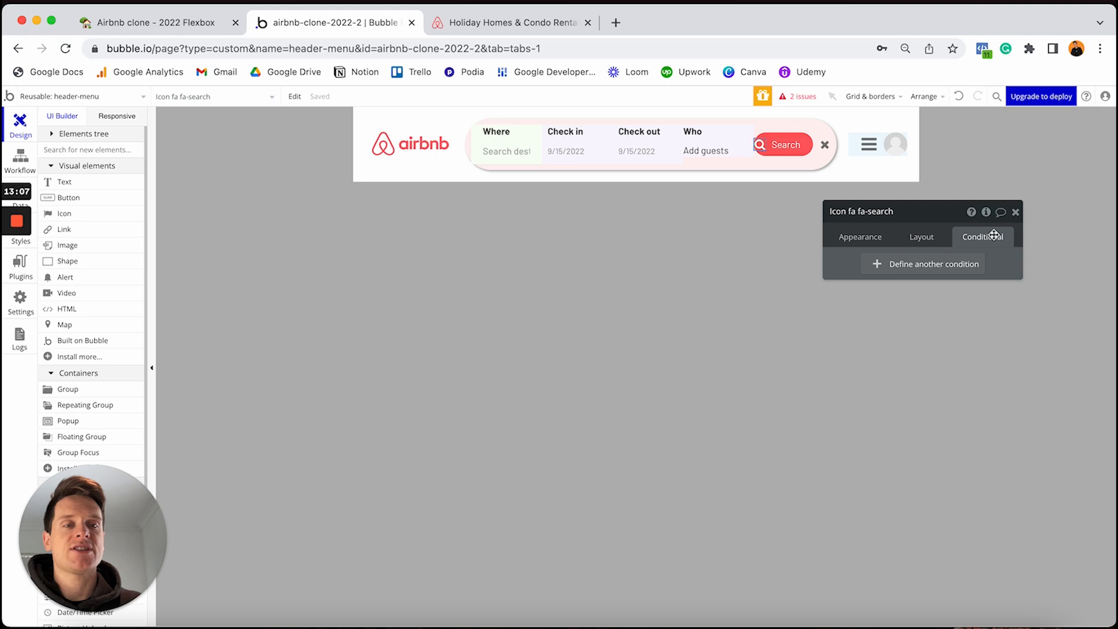
left_click(918, 267)
left_click(873, 271)
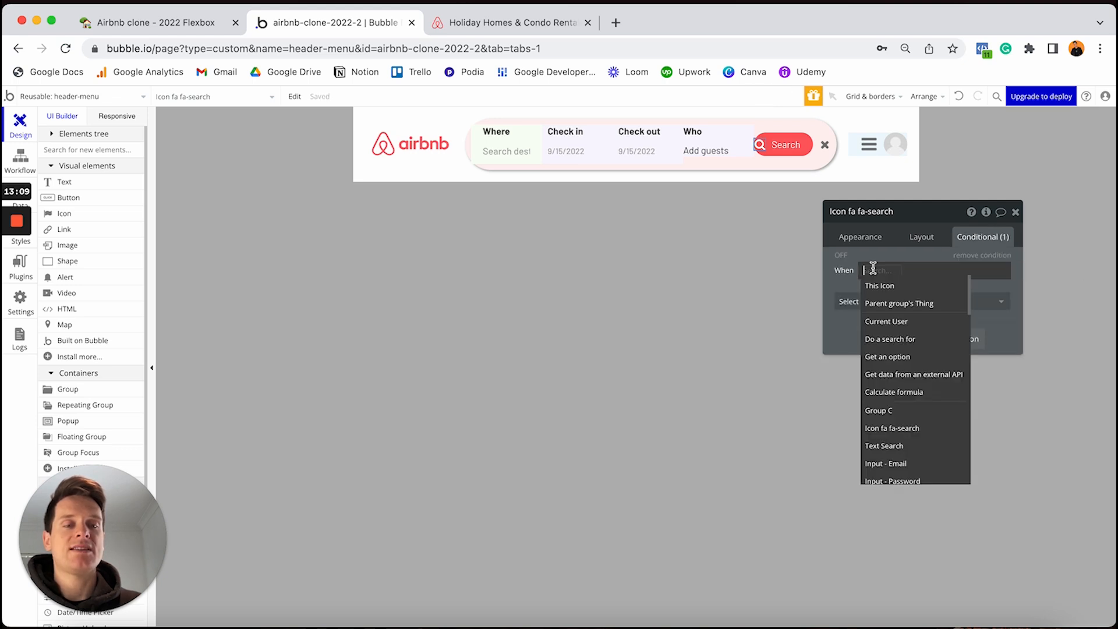
scroll(913, 374, "down", 6)
scroll(910, 375, "down", 2)
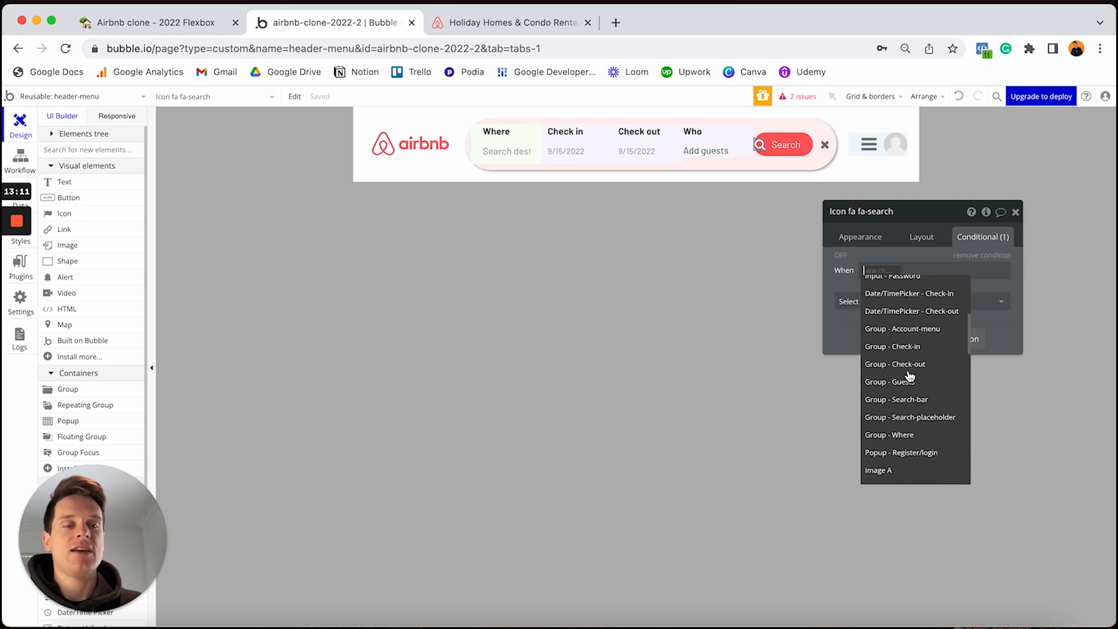
left_click(905, 395)
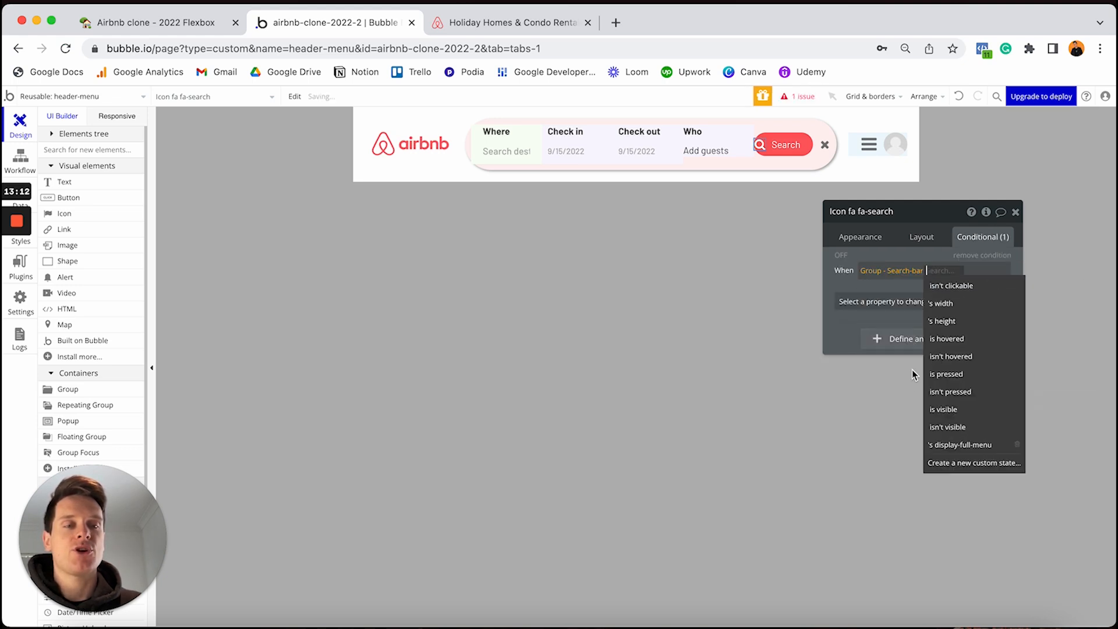
left_click(957, 446)
left_click(875, 281)
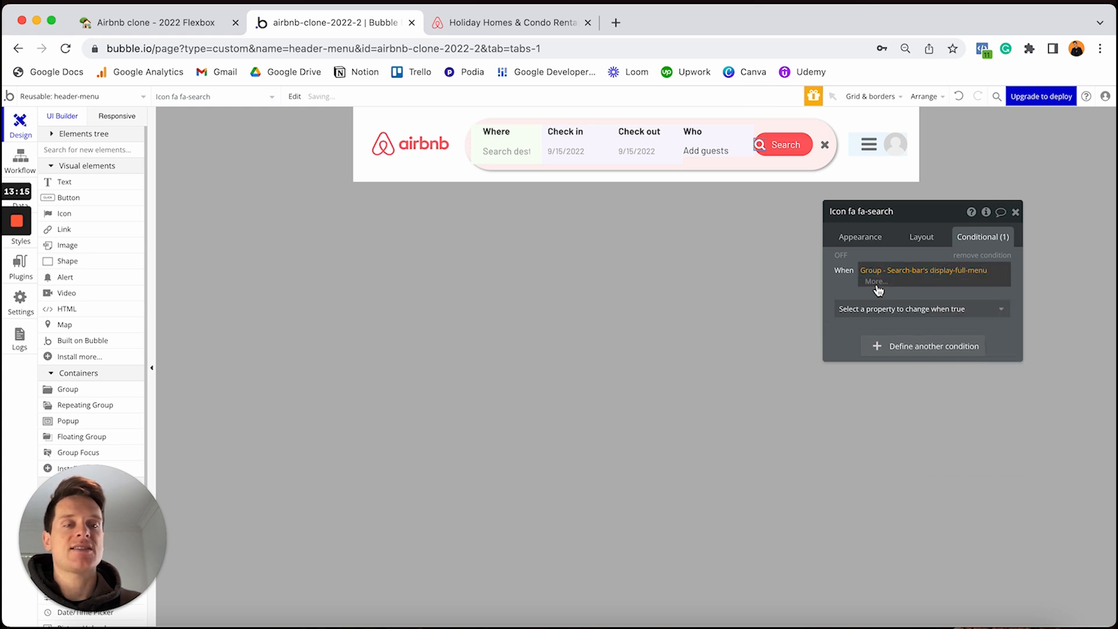
left_click(881, 315)
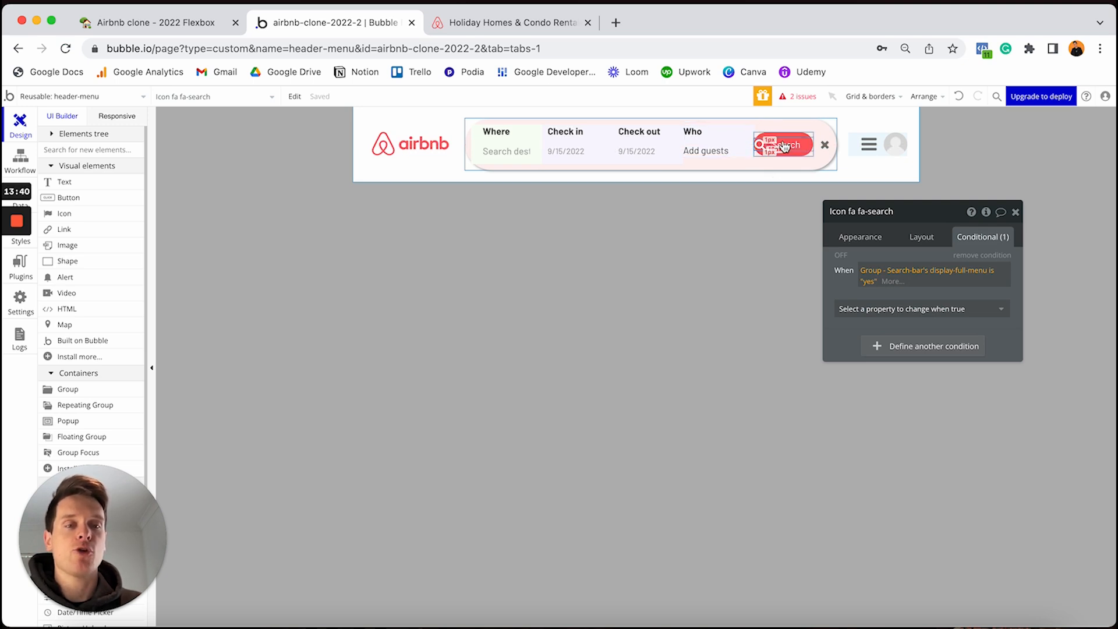
Step: Add a left margin property to the search icon's display-full-menu condition and switch the condition's preview on
left_click(919, 314)
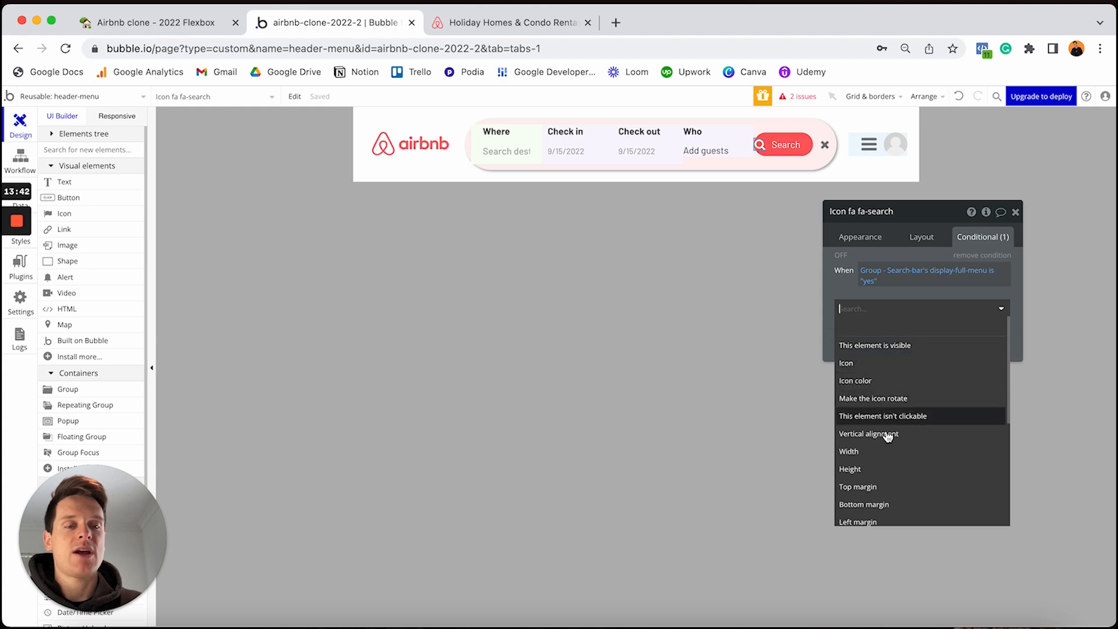
scroll(879, 466, "down", 1)
left_click(882, 489)
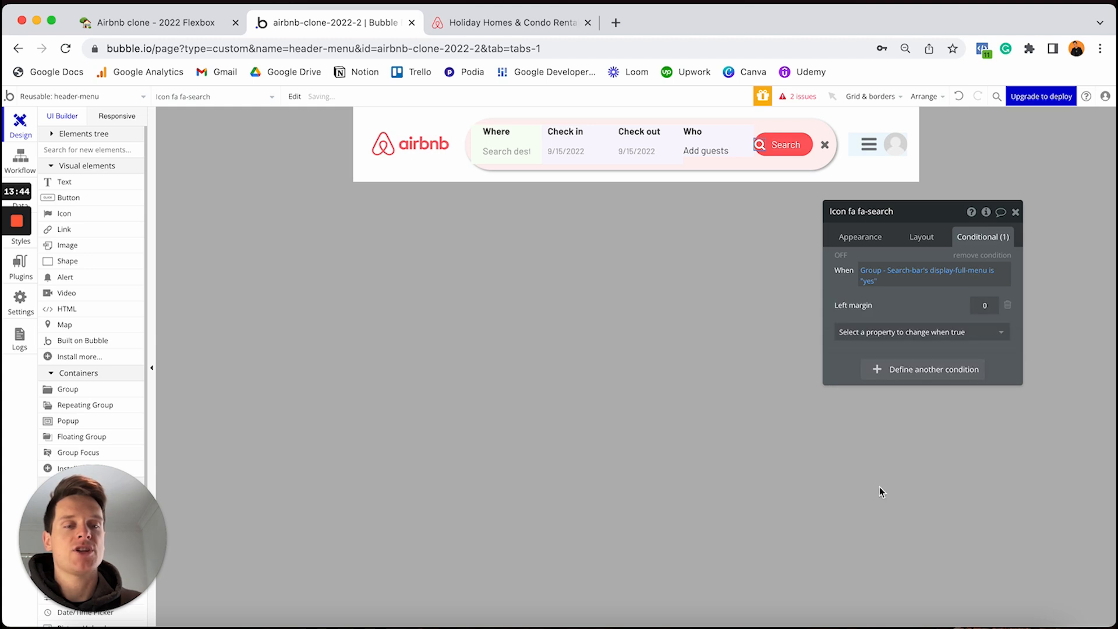
left_click(983, 304)
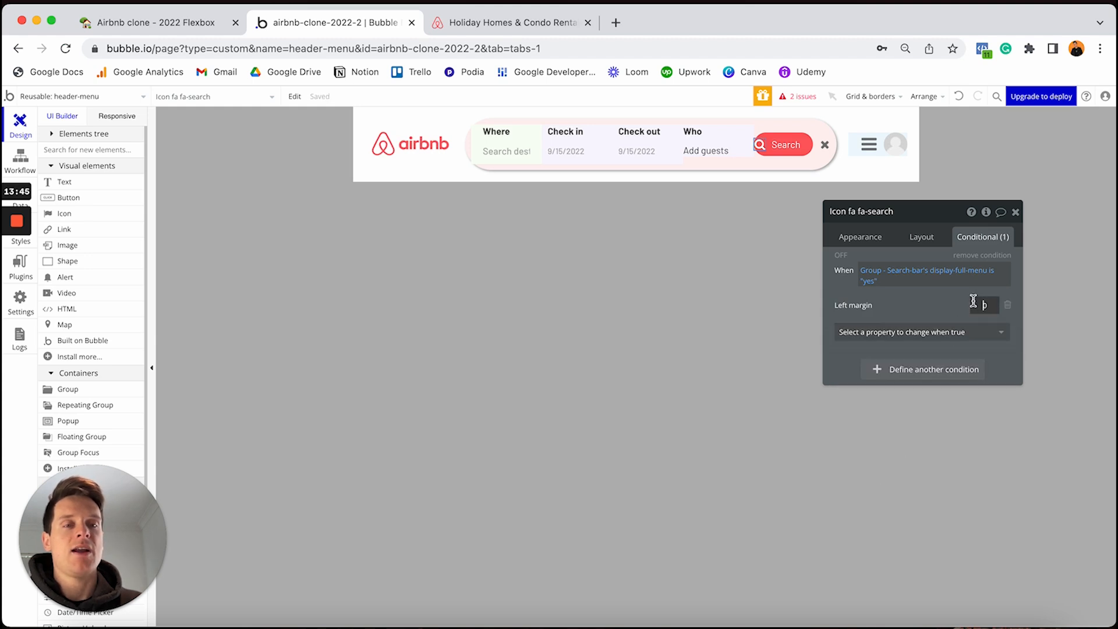
left_click(938, 299)
left_click(840, 257)
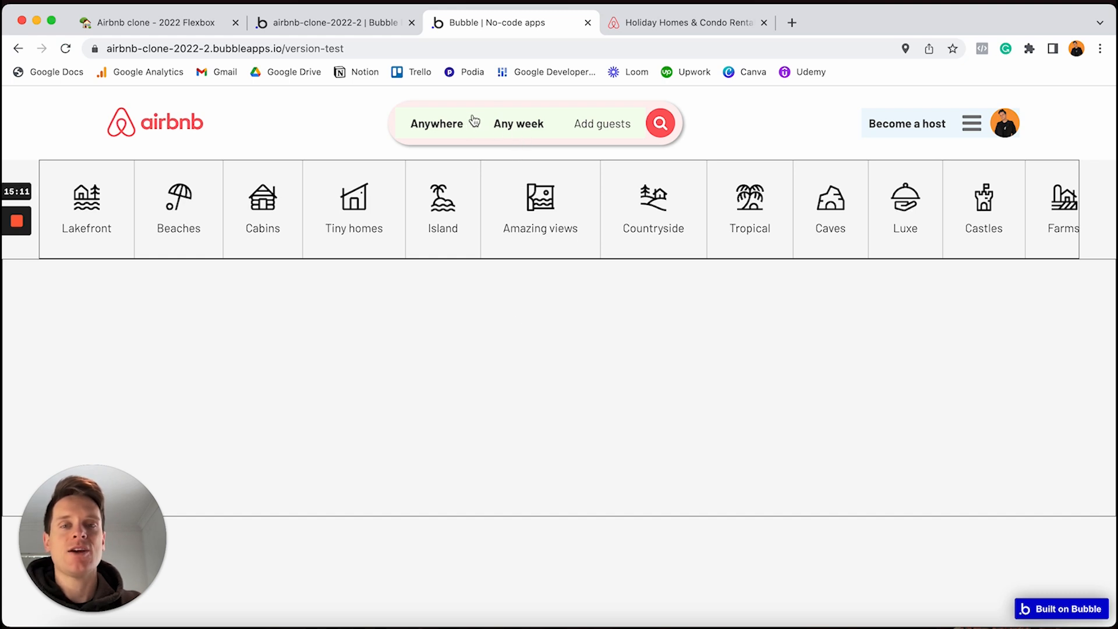
Step: Expand the search bar in the app preview and choose San Francisco, CA, USA as the destination
left_click(564, 129)
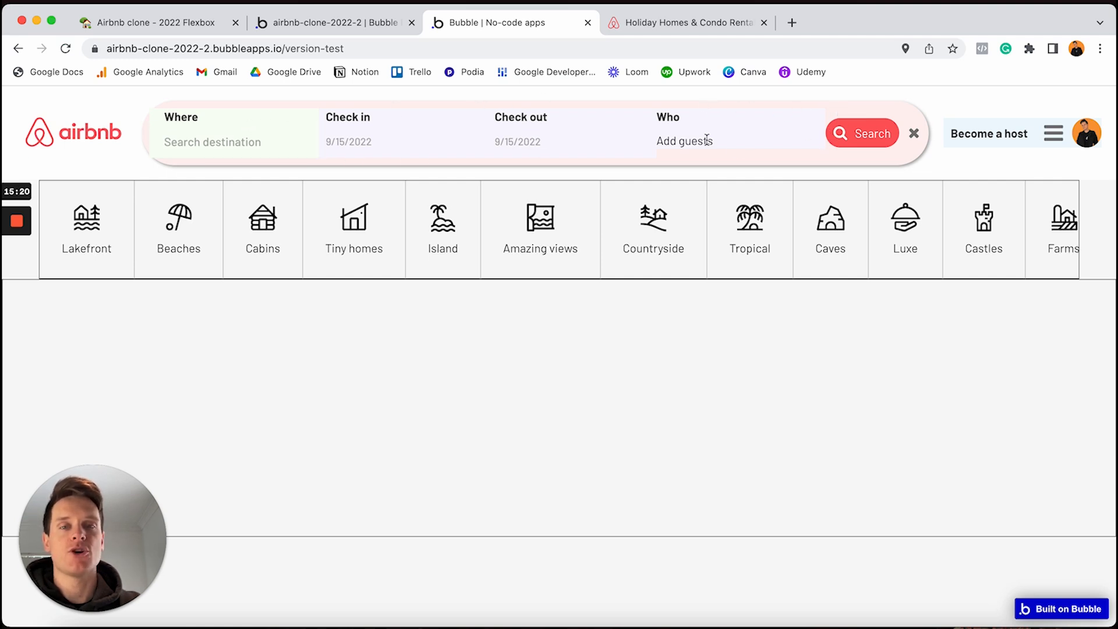
left_click(294, 144)
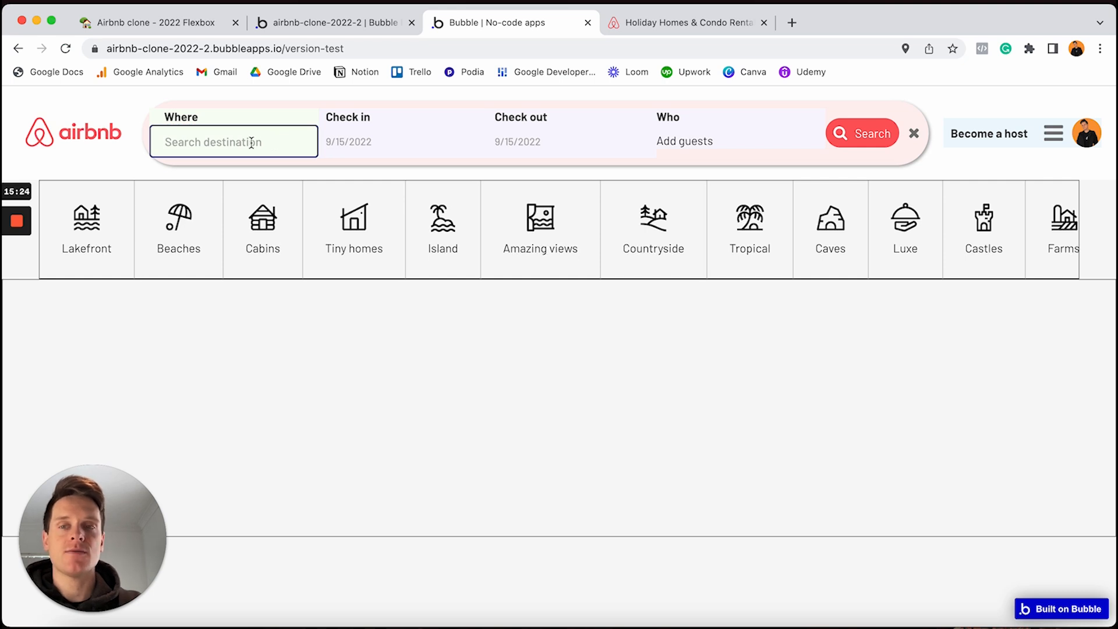
type("San francisco")
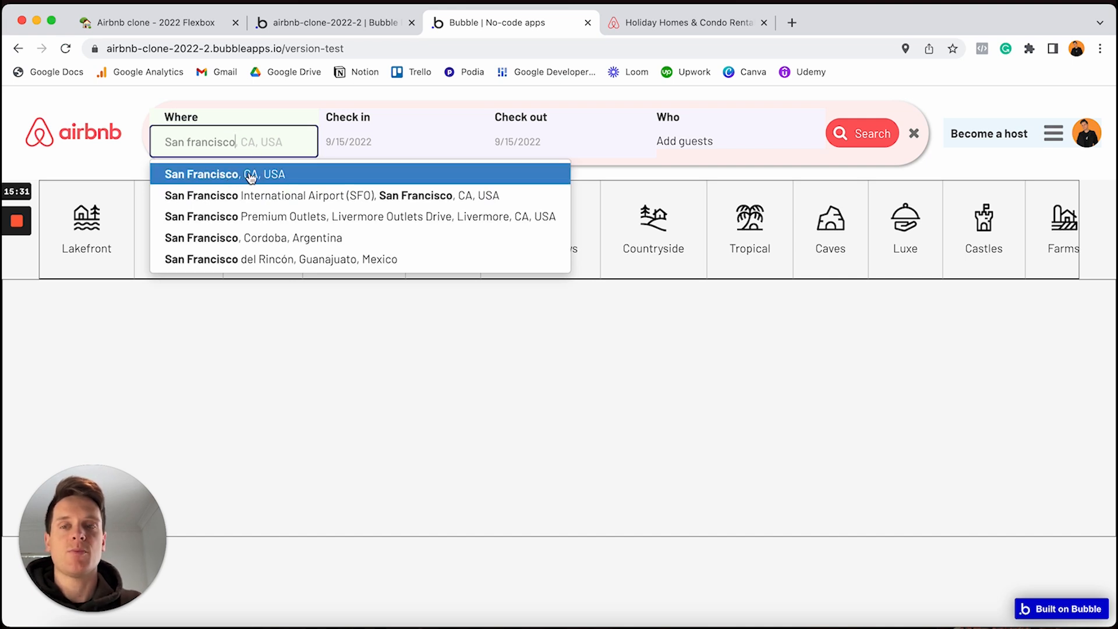
left_click(250, 175)
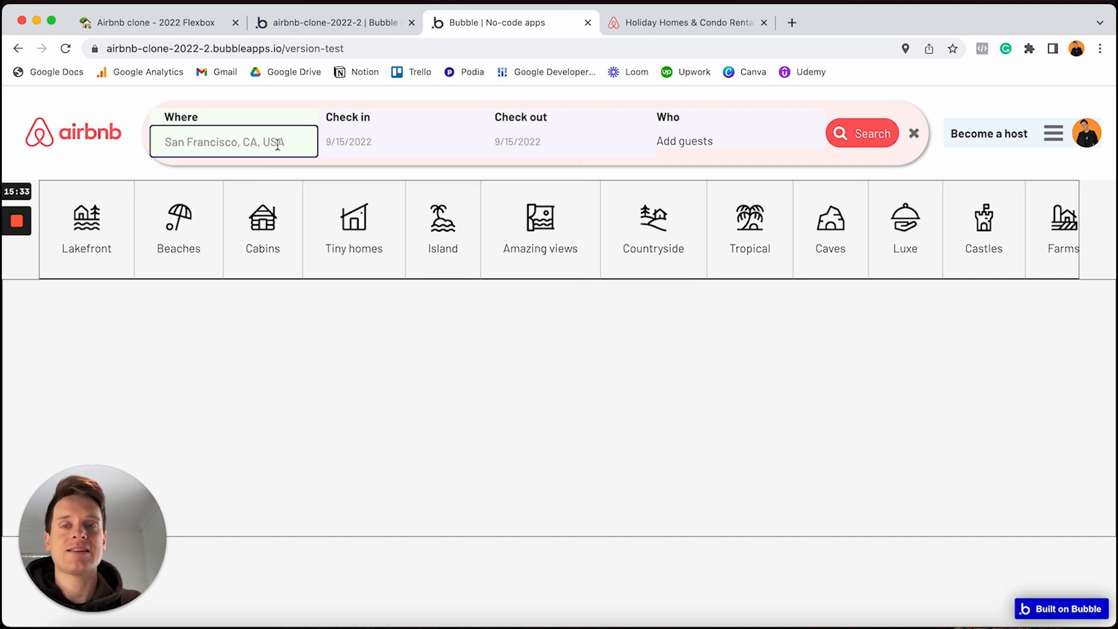
Step: Set both the check-in and check-out dates to 9/16/2022, and collapse the full search menu
left_click(351, 145)
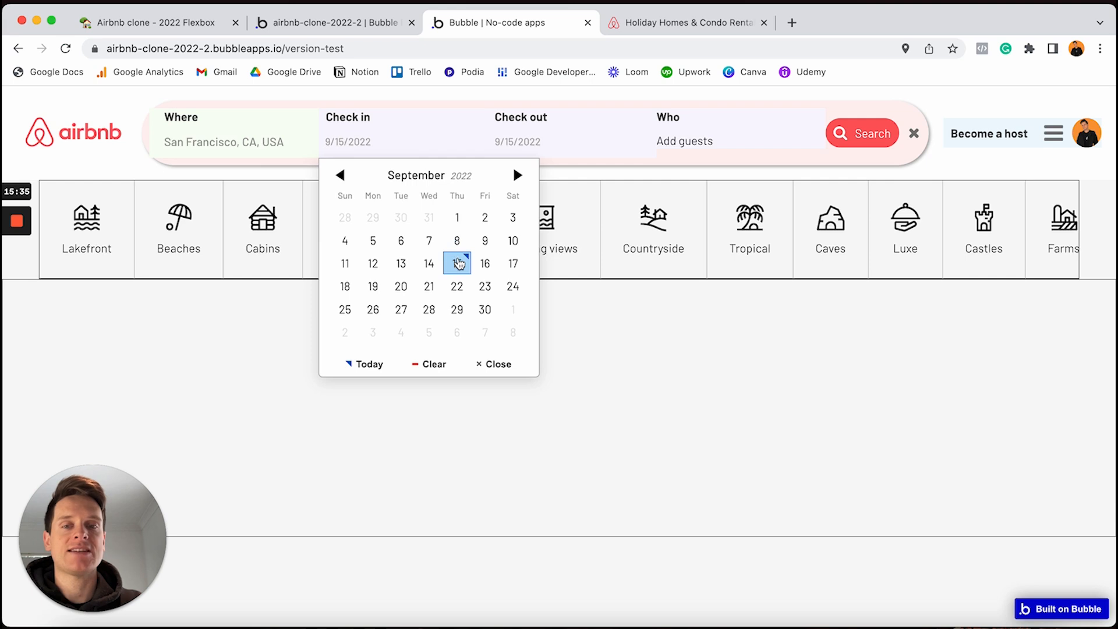
left_click(485, 263)
left_click(532, 149)
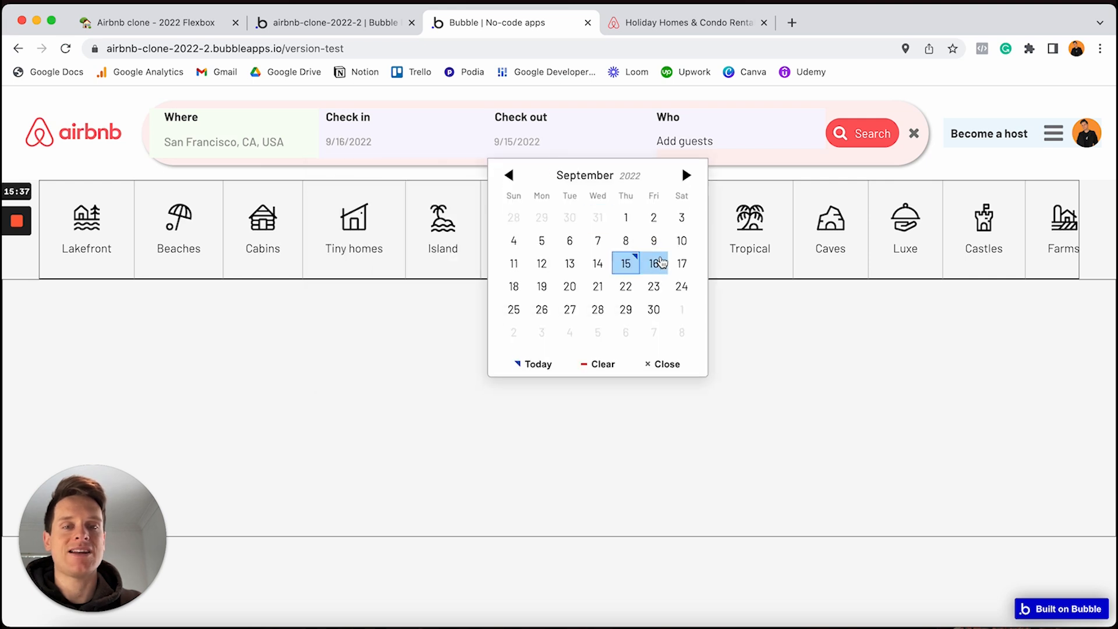
left_click(661, 263)
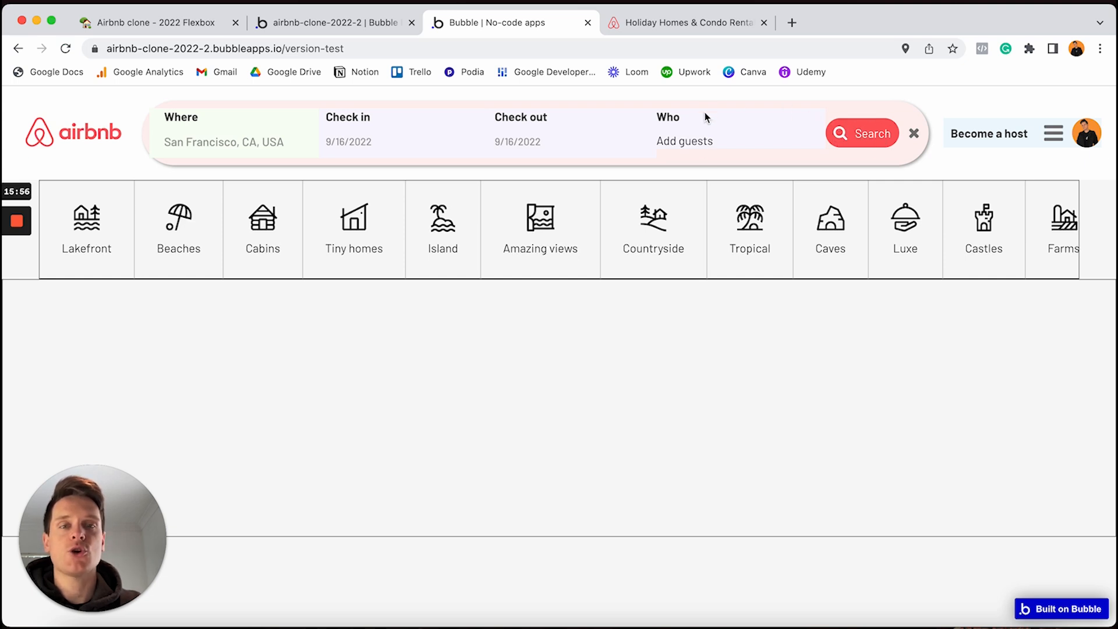
left_click(914, 136)
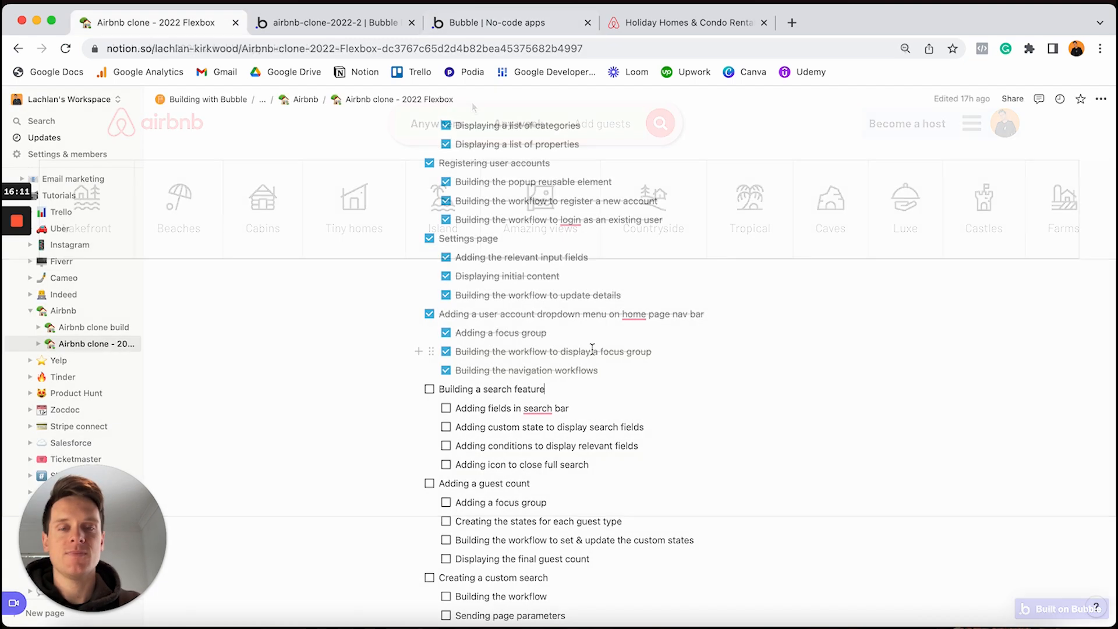
Step: Switch to the Notion checklist and tick off "Building a search feature" and its "Adding icon to close full search" item
left_click(430, 390)
left_click_drag(461, 411, 460, 464)
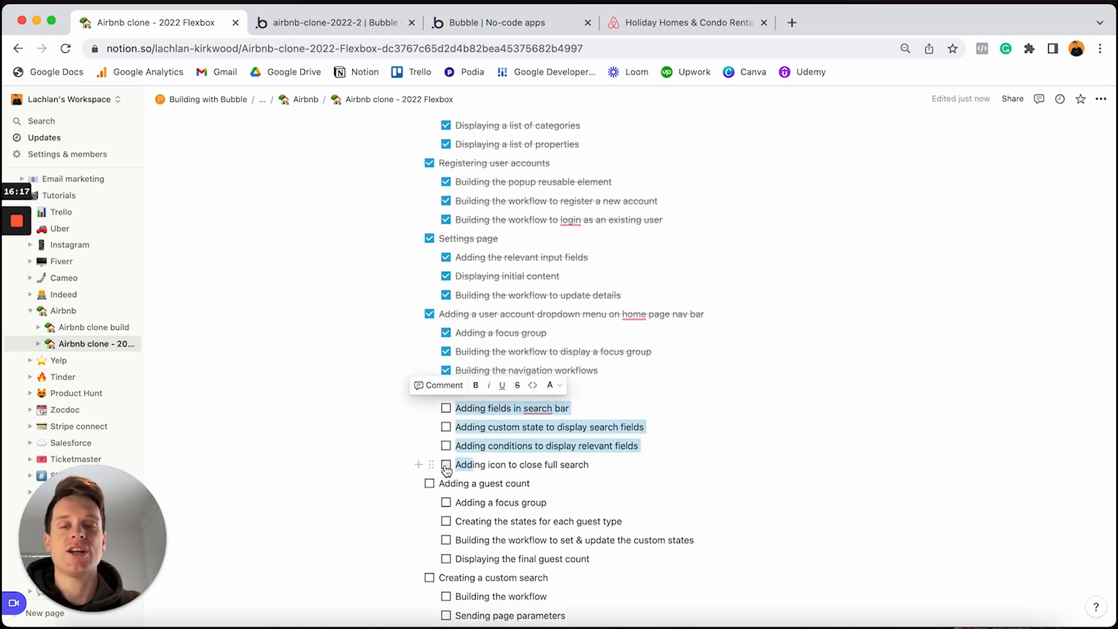
left_click(446, 465)
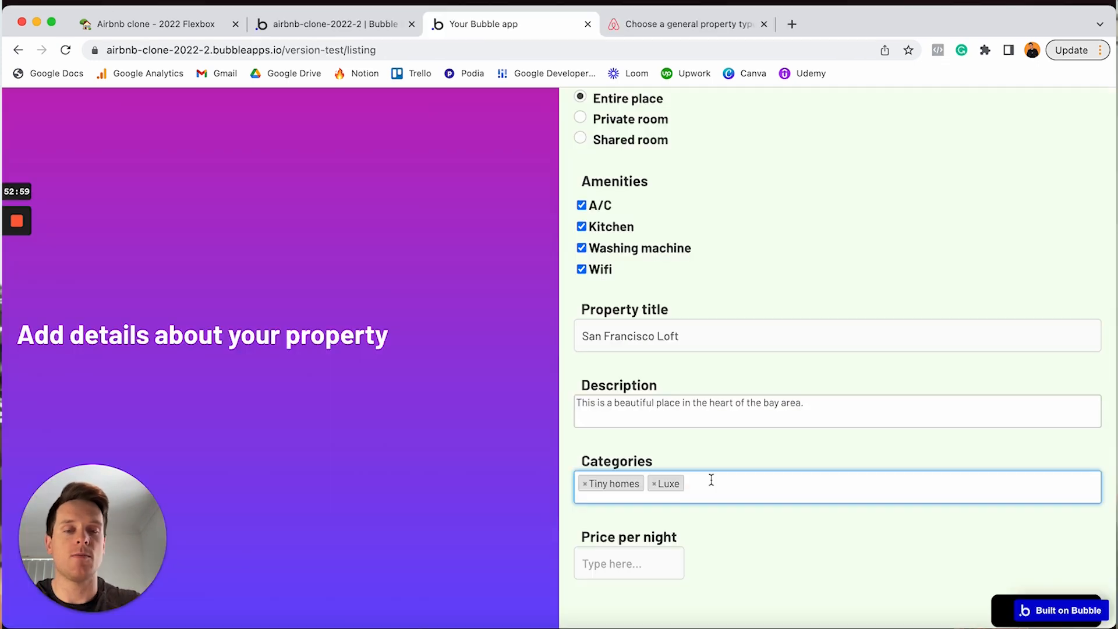
Step: Add the "Amazing views" category to the San Francisco Loft listing
left_click(711, 481)
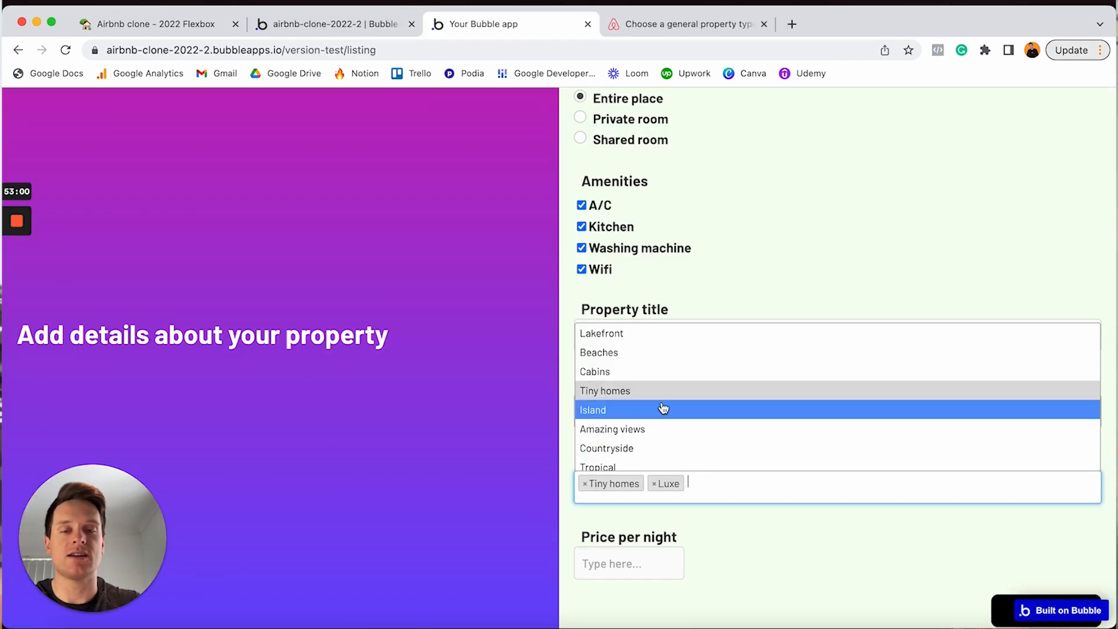
left_click(657, 434)
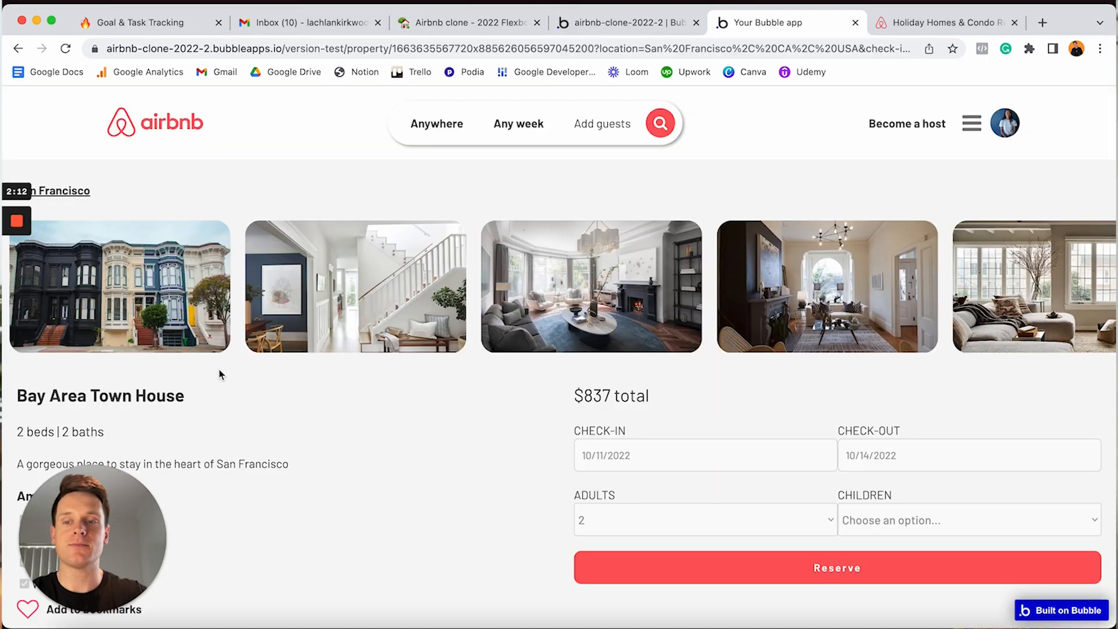
Step: Start writing thoughts in the Downtown Apartment SF stay review, and add the Bay Area Town House property to bookmarks
scroll(219, 369, "down", 5)
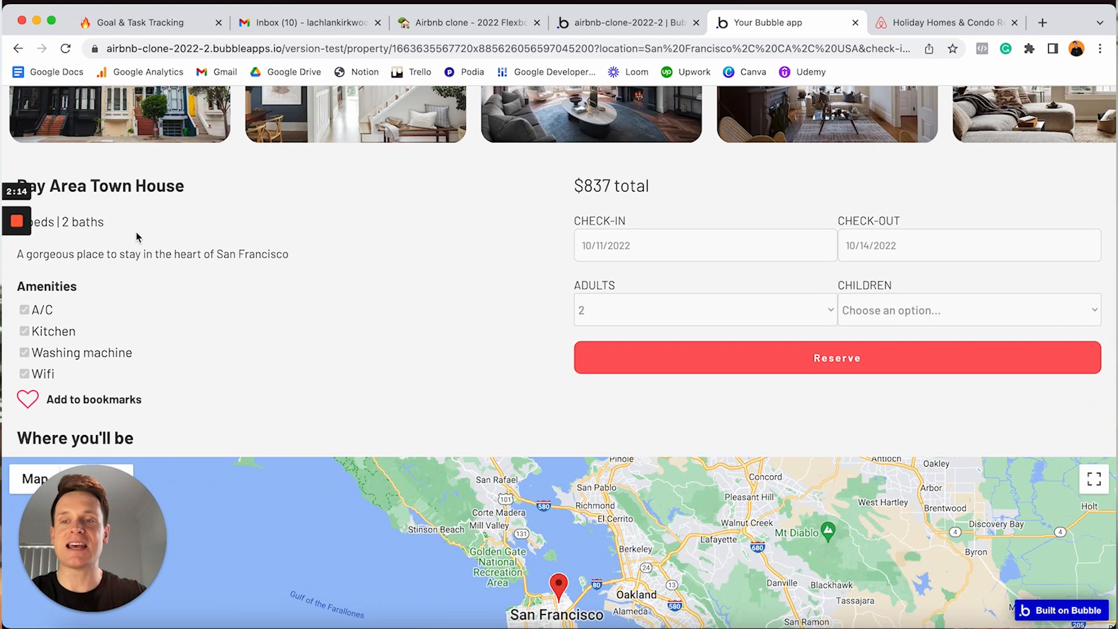
scroll(137, 237, "up", 1)
scroll(137, 238, "down", 1)
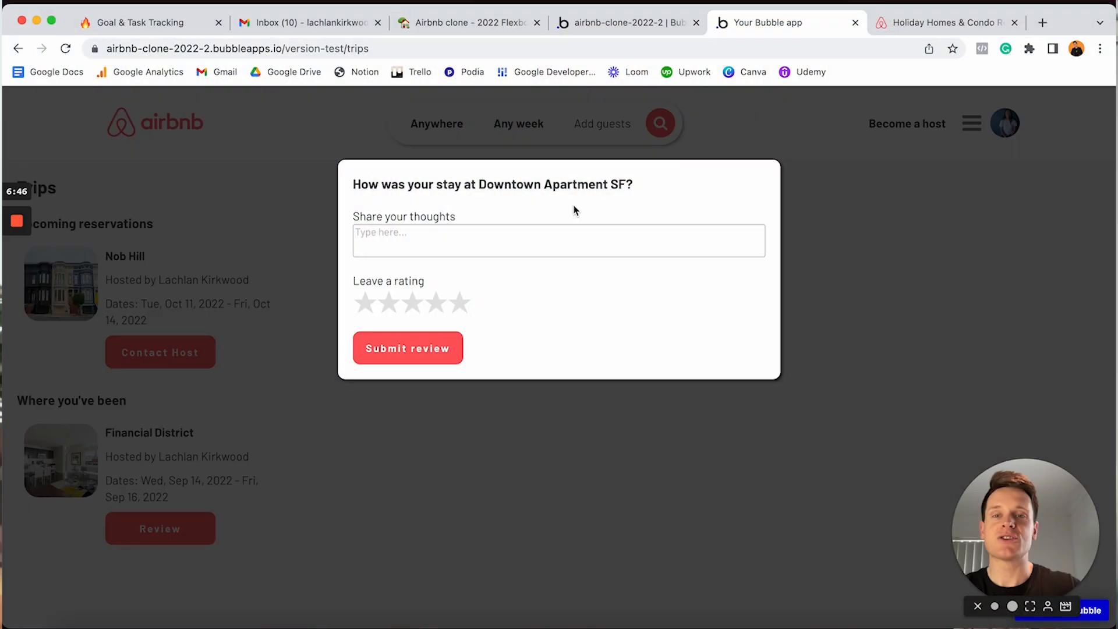
left_click(509, 235)
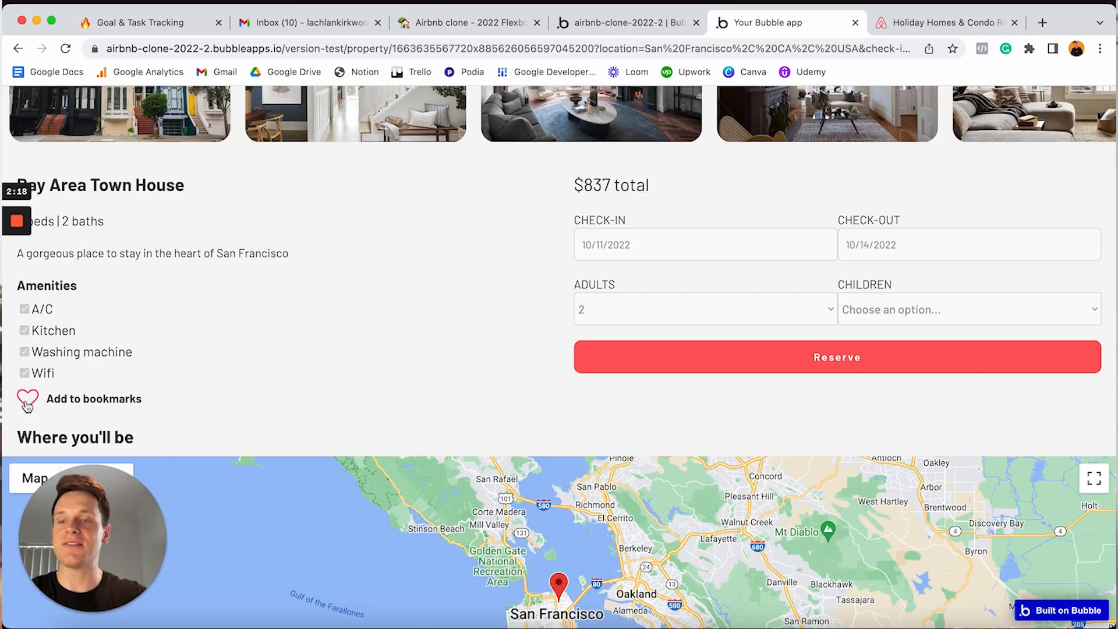
left_click(64, 399)
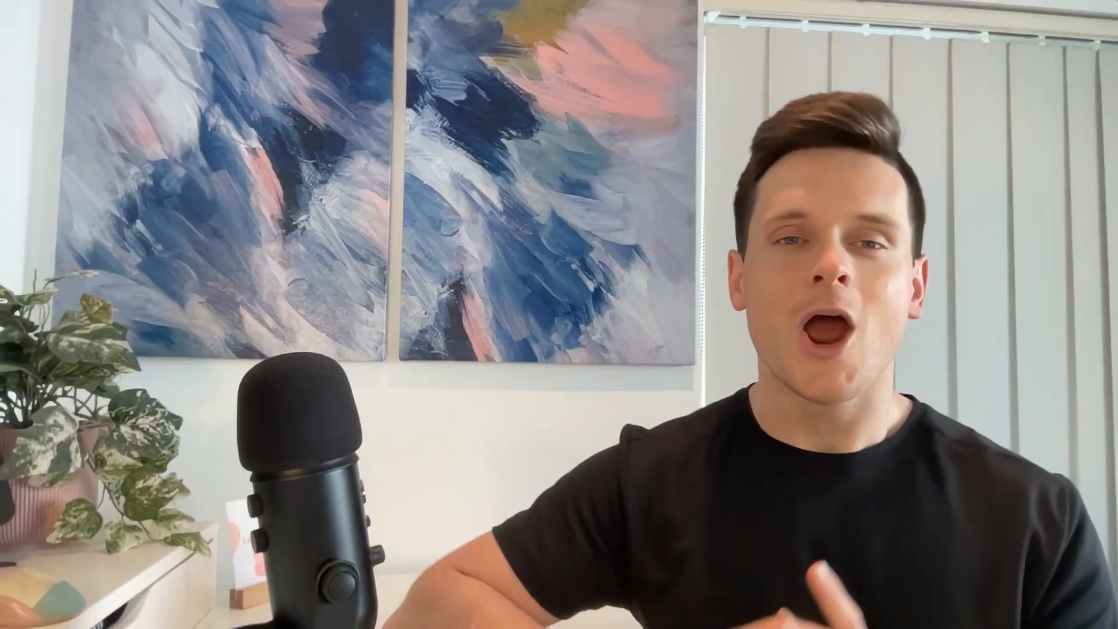